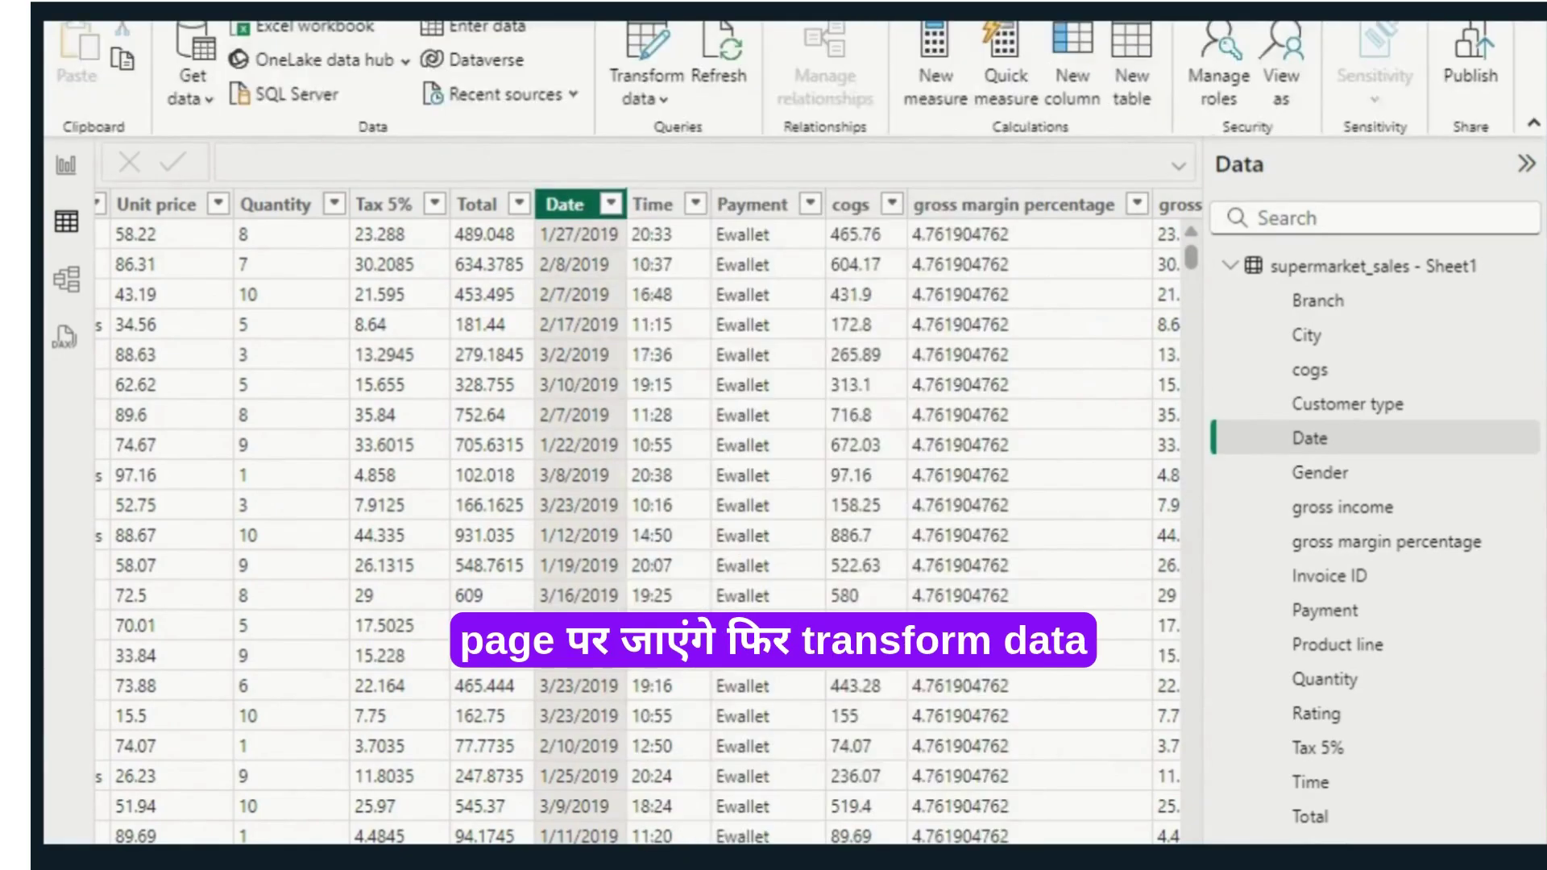
# Step: Open the supermarket_sales query for transformation and try to change the Date column's data type from text to Date
pyautogui.click(644, 87)
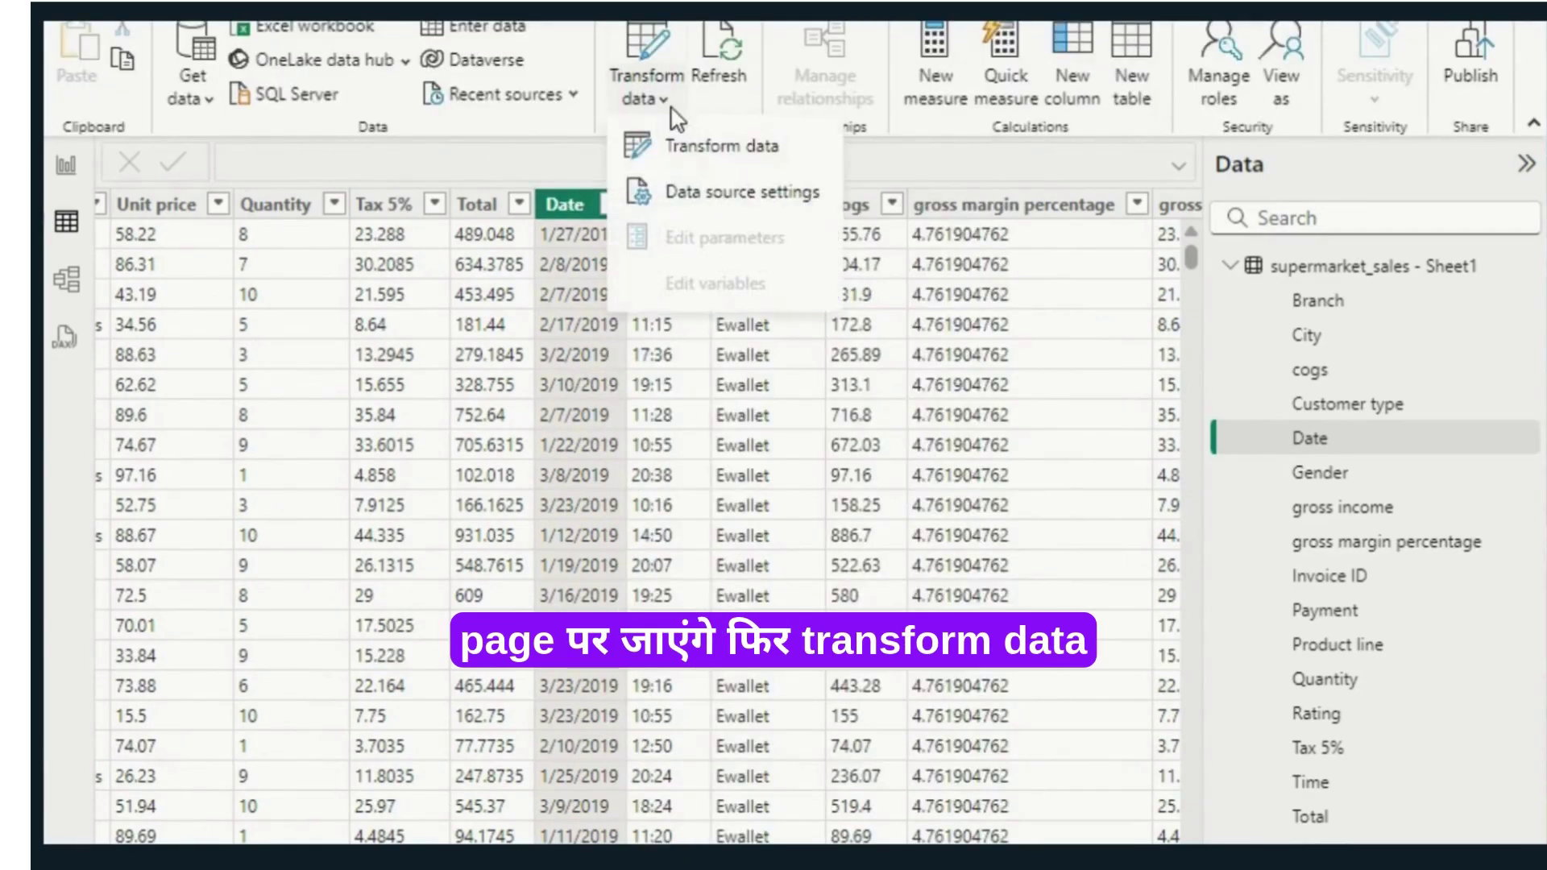
pyautogui.click(725, 147)
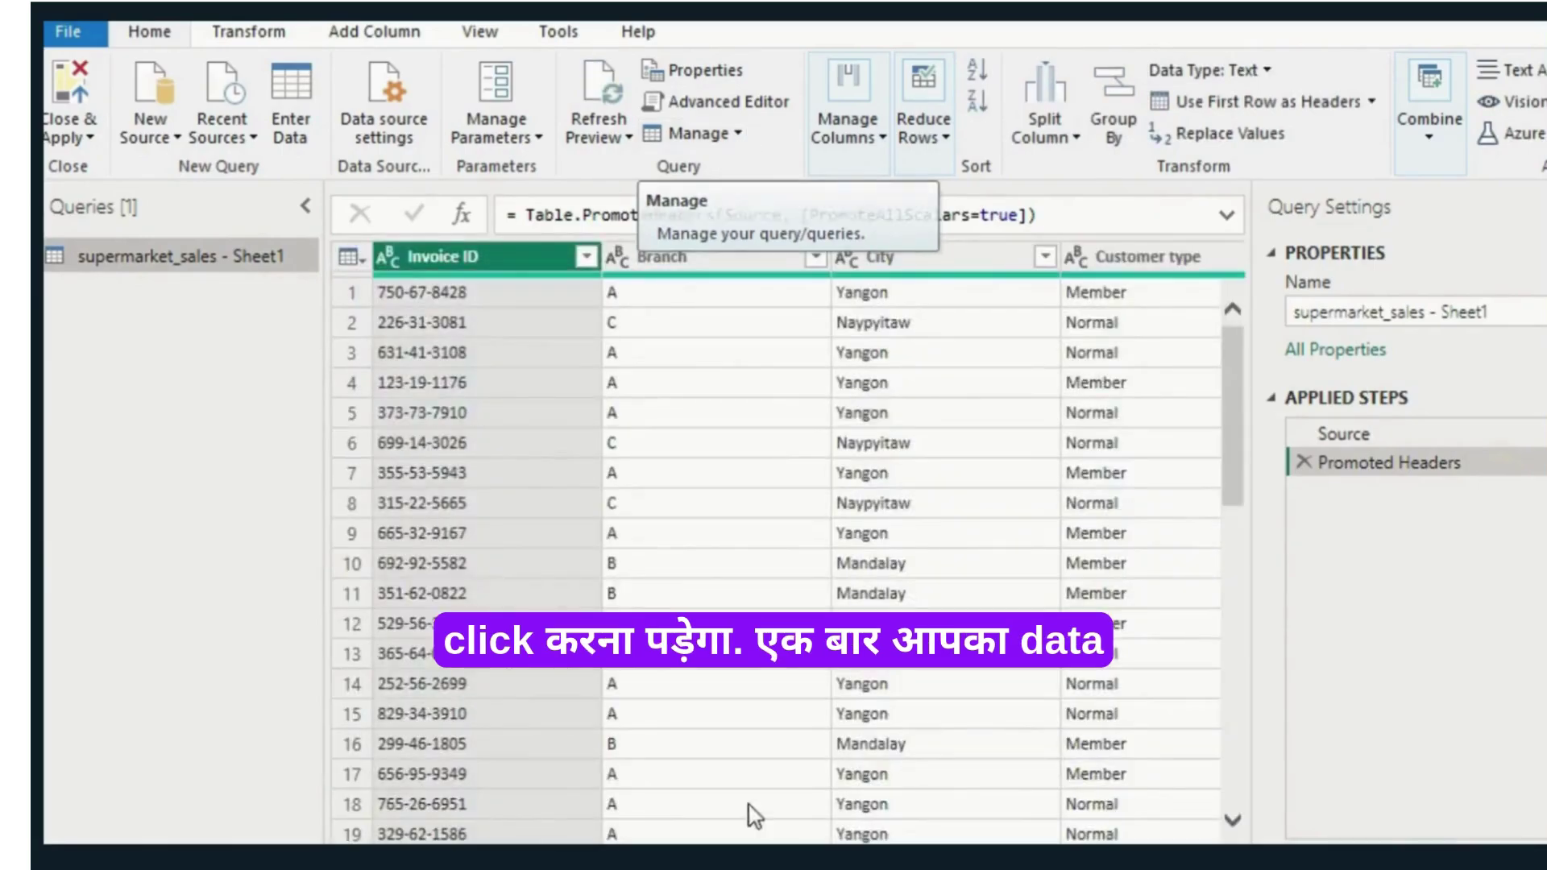
pyautogui.hscroll(10, 808, 542)
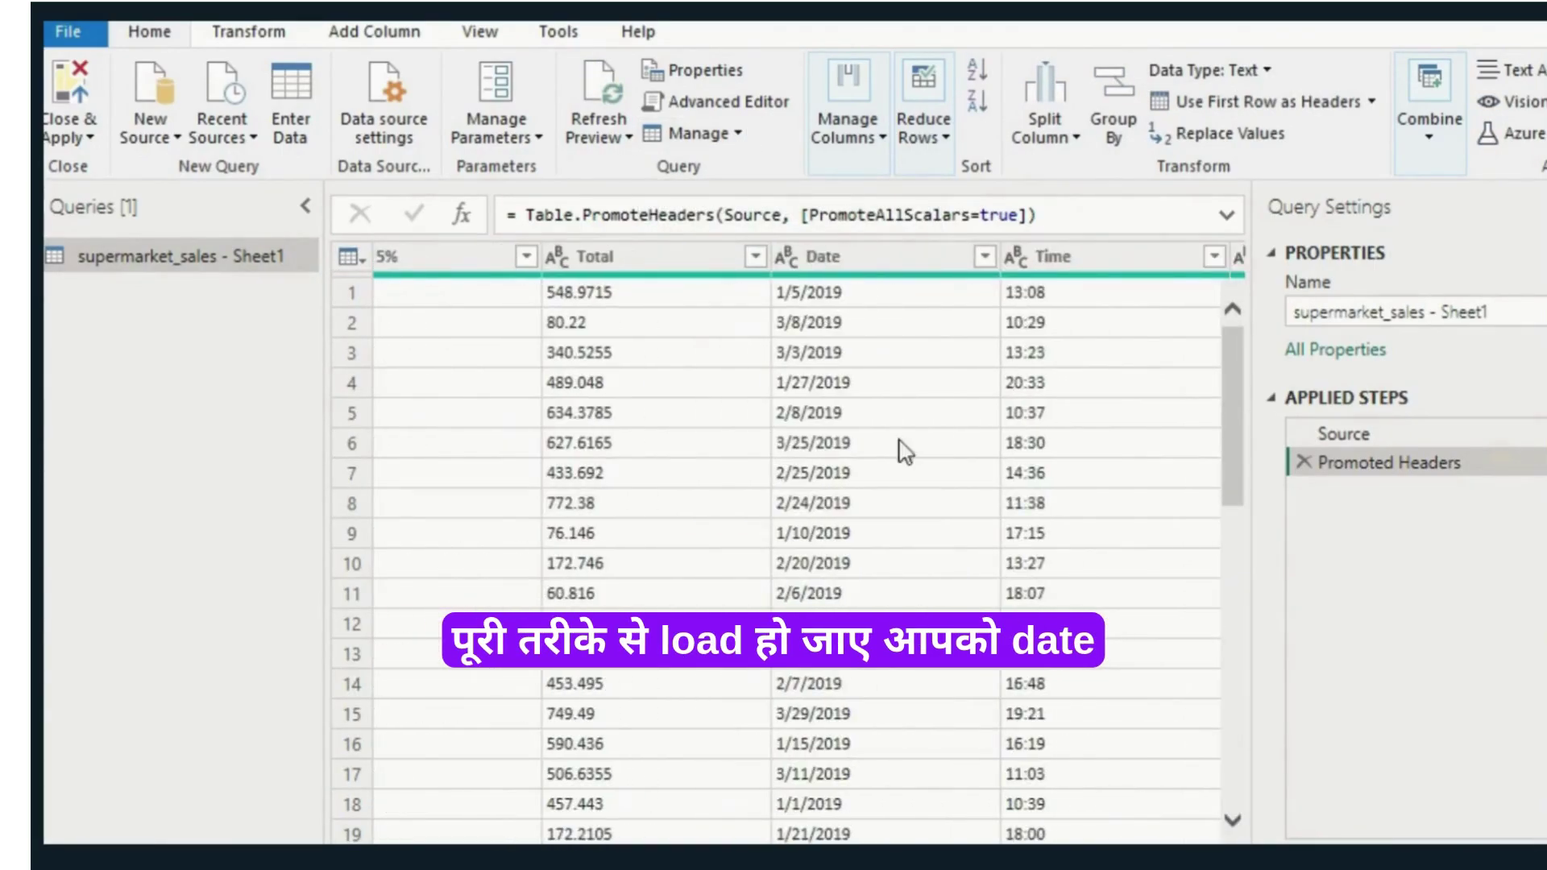
pyautogui.click(888, 248)
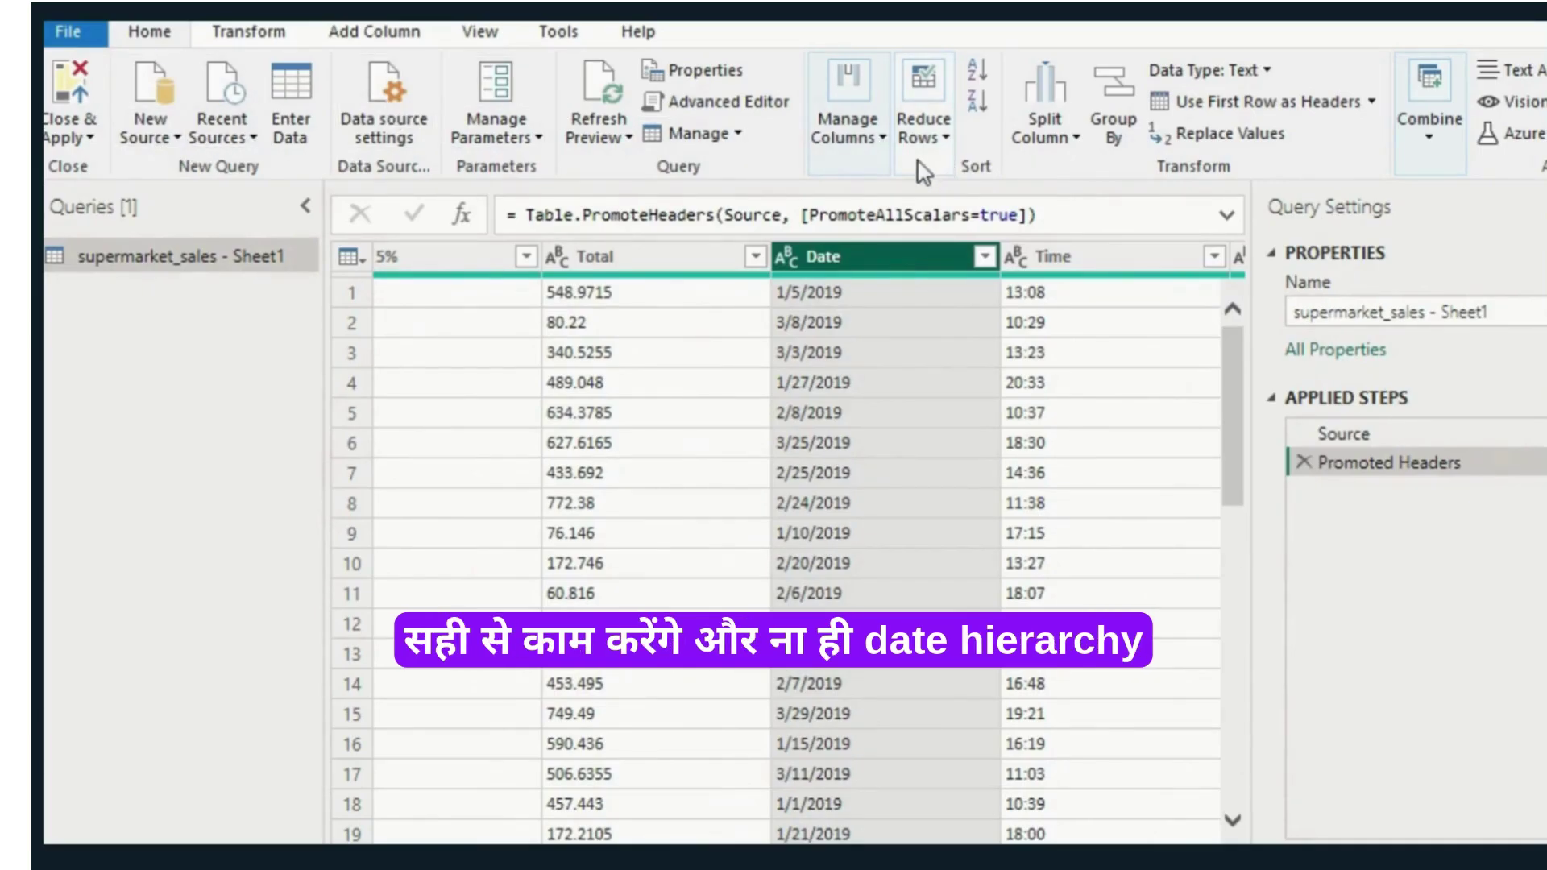
pyautogui.click(986, 257)
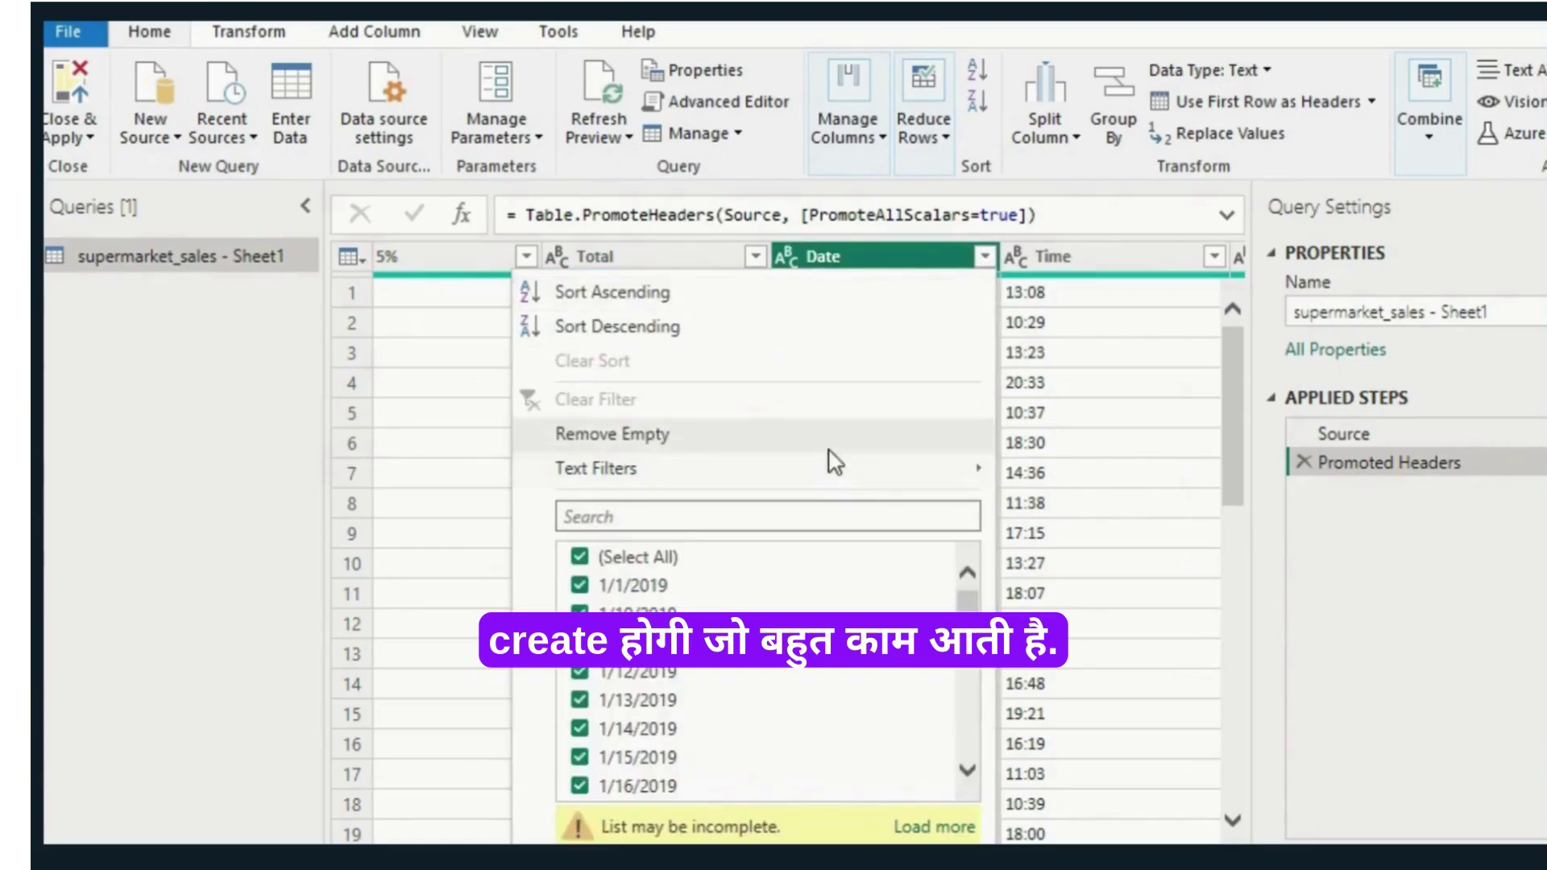
pyautogui.click(892, 249)
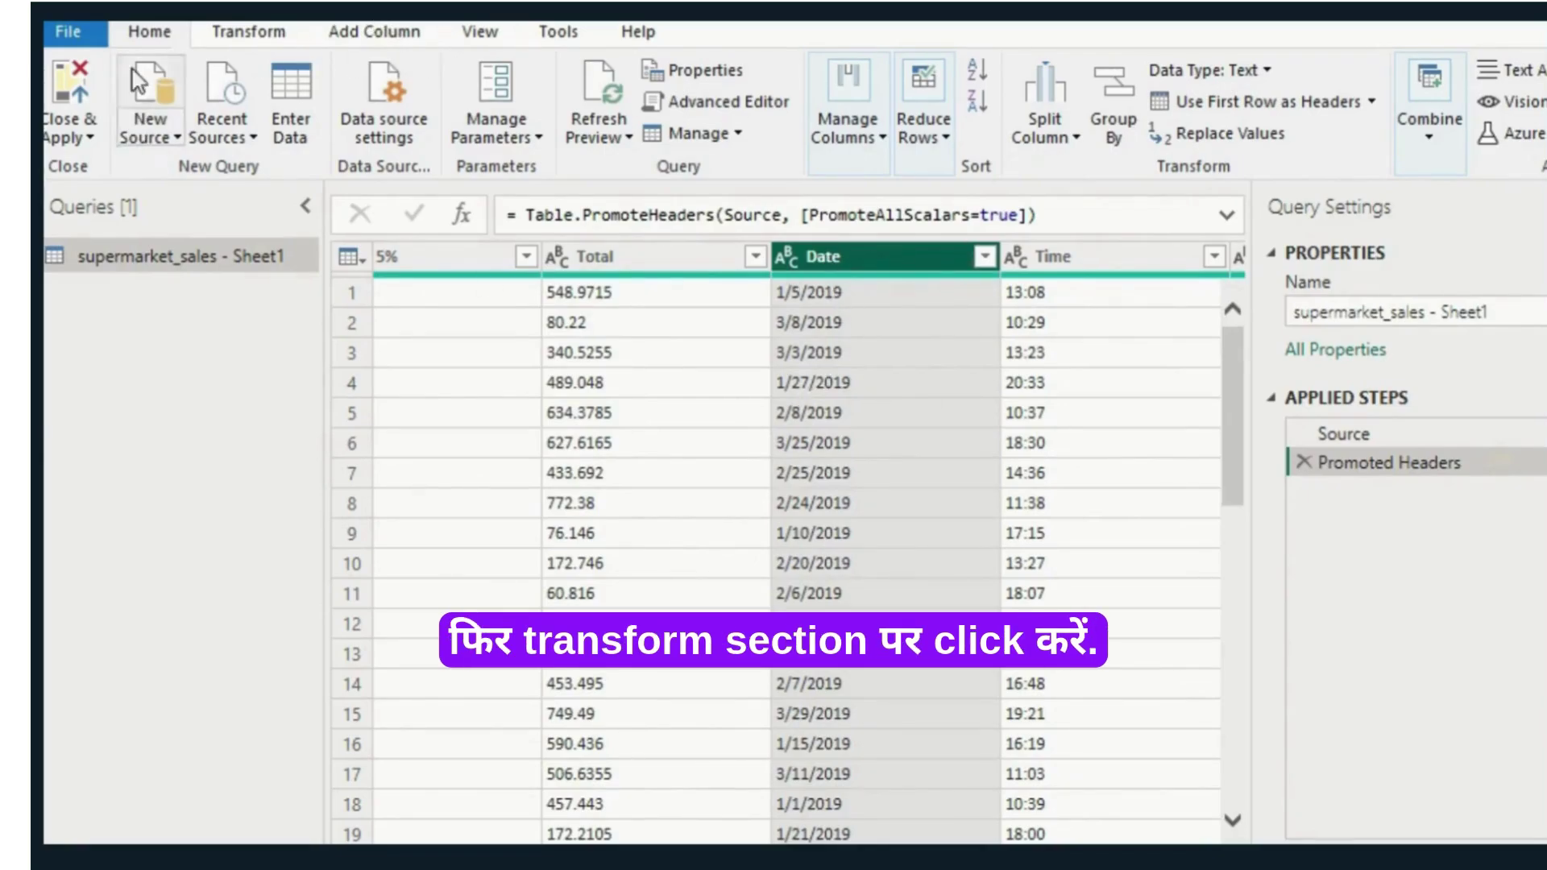
pyautogui.click(219, 32)
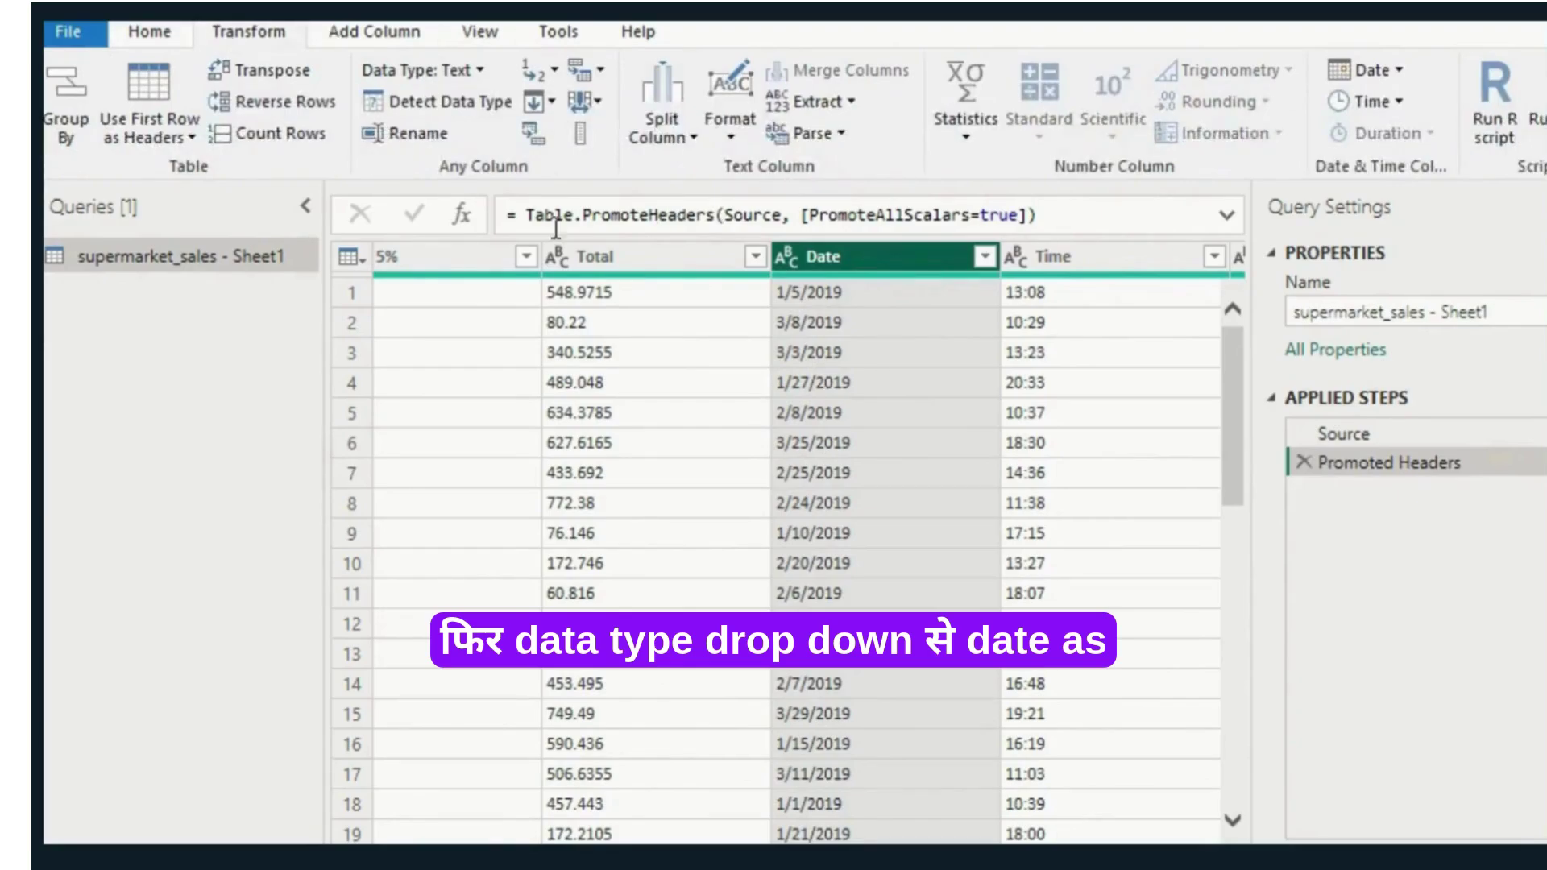
pyautogui.click(479, 71)
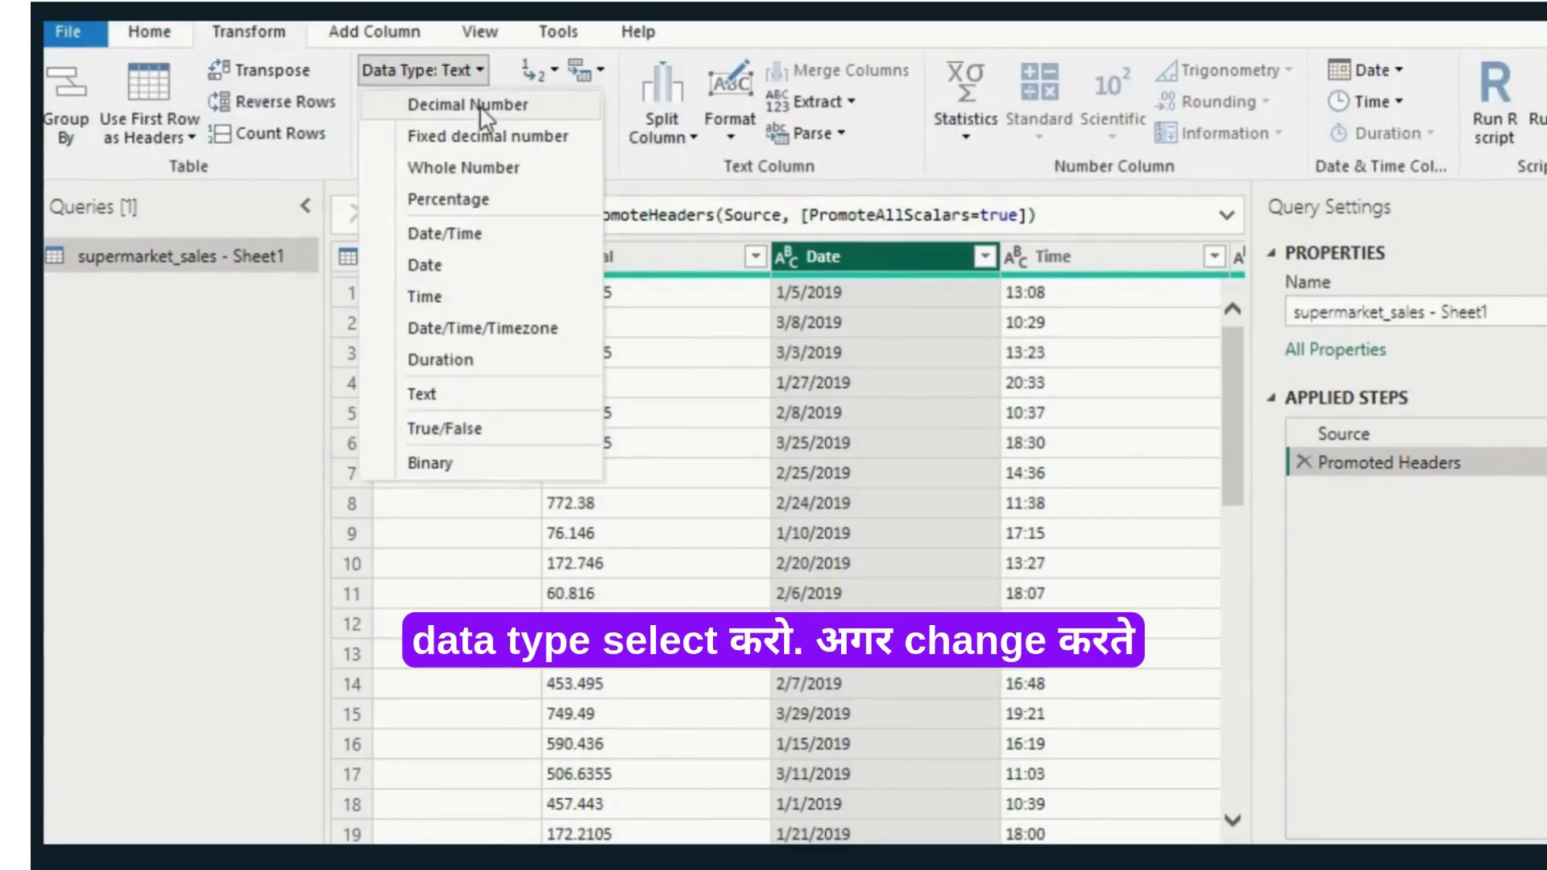
pyautogui.click(474, 269)
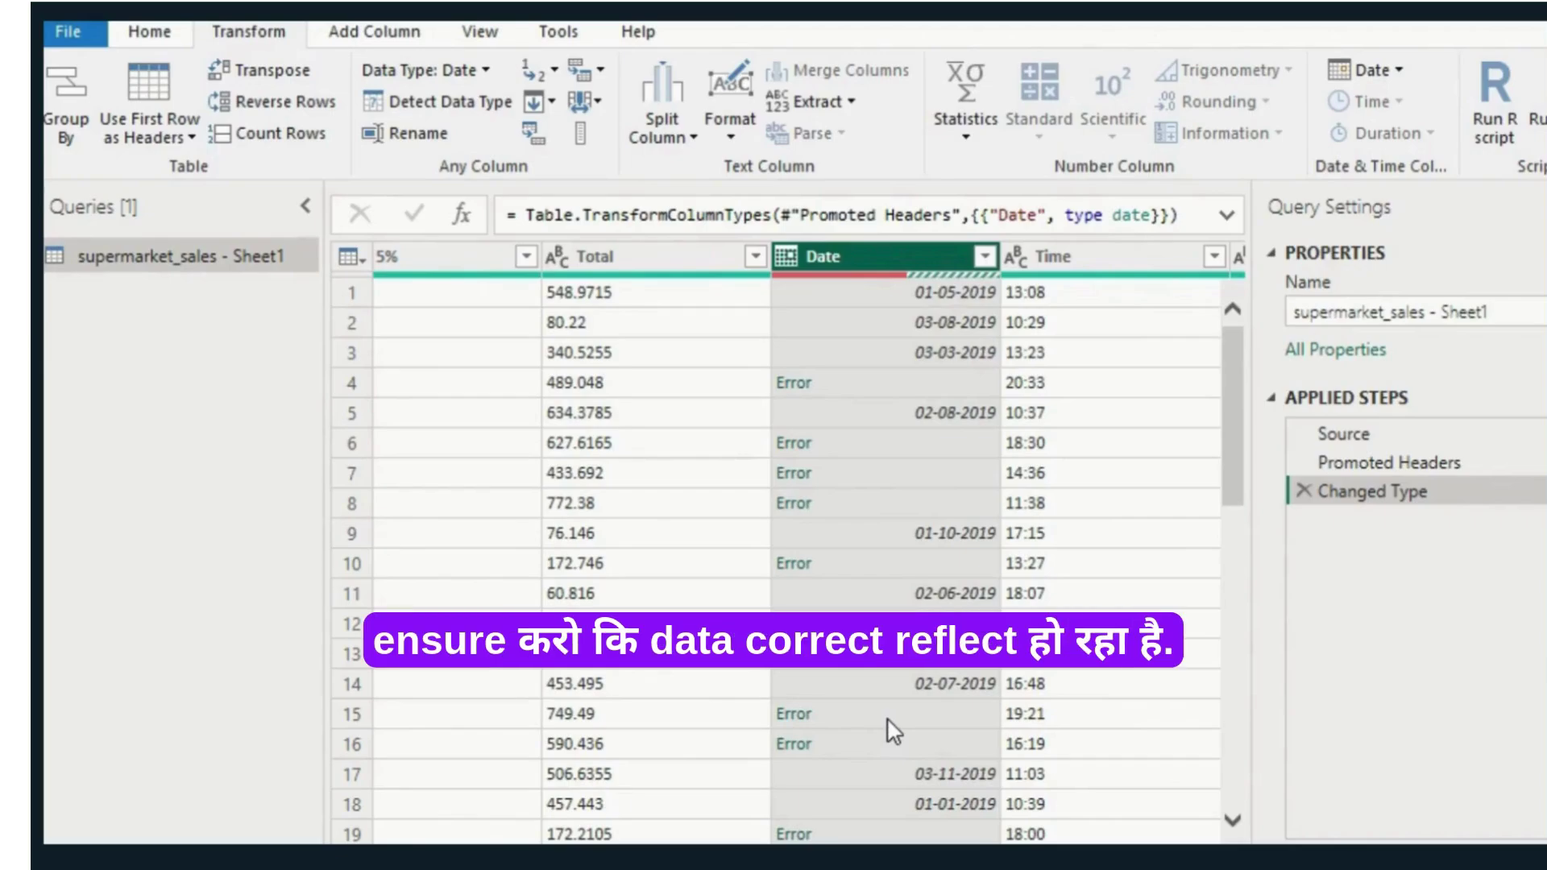
# Step: Remove the Date column's type change from the applied steps, then close the query editor and apply
pyautogui.click(1303, 492)
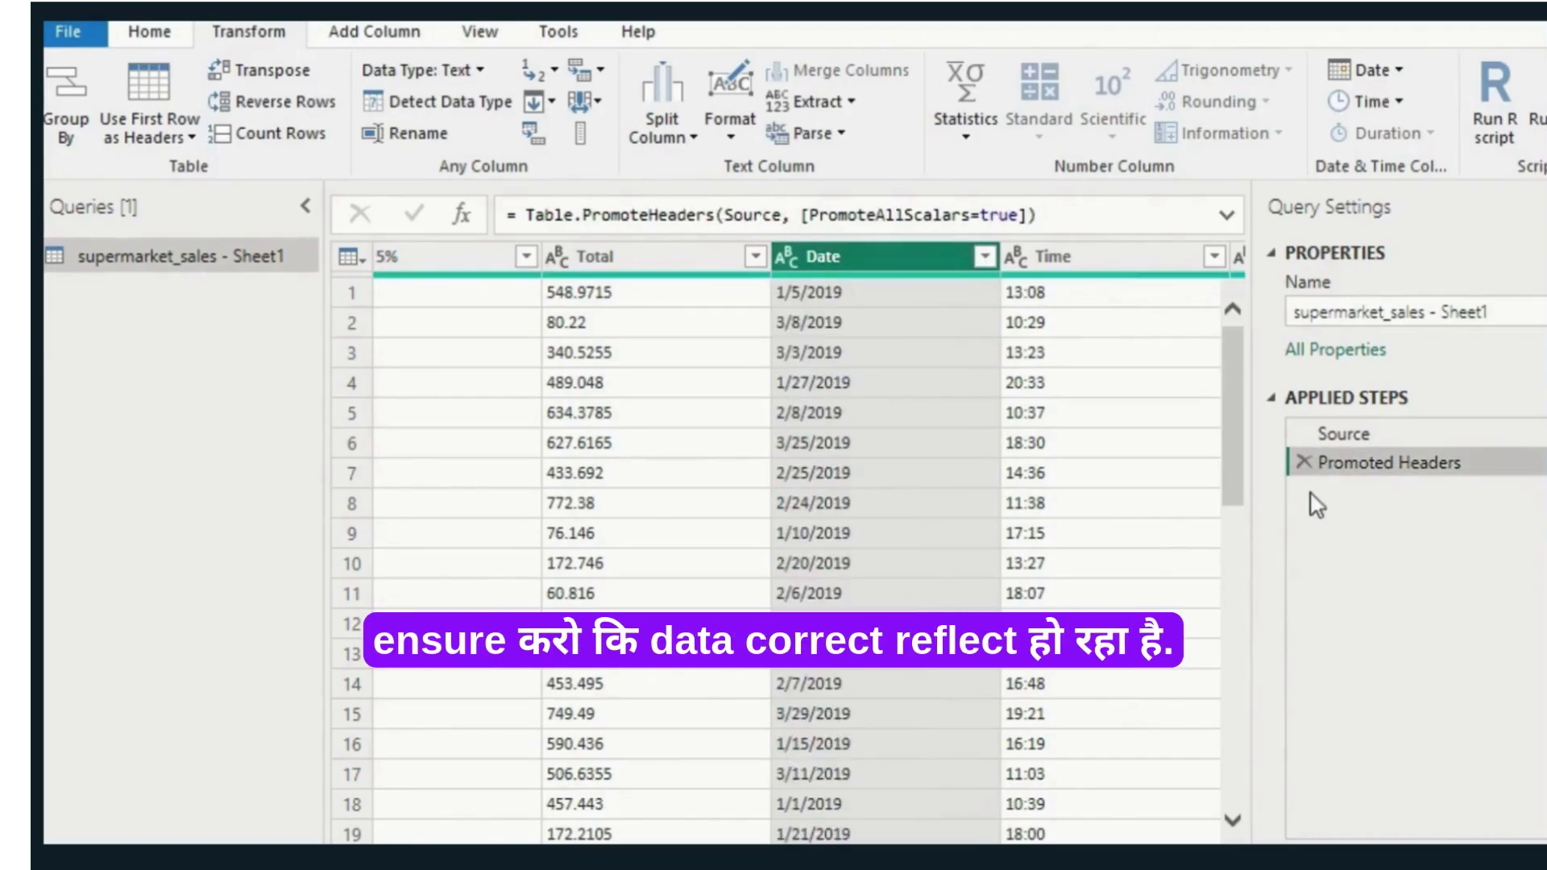
pyautogui.click(171, 40)
pyautogui.click(71, 91)
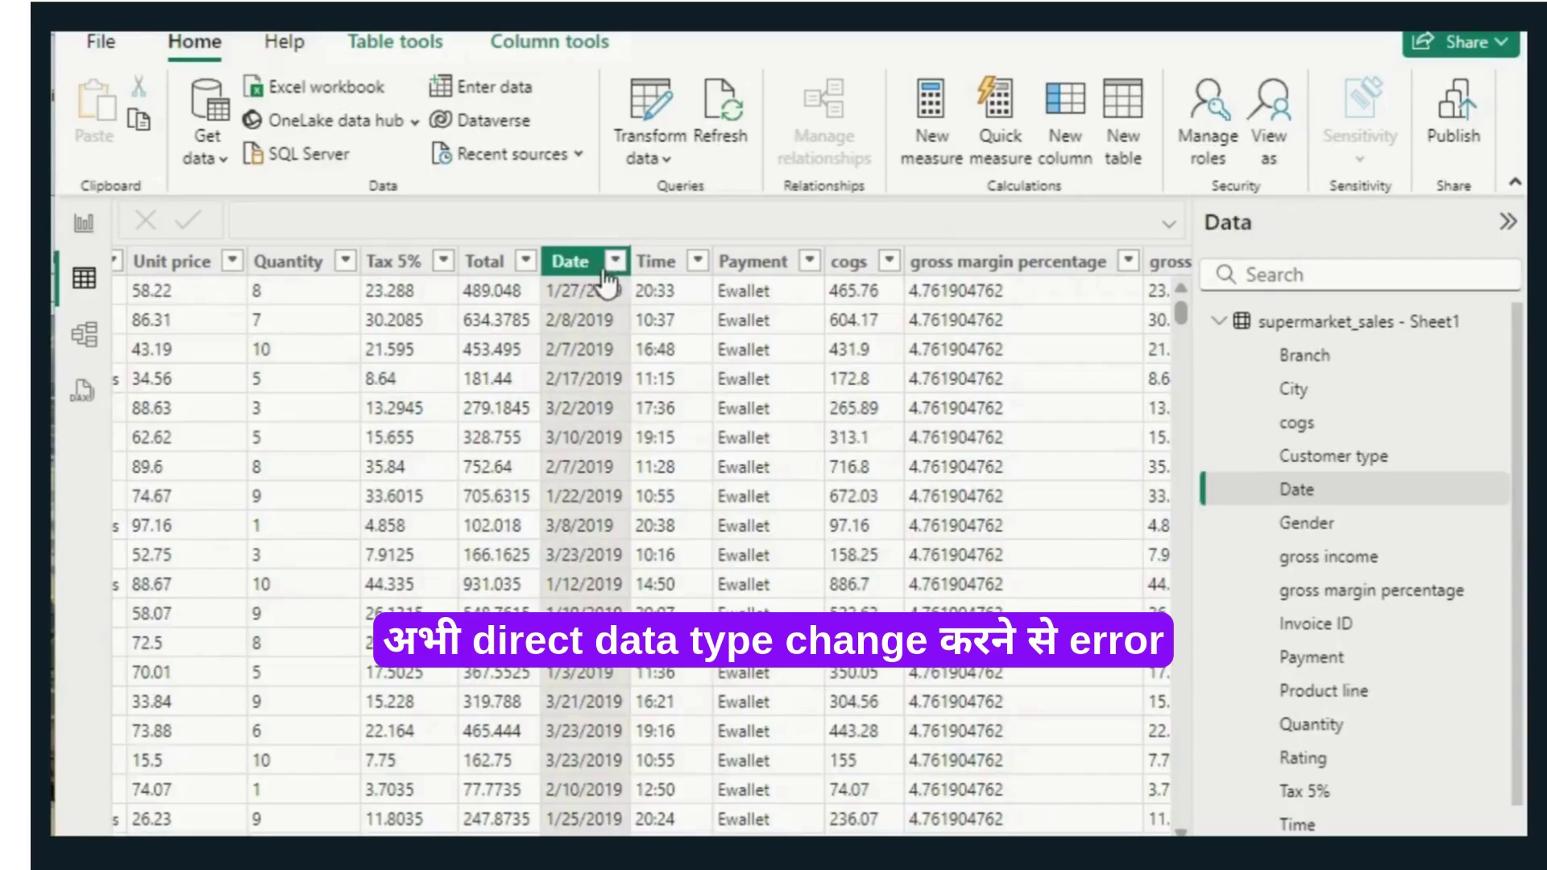
# Step: Reopen the supermarket_sales query in the Power Query Editor to transform its data
pyautogui.rightClick(588, 266)
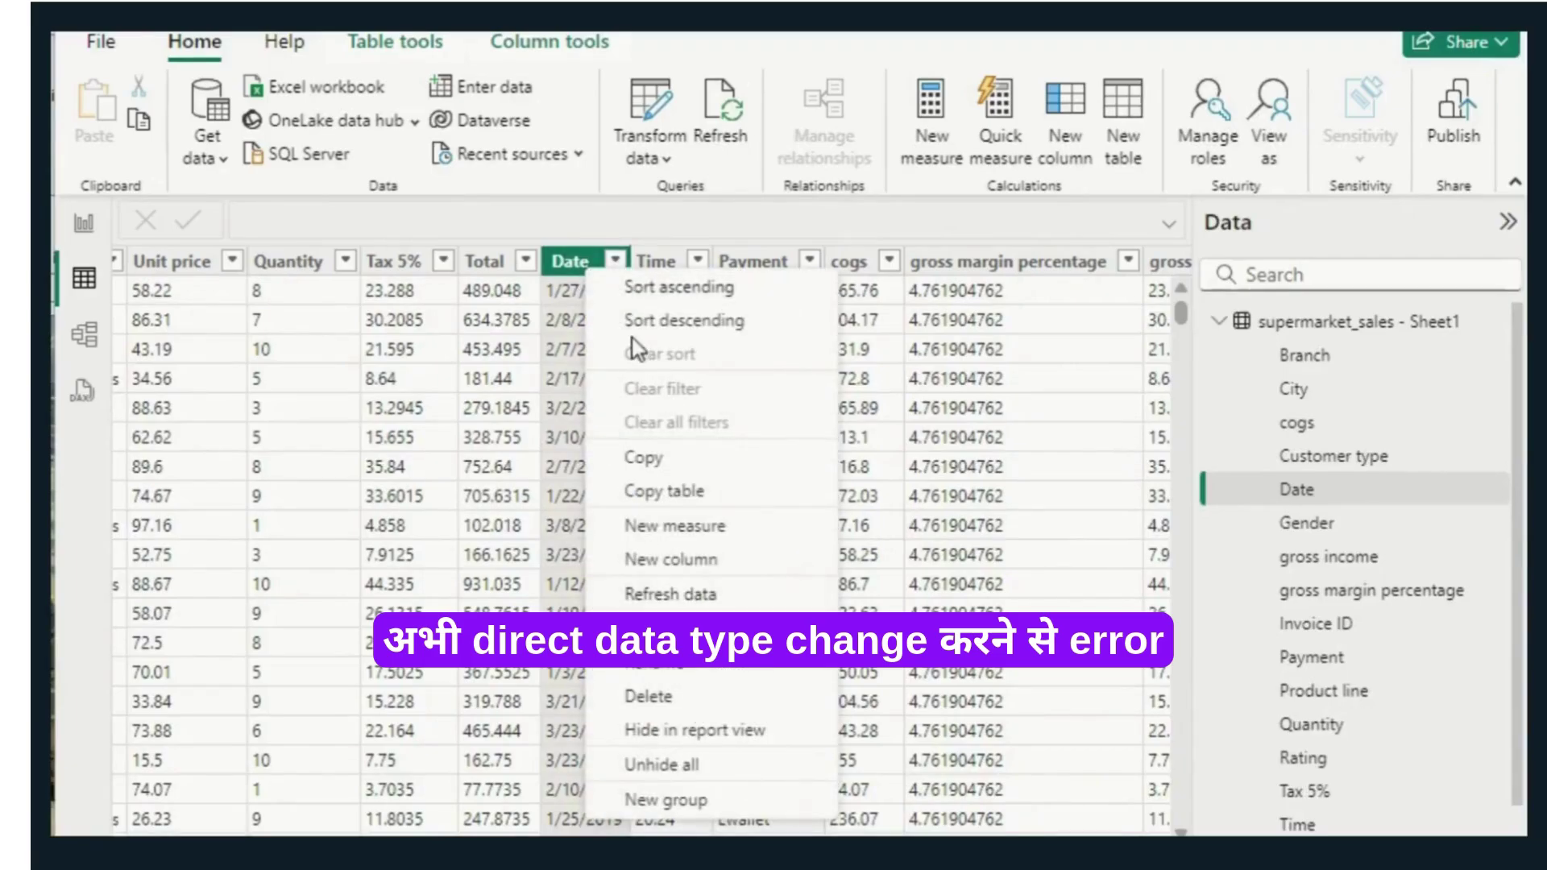
pyautogui.click(668, 161)
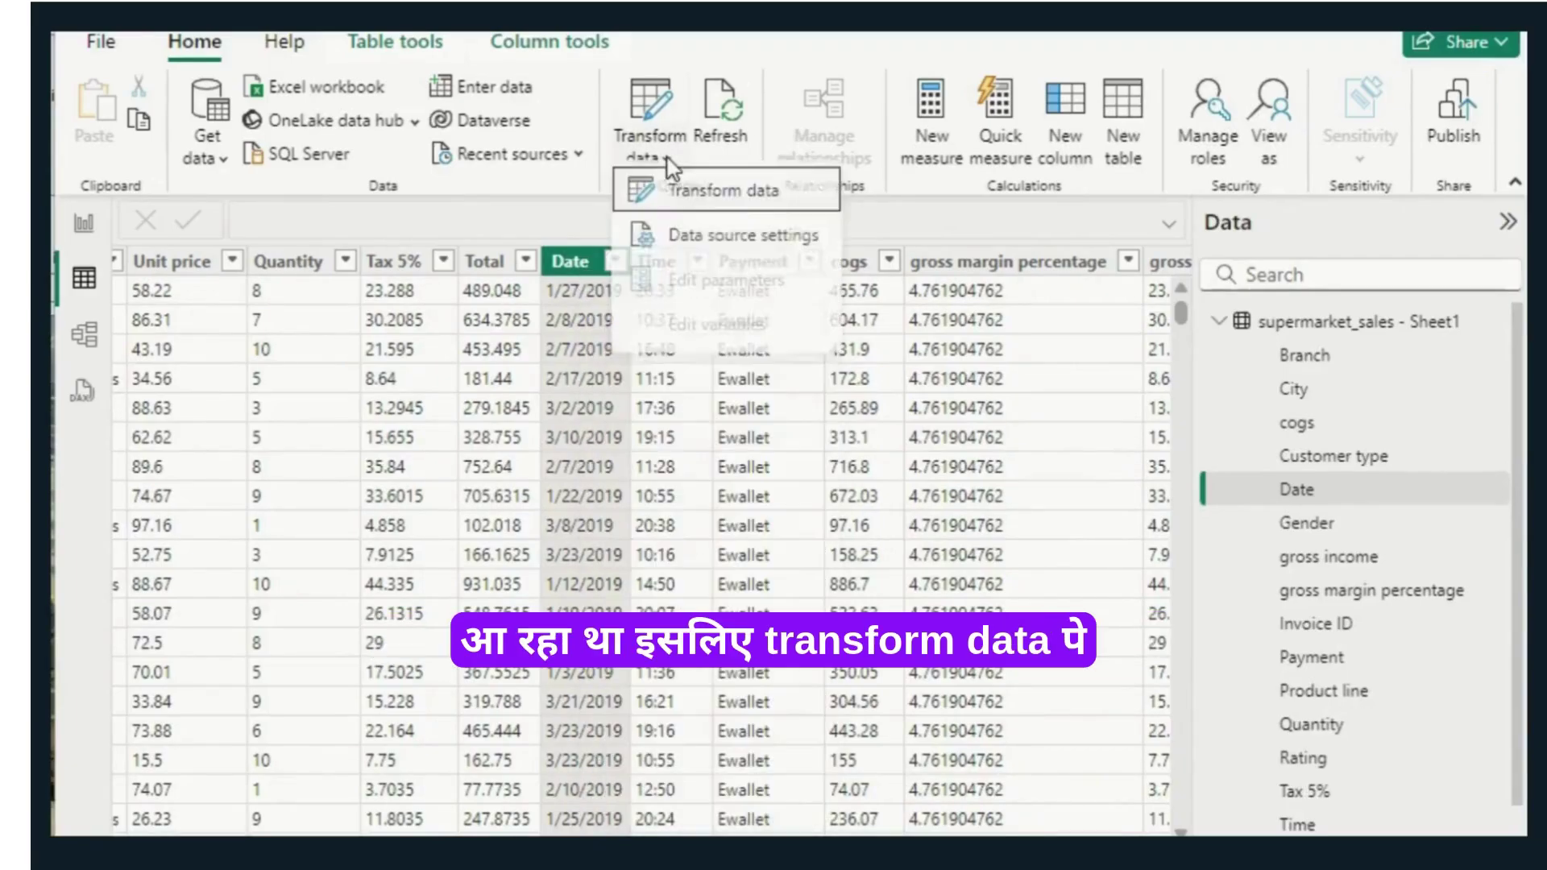
pyautogui.click(737, 211)
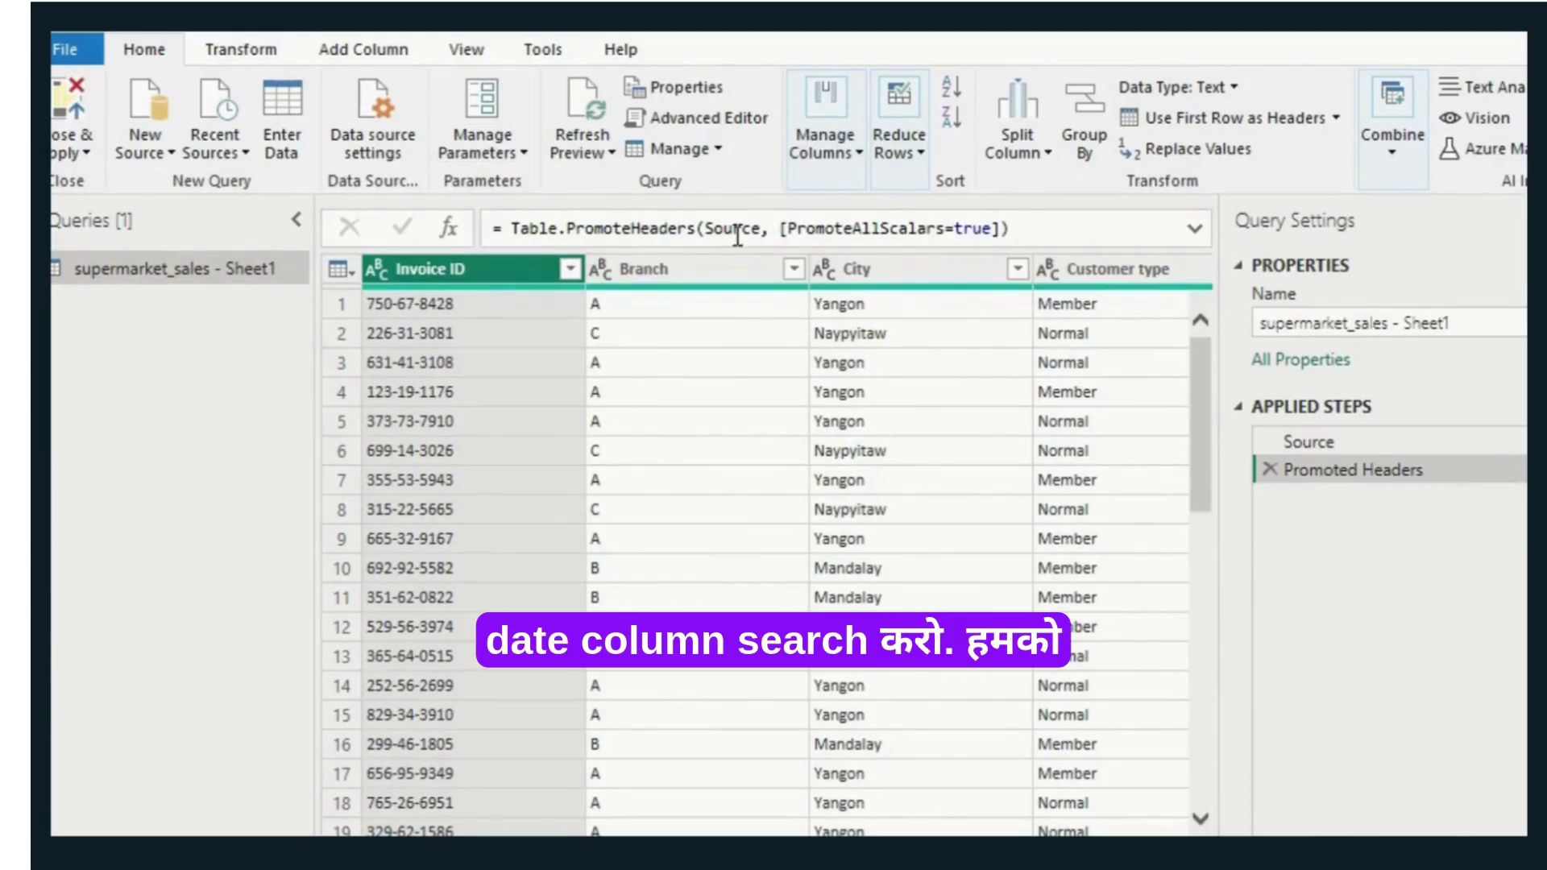
# Step: Duplicate the text-typed Date column in the supermarket_sales query
pyautogui.click(262, 53)
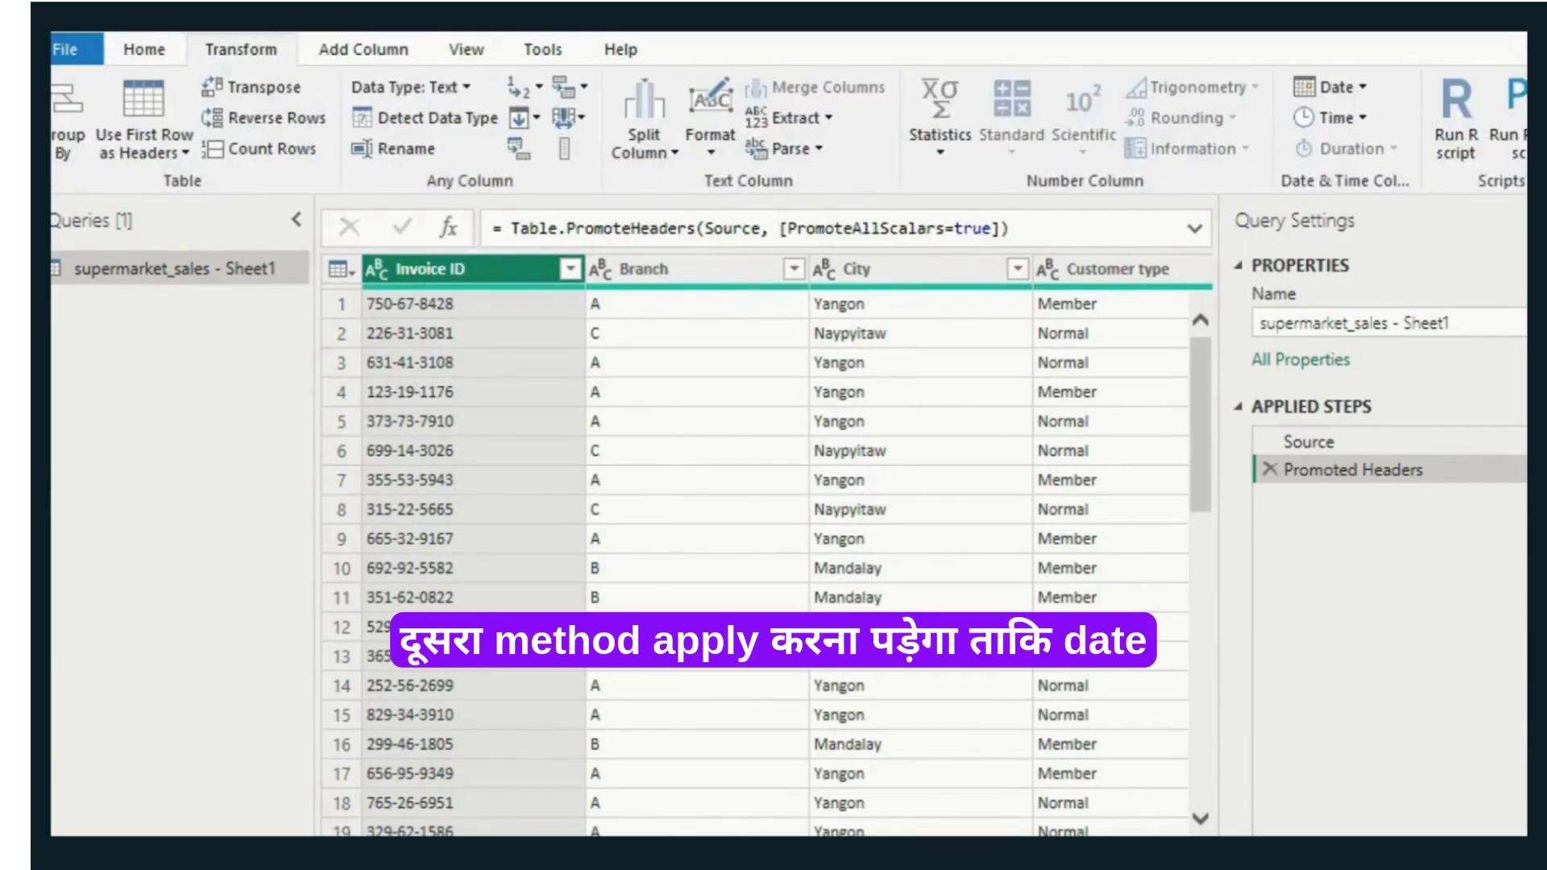
pyautogui.hscroll(3, 786, 546)
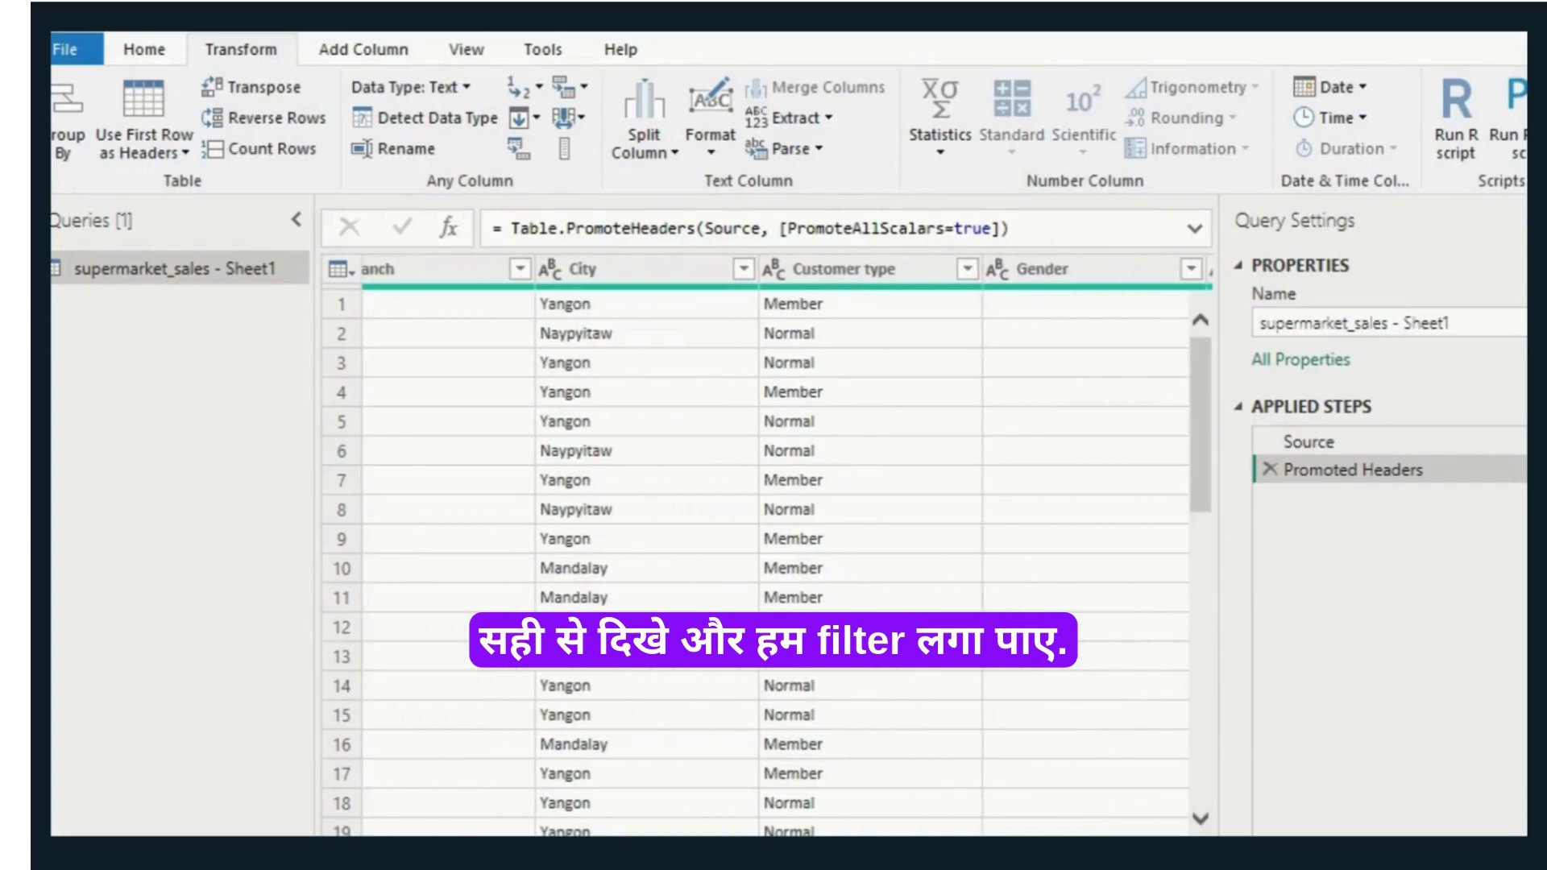
pyautogui.hscroll(10, 787, 546)
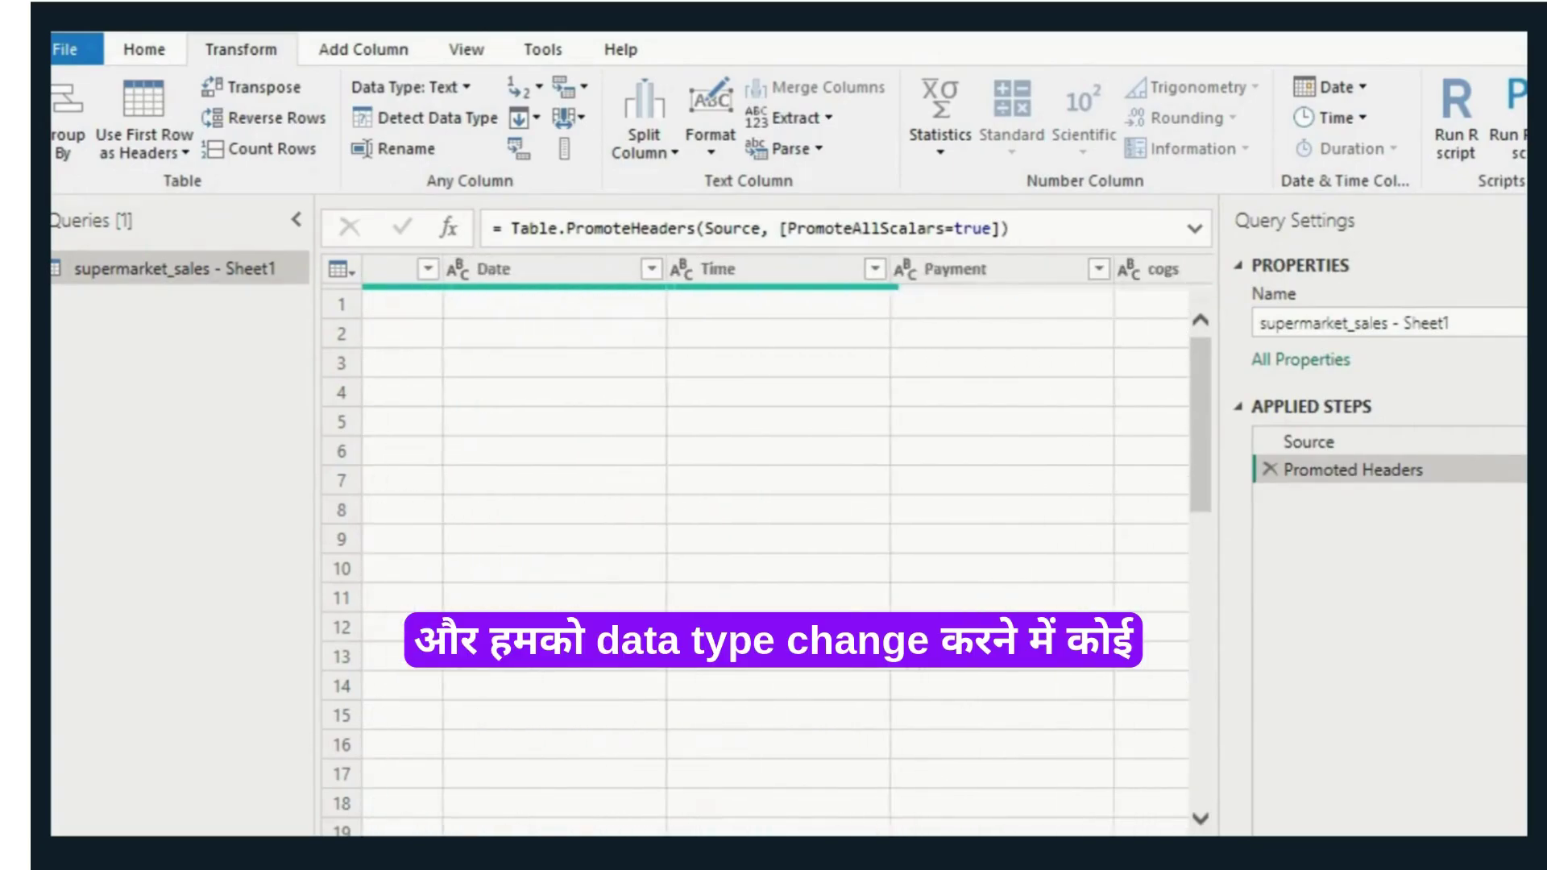
pyautogui.hscroll(1, 773, 547)
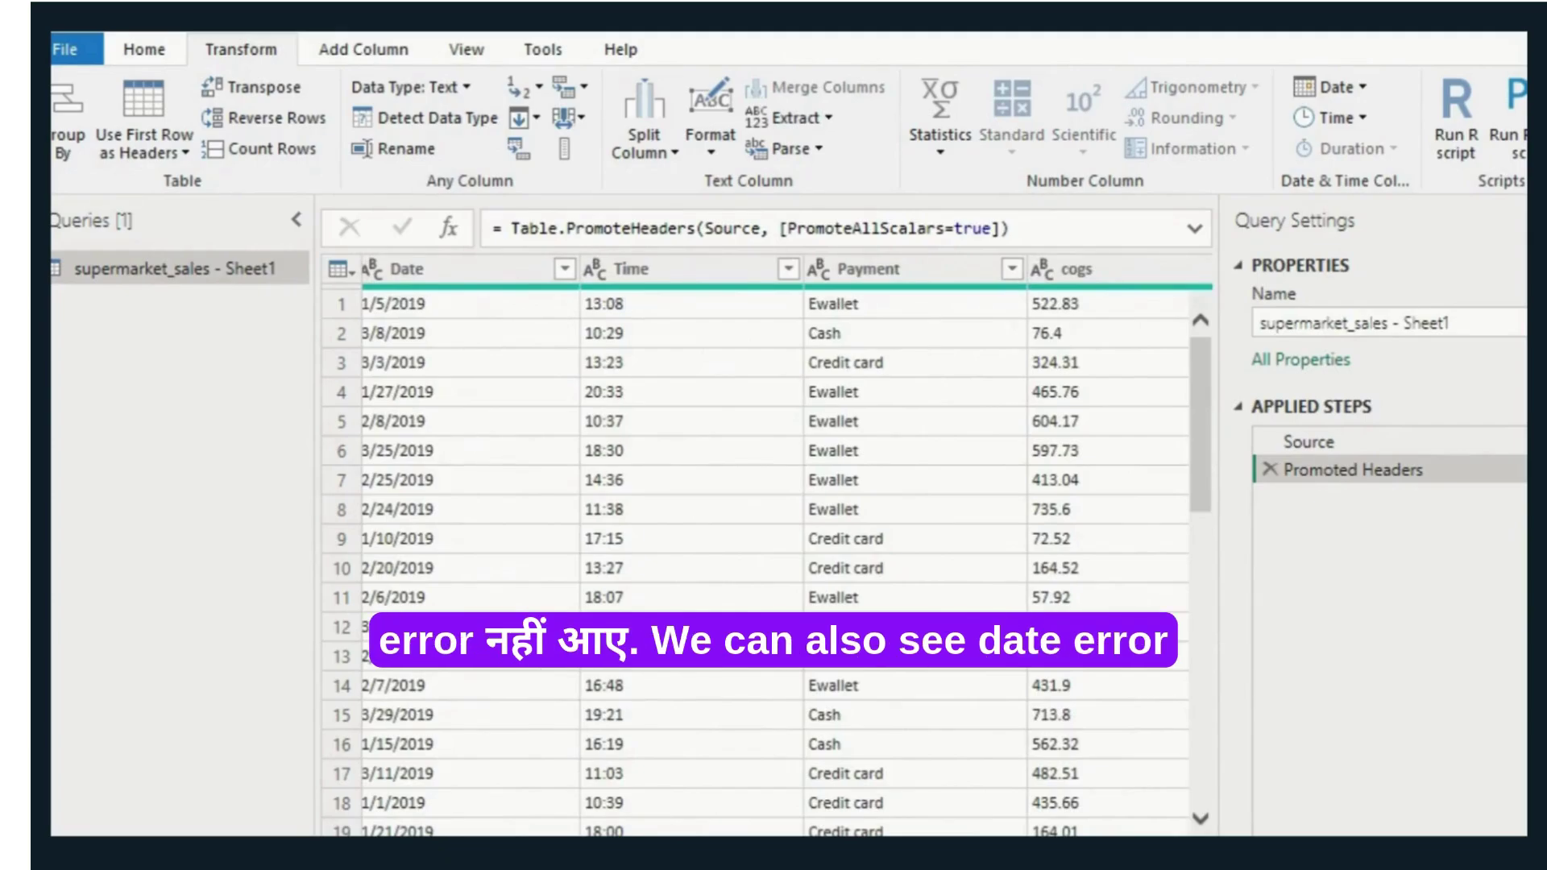
pyautogui.hscroll(-1, 514, 365)
pyautogui.rightClick(534, 266)
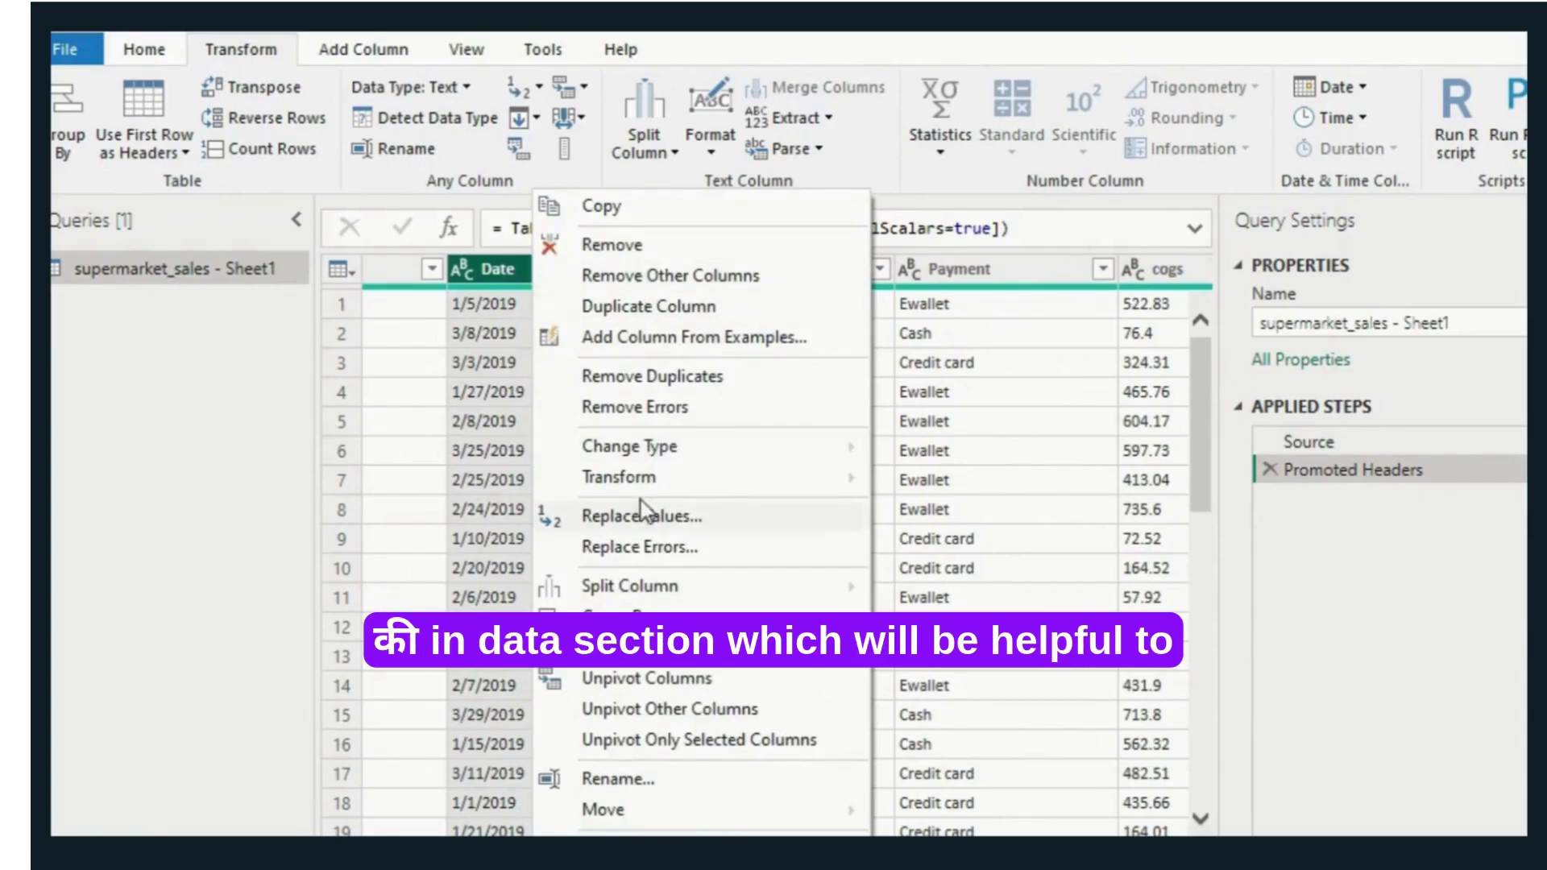
pyautogui.click(679, 307)
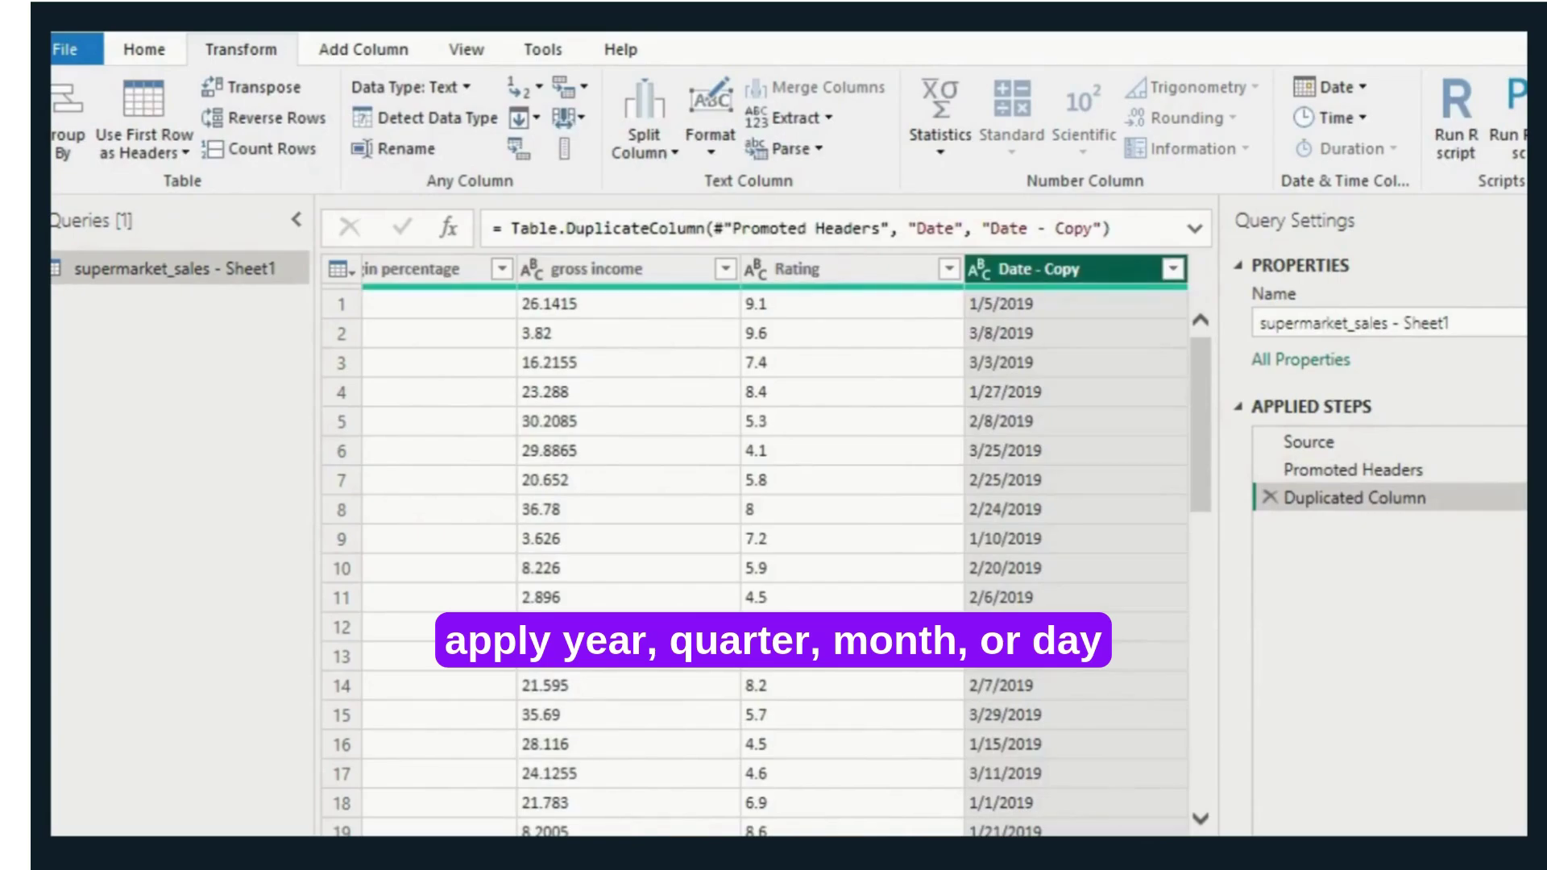
# Step: Split the duplicated date column by the custom delimiter "/" at each occurrence of the delimiter
pyautogui.rightClick(1077, 283)
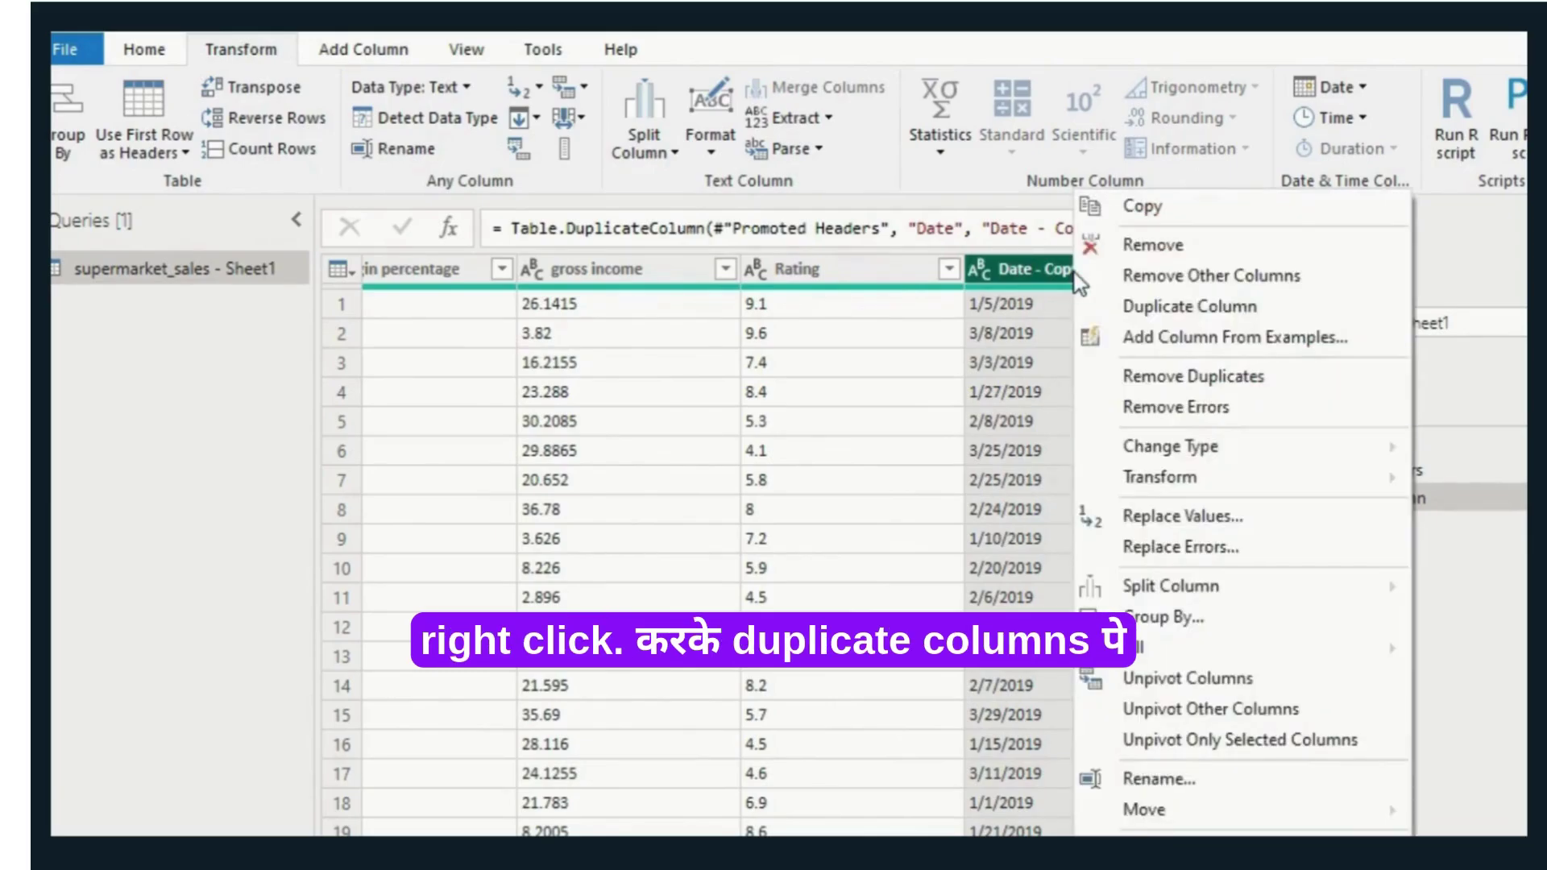
pyautogui.click(1037, 286)
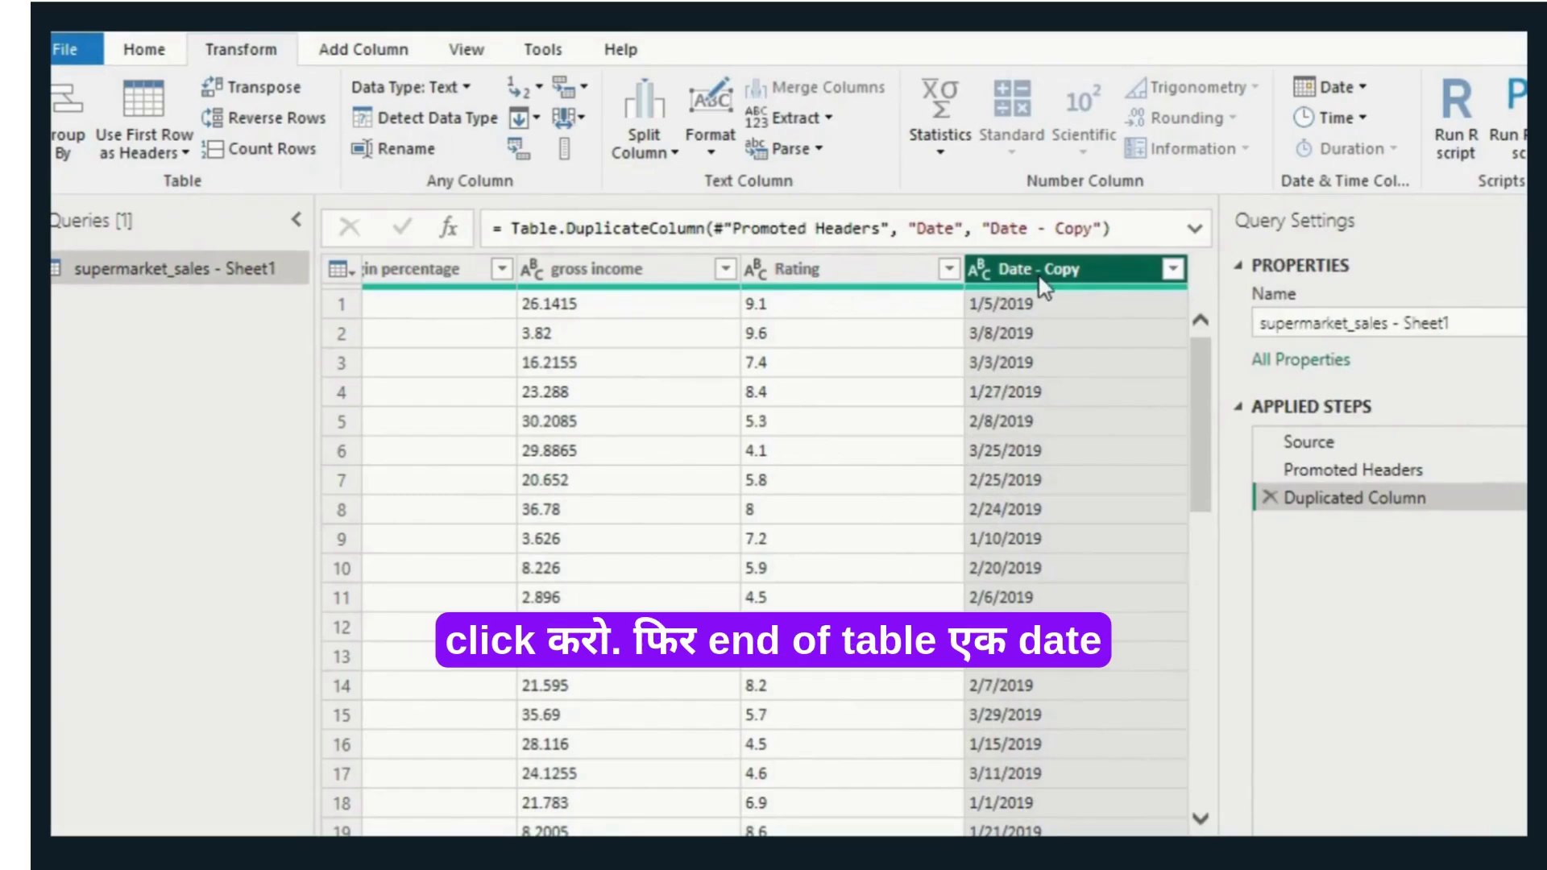
pyautogui.click(649, 149)
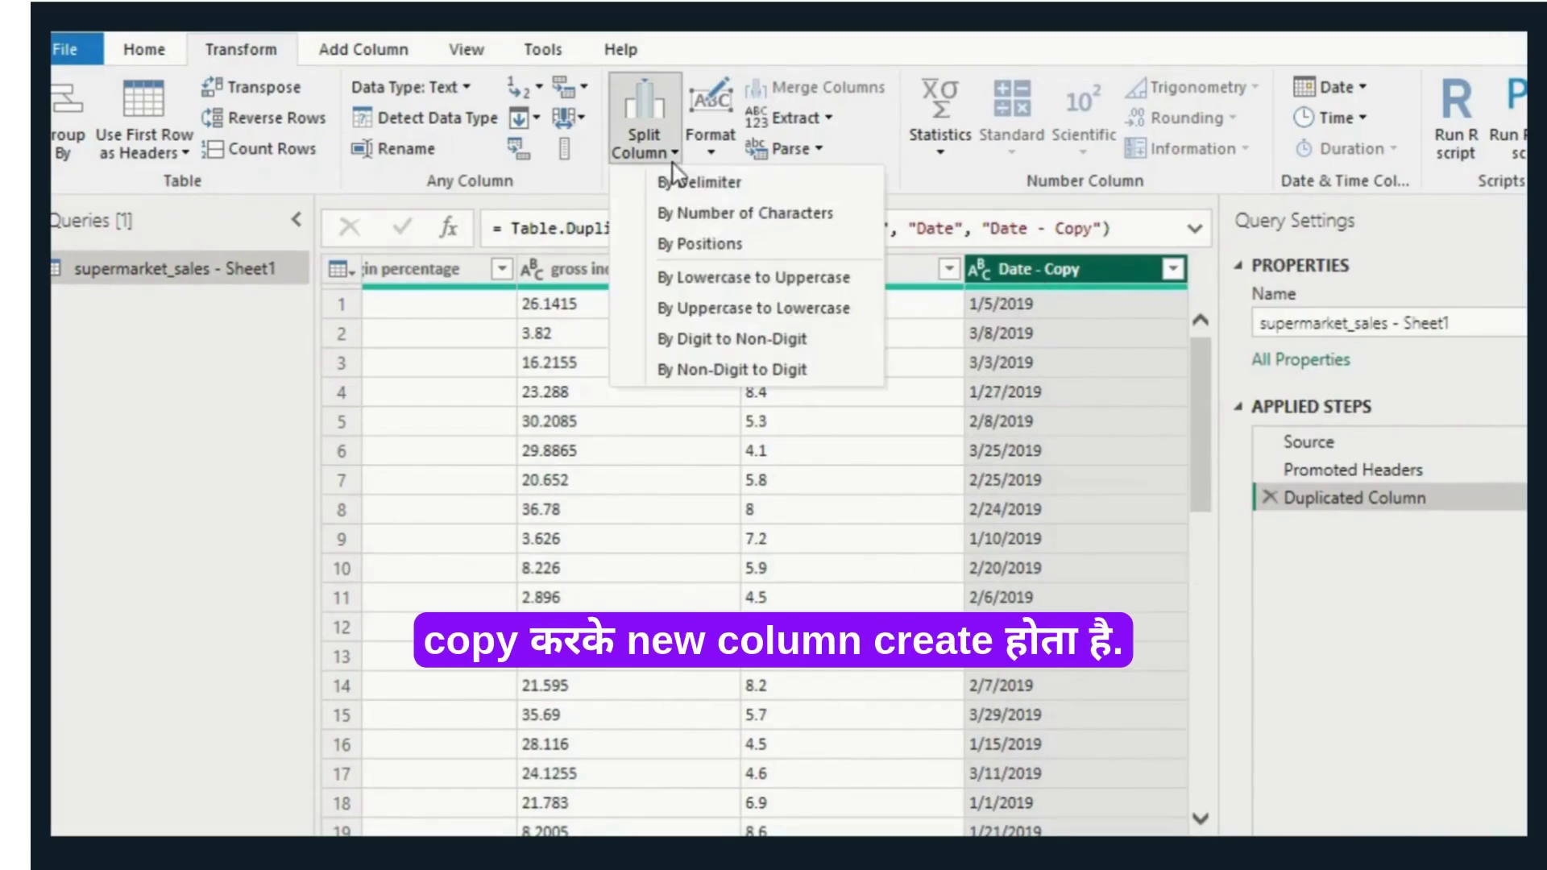
pyautogui.click(701, 184)
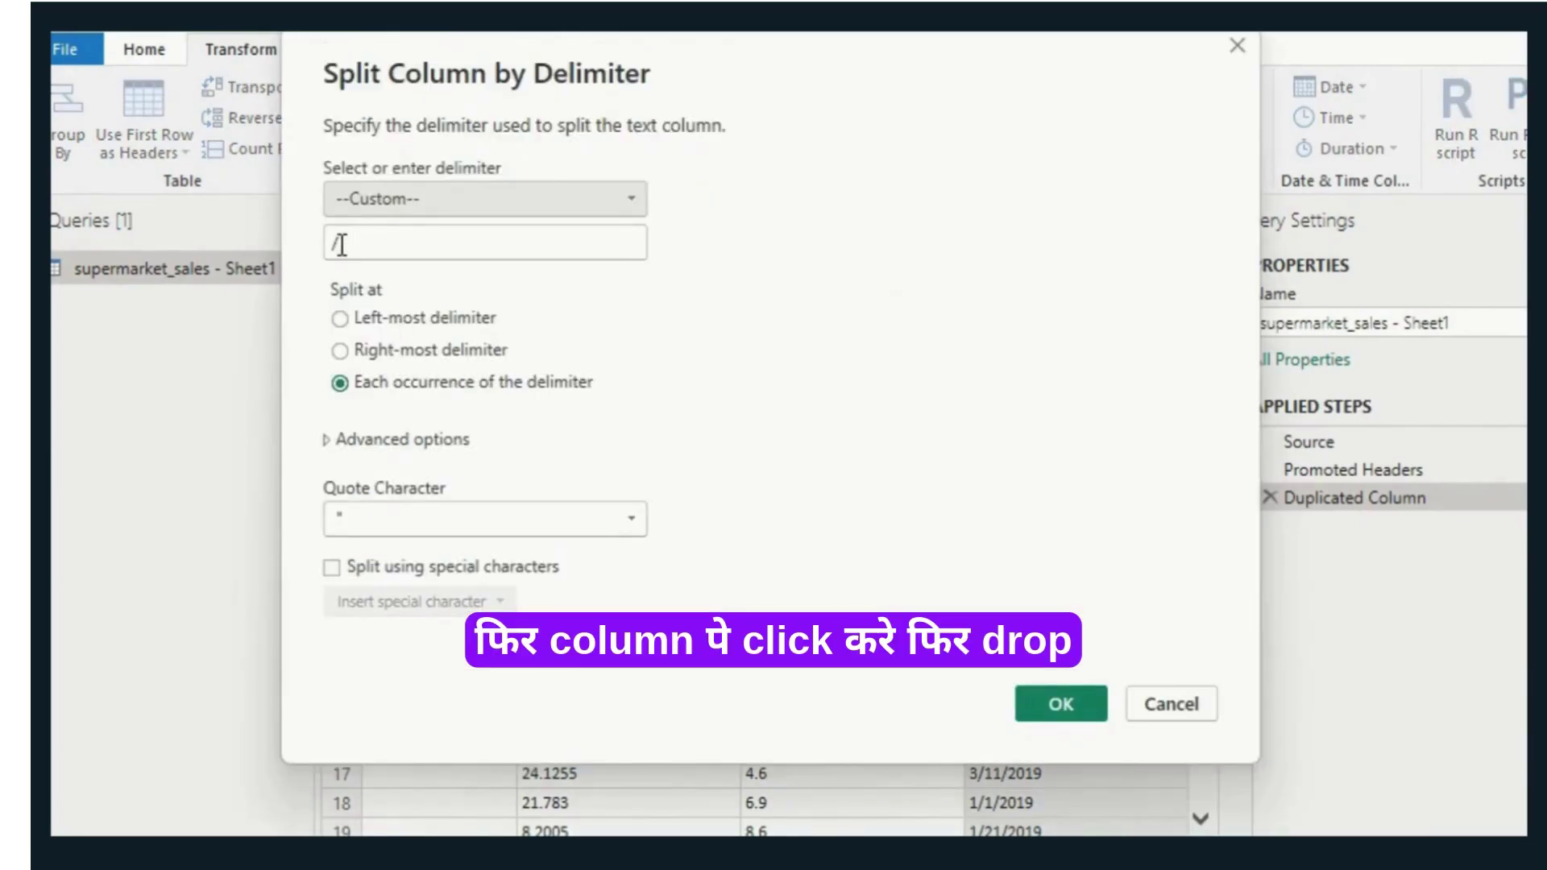
pyautogui.click(1052, 698)
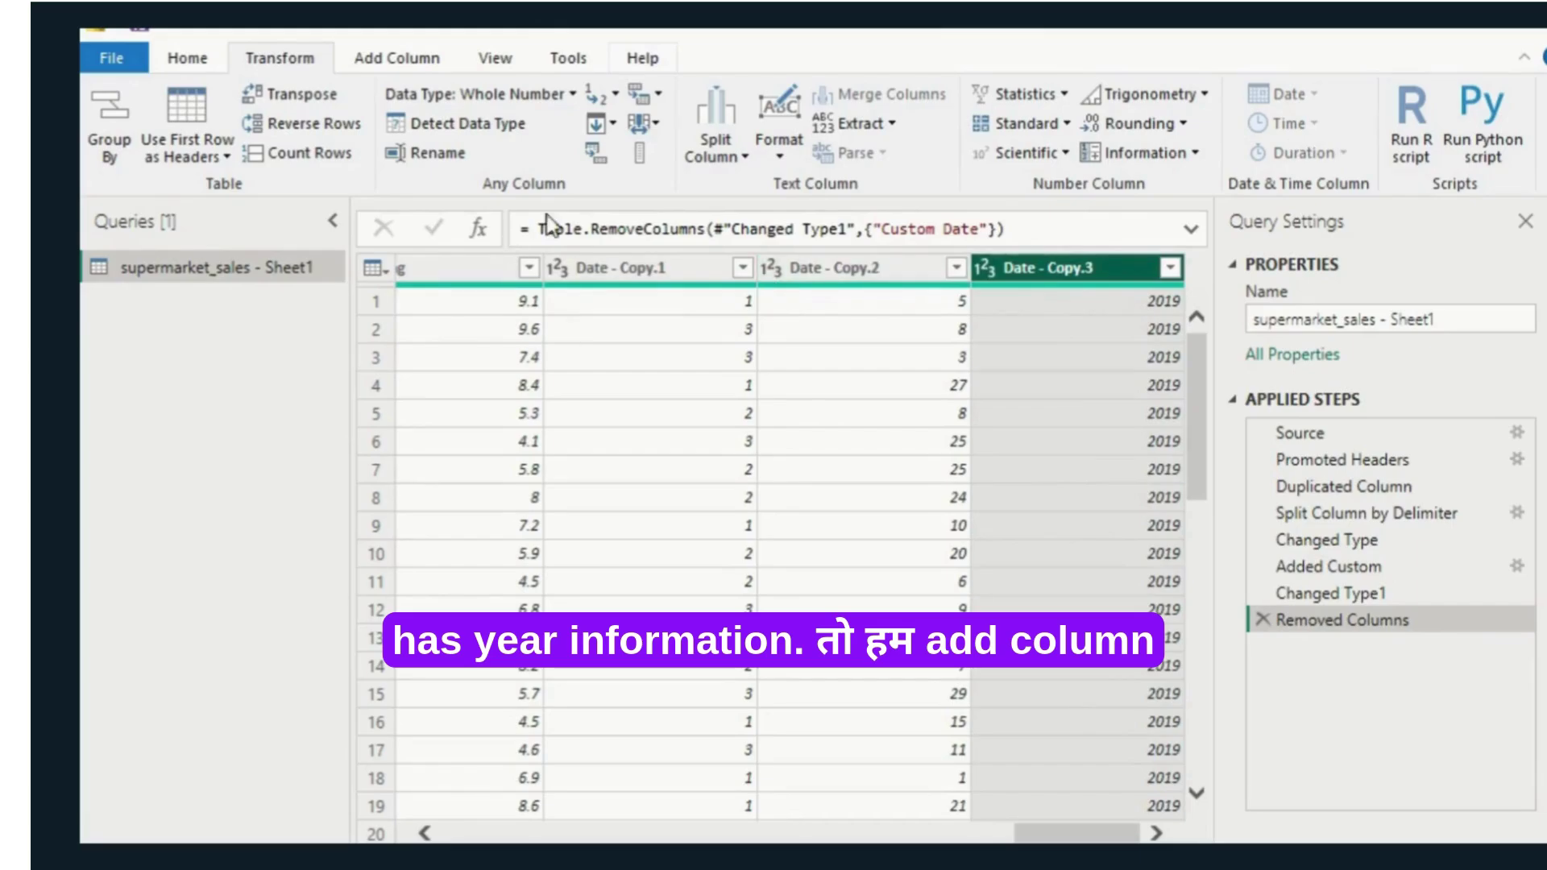
# Step: Add a custom column named Custom Date with the formula #date(Number.From([#"Date - Copy.3"]), Number.From([#"Date - Copy.1"]), Number.From([#"Date - Copy.2"]))
pyautogui.click(399, 59)
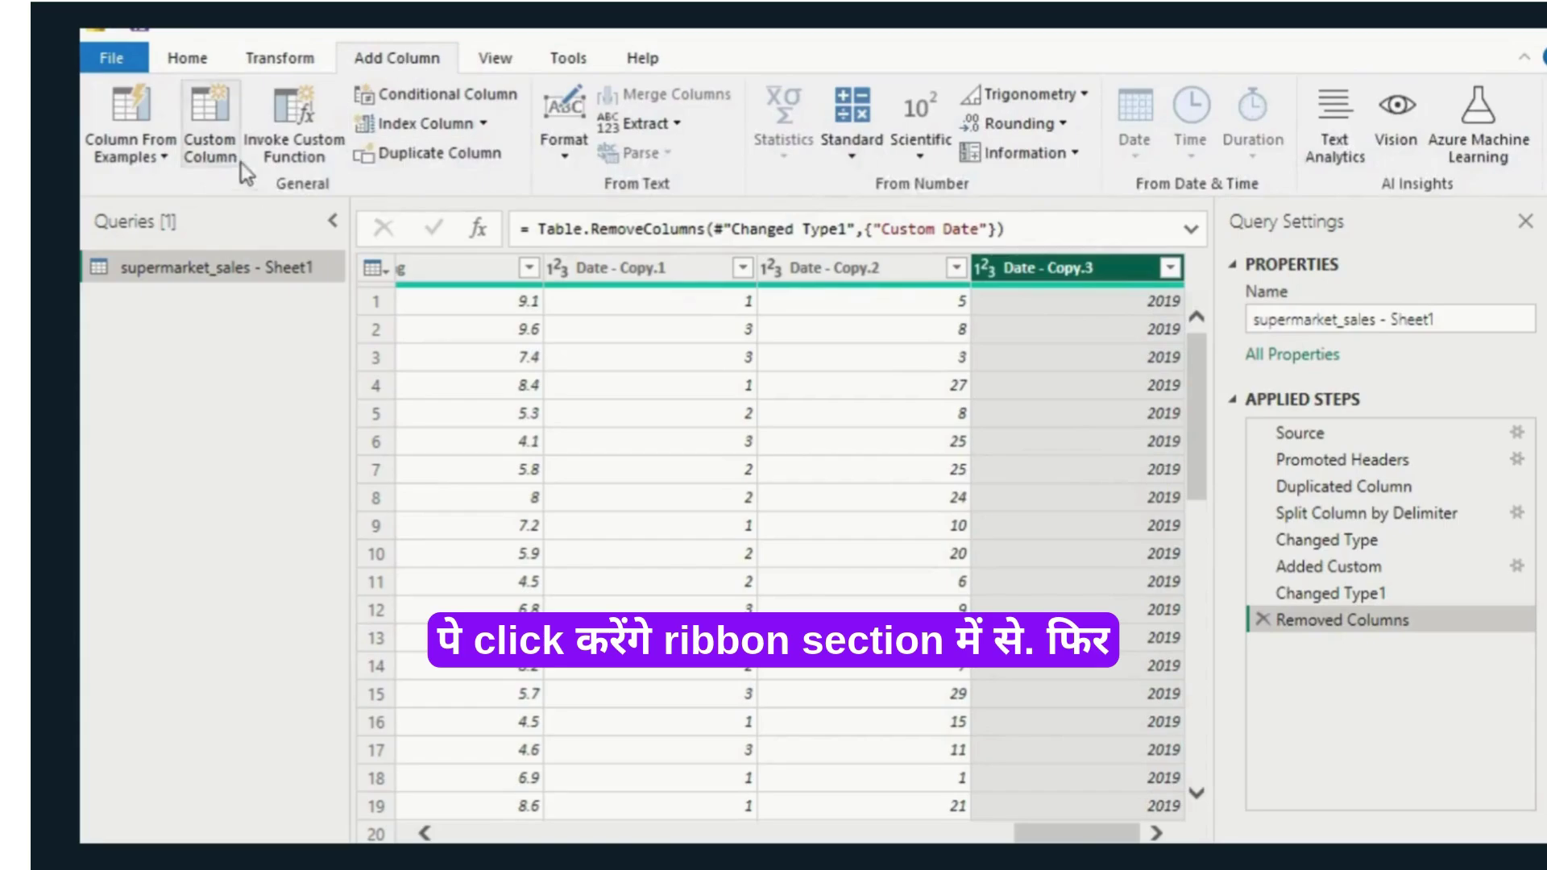
pyautogui.click(199, 144)
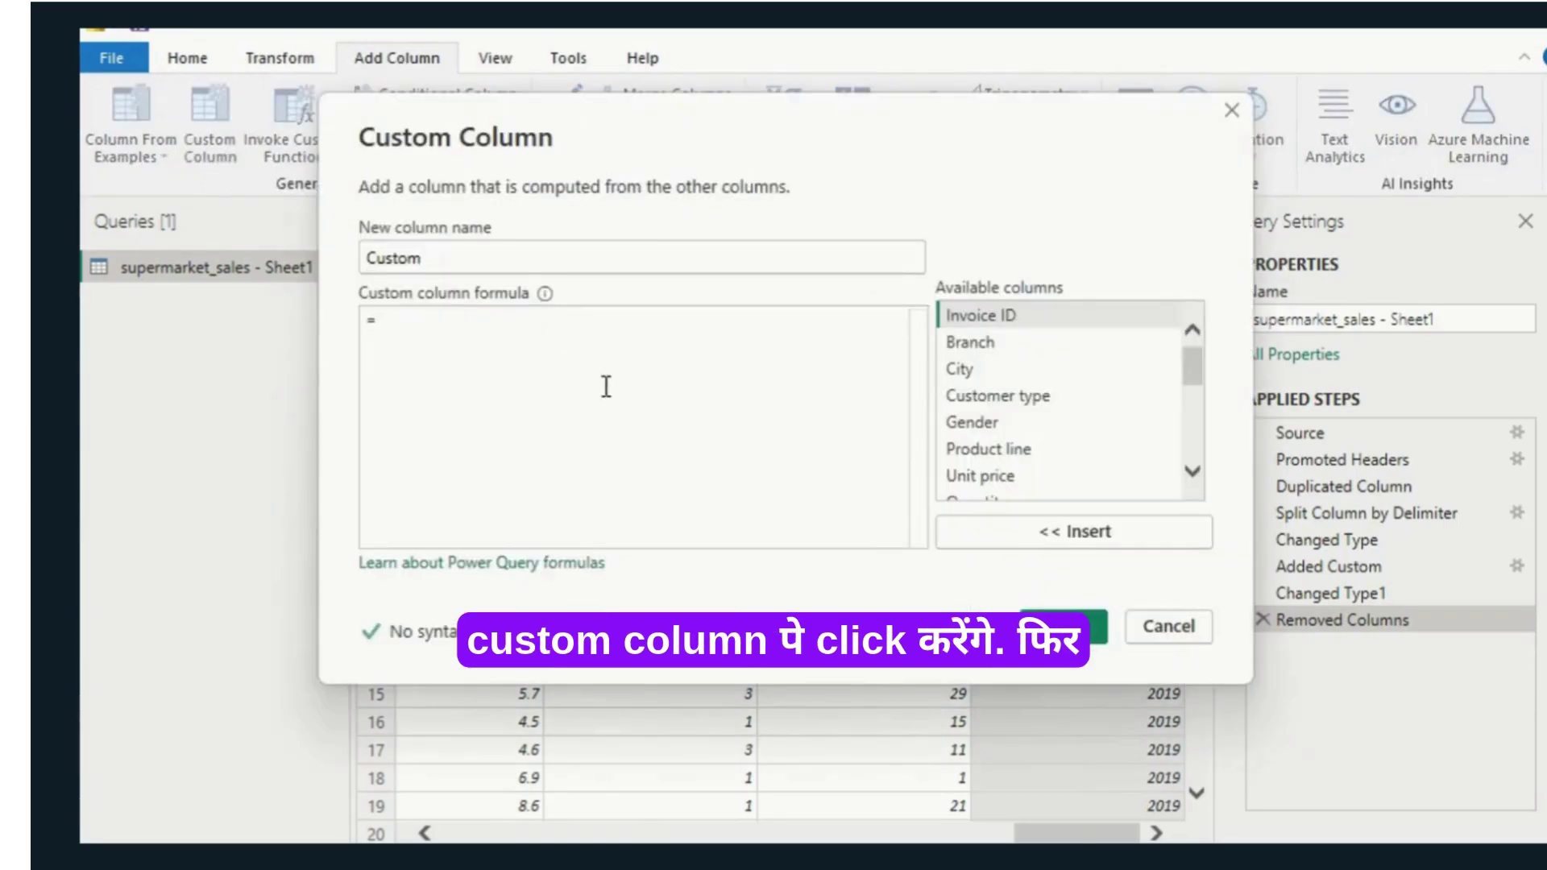
pyautogui.click(464, 254)
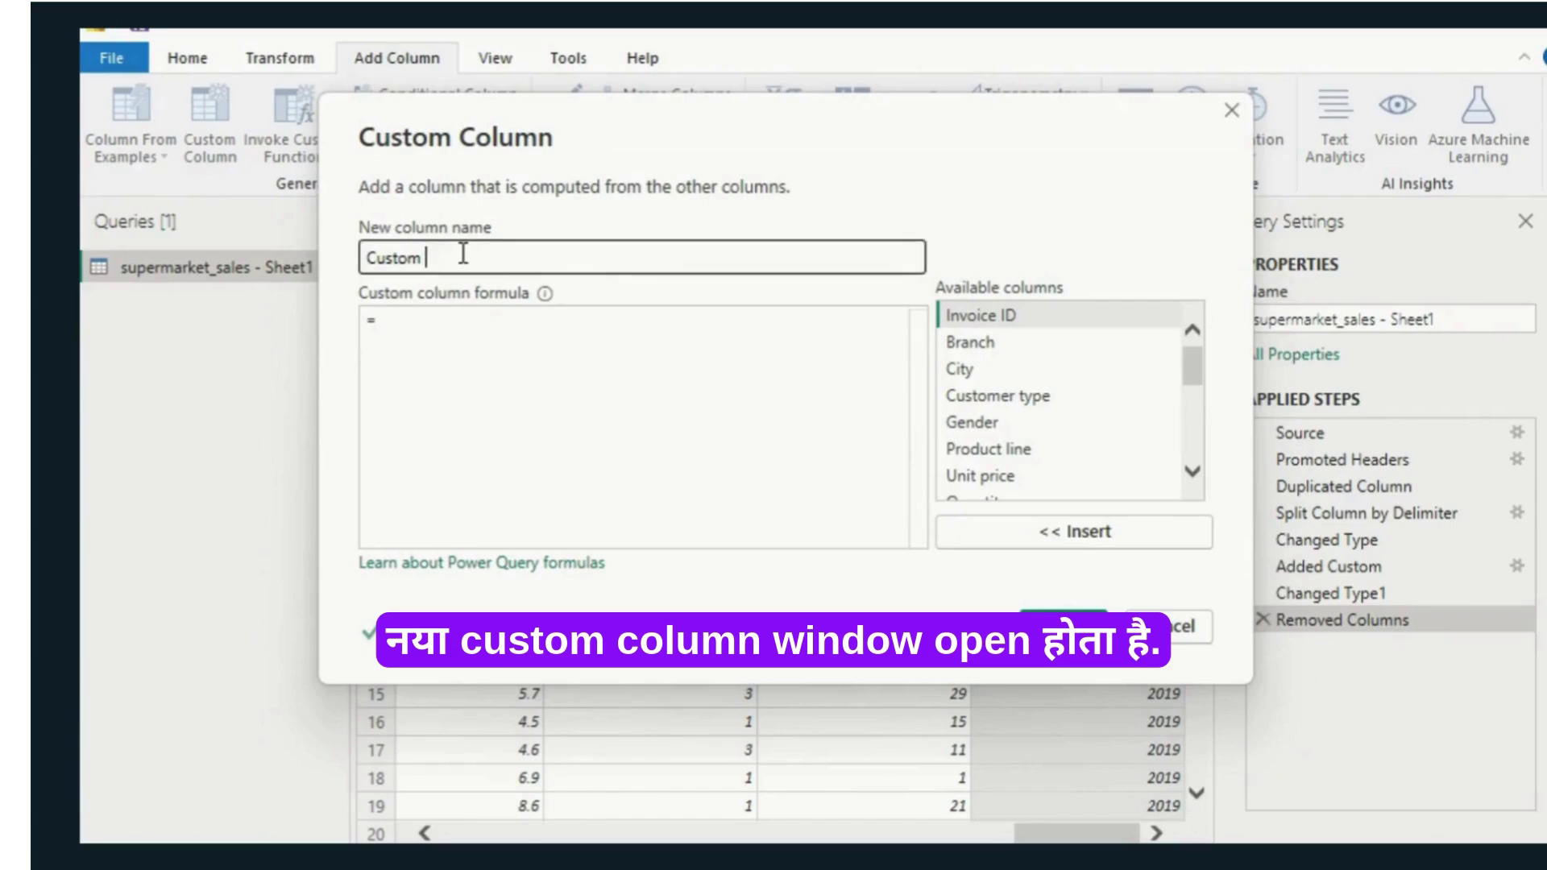
pyautogui.write('Date')
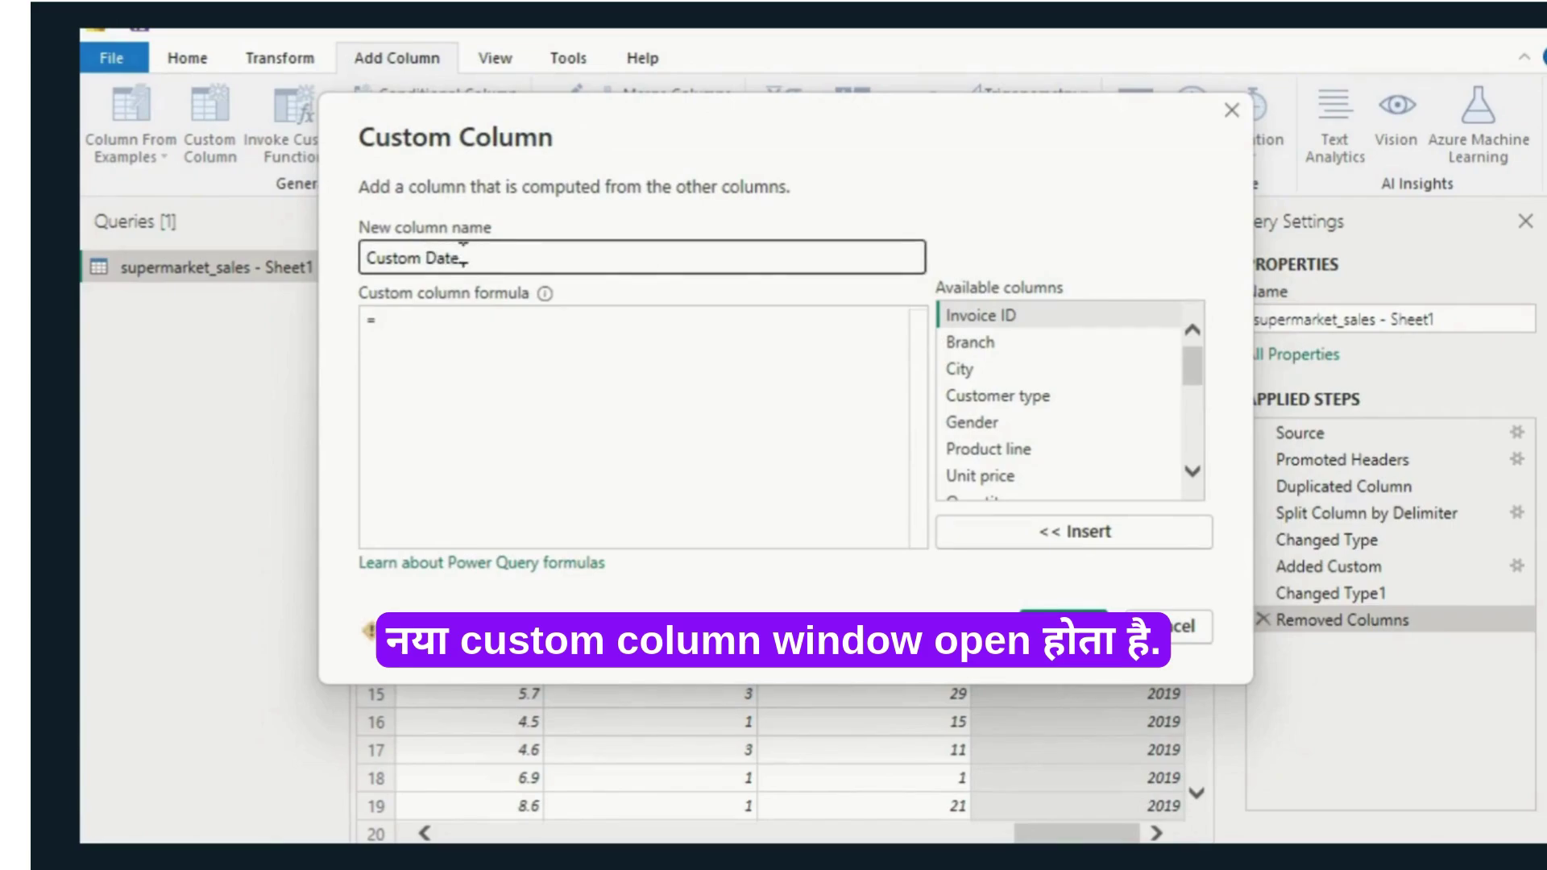
pyautogui.click(497, 375)
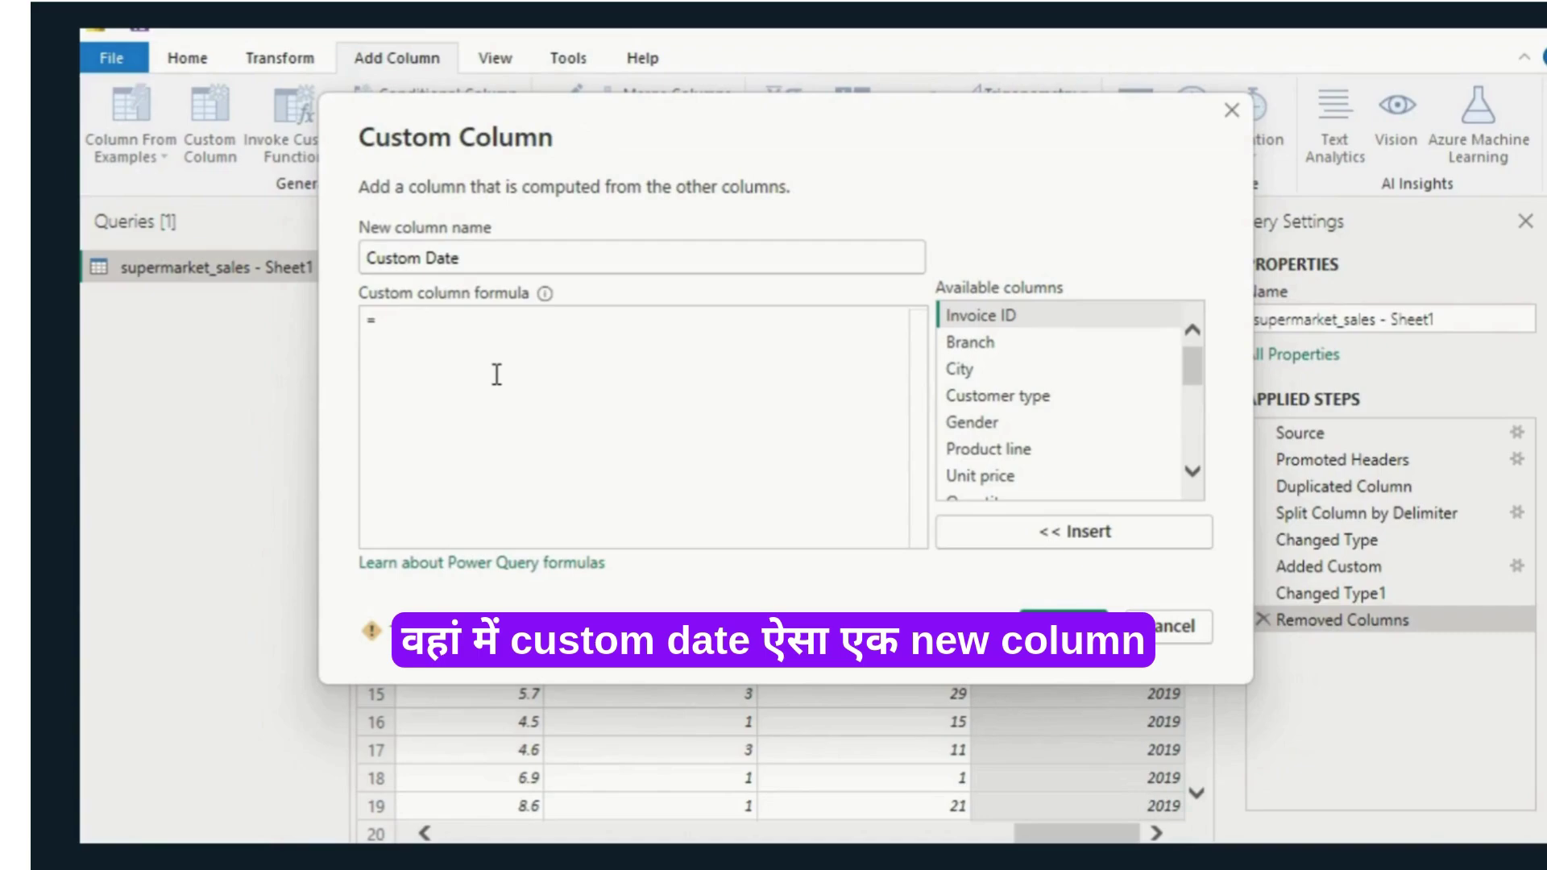
pyautogui.hotkey('ctrl', 'v')
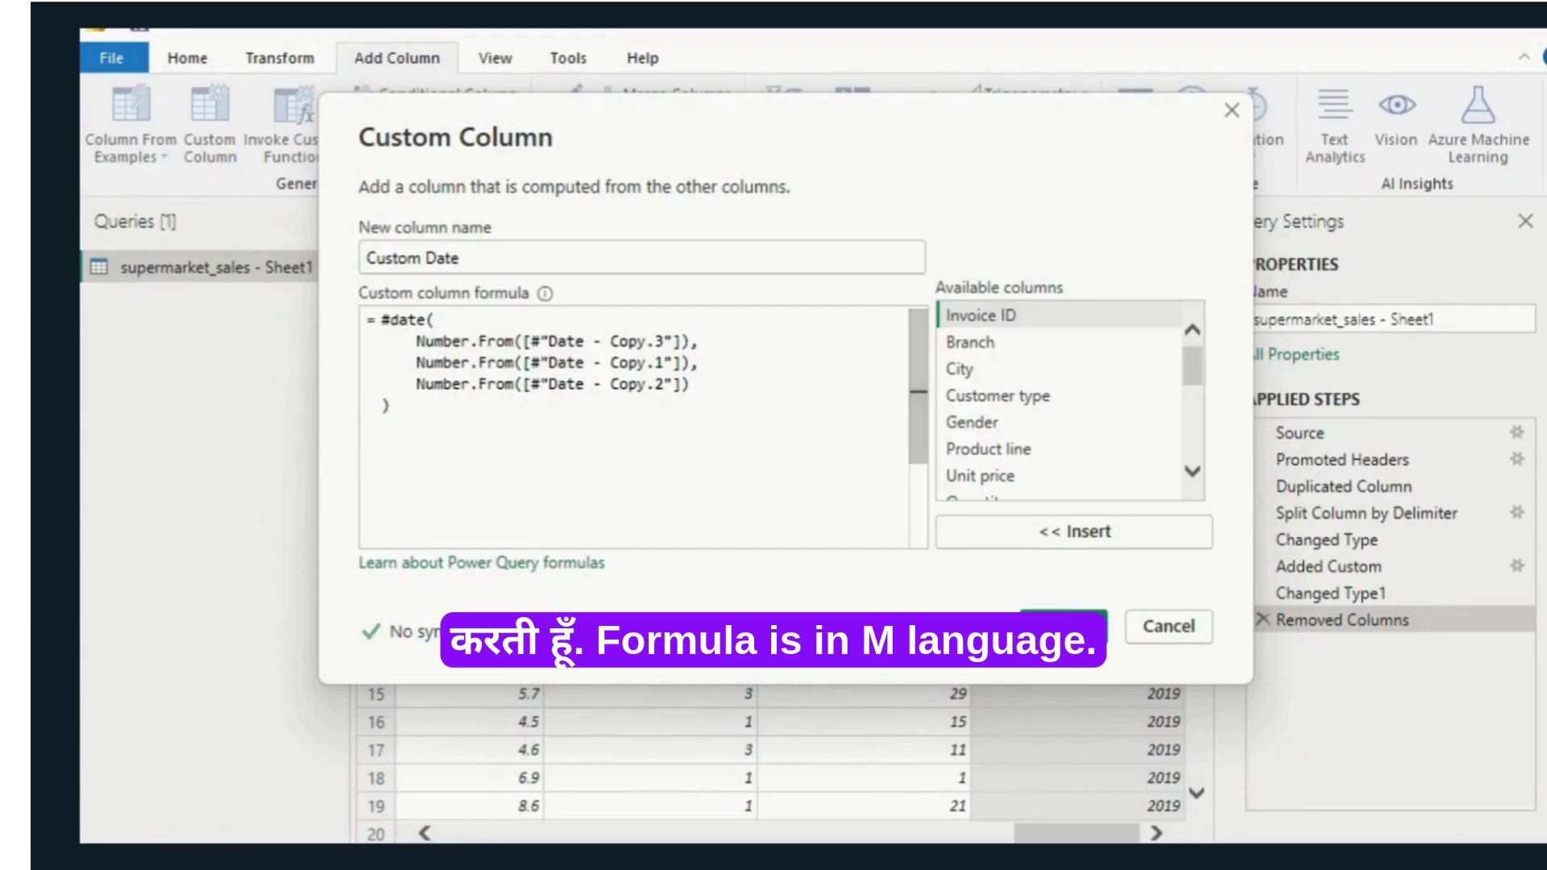
pyautogui.click(1065, 632)
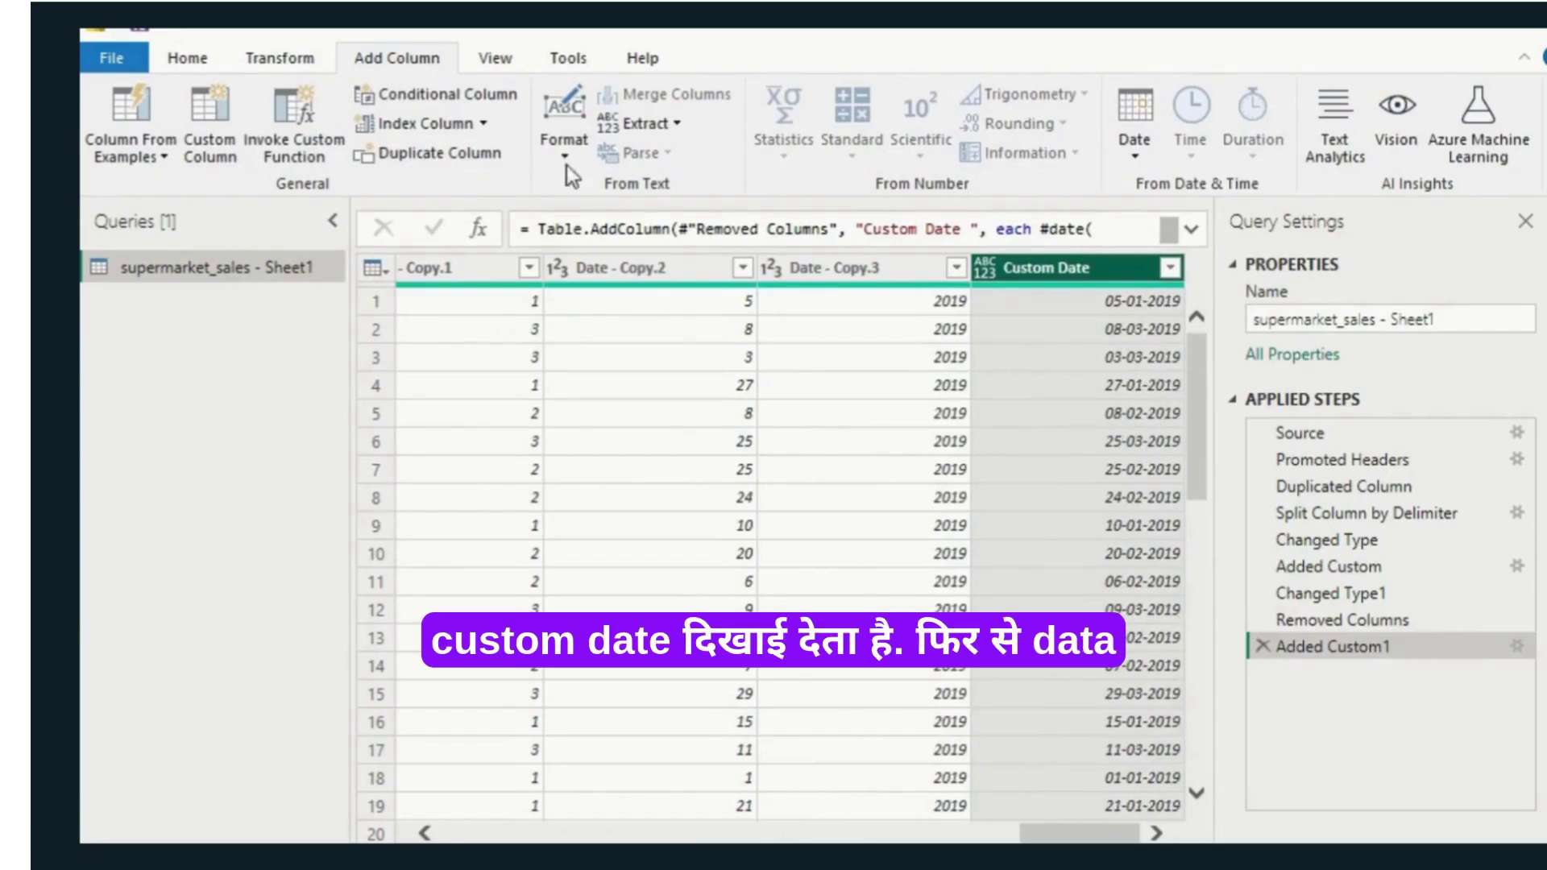
# Step: Change the data type of the Custom Date column to Date
pyautogui.click(279, 60)
pyautogui.click(495, 94)
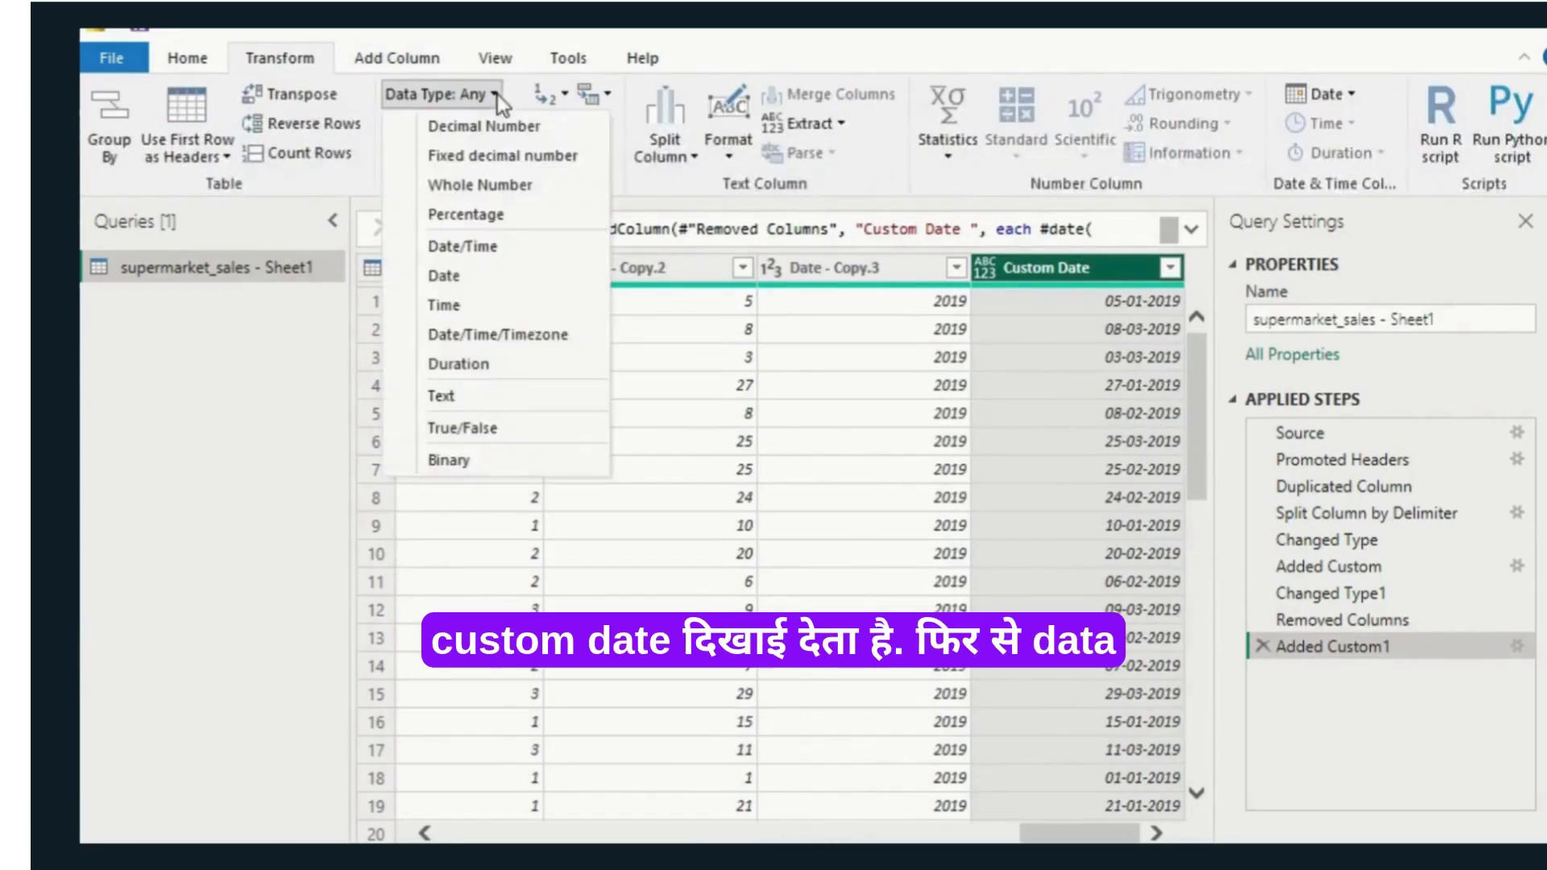
pyautogui.click(465, 276)
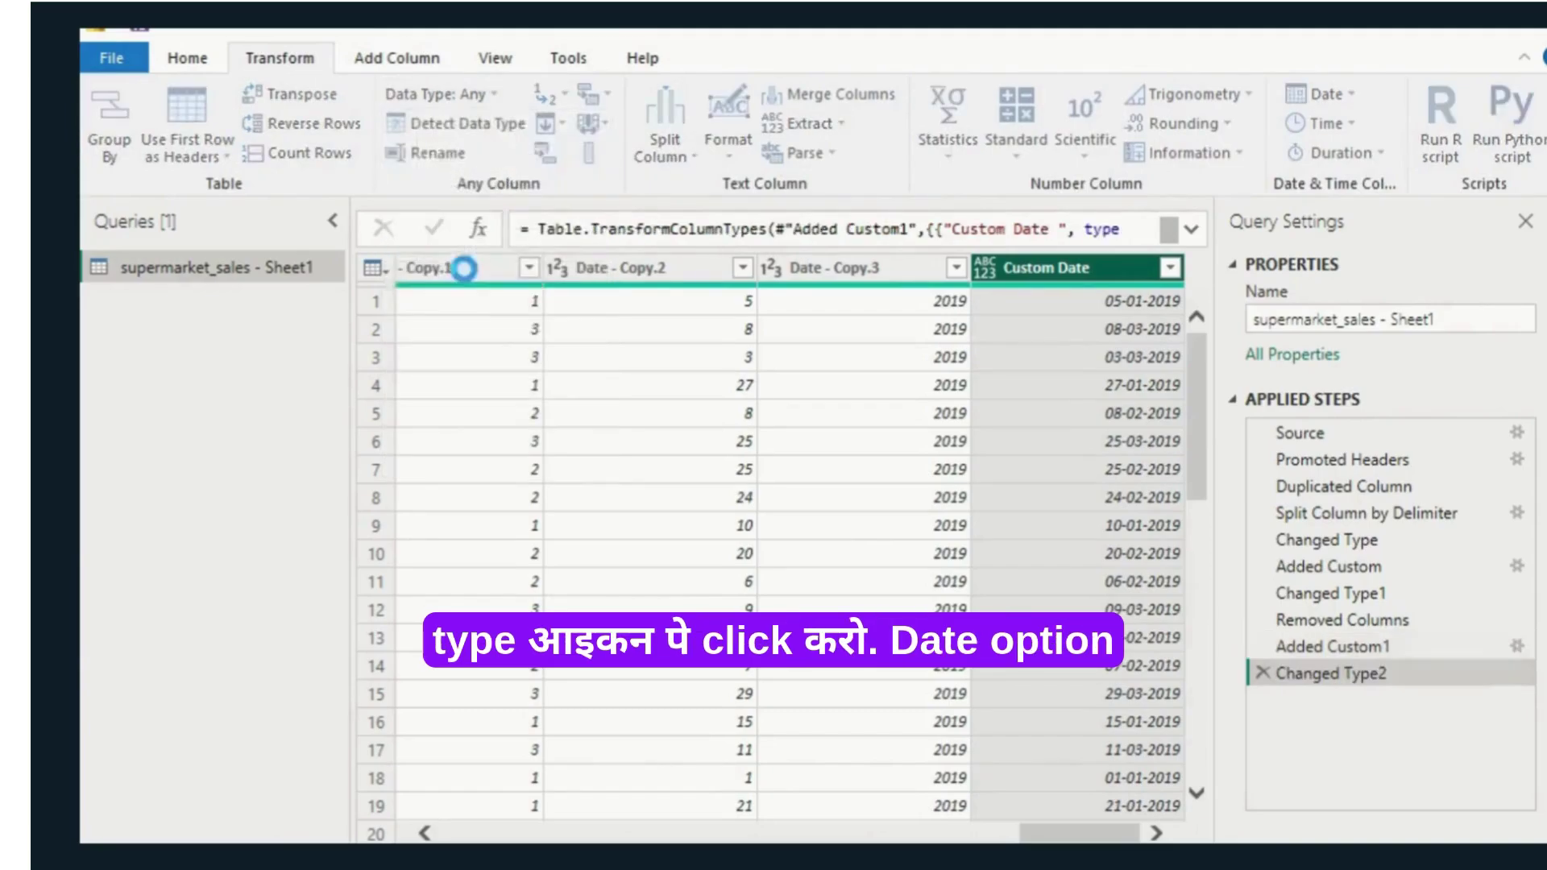
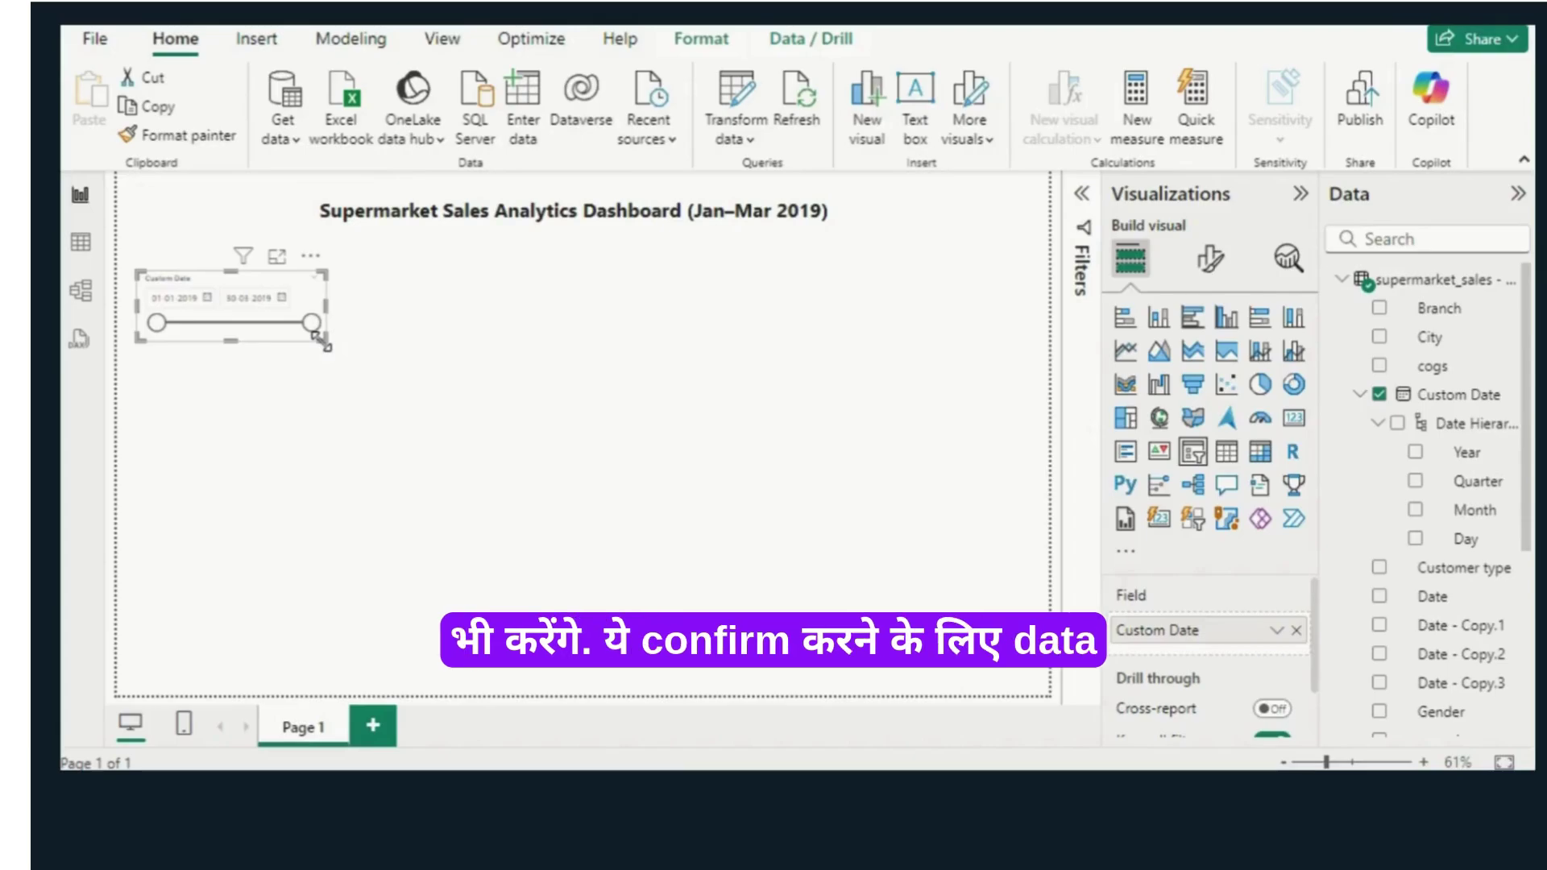
# Step: Switch to the Excel dashboard layout to check the Branch Selector entry and its note, and return to Power BI
pyautogui.click(673, 496)
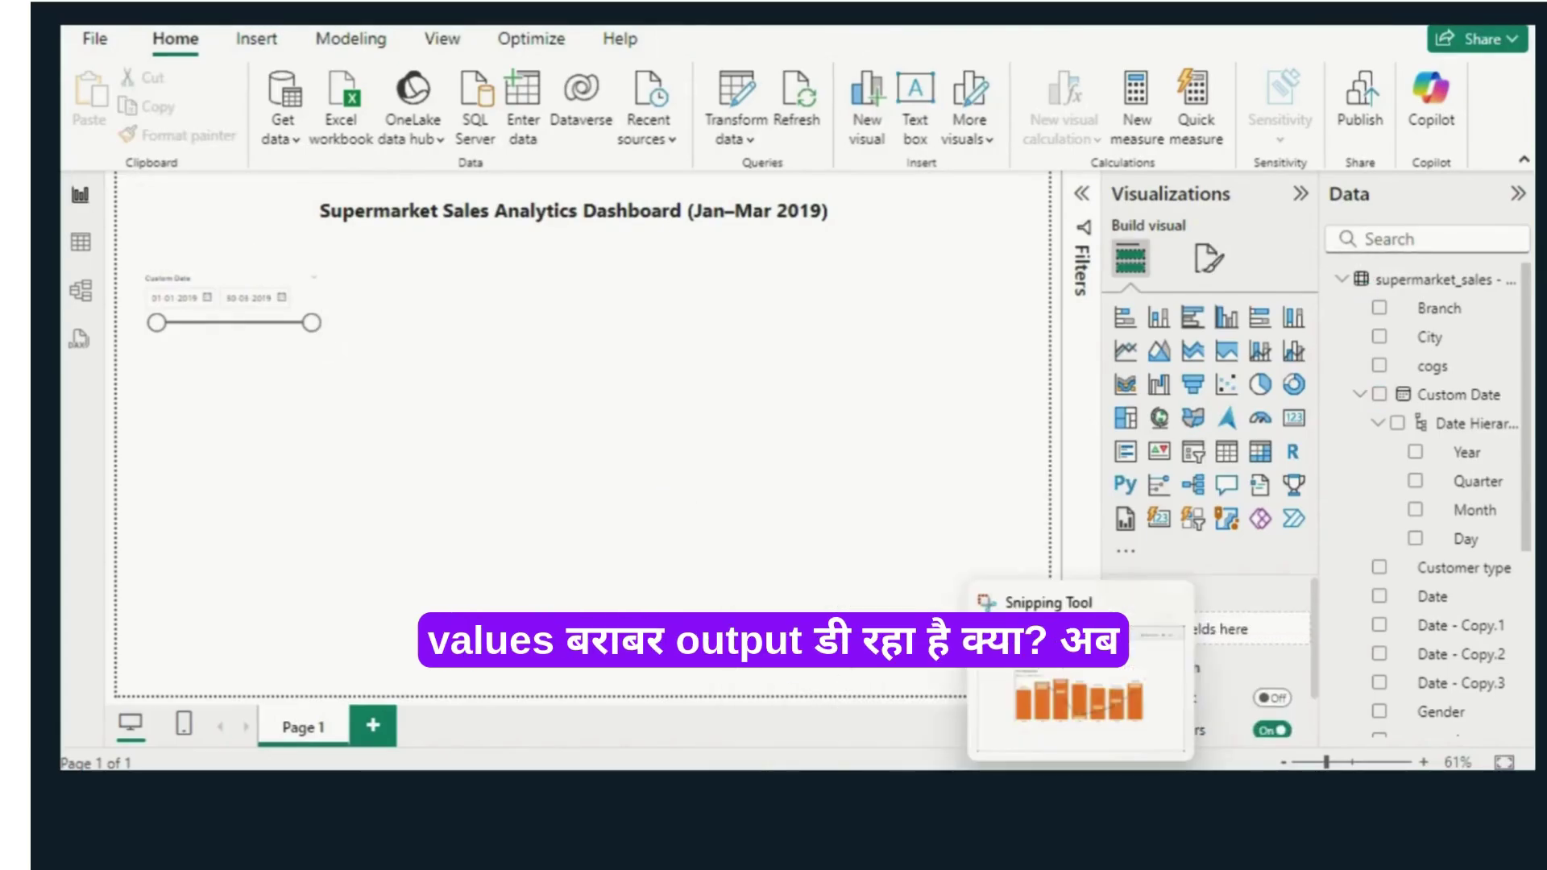
pyautogui.click(1040, 793)
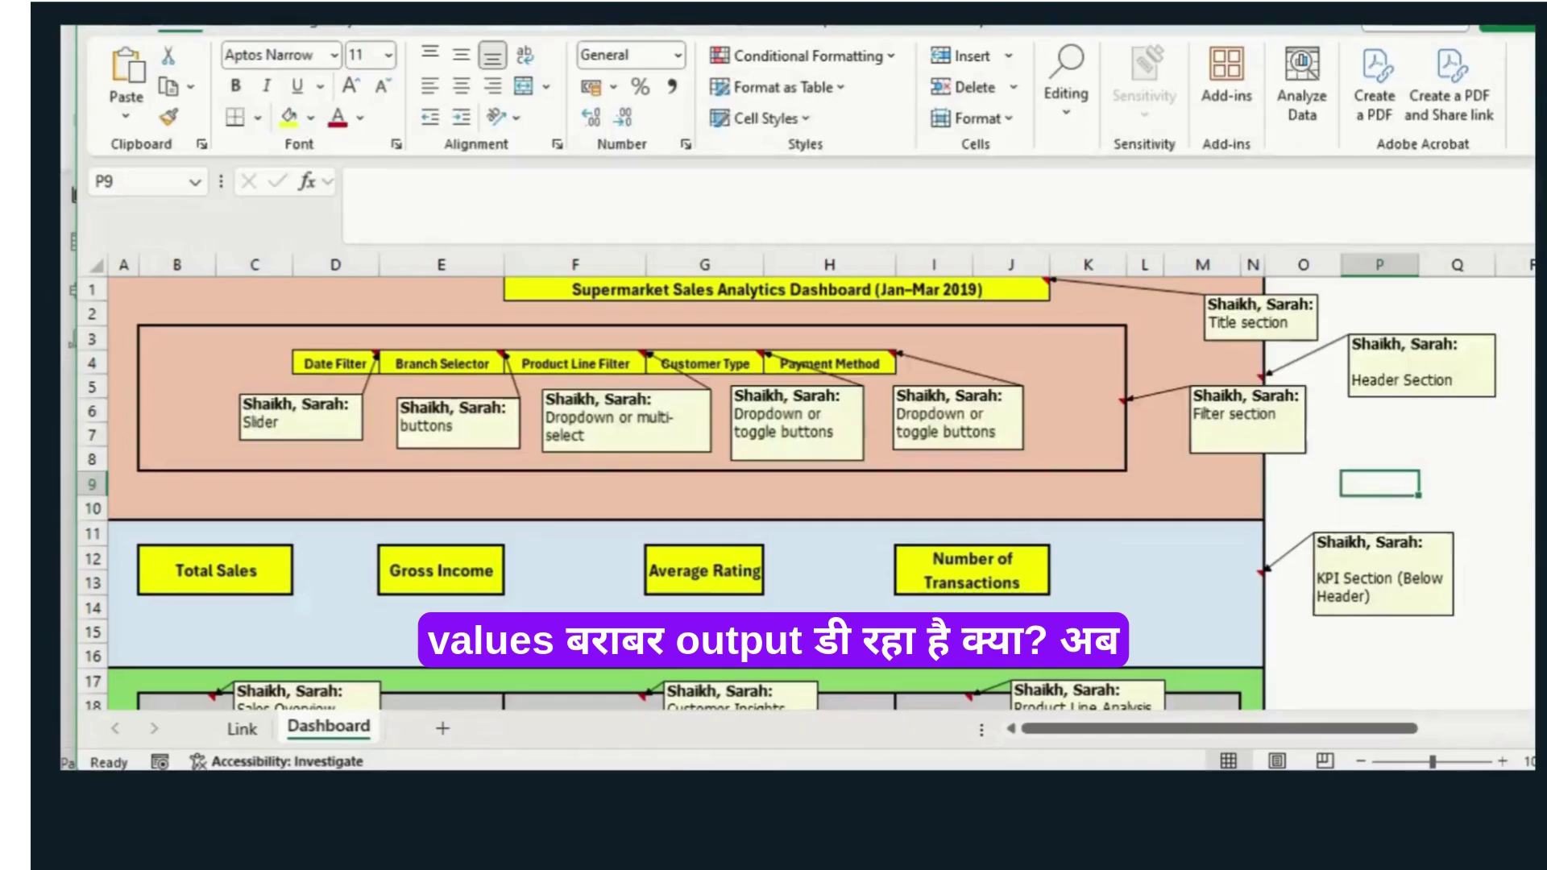
pyautogui.click(461, 364)
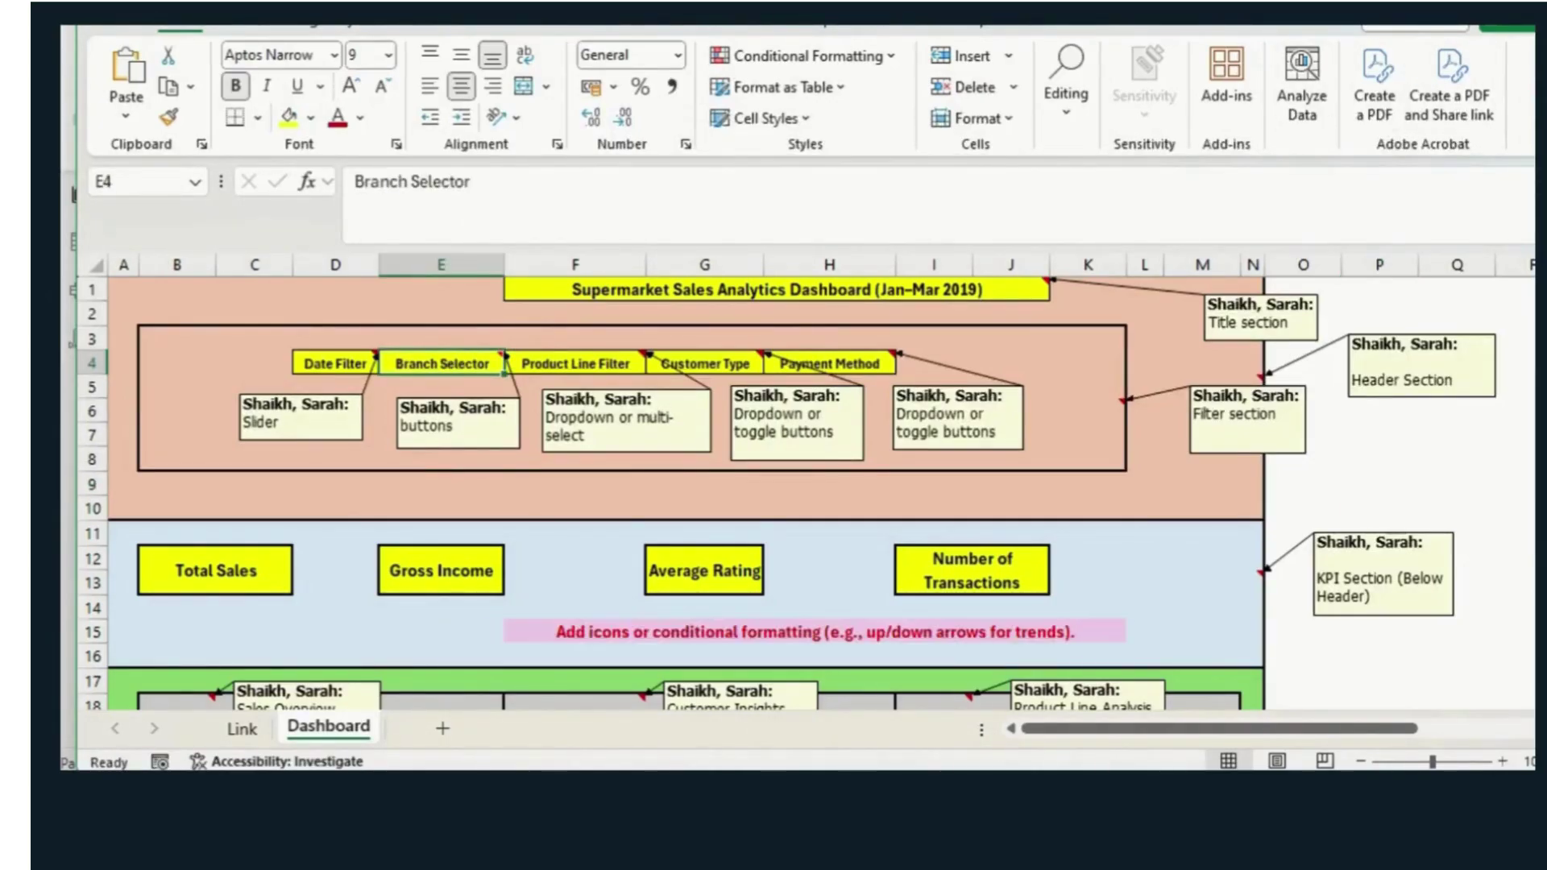
pyautogui.click(1184, 793)
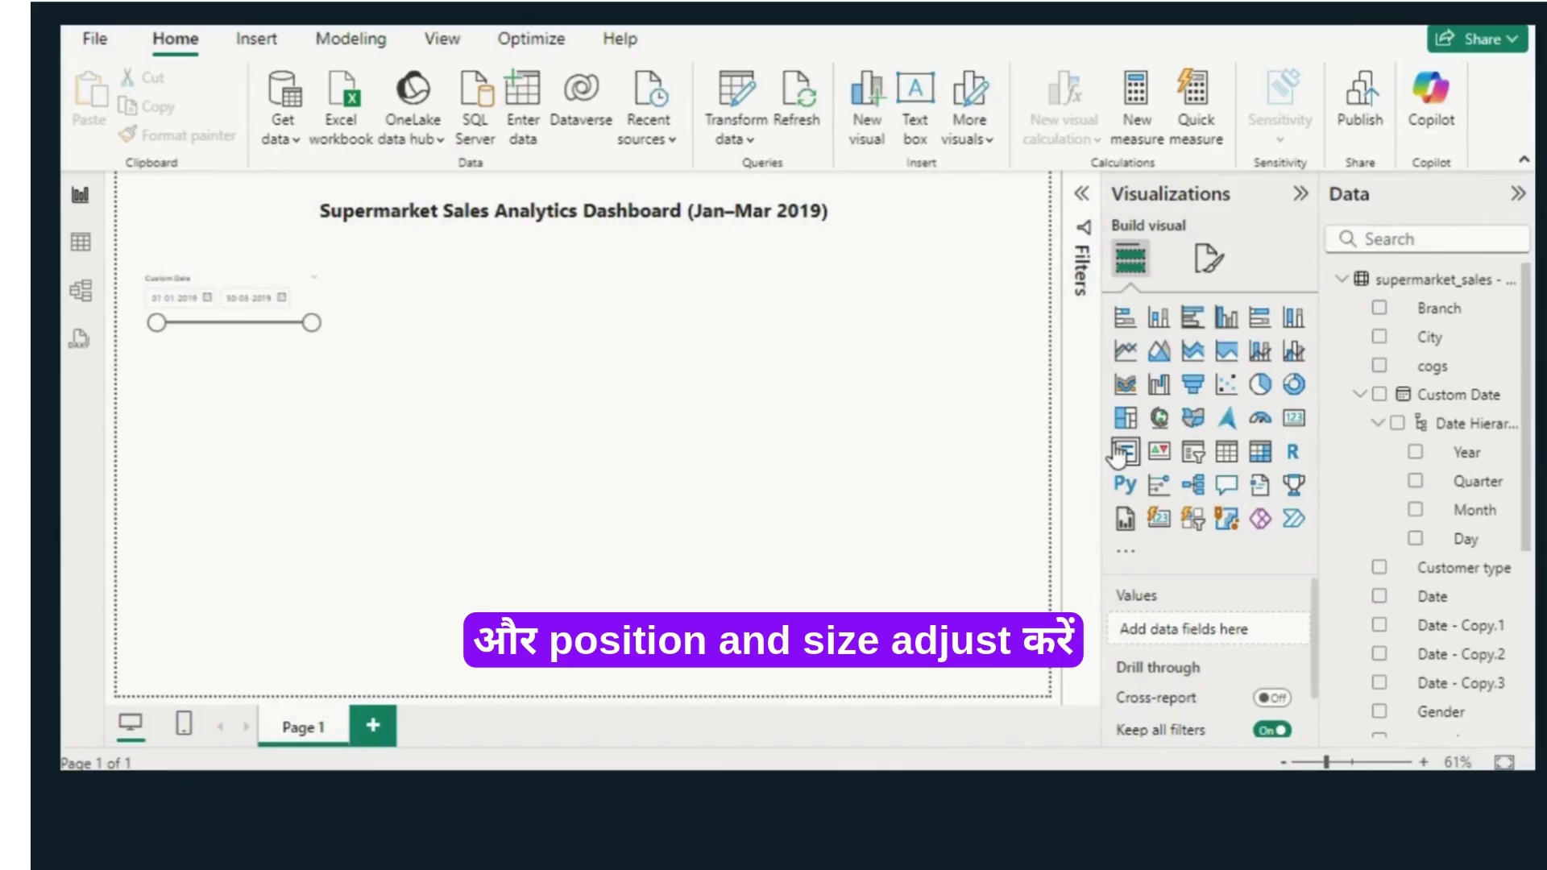
# Step: Add a slicer on the Branch field and place it beside the Custom Date slicer
pyautogui.click(1196, 454)
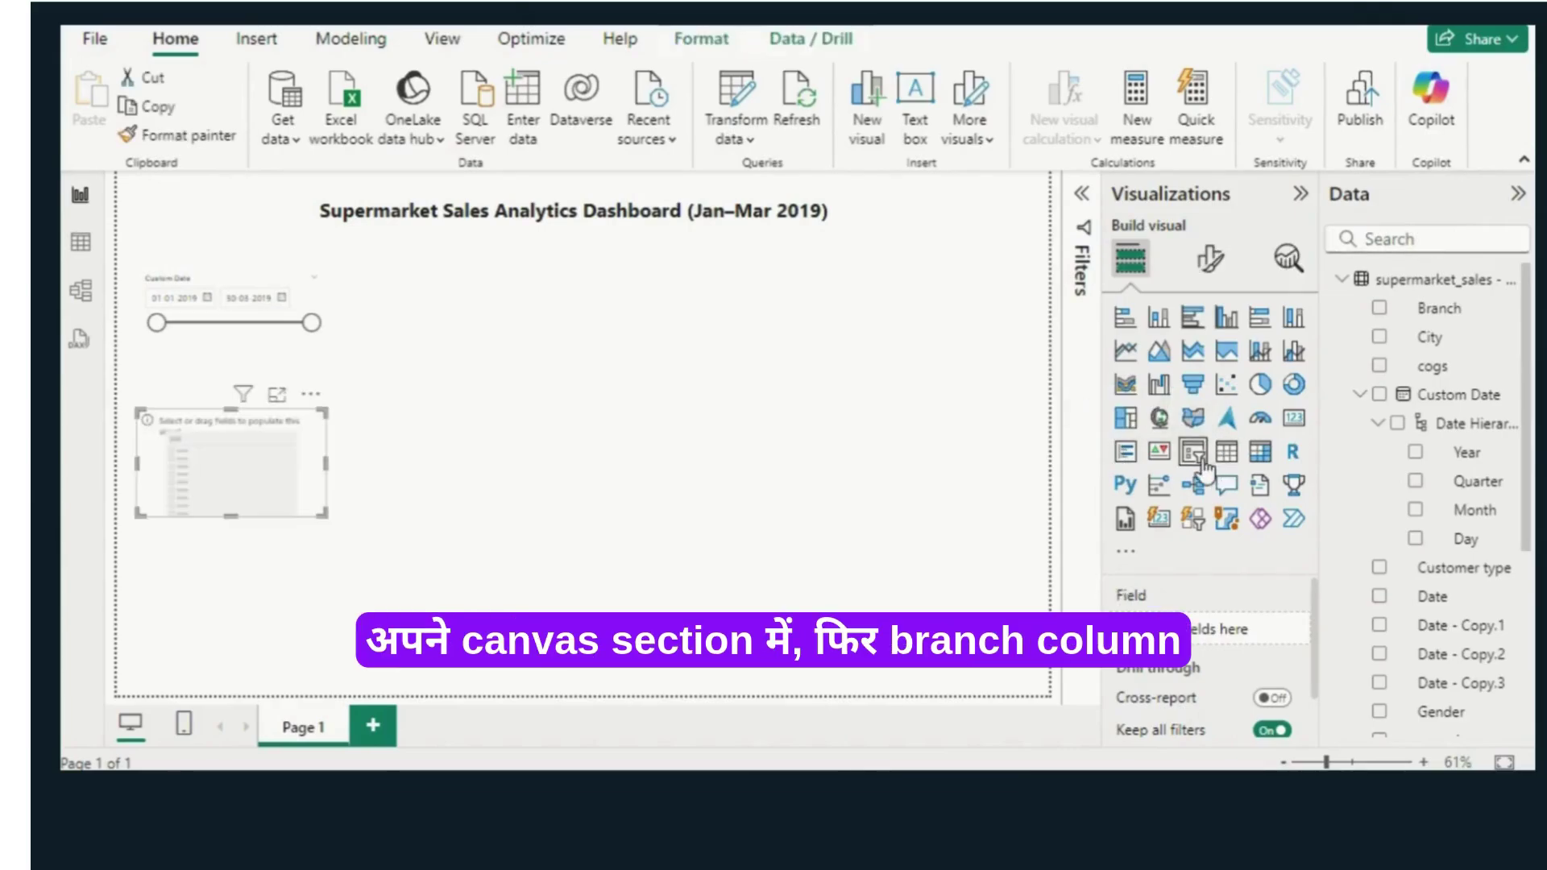
pyautogui.moveTo(257, 472); pyautogui.dragTo(464, 338)
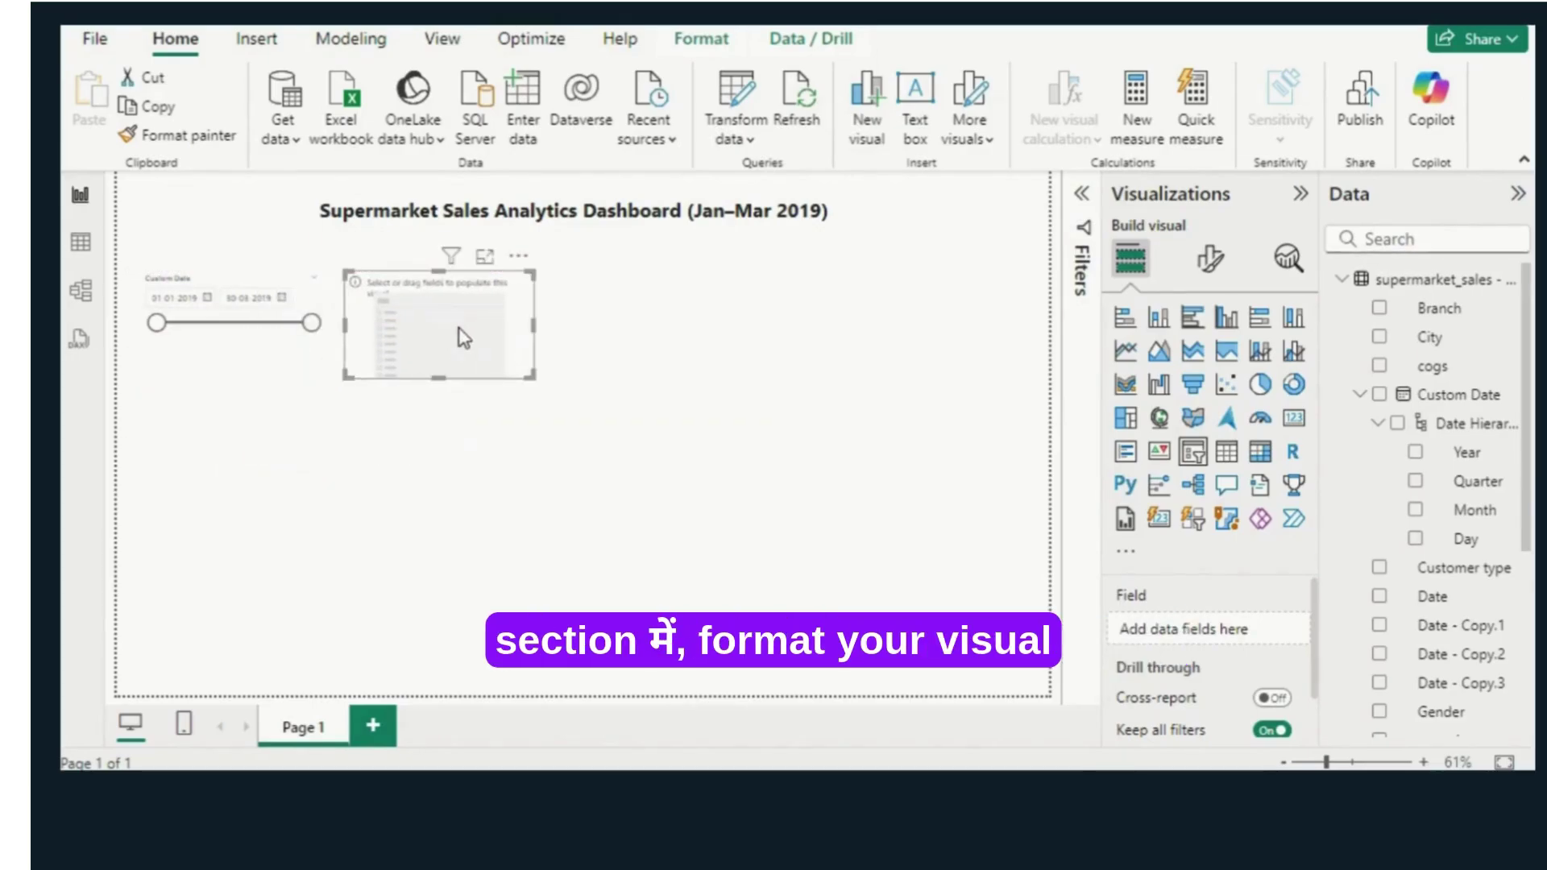
pyautogui.click(1379, 310)
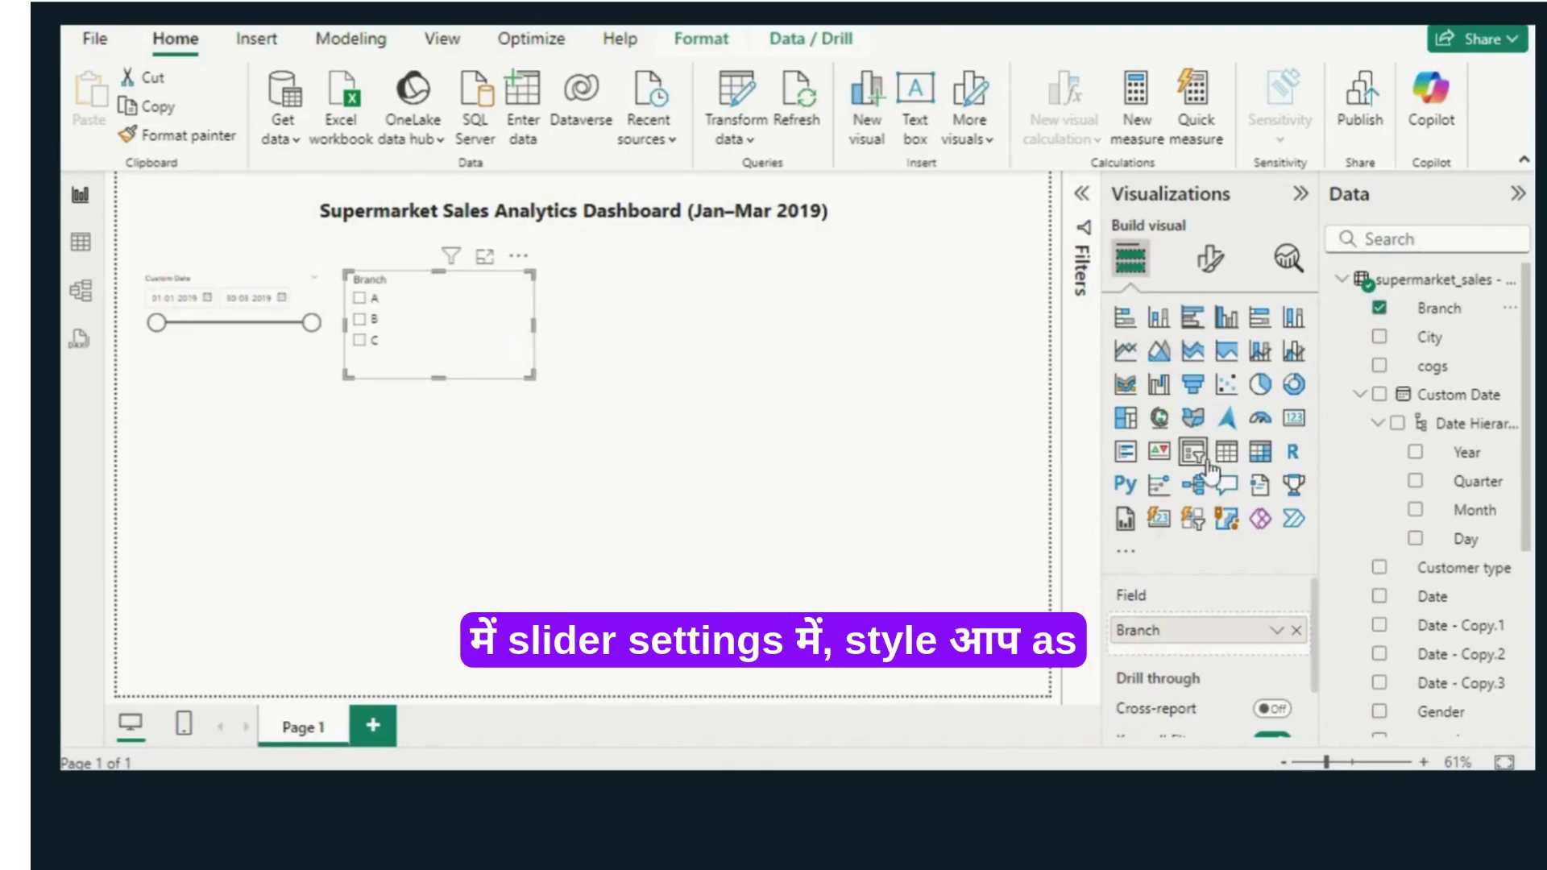
# Step: Set the Branch slicer's style to Tile and make the slicer slightly narrower
pyautogui.click(1210, 259)
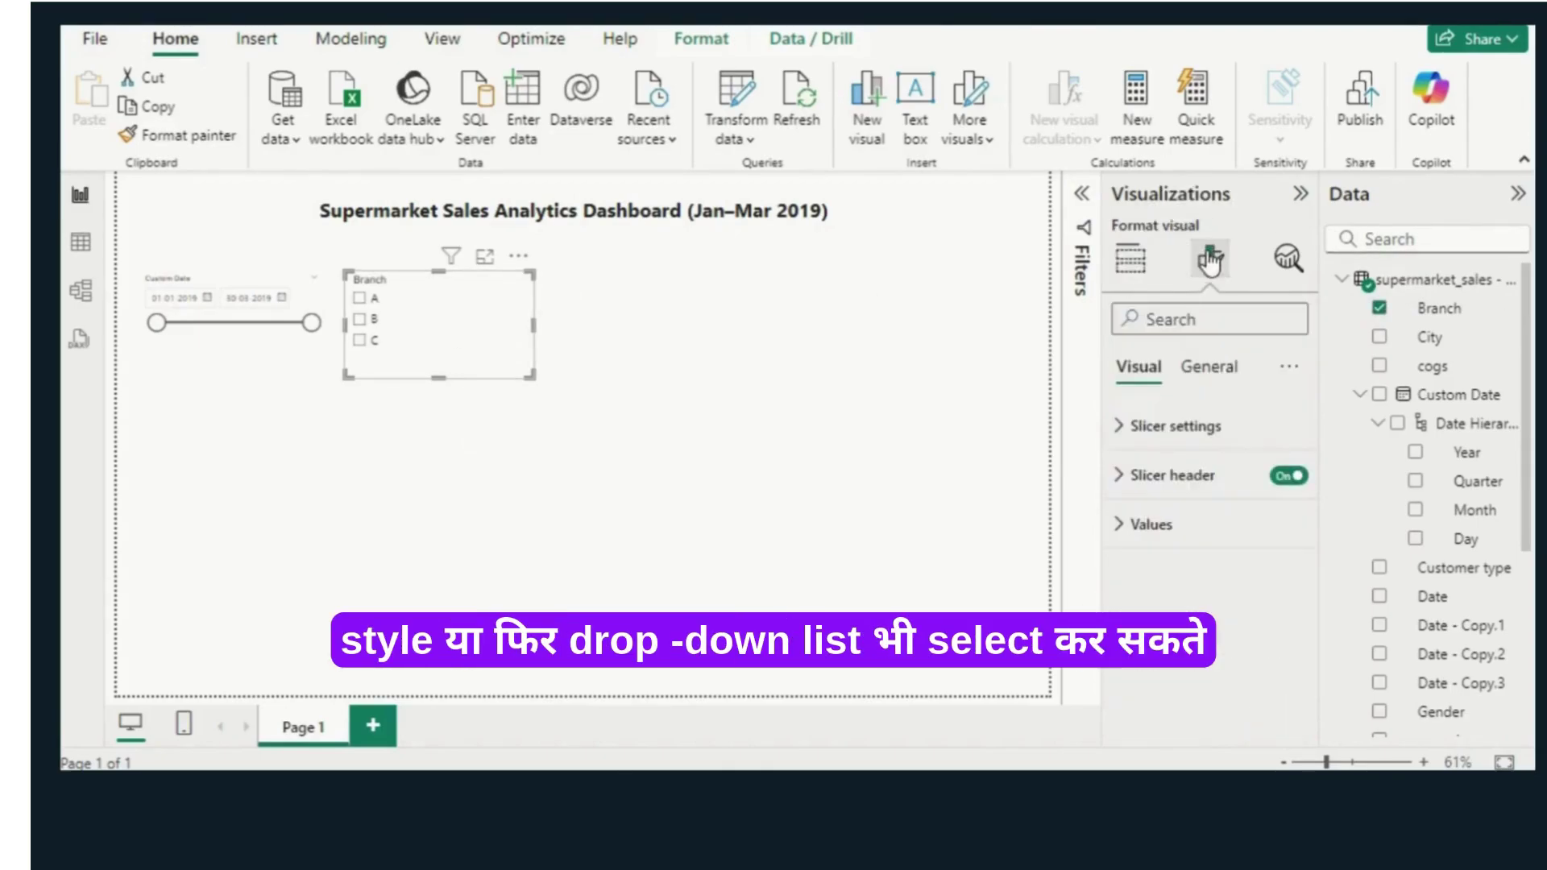
pyautogui.click(1123, 442)
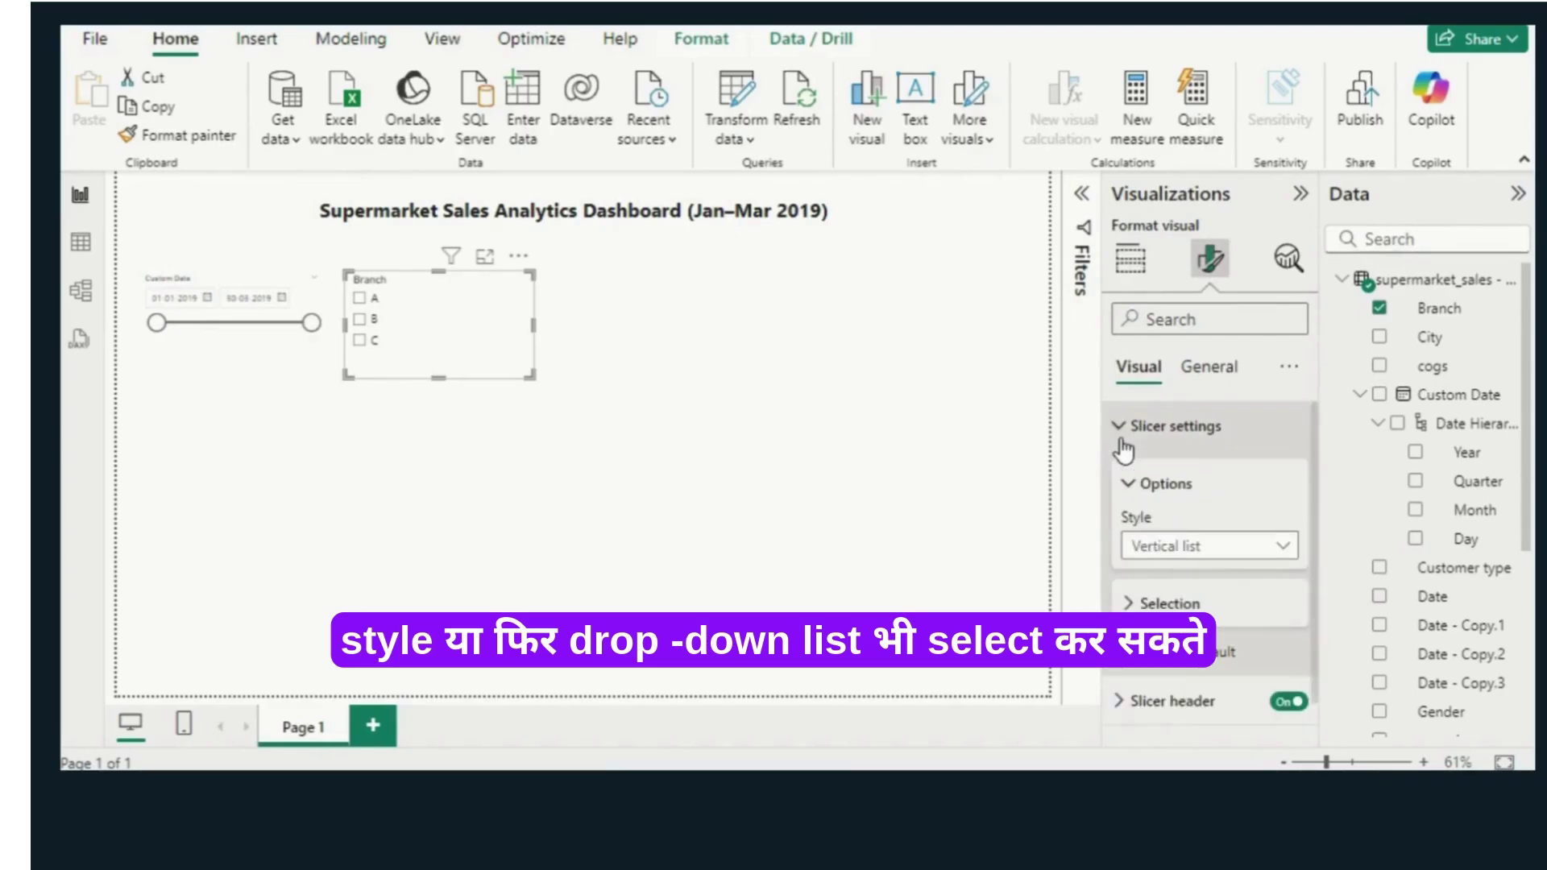
pyautogui.click(1216, 546)
pyautogui.click(1171, 611)
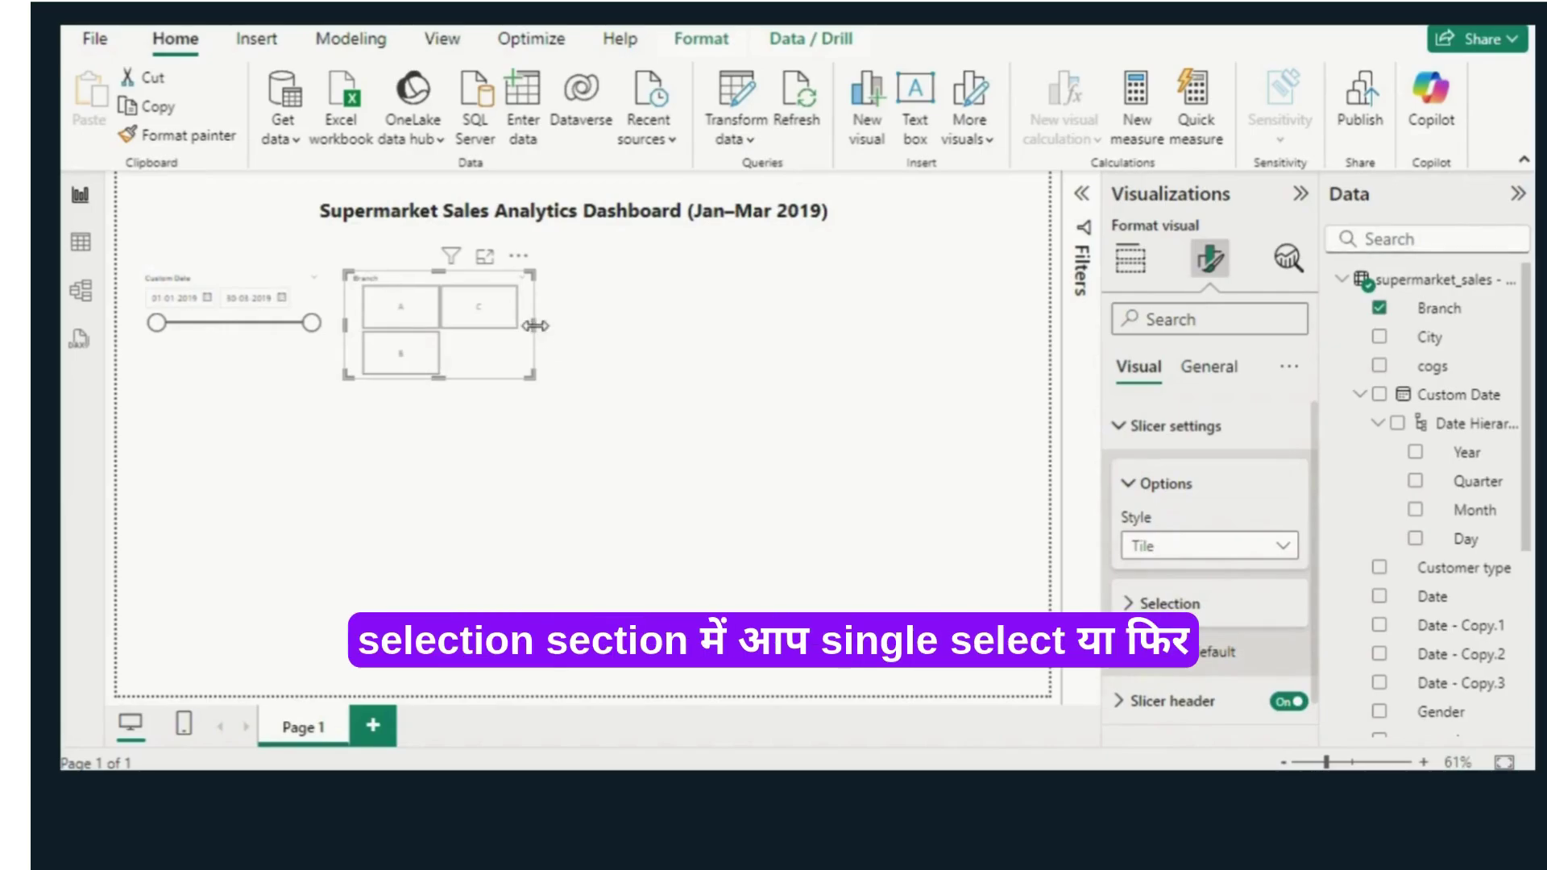
pyautogui.moveTo(532, 326)
pyautogui.mouseDown()
pyautogui.moveTo(753, 339)
pyautogui.moveTo(522, 348)
pyautogui.moveTo(425, 407)
pyautogui.moveTo(463, 354)
pyautogui.moveTo(517, 328)
pyautogui.mouseUp()
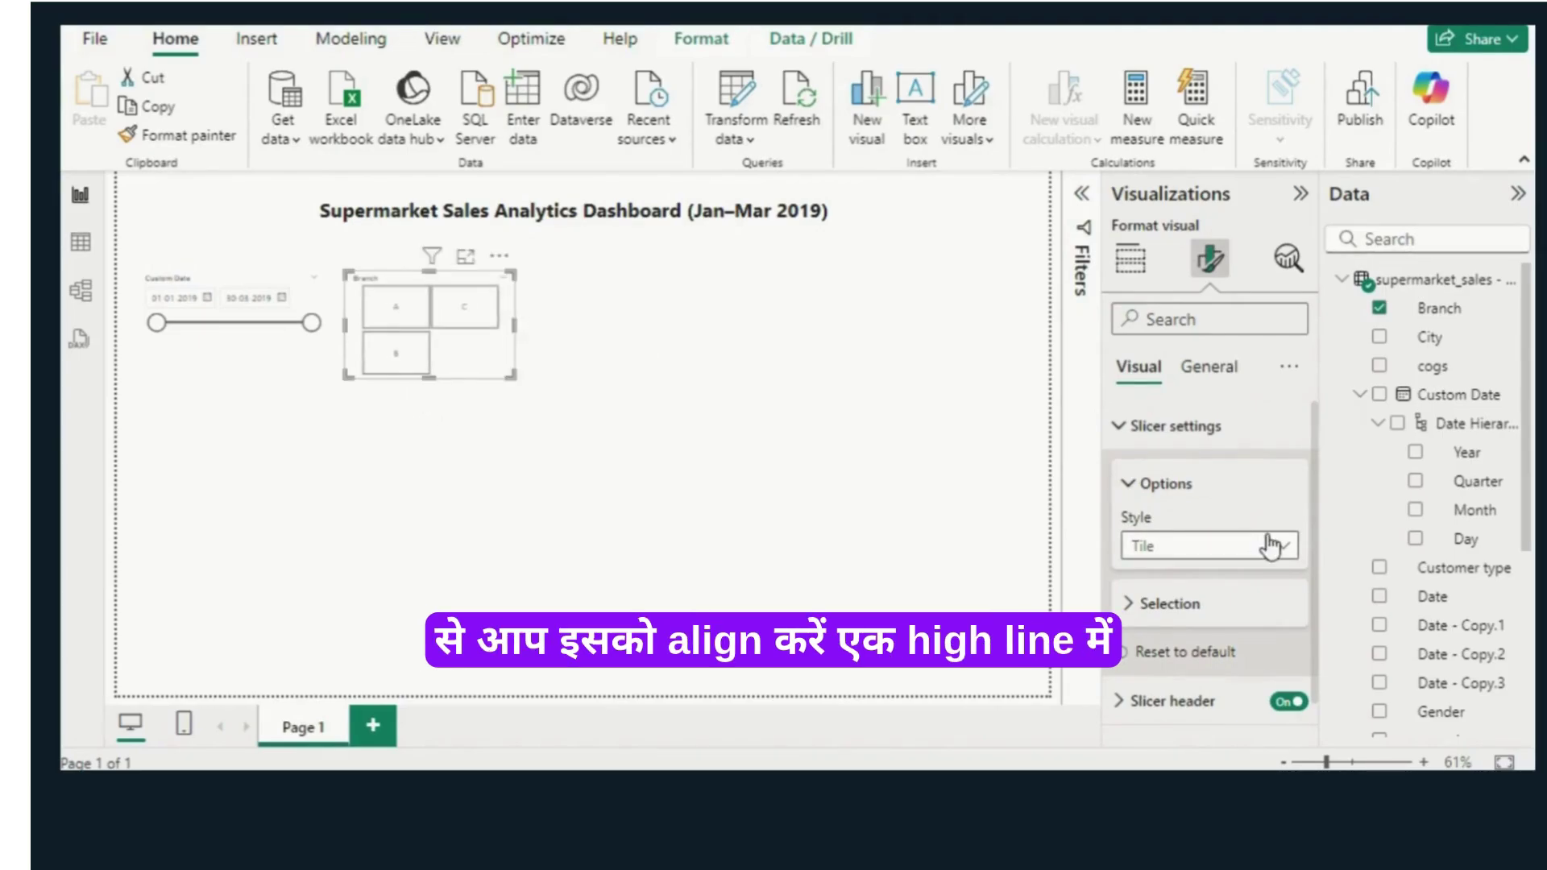
# Step: Try the Single select option on the Branch slicer and turn it off again
pyautogui.click(1128, 606)
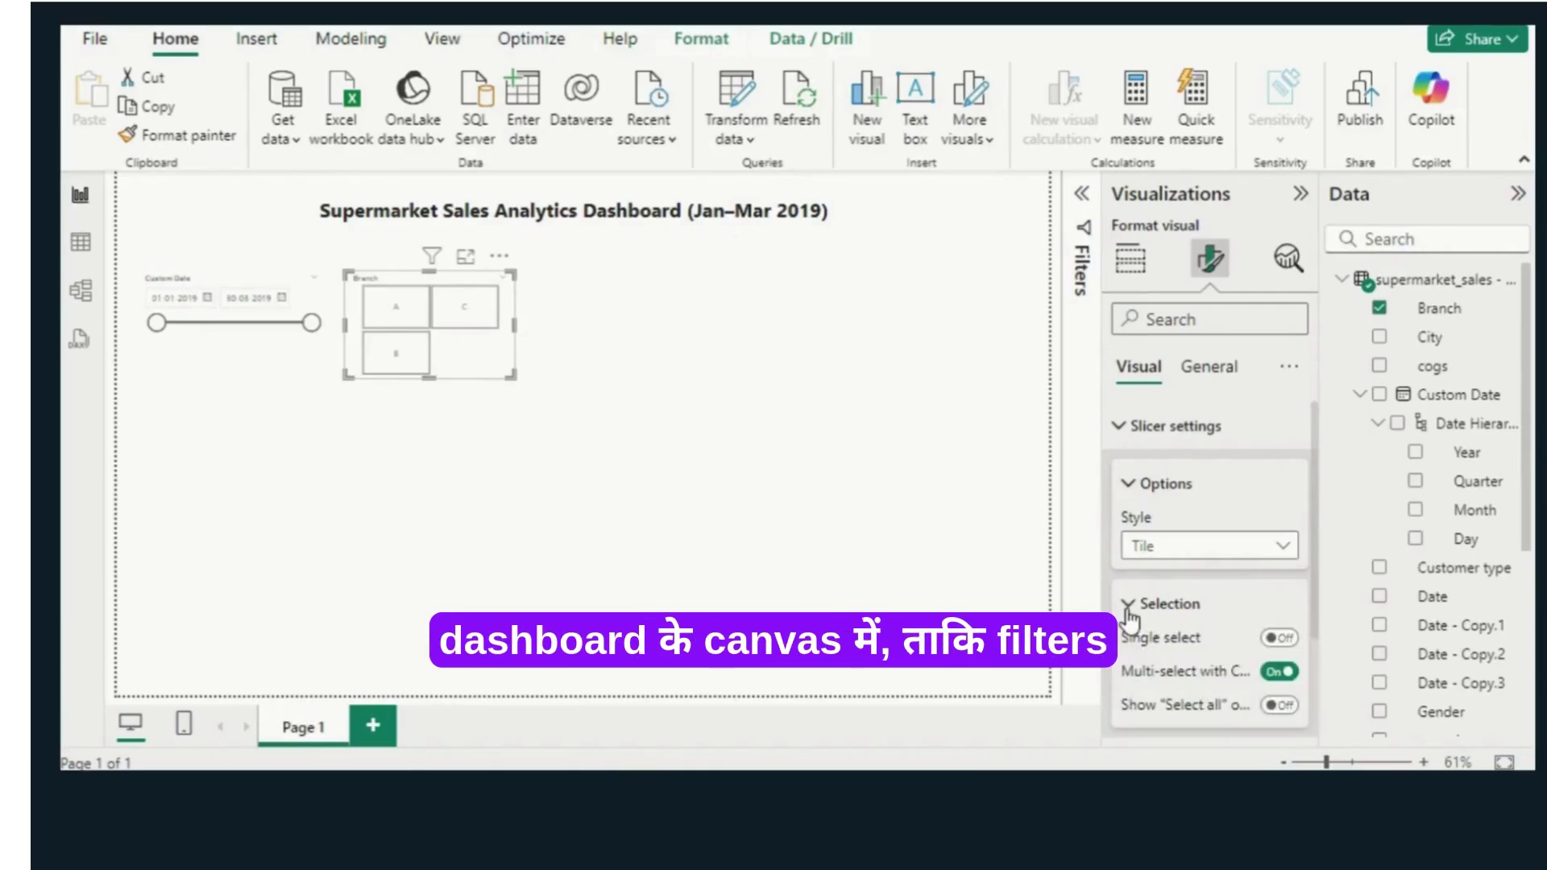
pyautogui.click(1283, 639)
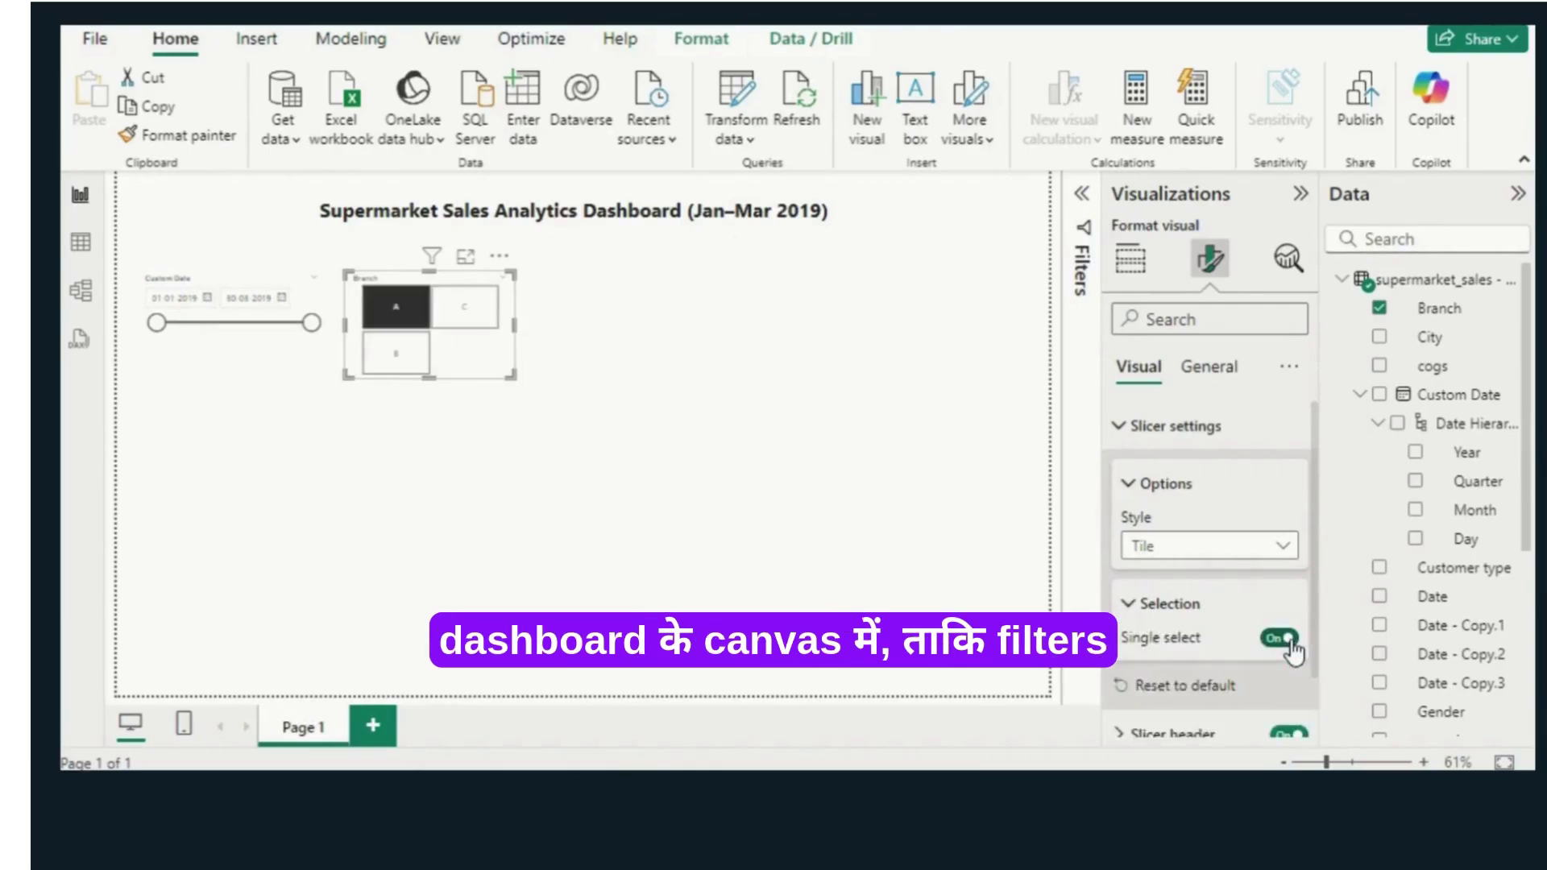
pyautogui.click(1287, 639)
# Step: Set the Branch slicer's style to Dropdown and shrink the slicer to match the Custom Date slicer's height
pyautogui.click(1286, 548)
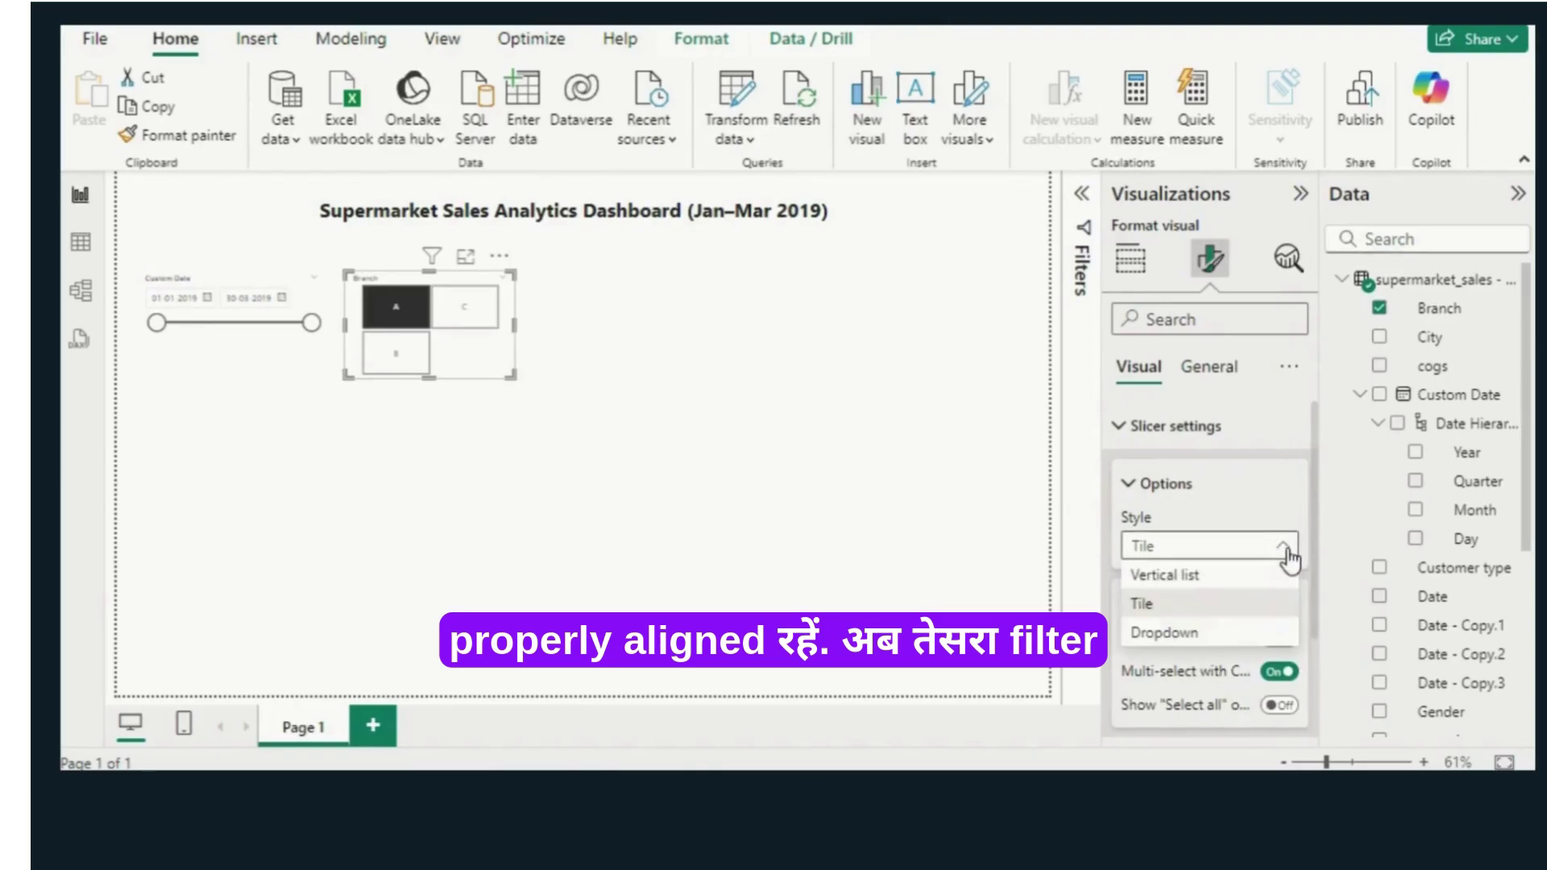
pyautogui.click(1198, 633)
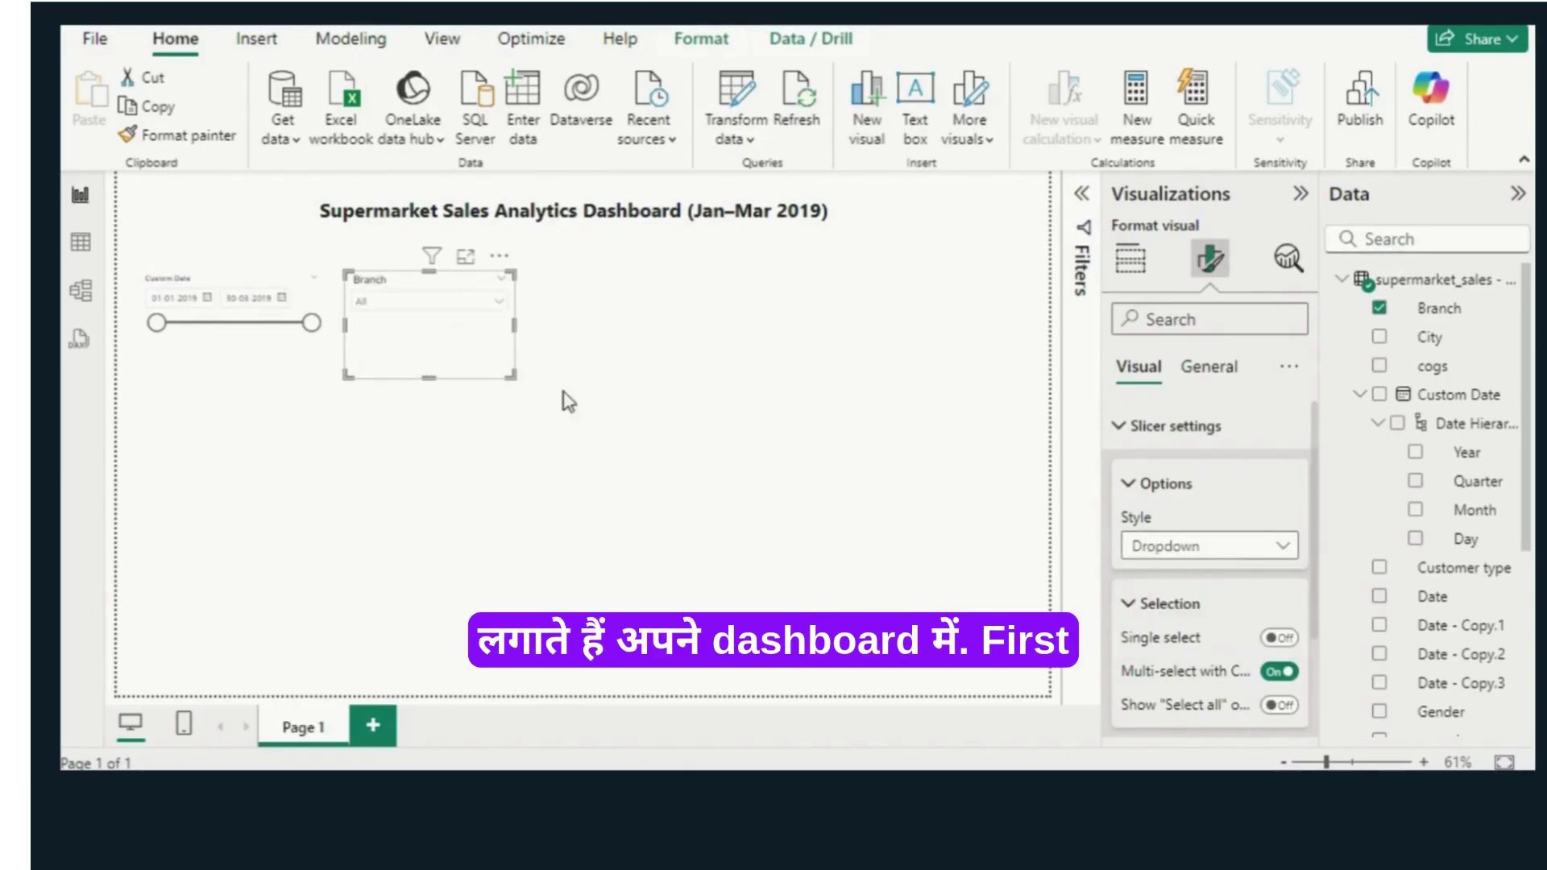
pyautogui.moveTo(511, 376); pyautogui.dragTo(507, 329)
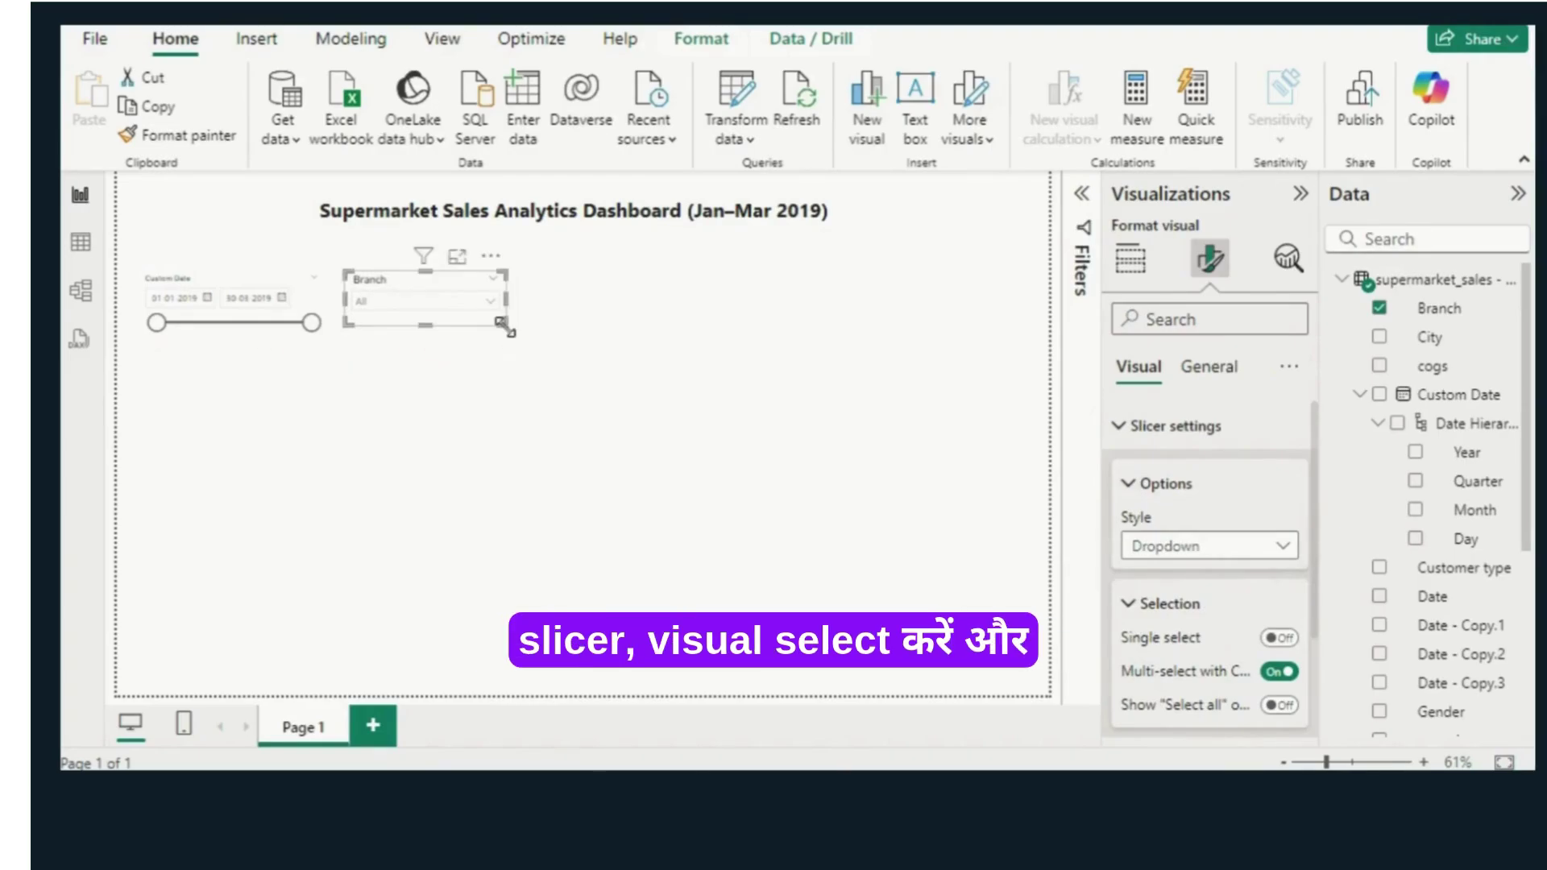
# Step: Add another slicer beside the Branch slicer, filtering on the Product line field
pyautogui.click(552, 309)
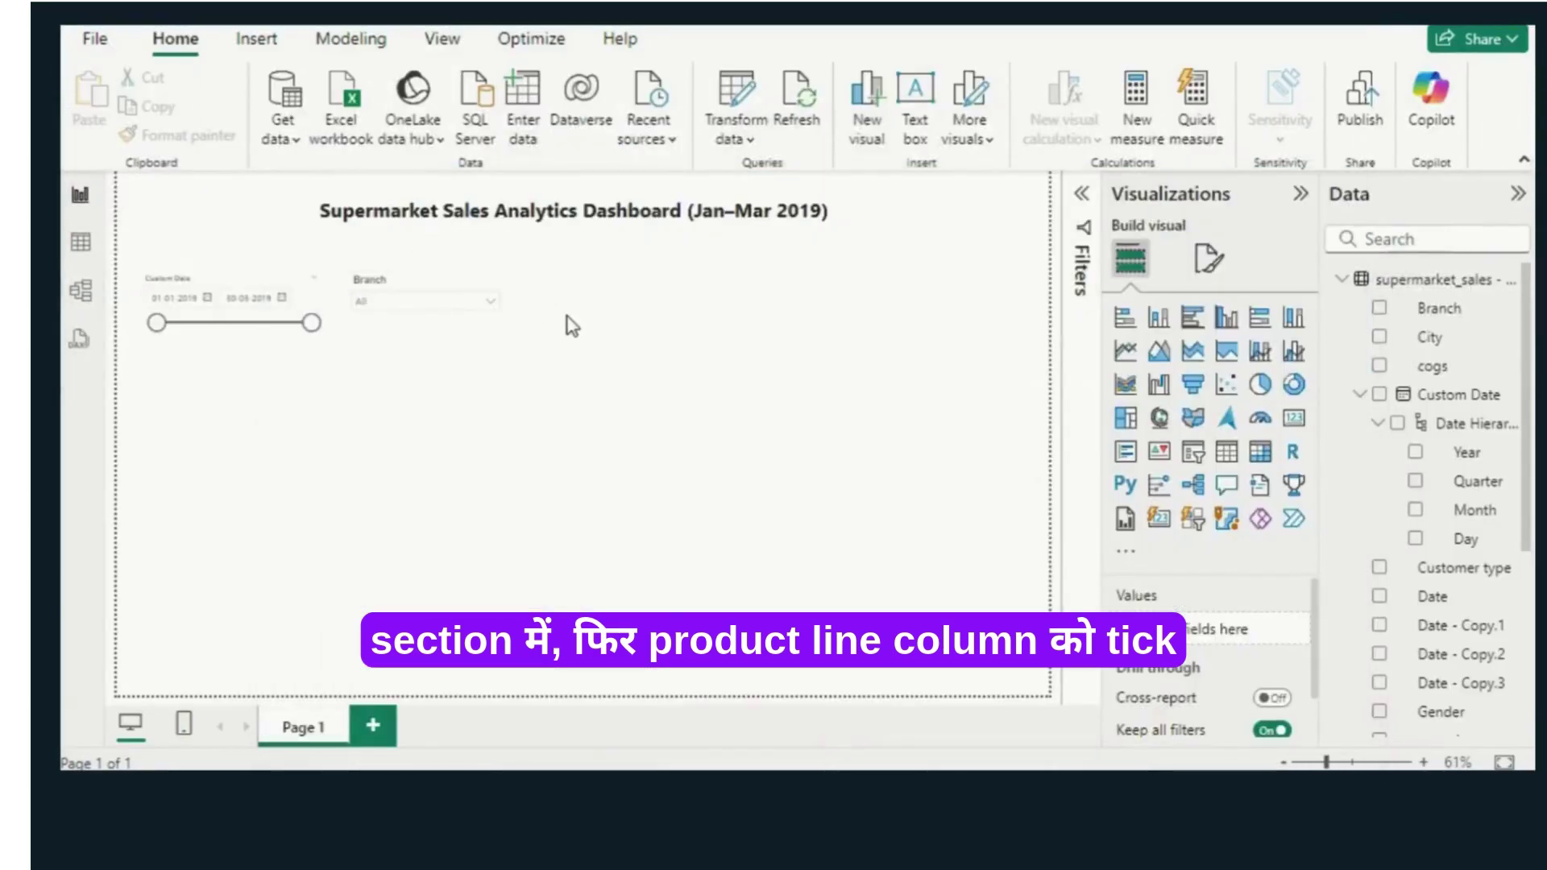
pyautogui.click(1192, 451)
pyautogui.moveTo(310, 476); pyautogui.dragTo(662, 337)
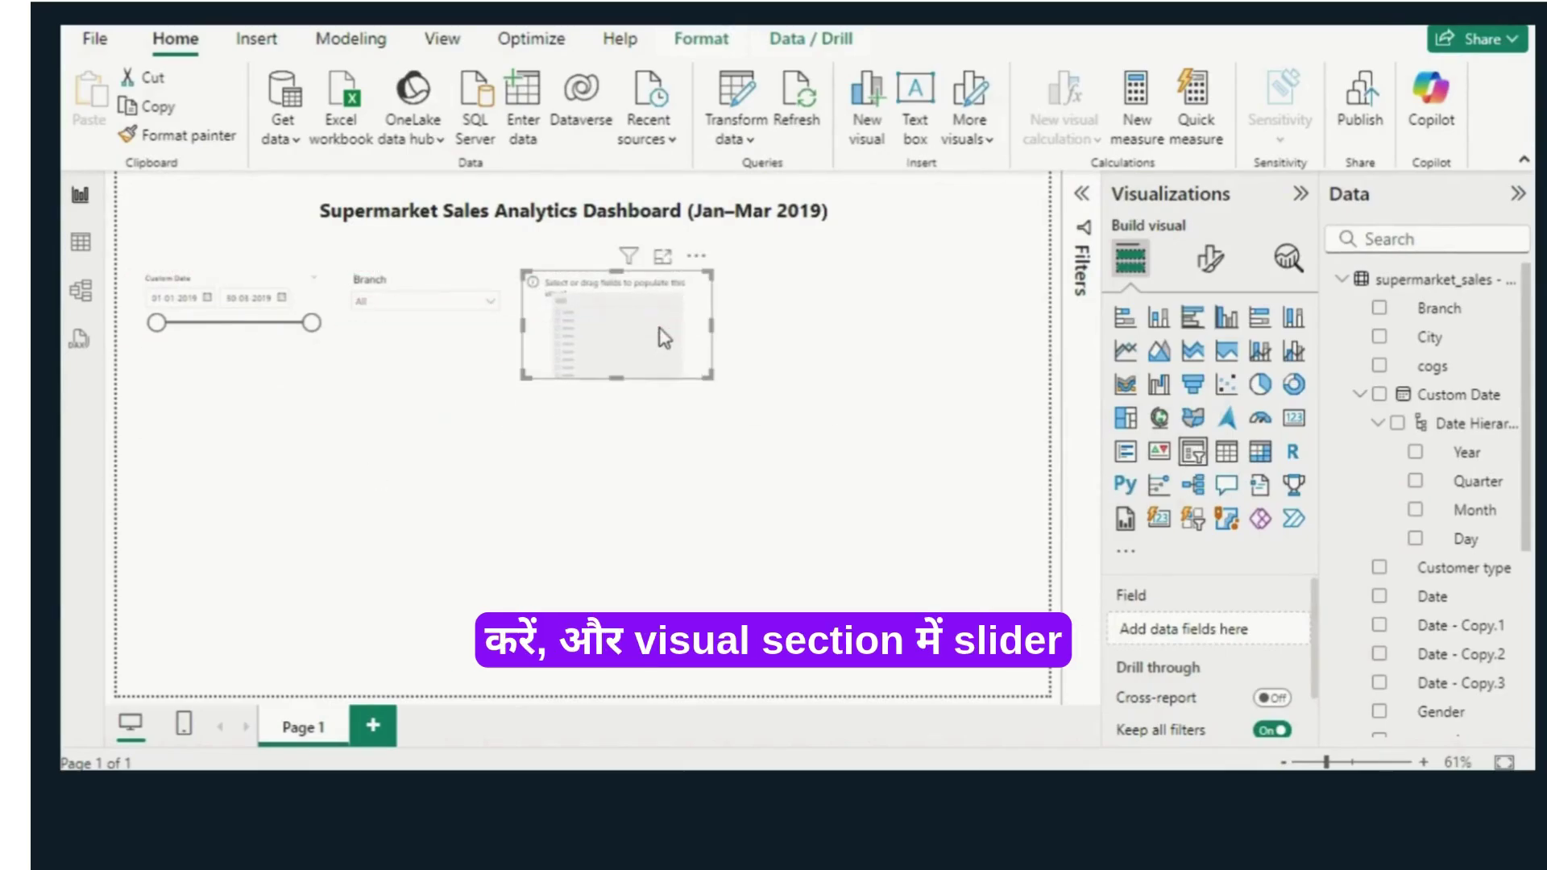
pyautogui.click(1415, 242)
pyautogui.write('product')
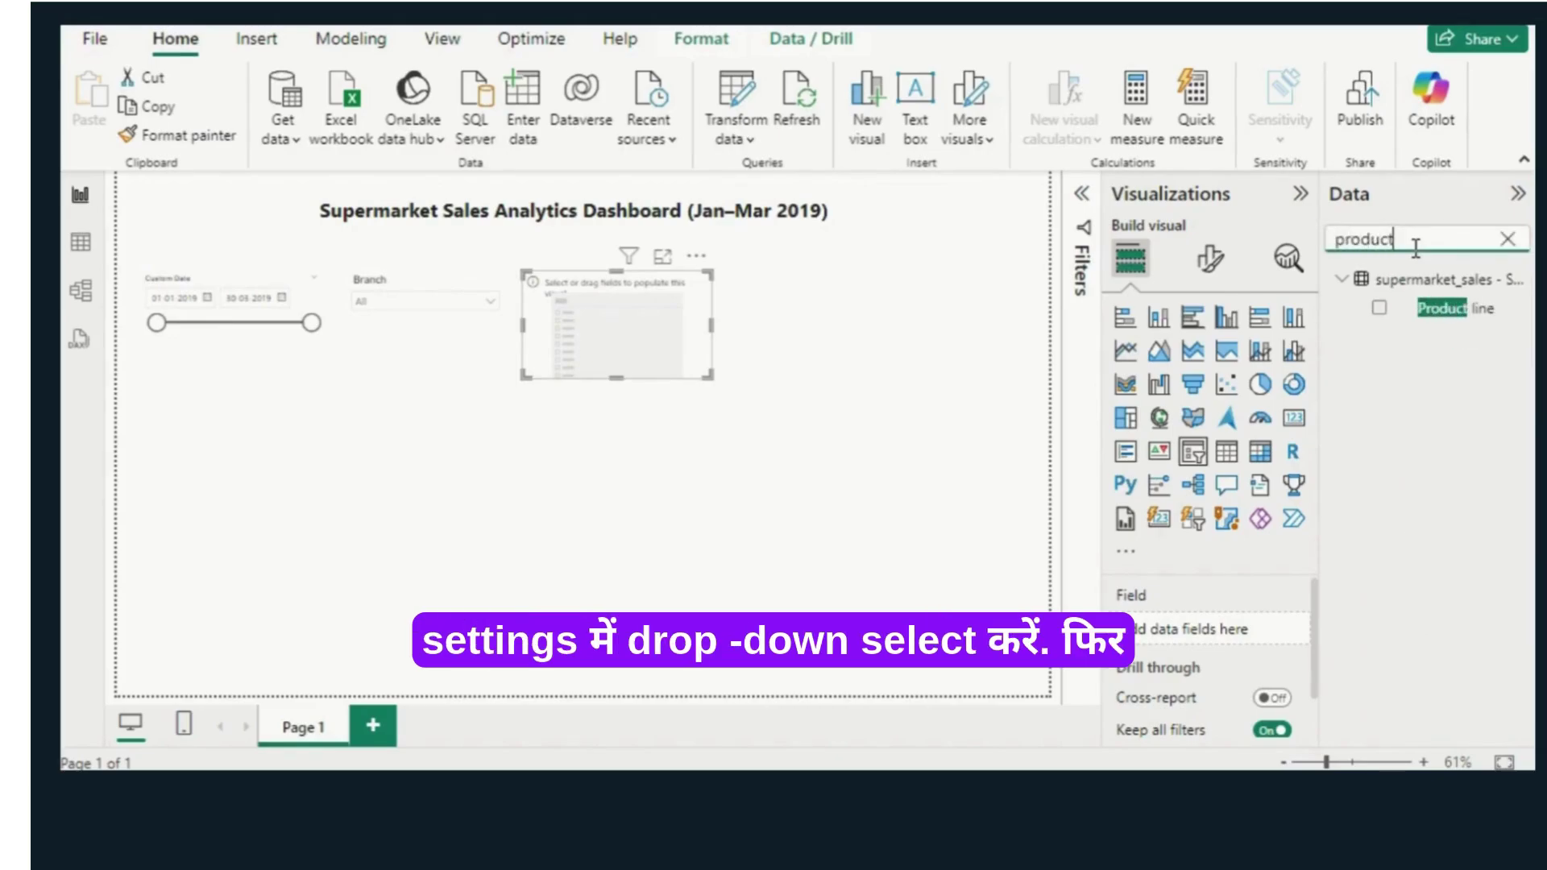
pyautogui.click(1379, 310)
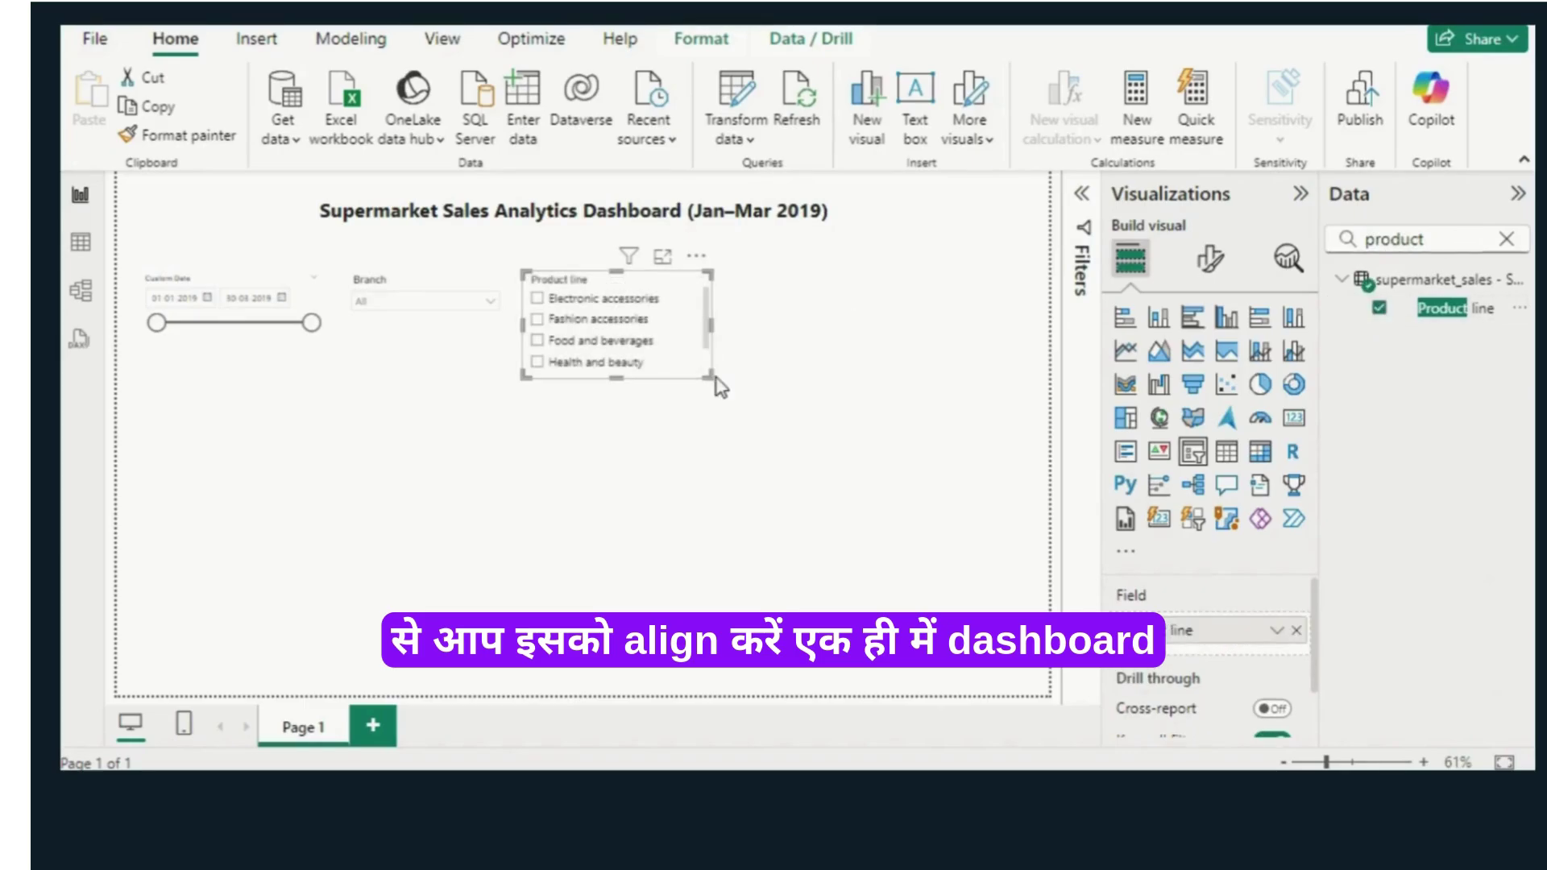
# Step: Set the Product line slicer's style to Dropdown and reduce its height to match the Branch slicer
pyautogui.click(1211, 259)
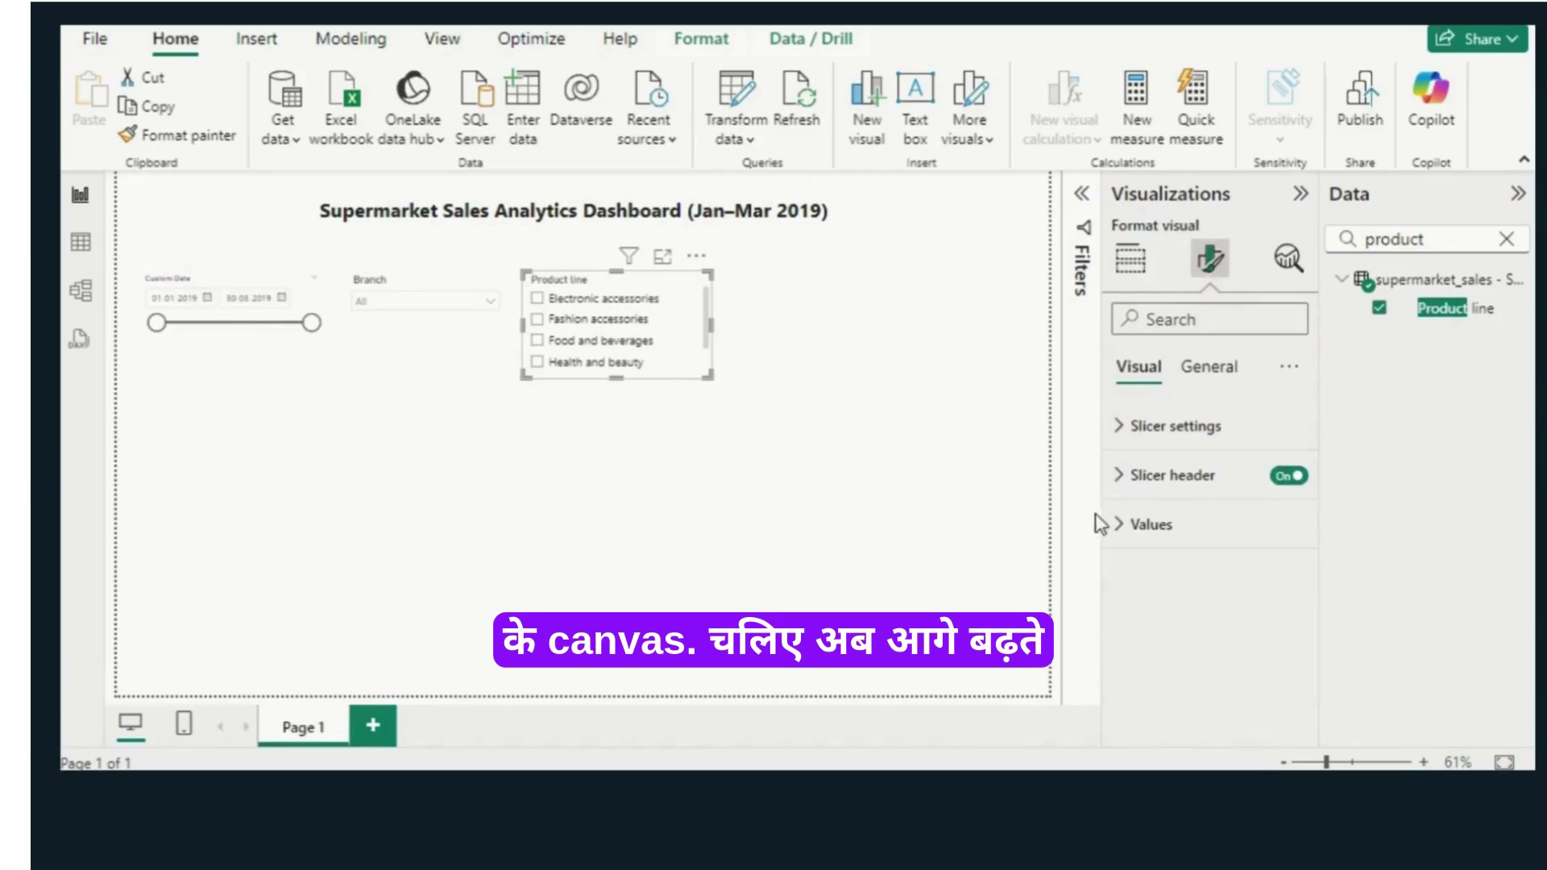
pyautogui.click(1116, 427)
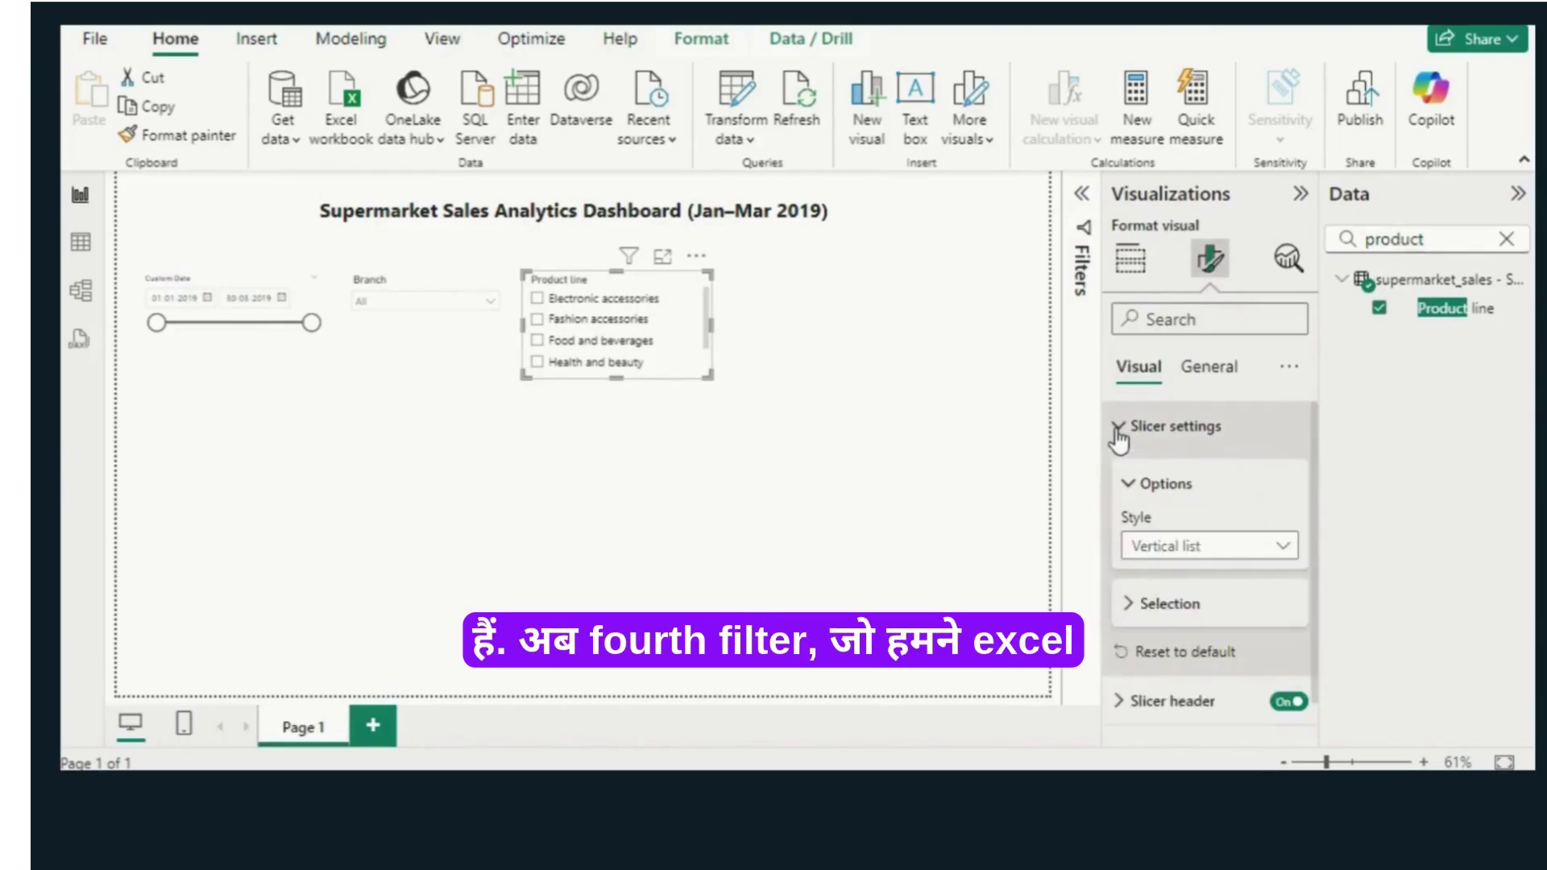
pyautogui.click(1227, 548)
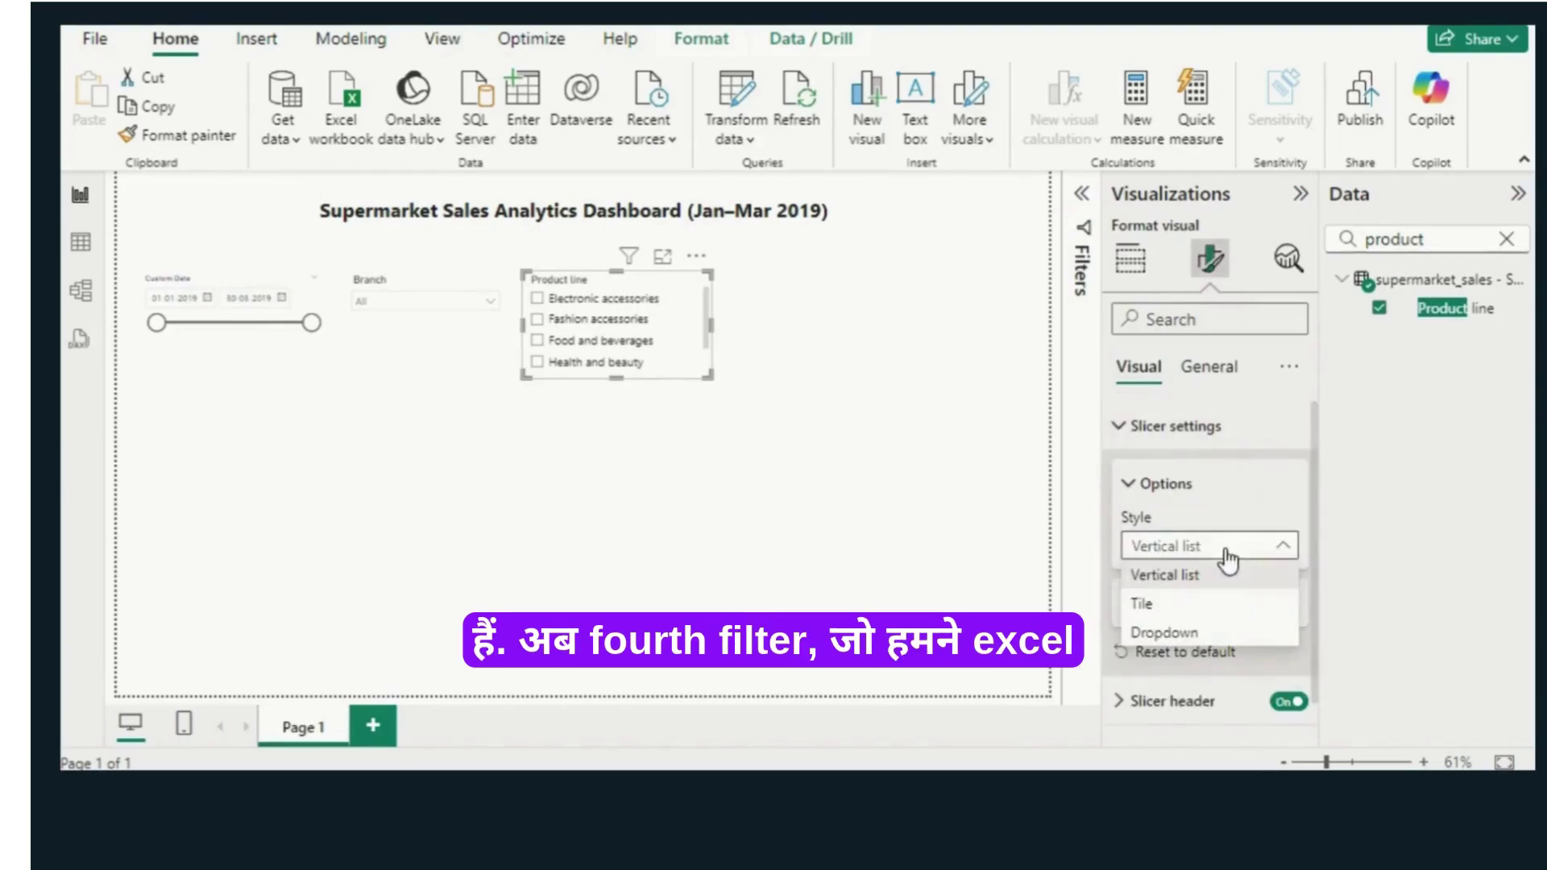
pyautogui.click(1176, 638)
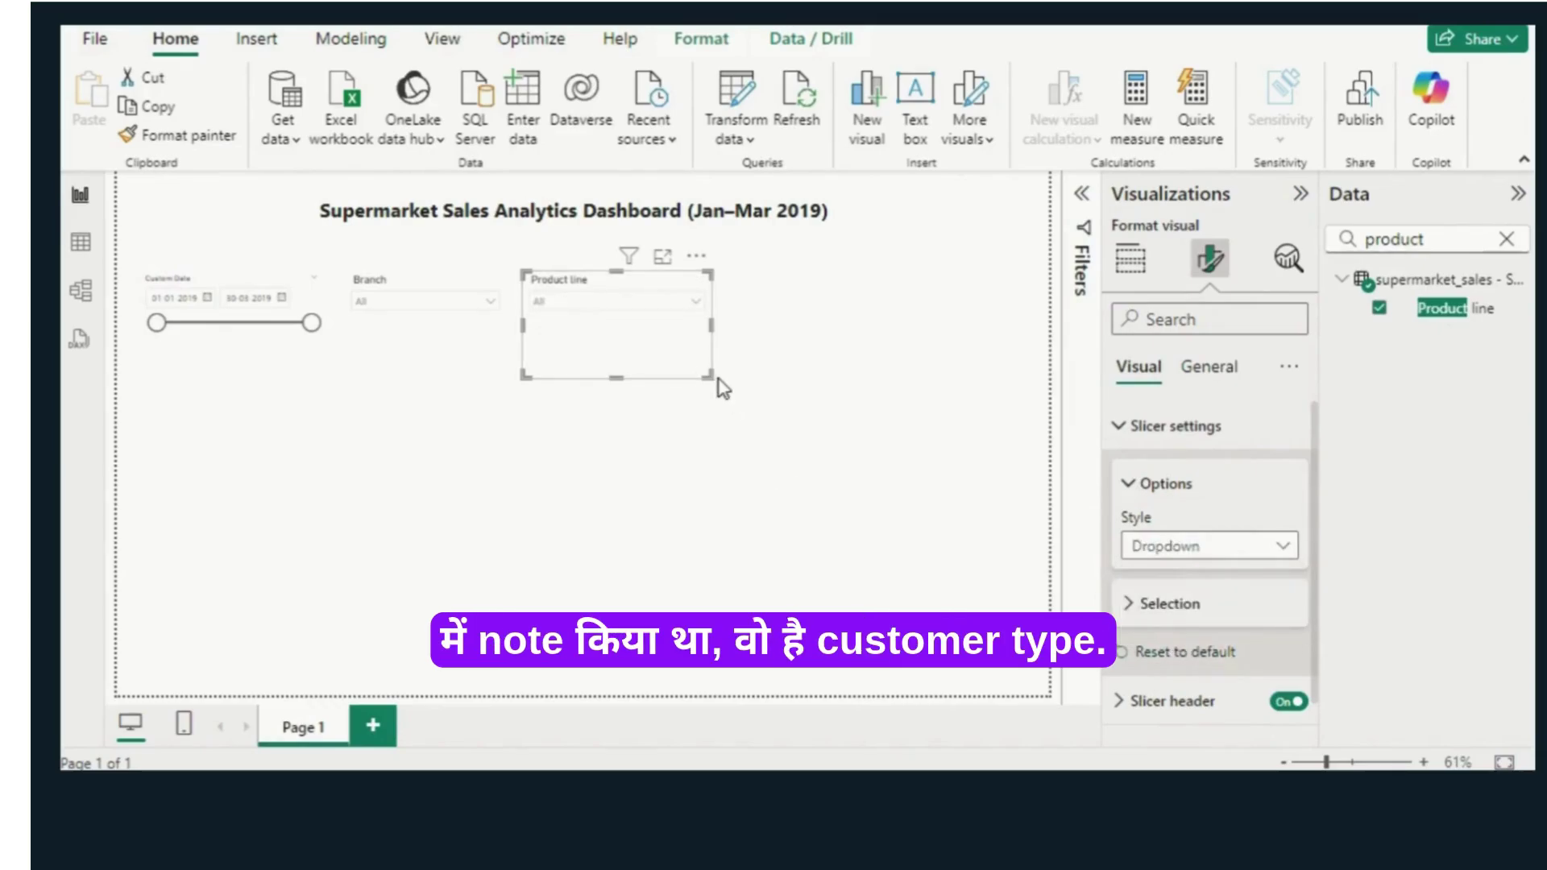
pyautogui.moveTo(709, 375); pyautogui.dragTo(721, 332)
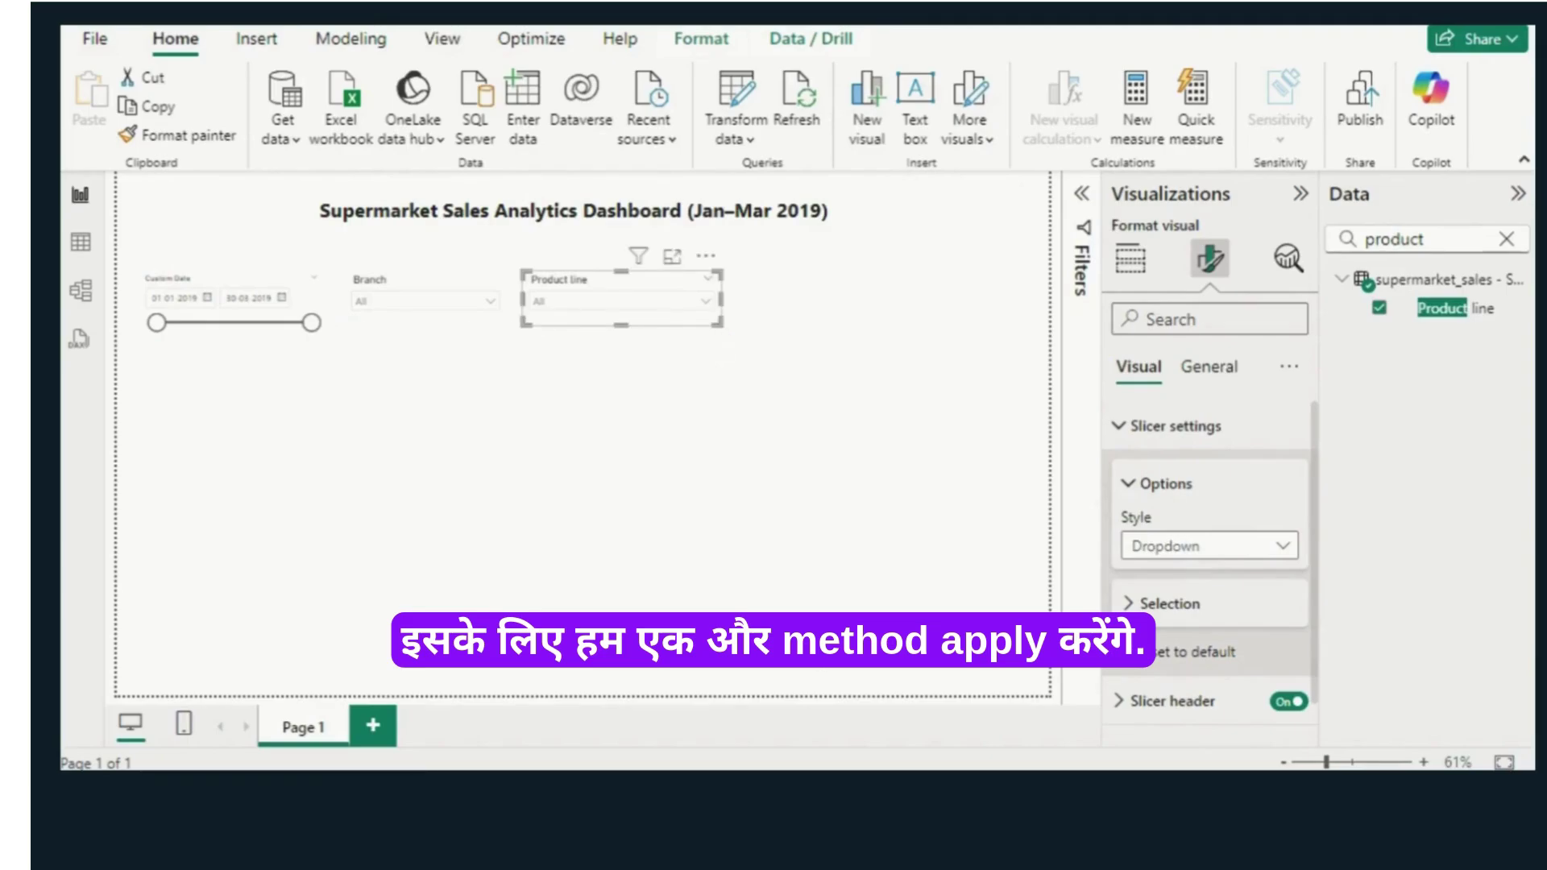
# Step: Switch to the Excel dashboard layout to check the Customer Type filter entry, and return to Power BI
pyautogui.hotkey('alt', 'Tab')
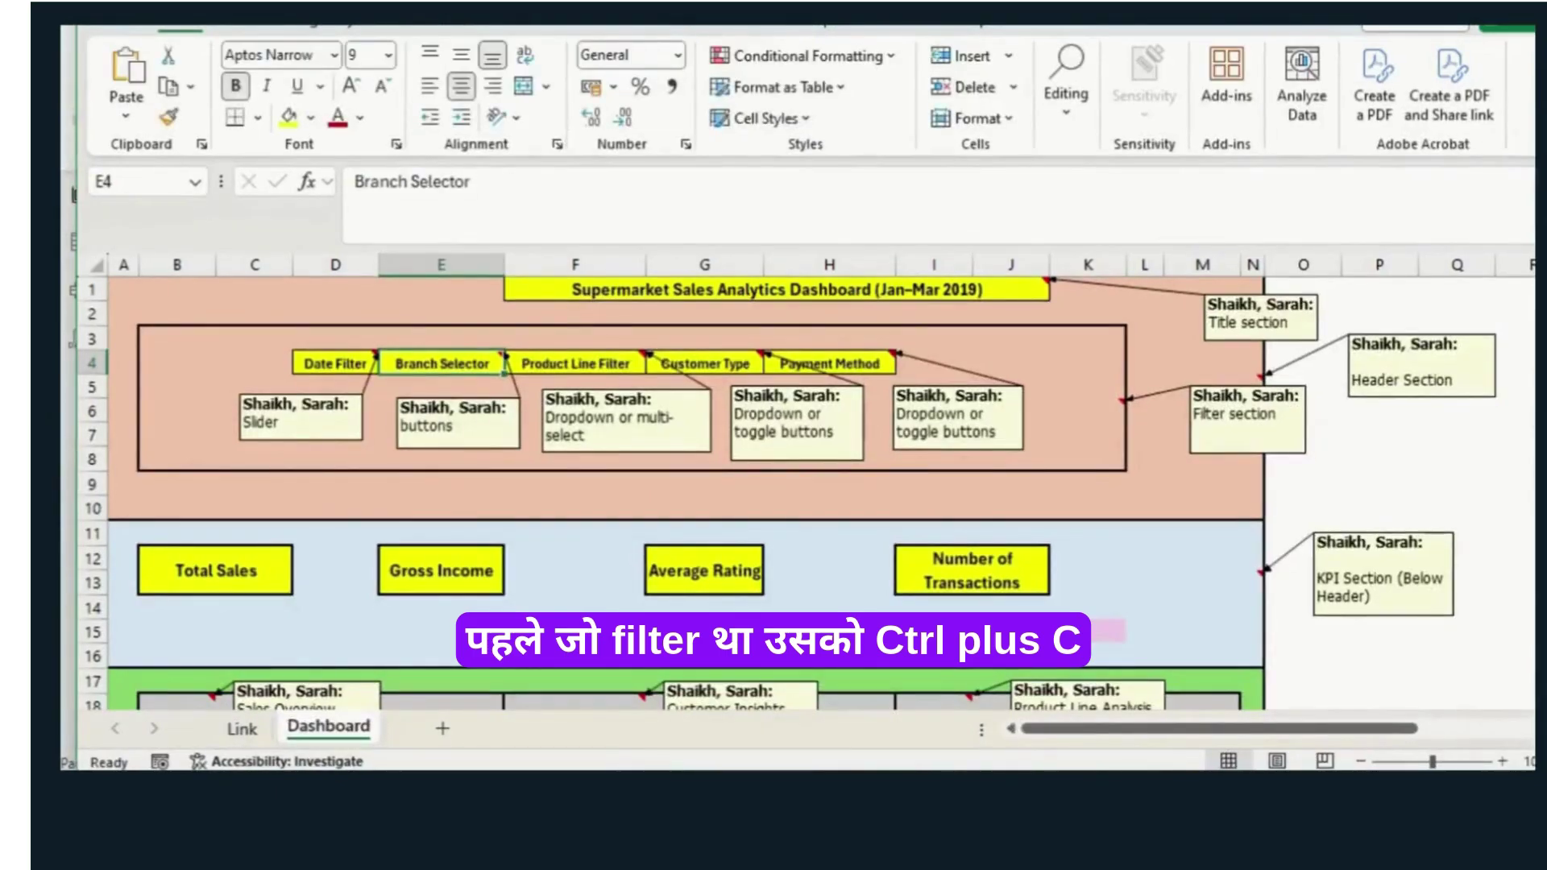
pyautogui.click(717, 372)
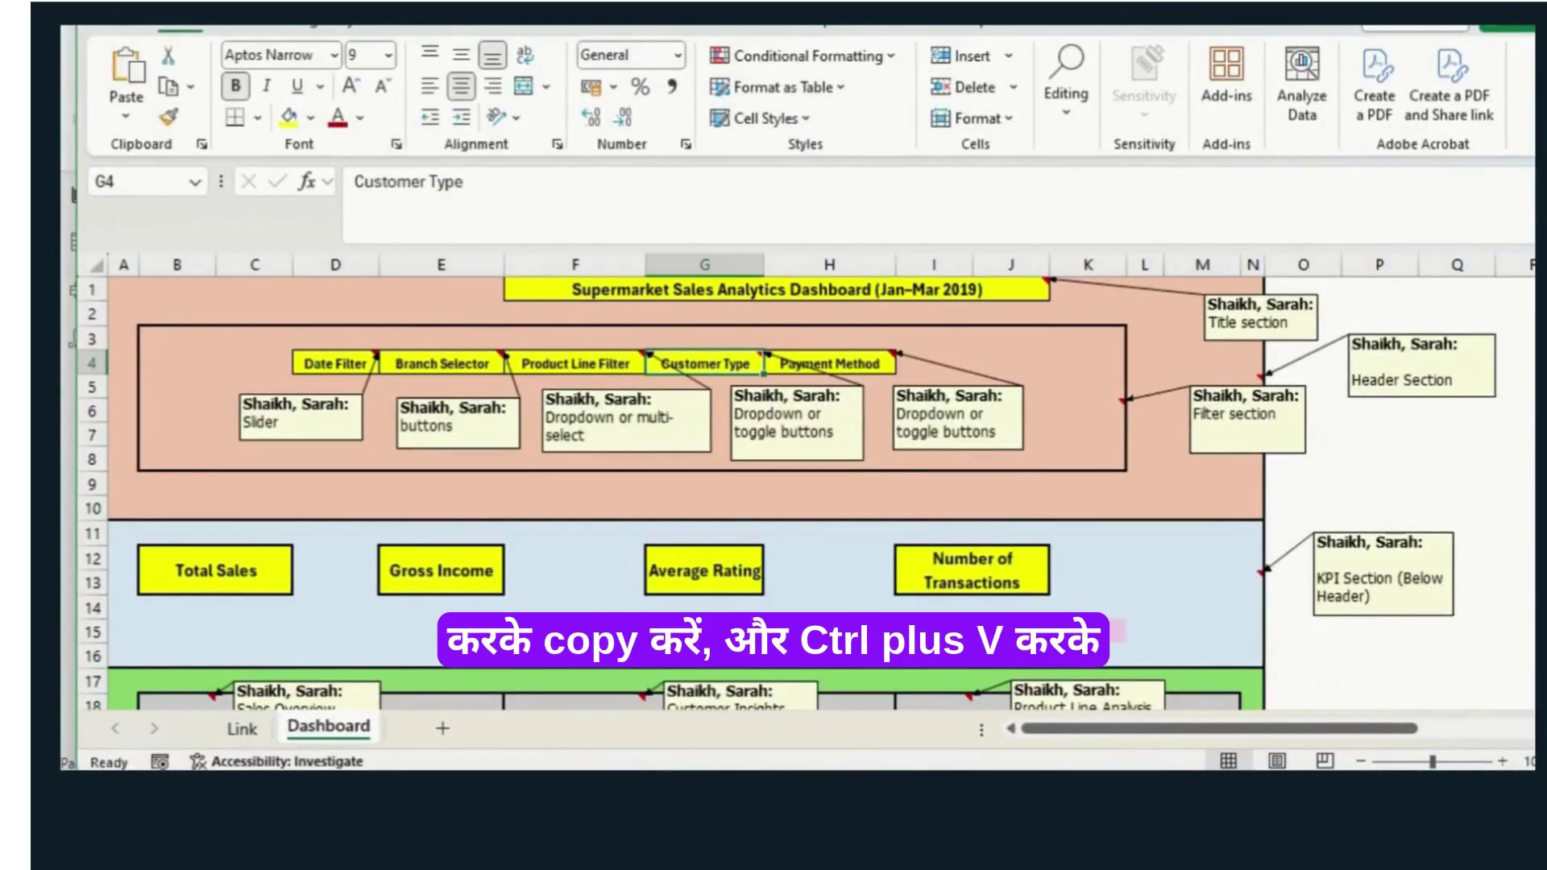
pyautogui.hotkey('alt', 'Tab')
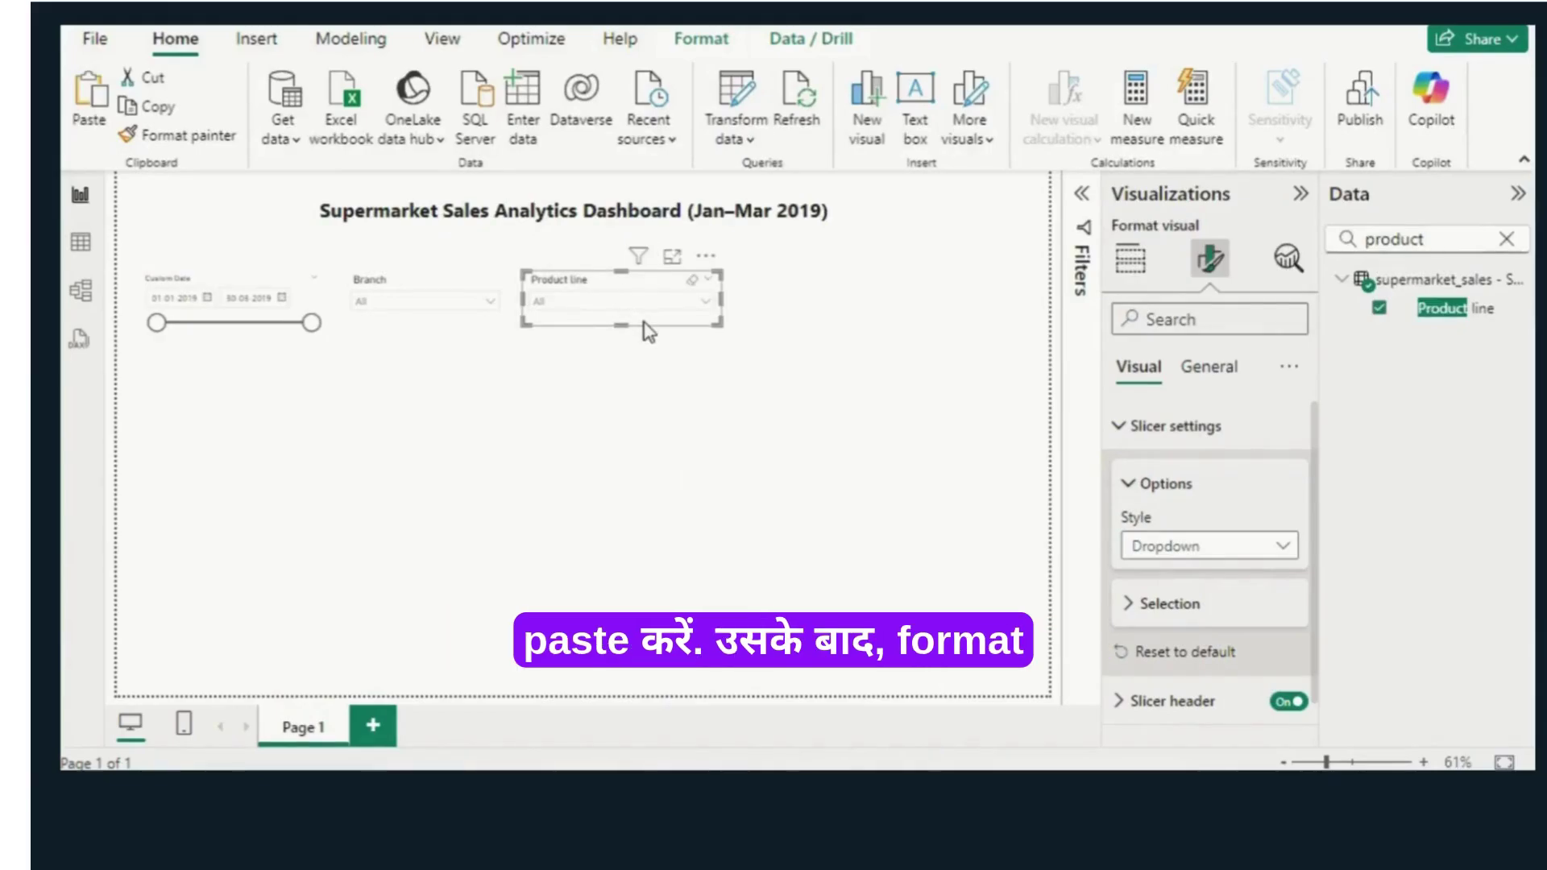
# Step: Nudge the Product line slicer to the right to widen the gap from the Branch slicer
pyautogui.press('Right')
pyautogui.press('Right')
pyautogui.press('Right')
pyautogui.press('Right')
pyautogui.press('Right')
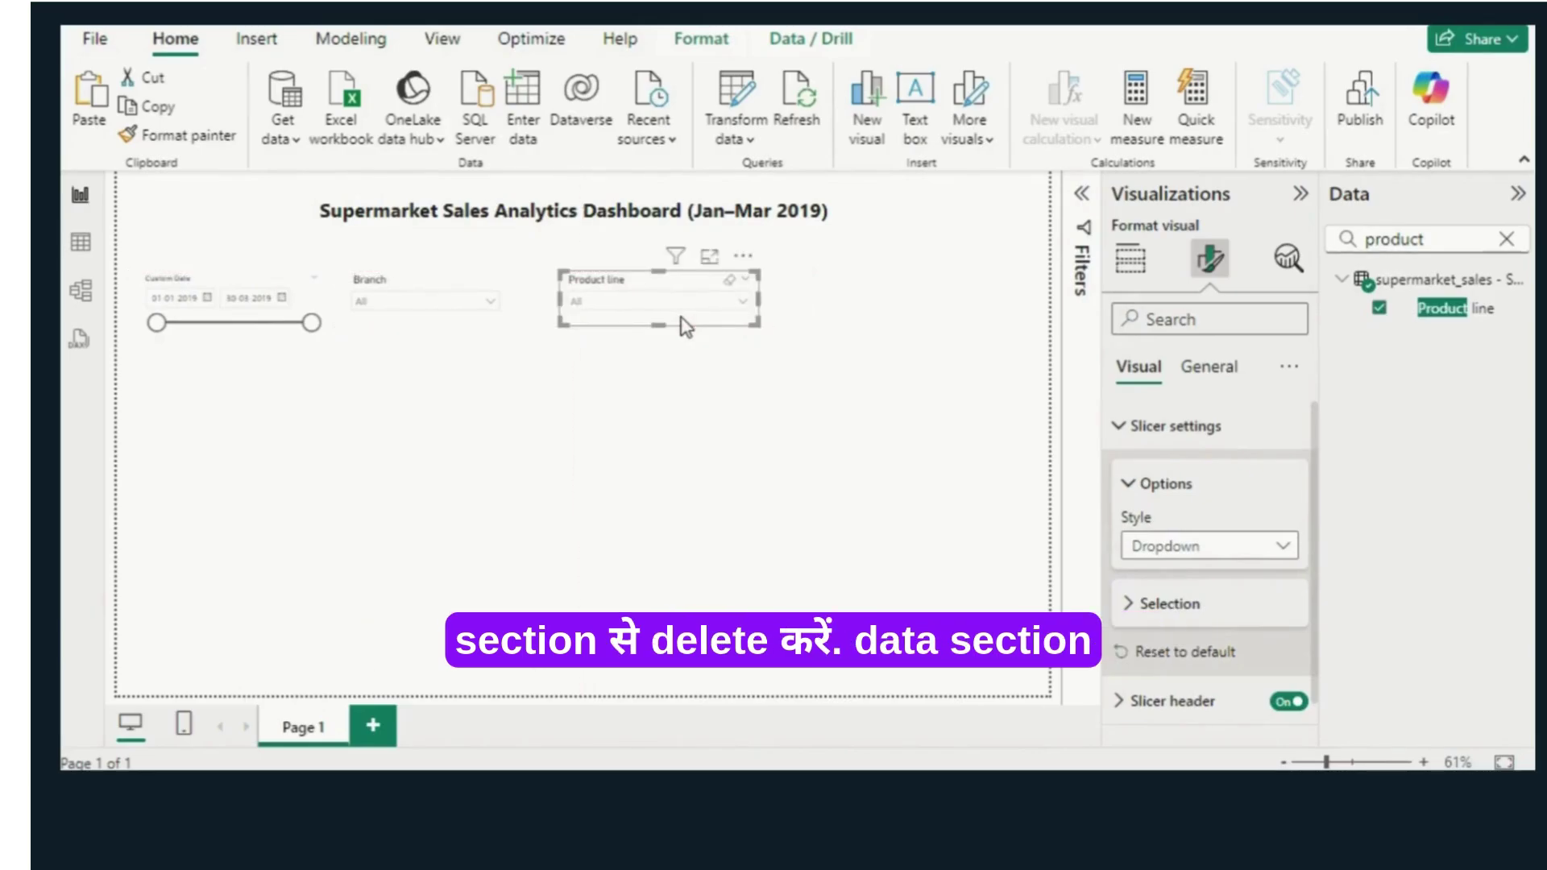
# Step: Duplicate the Product line slicer and place the copy to its right in the same row
pyautogui.press('Right')
pyautogui.press('Down')
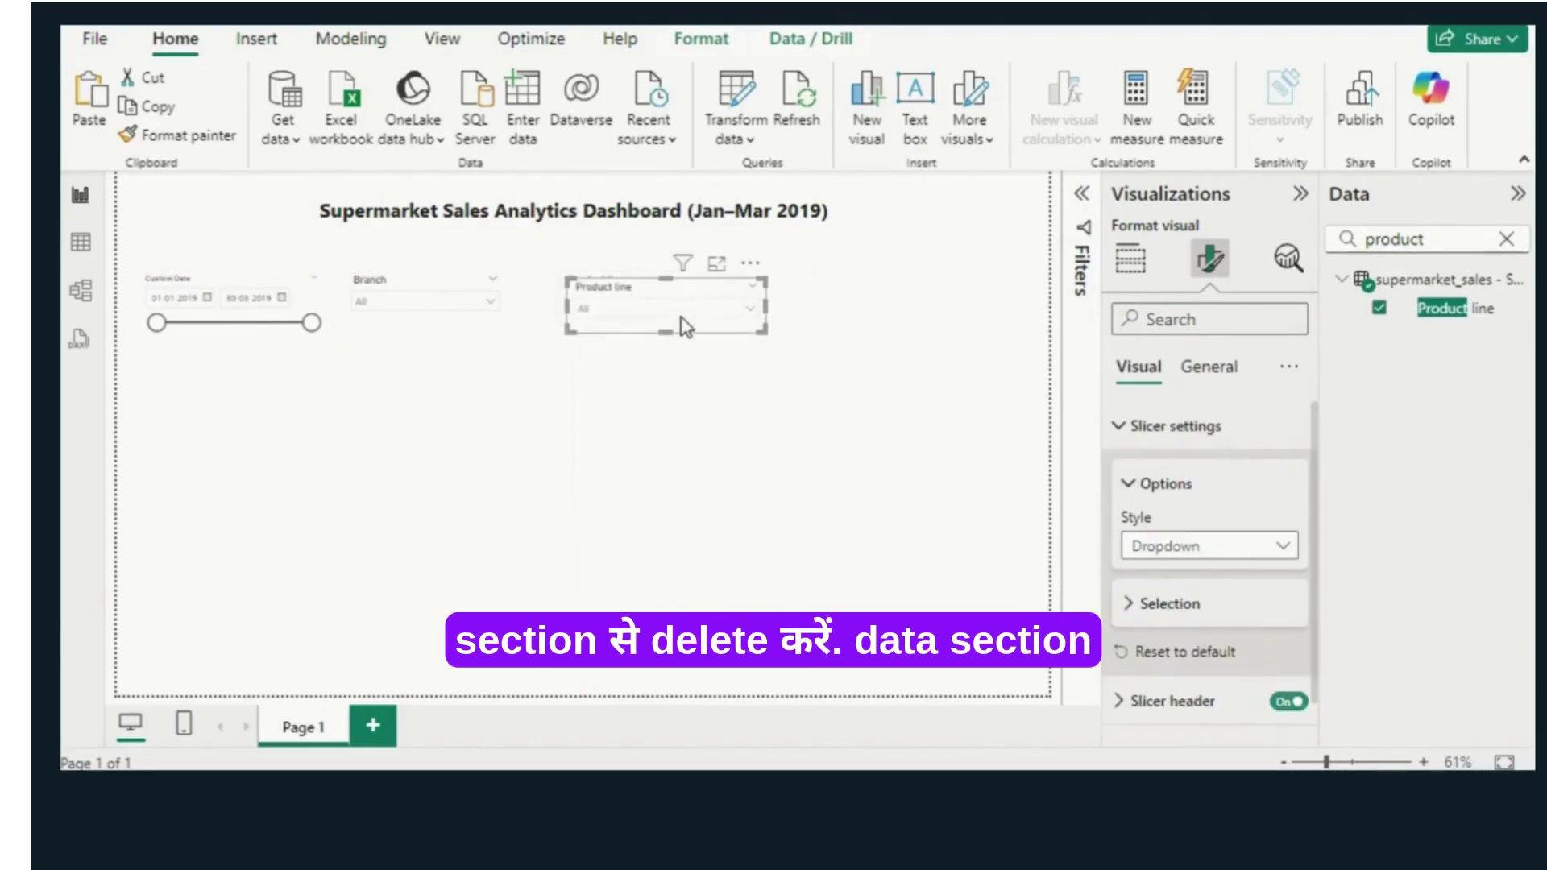
pyautogui.moveTo(755, 280); pyautogui.dragTo(963, 276)
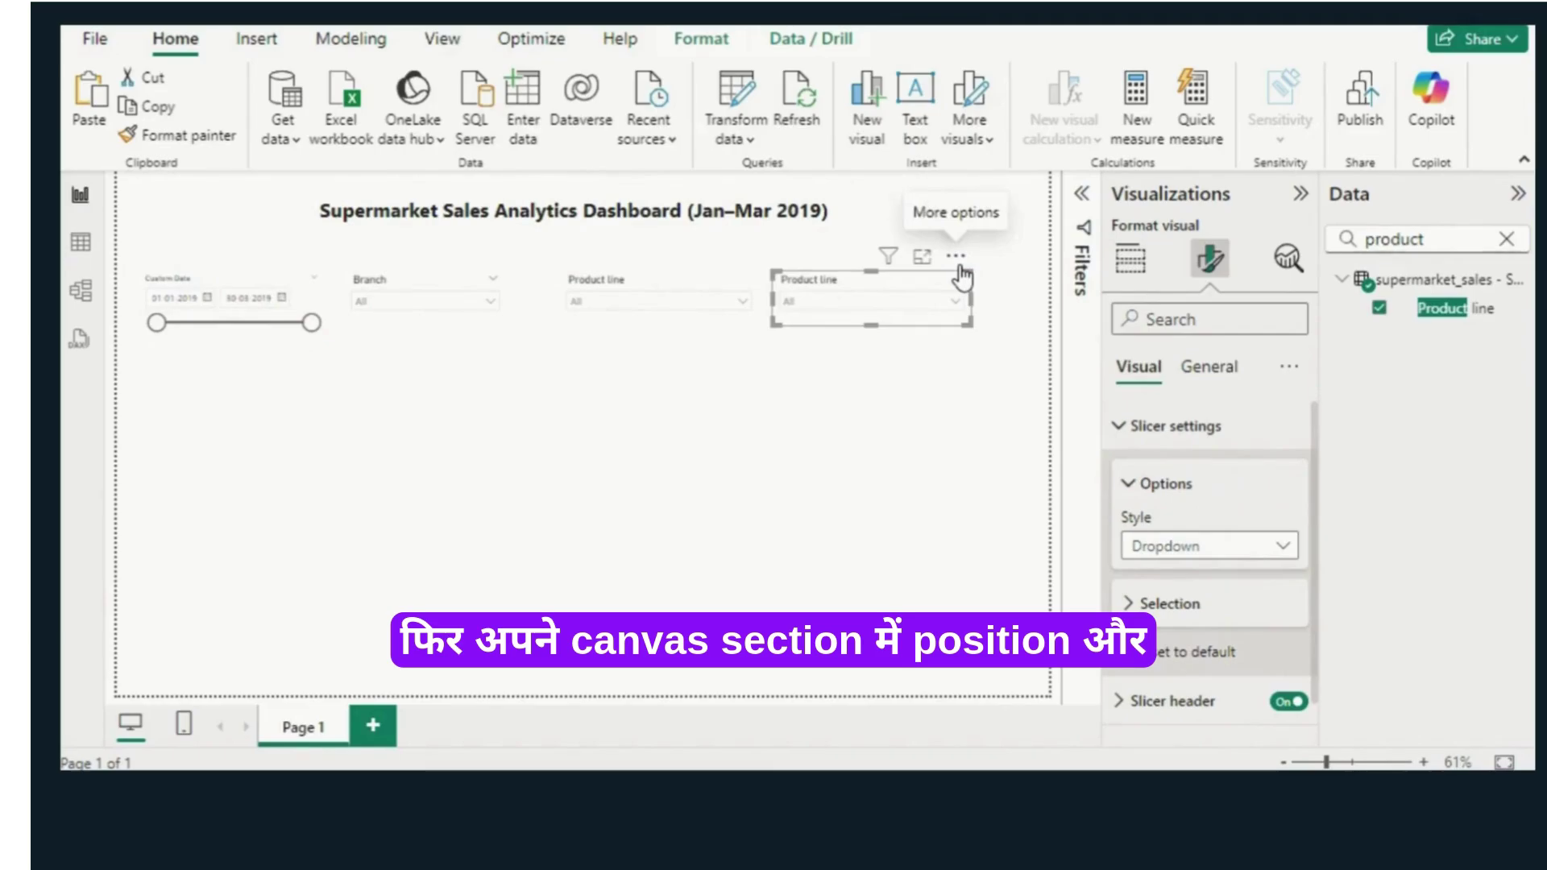
# Step: Replace the Product line field in the copied slicer with the Customer type field
pyautogui.click(1130, 258)
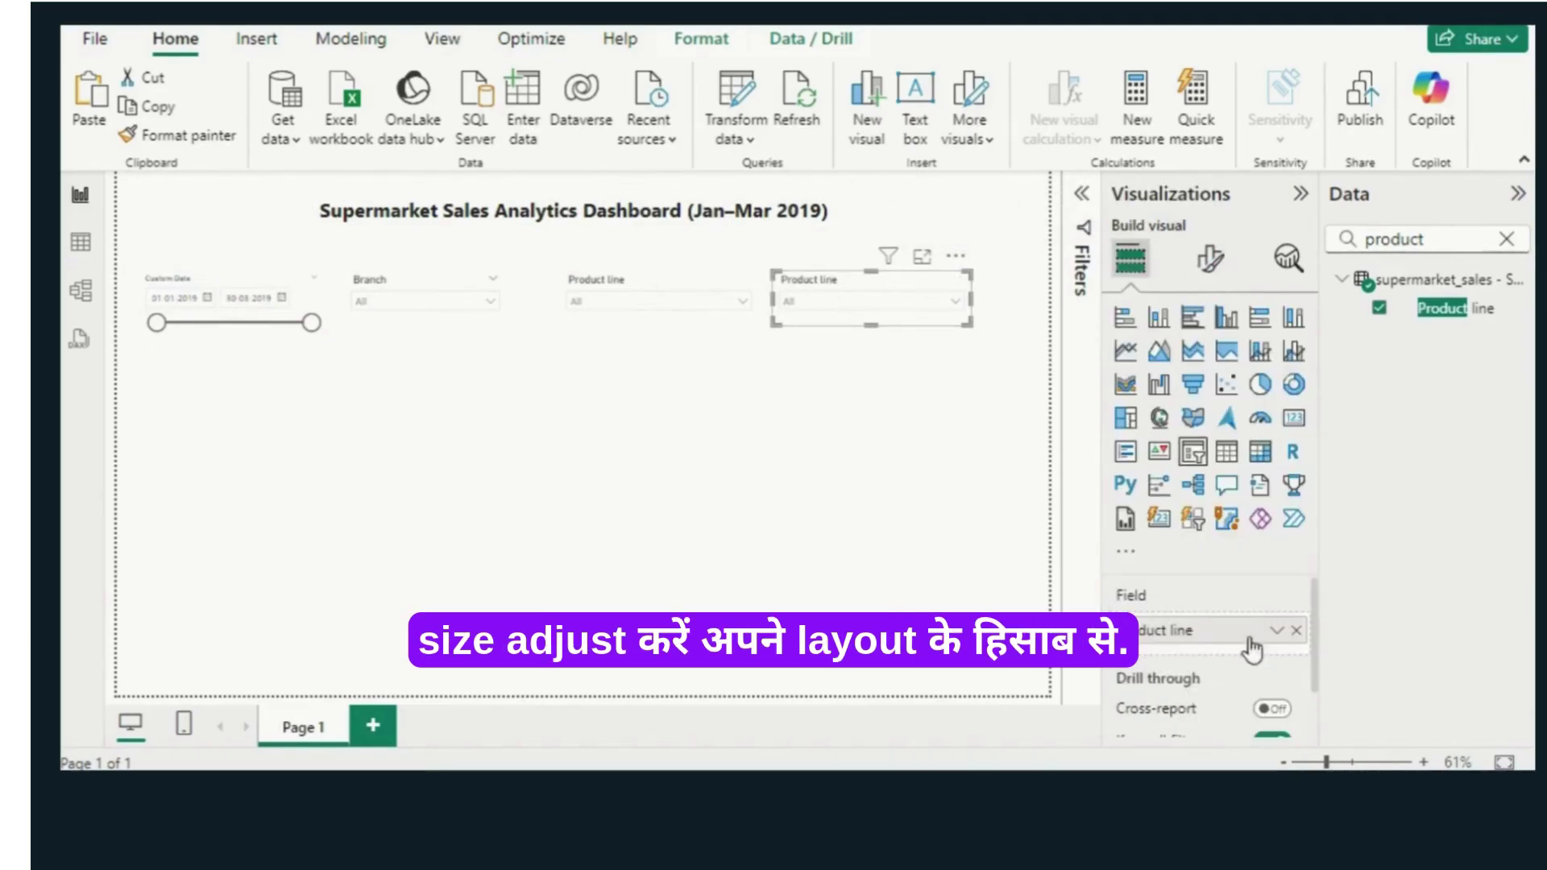
pyautogui.click(1296, 630)
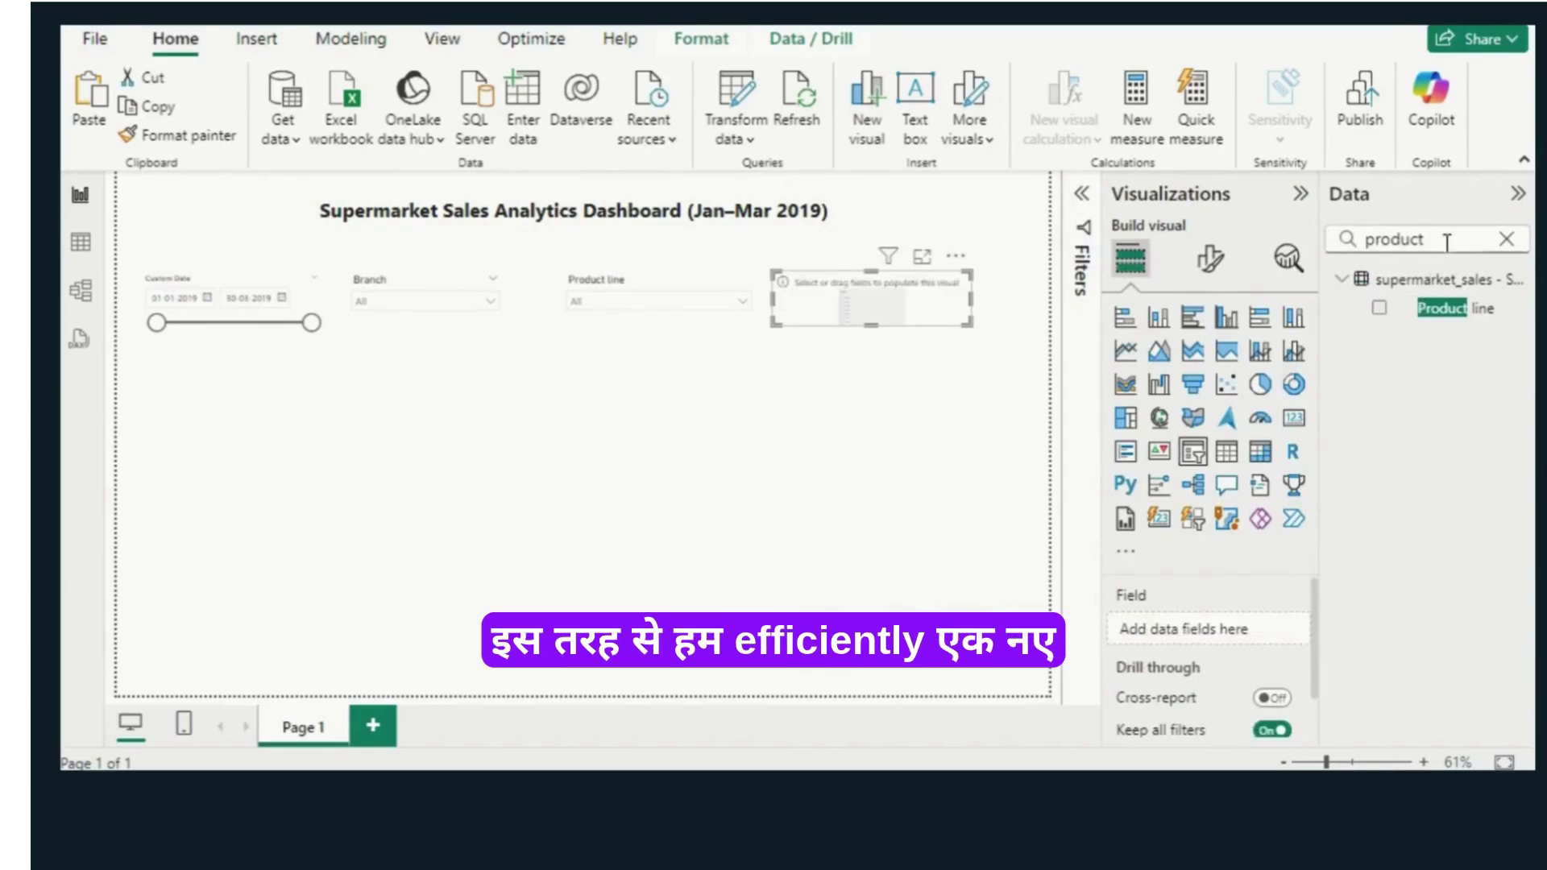
pyautogui.moveTo(1450, 239); pyautogui.dragTo(1331, 240)
pyautogui.write('cus')
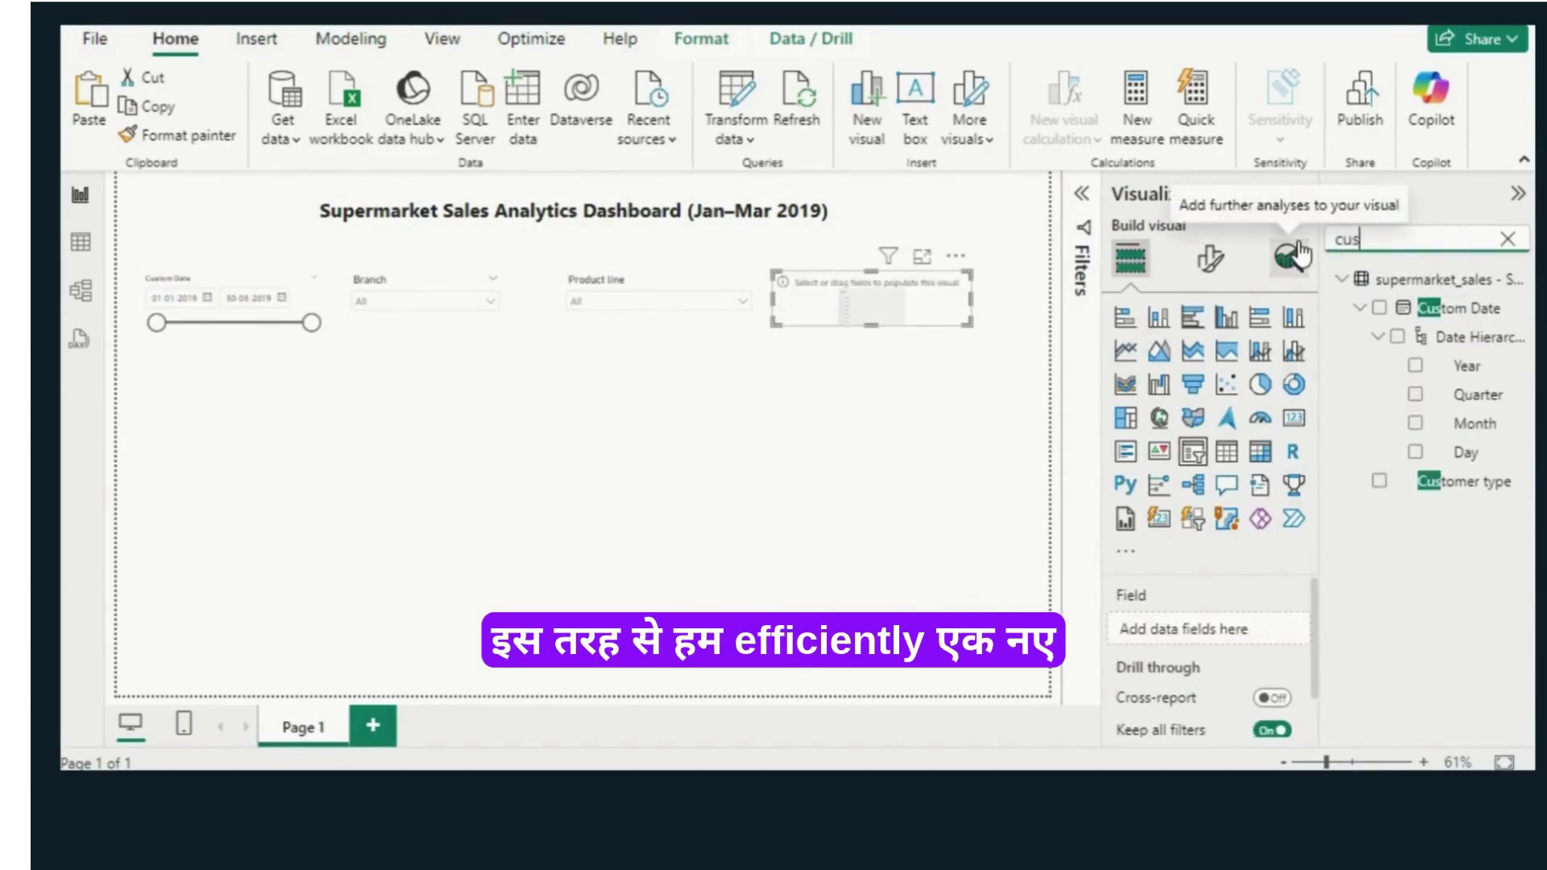
pyautogui.click(1378, 484)
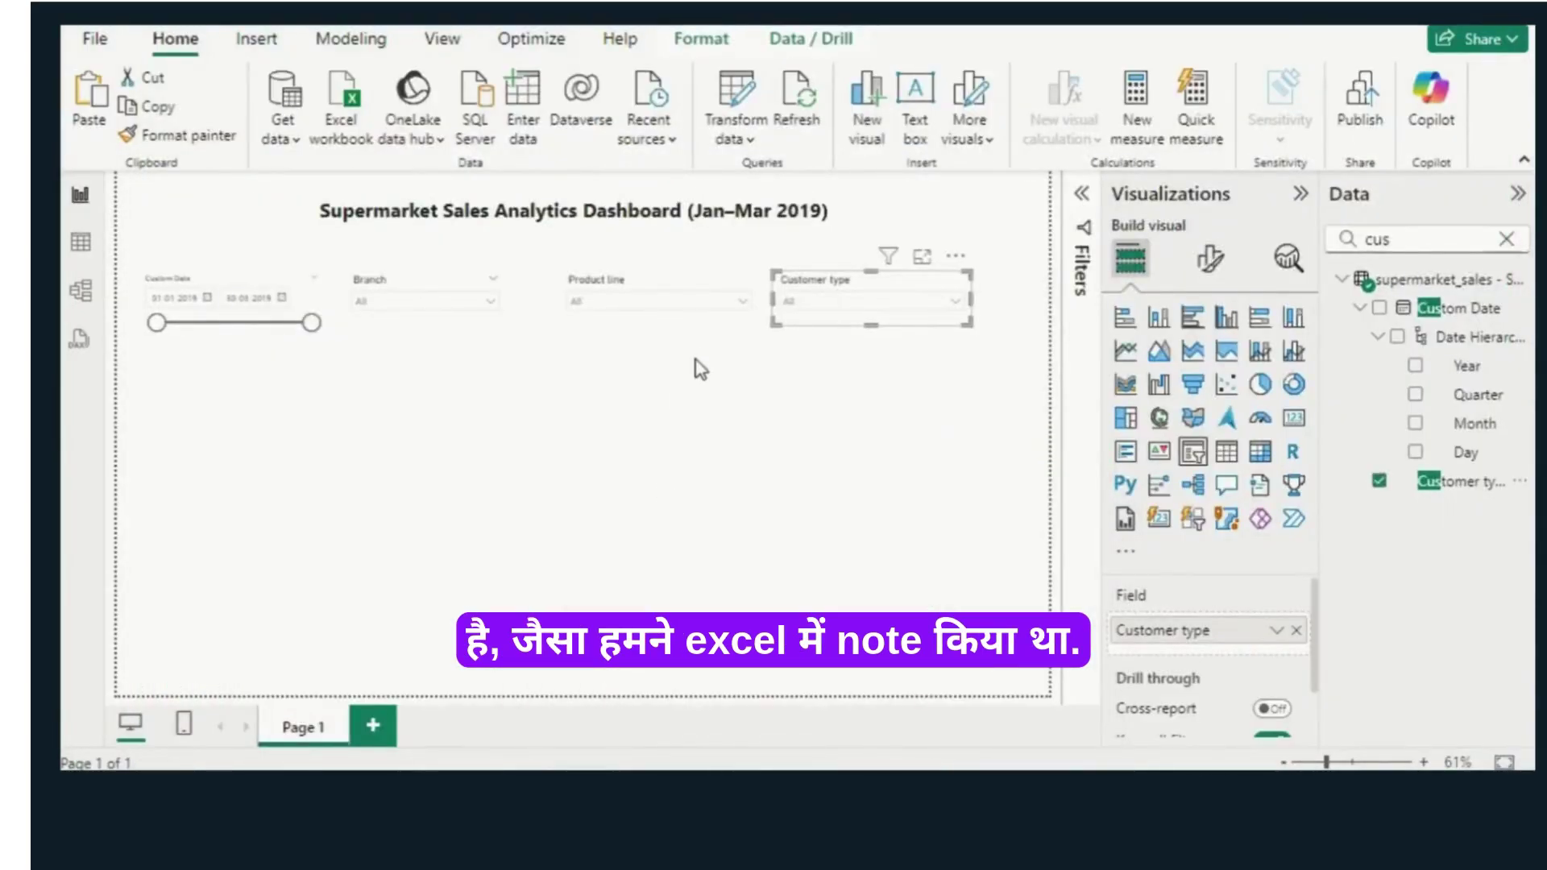
# Step: Narrow the Product line slicer, move the Customer type slicer closer to it, and narrow that slicer as well
pyautogui.click(700, 369)
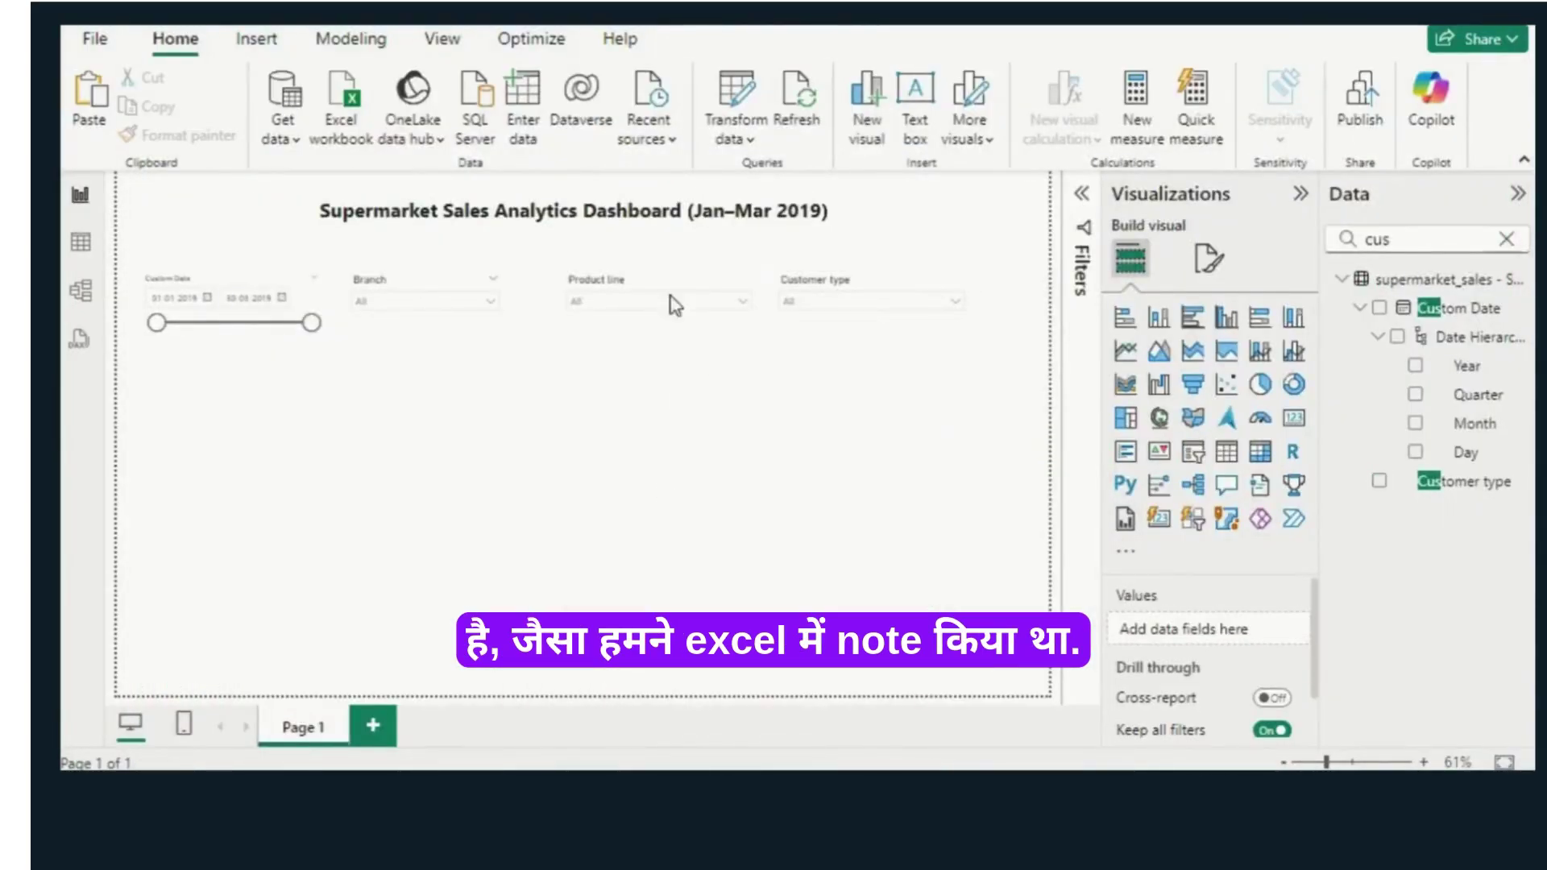
pyautogui.click(727, 311)
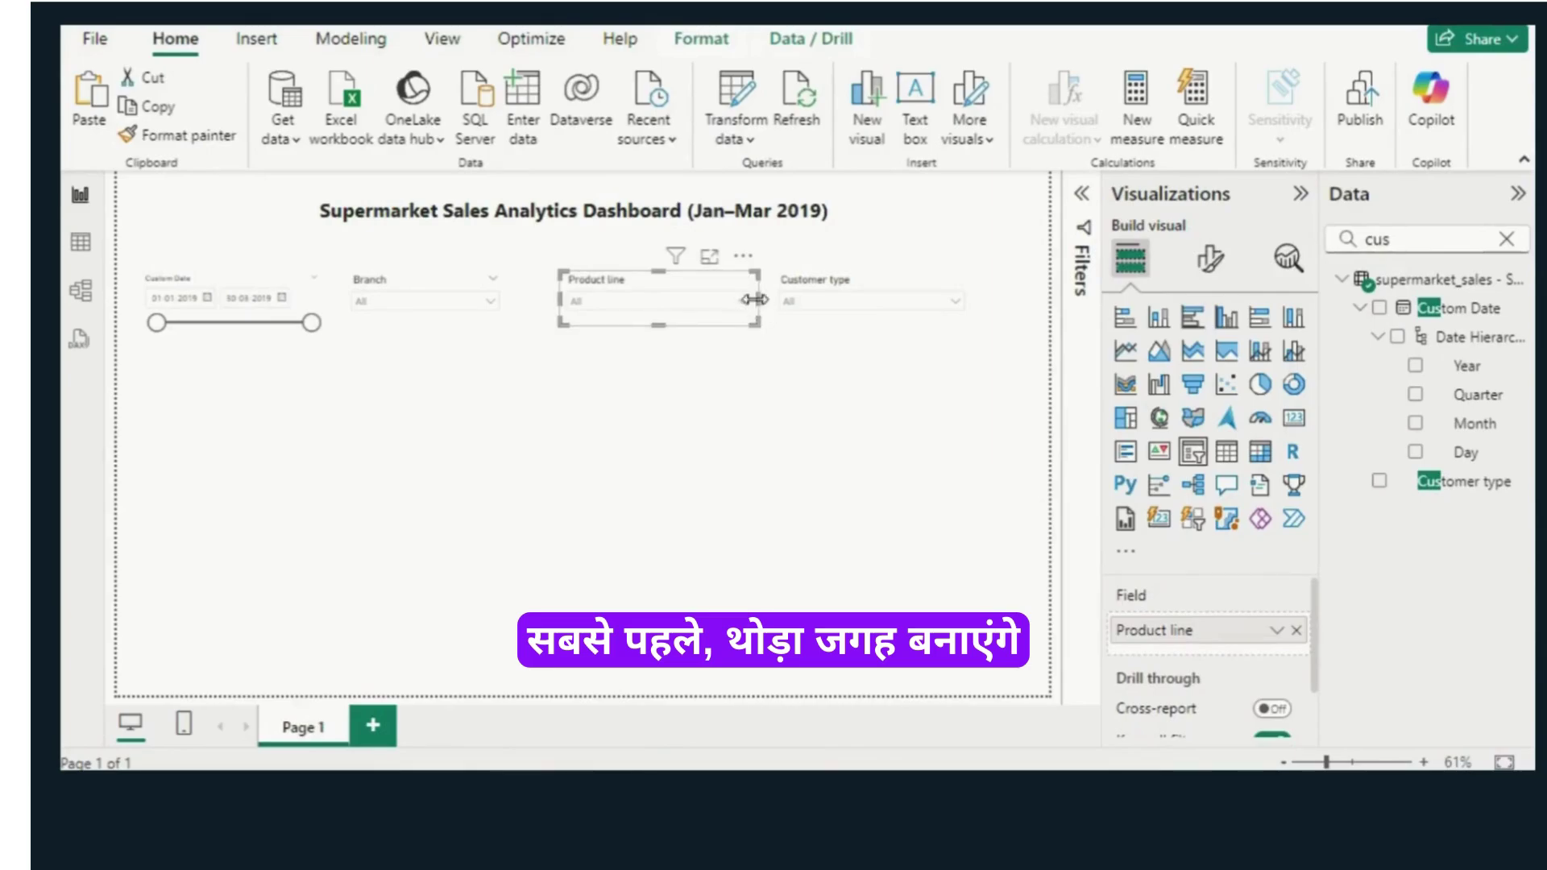
pyautogui.moveTo(758, 310); pyautogui.dragTo(702, 304)
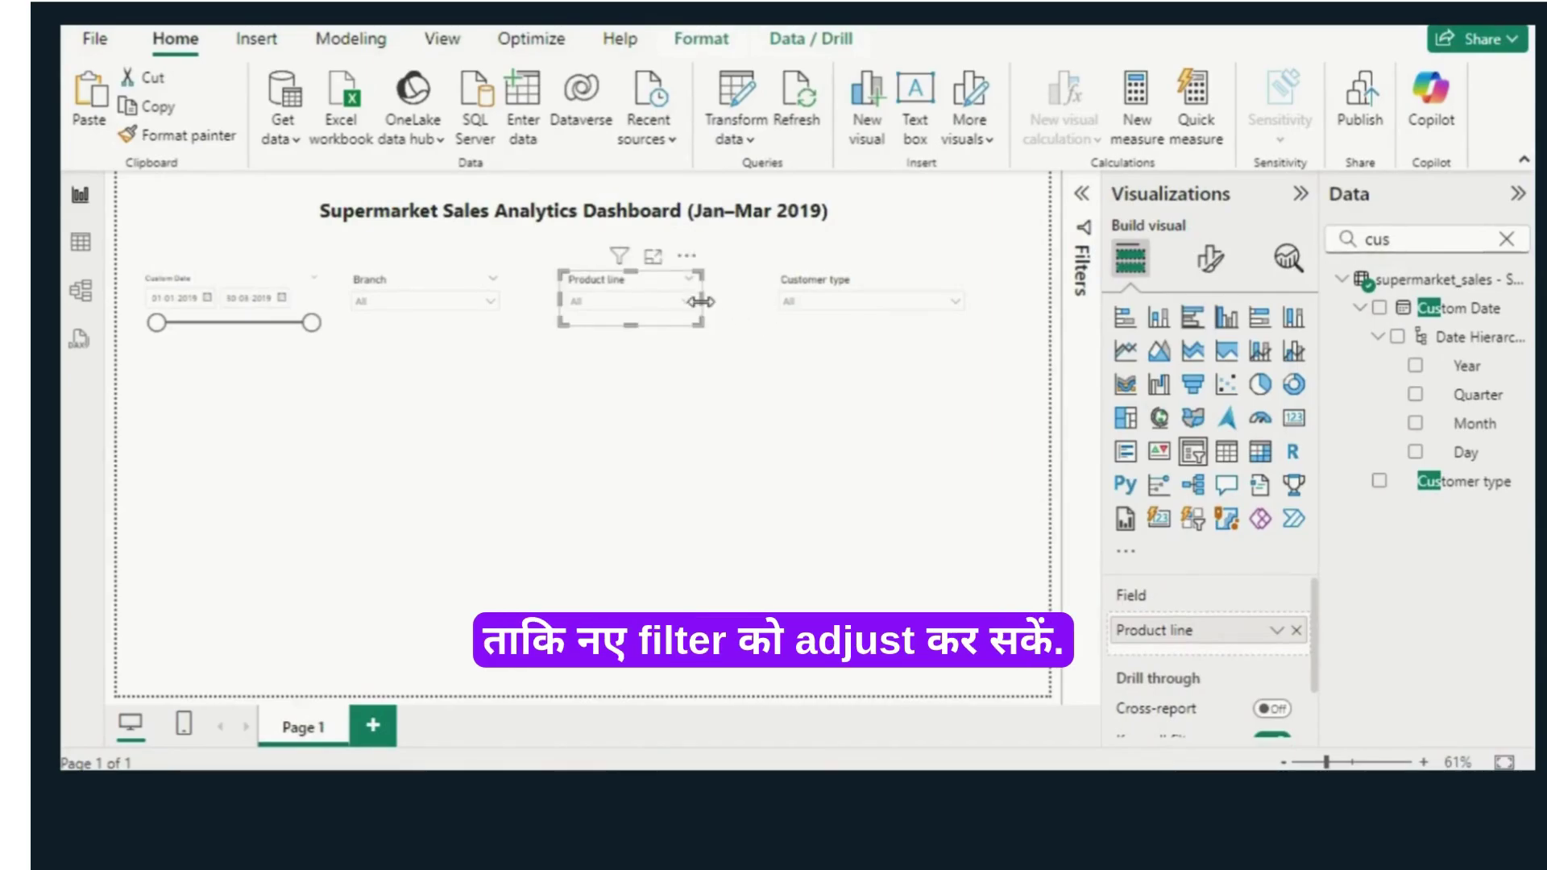
pyautogui.moveTo(823, 282); pyautogui.dragTo(770, 282)
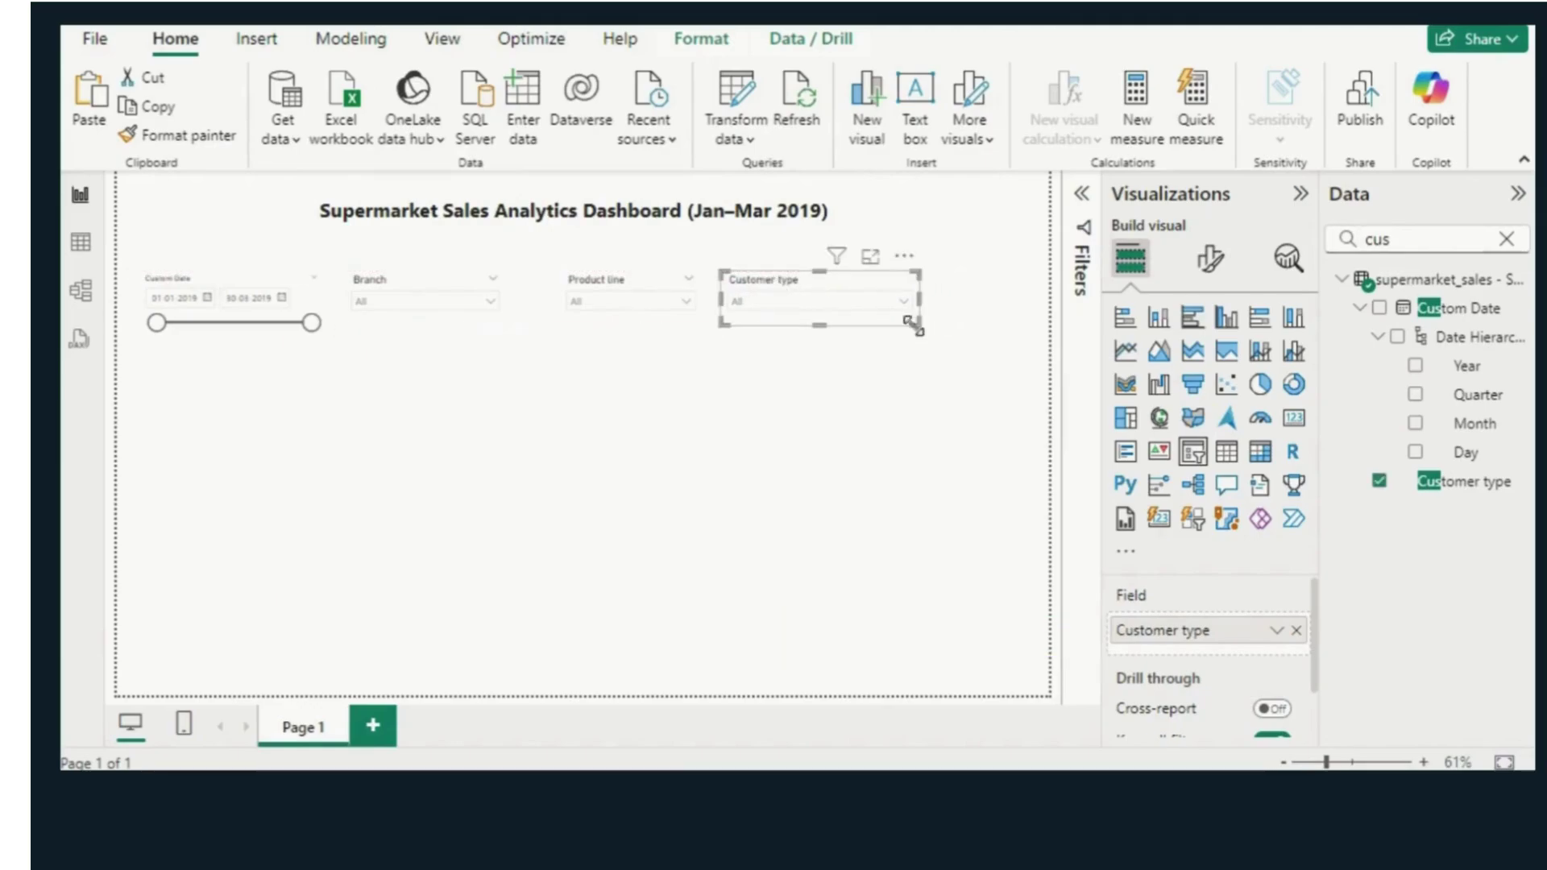
pyautogui.moveTo(919, 297); pyautogui.dragTo(796, 296)
# Step: Narrow the Branch slicer and shift the Product line and Customer type slicers left to close the gaps
pyautogui.click(493, 301)
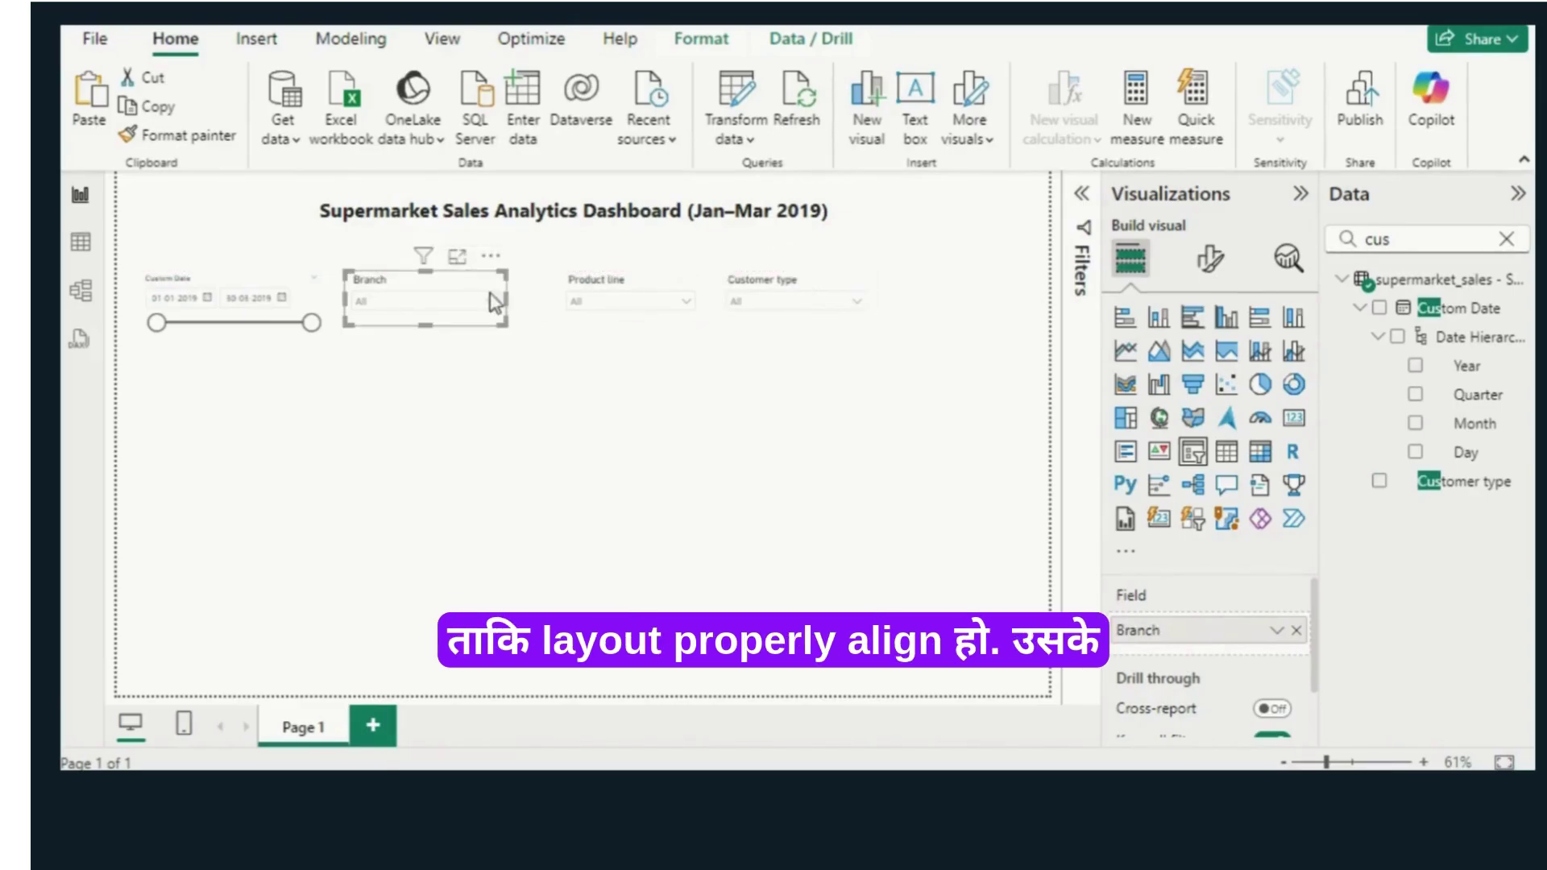
pyautogui.moveTo(506, 299); pyautogui.dragTo(467, 300)
pyautogui.moveTo(580, 290); pyautogui.dragTo(537, 287)
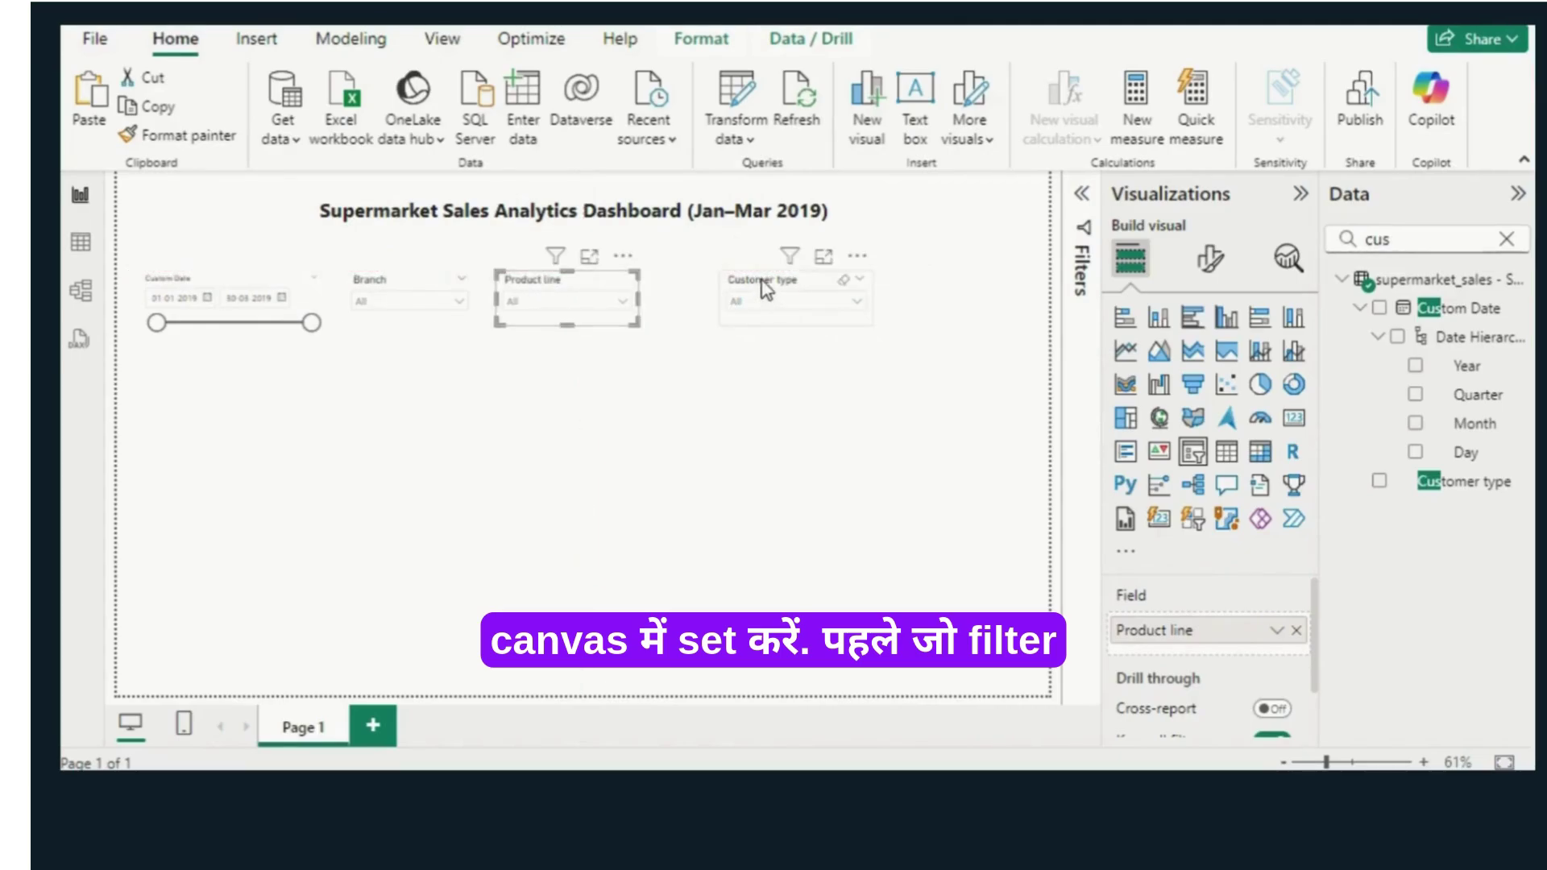
pyautogui.moveTo(764, 290); pyautogui.dragTo(716, 290)
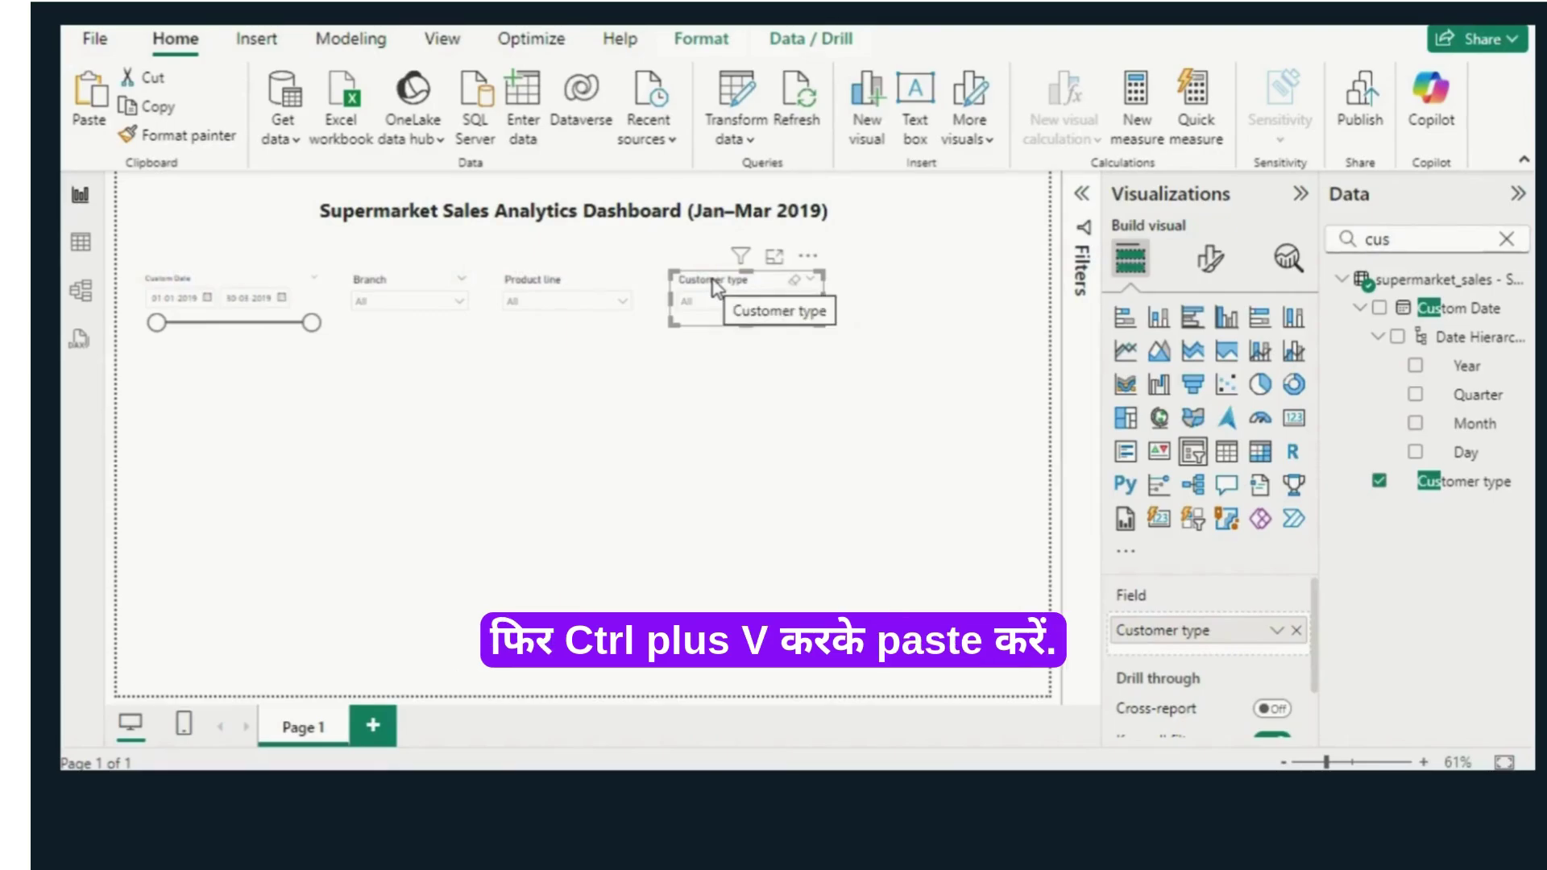
# Step: Paste a copy of the Customer type slicer to its right and replace the copy's field with Payment
pyautogui.hotkey('ctrl', 'v')
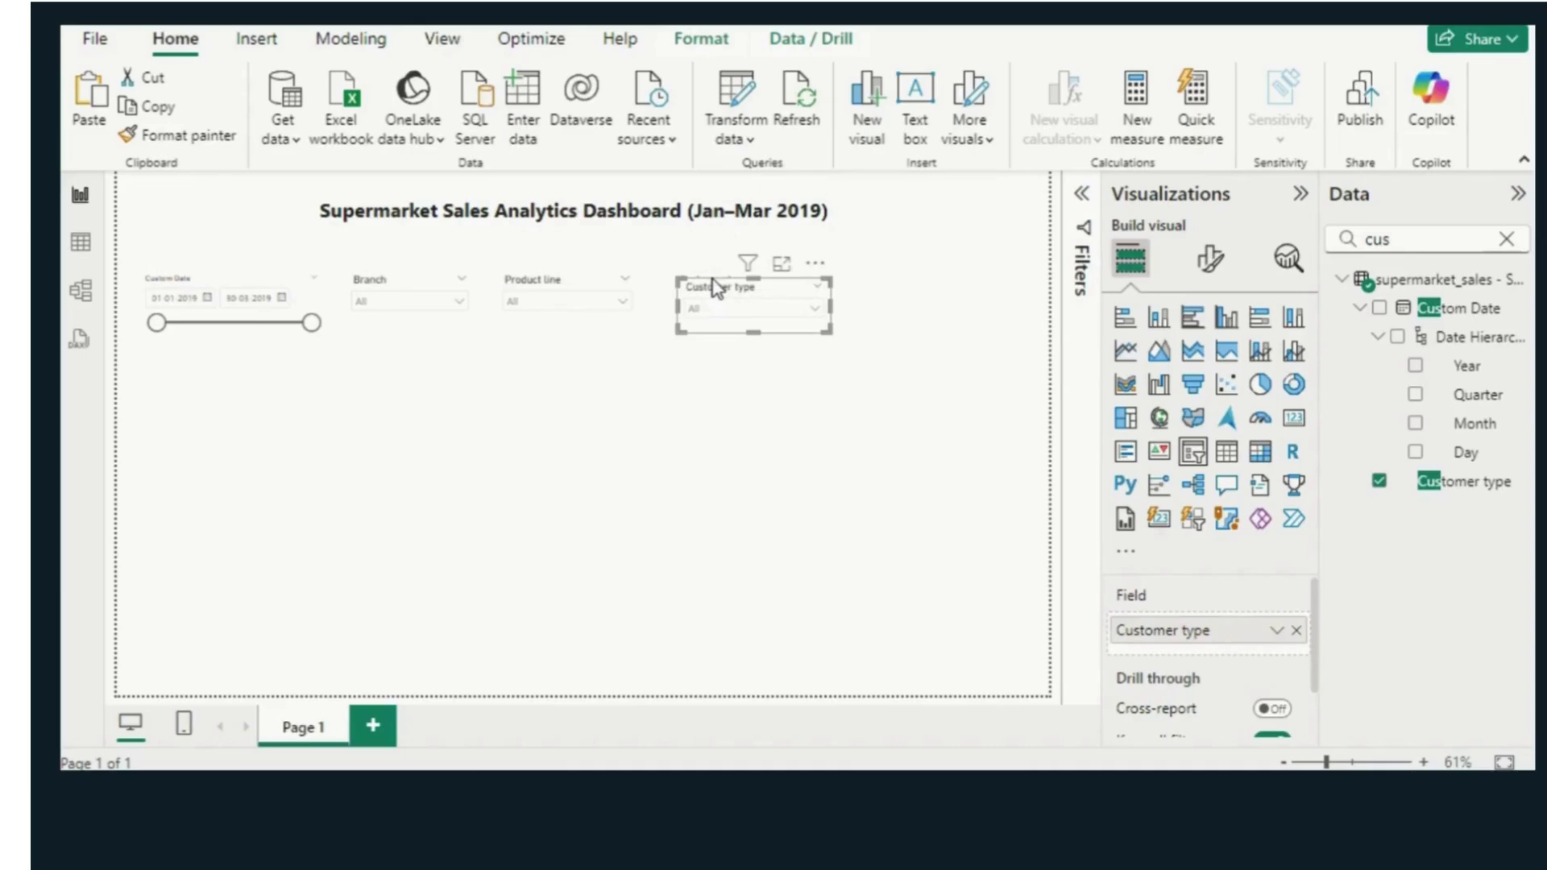
pyautogui.moveTo(716, 291); pyautogui.dragTo(892, 284)
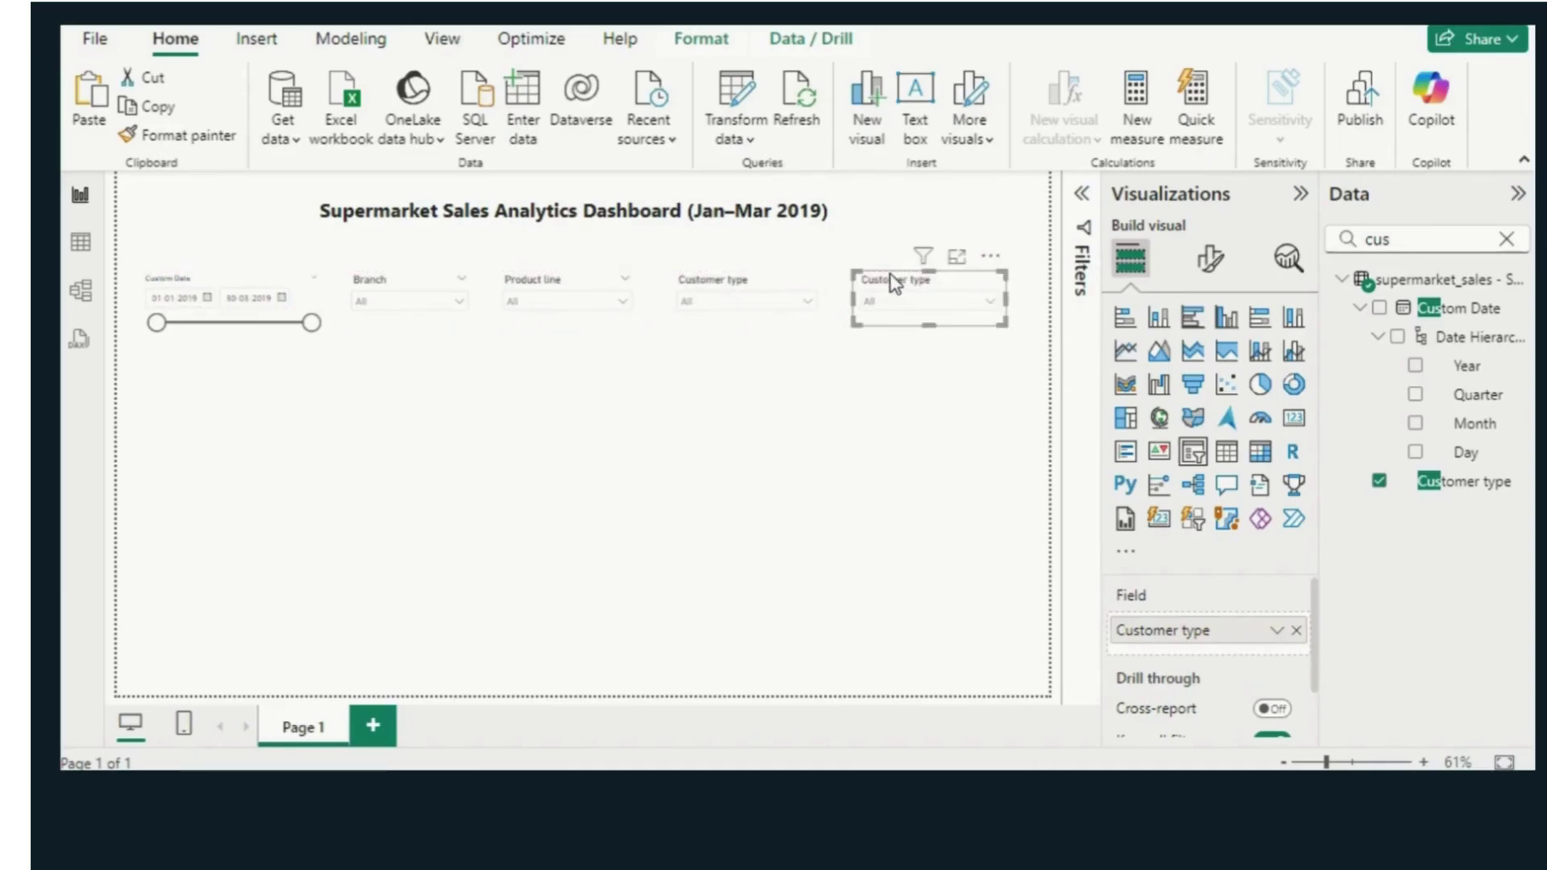
pyautogui.click(1296, 635)
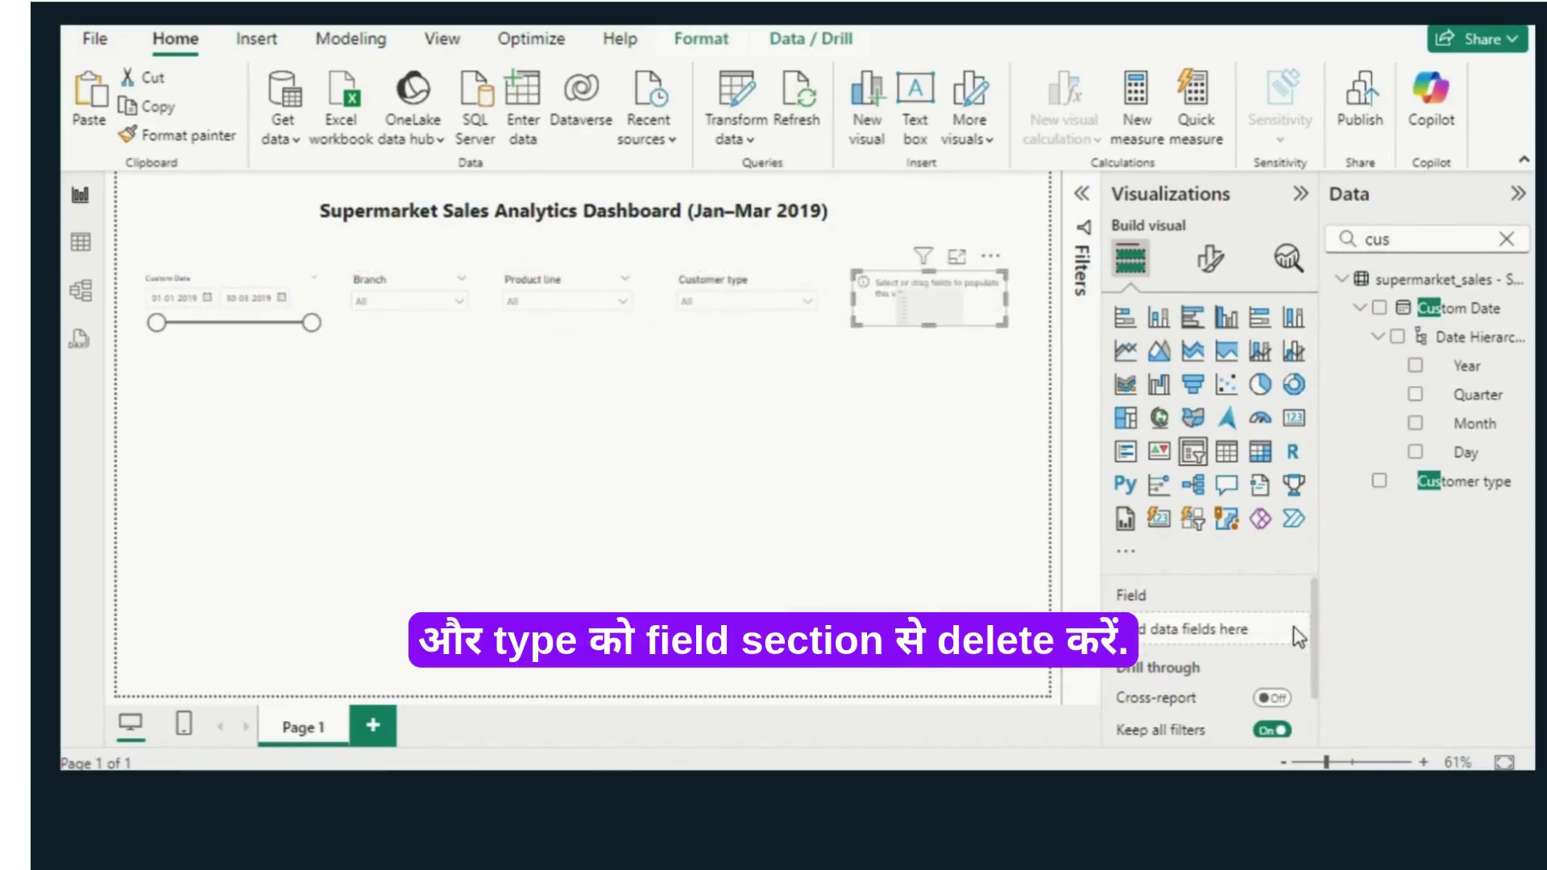
pyautogui.doubleClick(1378, 240)
pyautogui.write('pay')
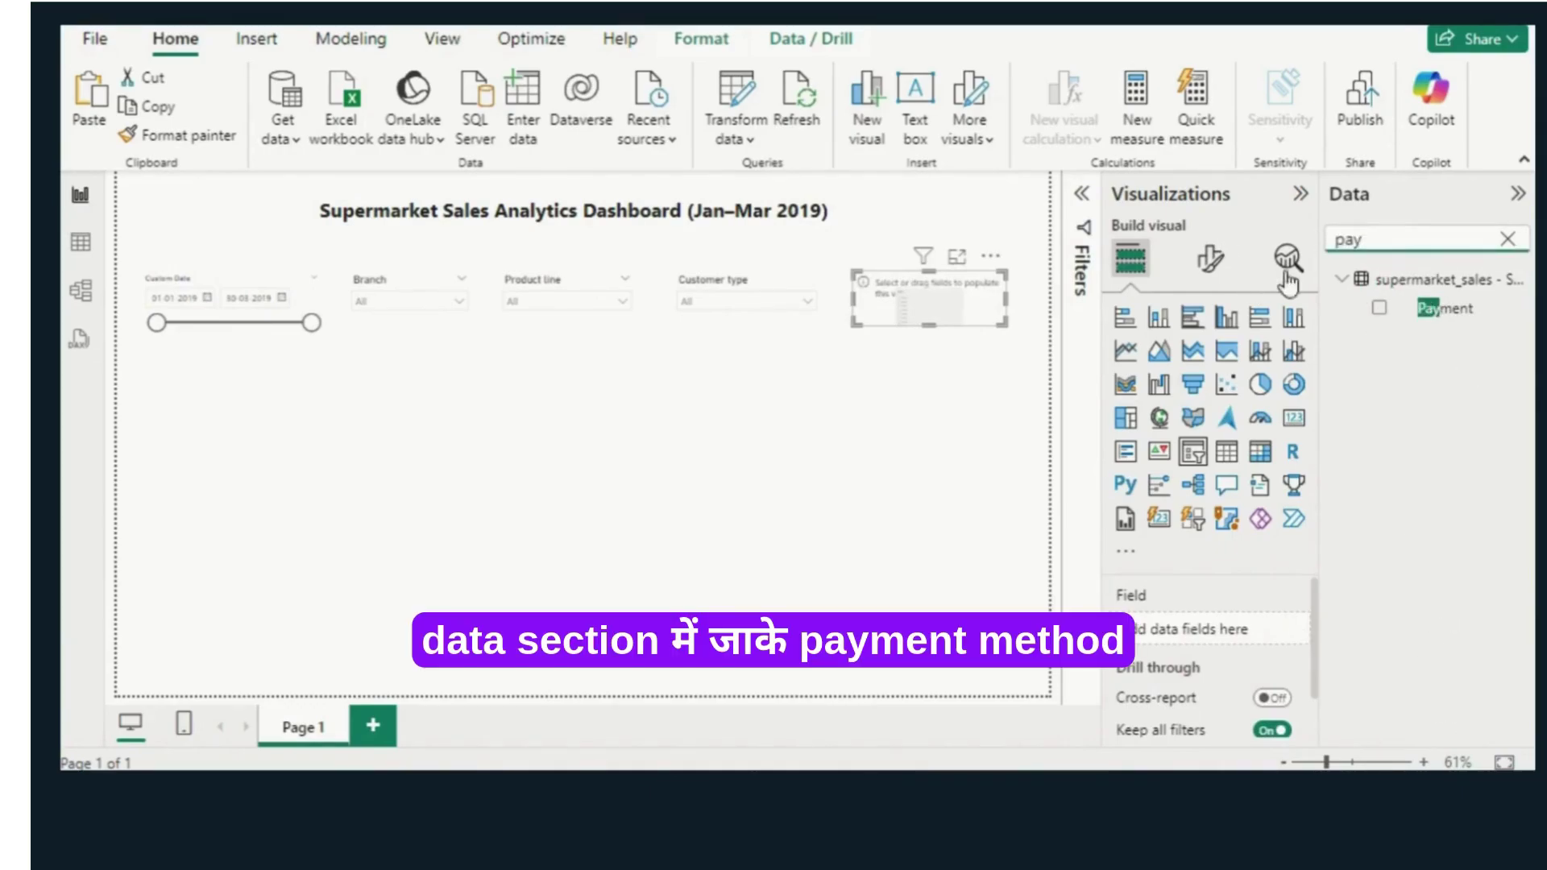
pyautogui.click(1379, 308)
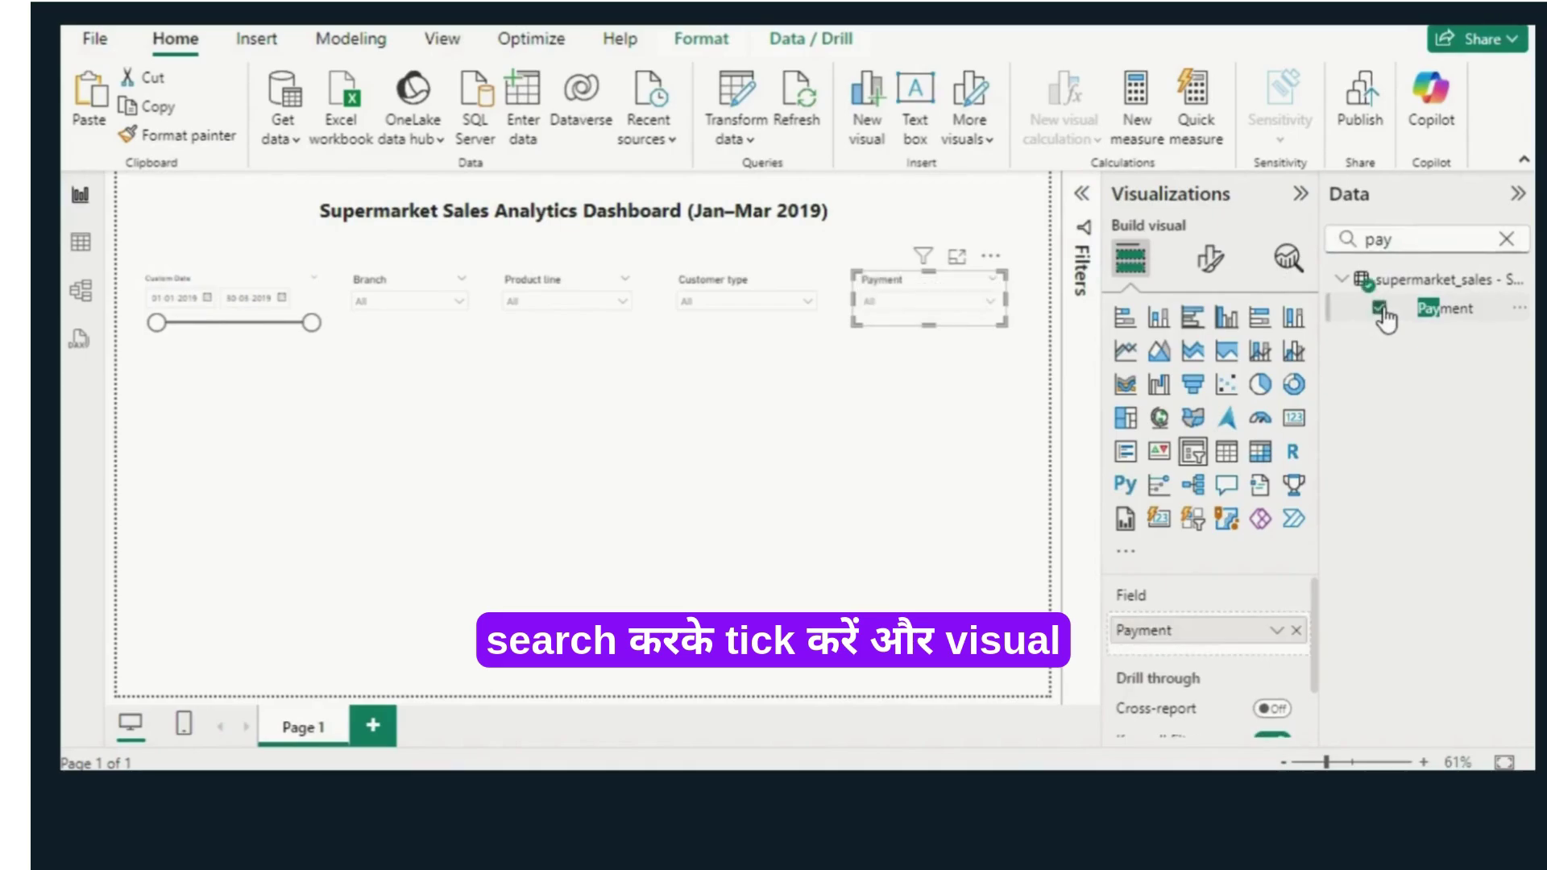
# Step: Check the Payment slicer's options and set its slicer style to Tile
pyautogui.click(996, 306)
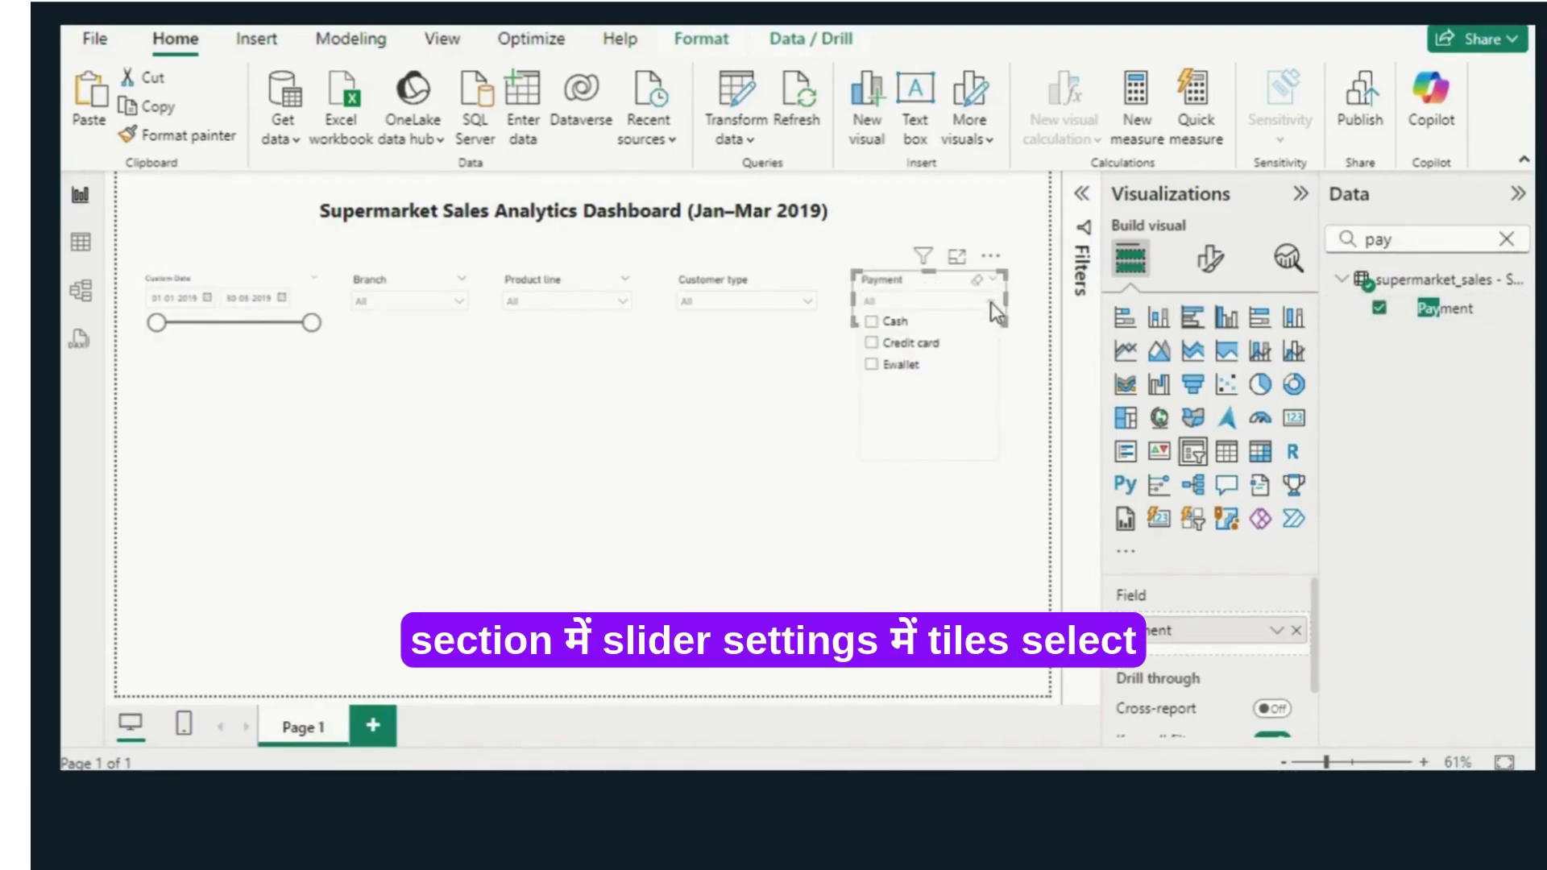
pyautogui.click(1217, 266)
pyautogui.click(1123, 429)
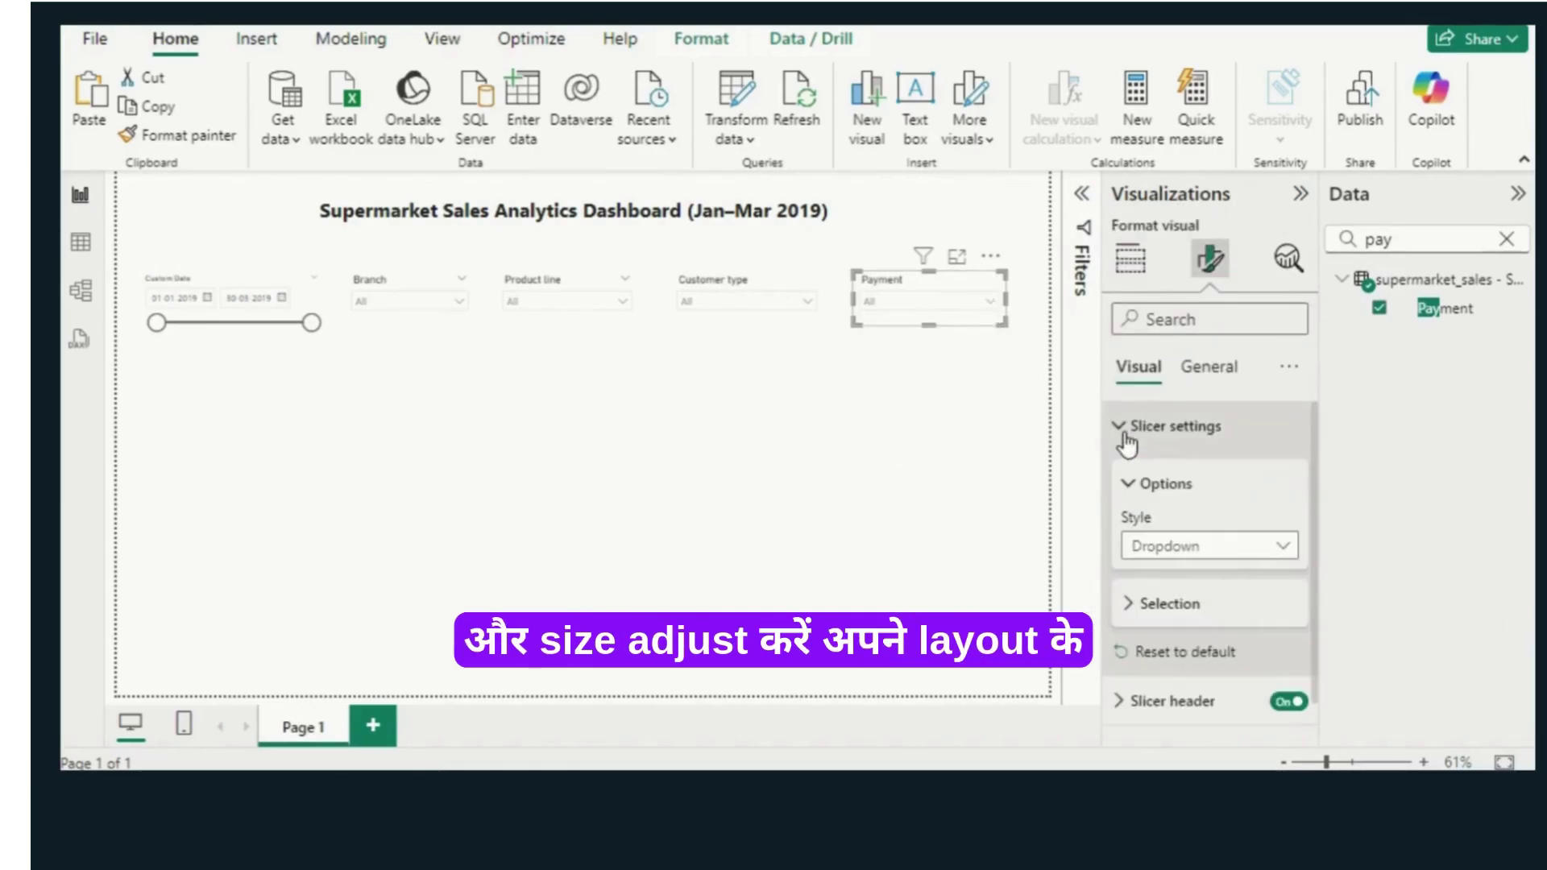
pyautogui.click(1282, 551)
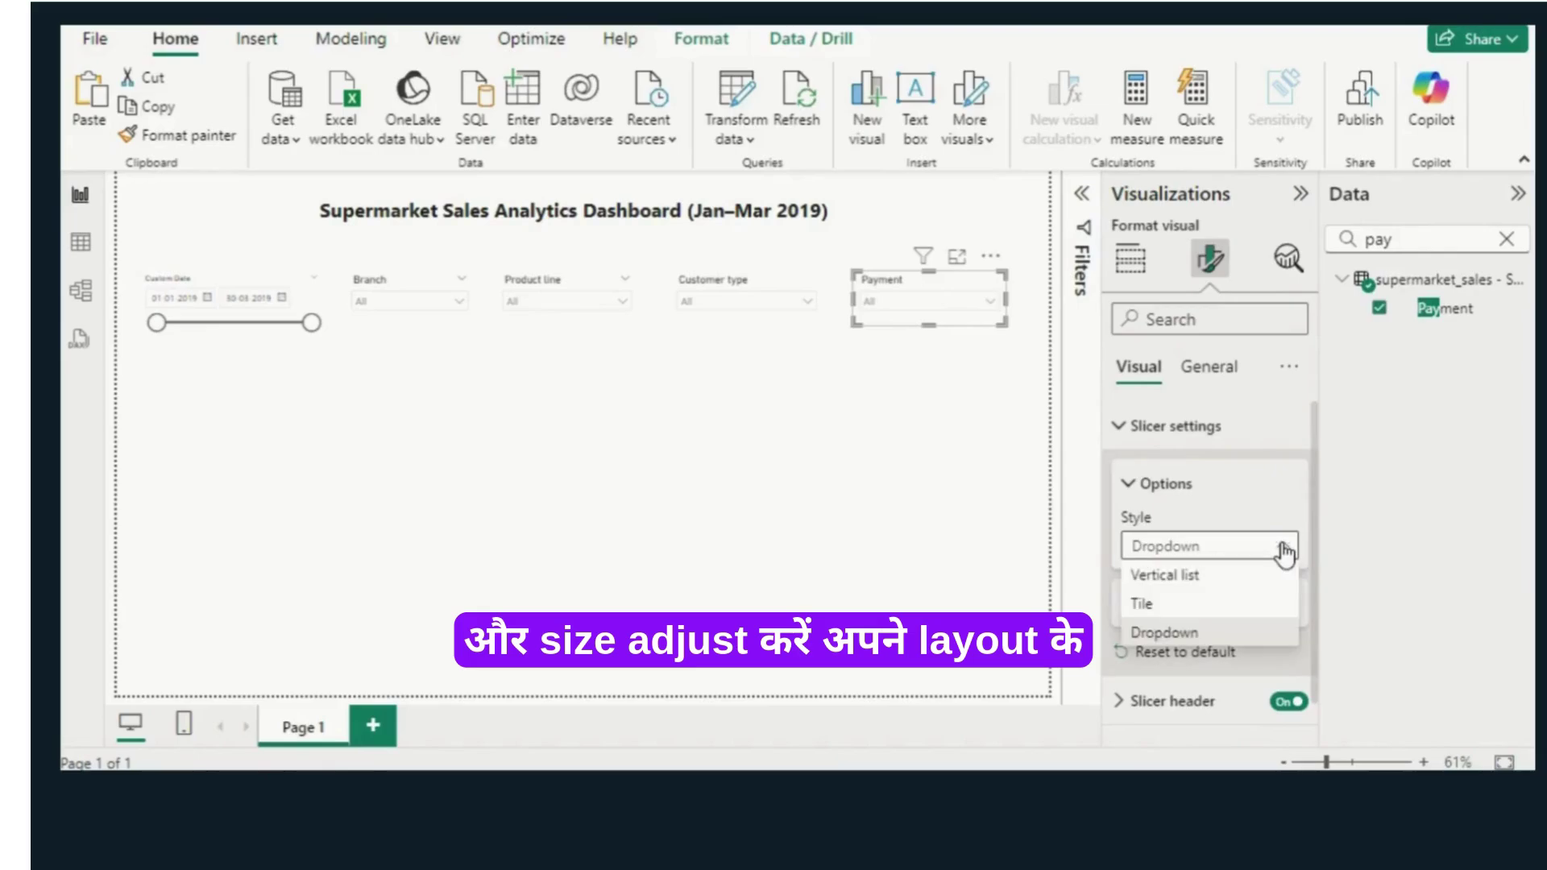
pyautogui.click(1190, 610)
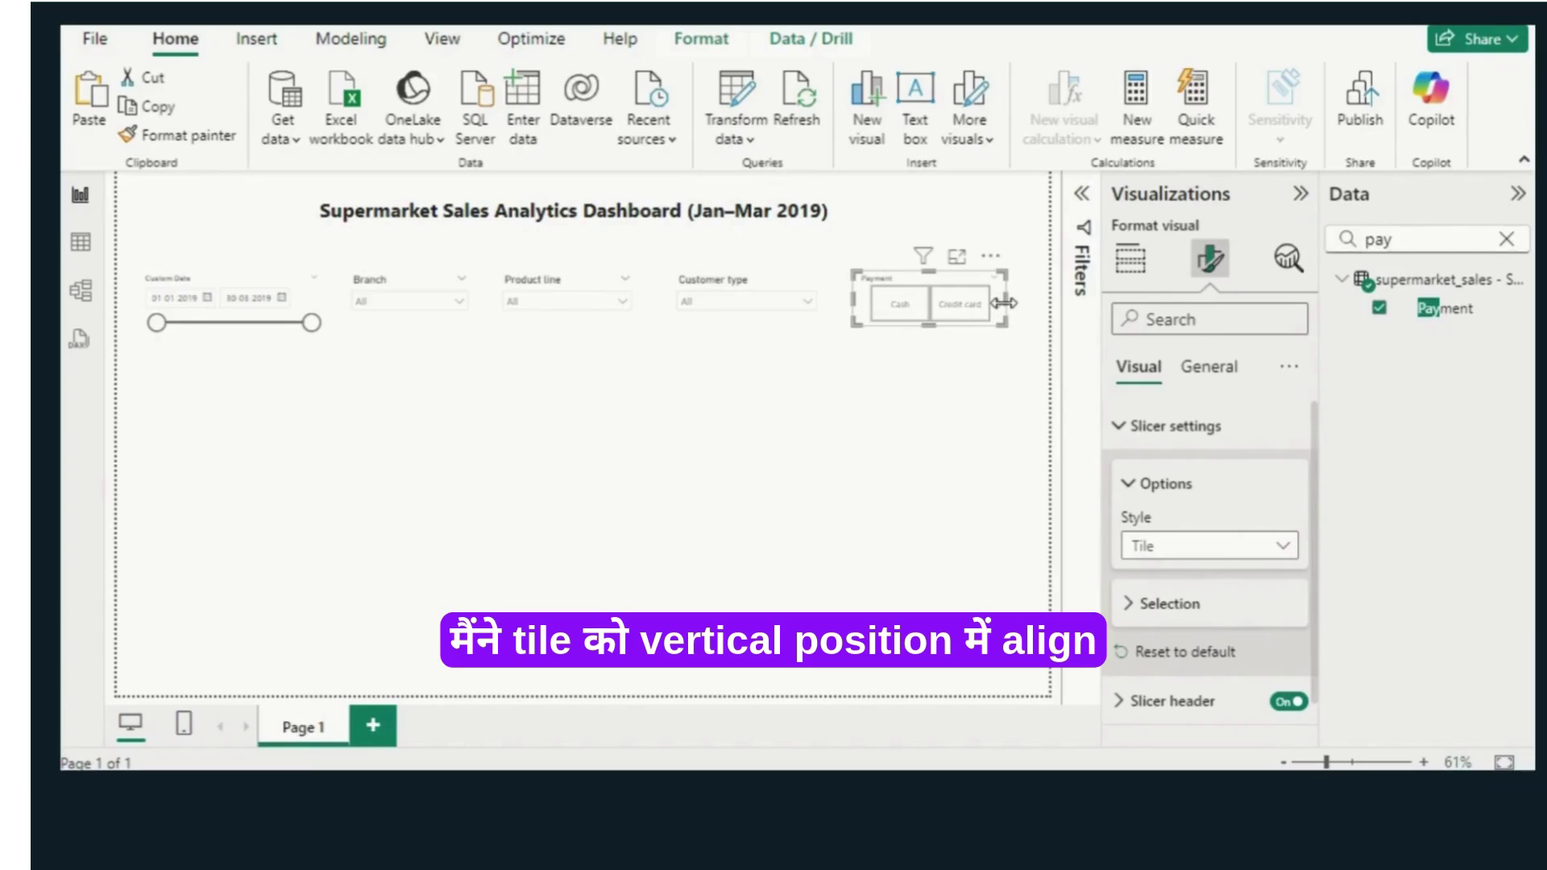
pyautogui.click(974, 379)
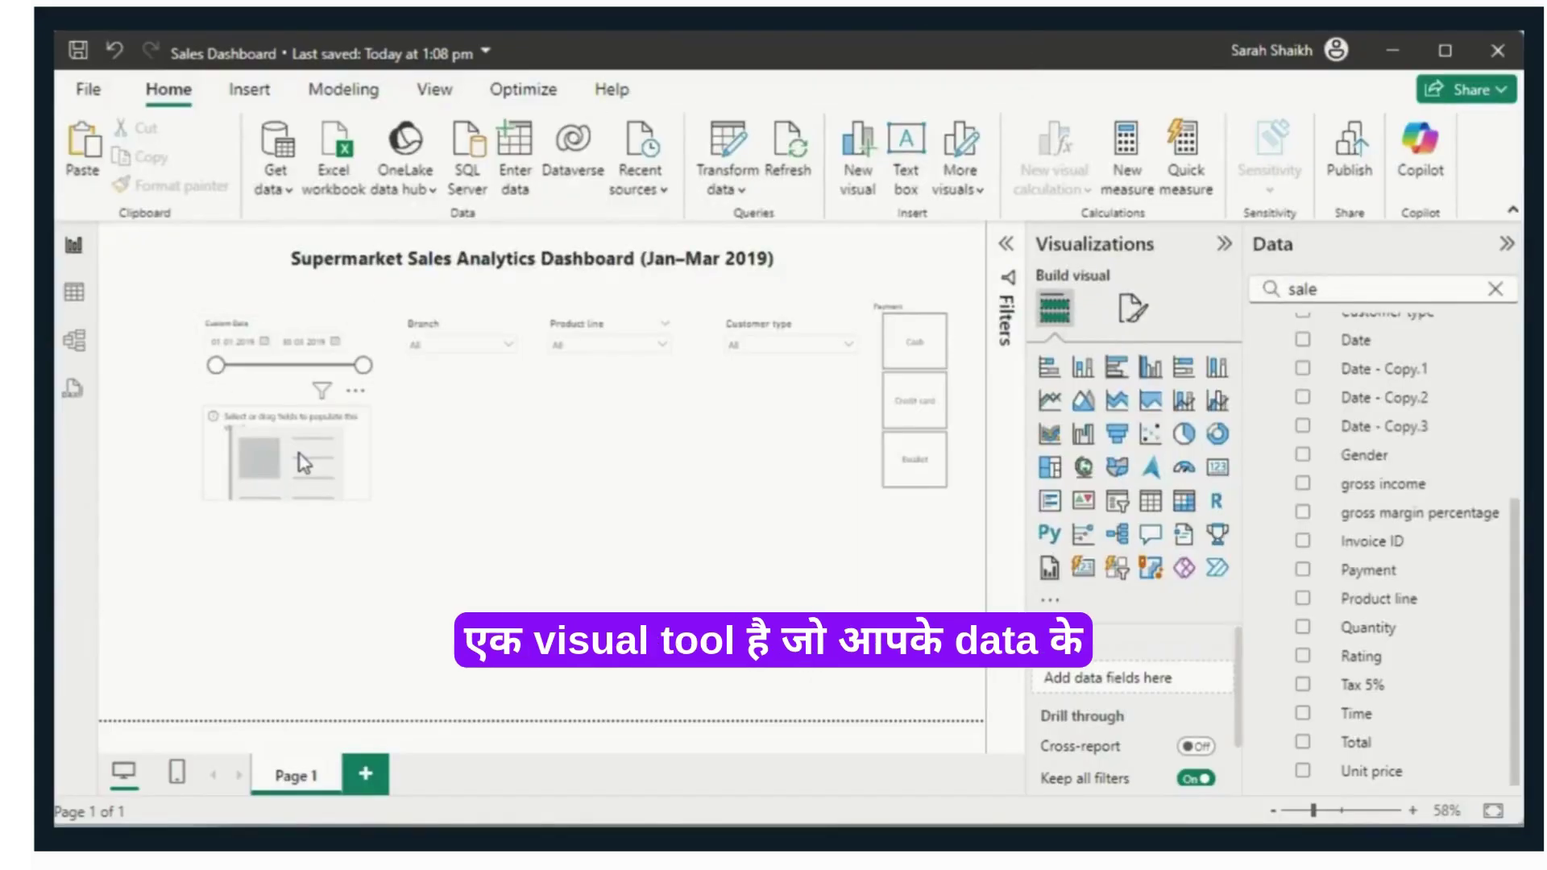
# Step: Replace the empty card with a new, slightly smaller card below the Custom Date slicer, showing the Total field
pyautogui.click(304, 461)
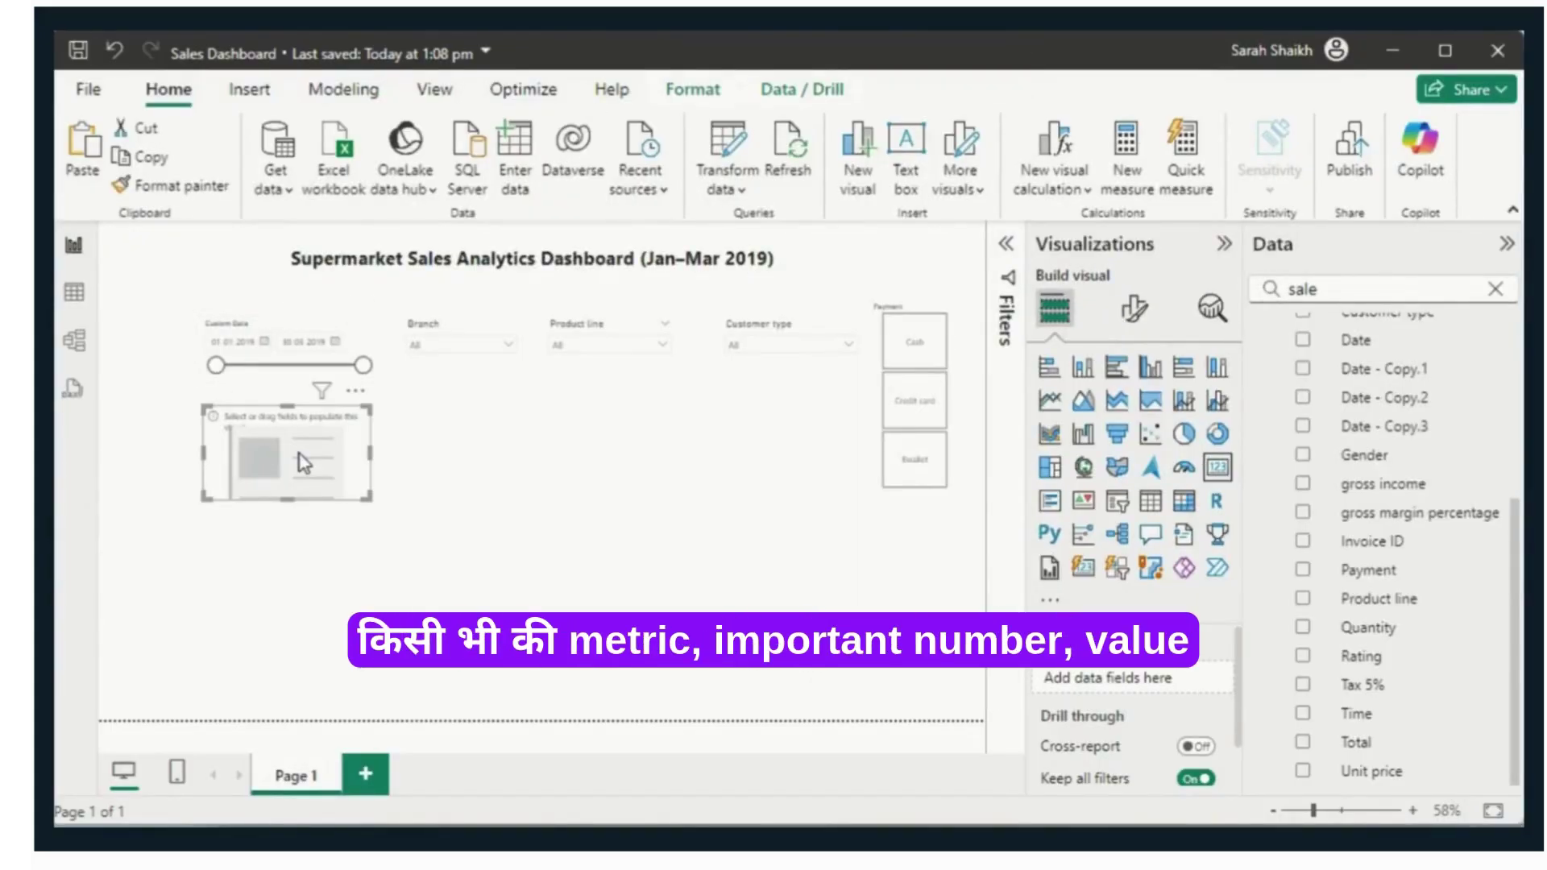
pyautogui.press('Delete')
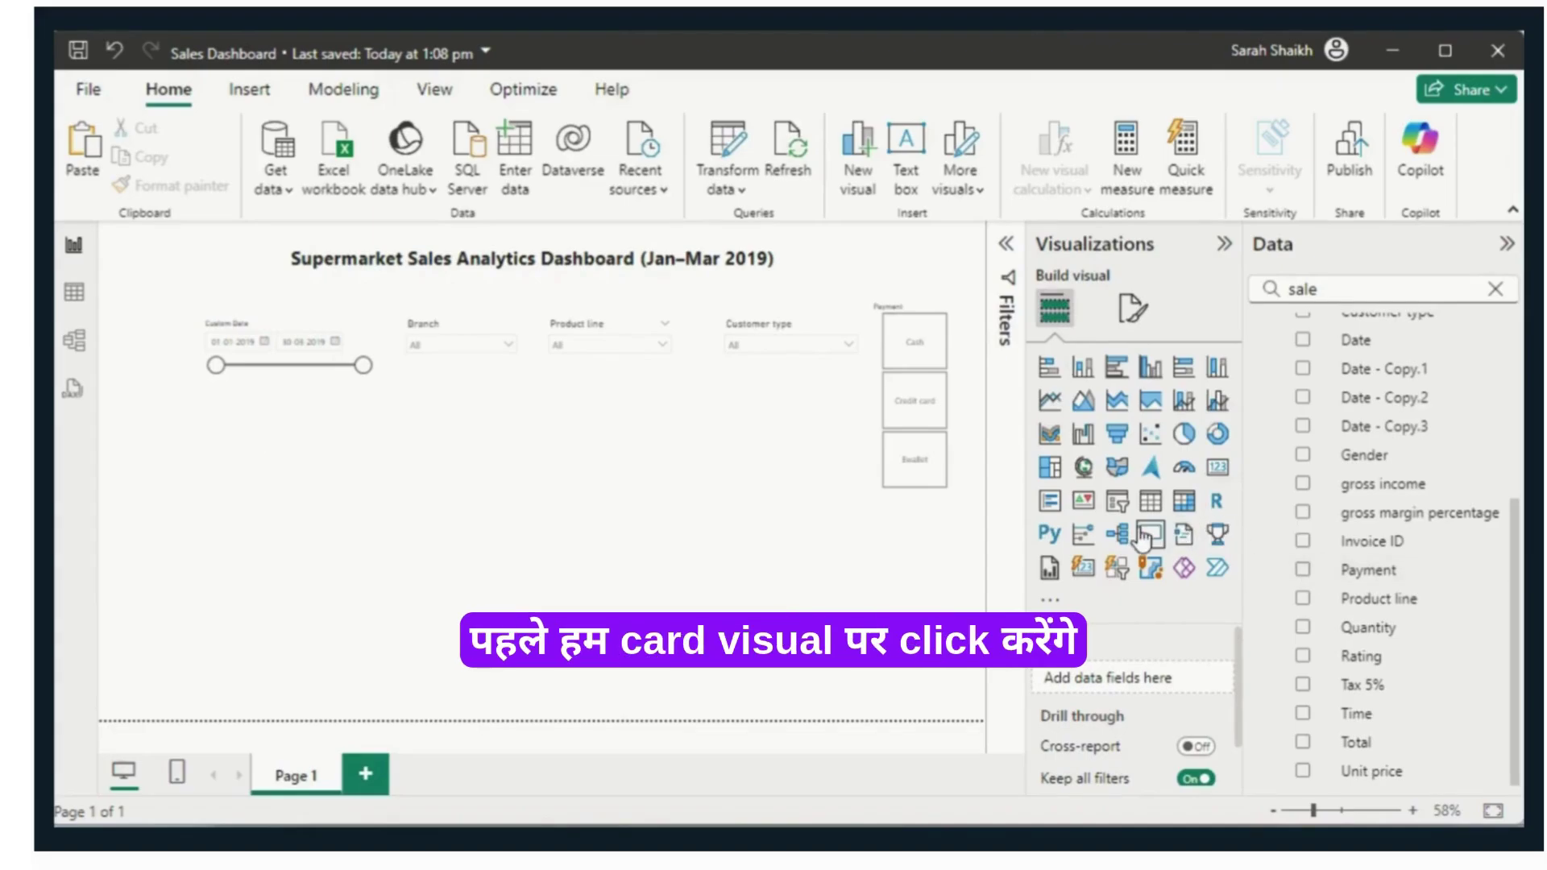
pyautogui.click(1218, 467)
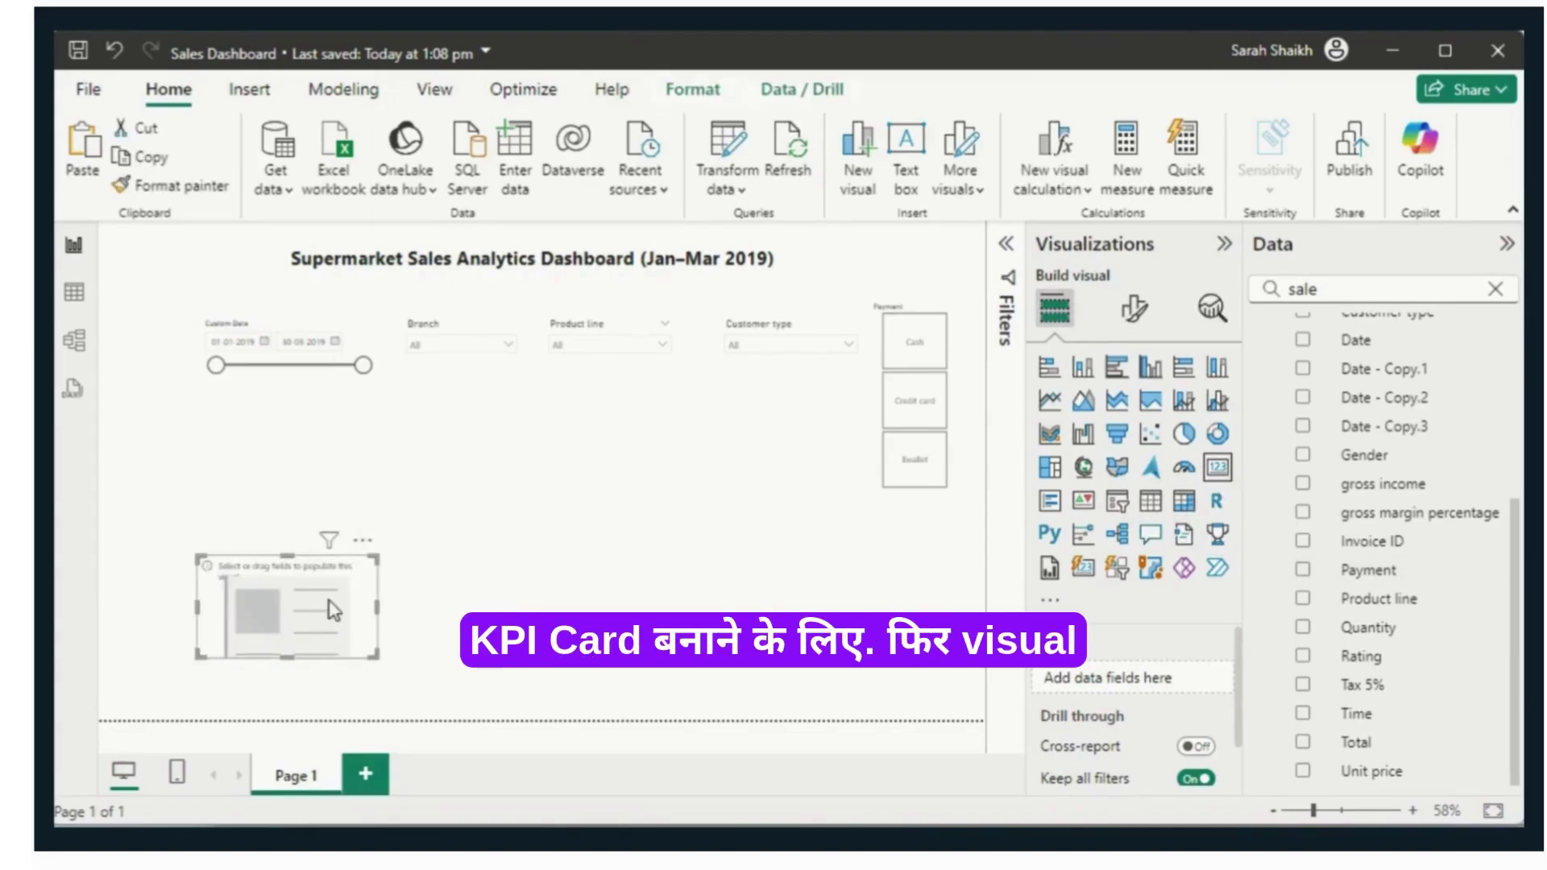
pyautogui.moveTo(328, 611); pyautogui.dragTo(328, 448)
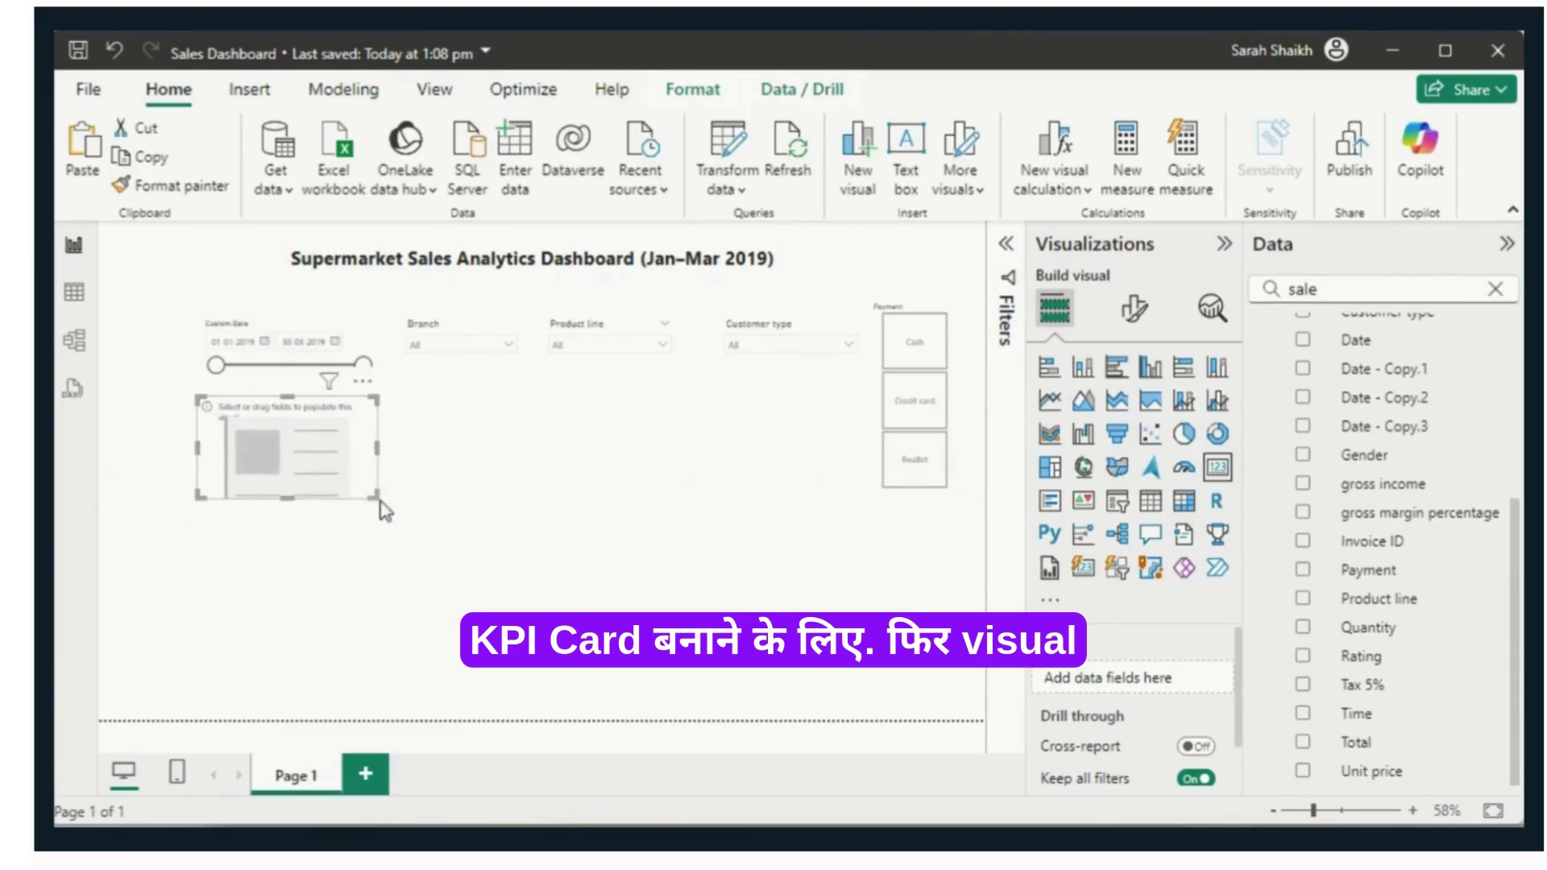
pyautogui.moveTo(380, 498)
pyautogui.mouseDown()
pyautogui.moveTo(355, 494)
pyautogui.moveTo(352, 472)
pyautogui.moveTo(331, 491)
pyautogui.moveTo(370, 496)
pyautogui.moveTo(352, 493)
pyautogui.mouseUp()
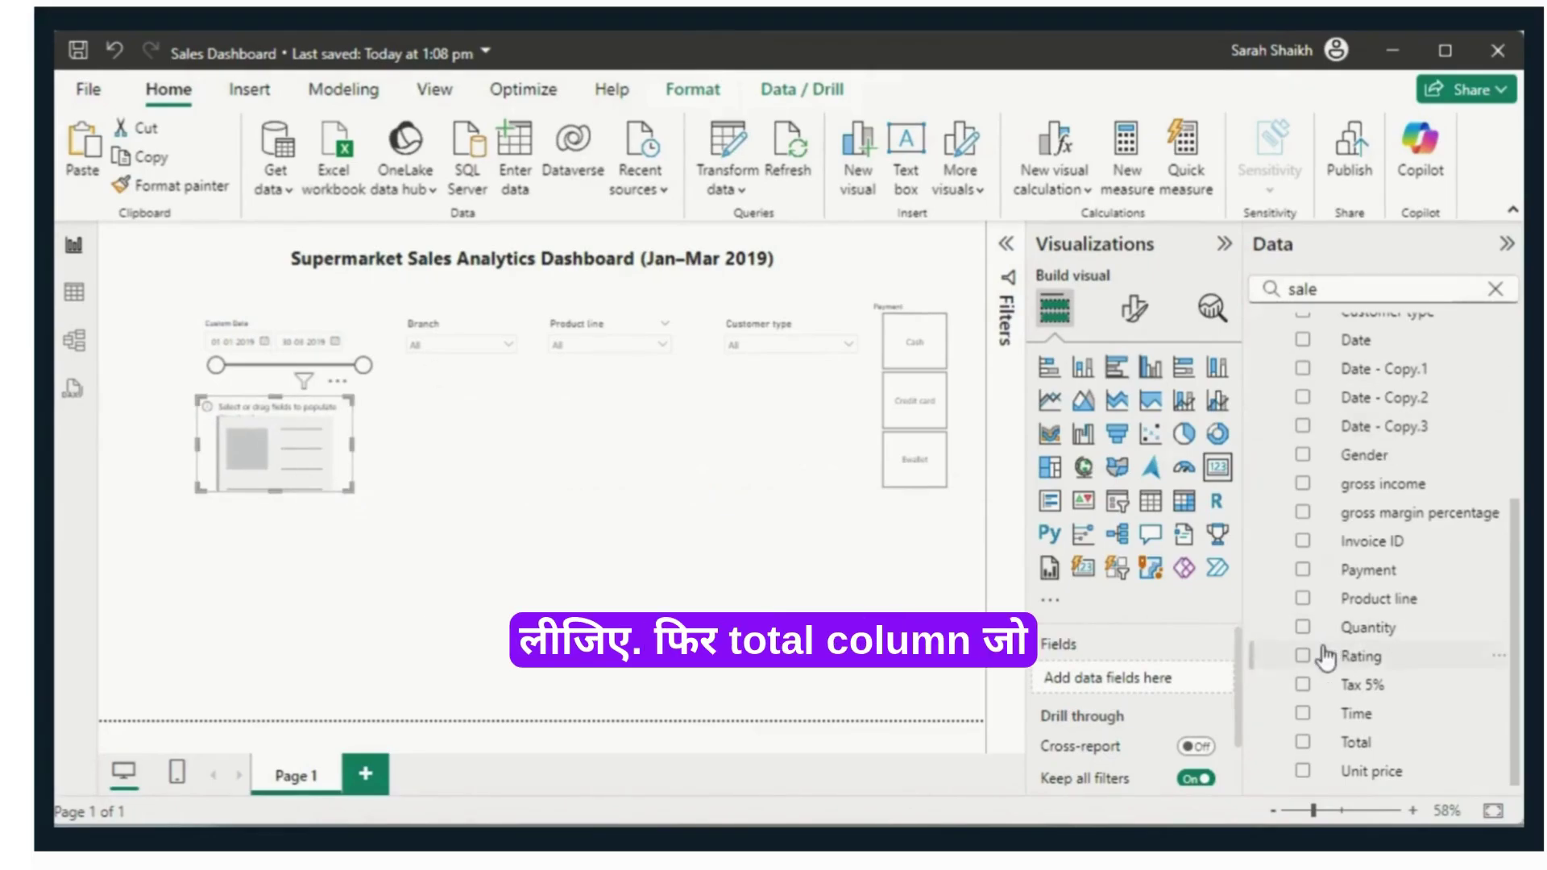
pyautogui.click(1303, 743)
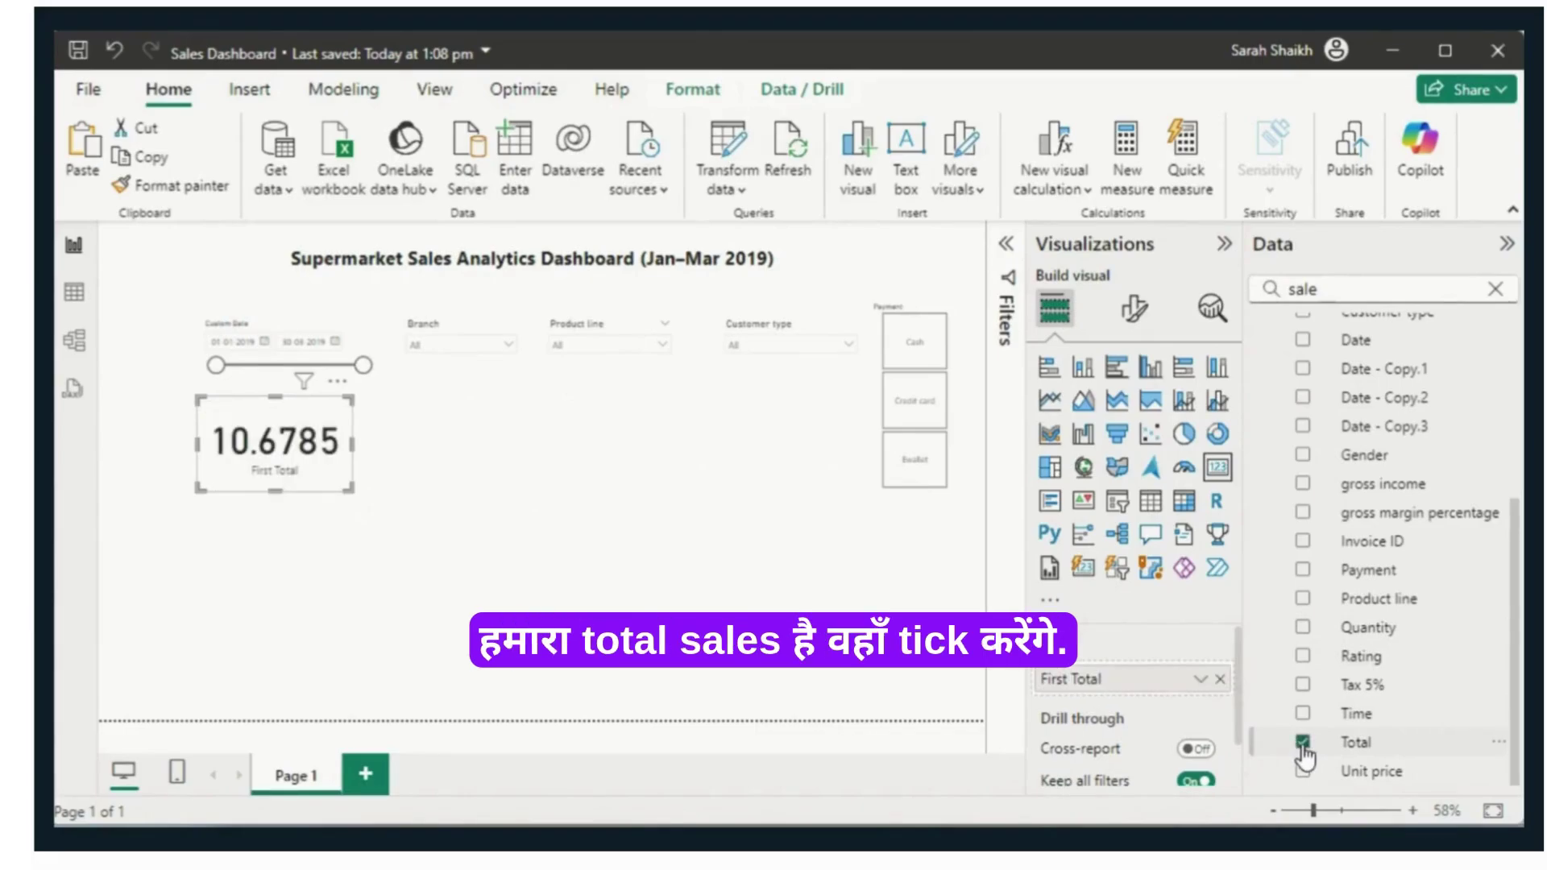
# Step: Examine the format options of the Total column in the table view
pyautogui.click(73, 292)
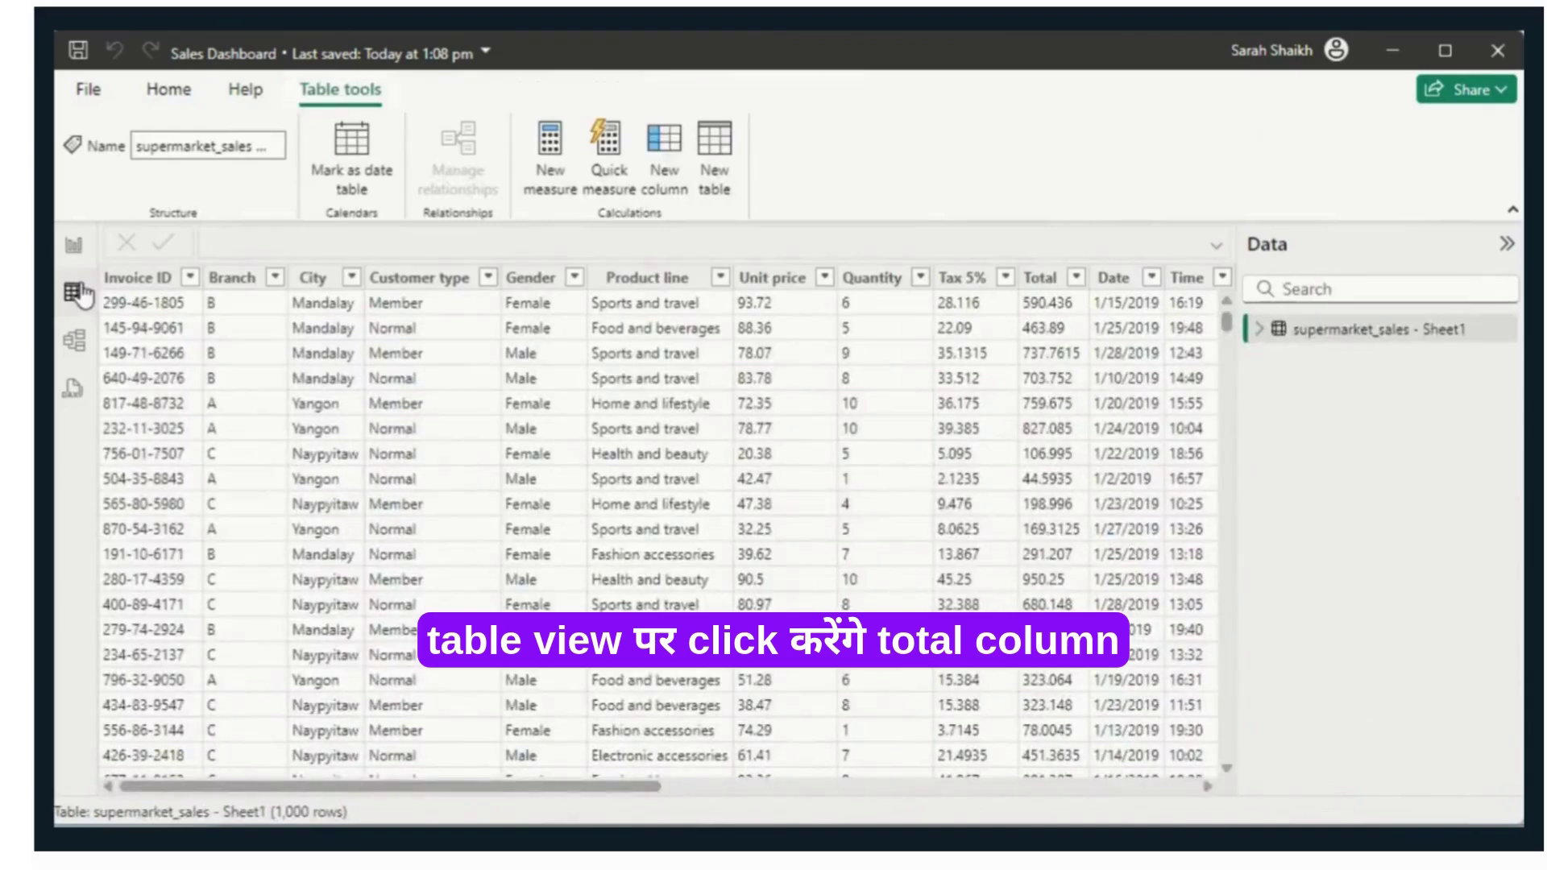
pyautogui.click(1049, 290)
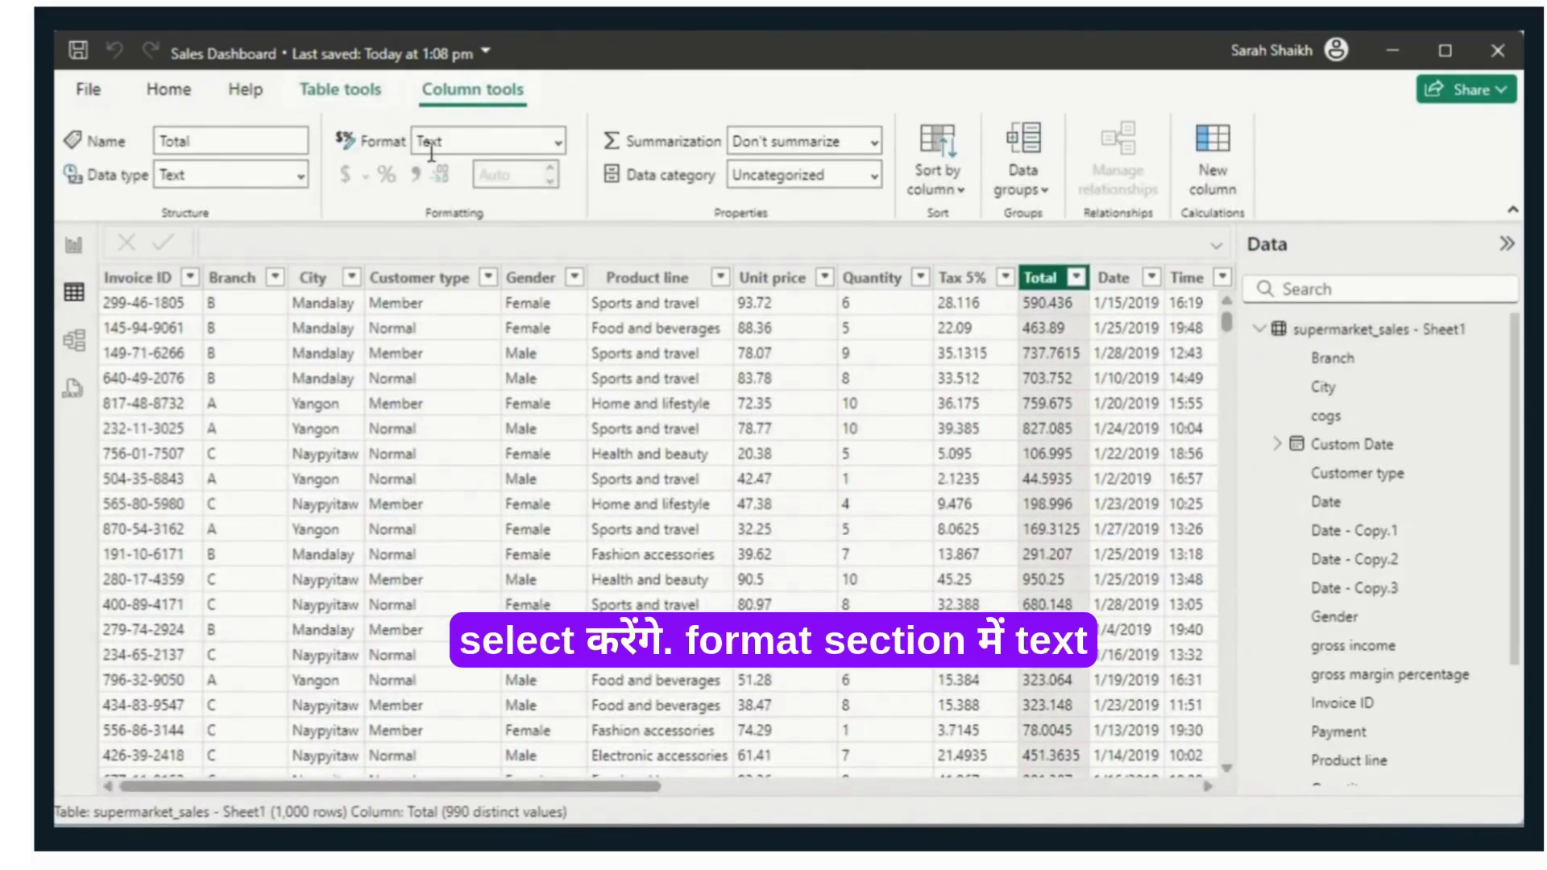
pyautogui.click(556, 144)
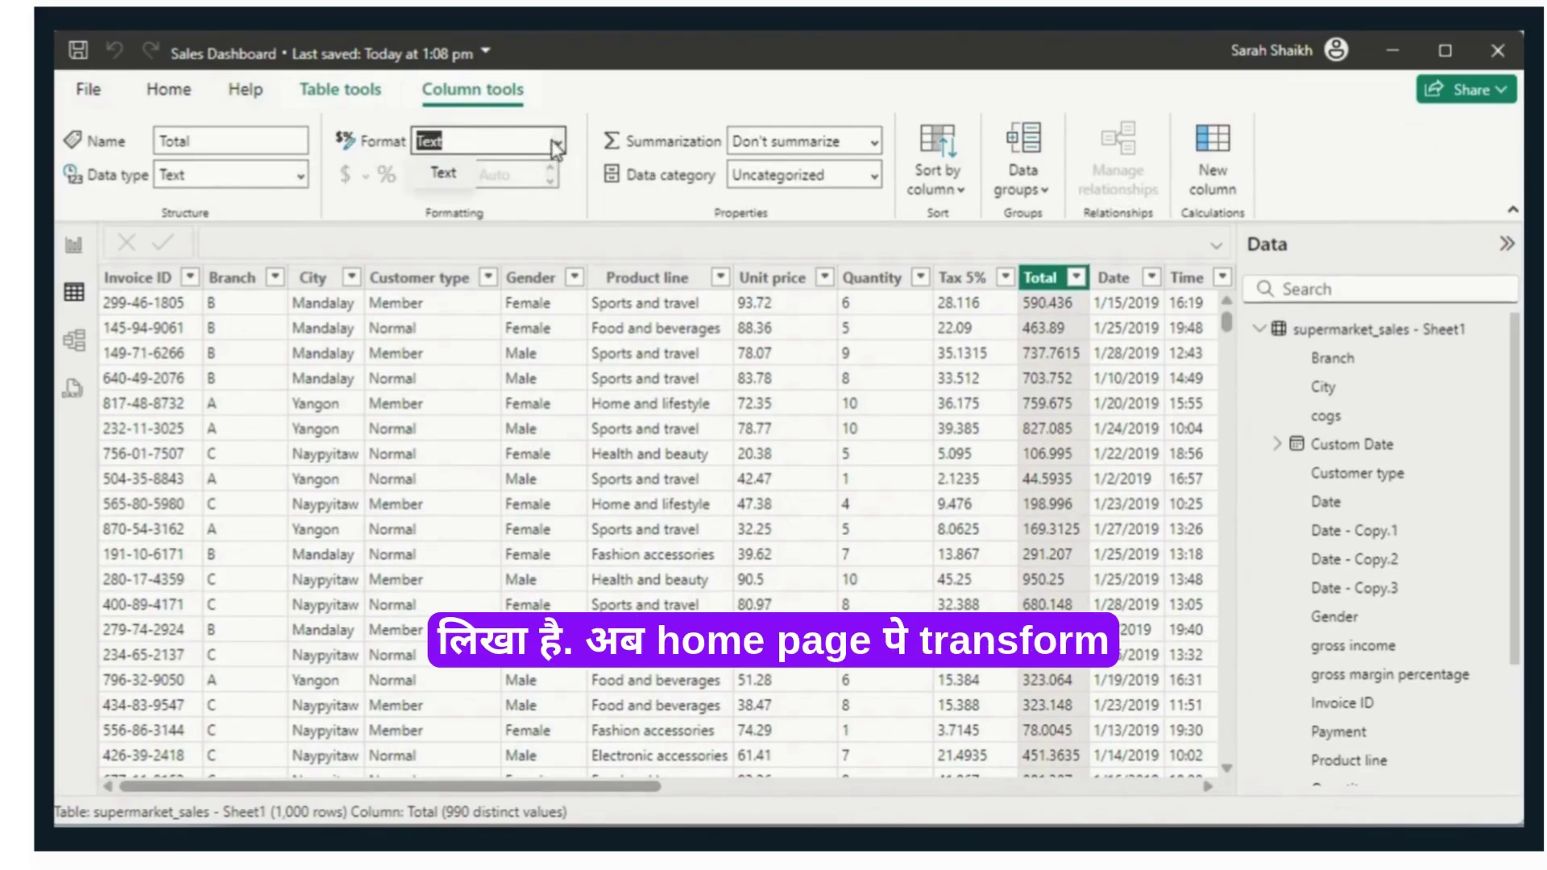
pyautogui.click(556, 147)
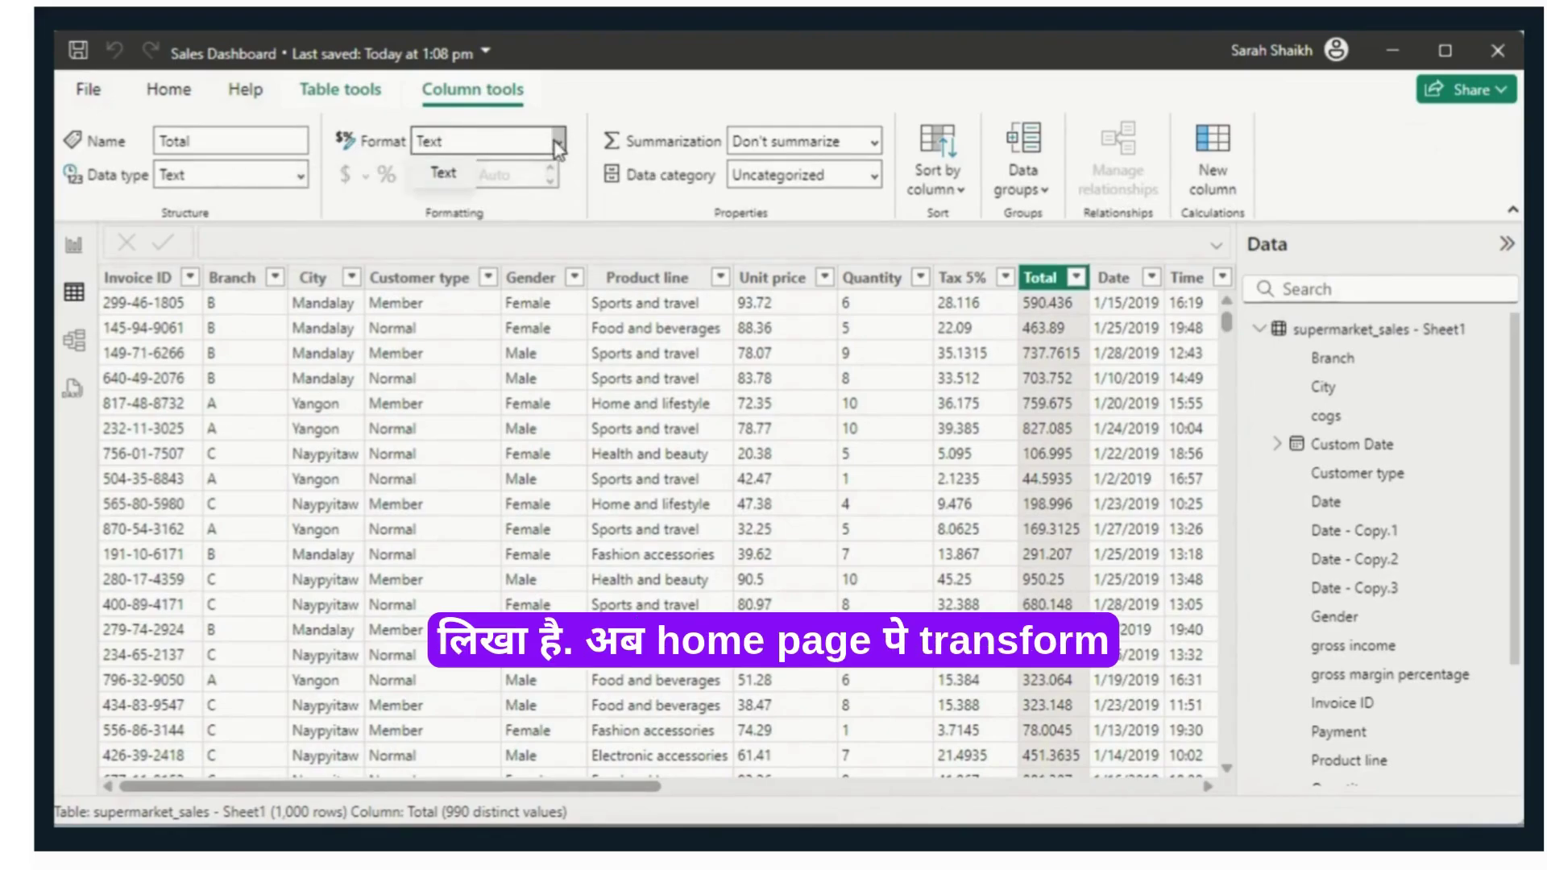
# Step: Open the supermarket_sales data in the Power Query Editor
pyautogui.click(167, 92)
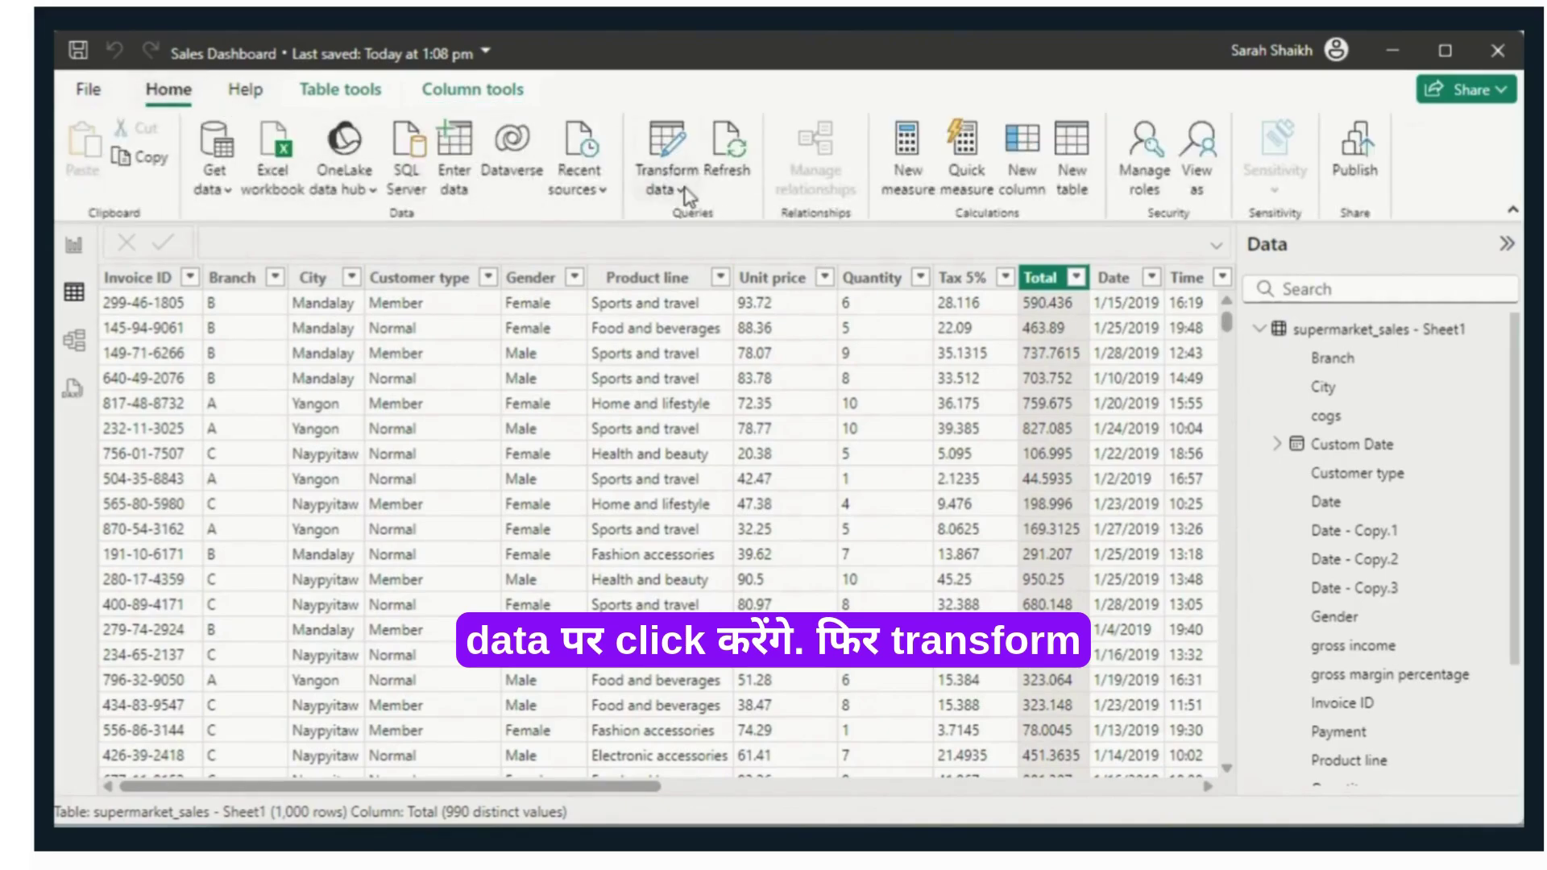
pyautogui.click(687, 193)
pyautogui.click(723, 321)
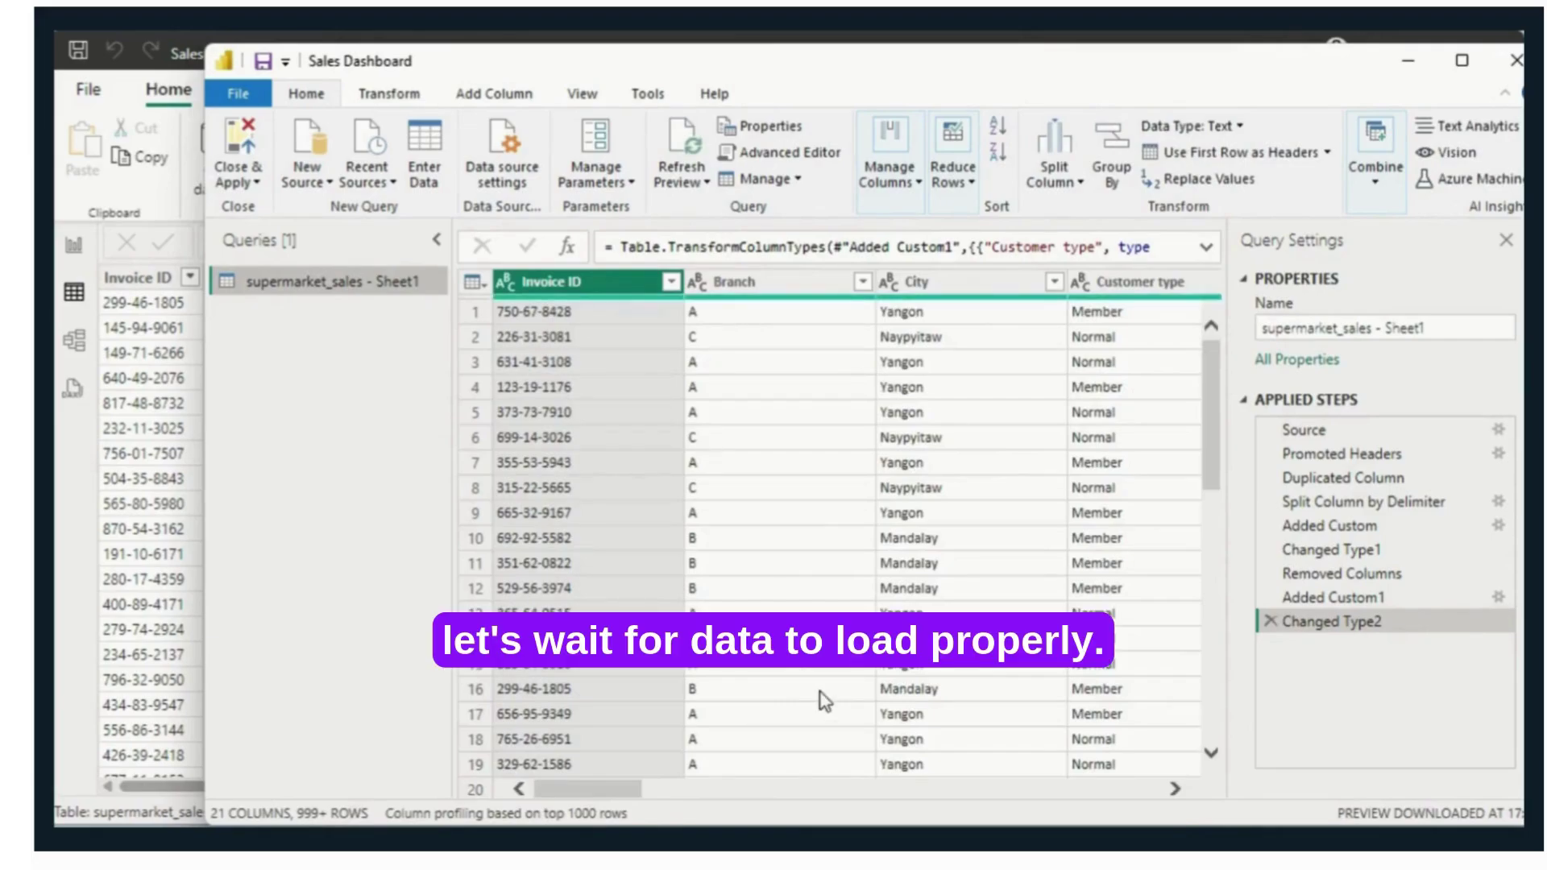
# Step: Change the Total column's data type to Decimal Number
pyautogui.moveTo(637, 789); pyautogui.dragTo(808, 789)
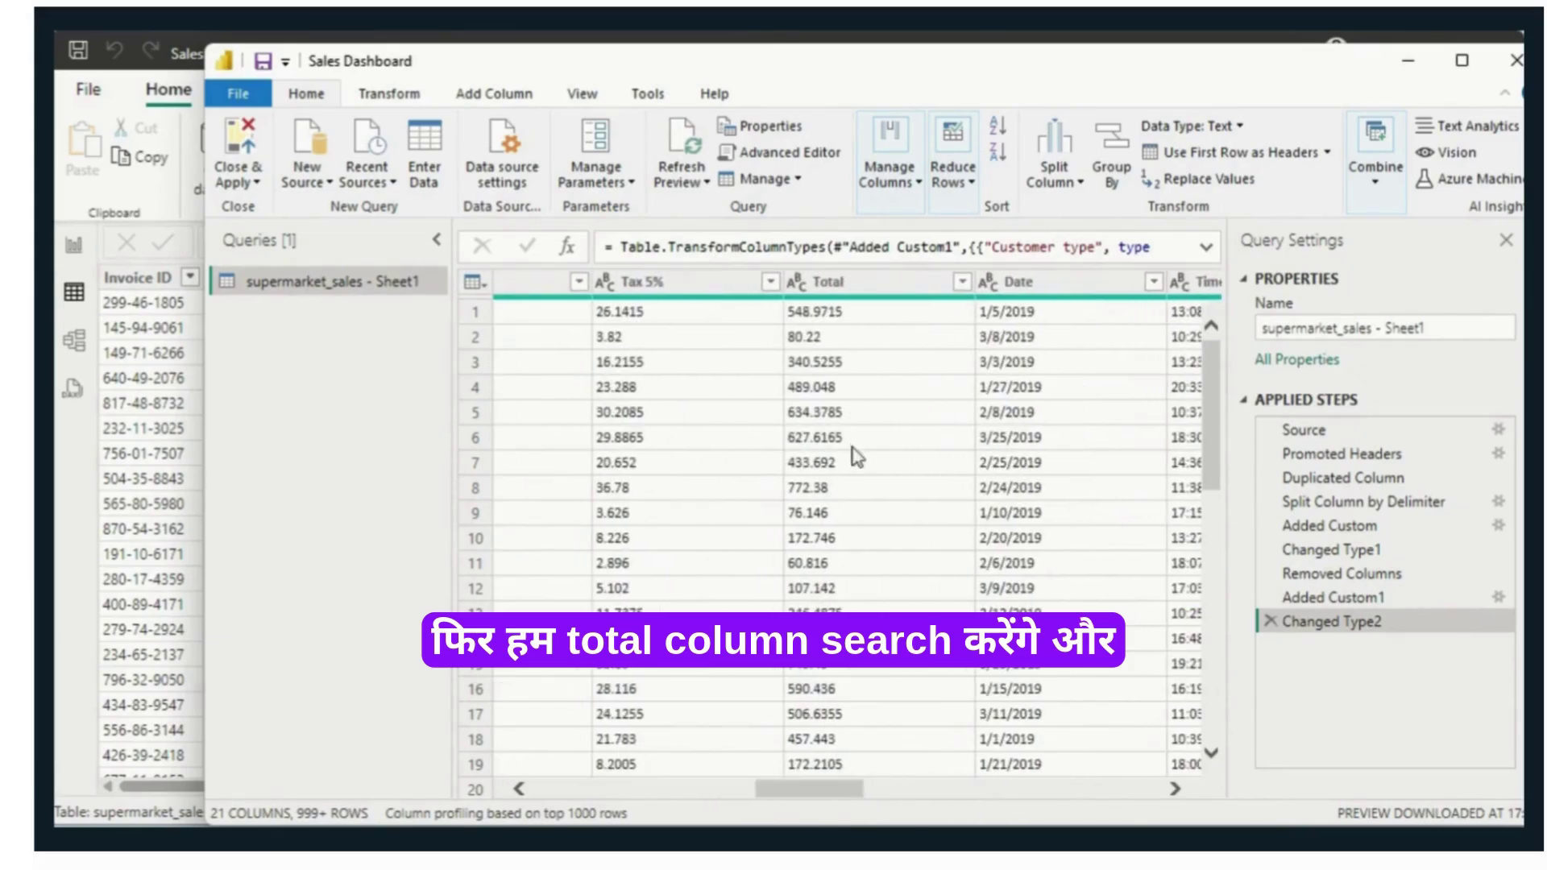
pyautogui.click(838, 288)
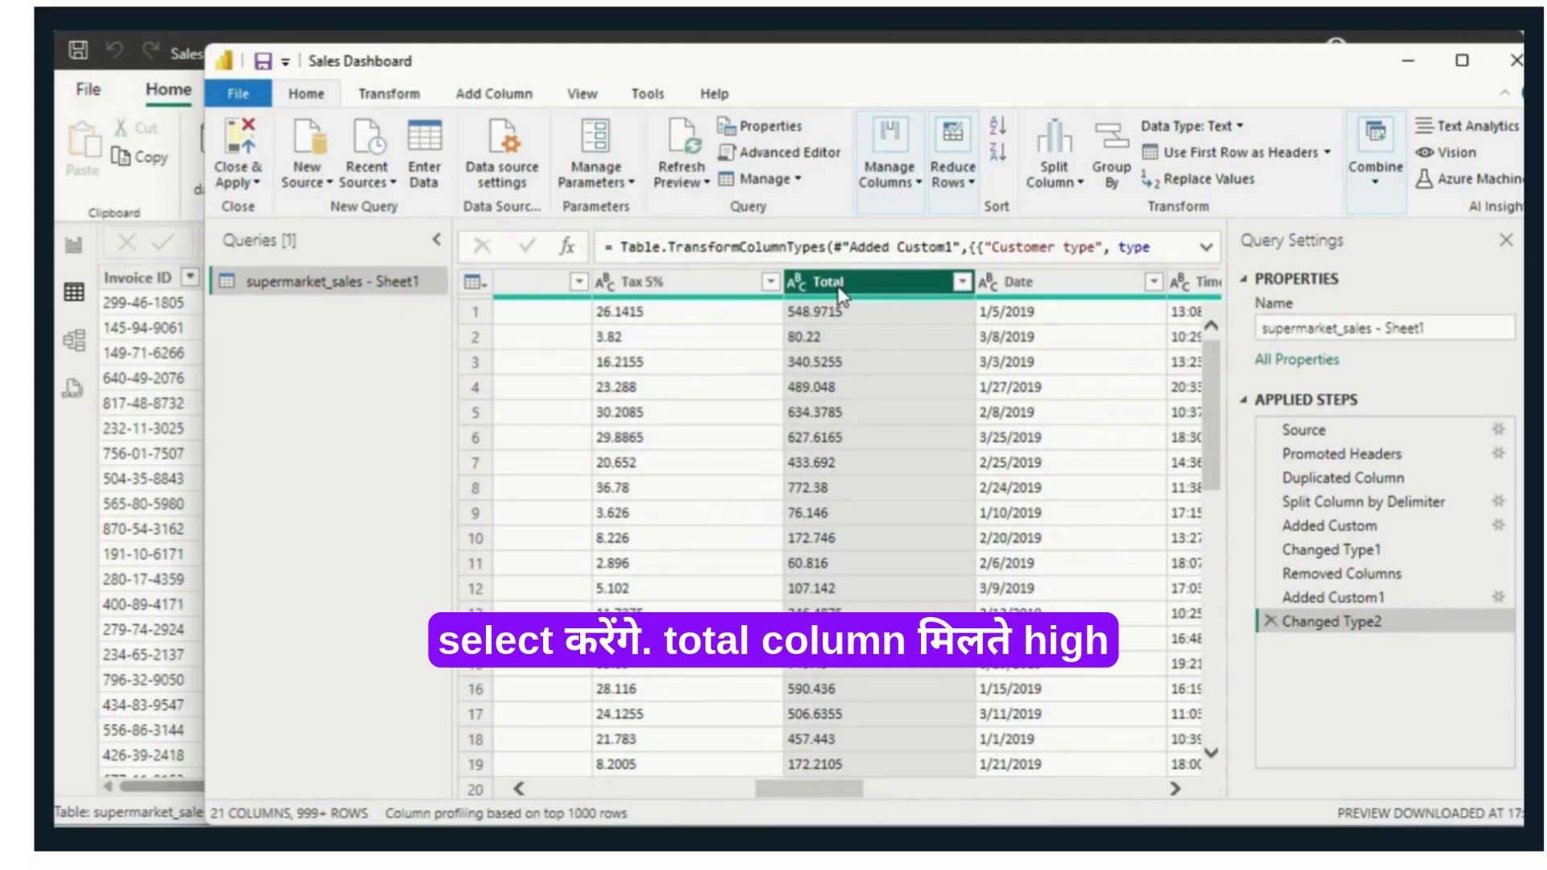
pyautogui.click(385, 94)
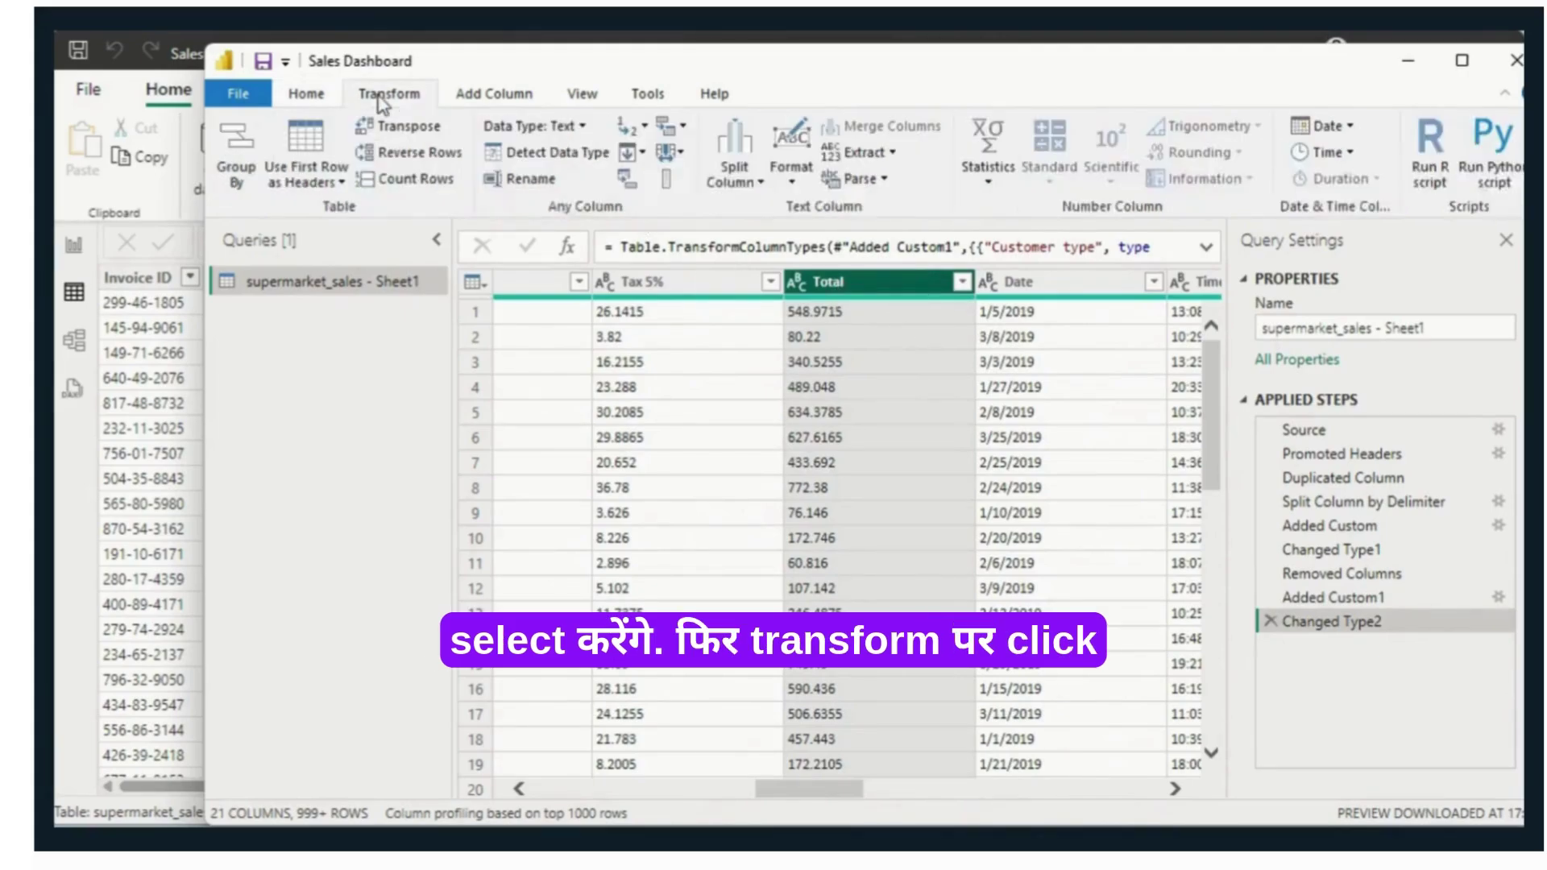
pyautogui.click(582, 126)
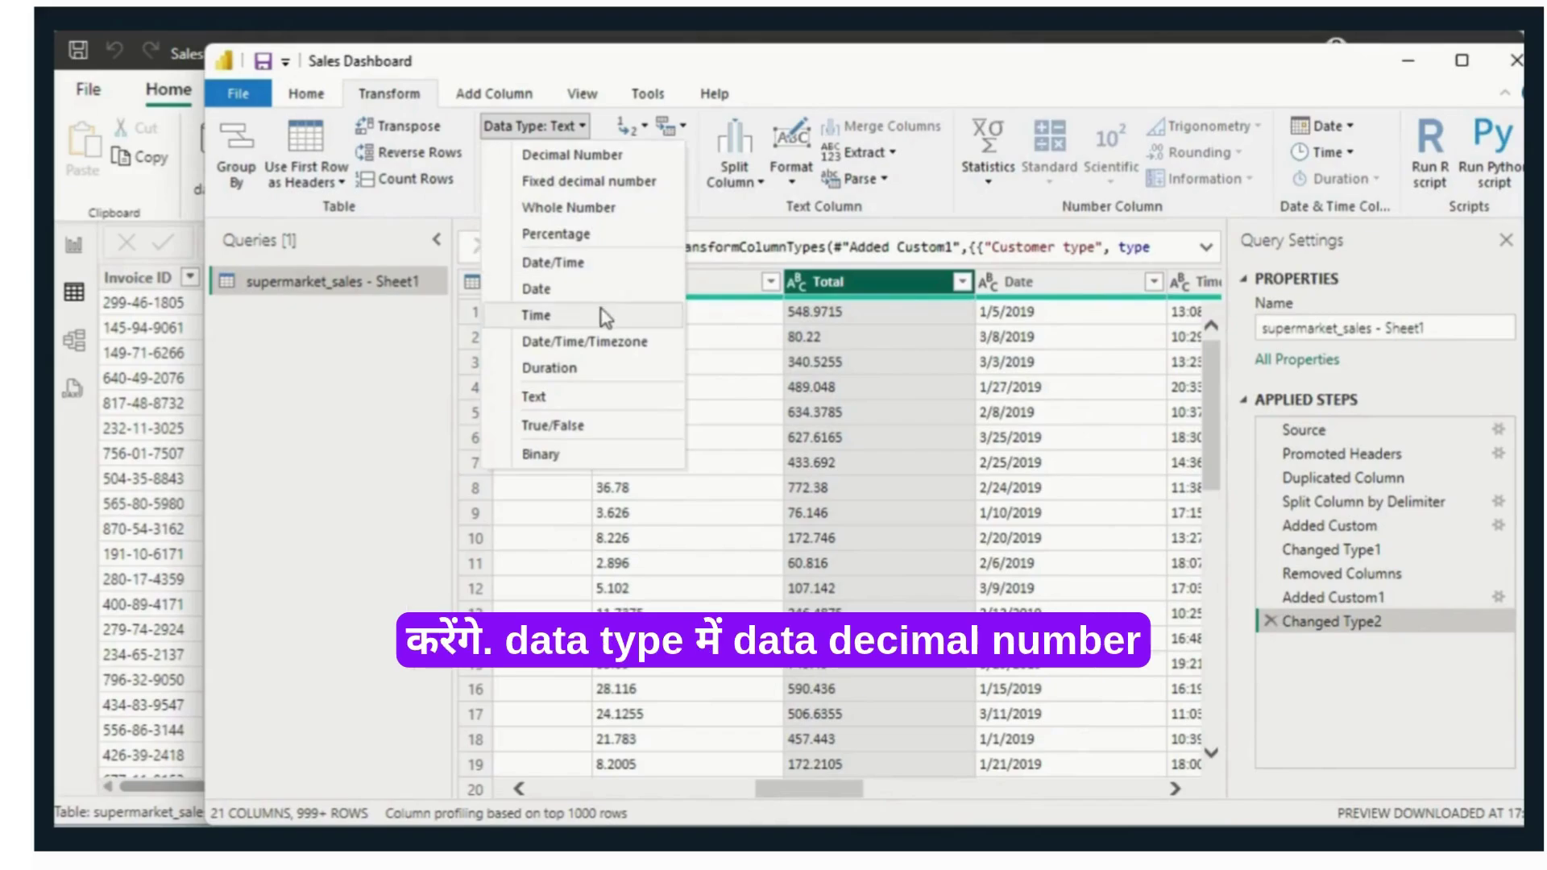
pyautogui.click(600, 161)
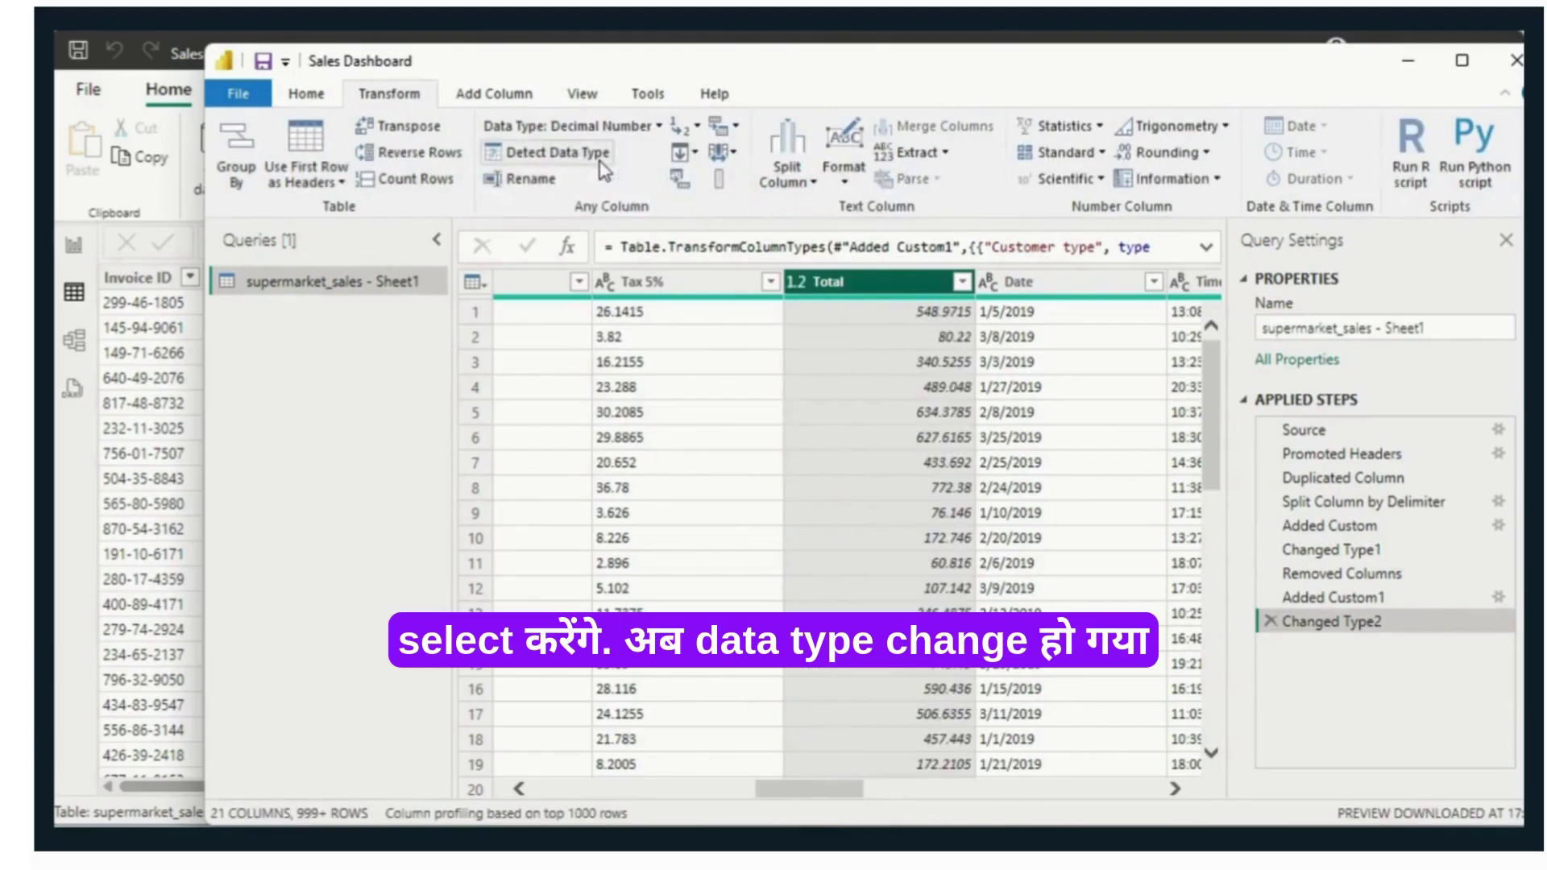
# Step: Change the Tax 5% column's data type to Decimal Number
pyautogui.click(756, 283)
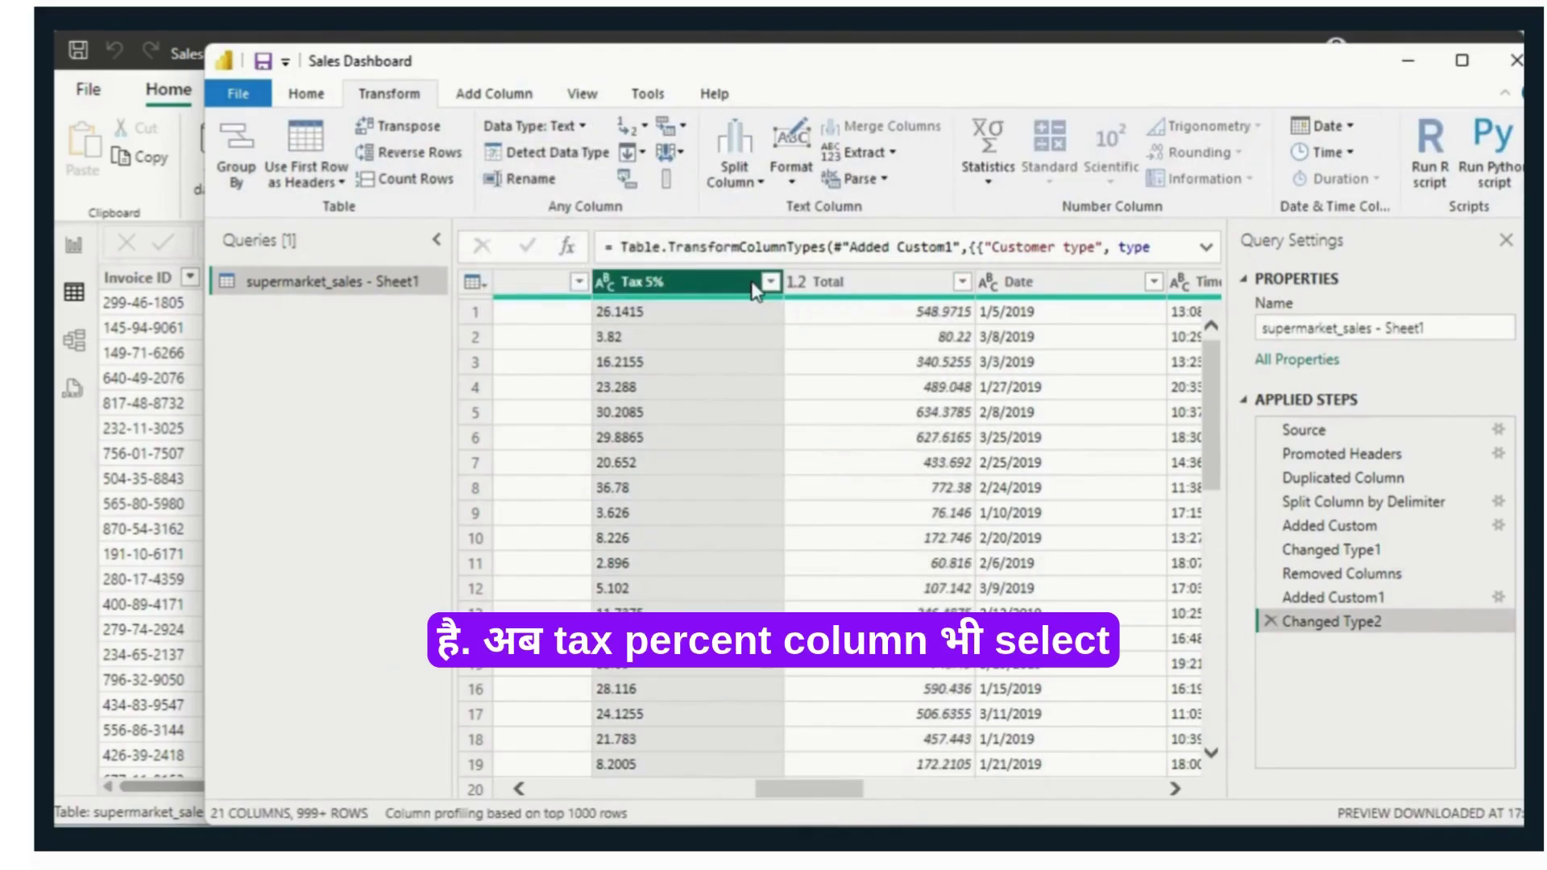
pyautogui.click(574, 127)
pyautogui.click(593, 161)
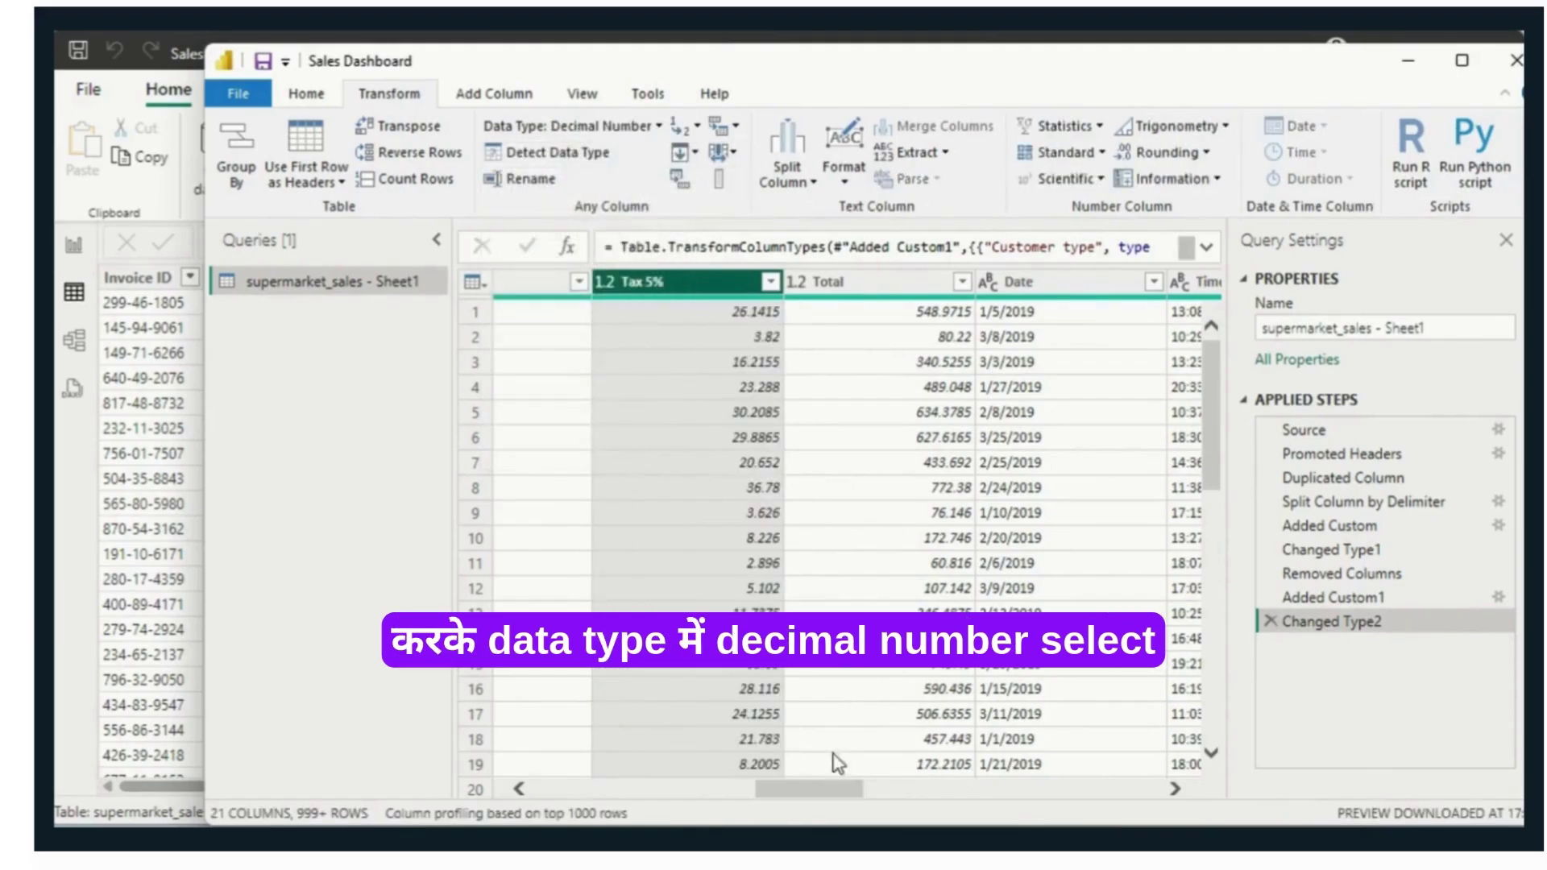
# Step: Change the Quantity column's data type to Whole Number
pyautogui.moveTo(832, 791); pyautogui.dragTo(778, 804)
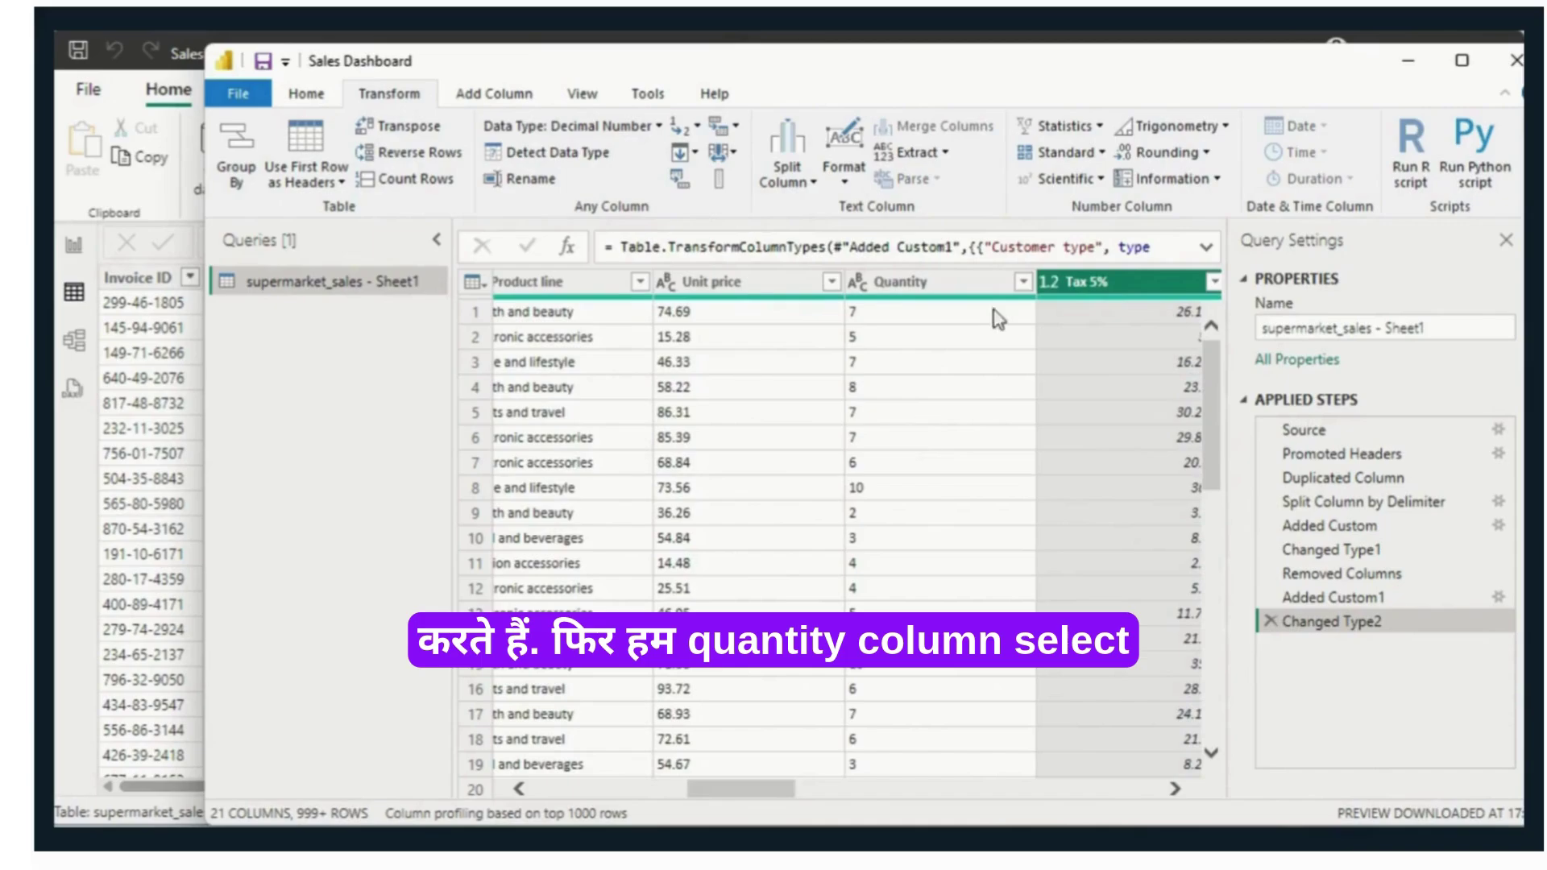
pyautogui.click(1018, 291)
pyautogui.click(1023, 282)
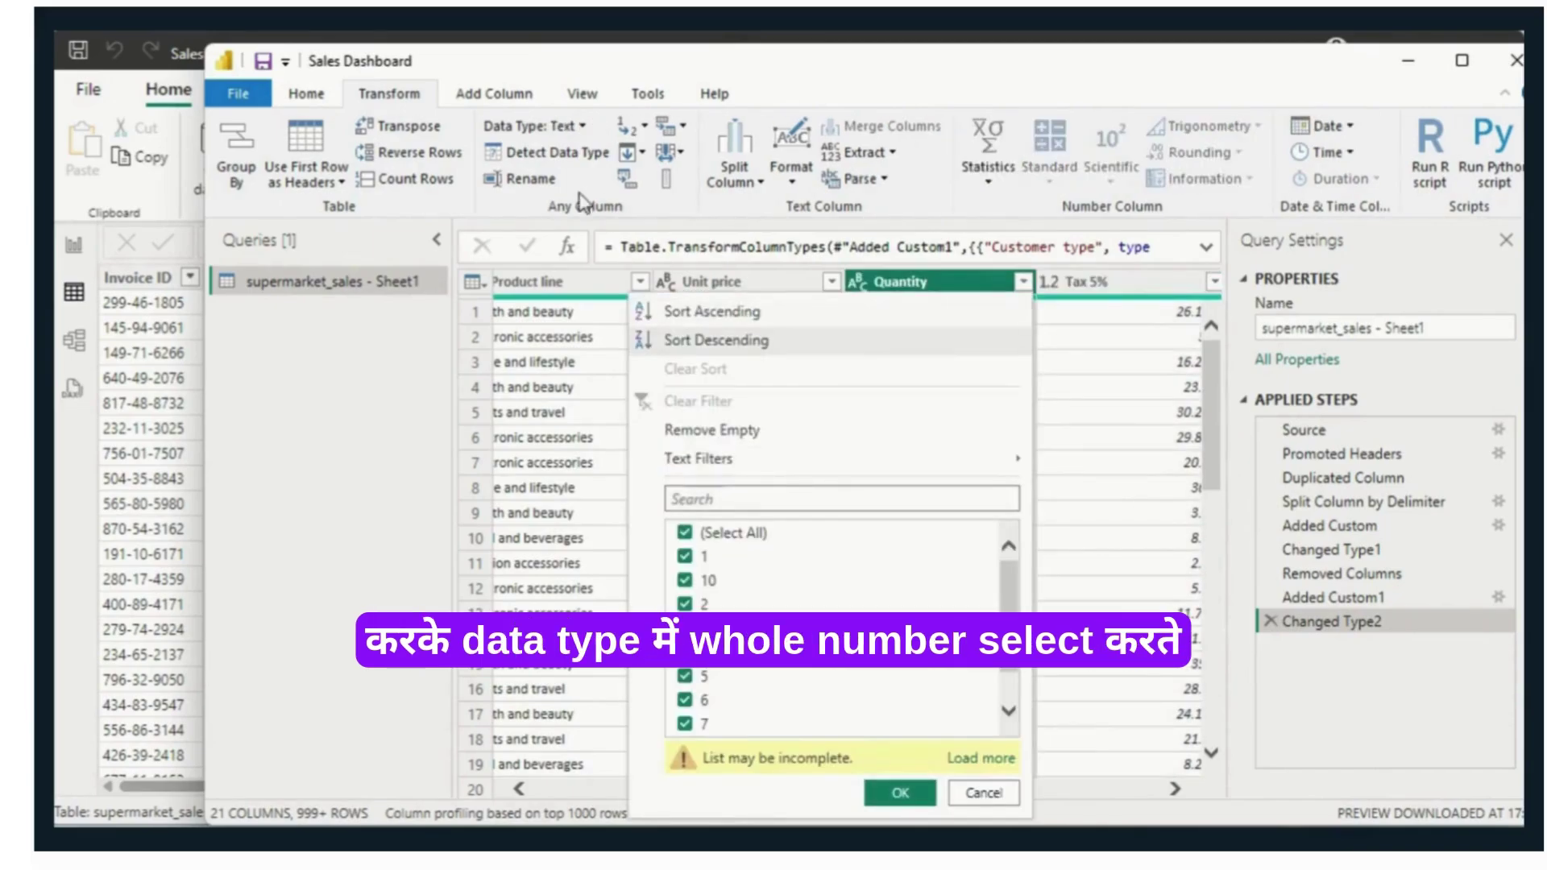
pyautogui.click(582, 129)
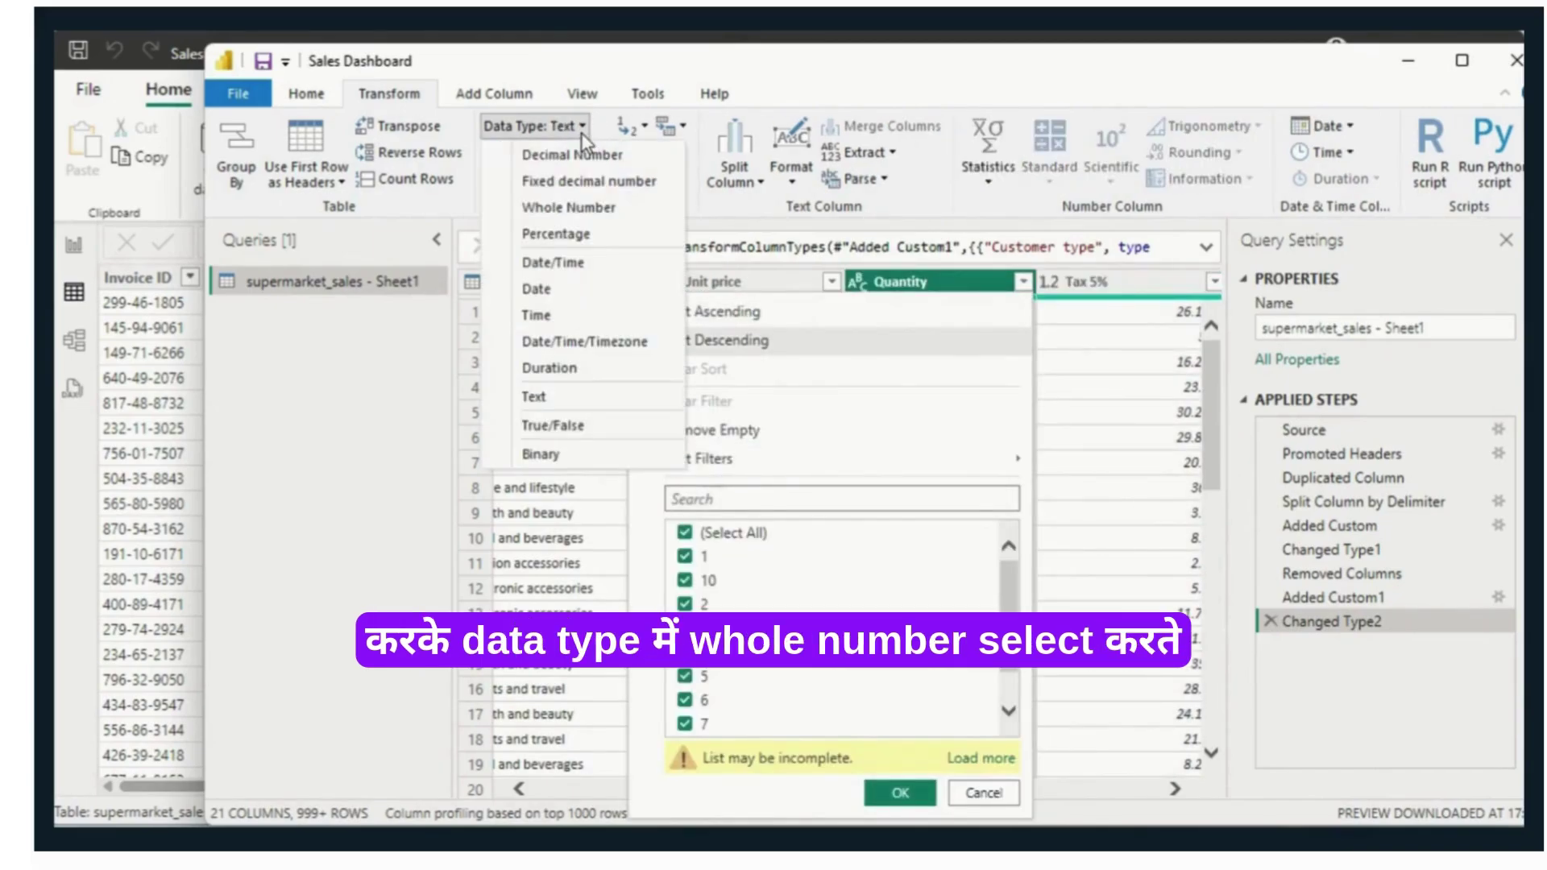
pyautogui.click(595, 210)
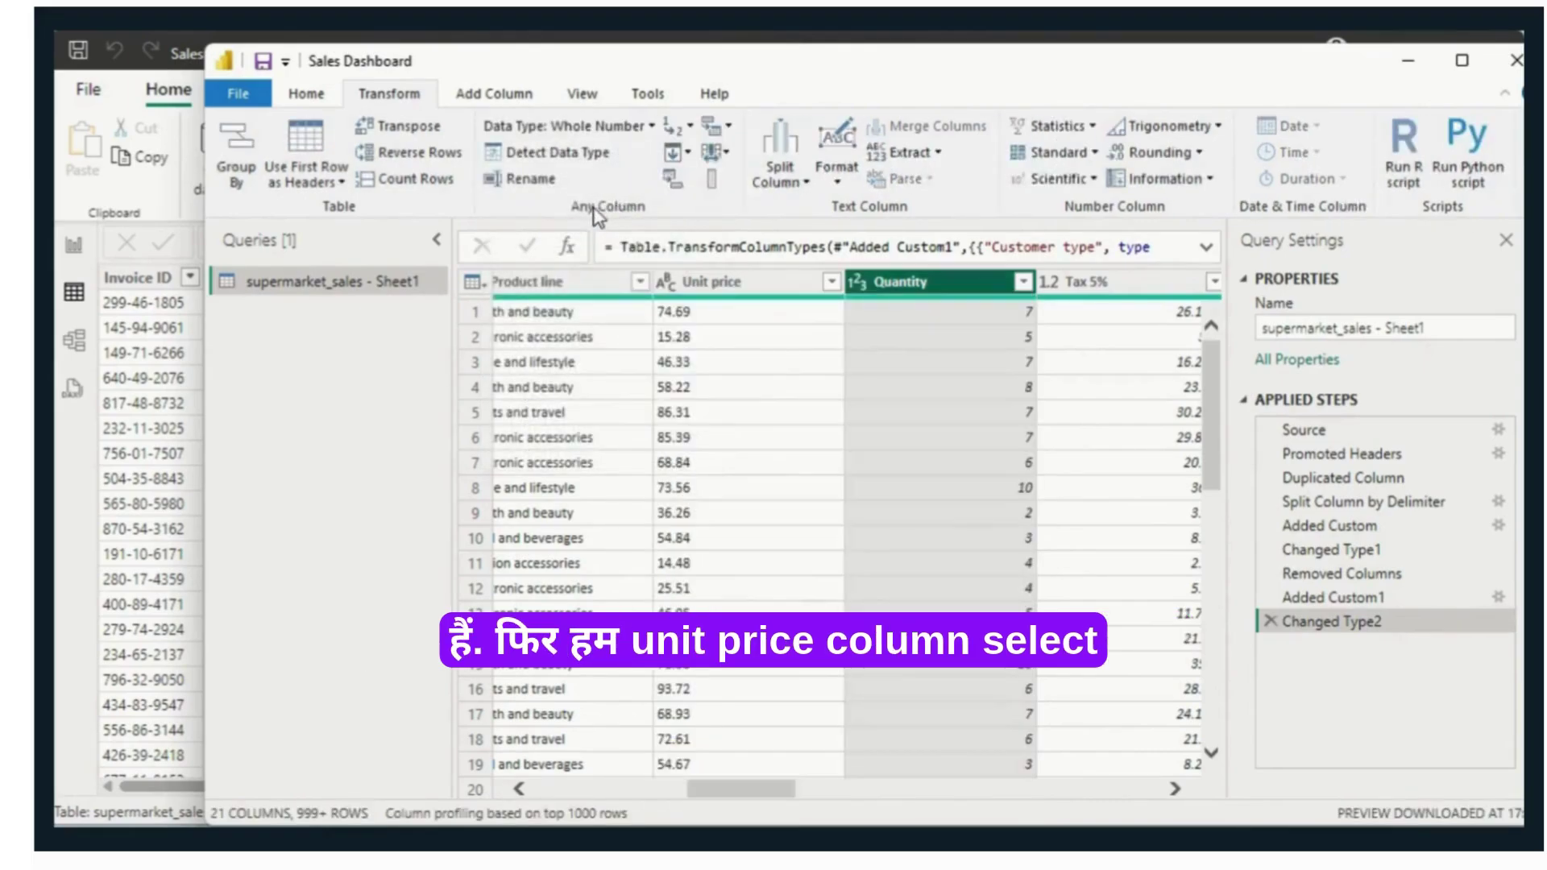
# Step: Change the Unit price column's data type to Decimal Number
pyautogui.click(831, 281)
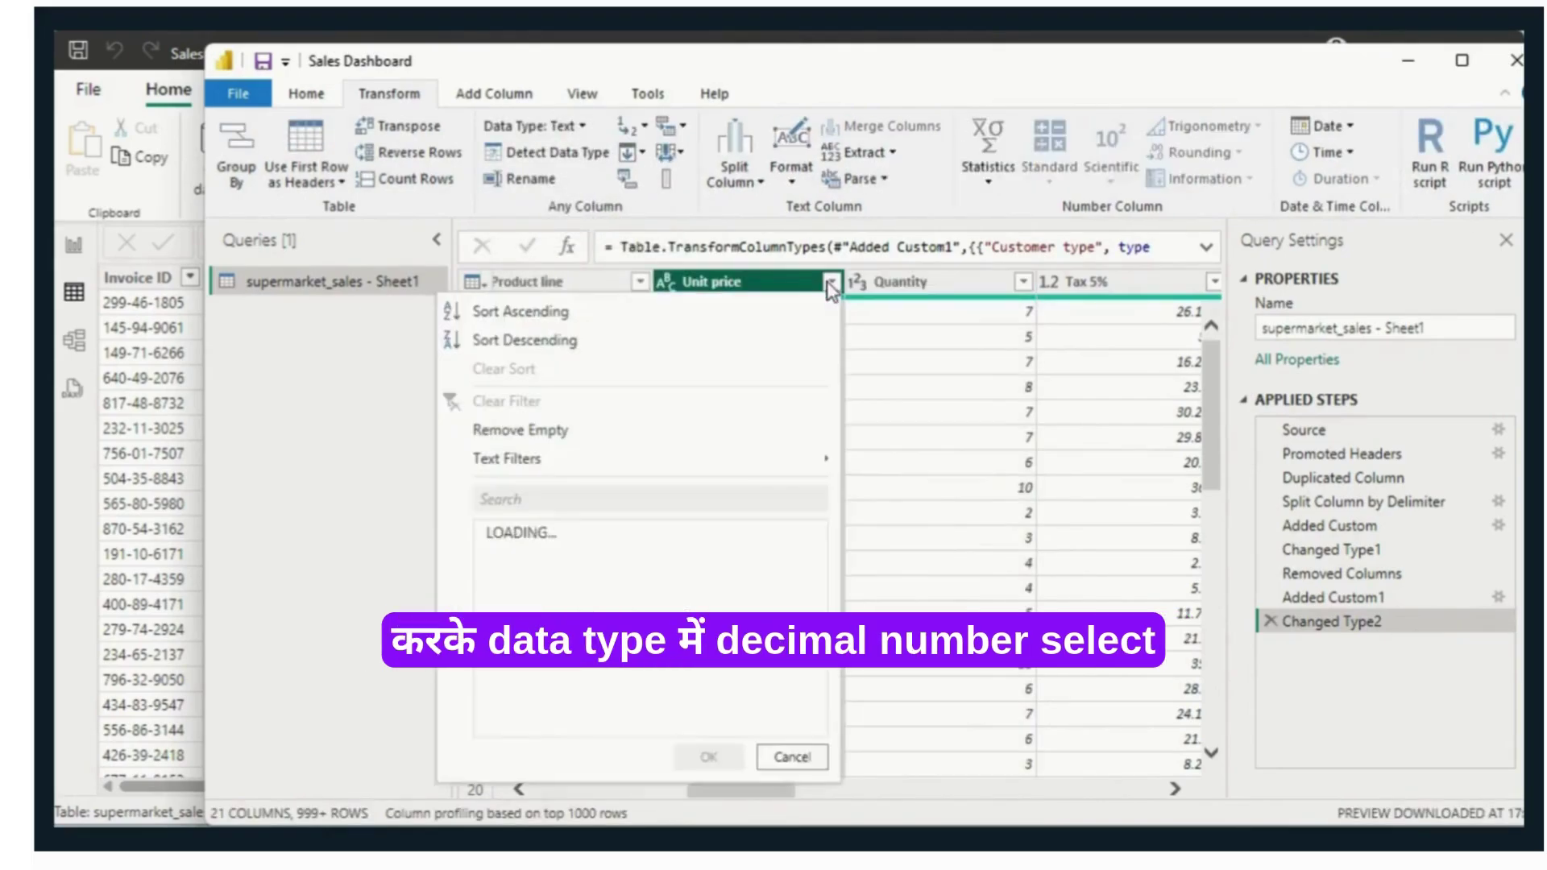
pyautogui.click(581, 129)
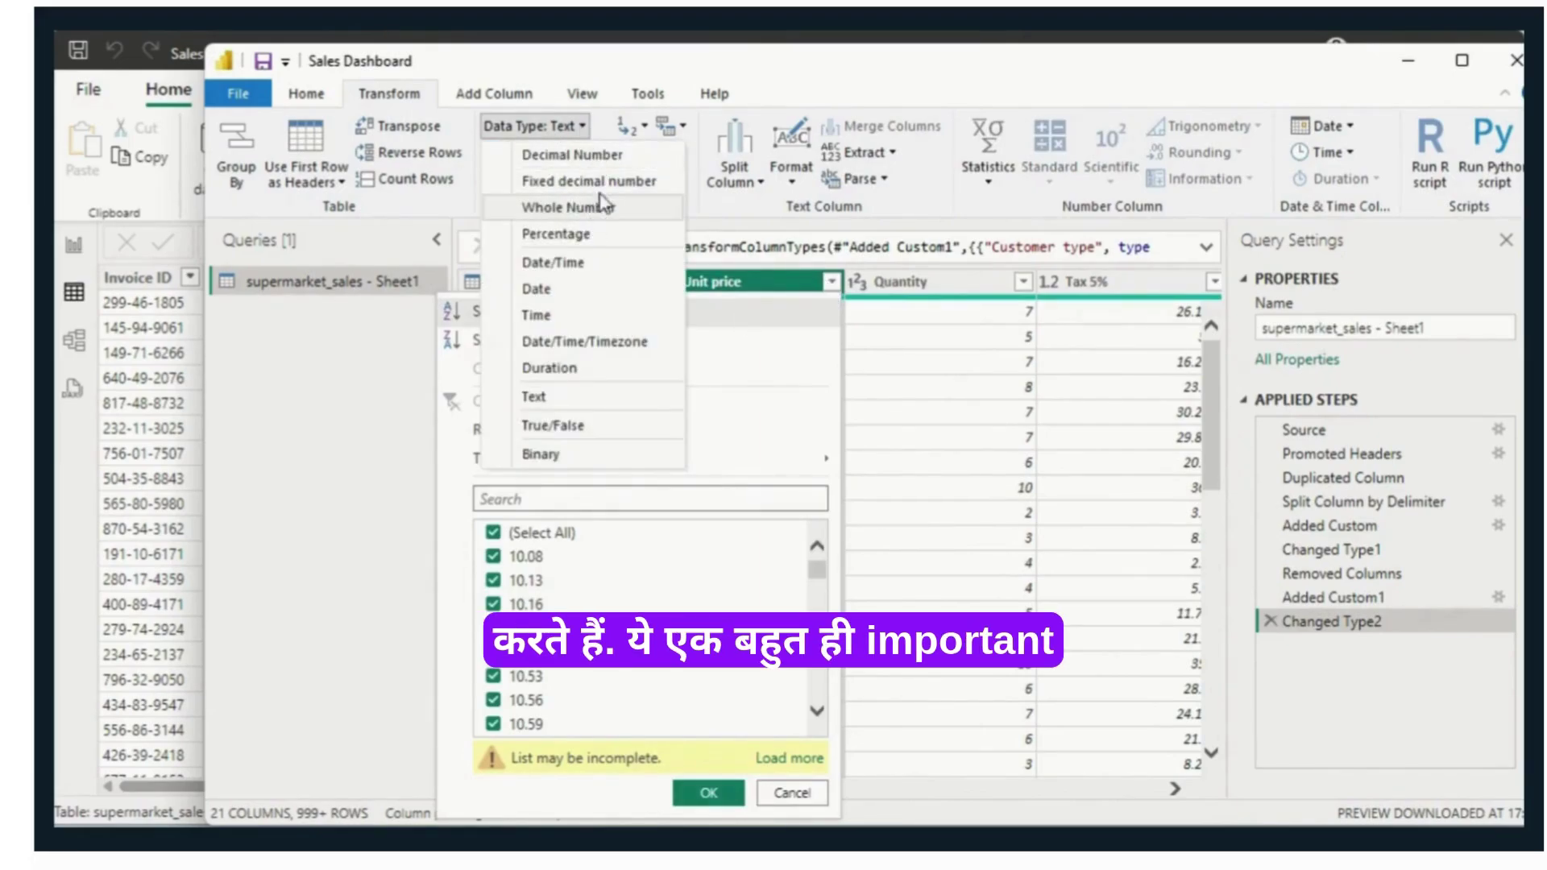
pyautogui.click(574, 155)
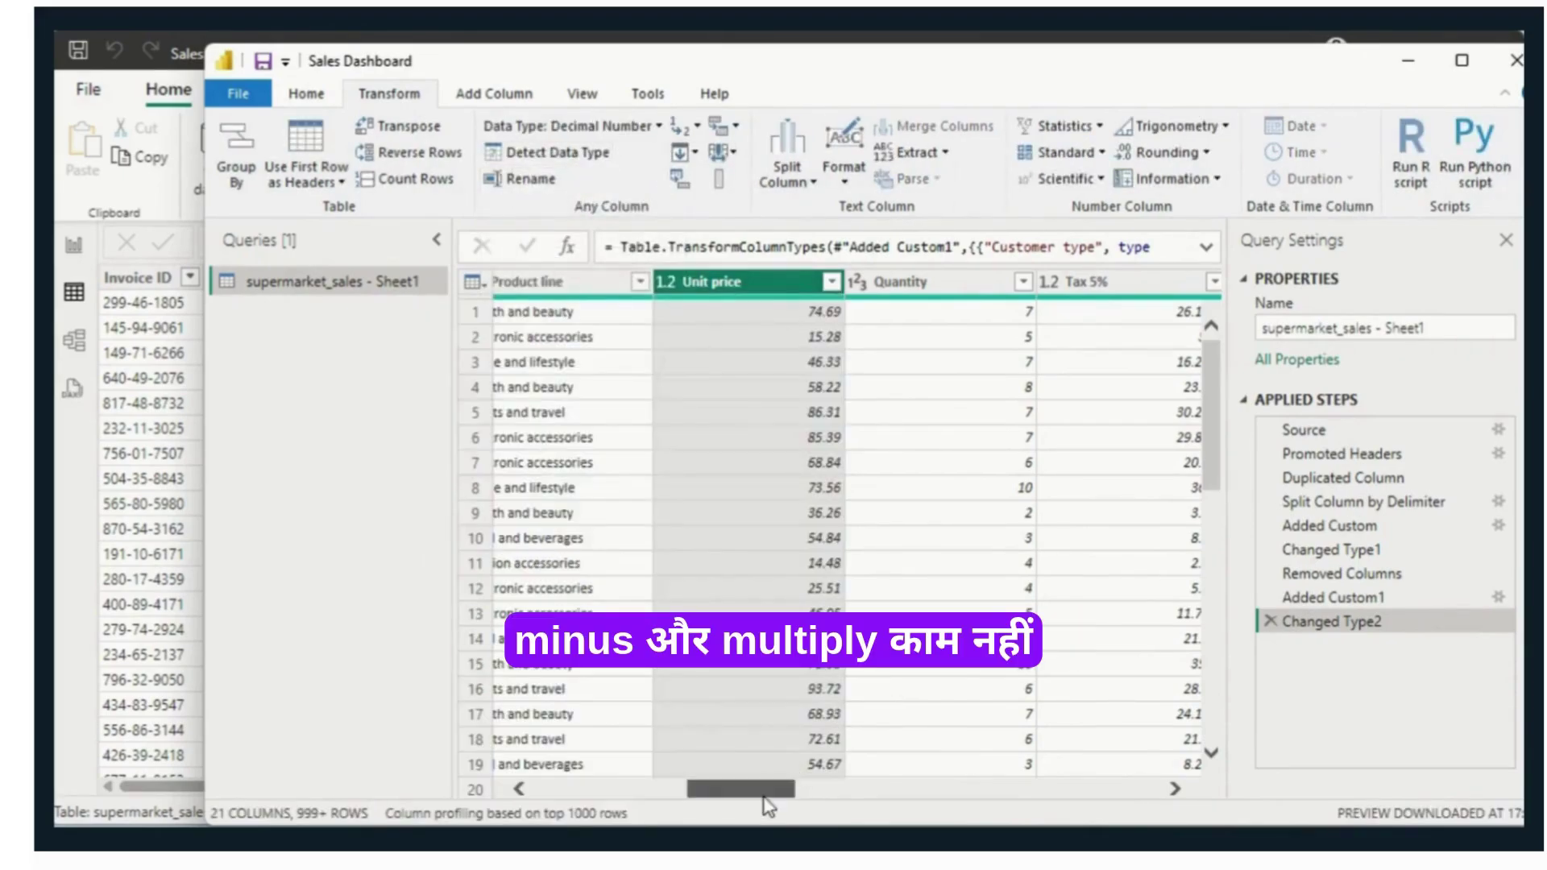
# Step: Change the gross income column's data type to Decimal Number
pyautogui.moveTo(764, 797); pyautogui.dragTo(1020, 788)
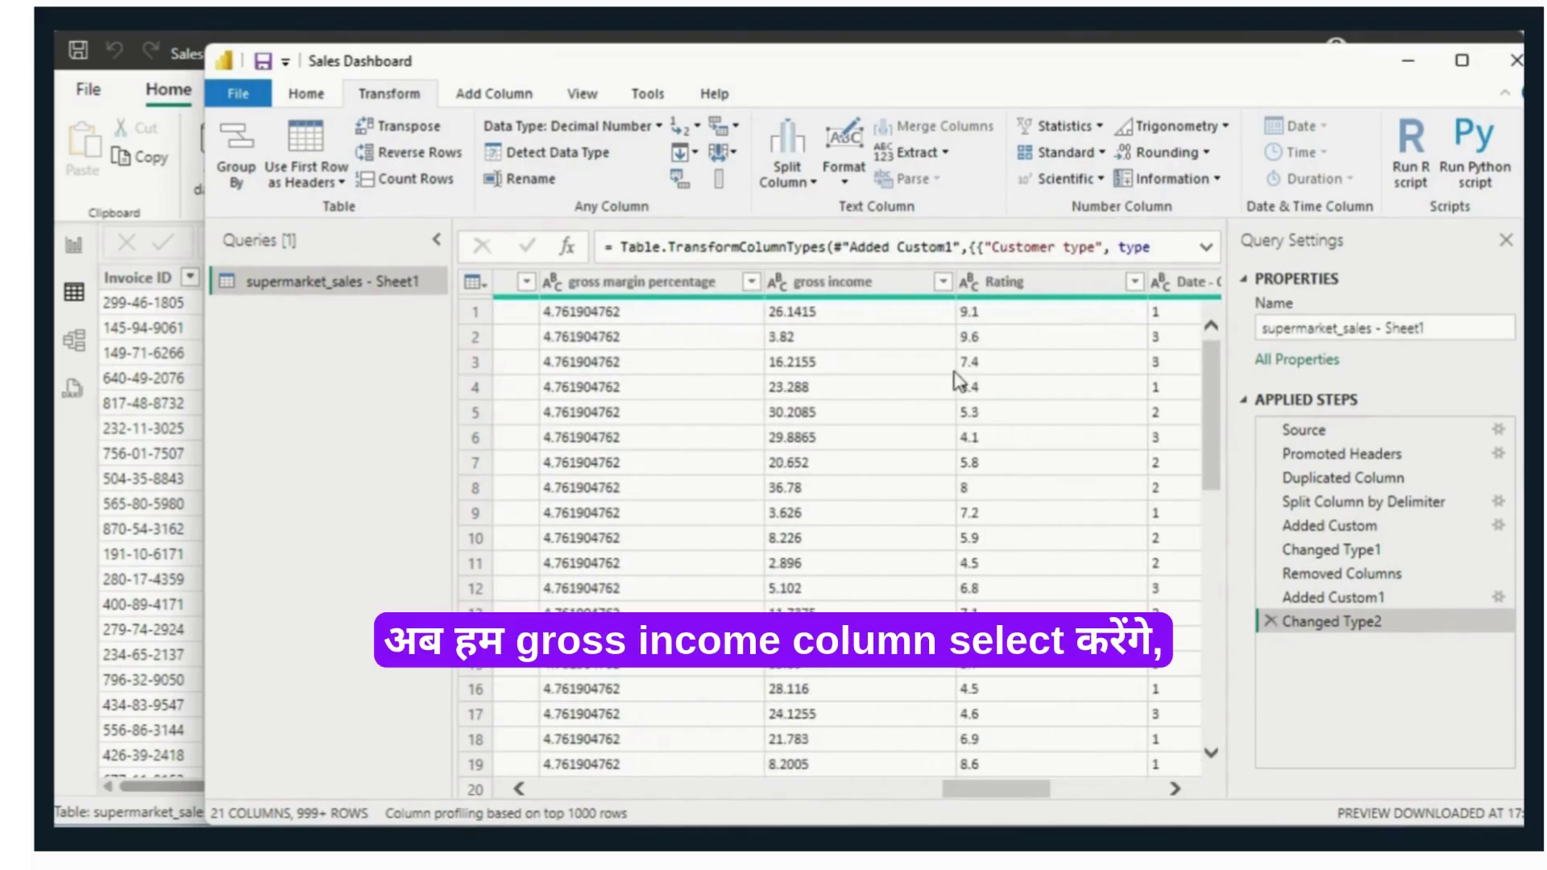
pyautogui.click(910, 282)
pyautogui.click(941, 282)
pyautogui.click(941, 283)
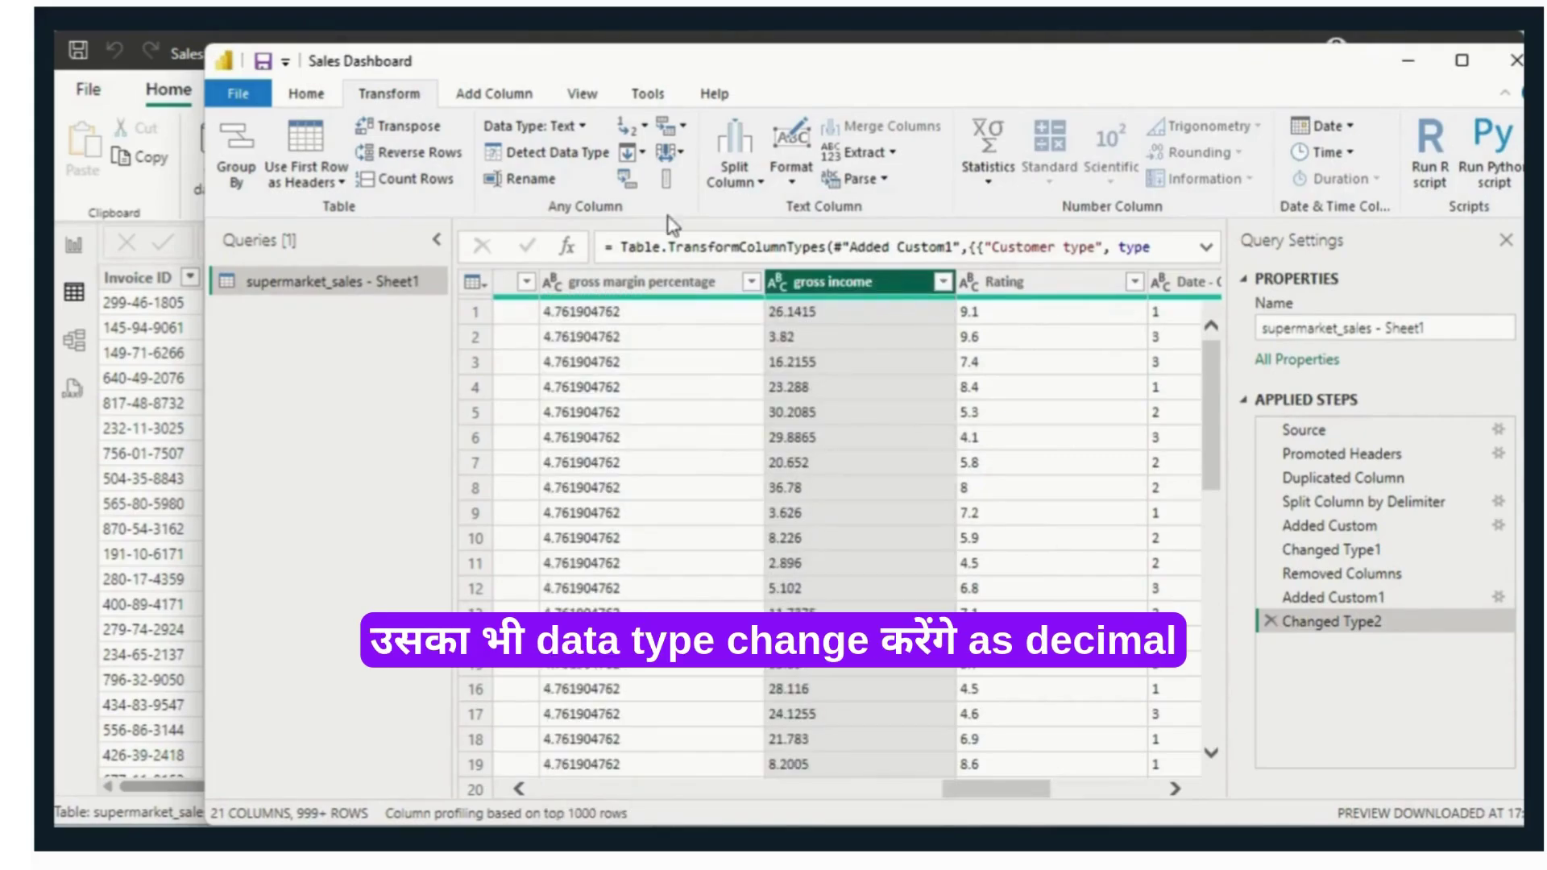
pyautogui.click(581, 127)
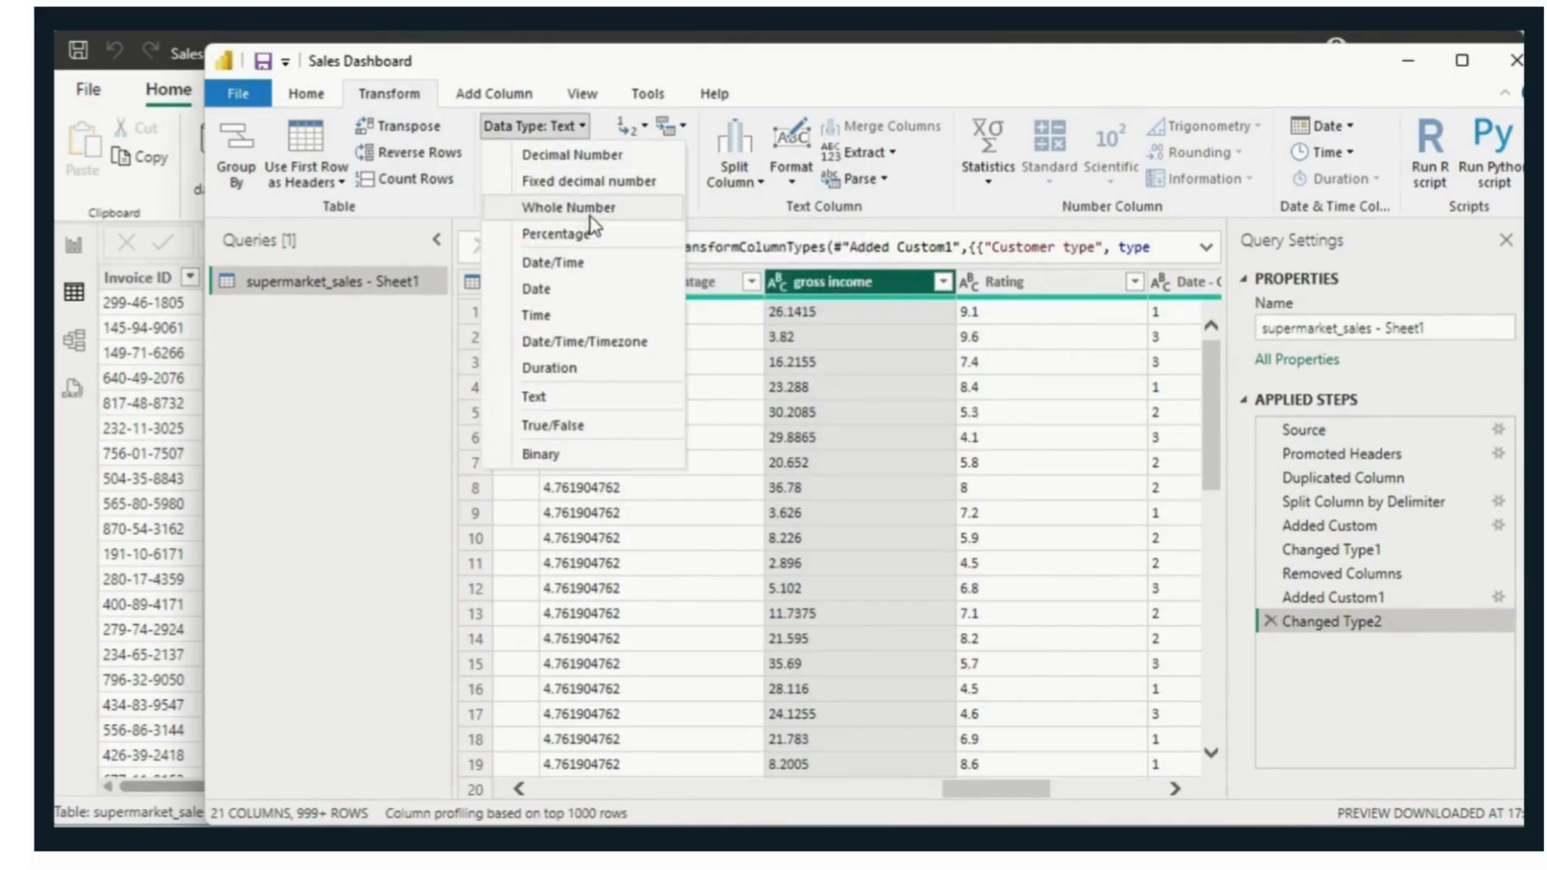
pyautogui.click(594, 154)
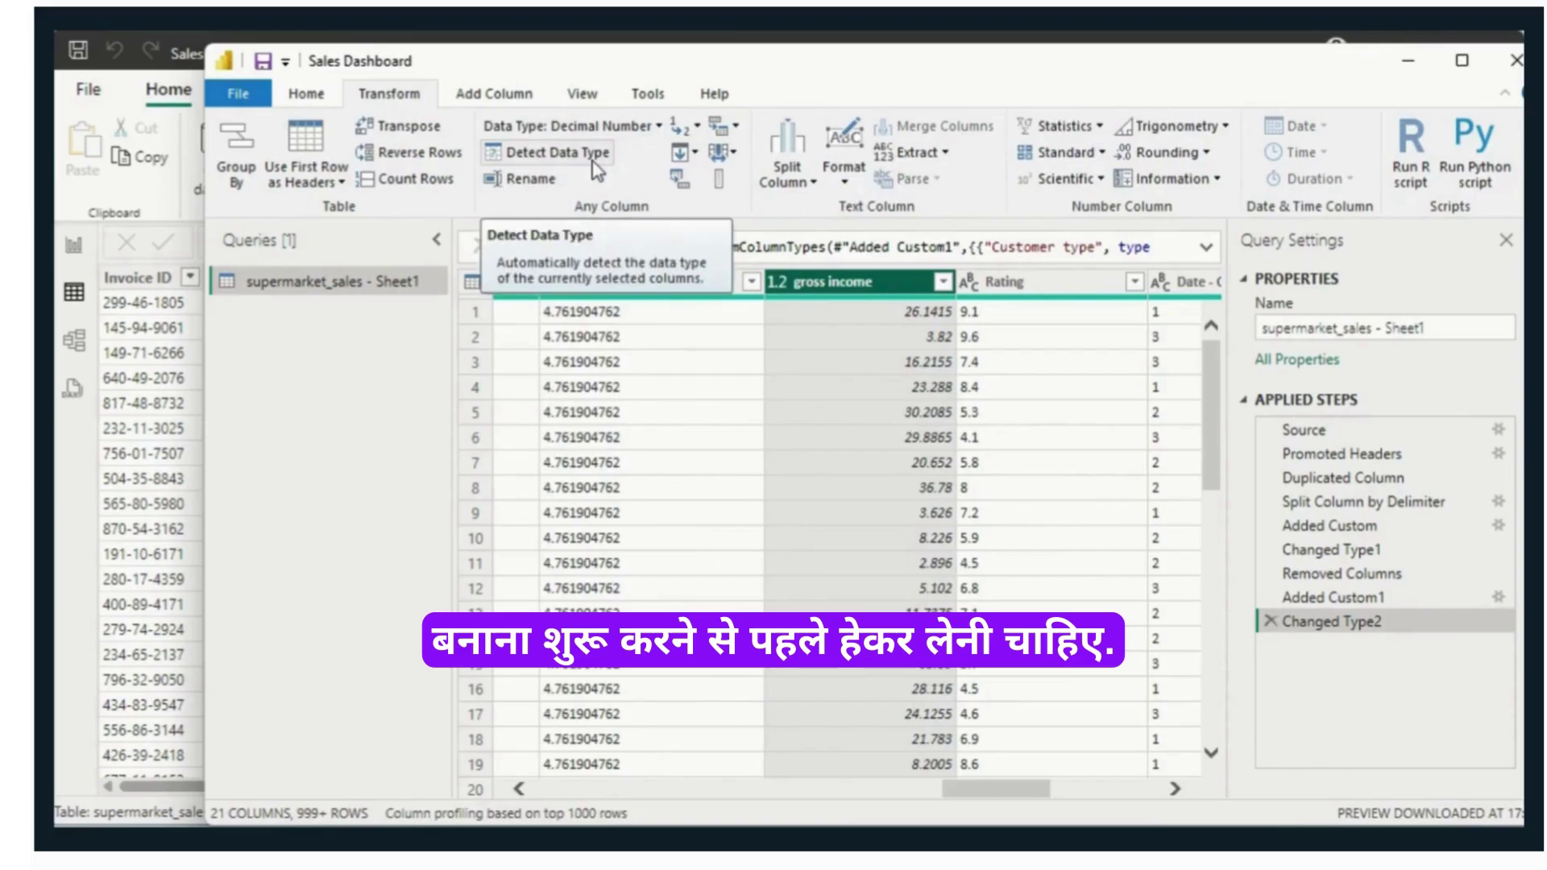
# Step: Convert the gross margin percentage column to Percentage, and replace that conversion with Decimal Number
pyautogui.click(701, 283)
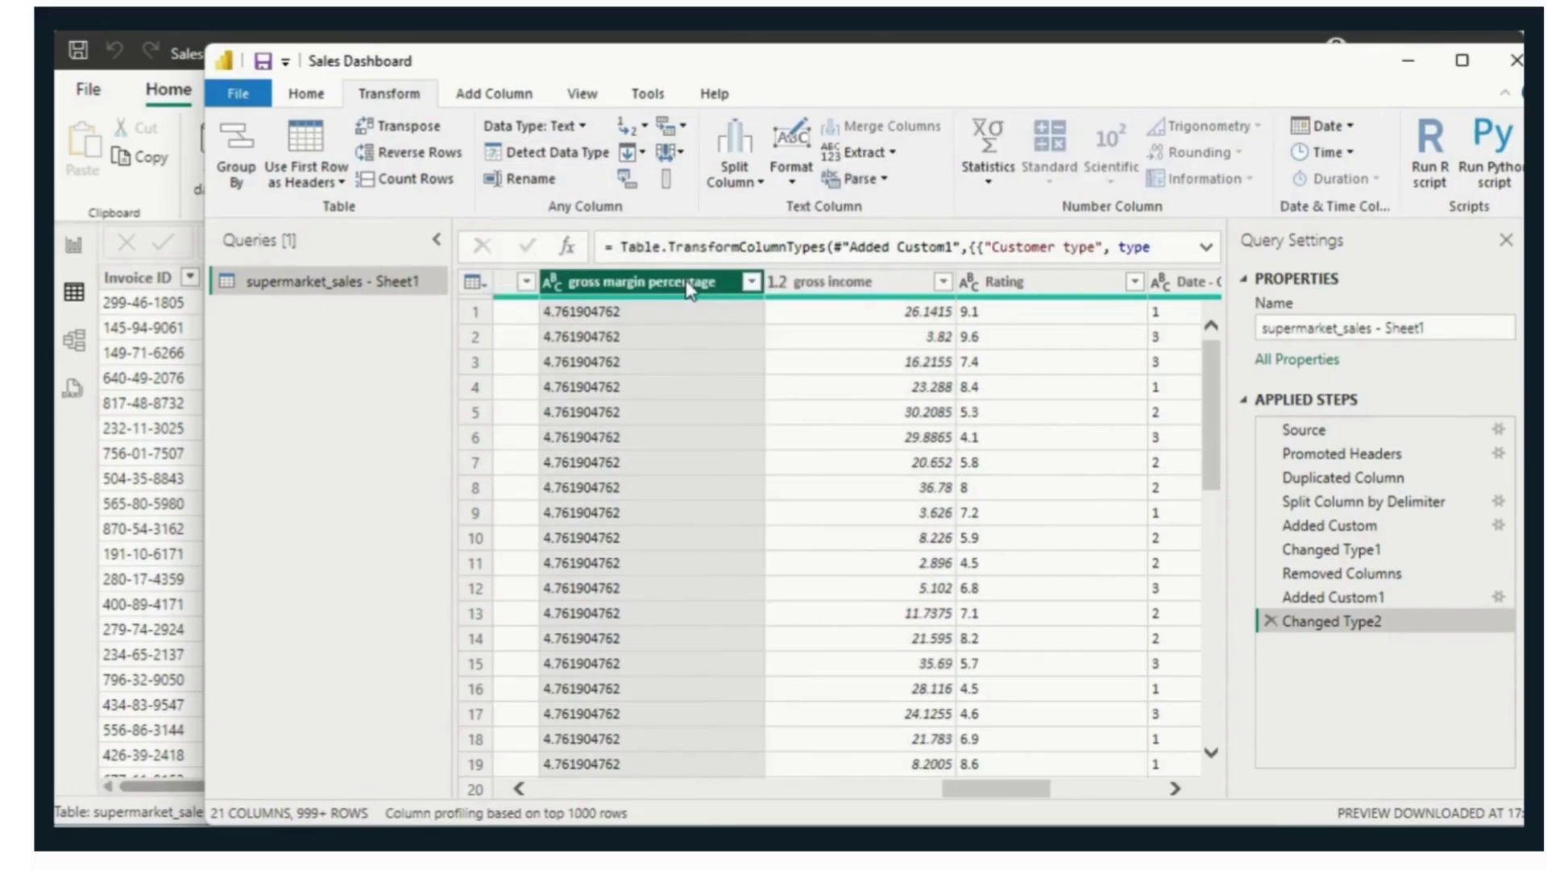
pyautogui.click(580, 127)
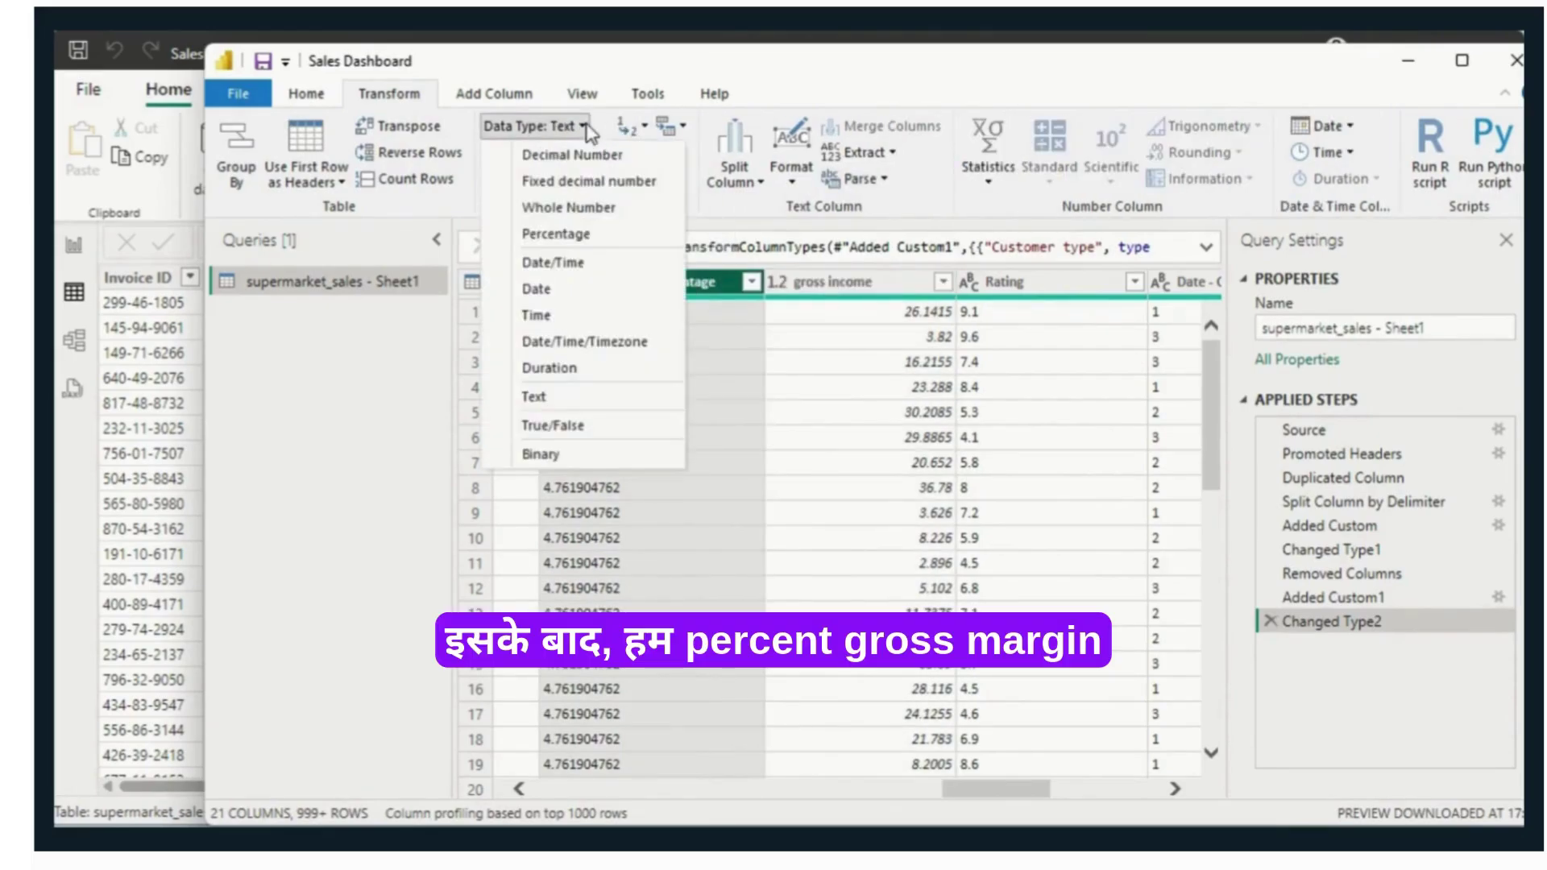
pyautogui.click(601, 235)
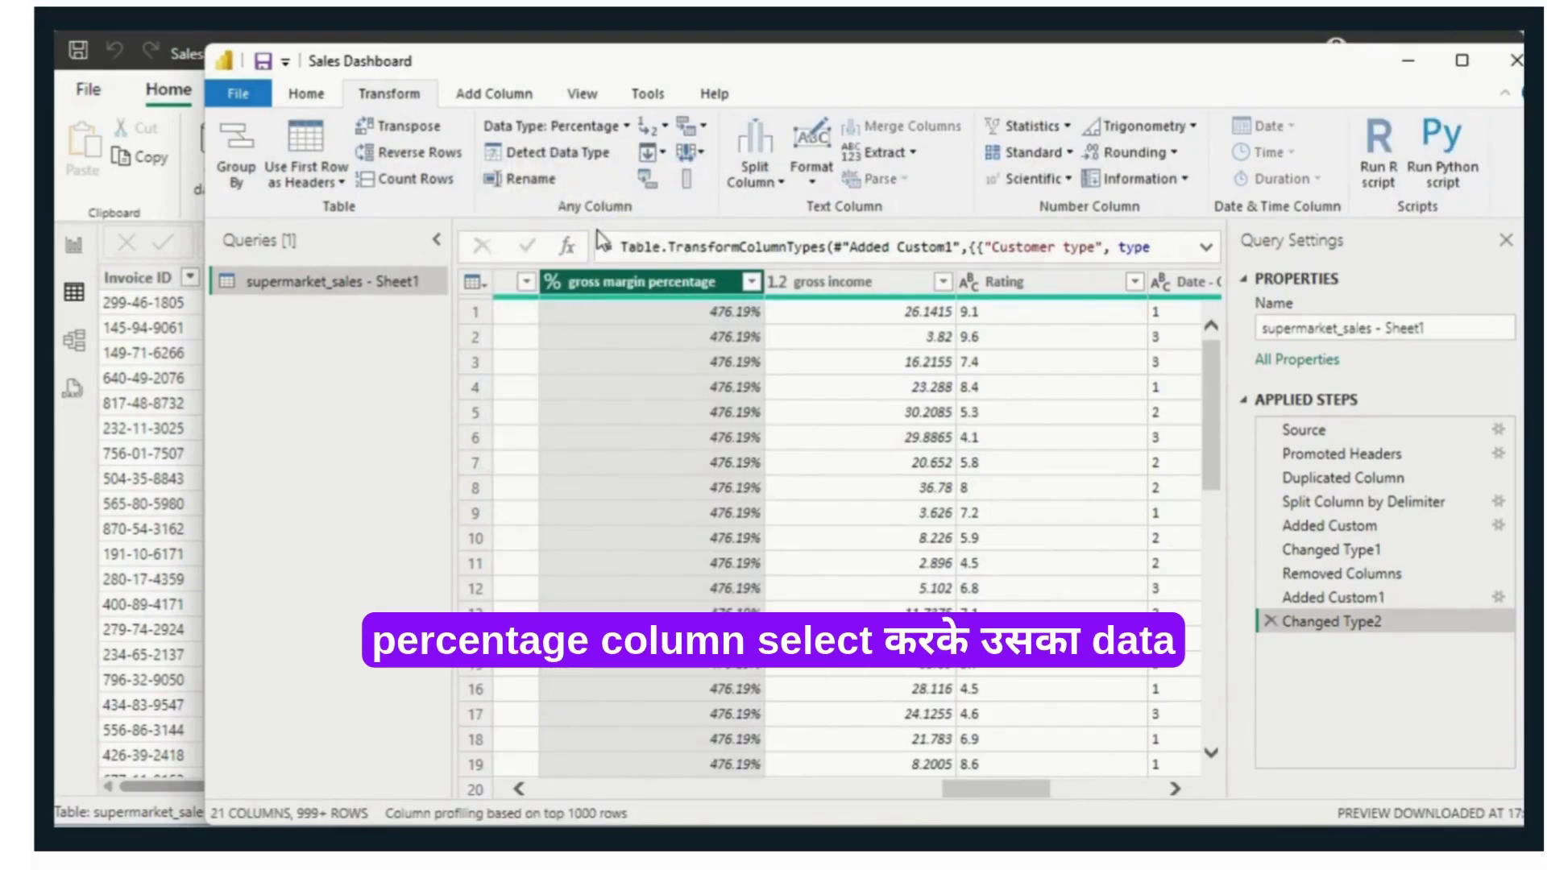
pyautogui.click(627, 127)
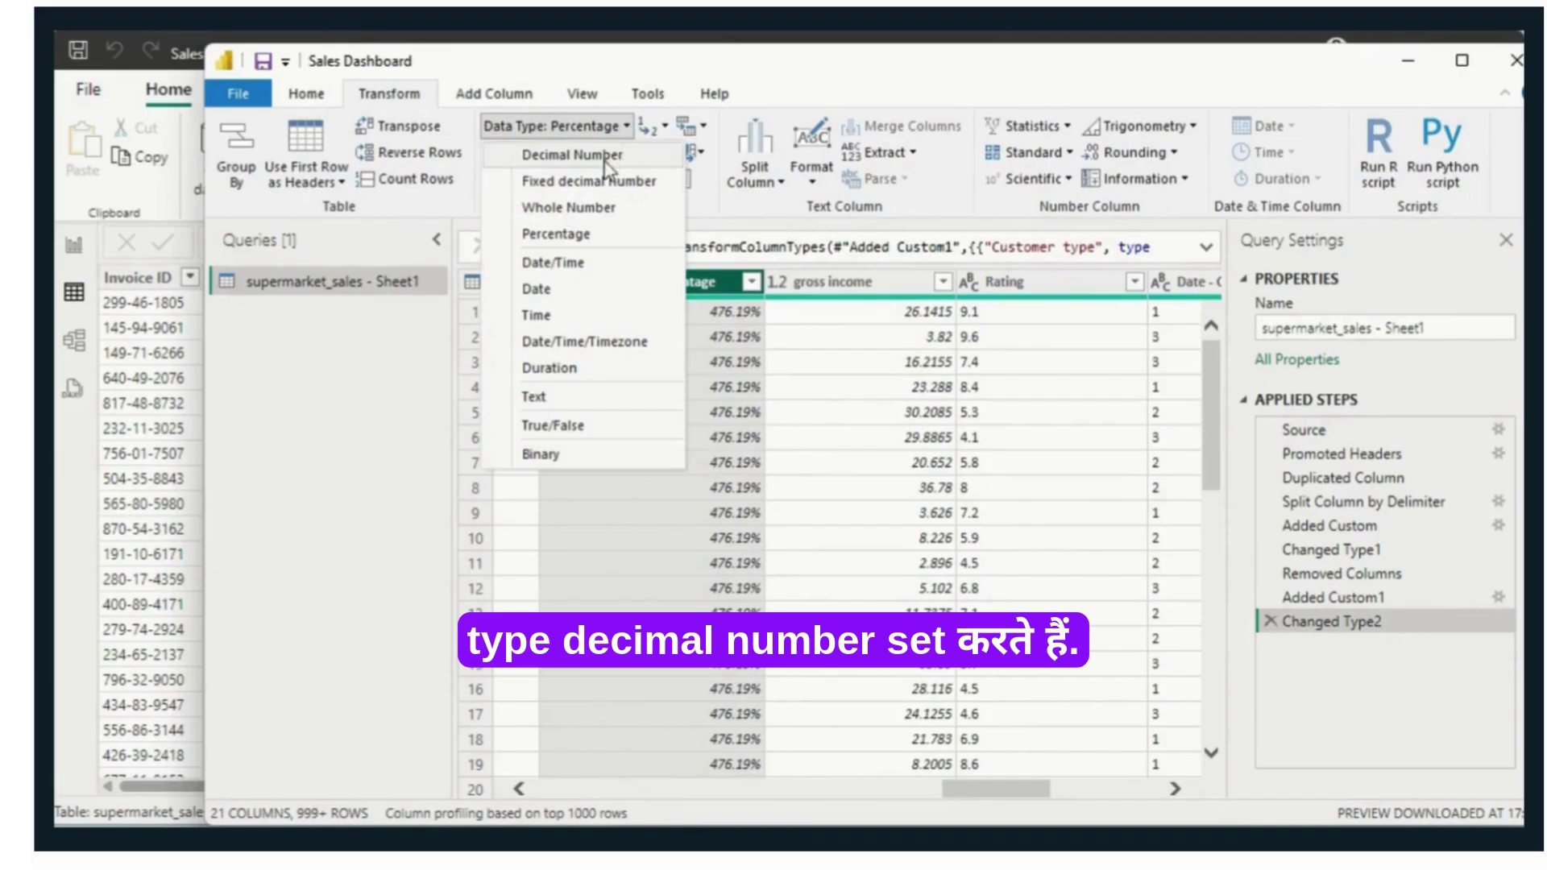
pyautogui.click(608, 155)
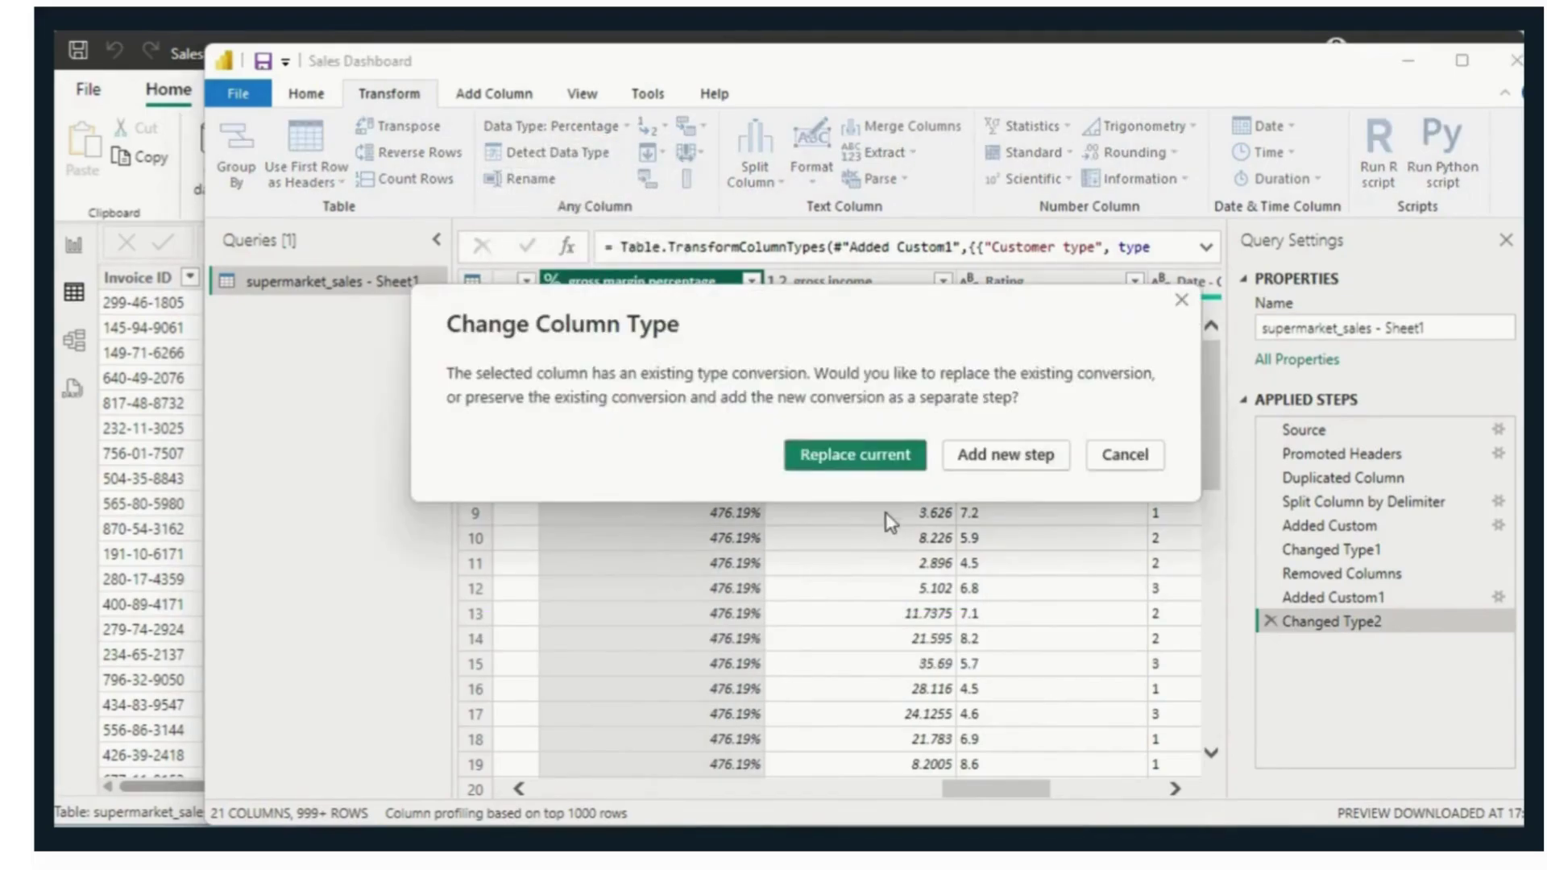
pyautogui.click(873, 456)
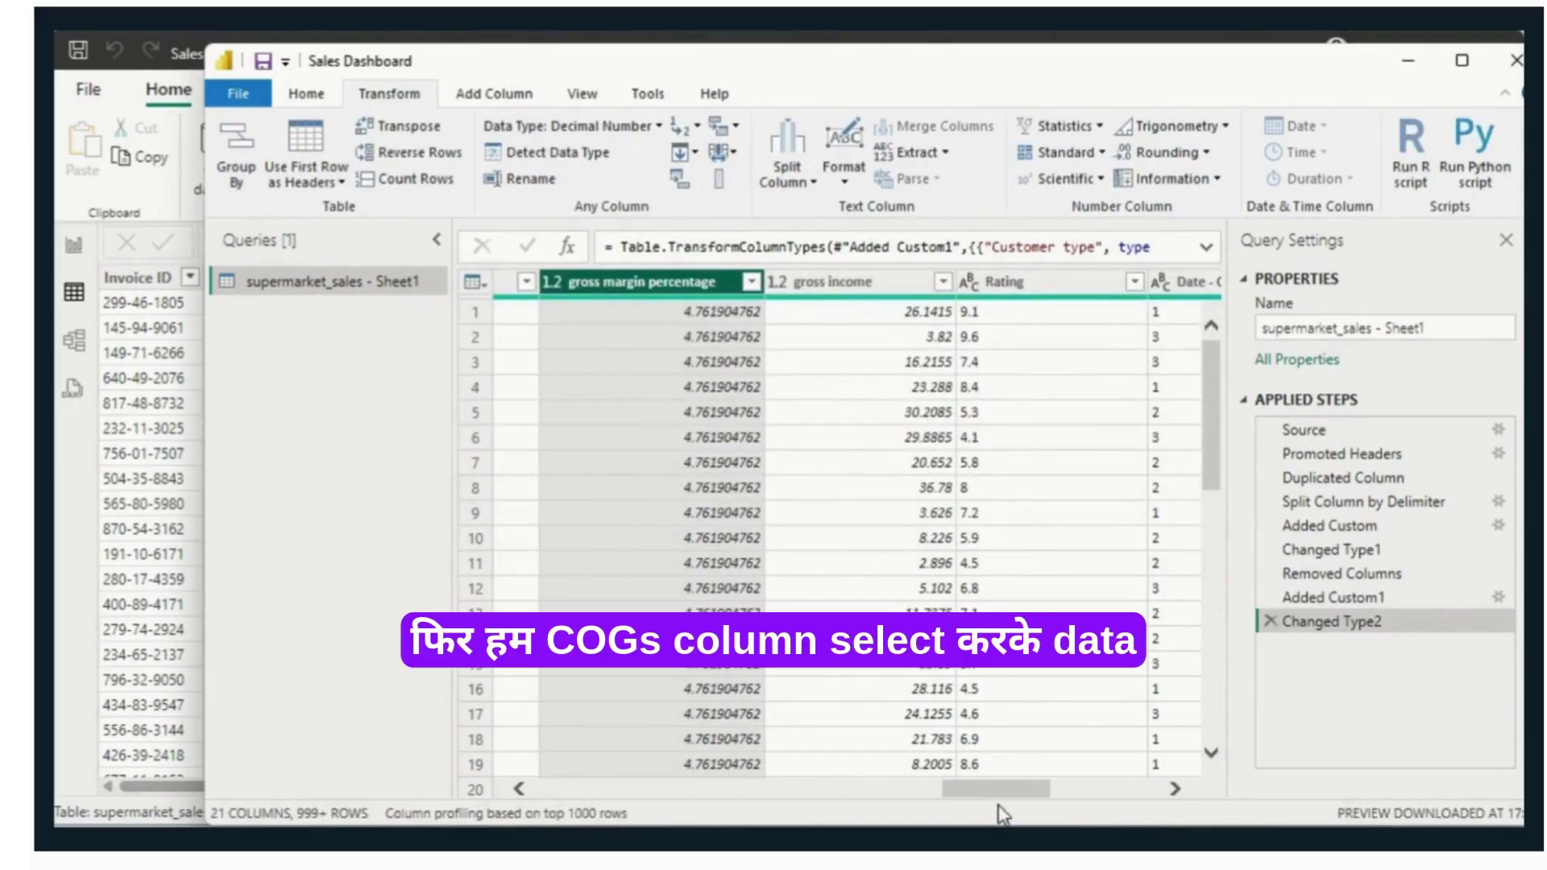
# Step: Change the cogs column's data type to Decimal Number
pyautogui.moveTo(999, 803); pyautogui.dragTo(922, 801)
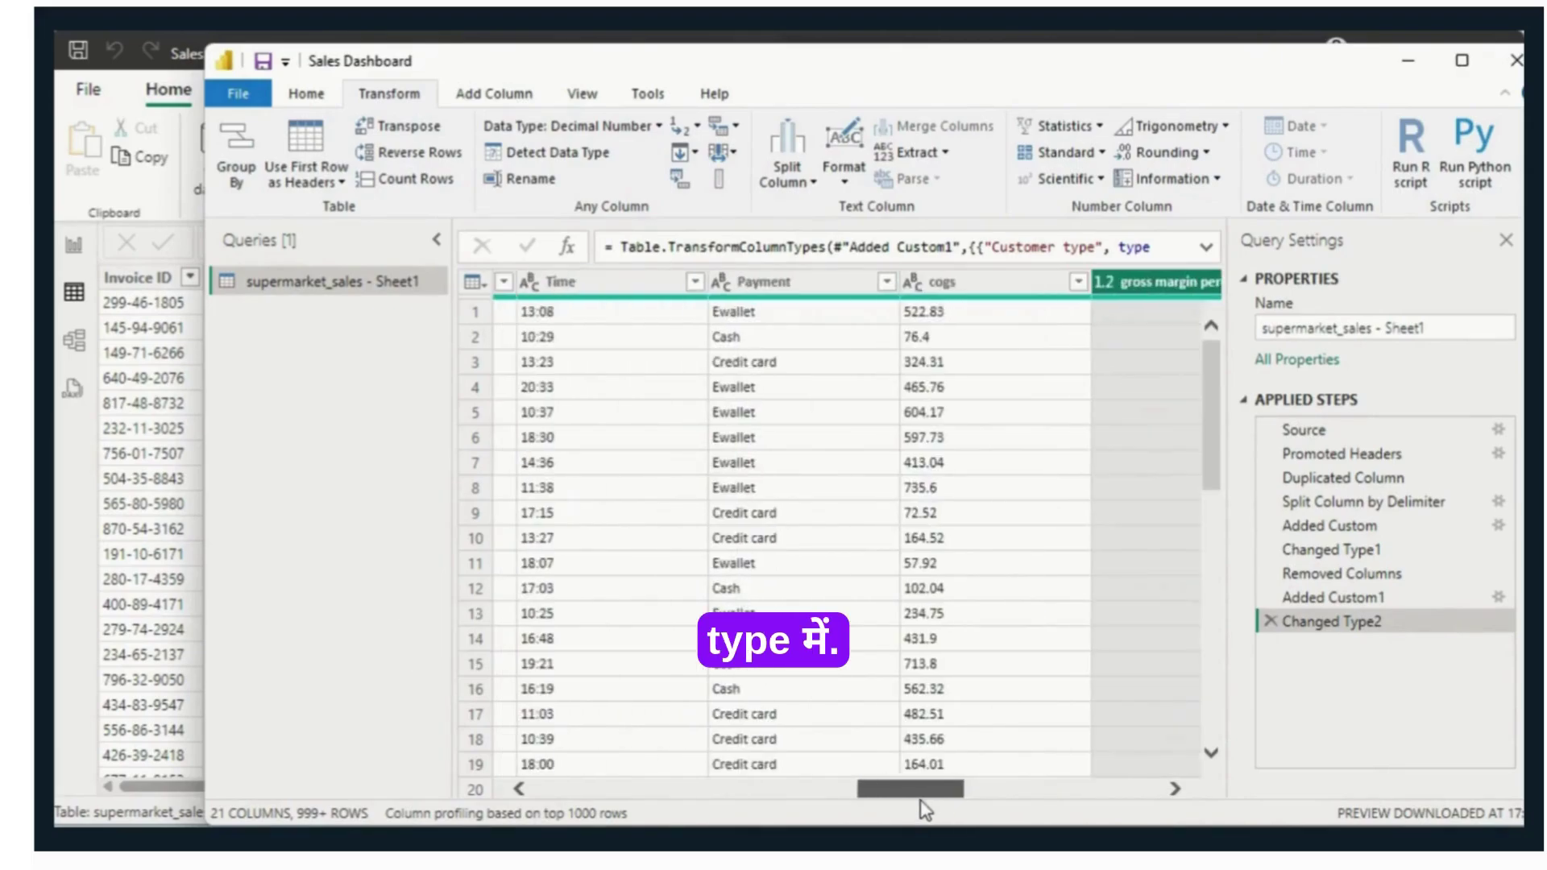
pyautogui.click(963, 283)
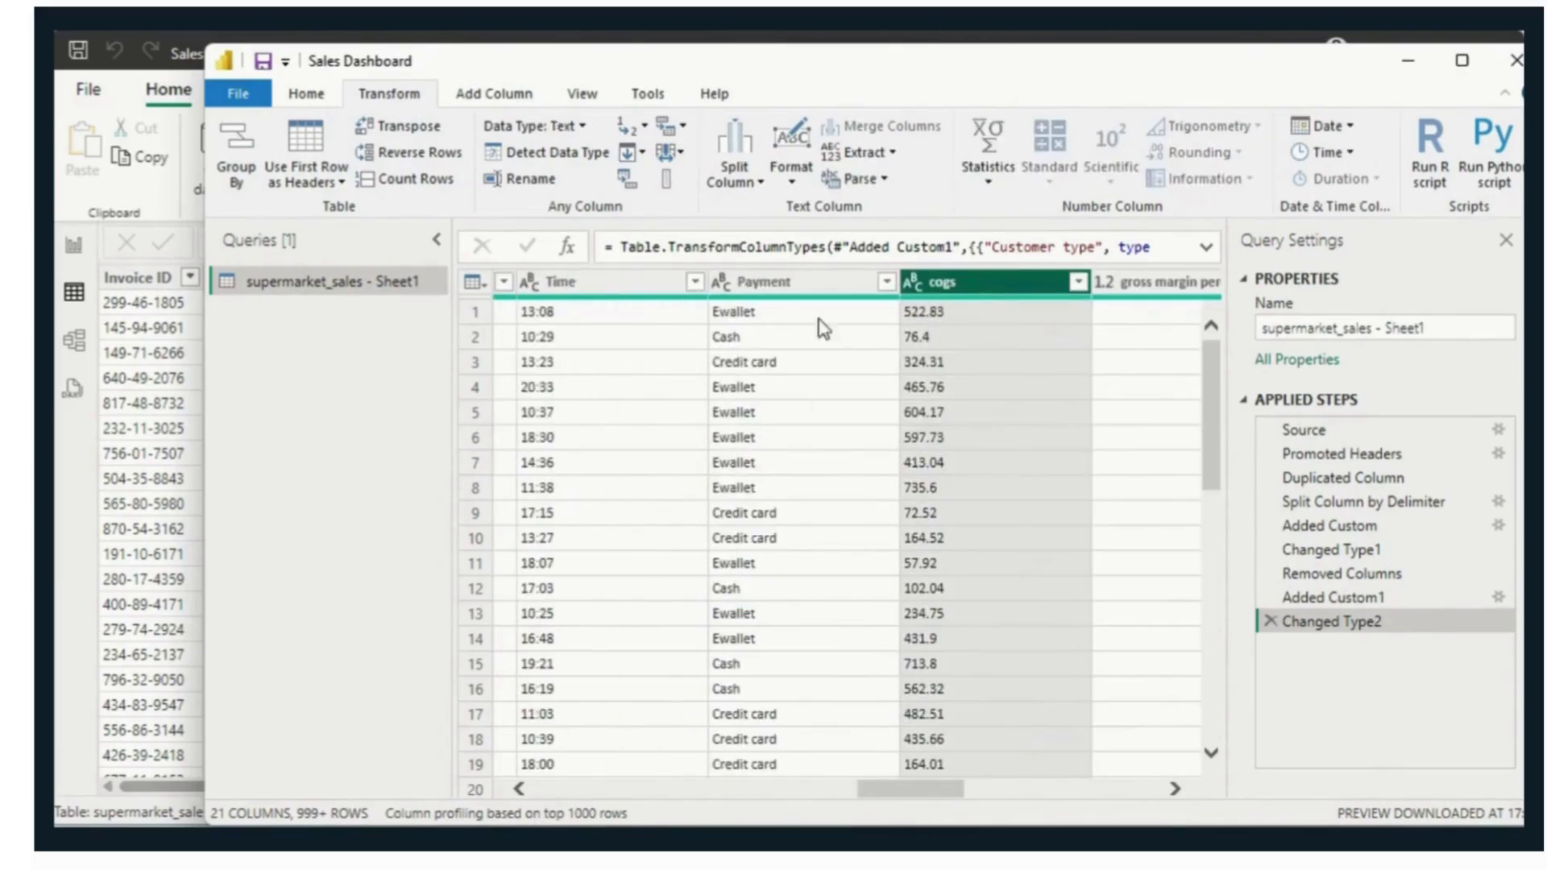
pyautogui.click(582, 128)
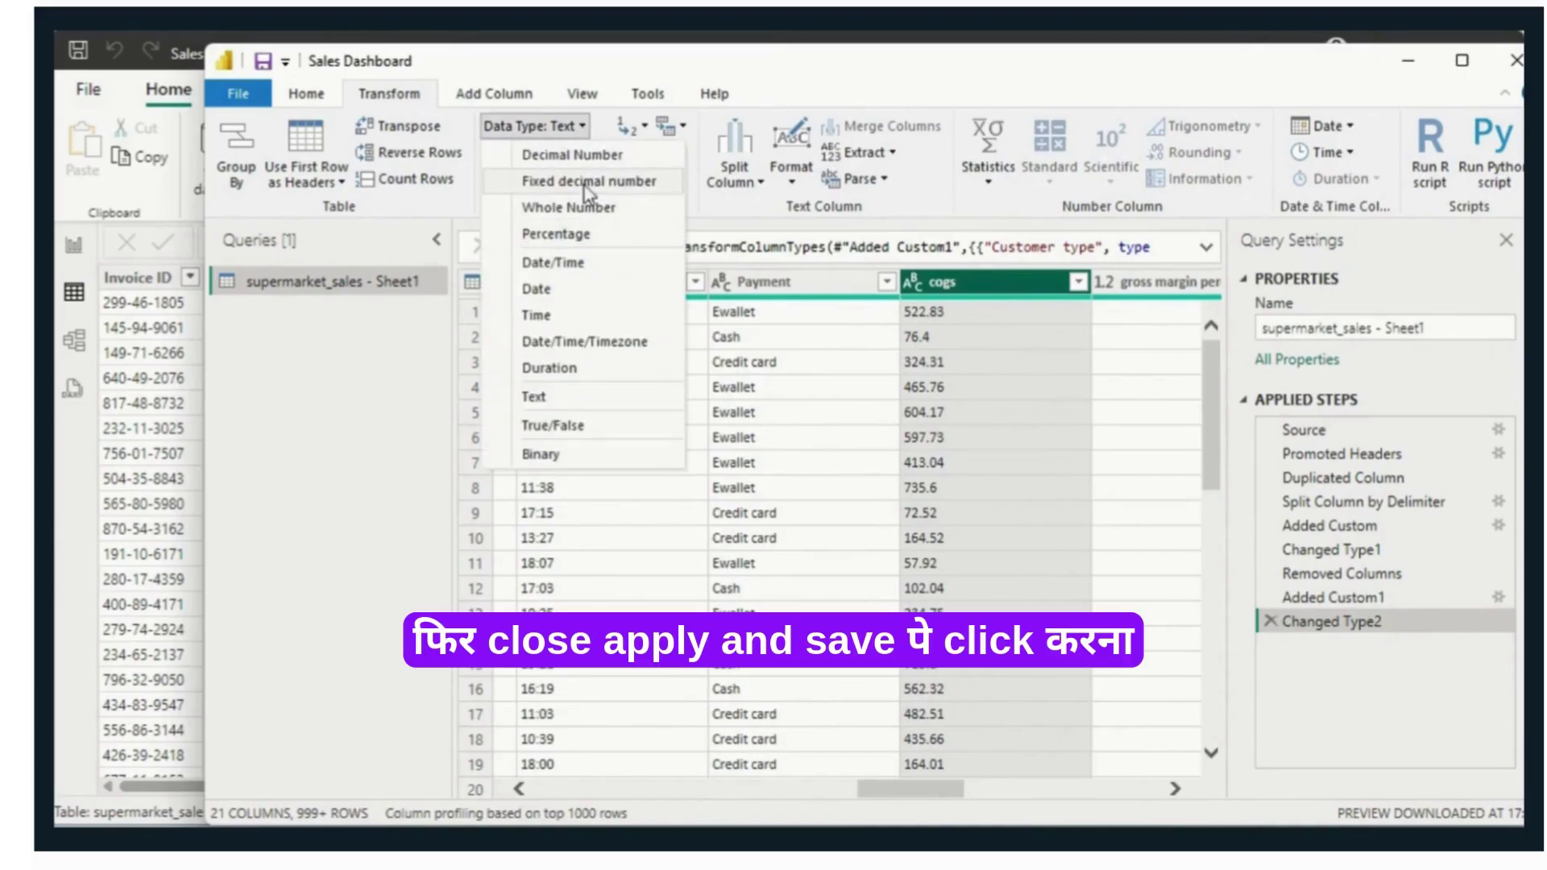
pyautogui.click(577, 163)
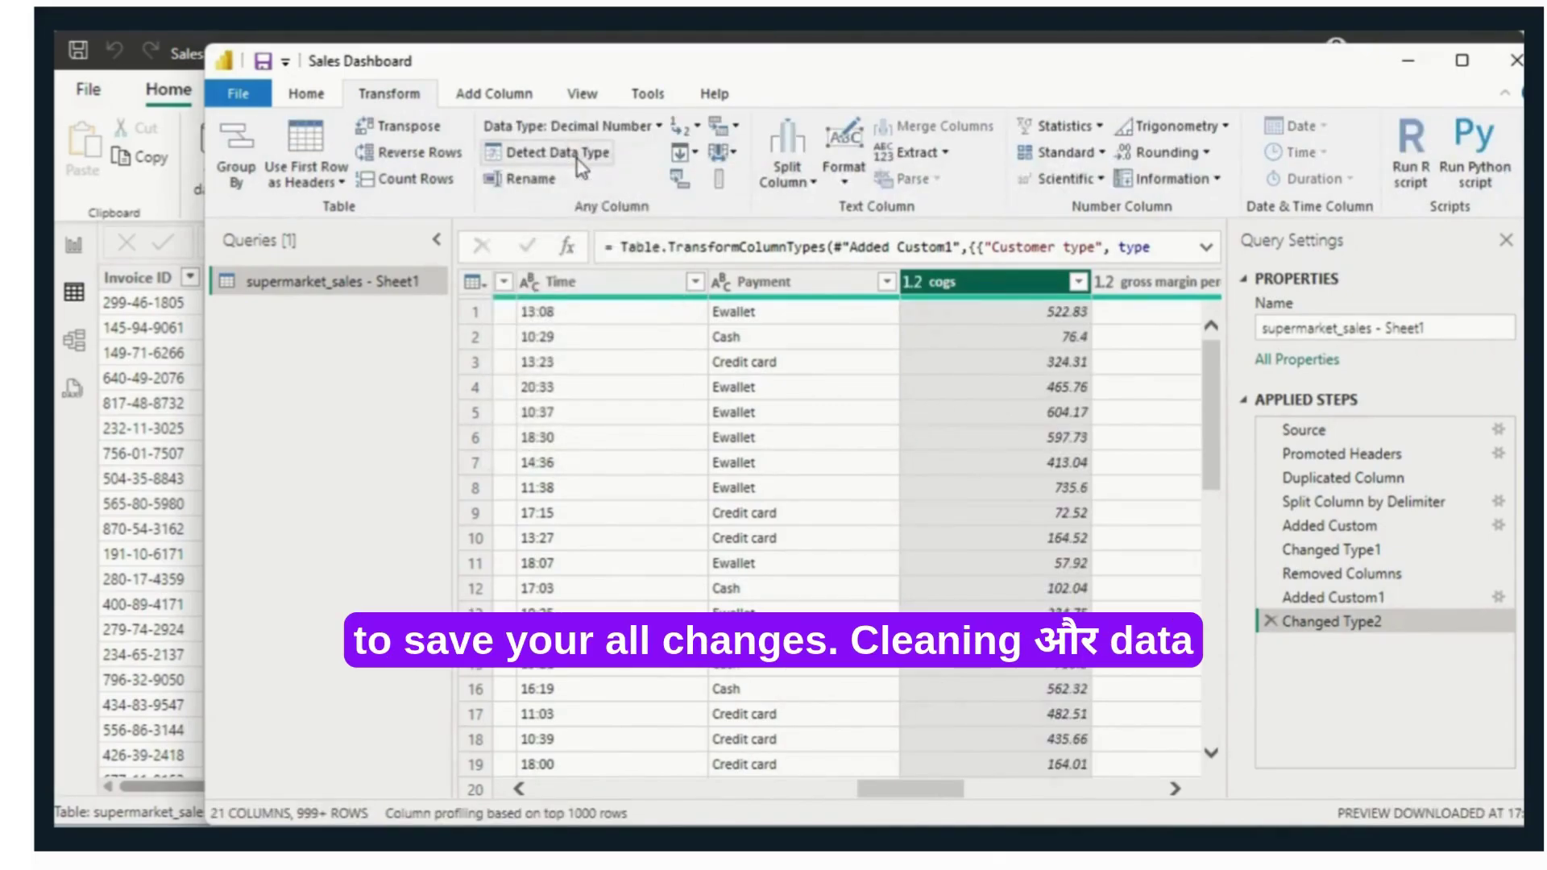
# Step: Close the Power Query Editor with the changes applied and return to the report view
pyautogui.click(305, 93)
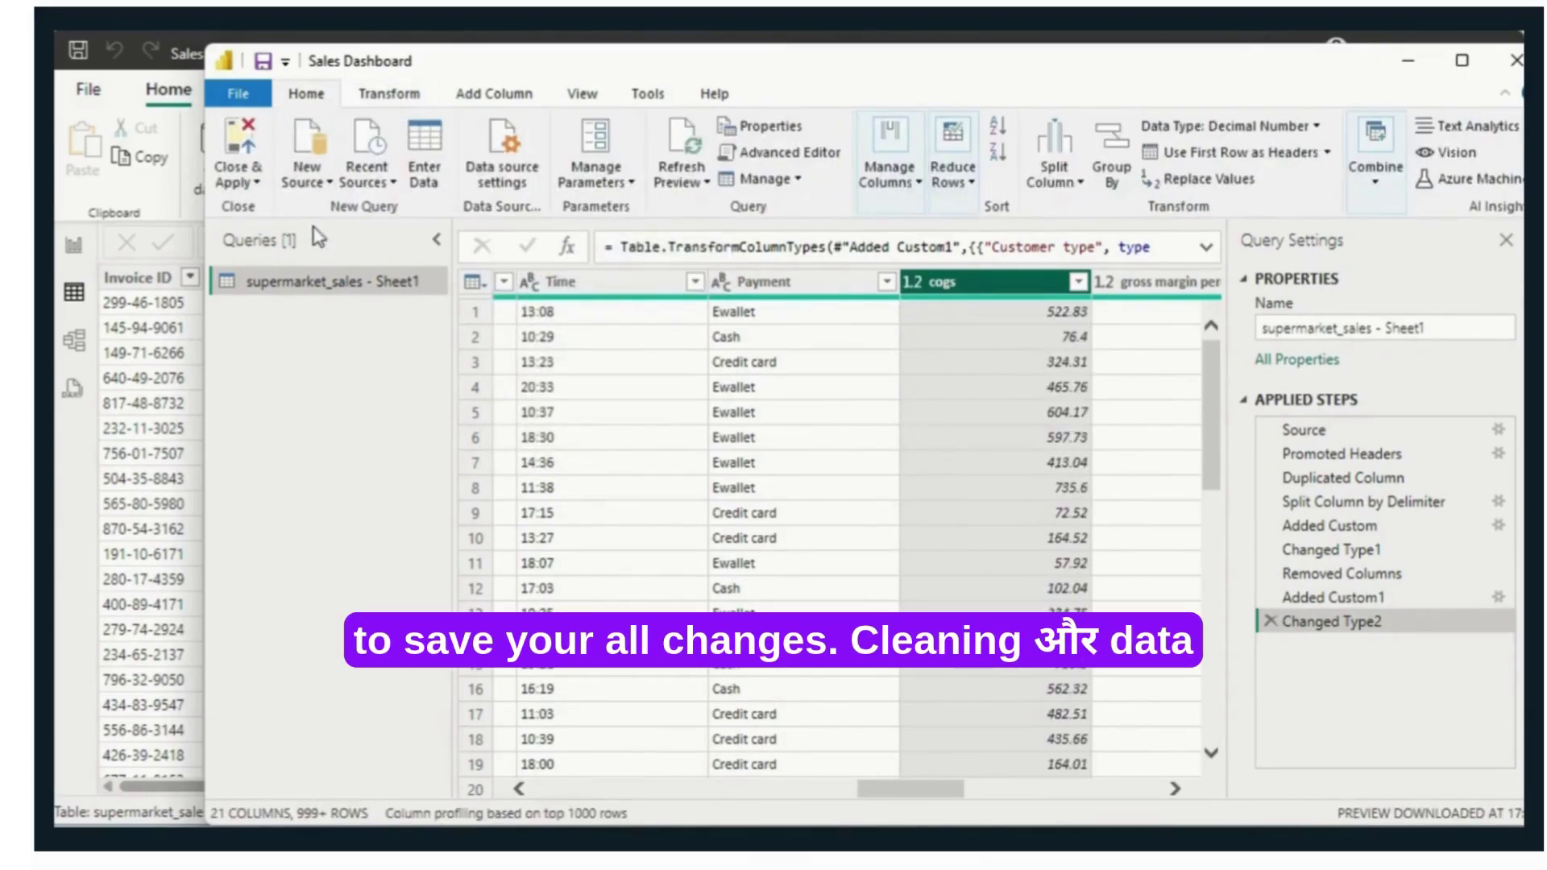
pyautogui.click(237, 157)
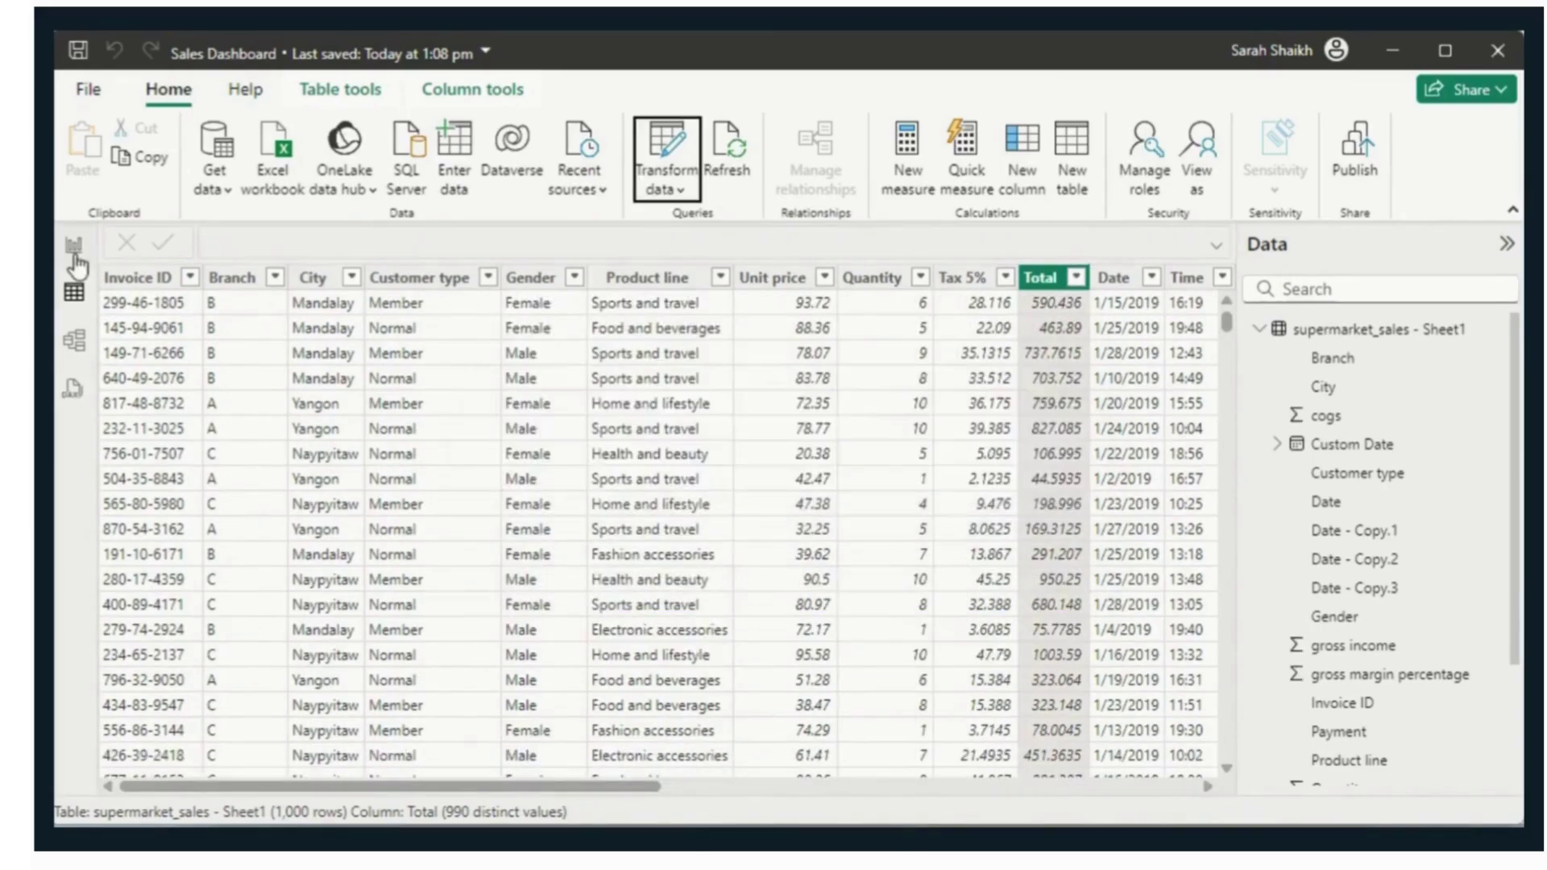
pyautogui.click(77, 248)
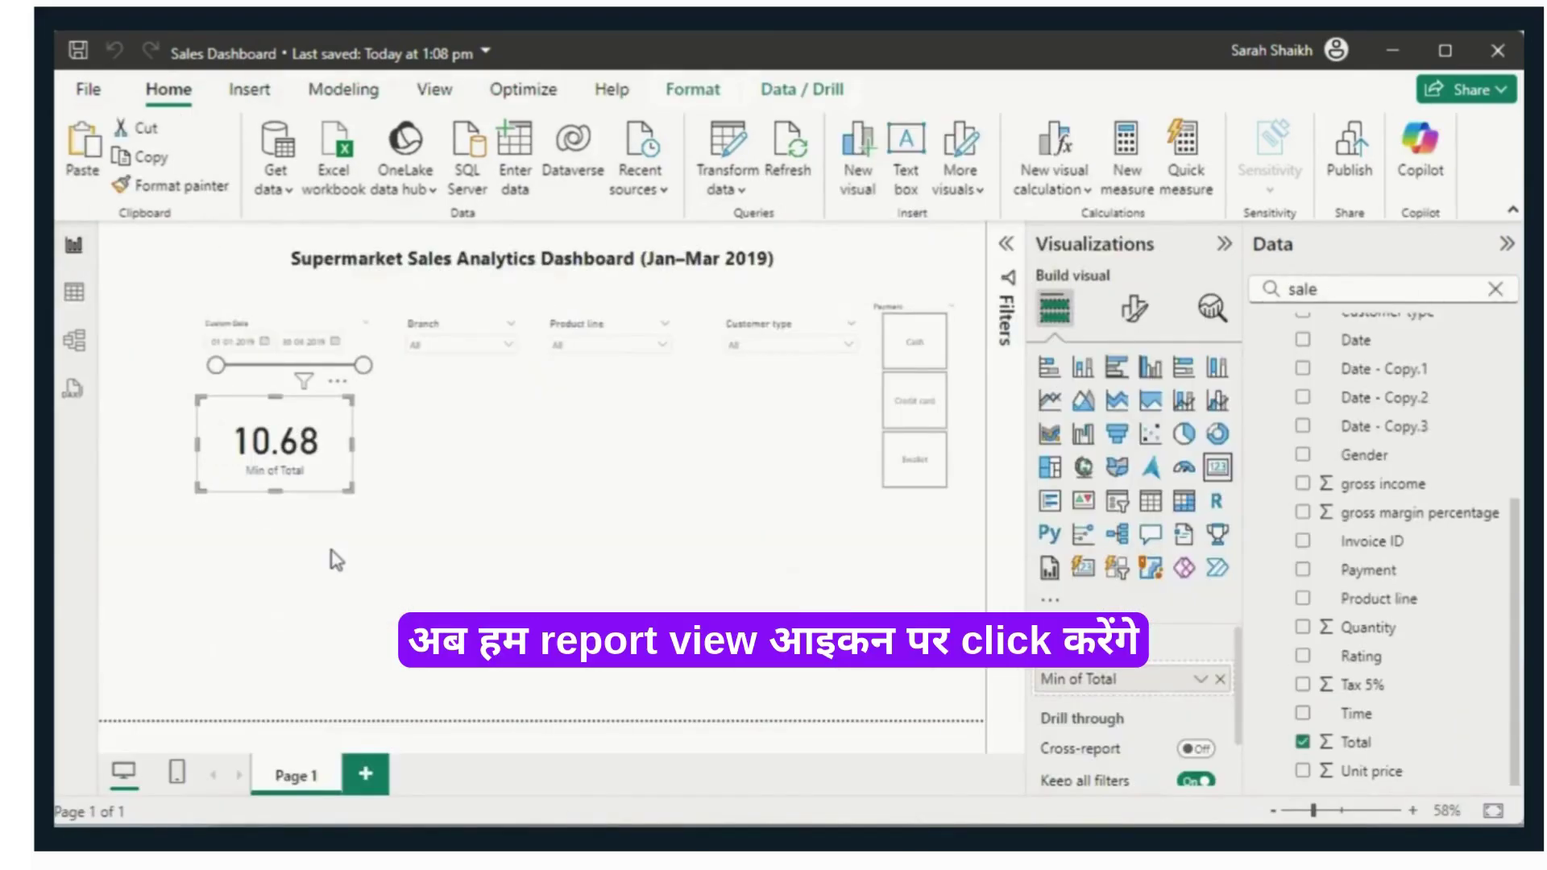
# Step: Replace the card's Min of Total field with Sum of Total and make the card slightly wider and shorter
pyautogui.click(1223, 680)
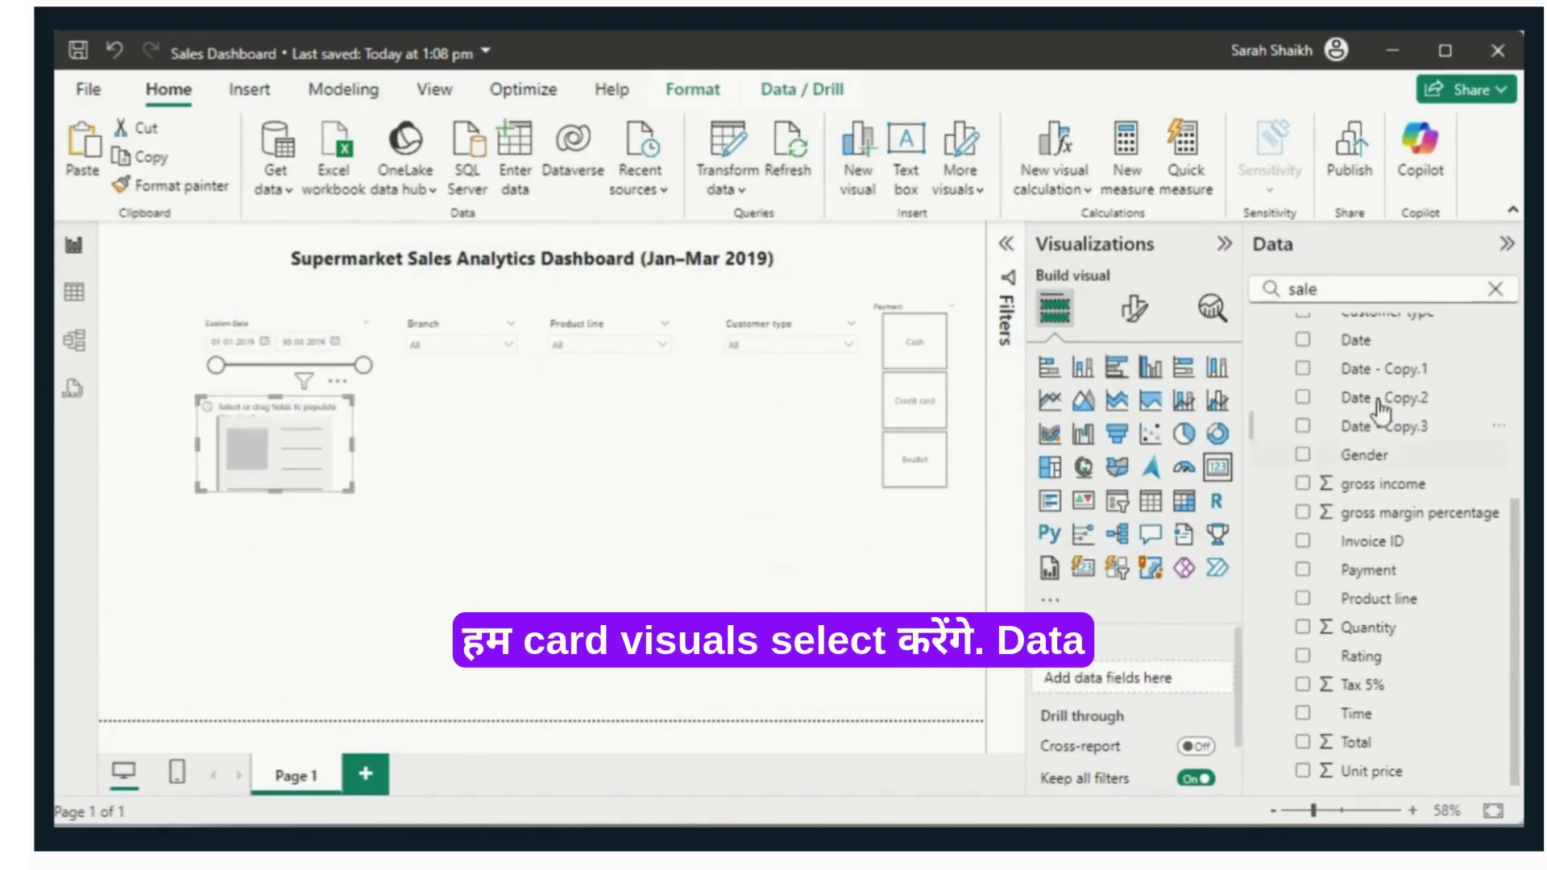
pyautogui.moveTo(1341, 282); pyautogui.dragTo(1253, 286)
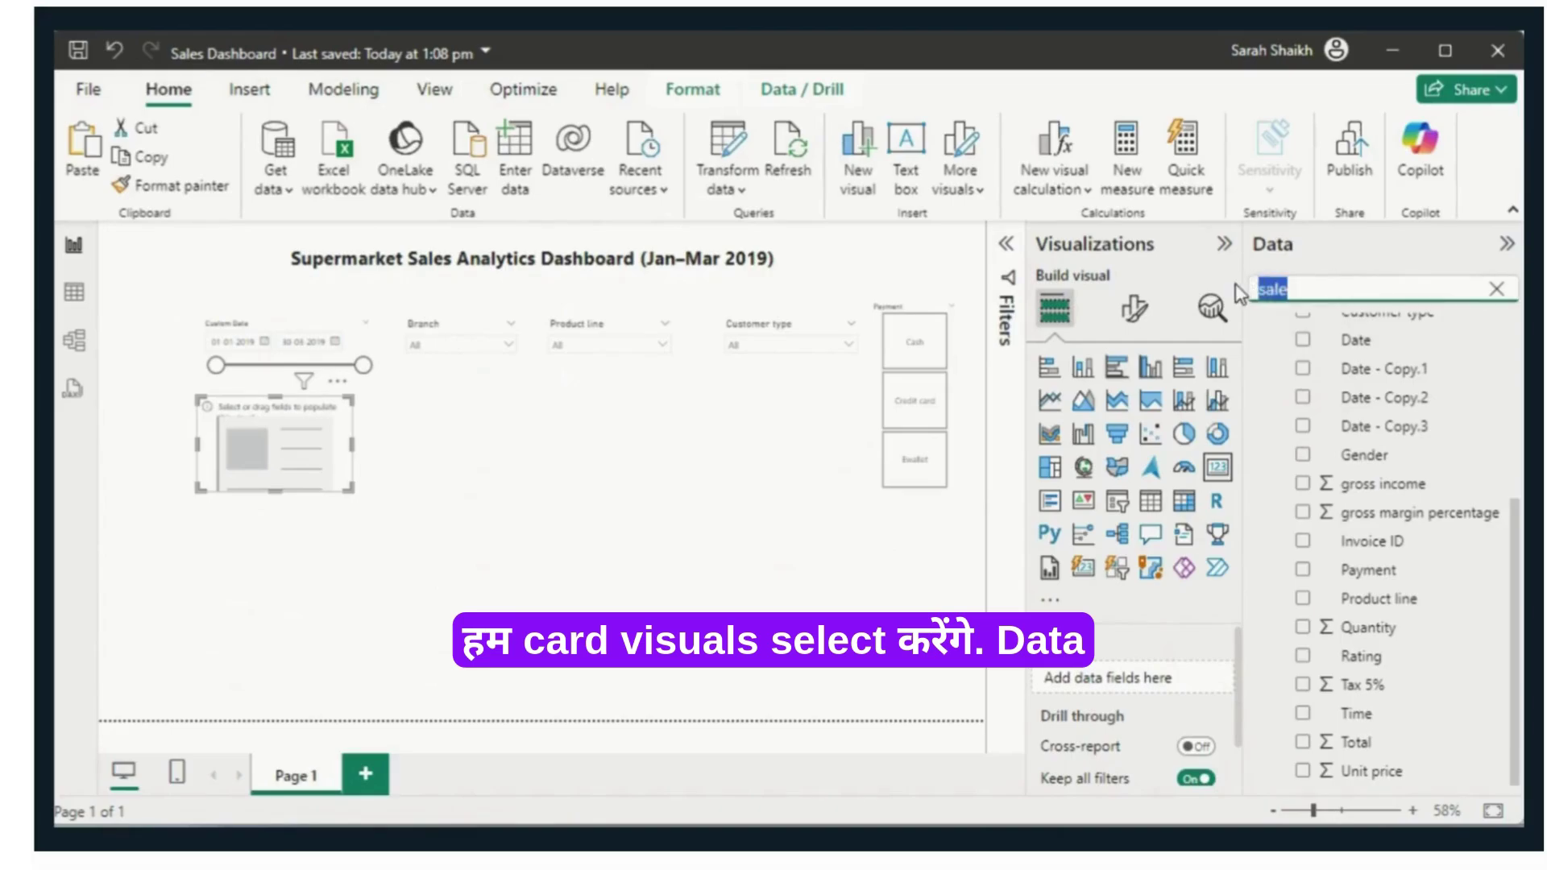
pyautogui.write('s')
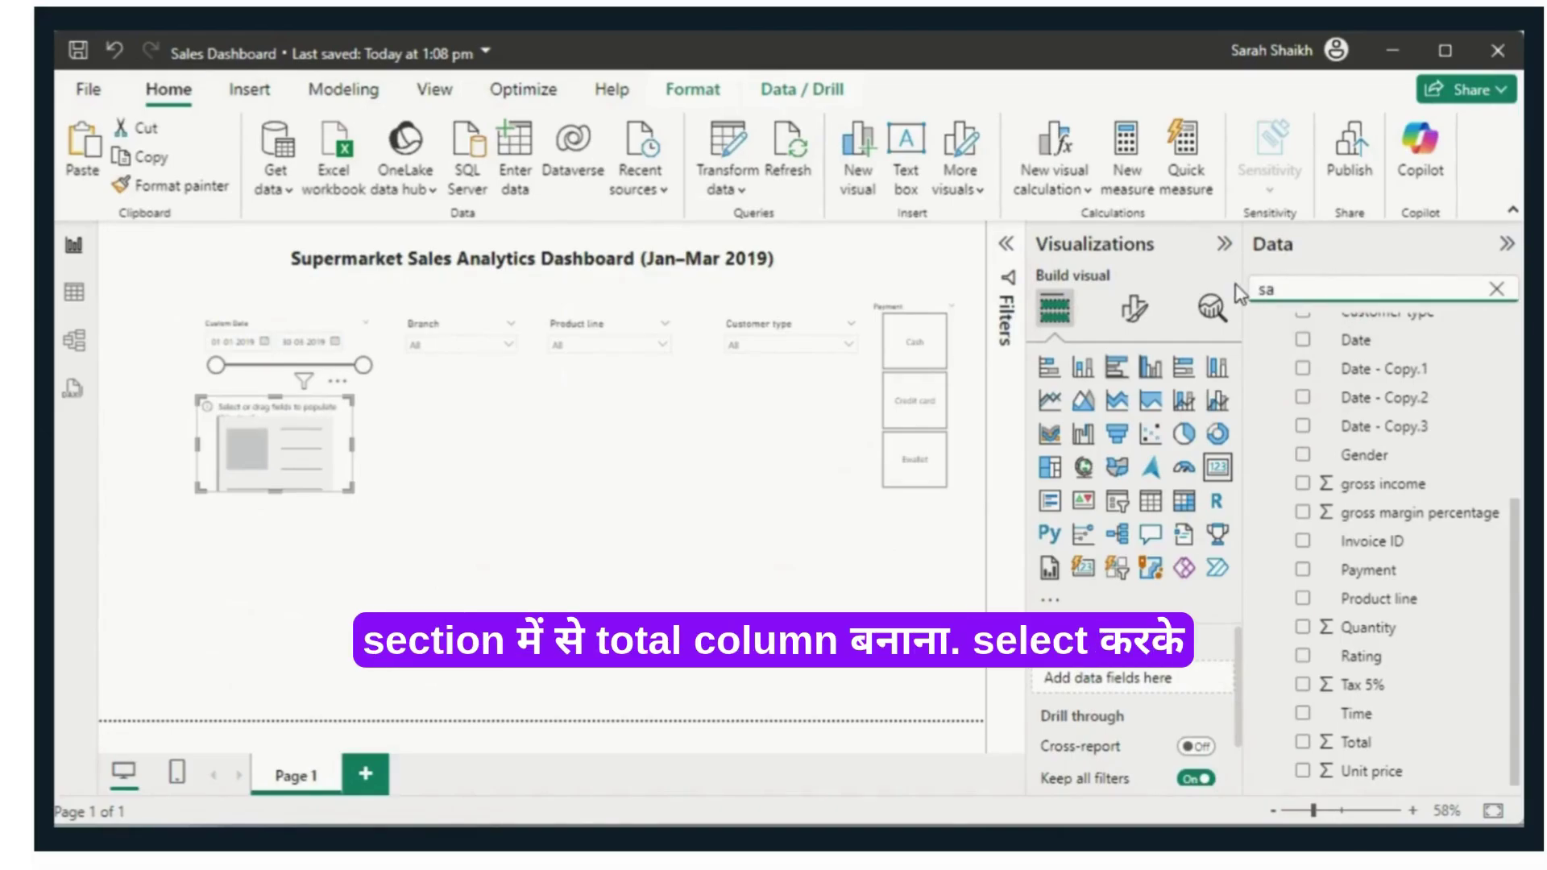
pyautogui.press('BackSpace')
pyautogui.write('tot')
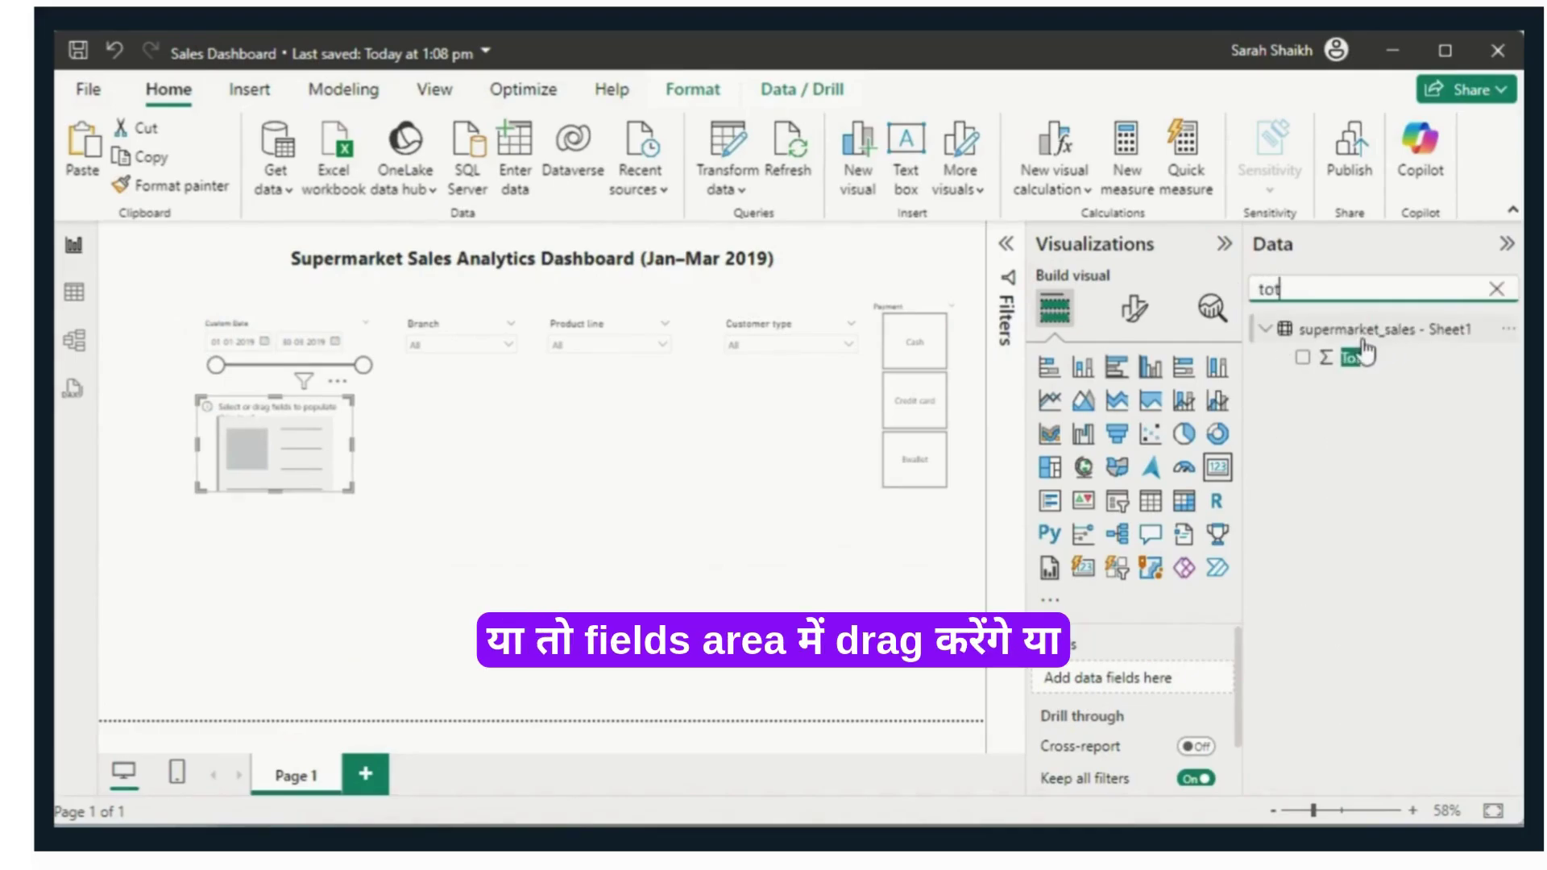
pyautogui.moveTo(1356, 357); pyautogui.dragTo(364, 469)
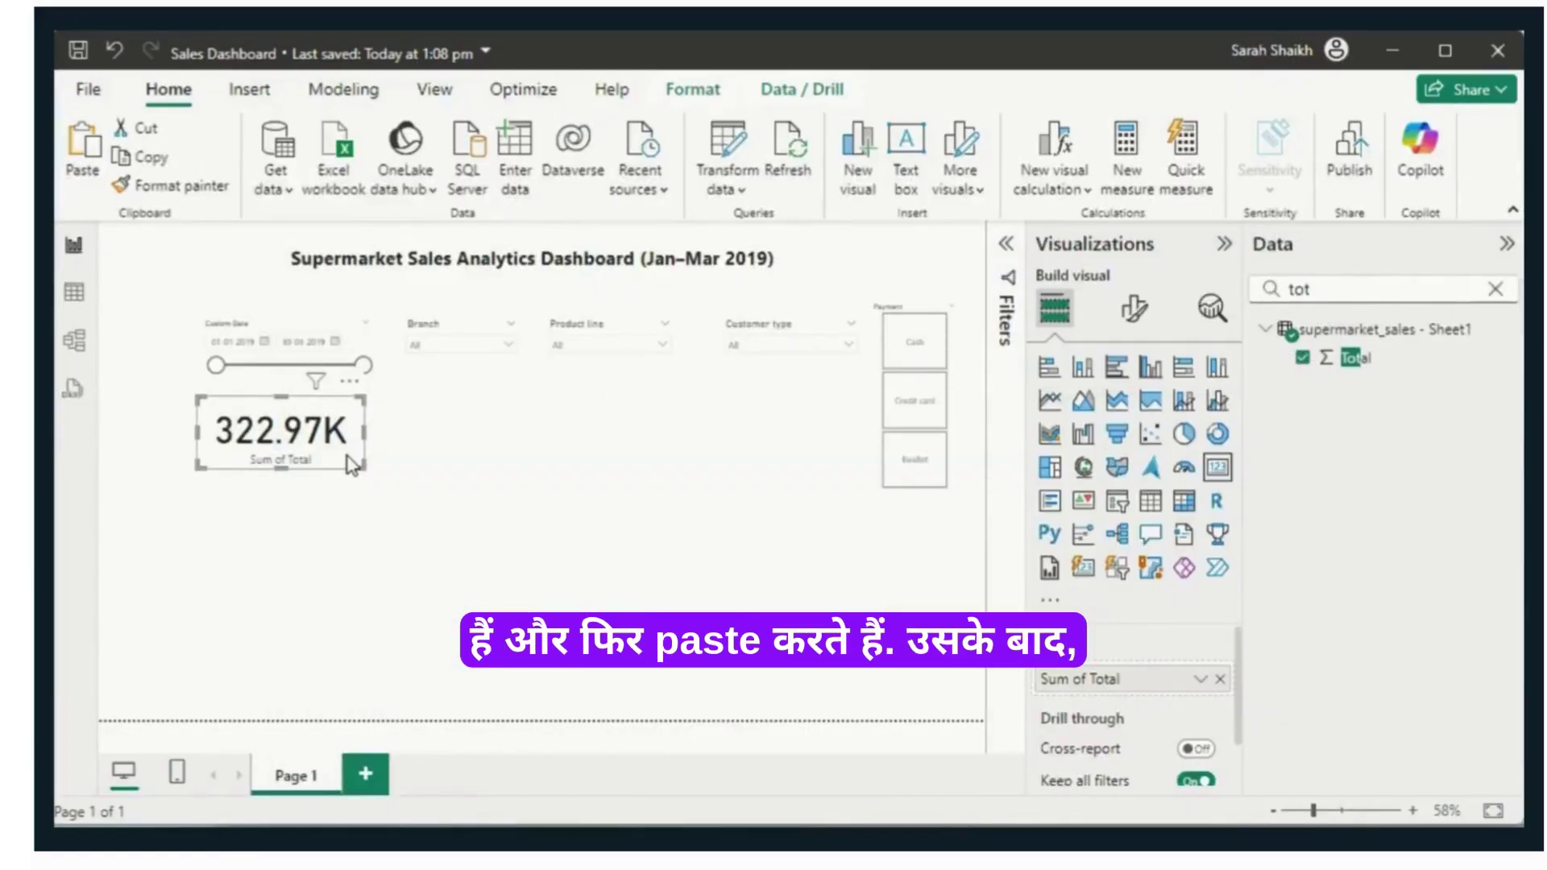
# Step: Duplicate the Sum of Total card, place the copy beside the original, and replace its field with gross income
pyautogui.hotkey('ctrl', 'v')
pyautogui.moveTo(352, 465); pyautogui.dragTo(534, 462)
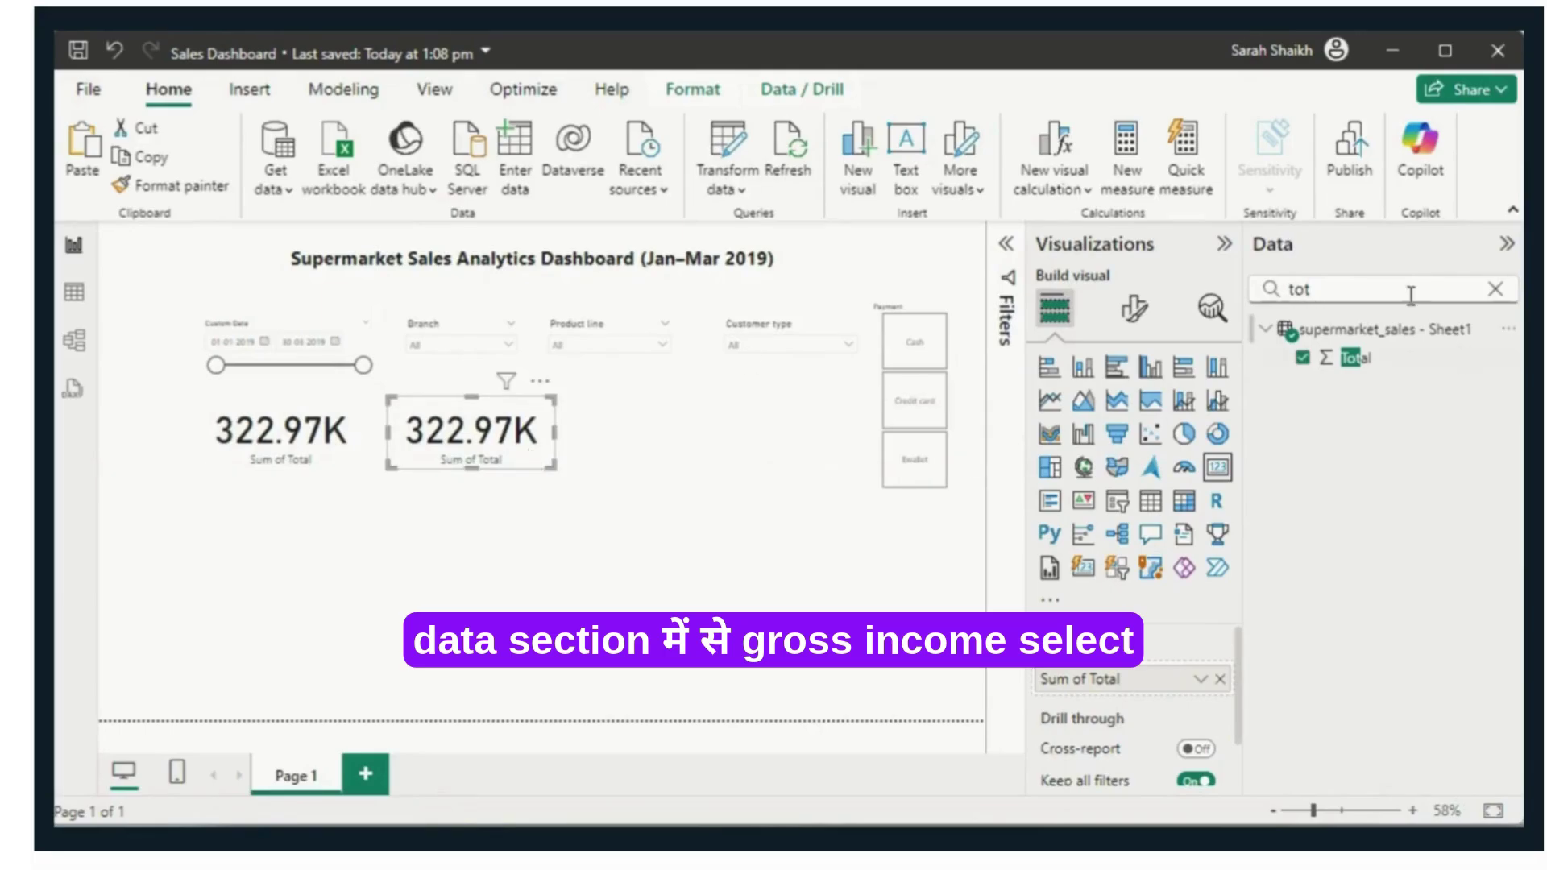
pyautogui.click(1277, 288)
pyautogui.press('BackSpace')
pyautogui.press('BackSpace')
pyautogui.press('BackSpace')
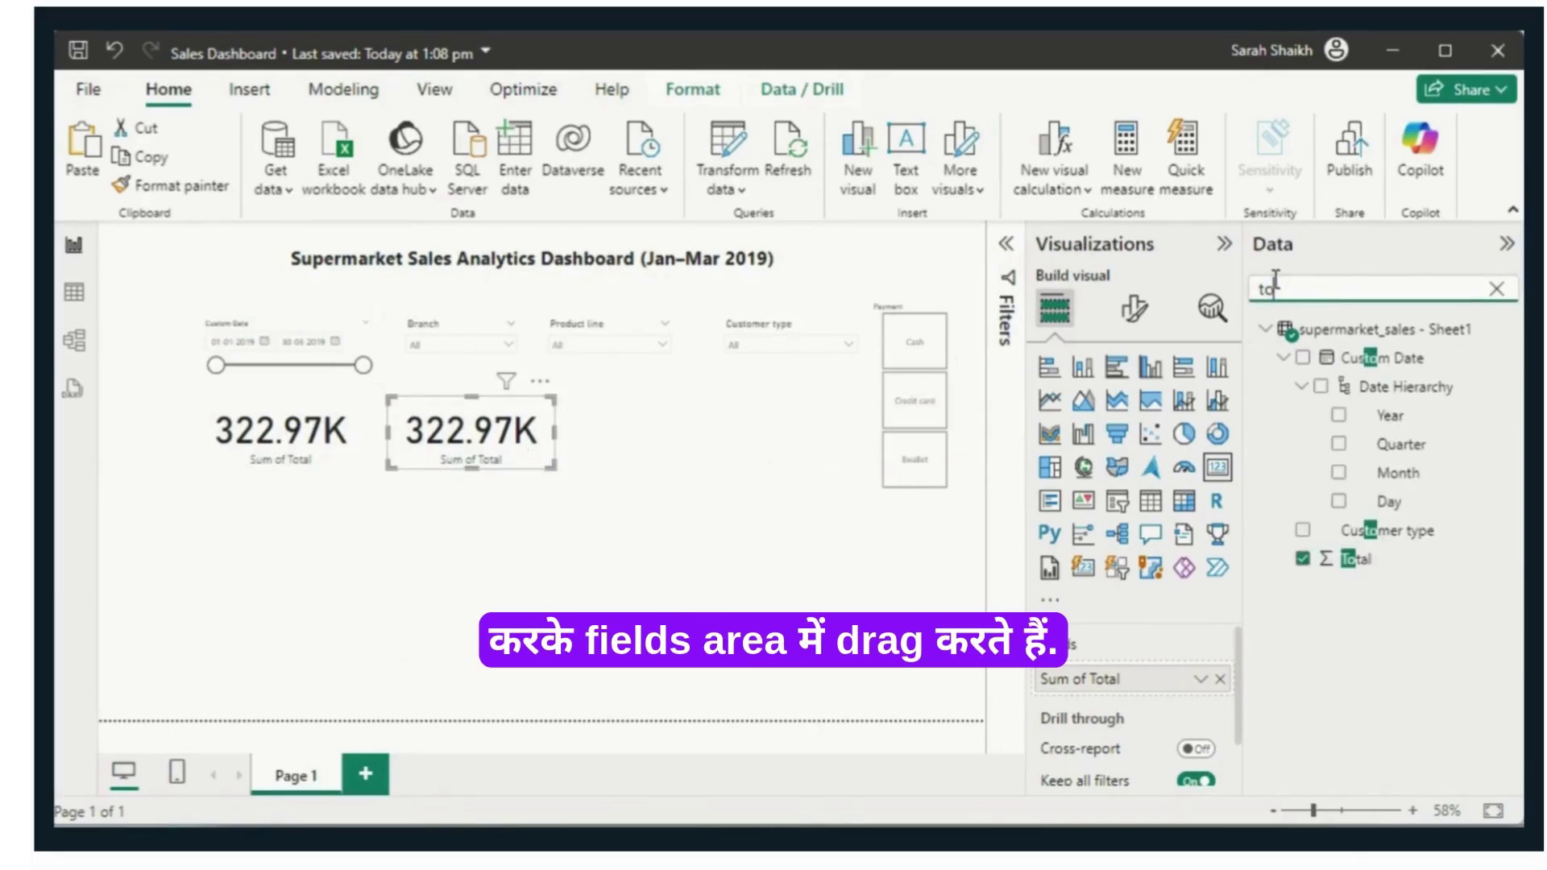
pyautogui.write('income')
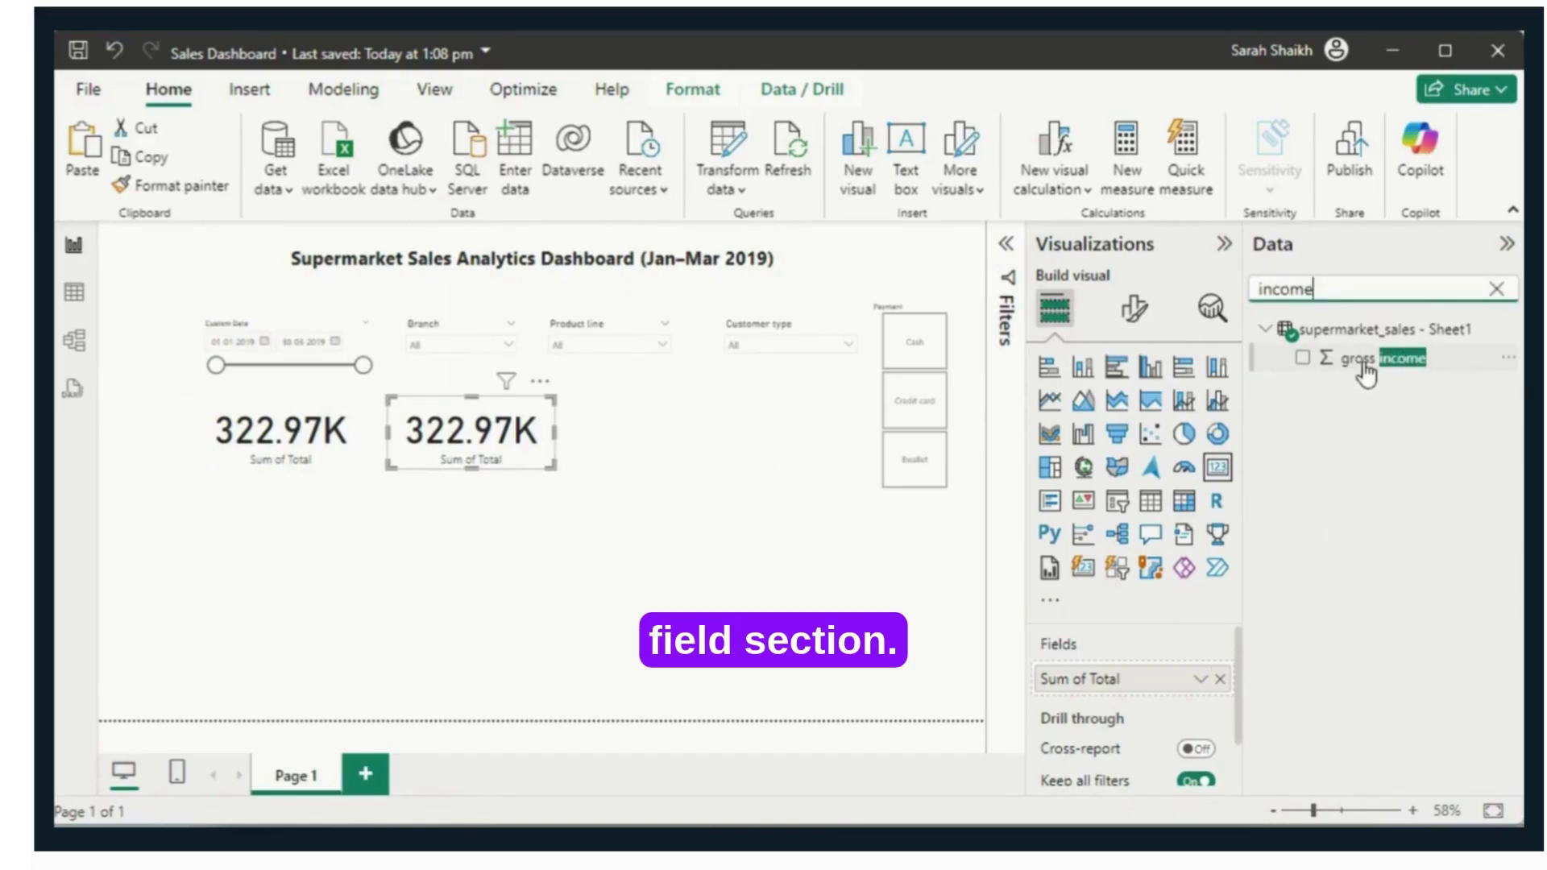
pyautogui.moveTo(1361, 361); pyautogui.dragTo(1096, 693)
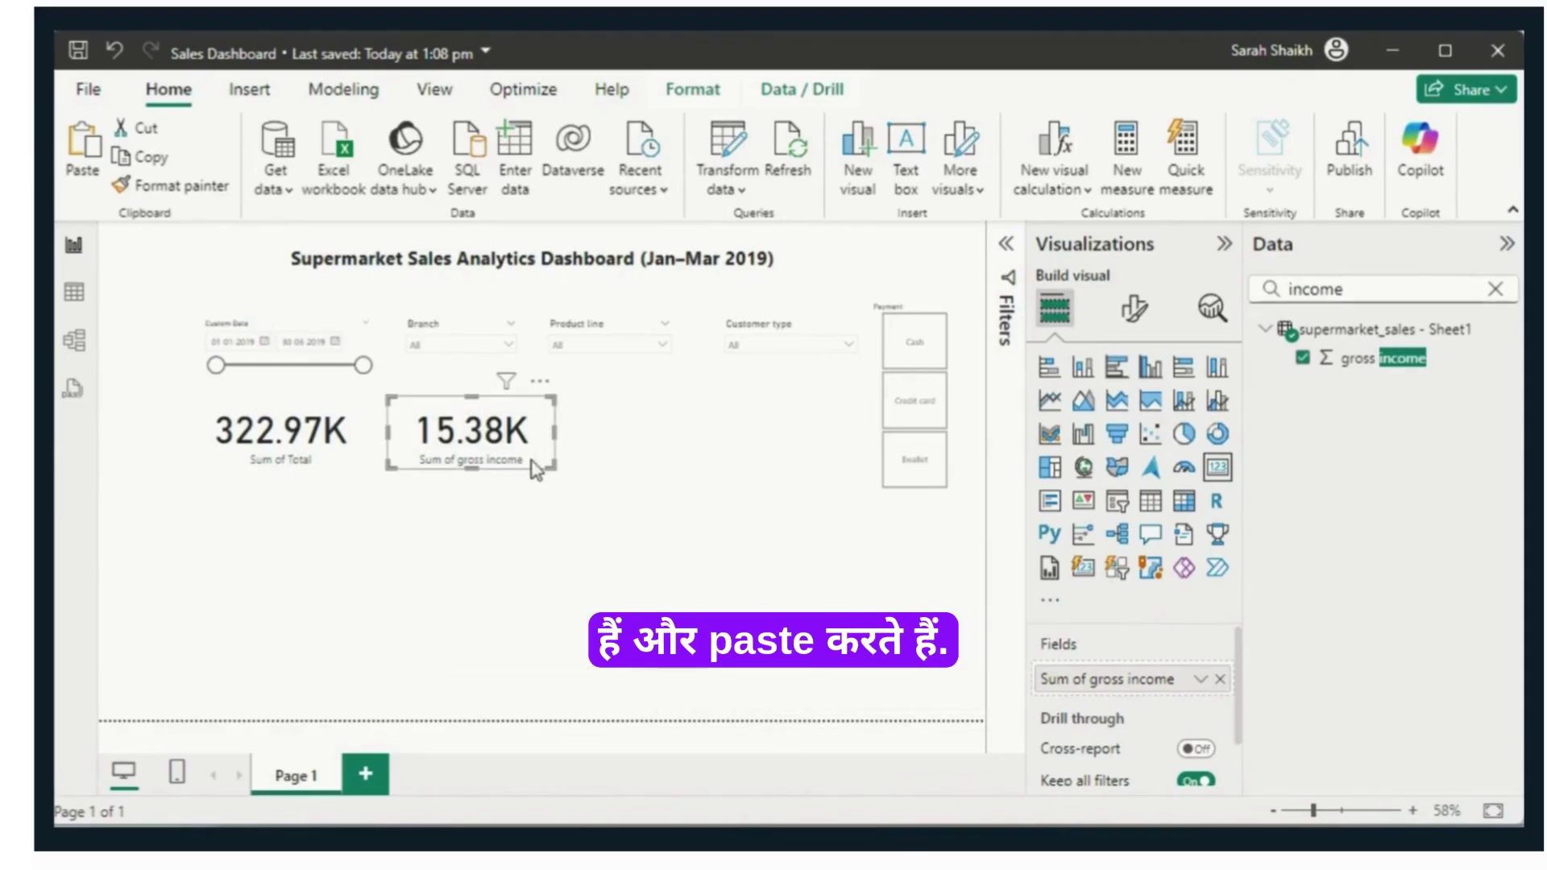
# Step: Duplicate the Sum of gross income card, place the copy beside it, and replace its field with Rating
pyautogui.hotkey('ctrl', 'v')
pyautogui.moveTo(533, 469); pyautogui.dragTo(688, 463)
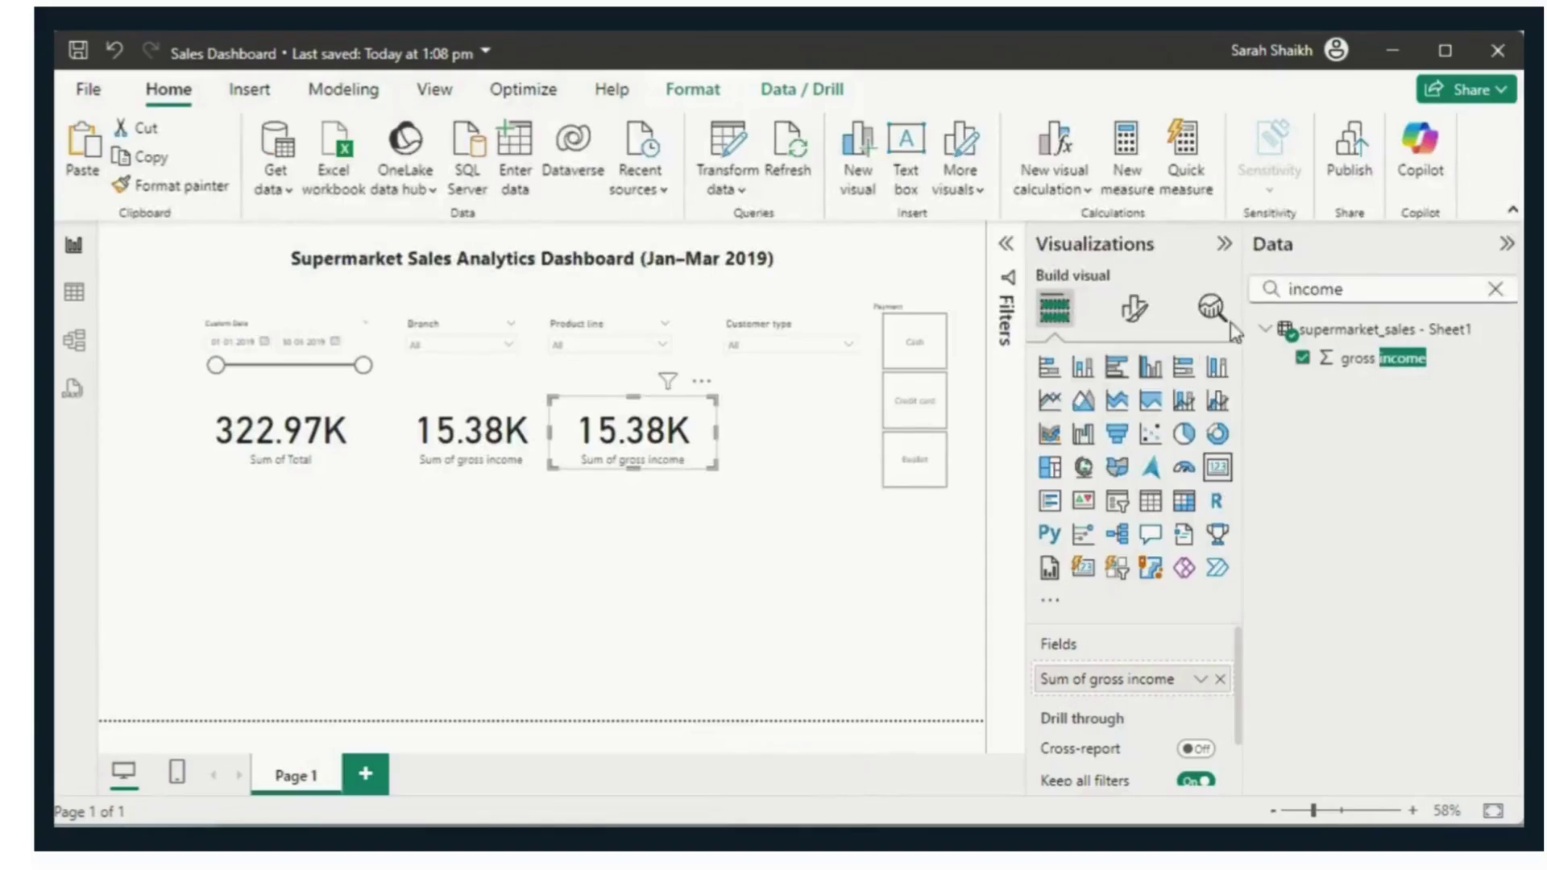
pyautogui.doubleClick(1356, 294)
pyautogui.press('BackSpace')
pyautogui.write('rating')
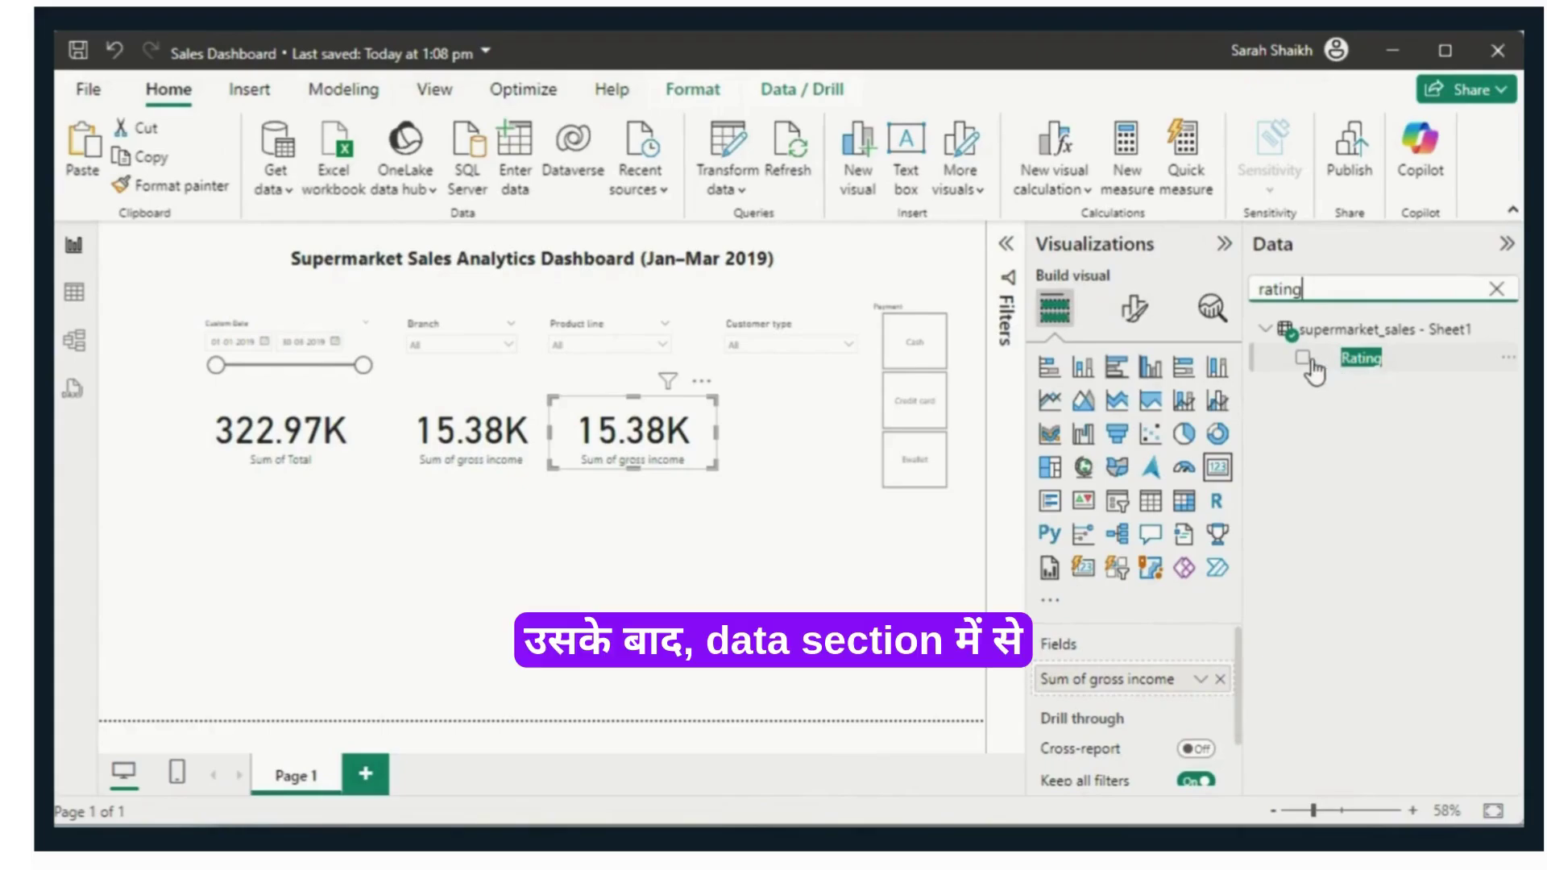
pyautogui.moveTo(1351, 373); pyautogui.dragTo(1148, 691)
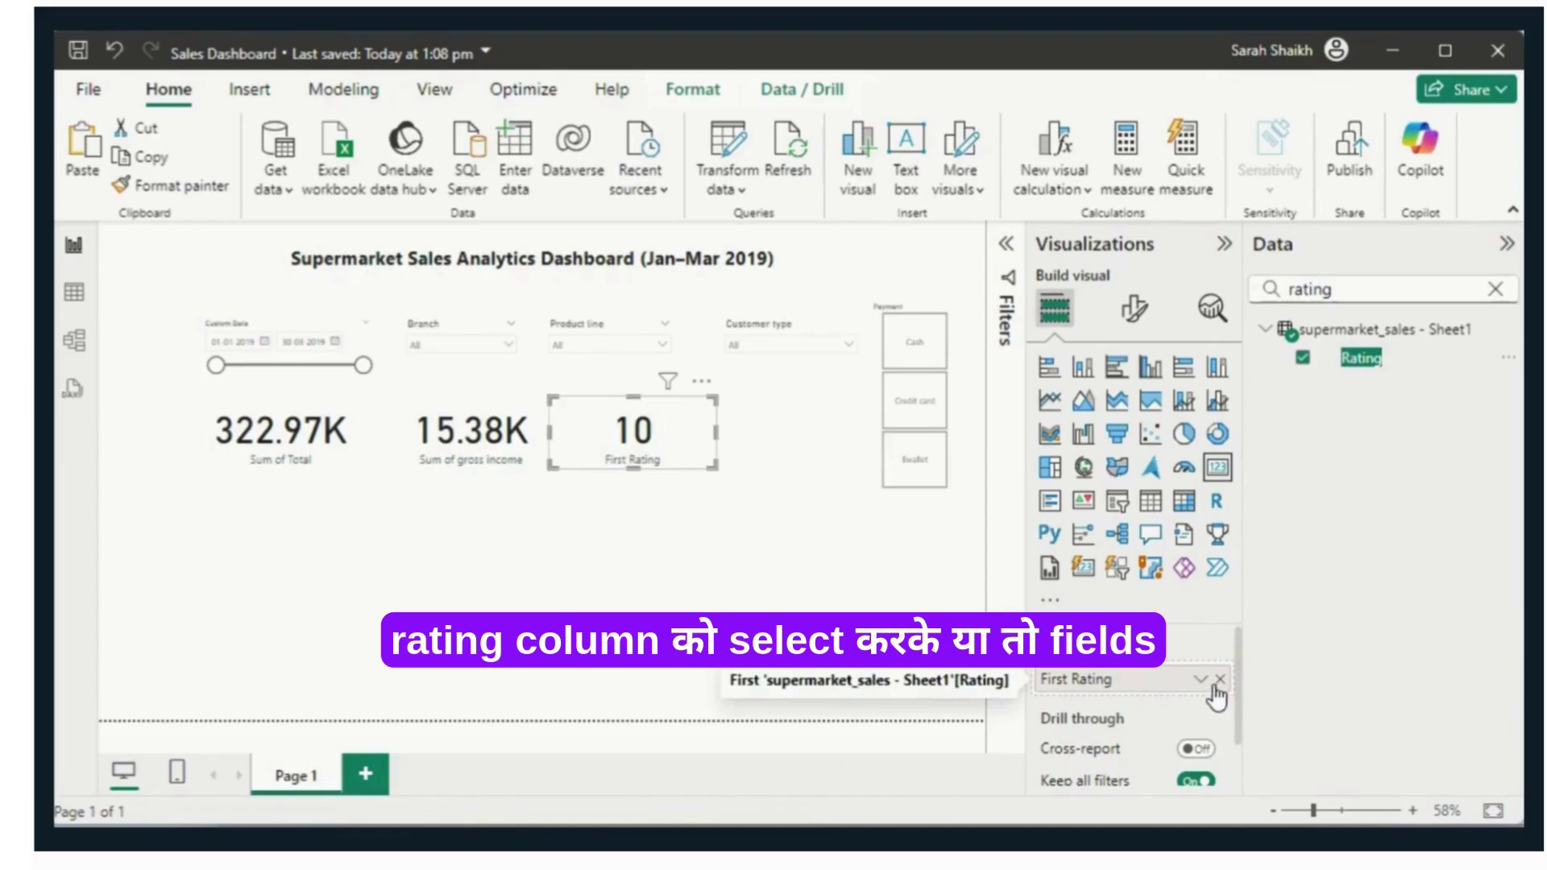
pyautogui.click(1200, 681)
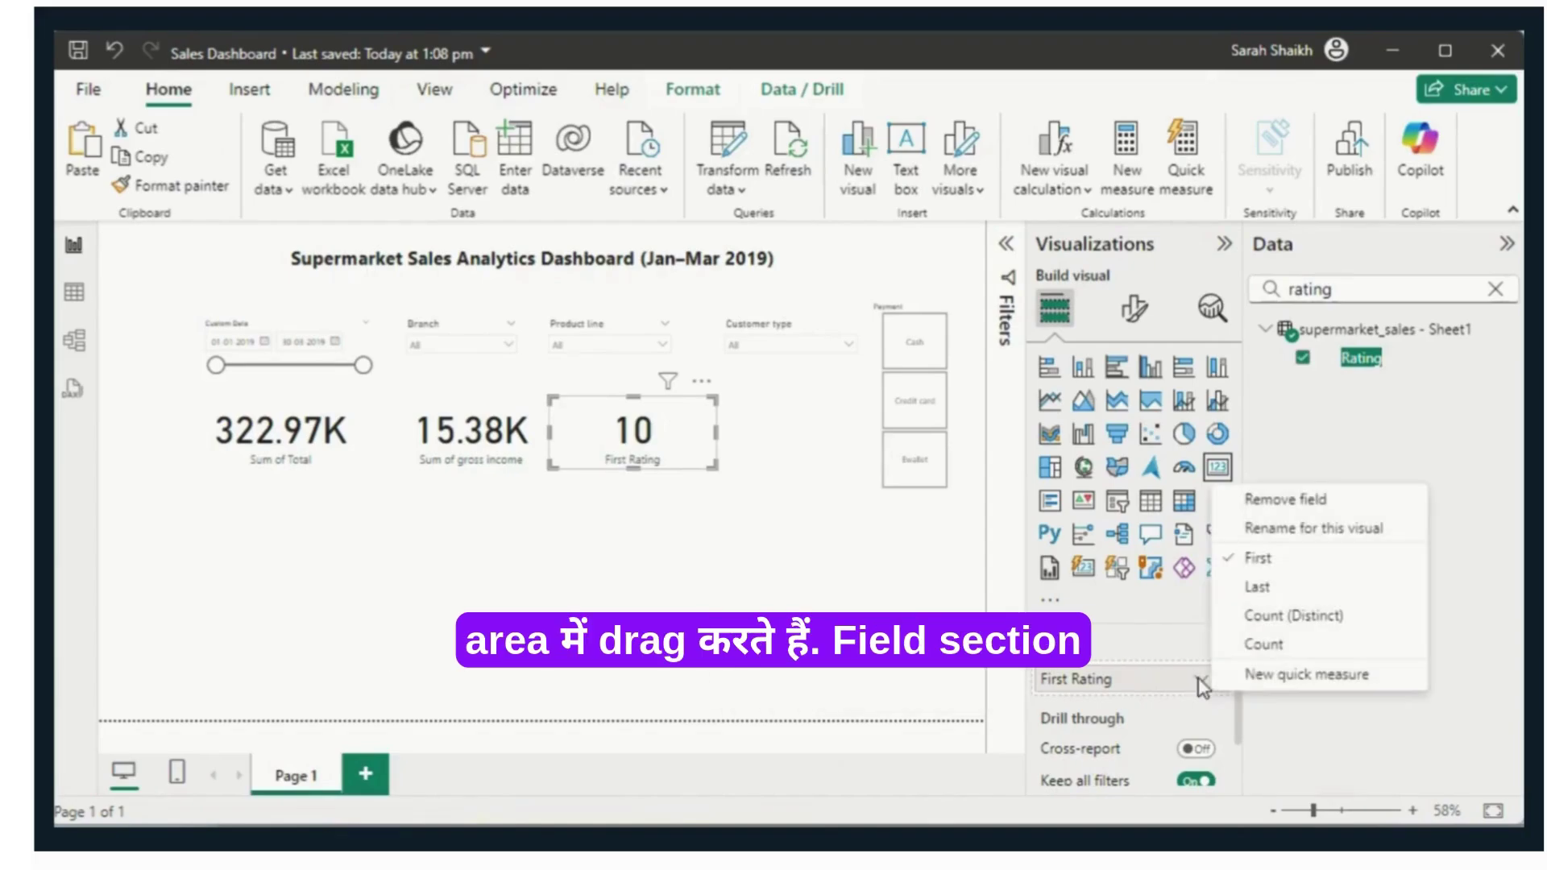
pyautogui.press('Escape')
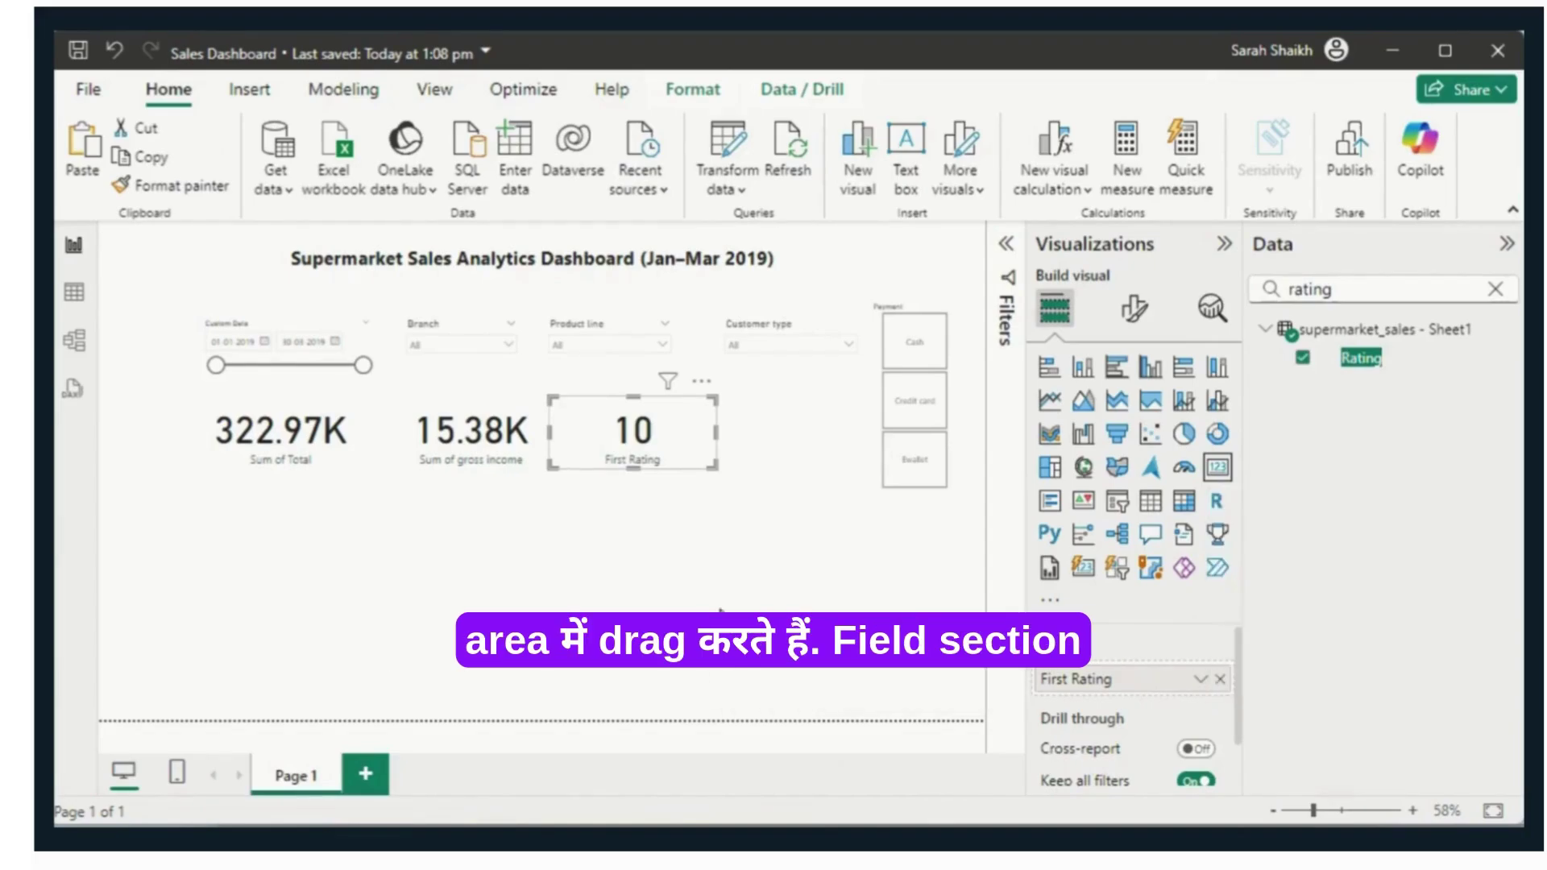
# Step: Open the data in the Power Query Editor and change the Rating column's data type to Decimal Number
pyautogui.click(726, 187)
pyautogui.click(783, 232)
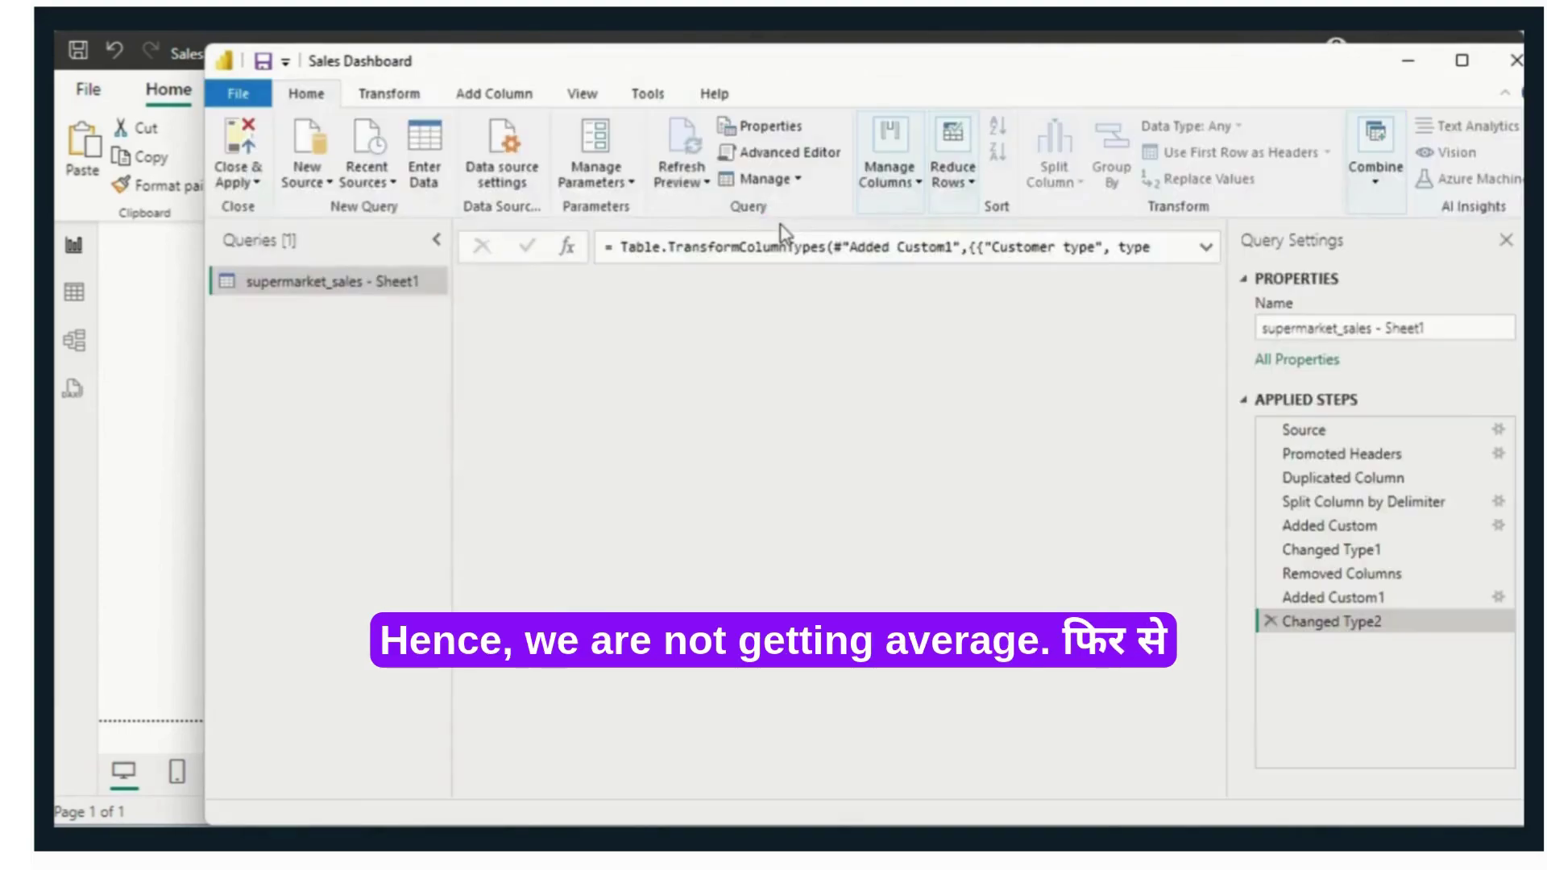
pyautogui.moveTo(624, 800); pyautogui.dragTo(1049, 797)
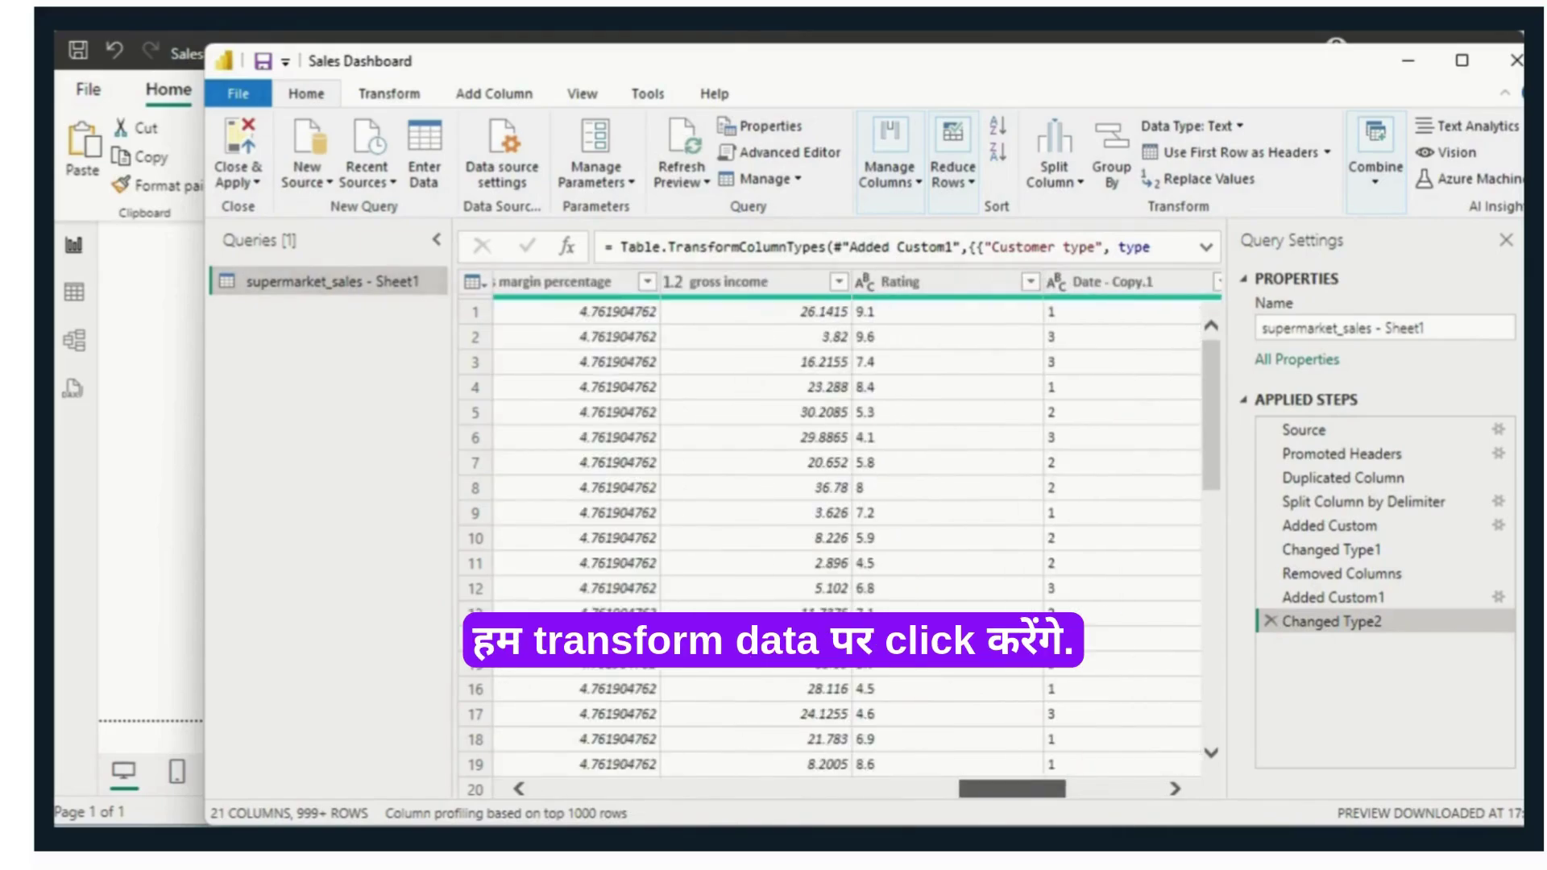
pyautogui.click(971, 283)
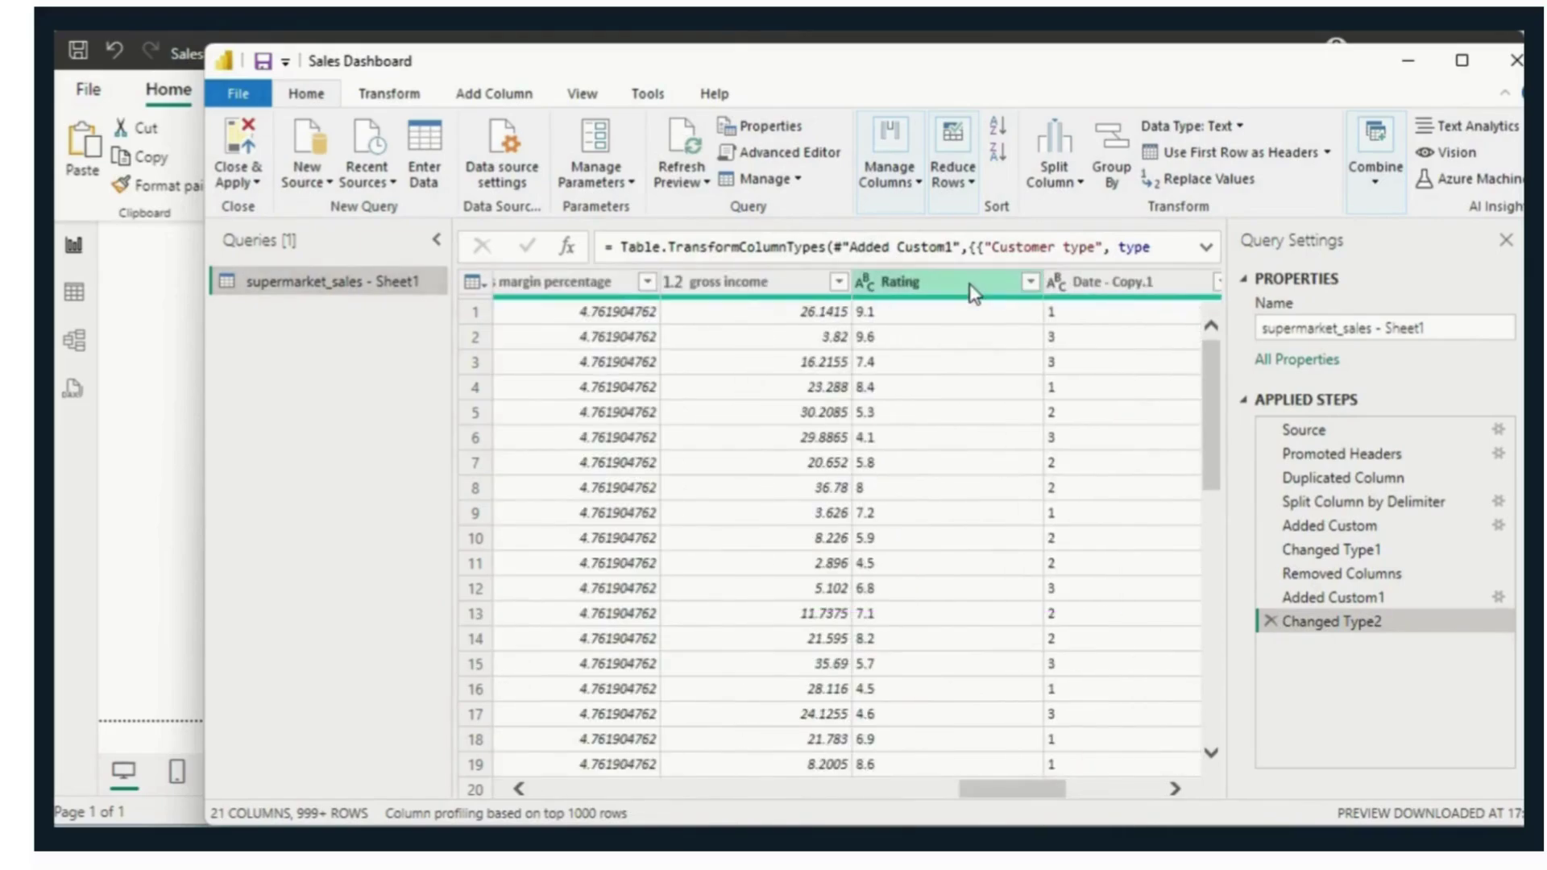
pyautogui.click(385, 94)
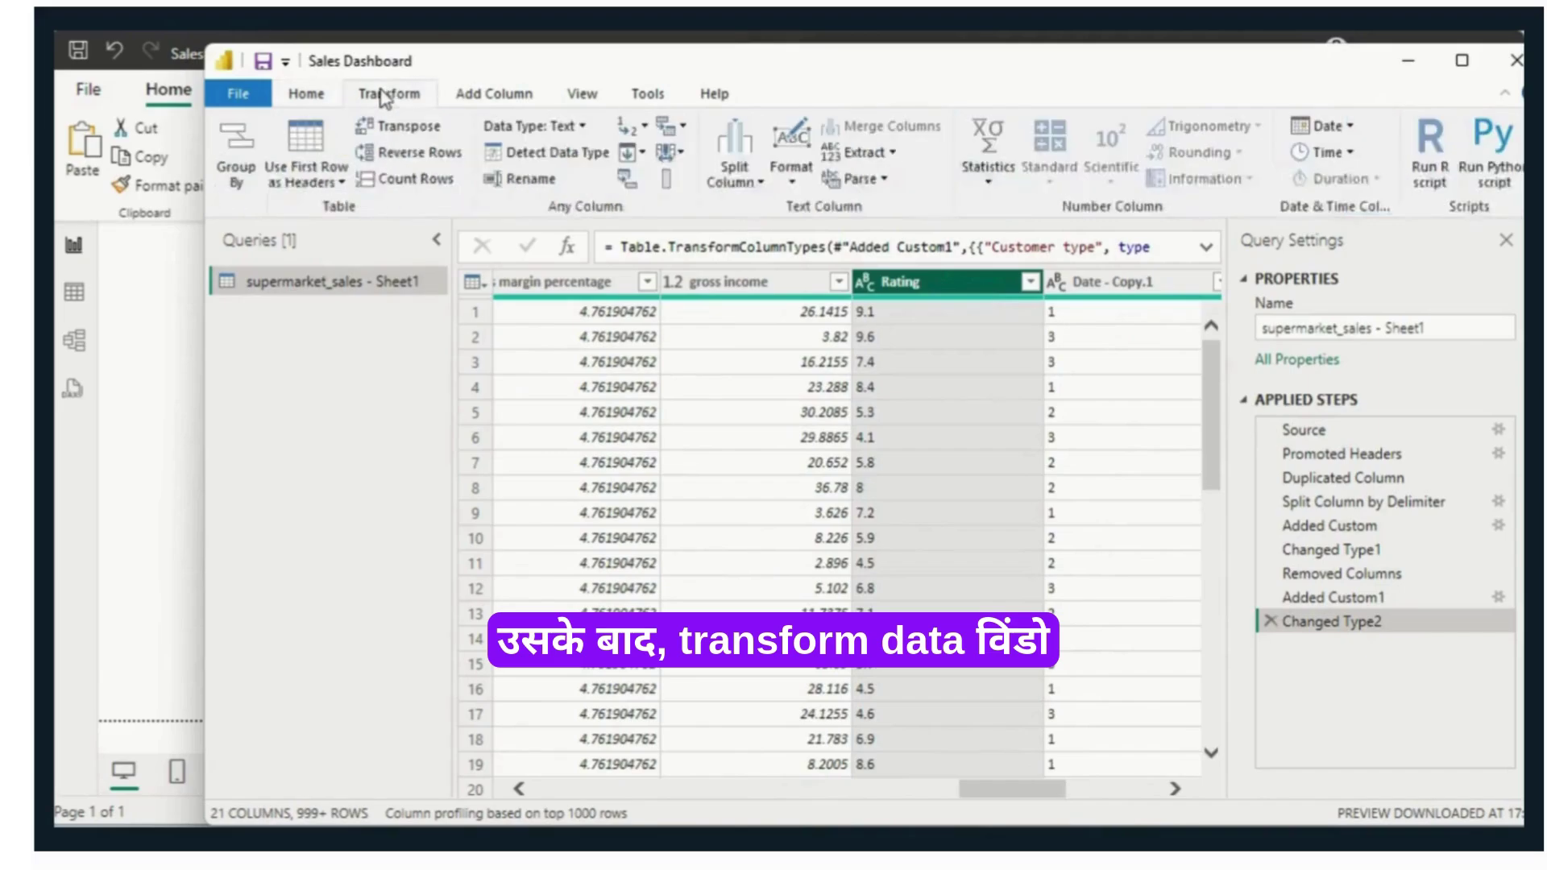
pyautogui.click(588, 128)
pyautogui.click(592, 154)
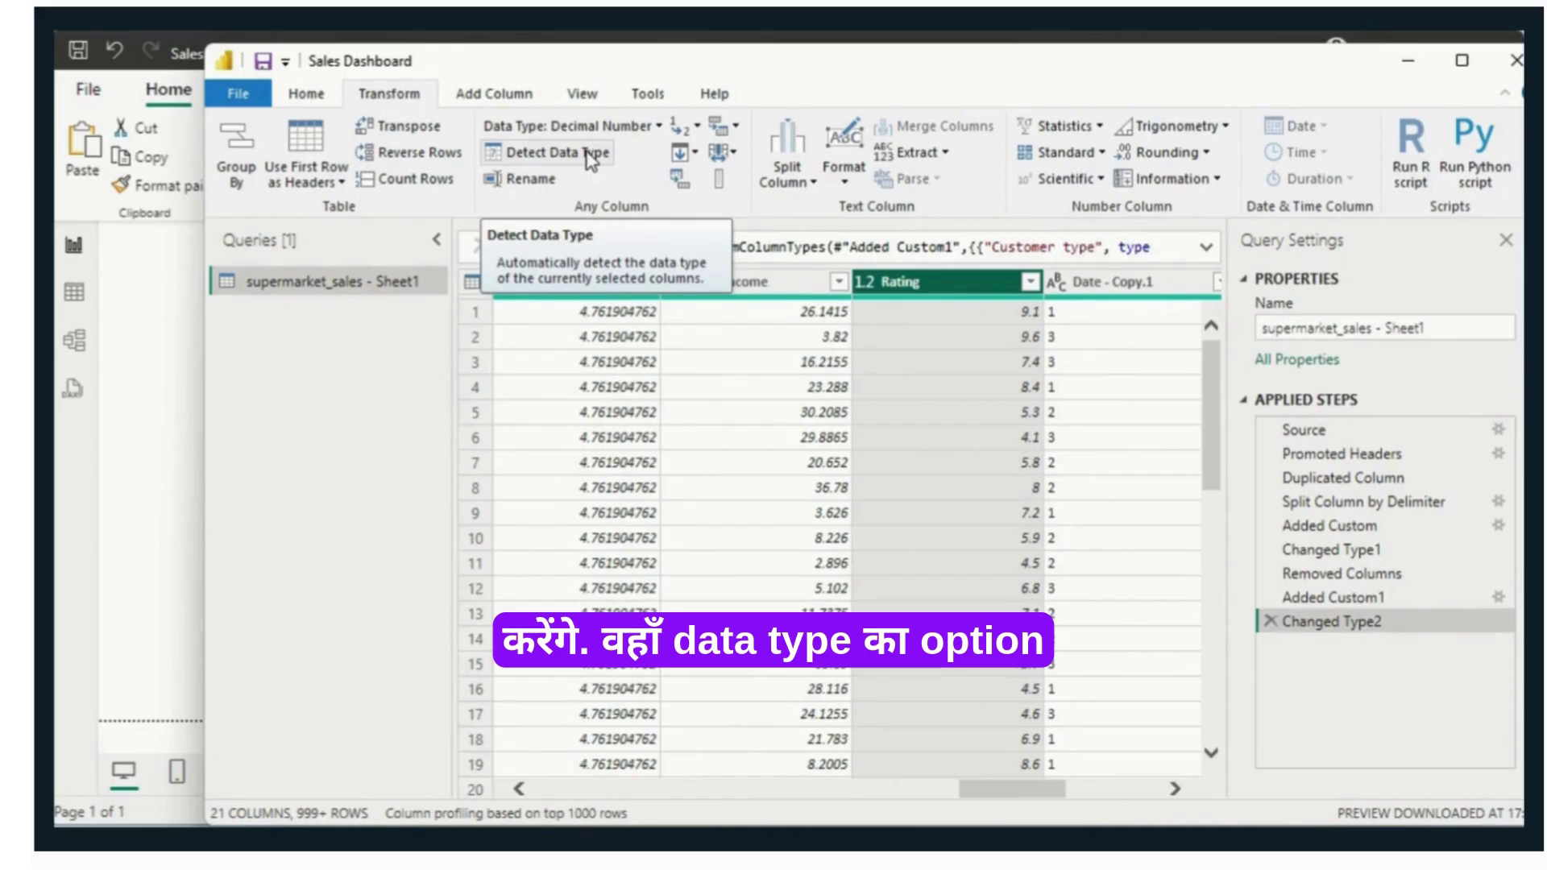
# Step: Close the Power Query Editor with the changes applied and summarize the card's Rating field by Average
pyautogui.click(307, 93)
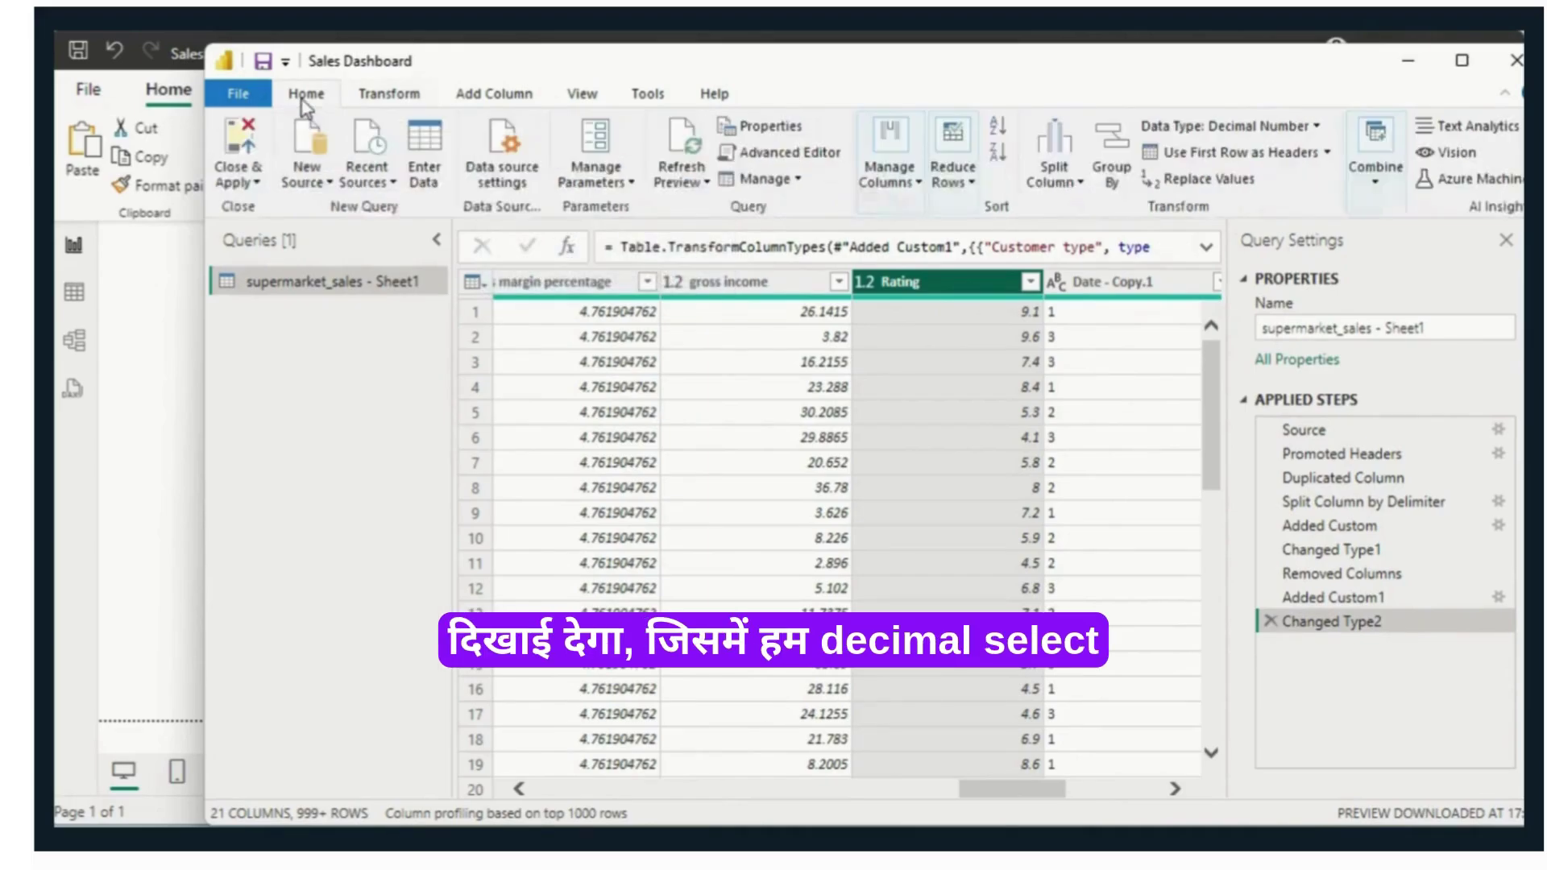
pyautogui.click(231, 153)
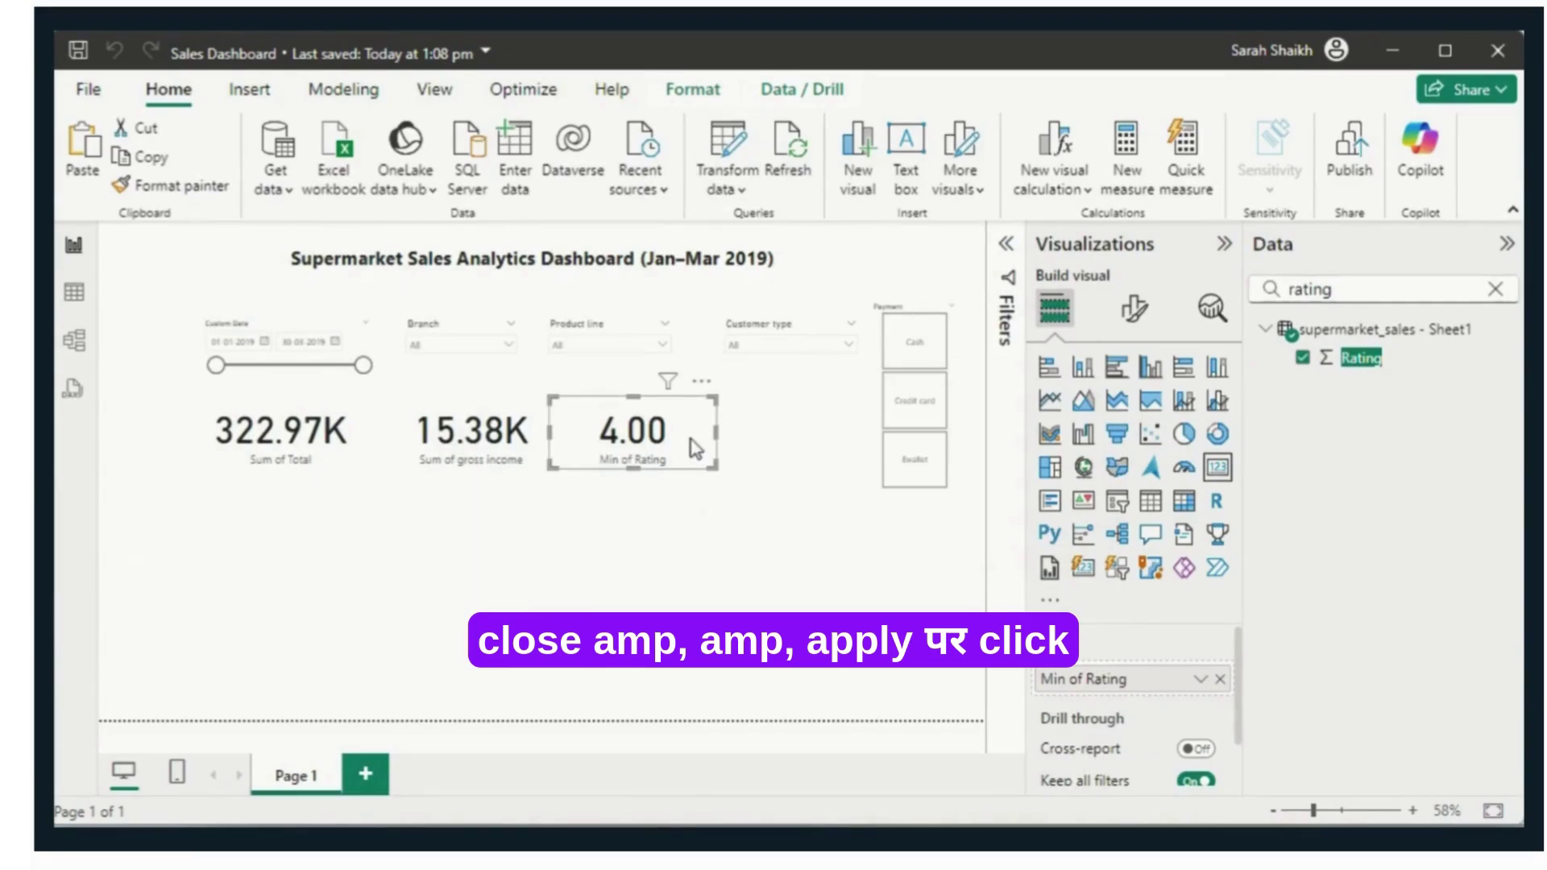
pyautogui.click(1200, 680)
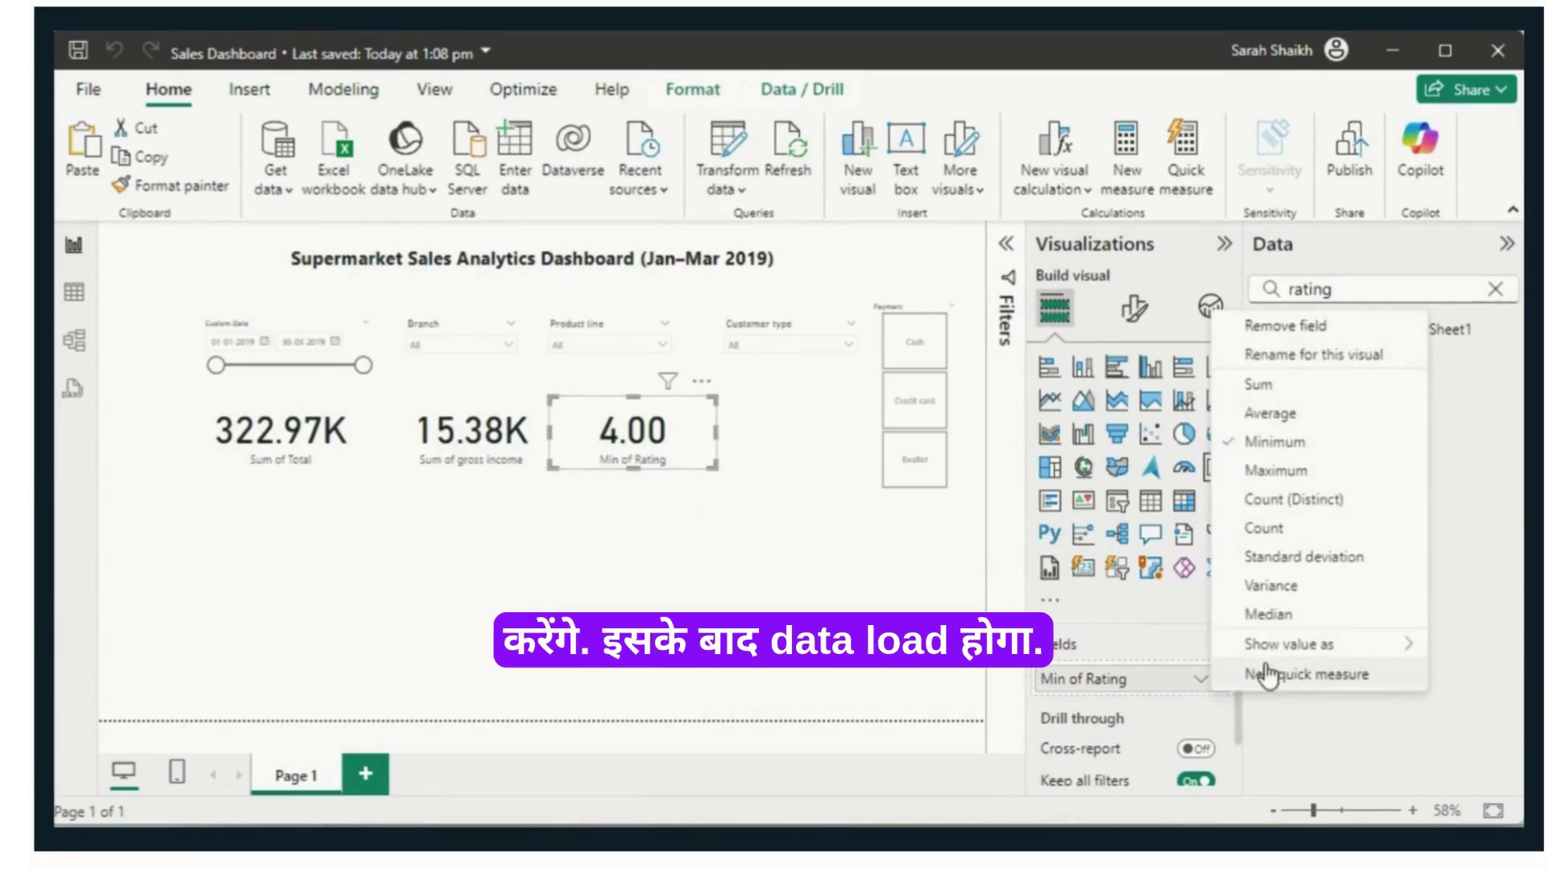
pyautogui.moveTo(1257, 646)
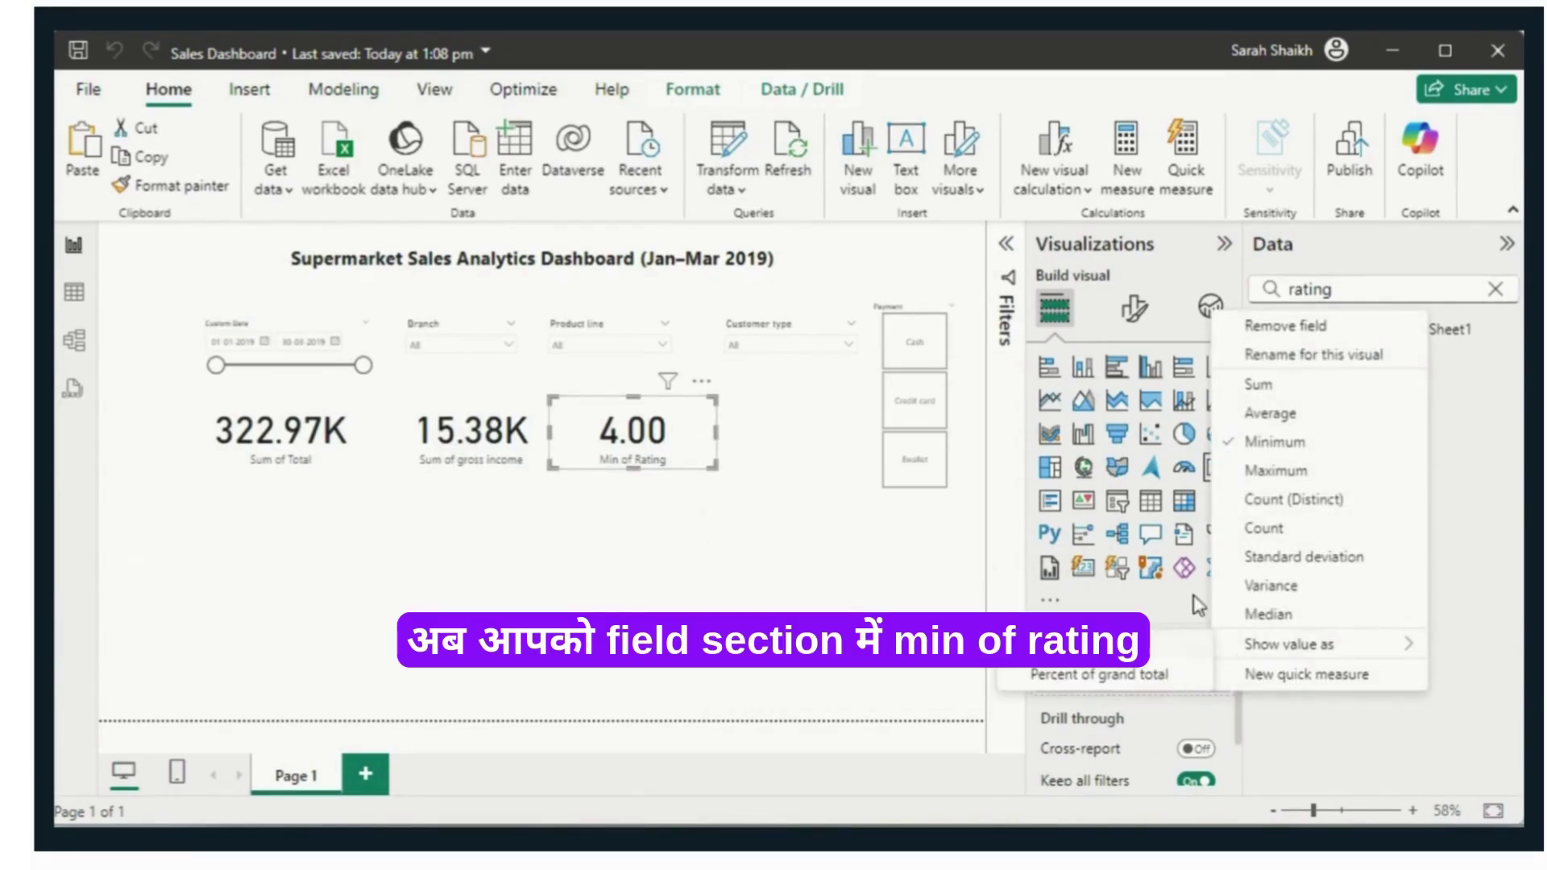
pyautogui.click(1281, 413)
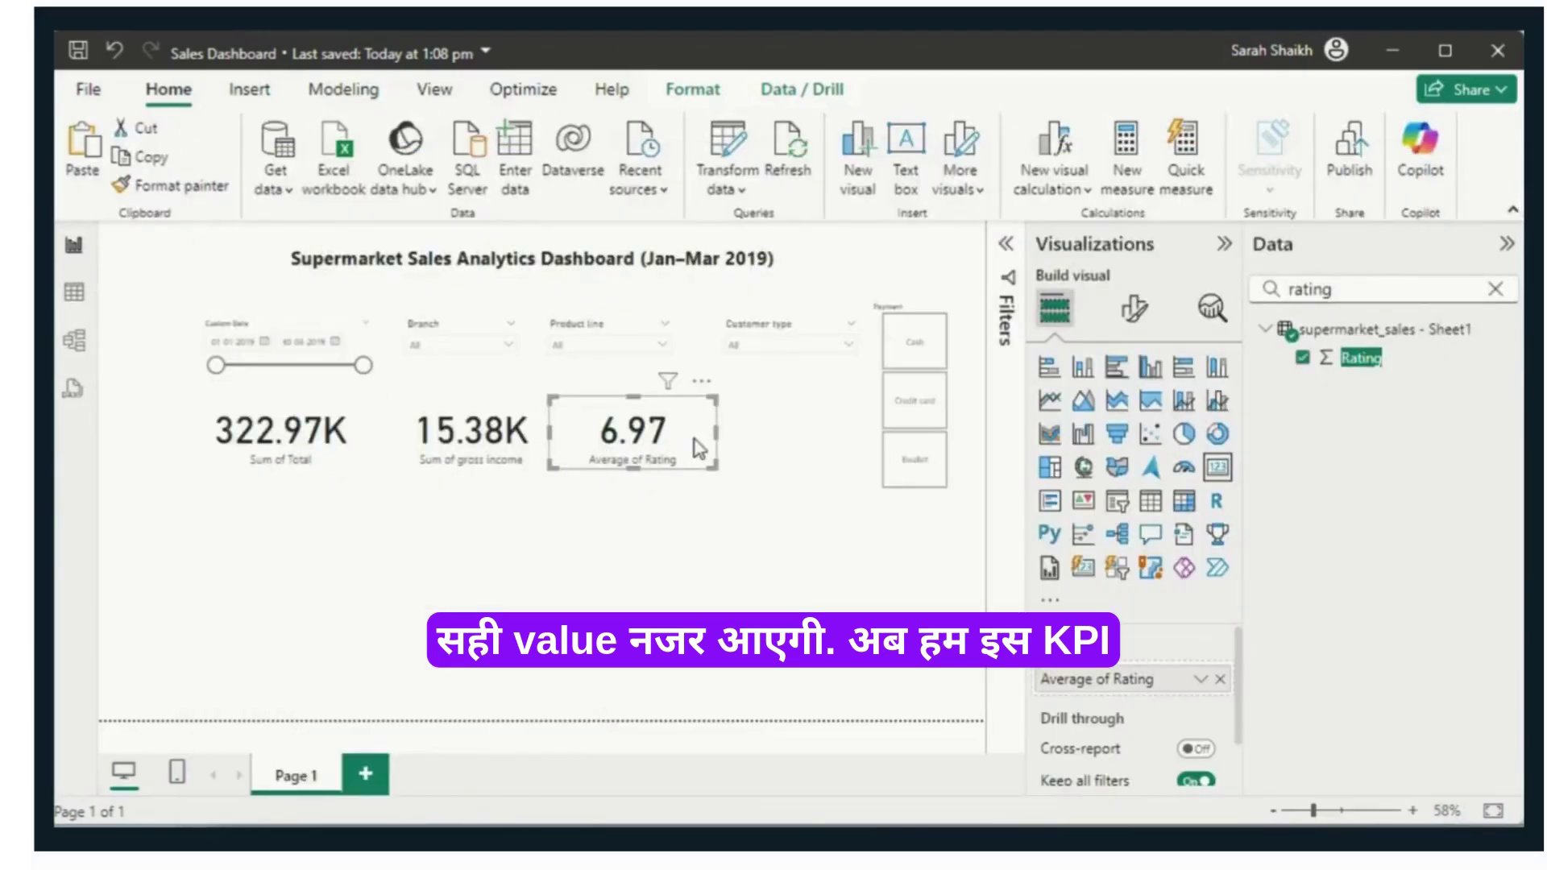
# Step: Duplicate the Average of Rating card and place the copy beside it, next to the Payment slicer
pyautogui.hotkey('ctrl', 'c')
pyautogui.hotkey('ctrl', 'v')
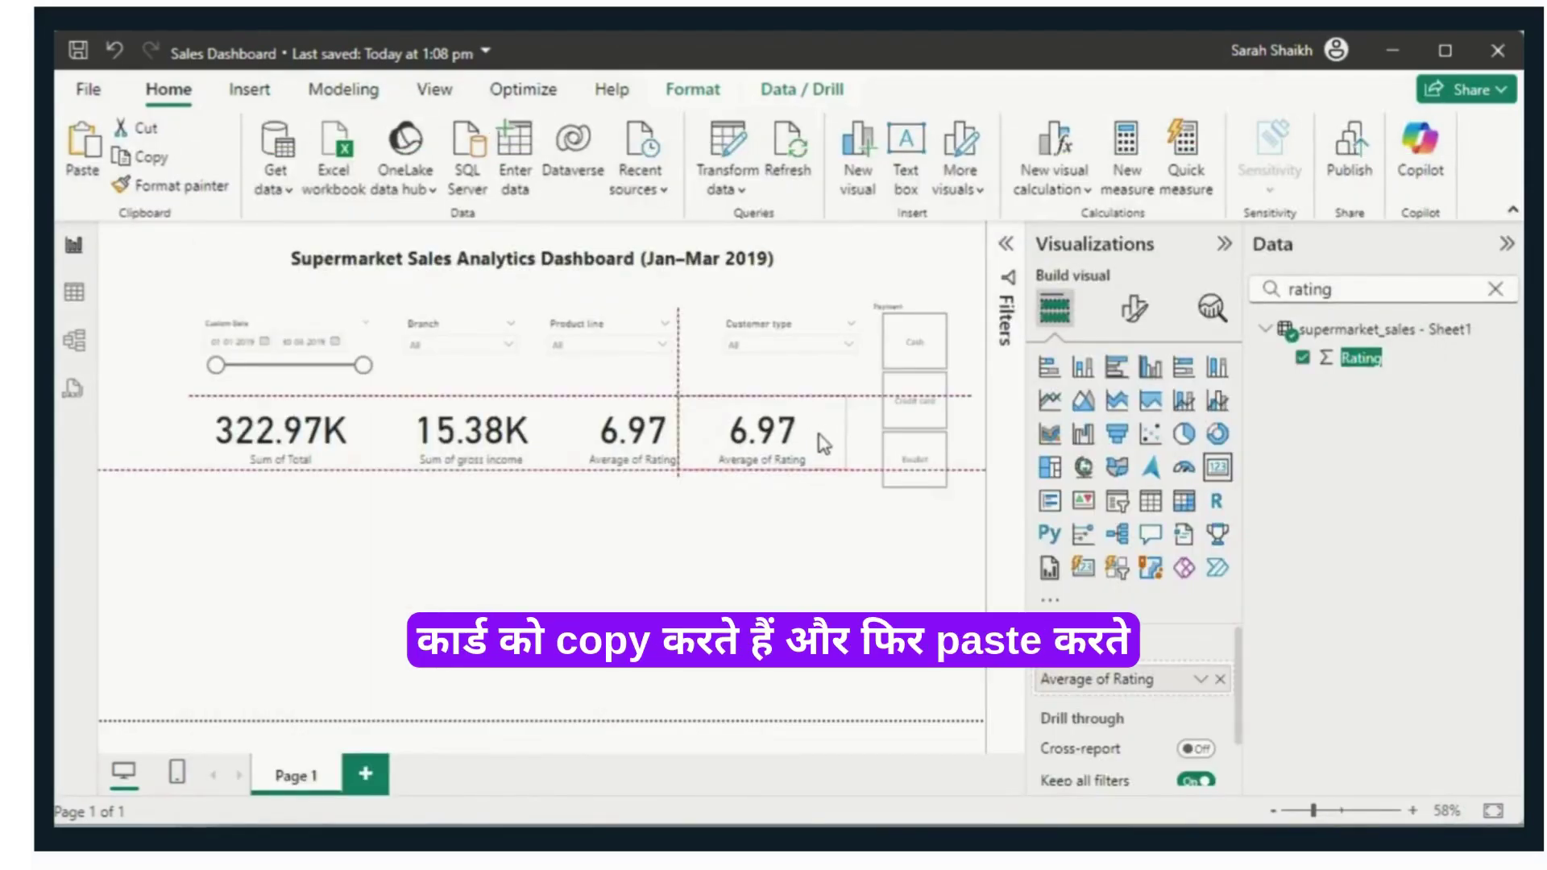
pyautogui.moveTo(722, 443); pyautogui.dragTo(851, 445)
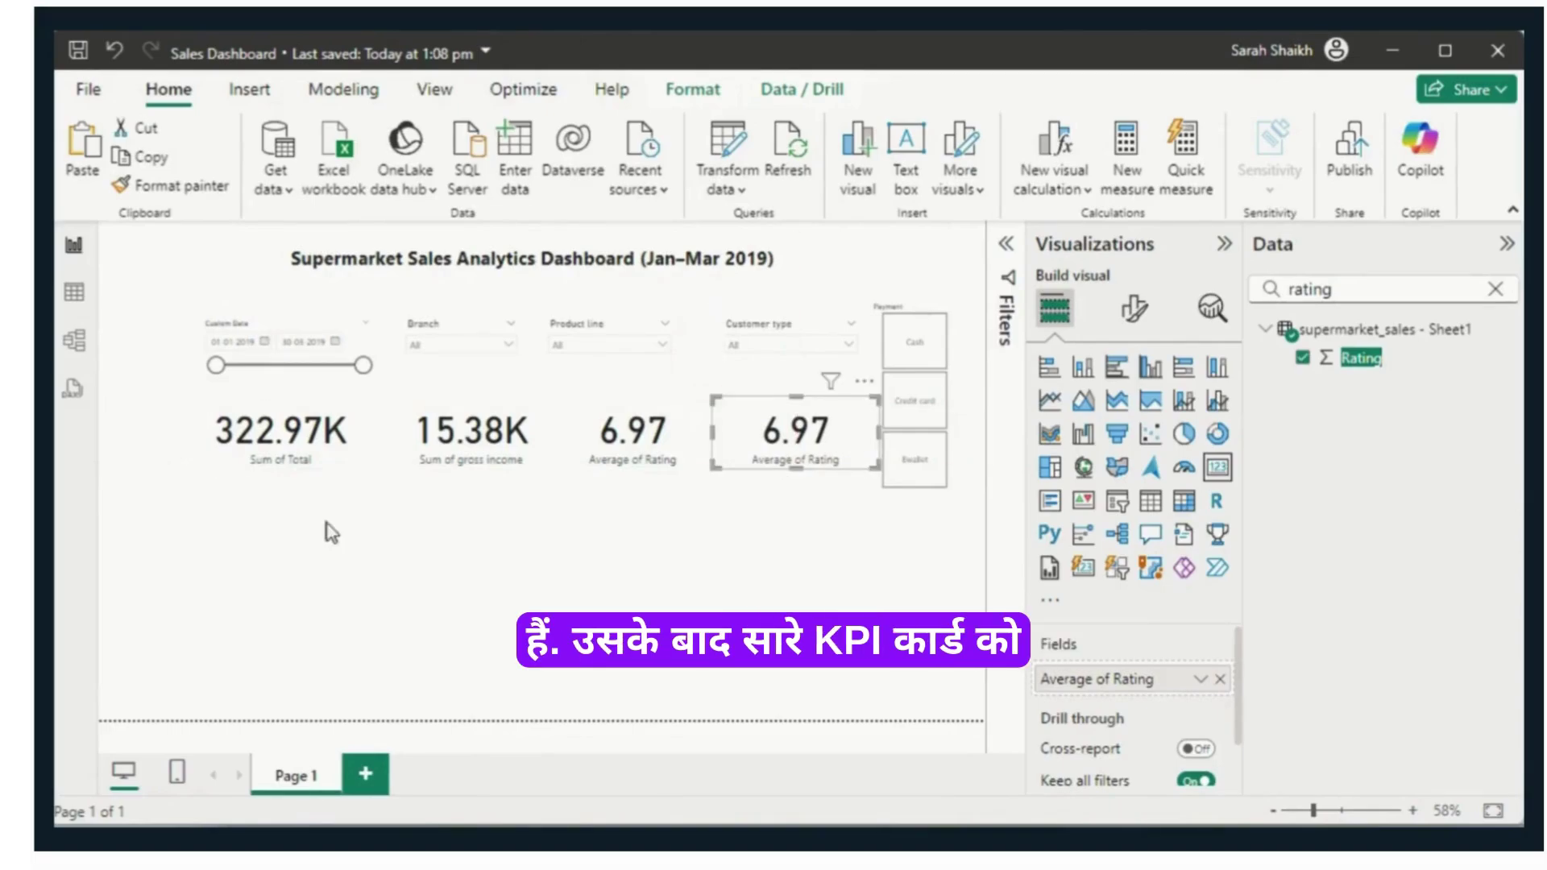
# Step: Reposition the four KPI cards slightly lower in one aligned, evenly spread row beneath the slicers
pyautogui.moveTo(298, 439); pyautogui.dragTo(222, 445)
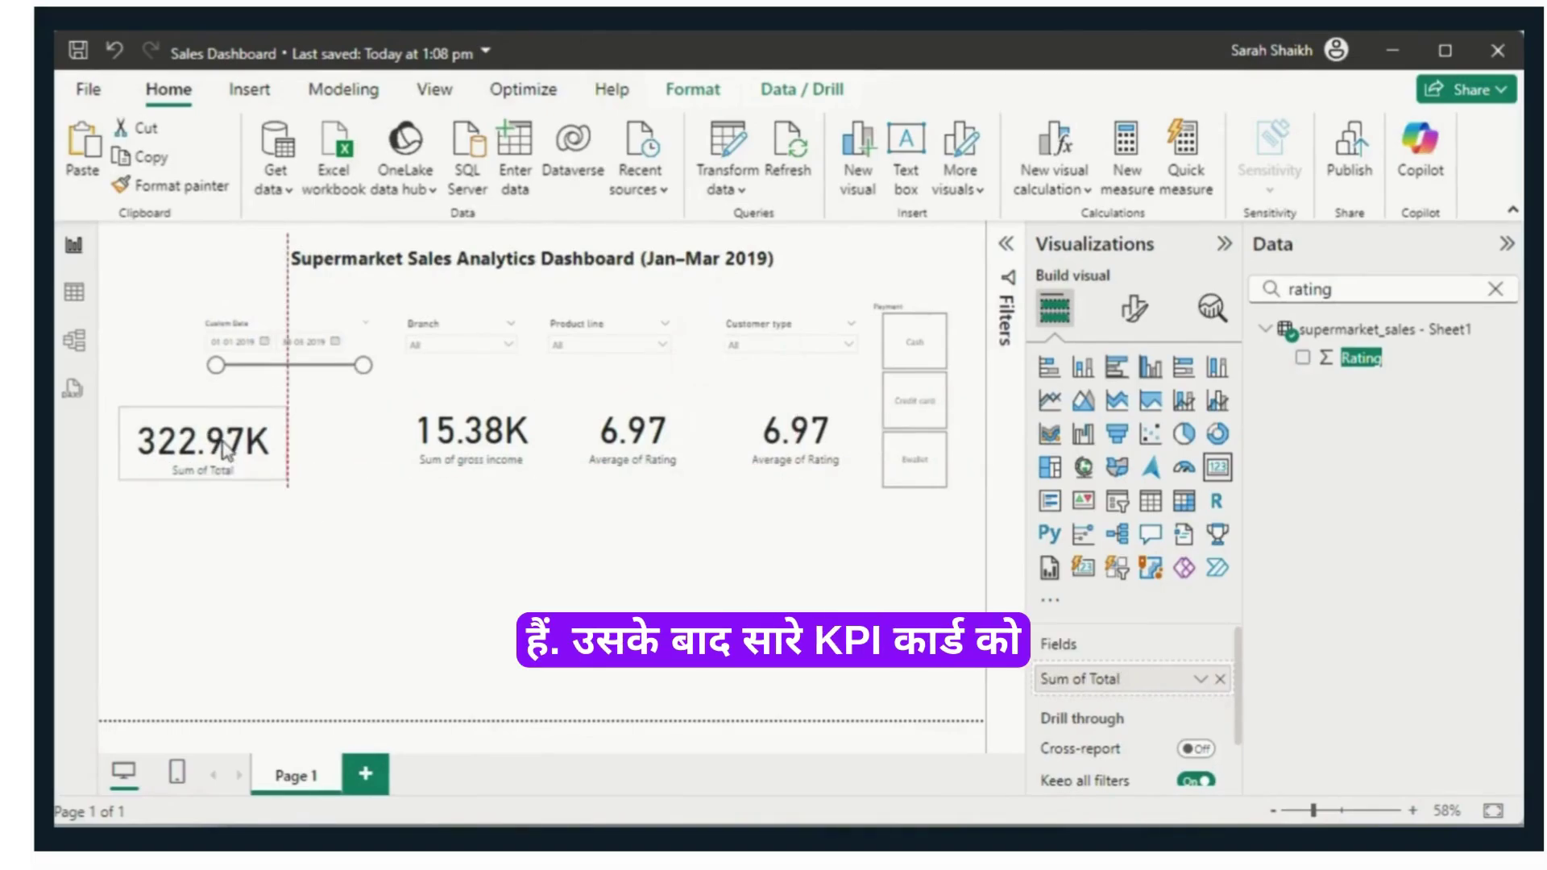
pyautogui.moveTo(464, 435); pyautogui.dragTo(407, 450)
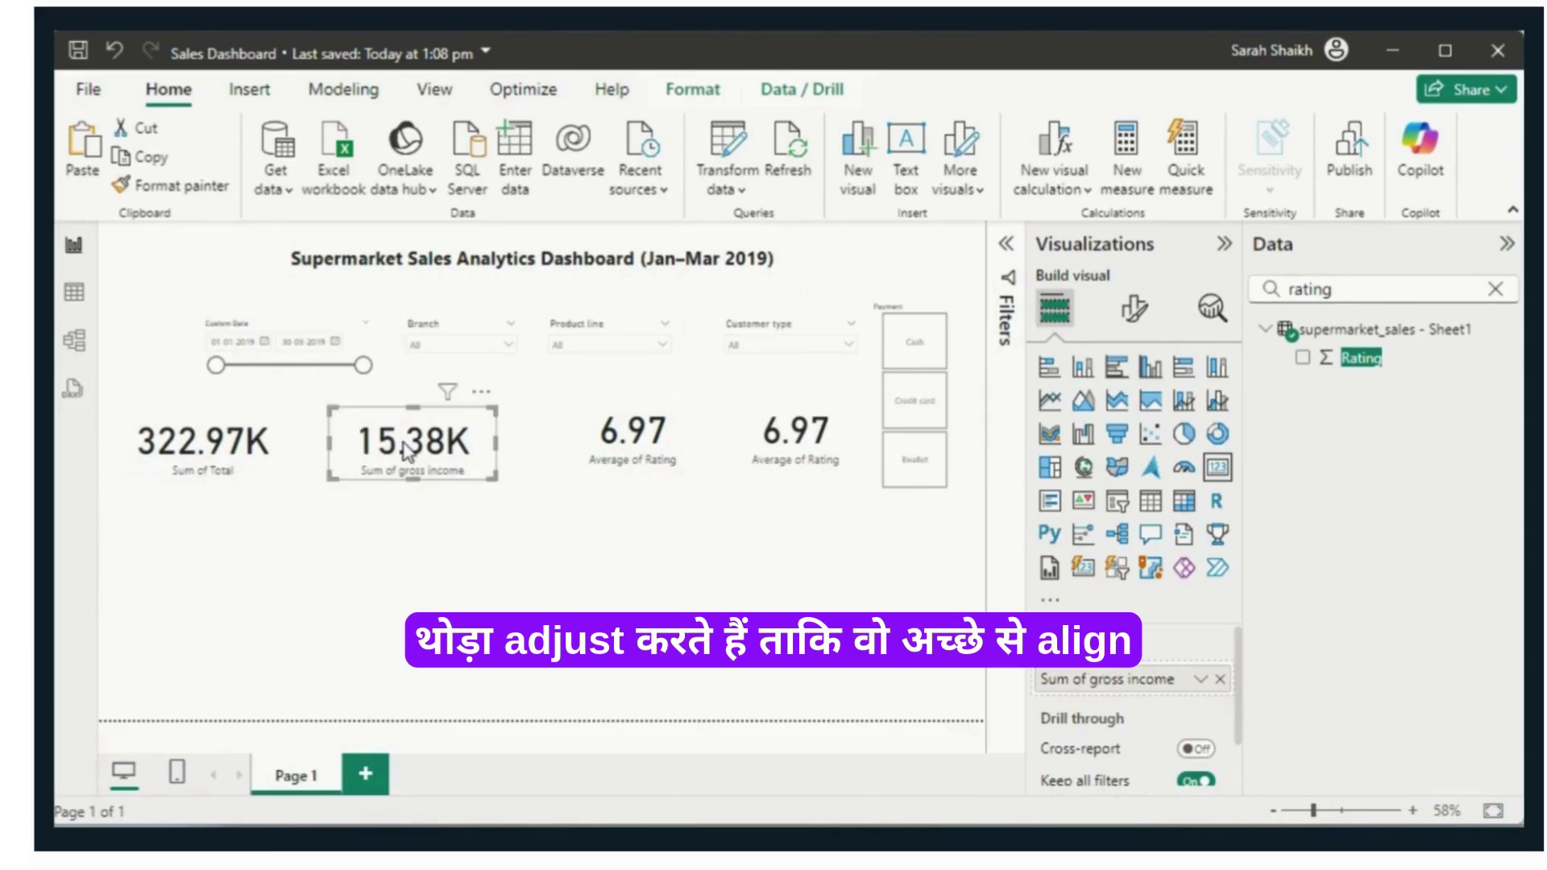
pyautogui.moveTo(627, 448); pyautogui.dragTo(604, 455)
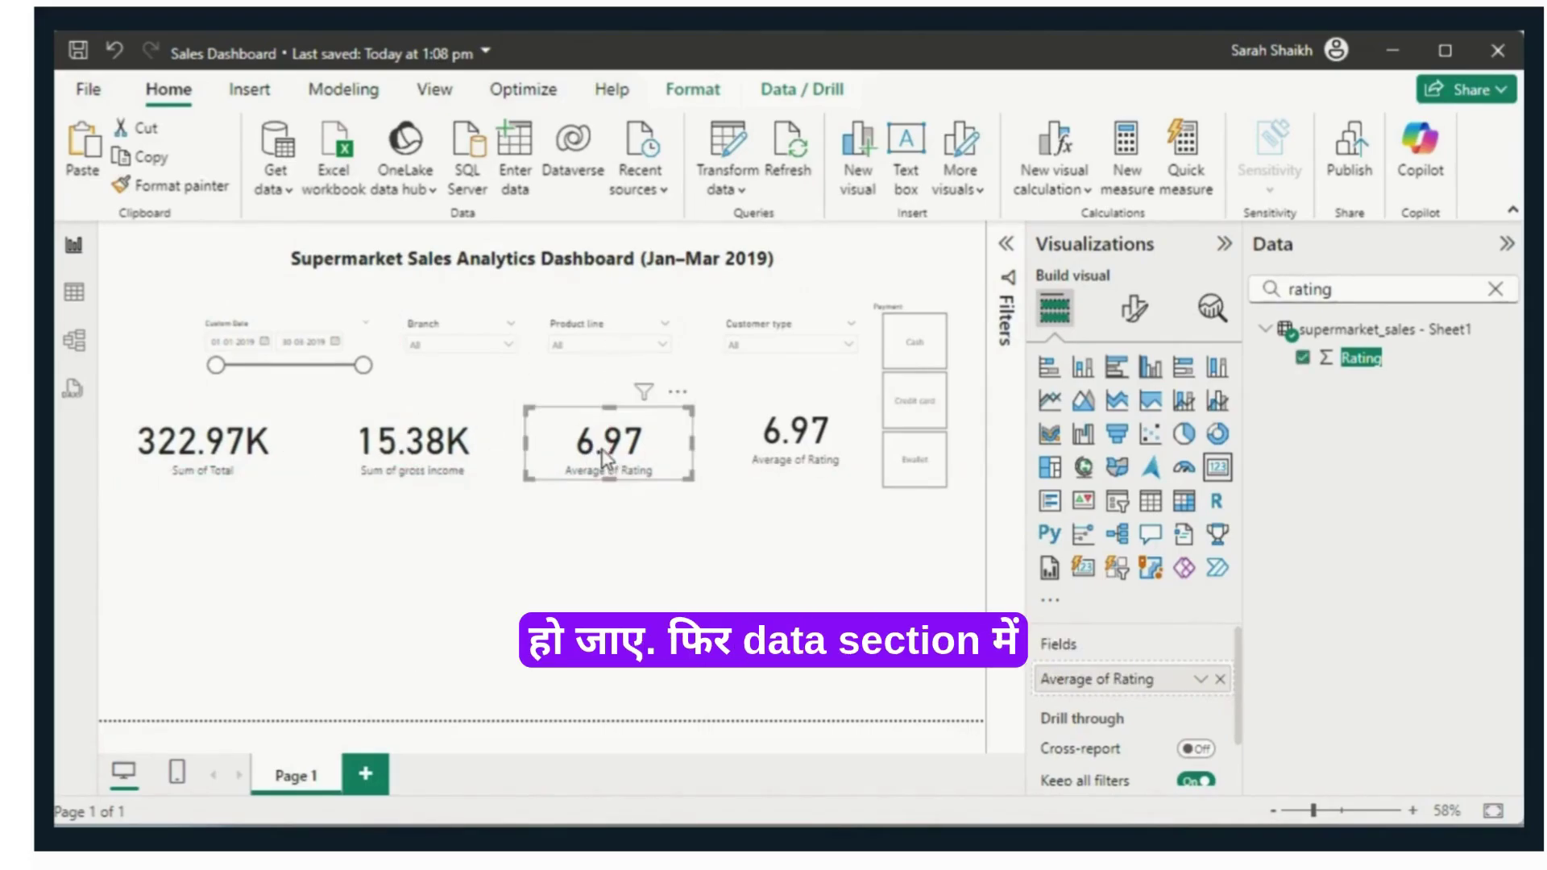
pyautogui.moveTo(766, 433); pyautogui.dragTo(767, 454)
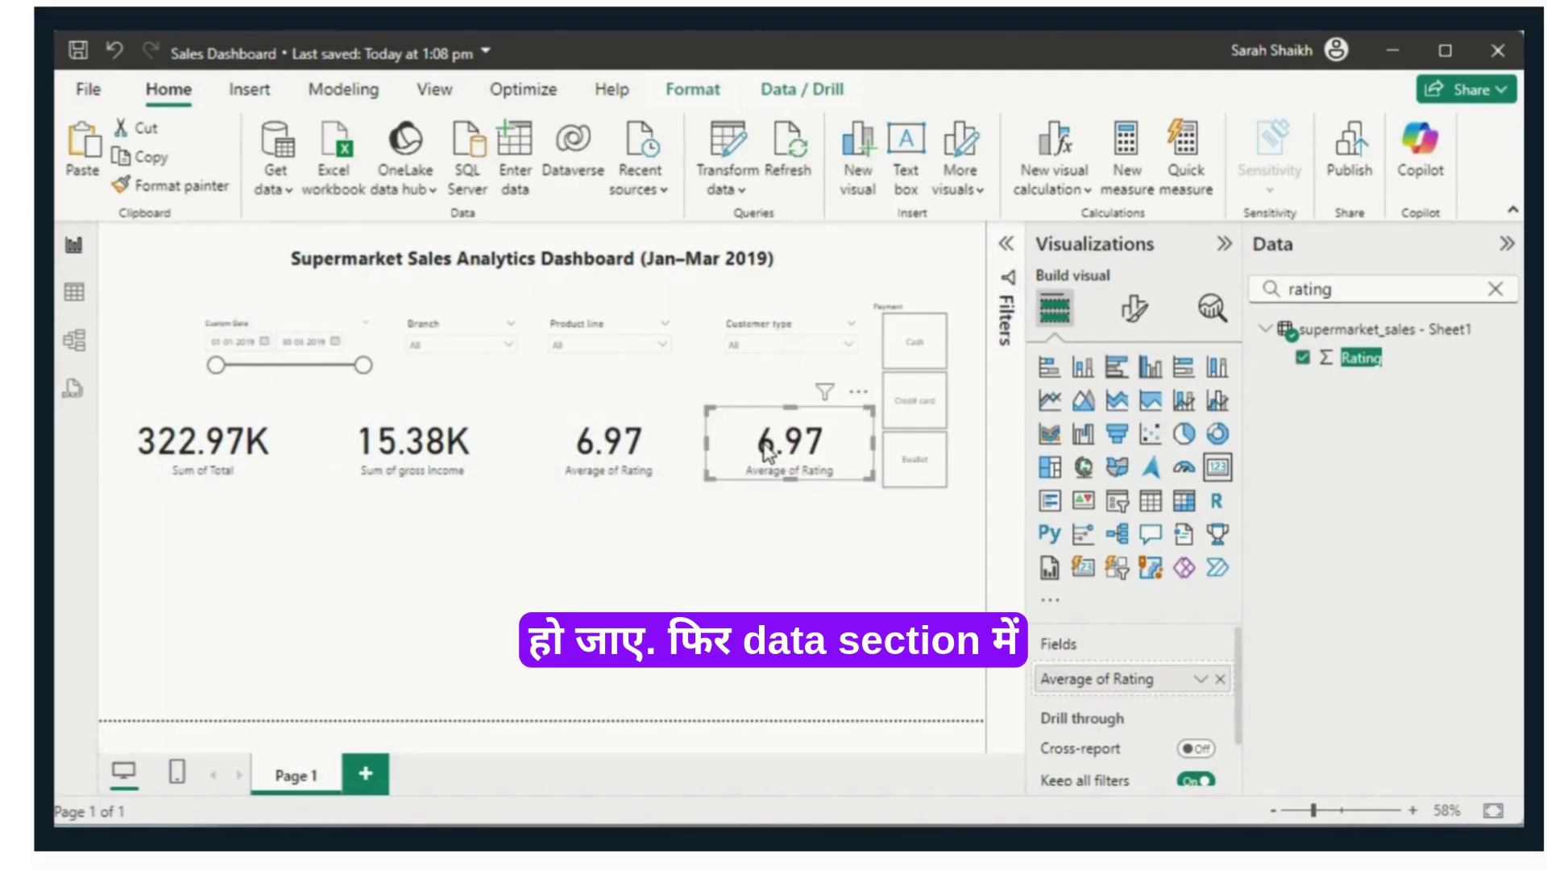
# Step: Remove the Average of Rating field from the fourth card and clear the field search to list all columns
pyautogui.click(1221, 681)
pyautogui.click(1322, 292)
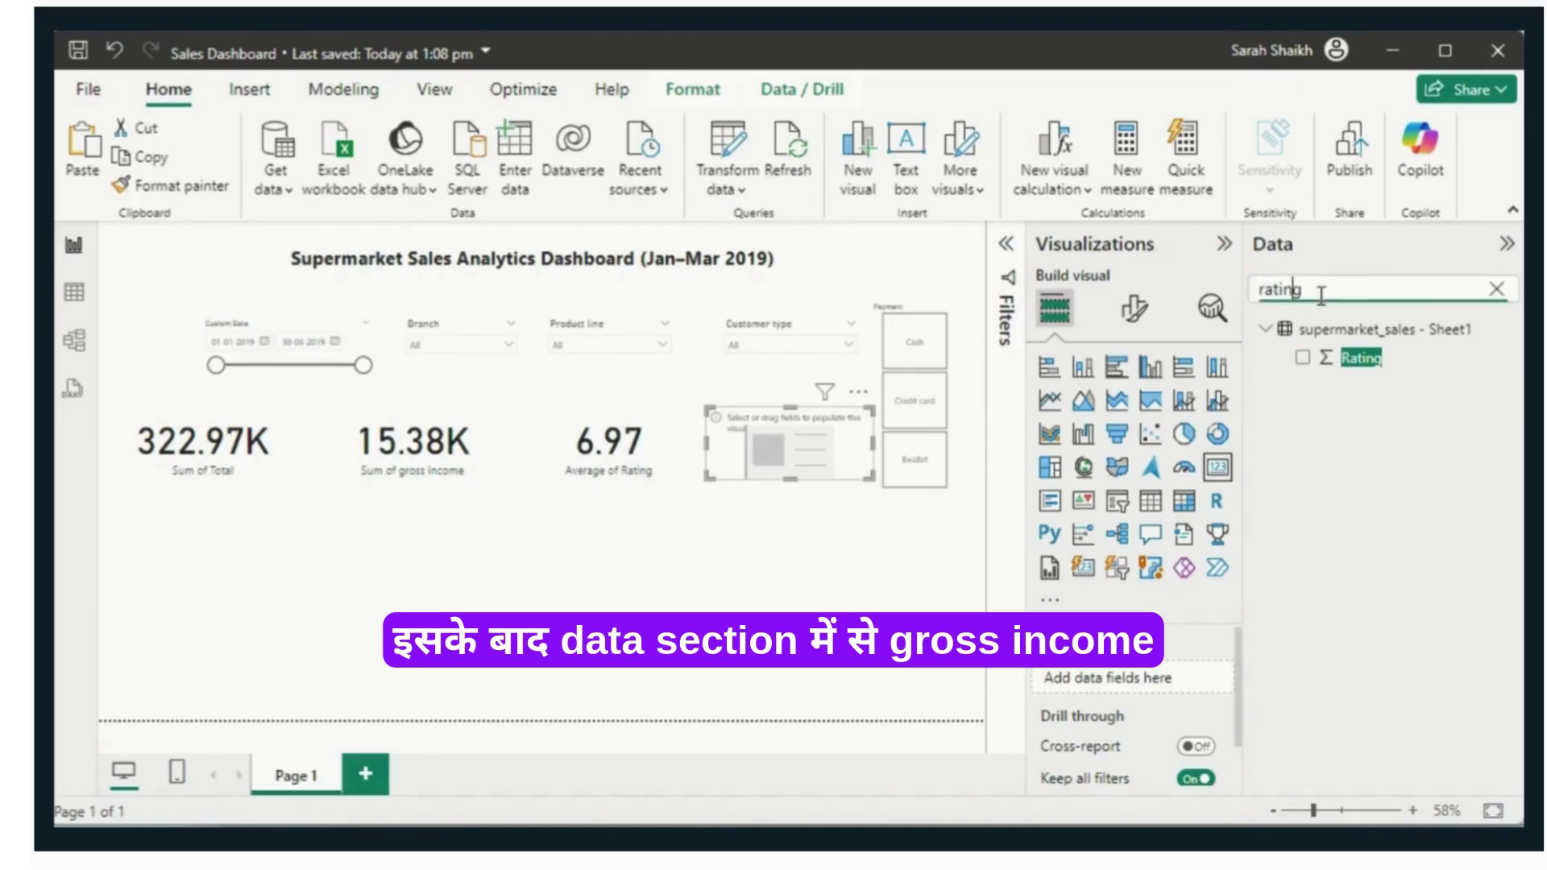
pyautogui.hotkey('ctrl', 'a')
pyautogui.press('BackSpace')
pyautogui.write('tran')
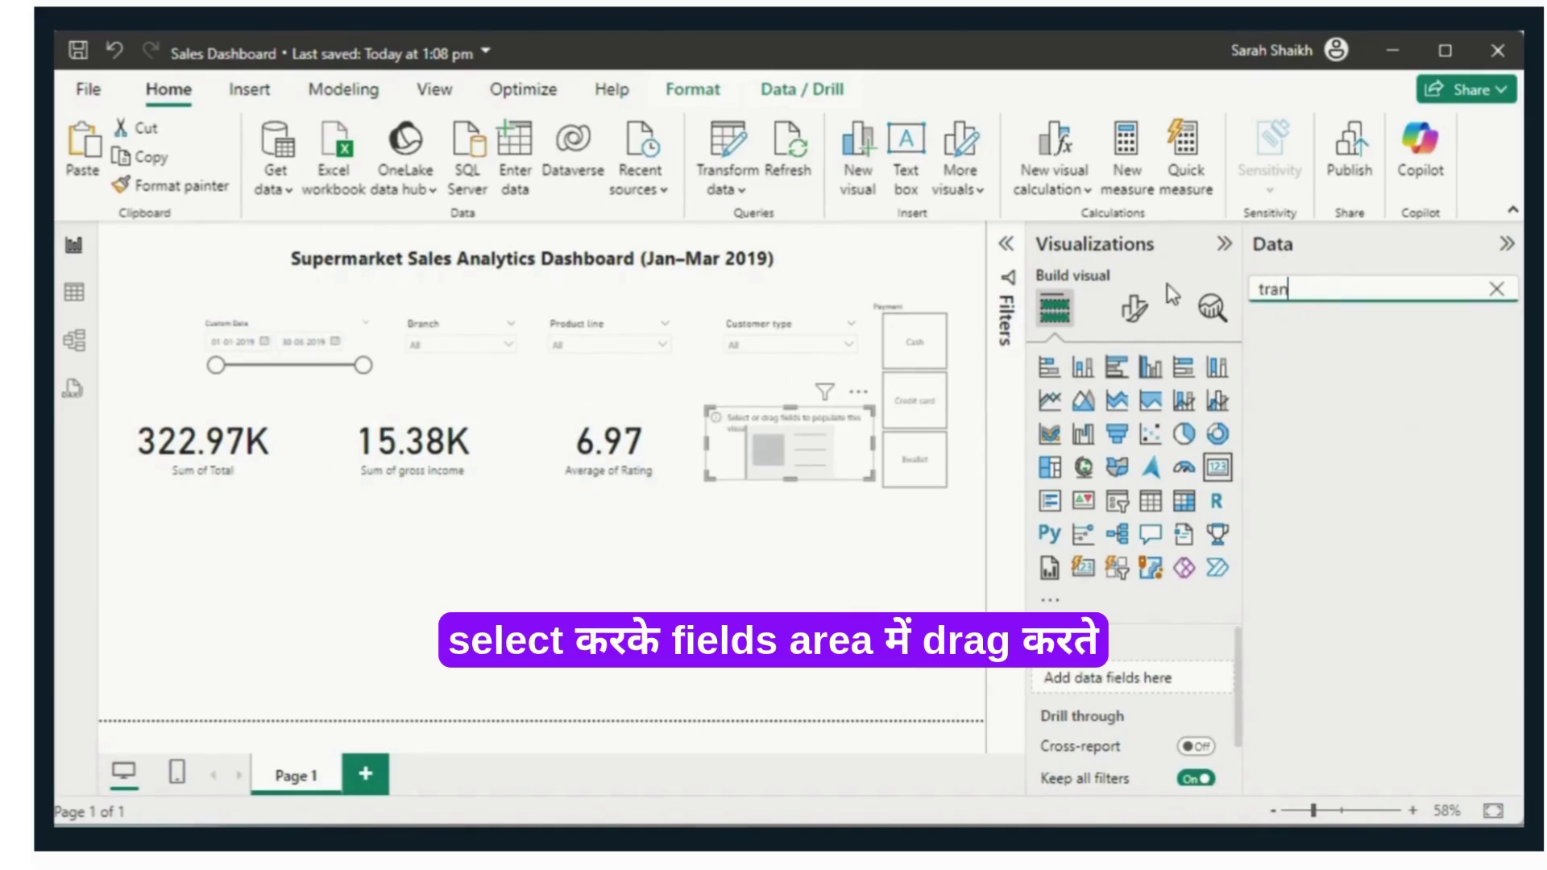
pyautogui.press('BackSpace')
pyautogui.press('BackSpace')
pyautogui.press('BackSpace')
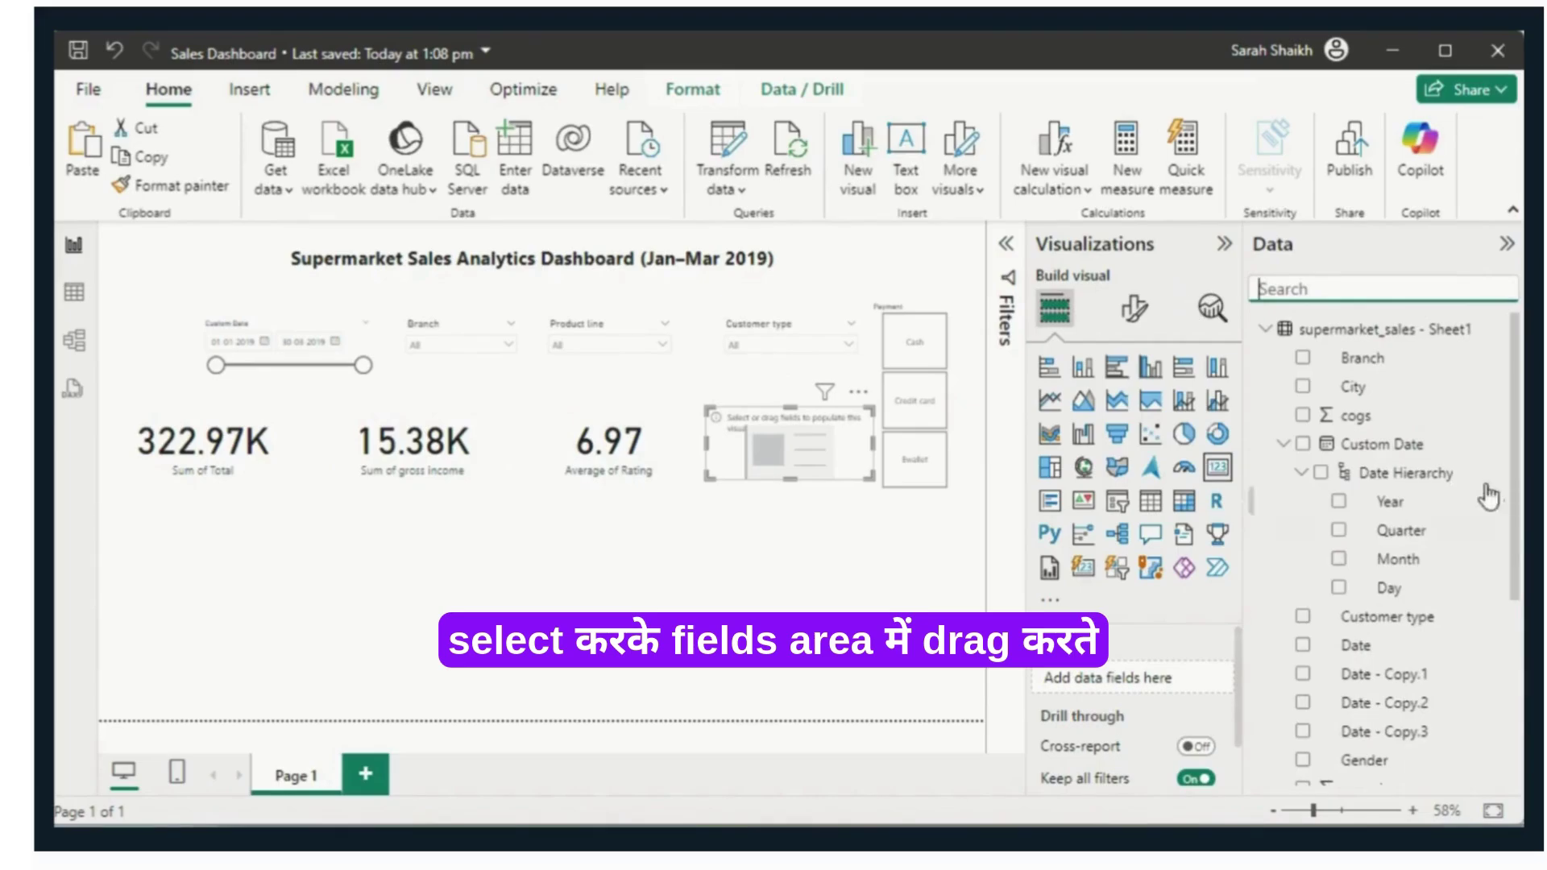
# Step: Add Invoice ID to the empty fourth card and summarize it by Count
pyautogui.moveTo(1512, 452); pyautogui.dragTo(1516, 738)
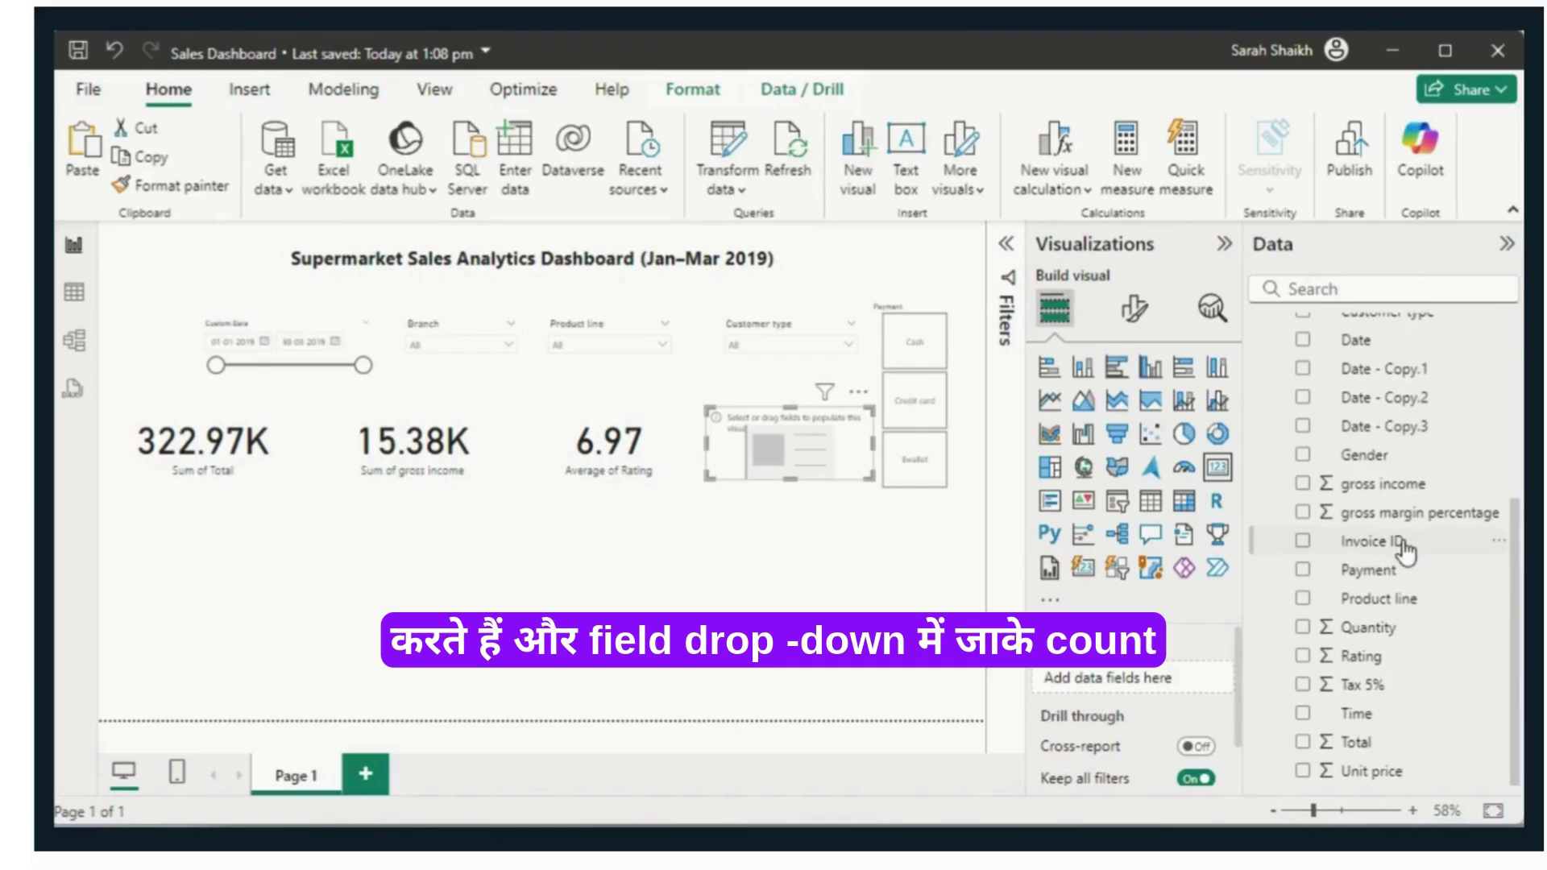
pyautogui.moveTo(1400, 545); pyautogui.dragTo(805, 448)
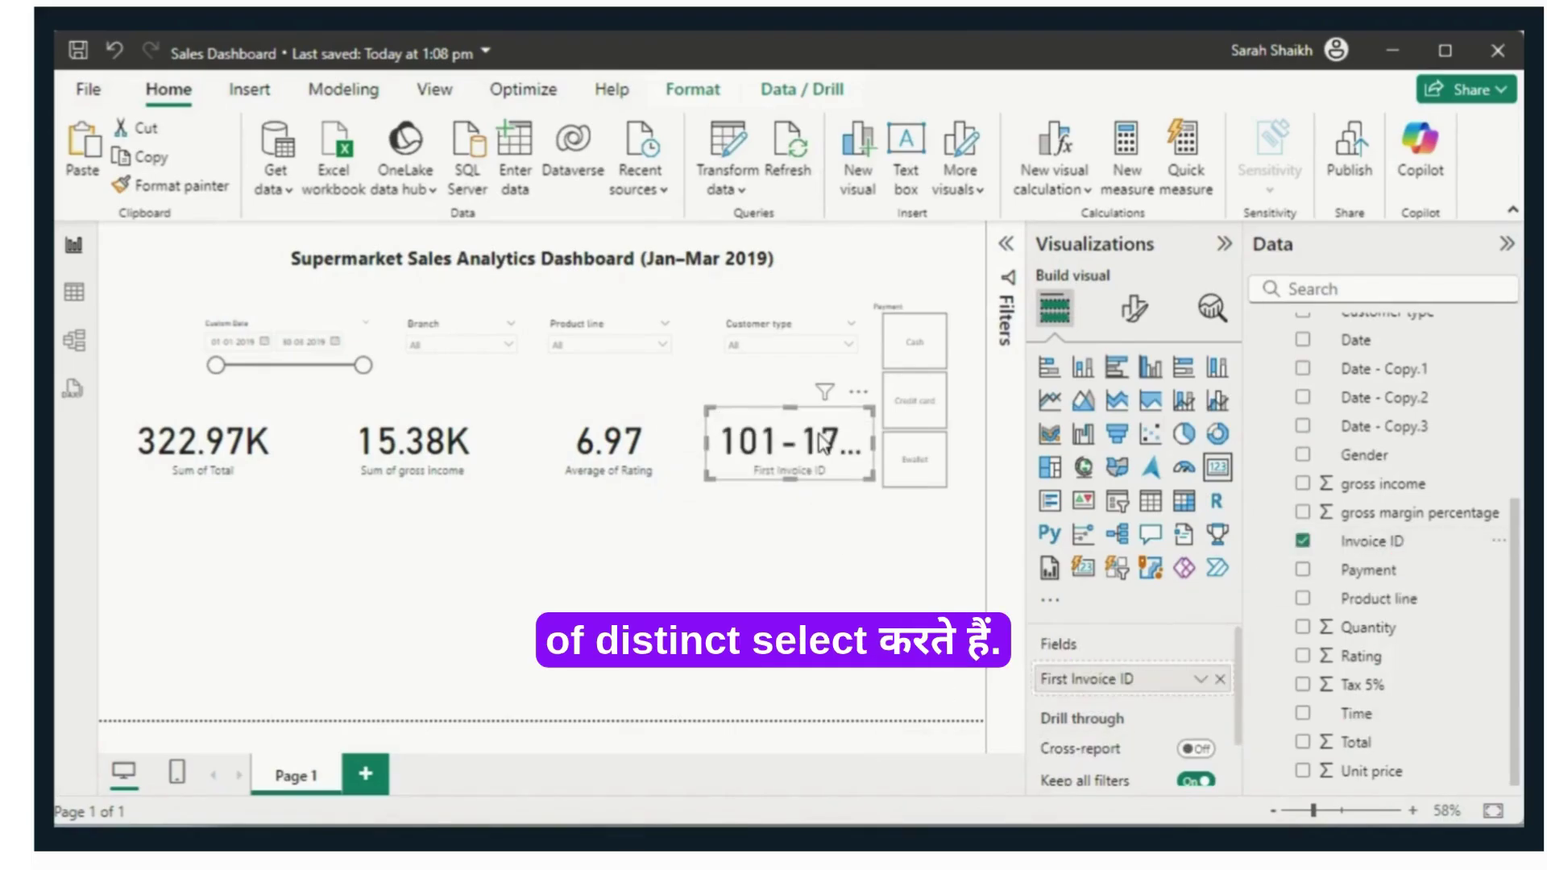
pyautogui.click(1200, 681)
pyautogui.click(1253, 645)
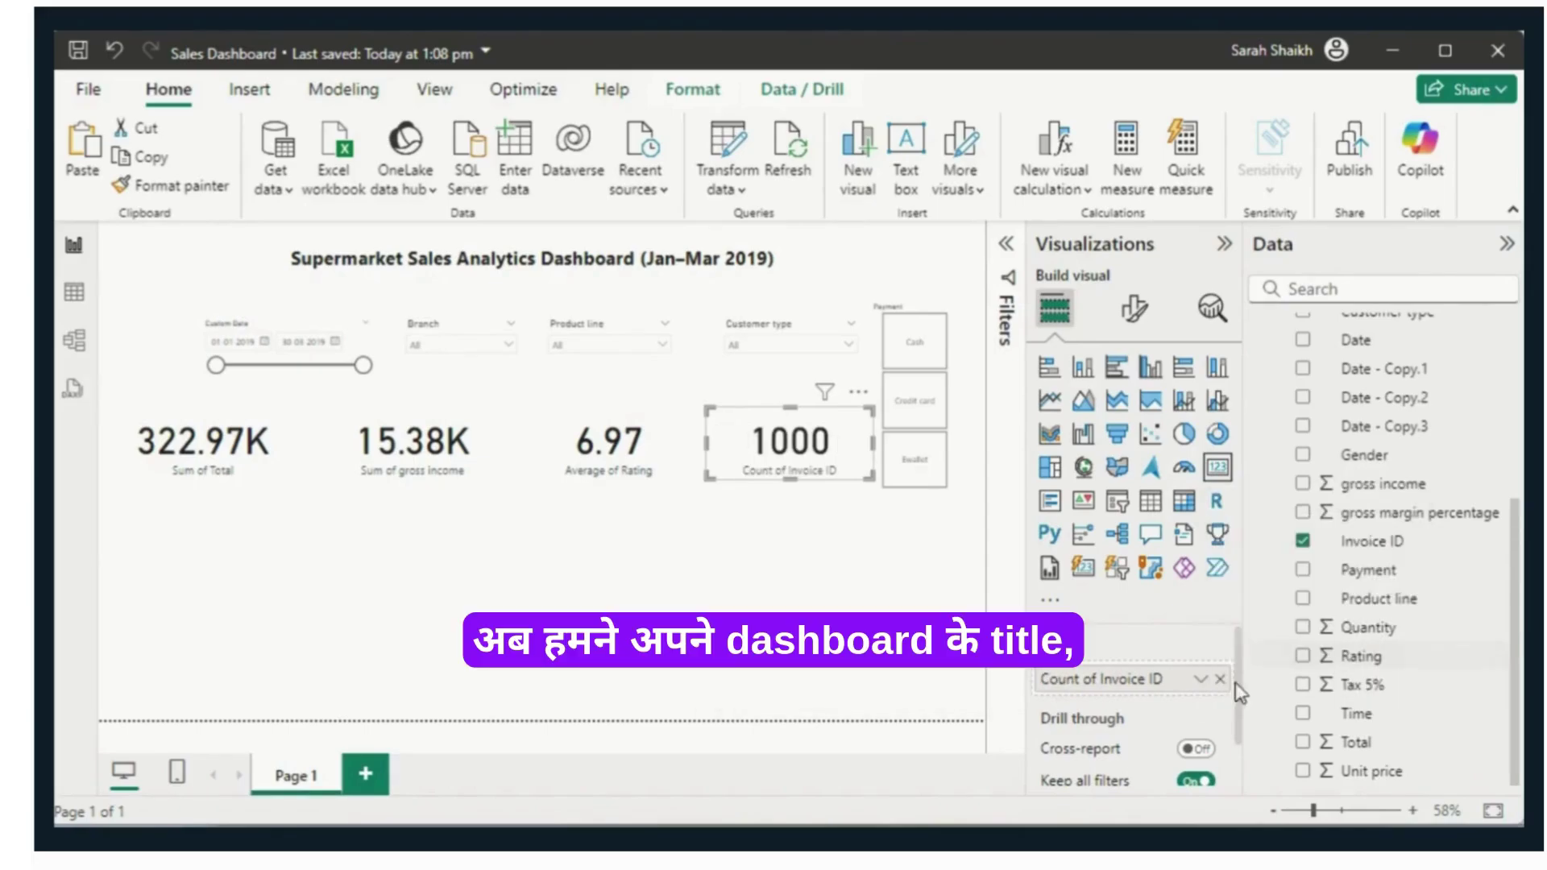
pyautogui.click(1200, 681)
pyautogui.press('Escape')
pyautogui.click(805, 548)
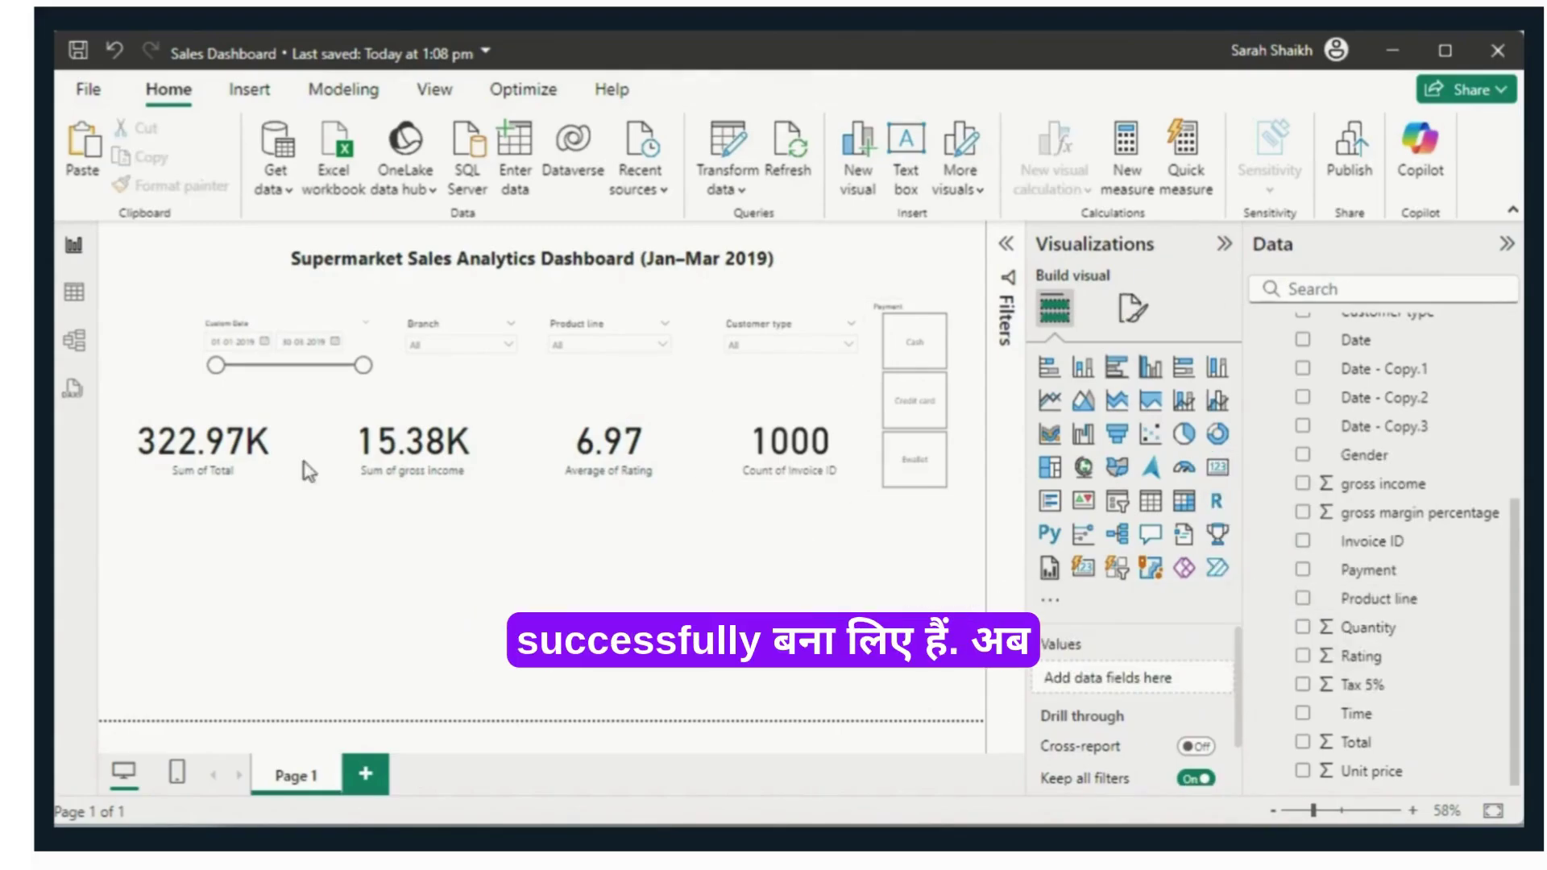
# Step: Rename the Sum of Total field on the first KPI card to Total Sales
pyautogui.click(260, 477)
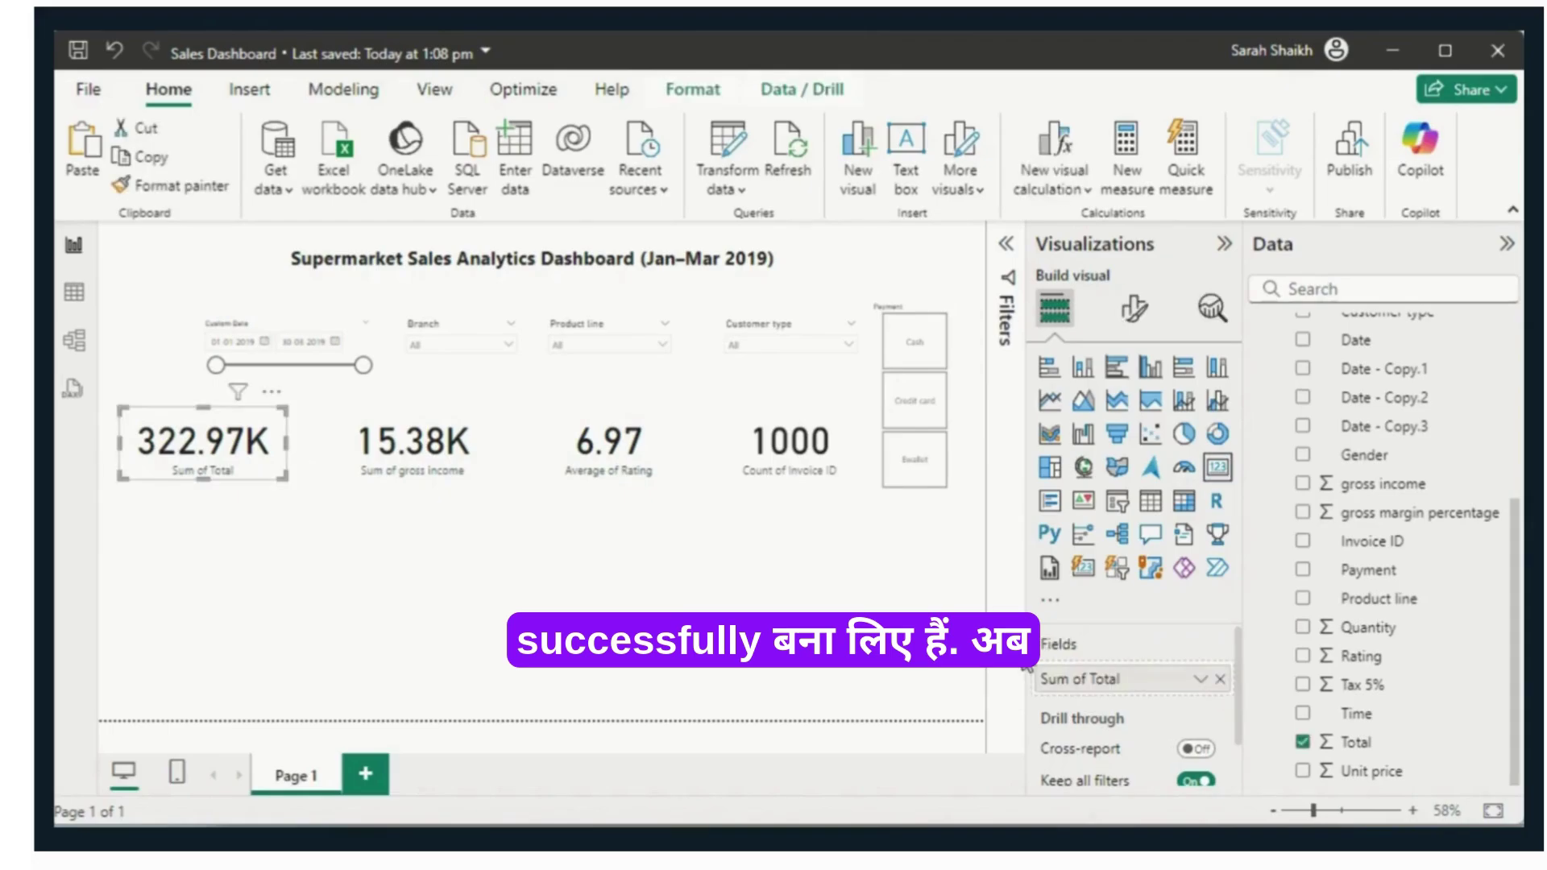
pyautogui.doubleClick(1136, 684)
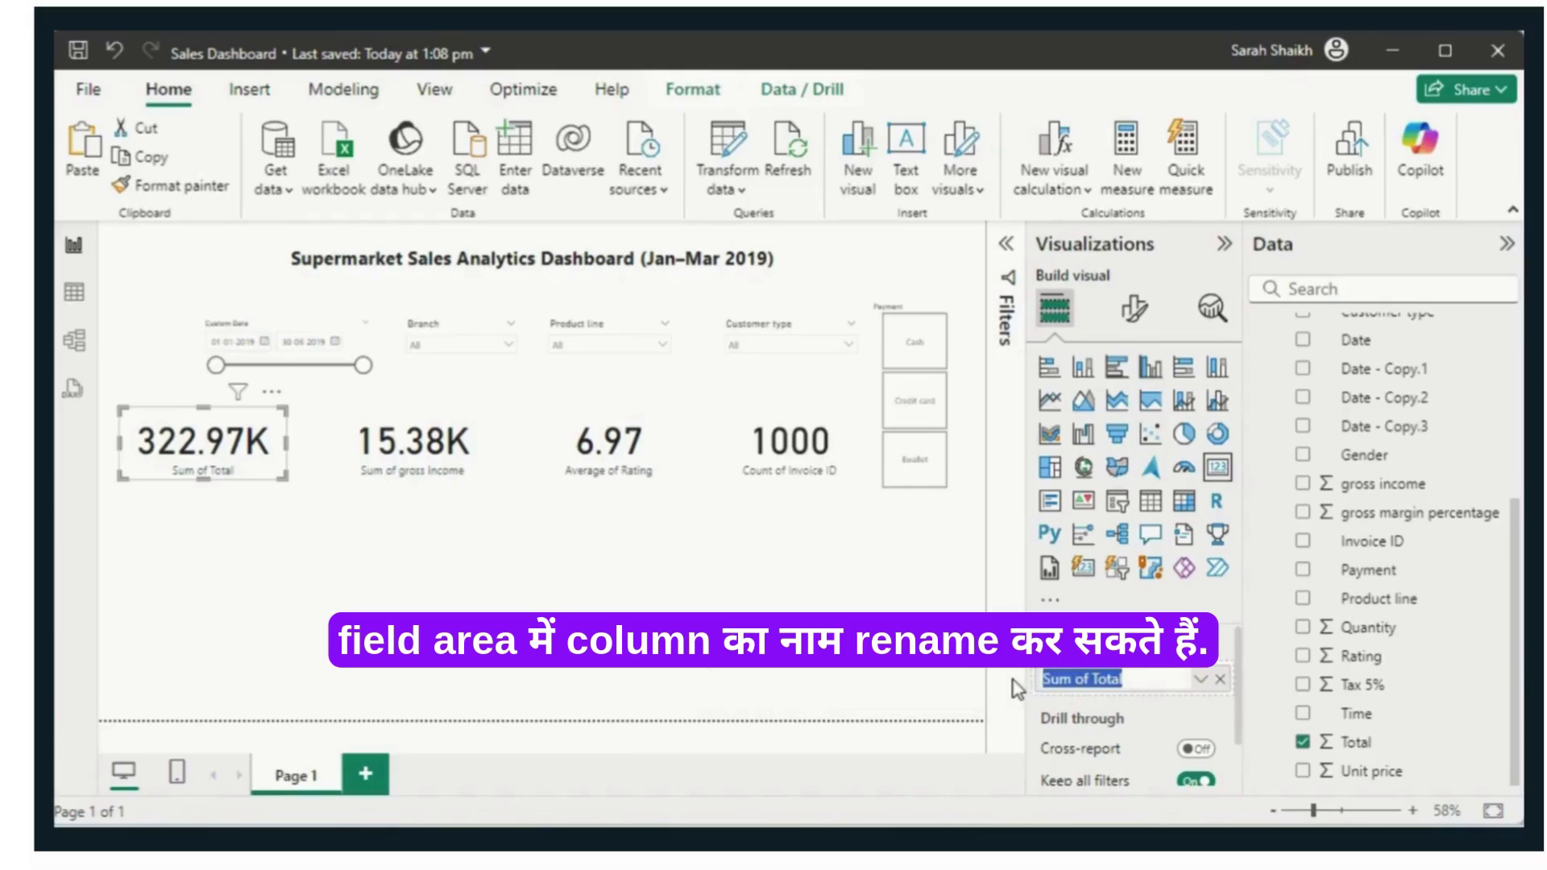
pyautogui.write('Tota')
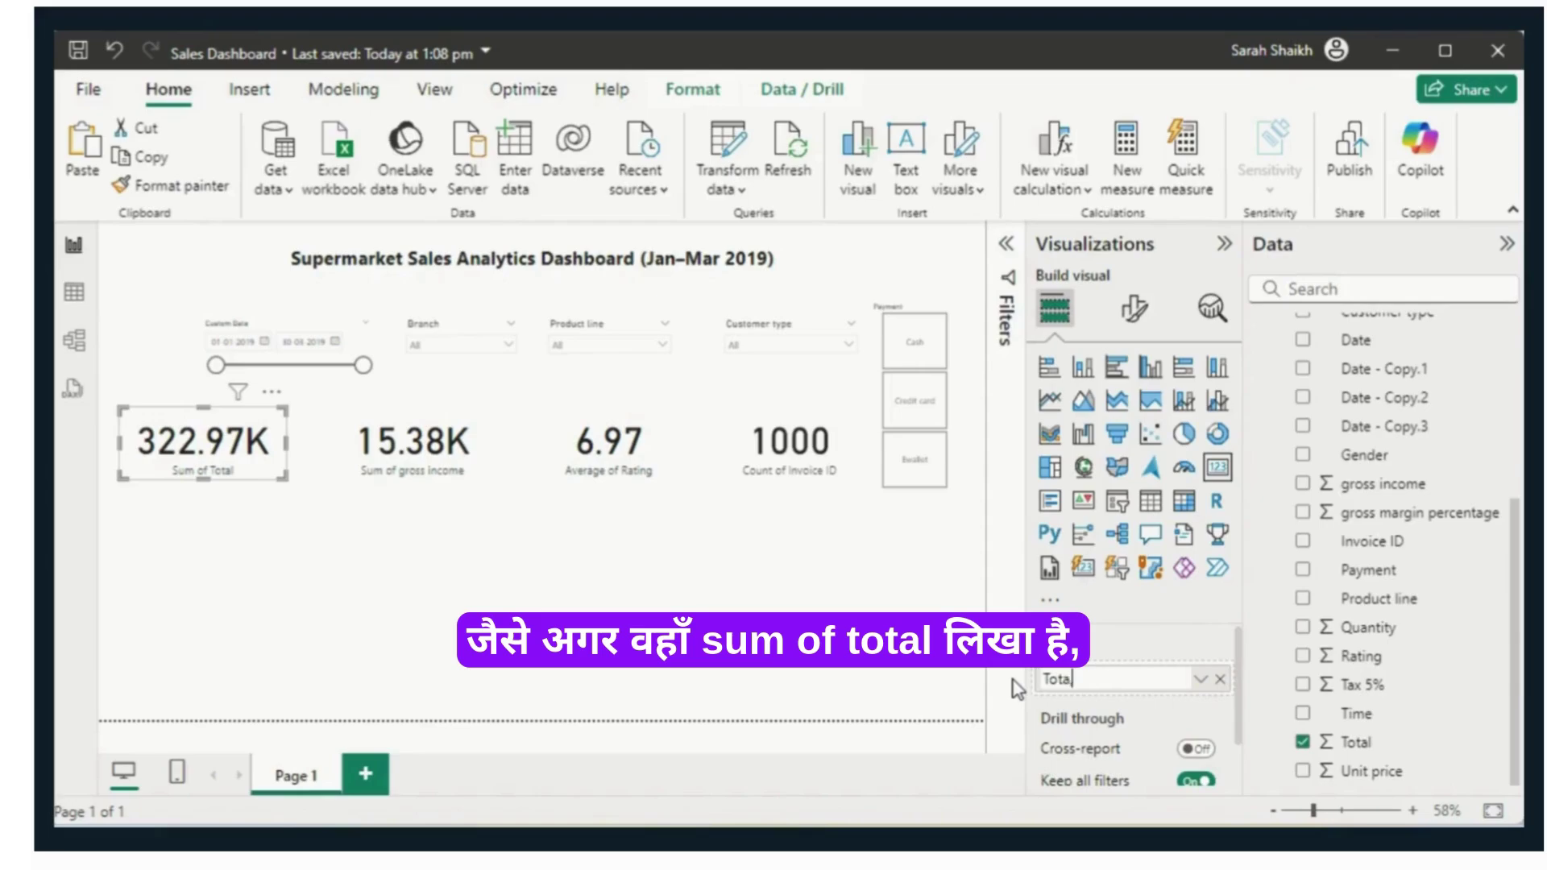
pyautogui.write('l Sales')
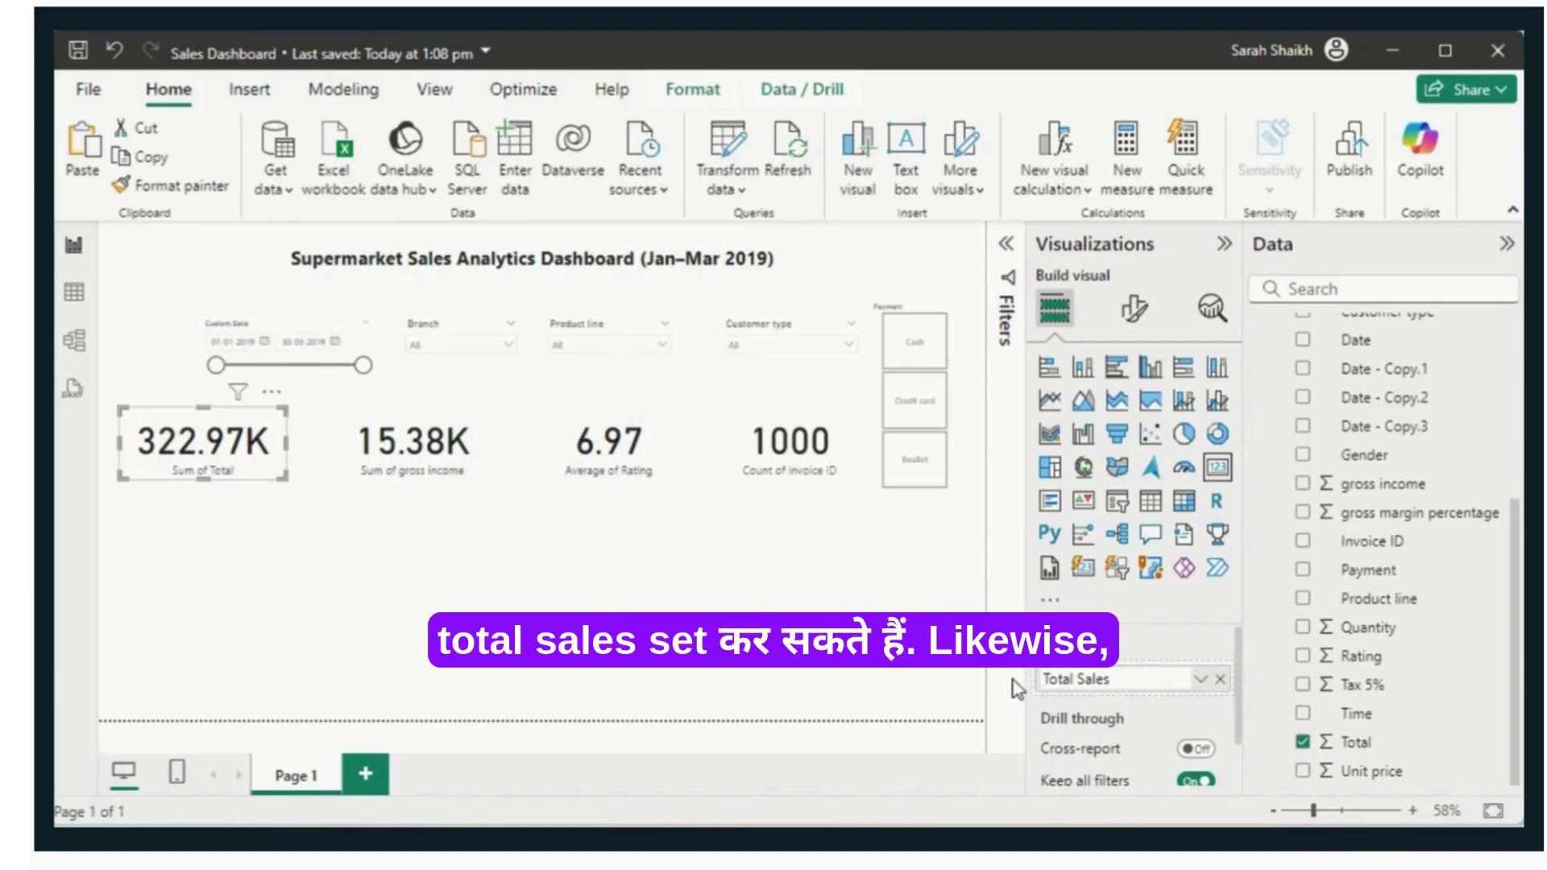
pyautogui.press('Return')
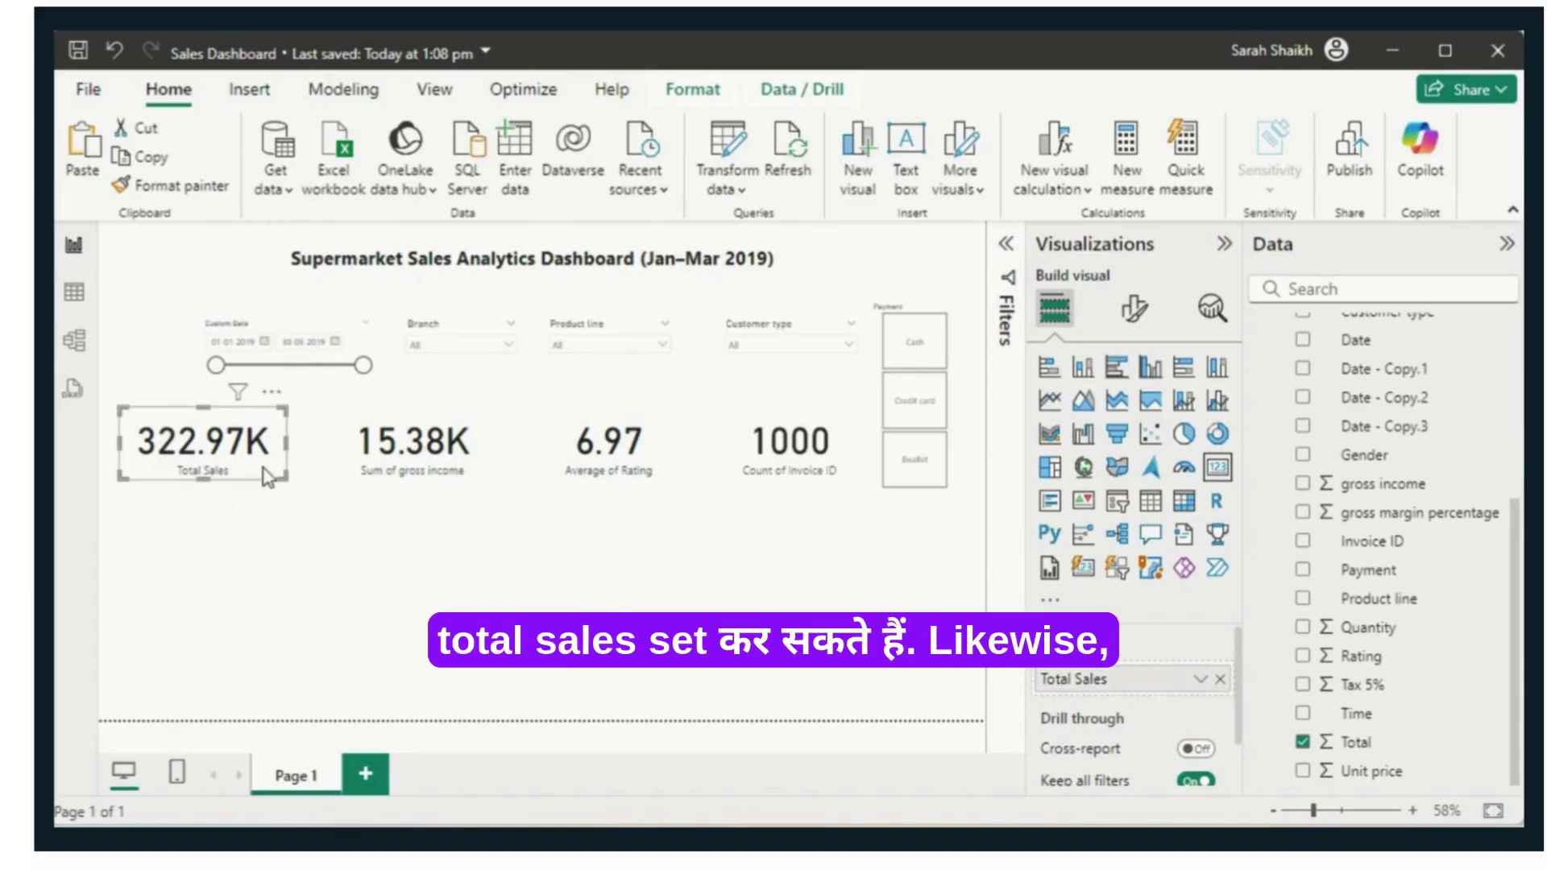
# Step: Rename the Sum of gross income field on the second KPI card to Gross Income
pyautogui.click(497, 461)
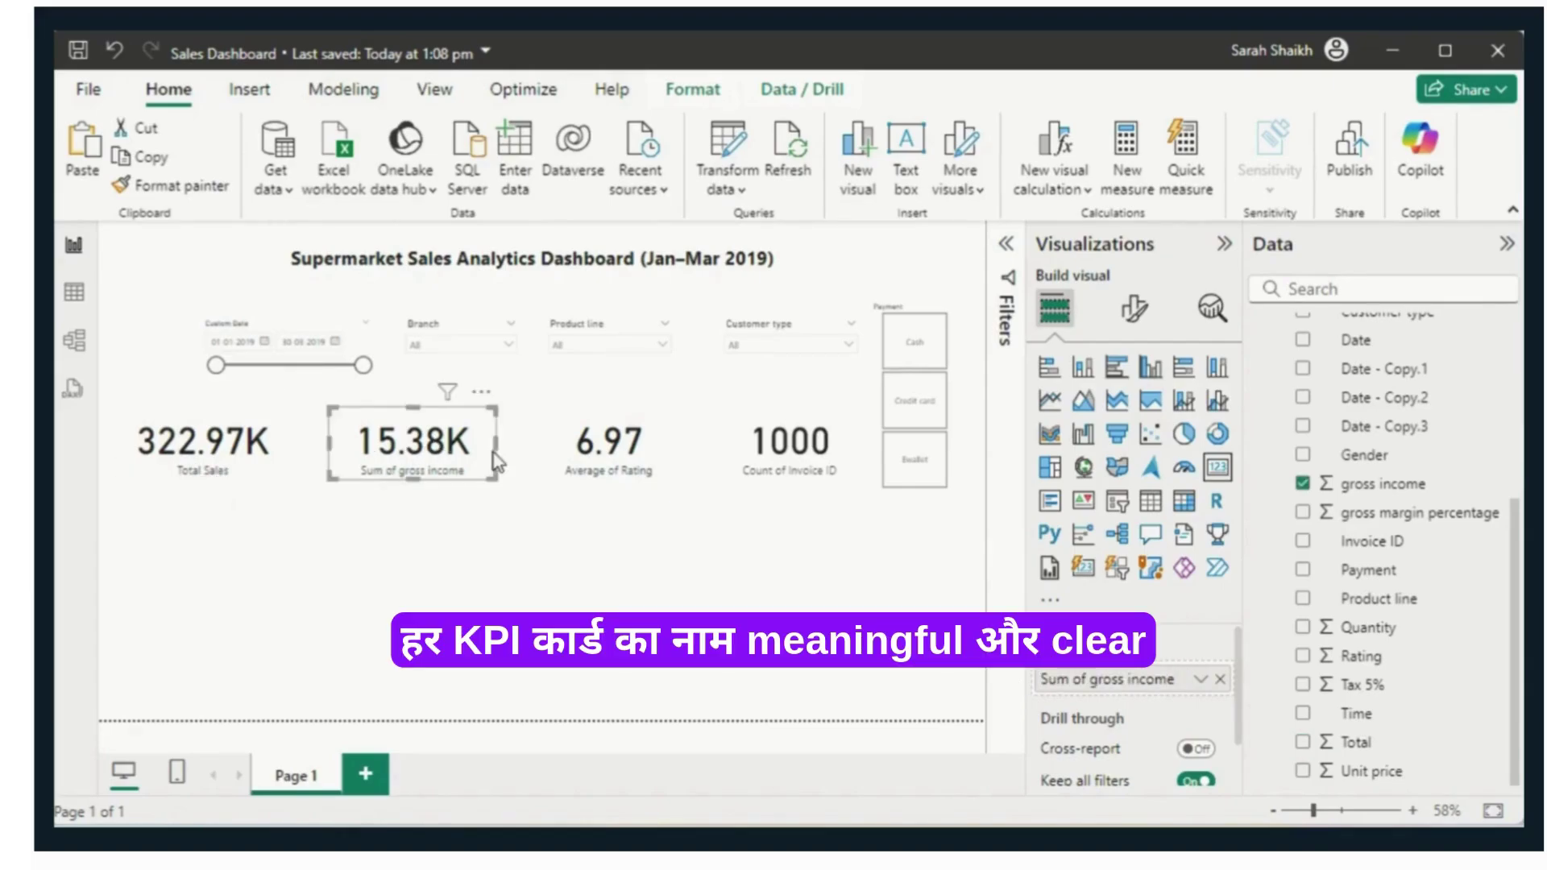
pyautogui.doubleClick(1117, 677)
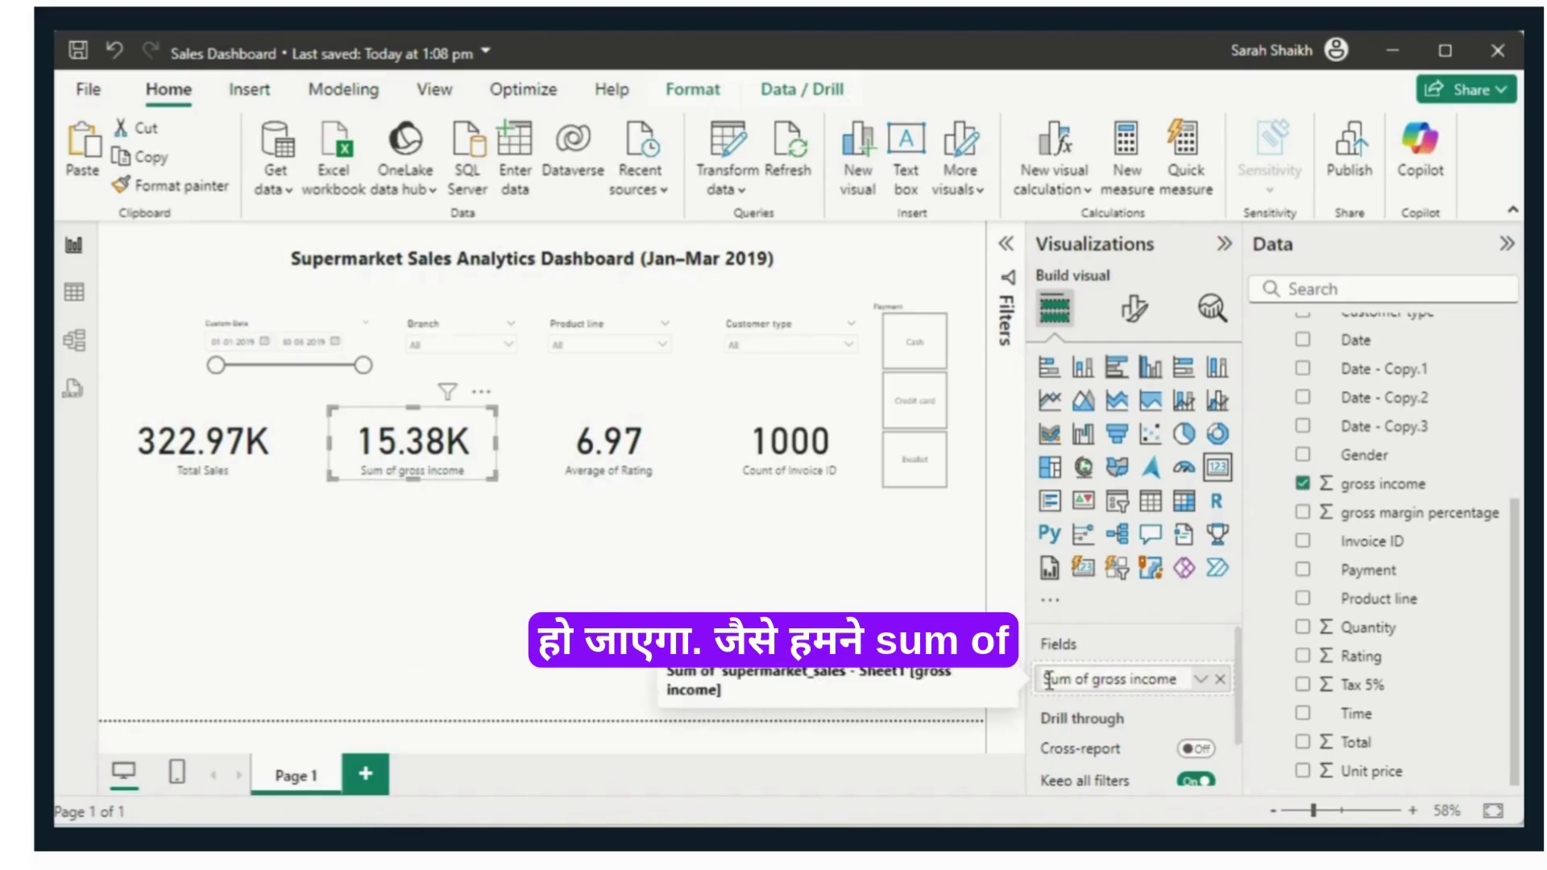
pyautogui.moveTo(1177, 678); pyautogui.dragTo(1013, 689)
pyautogui.write('Gros')
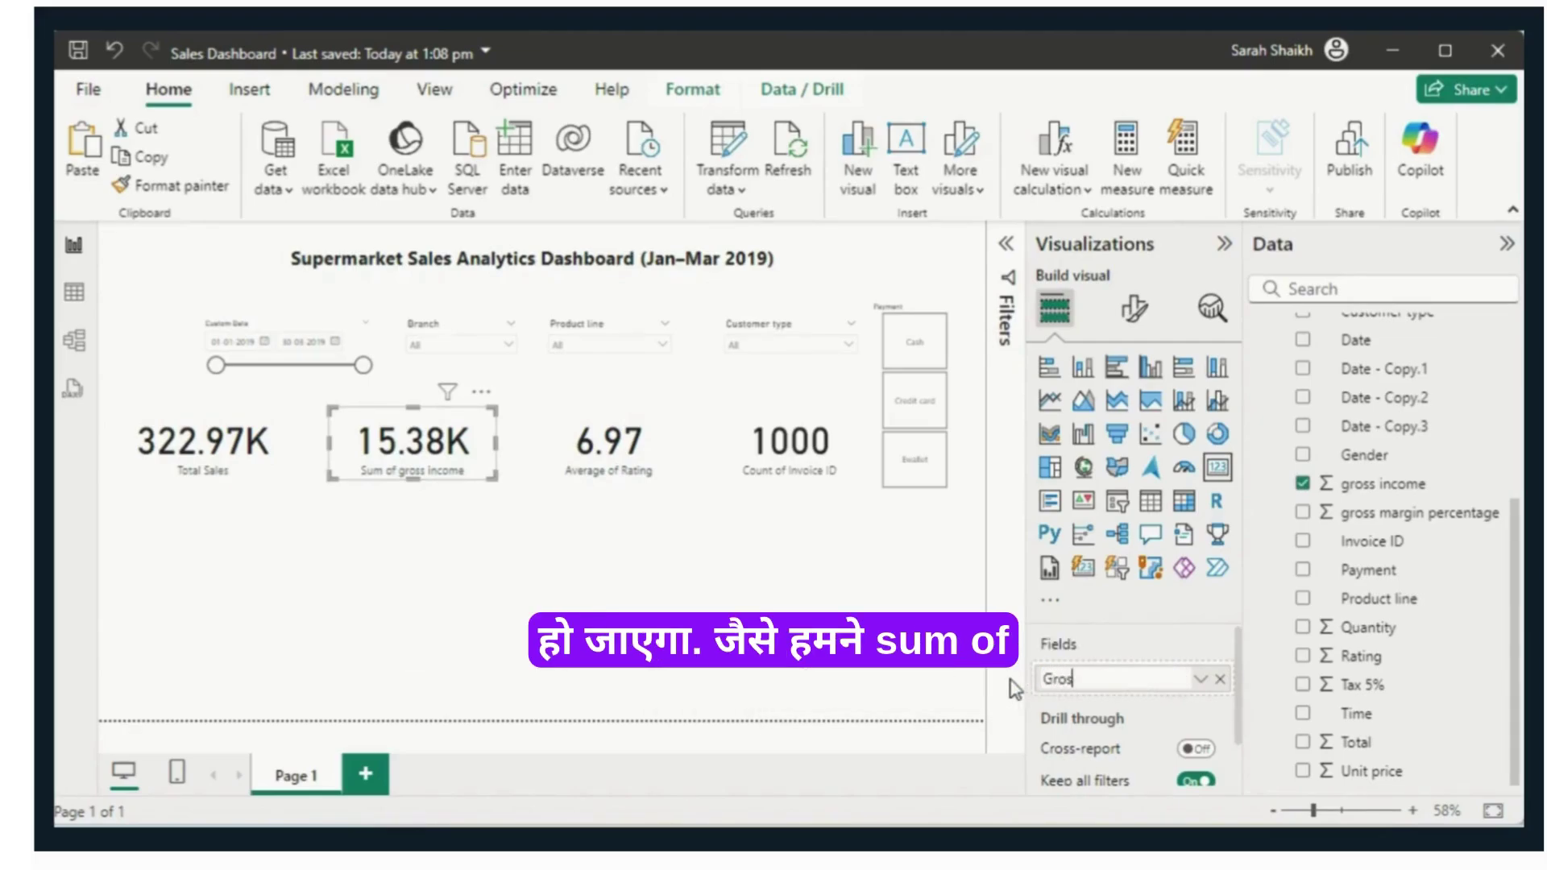
pyautogui.write('s')
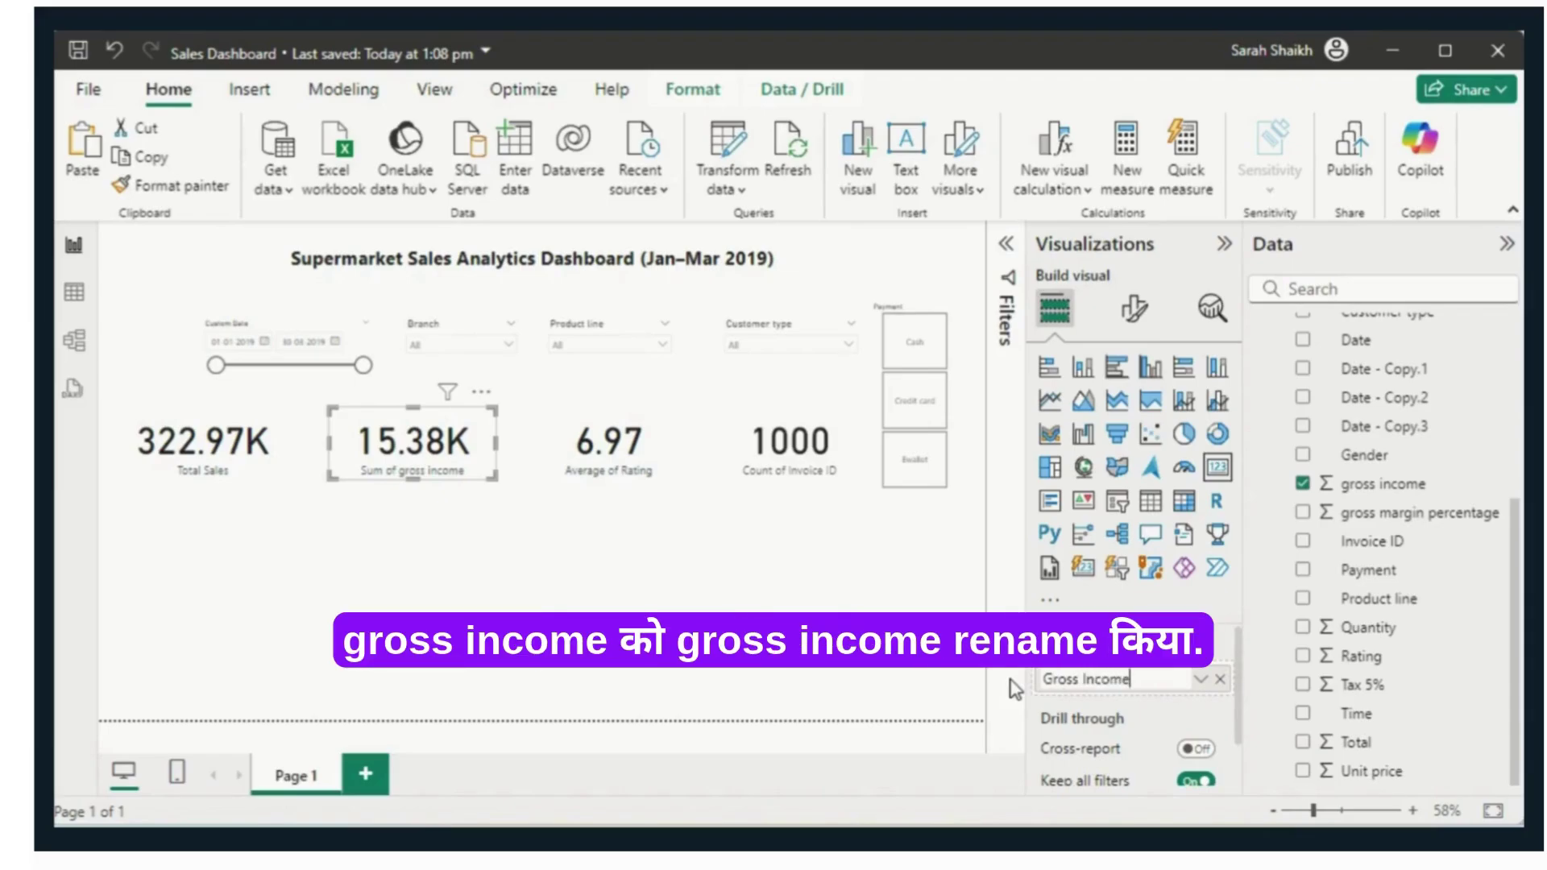
pyautogui.write(' Income')
pyautogui.press('Return')
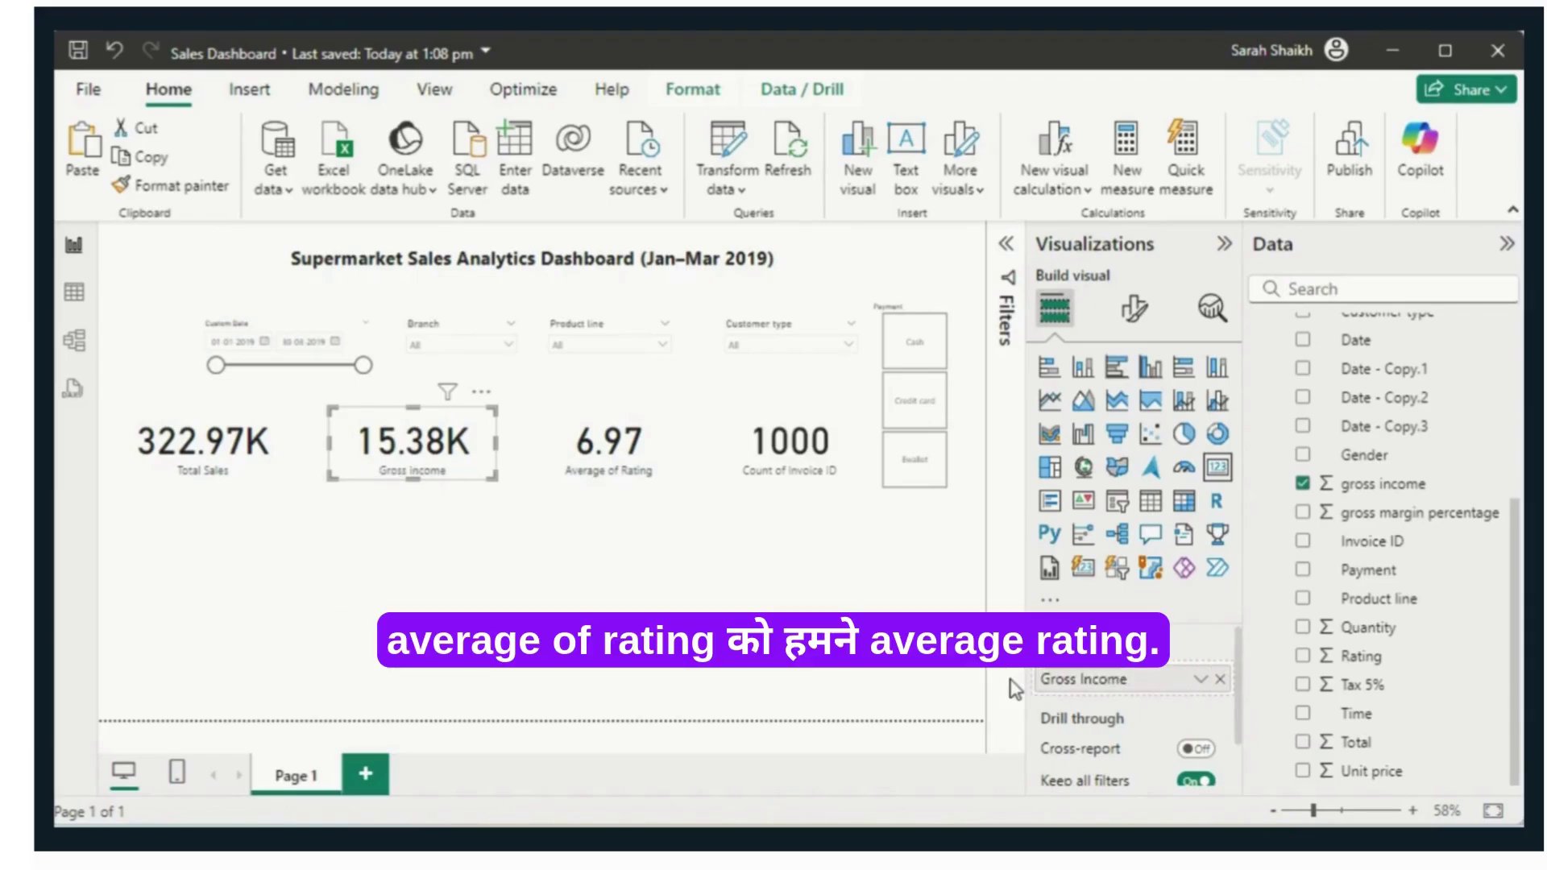
# Step: Rename the Average of Rating field on the third KPI card to Average Rating
pyautogui.click(669, 434)
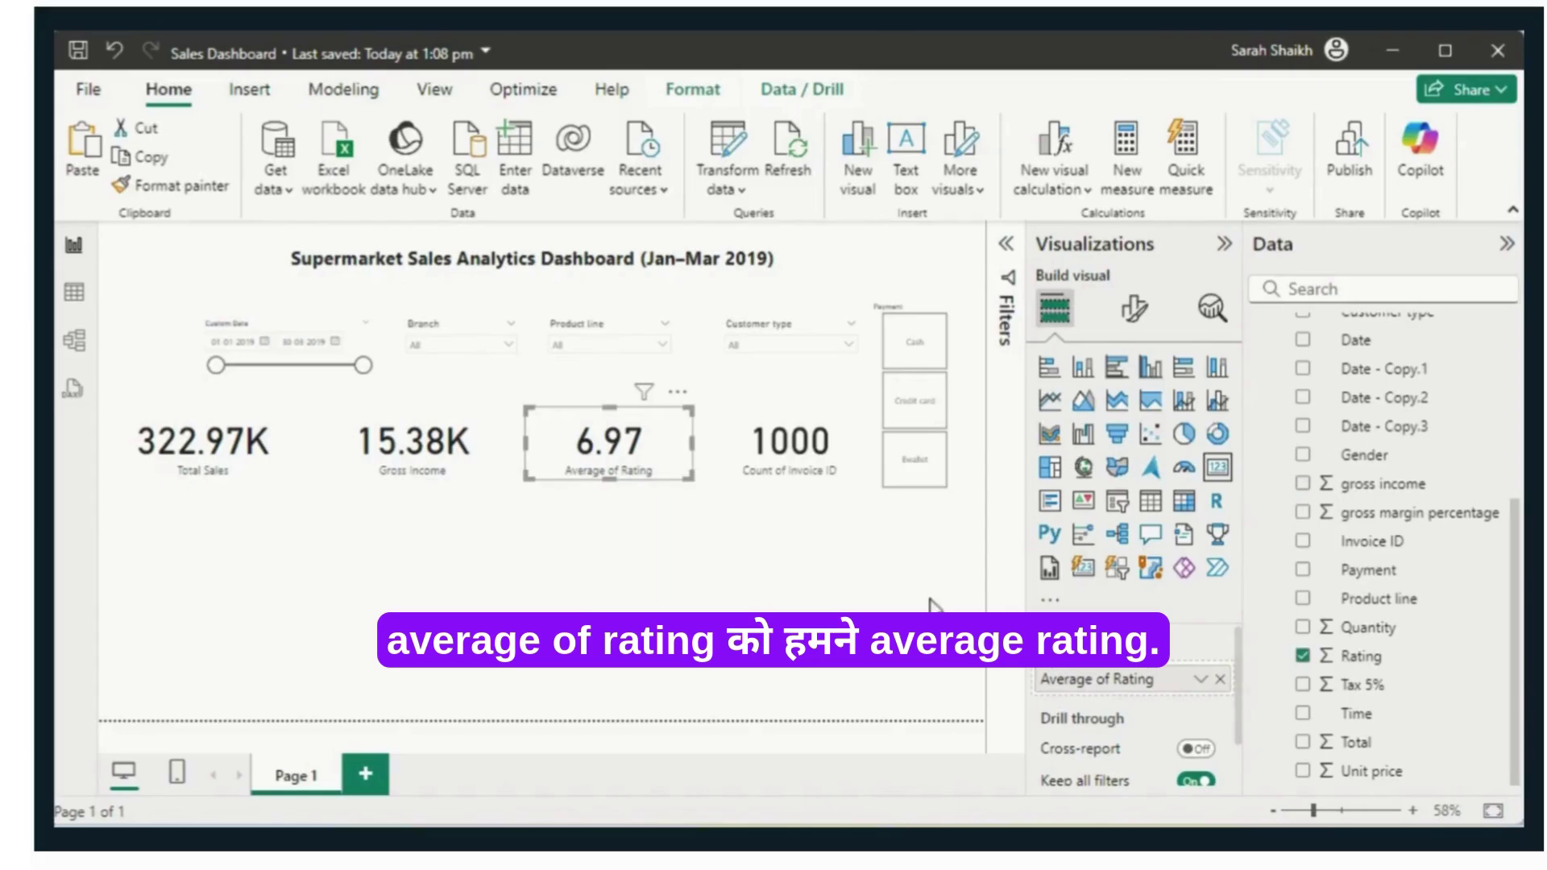
pyautogui.doubleClick(1152, 690)
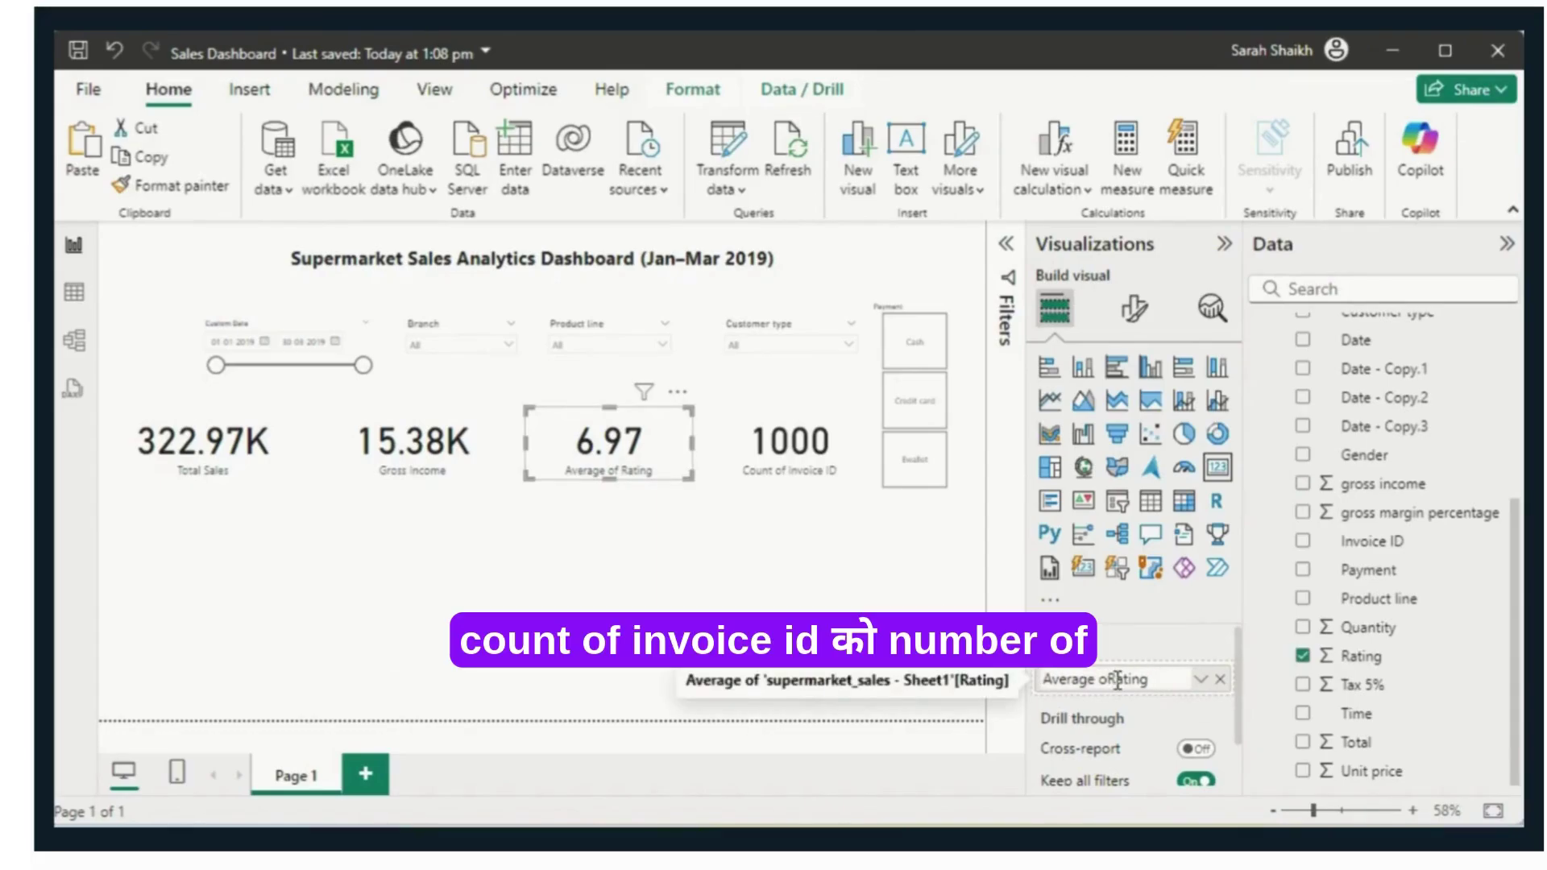
pyautogui.press('BackSpace')
pyautogui.press('Return')
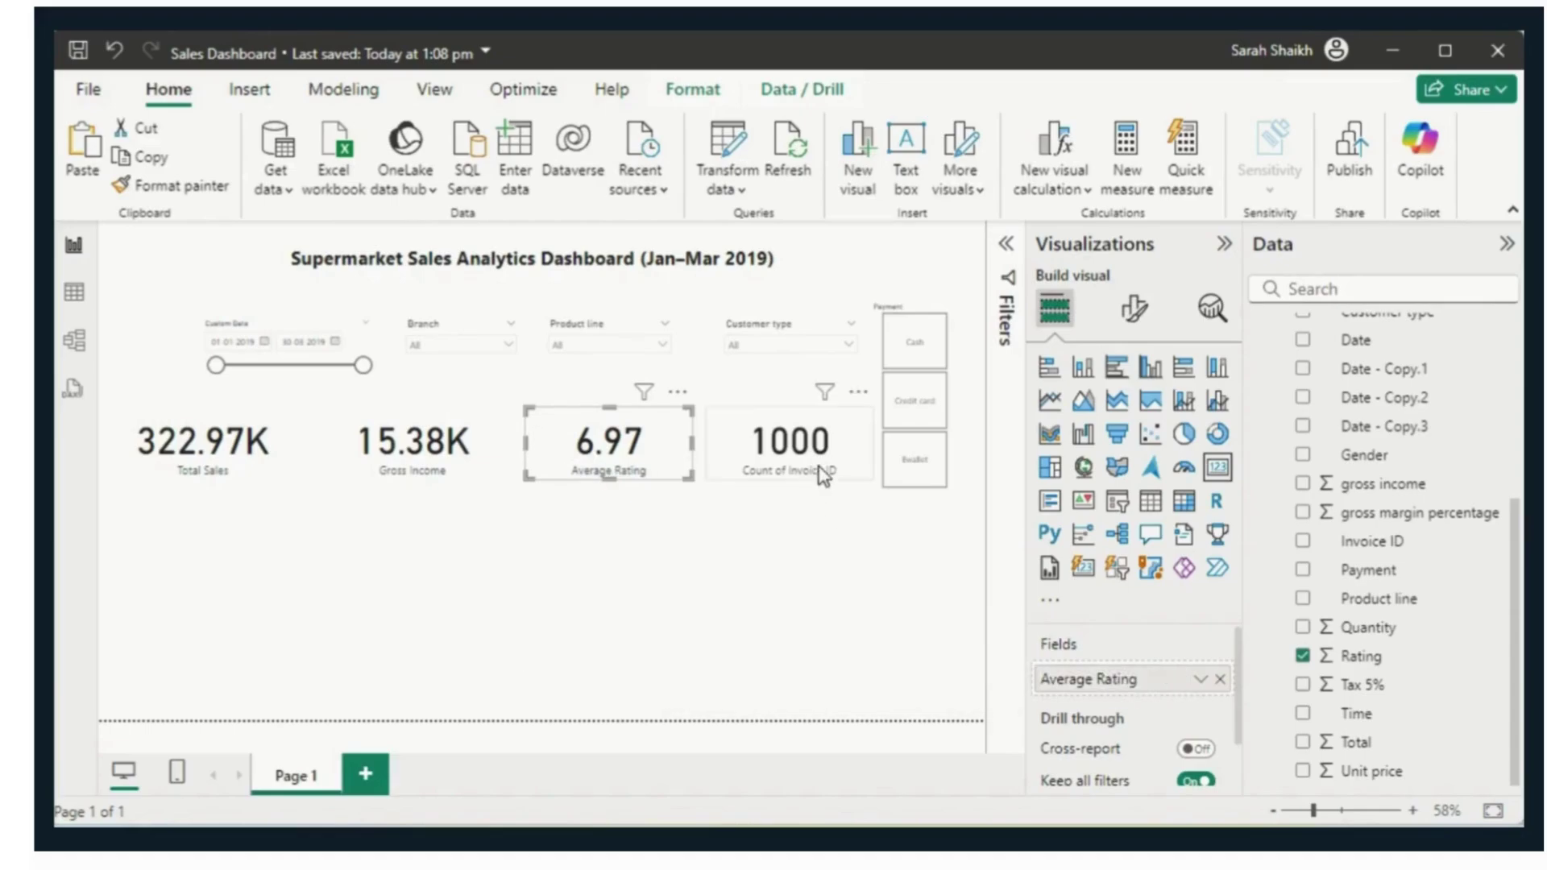
# Step: Try to rename the Count of Invoice ID field on the fourth KPI card to No of Trans
pyautogui.click(822, 475)
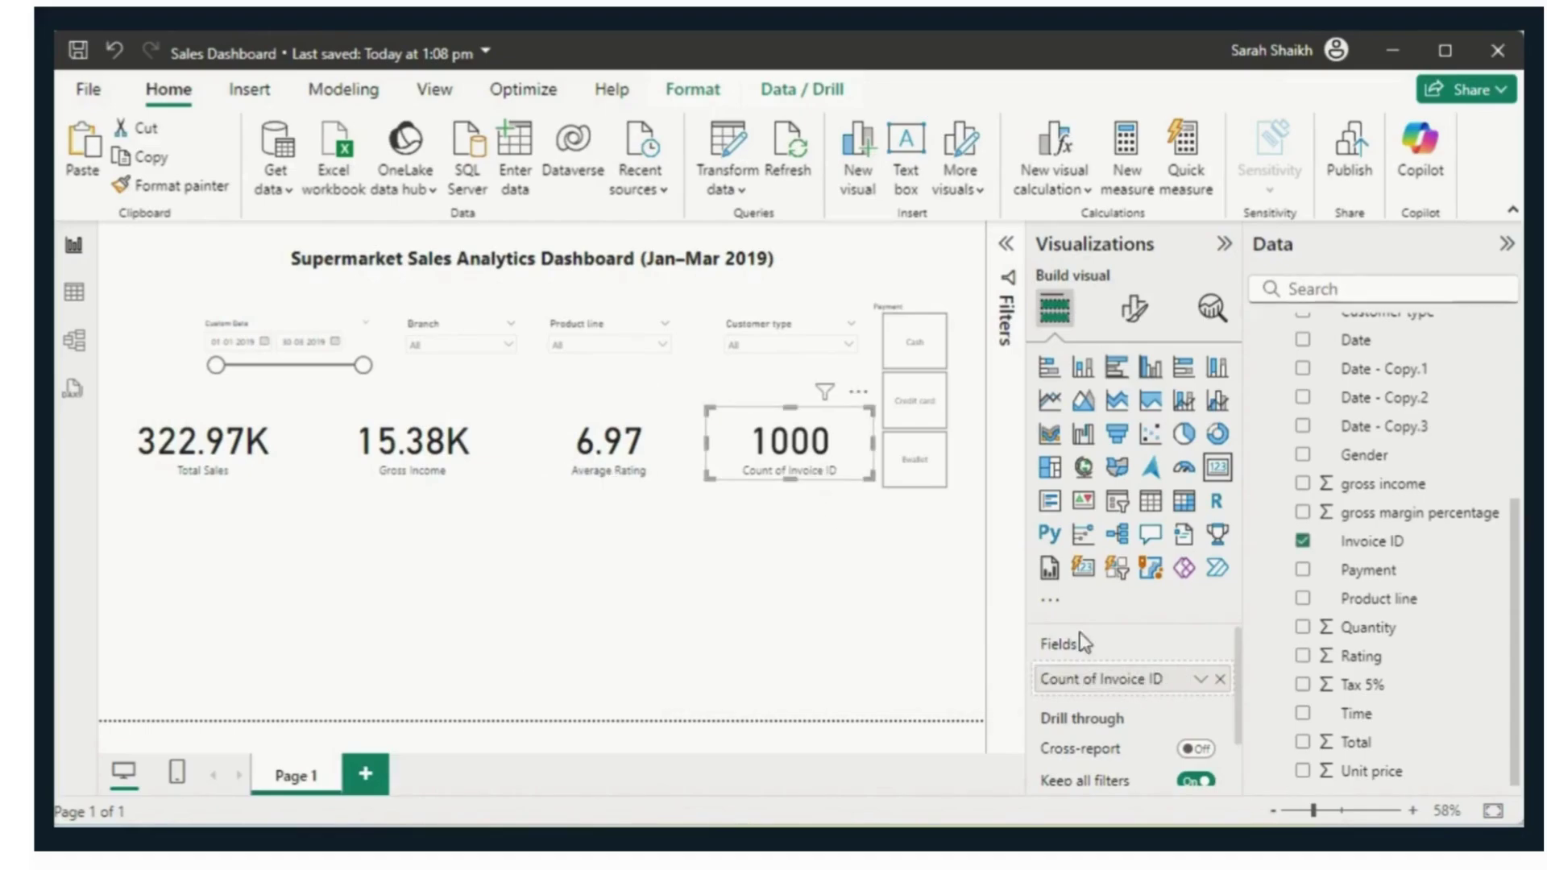
pyautogui.doubleClick(1172, 682)
pyautogui.write('No')
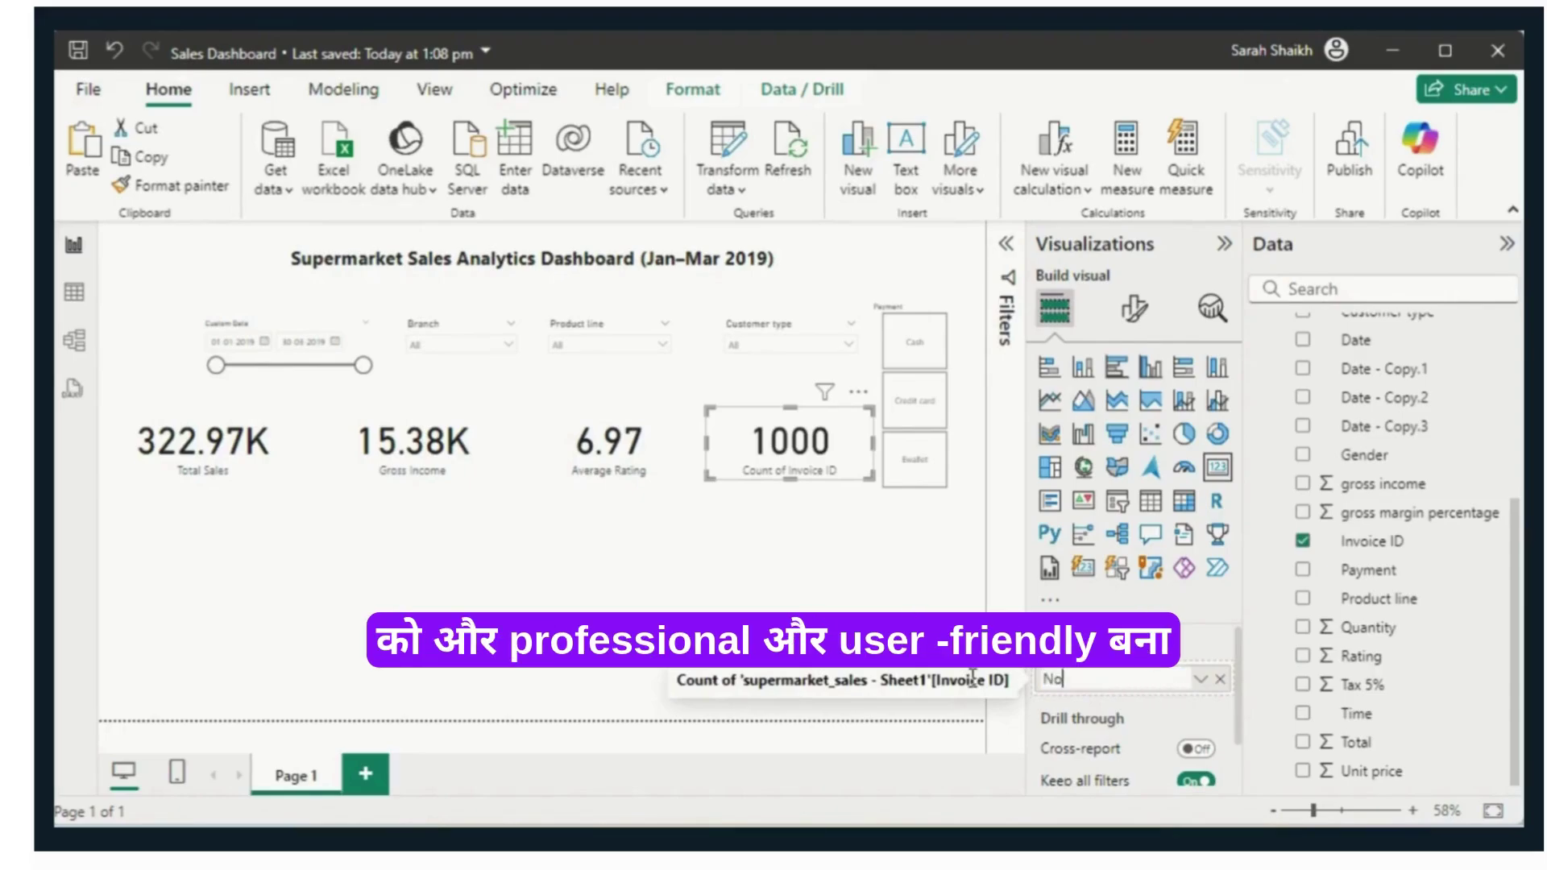
pyautogui.write(' of Tran')
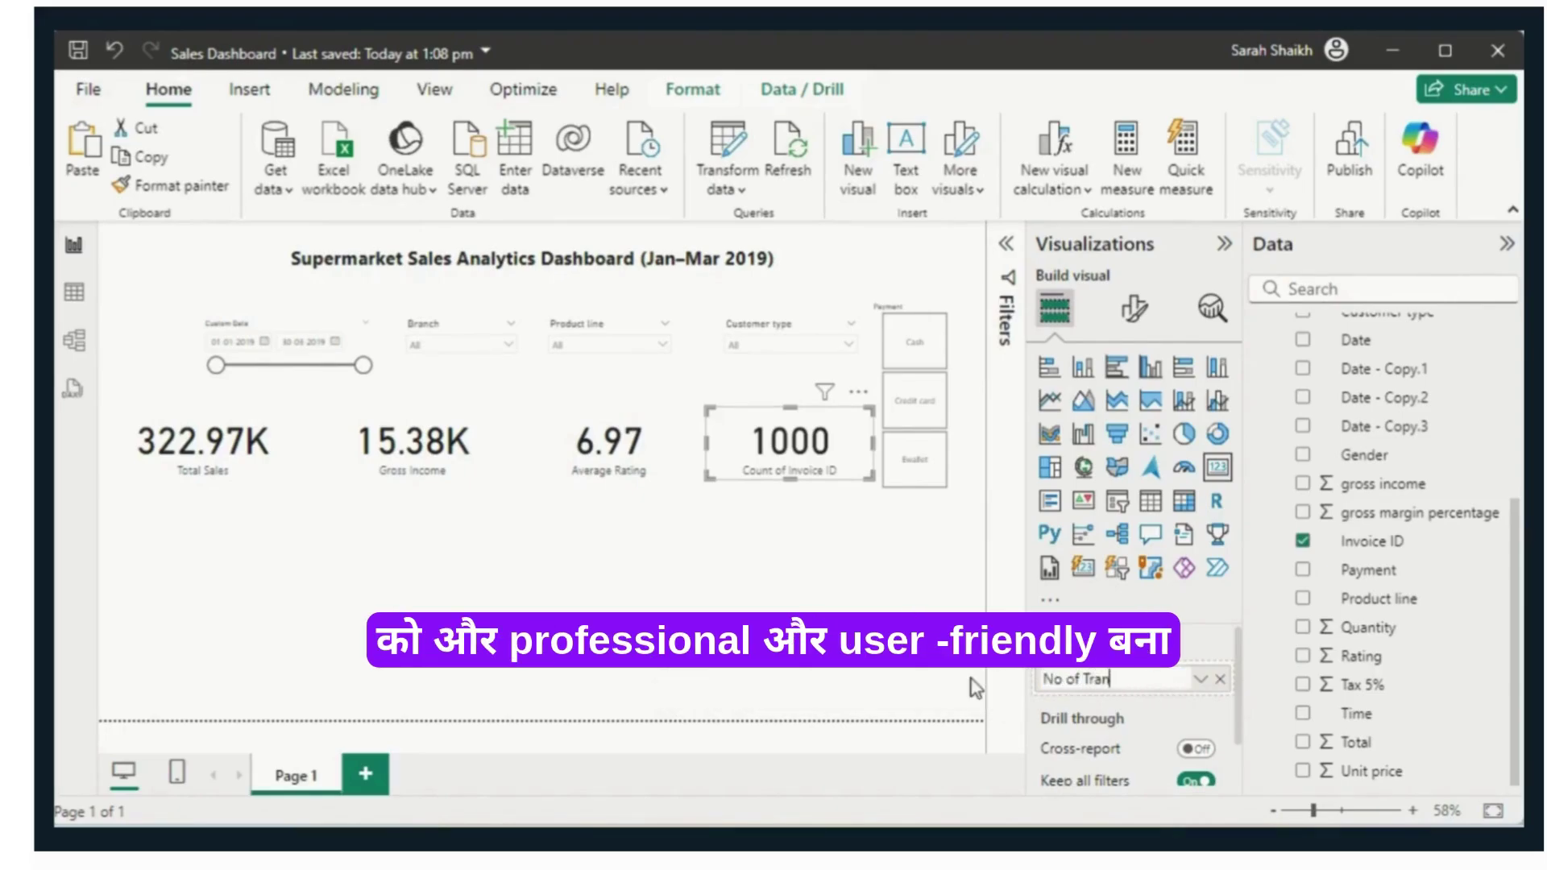
pyautogui.write('s')
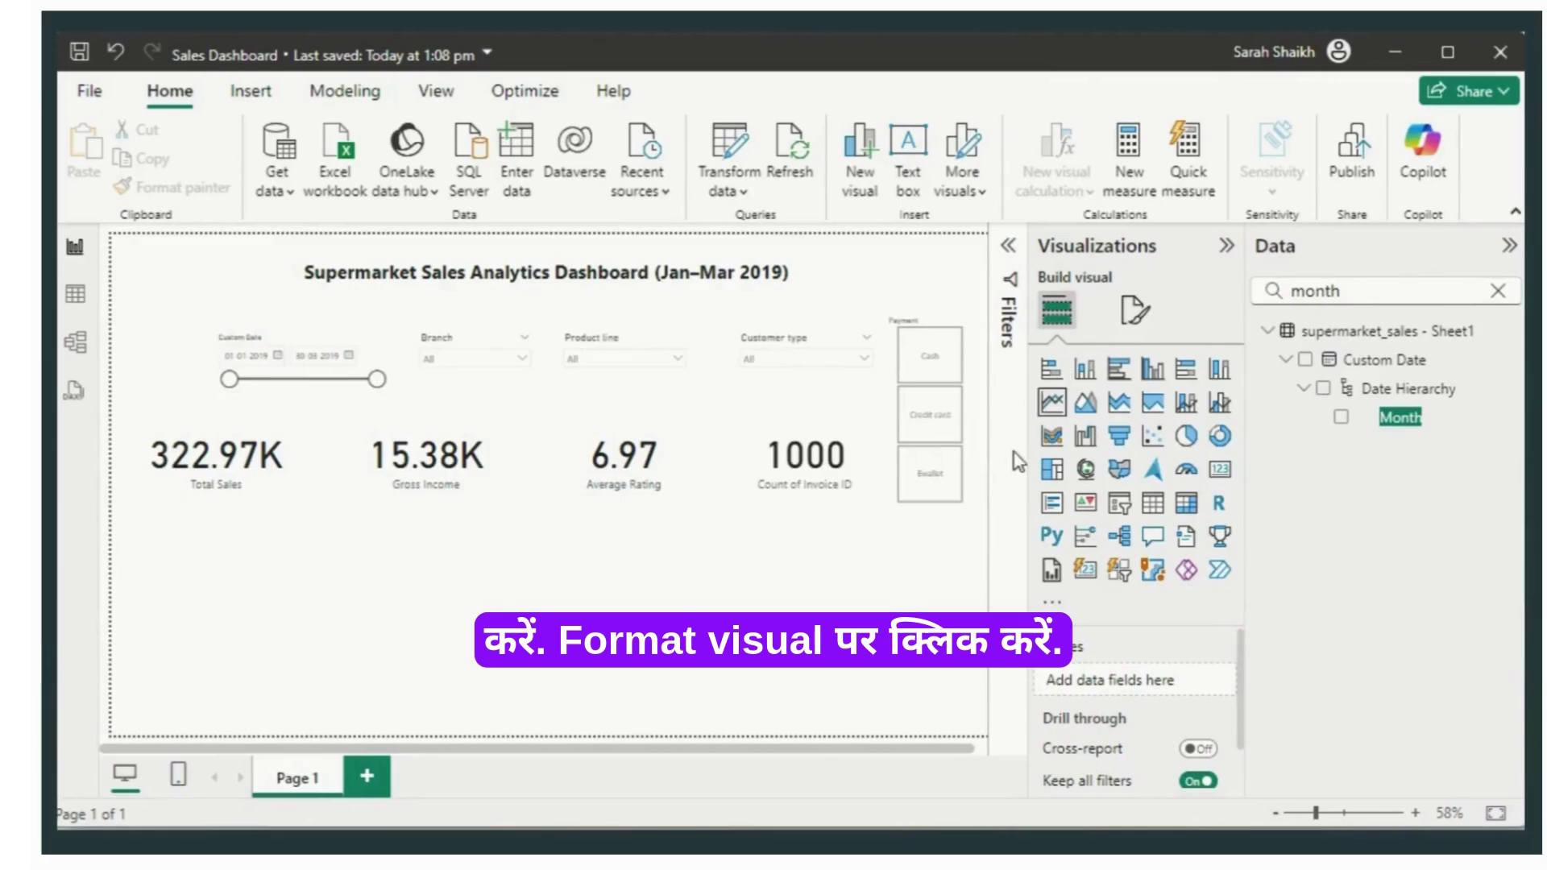
# Step: Change the report page's canvas type to Custom and set its height to 1500 px
pyautogui.click(1138, 321)
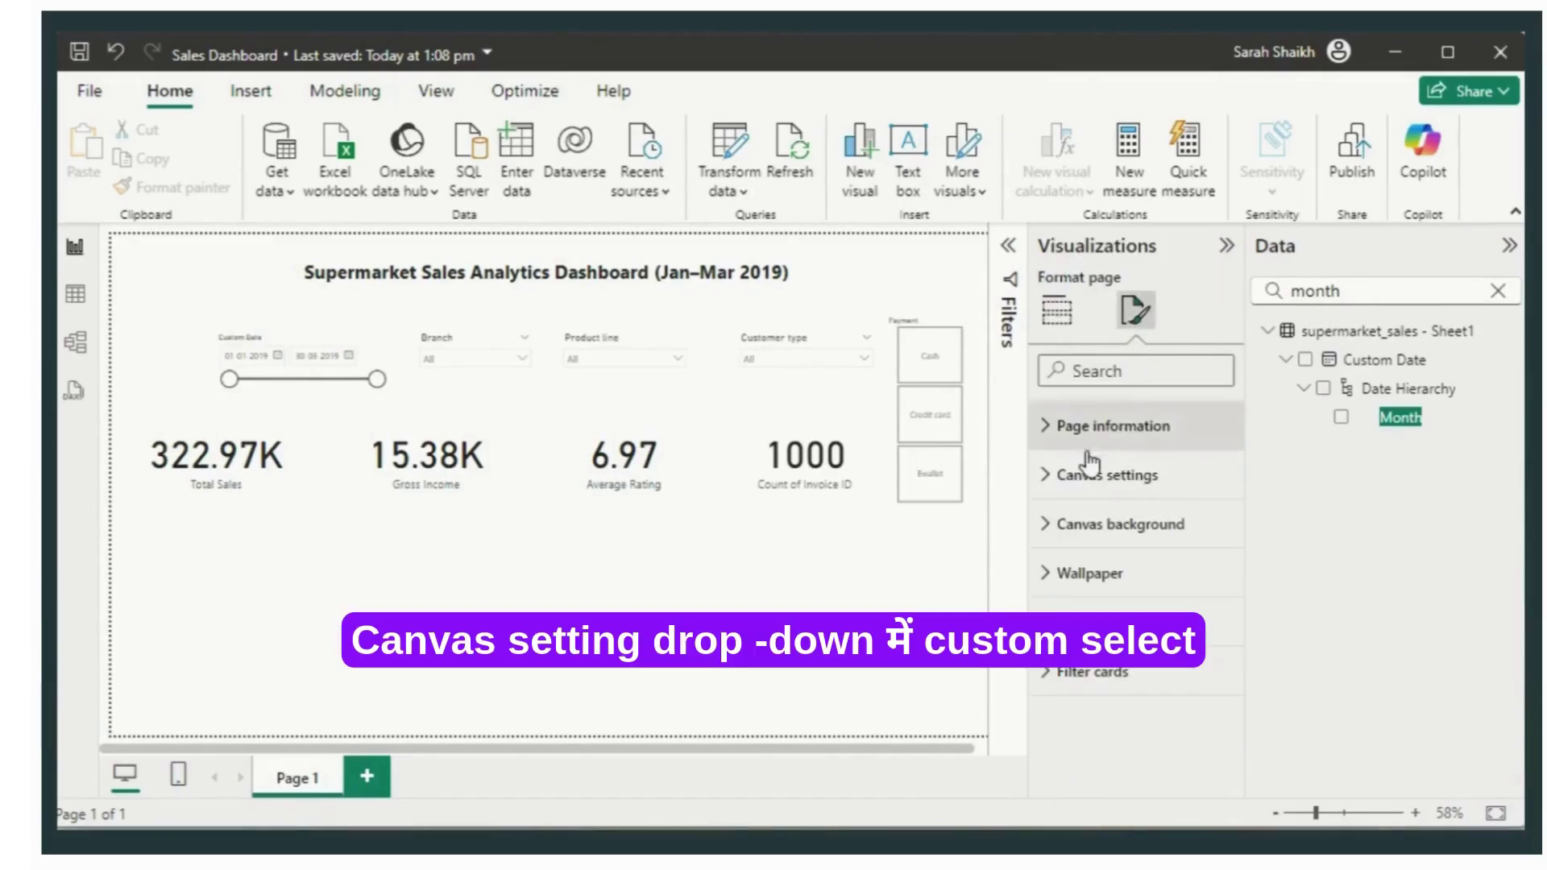
pyautogui.click(1047, 479)
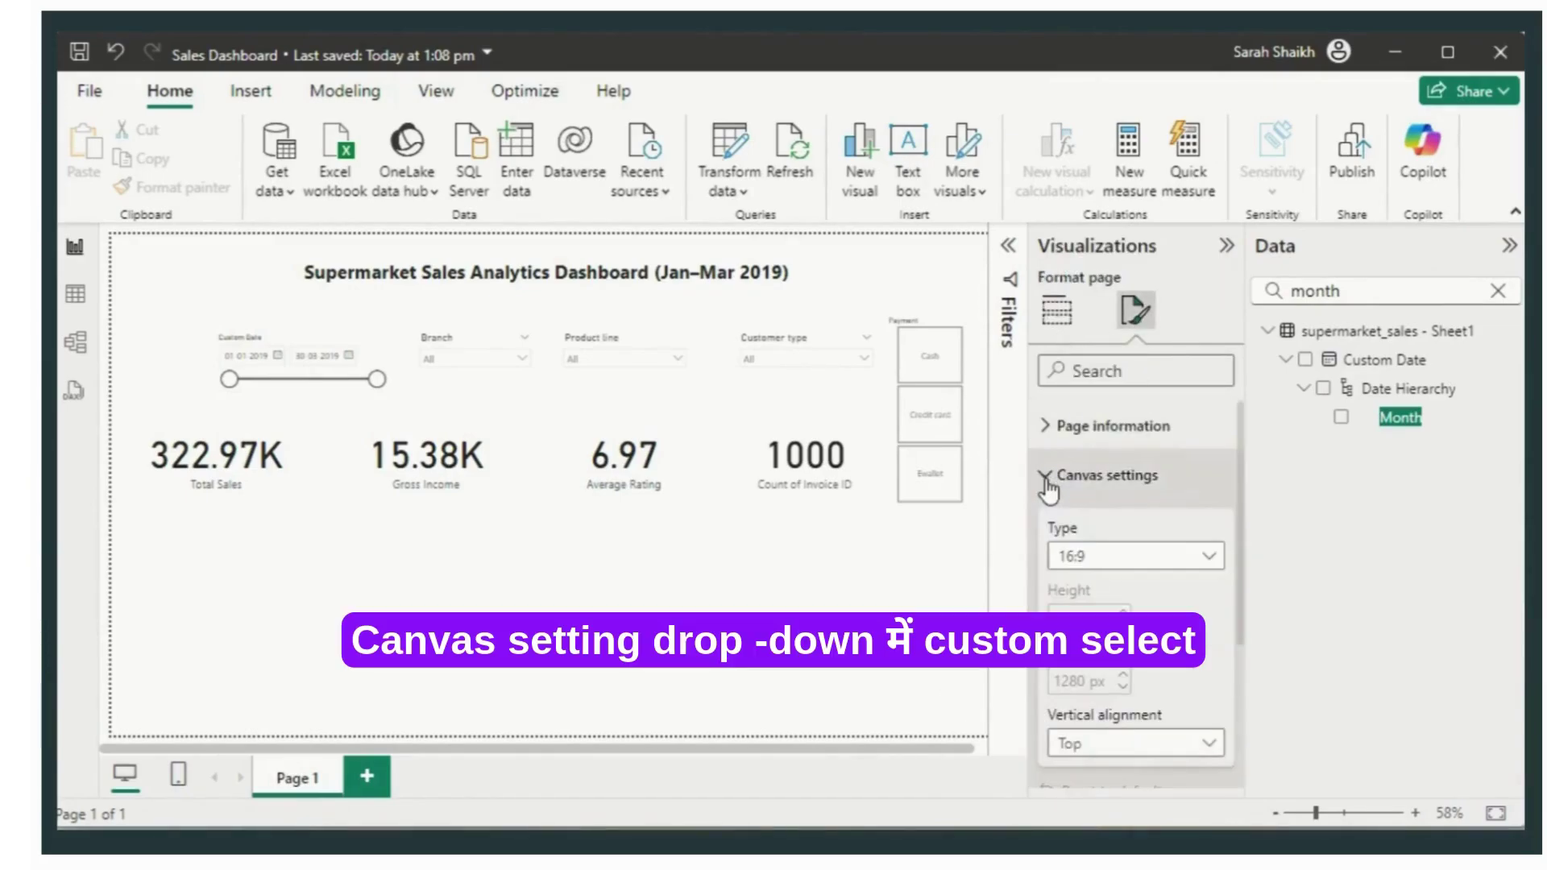
pyautogui.click(1131, 561)
pyautogui.click(1100, 697)
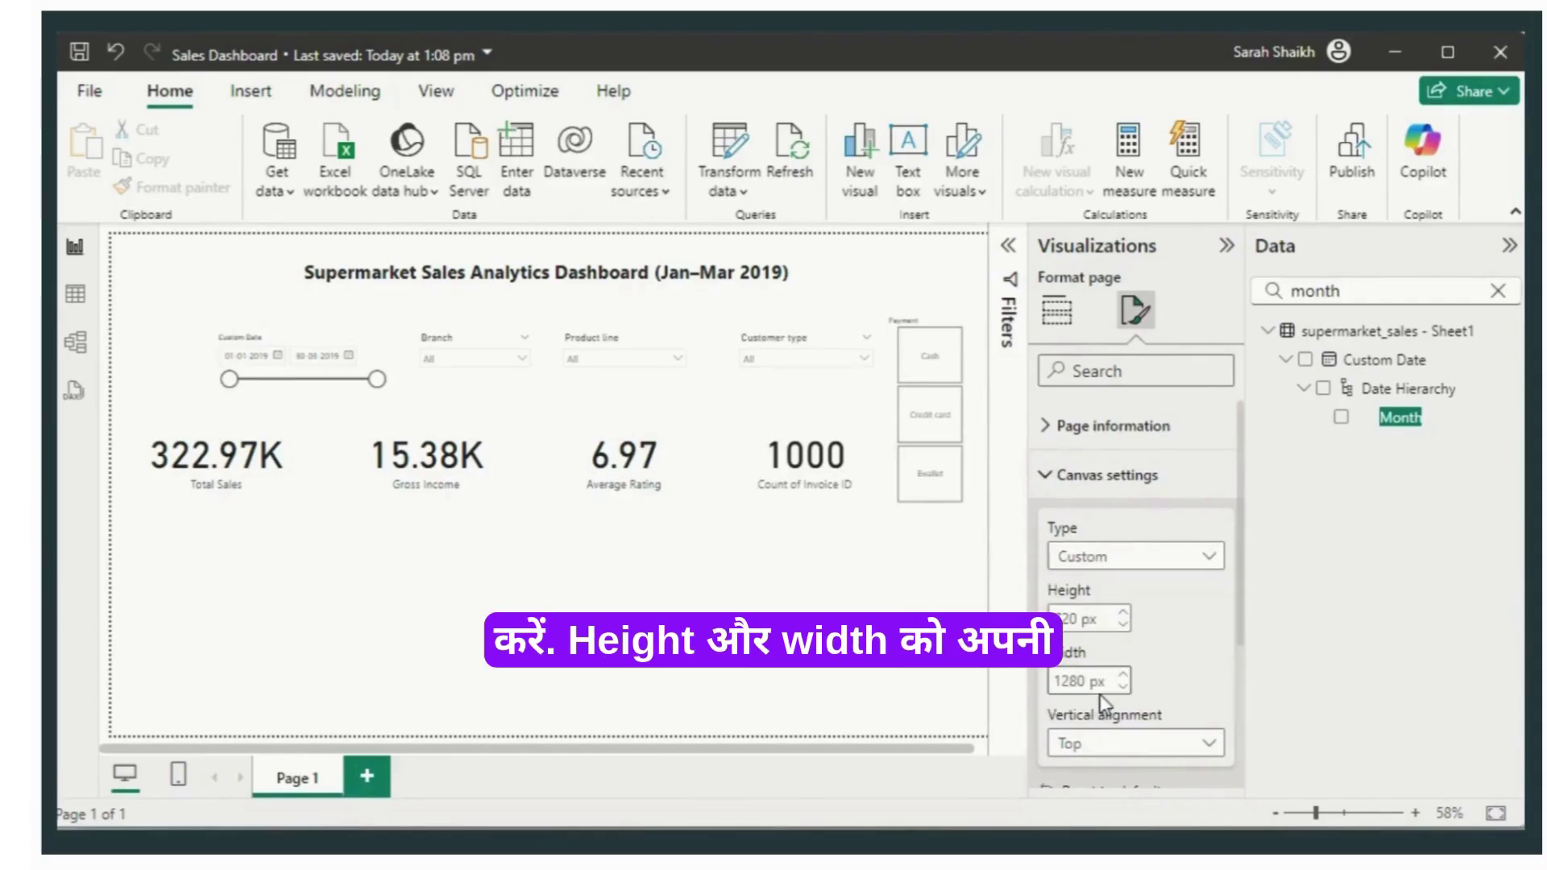
pyautogui.doubleClick(1074, 614)
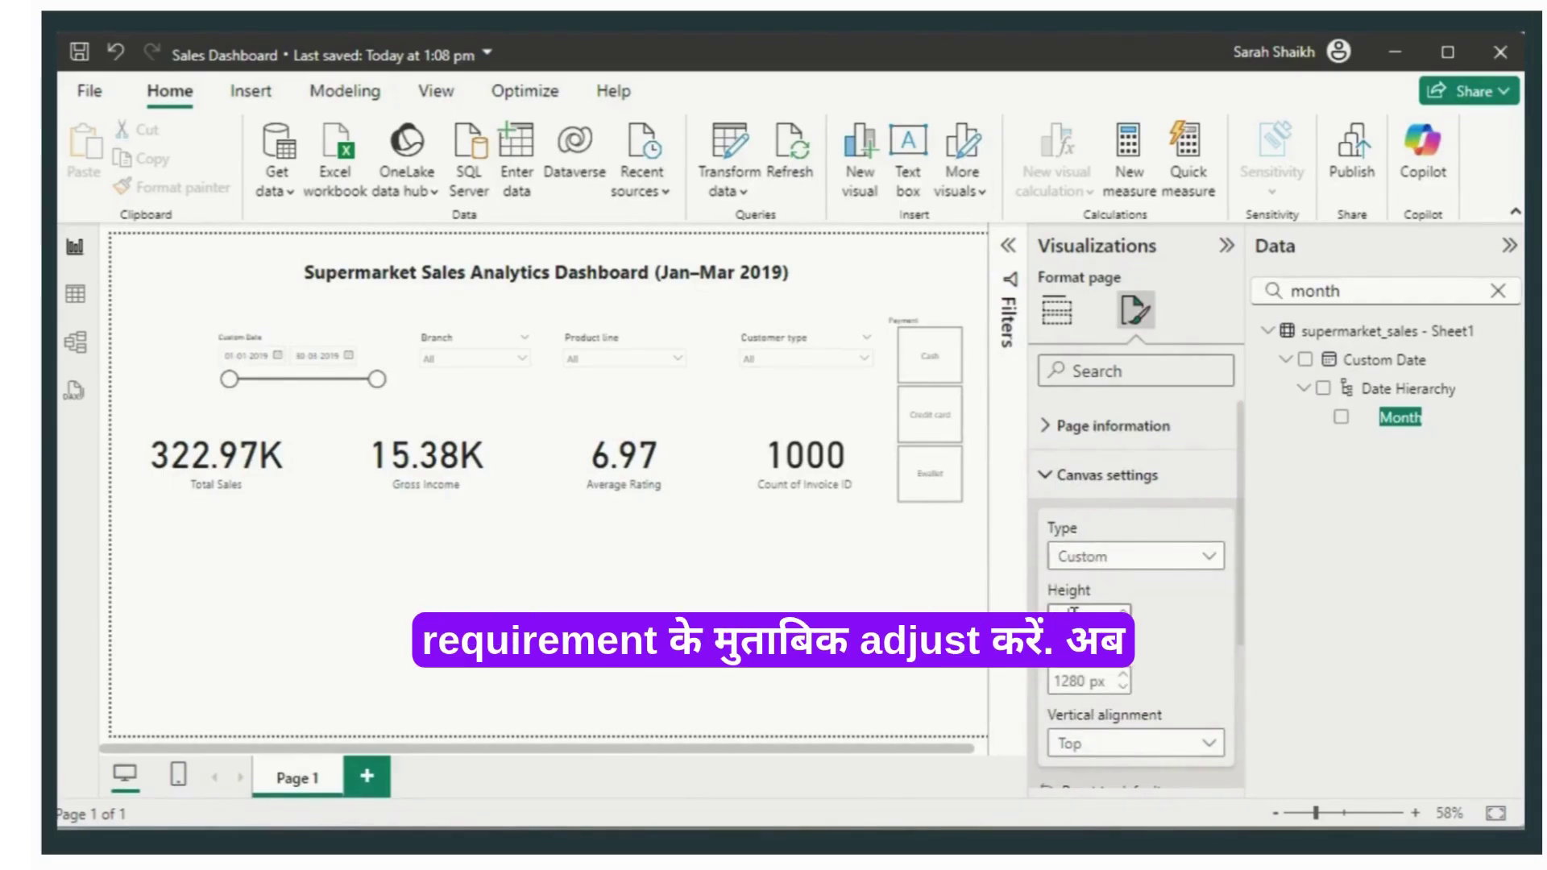
pyautogui.press('Return')
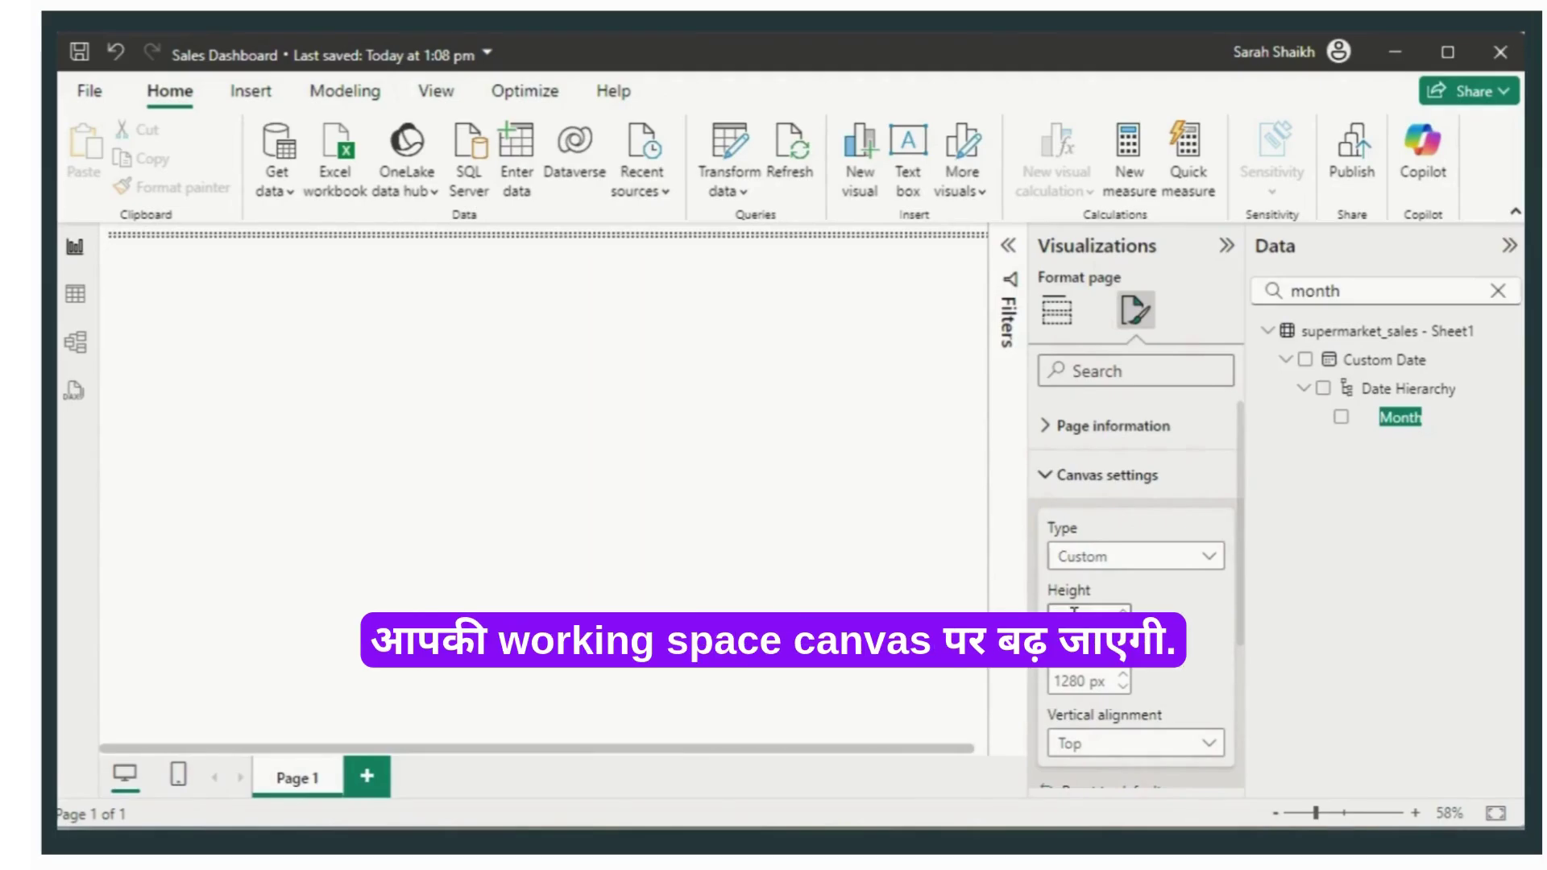
# Step: Set the custom canvas width to 1500 px and make room to check the enlarged page
pyautogui.doubleClick(1076, 683)
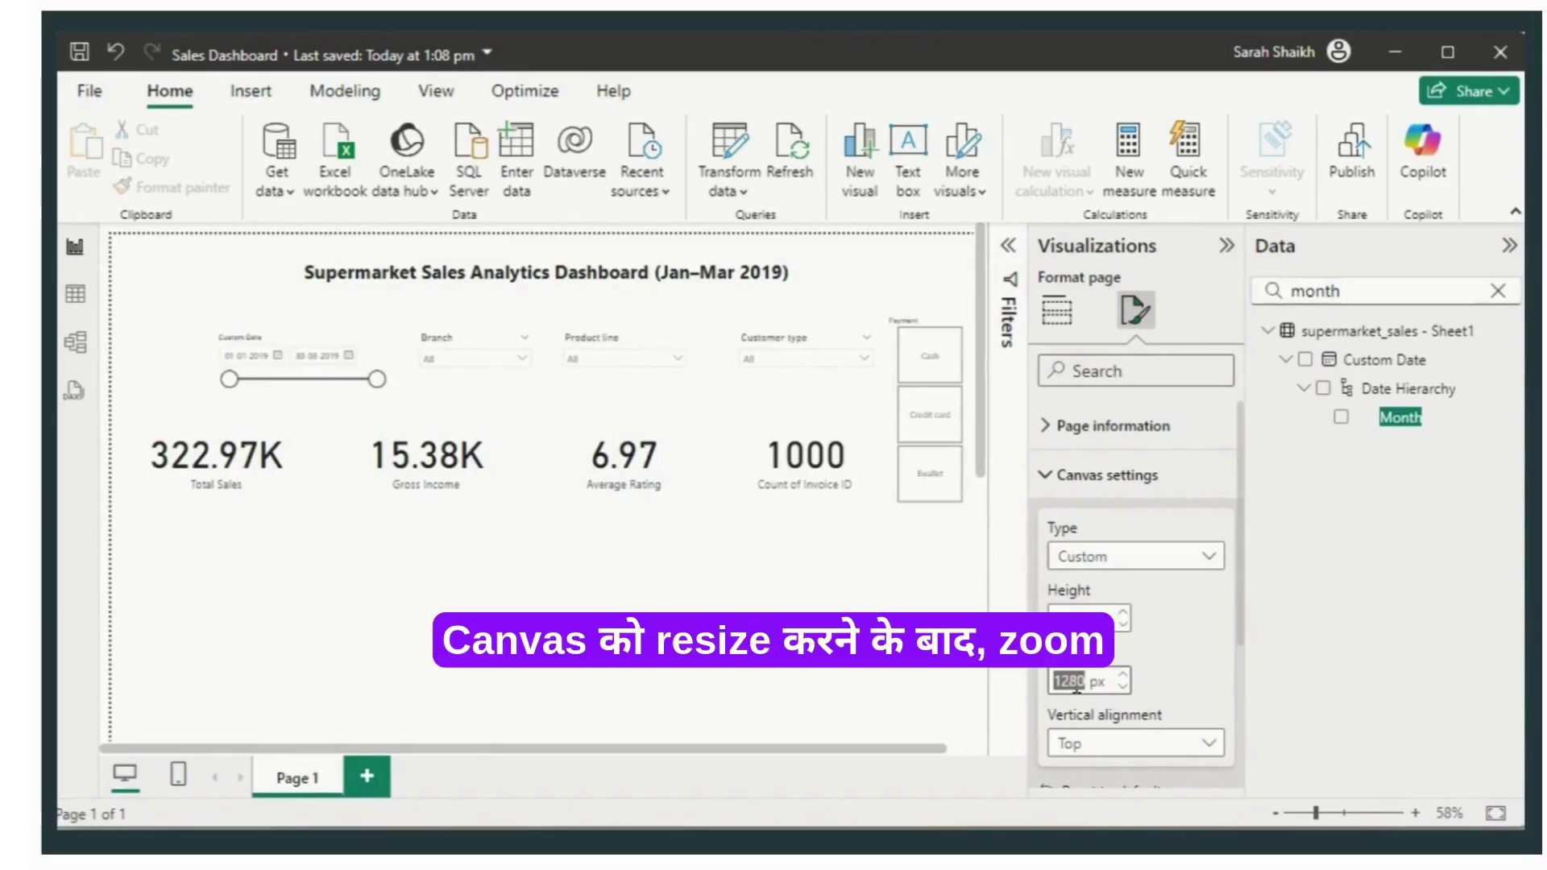
pyautogui.write('15')
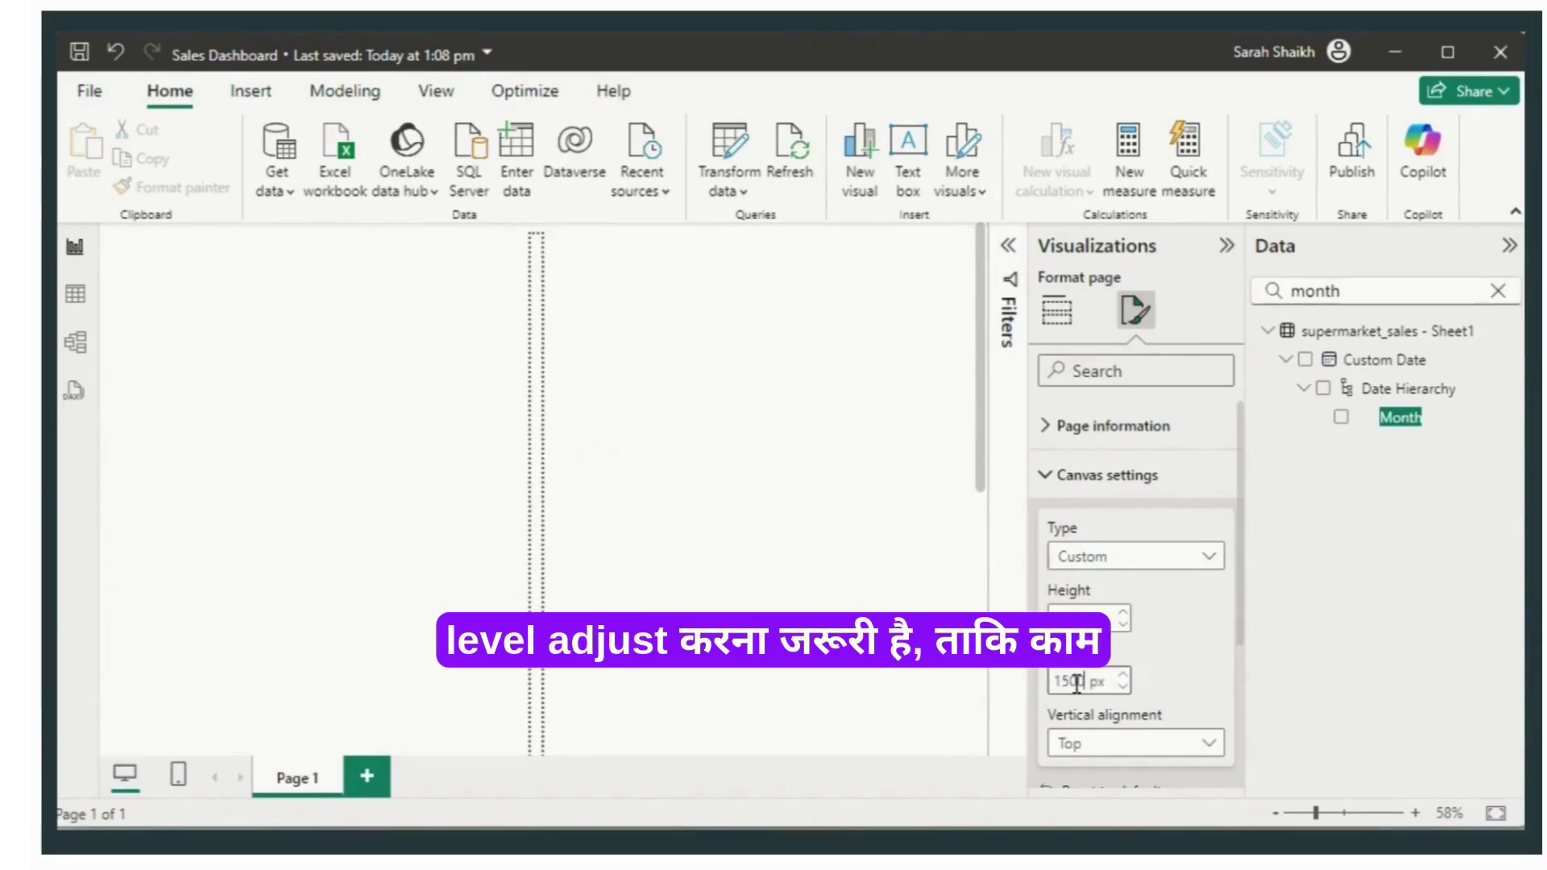
pyautogui.write('00')
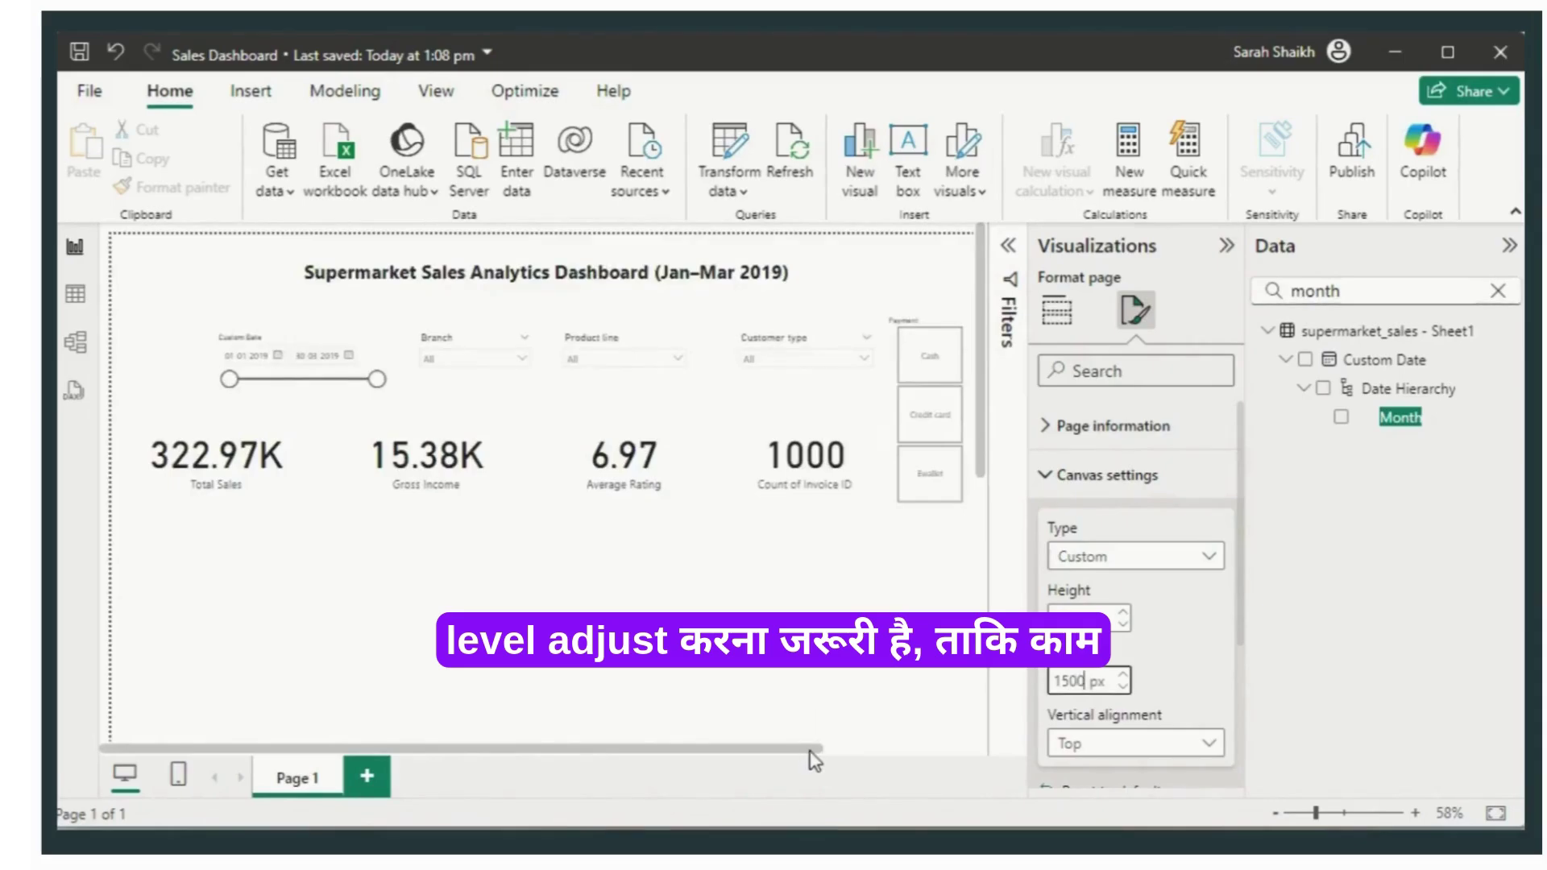
pyautogui.moveTo(811, 751); pyautogui.dragTo(835, 777)
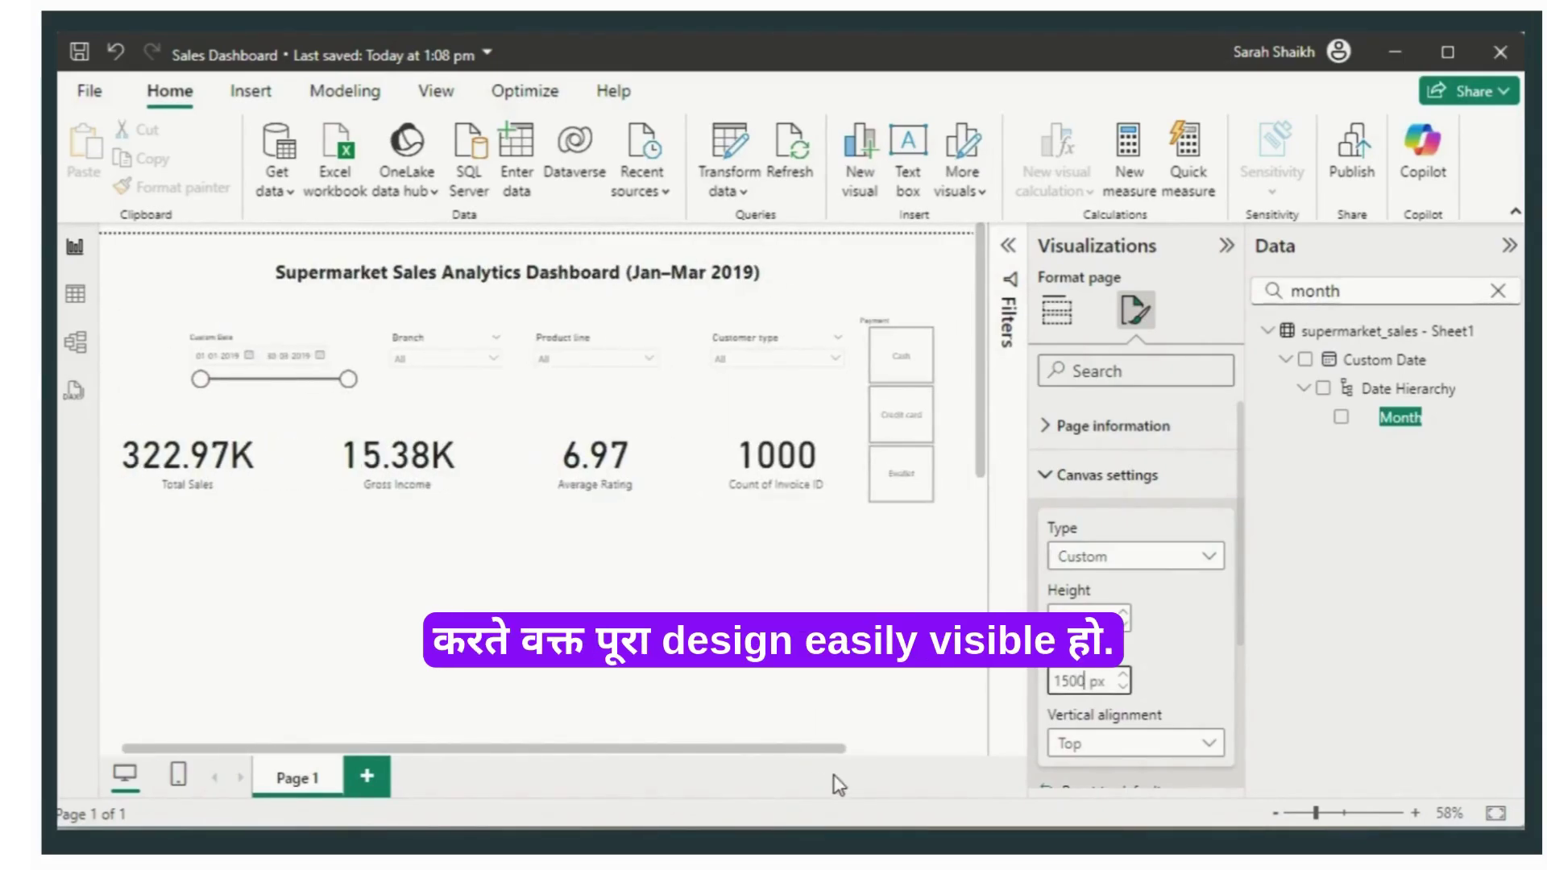
pyautogui.moveTo(984, 414); pyautogui.dragTo(1022, 410)
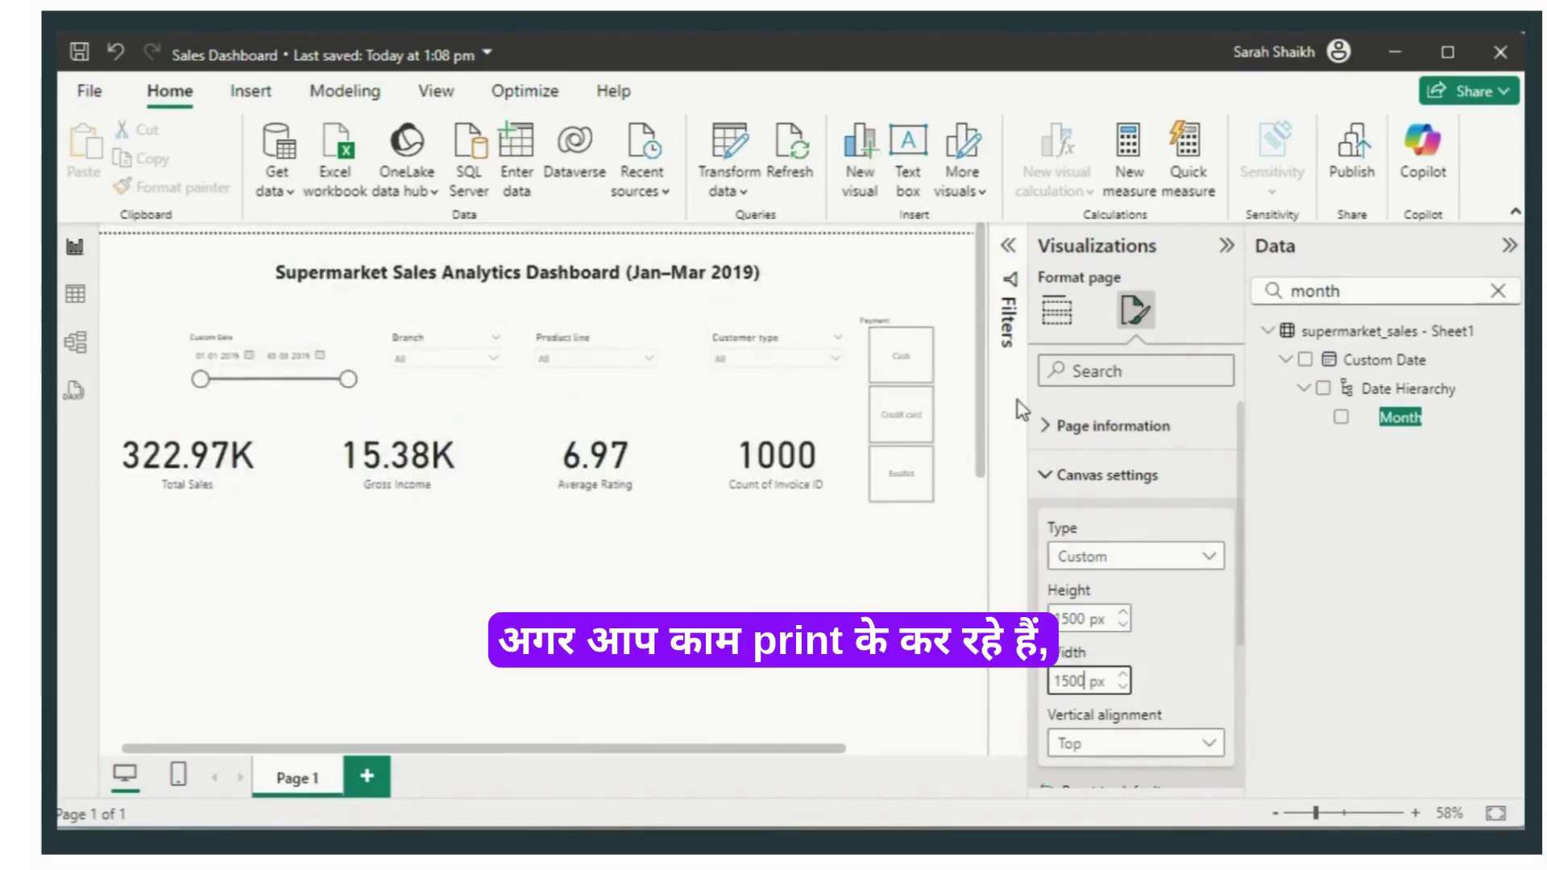
pyautogui.click(1226, 246)
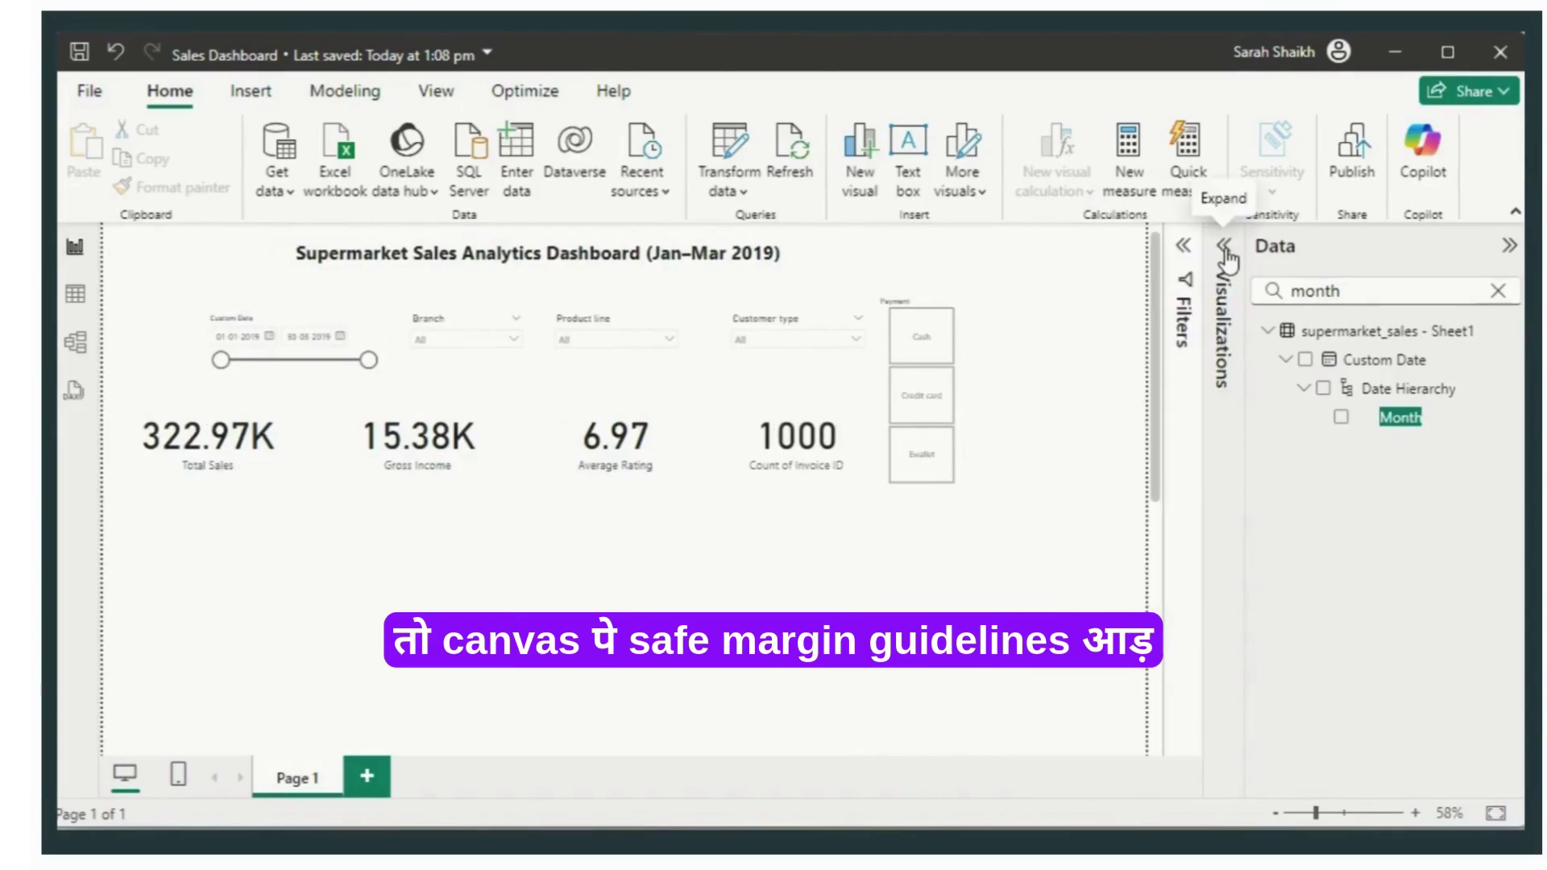
pyautogui.moveTo(1160, 465)
pyautogui.mouseDown()
pyautogui.moveTo(1140, 780)
pyautogui.moveTo(1179, 456)
pyautogui.mouseUp()
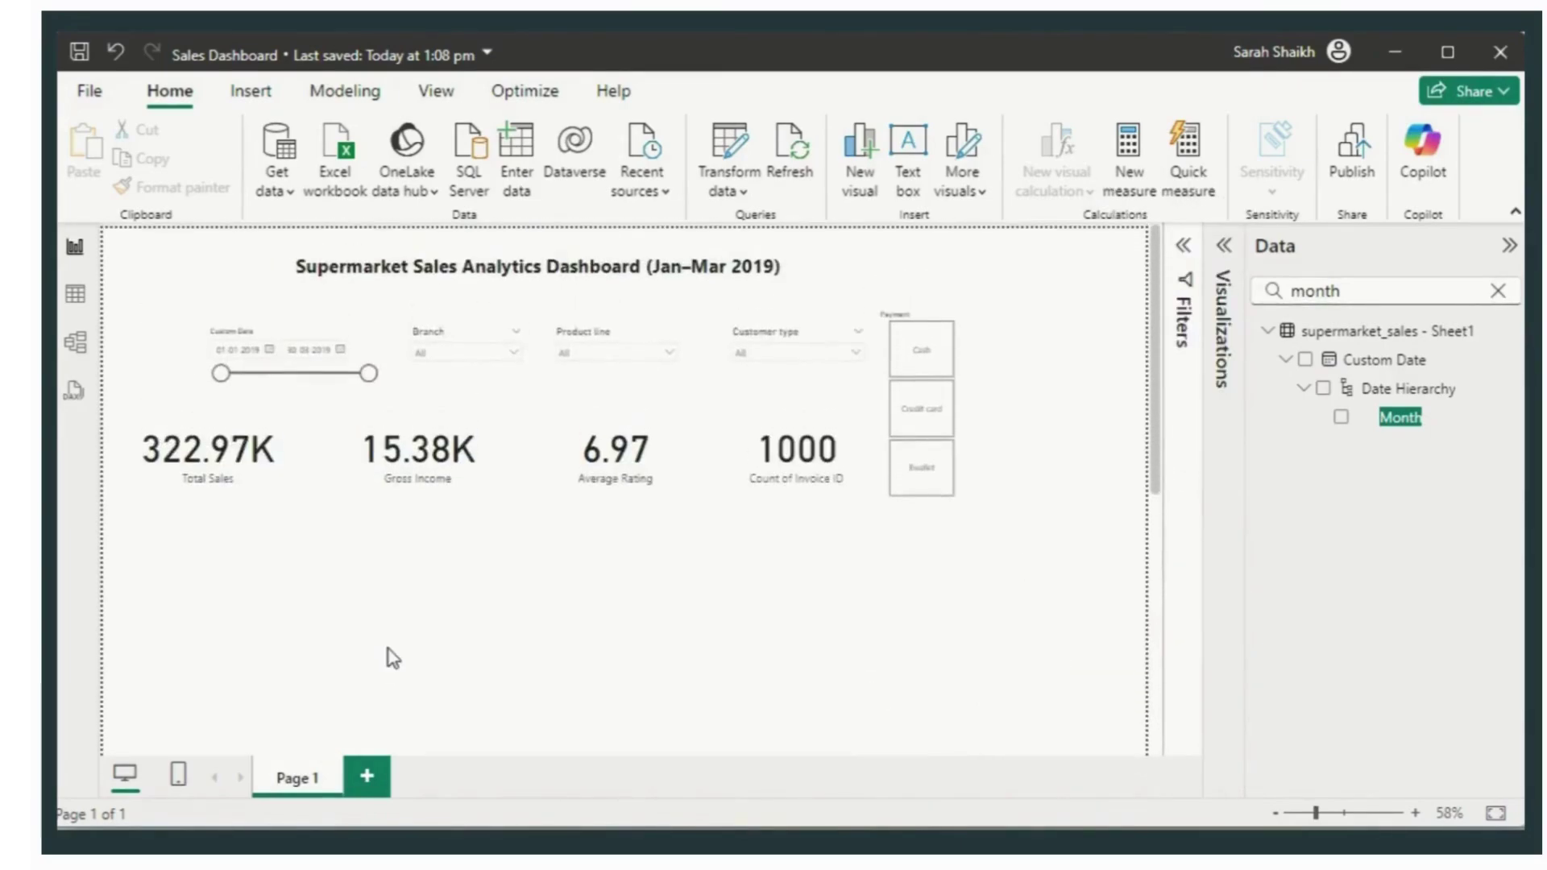
# Step: Add an empty clustered column chart and place it beneath the KPI cards, starting between the first and second cards
pyautogui.click(1230, 248)
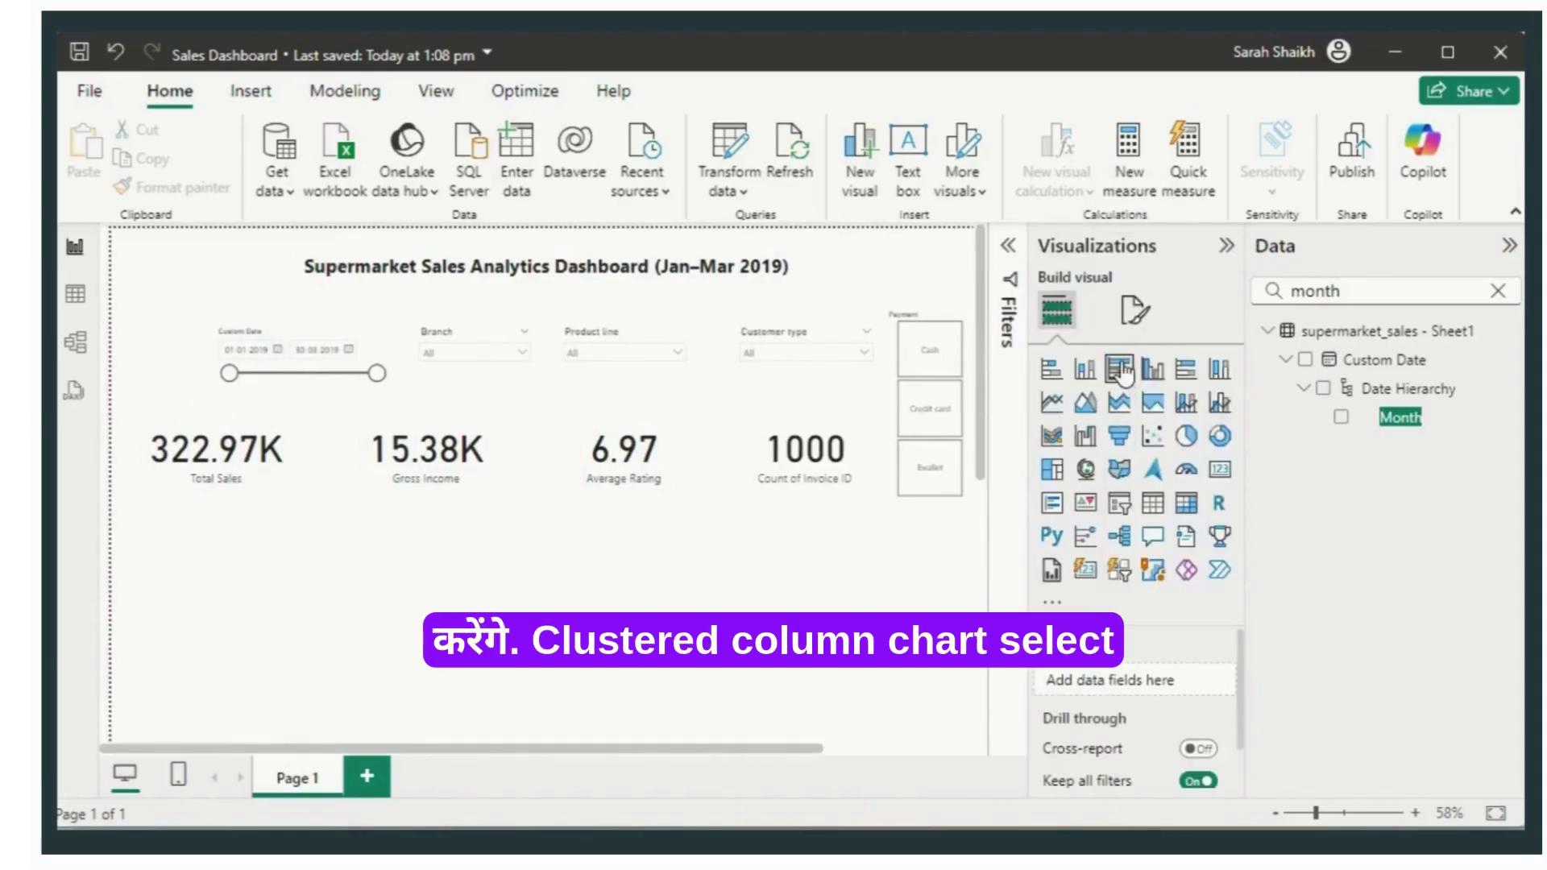
pyautogui.click(1151, 373)
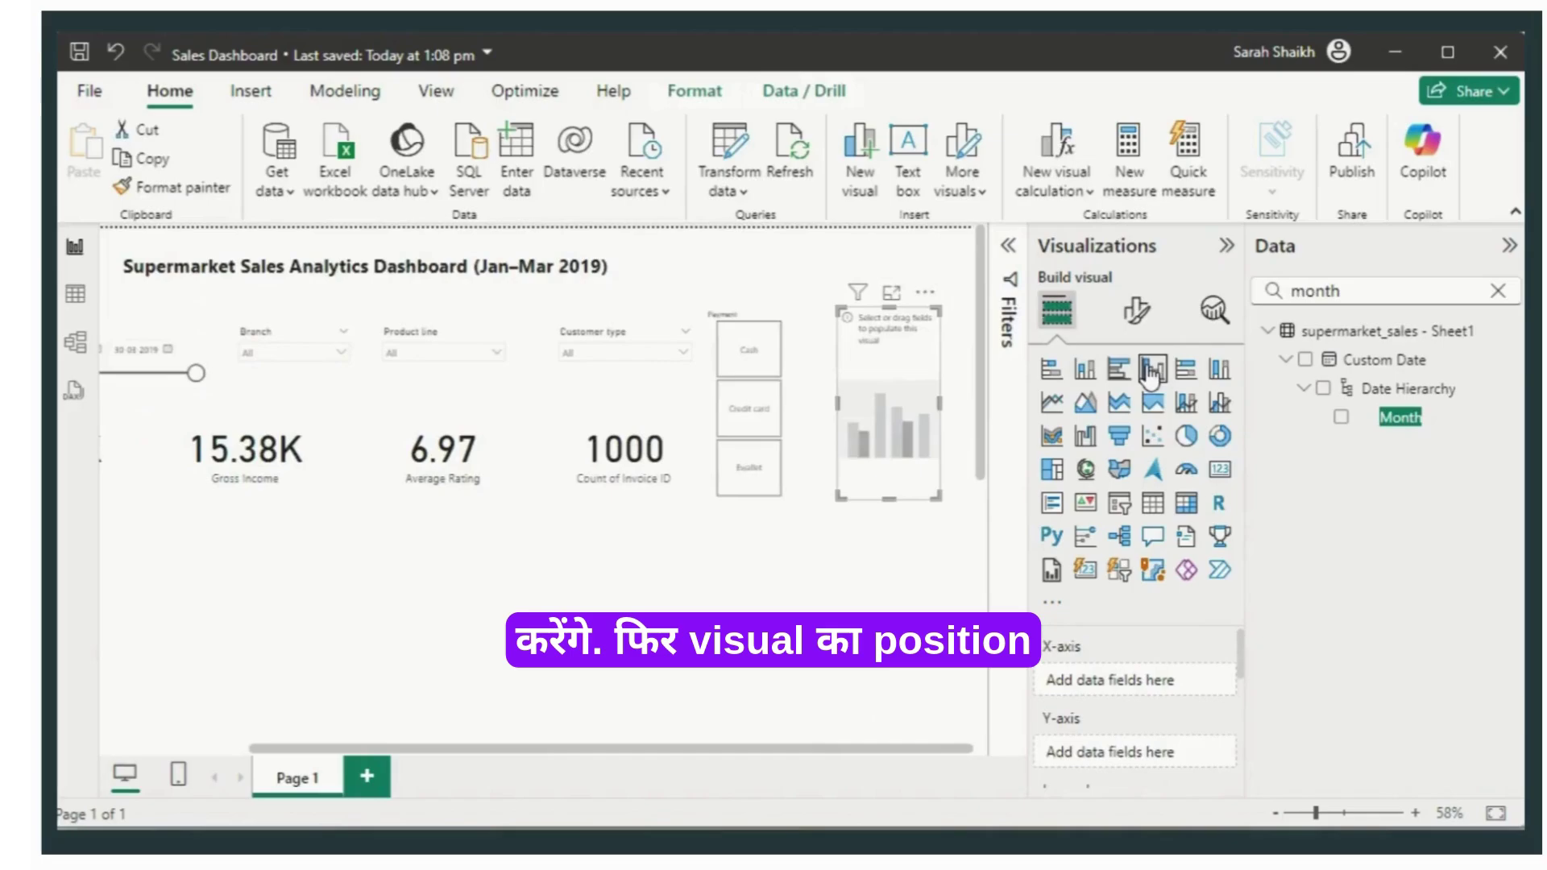
pyautogui.moveTo(805, 451); pyautogui.dragTo(234, 677)
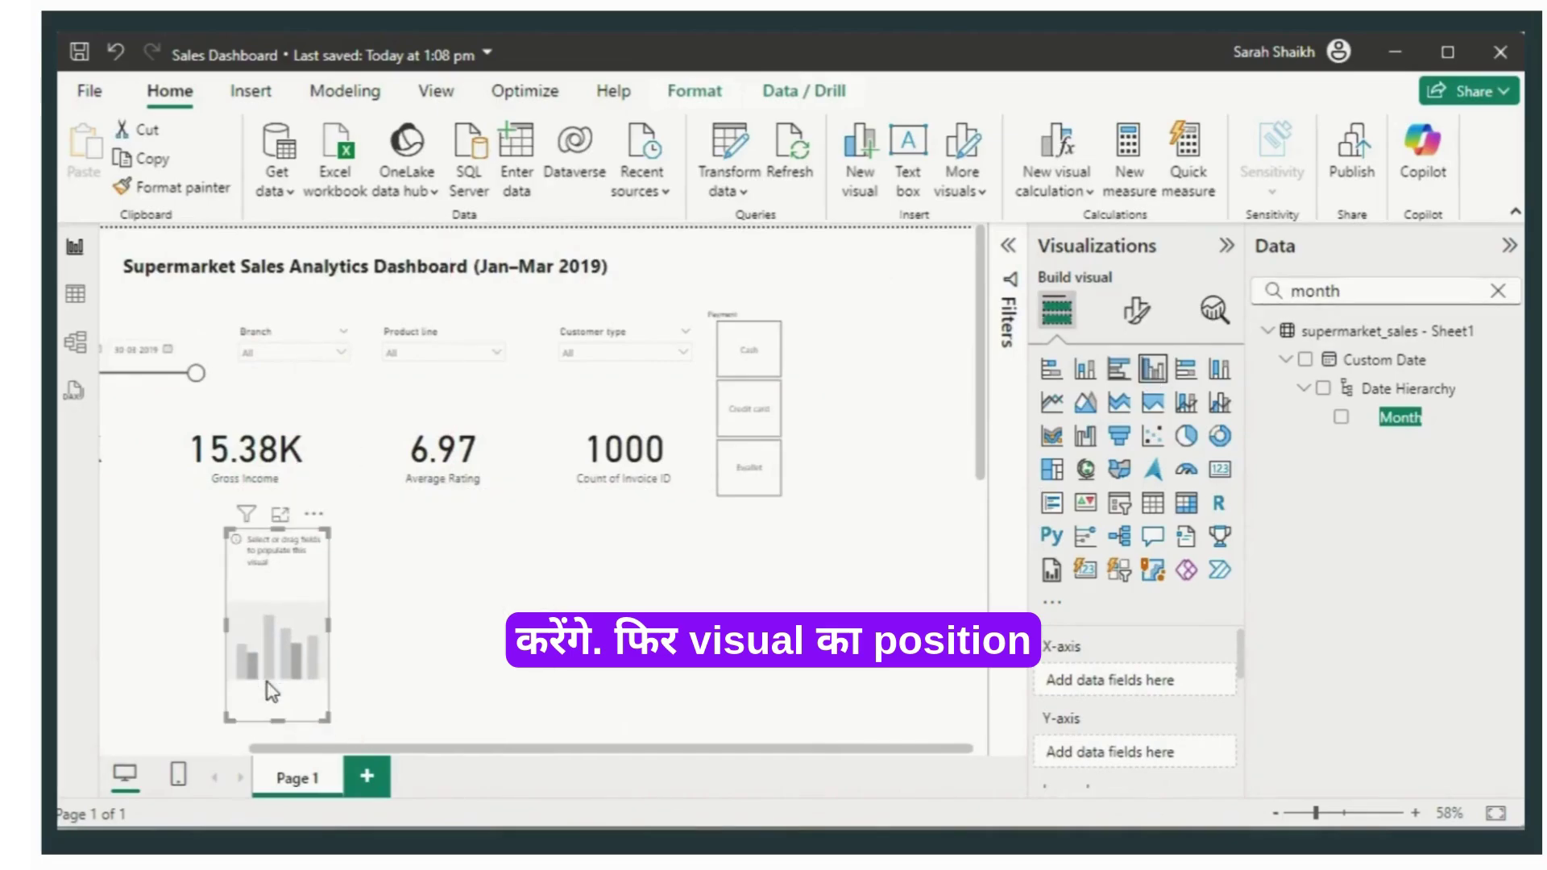
pyautogui.moveTo(414, 742); pyautogui.dragTo(265, 745)
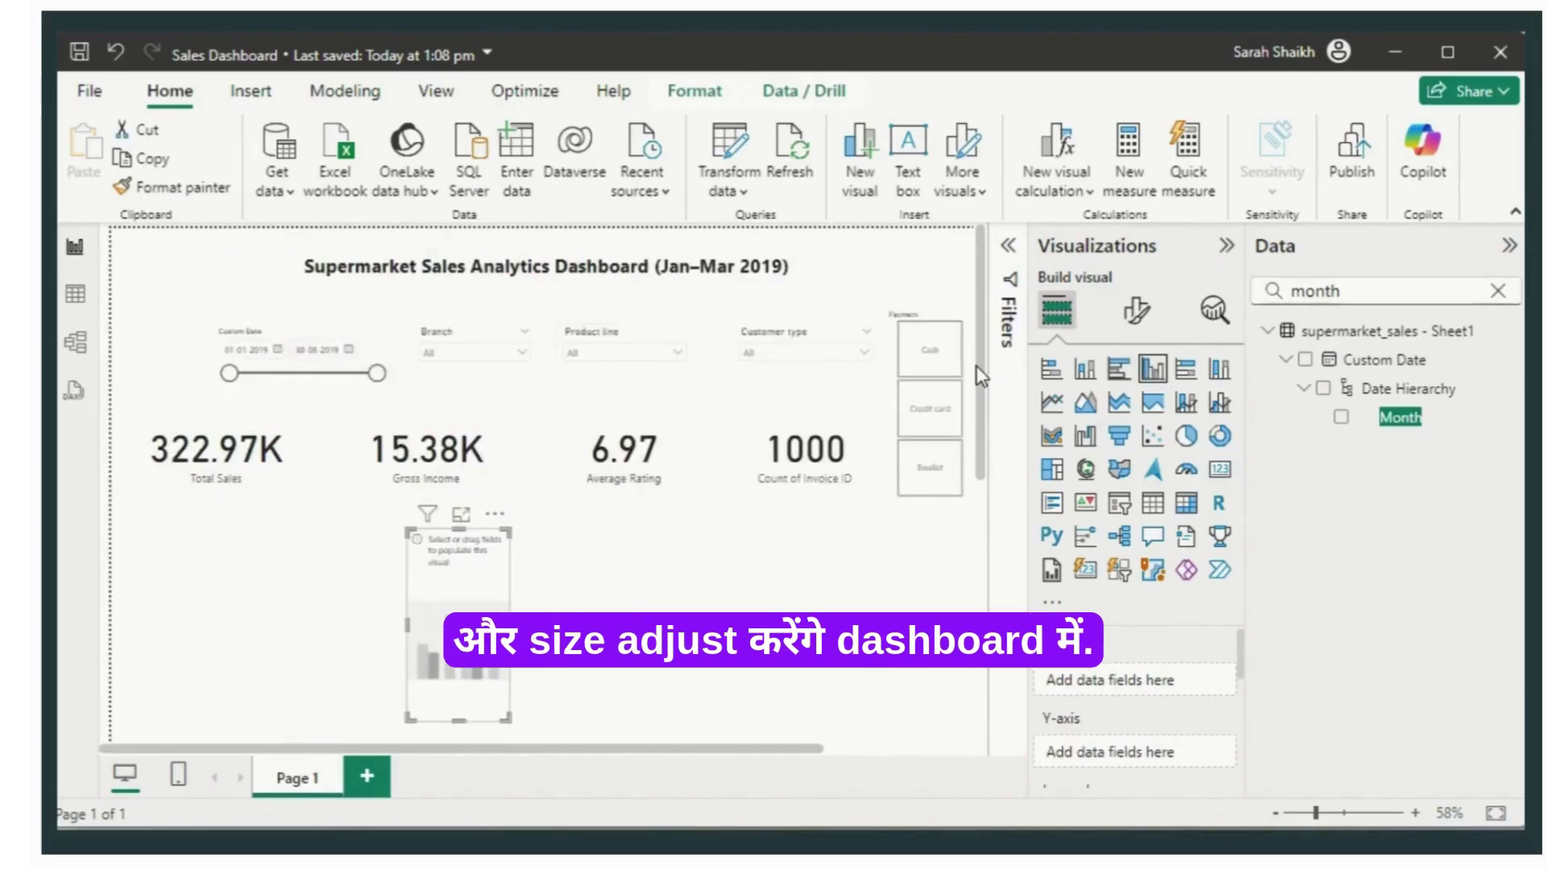
pyautogui.moveTo(981, 379); pyautogui.dragTo(1008, 474)
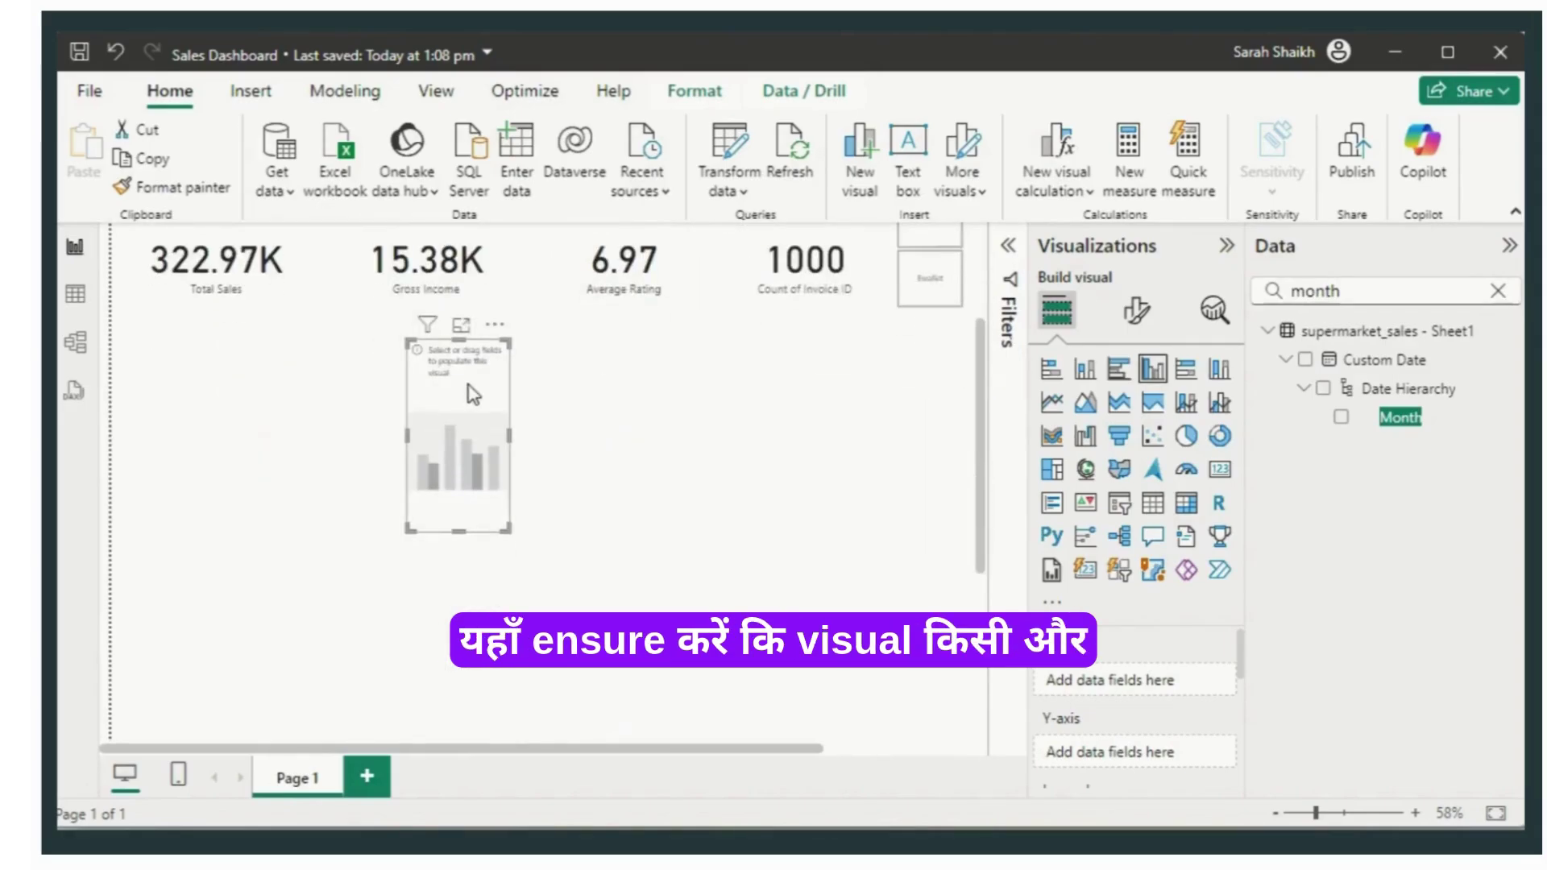
pyautogui.moveTo(475, 395); pyautogui.dragTo(370, 391)
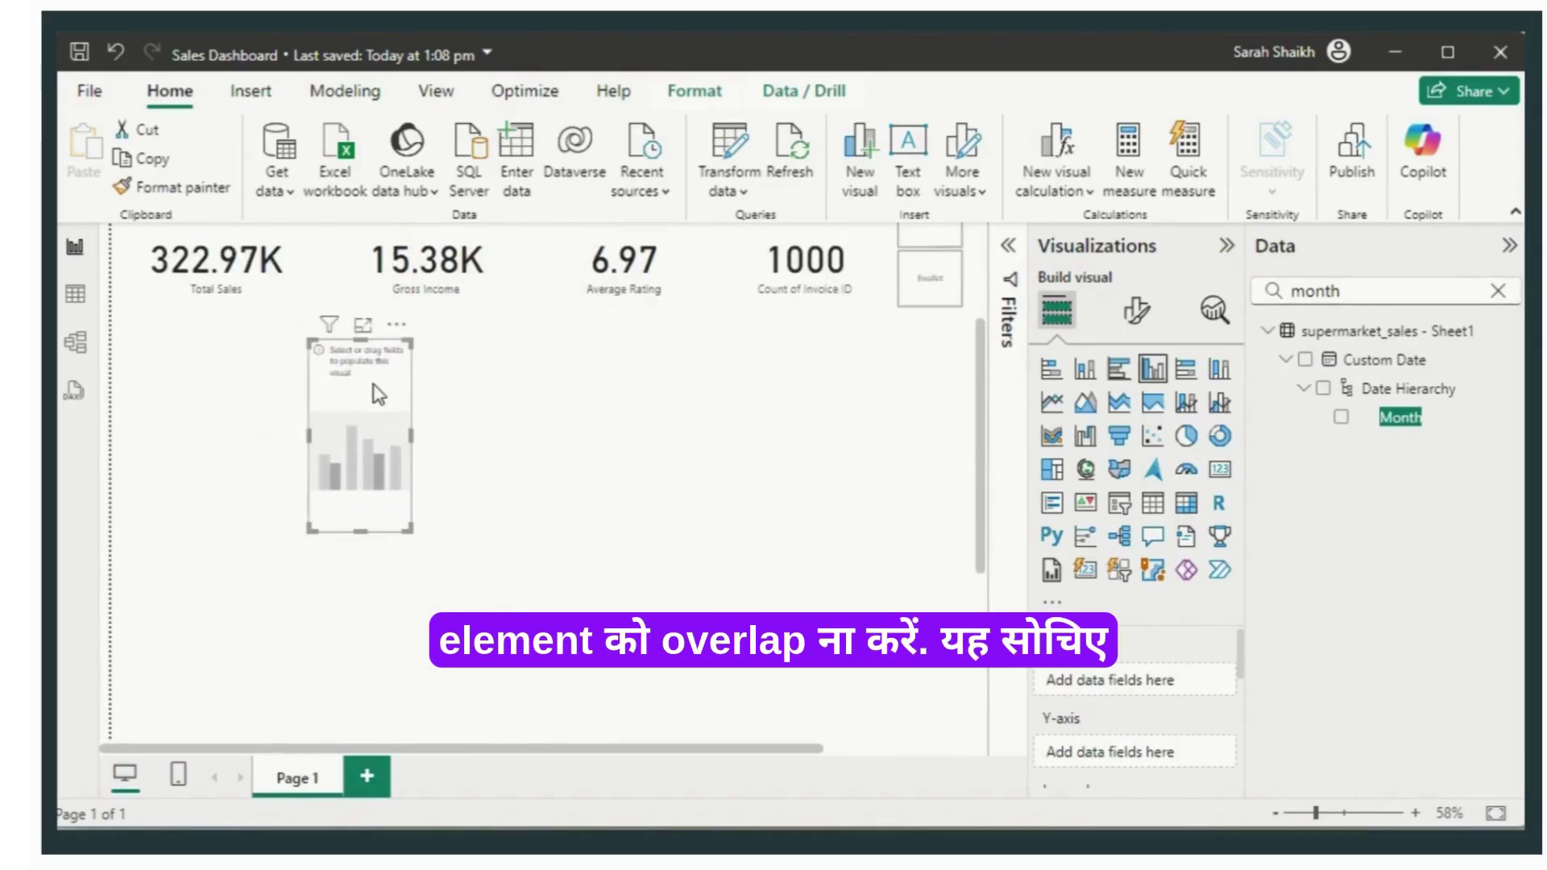
# Step: Enlarge the empty column chart to span below the Gross Income and Average Rating cards, shifting it slightly toward the page's left edge
pyautogui.moveTo(411, 532); pyautogui.dragTo(663, 619)
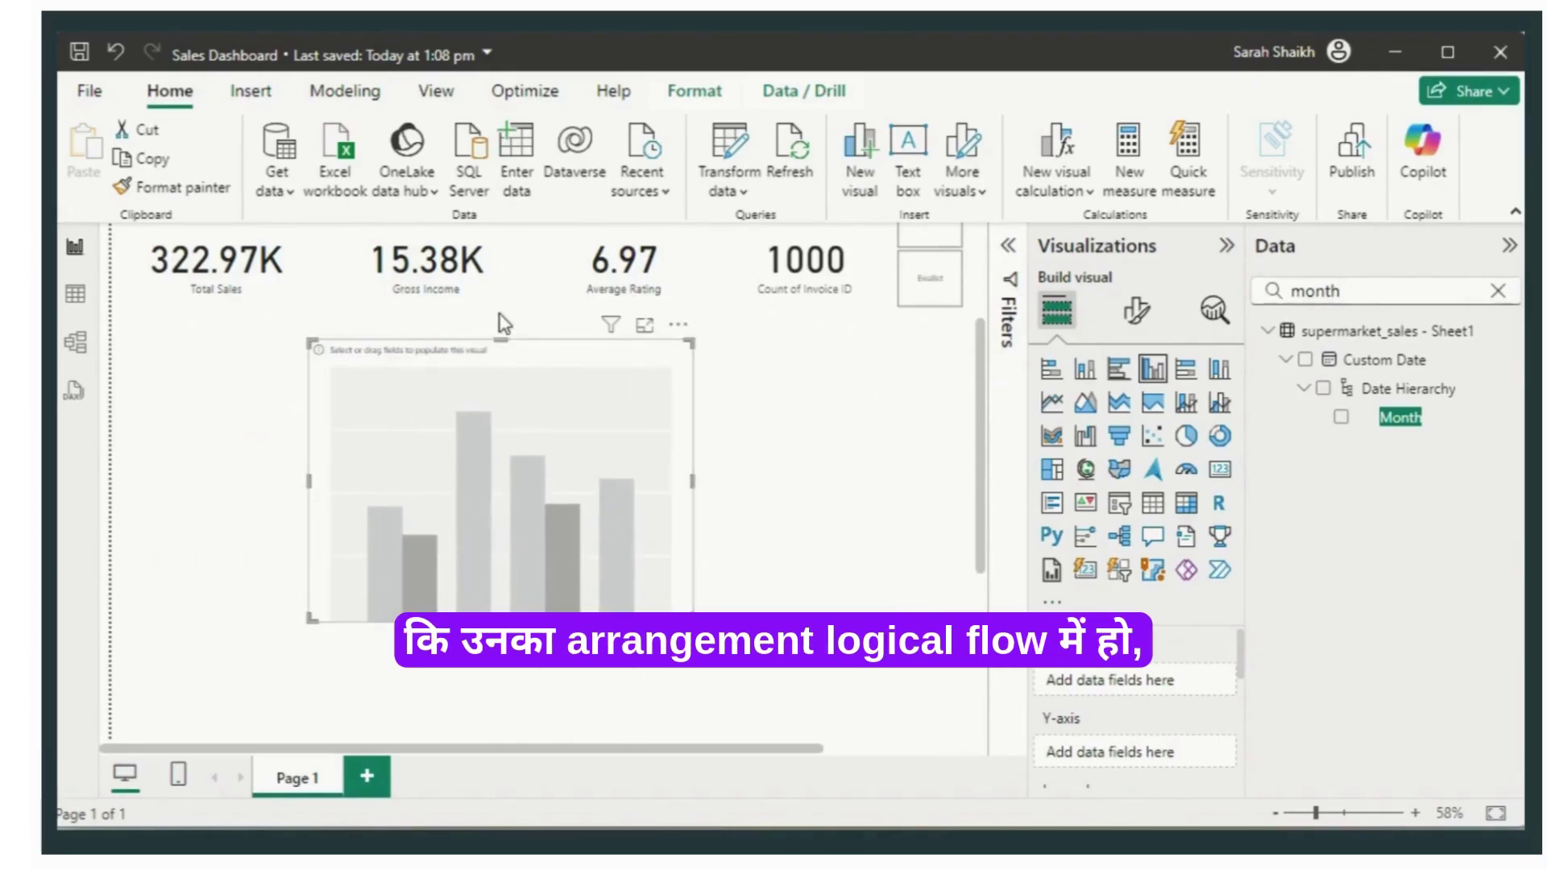
pyautogui.moveTo(556, 387); pyautogui.dragTo(525, 381)
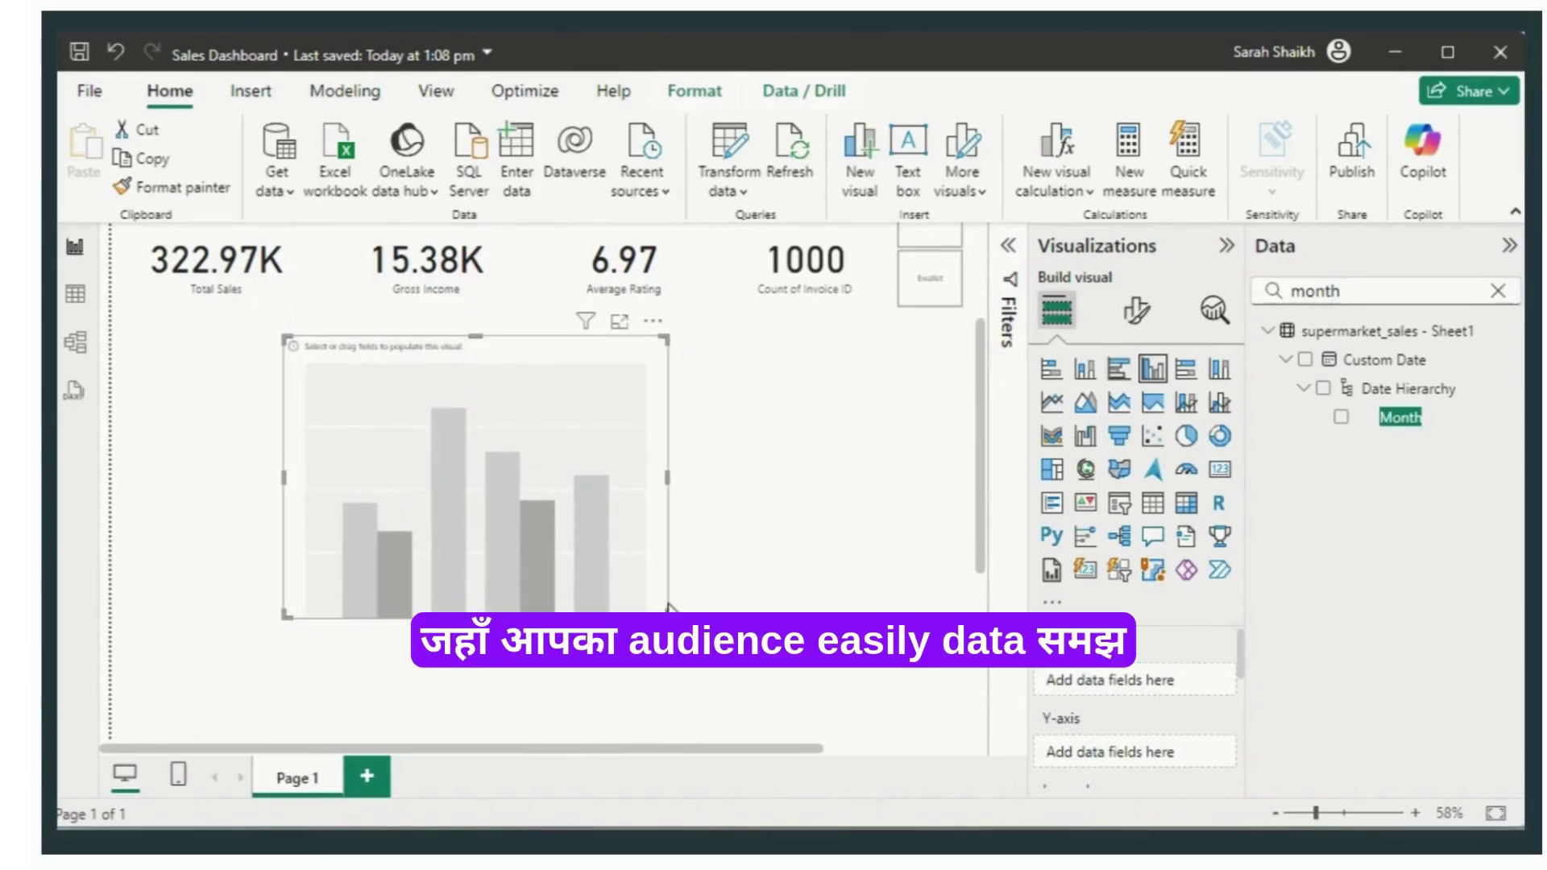
pyautogui.moveTo(668, 617); pyautogui.dragTo(683, 614)
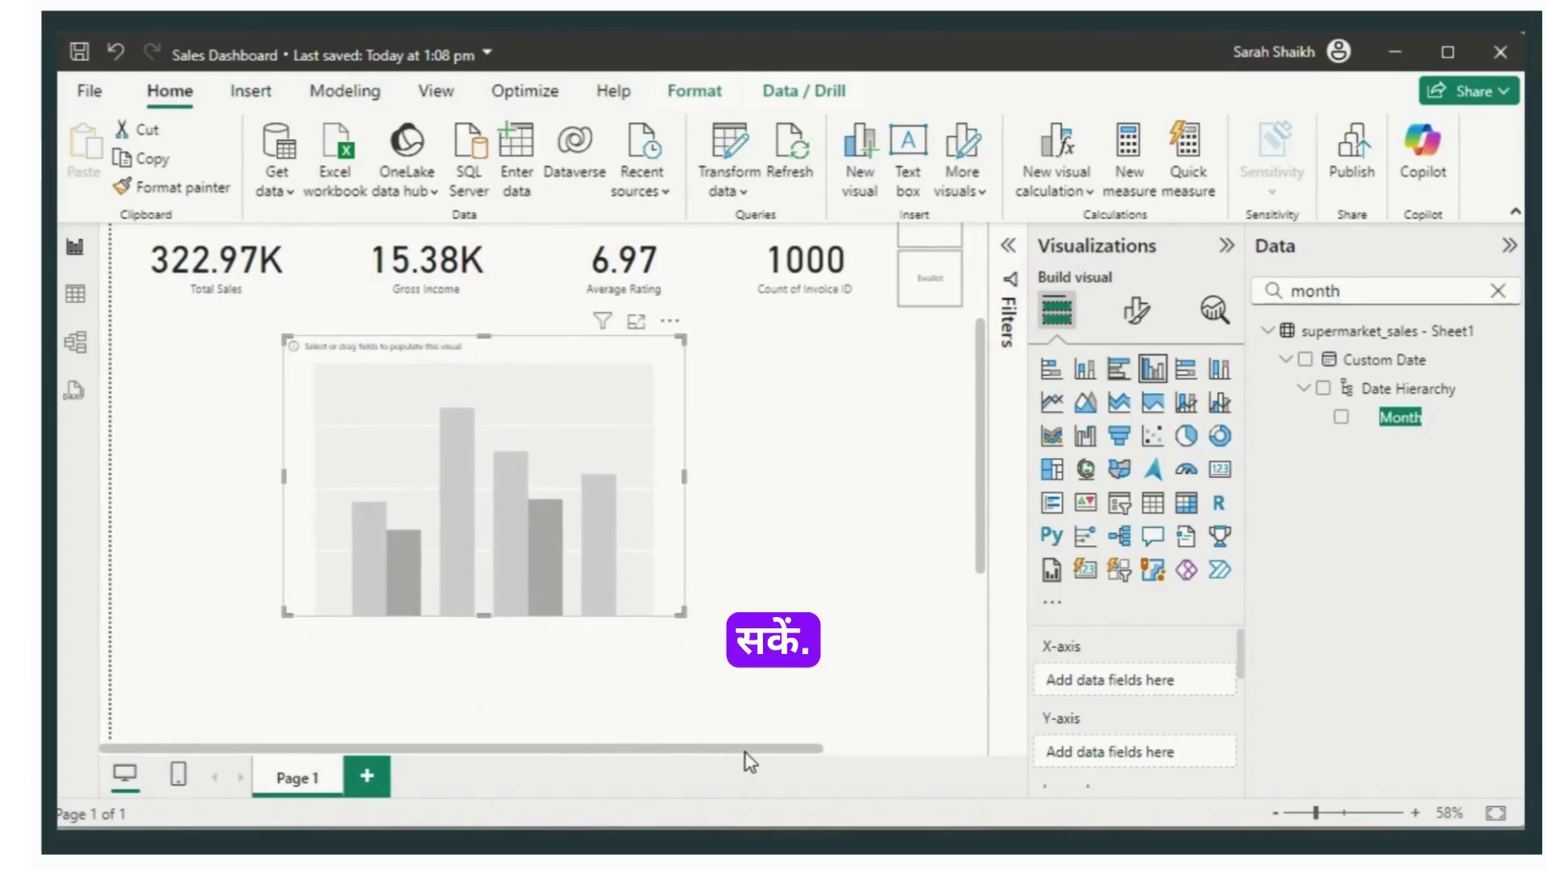
pyautogui.moveTo(742, 749); pyautogui.dragTo(656, 763)
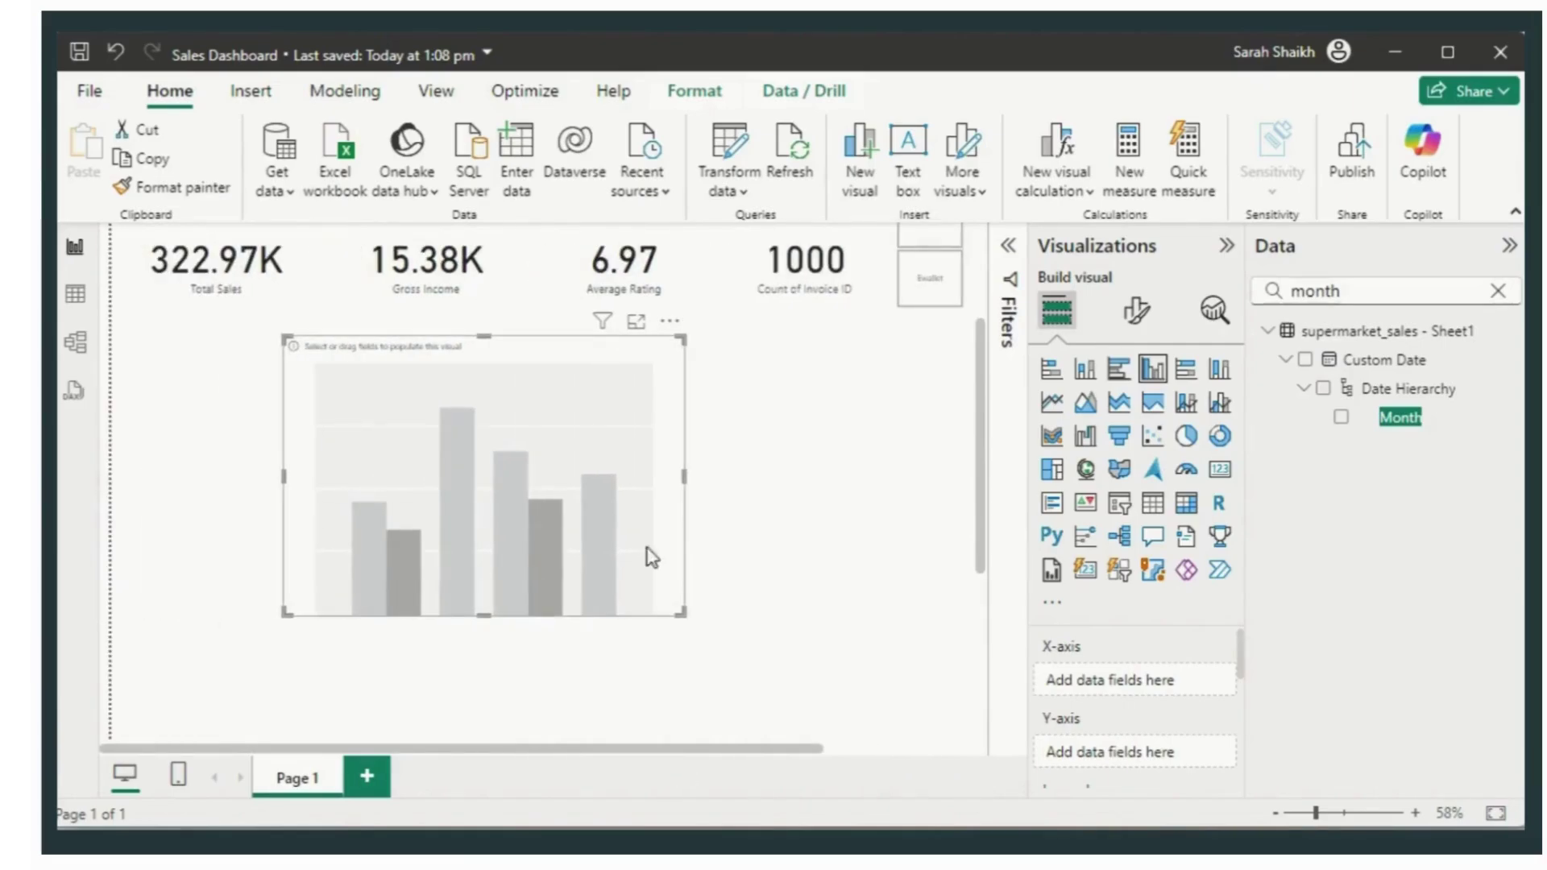
pyautogui.moveTo(684, 614)
pyautogui.mouseDown()
pyautogui.moveTo(588, 629)
pyautogui.moveTo(661, 602)
pyautogui.mouseUp()
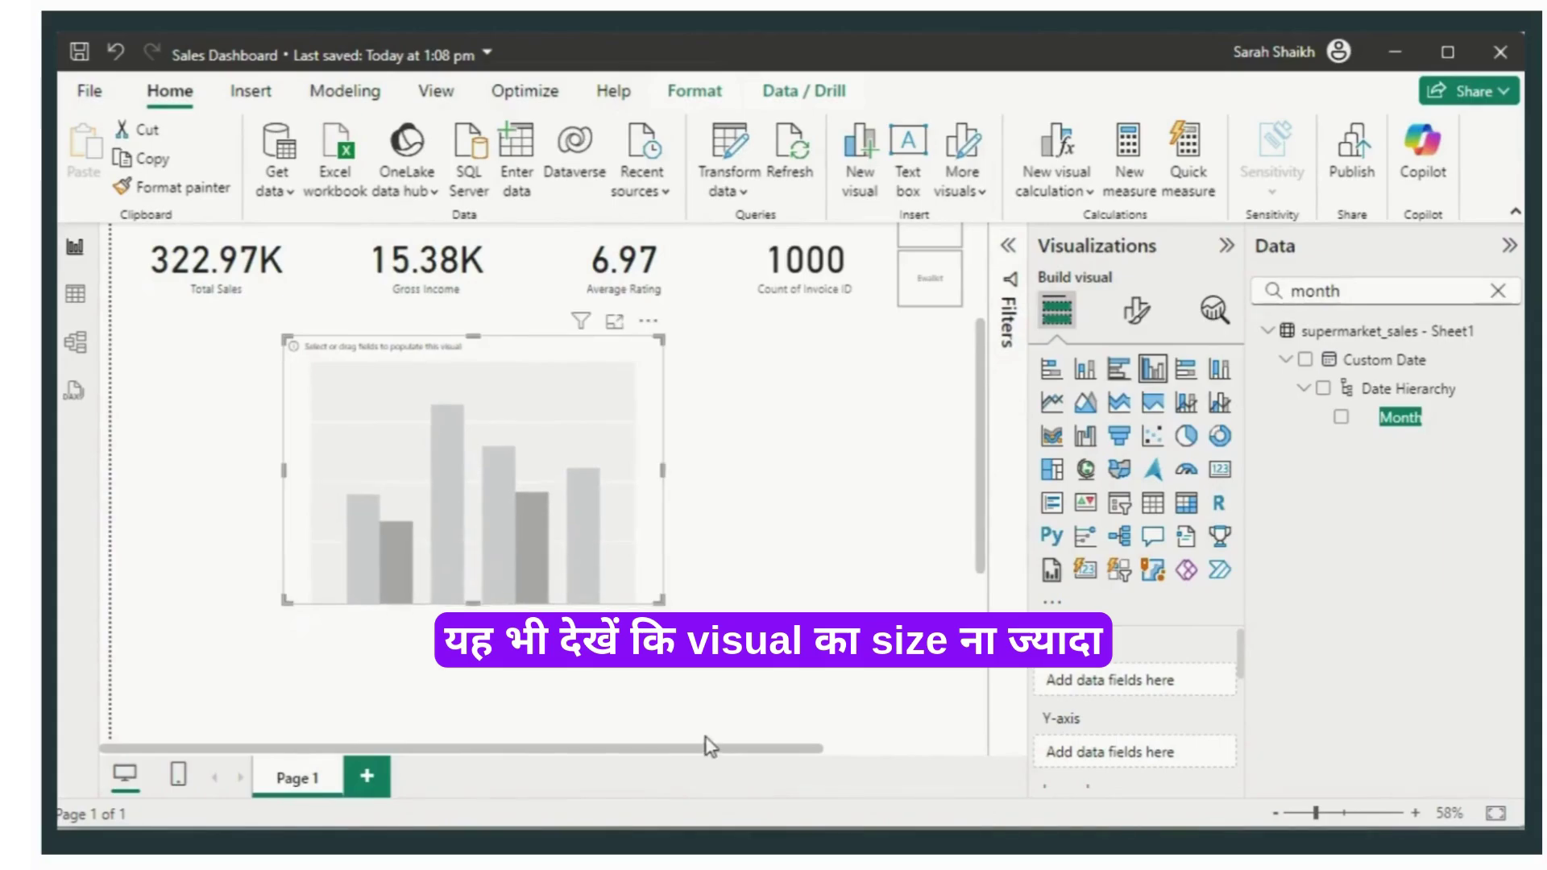
# Step: Put the Month level of the Custom Date hierarchy on the column chart's X-axis and use Branch as its legend
pyautogui.moveTo(805, 749); pyautogui.dragTo(610, 770)
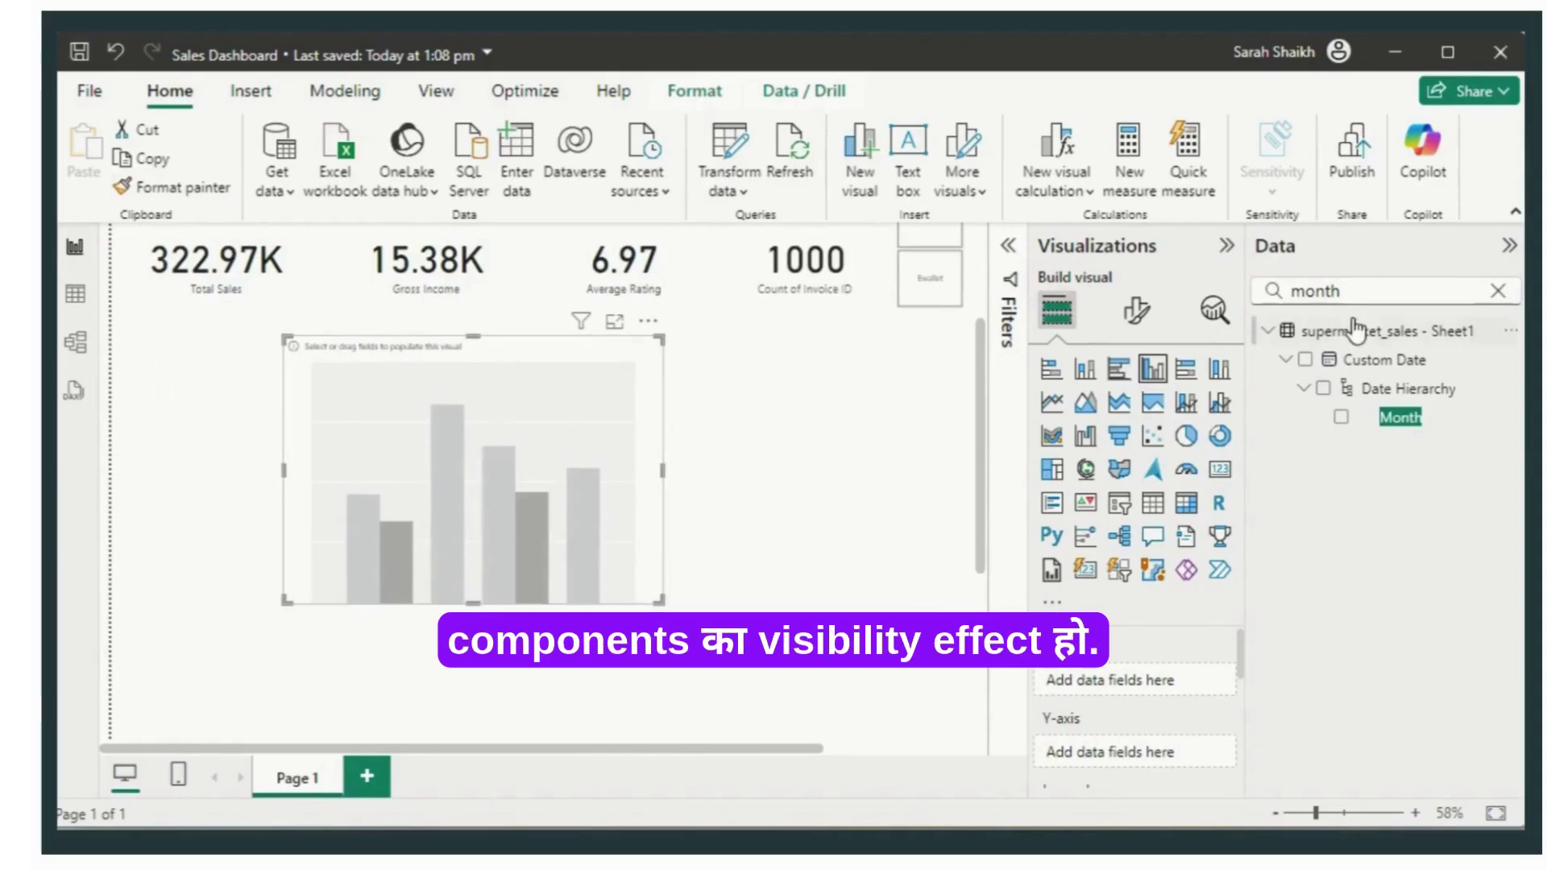
pyautogui.click(1498, 291)
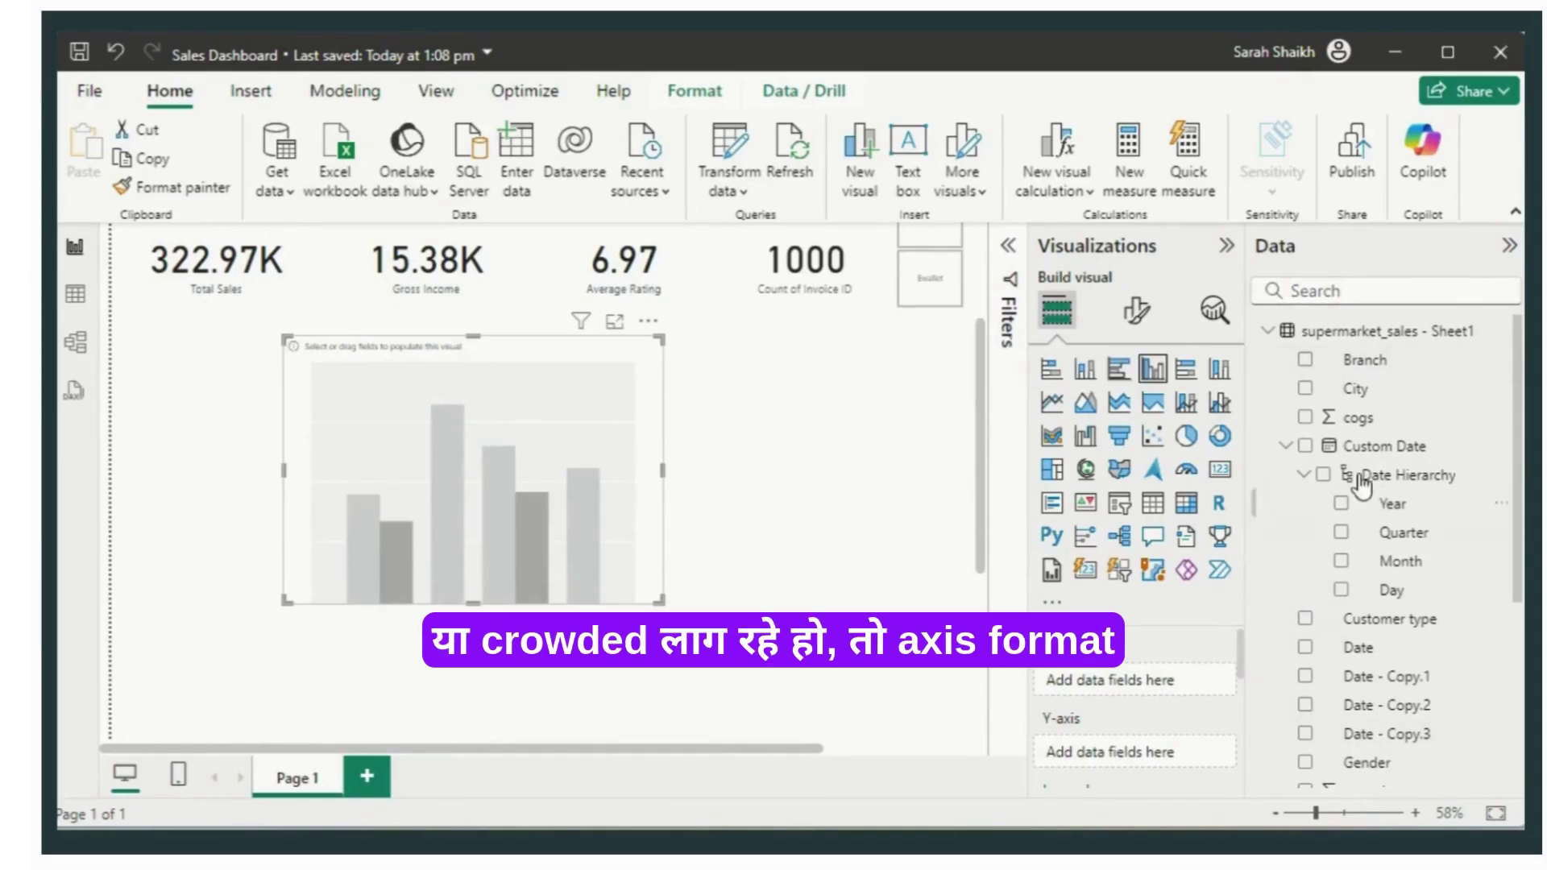
pyautogui.moveTo(1400, 564); pyautogui.dragTo(1138, 693)
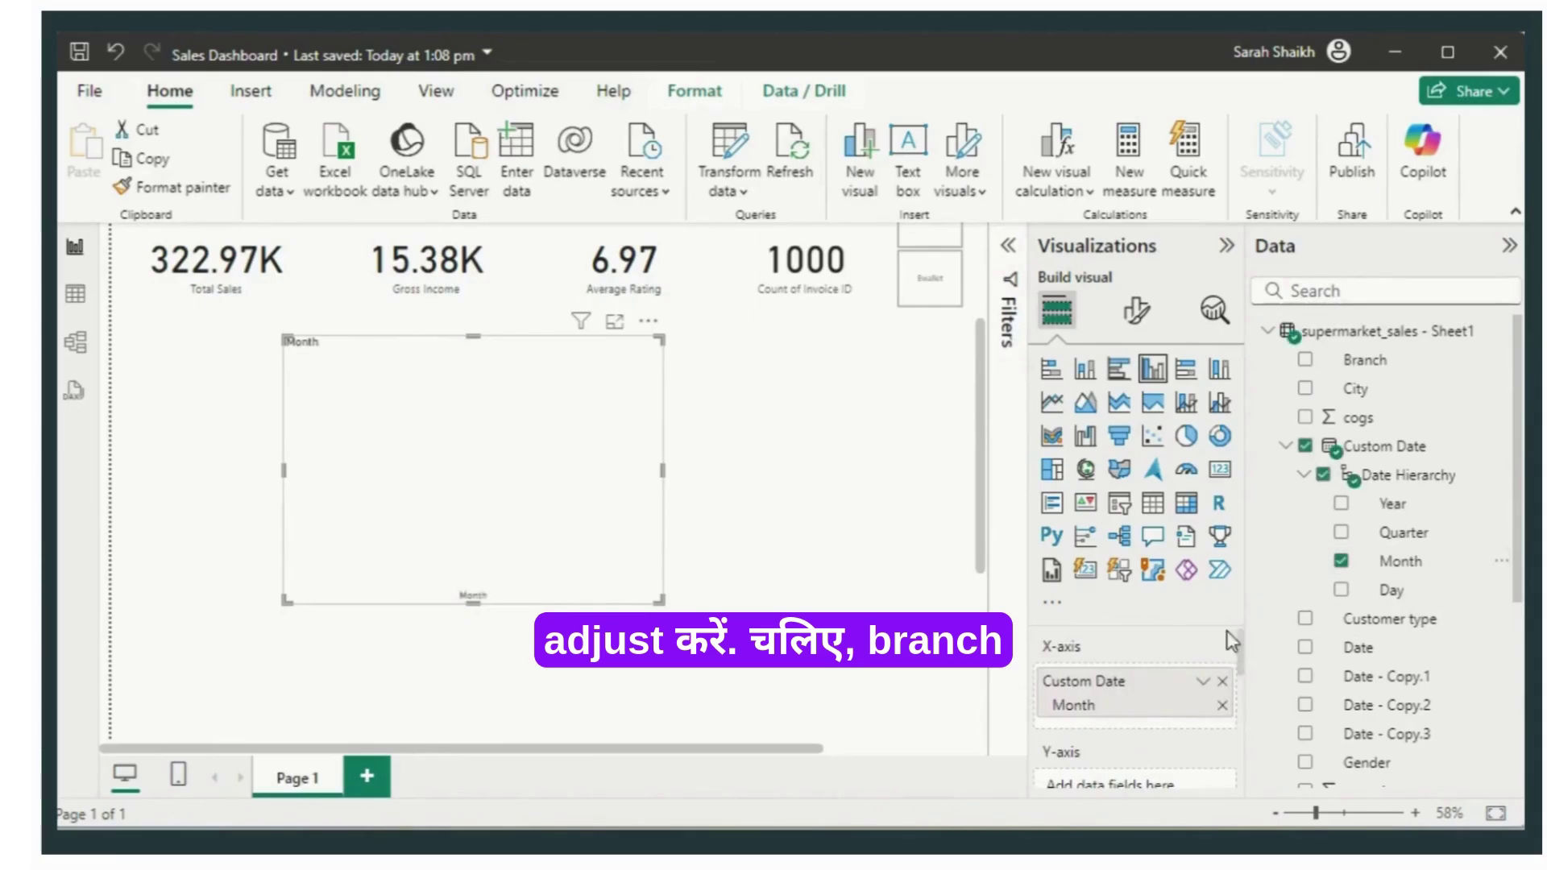
pyautogui.scroll(-2, 1241, 660)
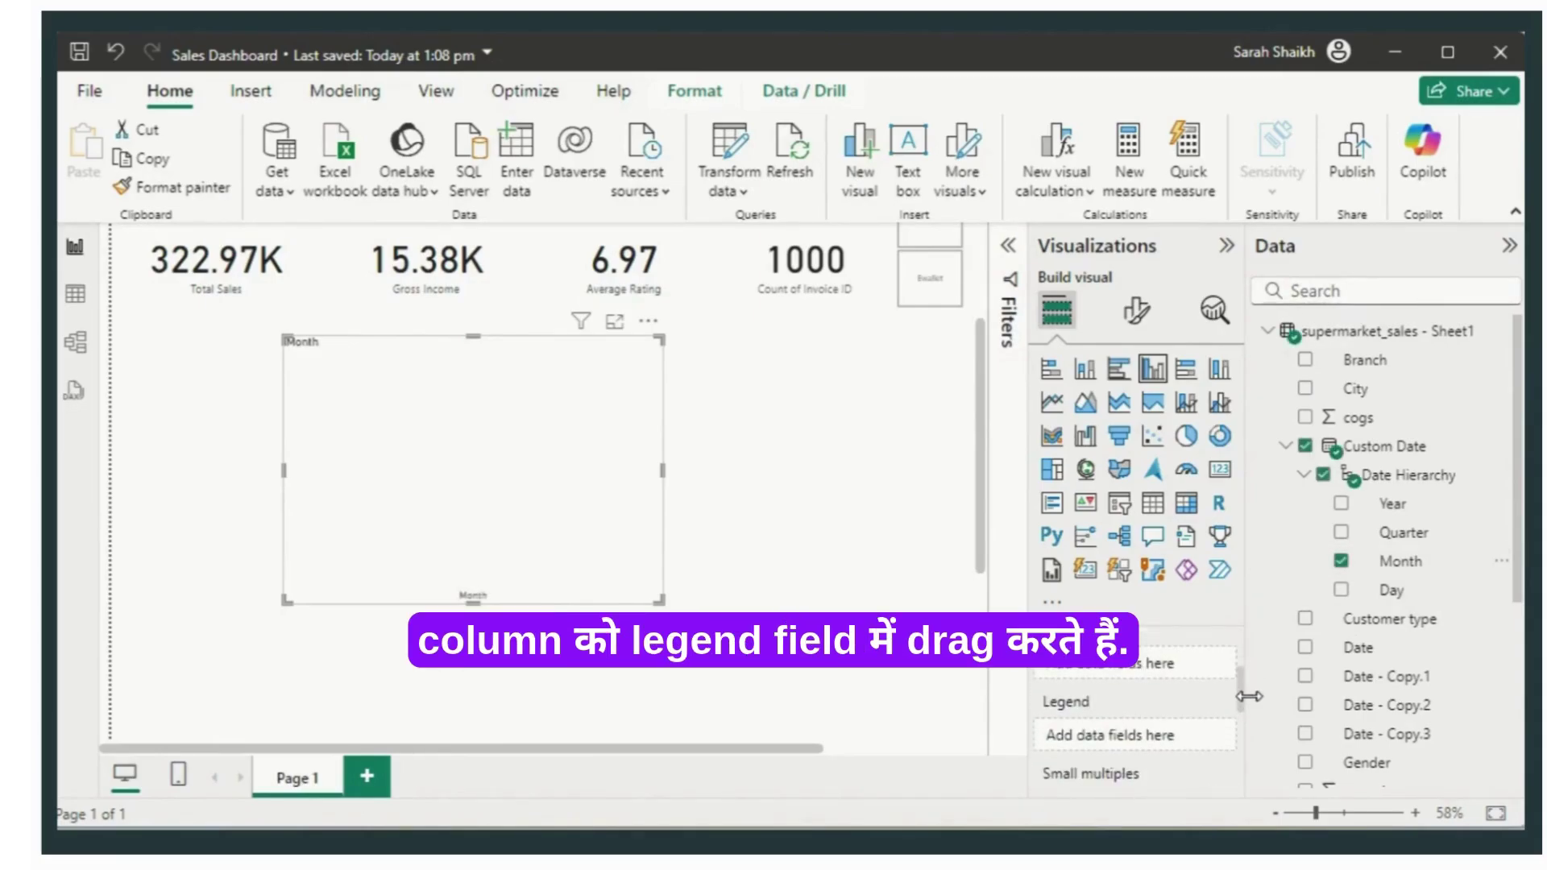
pyautogui.moveTo(1369, 360); pyautogui.dragTo(1170, 749)
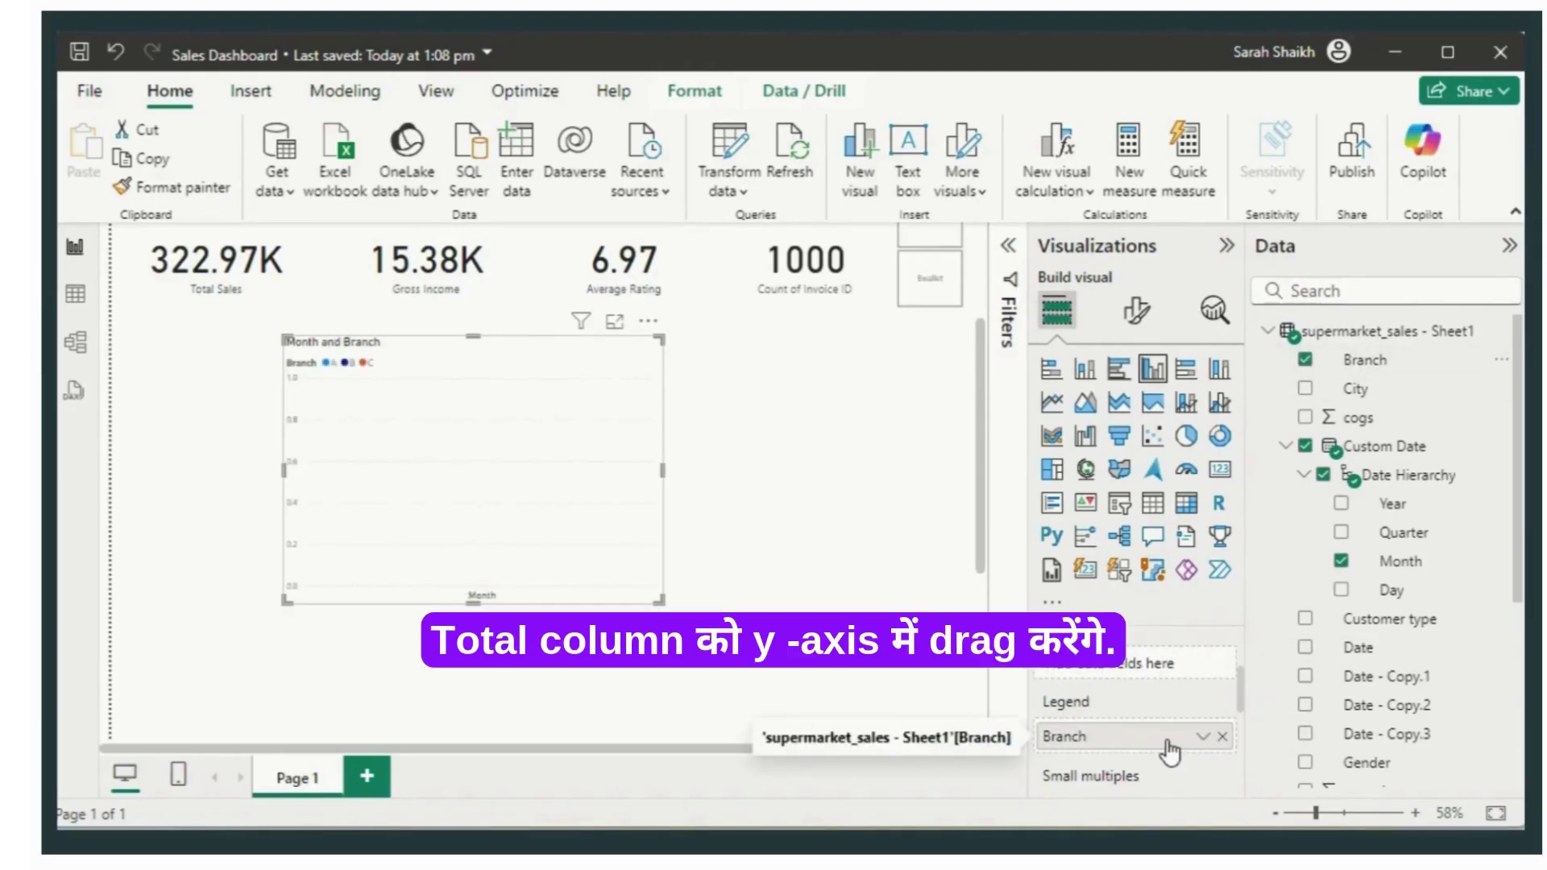
# Step: Find the Total field among the table's fields and use it as the column chart's Y-axis
pyautogui.click(1354, 291)
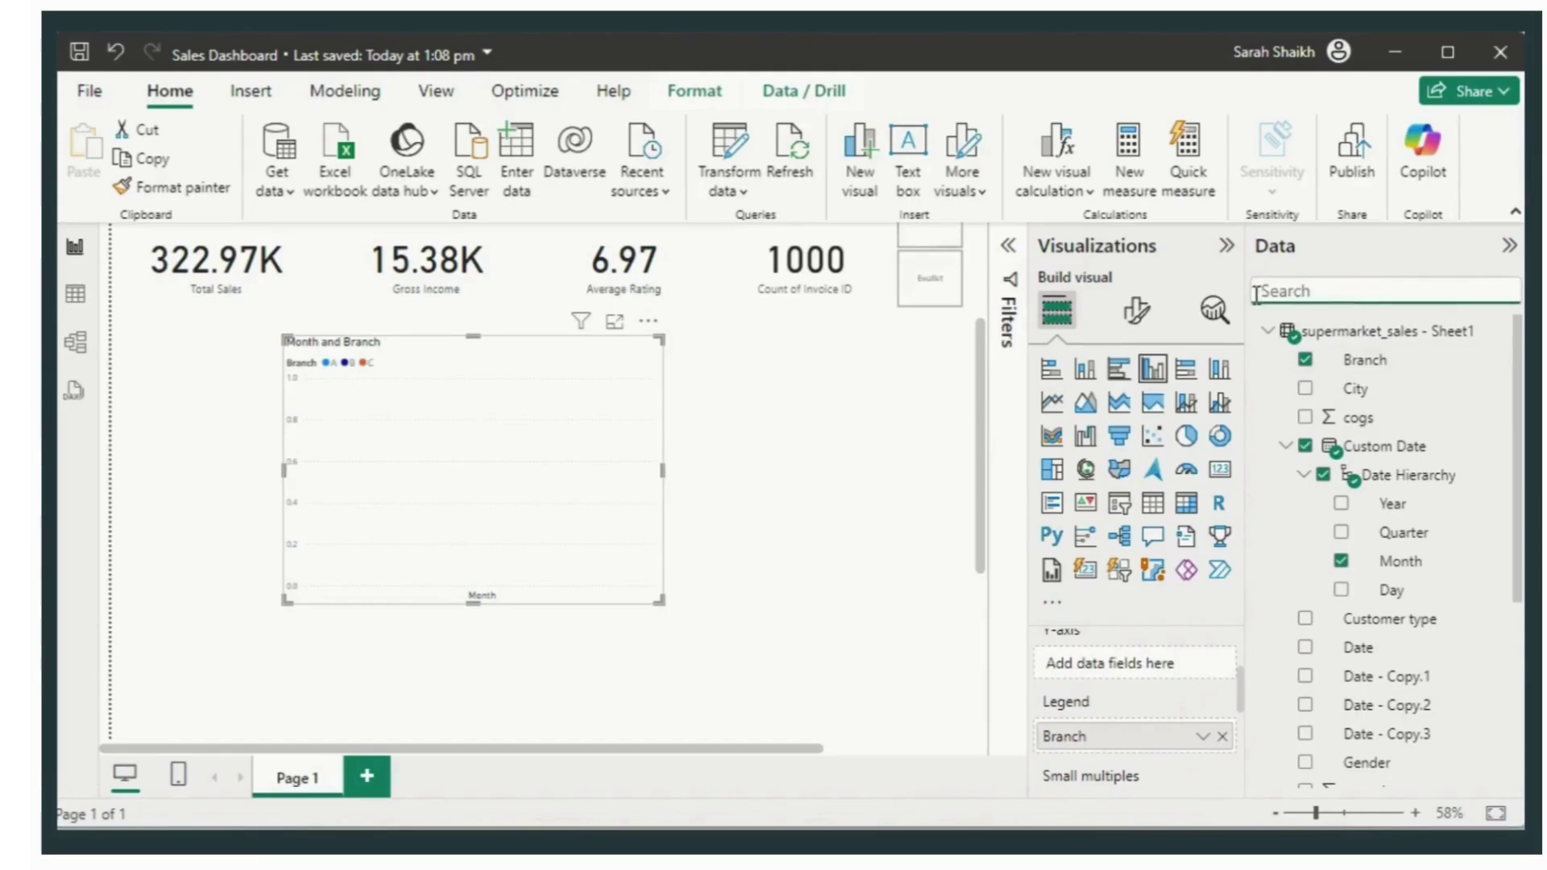
pyautogui.write('sales')
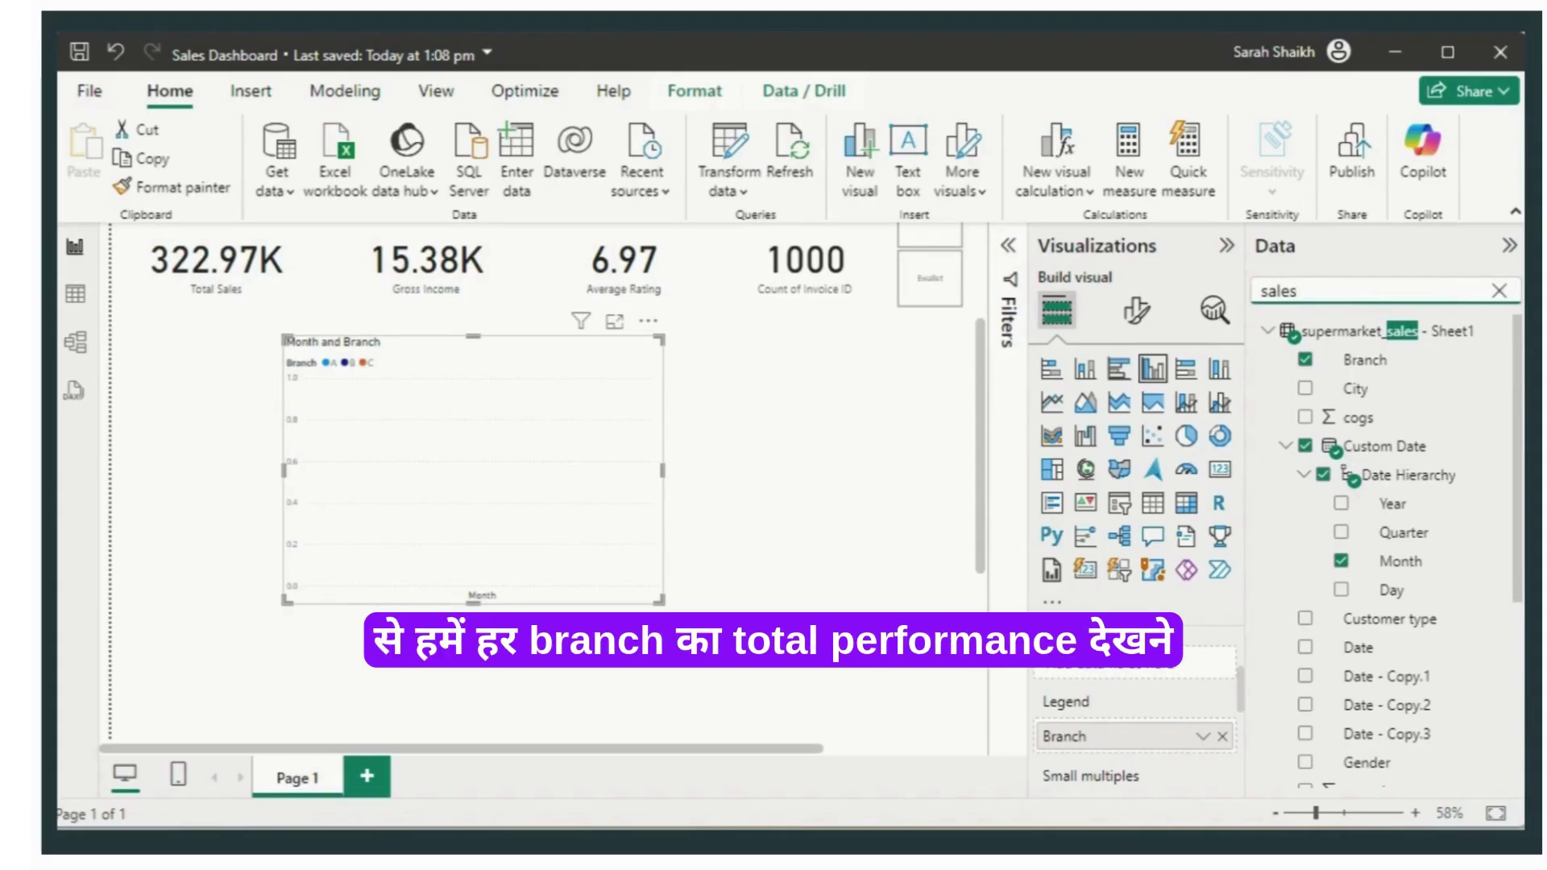
pyautogui.click(1520, 561)
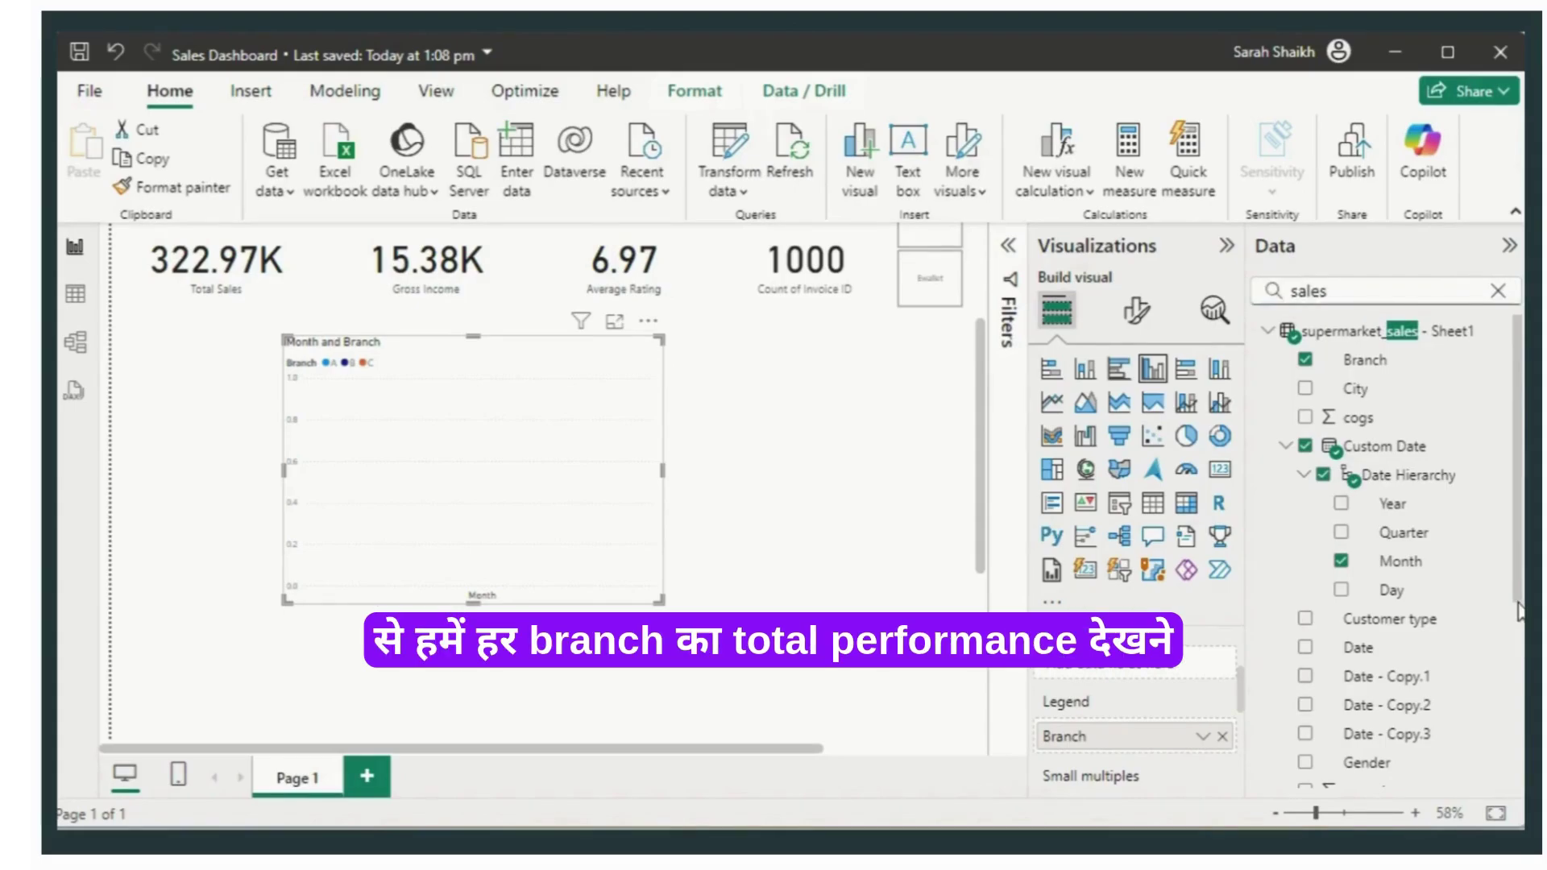
pyautogui.moveTo(1521, 612); pyautogui.dragTo(1505, 767)
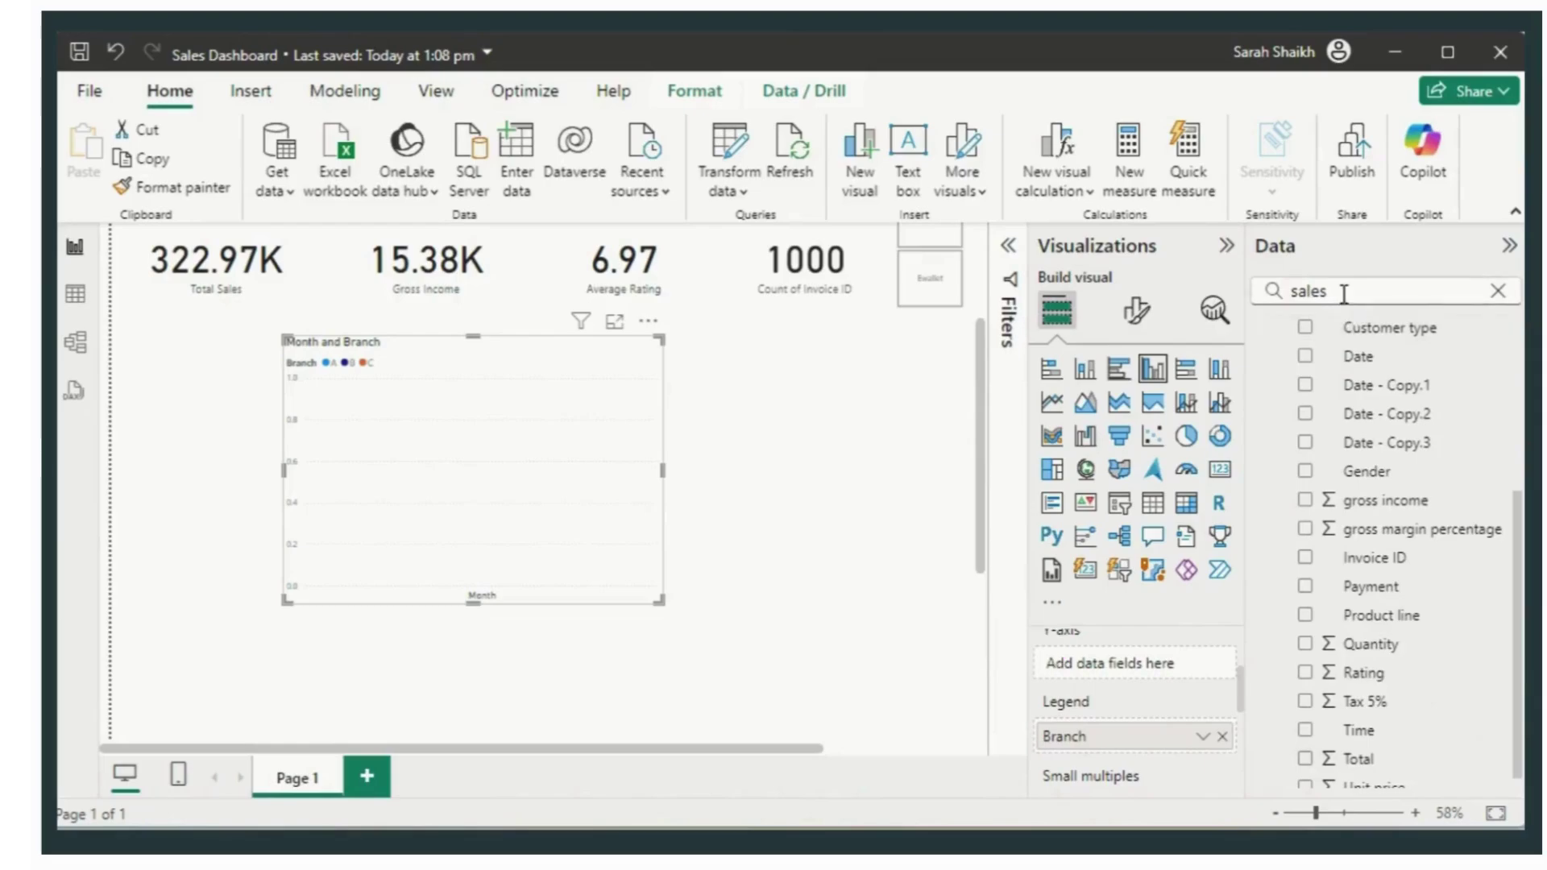
pyautogui.doubleClick(1307, 291)
pyautogui.write('tot')
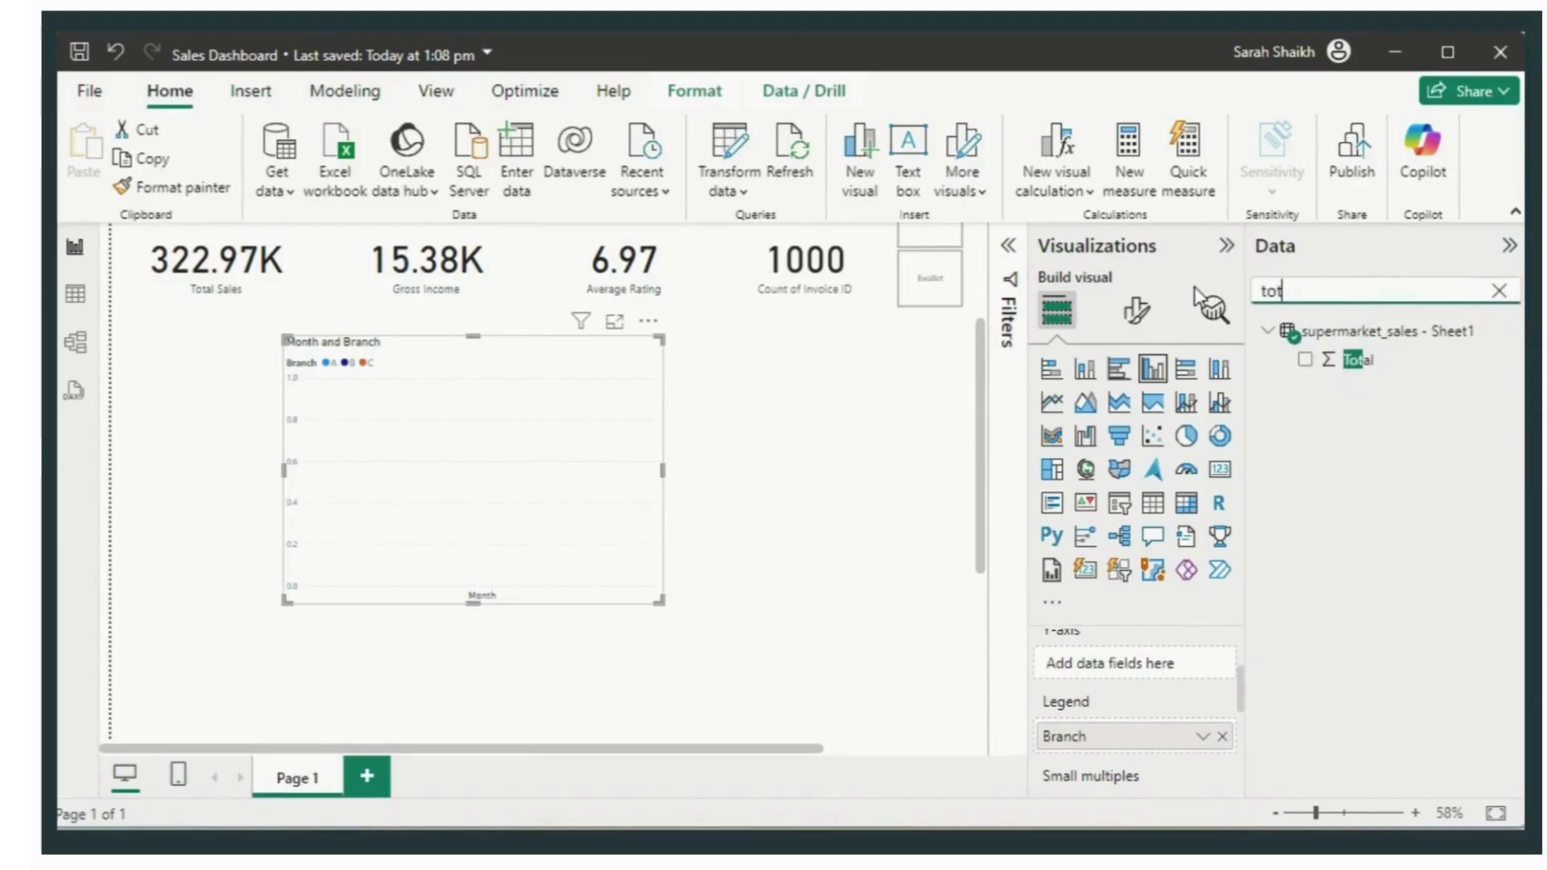
pyautogui.moveTo(1357, 360); pyautogui.dragTo(1095, 681)
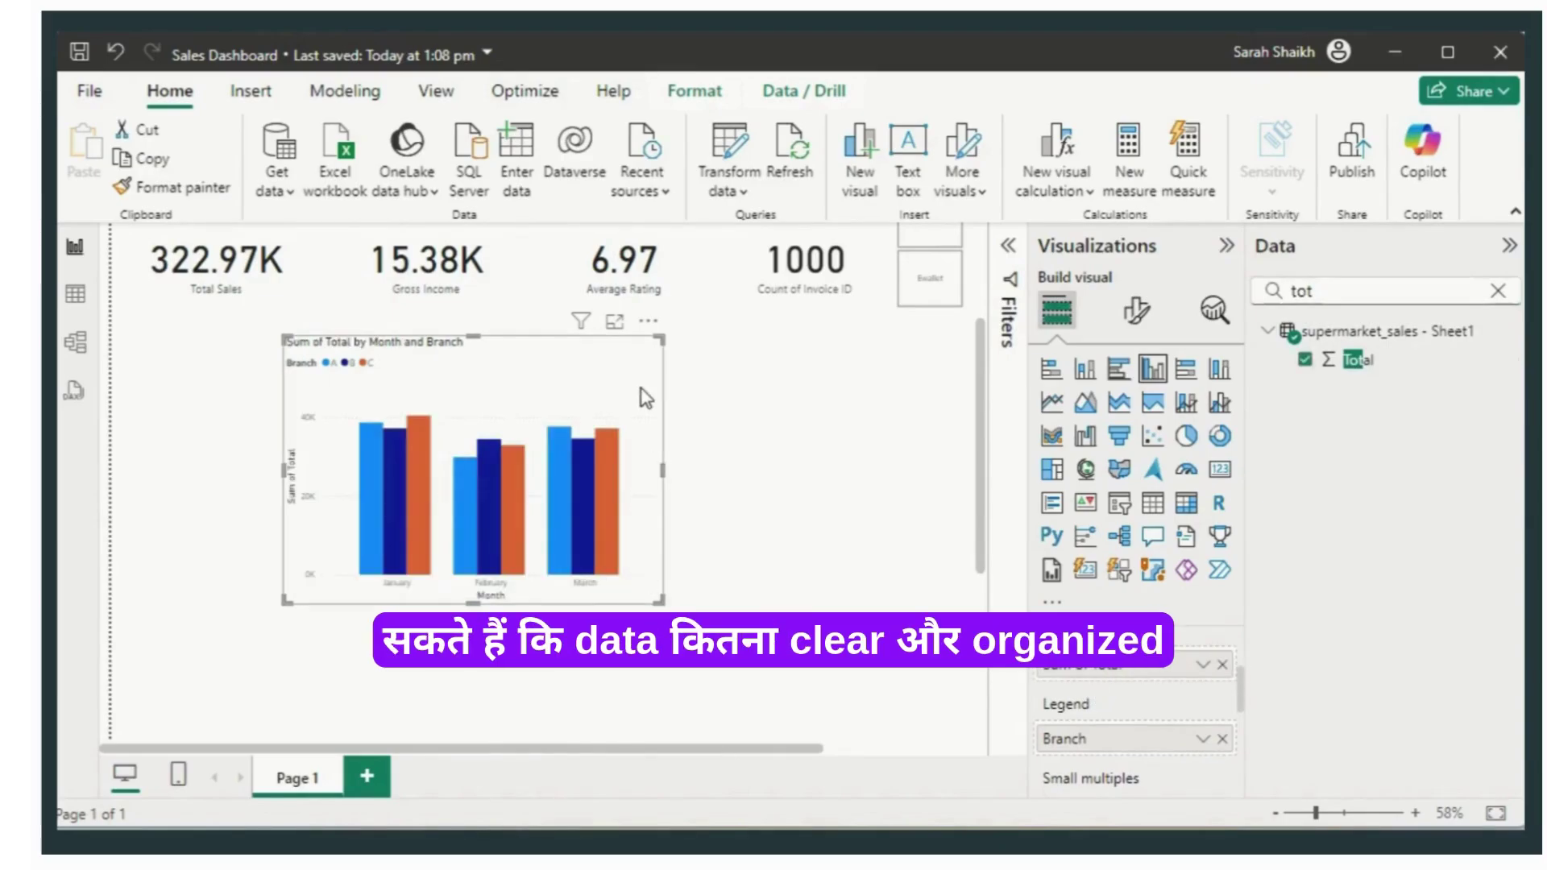
# Step: Shift the column chart slightly toward the page's left edge and copy it
pyautogui.moveTo(645, 398); pyautogui.dragTo(628, 396)
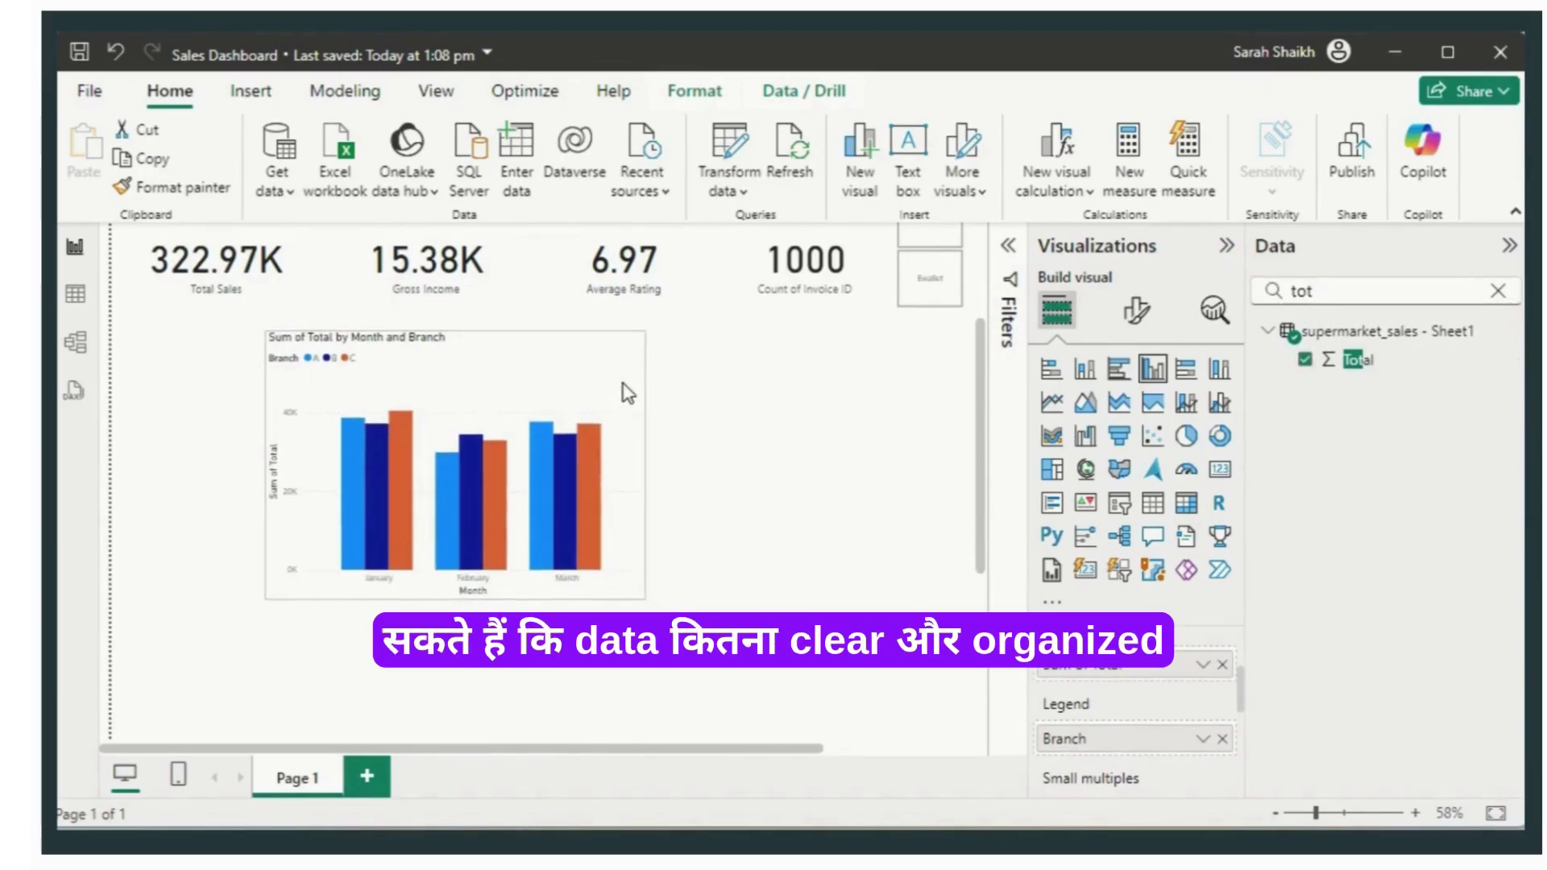
pyautogui.click(761, 575)
pyautogui.click(588, 419)
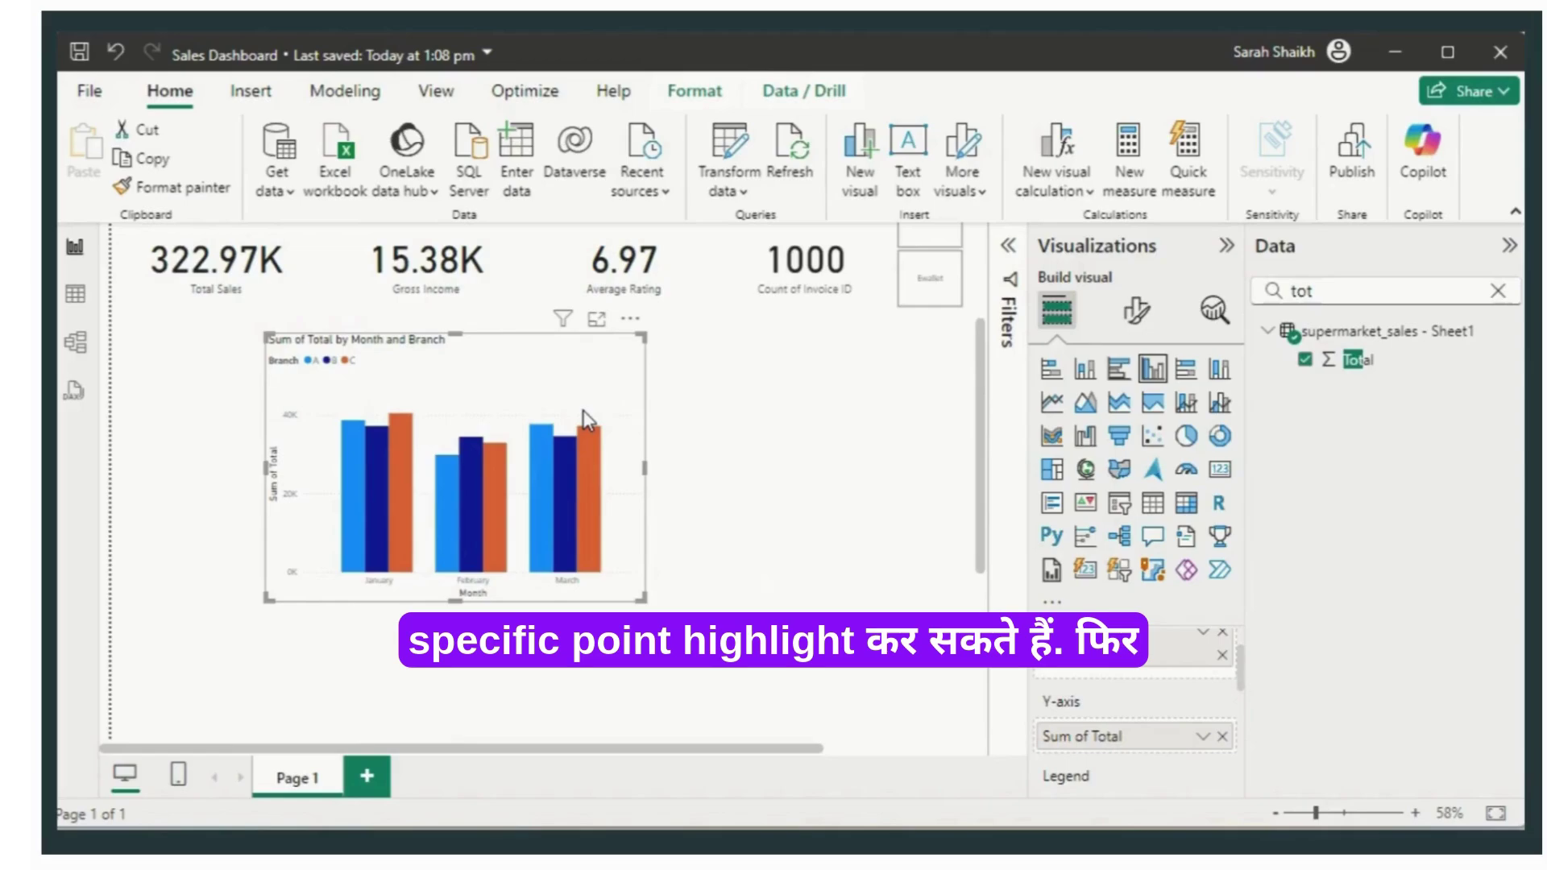
pyautogui.hotkey('ctrl', 'c')
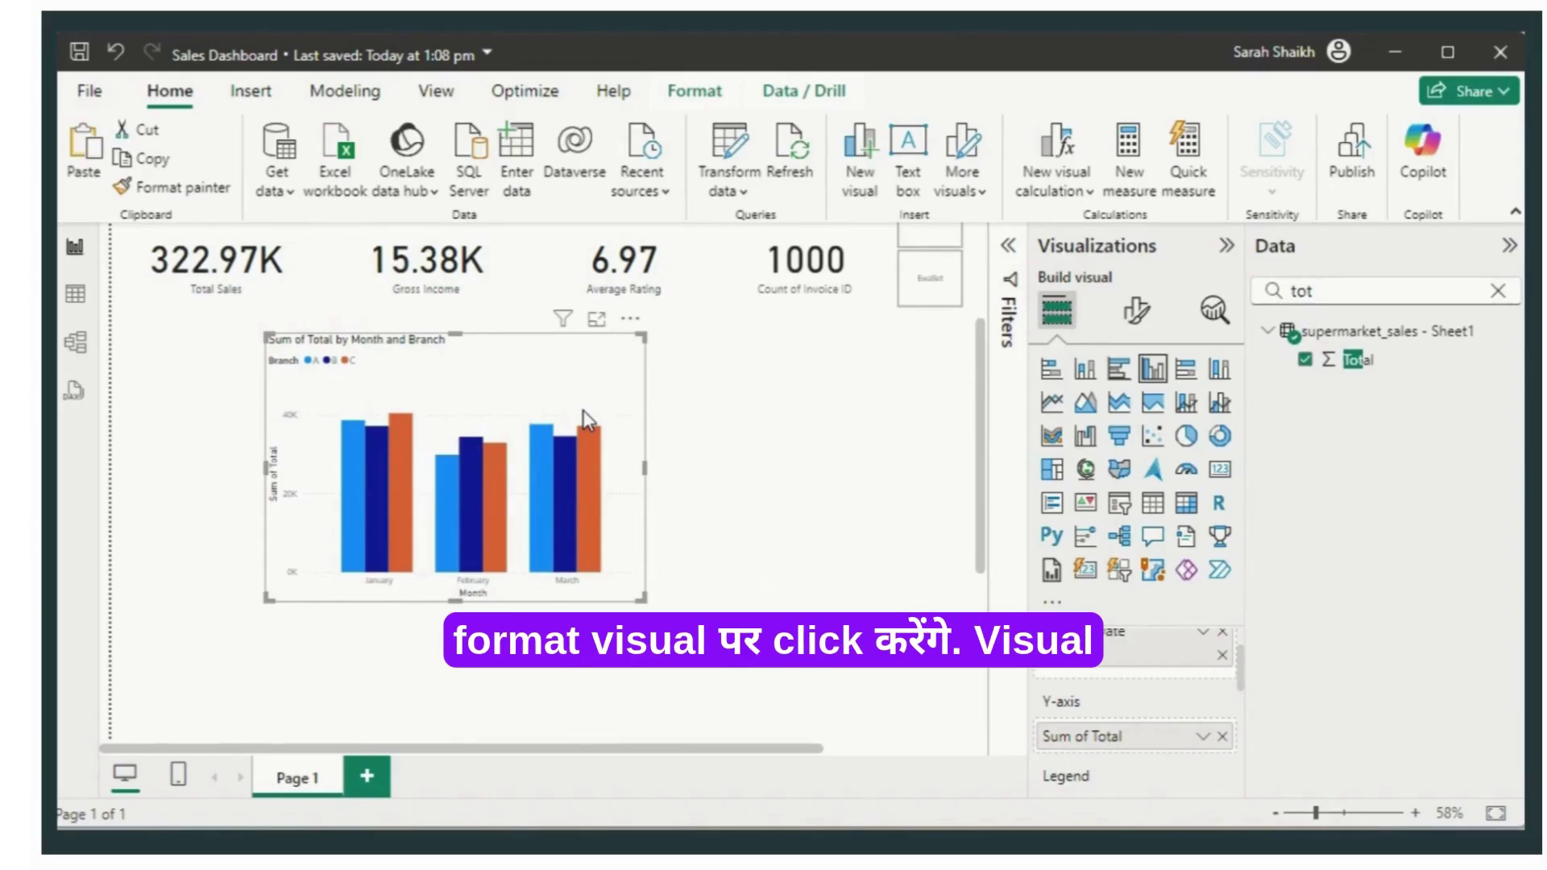
# Step: Turn on data labels for the columns of the Total by Month and Branch chart
pyautogui.click(1136, 310)
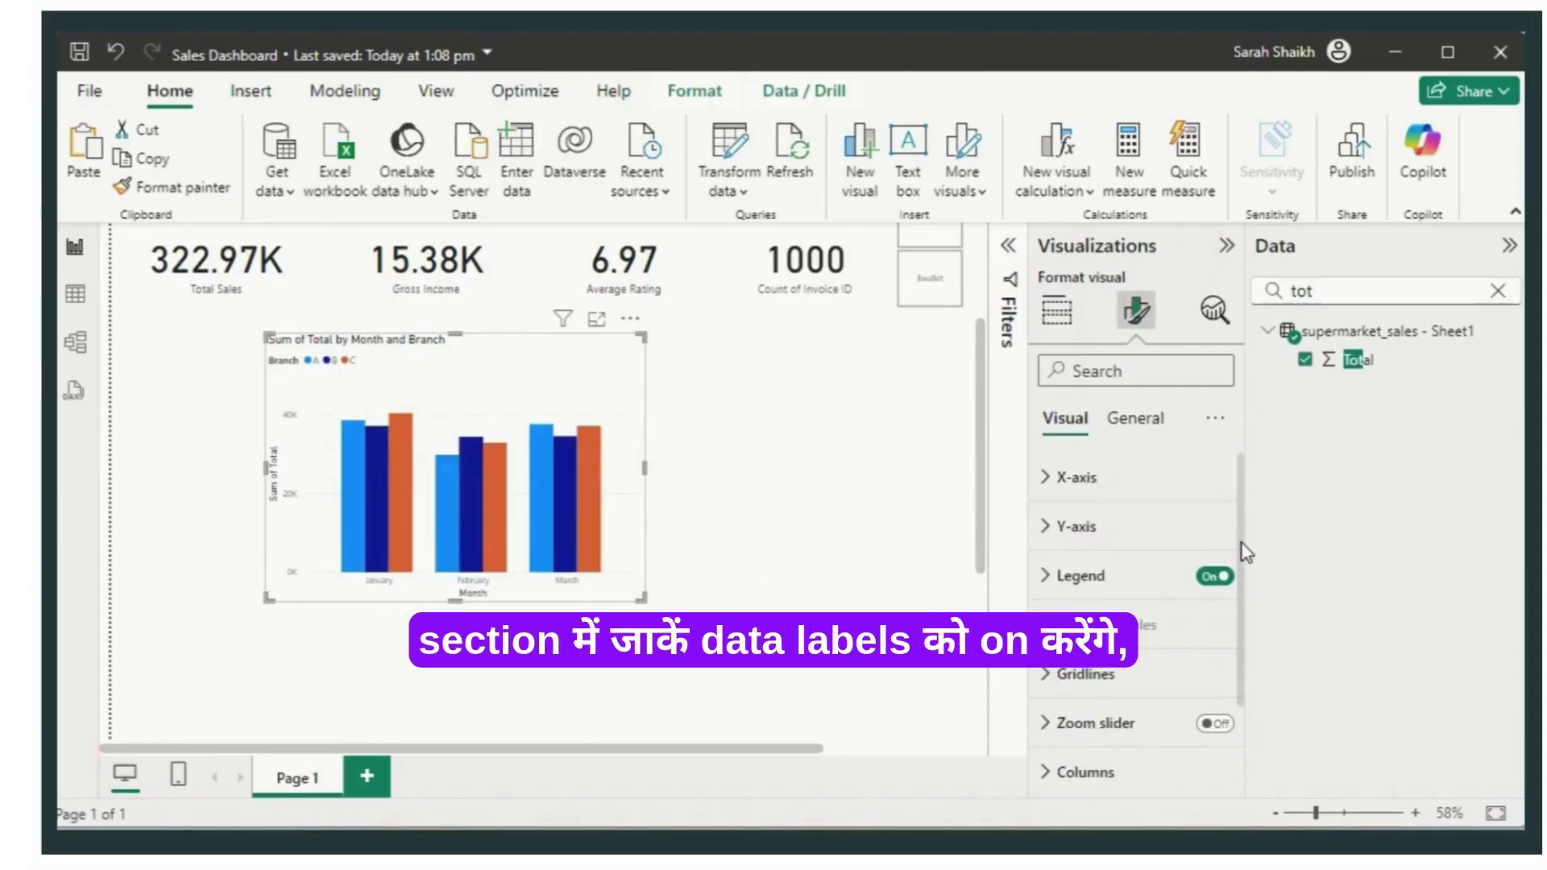
pyautogui.scroll(-2, 1226, 757)
pyautogui.click(1224, 720)
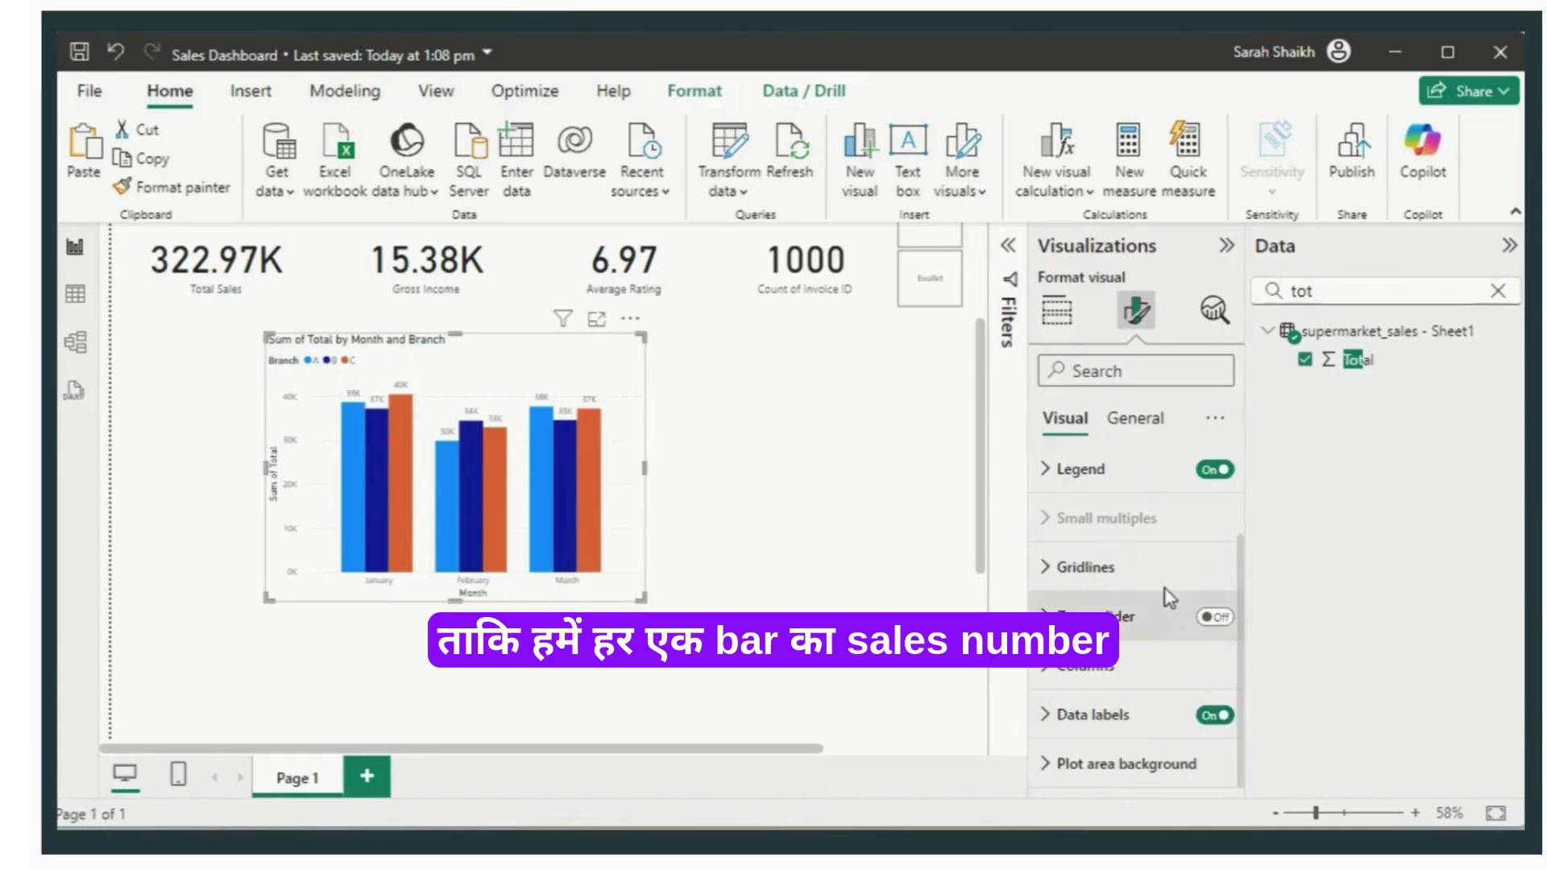
# Step: Examine the column chart's general formatting options for size, title, subtitle, divider and effects
pyautogui.click(1132, 425)
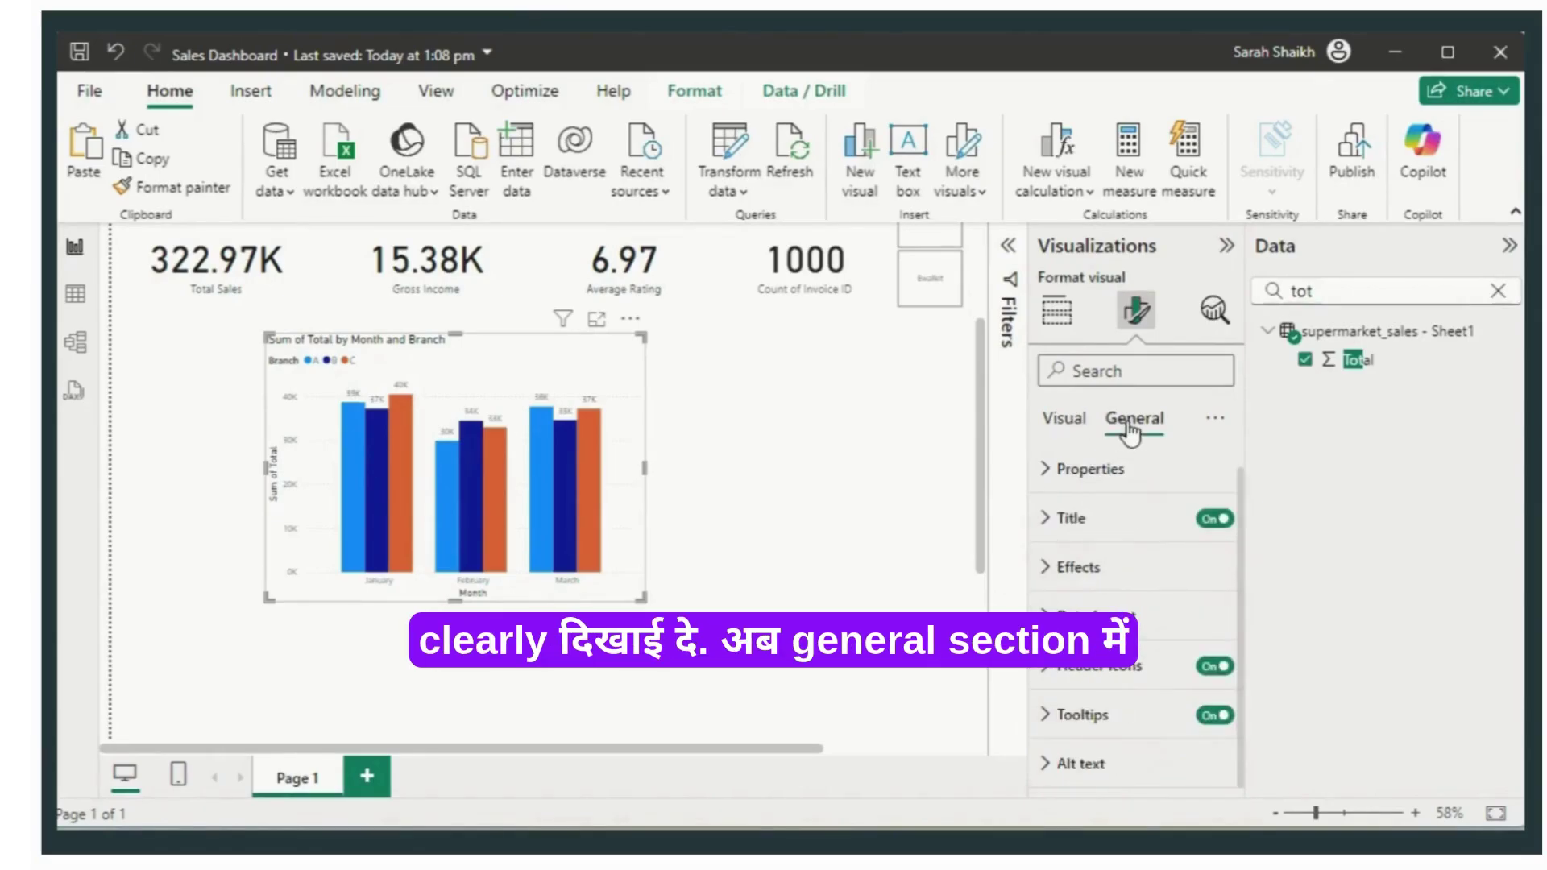
pyautogui.click(1037, 537)
pyautogui.click(1041, 485)
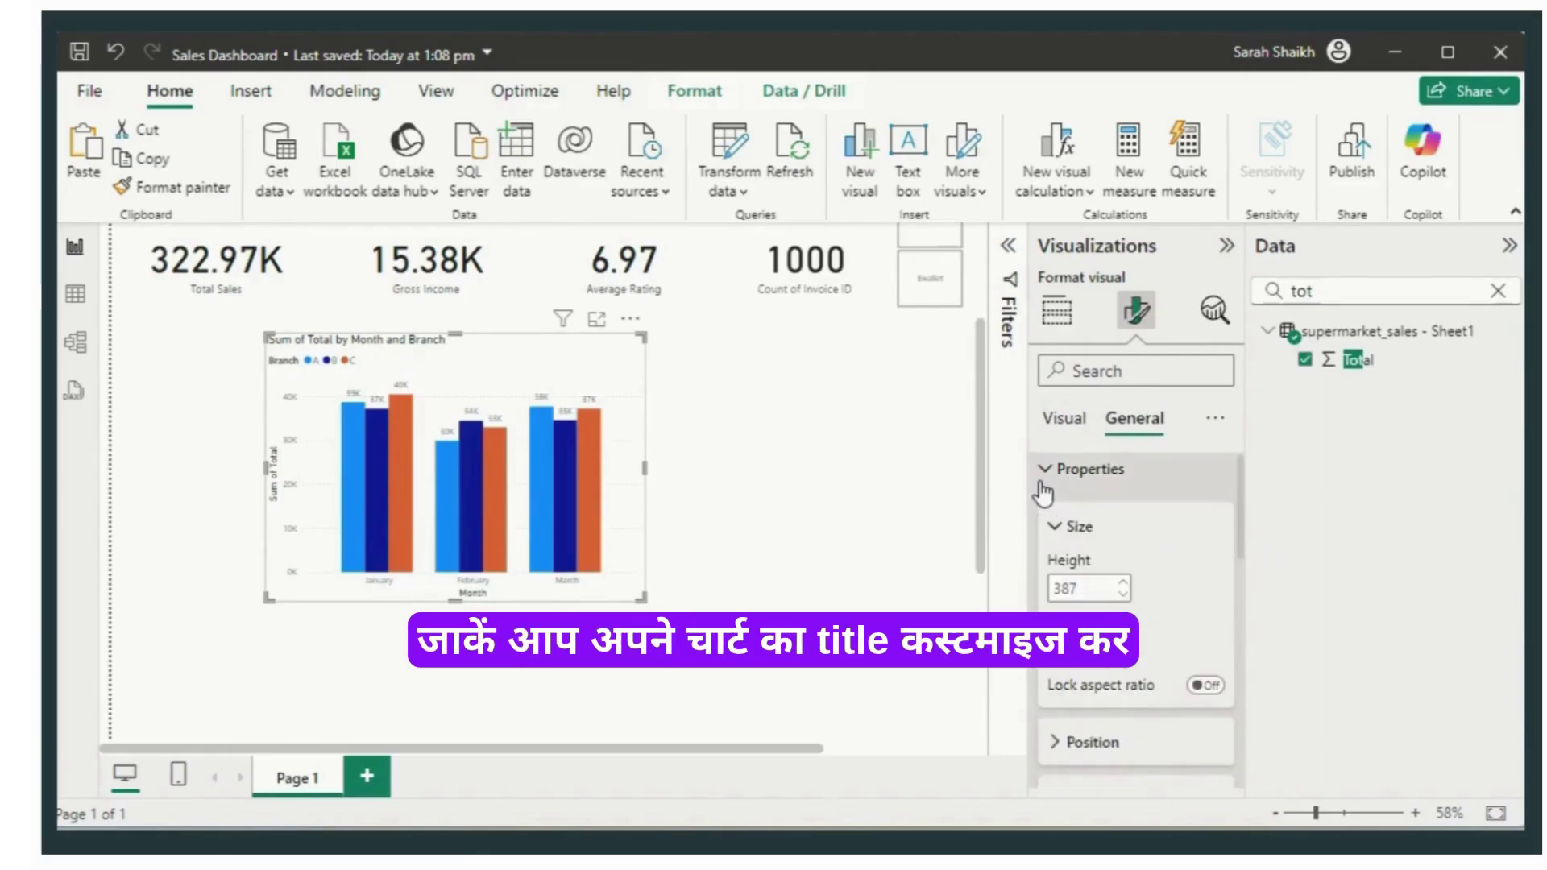
pyautogui.moveTo(1241, 507); pyautogui.dragTo(1235, 724)
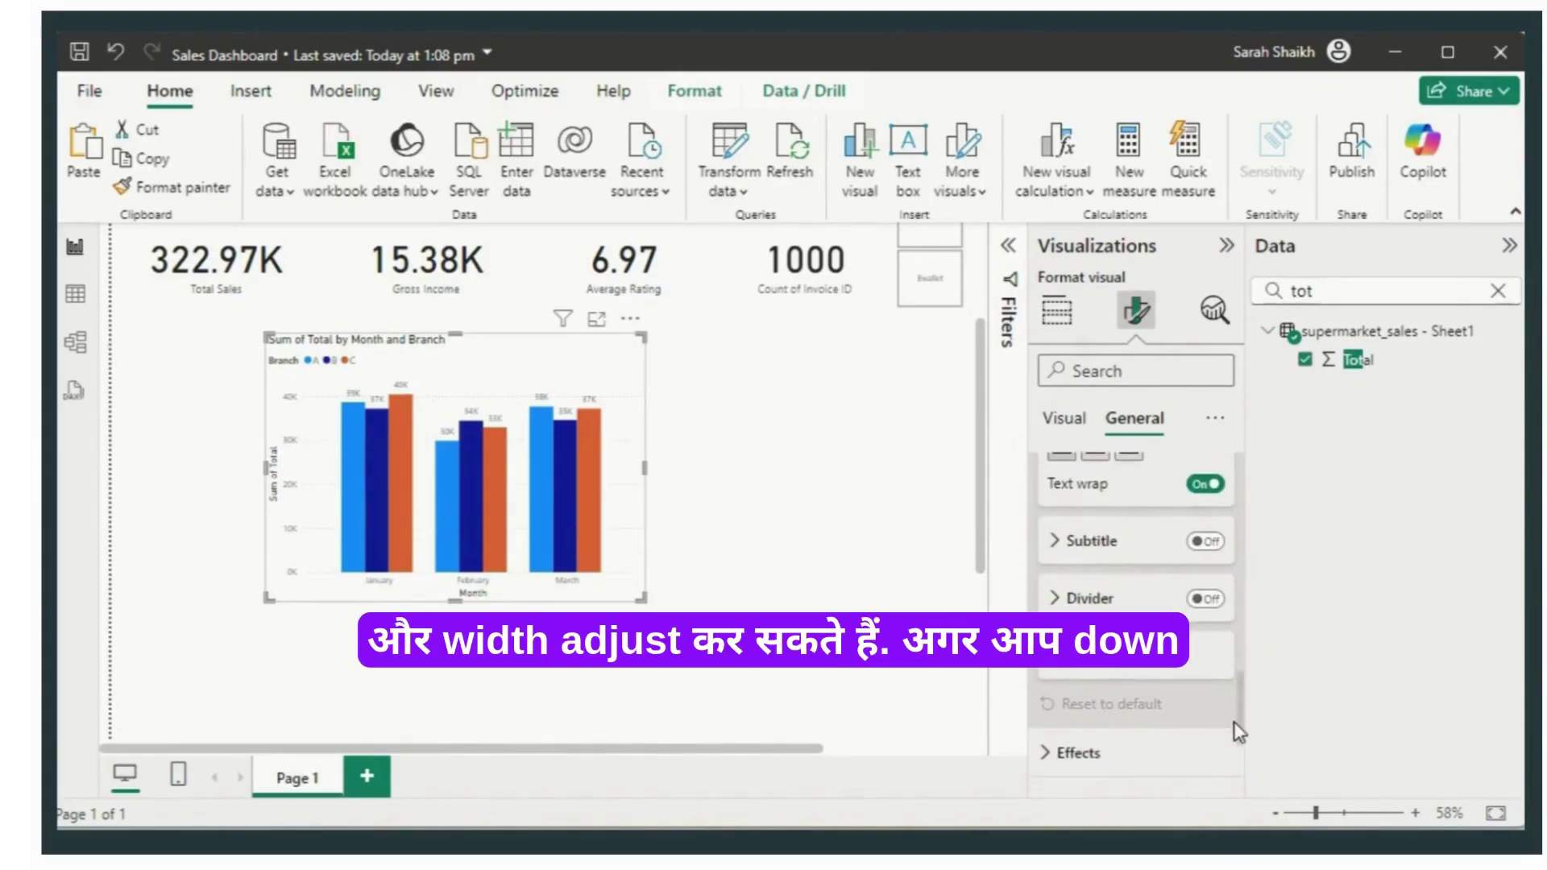
pyautogui.click(1055, 599)
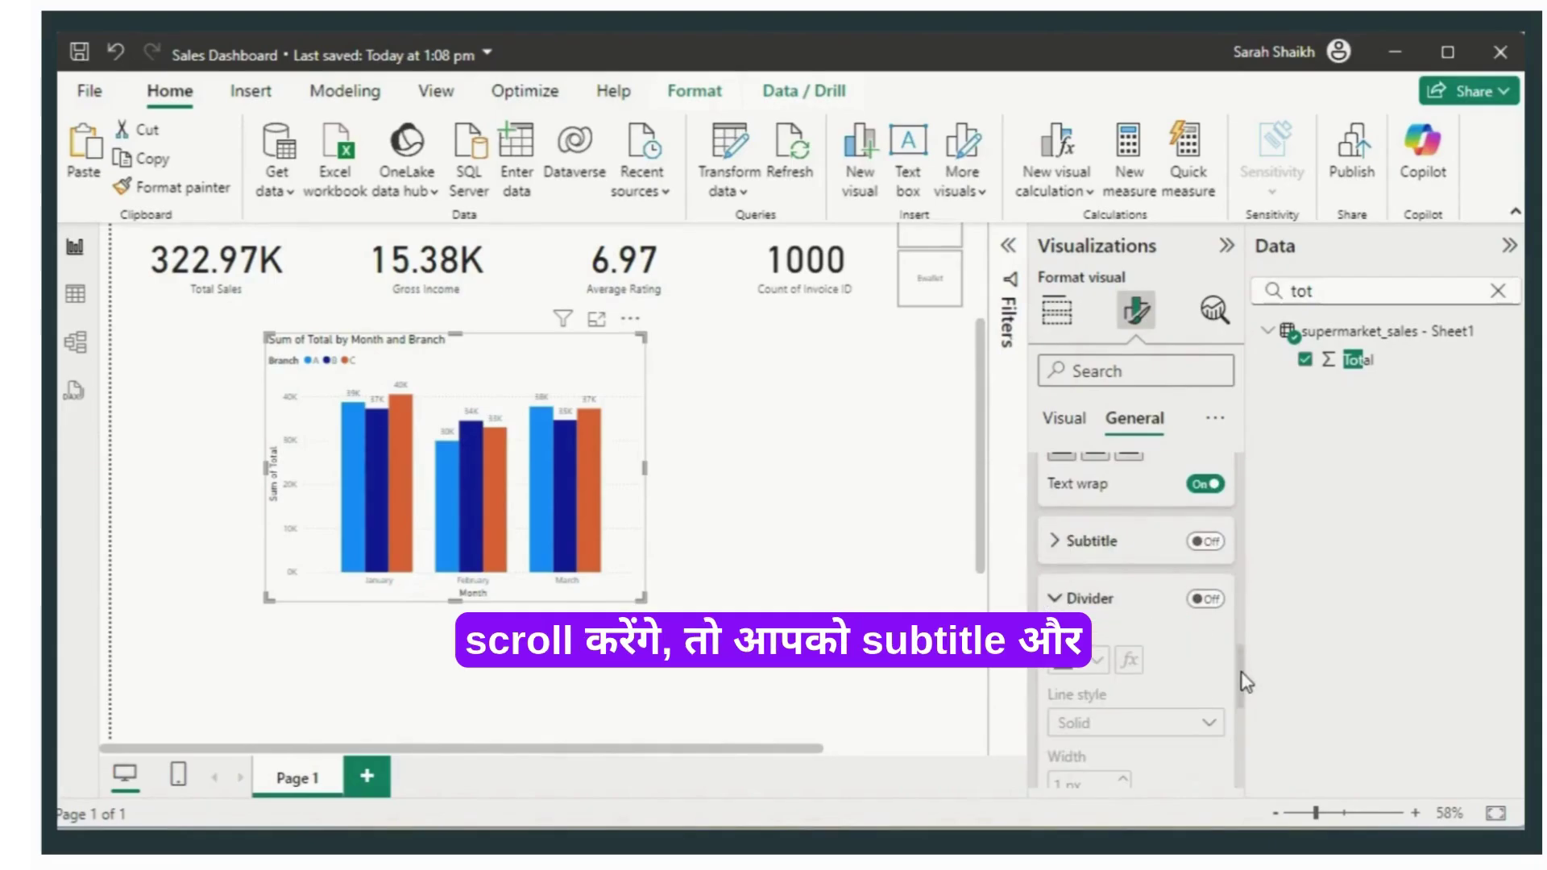
pyautogui.moveTo(1247, 684); pyautogui.dragTo(1239, 766)
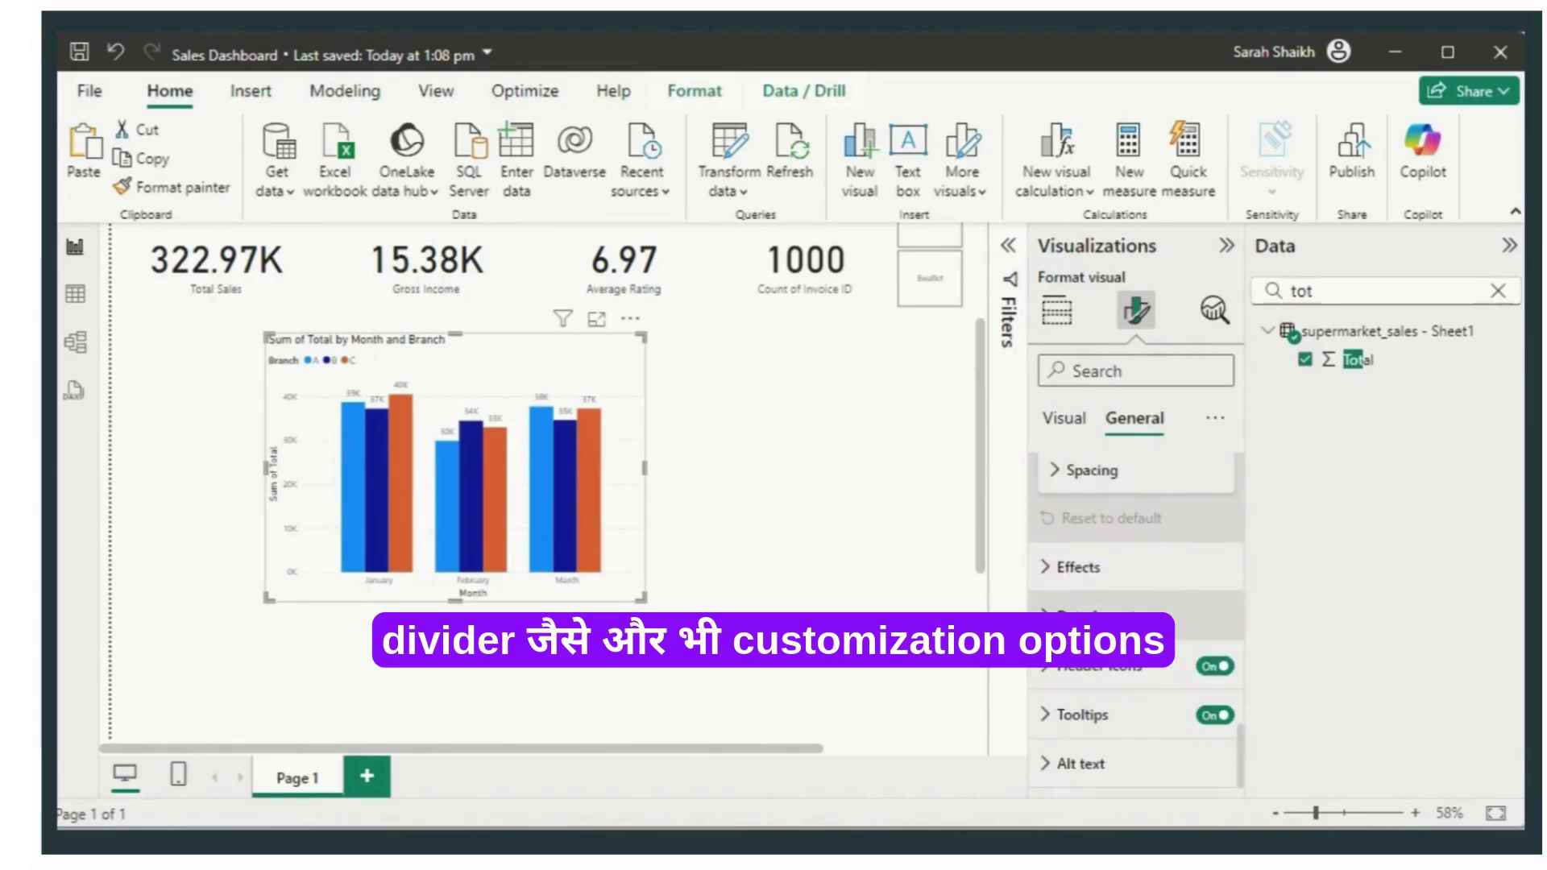
pyautogui.click(1052, 572)
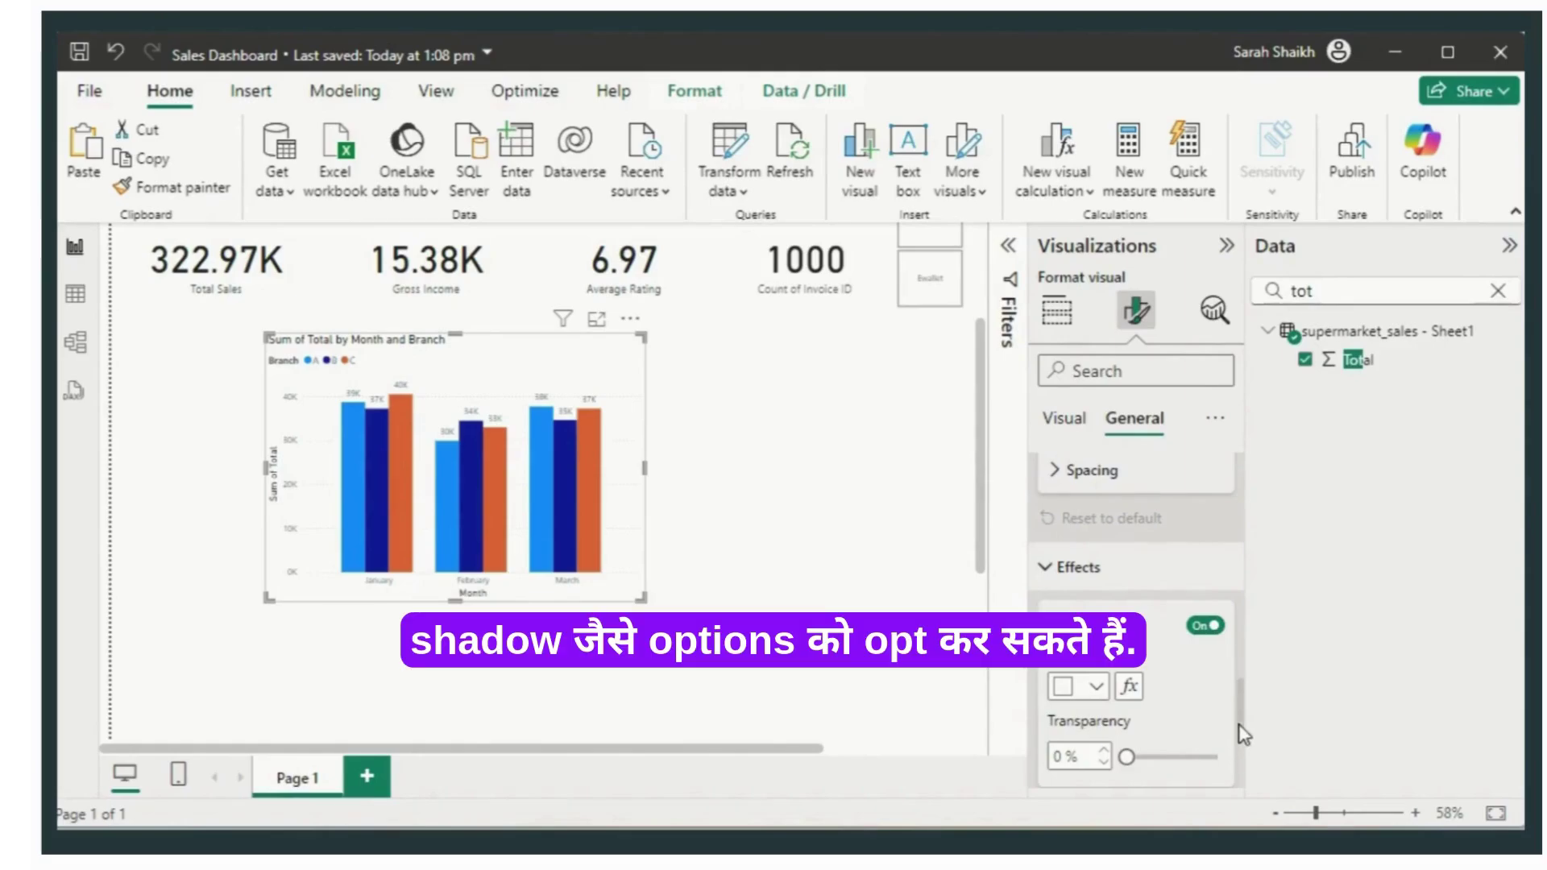
pyautogui.moveTo(1240, 735); pyautogui.dragTo(1272, 484)
# Step: Examine the column chart's X-axis options and its Y-axis range and values options
pyautogui.click(1070, 420)
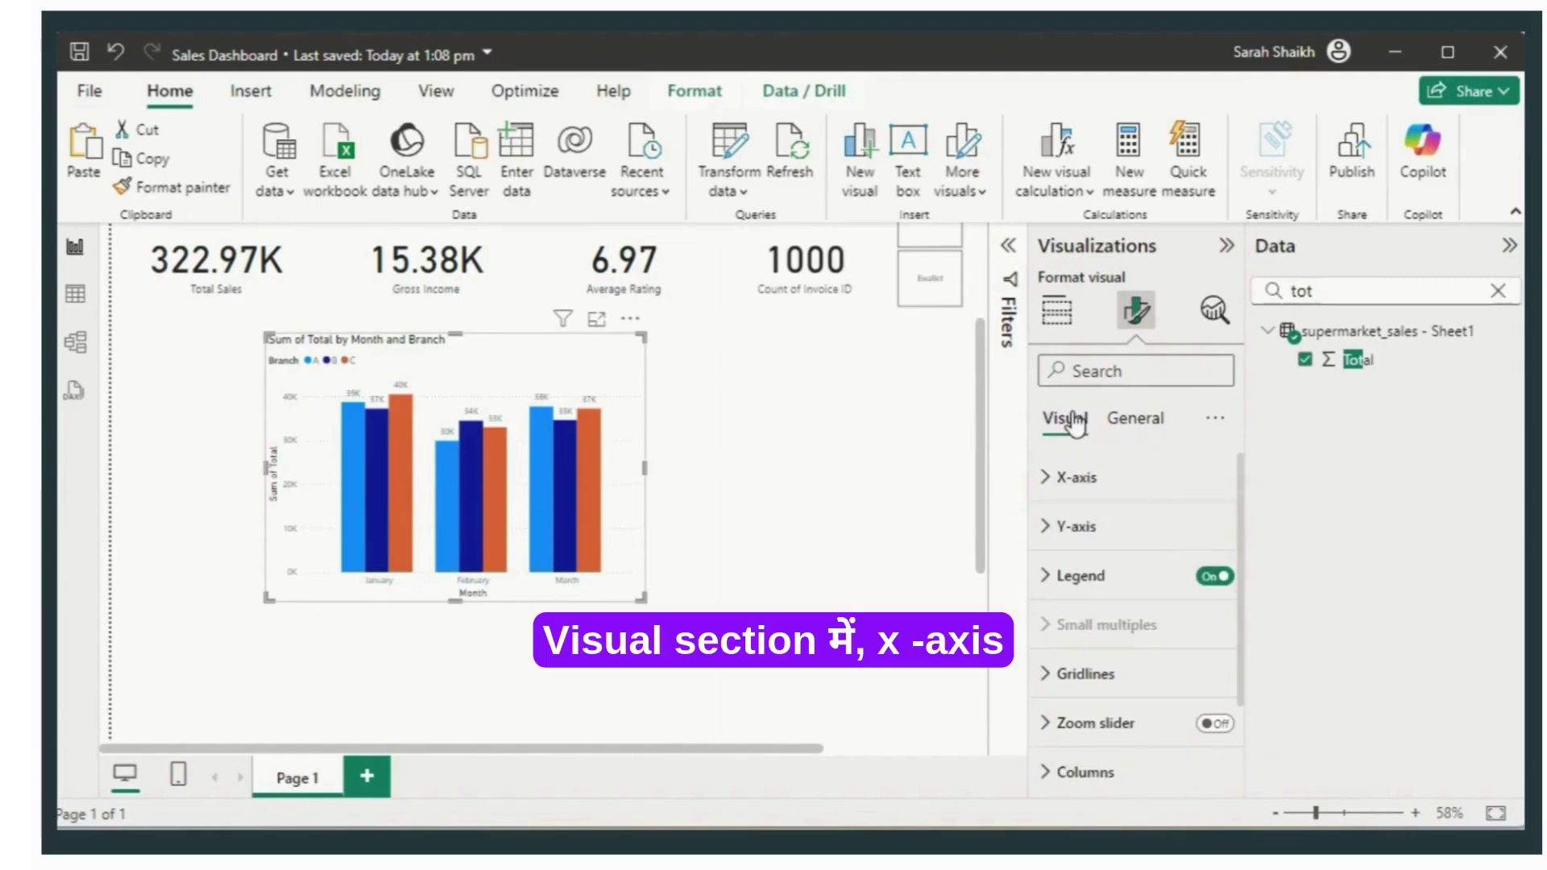
pyautogui.click(1049, 477)
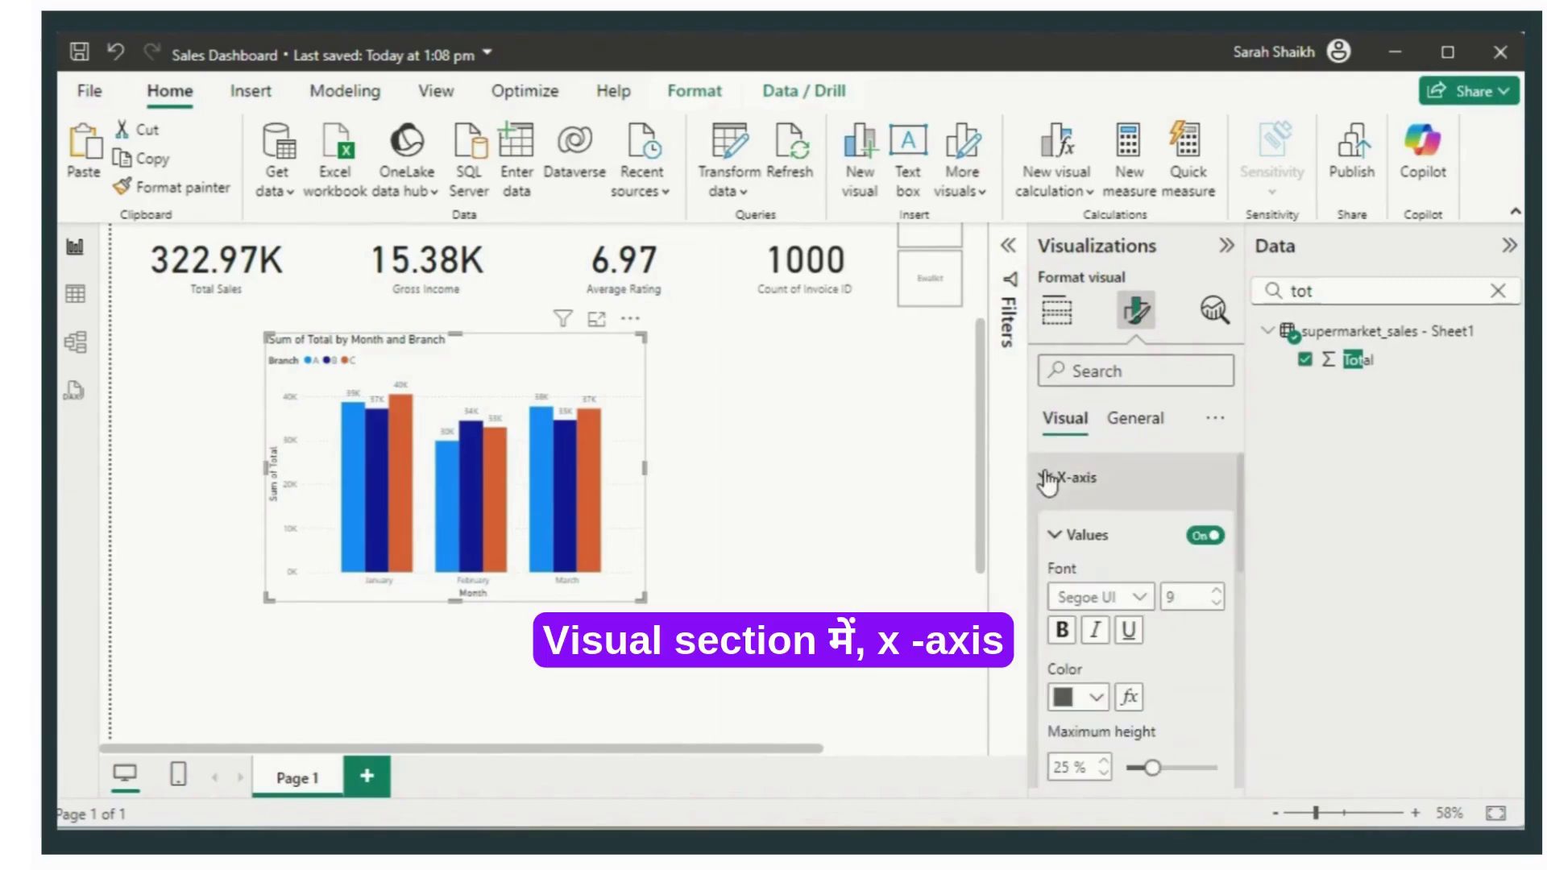
pyautogui.moveTo(1243, 570); pyautogui.dragTo(1236, 736)
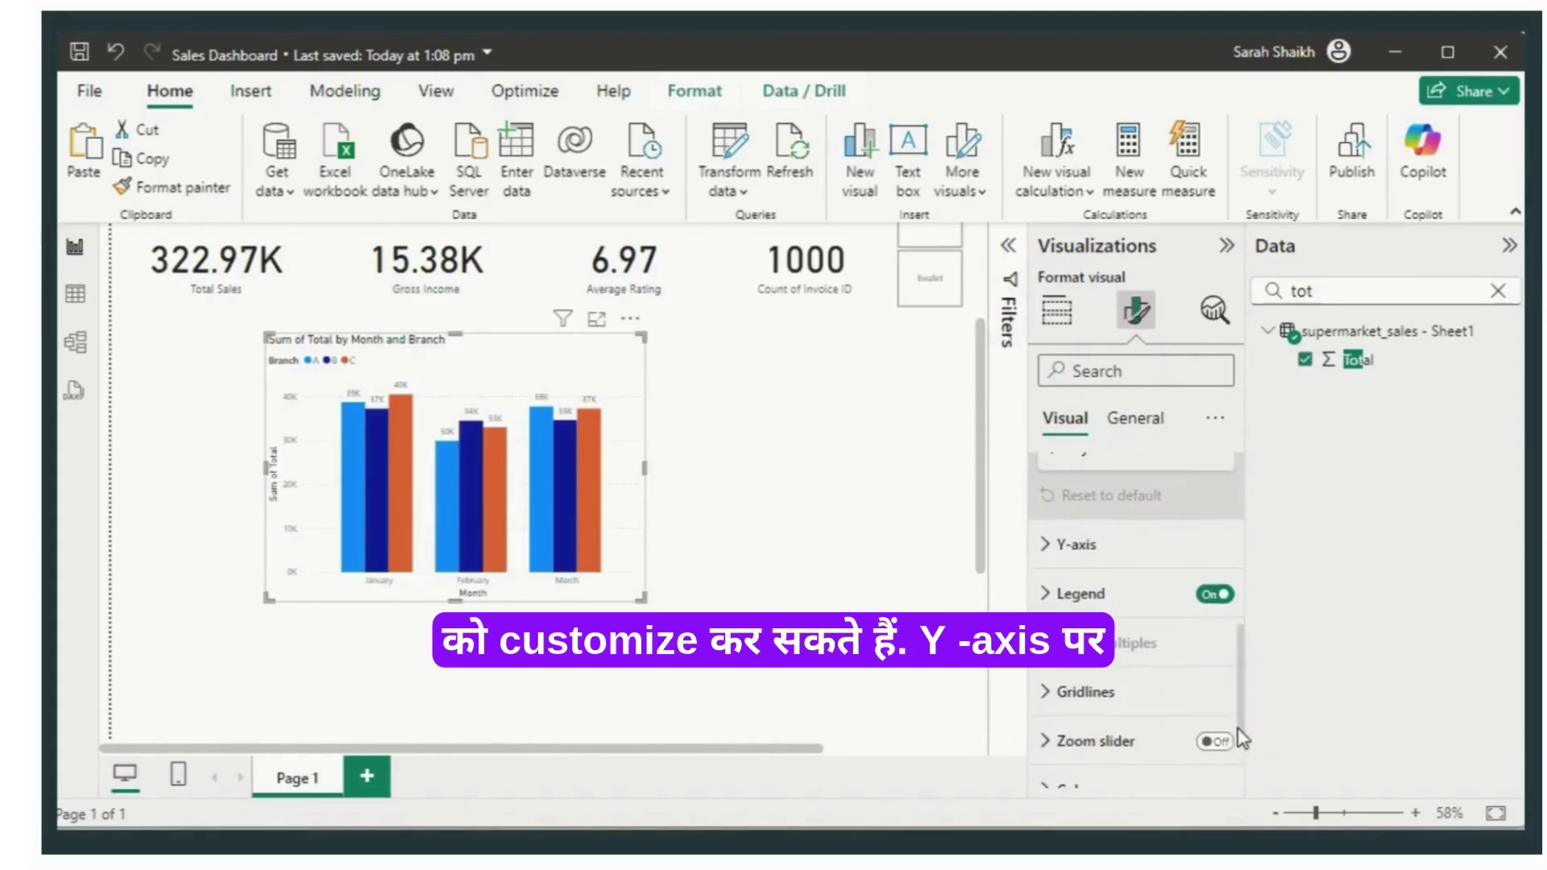
pyautogui.click(1052, 548)
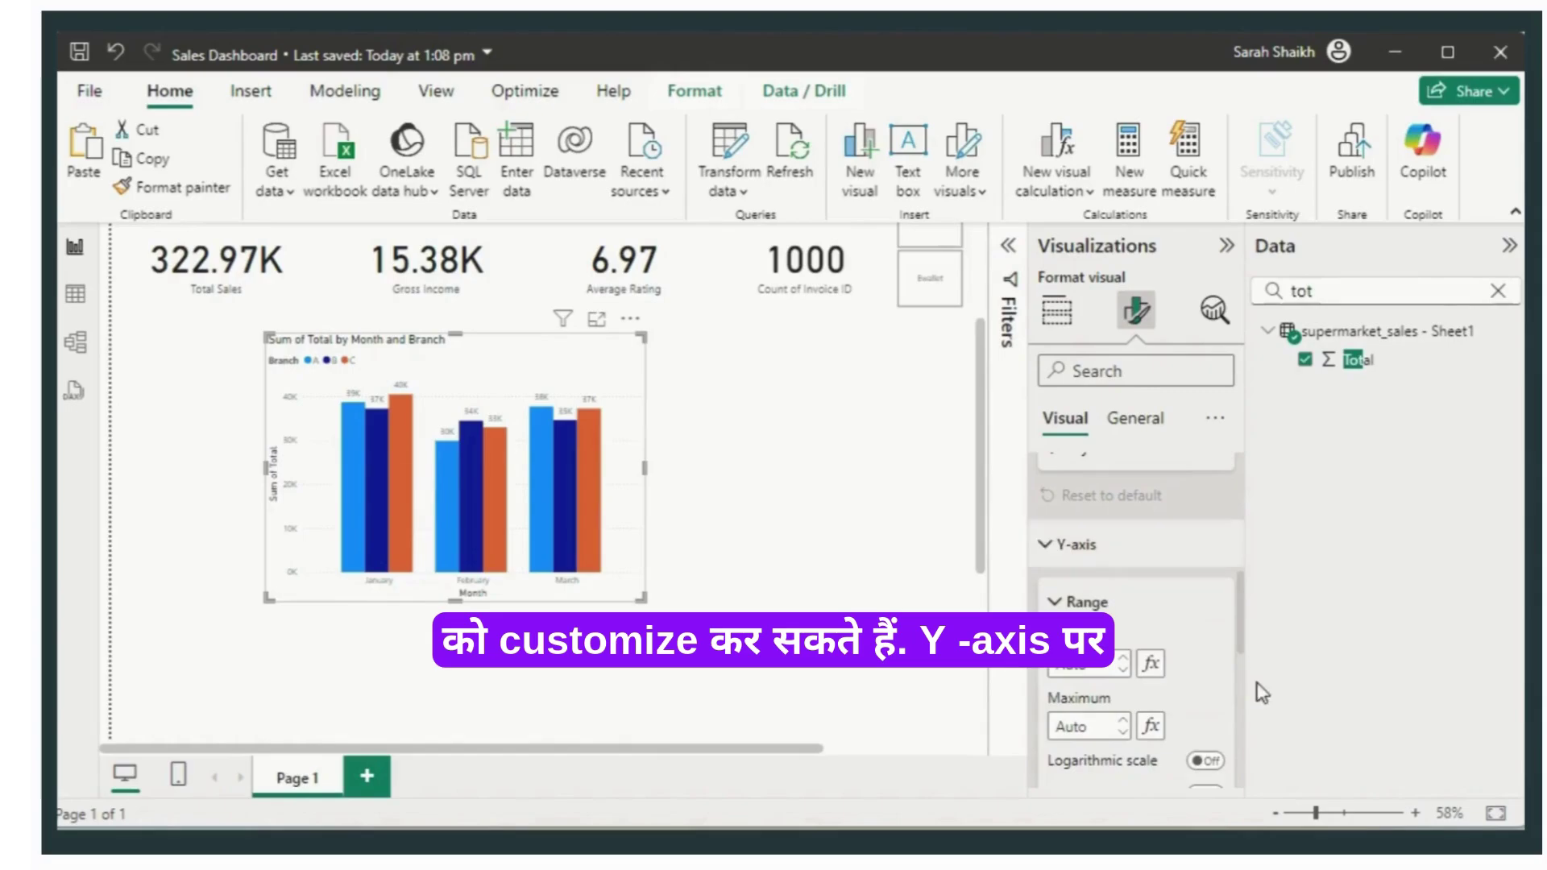
pyautogui.moveTo(1239, 647); pyautogui.dragTo(1246, 710)
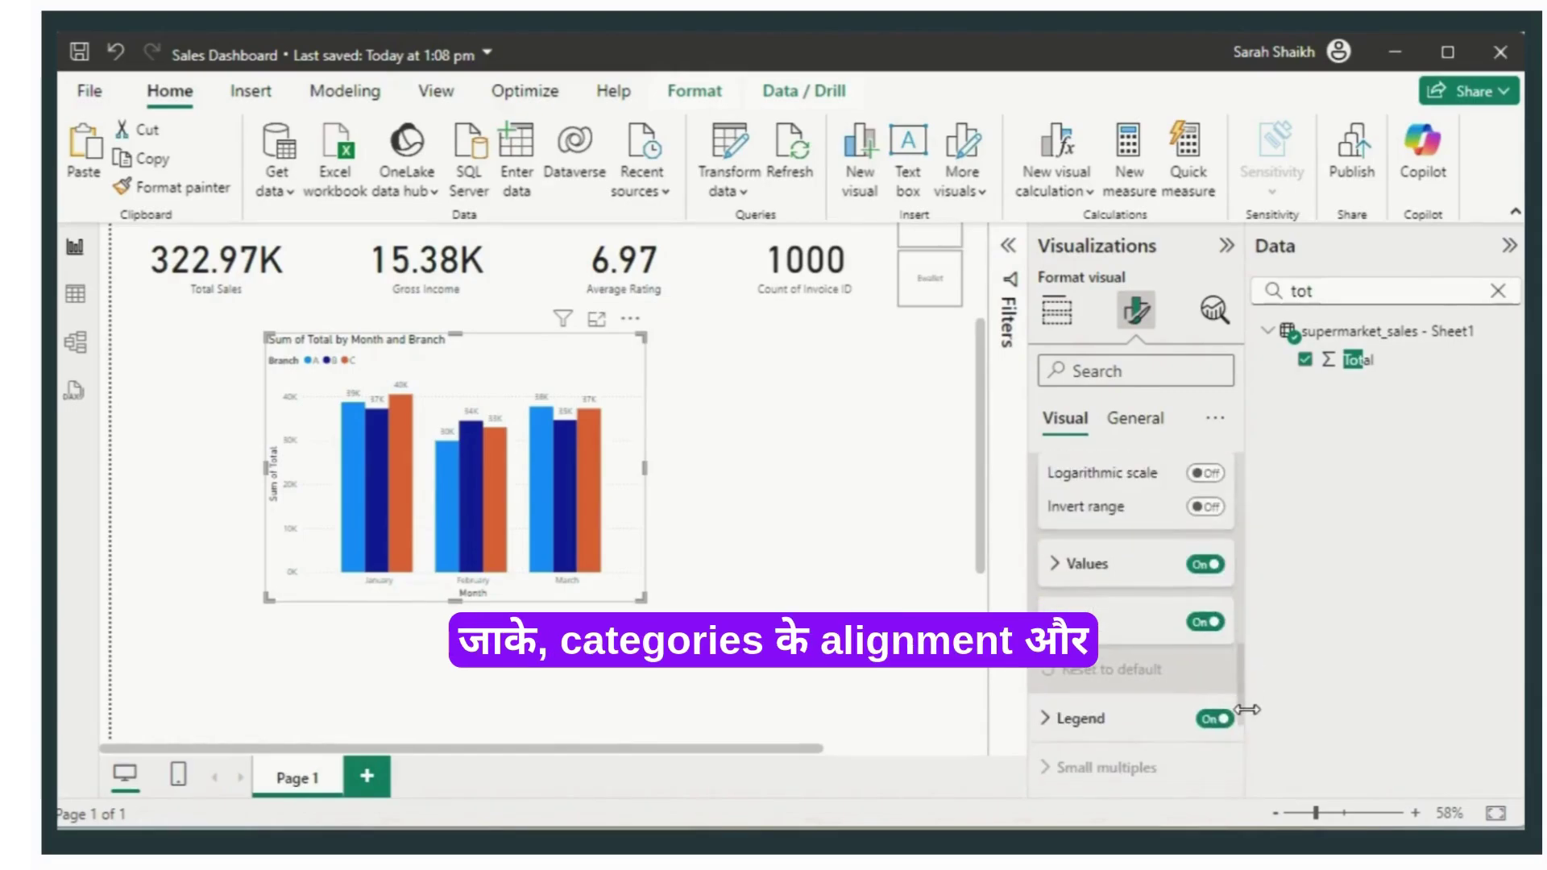
pyautogui.click(1059, 565)
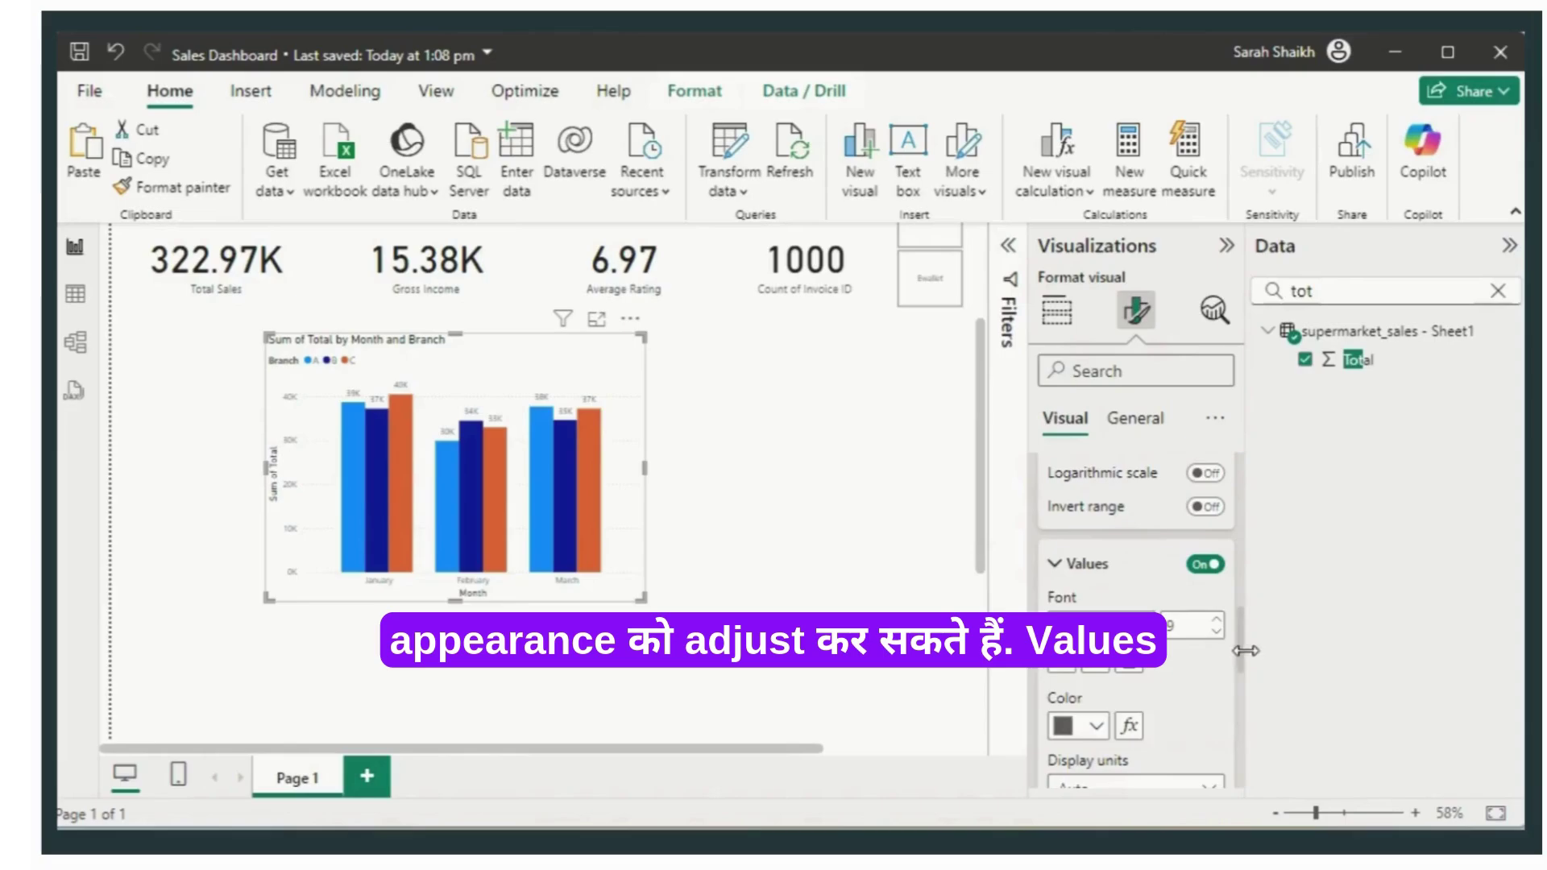
# Step: Turn off the column chart's horizontal gridlines and deselect the chart
pyautogui.moveTo(1244, 651); pyautogui.dragTo(1248, 760)
pyautogui.click(1047, 595)
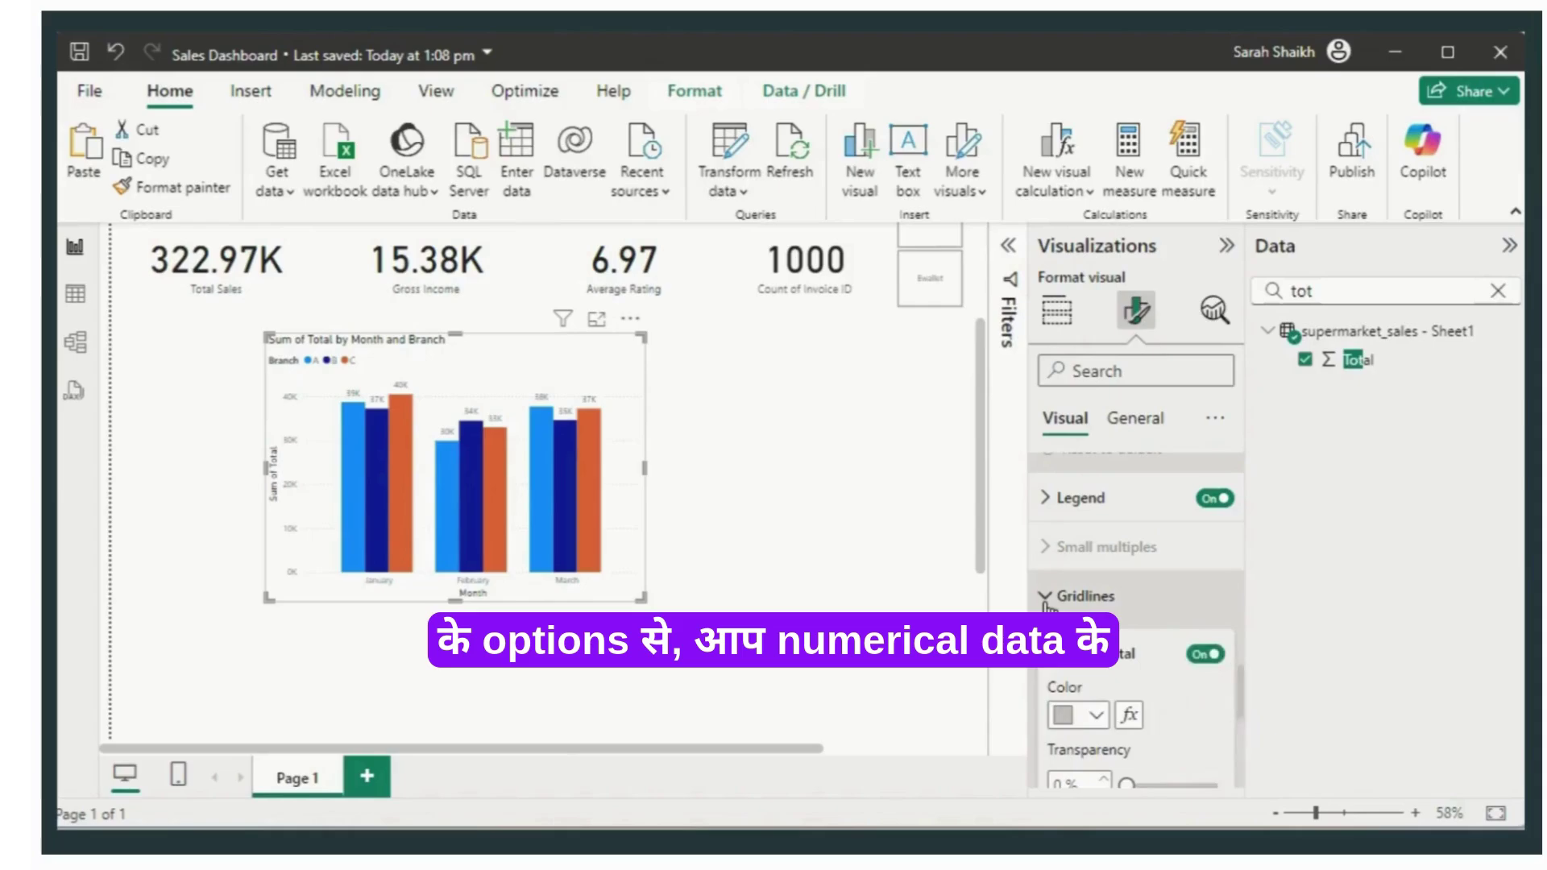
pyautogui.click(1211, 659)
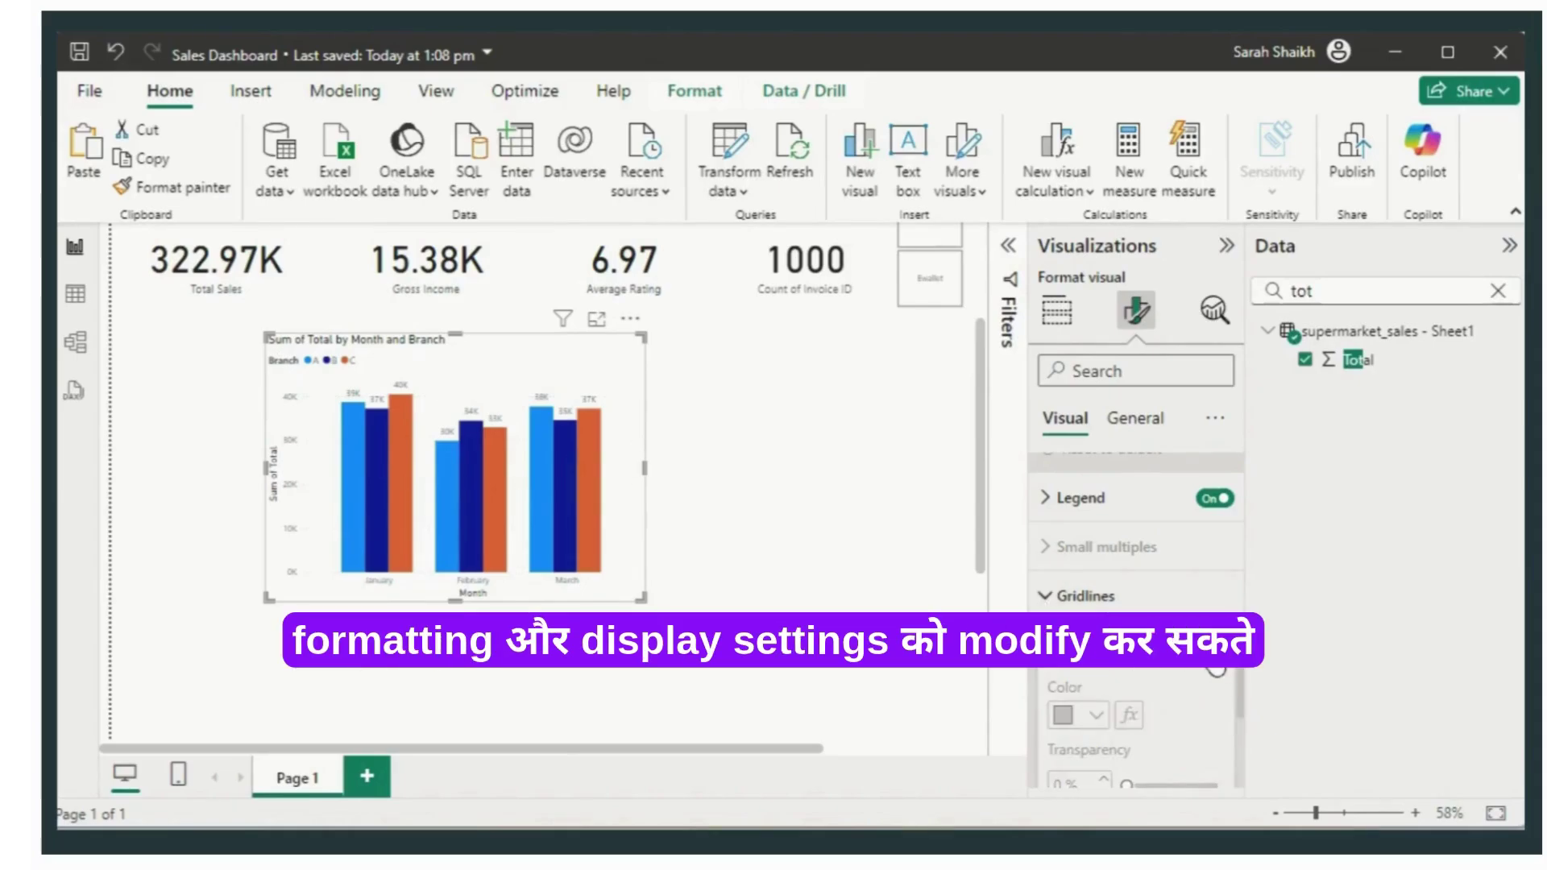
pyautogui.moveTo(1248, 691); pyautogui.dragTo(1243, 770)
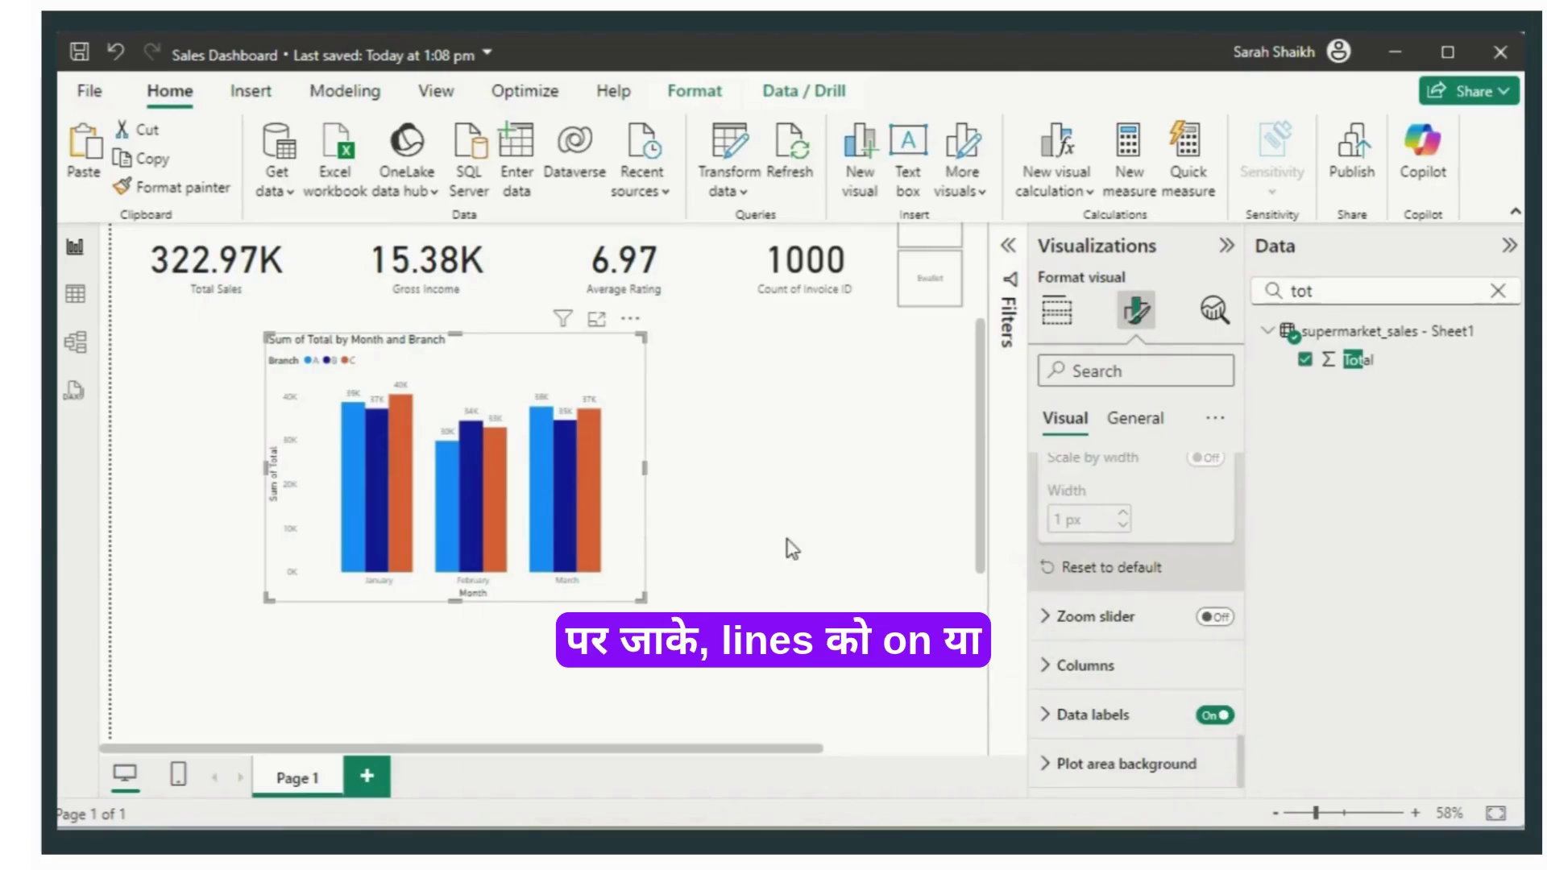
pyautogui.click(788, 542)
pyautogui.click(579, 364)
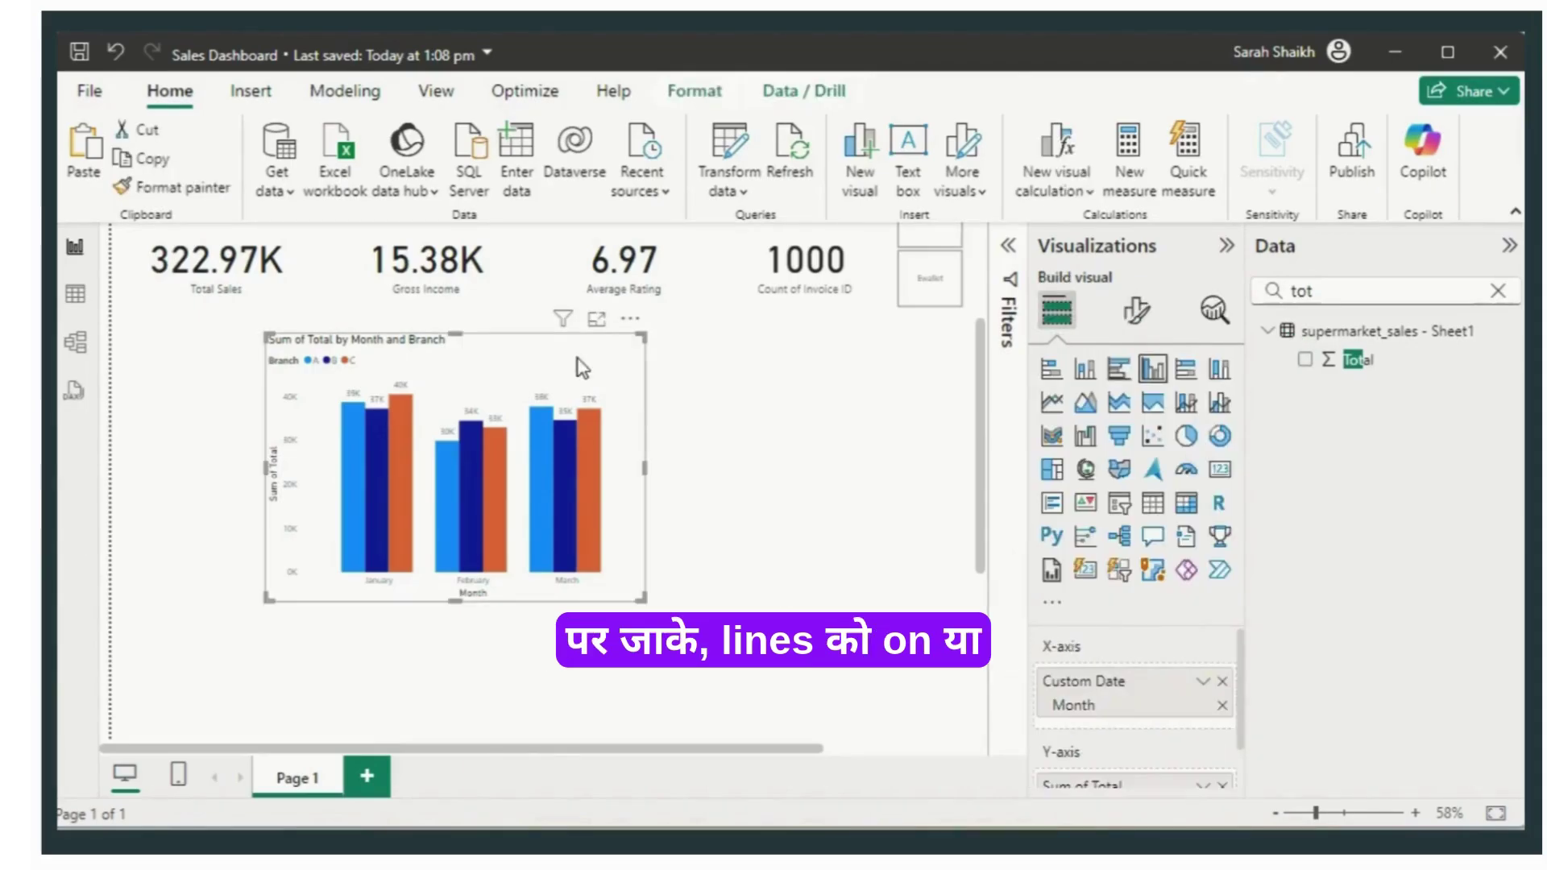
pyautogui.click(820, 563)
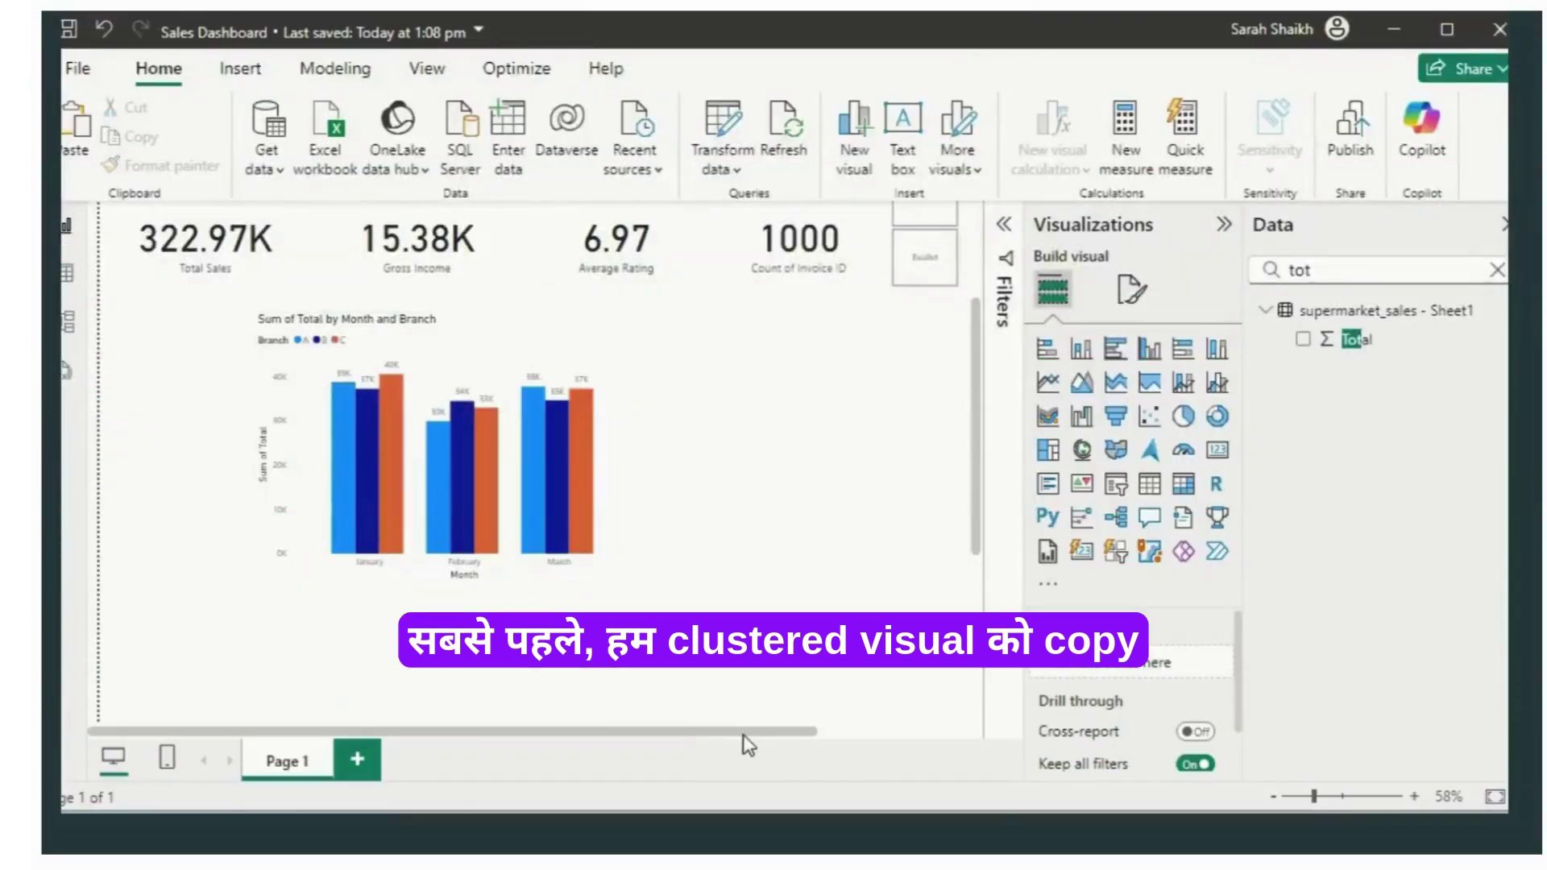
# Step: Duplicate the Total by Month and Branch column chart and place the copy to the right of the original
pyautogui.moveTo(748, 745); pyautogui.dragTo(853, 749)
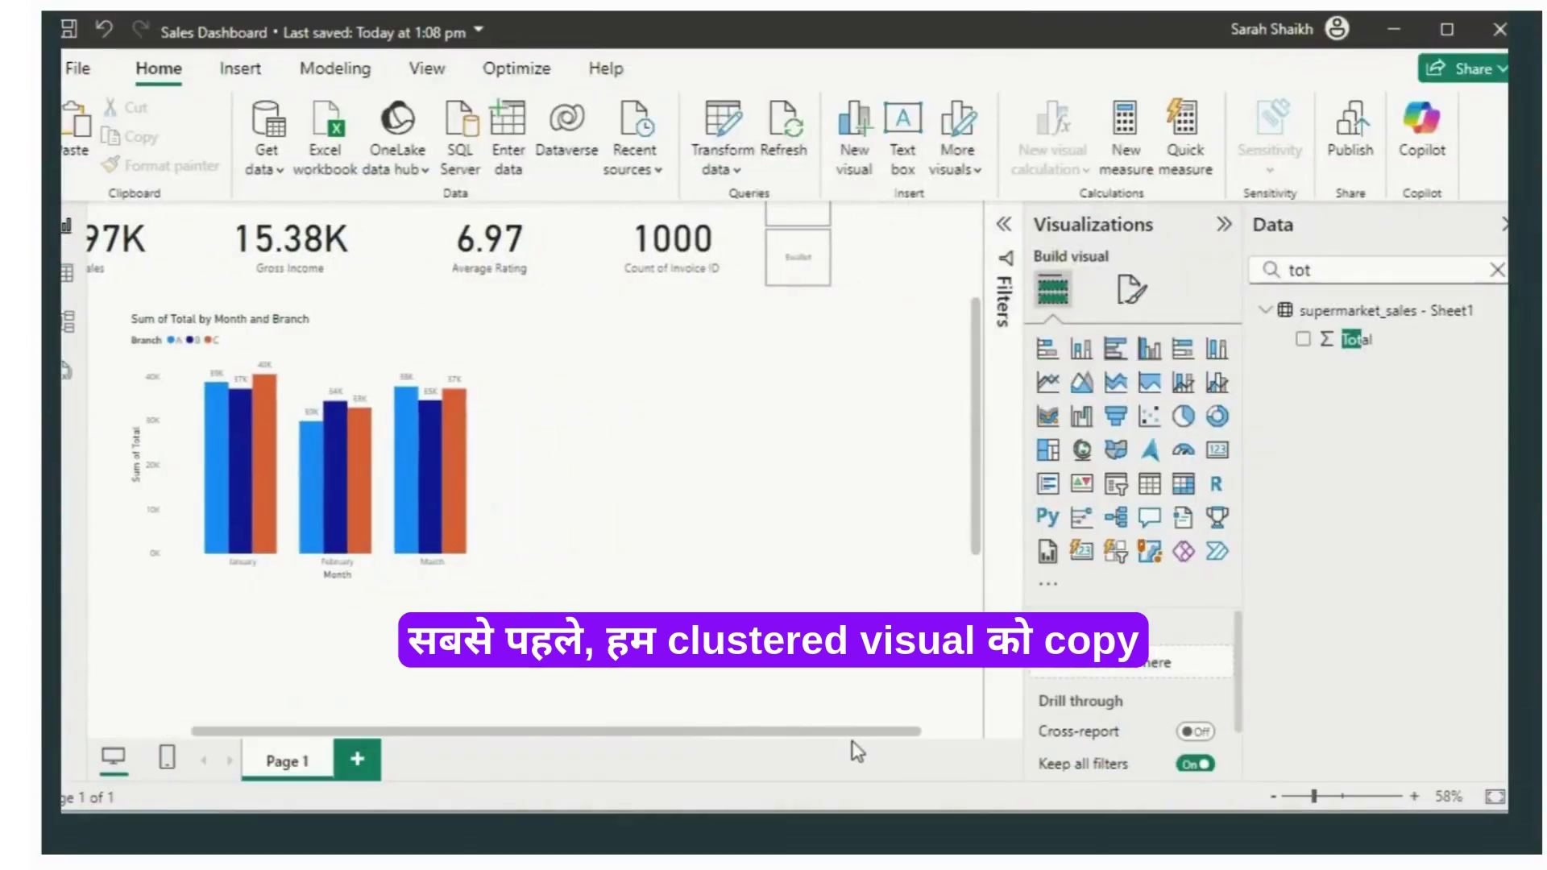
pyautogui.click(370, 486)
pyautogui.click(371, 486)
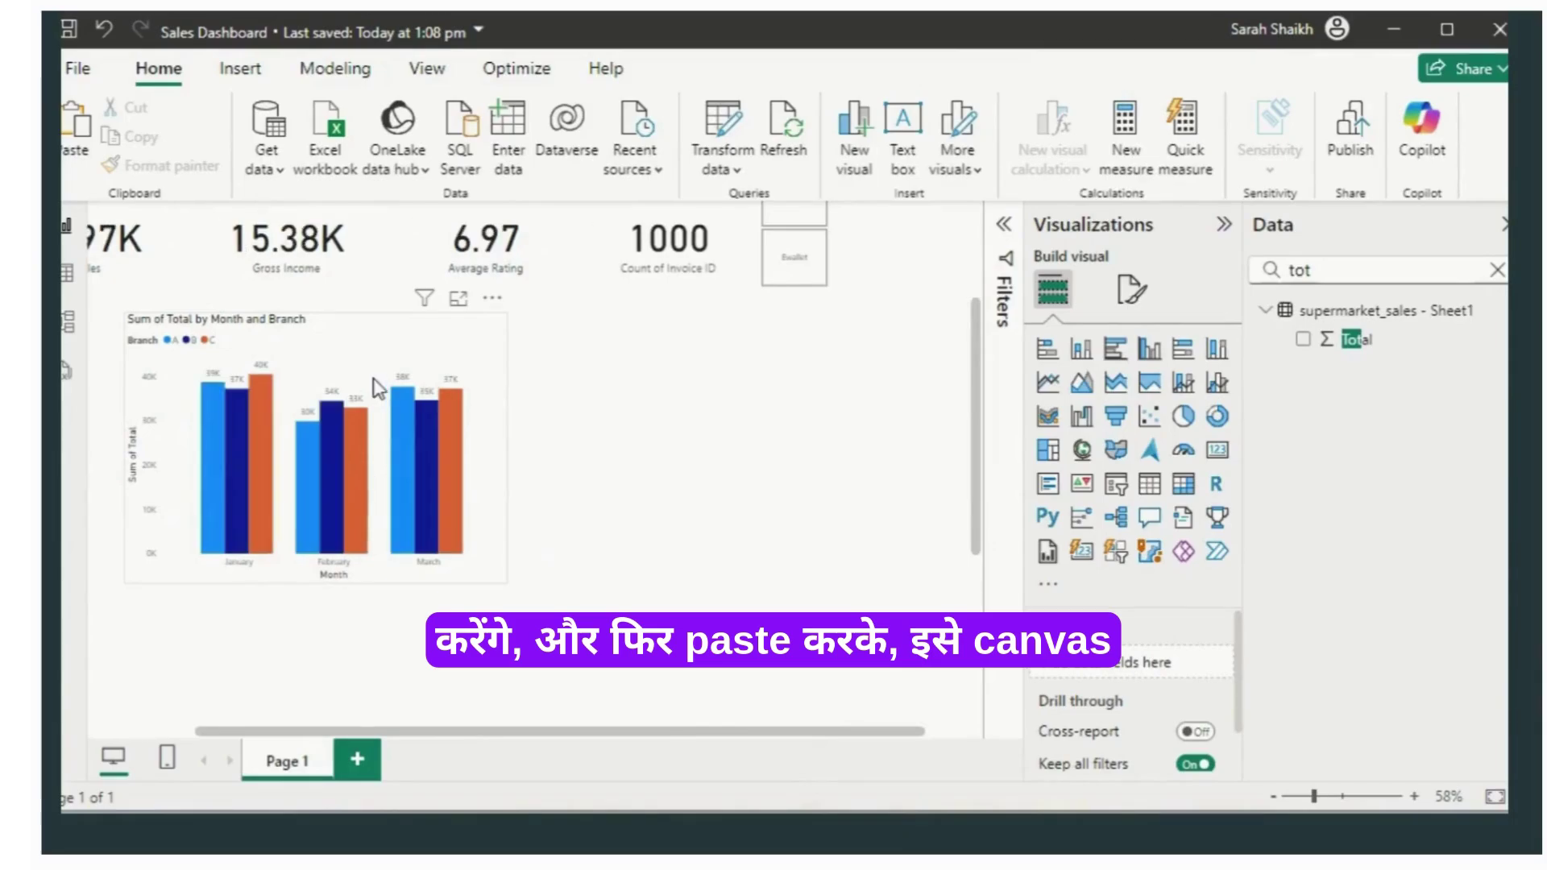
pyautogui.click(373, 339)
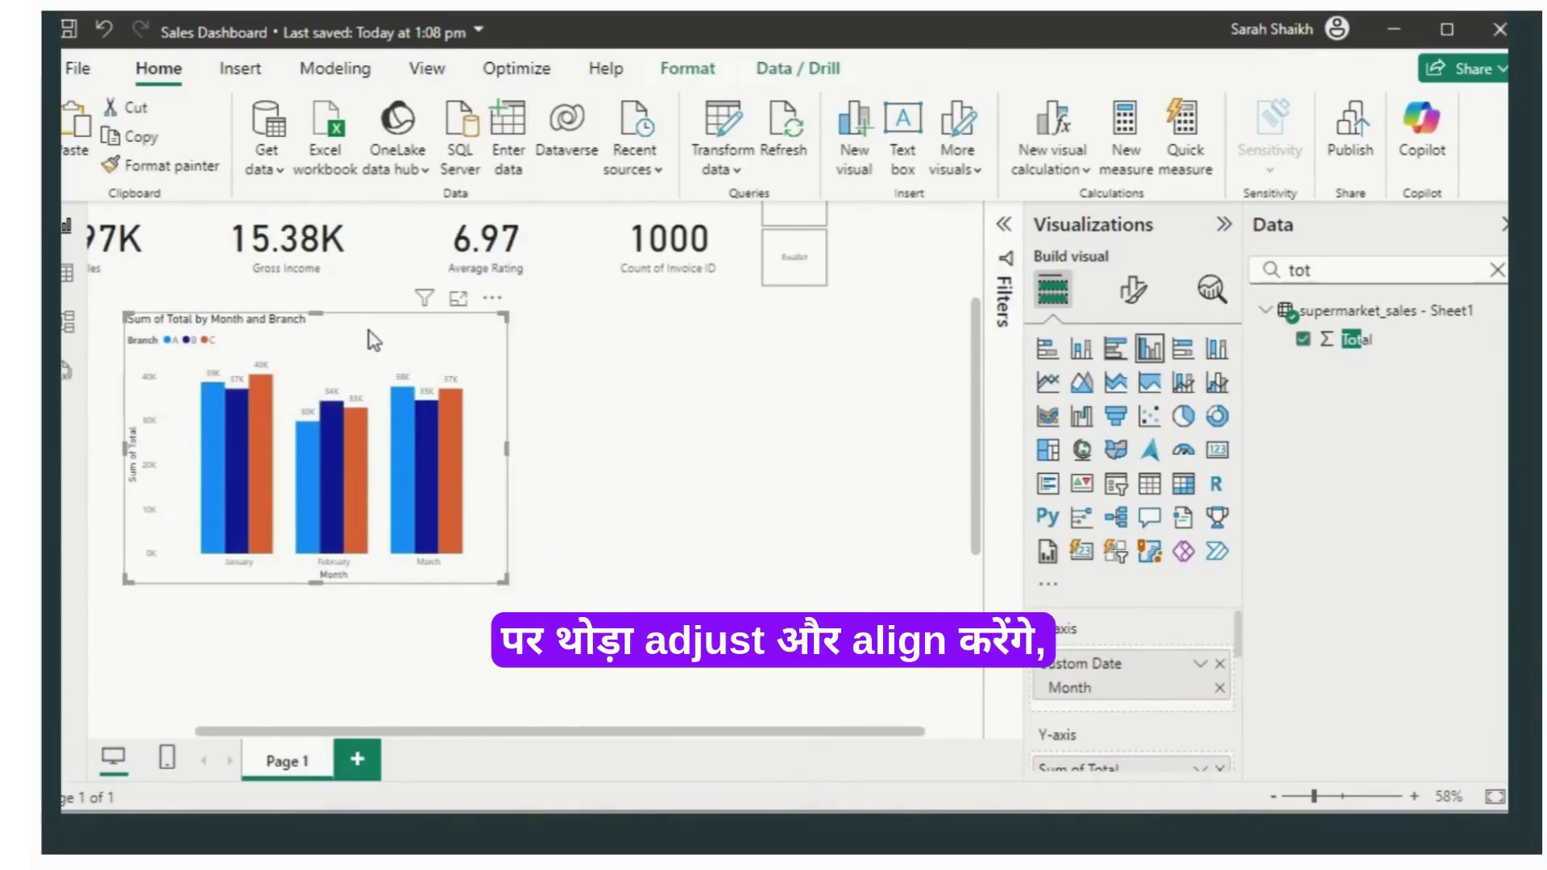
pyautogui.hotkey('ctrl', 'c')
pyautogui.hotkey('ctrl', 'v')
pyautogui.moveTo(370, 335); pyautogui.dragTo(785, 328)
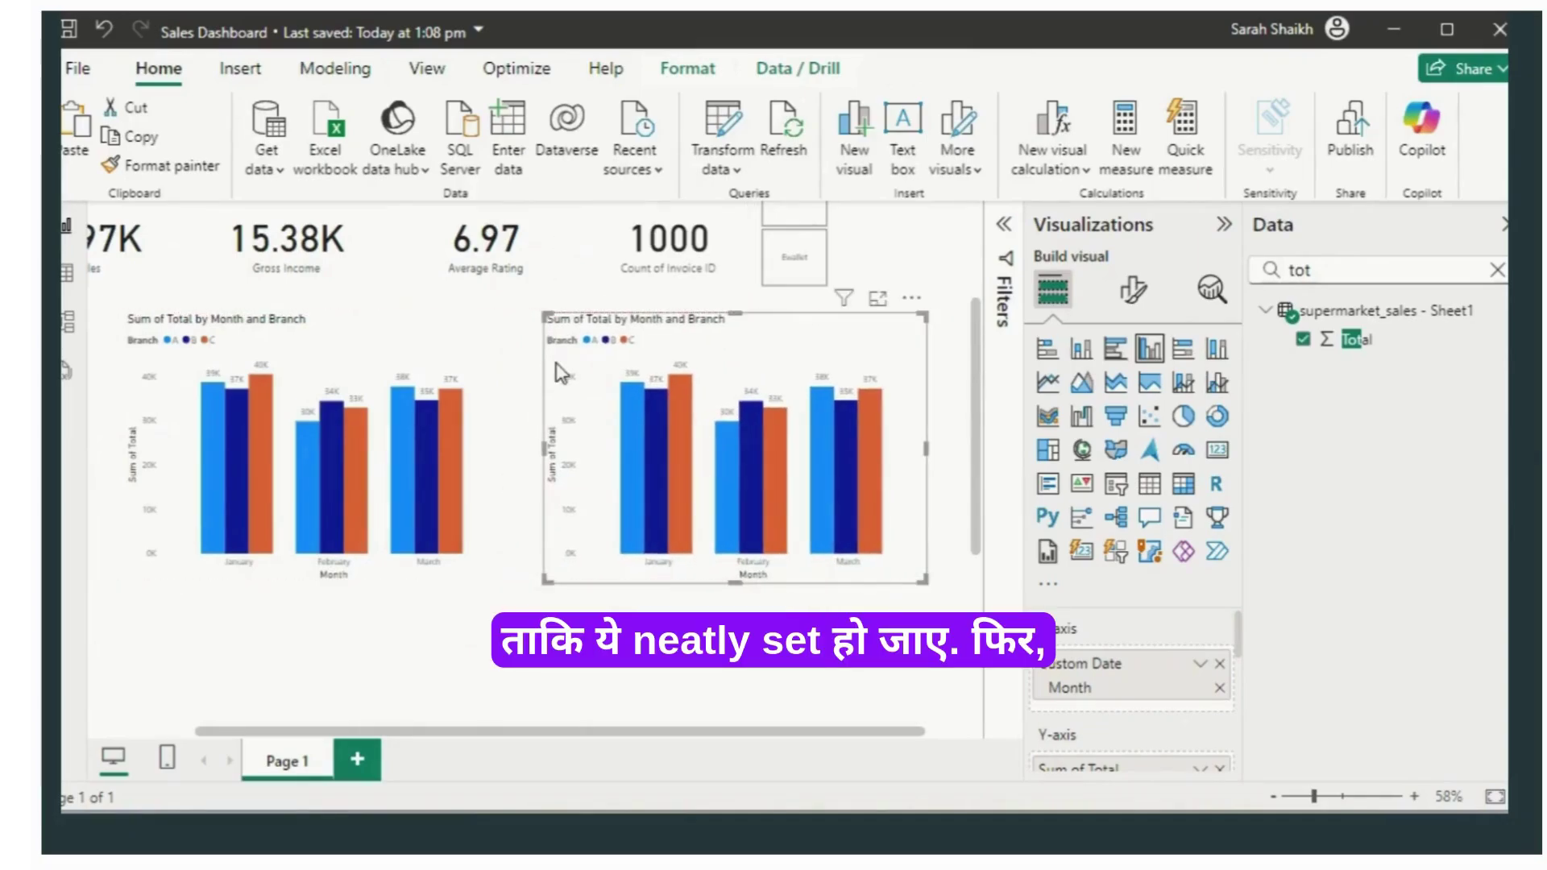
# Step: Move the copied column chart slightly closer to the original, keeping both in line
pyautogui.click(504, 379)
pyautogui.moveTo(587, 363); pyautogui.dragTo(569, 363)
pyautogui.click(502, 348)
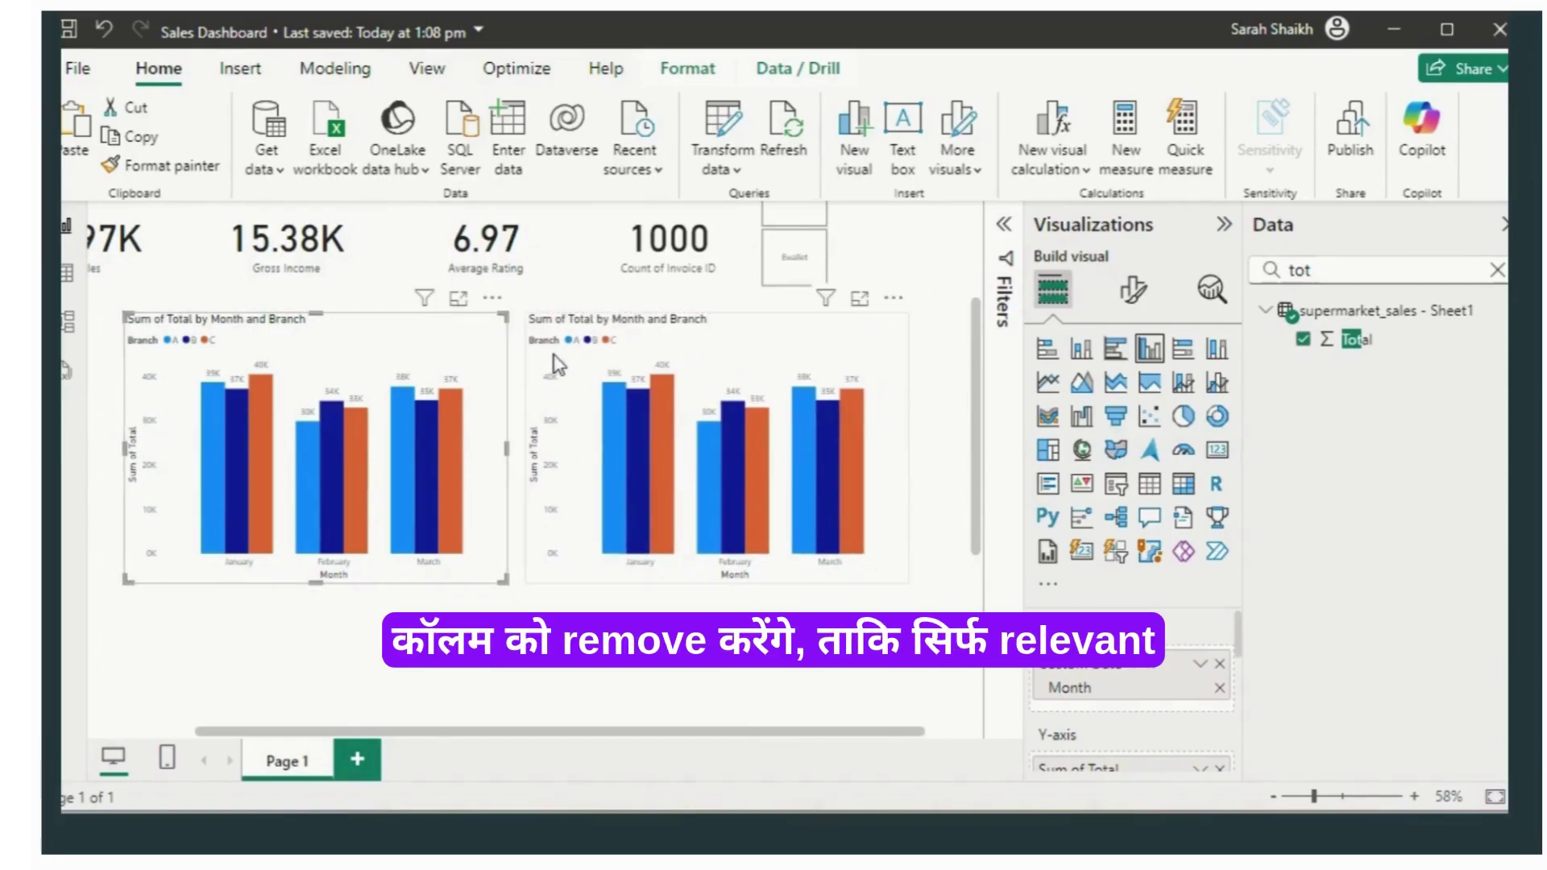
# Step: Remove Custom Date from the copied chart's X-axis and convert the copy to a donut chart
pyautogui.click(532, 346)
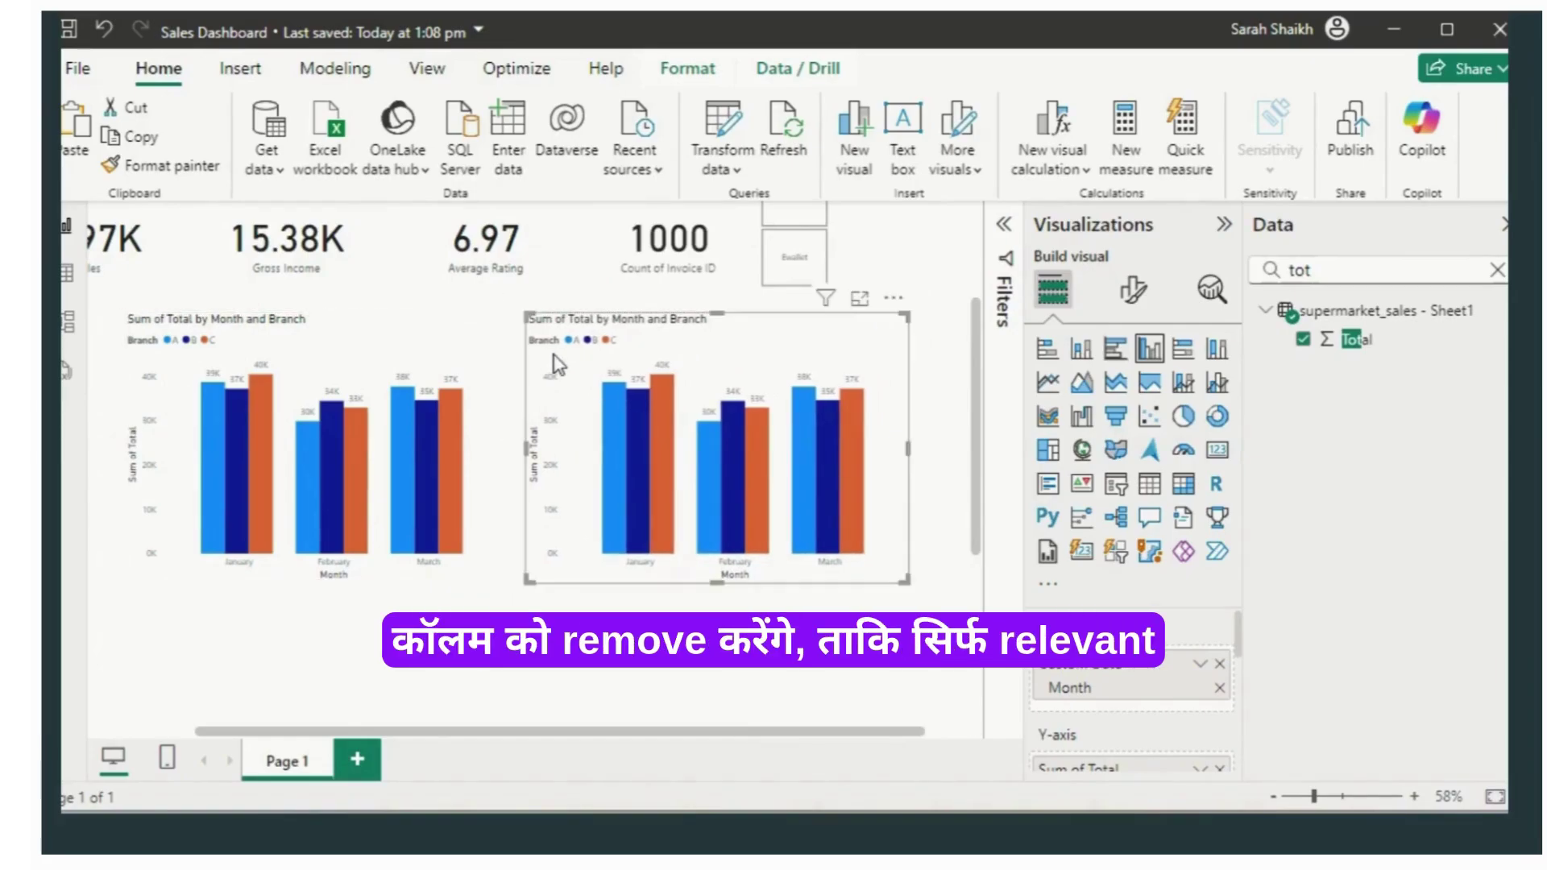
pyautogui.click(1217, 665)
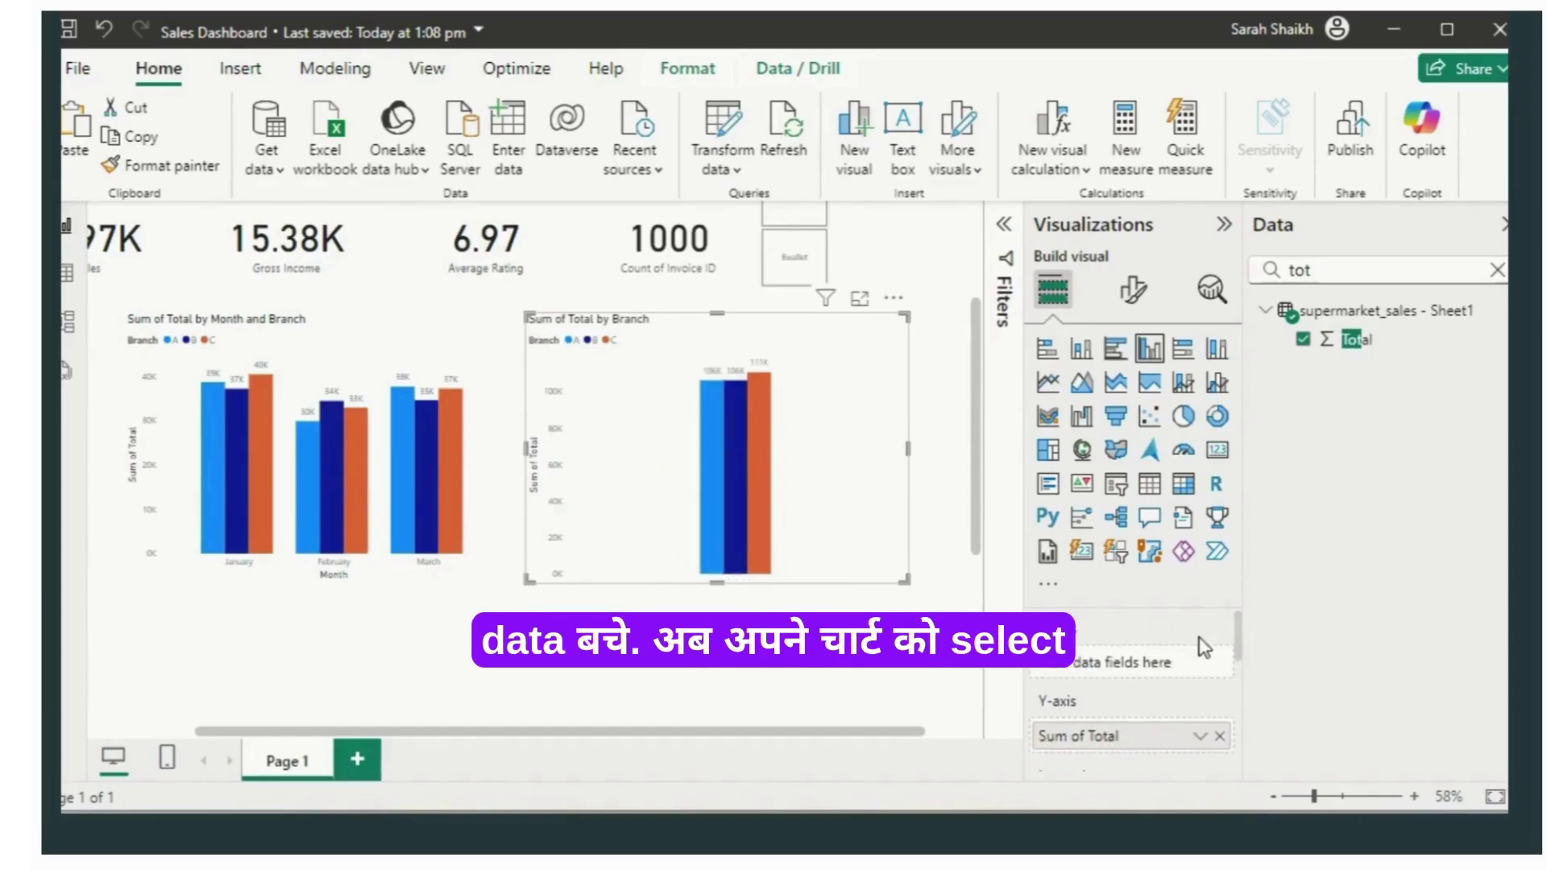
pyautogui.click(1216, 417)
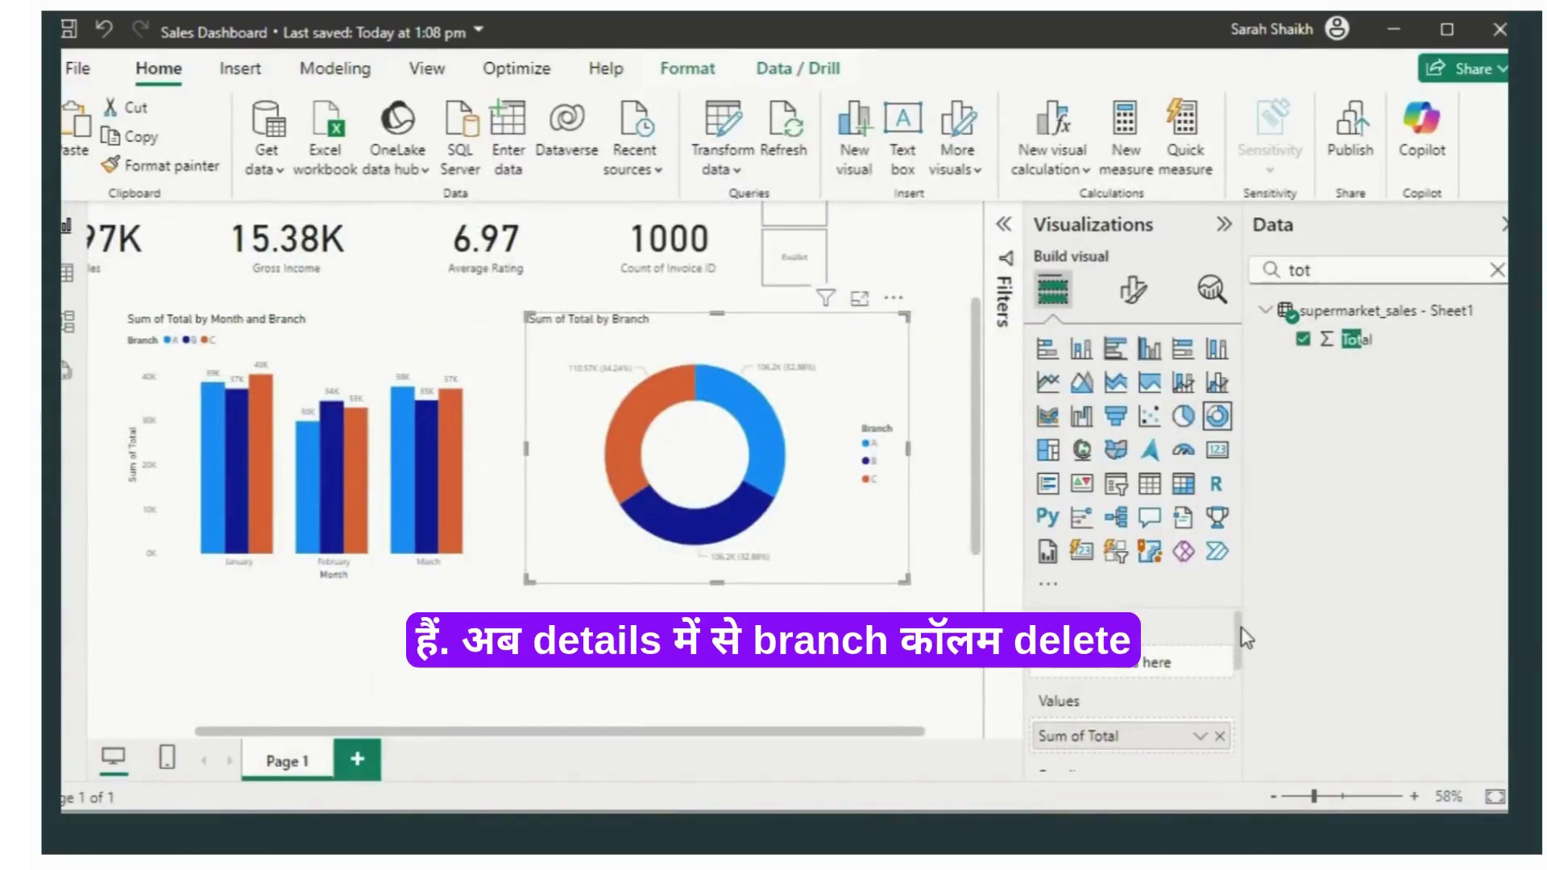
# Step: Replace Branch in the donut chart's details with Gender as its legend field, clearing the field search
pyautogui.scroll(-2, 1241, 637)
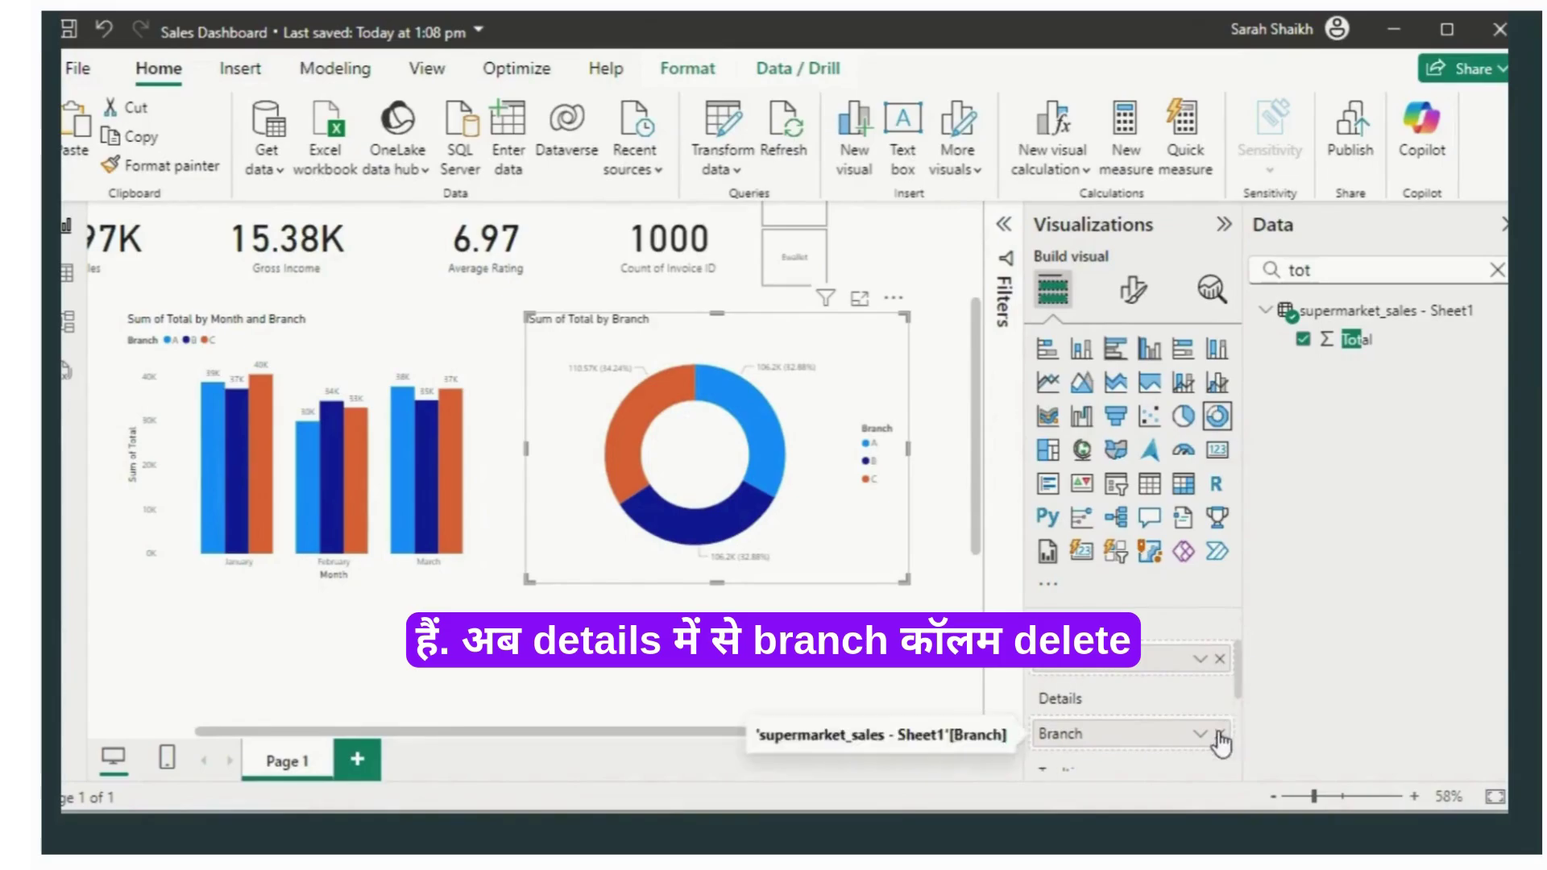
pyautogui.click(1221, 732)
pyautogui.moveTo(1341, 268); pyautogui.dragTo(1254, 276)
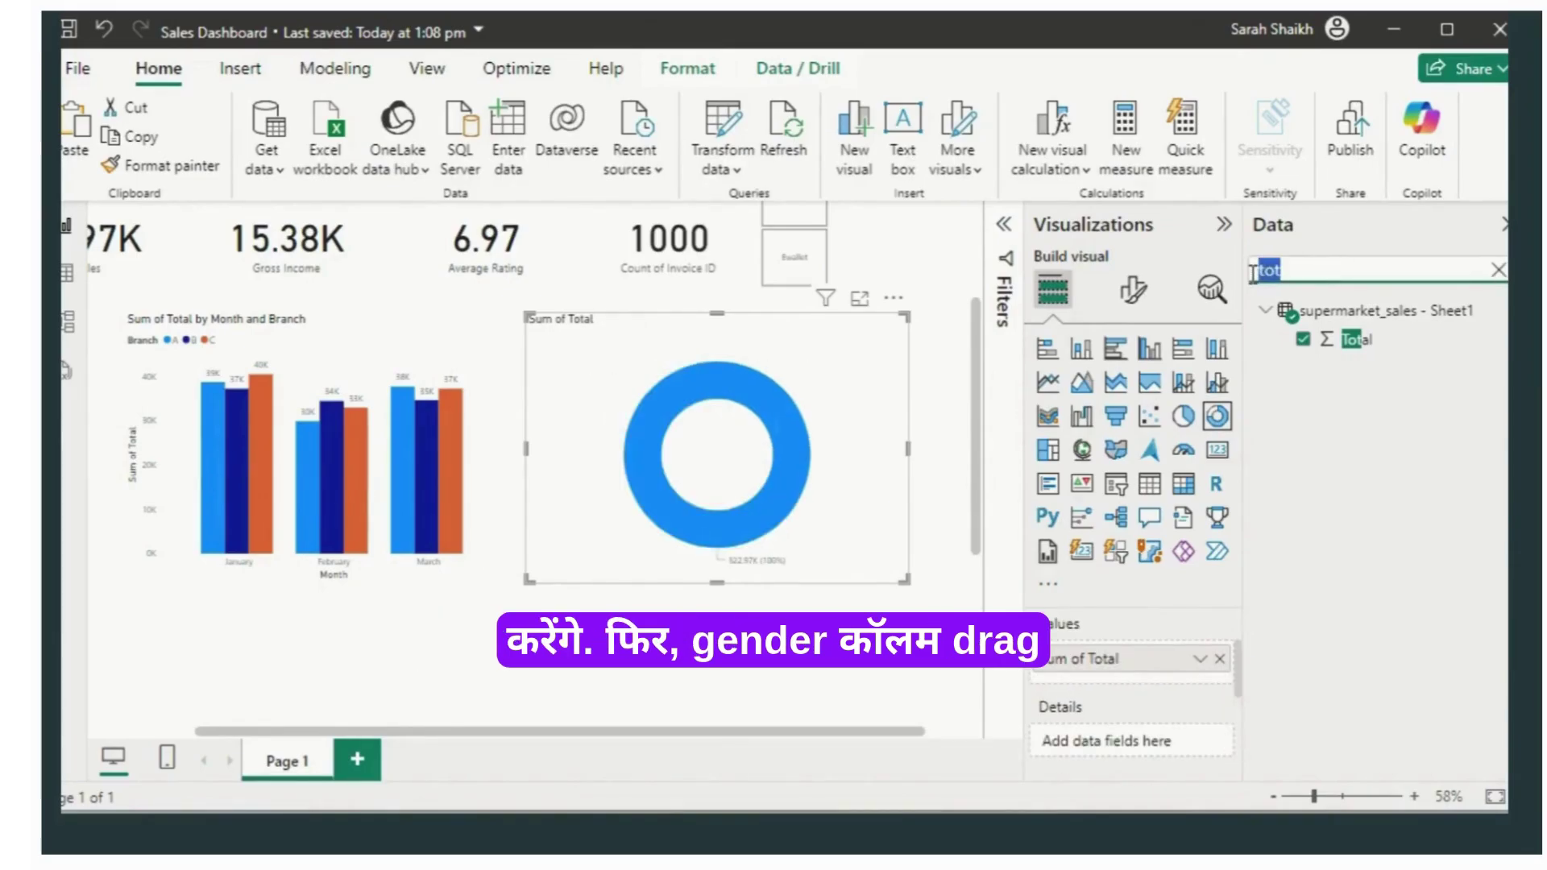
pyautogui.press('BackSpace')
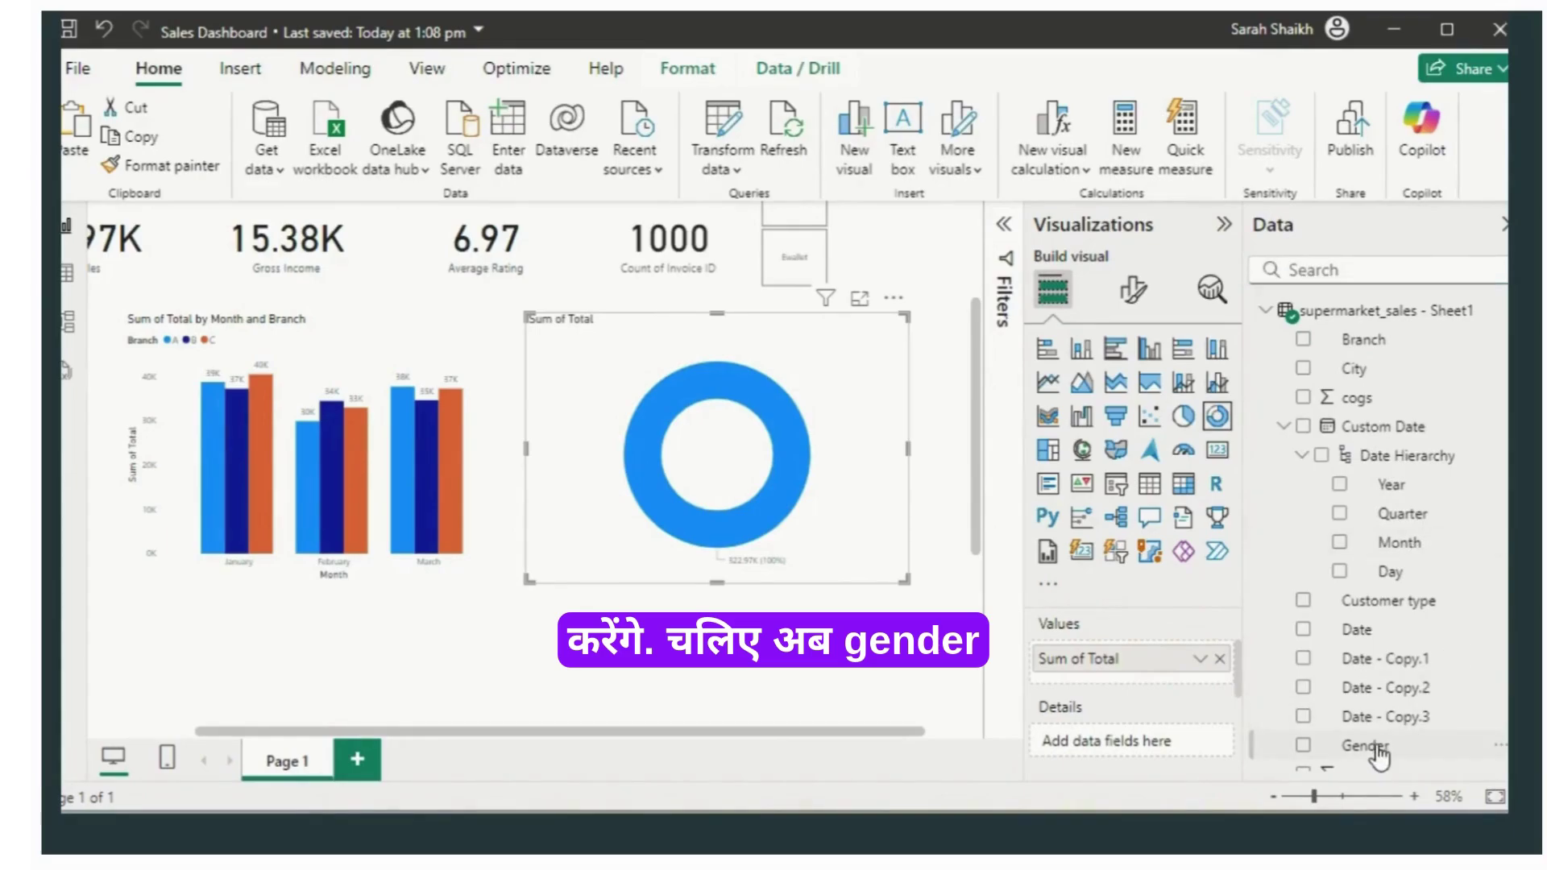
pyautogui.moveTo(1379, 756); pyautogui.dragTo(1233, 602)
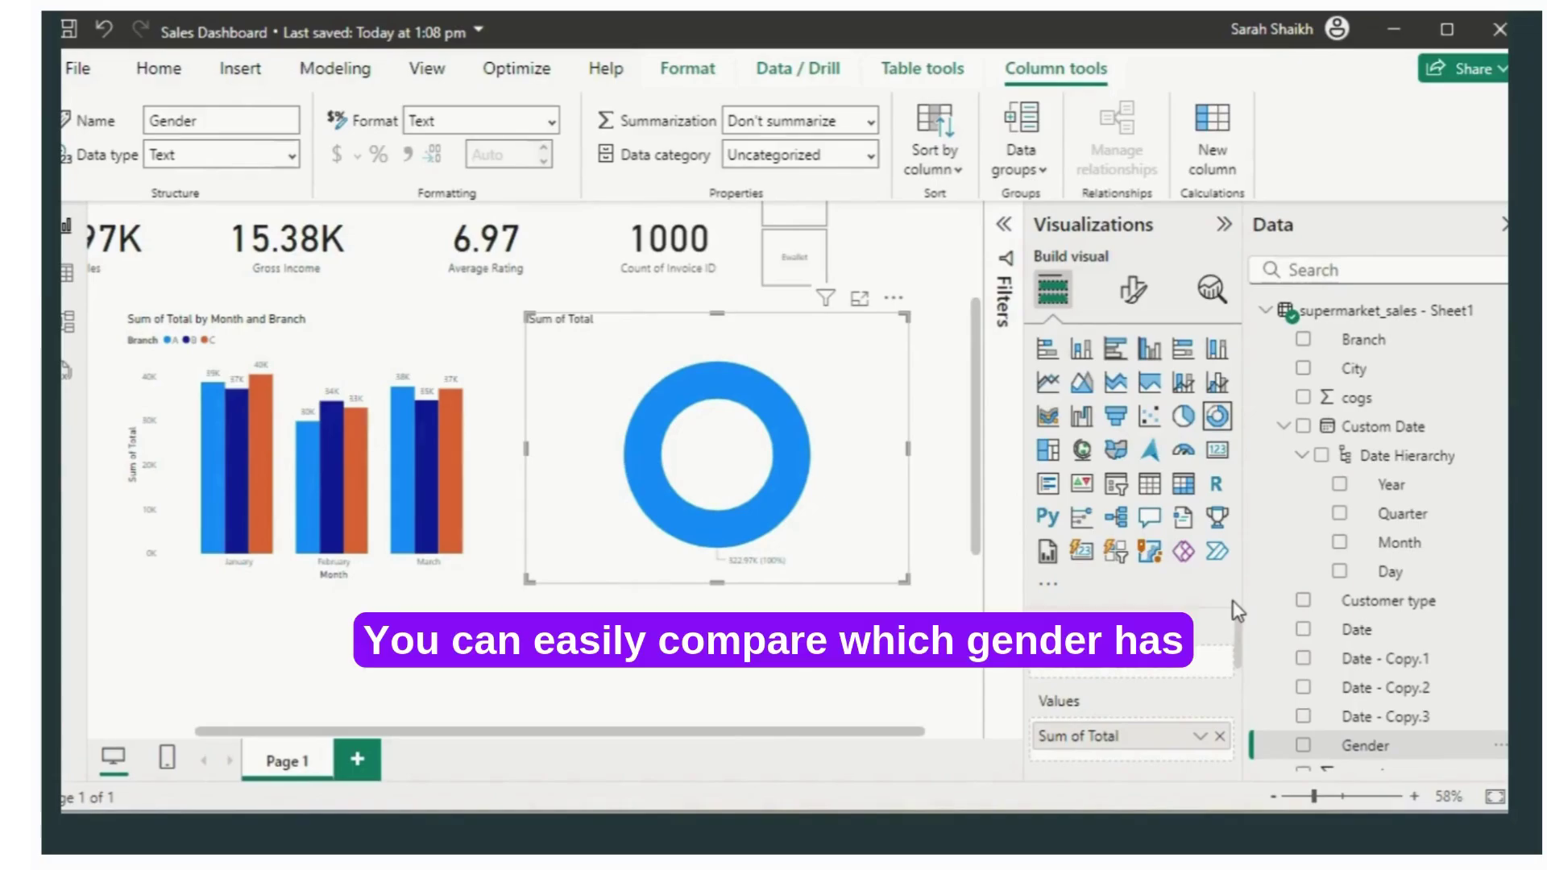
pyautogui.moveTo(1354, 746); pyautogui.dragTo(1116, 675)
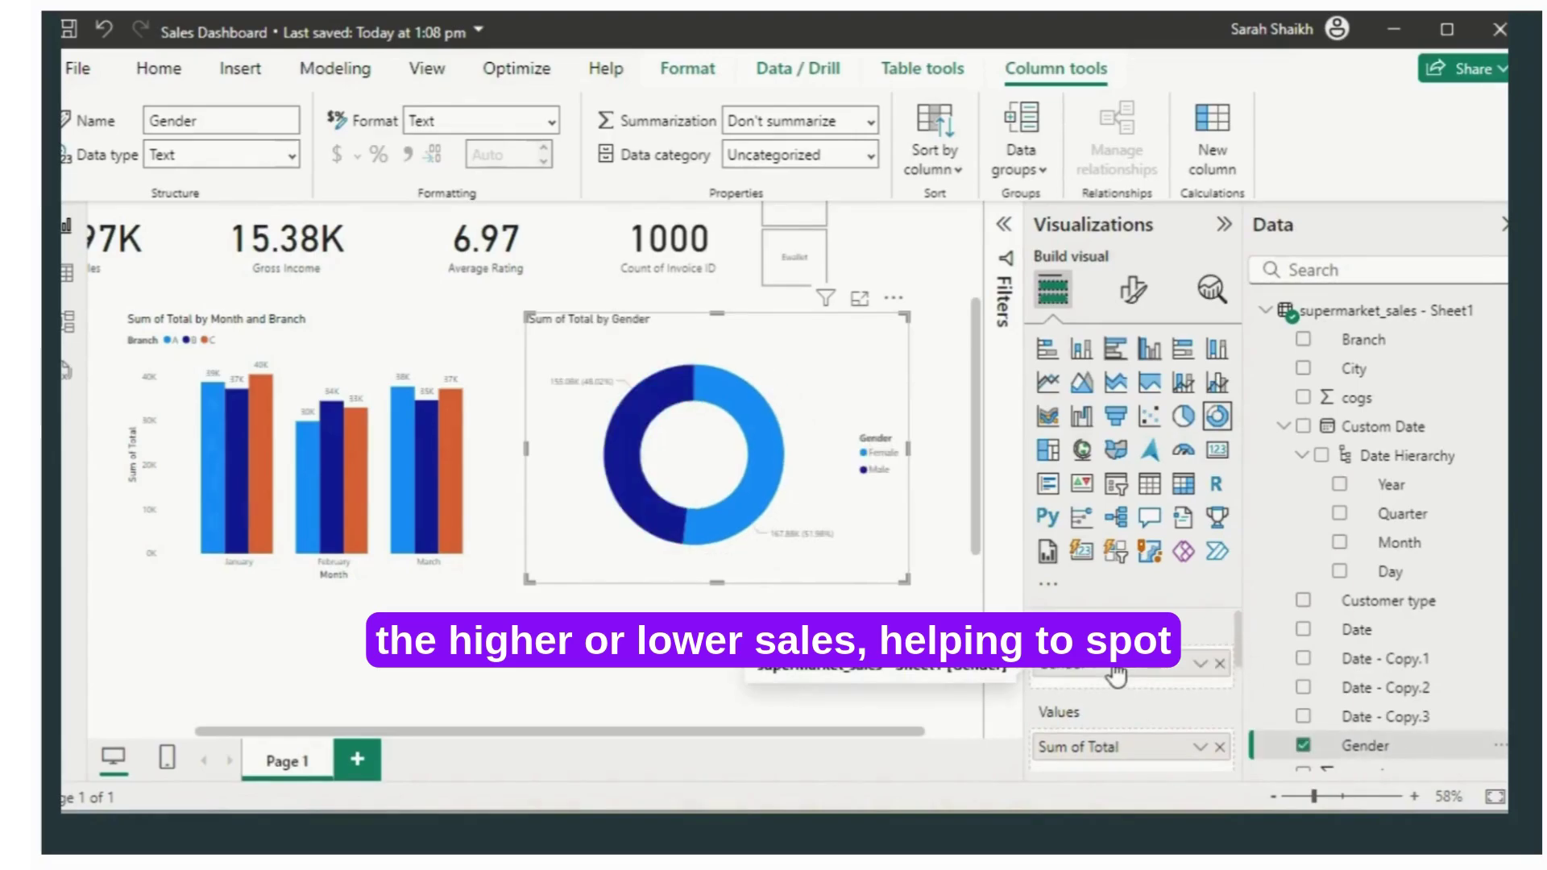
pyautogui.click(500, 358)
# Step: Examine the donut chart's formatting options for the legend and the slice colors
pyautogui.click(656, 352)
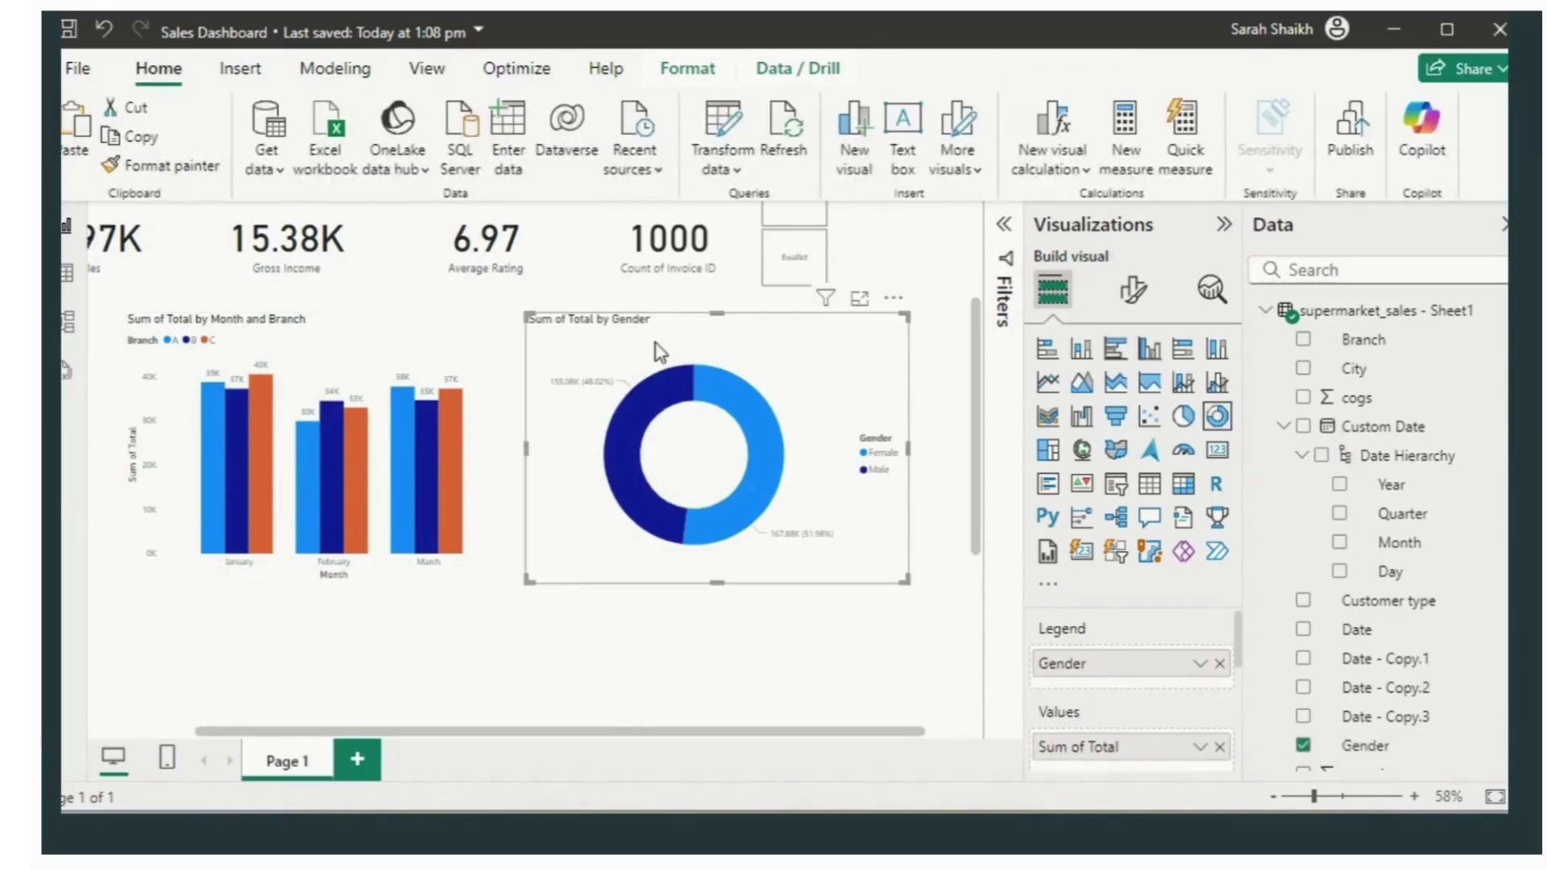
pyautogui.click(1133, 292)
pyautogui.click(1043, 458)
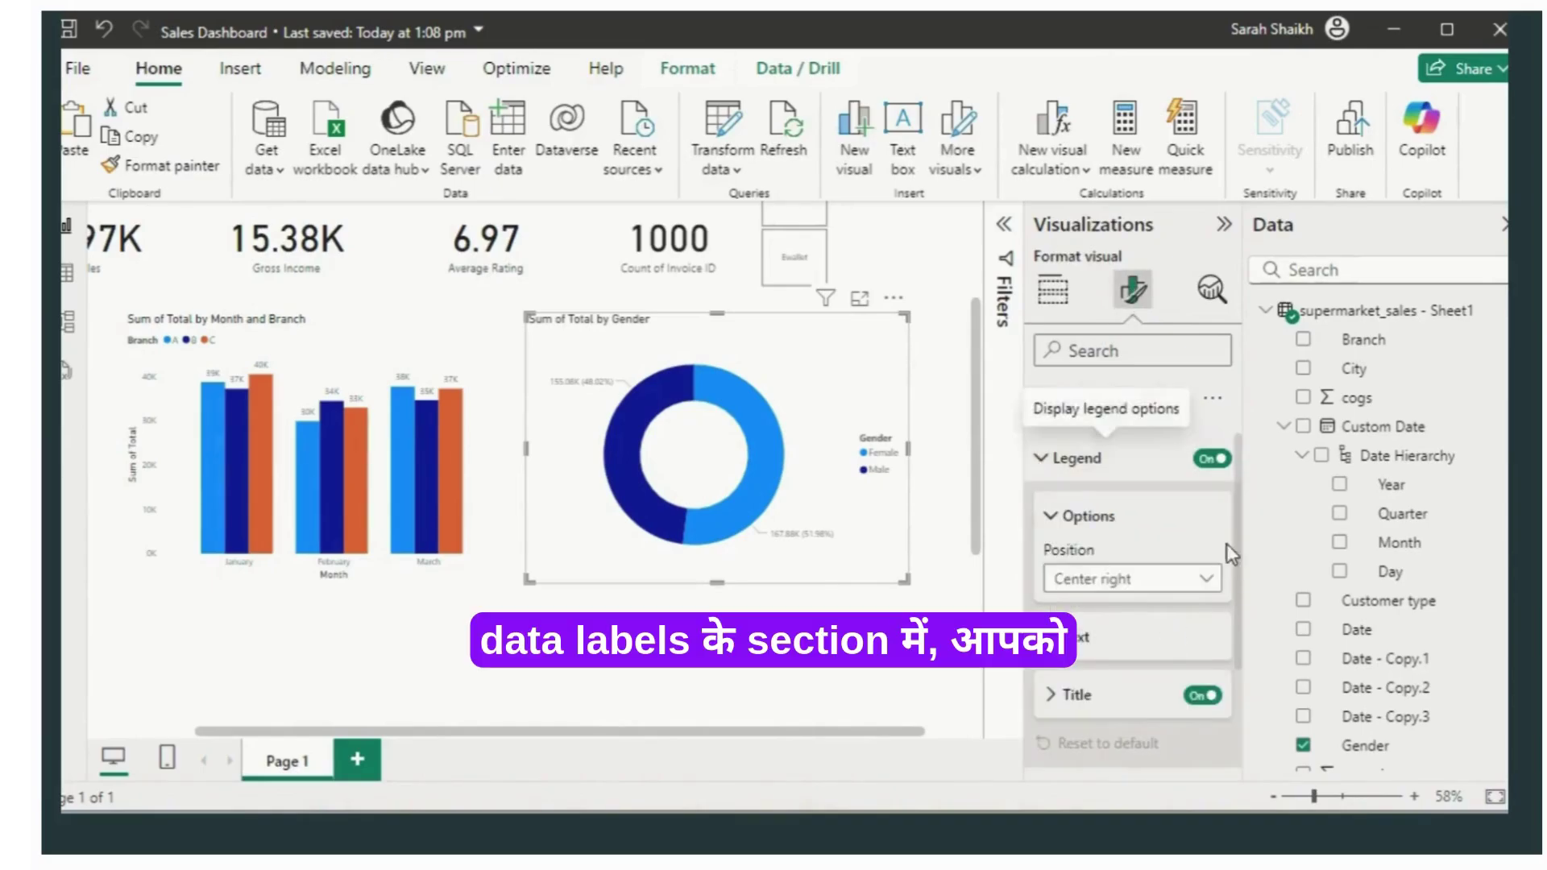
pyautogui.scroll(-3, 1228, 619)
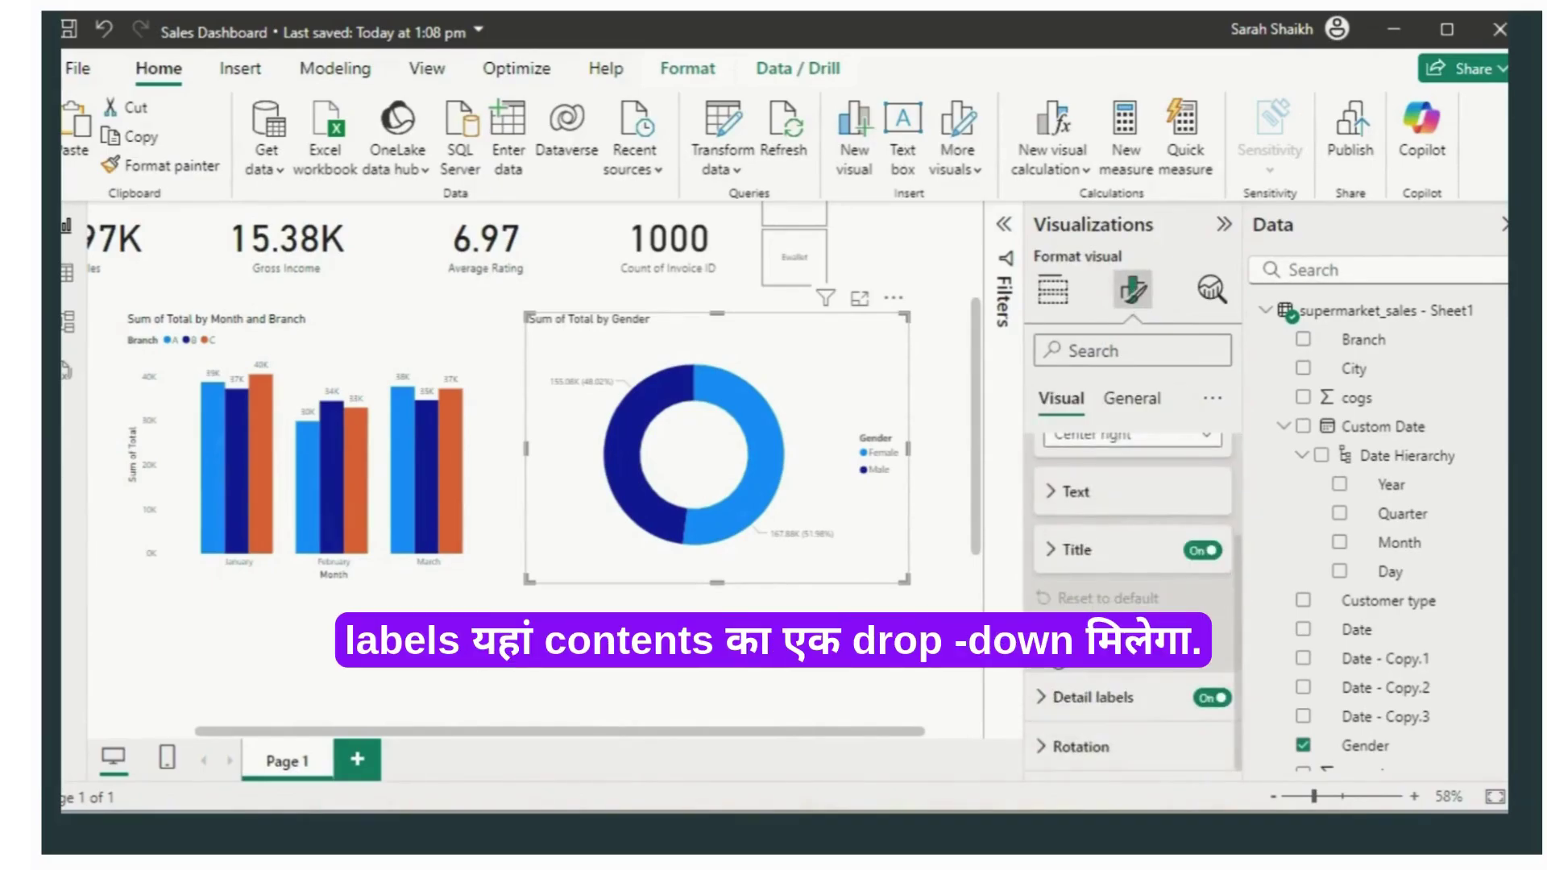
pyautogui.click(1063, 649)
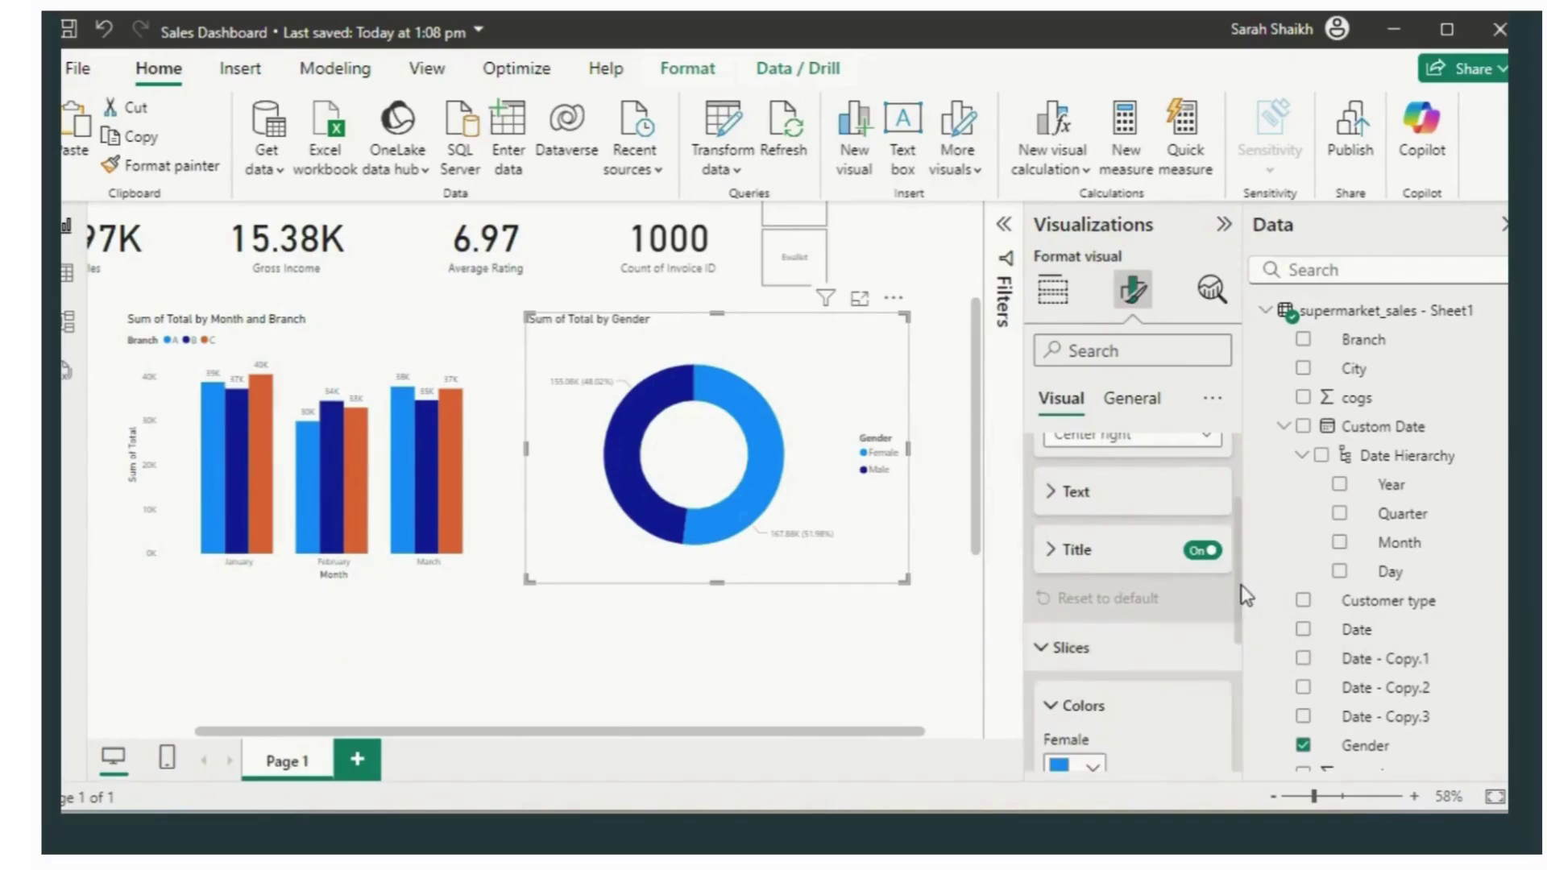
pyautogui.scroll(-3, 1232, 677)
pyautogui.scroll(2, 1229, 666)
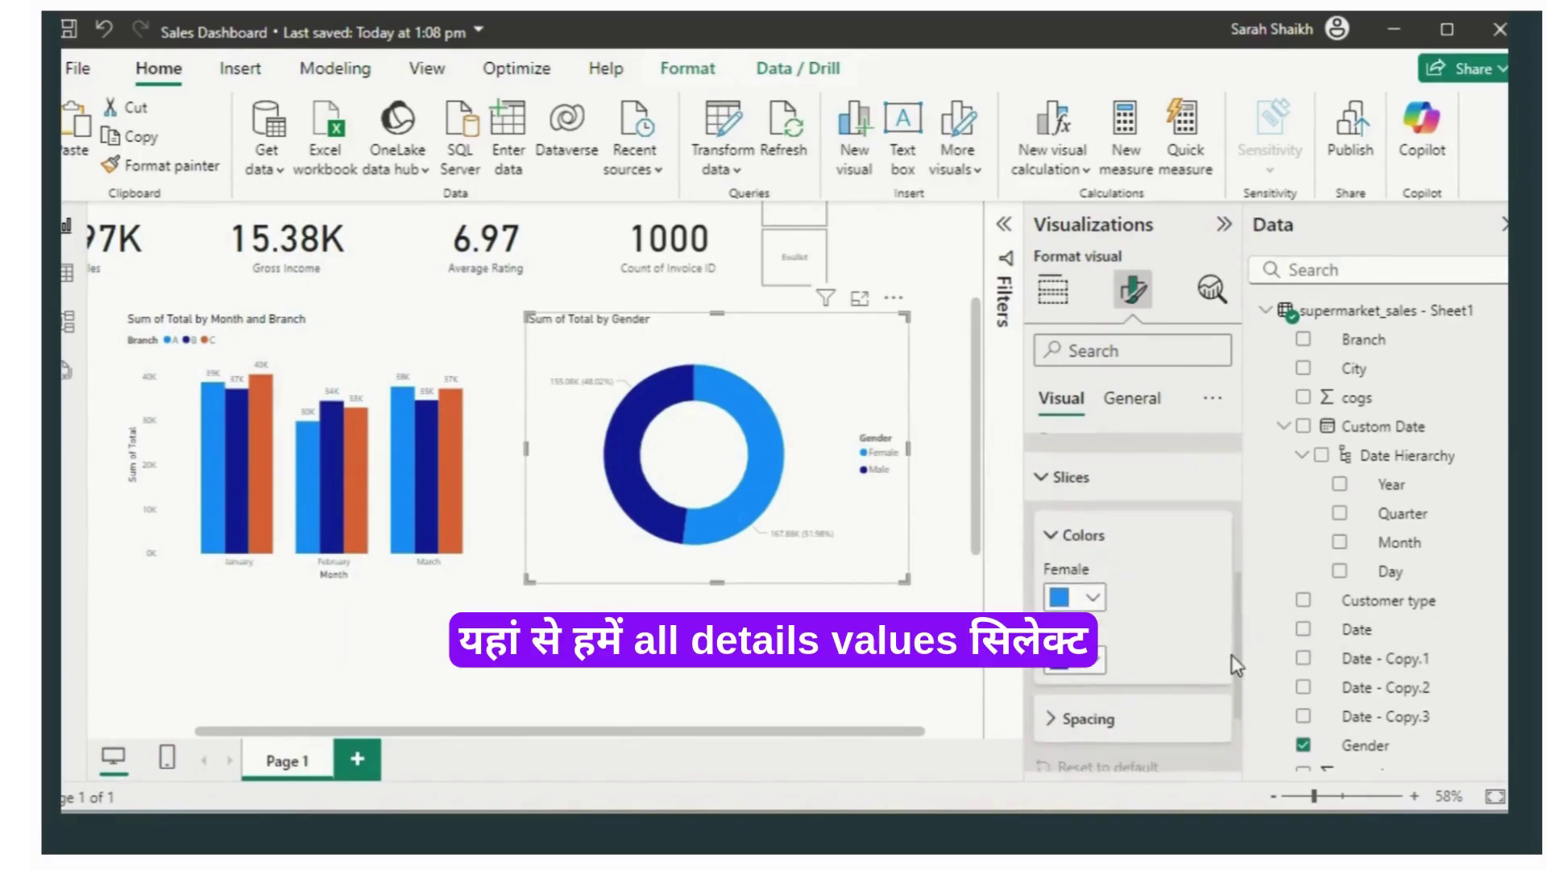
pyautogui.scroll(-2, 1229, 667)
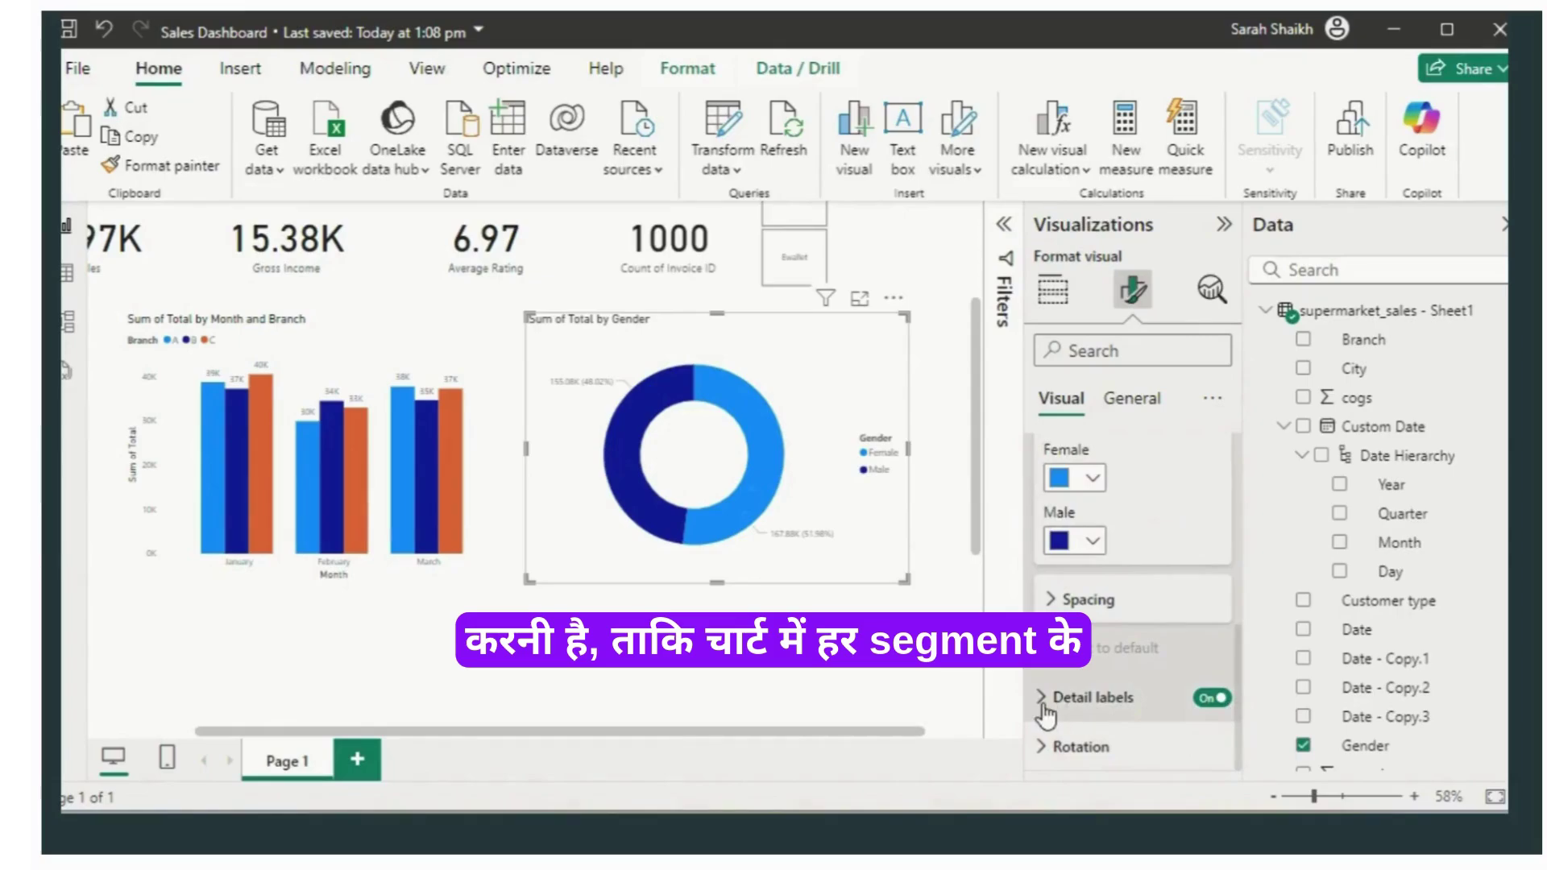
# Step: Set the donut chart's detail label contents to All detail labels and deselect the chart
pyautogui.click(1046, 699)
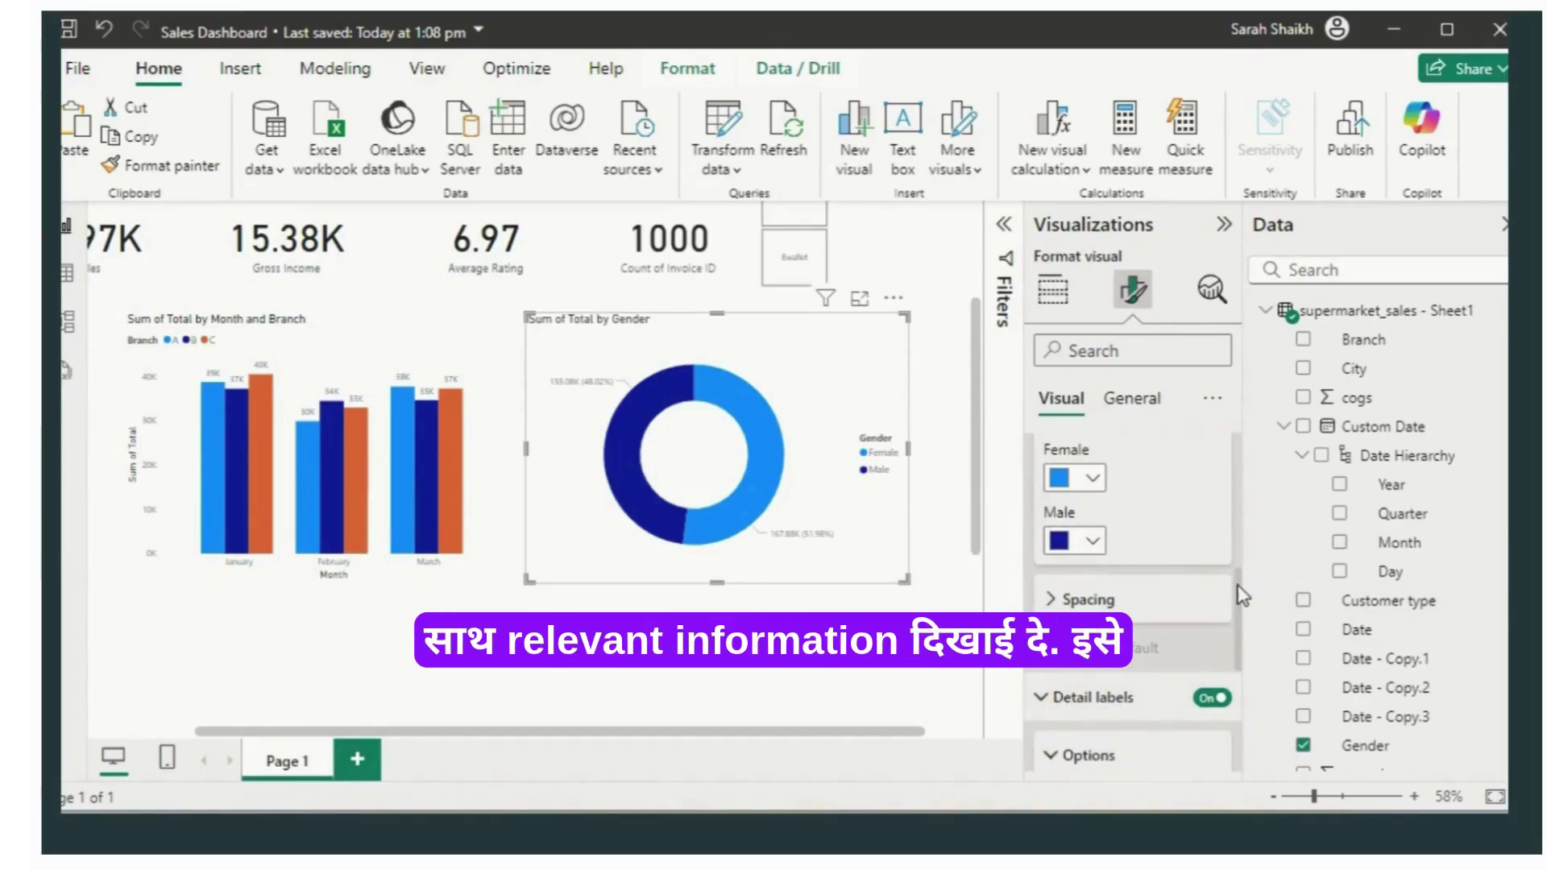
pyautogui.scroll(-5, 1233, 678)
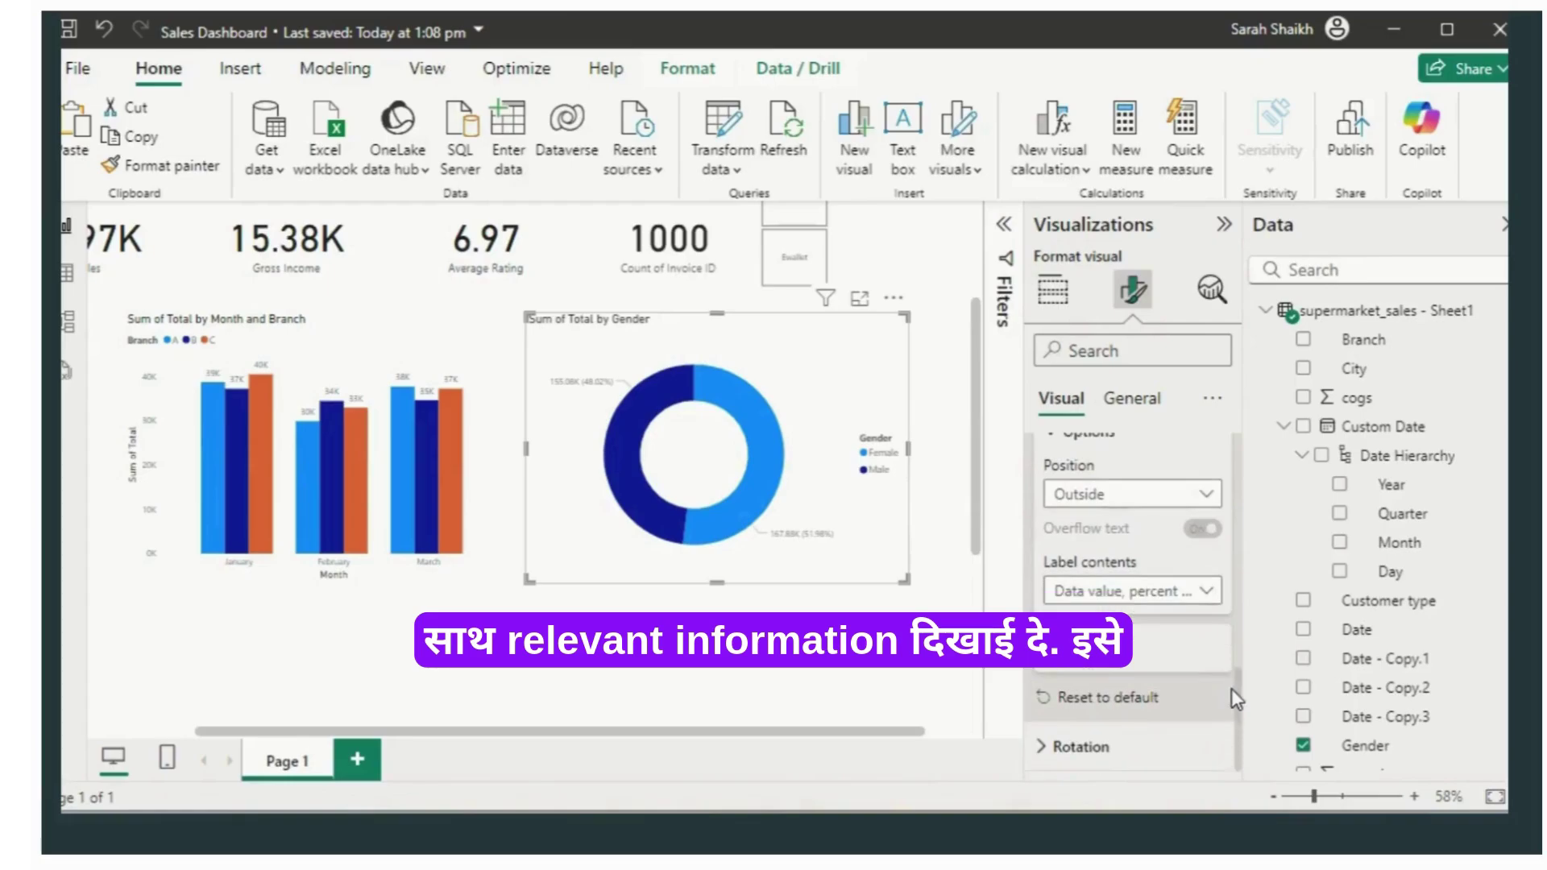
pyautogui.click(1211, 598)
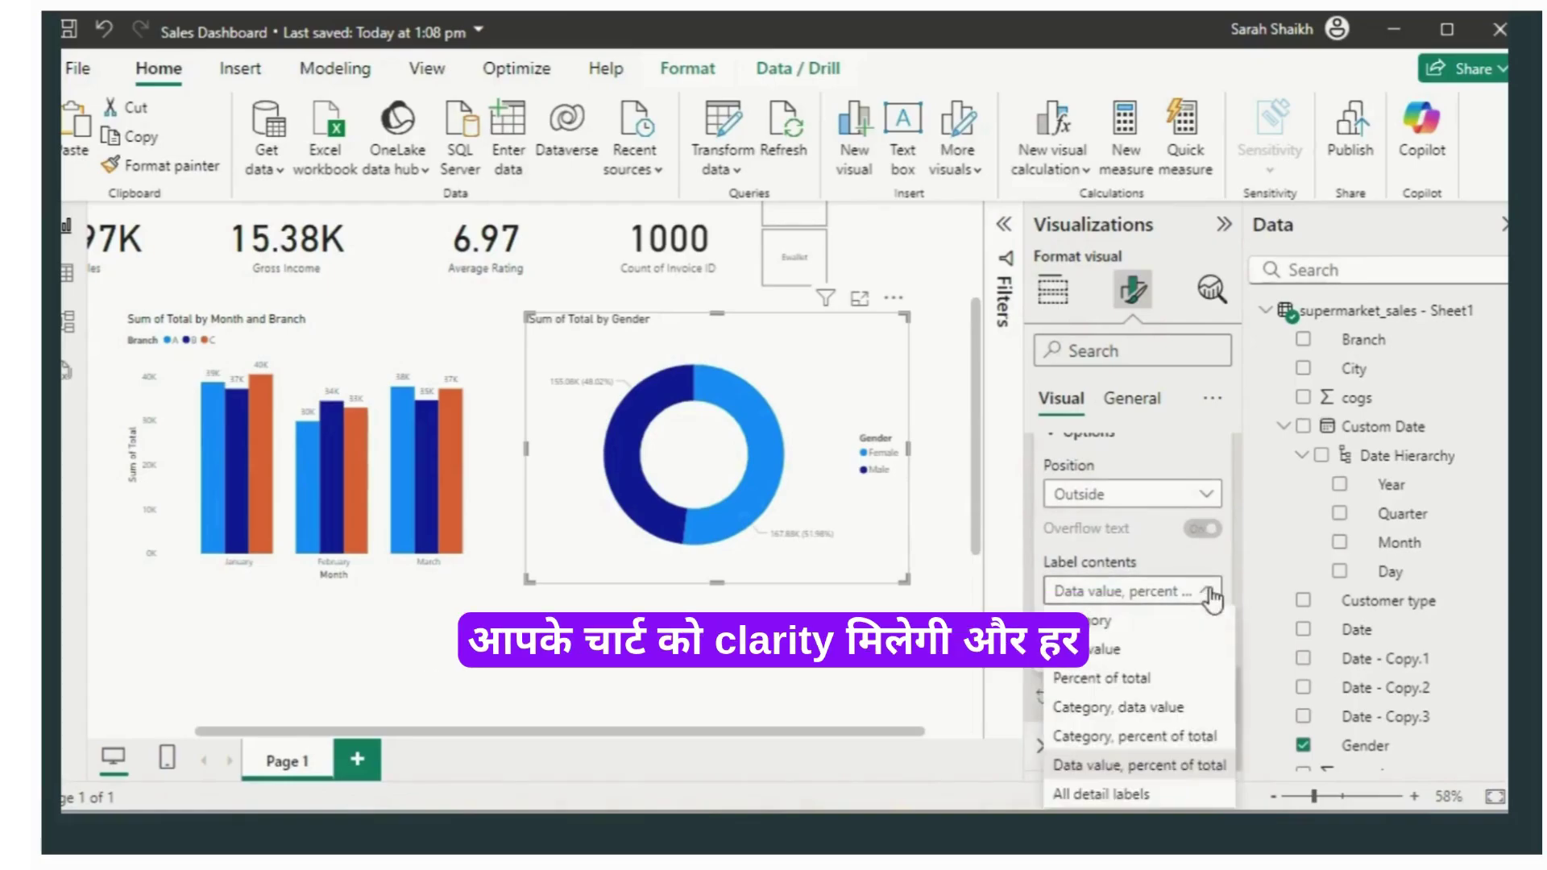
pyautogui.click(1126, 806)
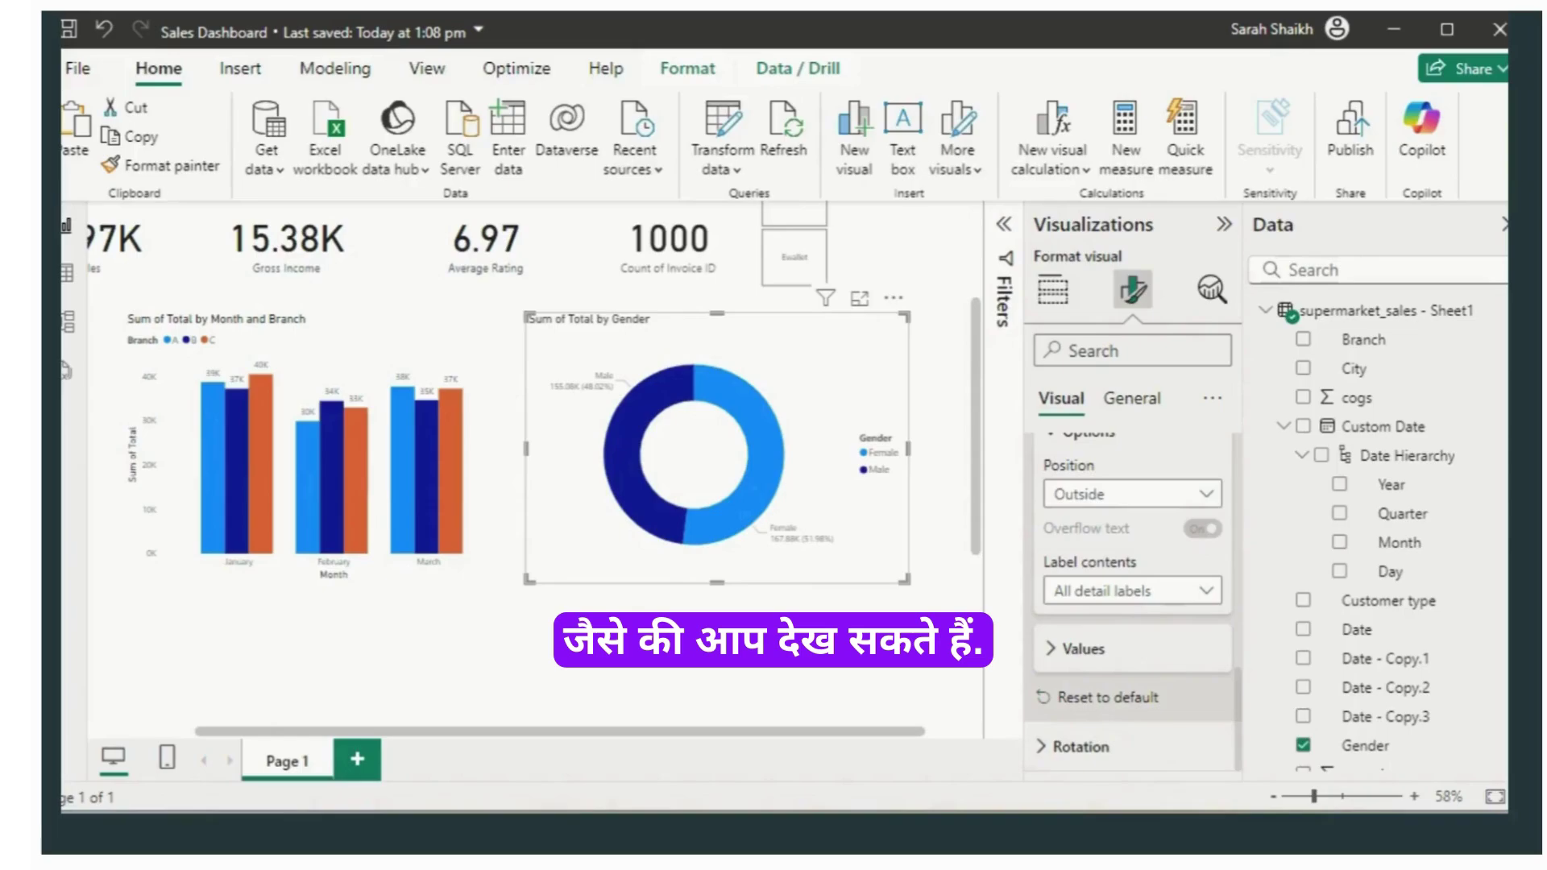
pyautogui.click(642, 614)
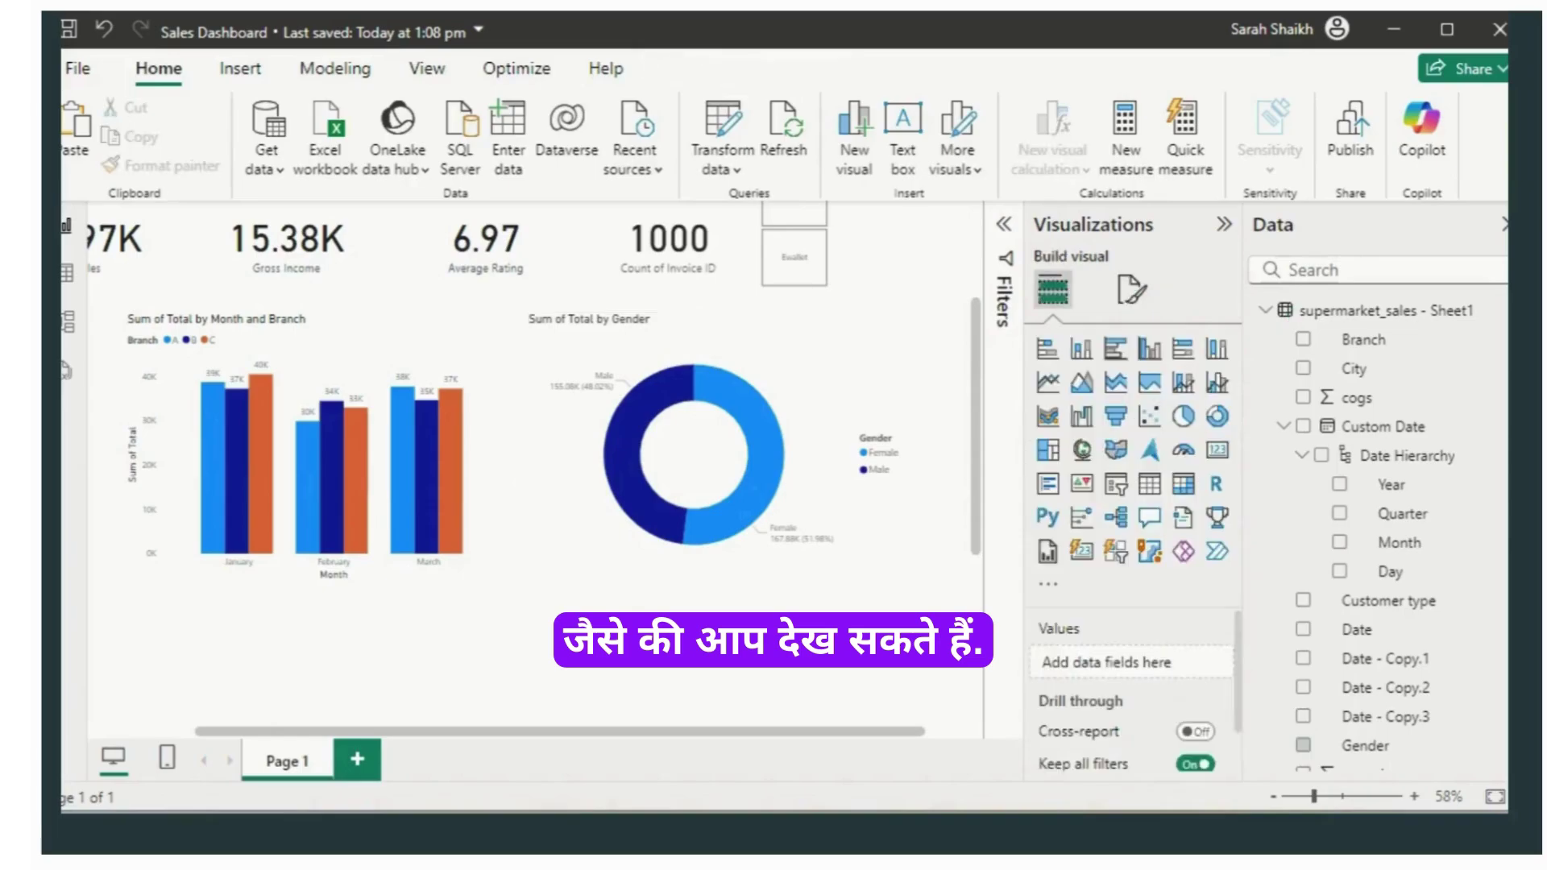
# Step: Review the column and donut charts side by side and the free space beneath them on the page
pyautogui.click(701, 345)
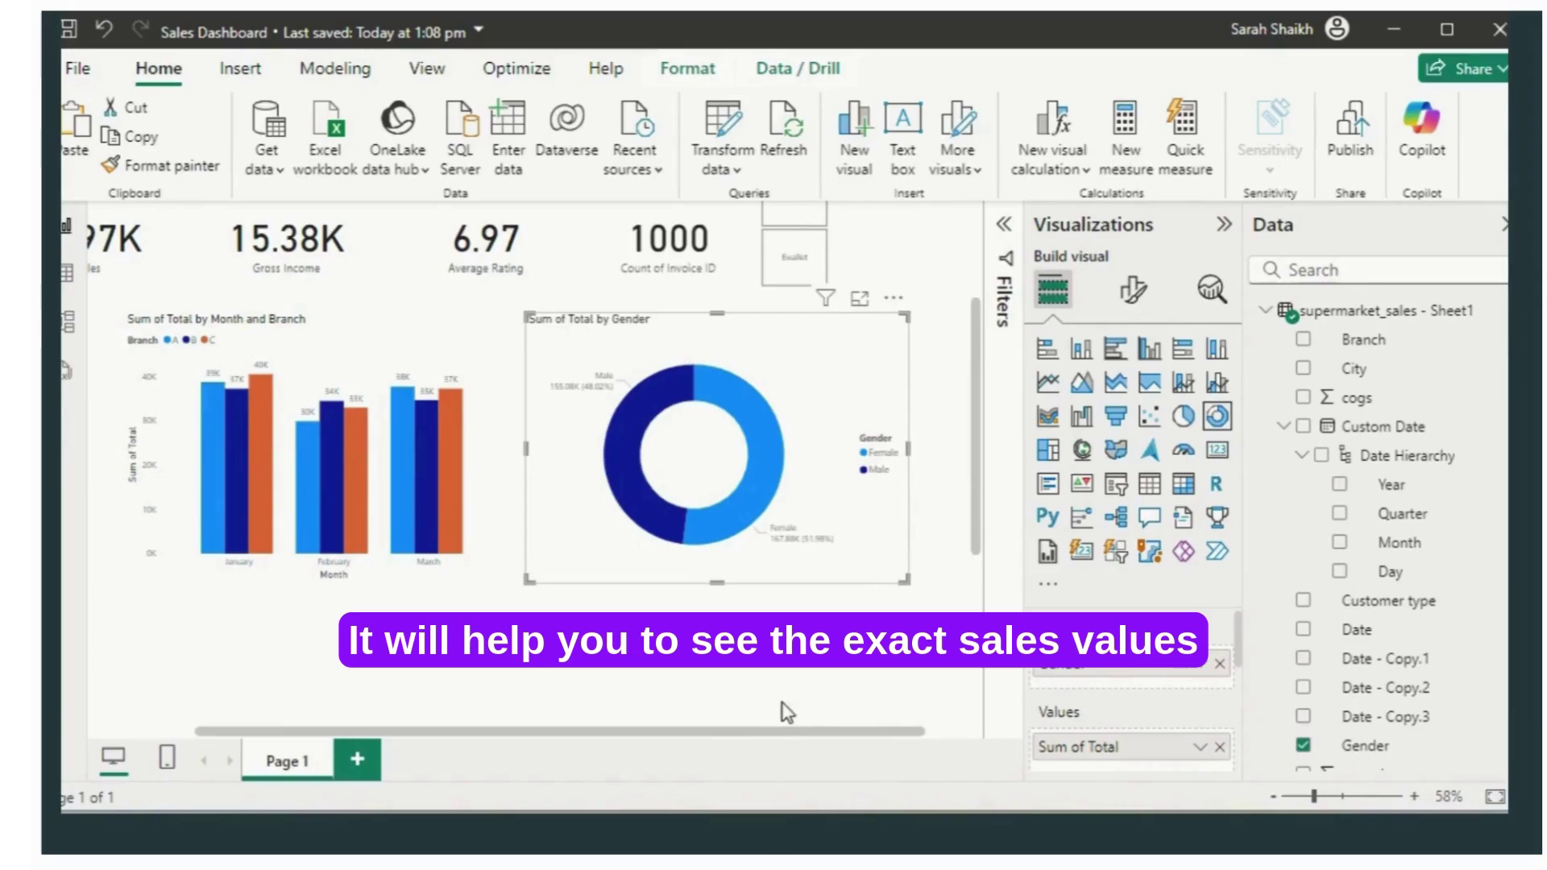
pyautogui.moveTo(794, 732); pyautogui.dragTo(586, 760)
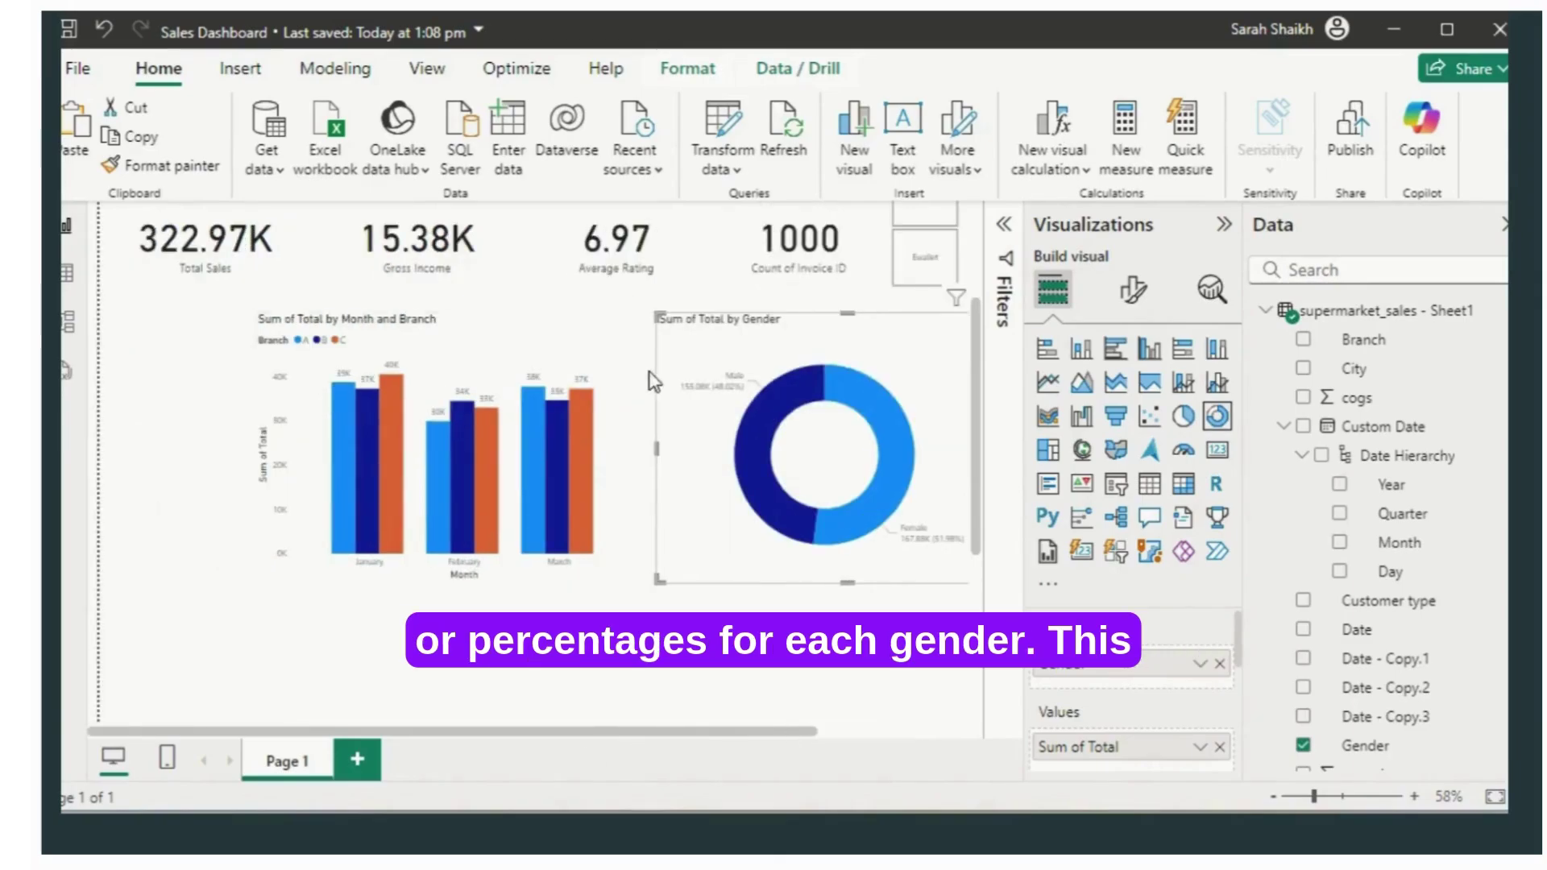
pyautogui.click(620, 370)
pyautogui.click(715, 386)
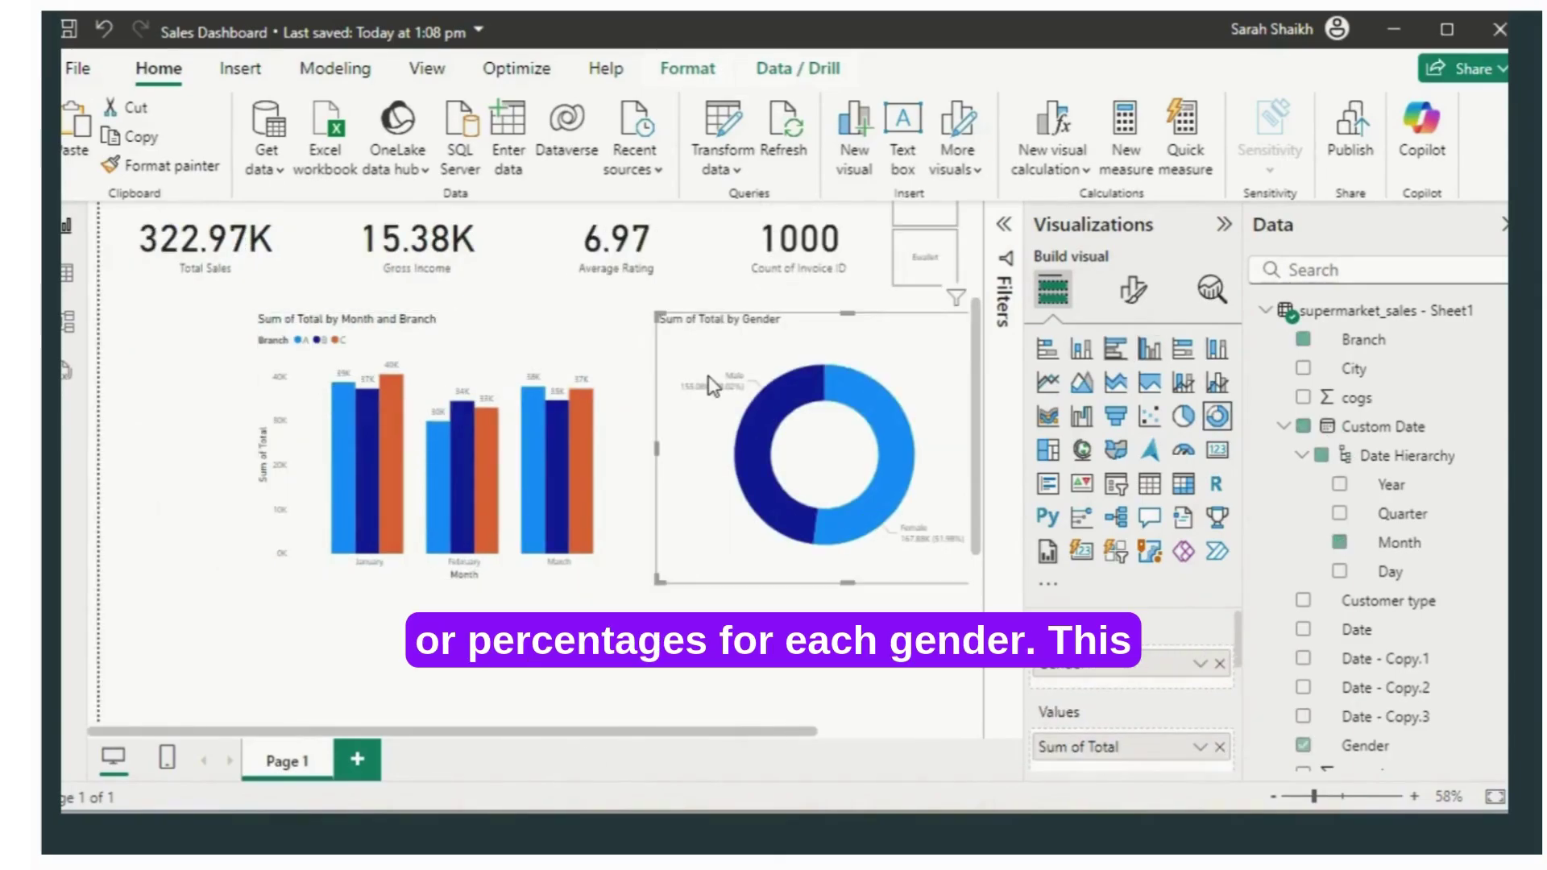
pyautogui.click(583, 367)
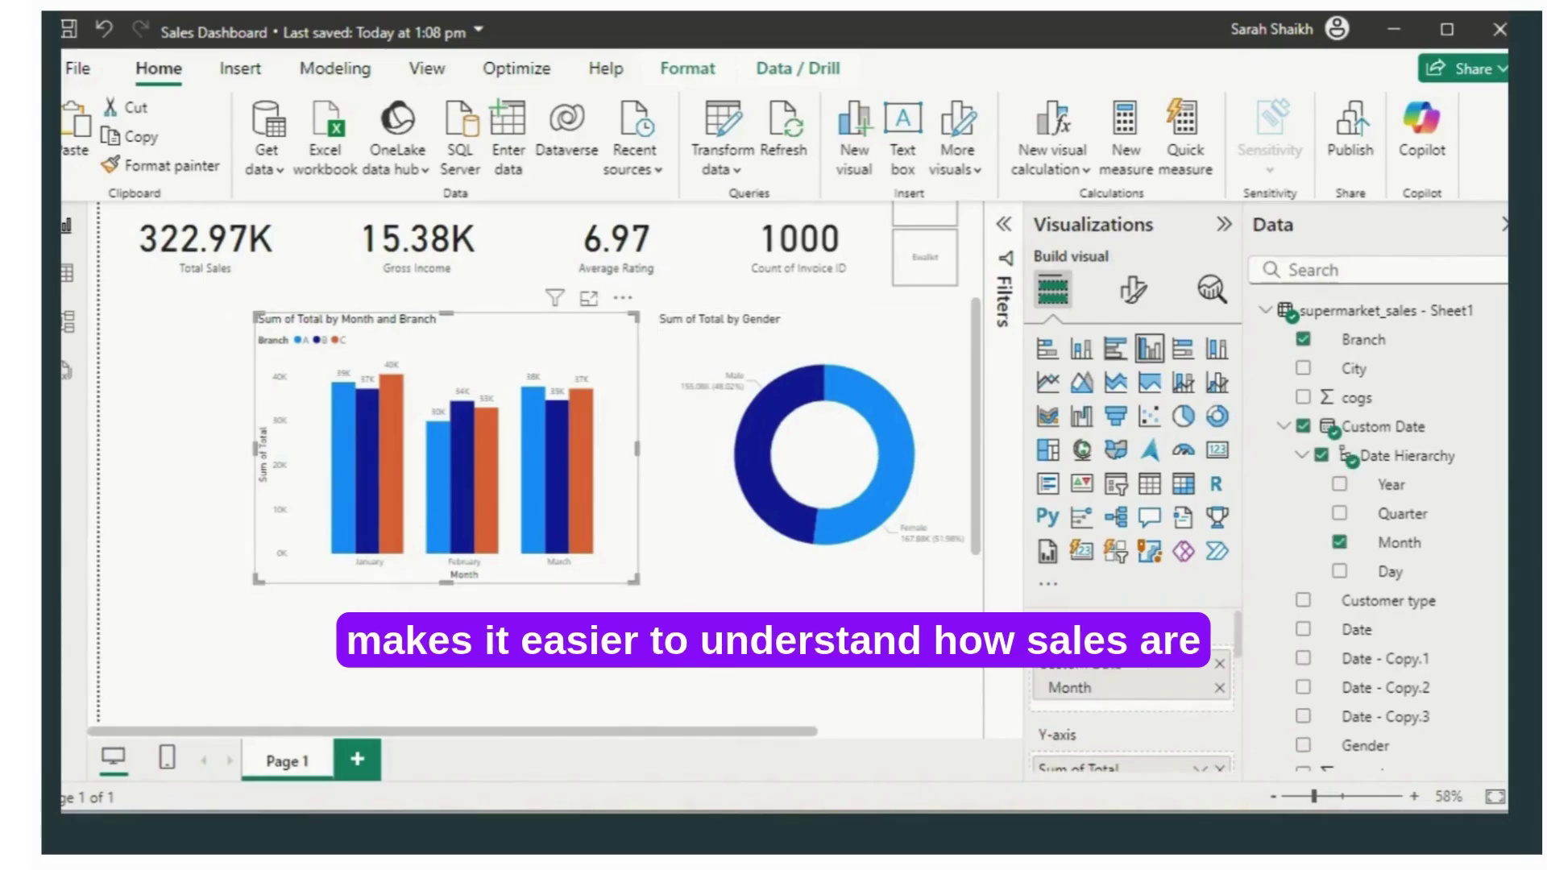
pyautogui.click(703, 630)
pyautogui.scroll(-5, 983, 398)
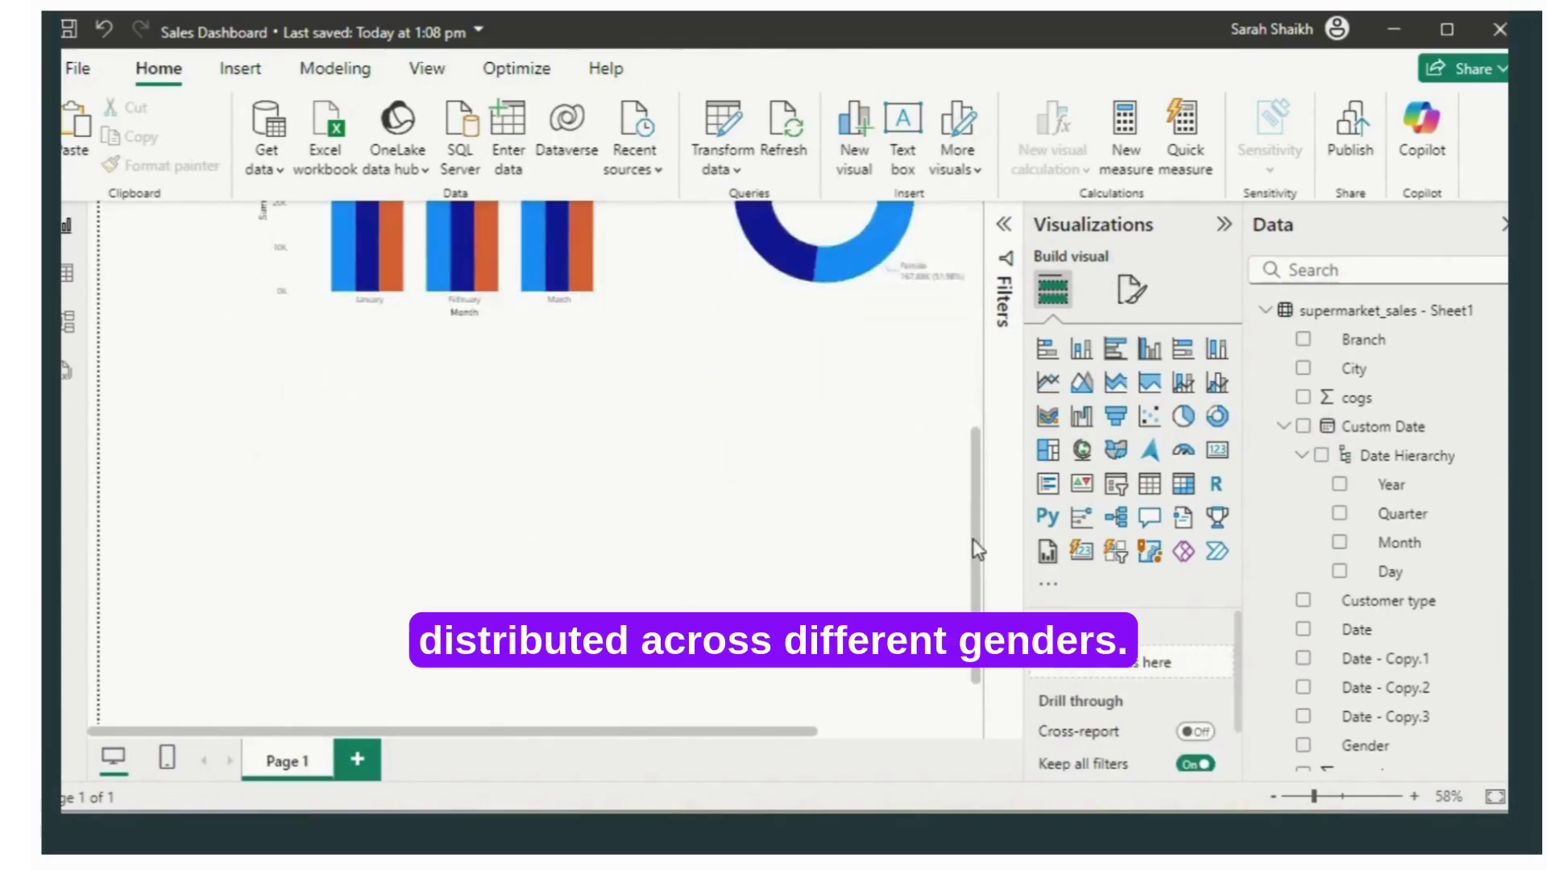
pyautogui.scroll(3, 988, 427)
pyautogui.scroll(4, 990, 427)
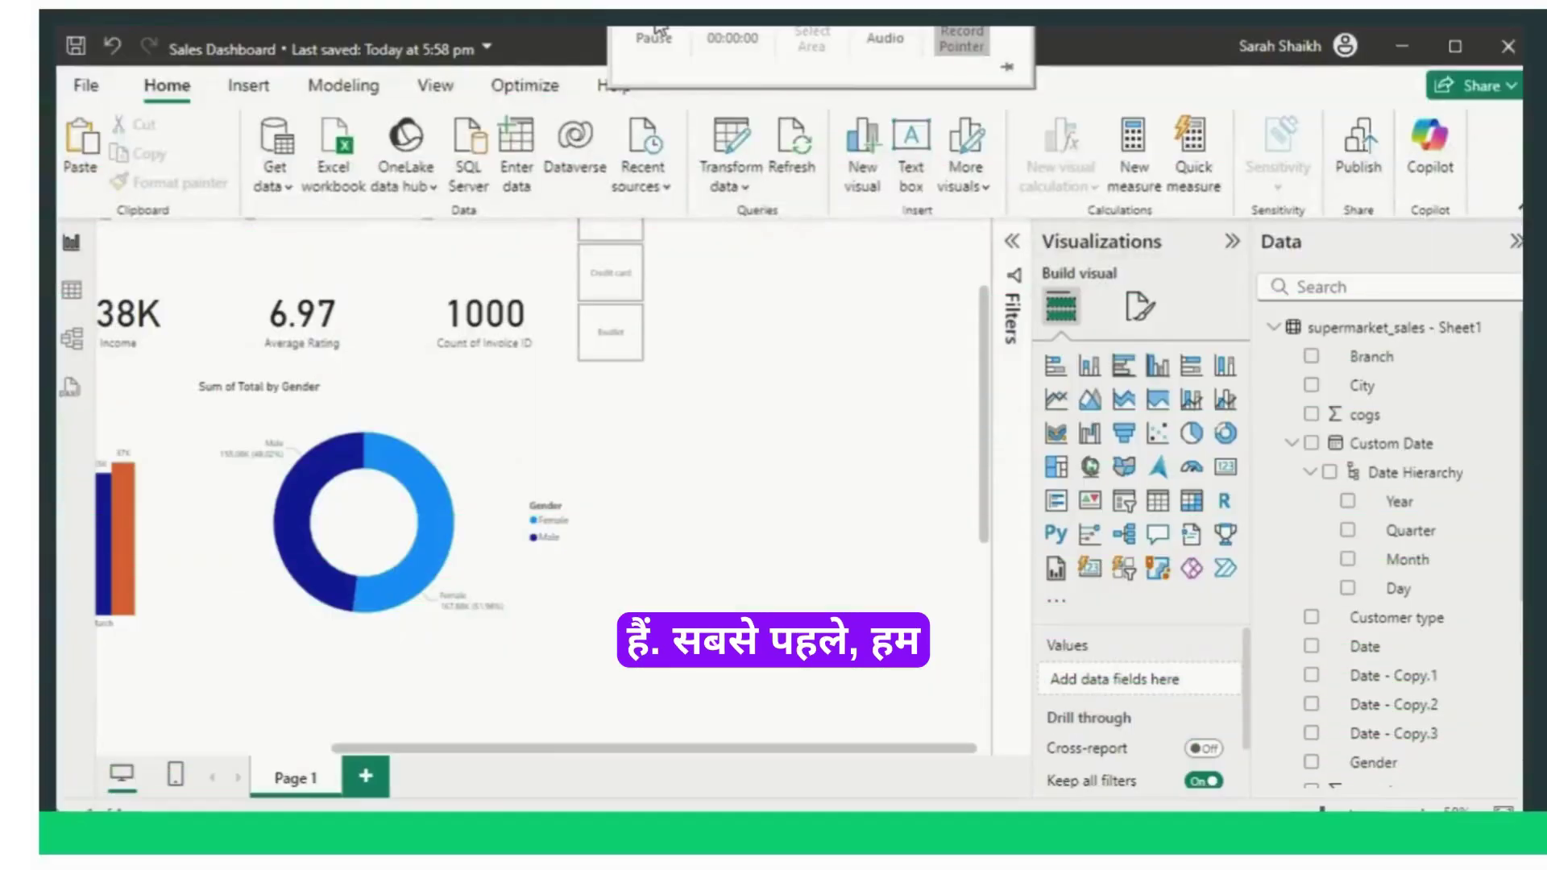
# Step: Duplicate the Total by Gender donut chart and place the copy to the right of the original
pyautogui.click(484, 483)
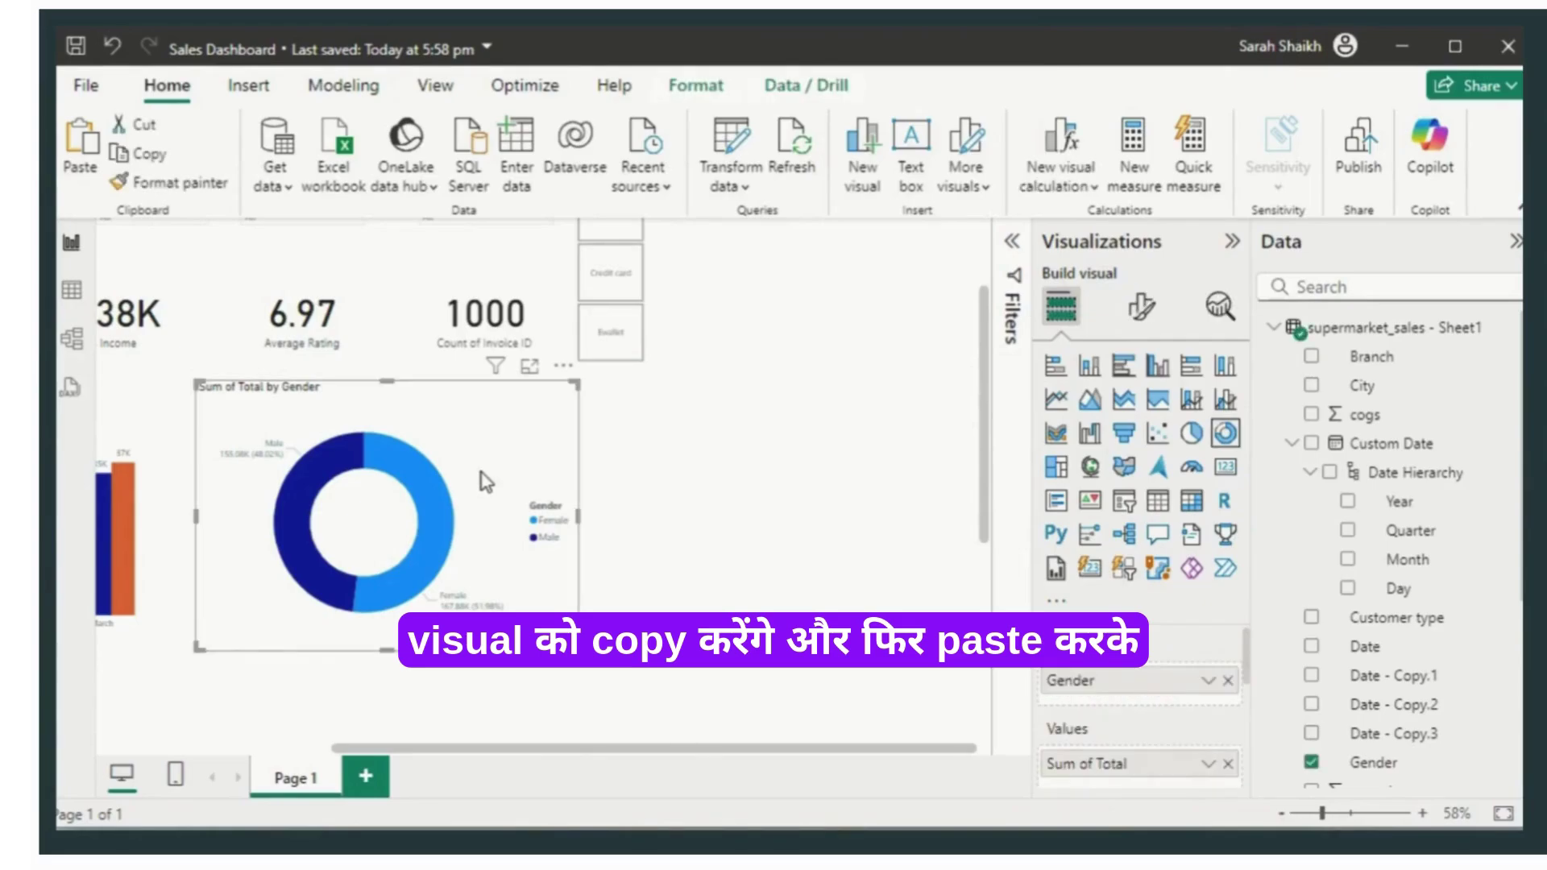
pyautogui.hotkey('ctrl', 'c')
pyautogui.hotkey('ctrl', 'v')
pyautogui.moveTo(922, 553); pyautogui.dragTo(926, 466)
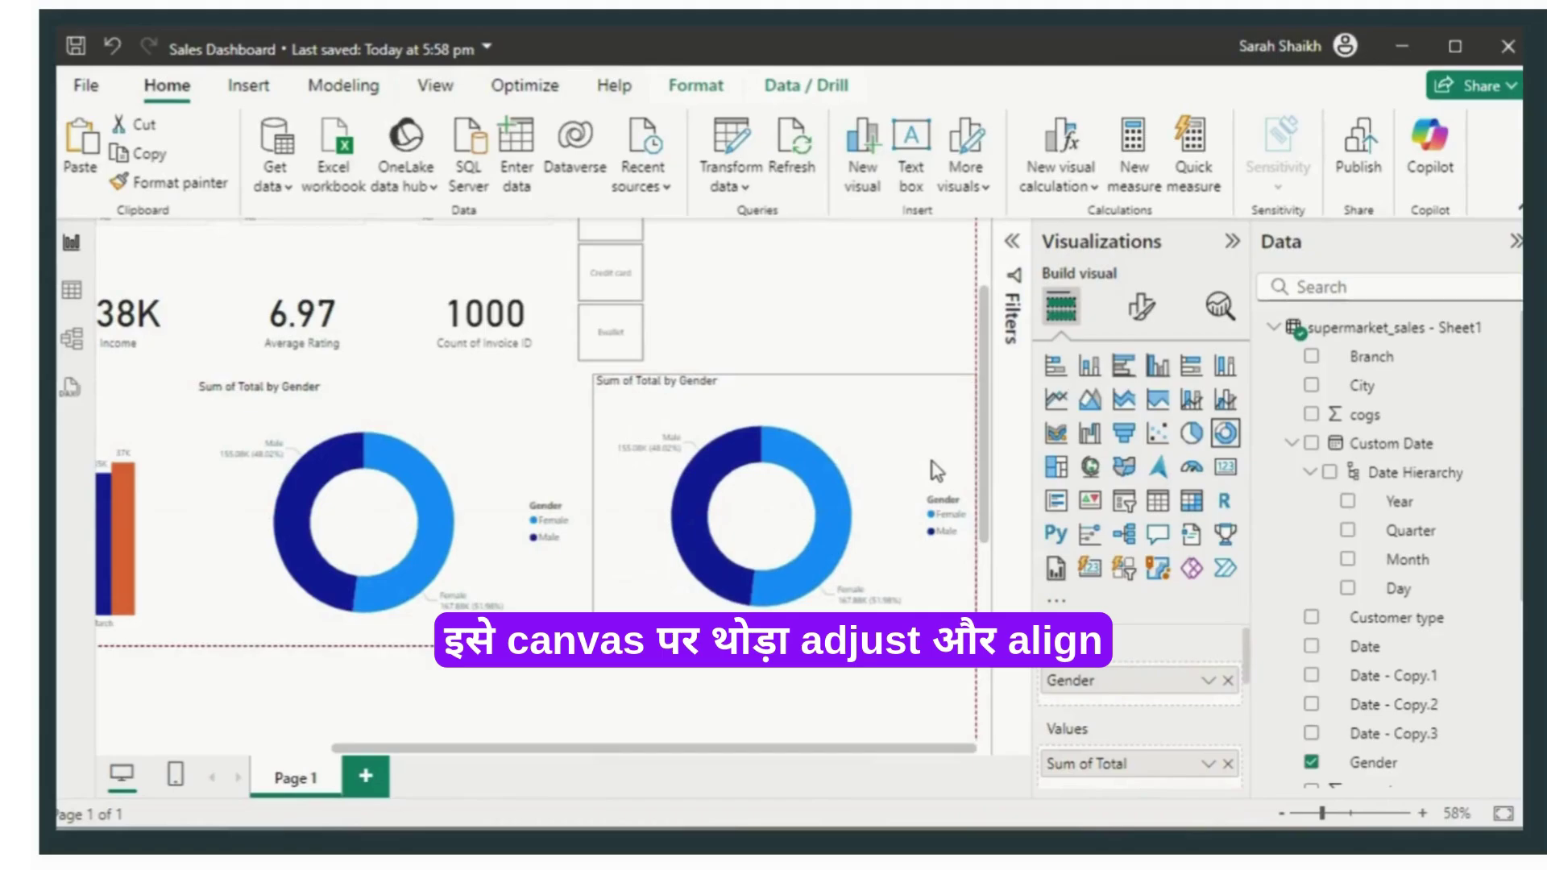
# Step: Make the original donut chart slightly smaller and move its copy closer to it
pyautogui.click(484, 593)
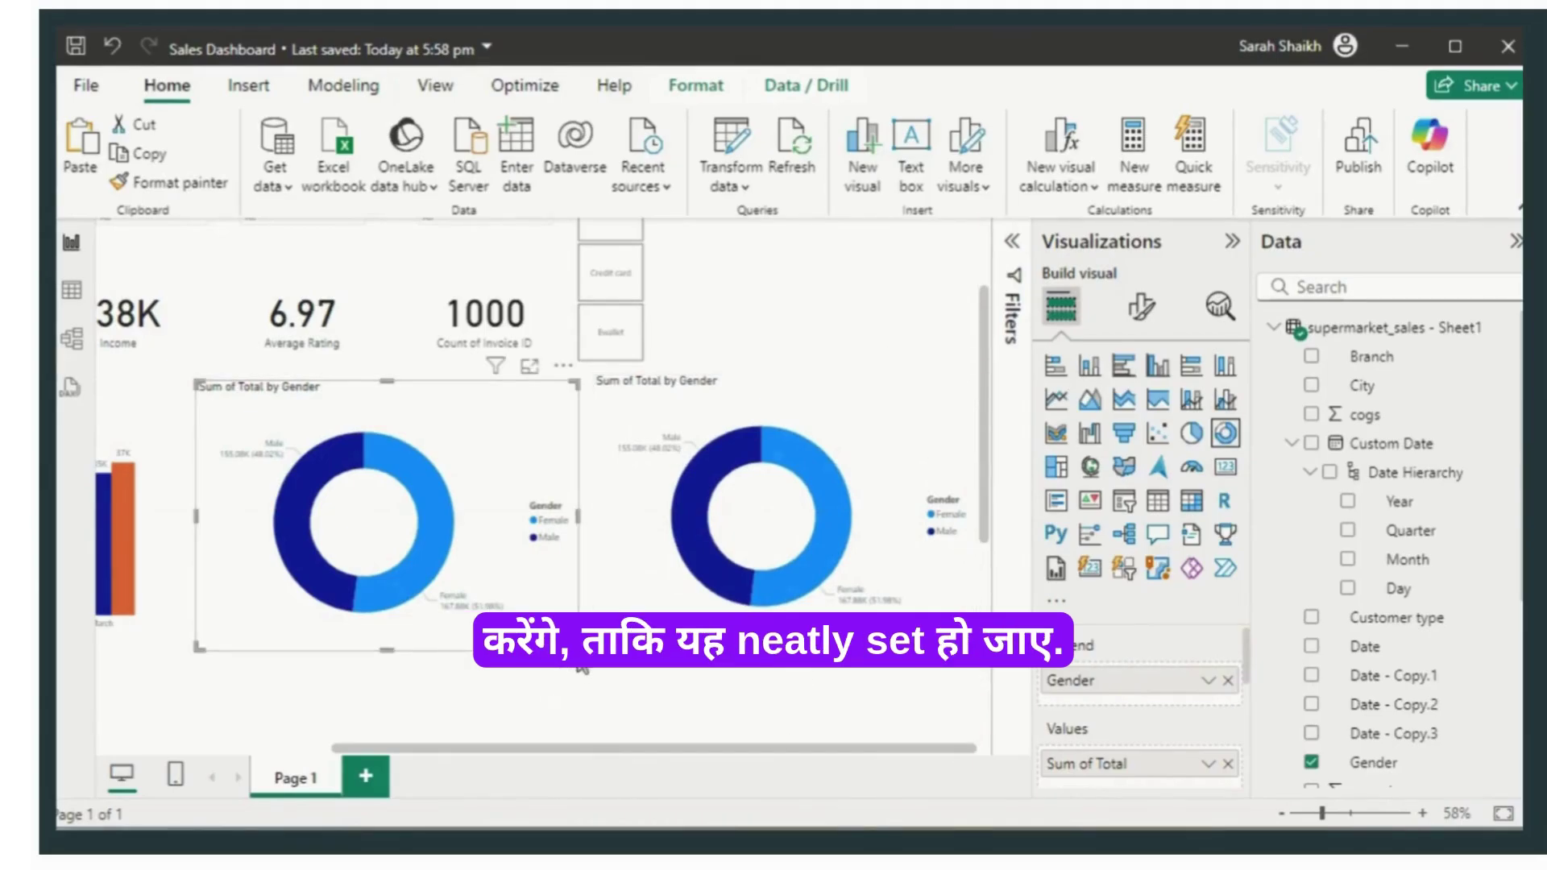
pyautogui.moveTo(577, 650); pyautogui.dragTo(545, 645)
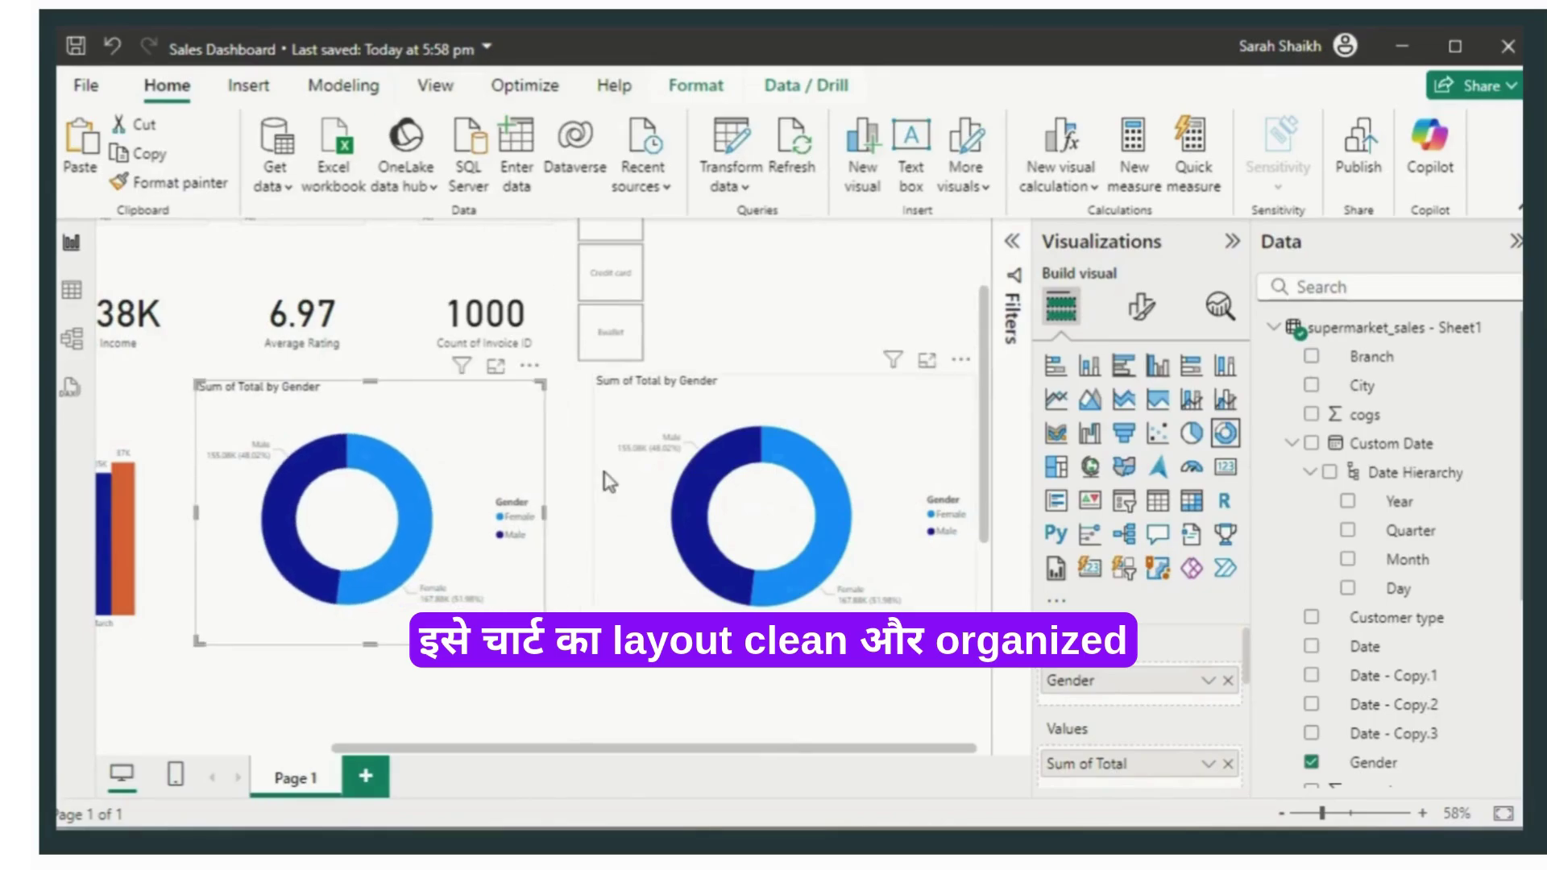
pyautogui.moveTo(608, 481); pyautogui.dragTo(601, 480)
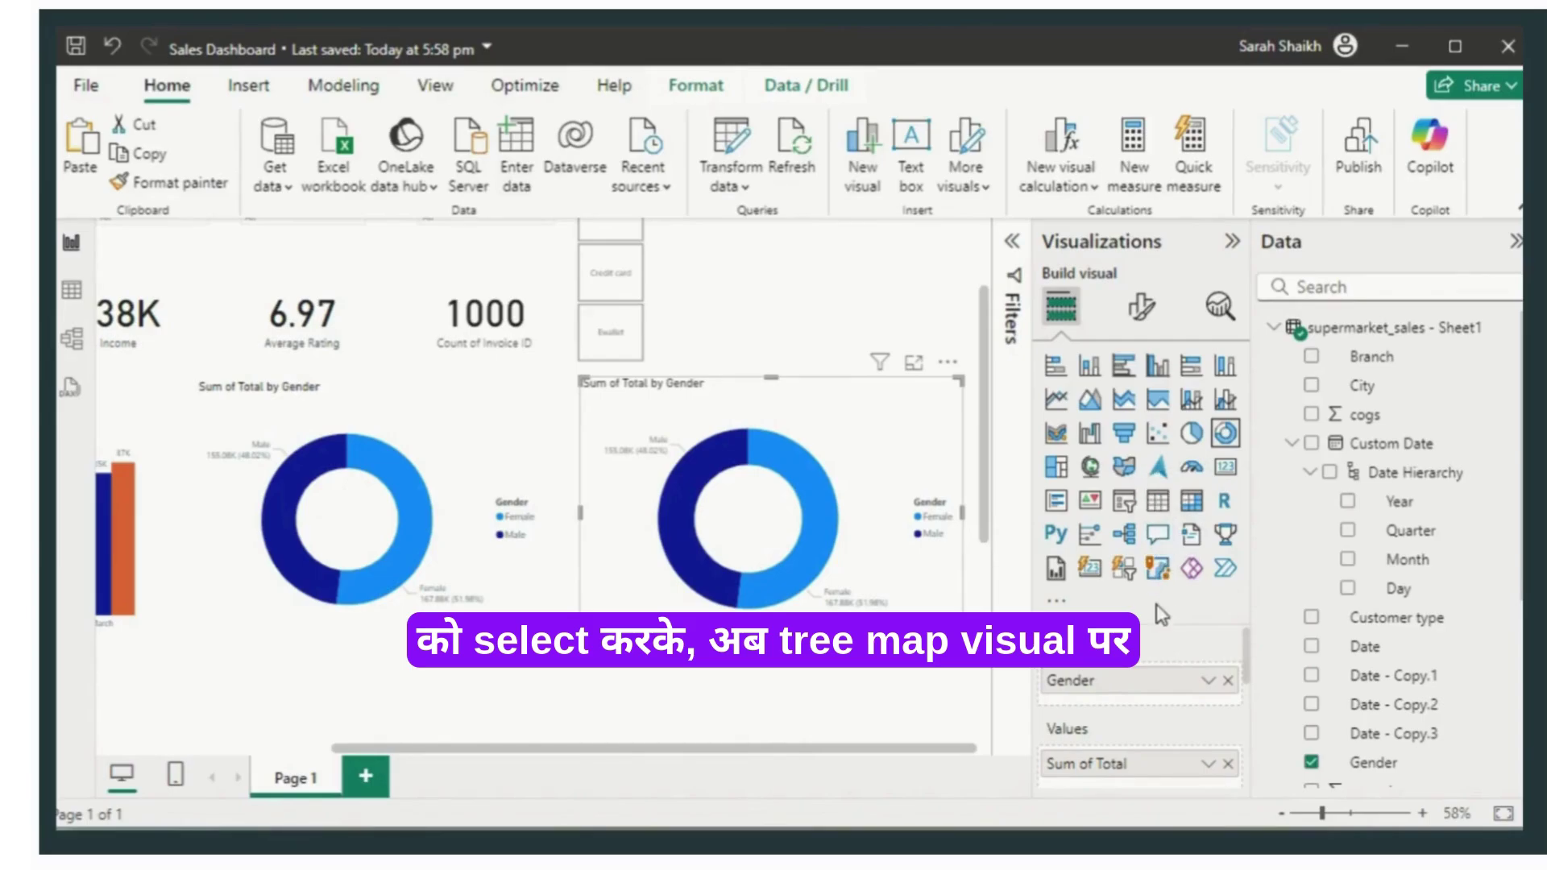
# Step: Convert the donut chart copy to a treemap and replace its Gender category with Product line
pyautogui.click(1059, 469)
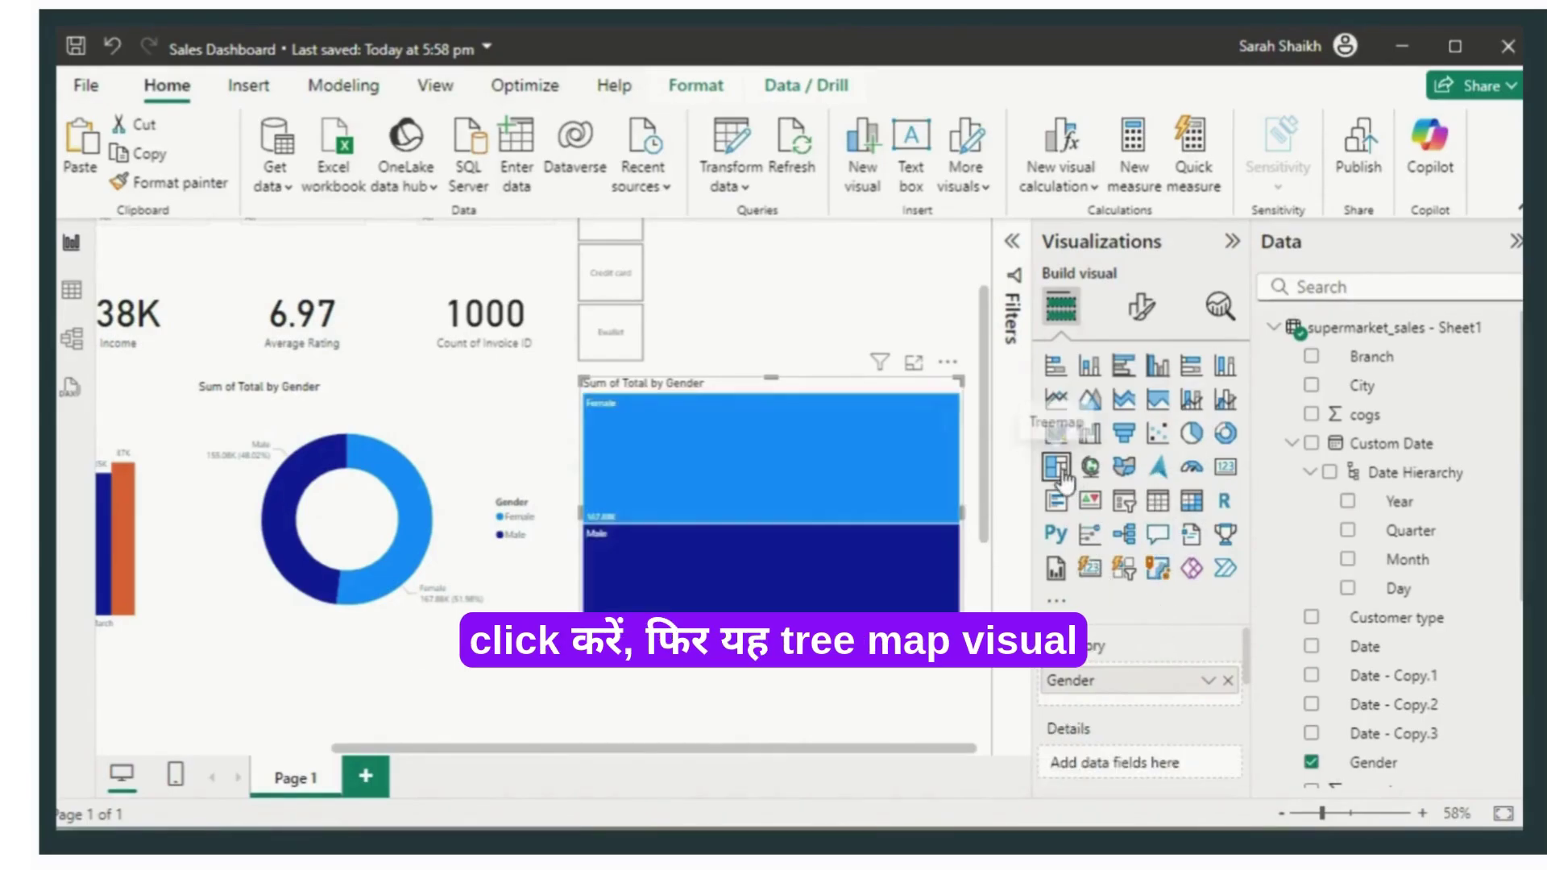
pyautogui.click(1228, 681)
pyautogui.moveTo(1247, 670); pyautogui.dragTo(1251, 639)
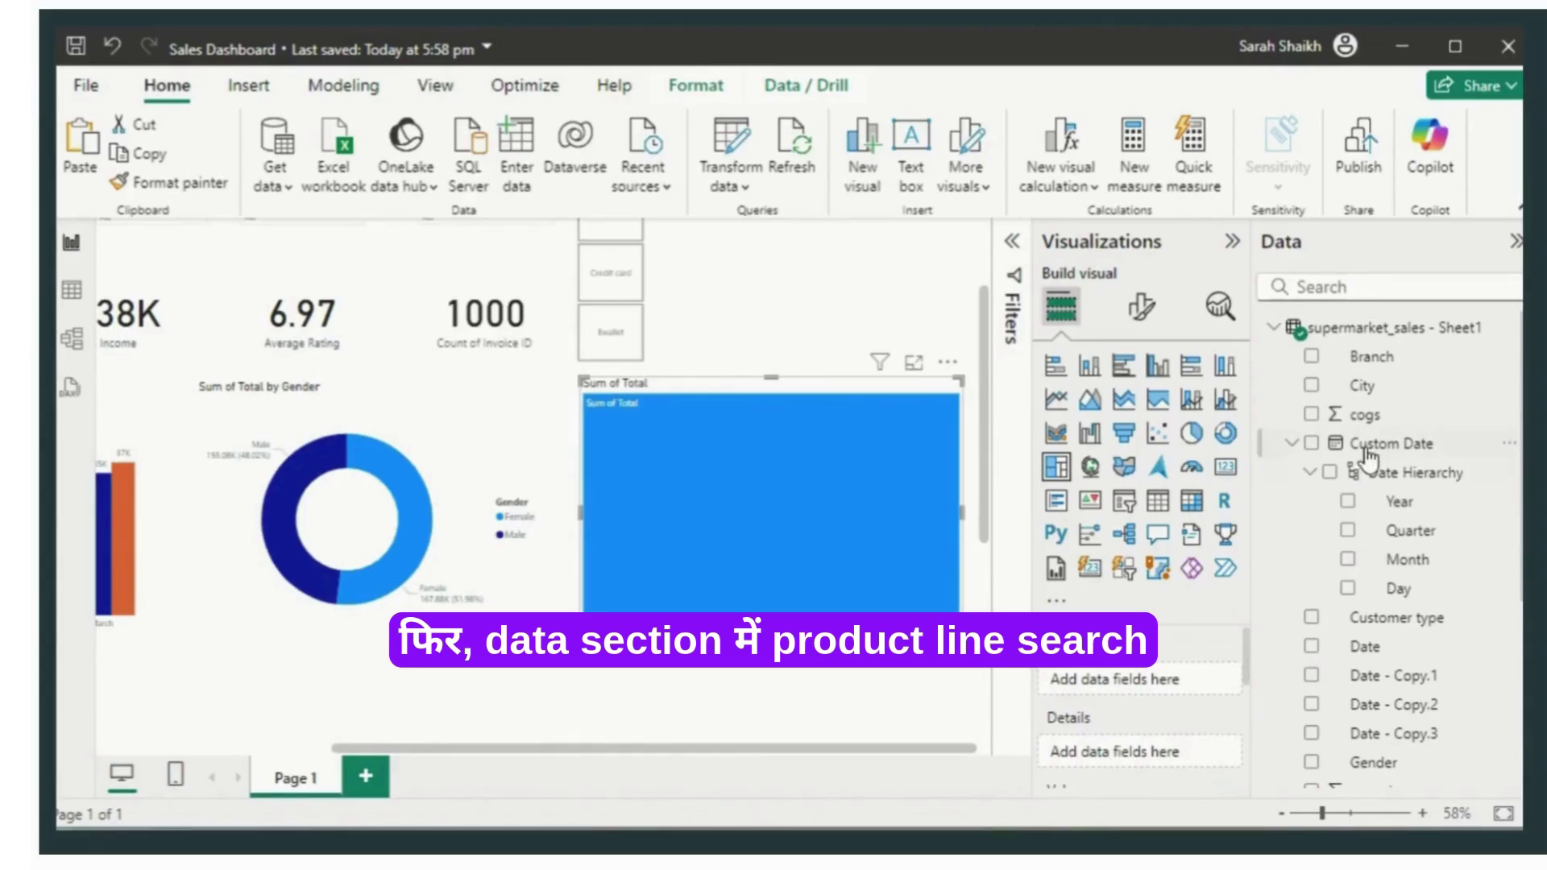
pyautogui.click(1356, 283)
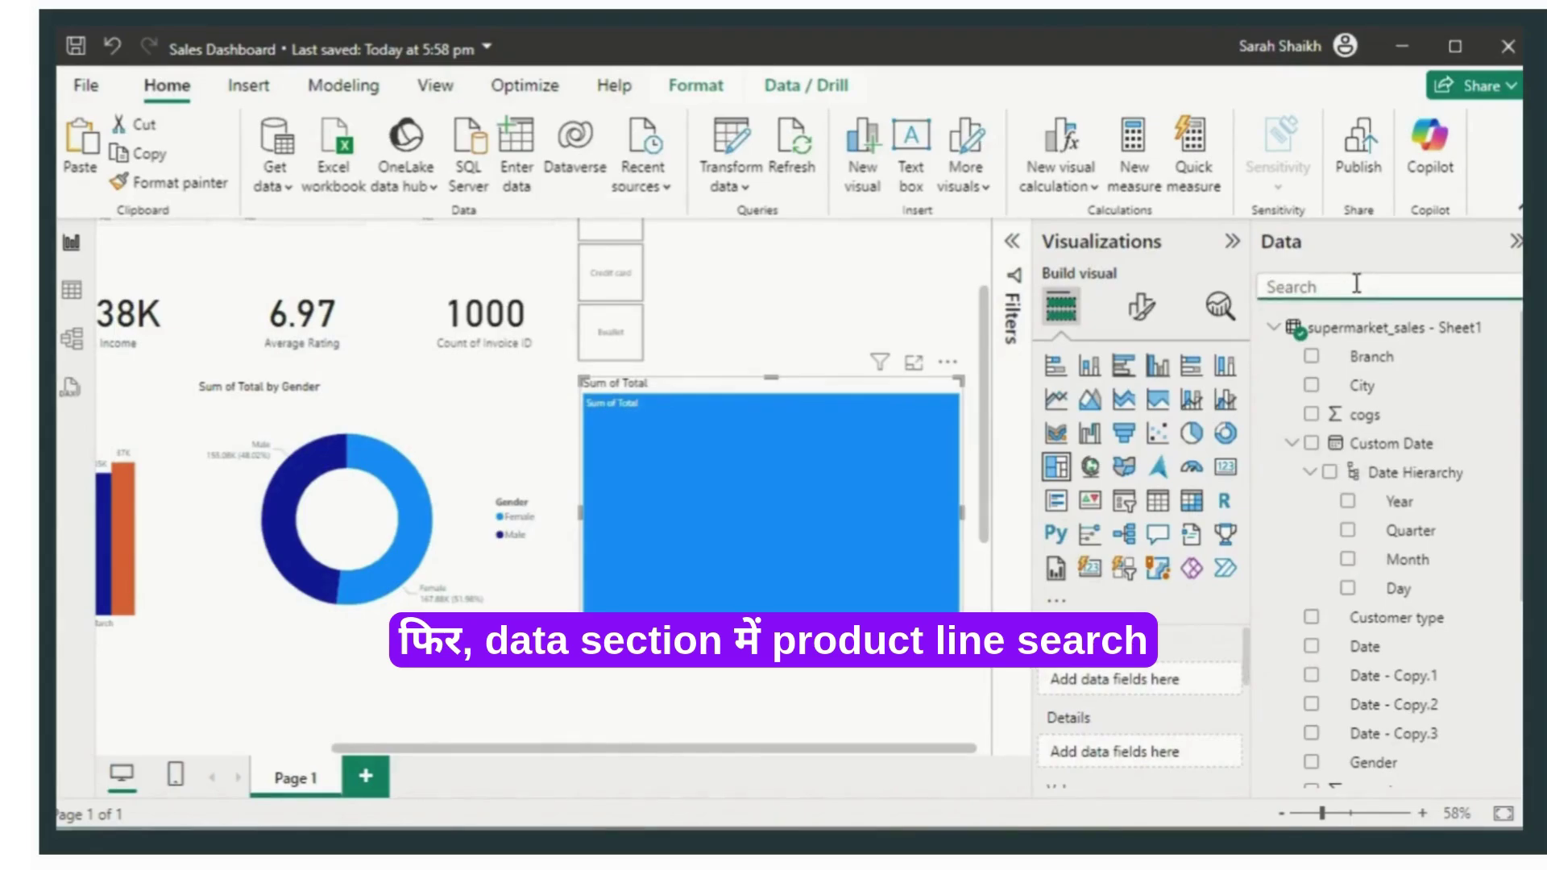
pyautogui.write('prod')
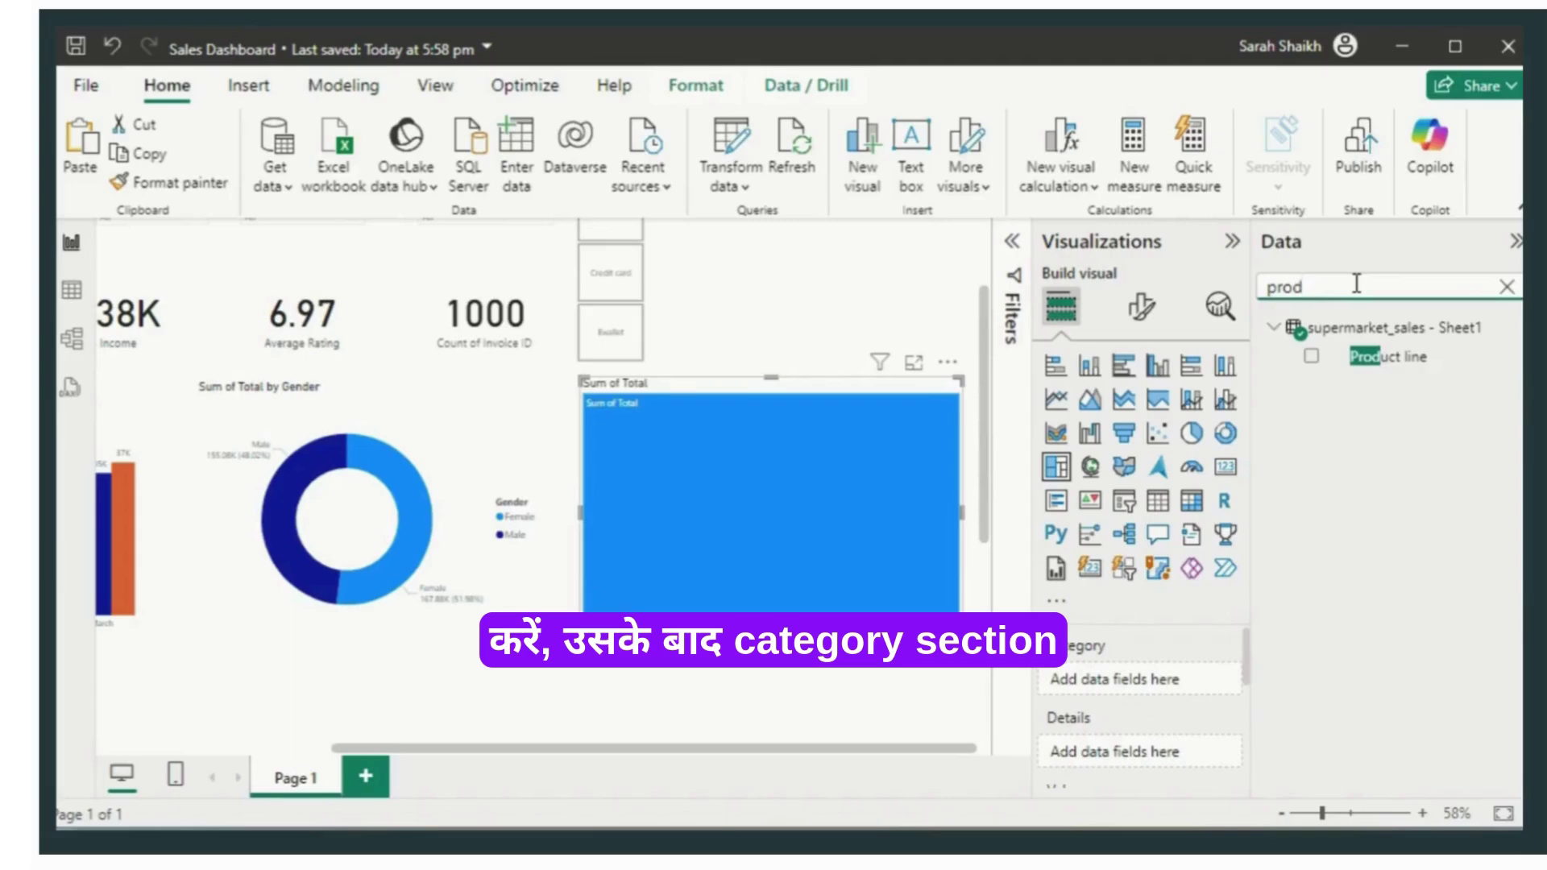
pyautogui.moveTo(1394, 359); pyautogui.dragTo(1128, 689)
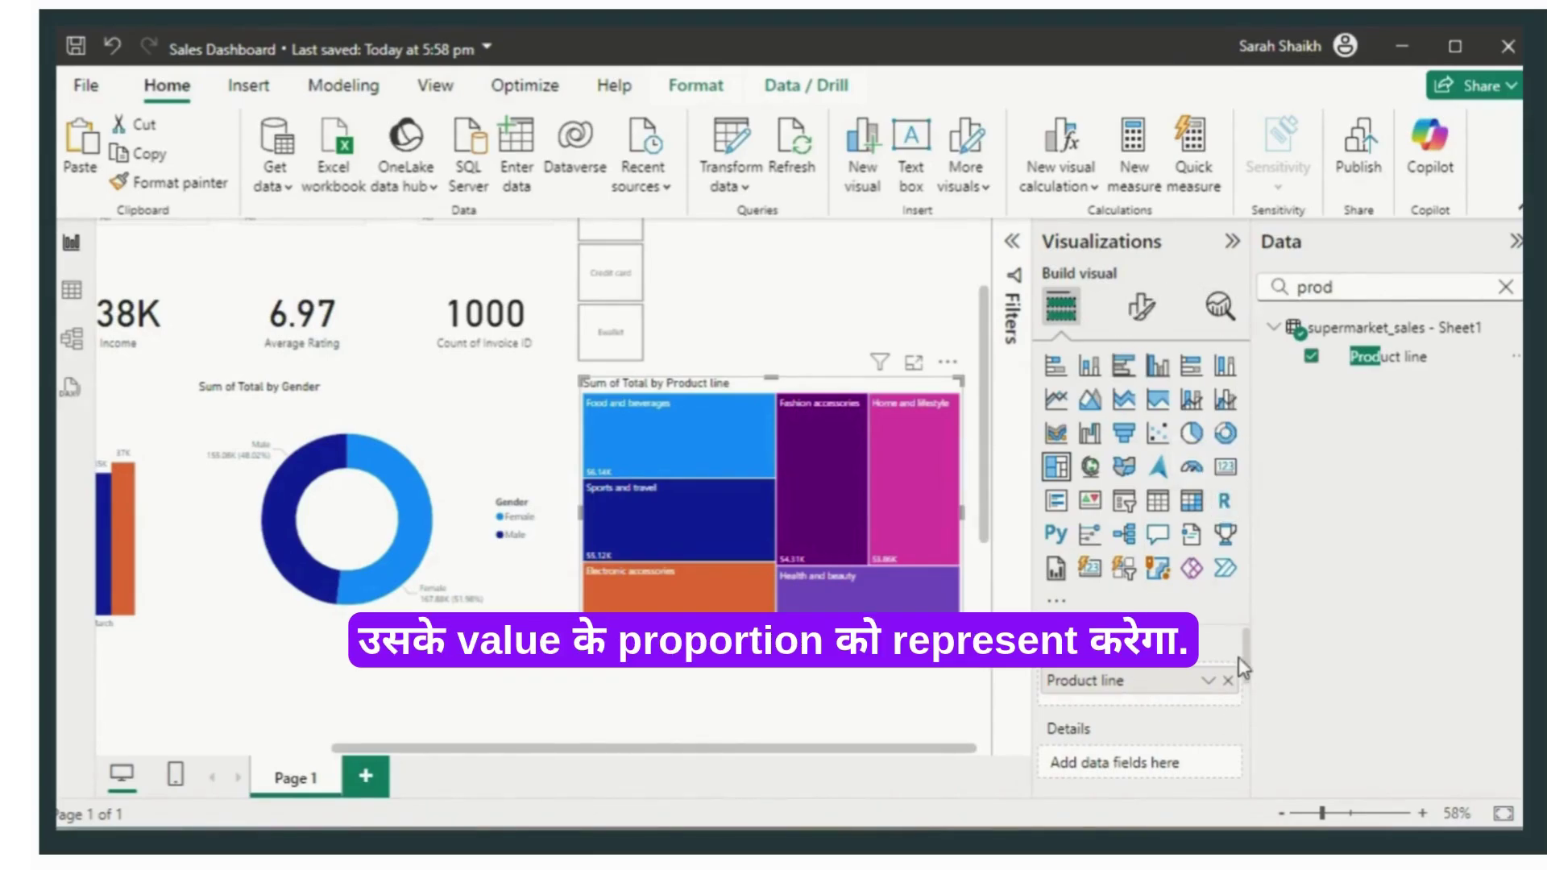
pyautogui.moveTo(1248, 654); pyautogui.dragTo(1263, 561)
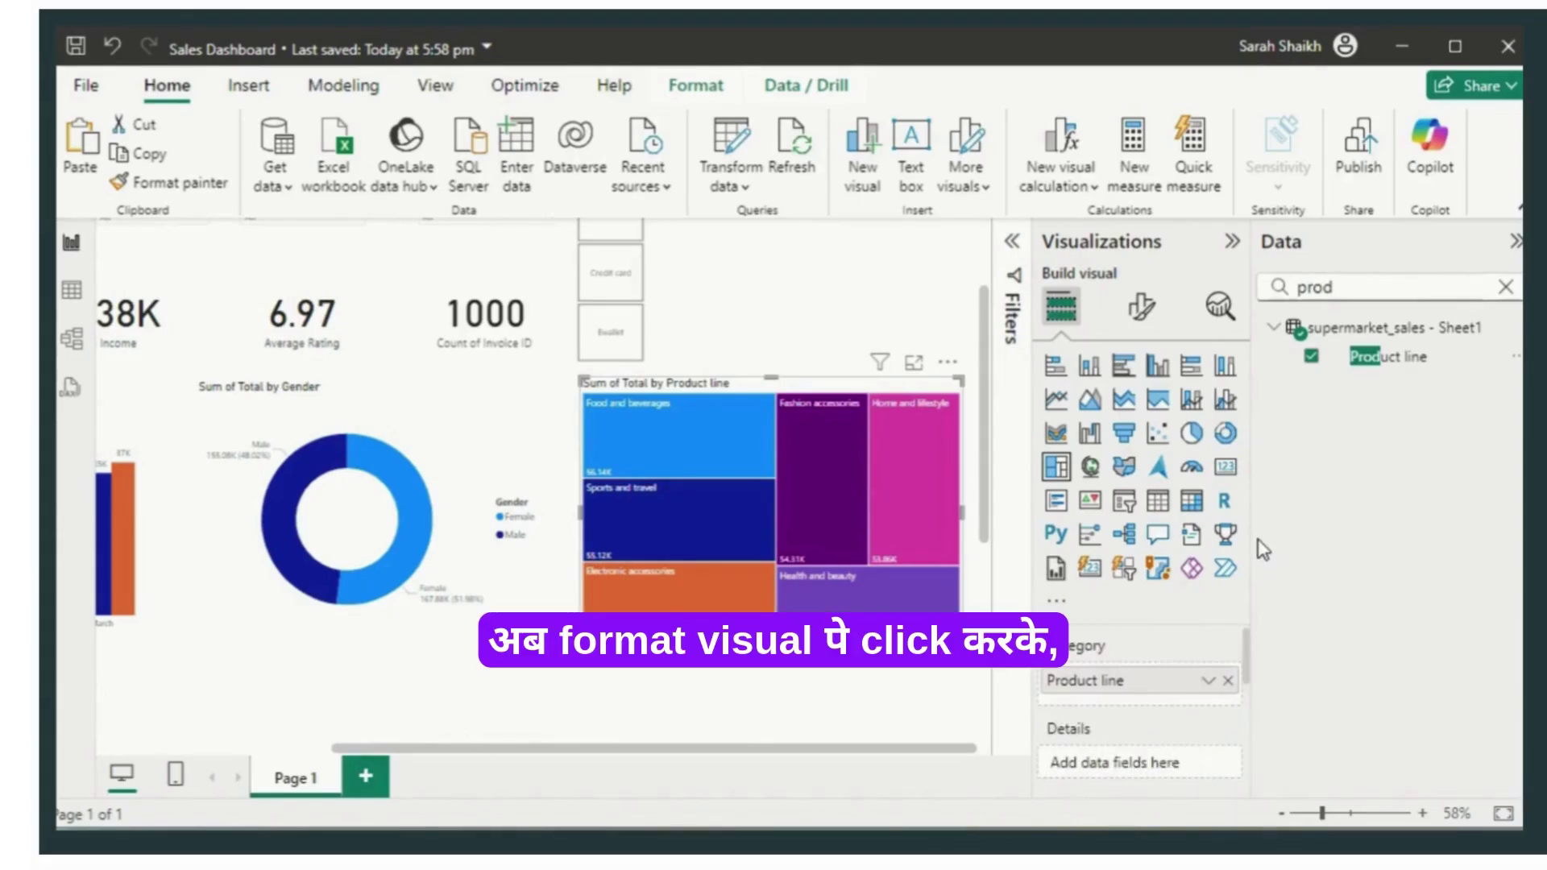
# Step: Format the treemap's data label values with 1 decimal place and display units in Thousands
pyautogui.click(1141, 306)
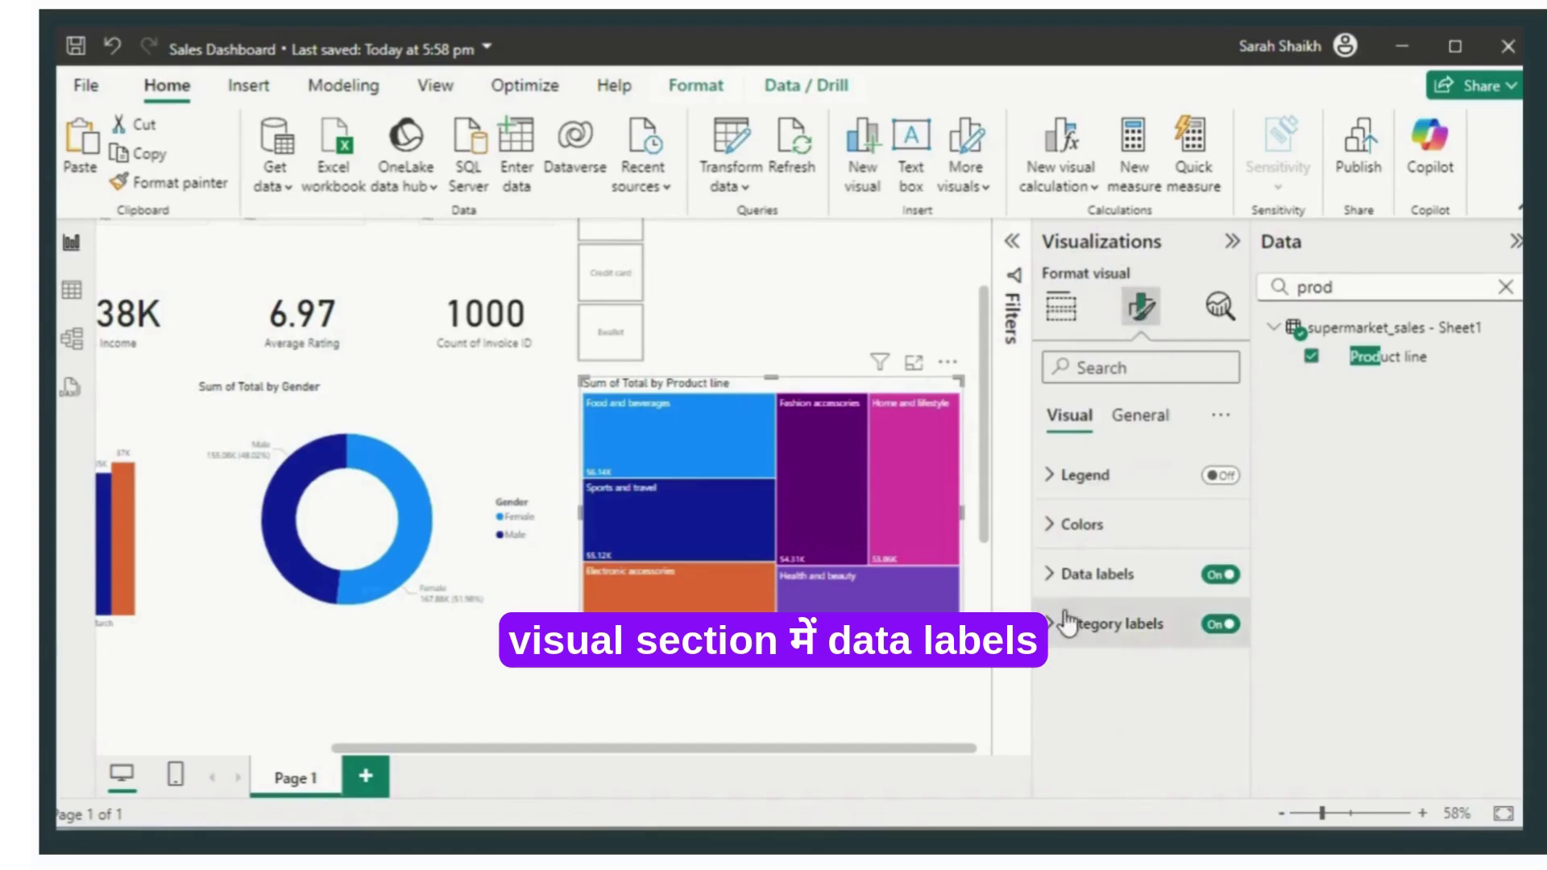
pyautogui.click(1056, 478)
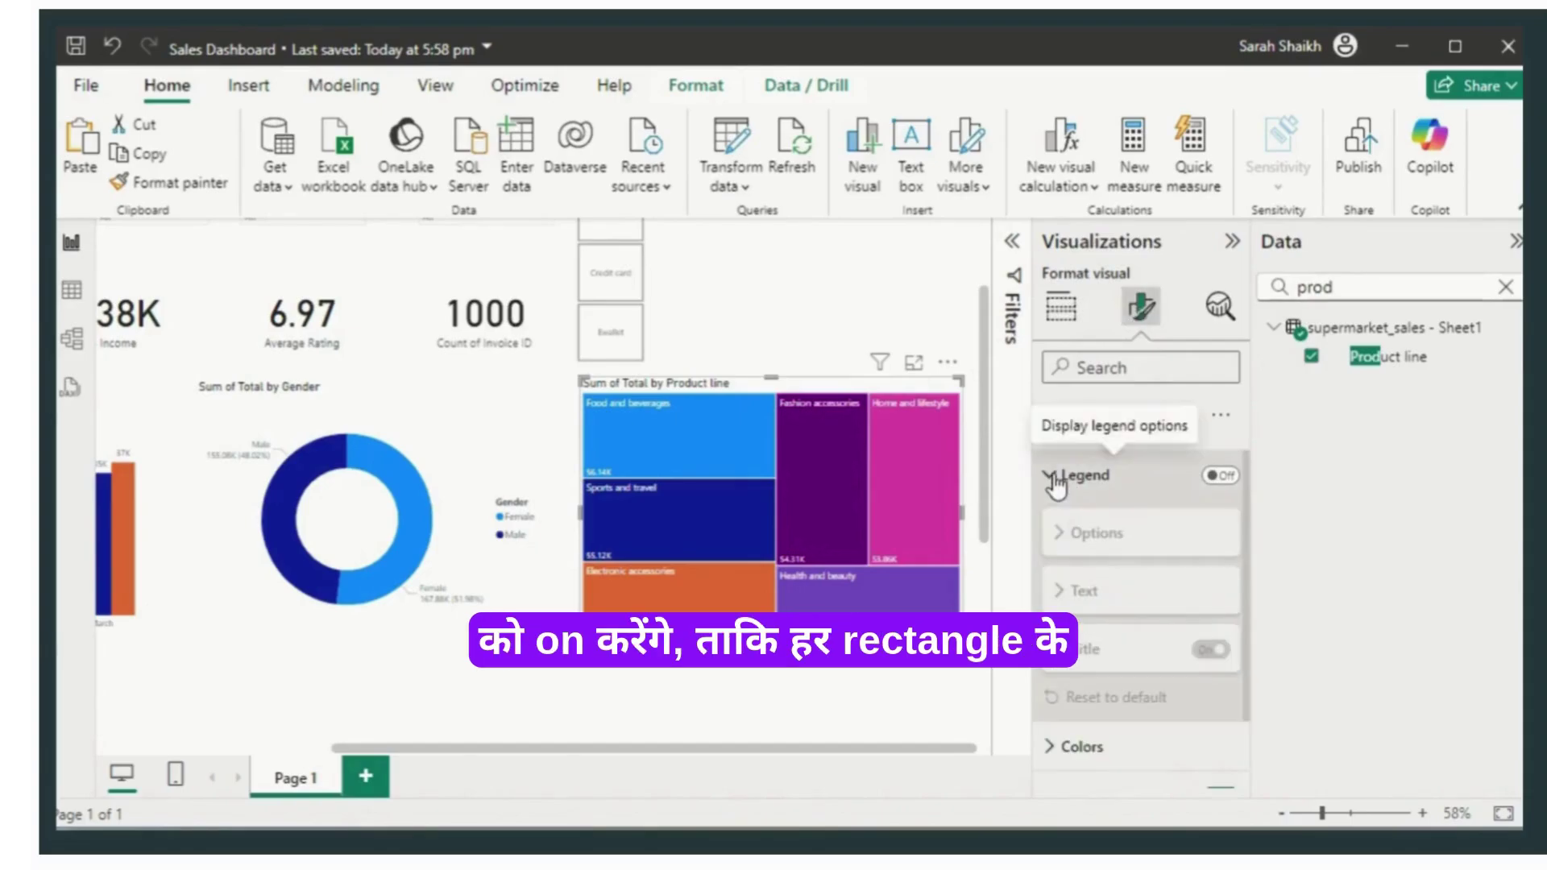
pyautogui.click(1055, 482)
pyautogui.click(1052, 575)
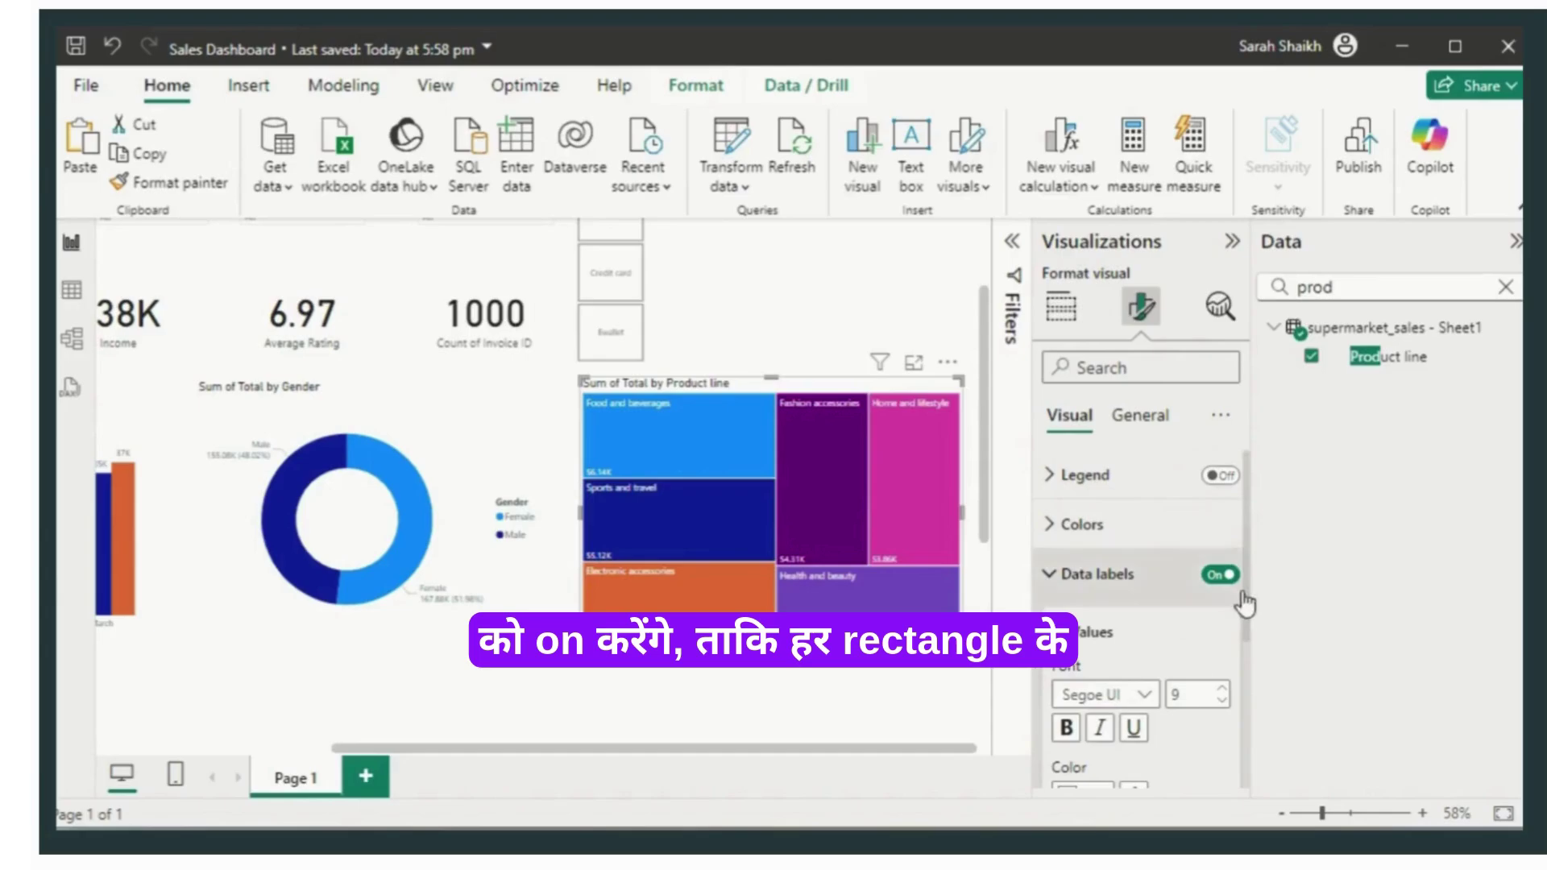
pyautogui.scroll(-3, 1243, 660)
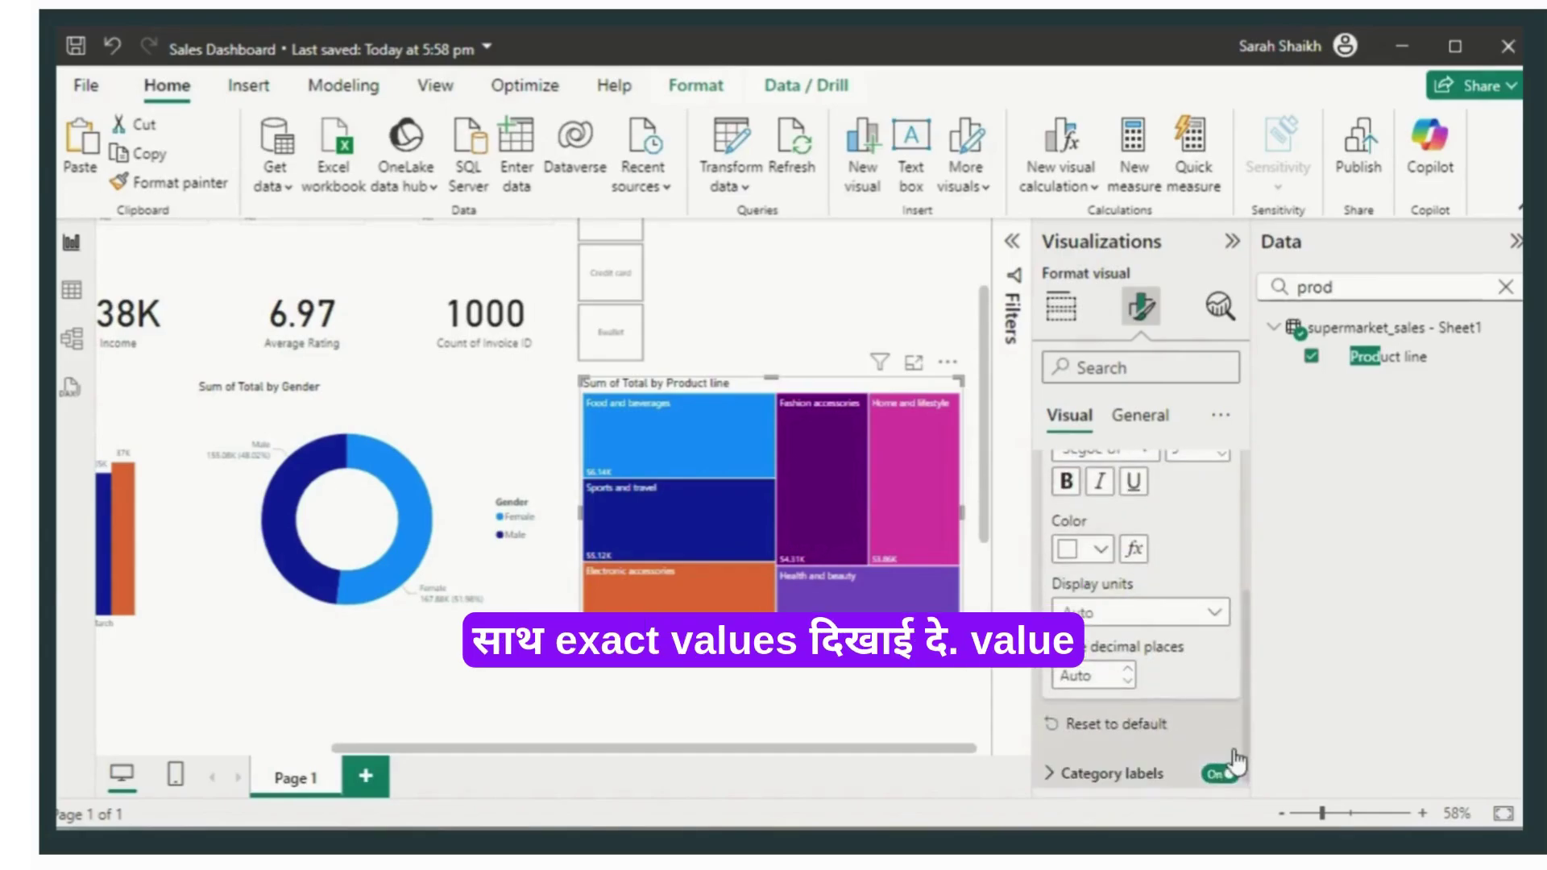
pyautogui.click(1128, 670)
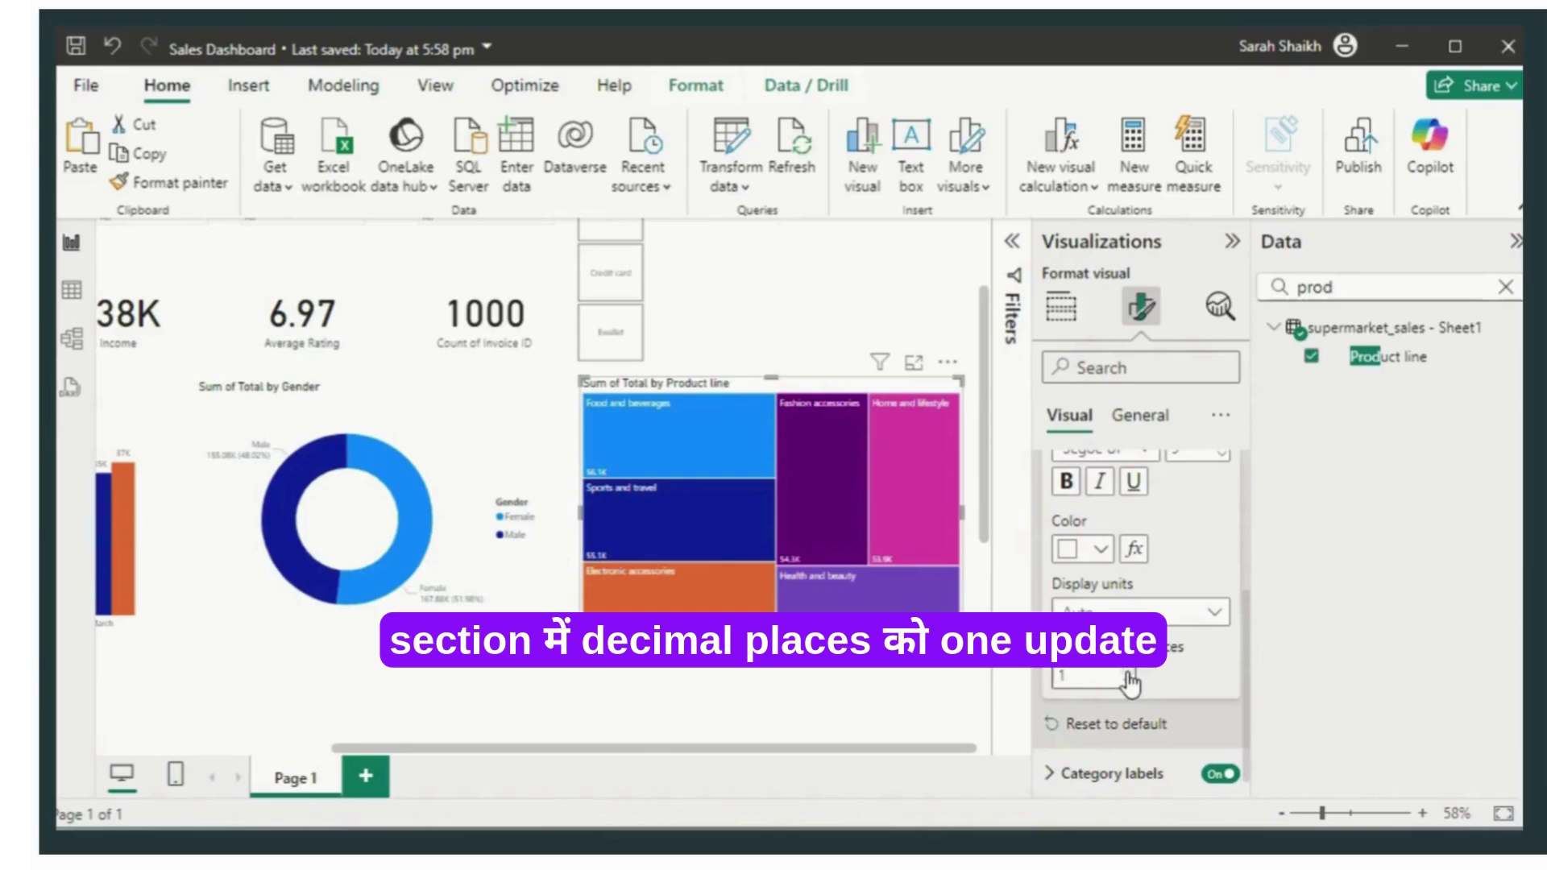
pyautogui.click(1221, 622)
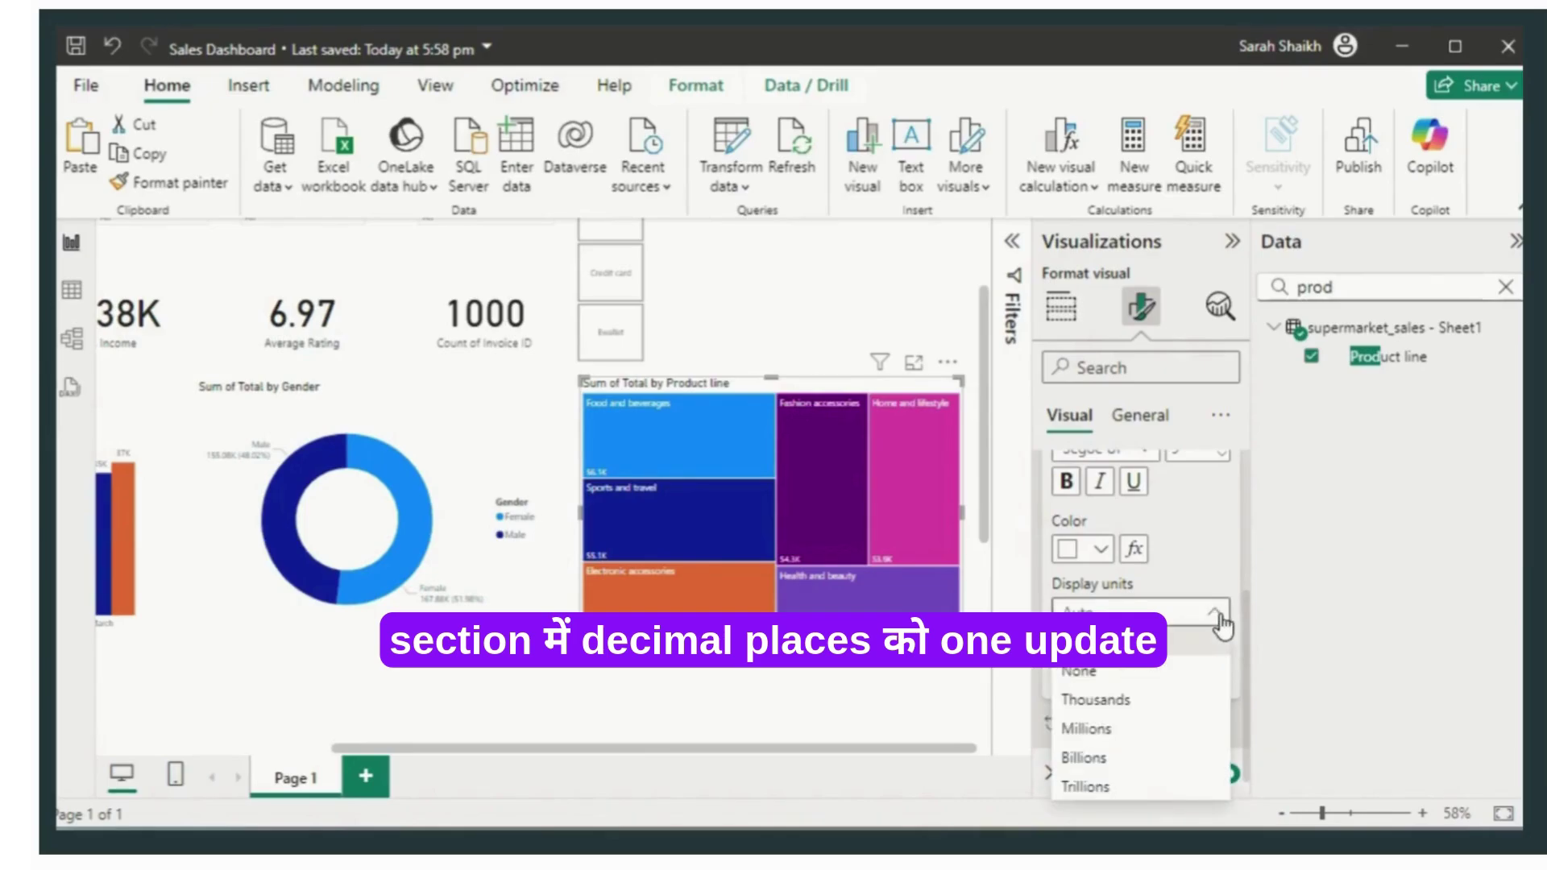
pyautogui.click(1149, 704)
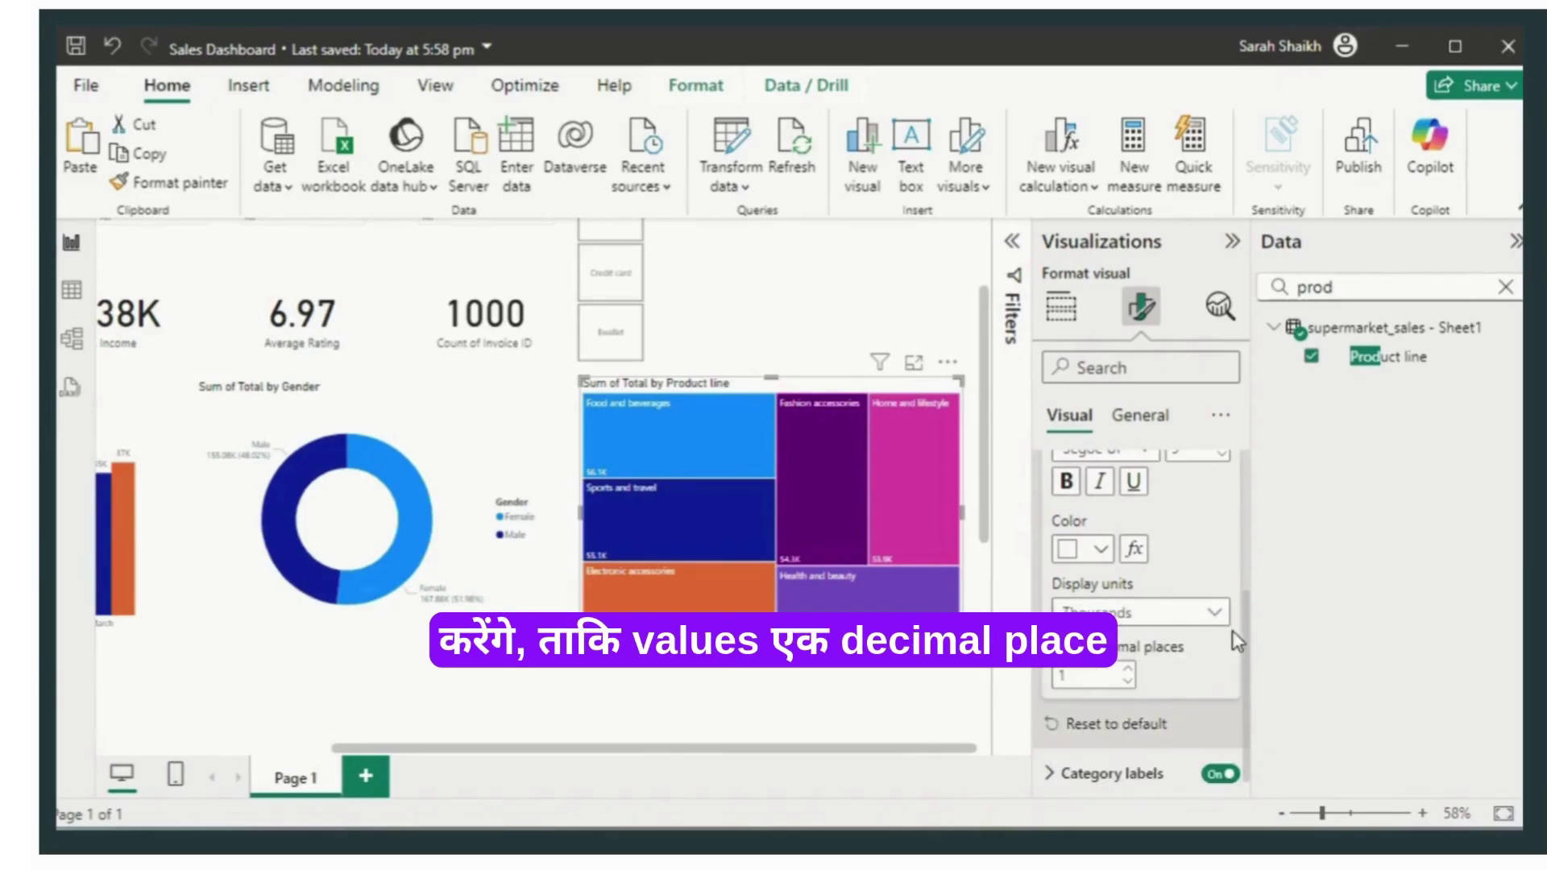
# Step: Review the treemap's category label font and color options and deselect the chart
pyautogui.scroll(-1, 1252, 615)
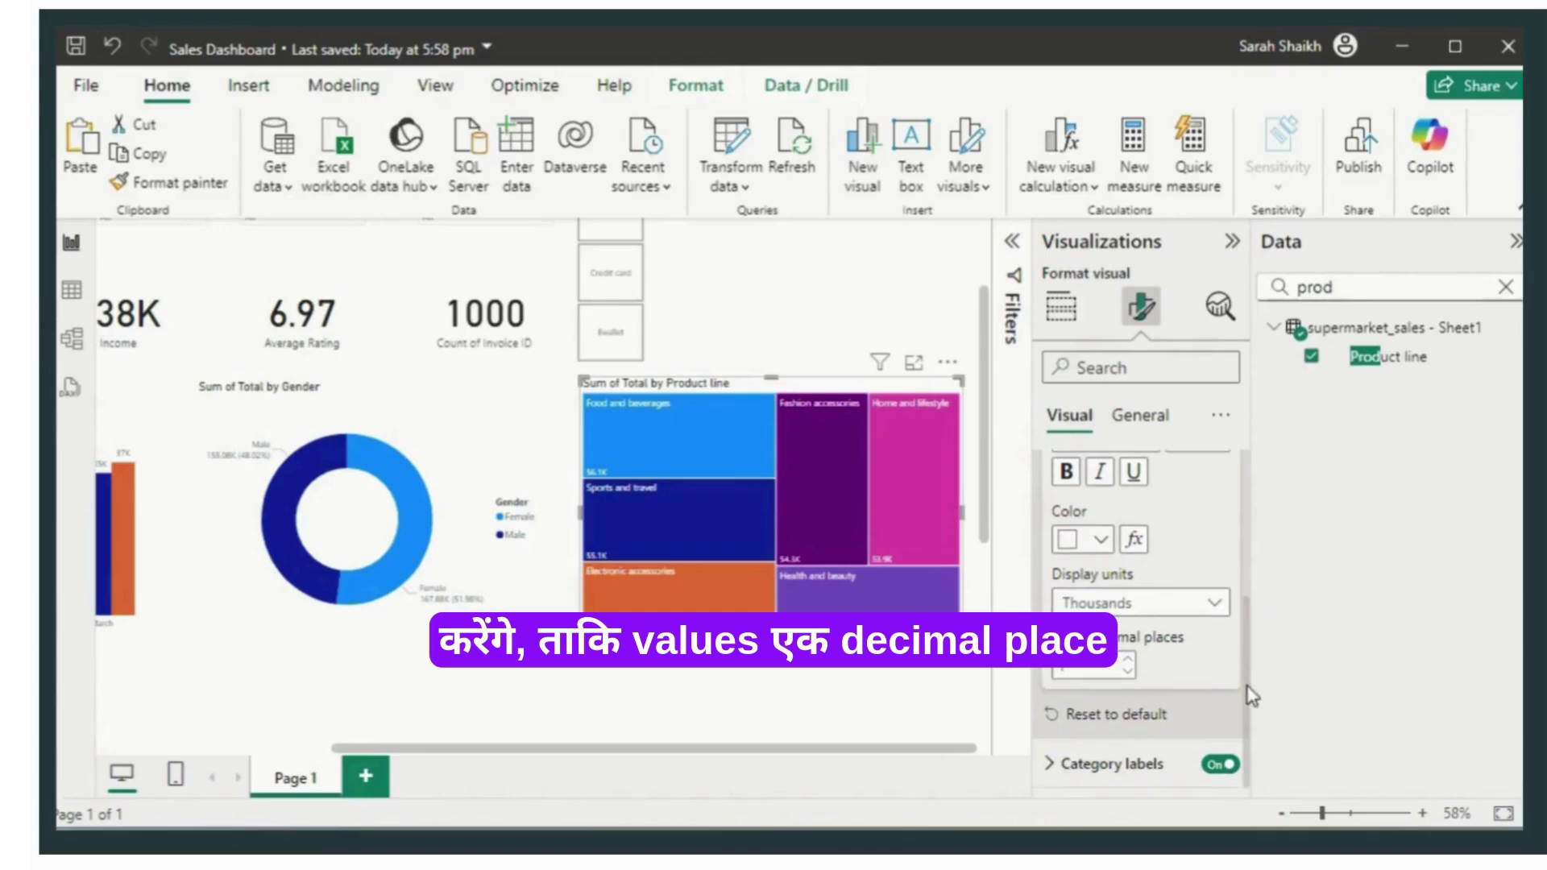
pyautogui.click(1051, 765)
pyautogui.moveTo(1251, 632); pyautogui.dragTo(1254, 790)
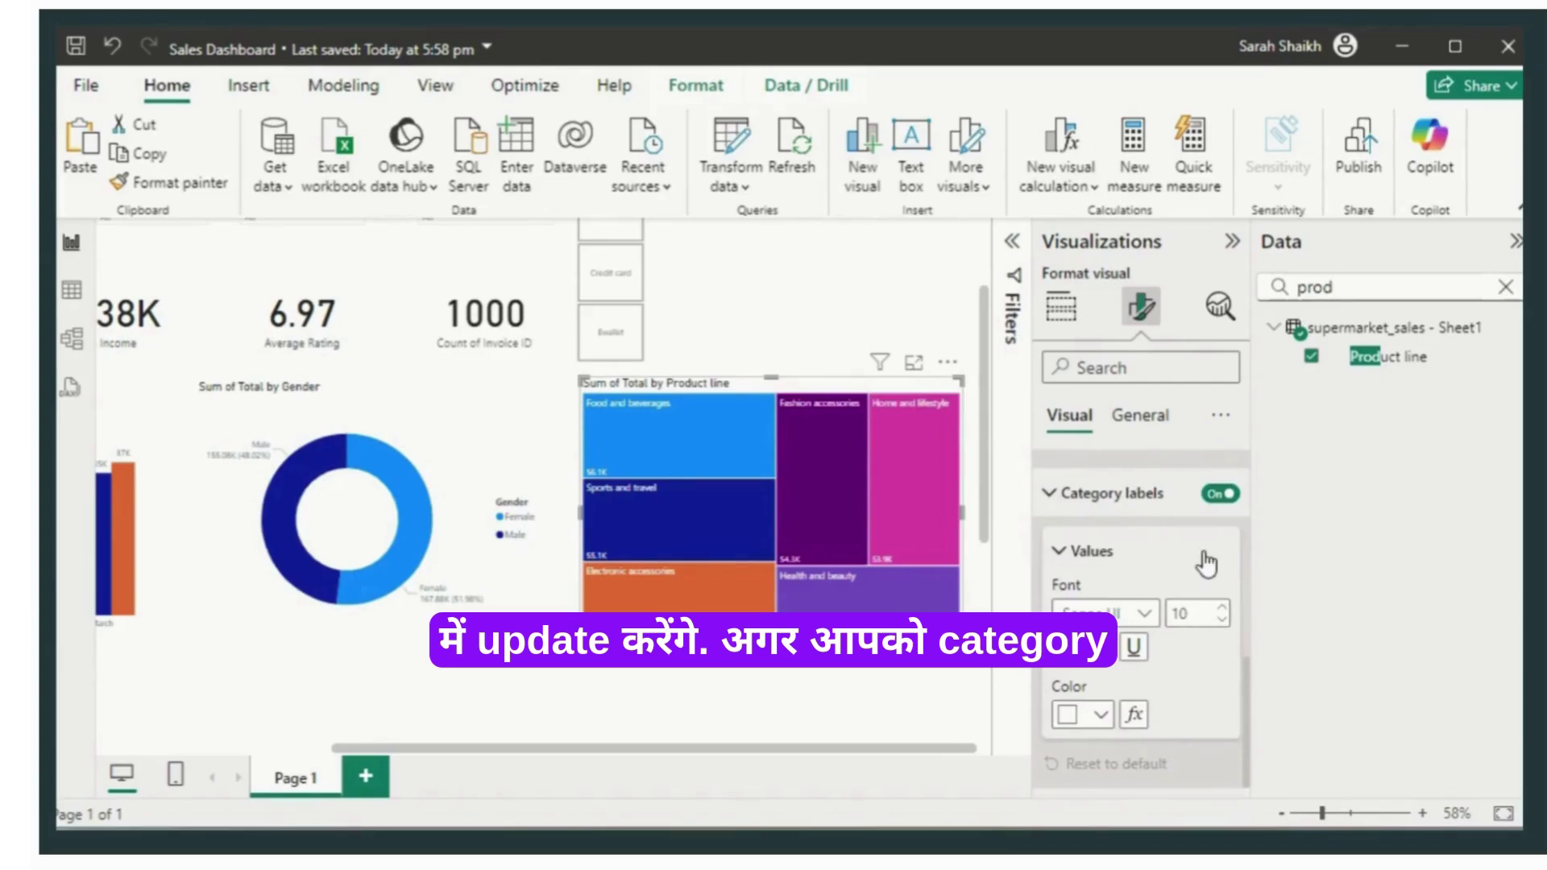
pyautogui.click(926, 694)
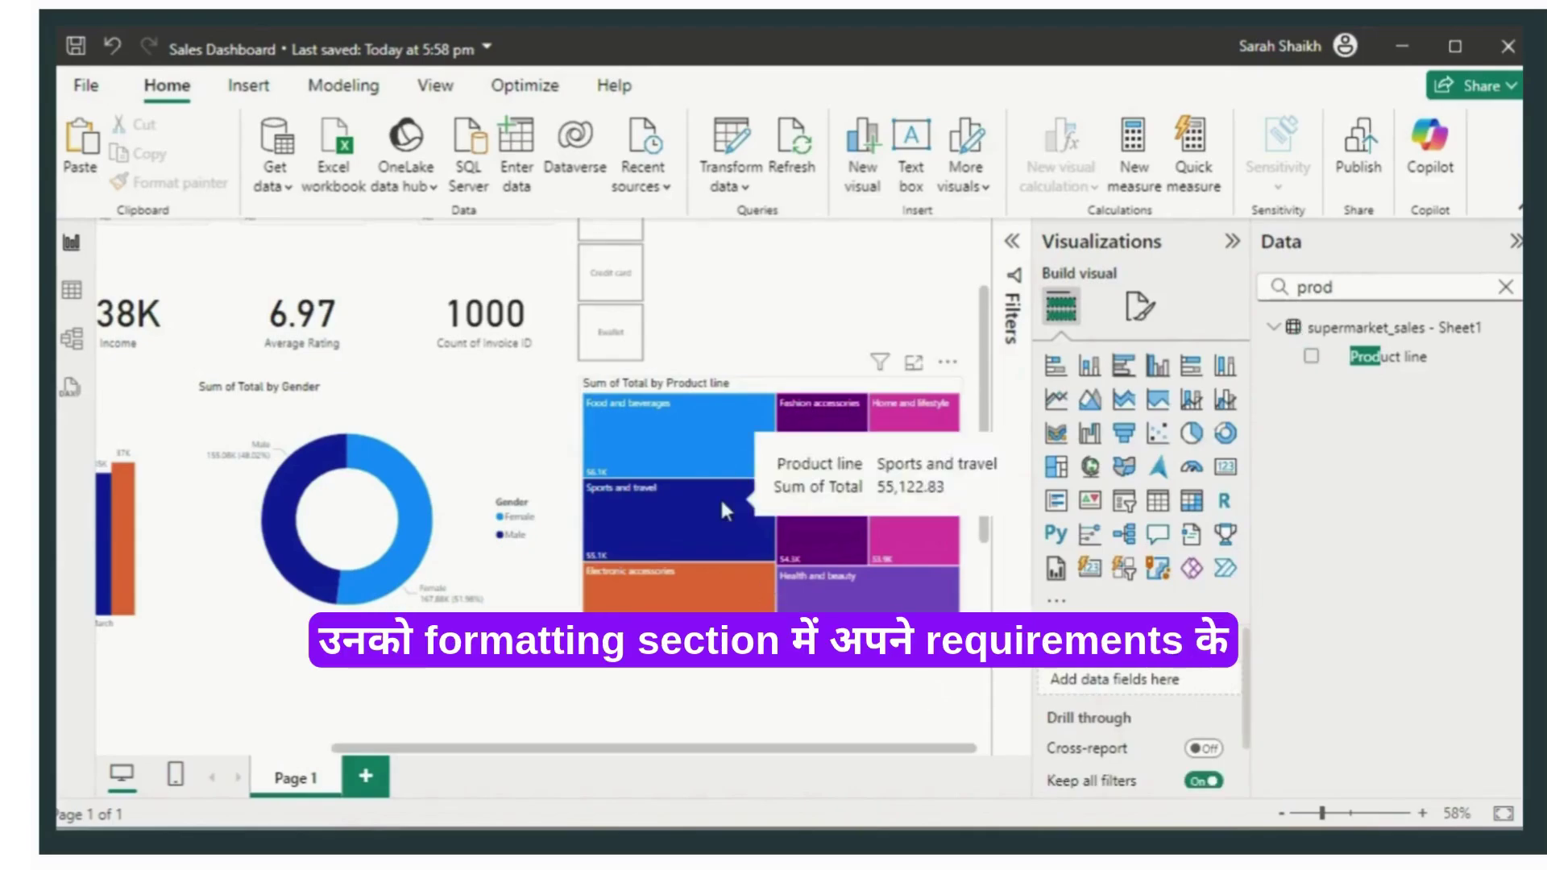
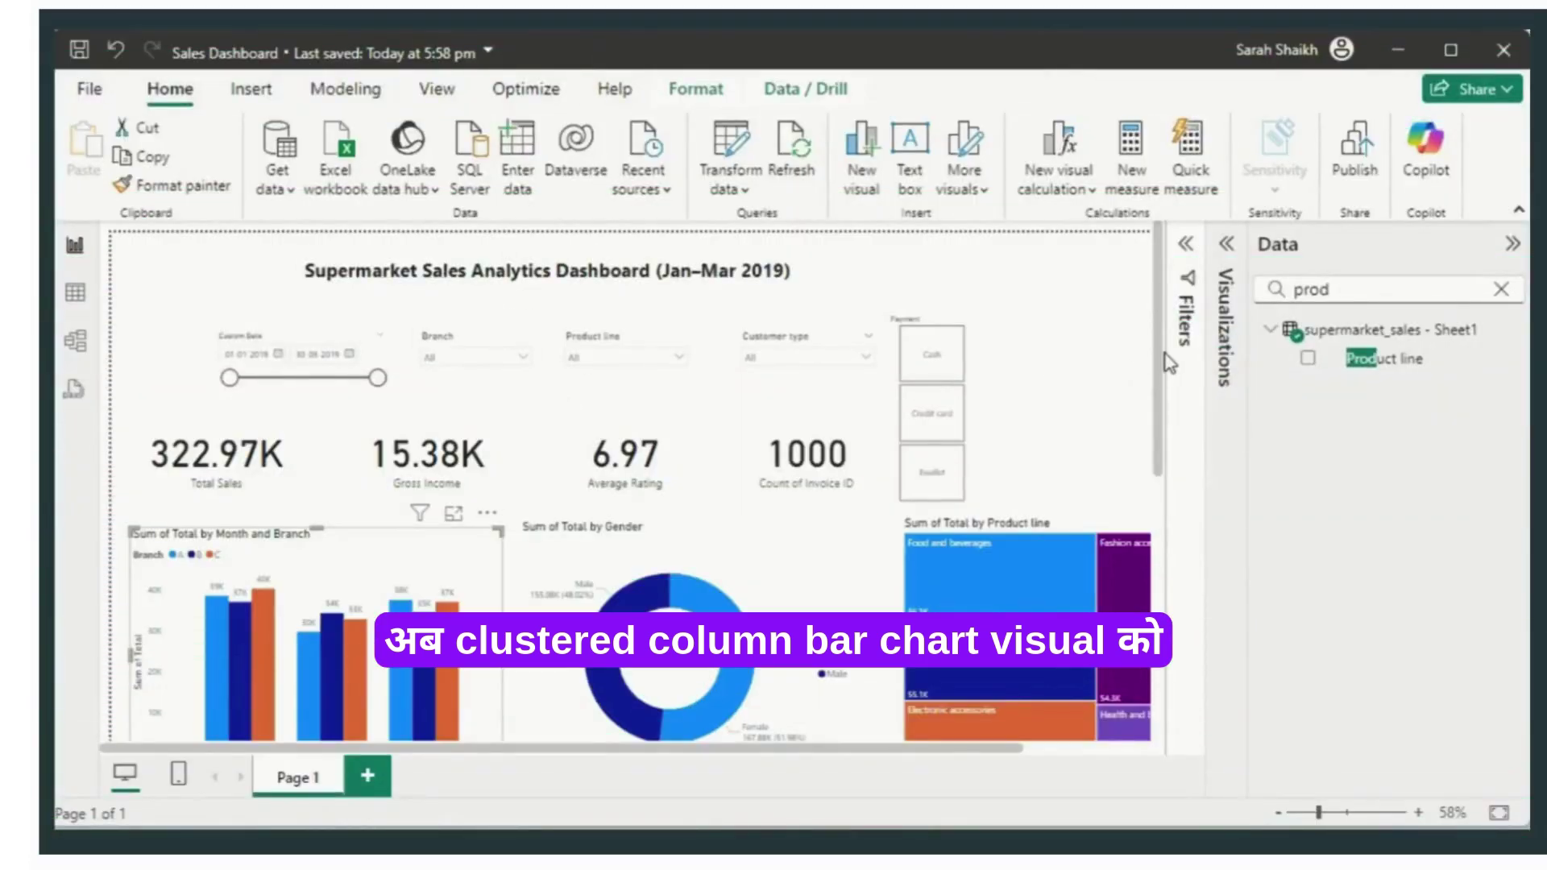
# Step: Duplicate the Total by Month and Branch column chart and place the copy directly beneath the original
pyautogui.moveTo(1165, 355); pyautogui.dragTo(1167, 539)
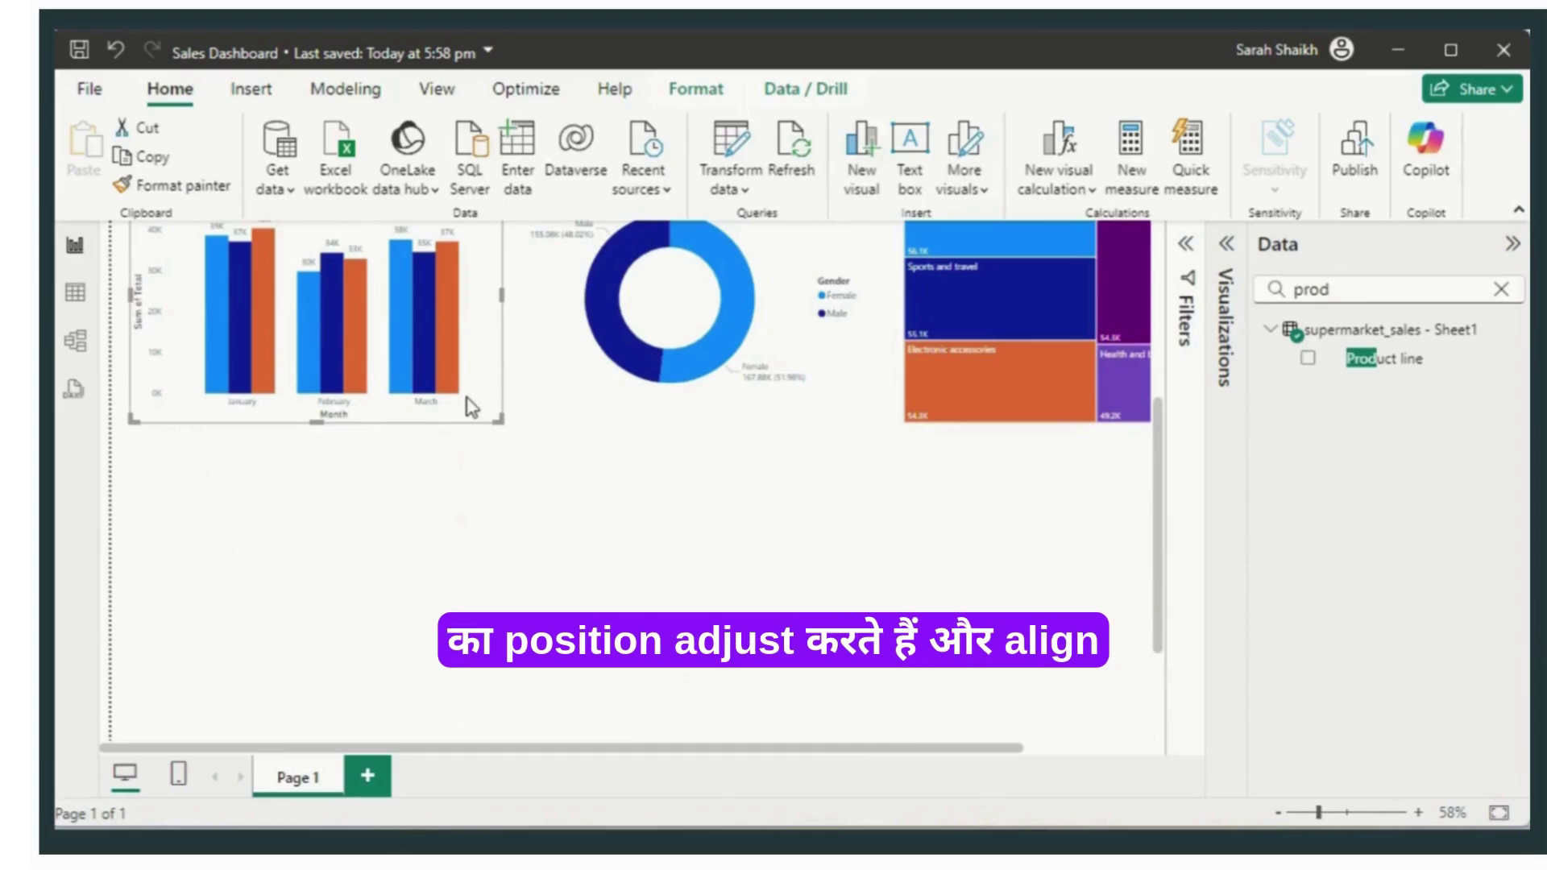
pyautogui.hotkey('ctrl', 'c')
pyautogui.hotkey('ctrl', 'v')
pyautogui.moveTo(470, 407); pyautogui.dragTo(452, 701)
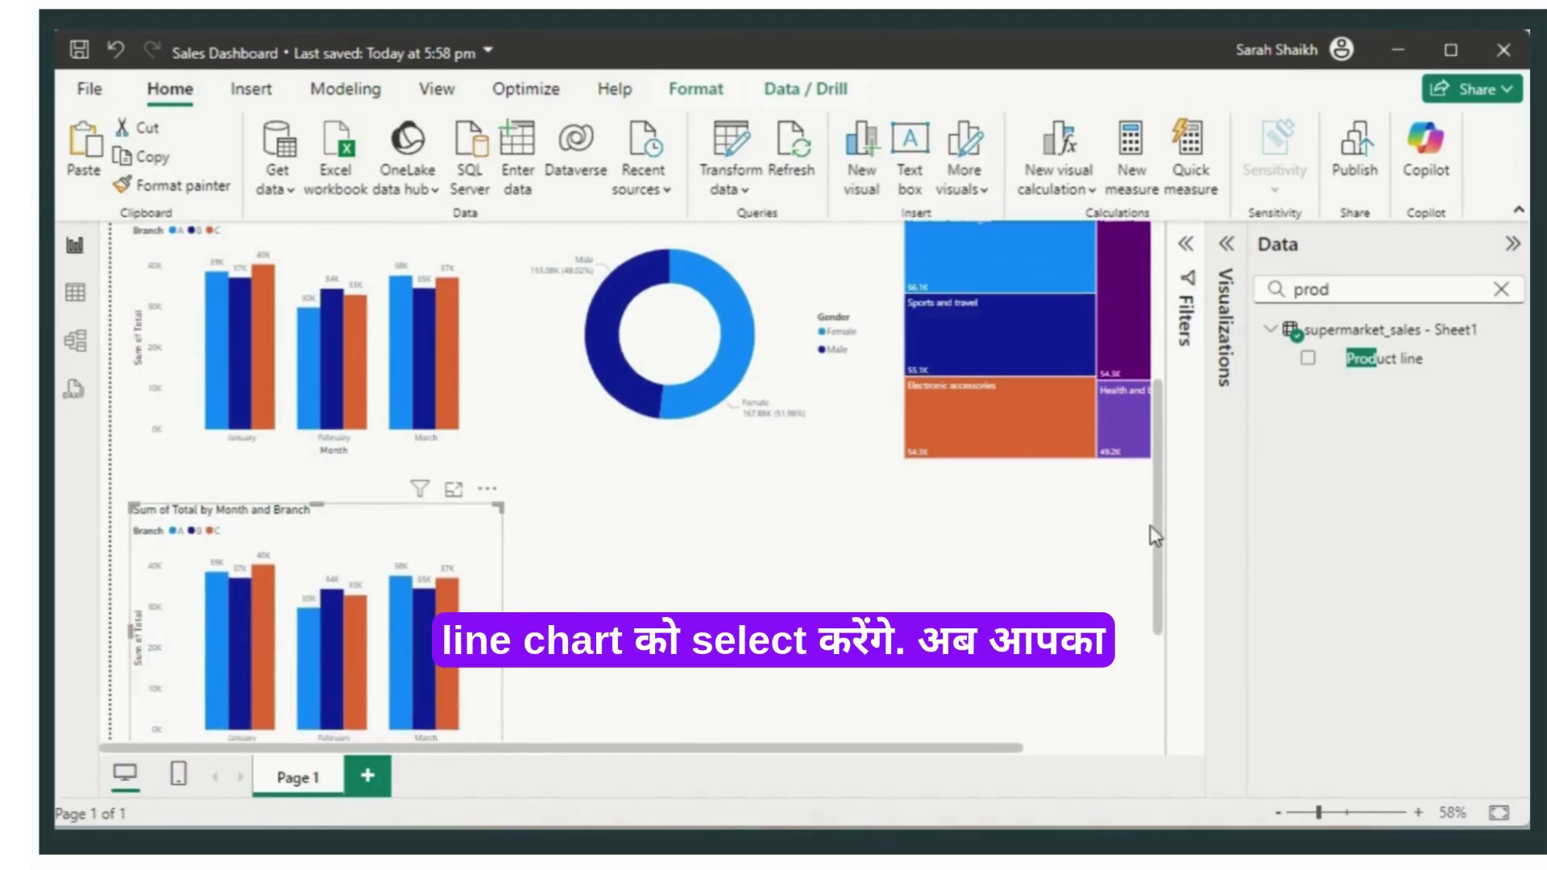
# Step: Convert the column chart copy to a line chart and replace Month with the Custom Date Day level on its X-axis
pyautogui.moveTo(1166, 538); pyautogui.dragTo(1167, 604)
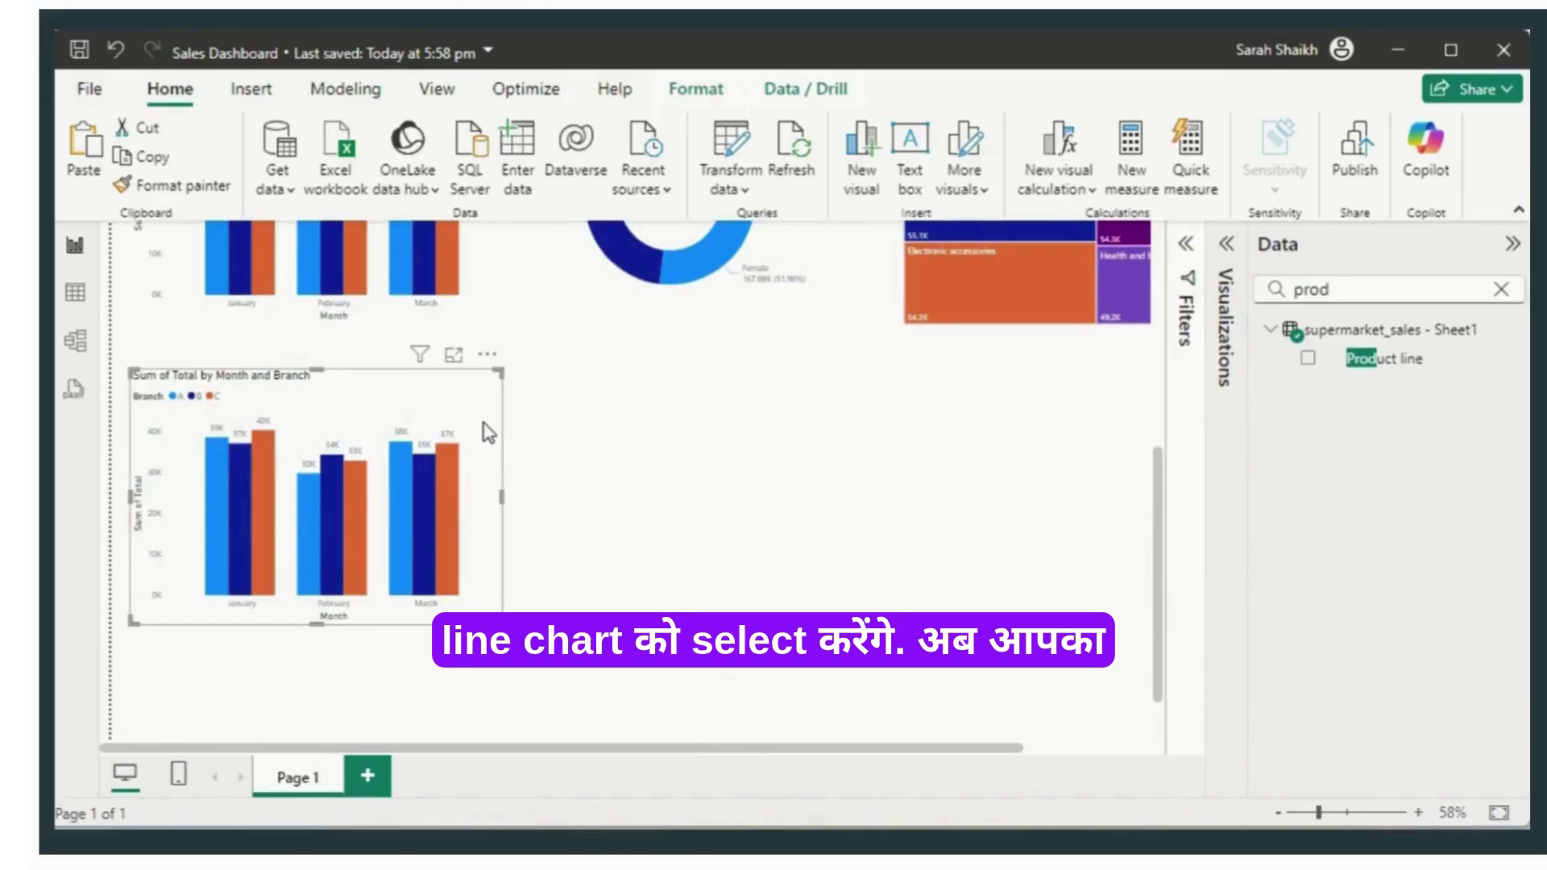
pyautogui.click(1229, 253)
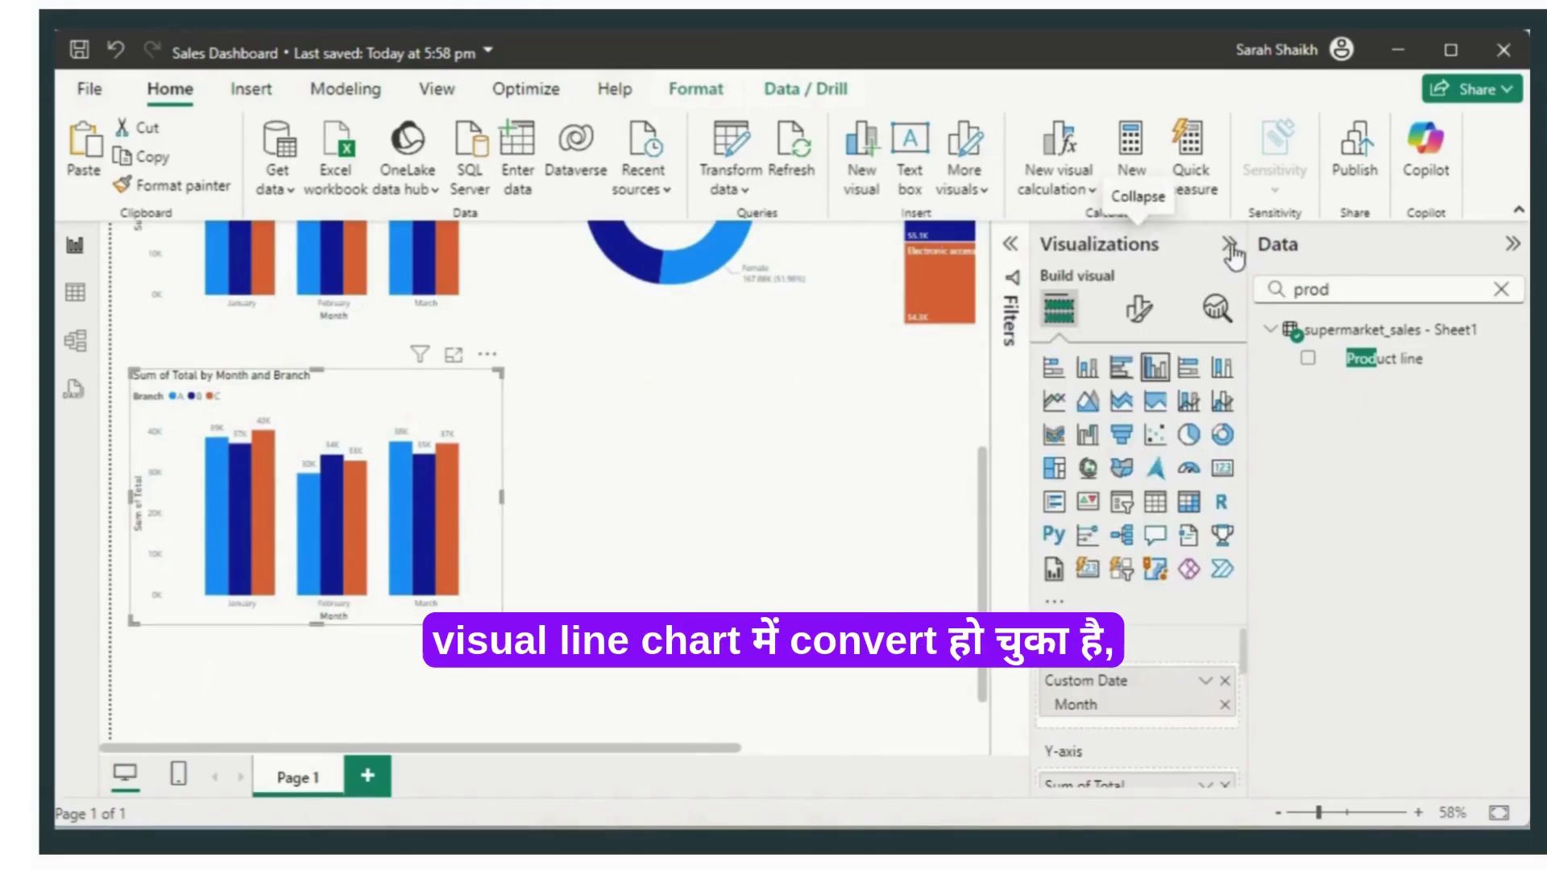
pyautogui.click(1053, 403)
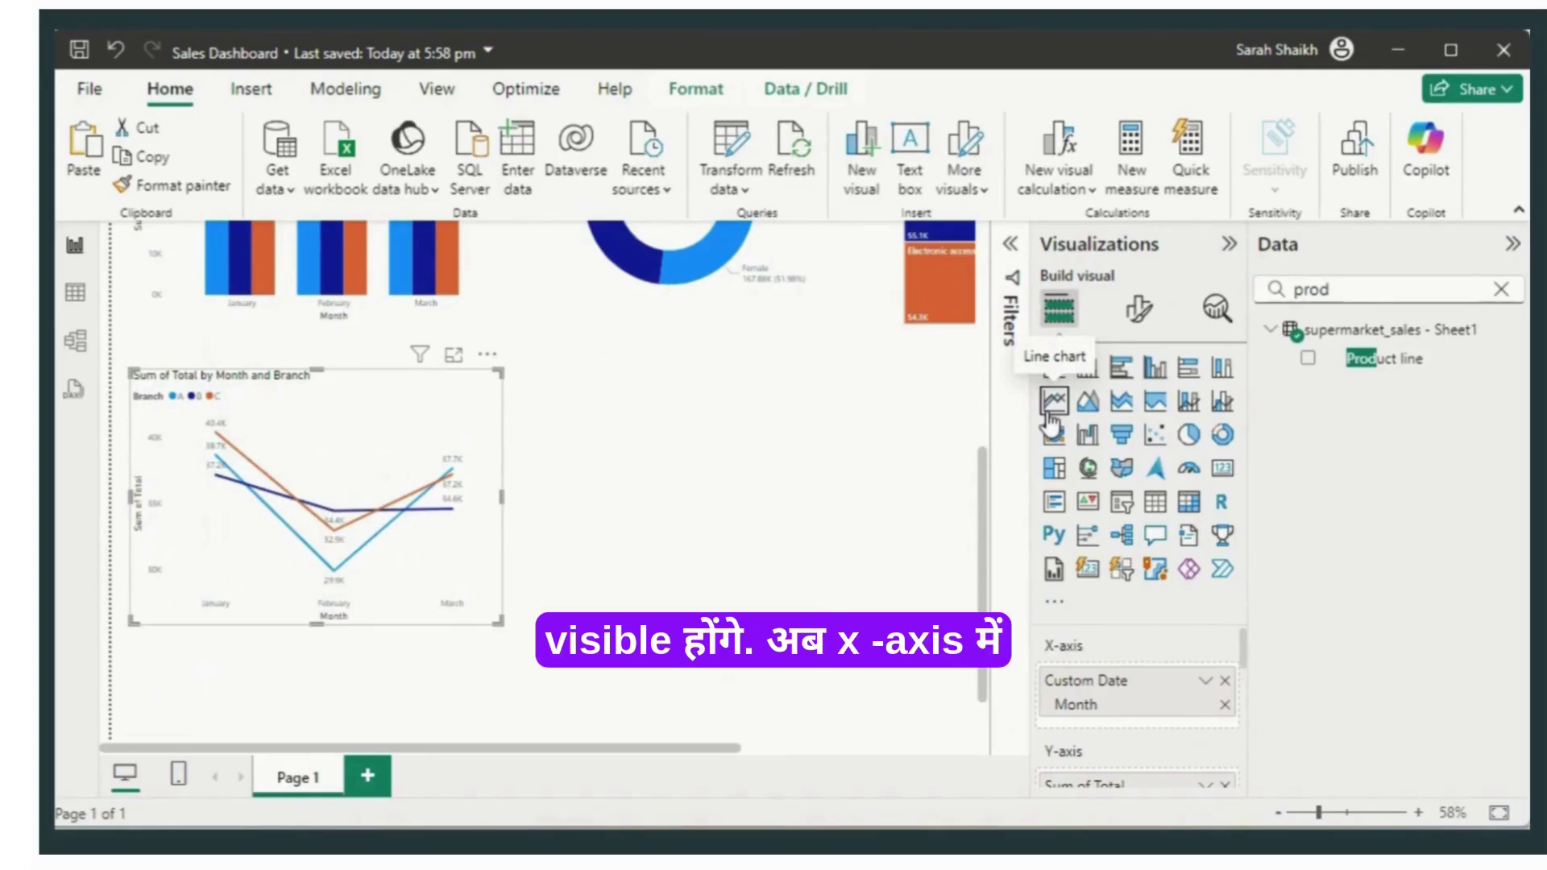
pyautogui.click(1225, 681)
pyautogui.moveTo(1353, 286); pyautogui.dragTo(1255, 289)
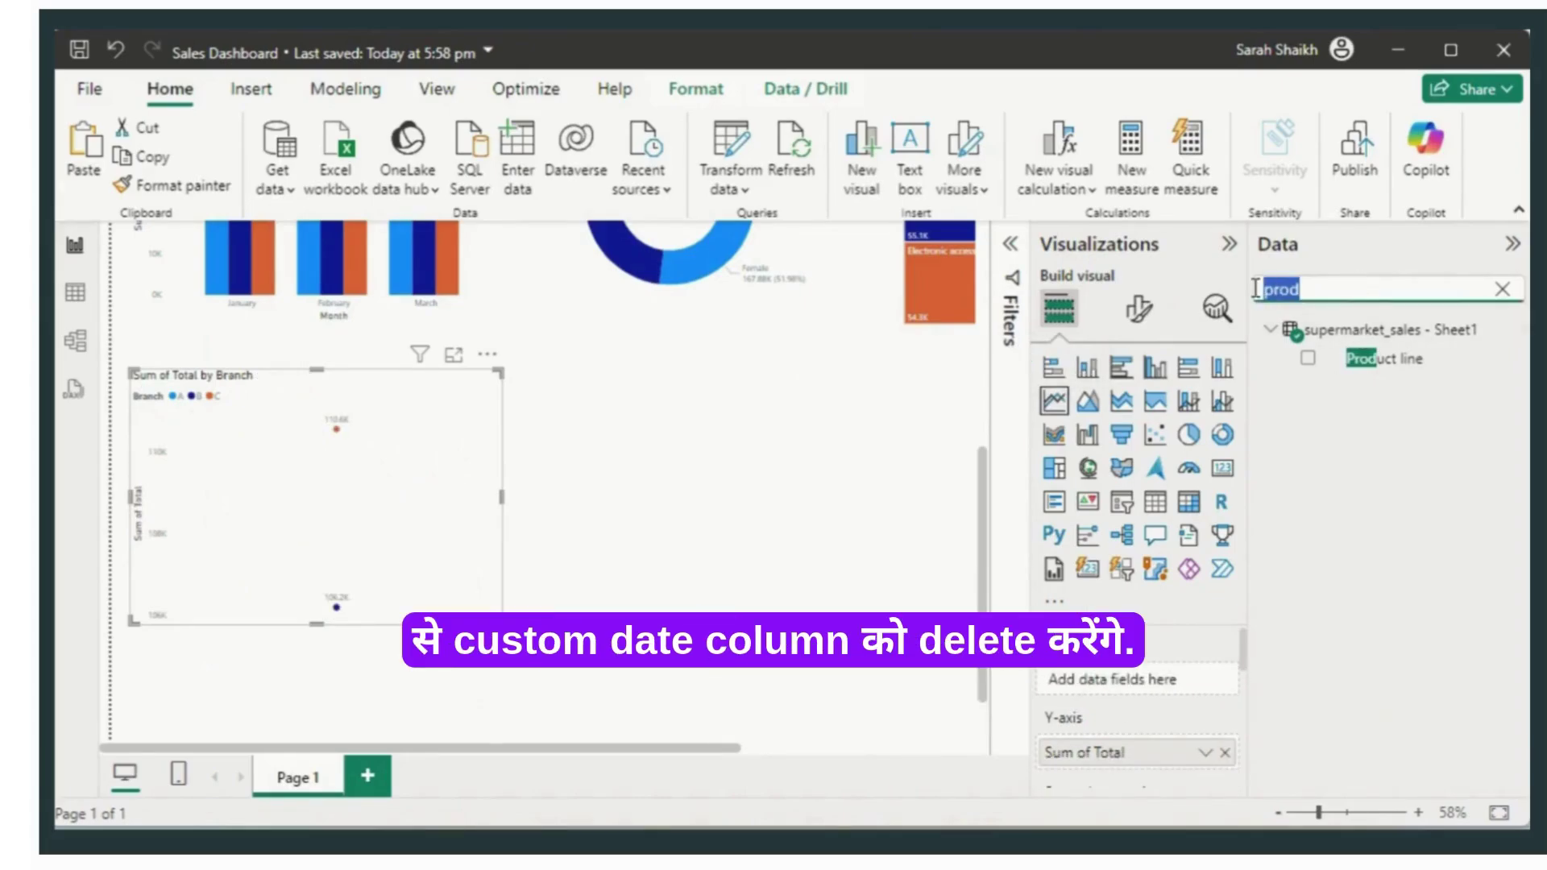
pyautogui.write('day')
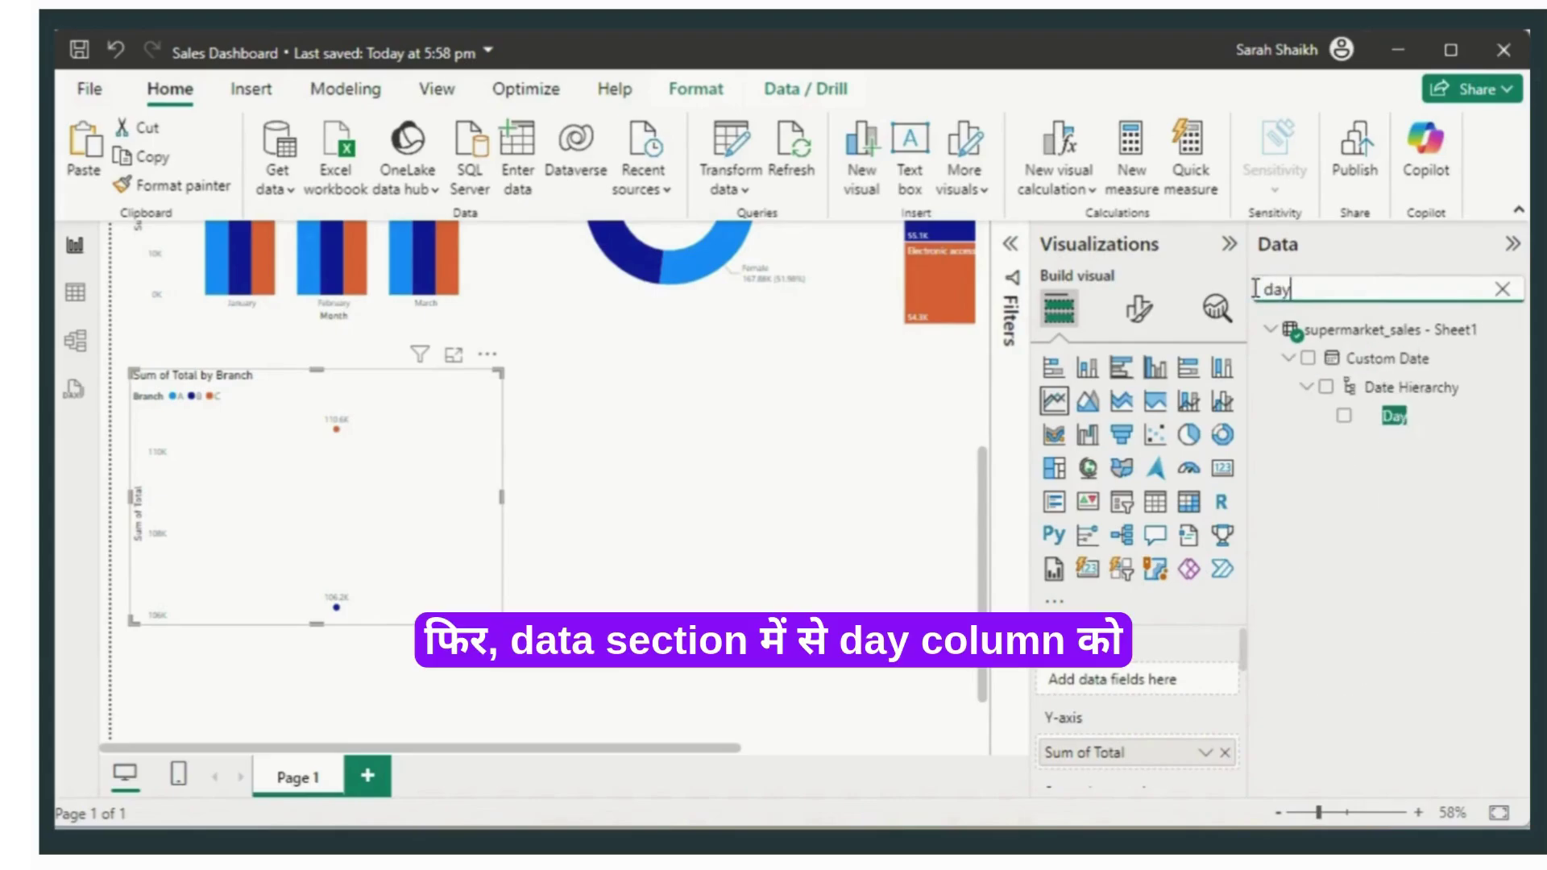
pyautogui.moveTo(1394, 417); pyautogui.dragTo(1157, 701)
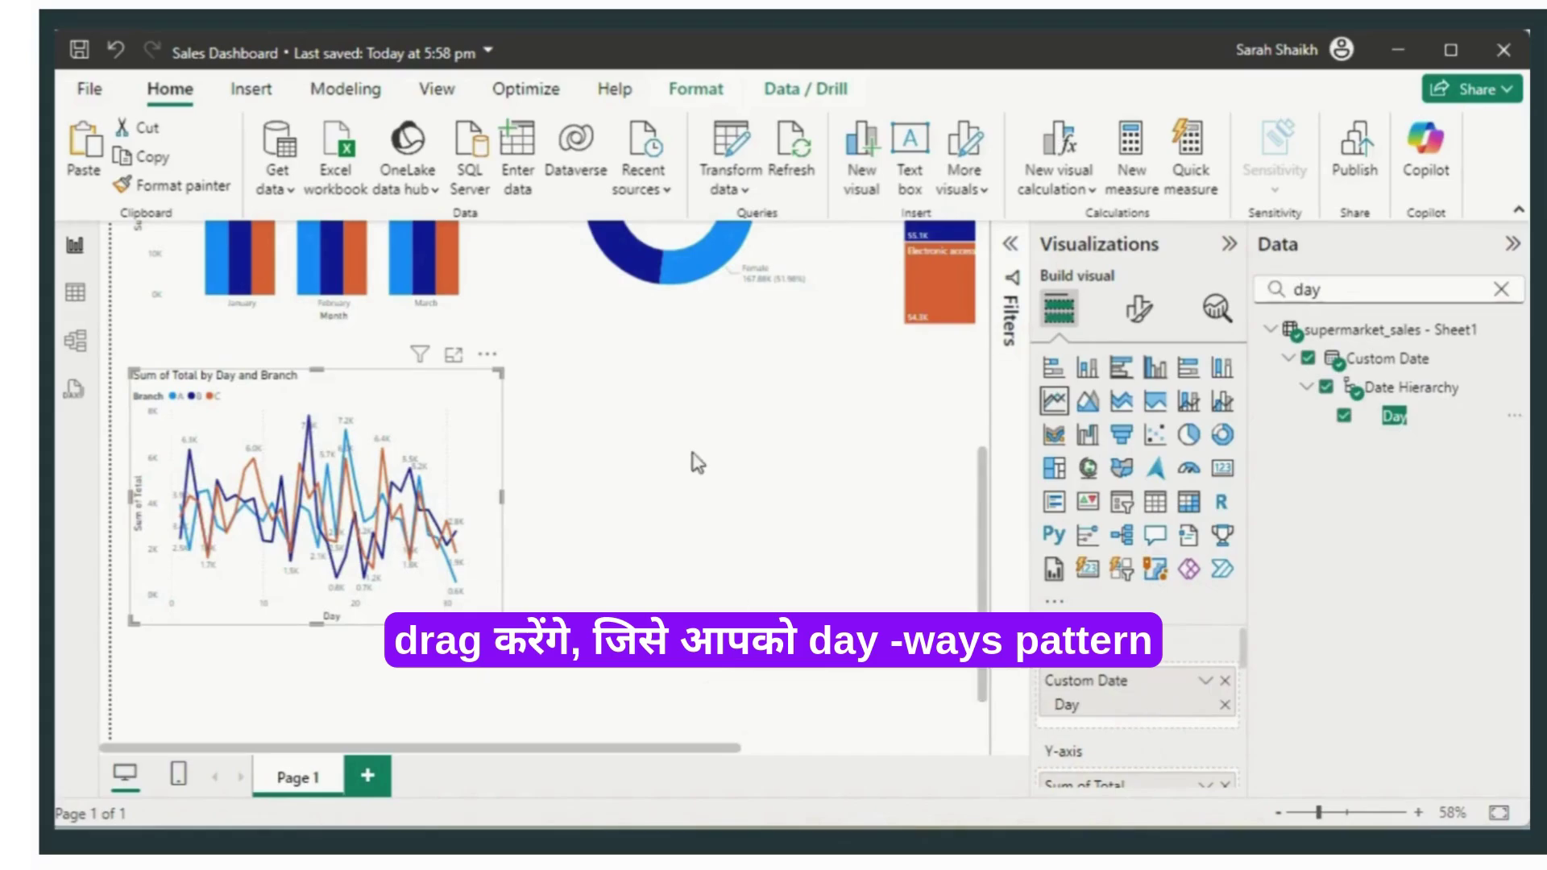
# Step: Widen the line chart by Day and Branch so its right edge lies beneath the donut chart
pyautogui.moveTo(501, 495); pyautogui.dragTo(792, 497)
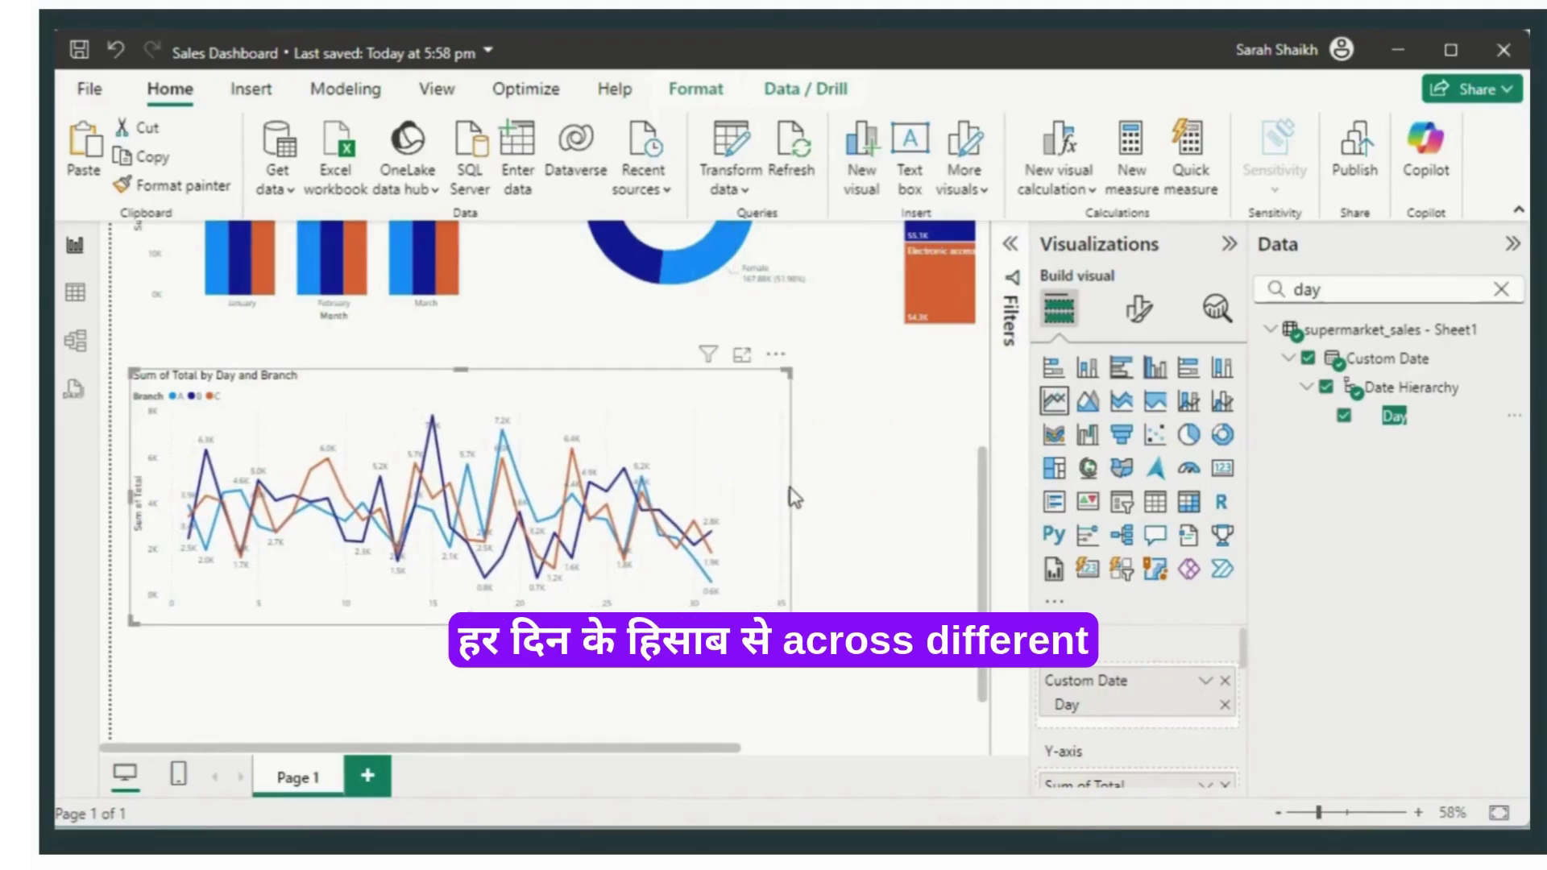
pyautogui.moveTo(617, 431)
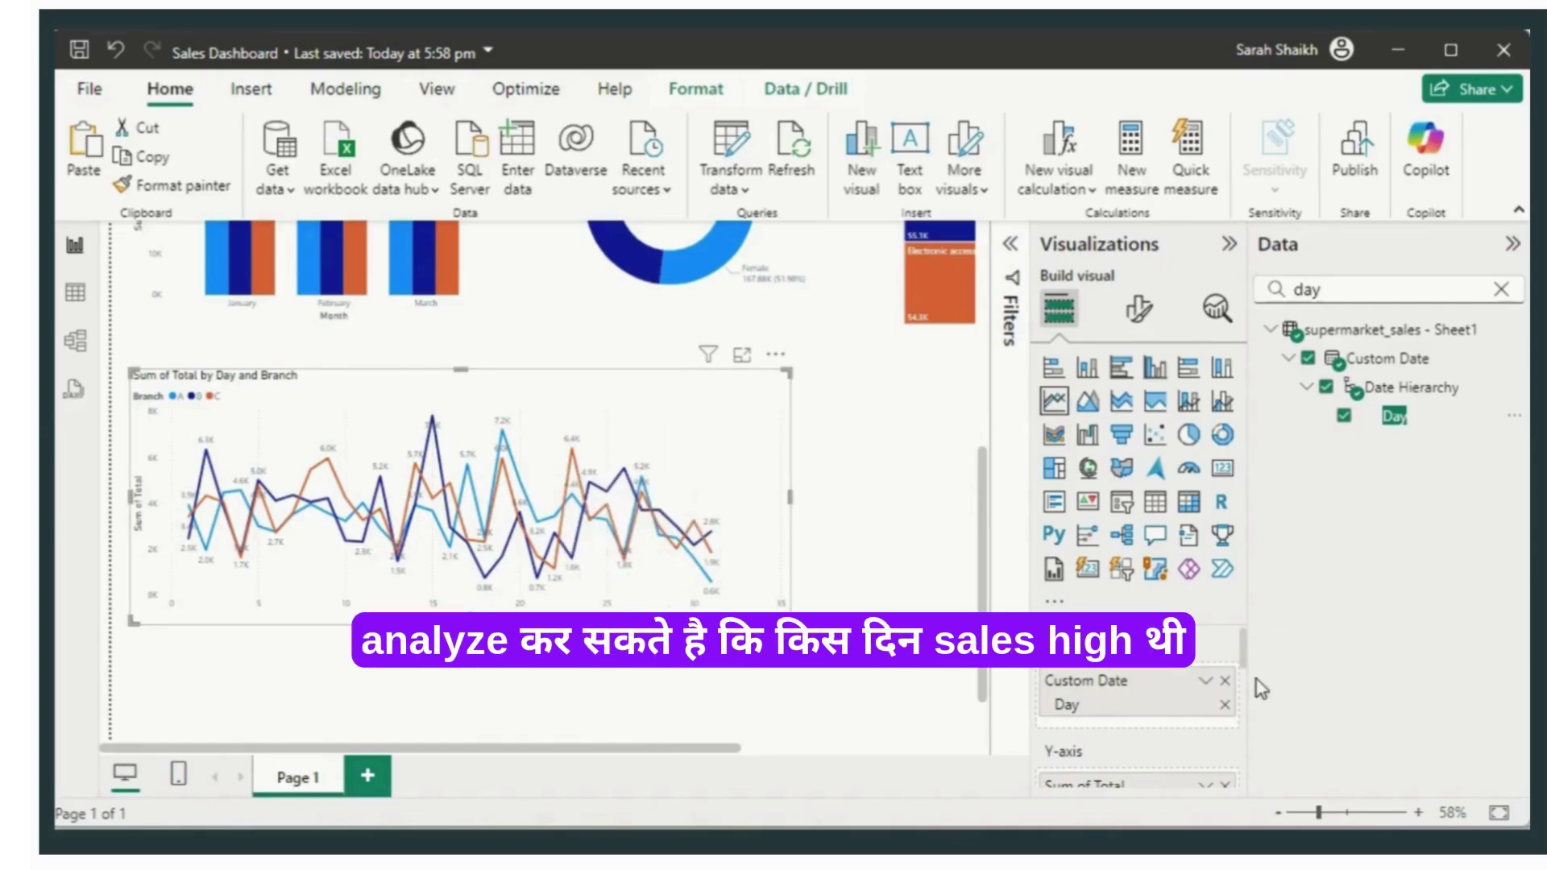
pyautogui.moveTo(1246, 649); pyautogui.dragTo(1253, 684)
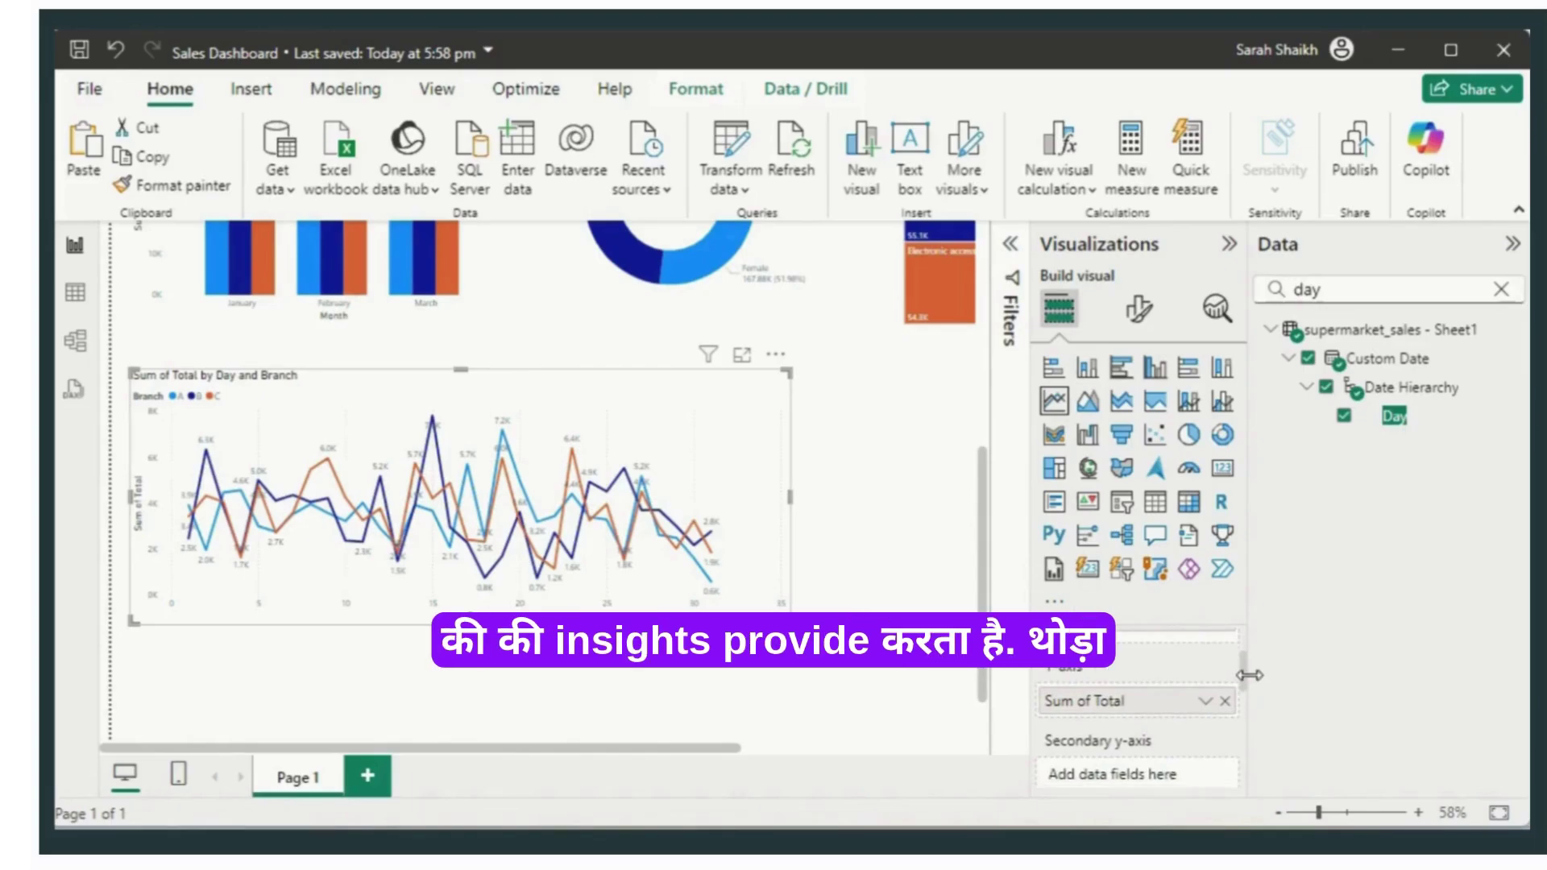
pyautogui.moveTo(1250, 675); pyautogui.dragTo(1250, 677)
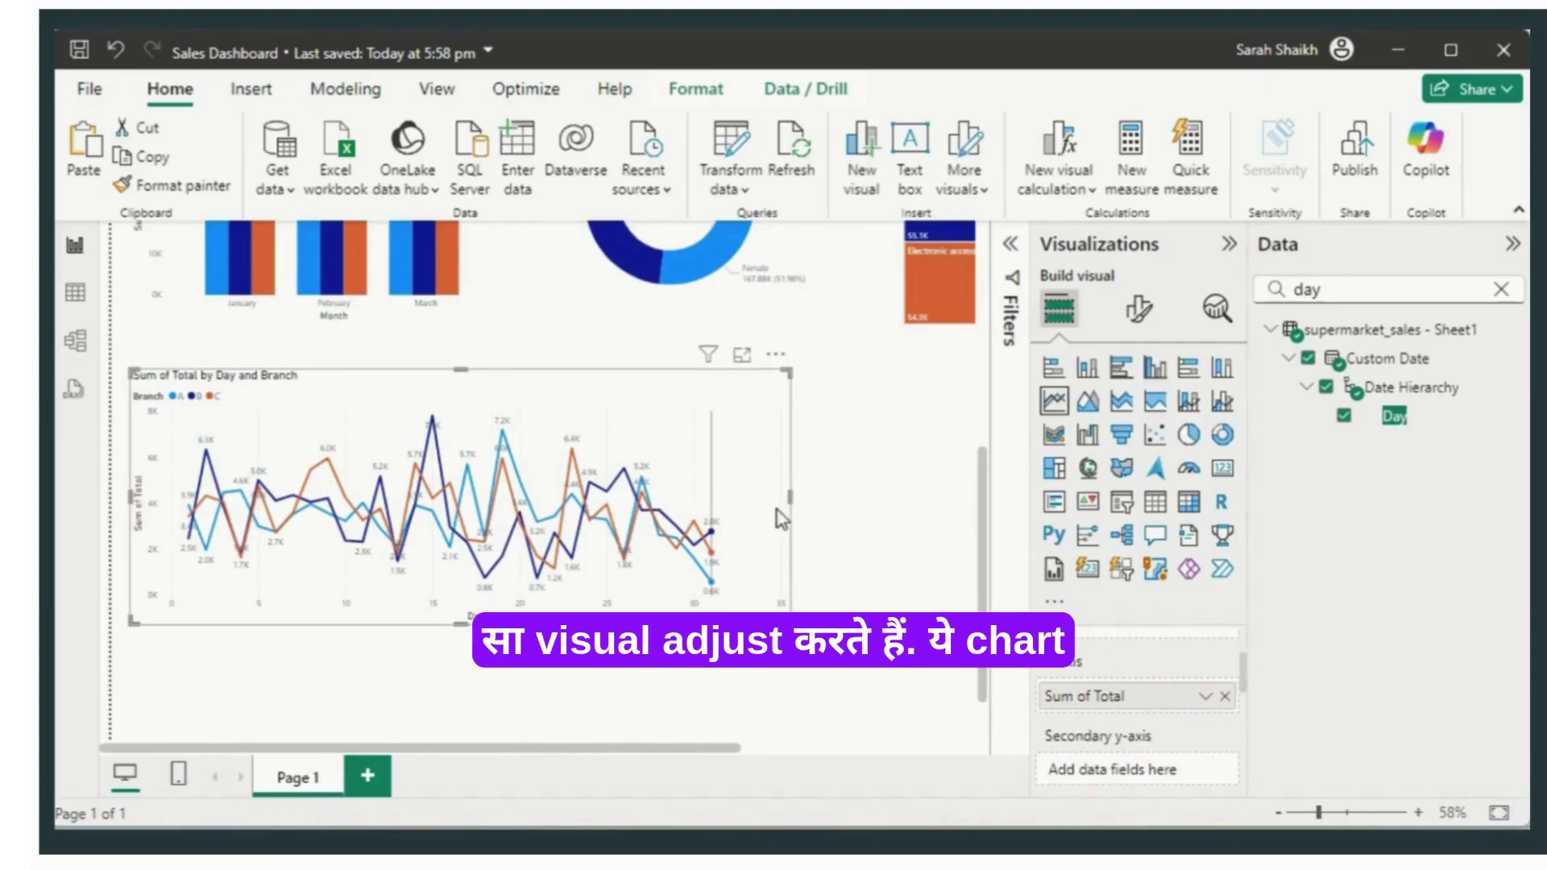
pyautogui.moveTo(788, 498); pyautogui.dragTo(642, 498)
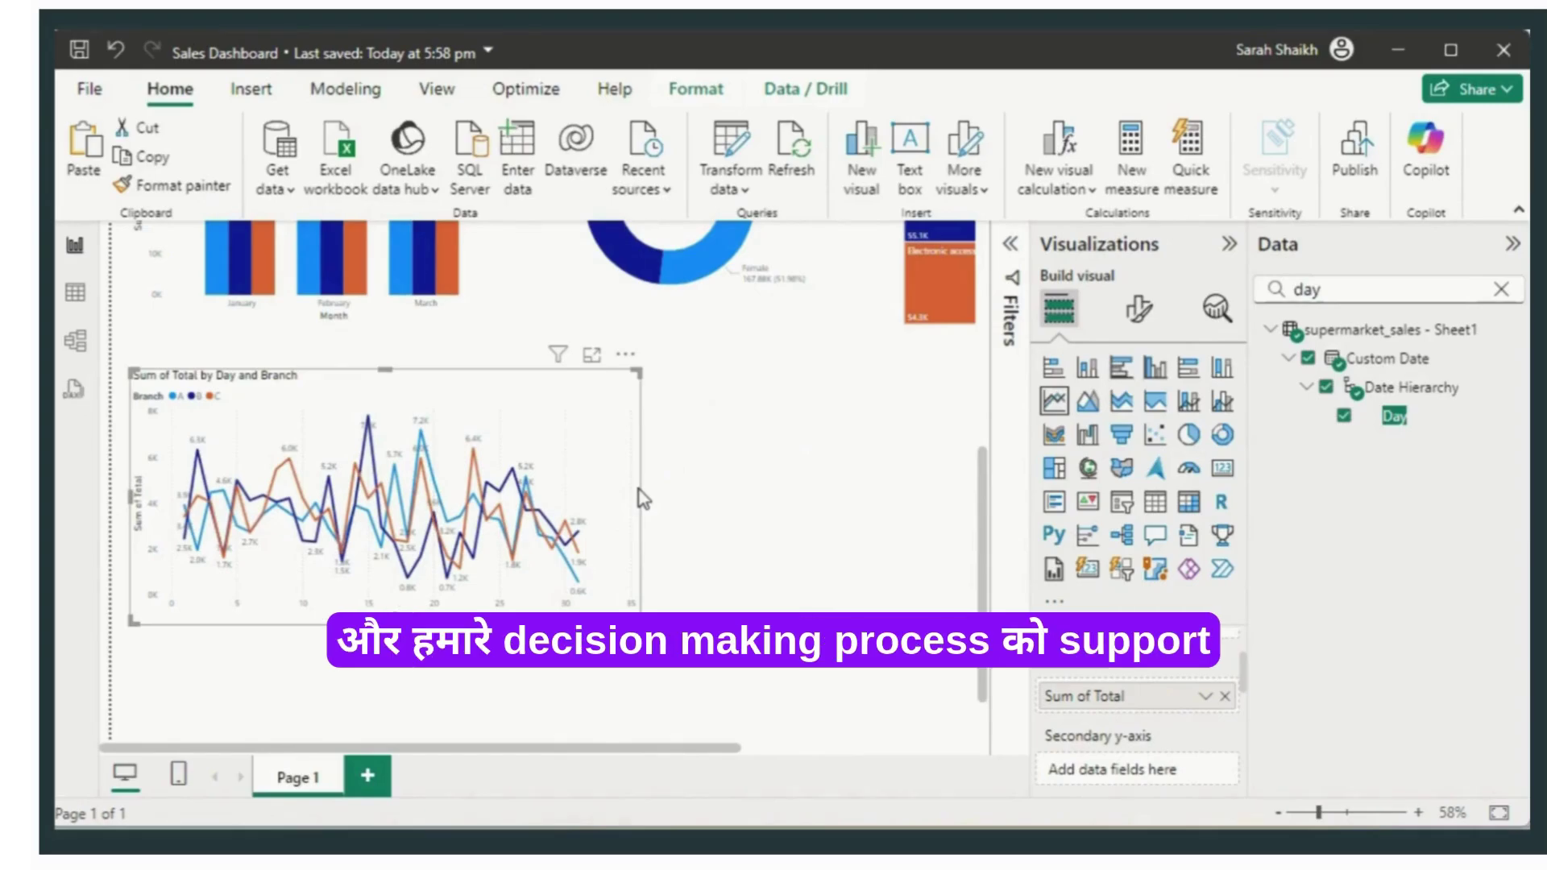
pyautogui.moveTo(640, 494)
pyautogui.mouseDown()
pyautogui.moveTo(598, 501)
pyautogui.moveTo(635, 497)
pyautogui.mouseUp()
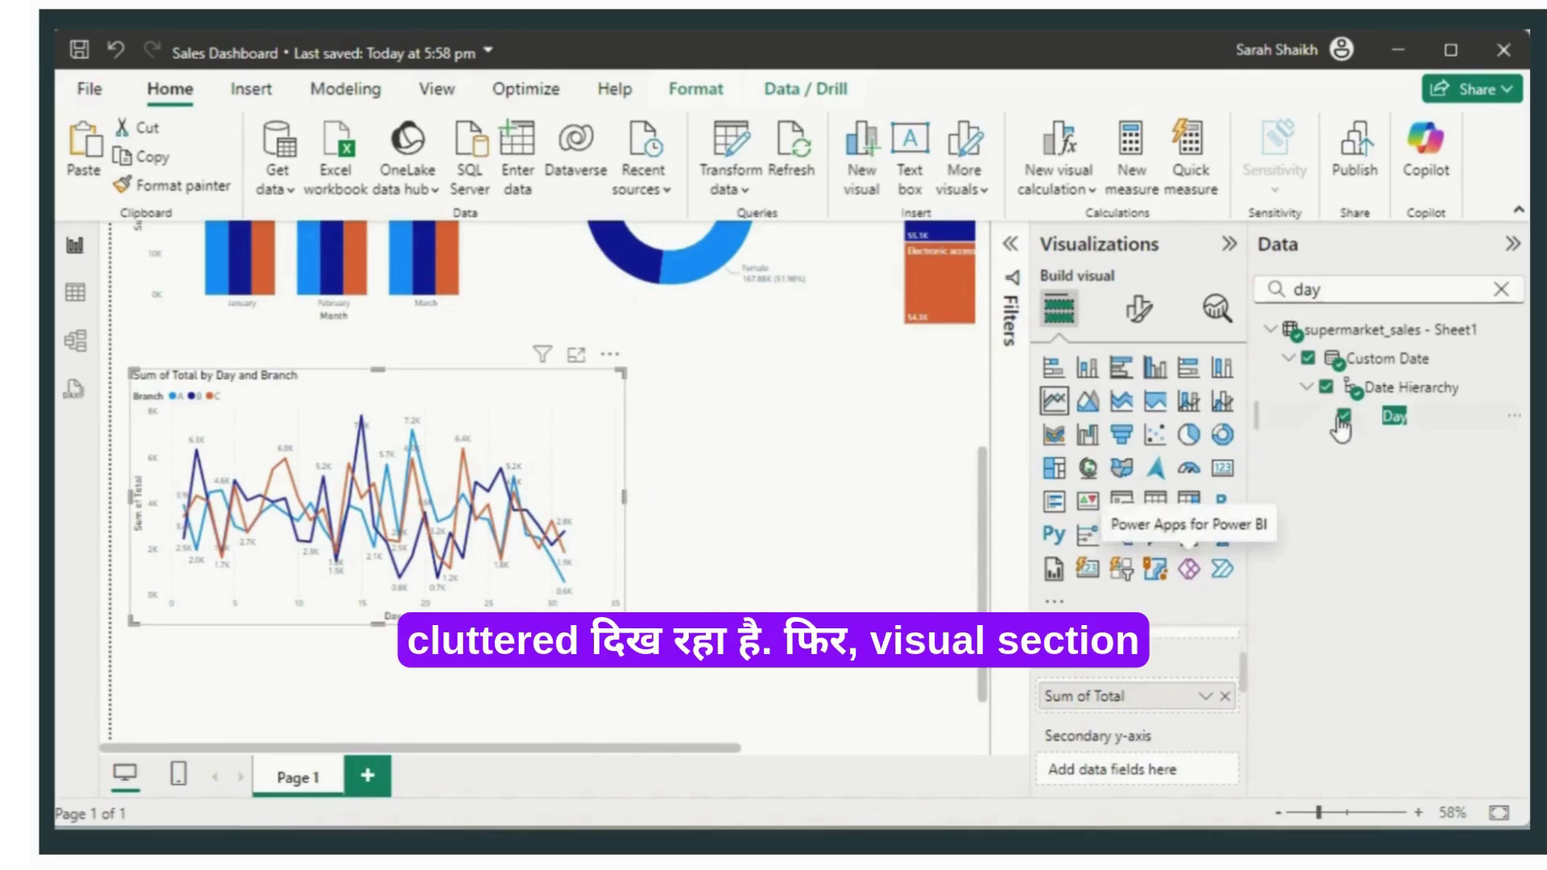
# Step: Open the marker settings of the line chart by Day and Branch and apply them to series A
pyautogui.click(1136, 311)
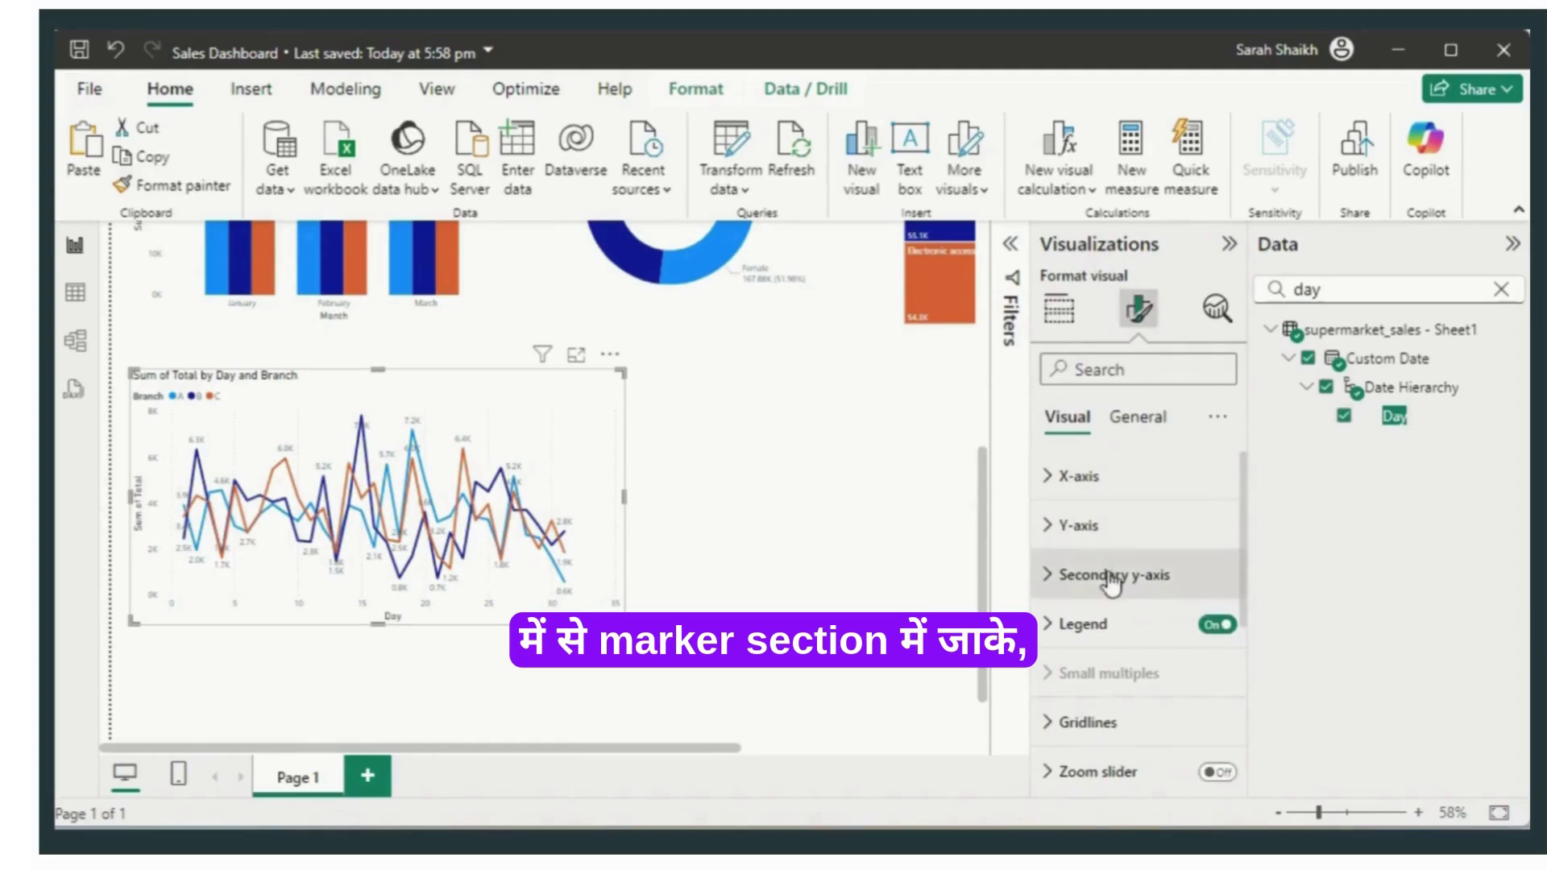
pyautogui.moveTo(1246, 600); pyautogui.dragTo(1236, 787)
pyautogui.click(1112, 614)
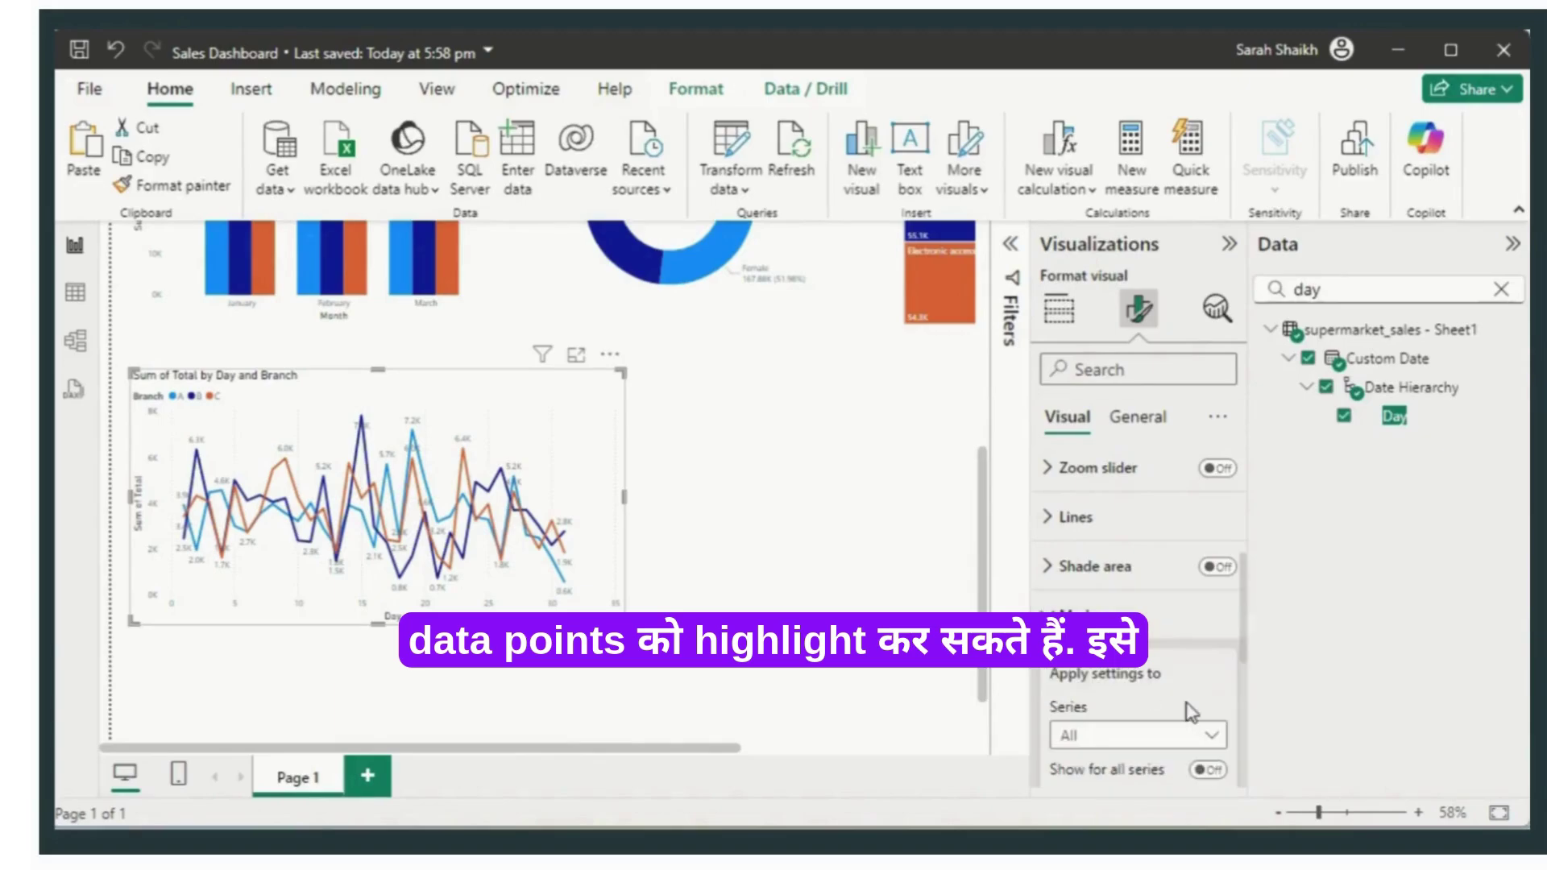
pyautogui.moveTo(1250, 631); pyautogui.dragTo(1249, 704)
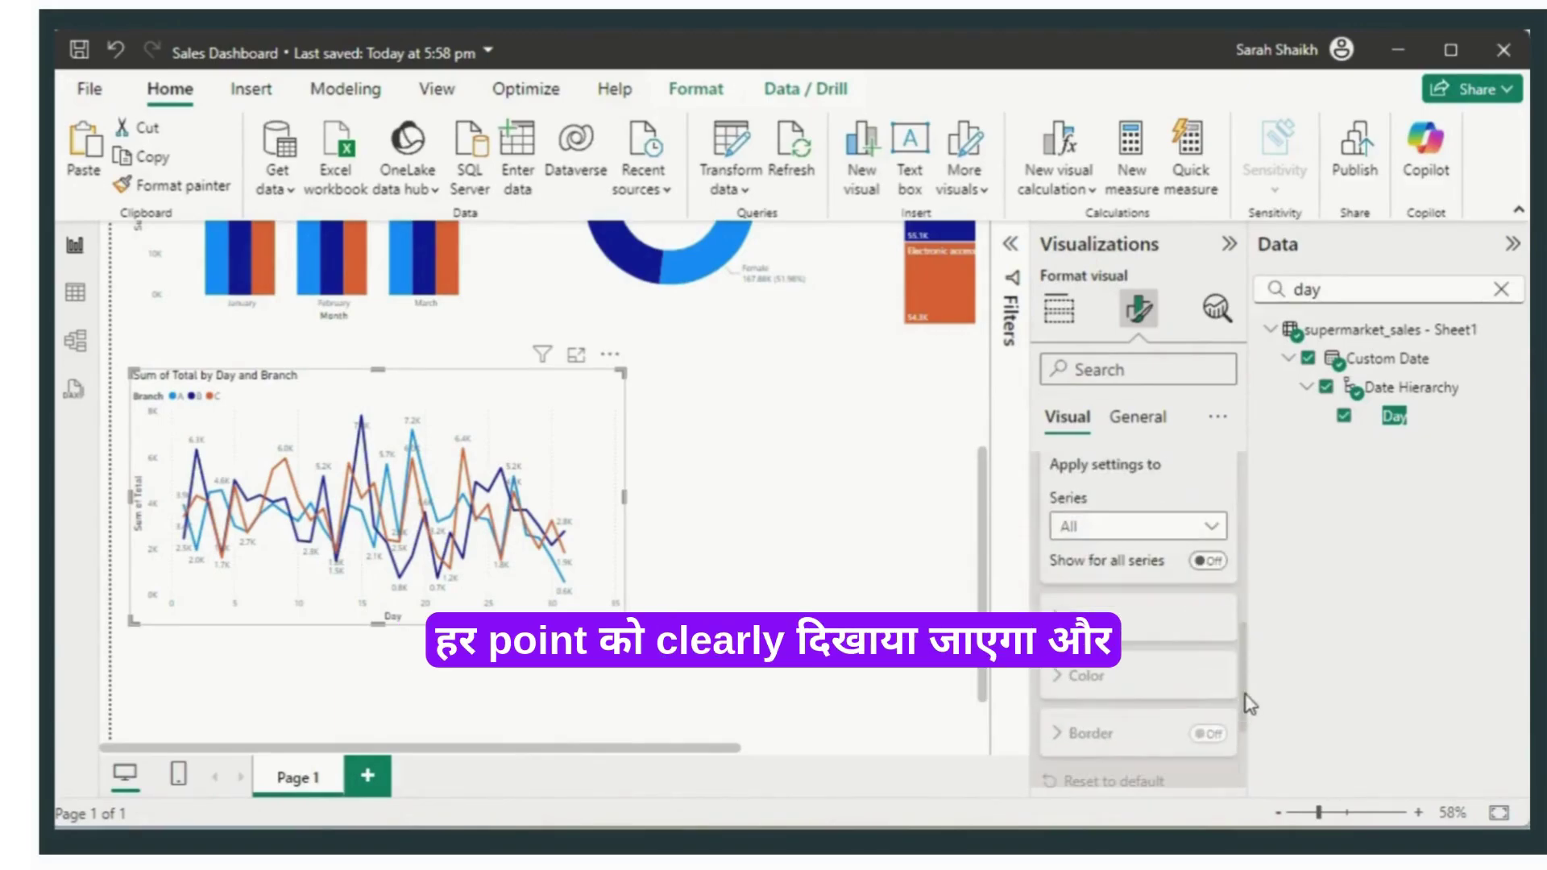
pyautogui.click(1211, 531)
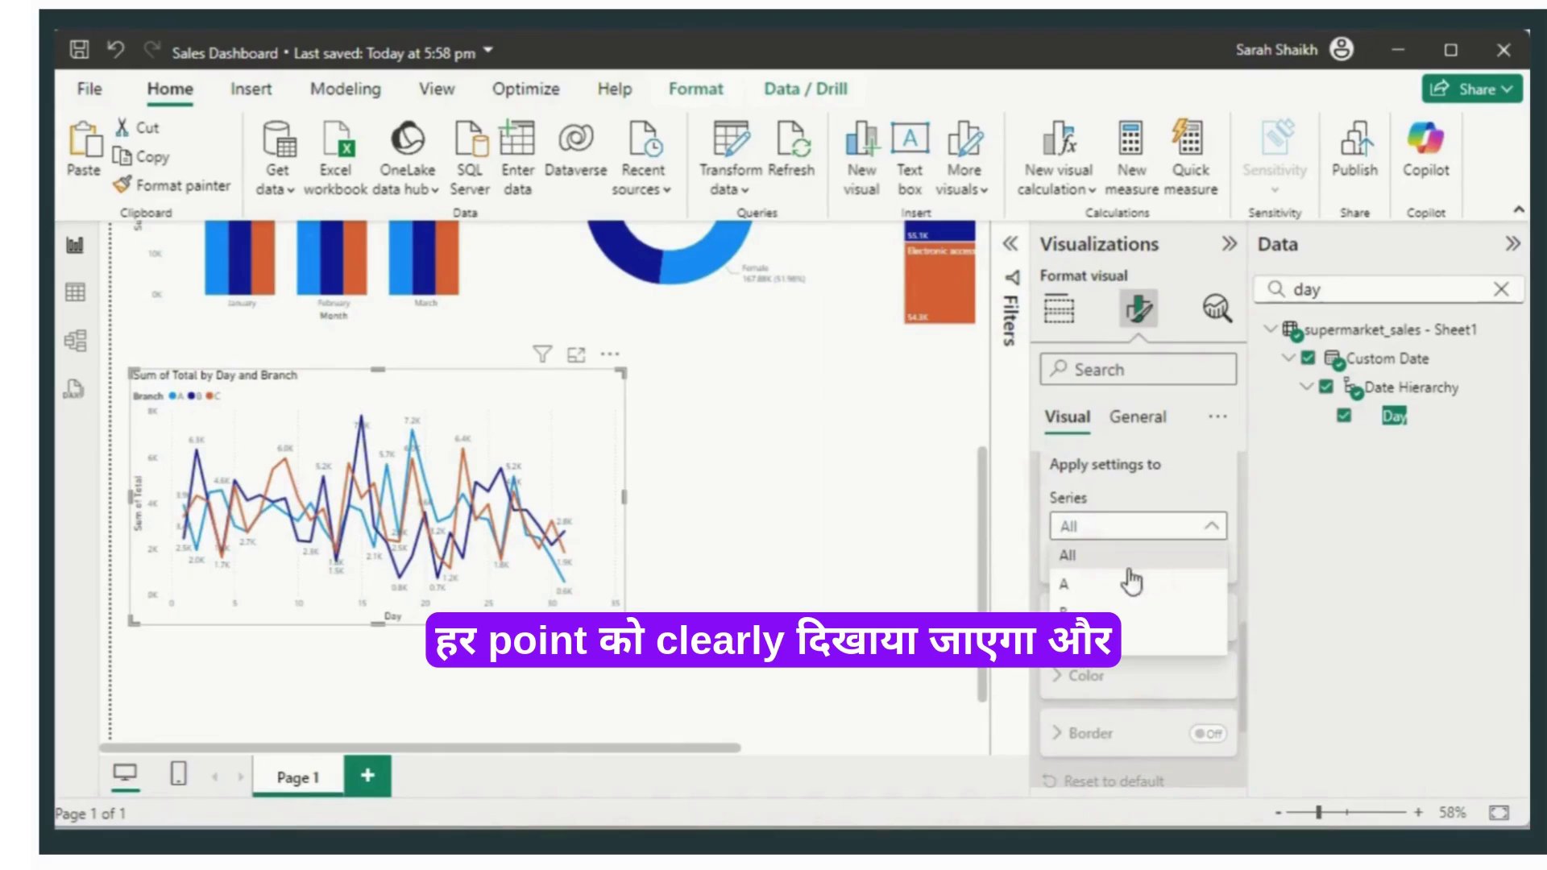
pyautogui.click(1212, 532)
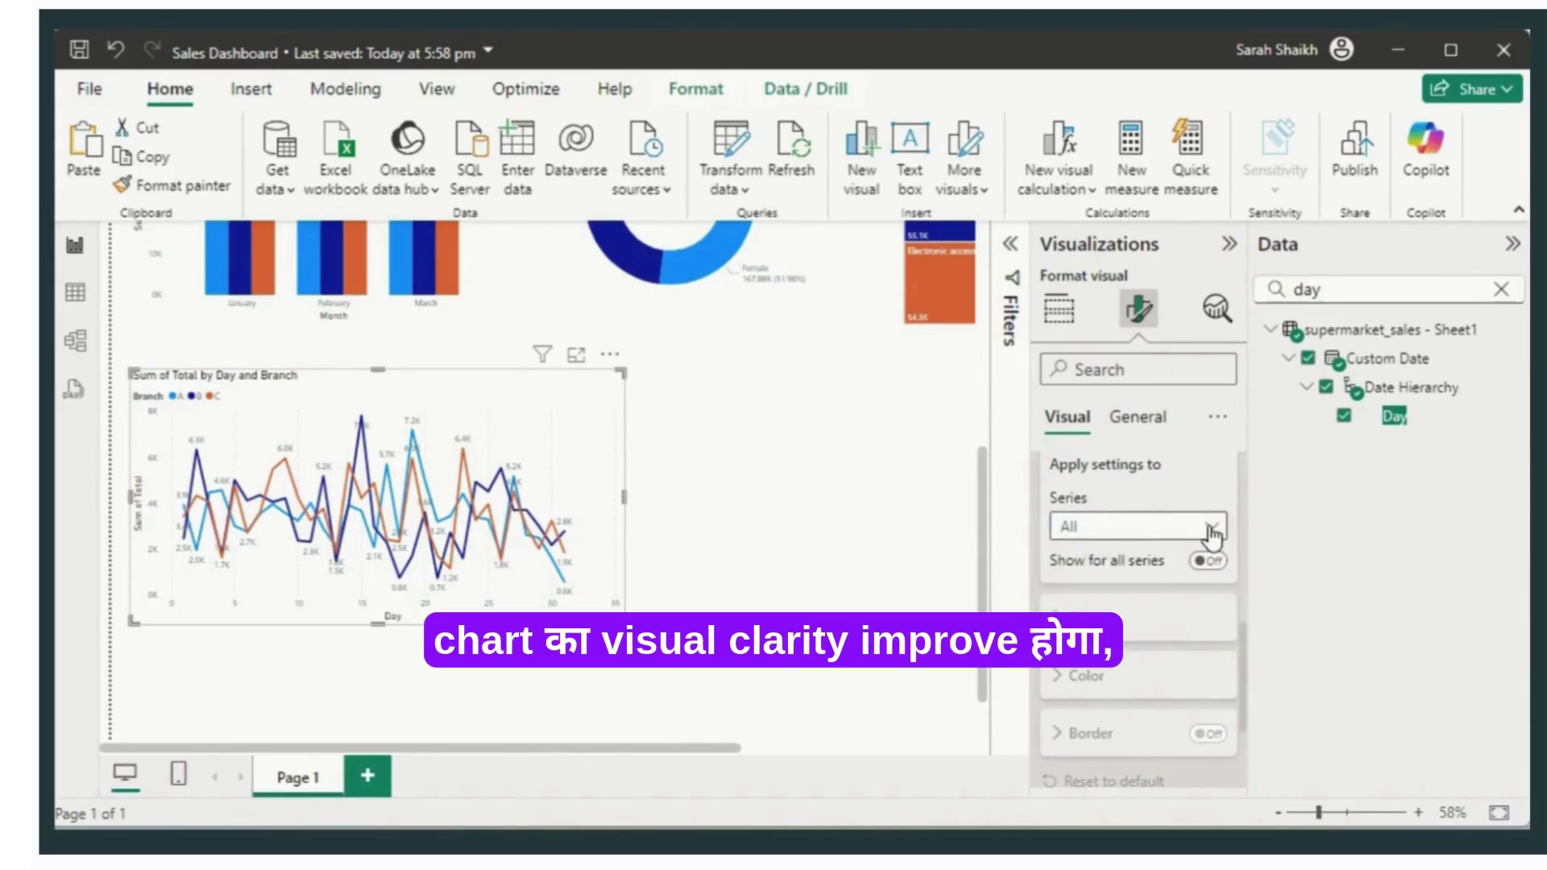
pyautogui.click(1214, 531)
pyautogui.click(1215, 536)
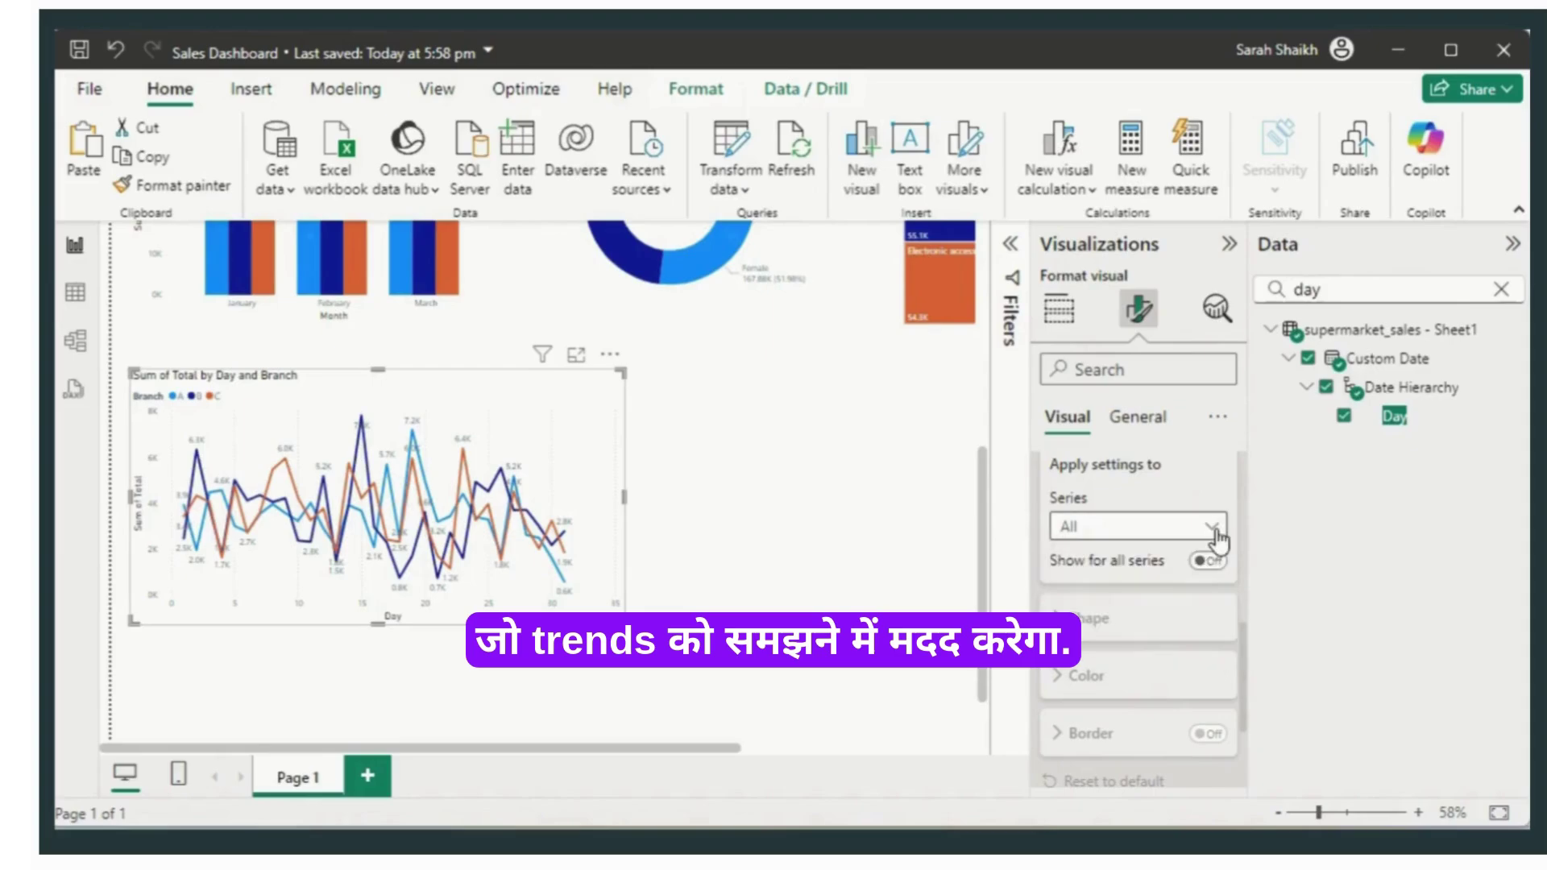
pyautogui.click(1216, 531)
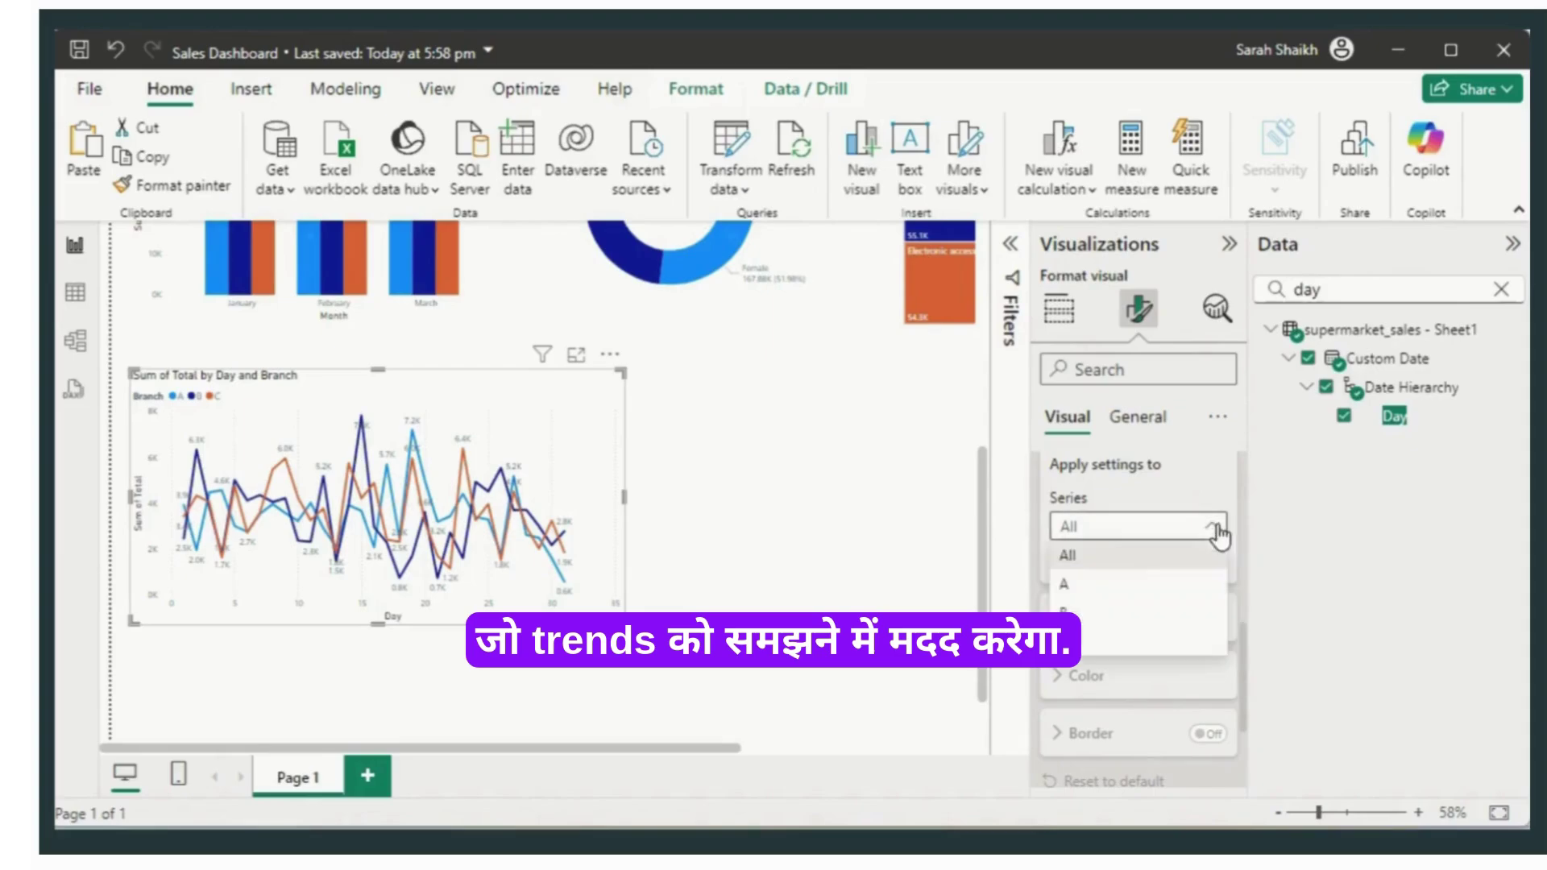
pyautogui.click(1132, 586)
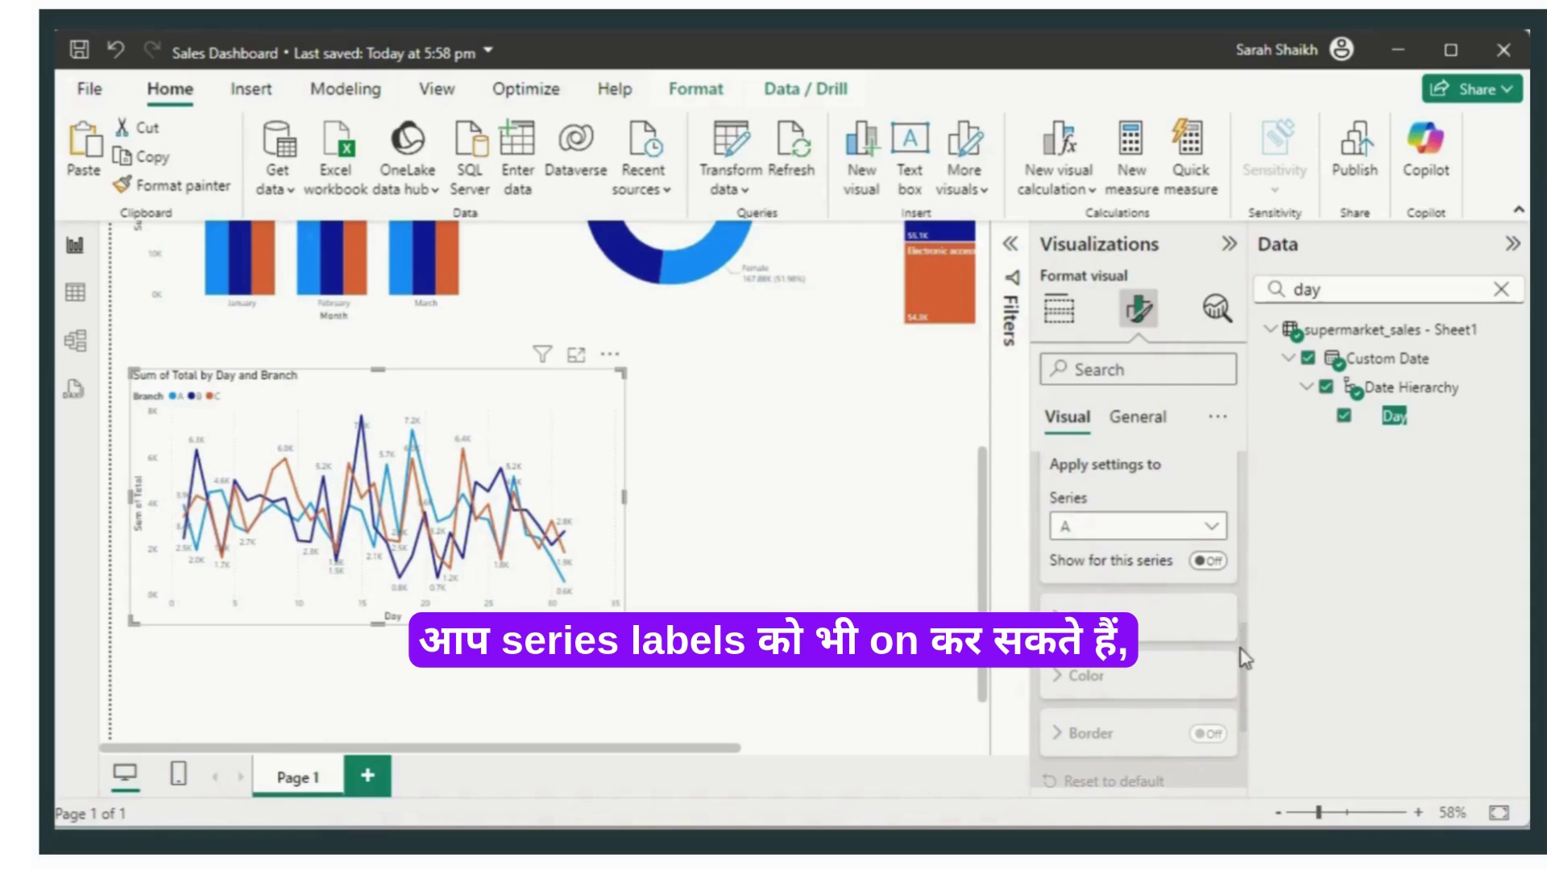
# Step: Try series labels on the line chart by Day and Branch, then switch them back off
pyautogui.moveTo(1244, 659); pyautogui.dragTo(1250, 571)
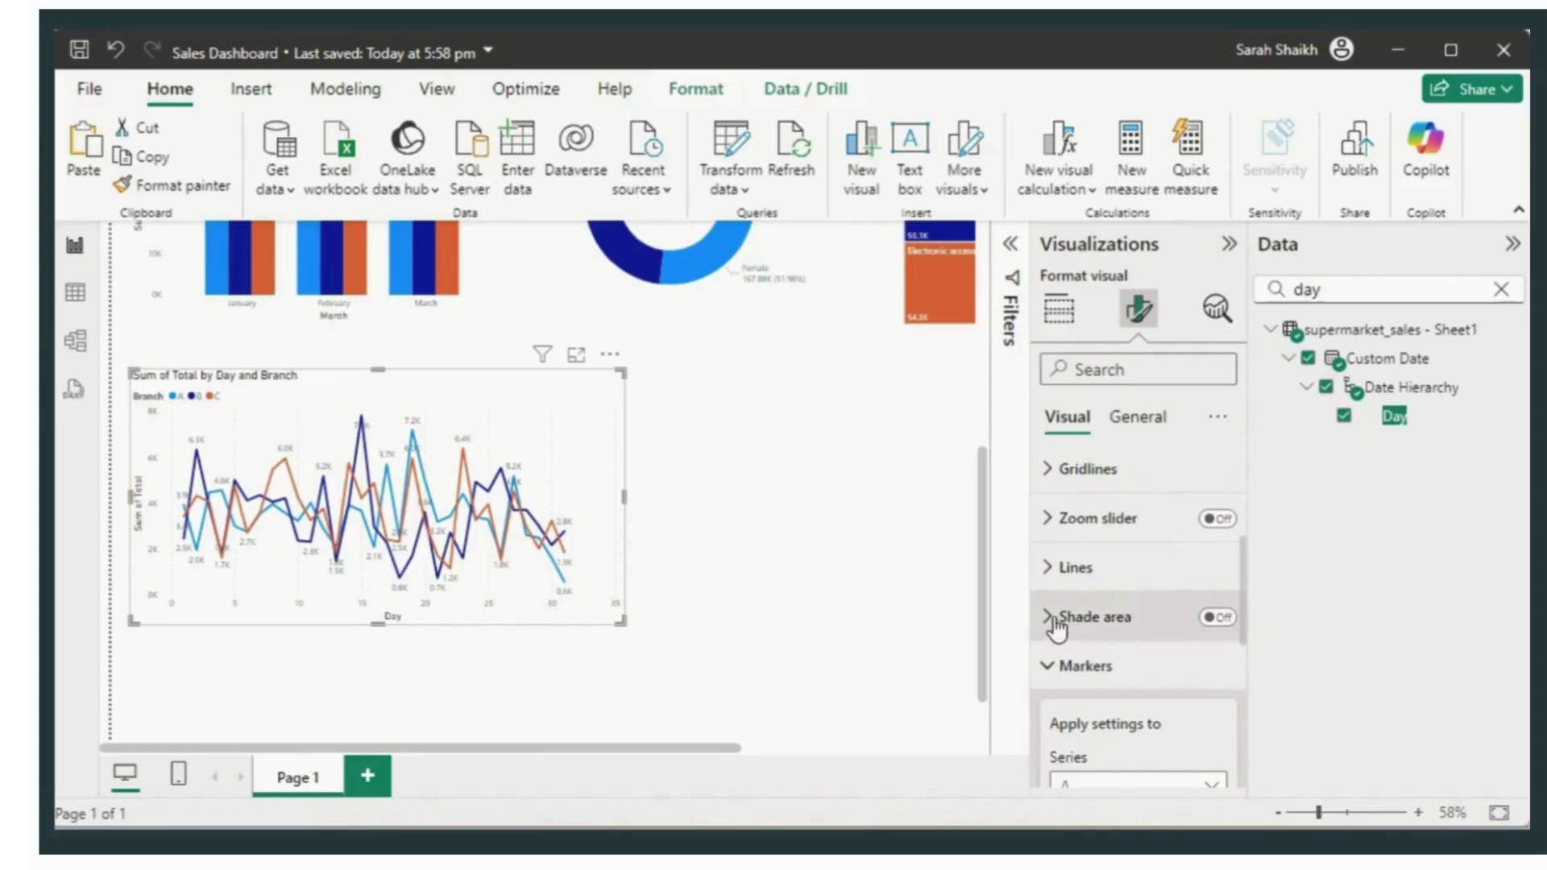
pyautogui.click(1159, 433)
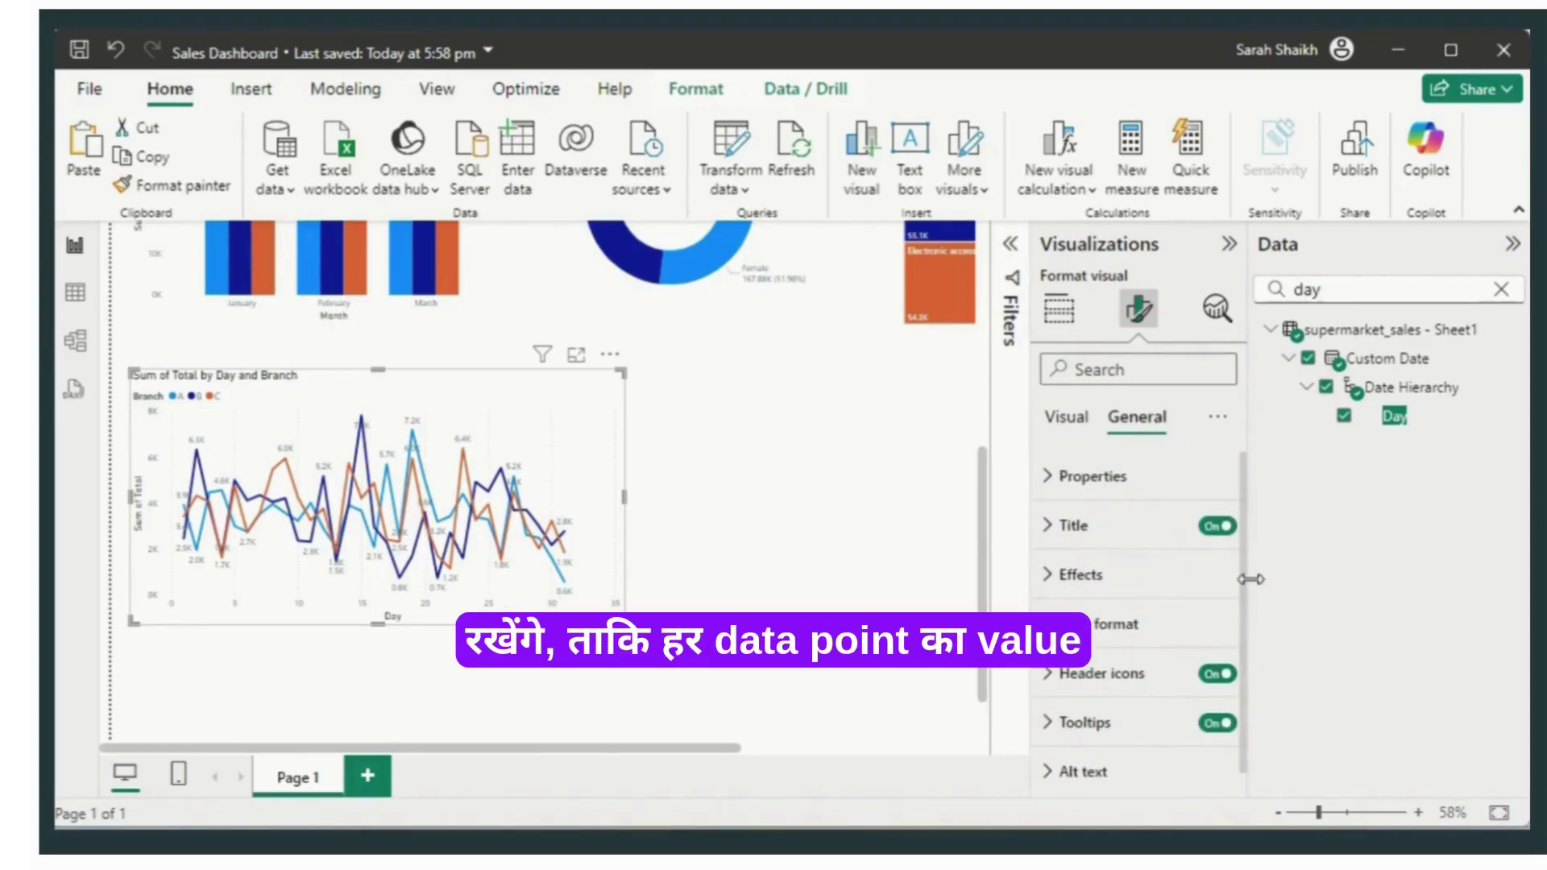
pyautogui.click(1067, 417)
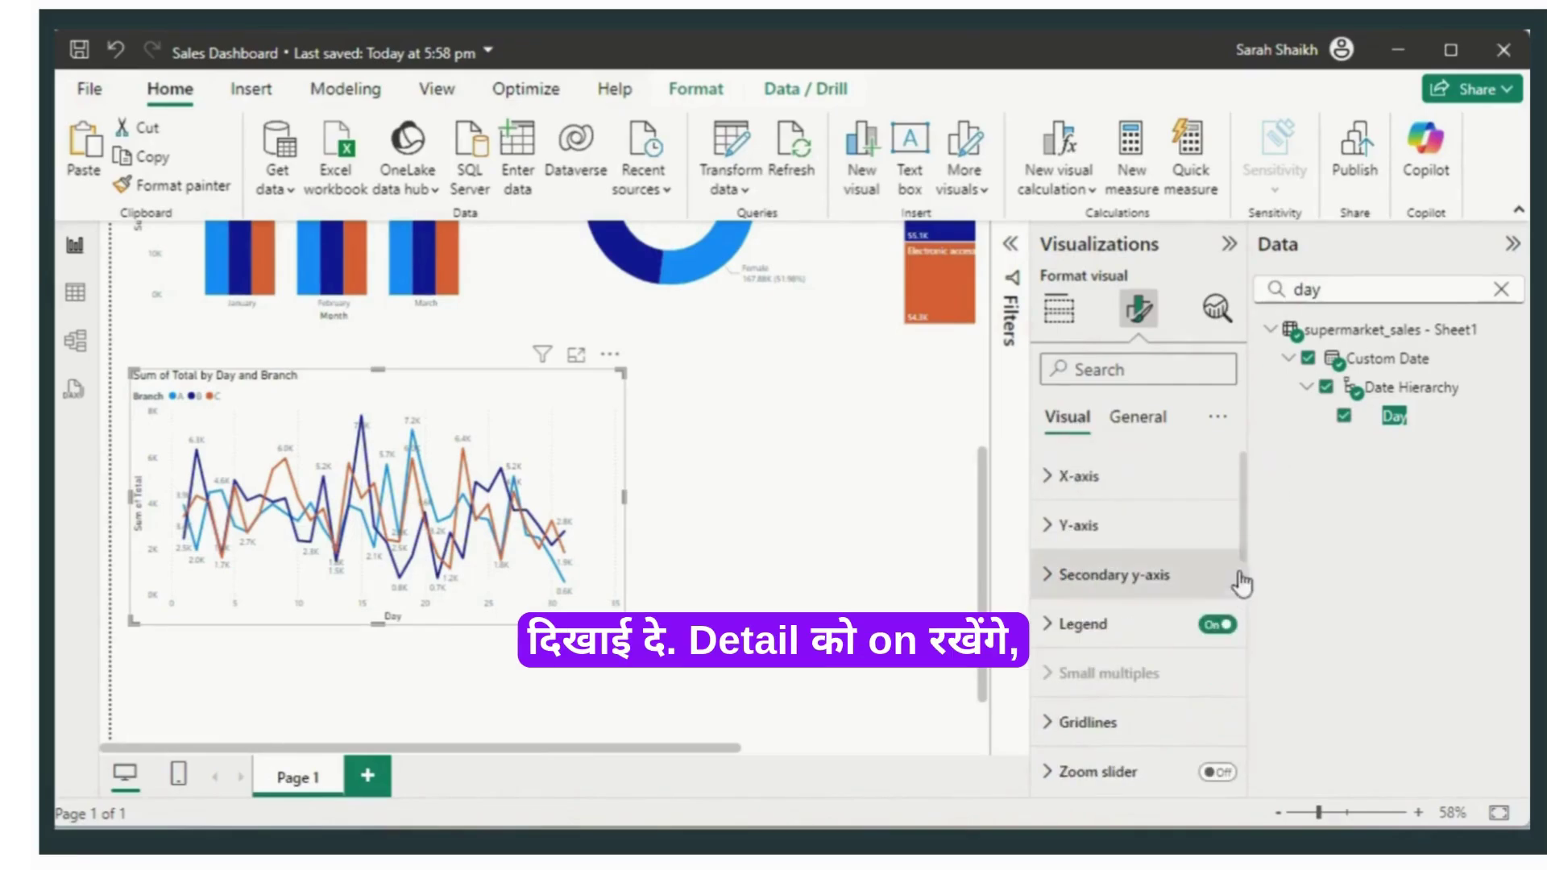
pyautogui.moveTo(1243, 546); pyautogui.dragTo(1227, 759)
pyautogui.scroll(-2, 1226, 759)
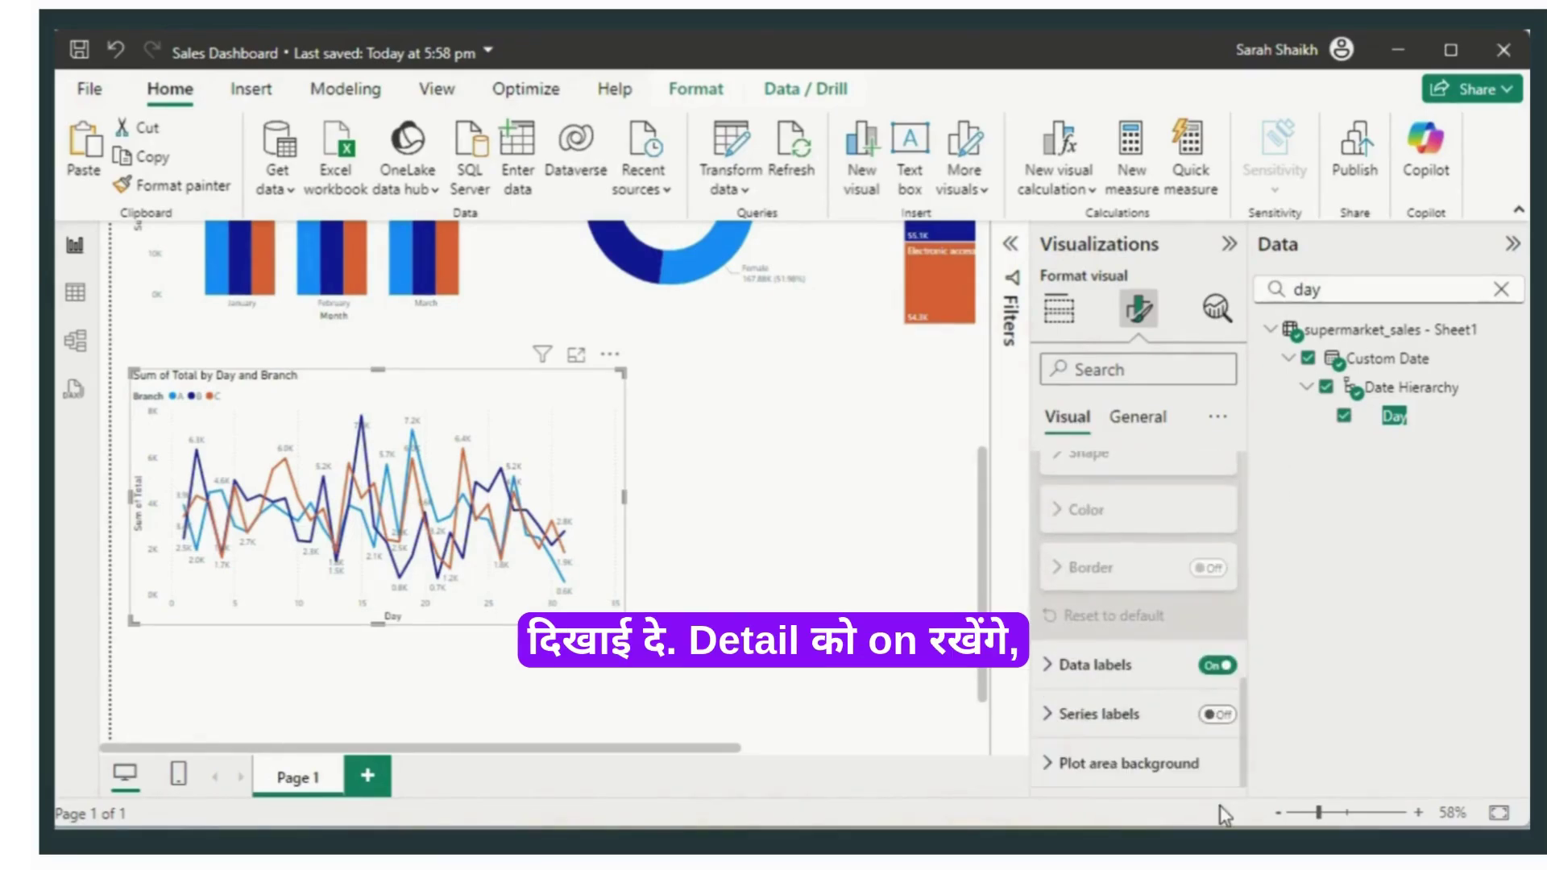
pyautogui.click(1222, 722)
pyautogui.click(1224, 722)
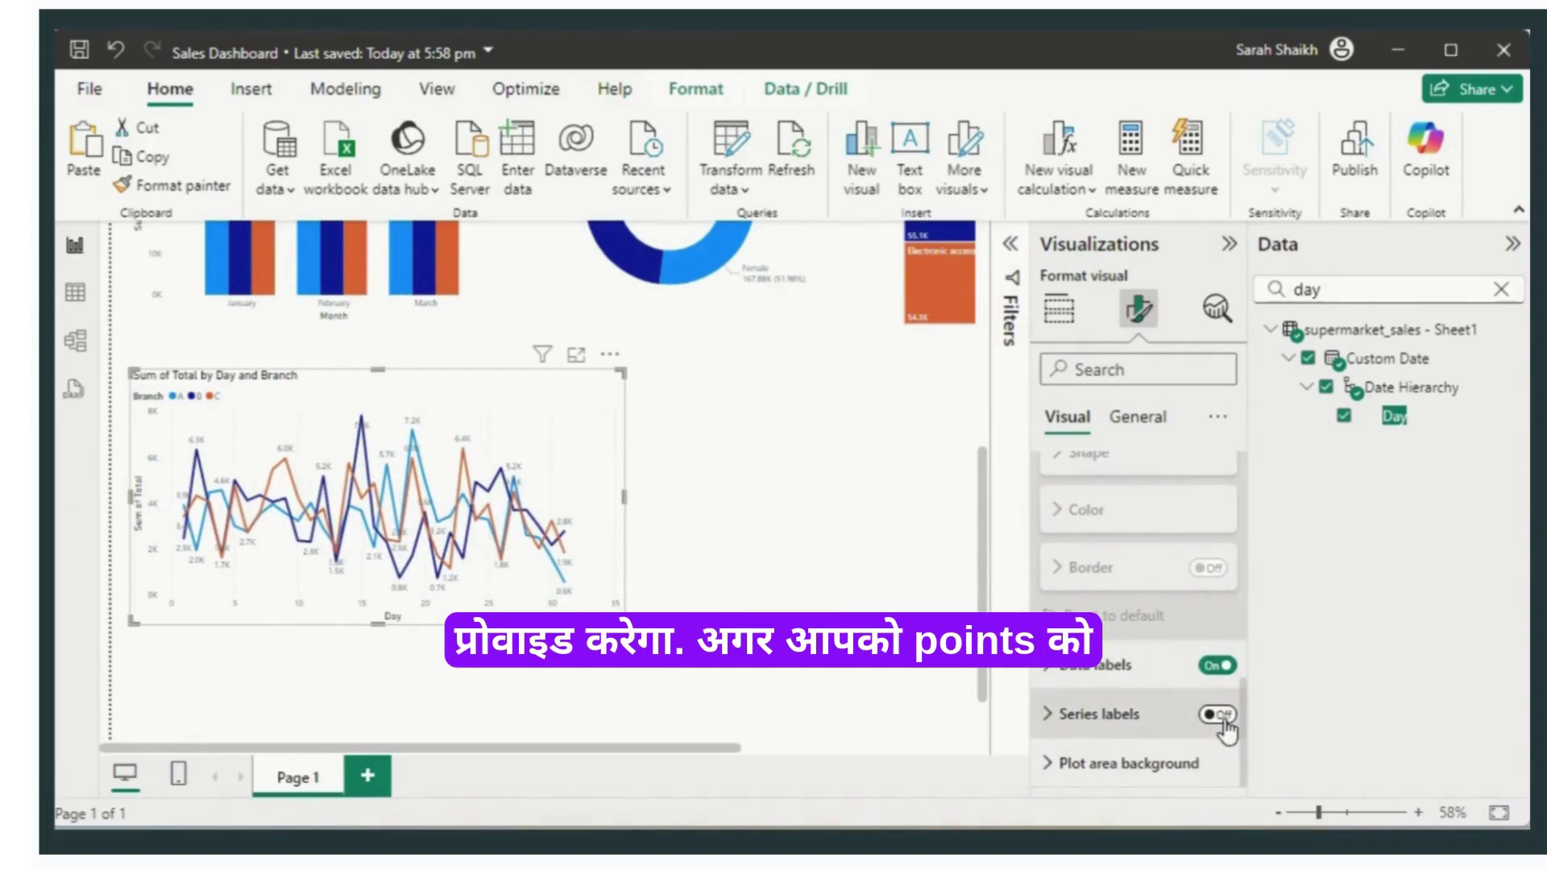
# Step: Try the Detail and Background options of the line chart's data labels and leave both off
pyautogui.click(1051, 667)
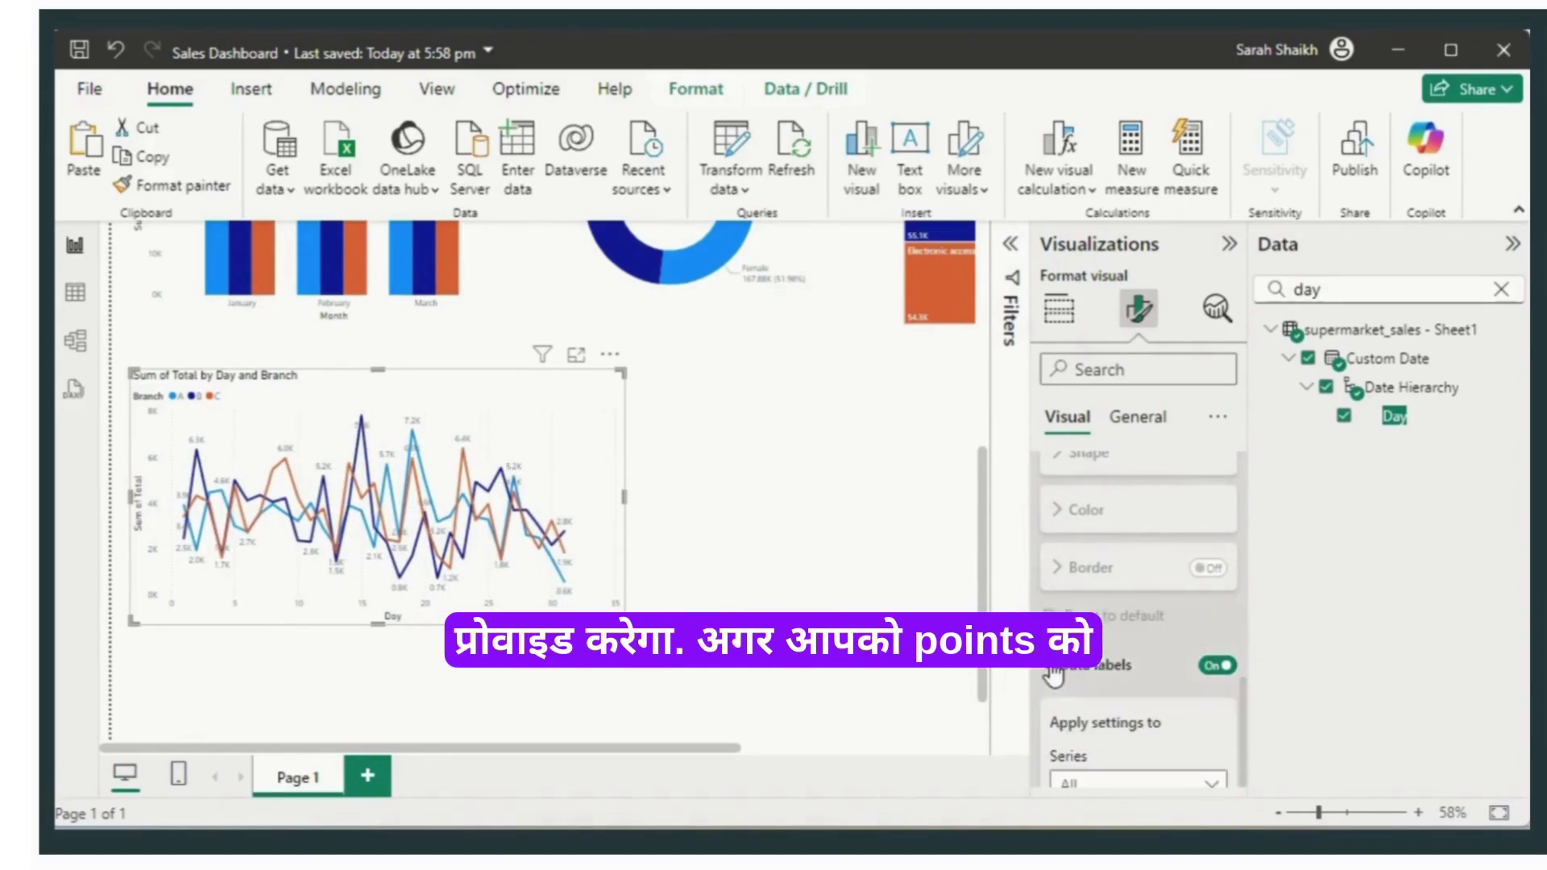
pyautogui.moveTo(1247, 617); pyautogui.dragTo(1241, 756)
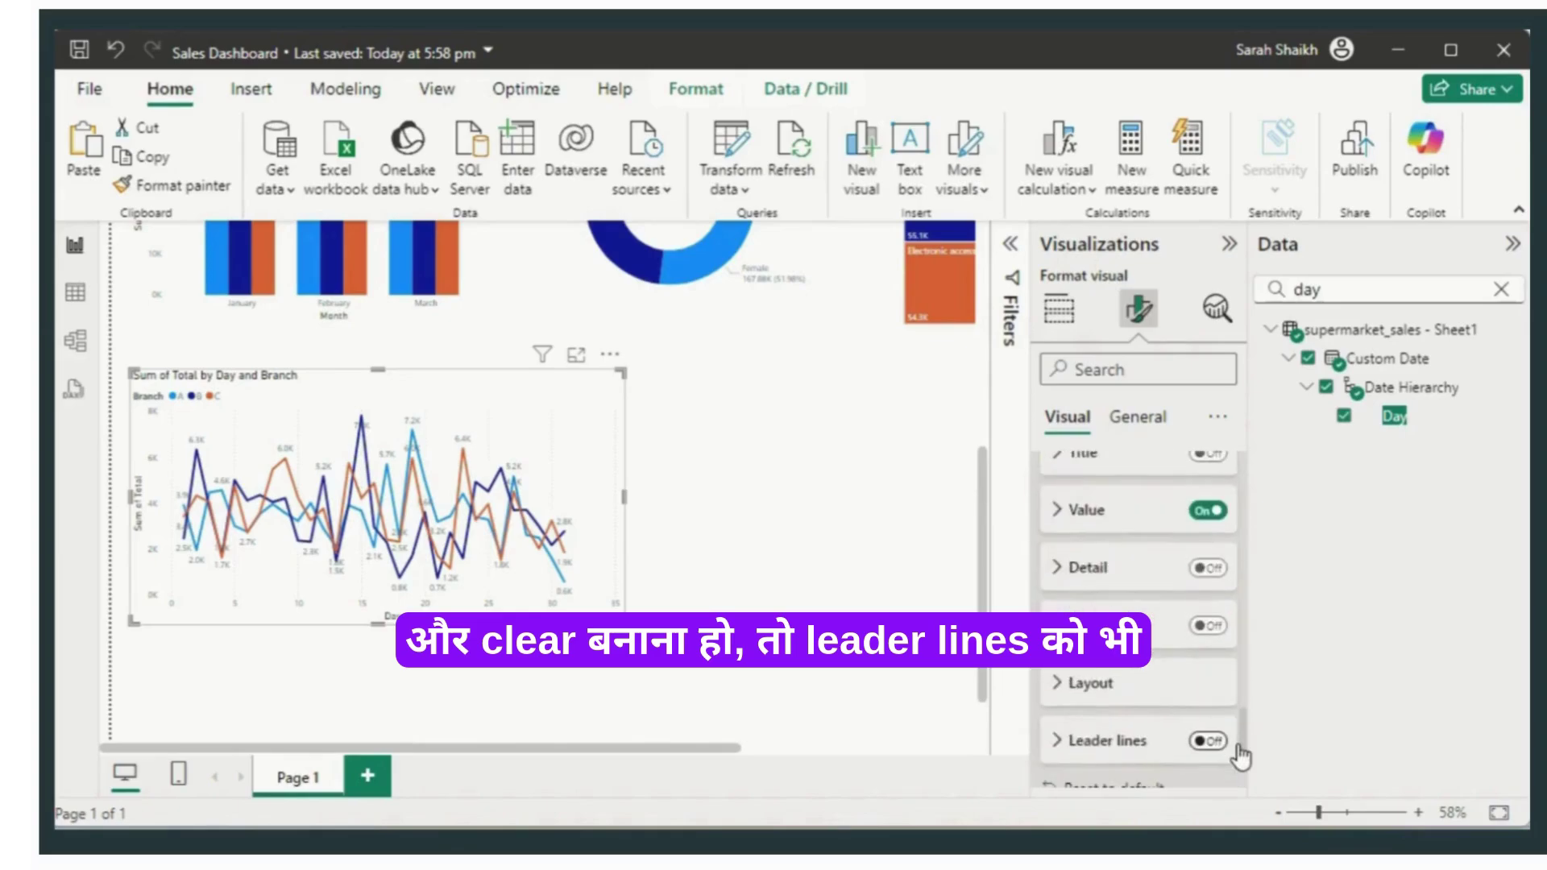
pyautogui.click(1218, 573)
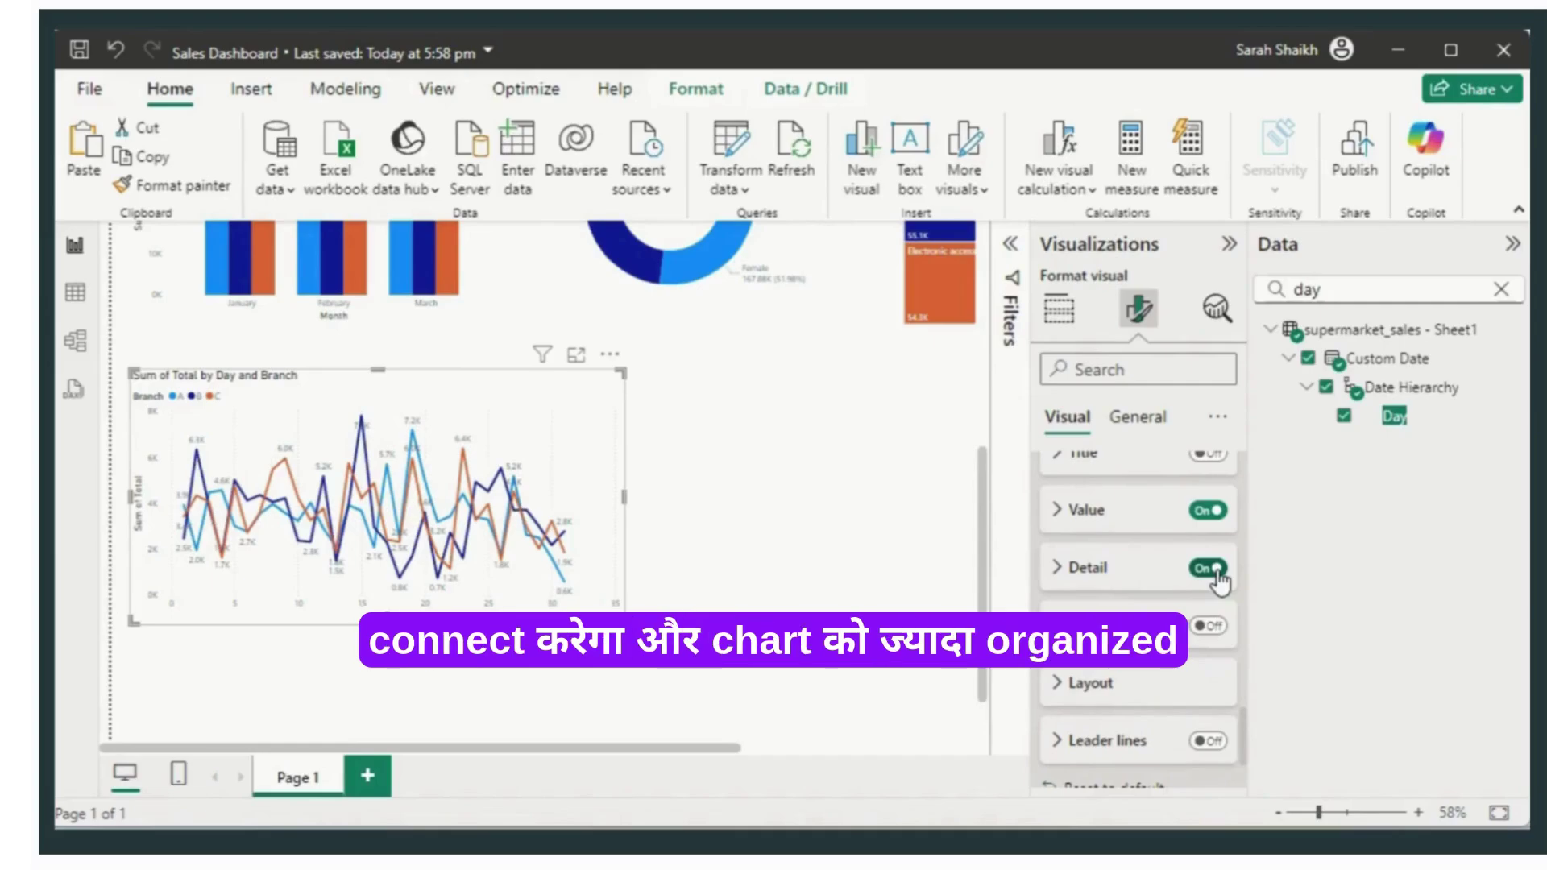
pyautogui.click(1215, 570)
pyautogui.click(1208, 636)
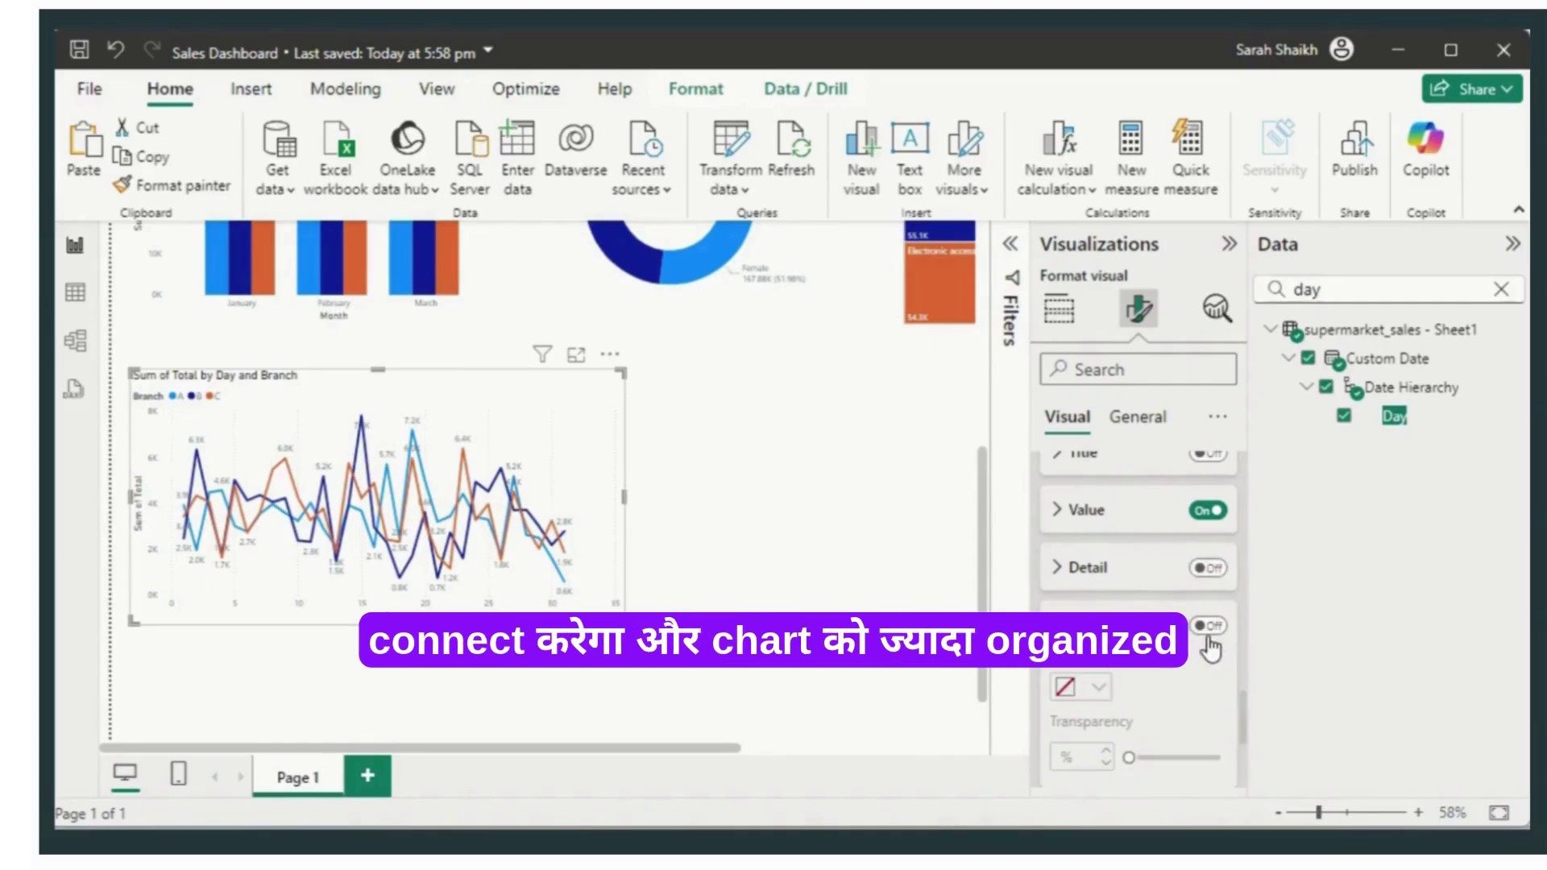
pyautogui.click(1208, 641)
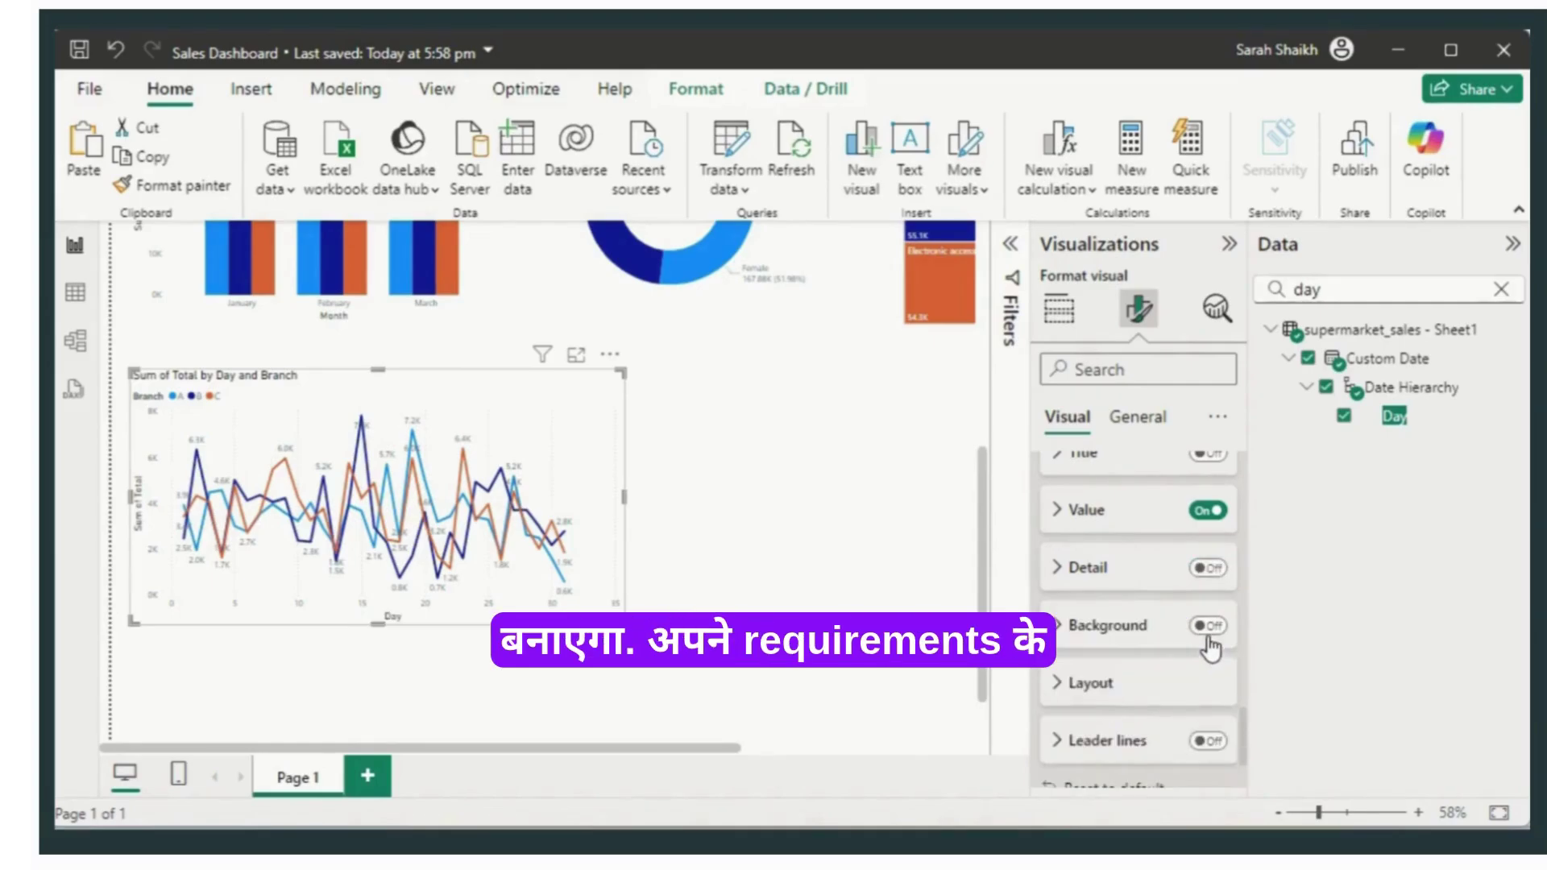
# Step: Turn on leader lines for the line chart's data labels and widen the chart past the donut chart above
pyautogui.click(1215, 743)
pyautogui.click(1215, 743)
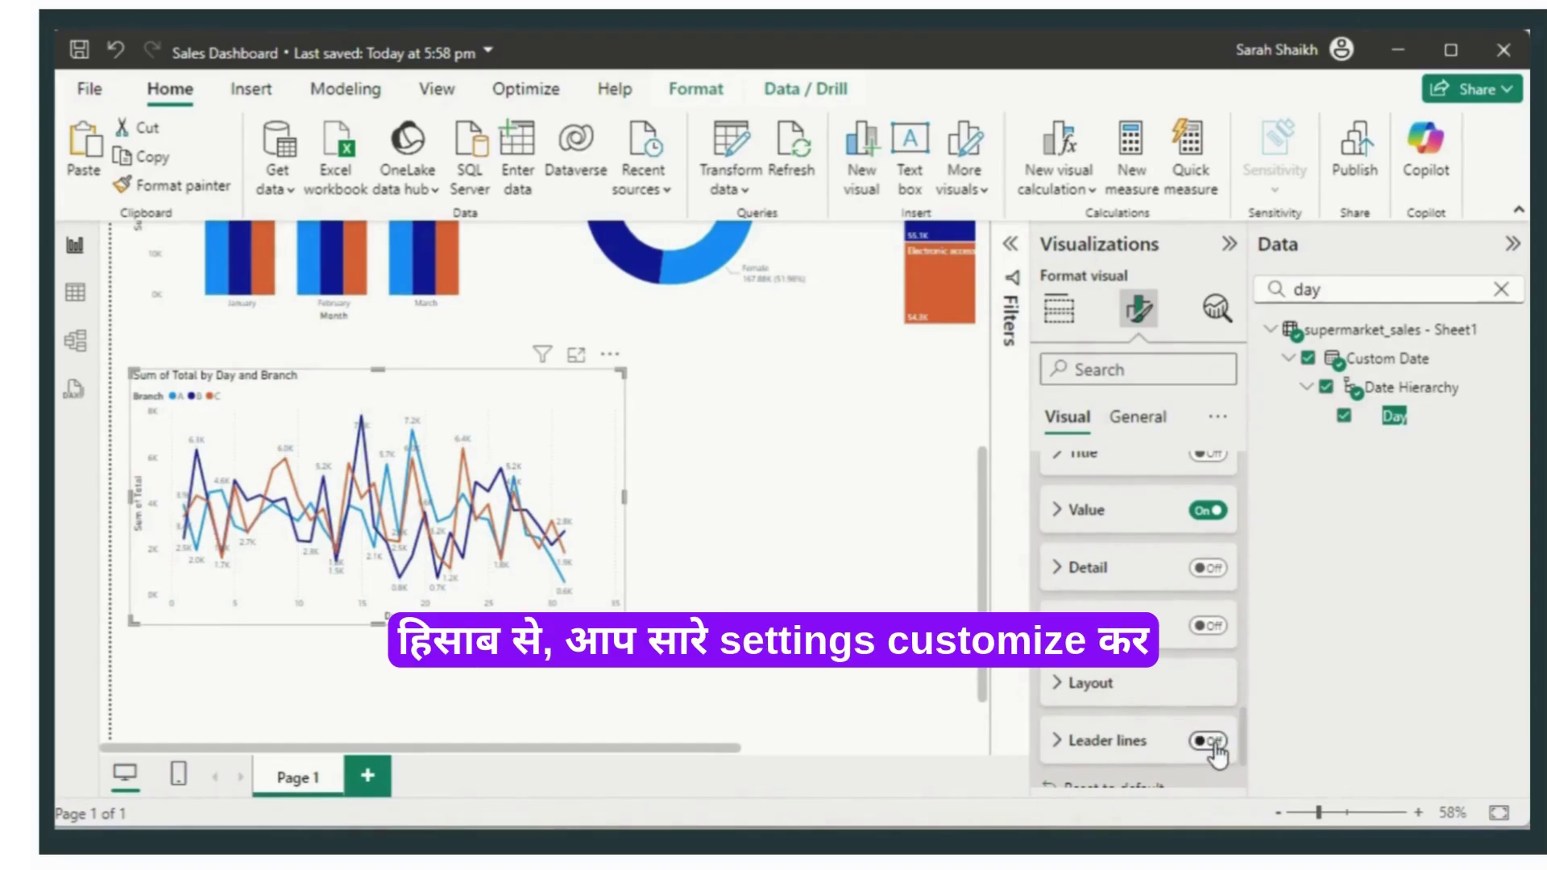
pyautogui.click(1215, 743)
pyautogui.click(1215, 743)
pyautogui.click(1215, 743)
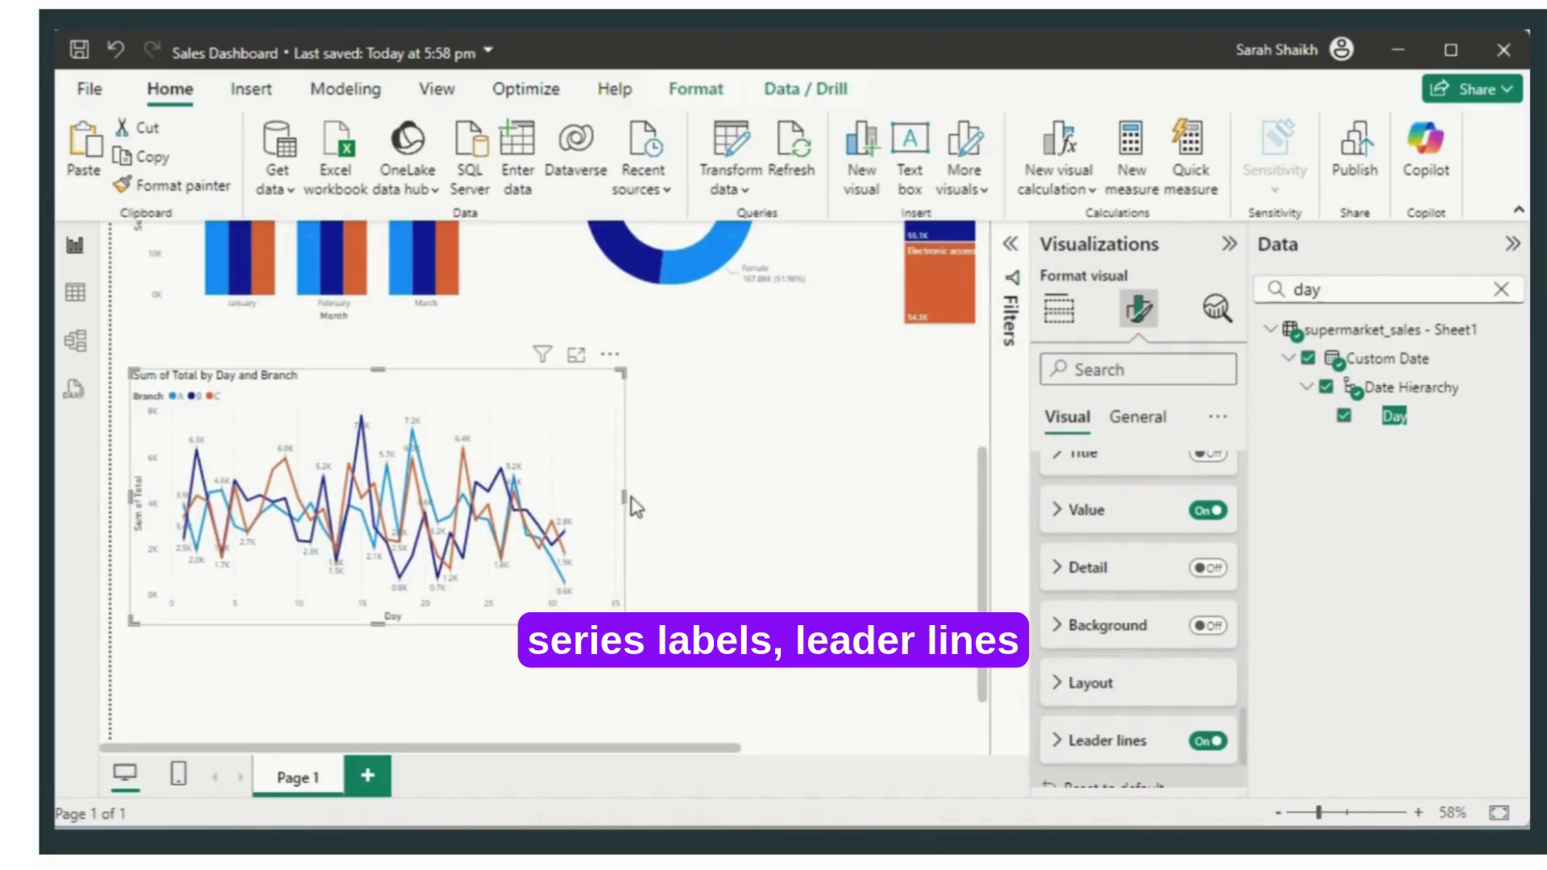
pyautogui.moveTo(622, 497); pyautogui.dragTo(774, 524)
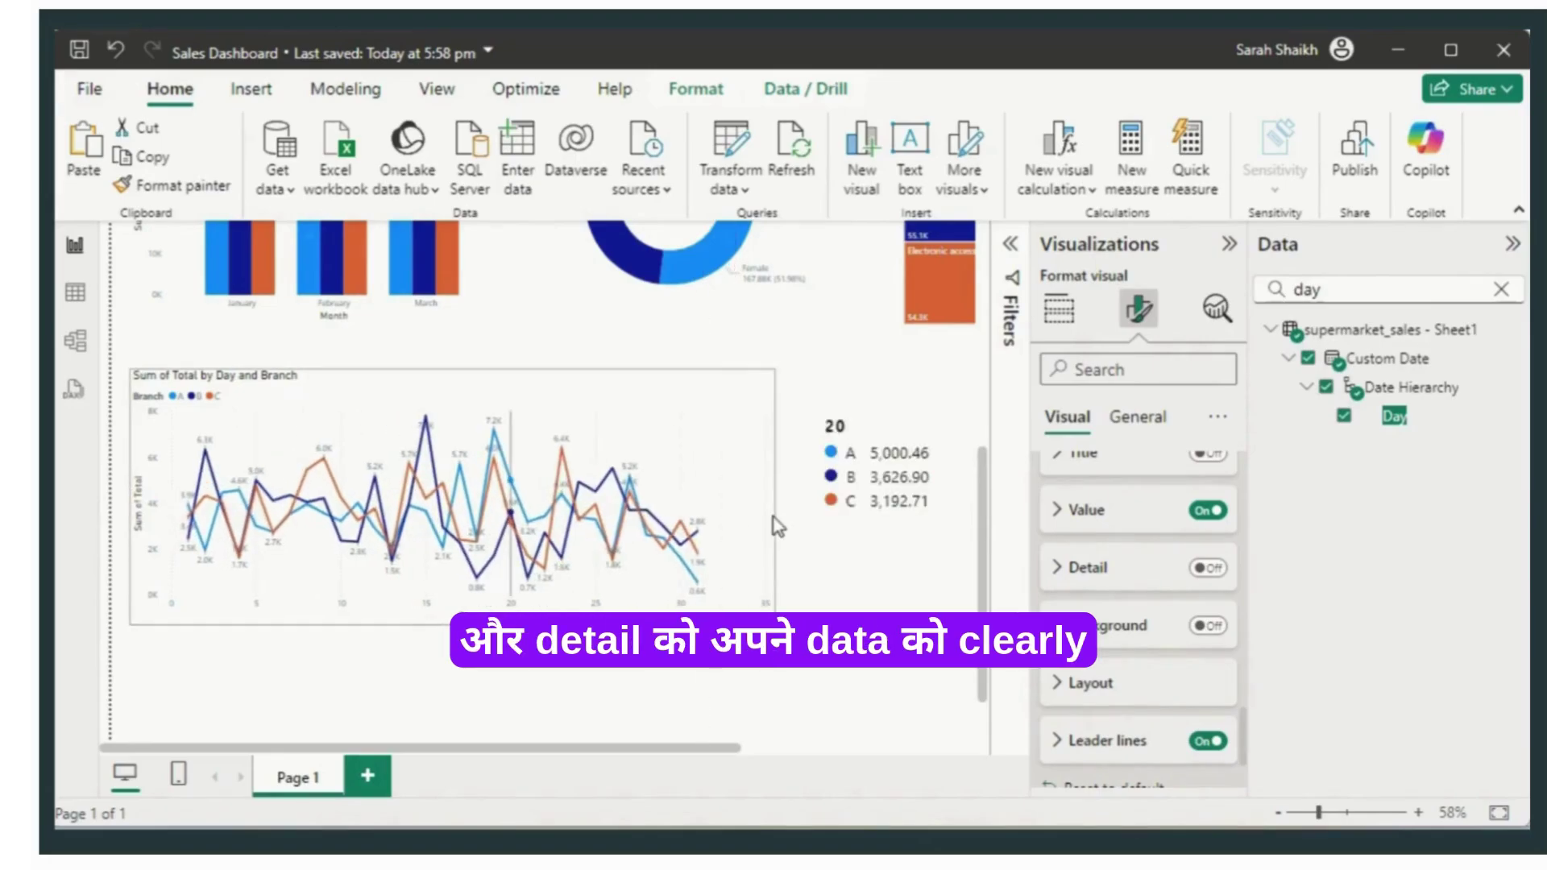
# Step: Replace Day with the Custom Date Month level on the line chart's X-axis
pyautogui.click(1062, 316)
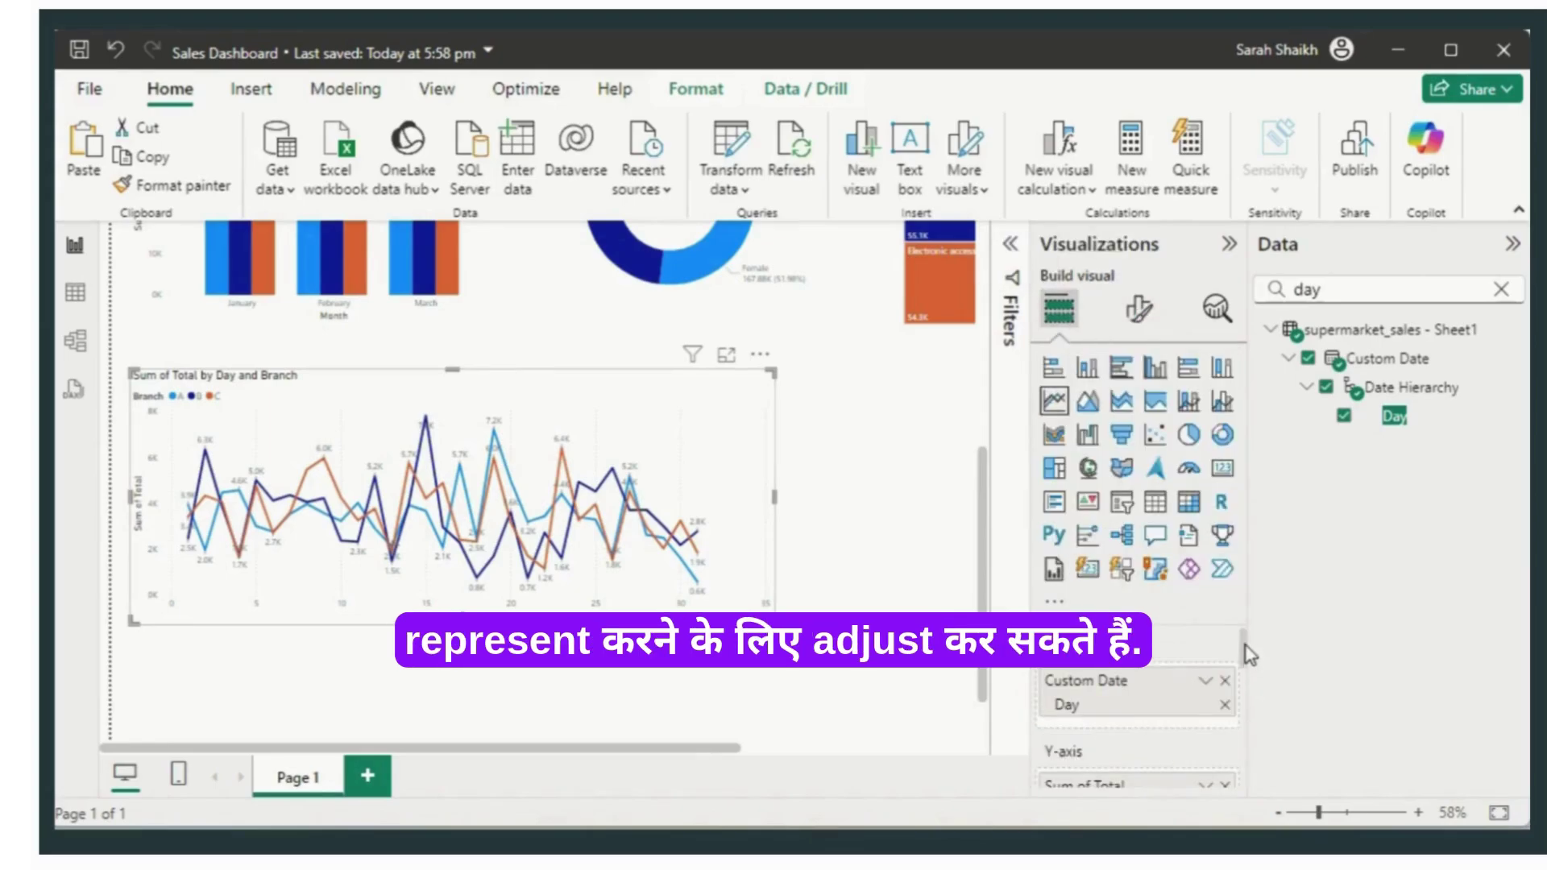
pyautogui.scroll(-2, 1250, 680)
pyautogui.scroll(-1, 1250, 684)
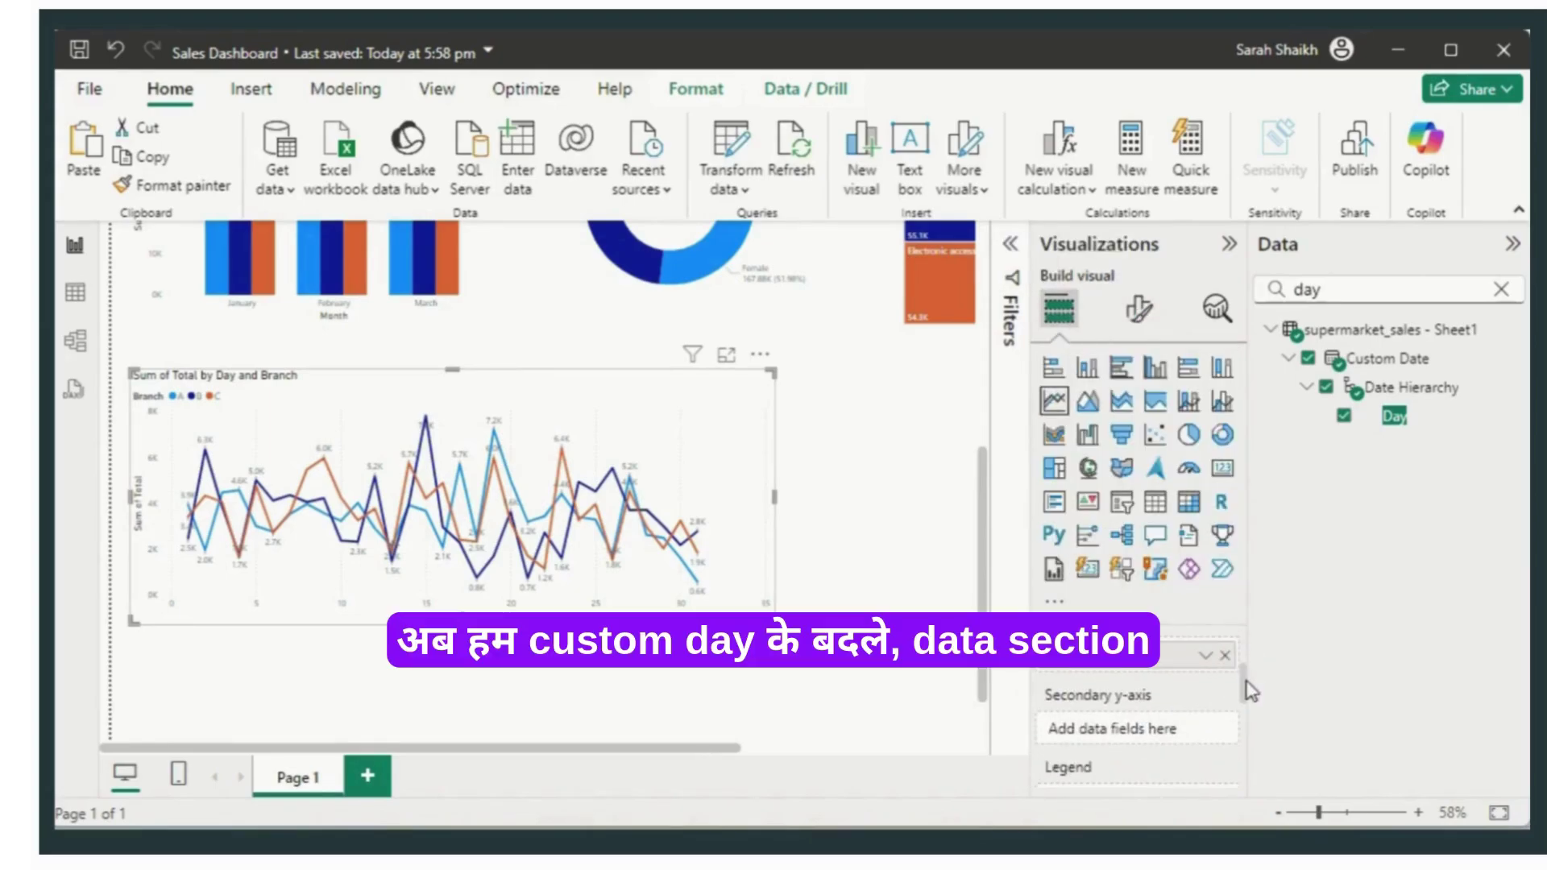
pyautogui.scroll(3, 1251, 669)
pyautogui.scroll(1, 1250, 664)
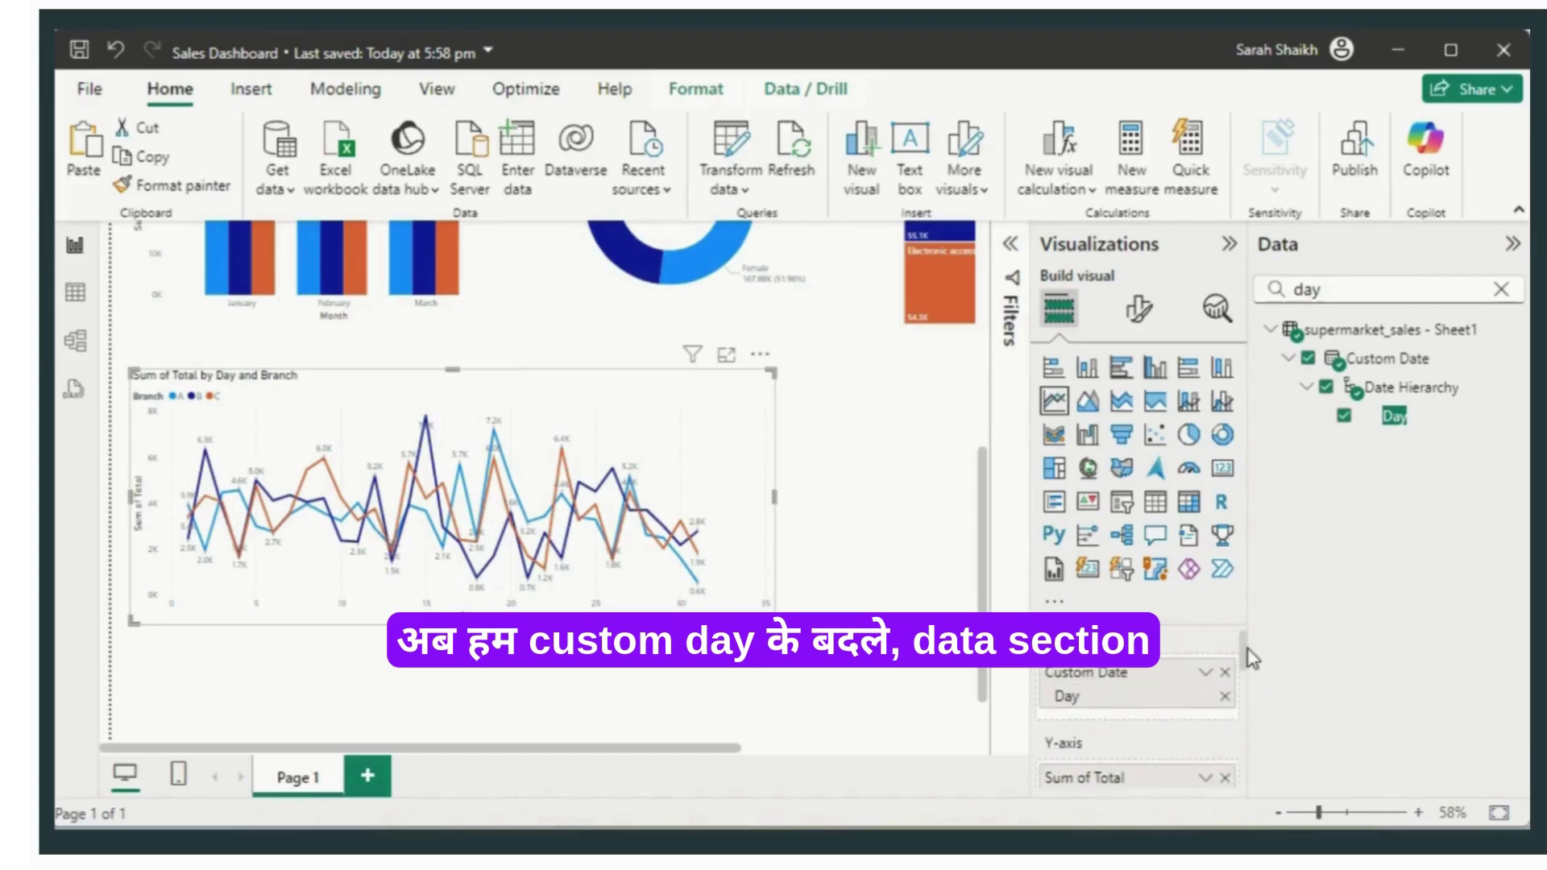
pyautogui.click(1226, 698)
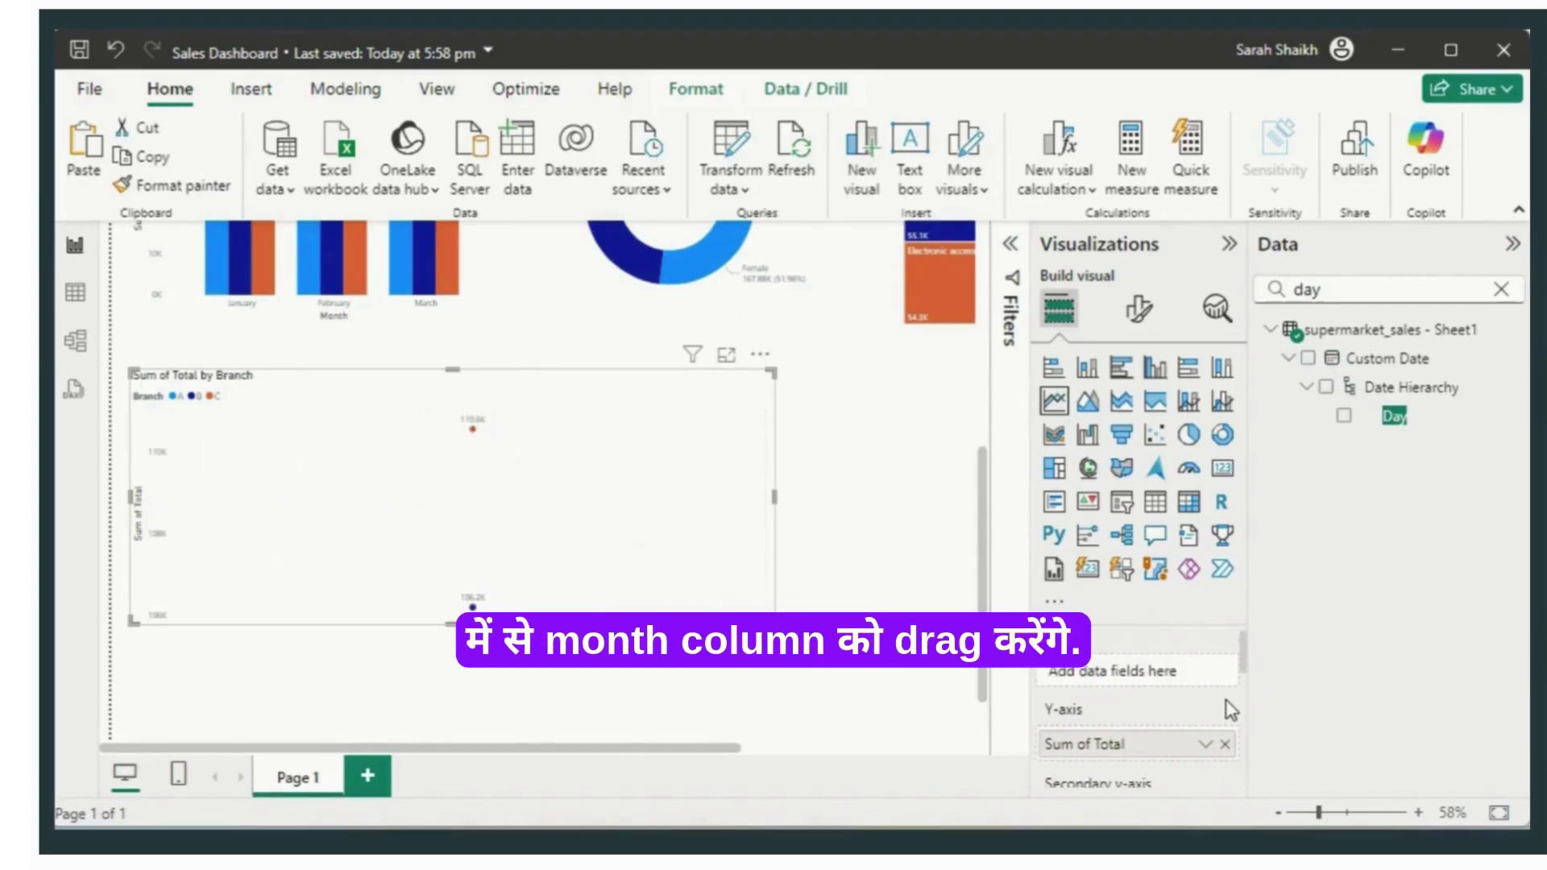
pyautogui.doubleClick(1294, 297)
pyautogui.write('mo')
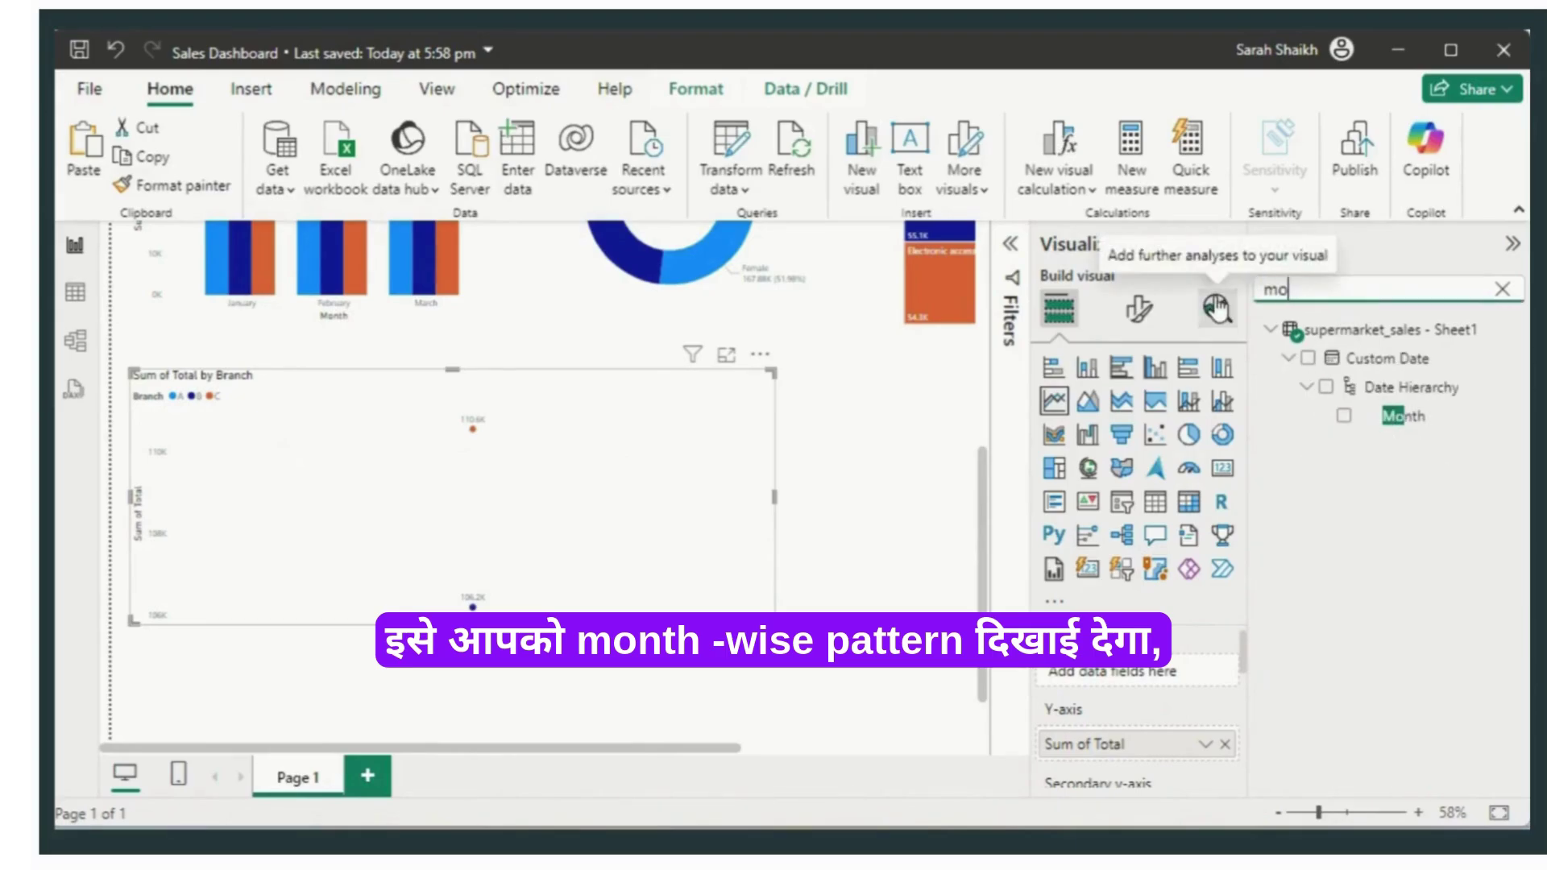
pyautogui.write('nth')
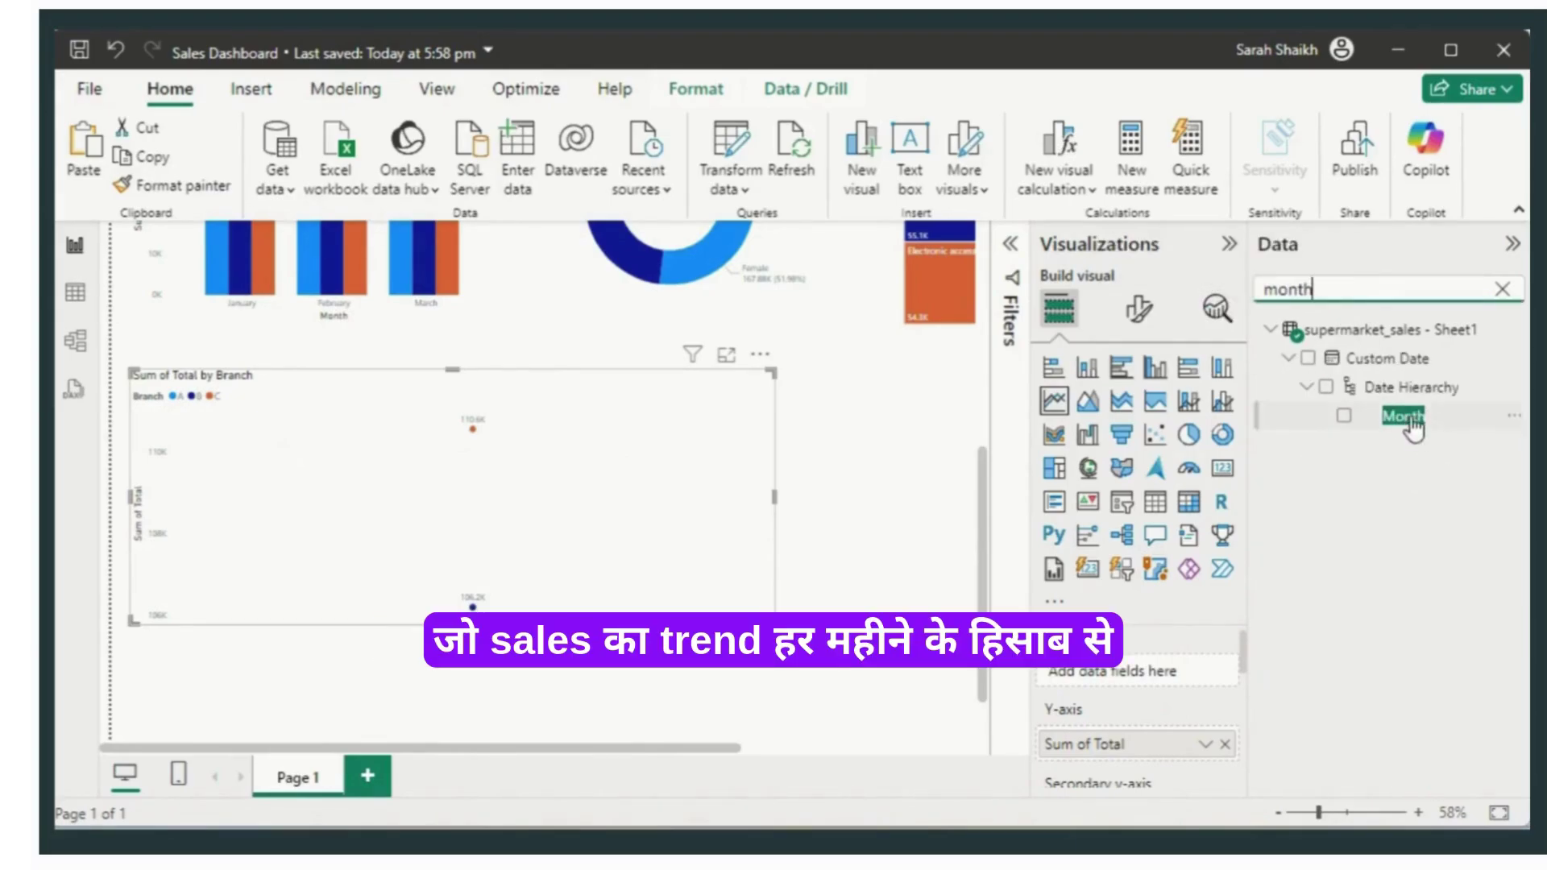
pyautogui.moveTo(1406, 417); pyautogui.dragTo(1149, 698)
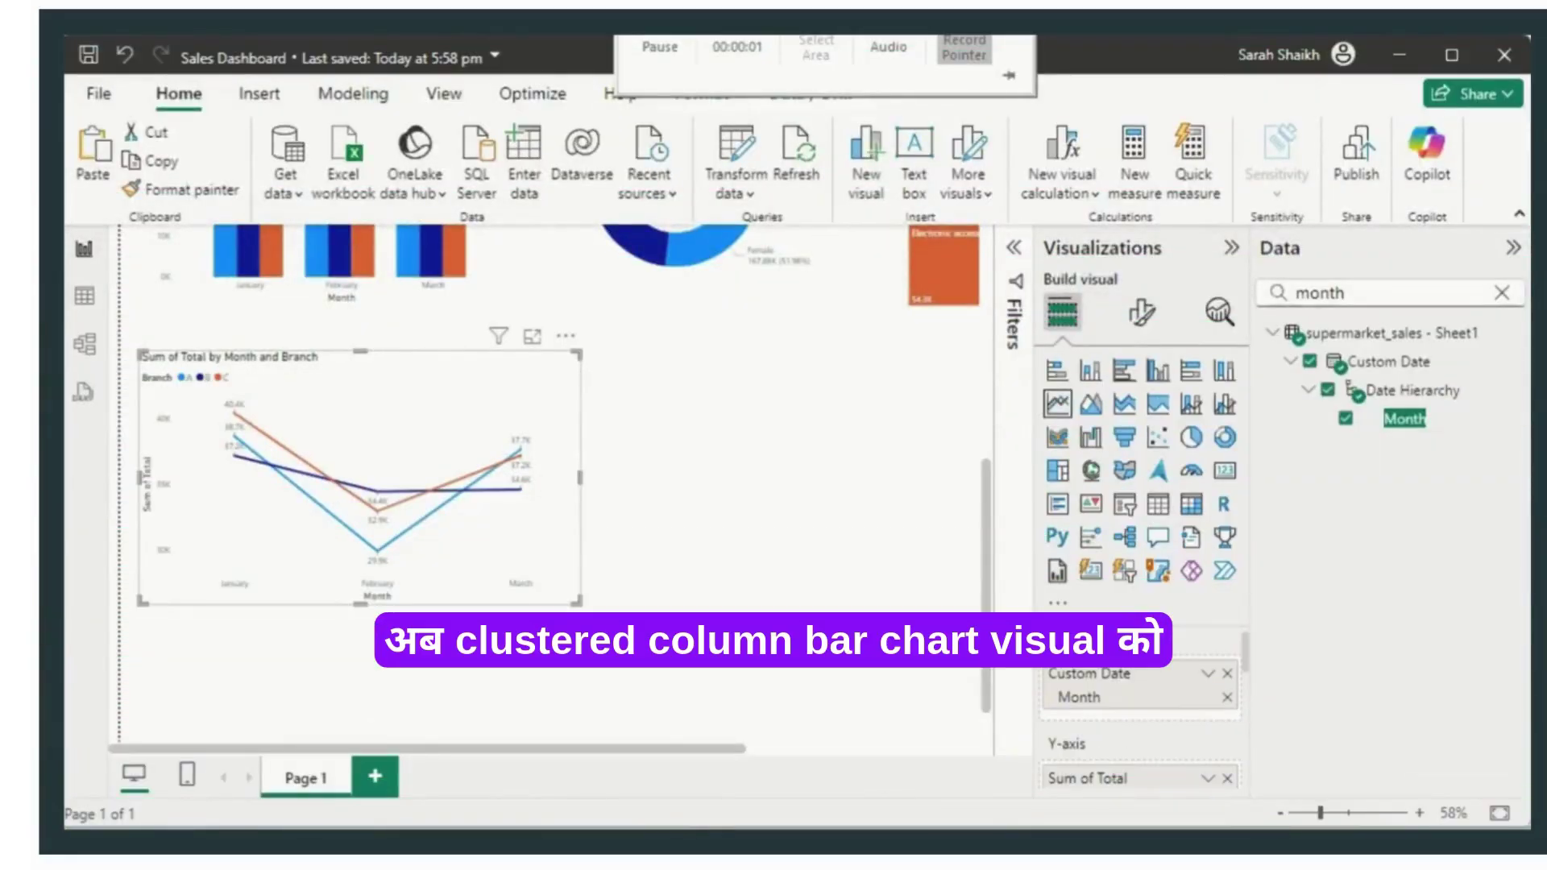
# Step: Duplicate the Total by Month and Branch clustered column chart and place the copy beside the line chart, beneath the donut chart
pyautogui.click(379, 296)
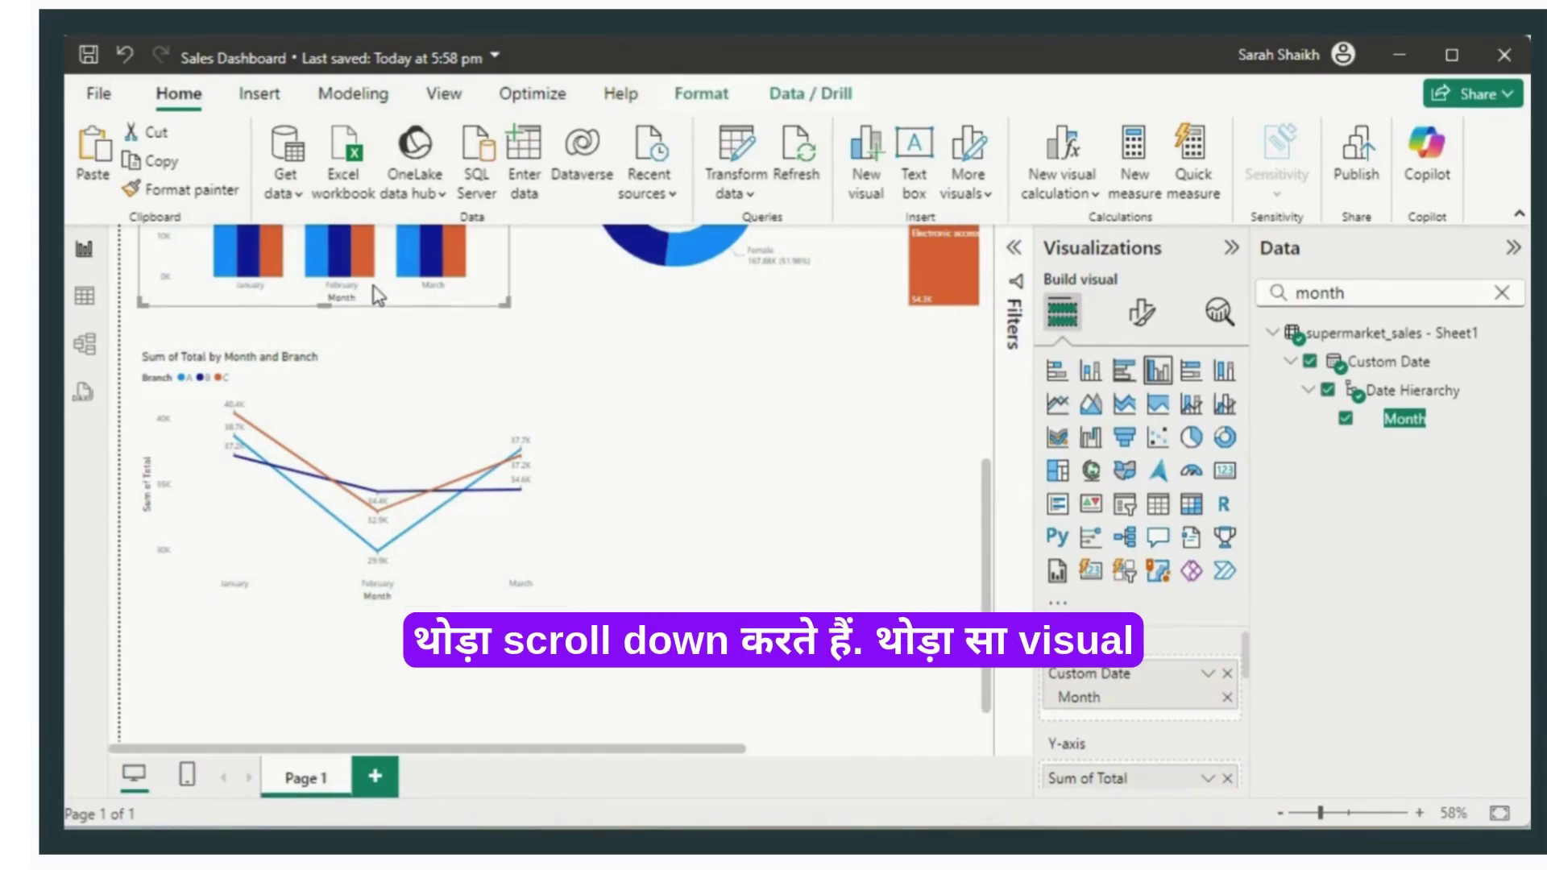
pyautogui.scroll(2, 379, 296)
pyautogui.hotkey('ctrl', 'v')
pyautogui.moveTo(826, 618); pyautogui.dragTo(802, 579)
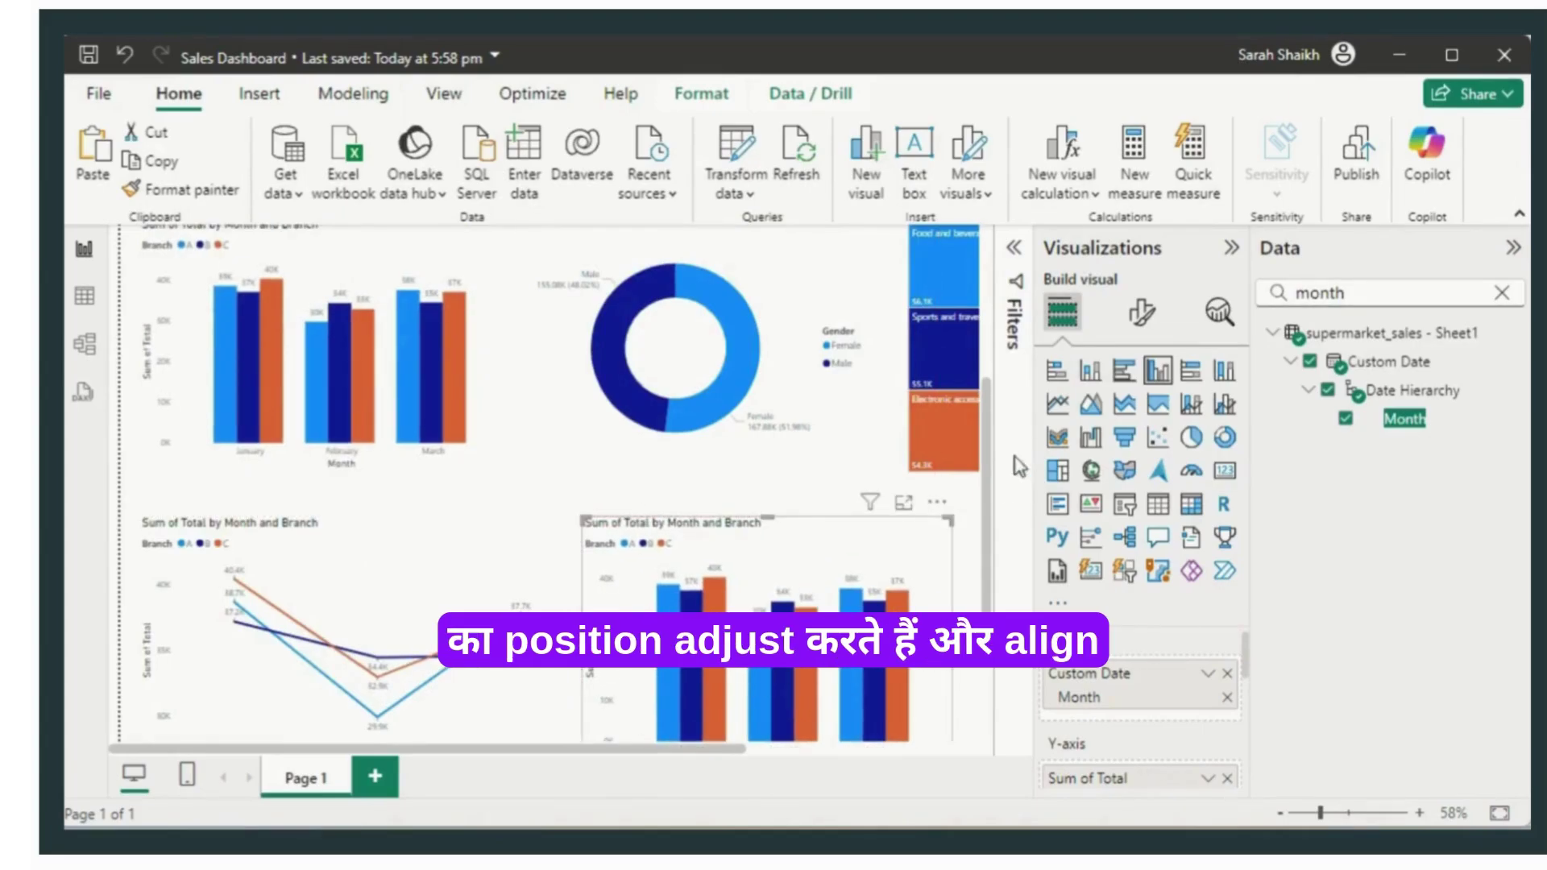
pyautogui.moveTo(988, 473); pyautogui.dragTo(988, 586)
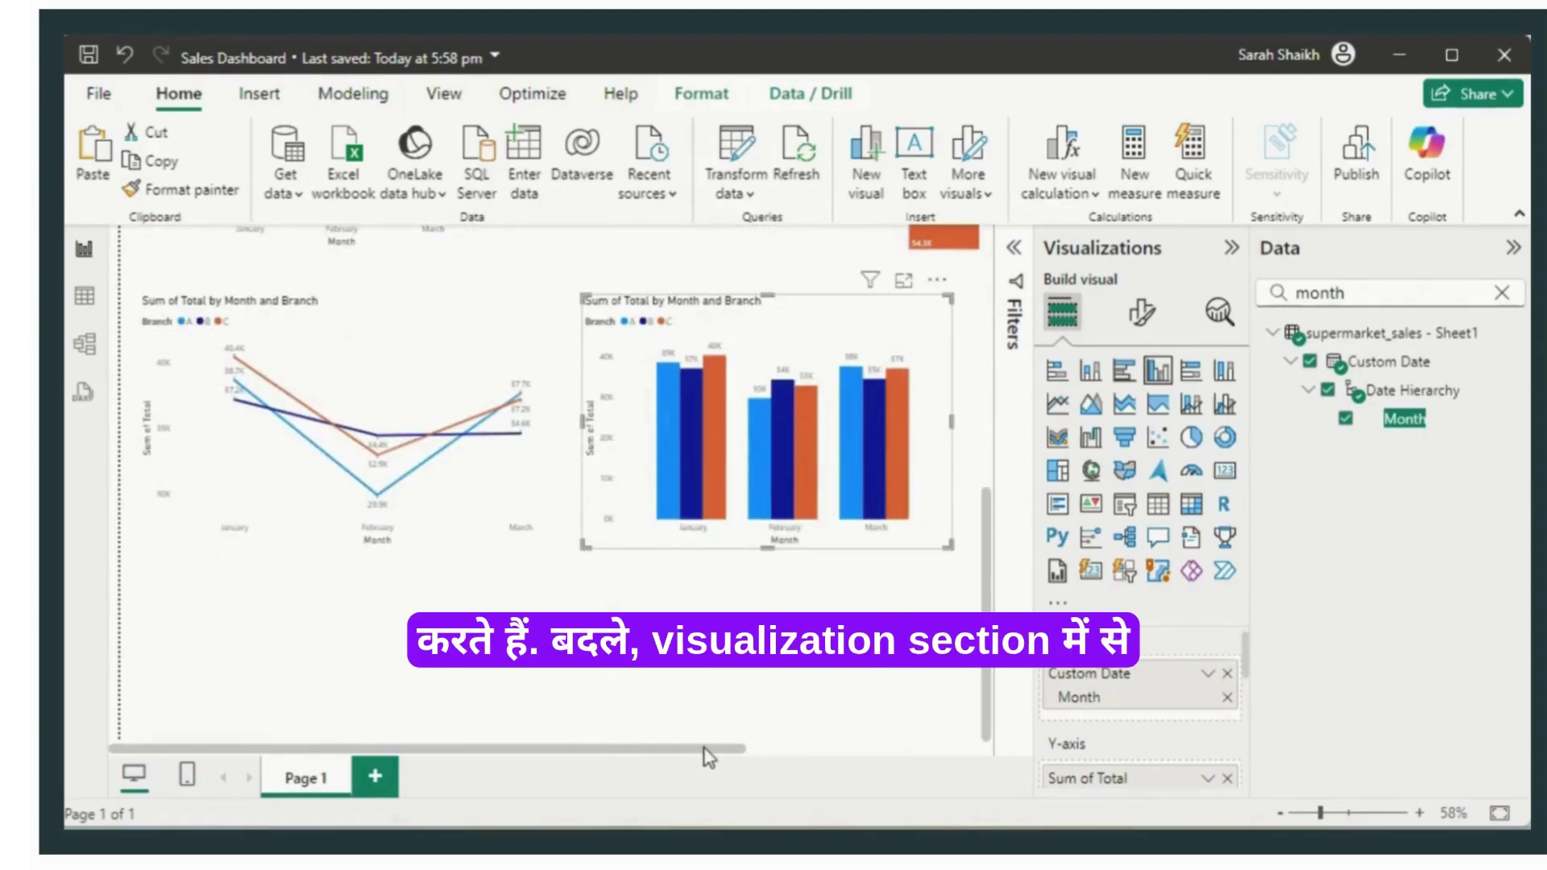
pyautogui.moveTo(703, 748); pyautogui.dragTo(909, 748)
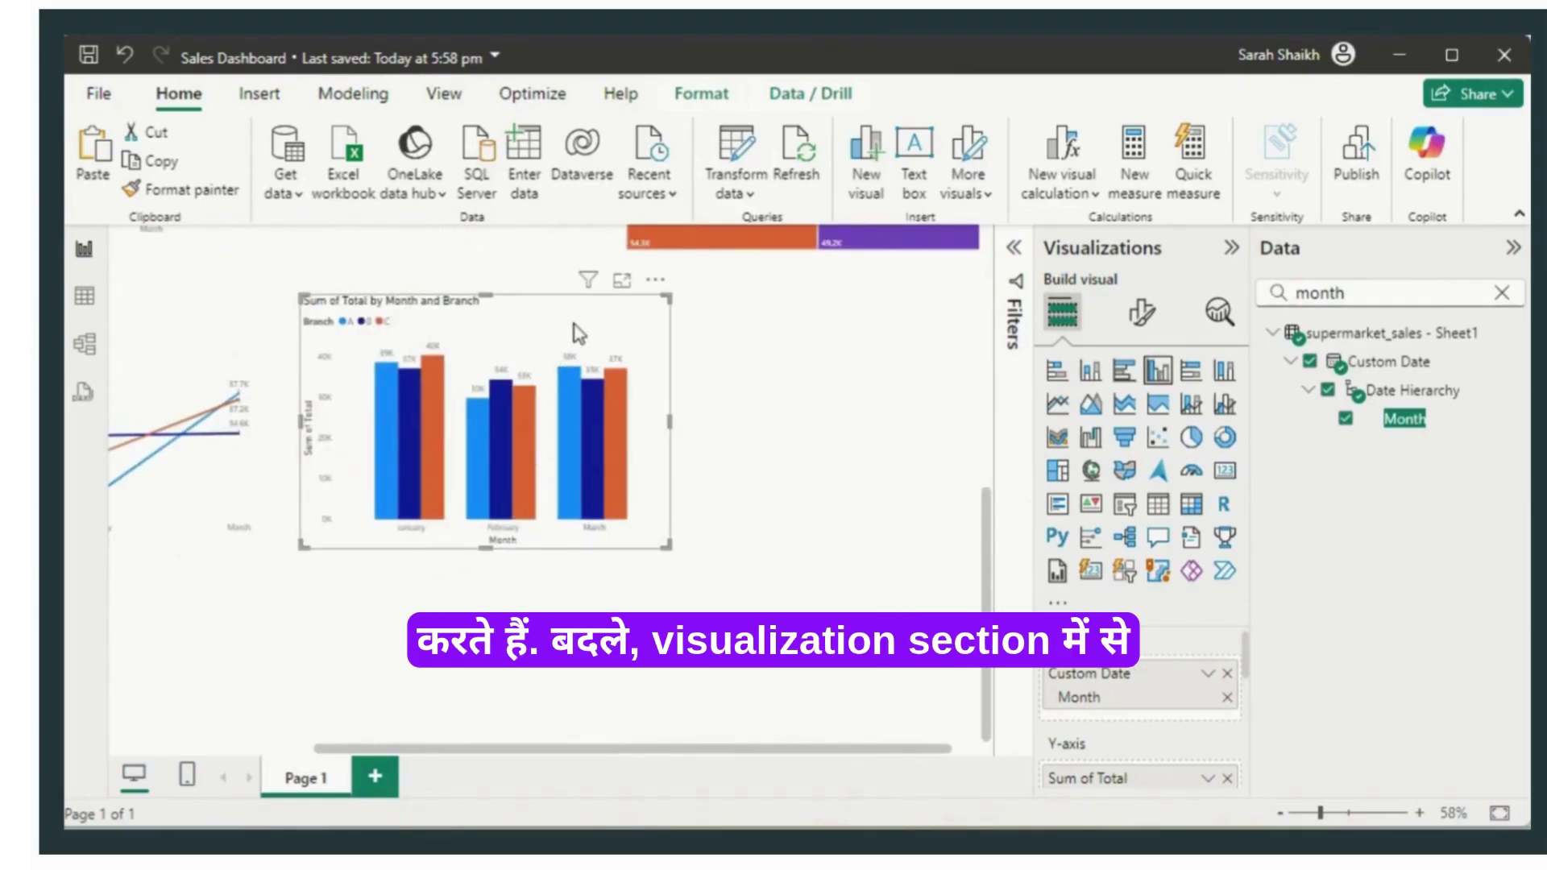
pyautogui.moveTo(577, 331); pyautogui.dragTo(592, 337)
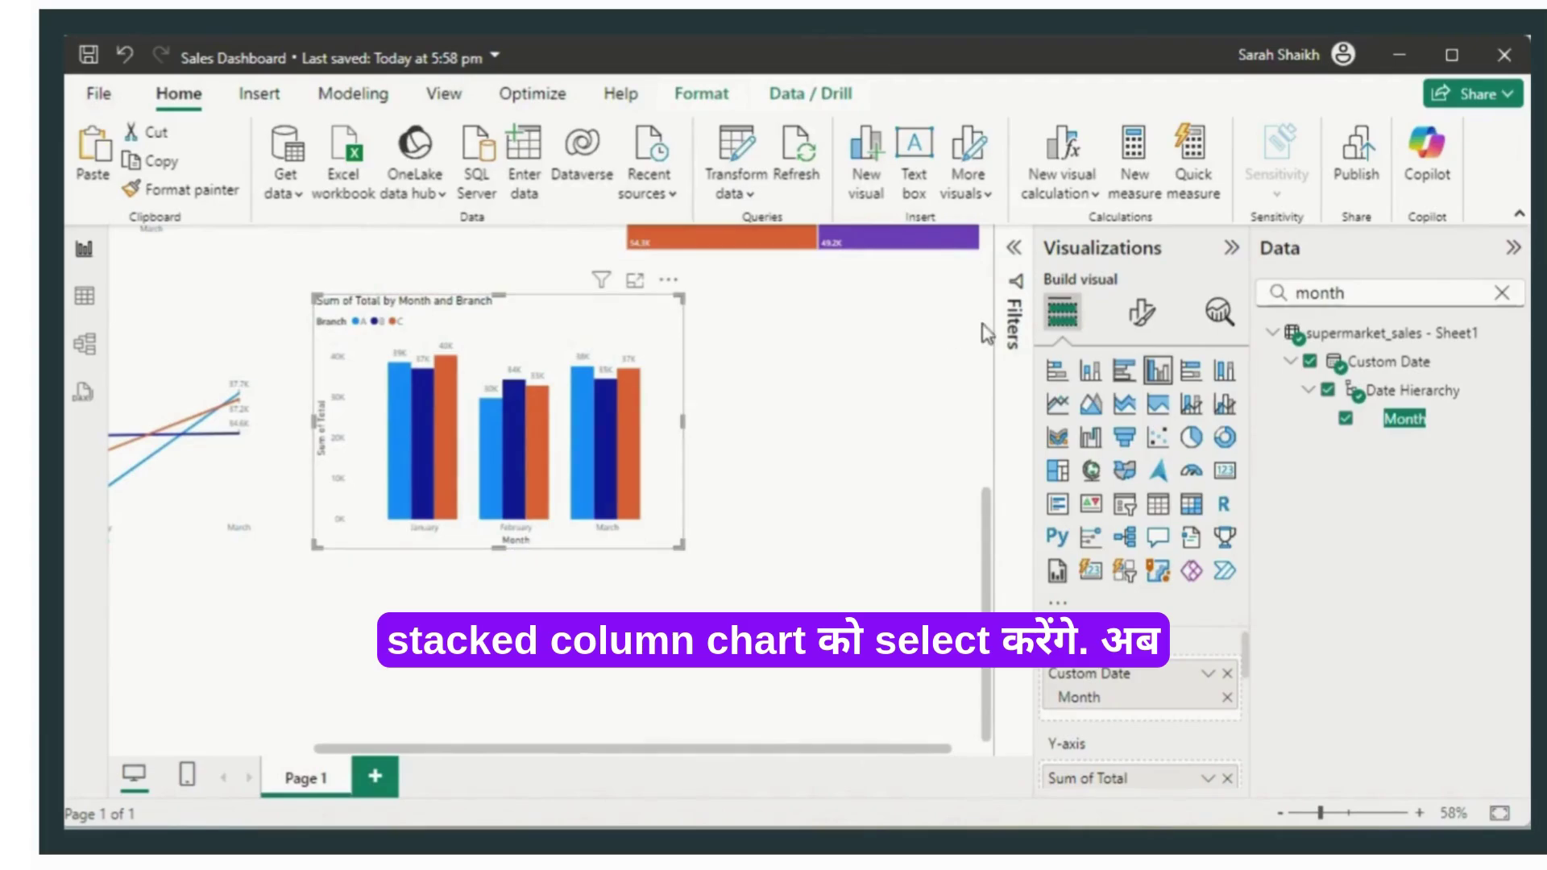
# Step: Convert the copied chart to a stacked column chart and replace the Custom Date Month level with Customer type on its X-axis
pyautogui.click(1100, 377)
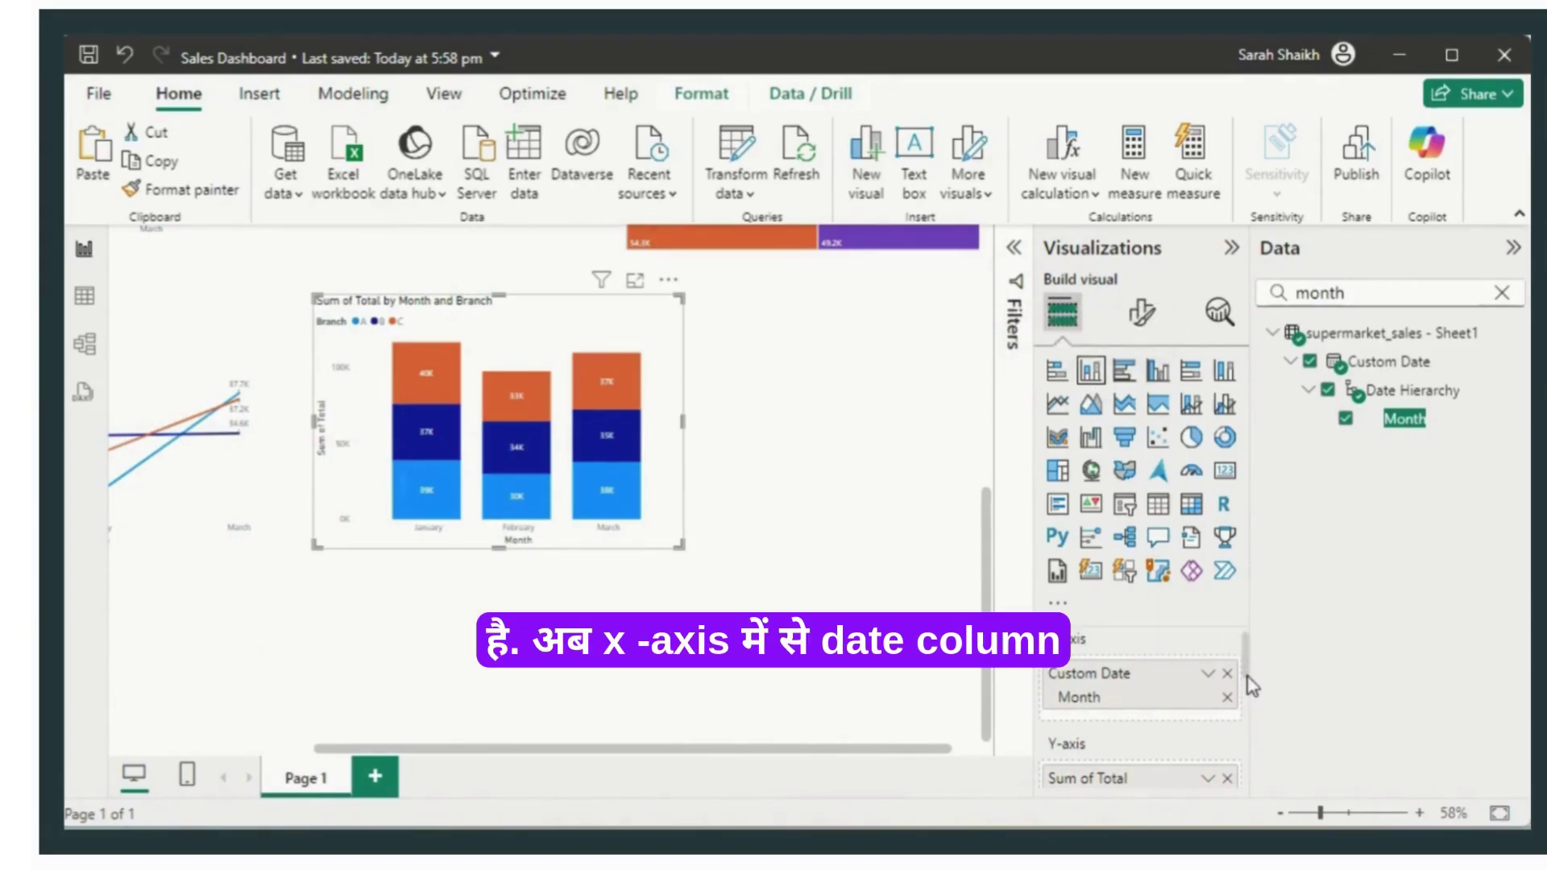
pyautogui.scroll(-3, 1251, 680)
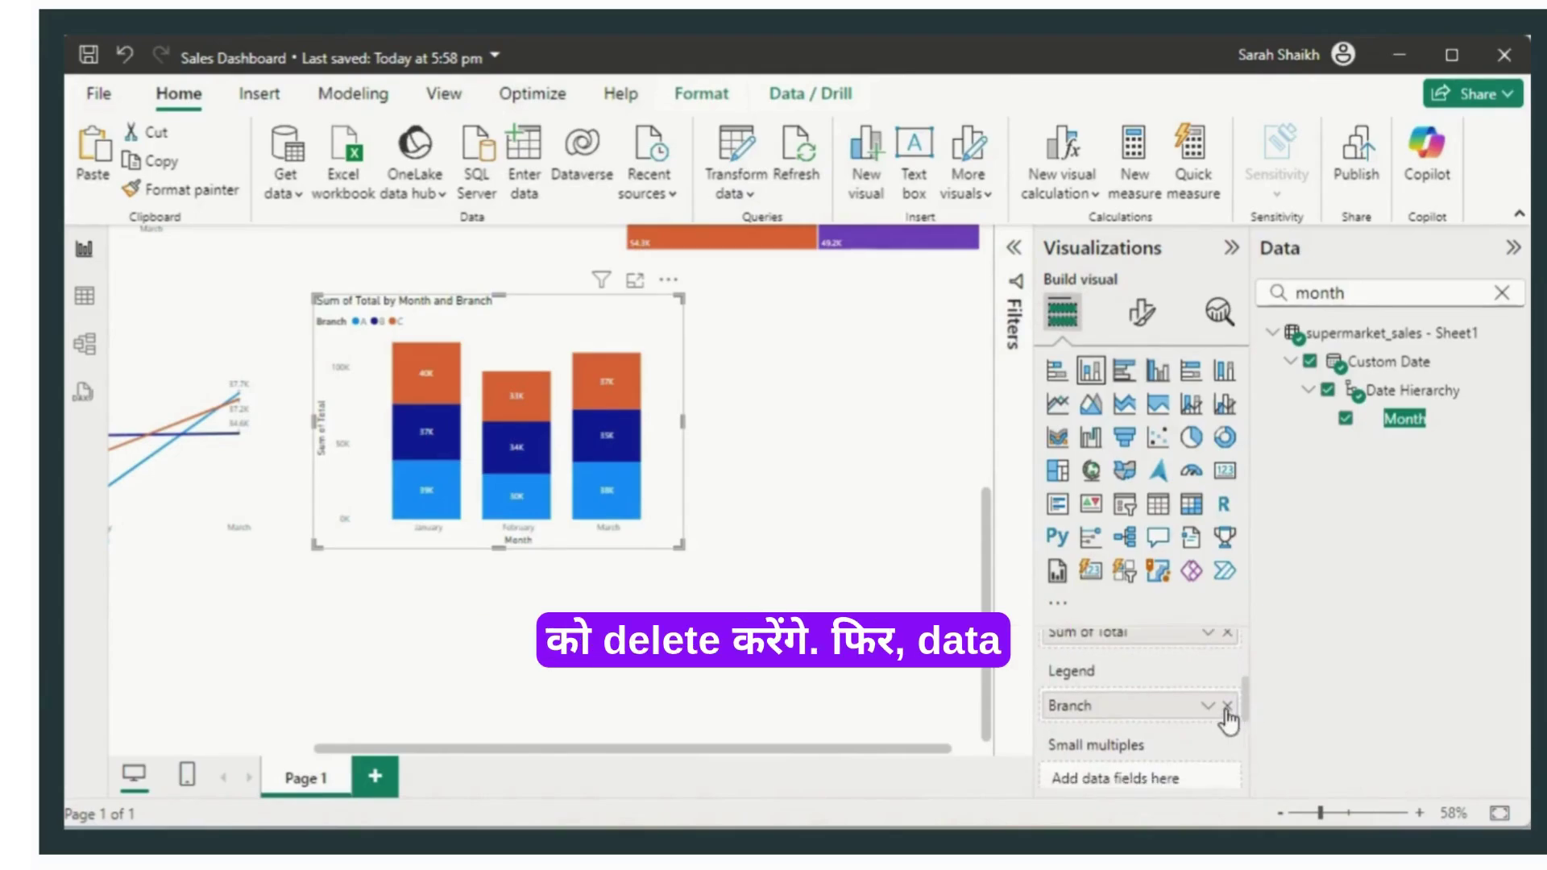
pyautogui.scroll(3, 1248, 701)
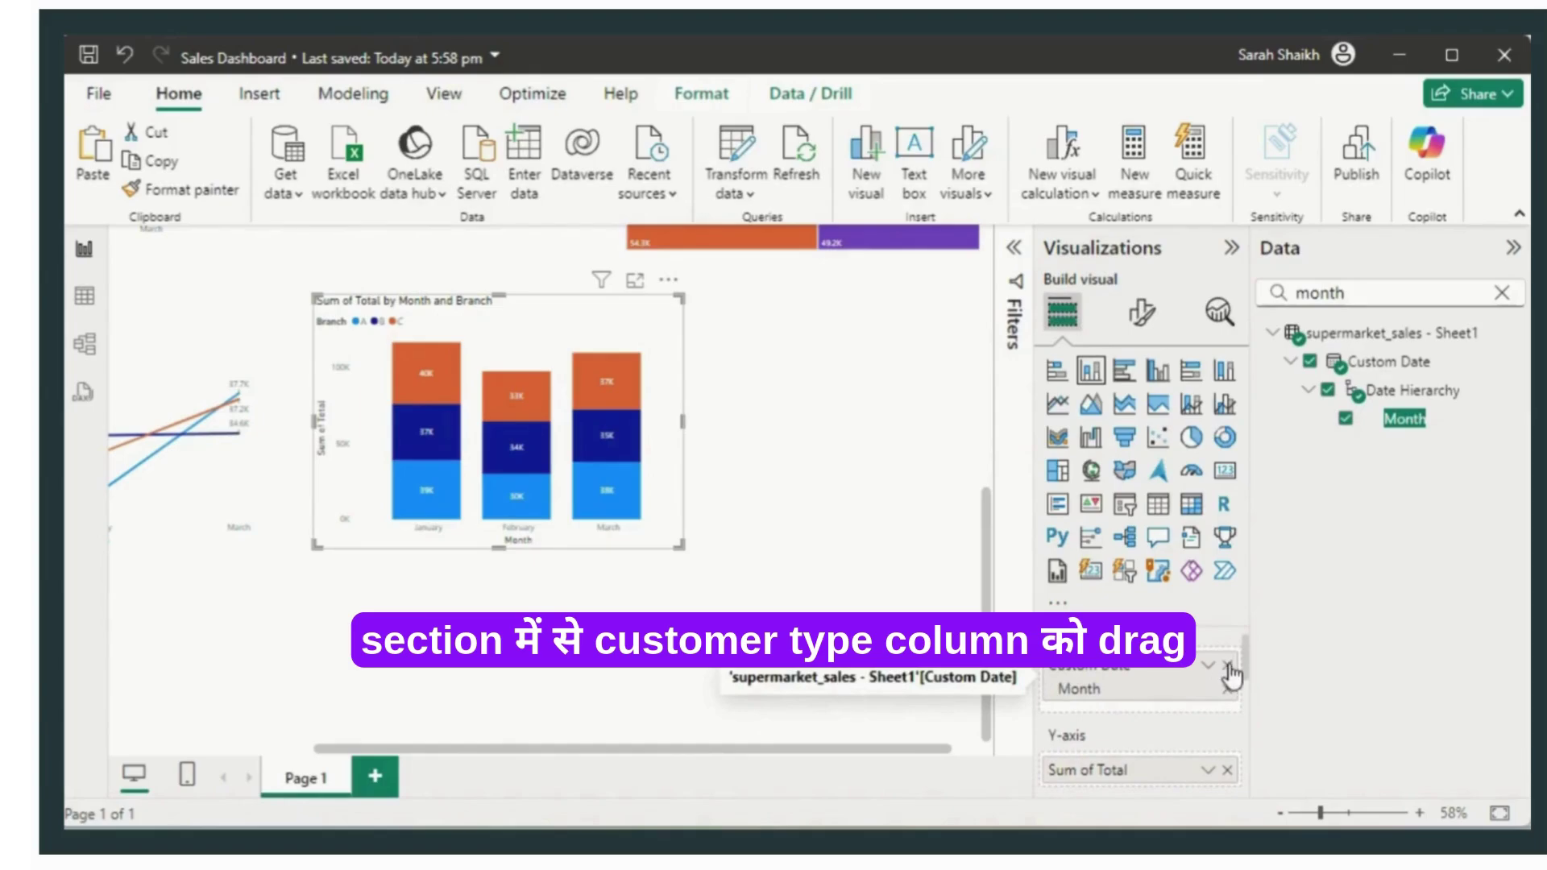
pyautogui.click(1228, 667)
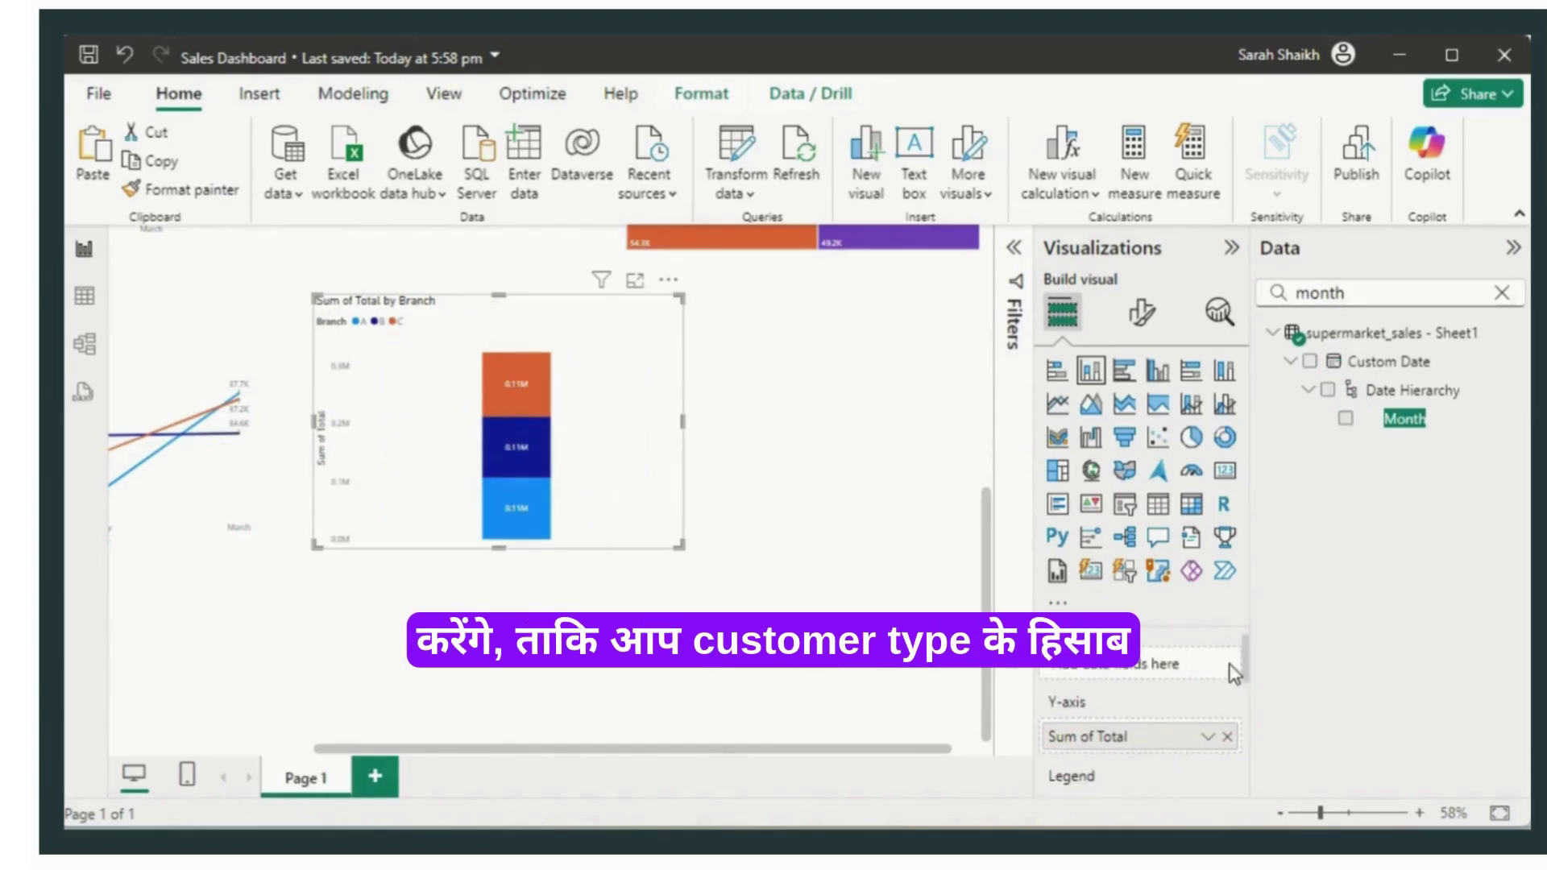
pyautogui.doubleClick(1349, 292)
pyautogui.write('cust')
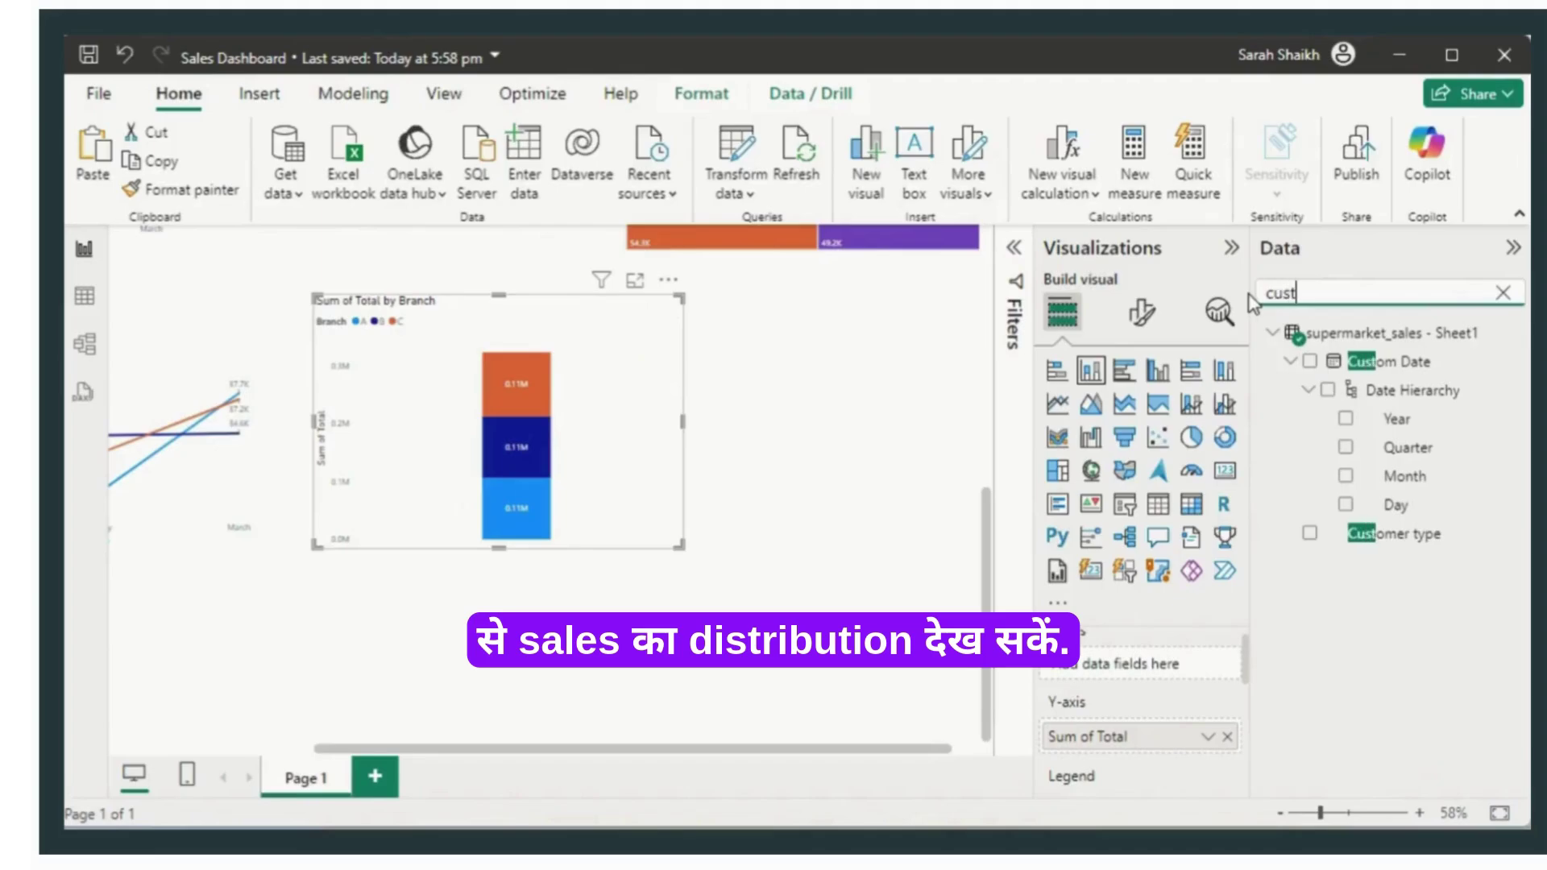
pyautogui.click(1309, 534)
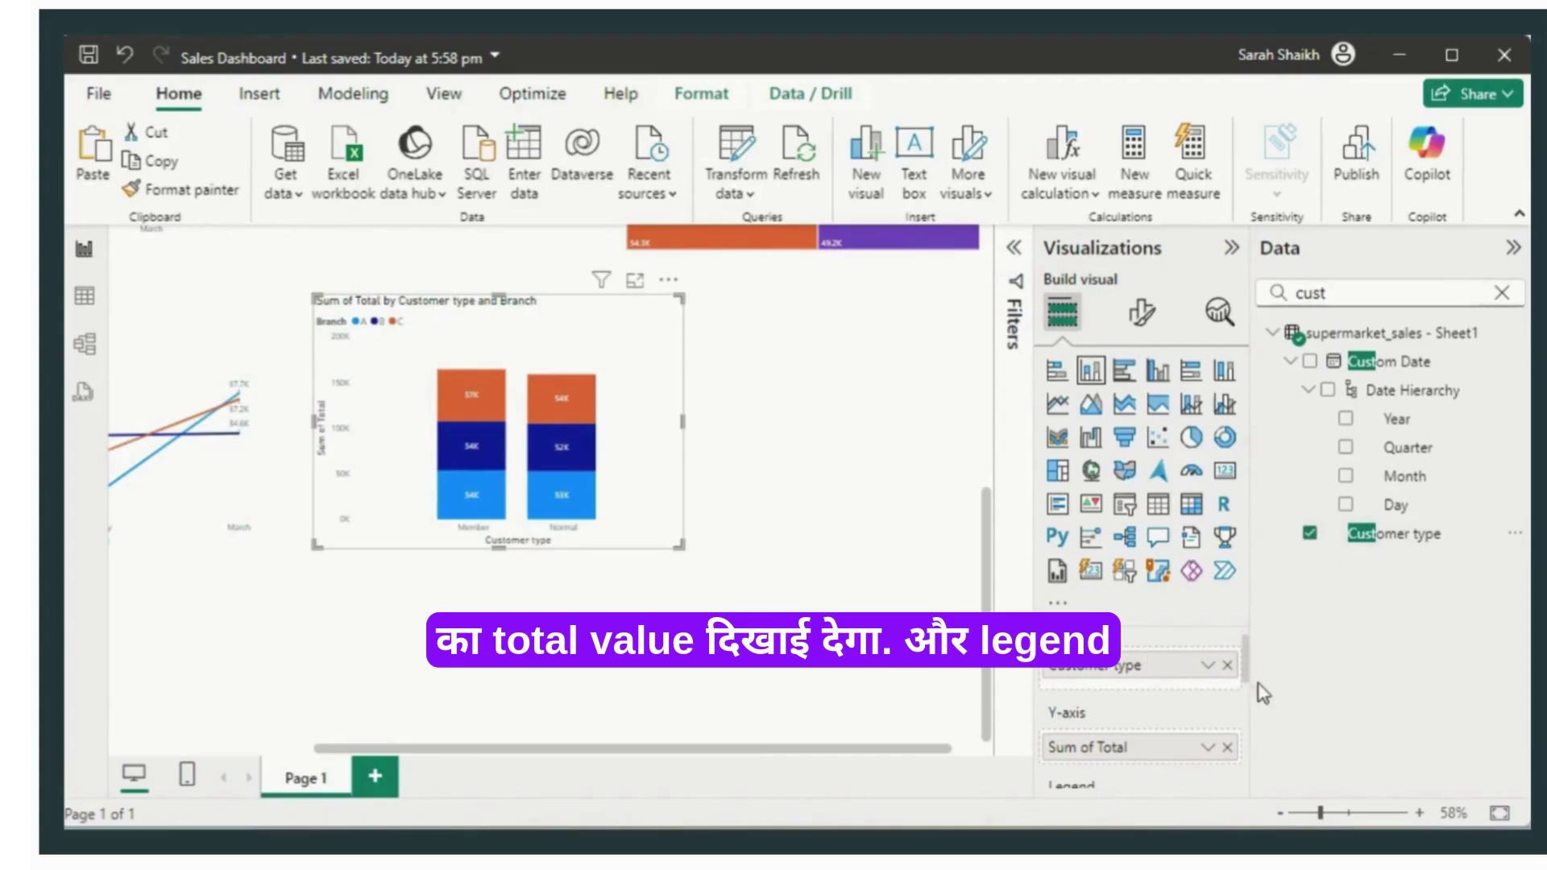
pyautogui.moveTo(1175, 670); pyautogui.dragTo(1244, 753)
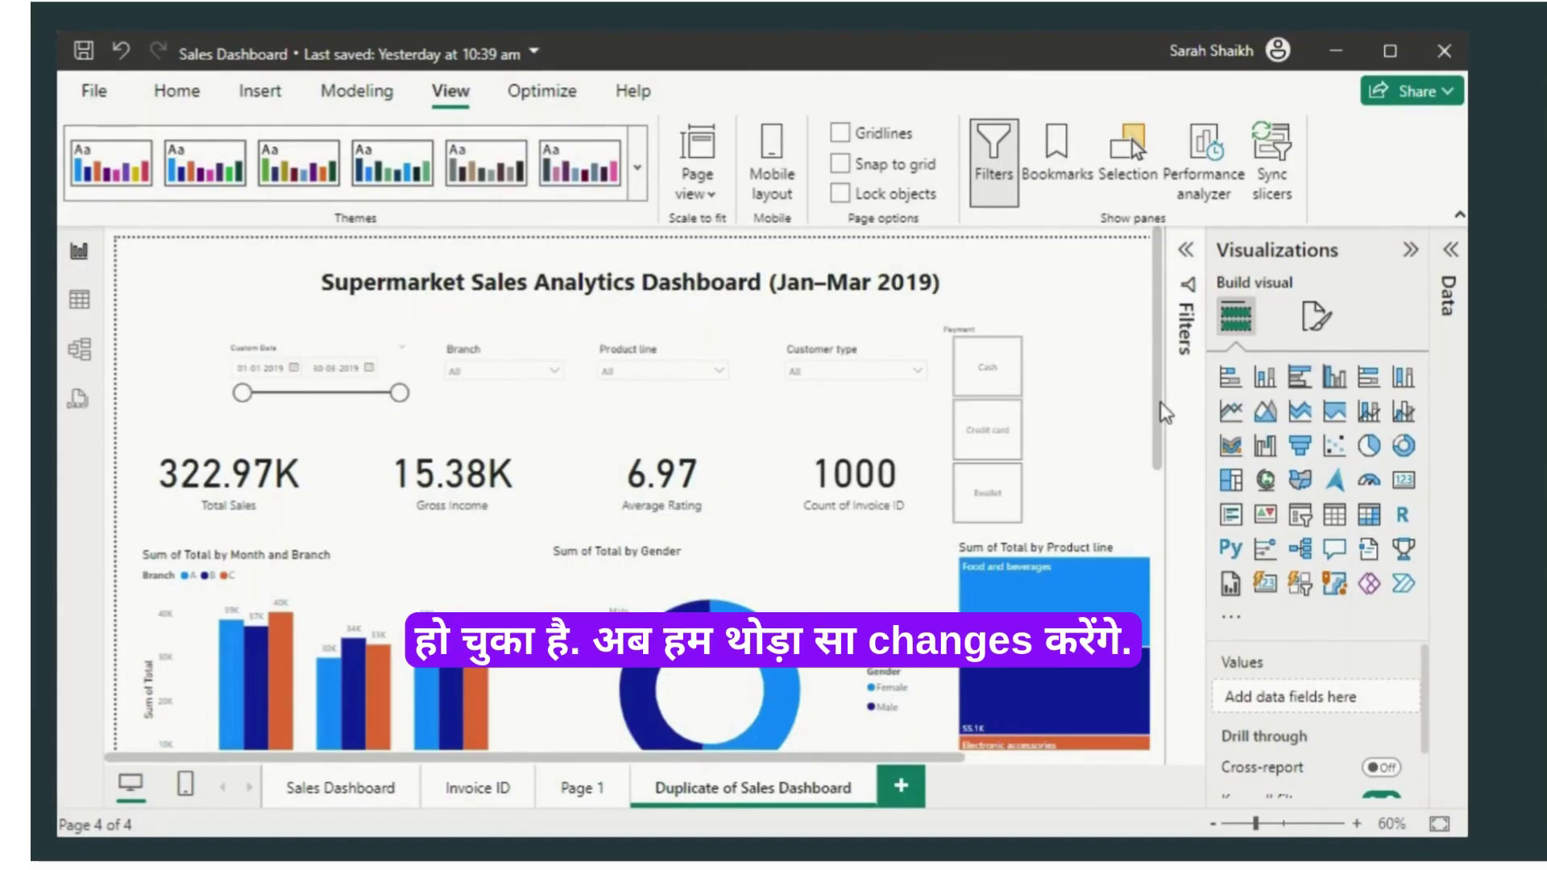
# Step: Review the charts on the Duplicate of Sales Dashboard page and select the Sum of Total by Gender donut chart
pyautogui.scroll(-3, 1179, 491)
pyautogui.scroll(-5, 1179, 493)
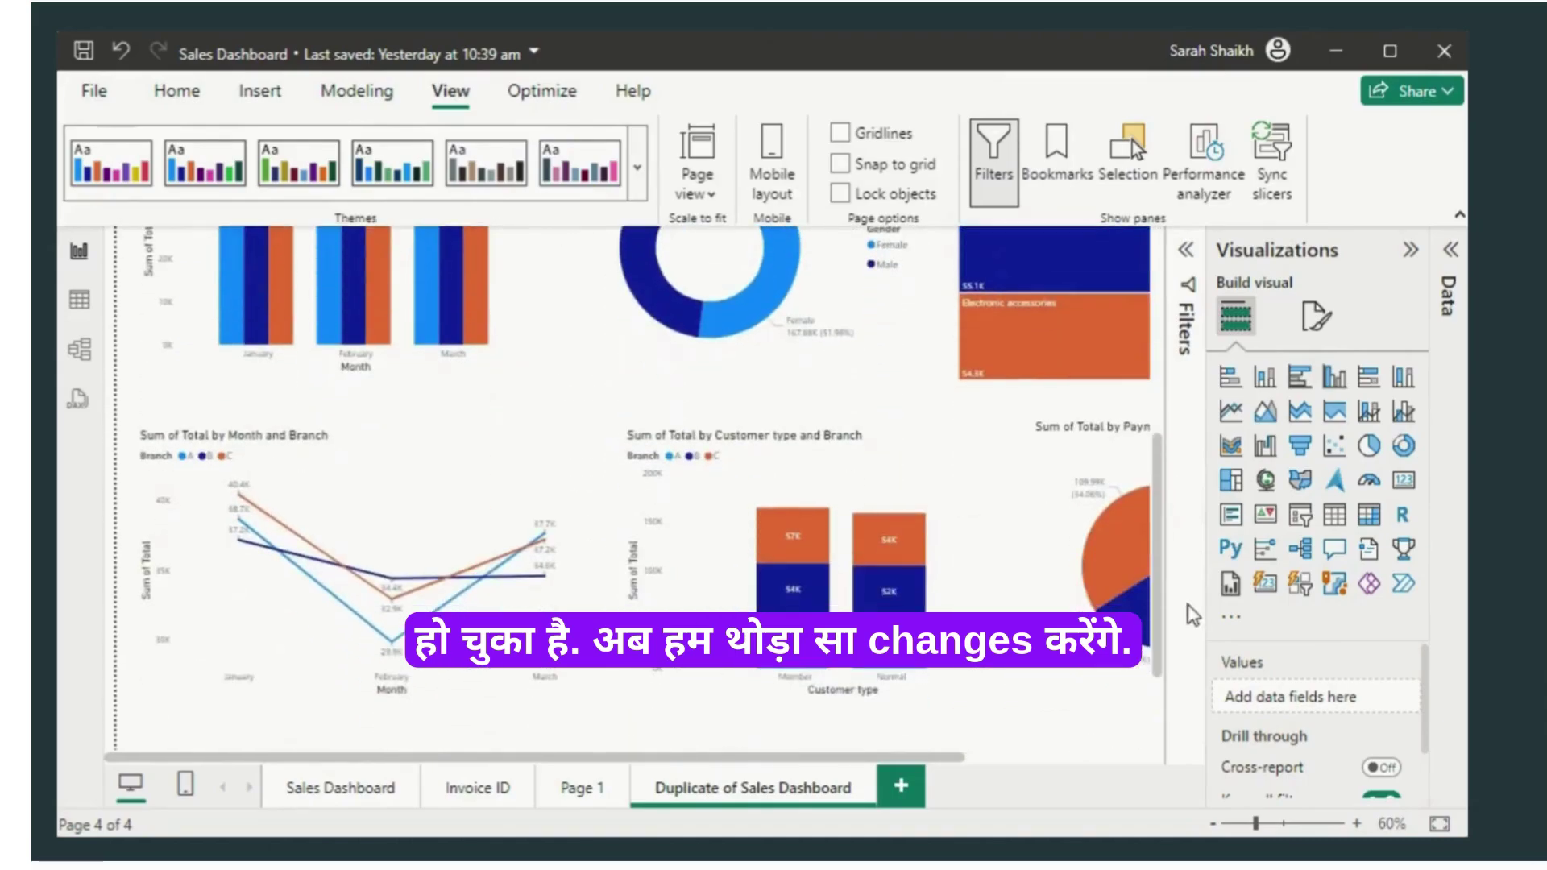
pyautogui.moveTo(941, 762); pyautogui.dragTo(1131, 769)
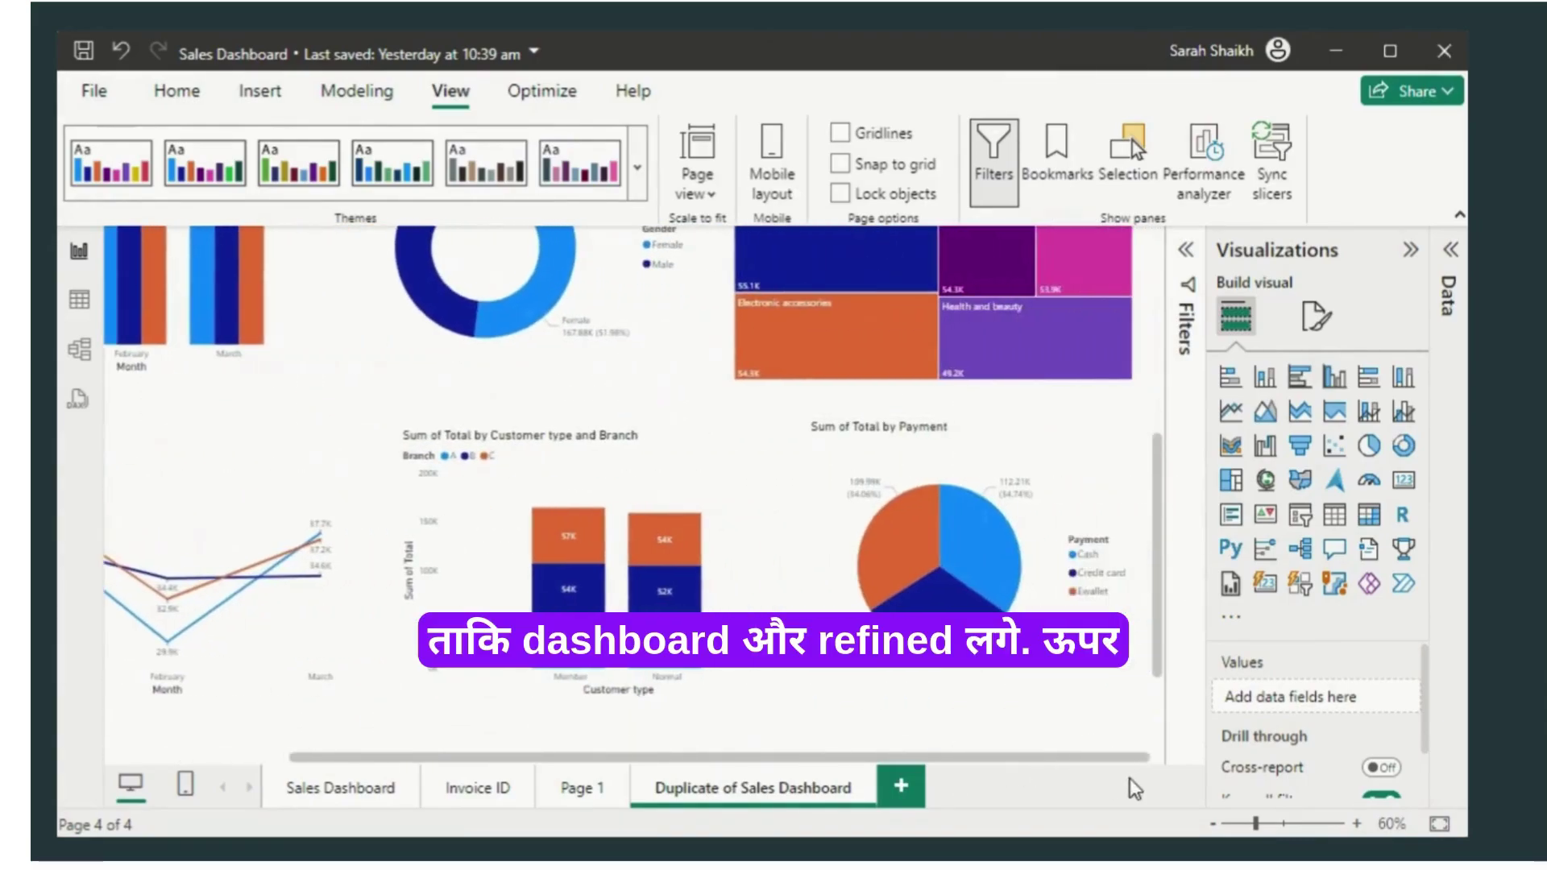
pyautogui.scroll(8, 1164, 612)
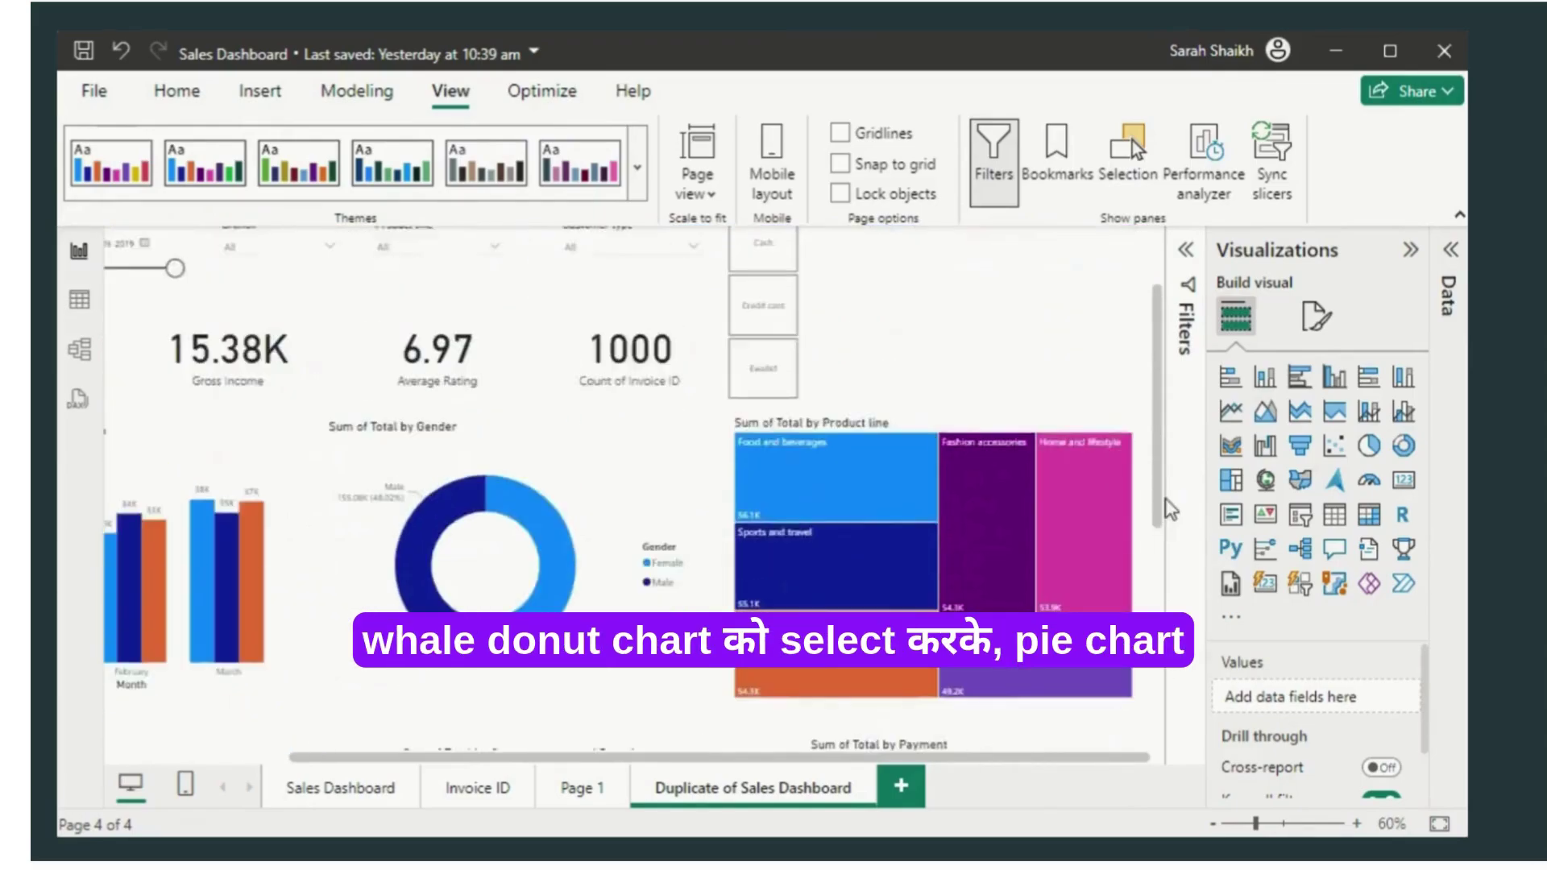
pyautogui.scroll(-2, 1184, 564)
pyautogui.scroll(-3, 1187, 564)
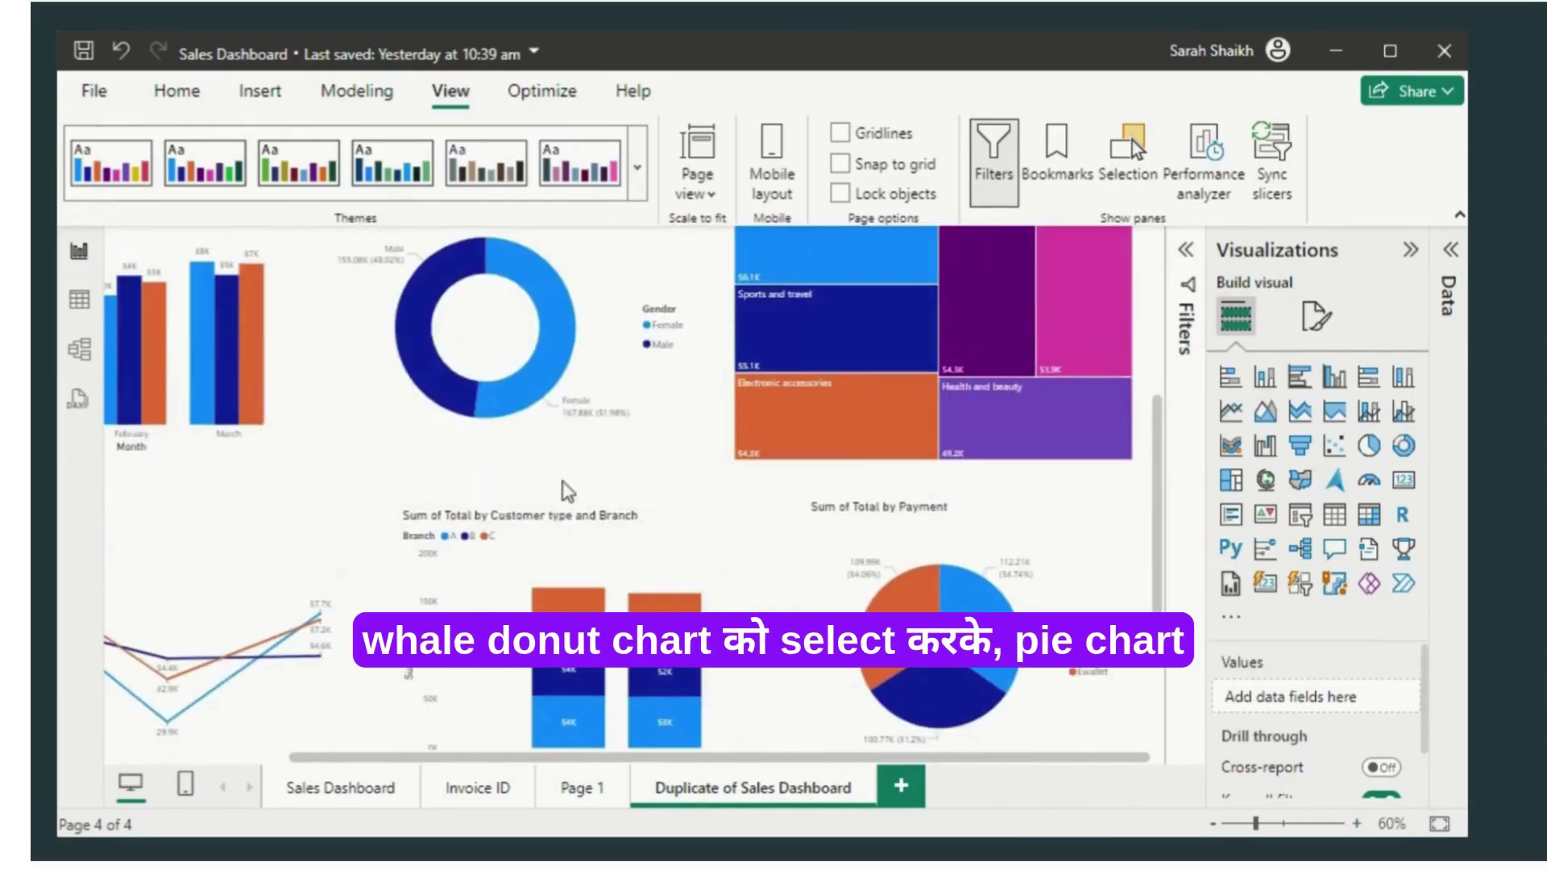
pyautogui.click(604, 340)
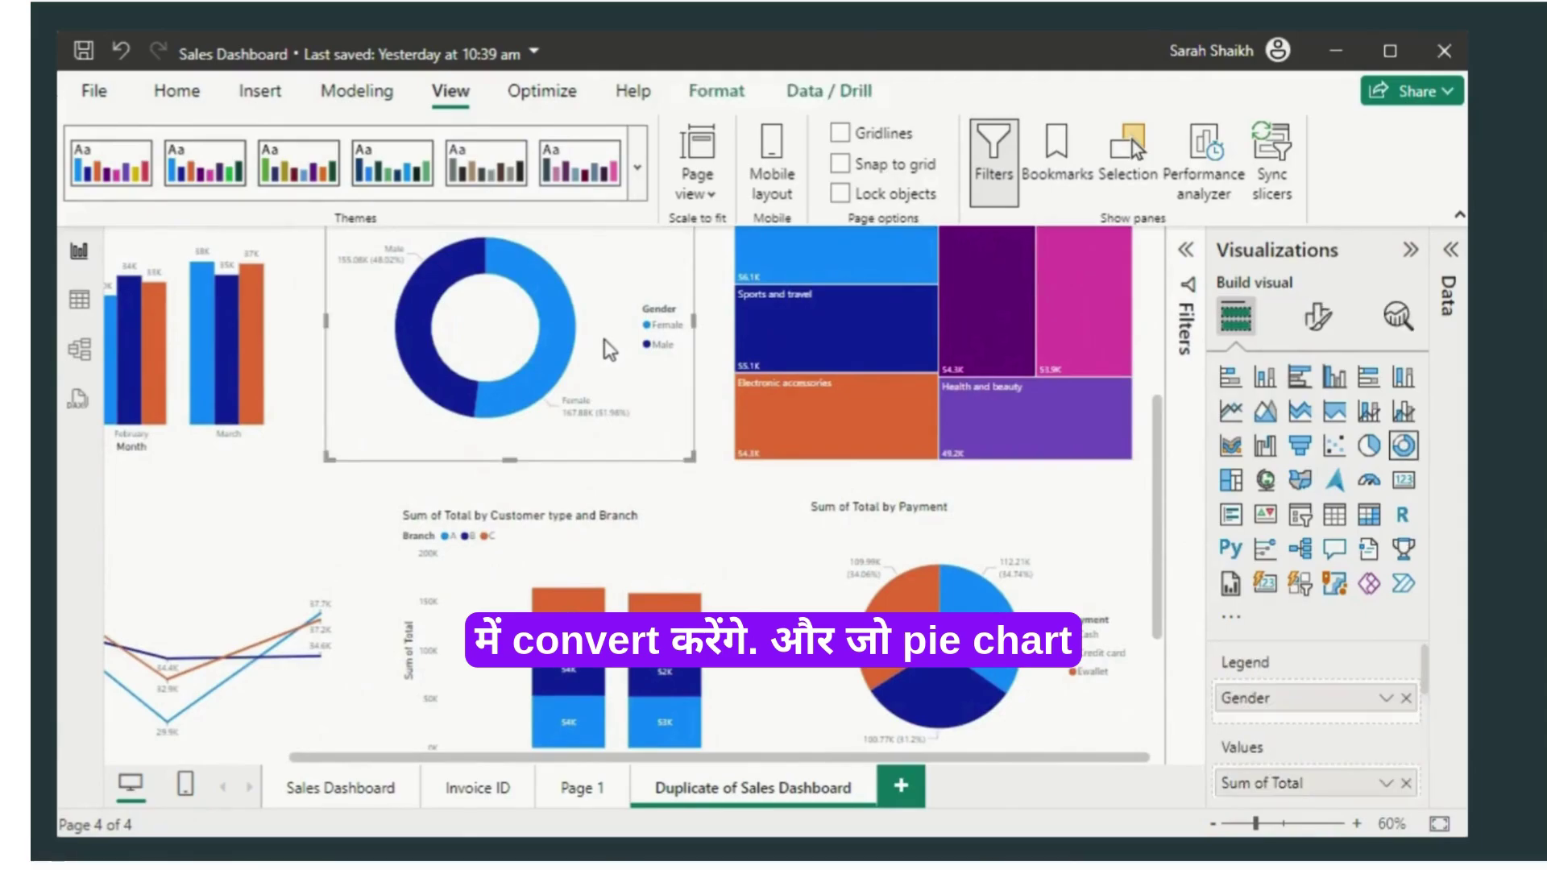
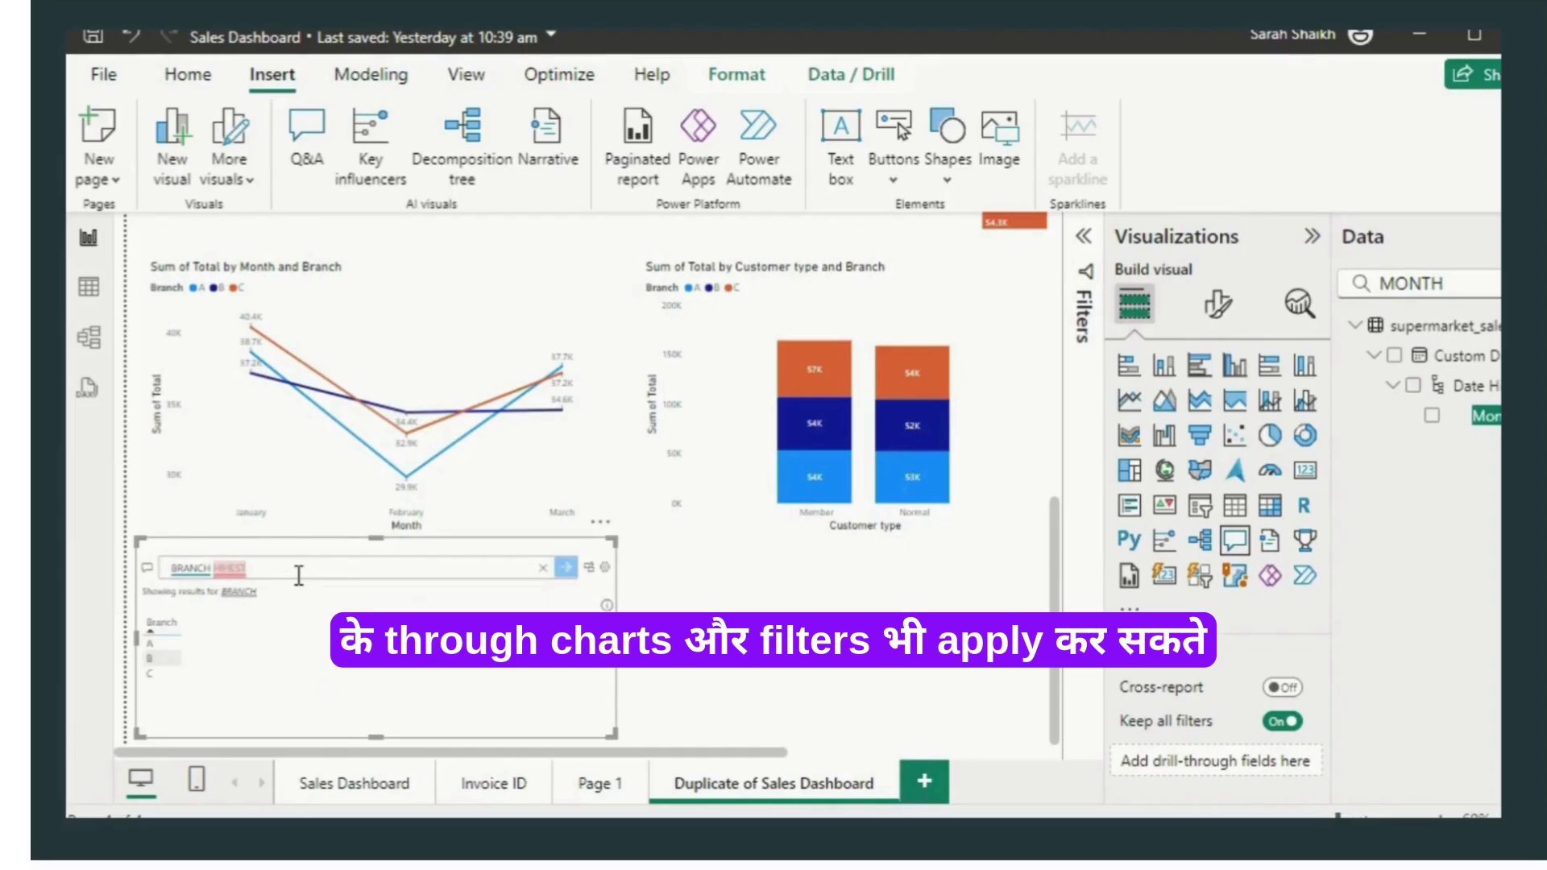
# Step: Select branch B in the Branch results of the Q&A visual
pyautogui.click(153, 657)
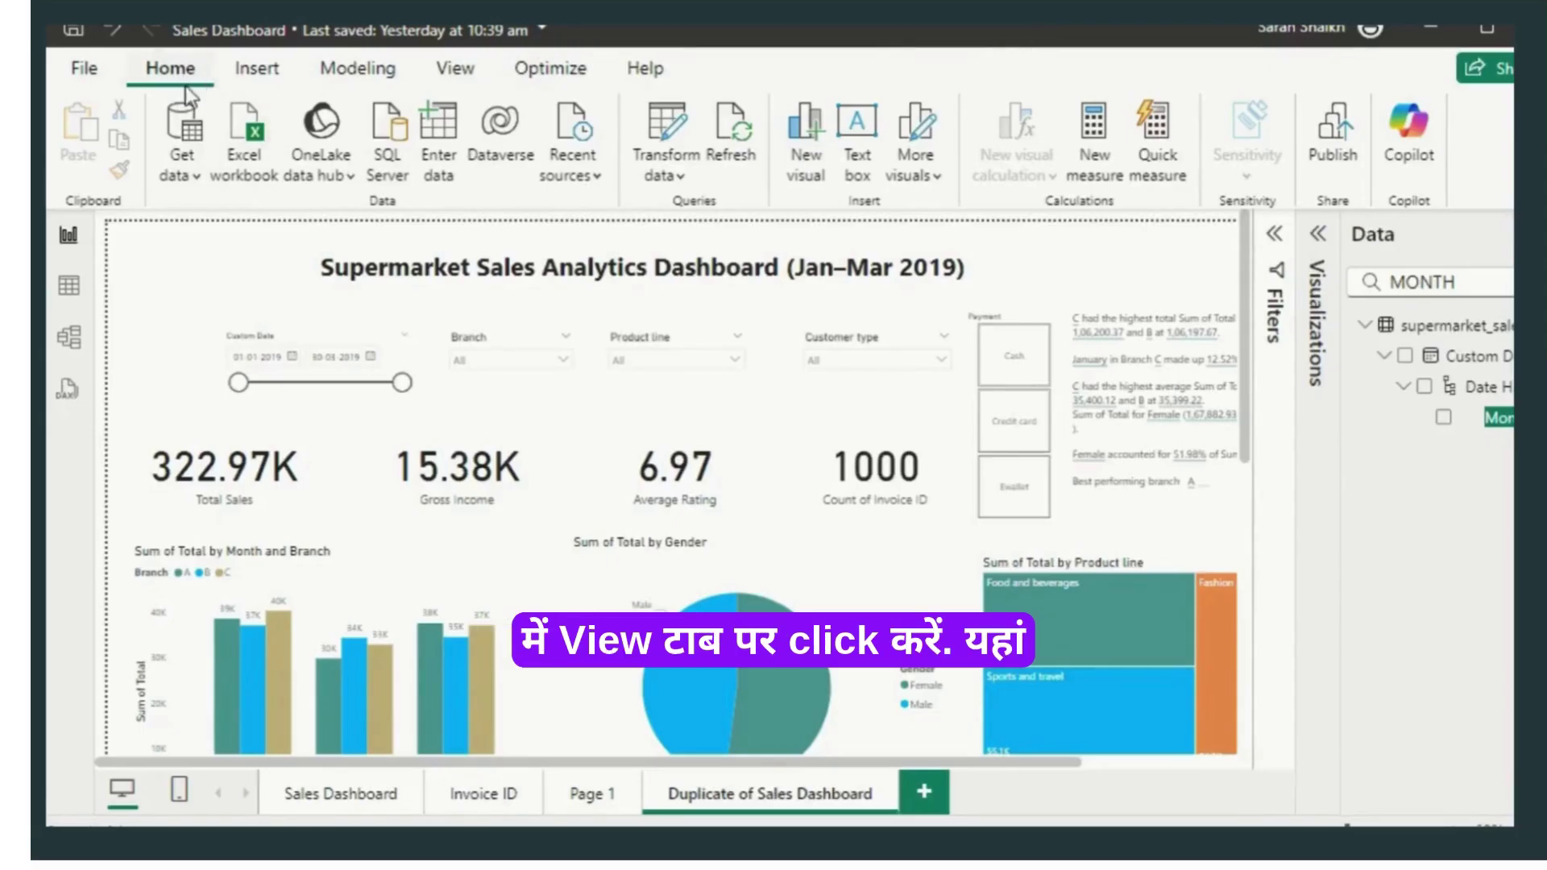
# Step: Try the Classic and Twilight themes on the report
pyautogui.click(477, 63)
pyautogui.click(652, 169)
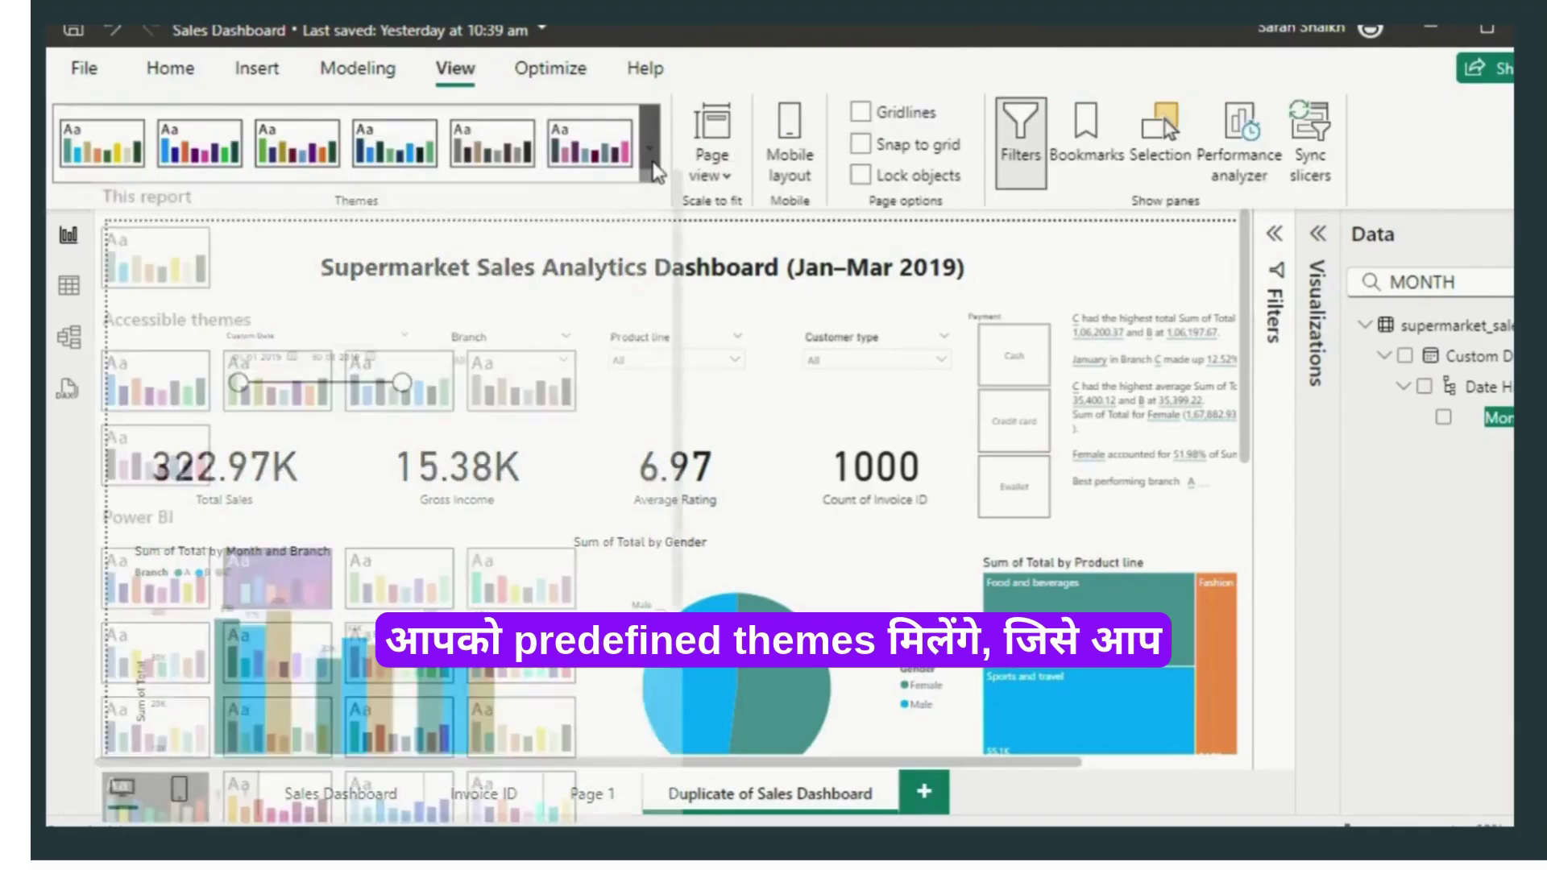
pyautogui.click(509, 603)
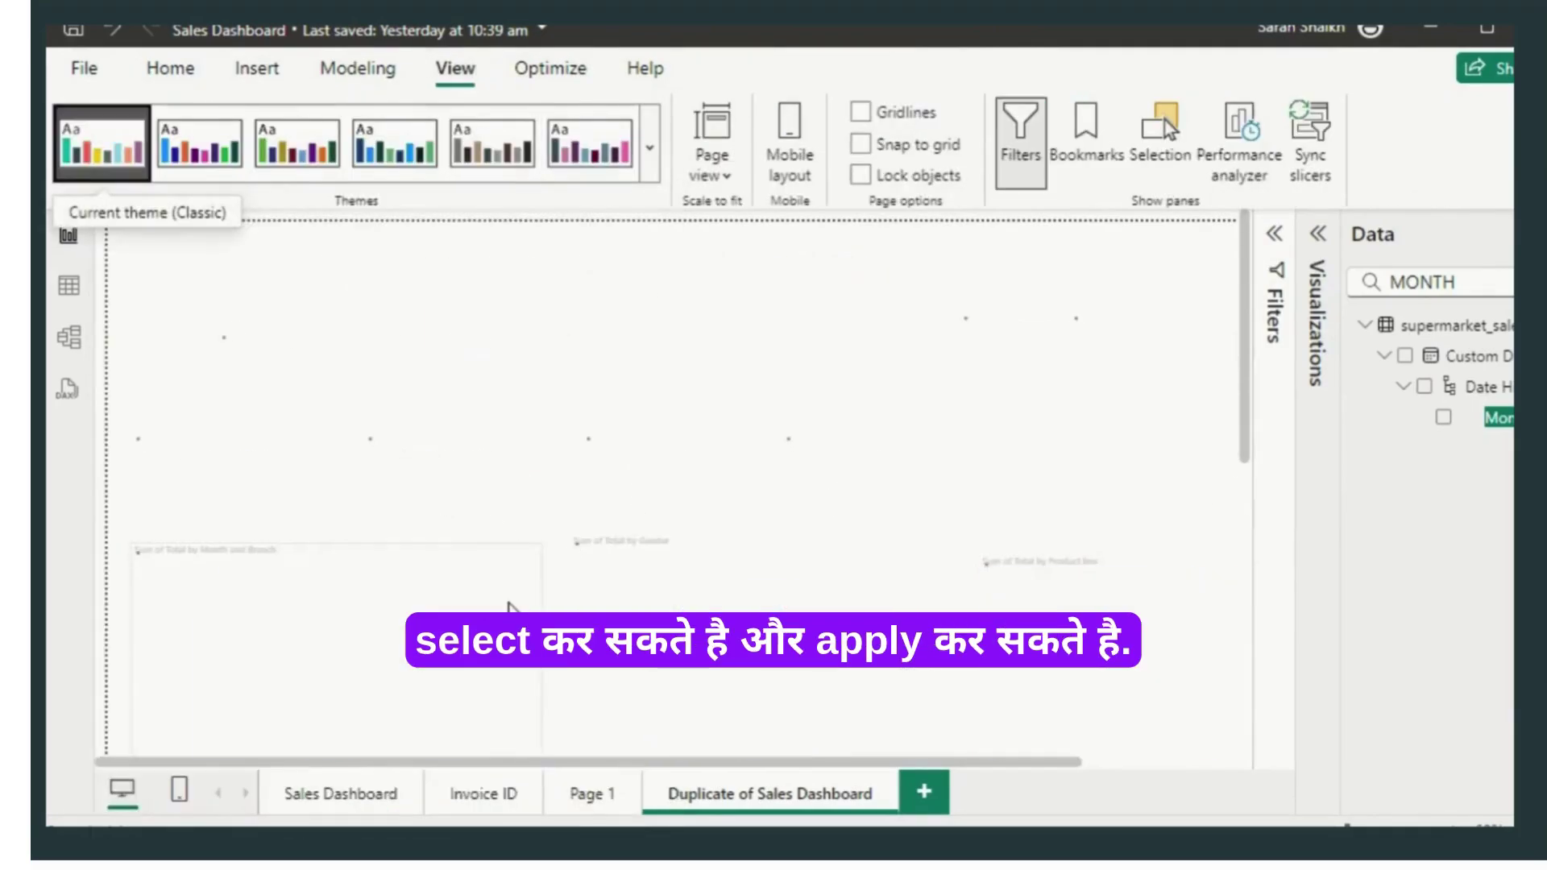
pyautogui.click(652, 166)
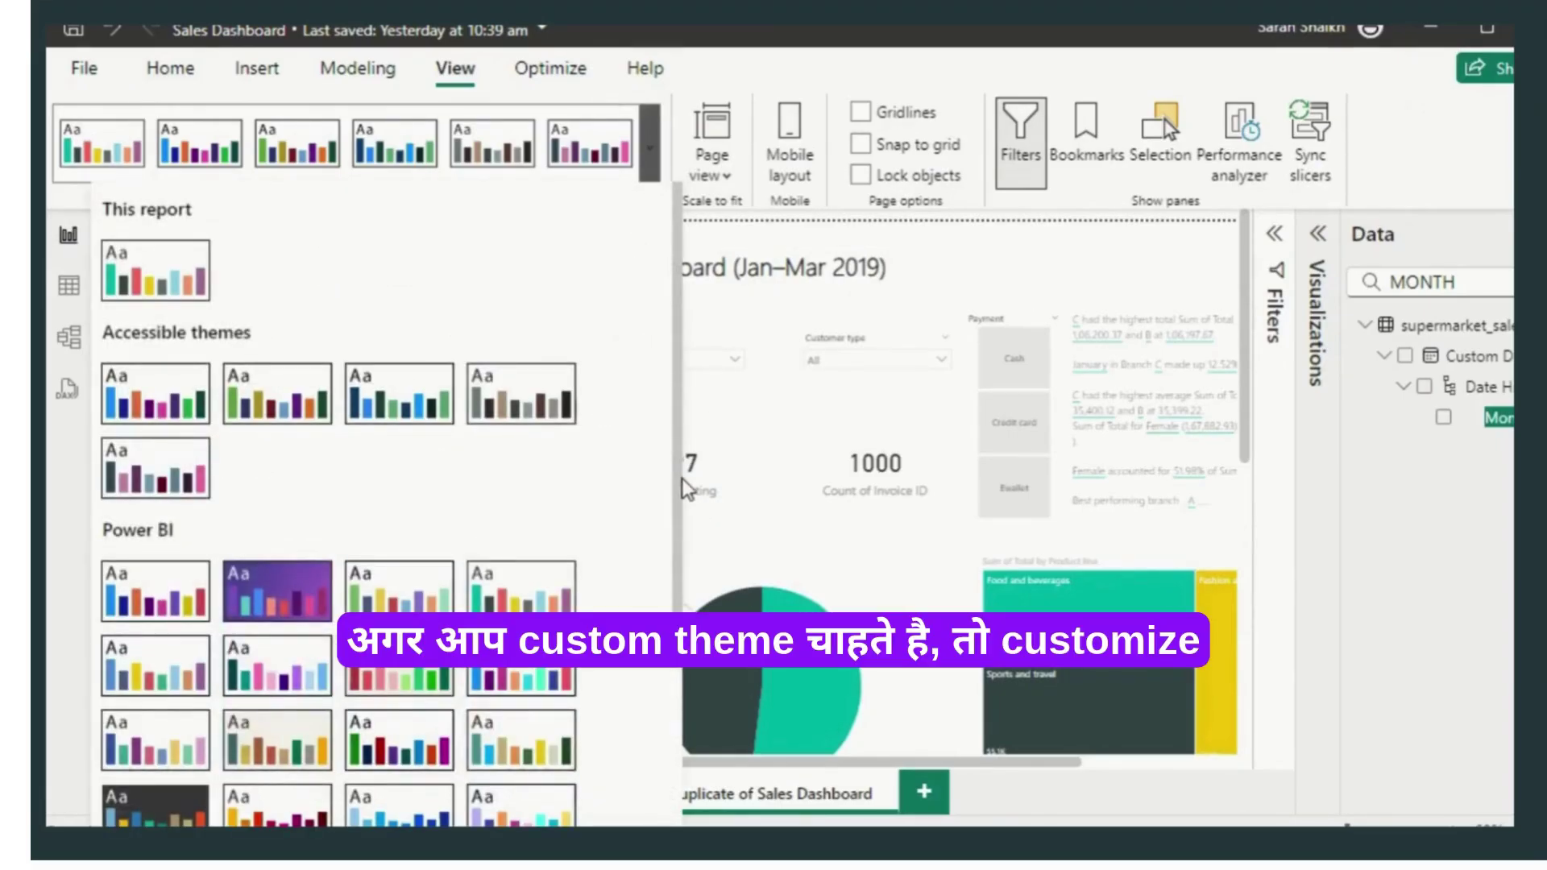
pyautogui.scroll(-4, 646, 722)
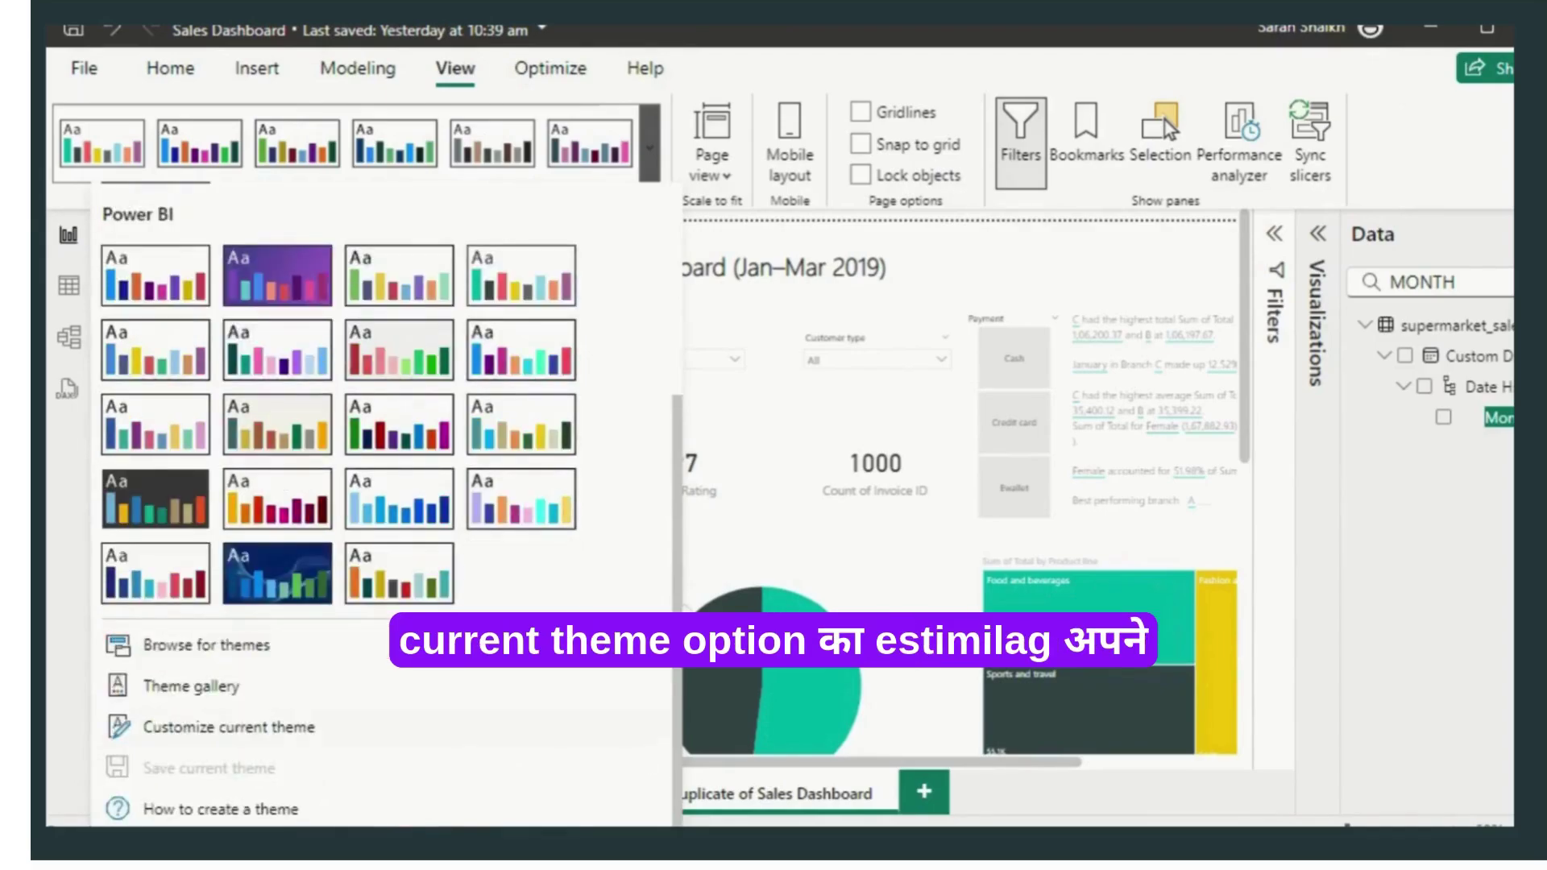
pyautogui.click(416, 568)
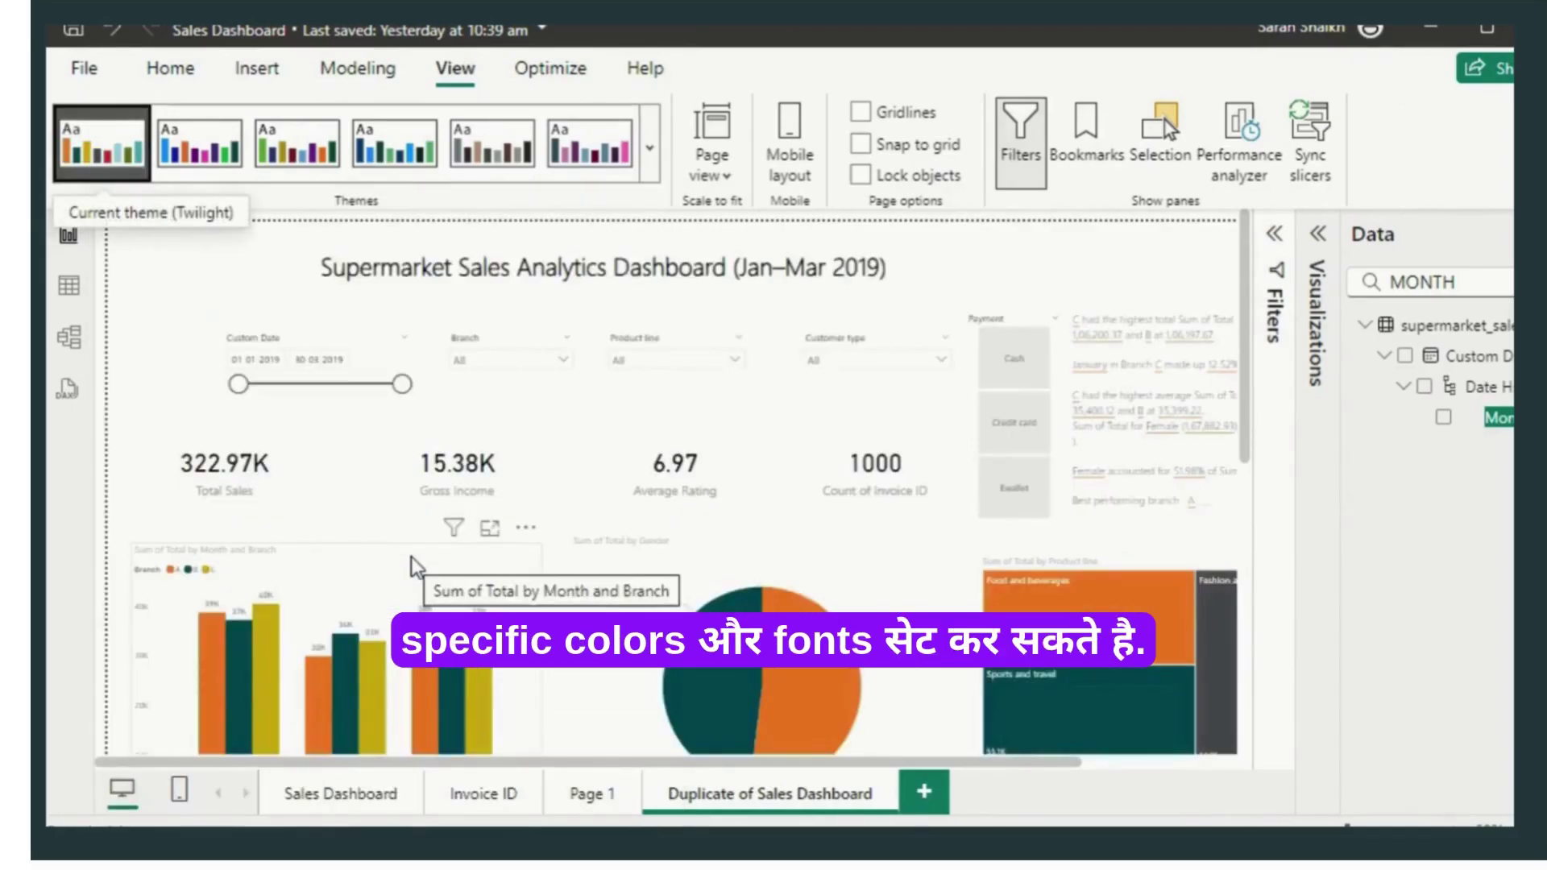
# Step: Try the Storm theme on the report and look over the dashboard's charts with it
pyautogui.click(651, 167)
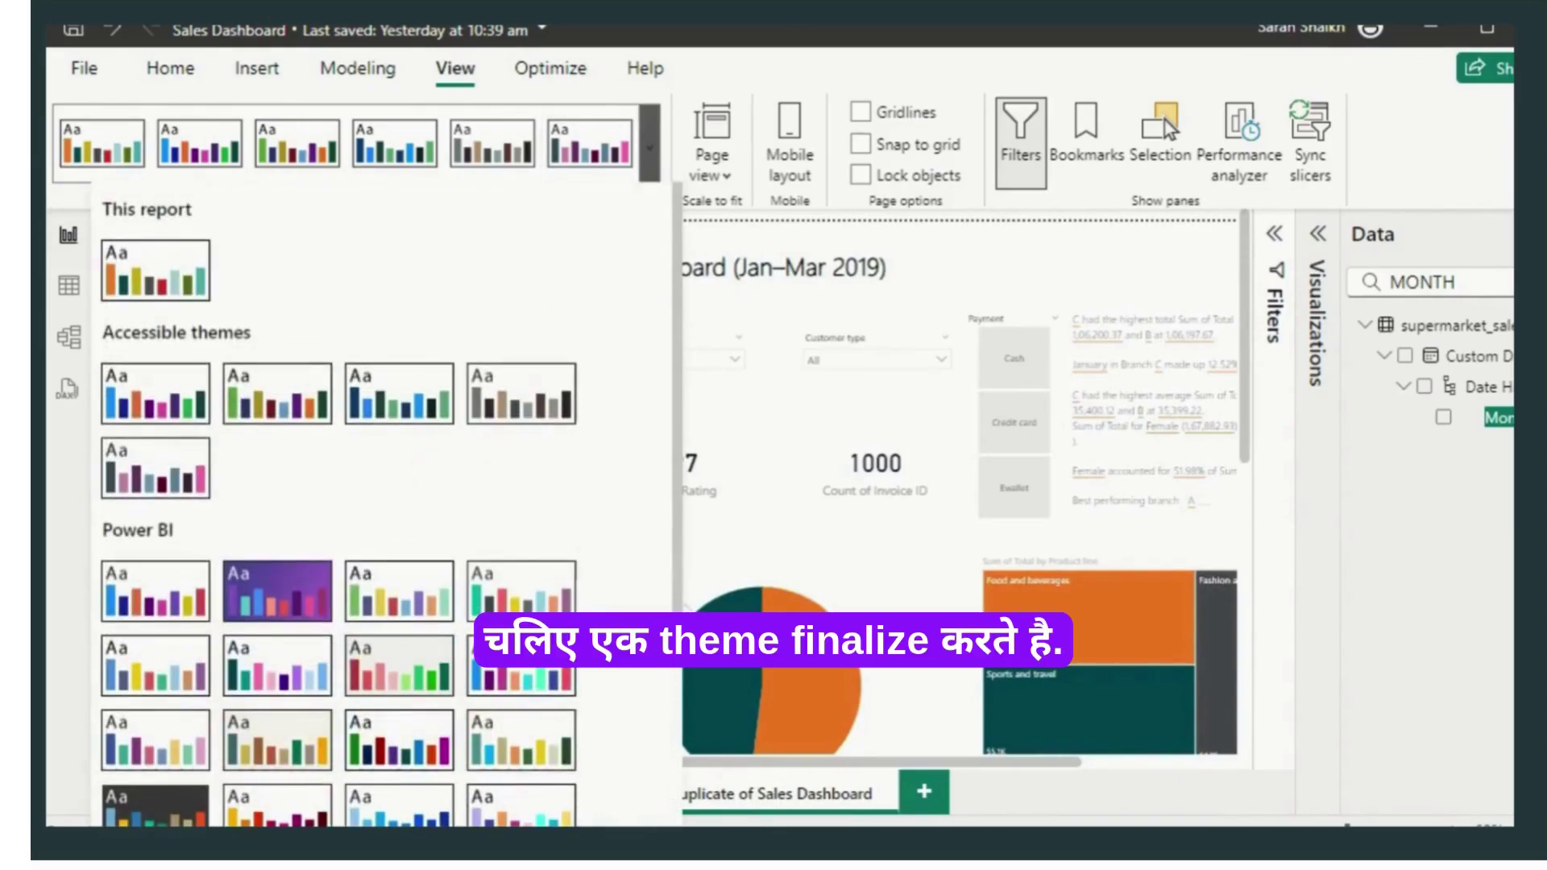
pyautogui.scroll(-4, 680, 604)
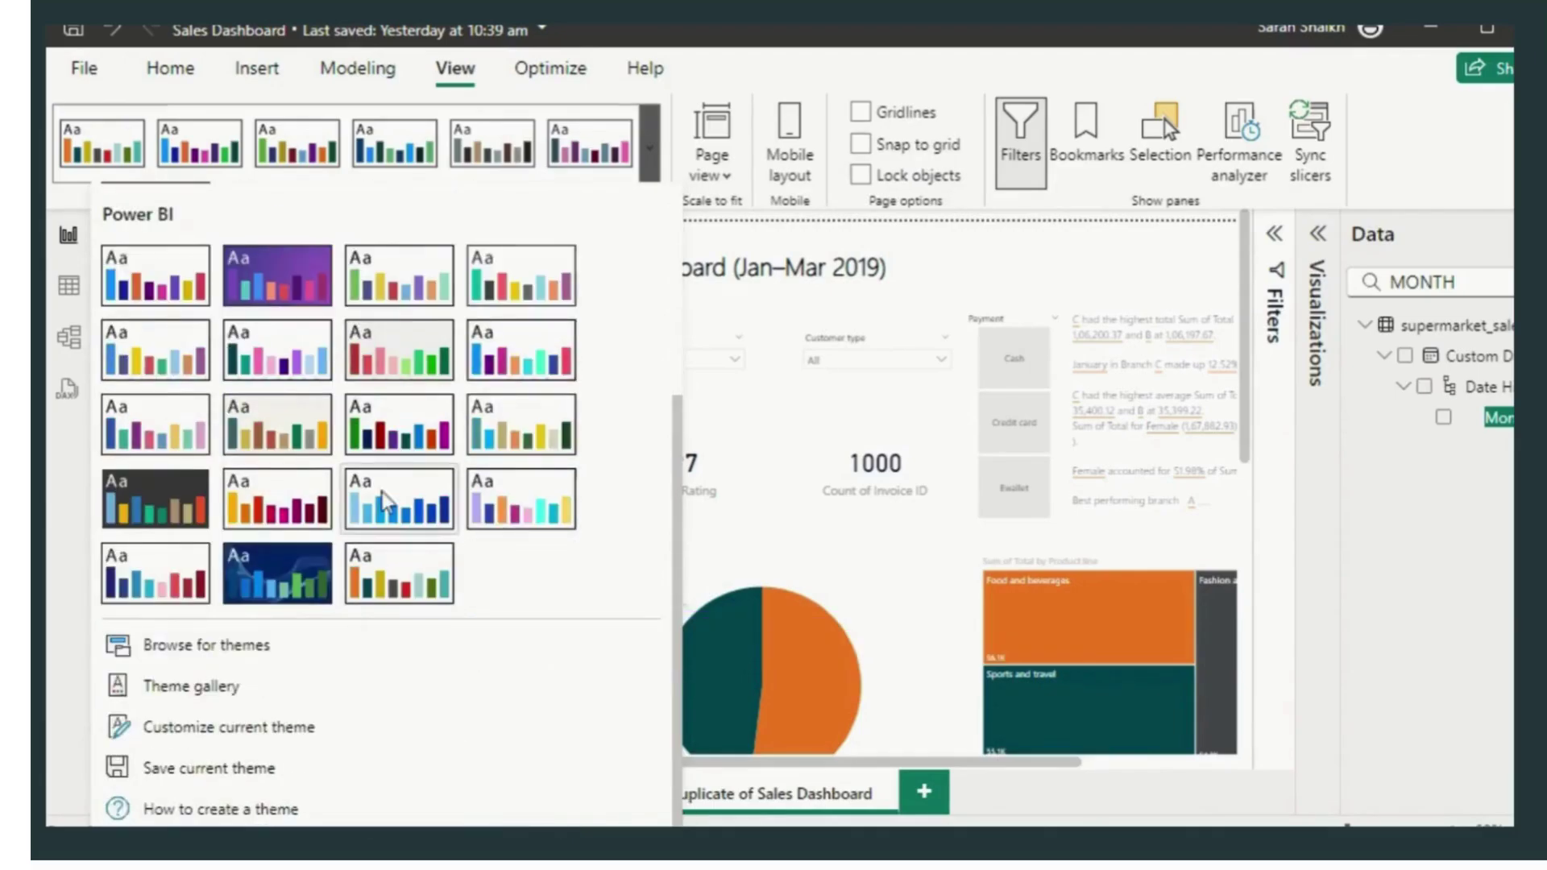
pyautogui.click(398, 499)
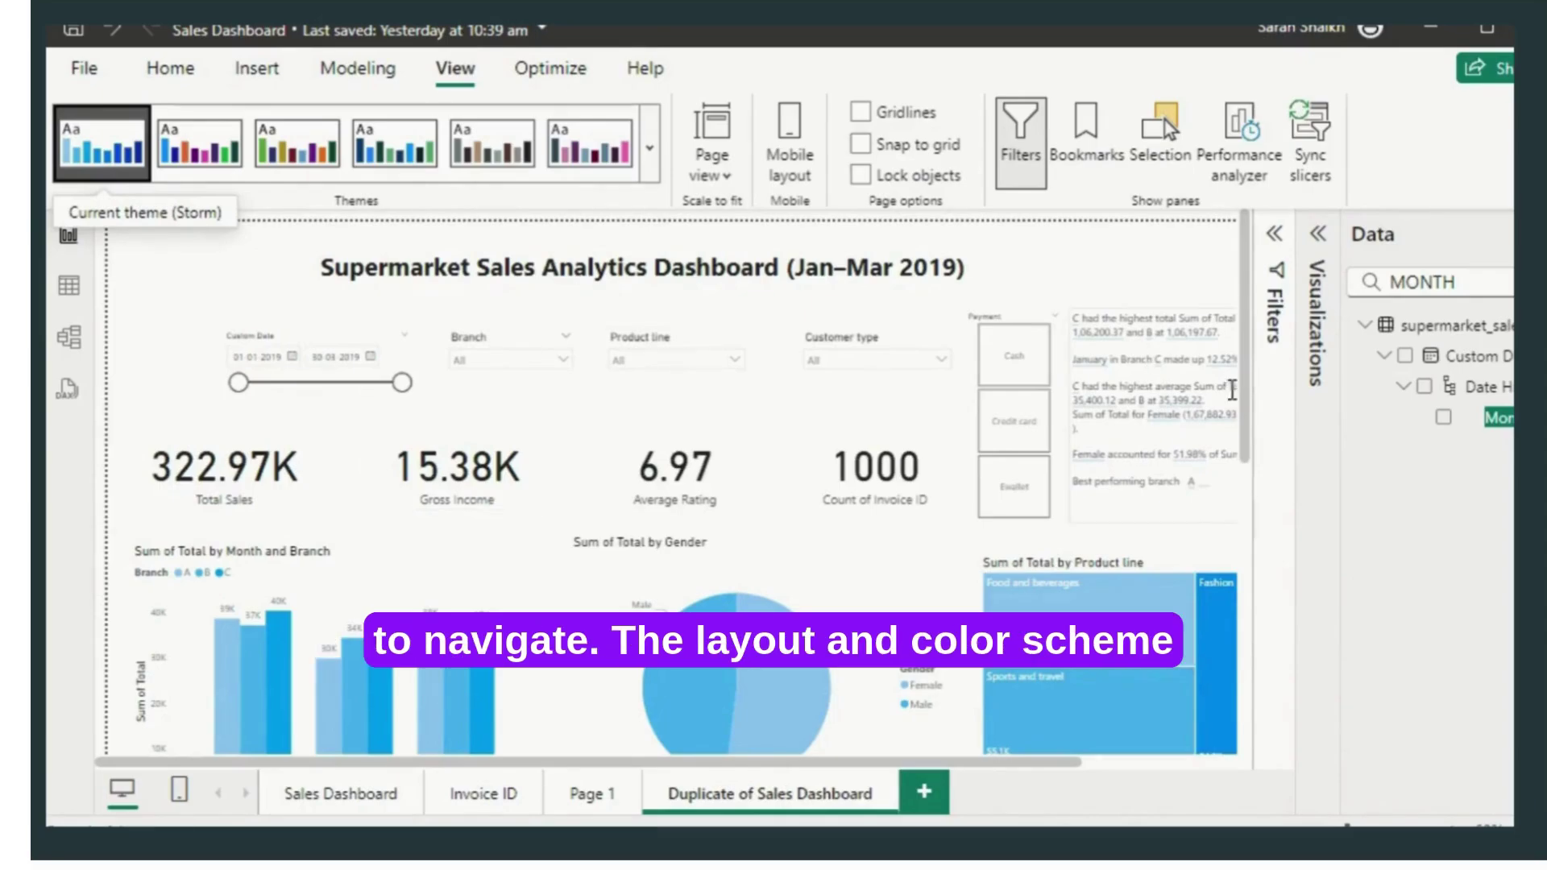
pyautogui.scroll(-5, 1215, 718)
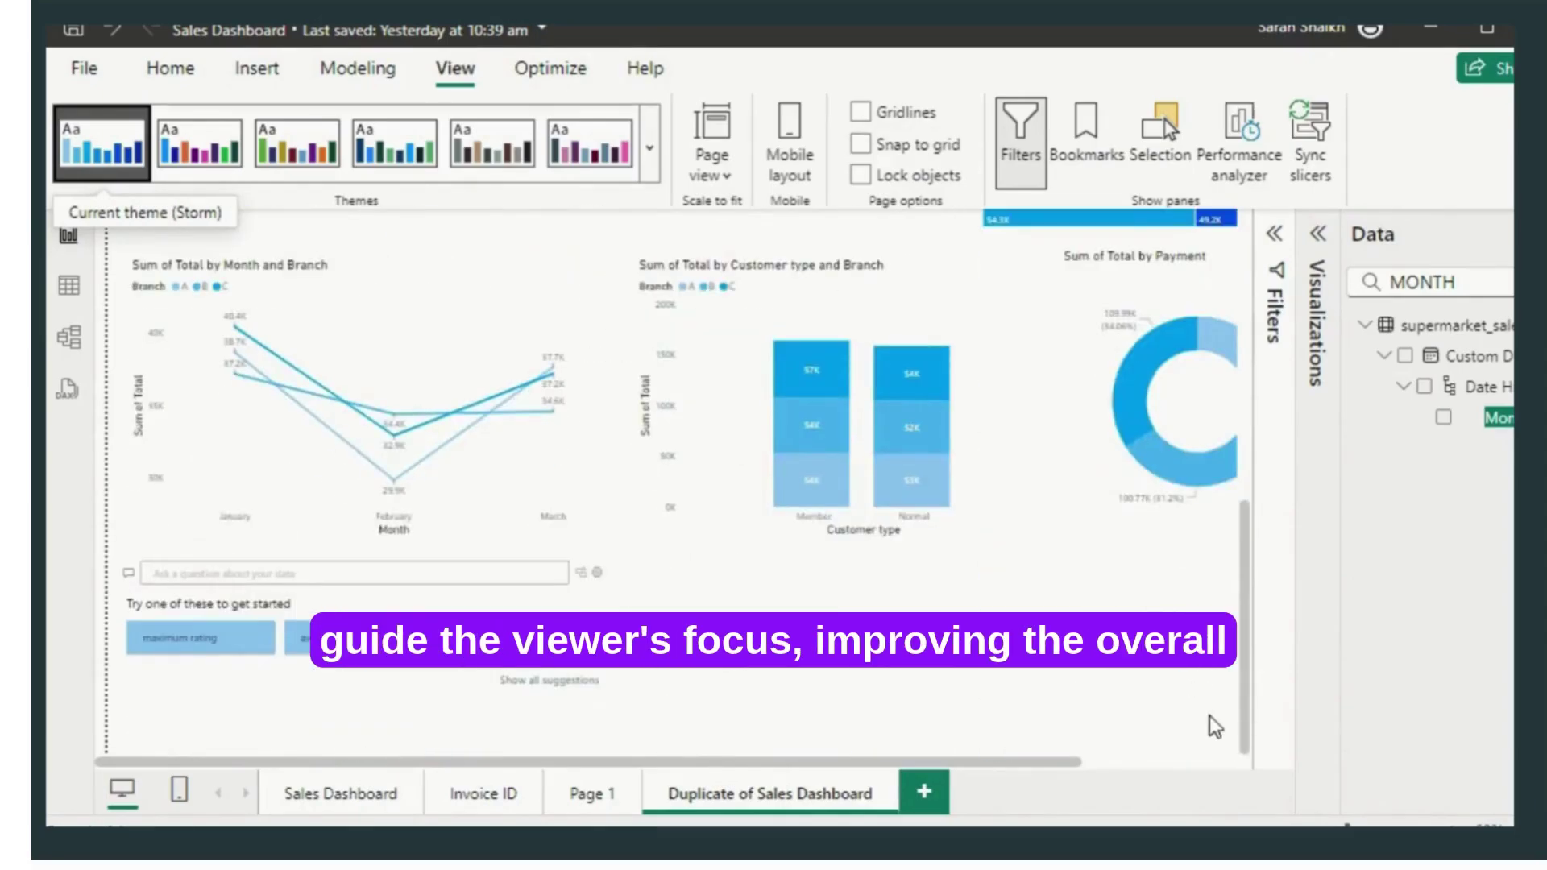
pyautogui.scroll(5, 1215, 726)
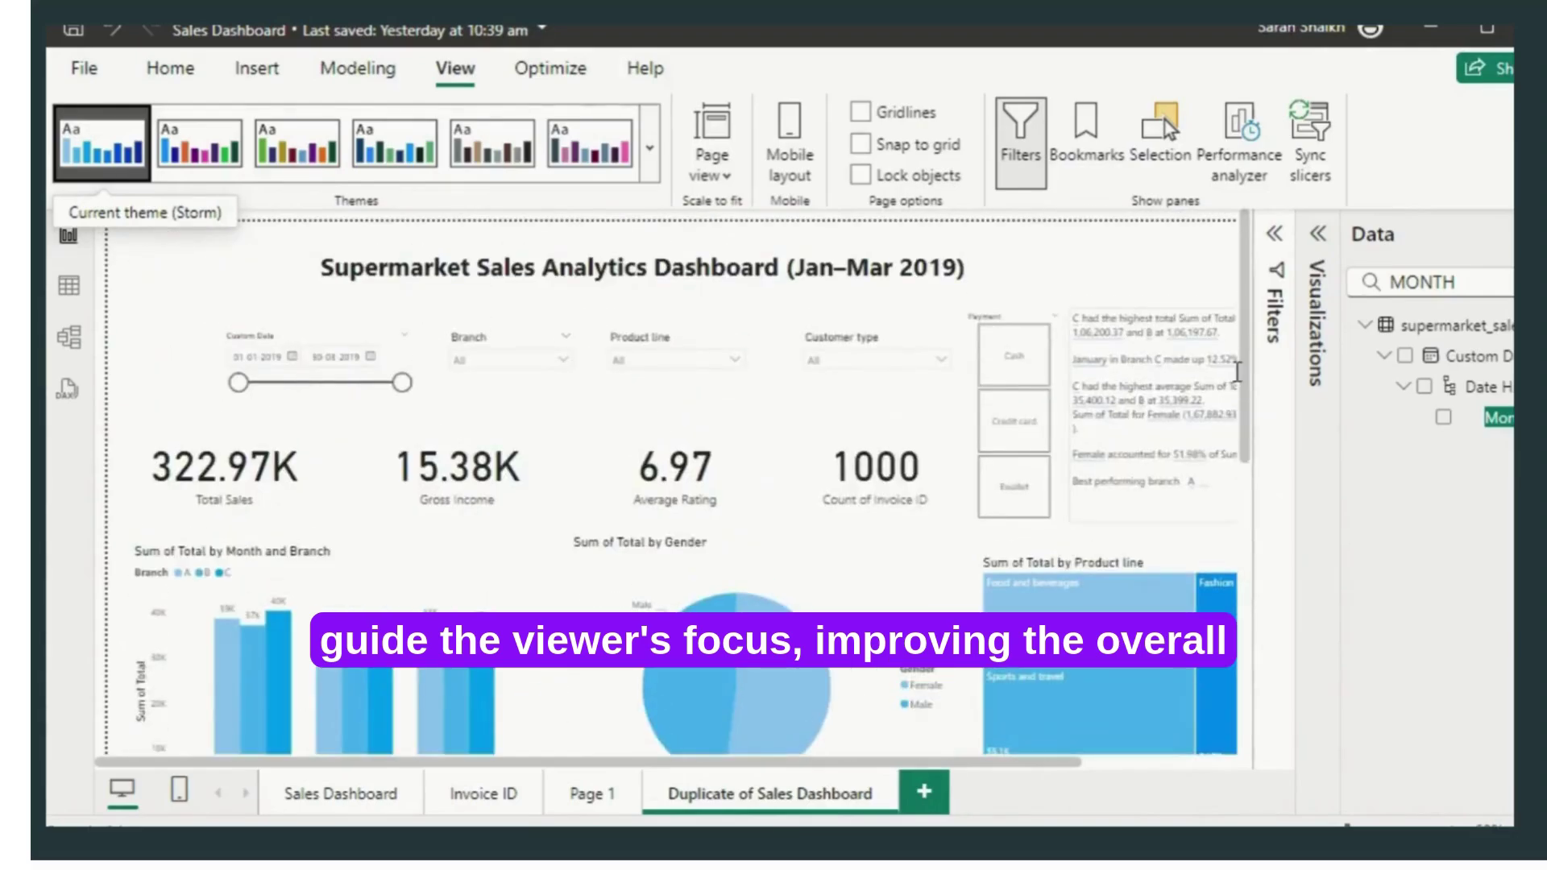
# Step: Apply the accessible theme in navy, blue and dark green to the report and look over the dashboard
pyautogui.click(649, 148)
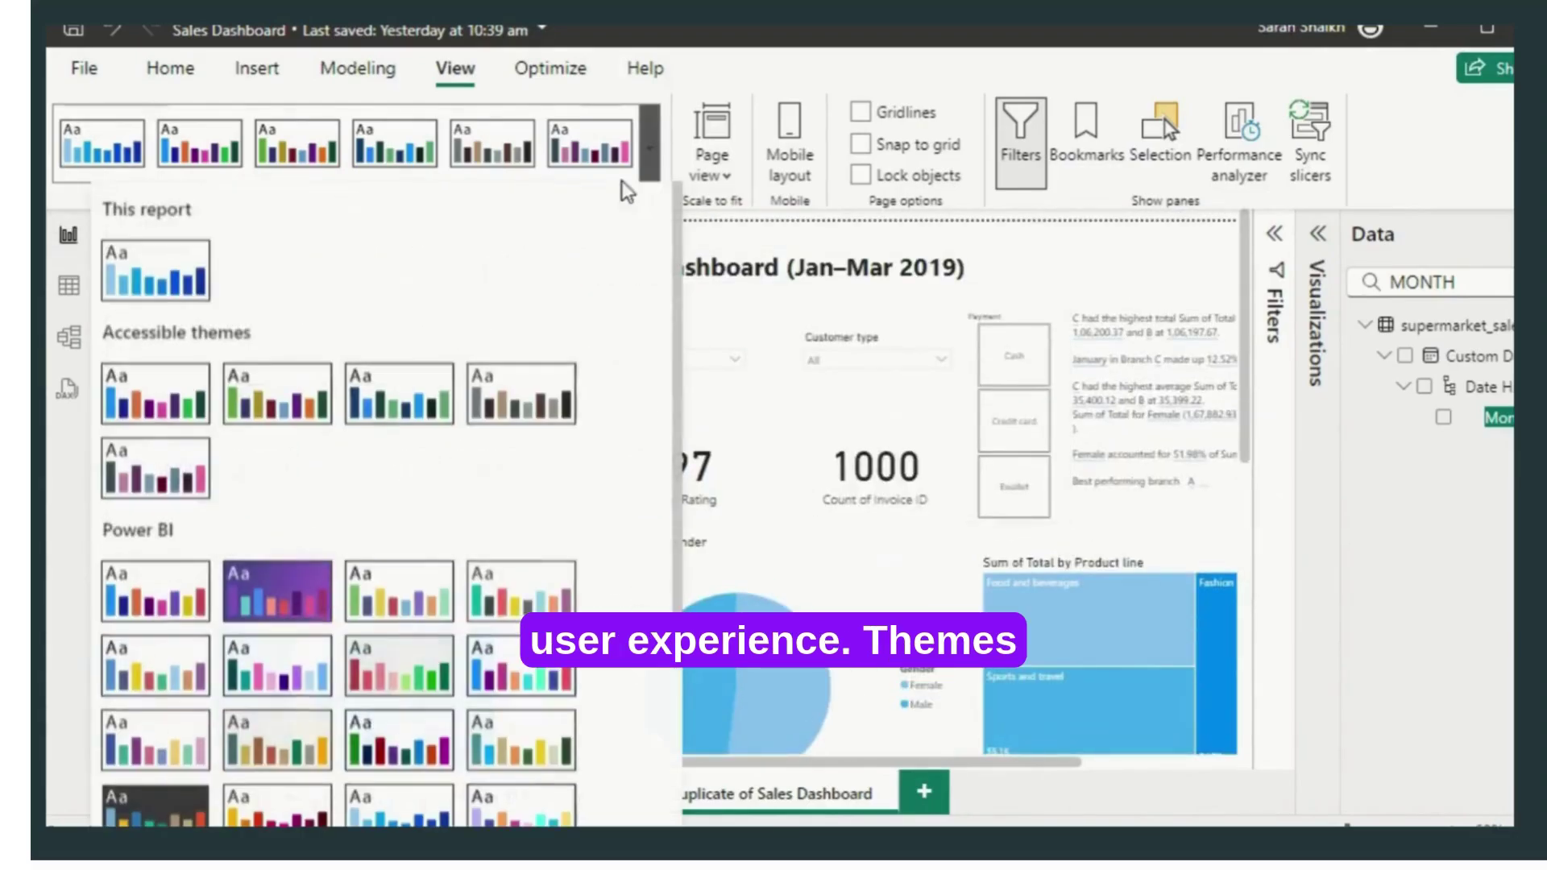
pyautogui.click(406, 145)
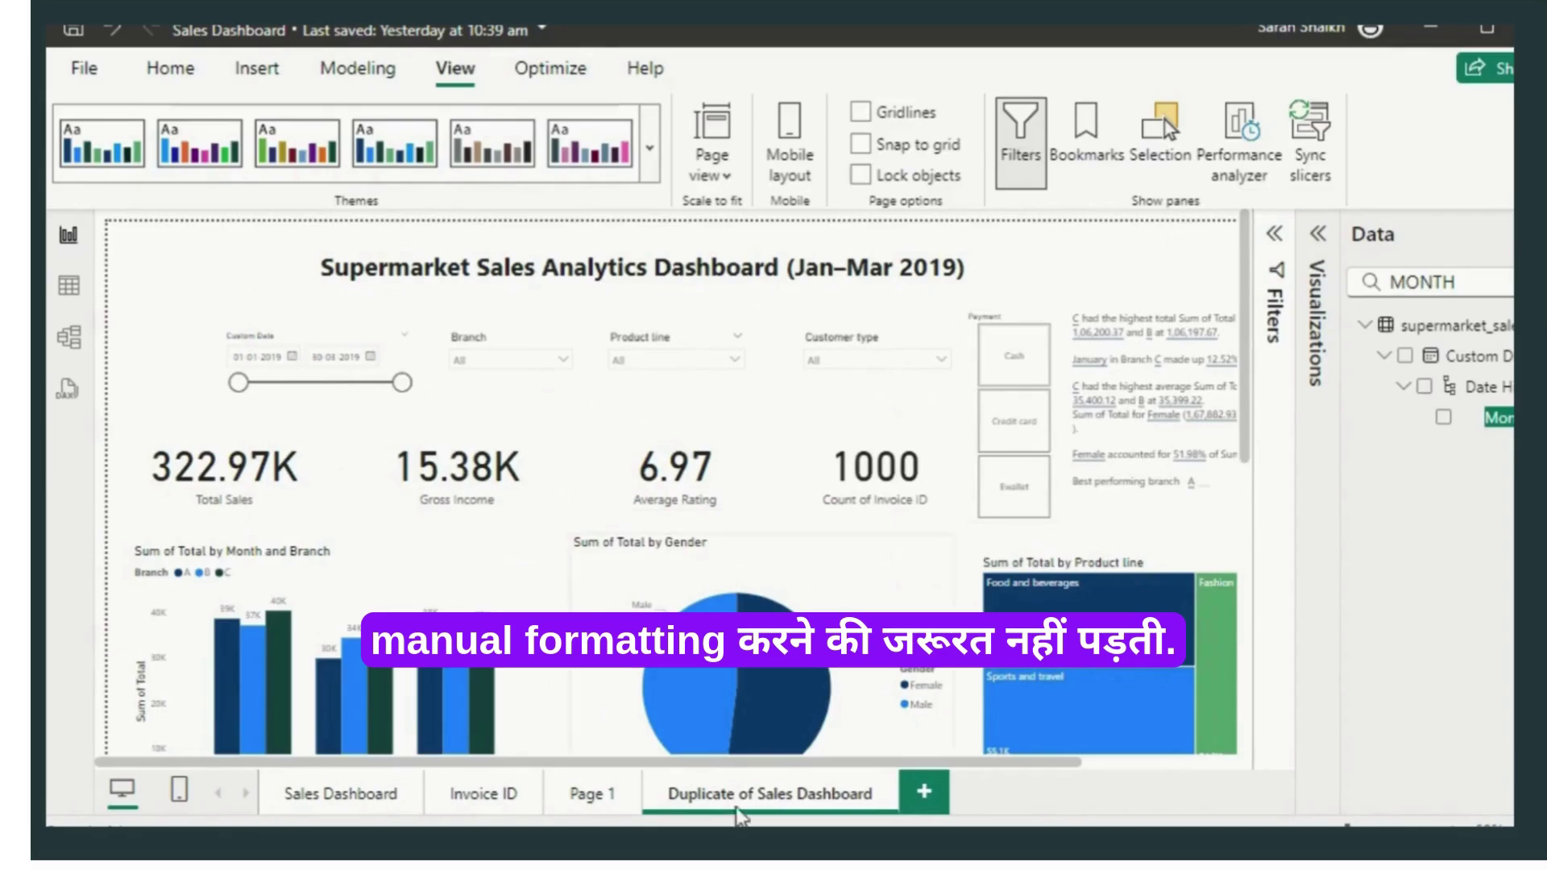
pyautogui.scroll(-10, 1241, 726)
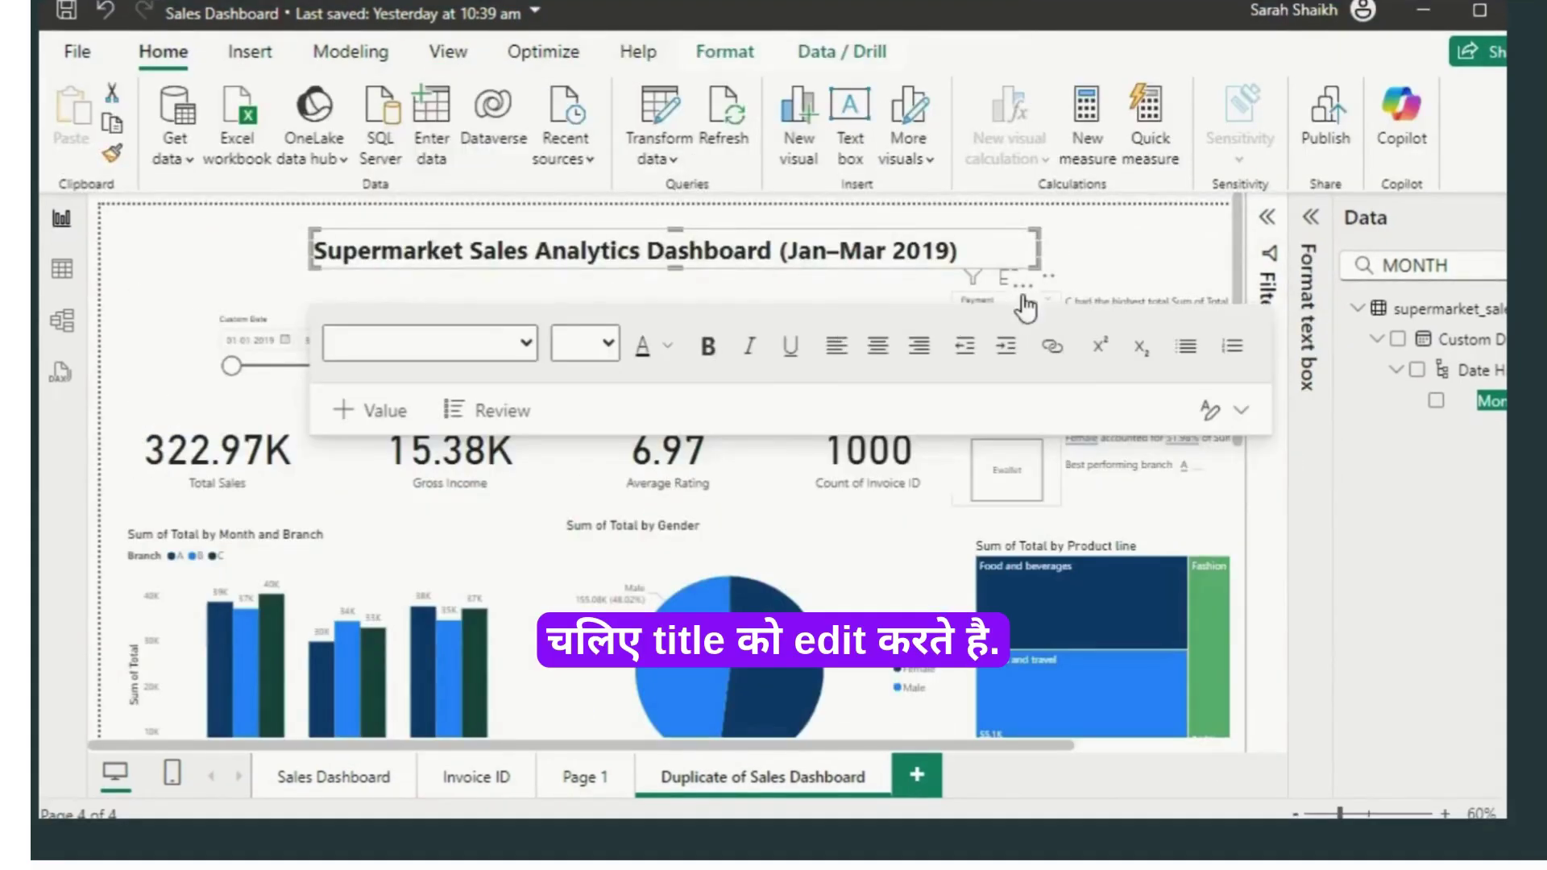
# Step: Shift the dashboard title text box toward the centre of the page and insert a rounded rectangle shape
pyautogui.moveTo(1026, 281); pyautogui.dragTo(1084, 283)
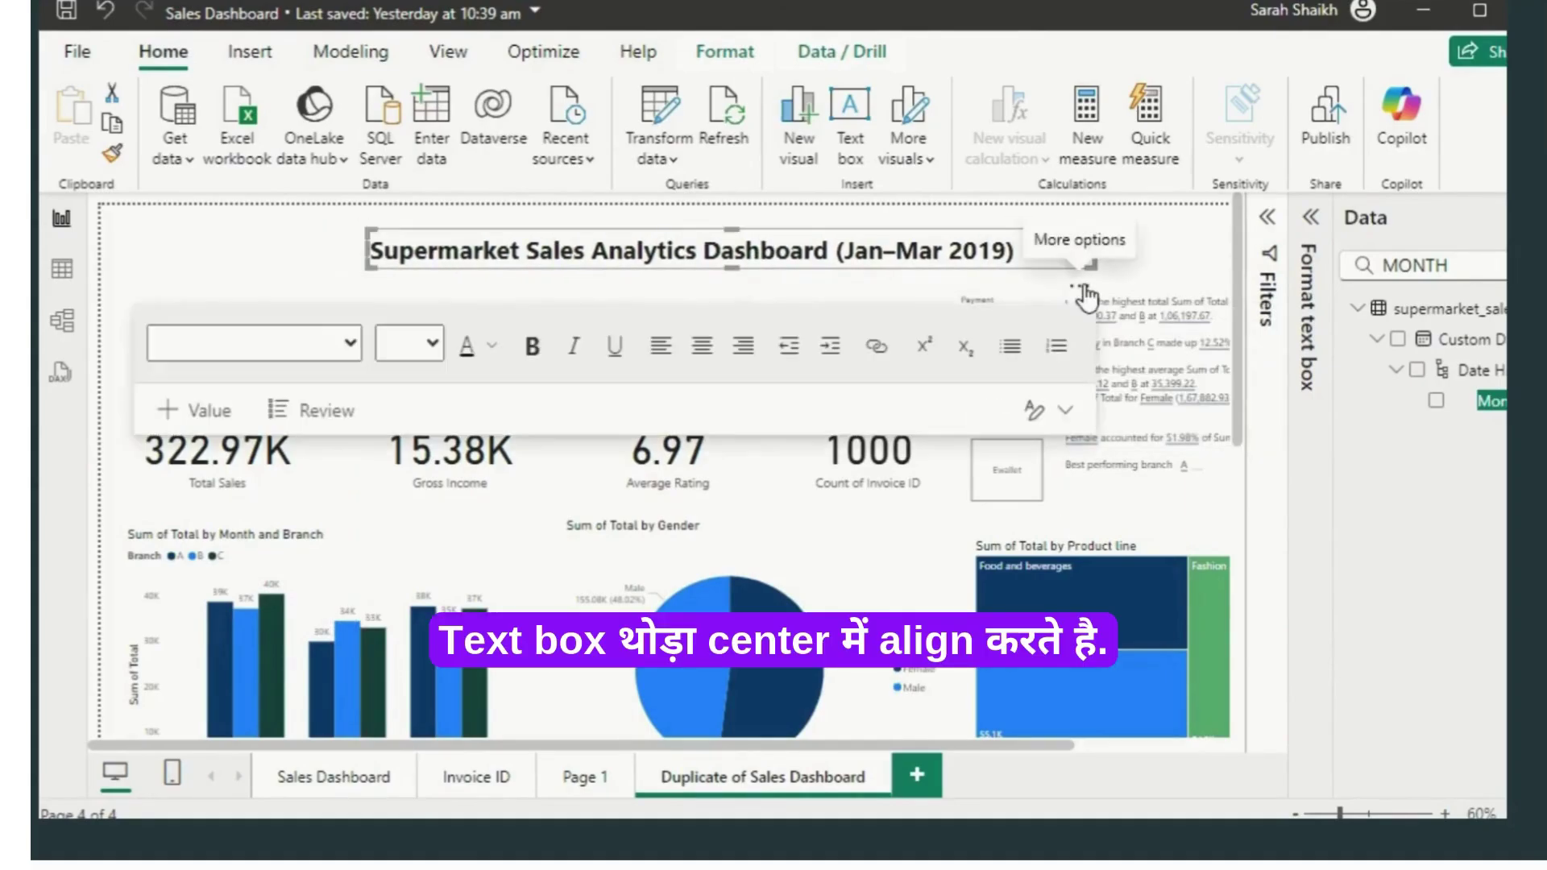
pyautogui.click(242, 55)
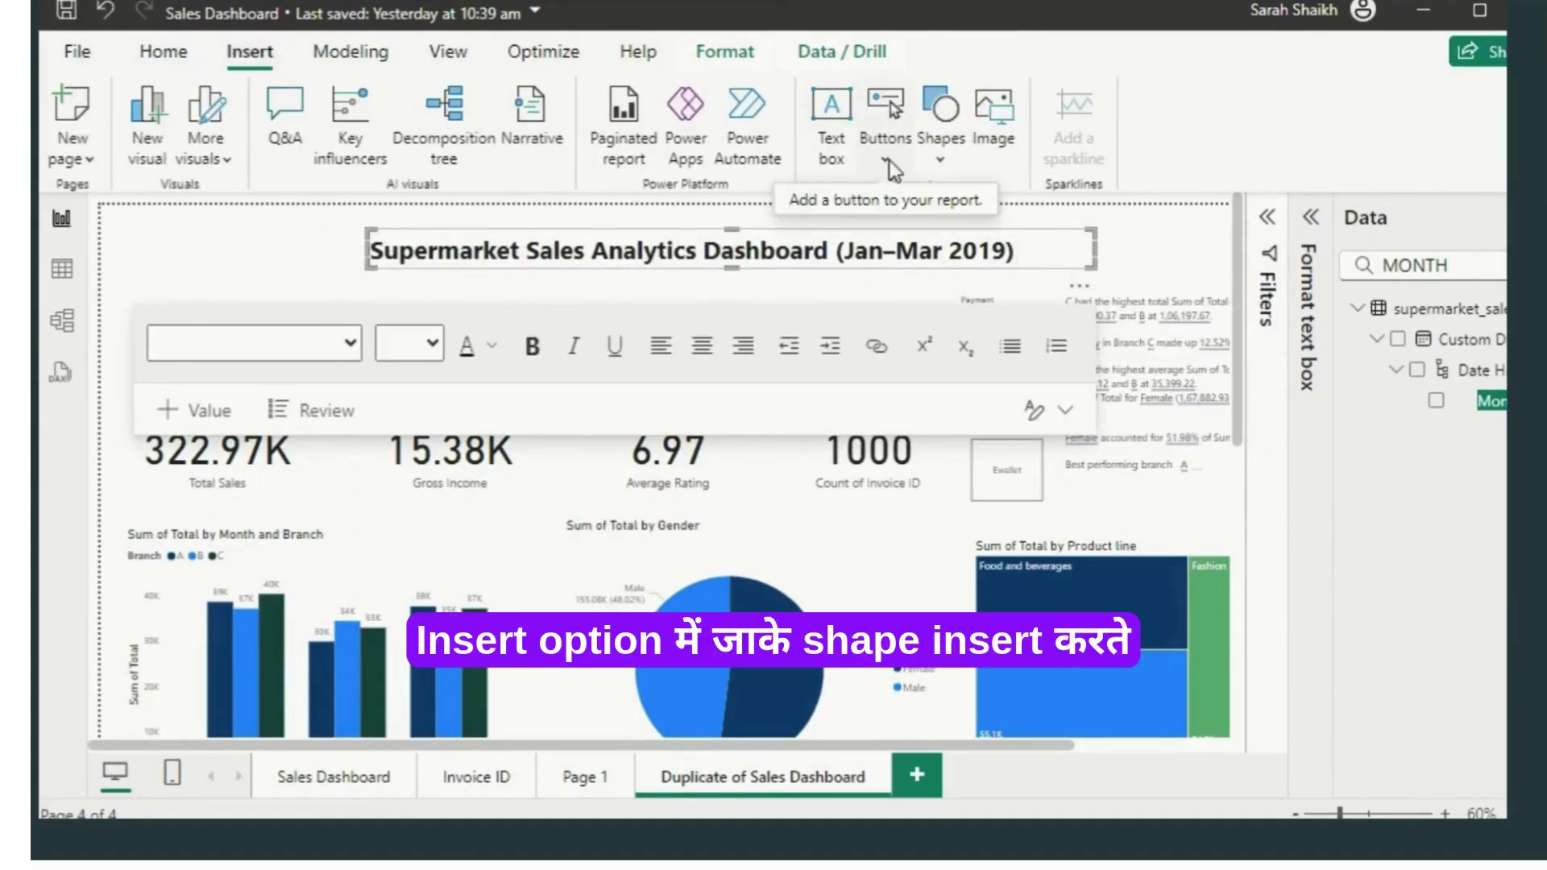
pyautogui.click(939, 158)
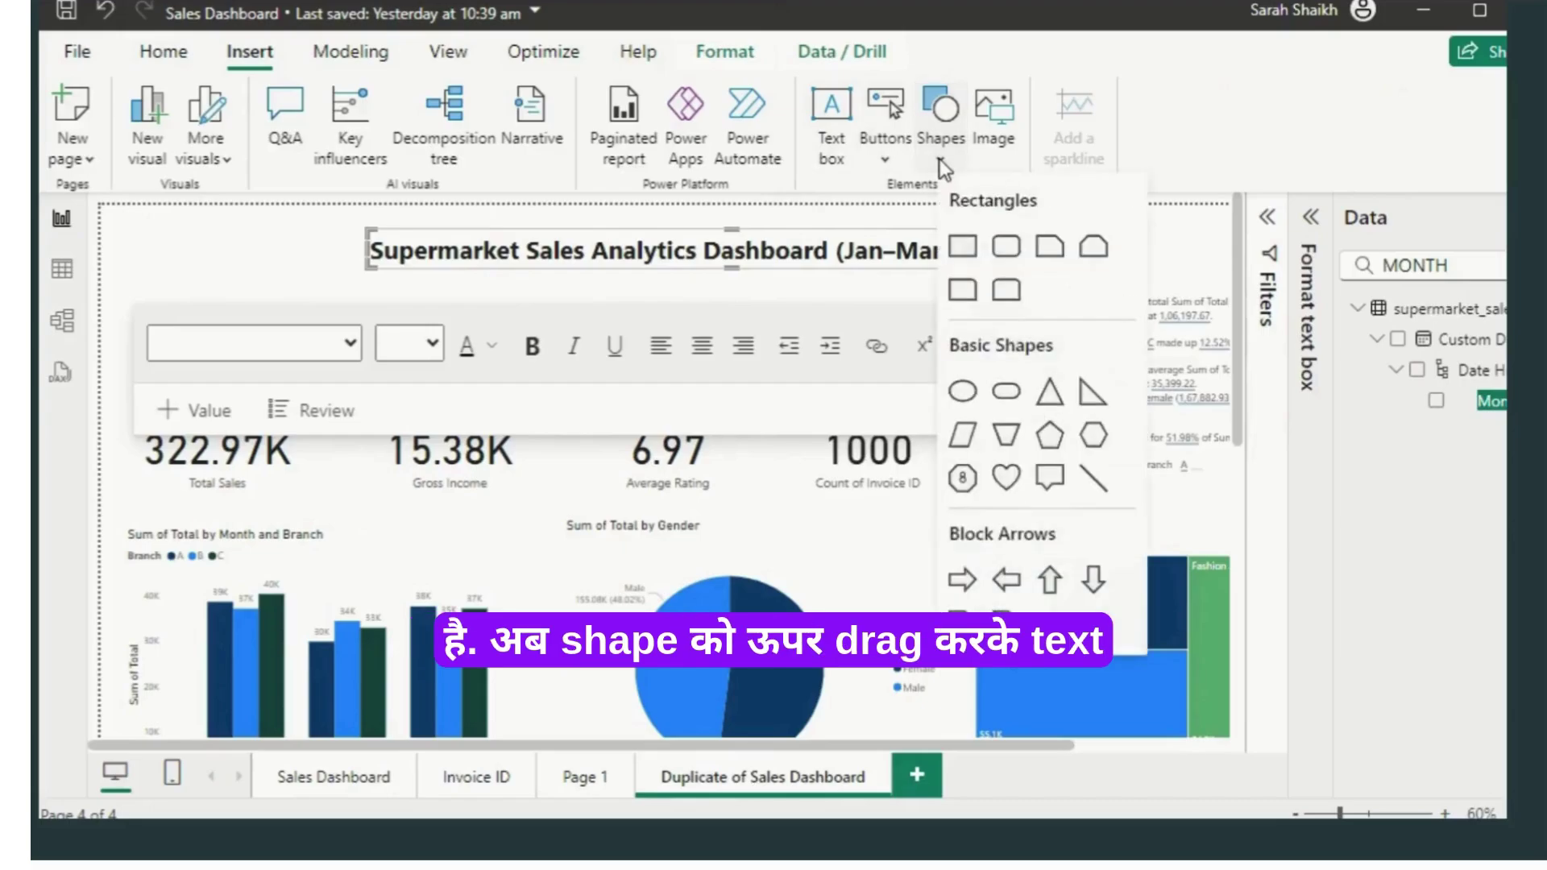
pyautogui.click(1012, 250)
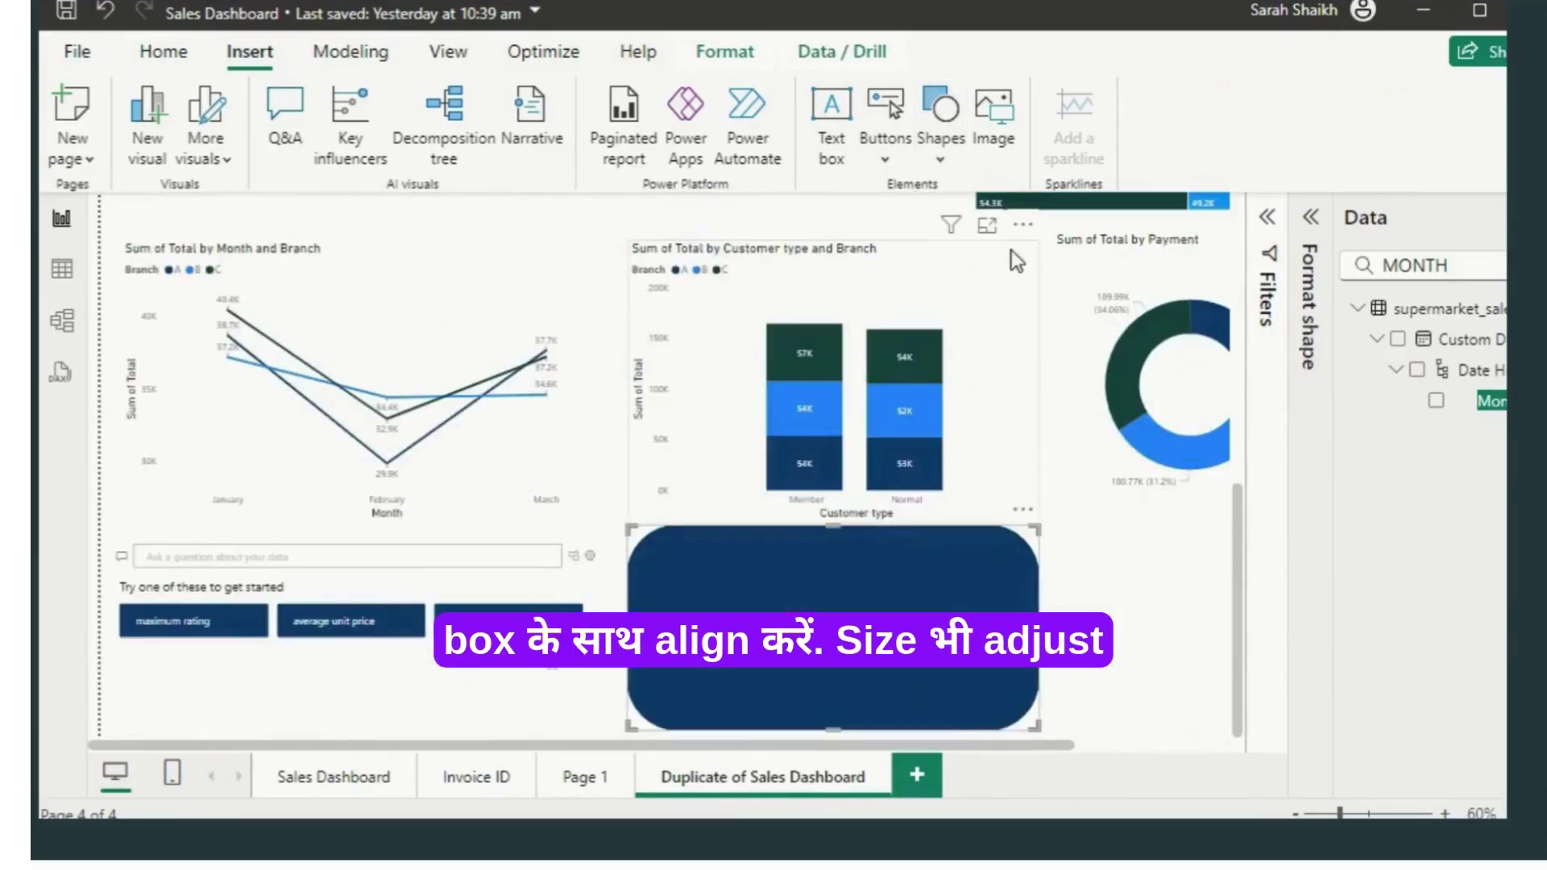
# Step: Move the rounded rectangle to the top of the page and resize it into a wide, thin banner covering the dashboard title
pyautogui.moveTo(911, 686); pyautogui.dragTo(819, 316)
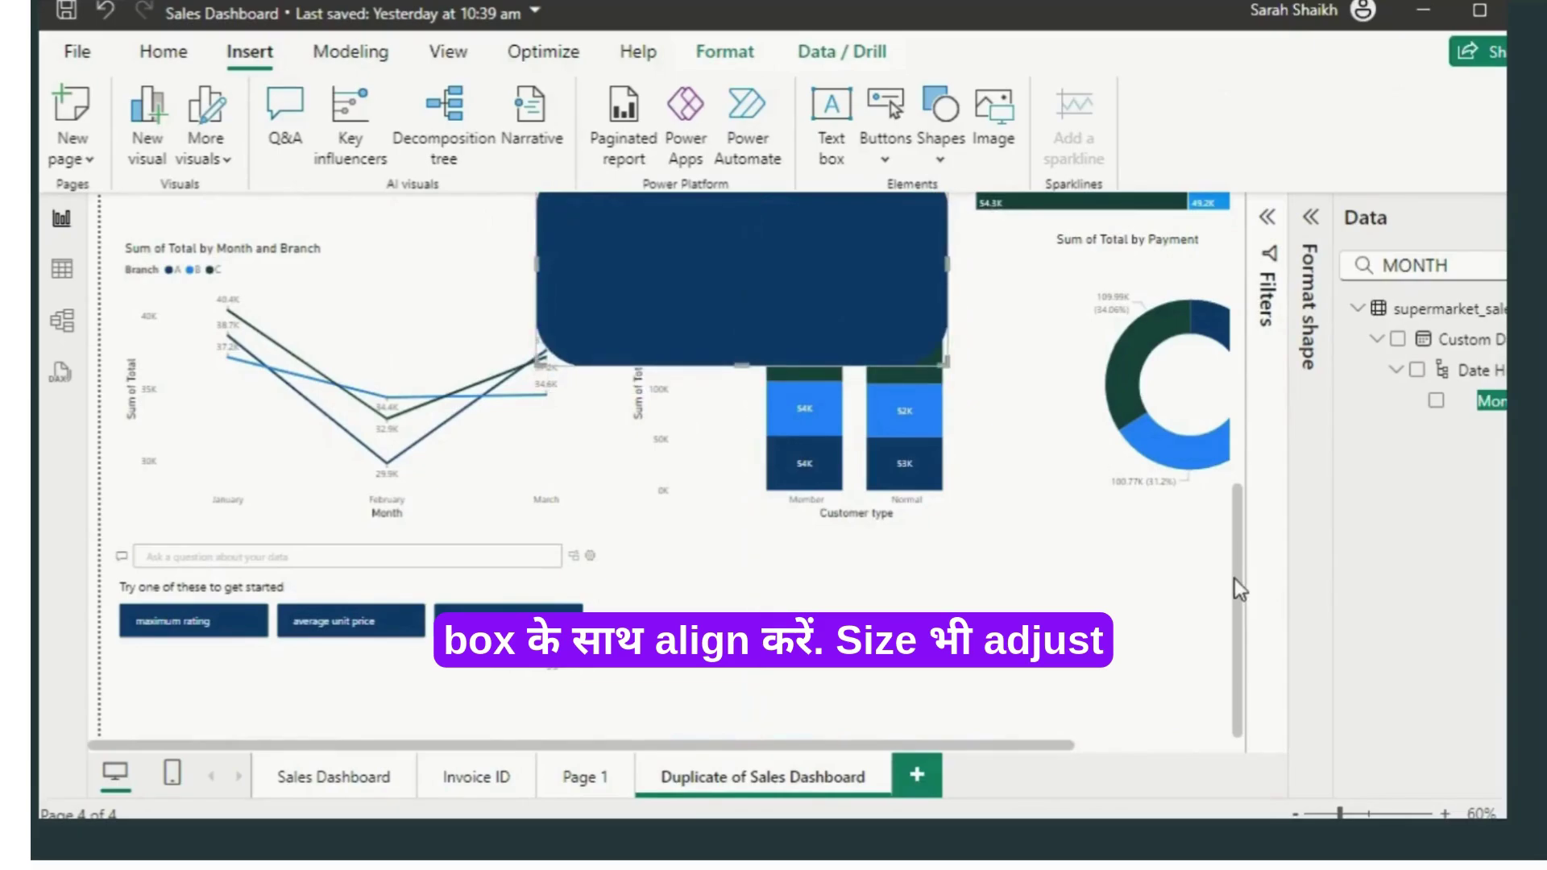
pyautogui.moveTo(1236, 579); pyautogui.dragTo(1243, 419)
pyautogui.moveTo(755, 617); pyautogui.dragTo(598, 282)
pyautogui.moveTo(1240, 520); pyautogui.dragTo(1249, 371)
pyautogui.moveTo(708, 563); pyautogui.dragTo(631, 314)
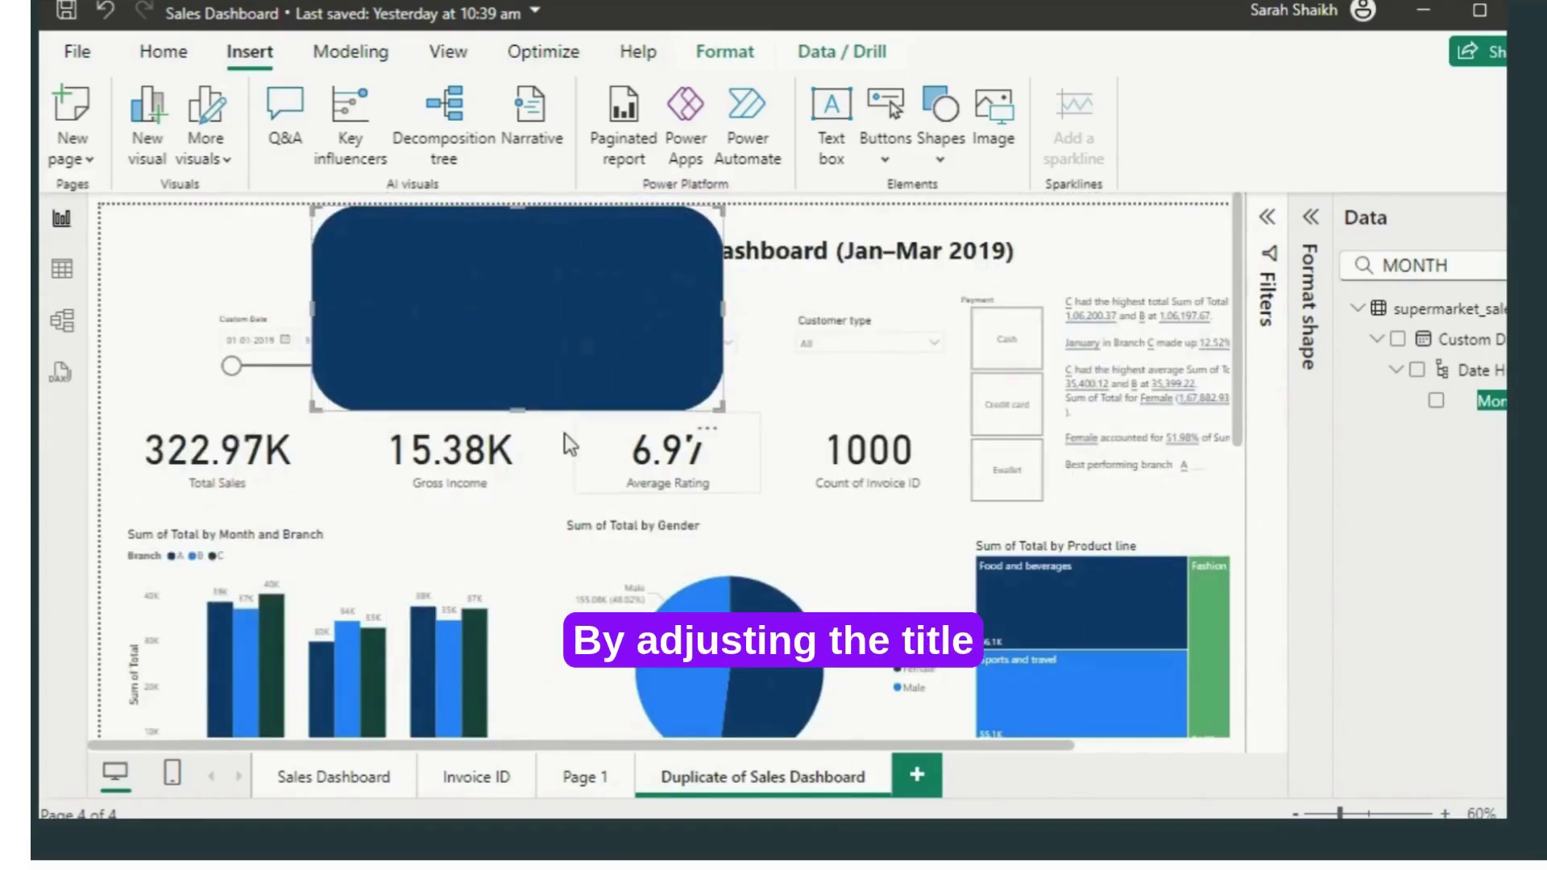
pyautogui.moveTo(531, 408); pyautogui.dragTo(558, 292)
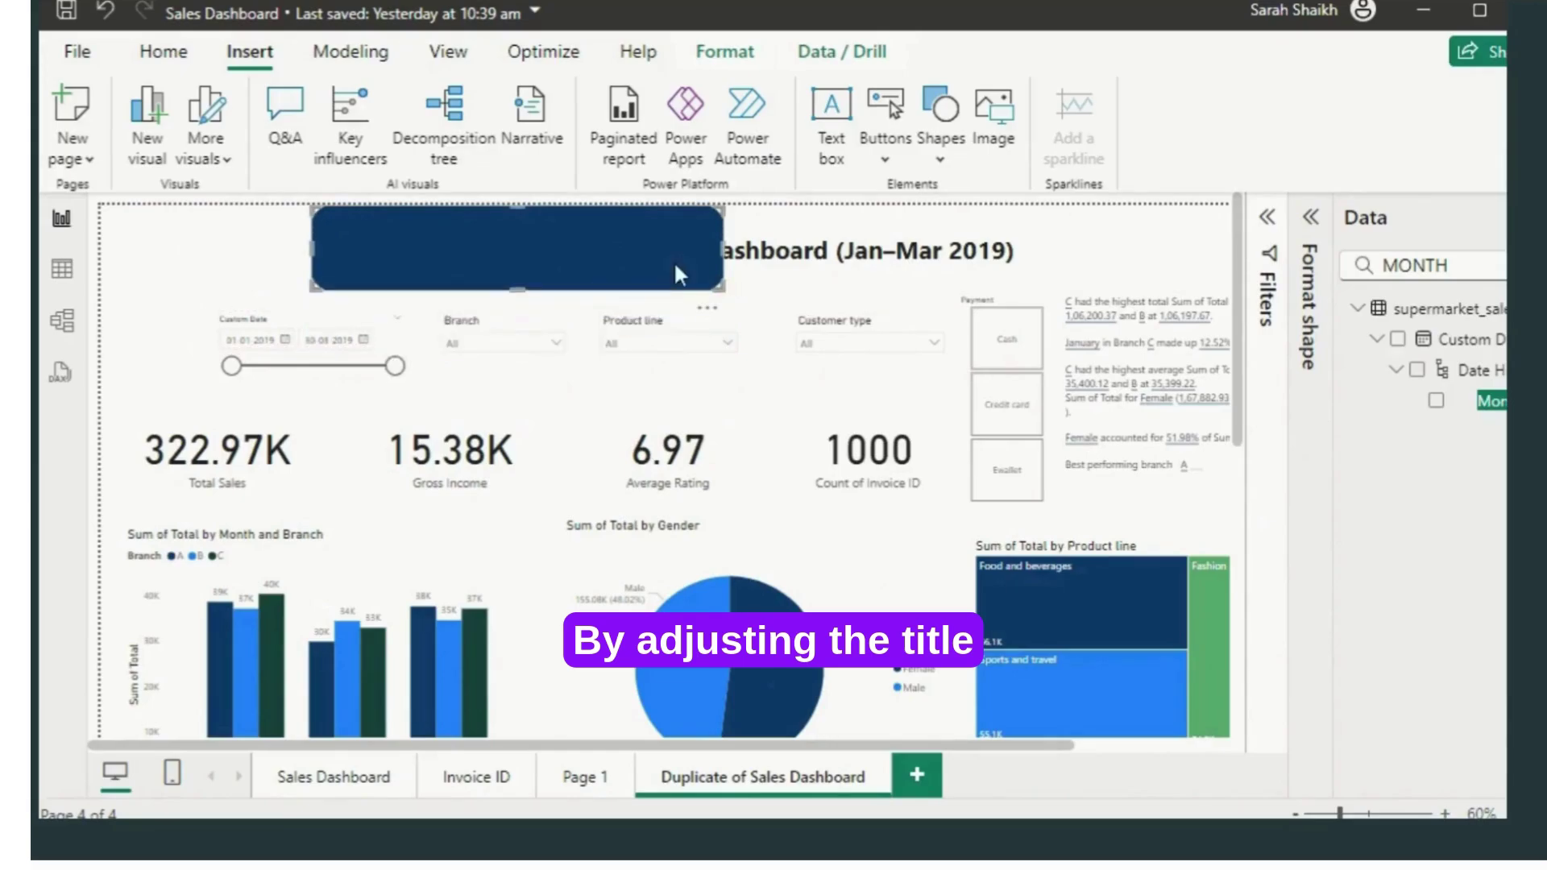
pyautogui.moveTo(718, 244); pyautogui.dragTo(1136, 252)
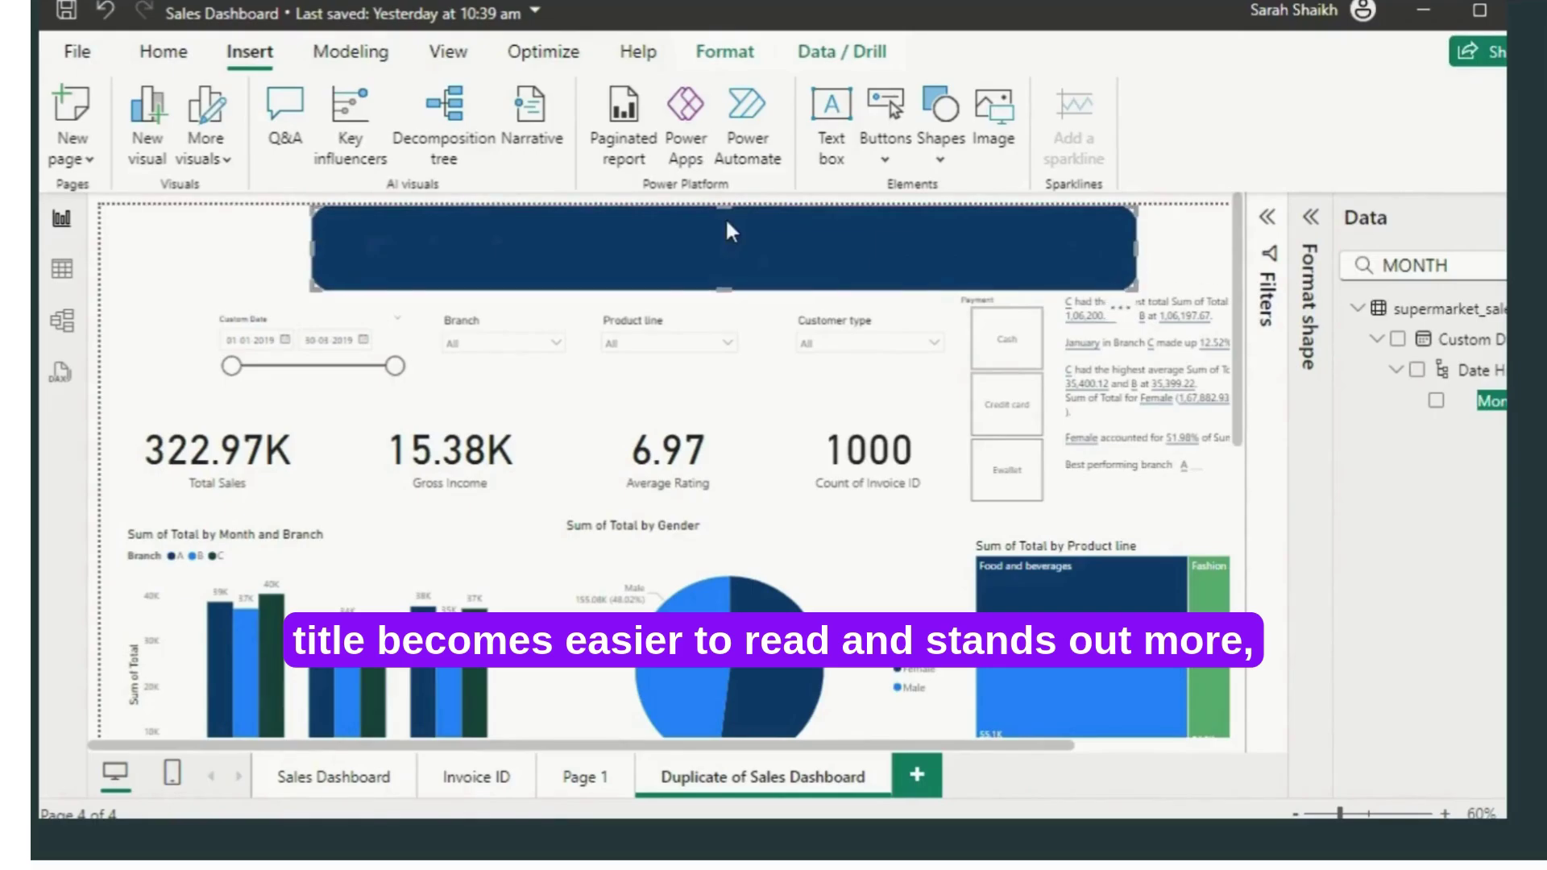
# Step: Make the rounded rectangle banner thinner and set it slightly lower at the top of the page
pyautogui.moveTo(725, 206); pyautogui.dragTo(736, 256)
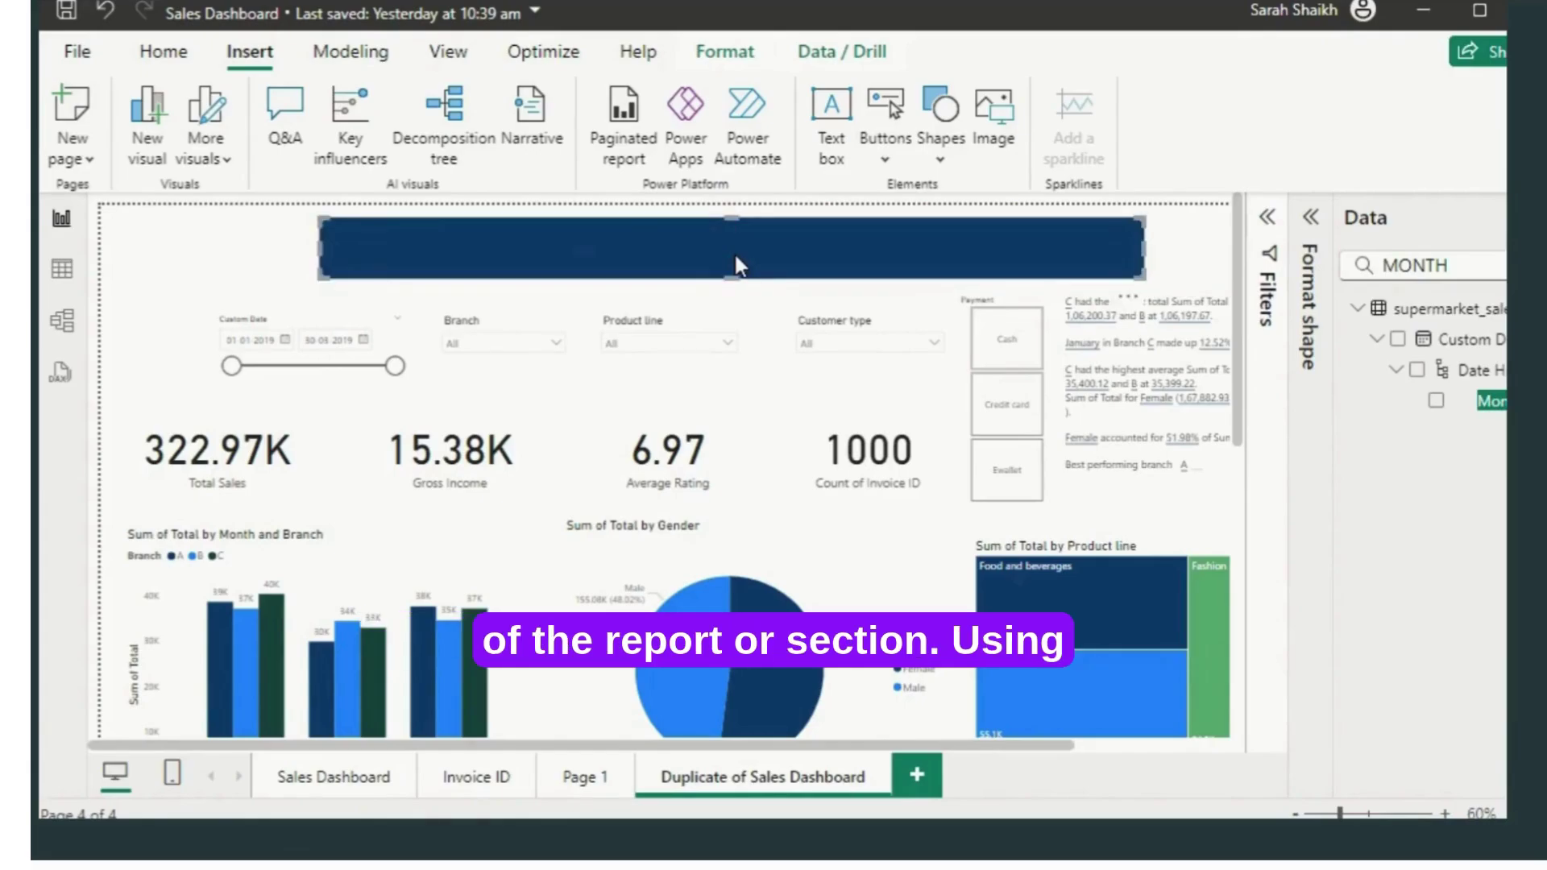
pyautogui.rightClick(737, 256)
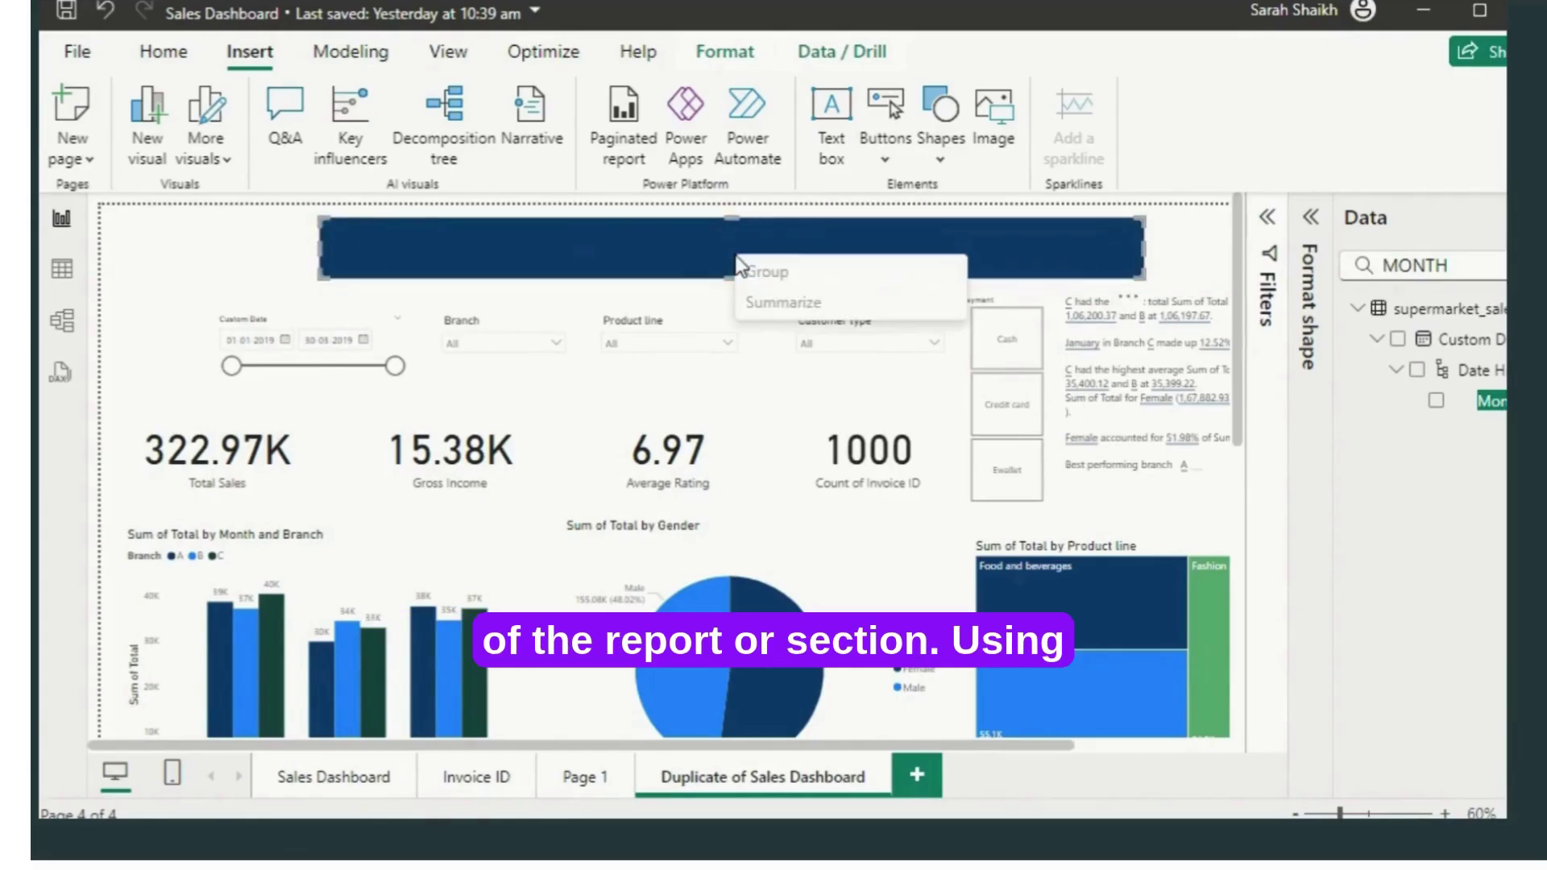
pyautogui.click(660, 260)
pyautogui.rightClick(660, 260)
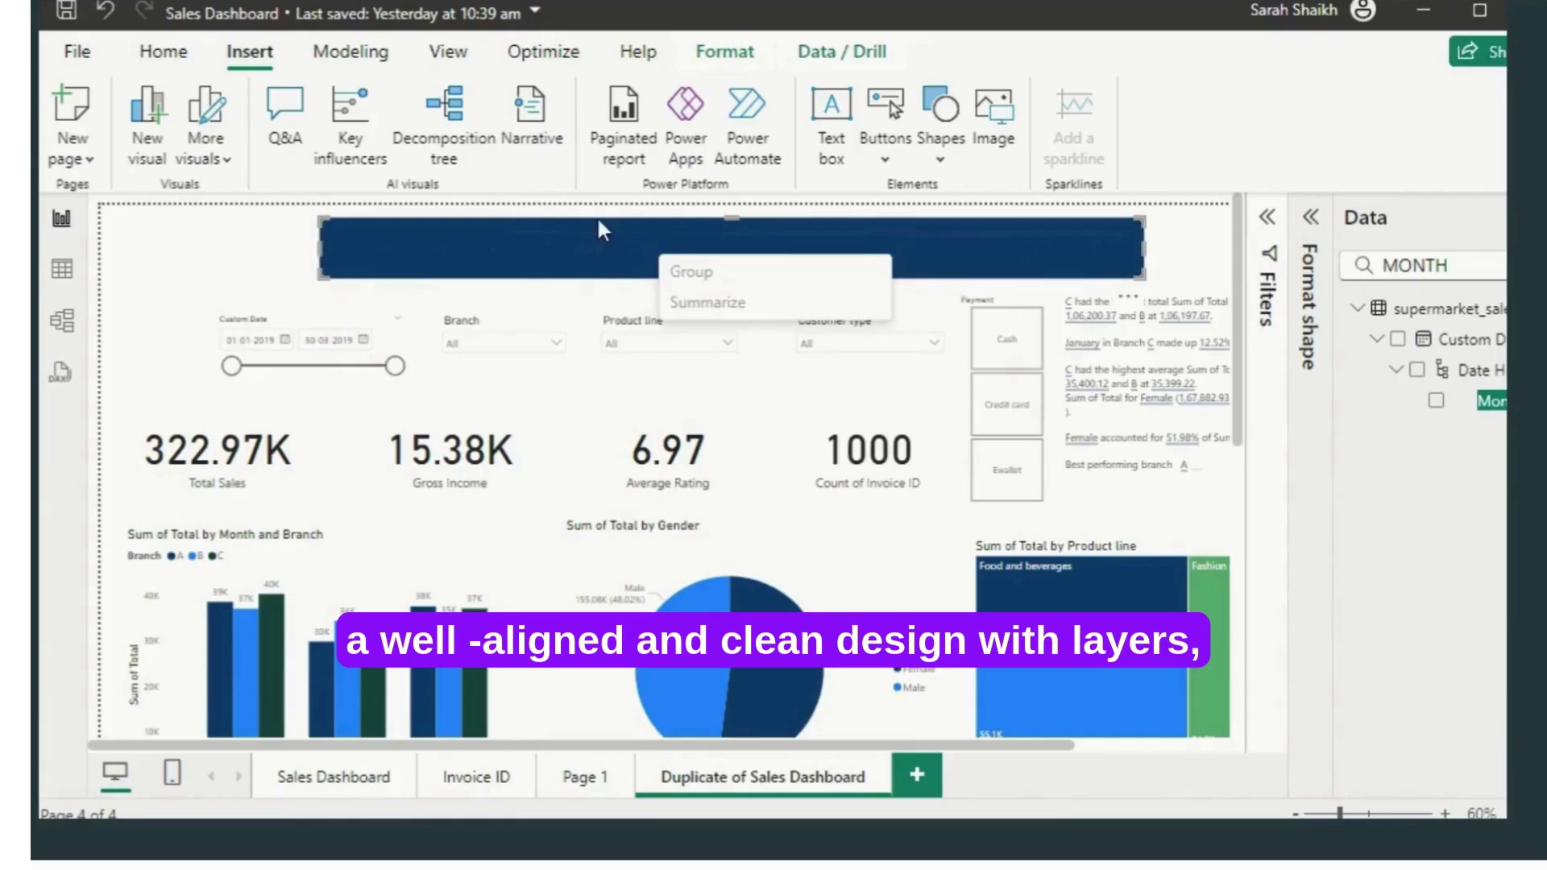
pyautogui.click(467, 58)
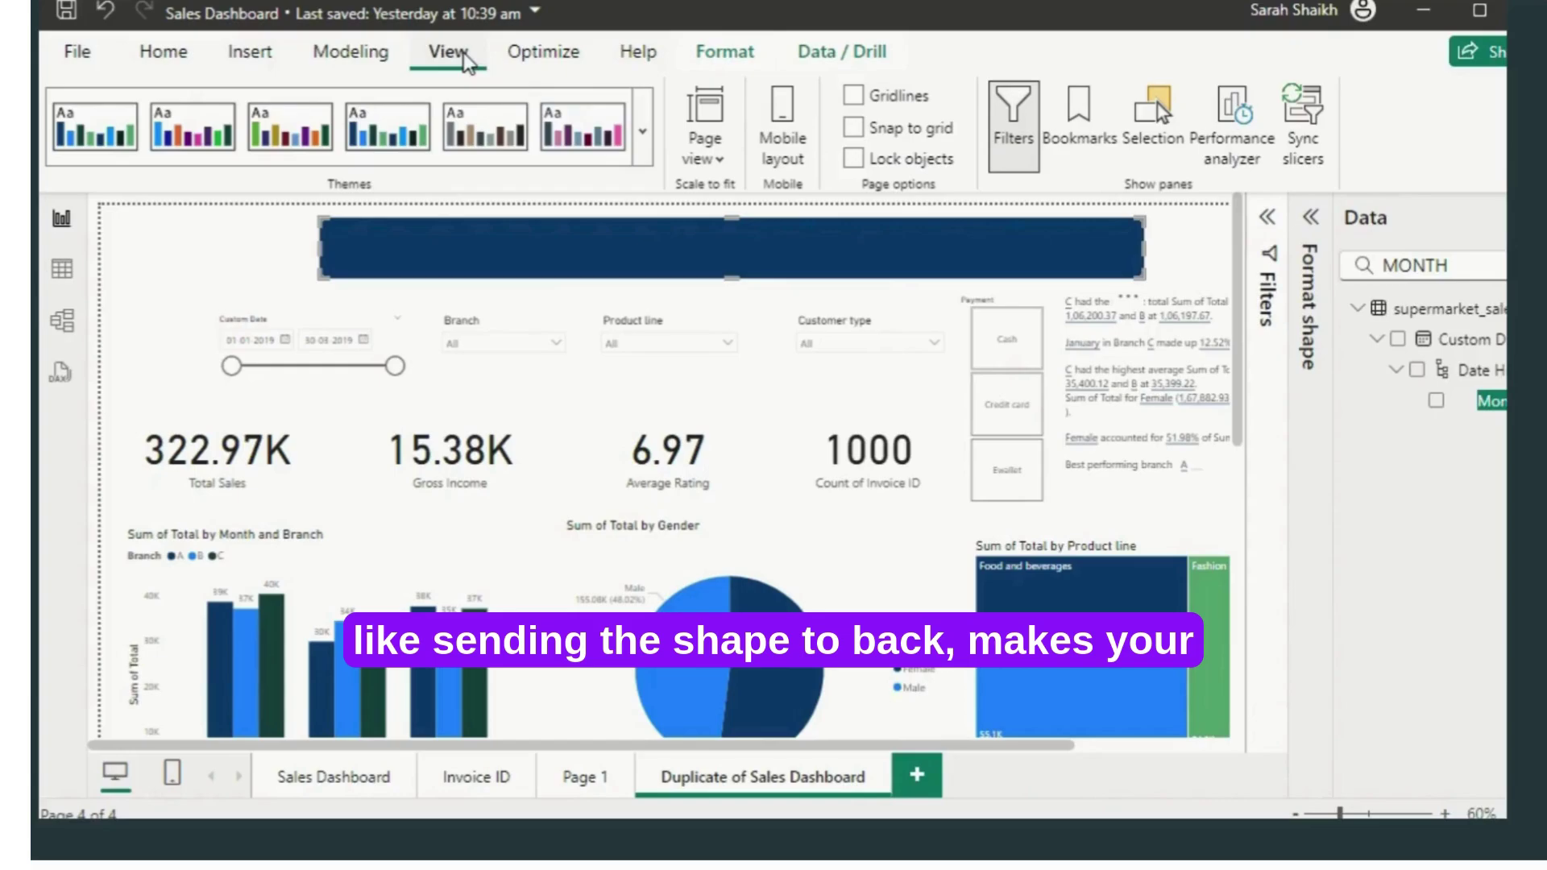
pyautogui.click(262, 62)
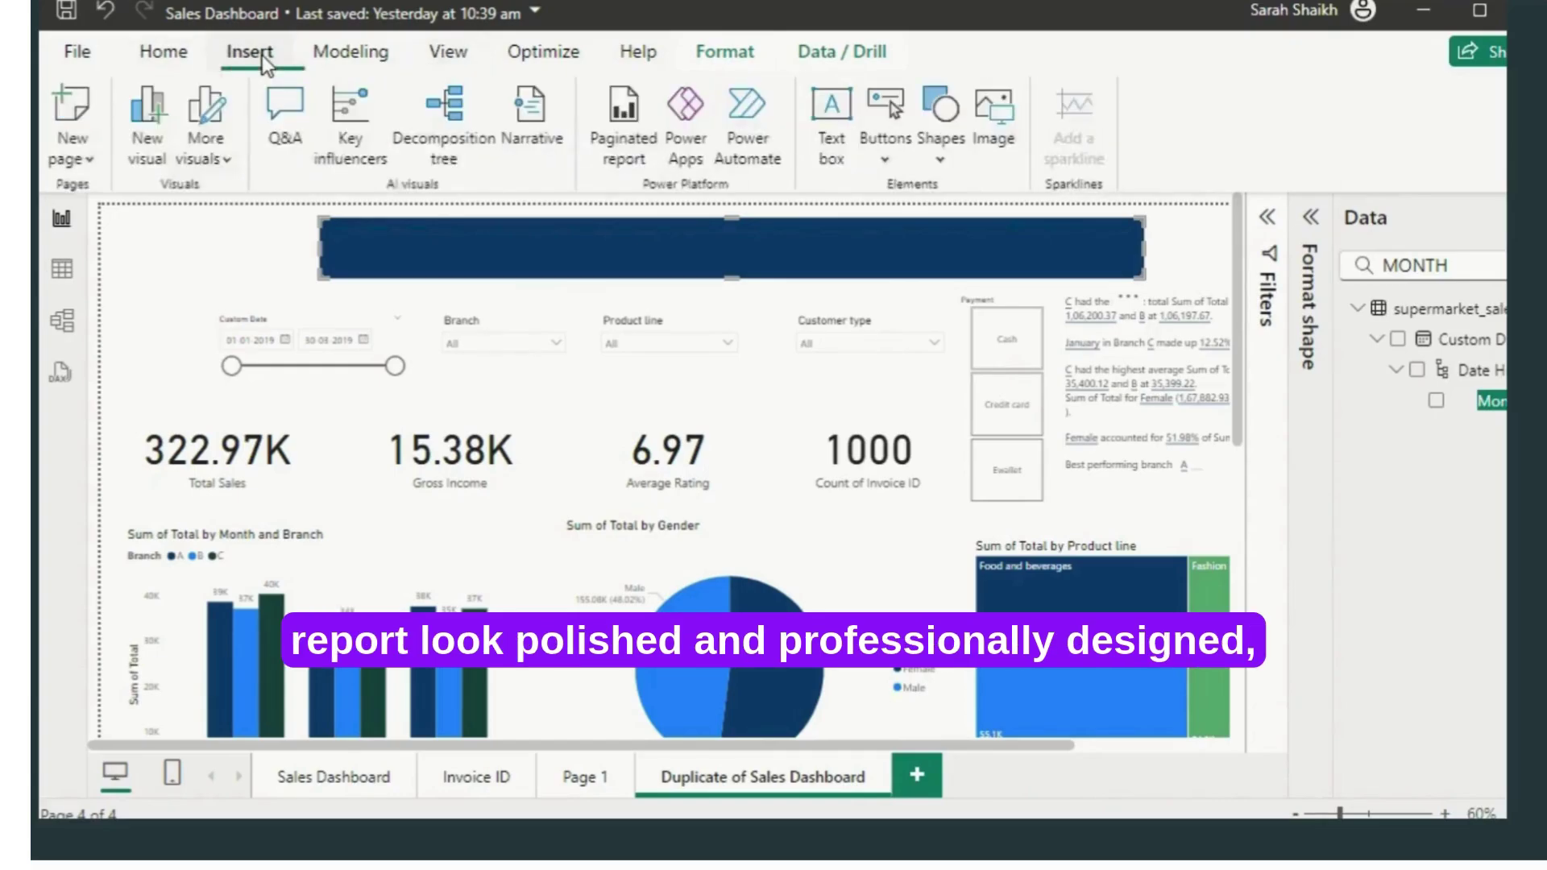
pyautogui.click(181, 56)
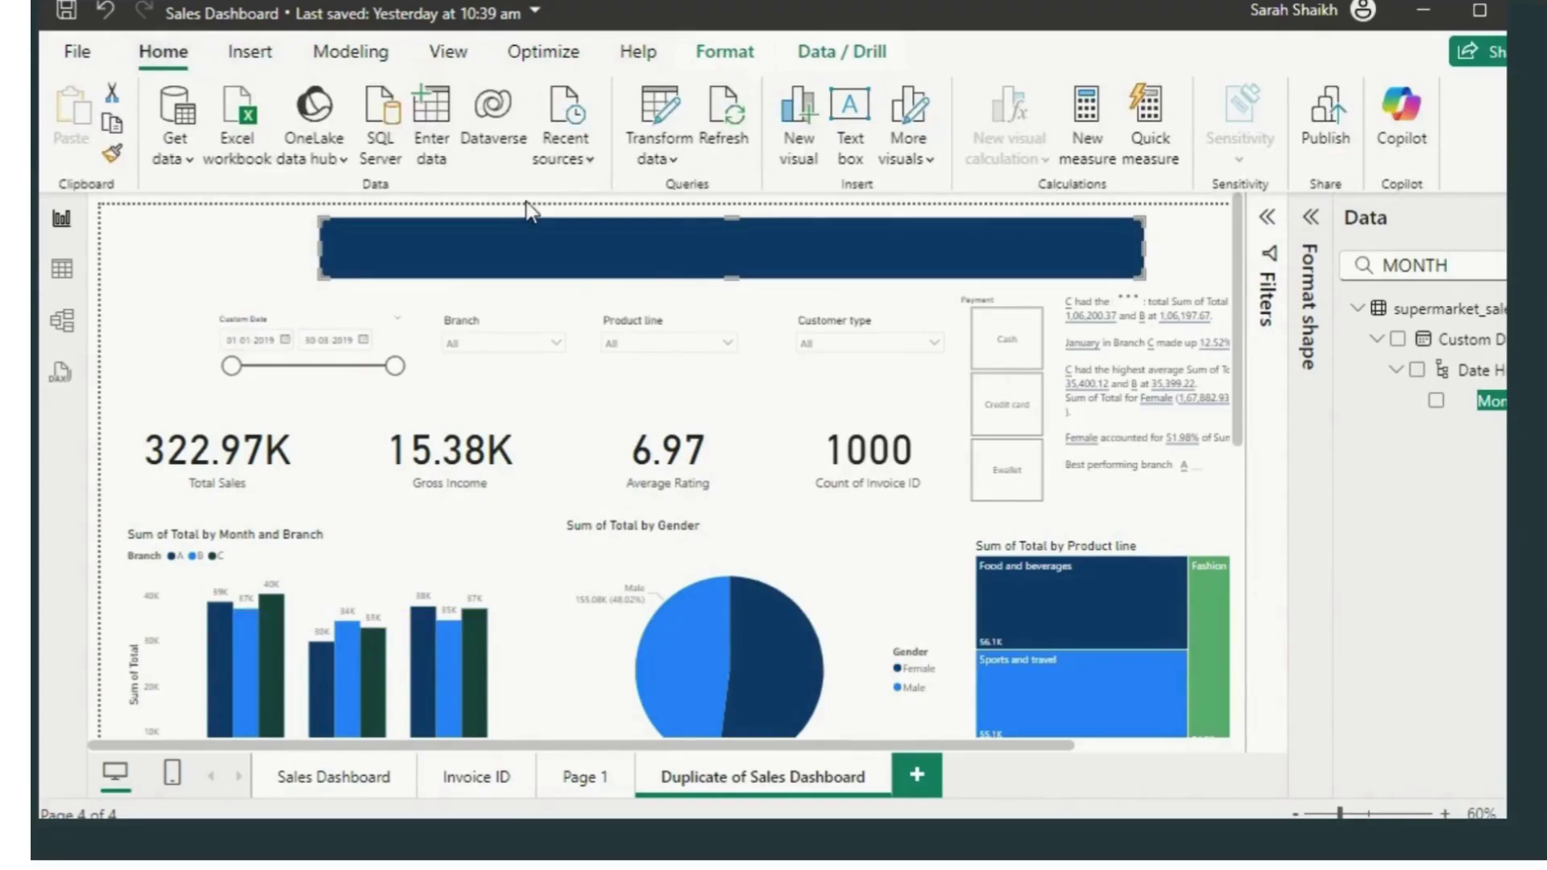
# Step: Reposition the rounded rectangle banner at the top of the page and place the dashboard title text box within its area
pyautogui.moveTo(650, 236); pyautogui.dragTo(555, 280)
pyautogui.click(627, 244)
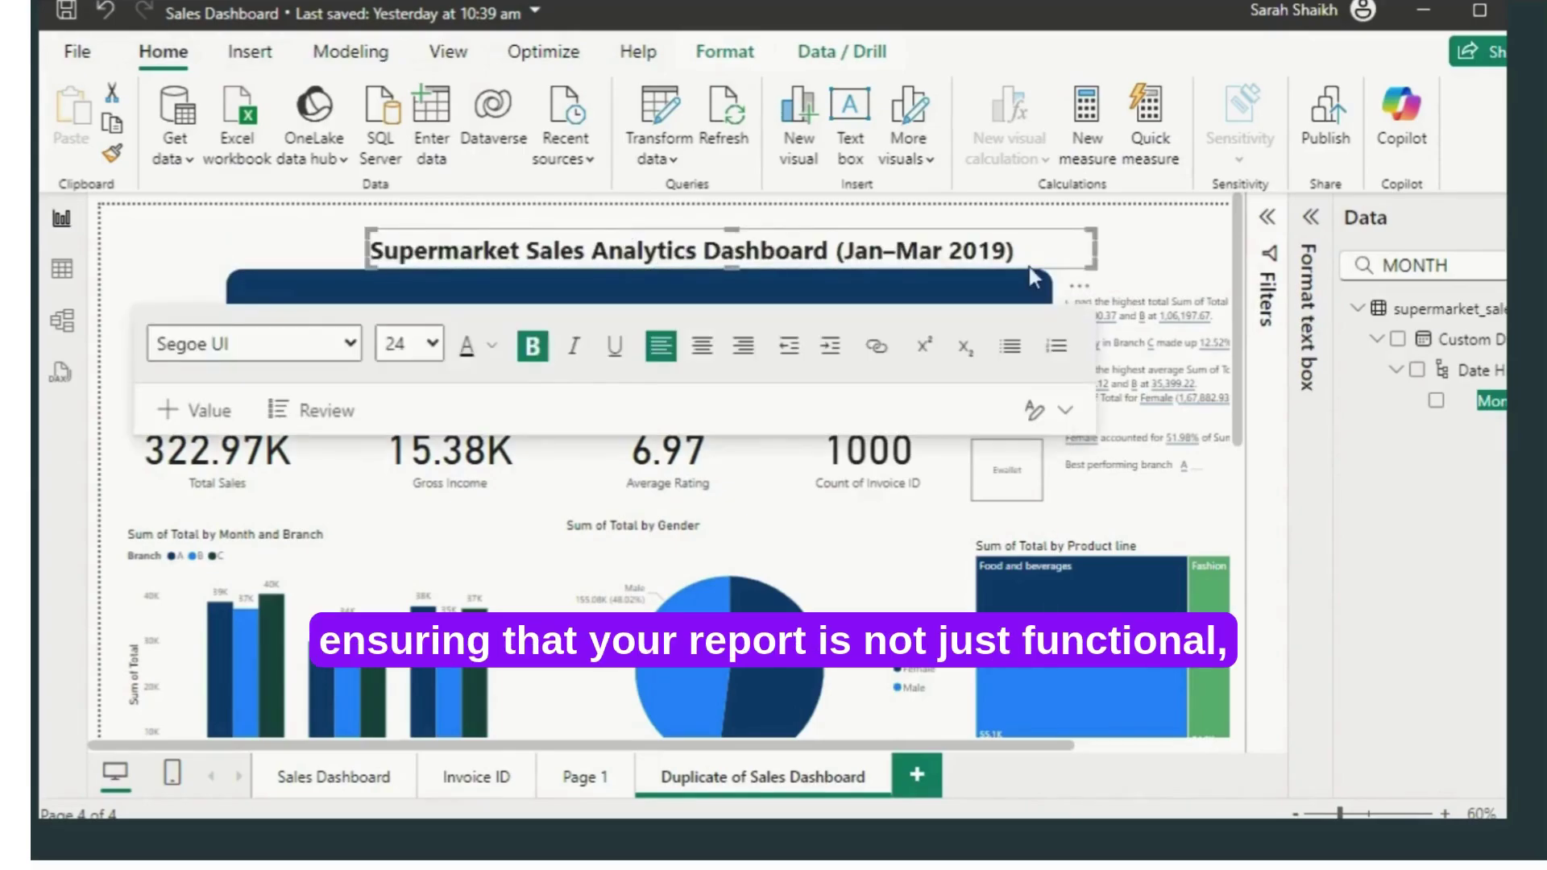
pyautogui.moveTo(1082, 294); pyautogui.dragTo(989, 354)
pyautogui.moveTo(1026, 295); pyautogui.dragTo(1061, 244)
pyautogui.click(913, 314)
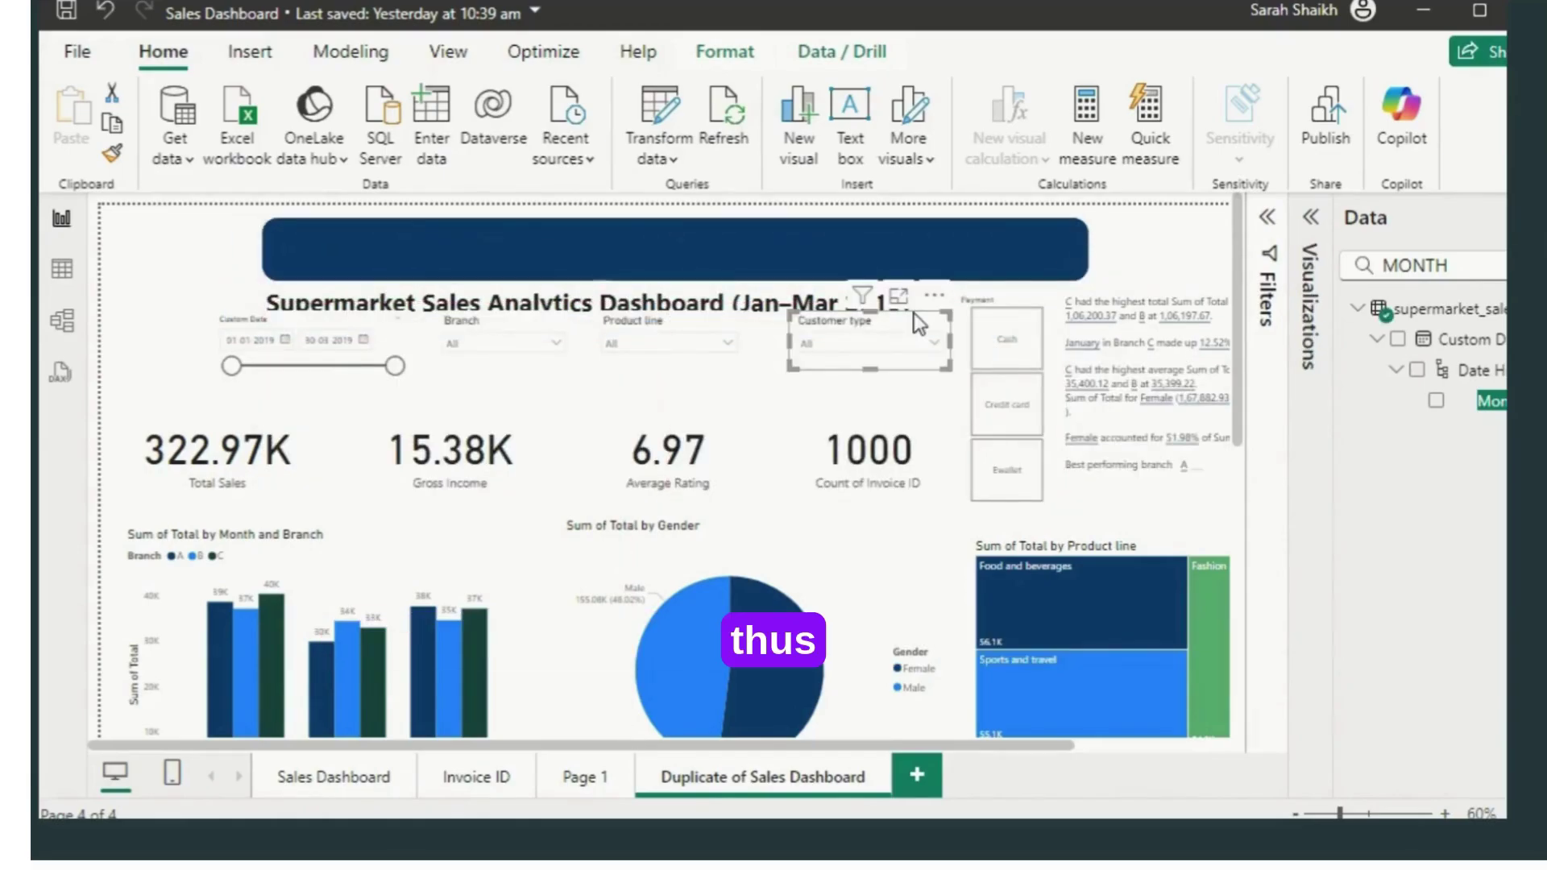
pyautogui.click(792, 303)
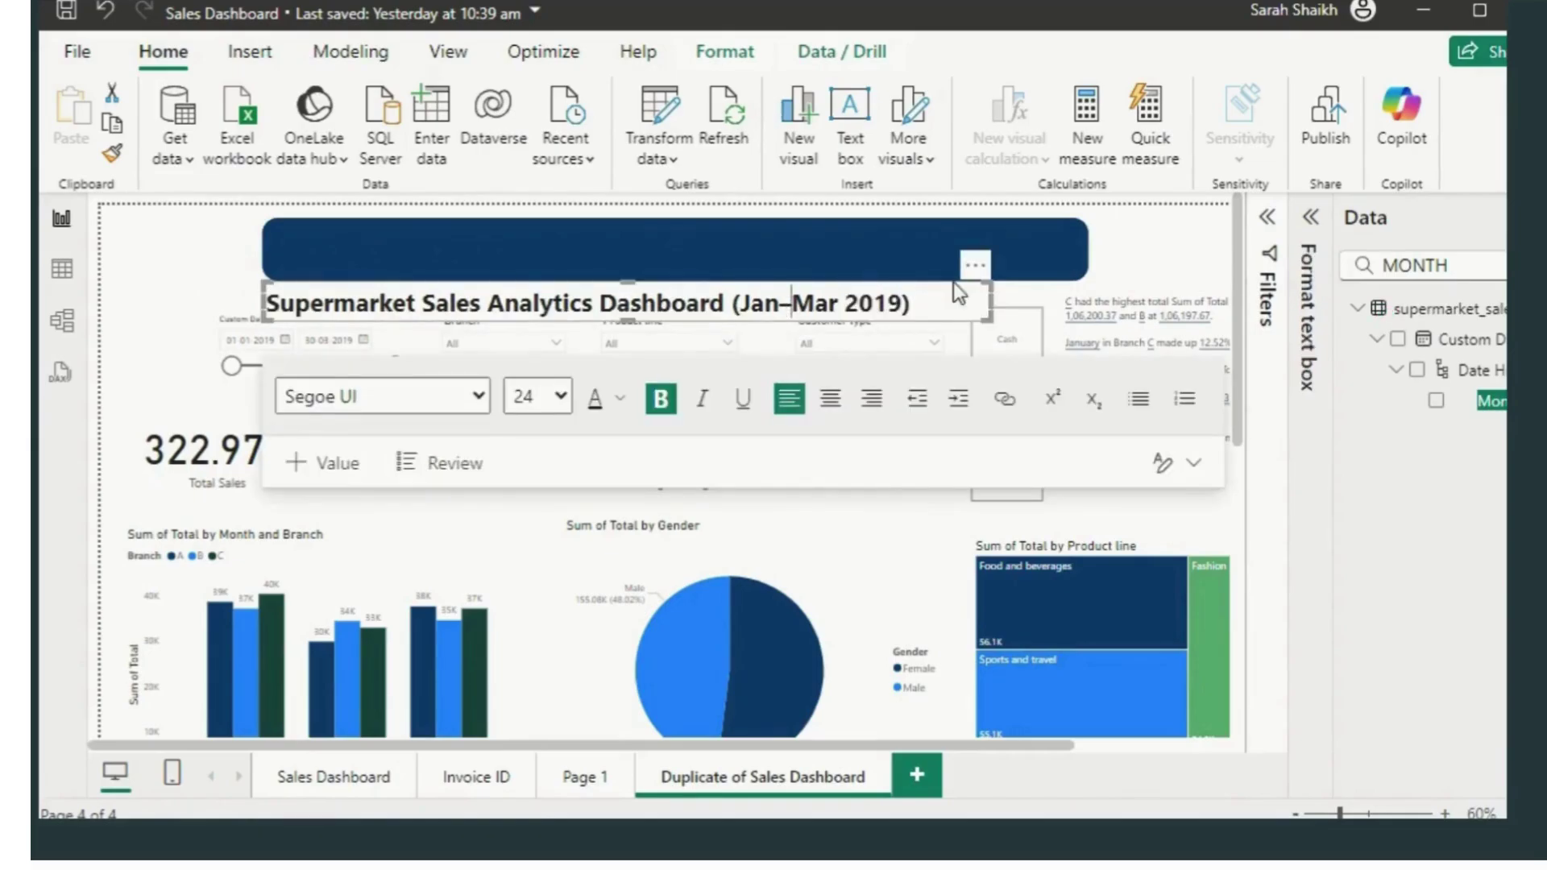
pyautogui.moveTo(969, 279); pyautogui.dragTo(1023, 230)
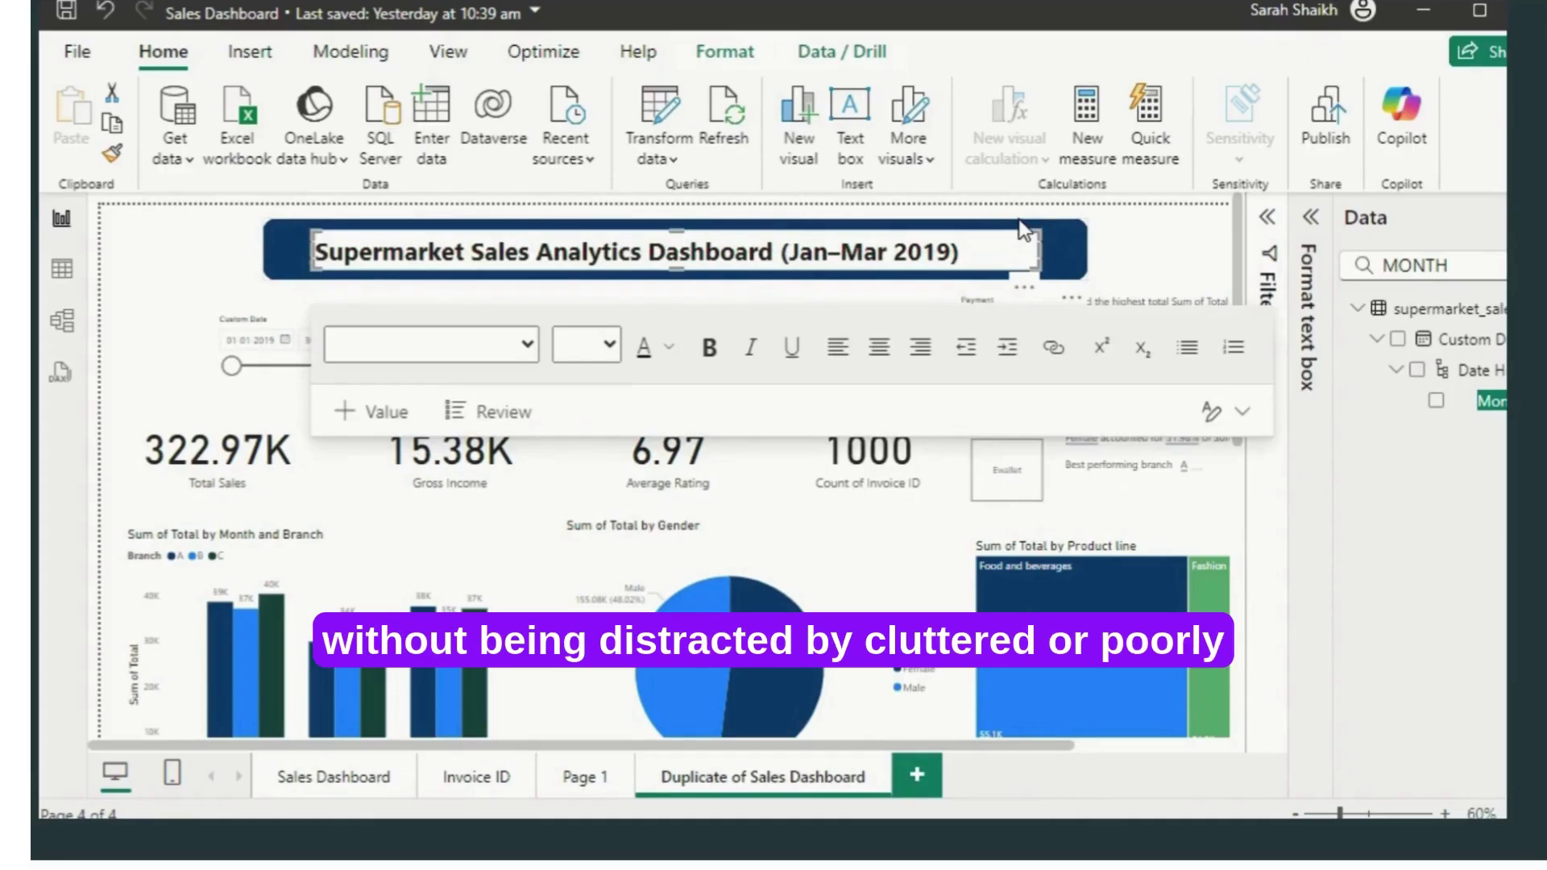
# Step: Send the rounded rectangle banner to the back so the dashboard title text box sits in front of it
pyautogui.click(1311, 221)
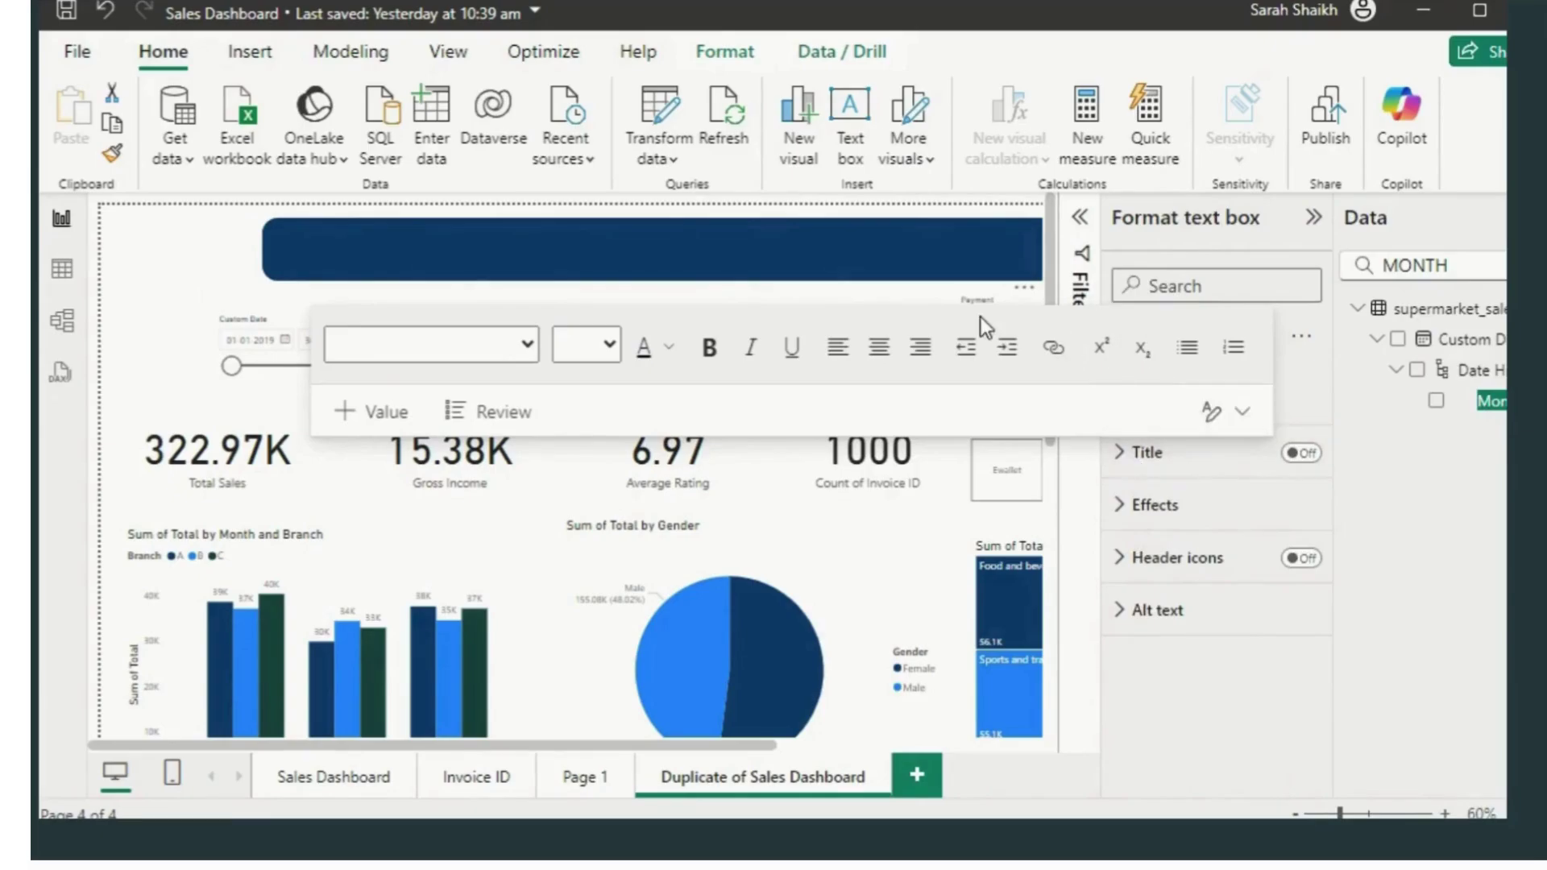
pyautogui.click(186, 253)
pyautogui.click(727, 271)
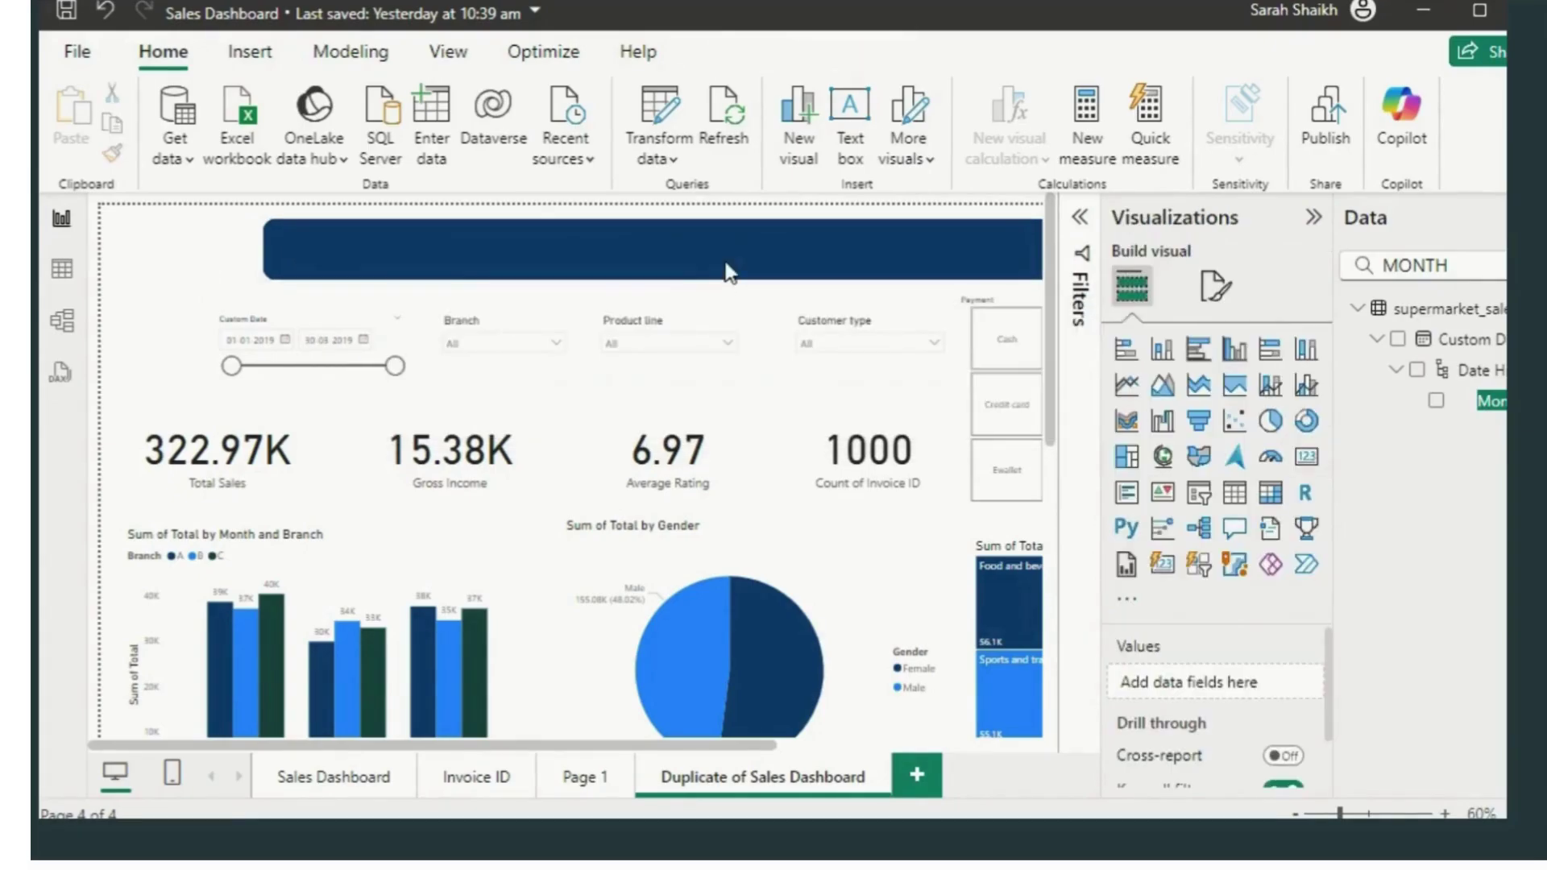
pyautogui.rightClick(727, 271)
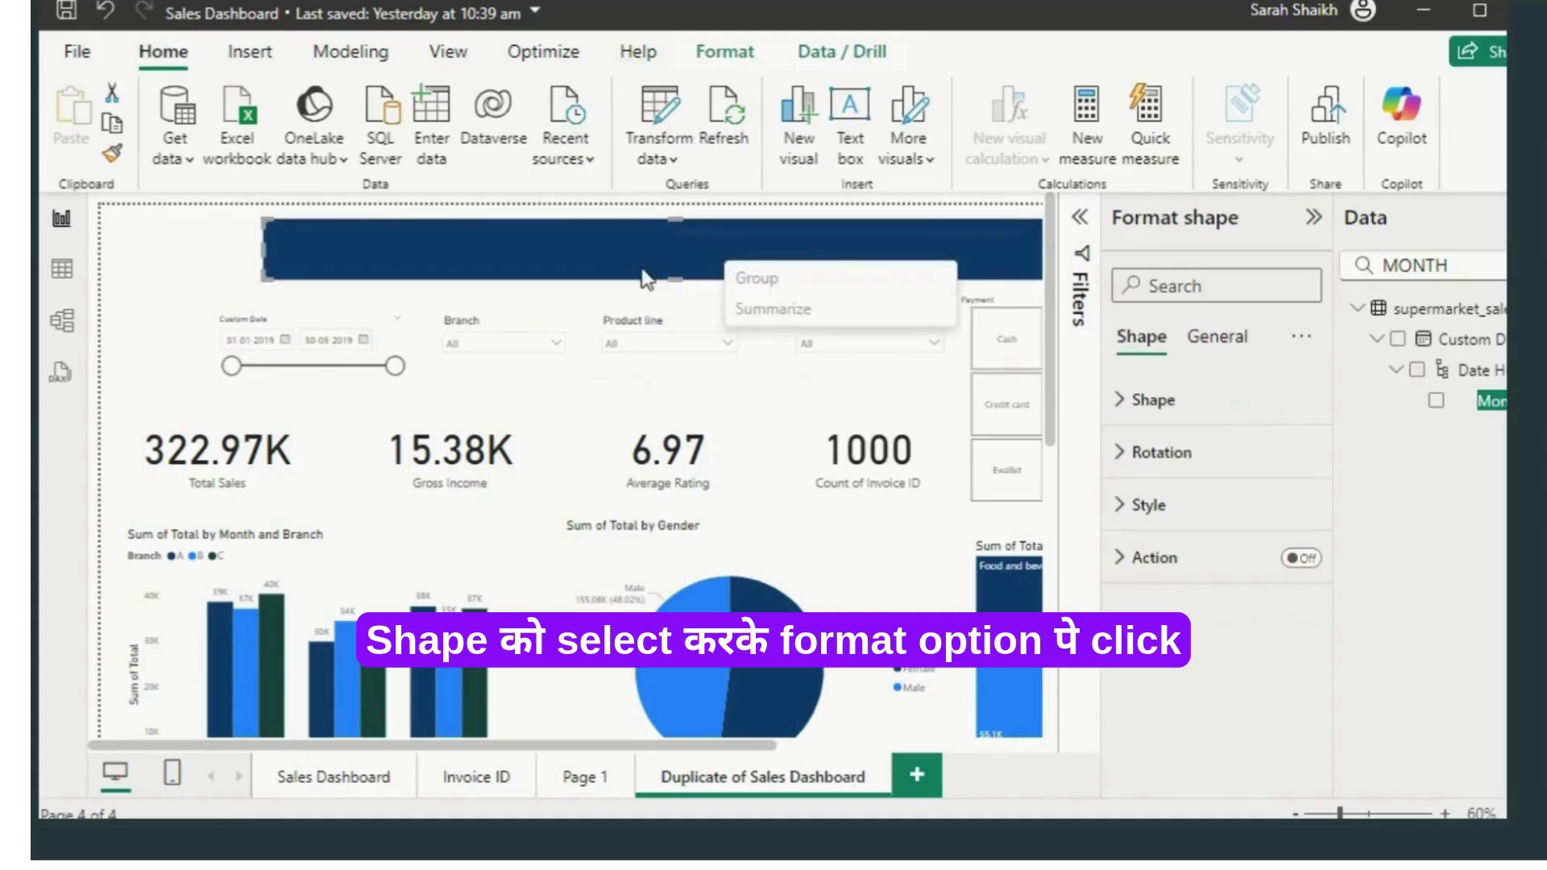
pyautogui.click(628, 252)
pyautogui.click(933, 158)
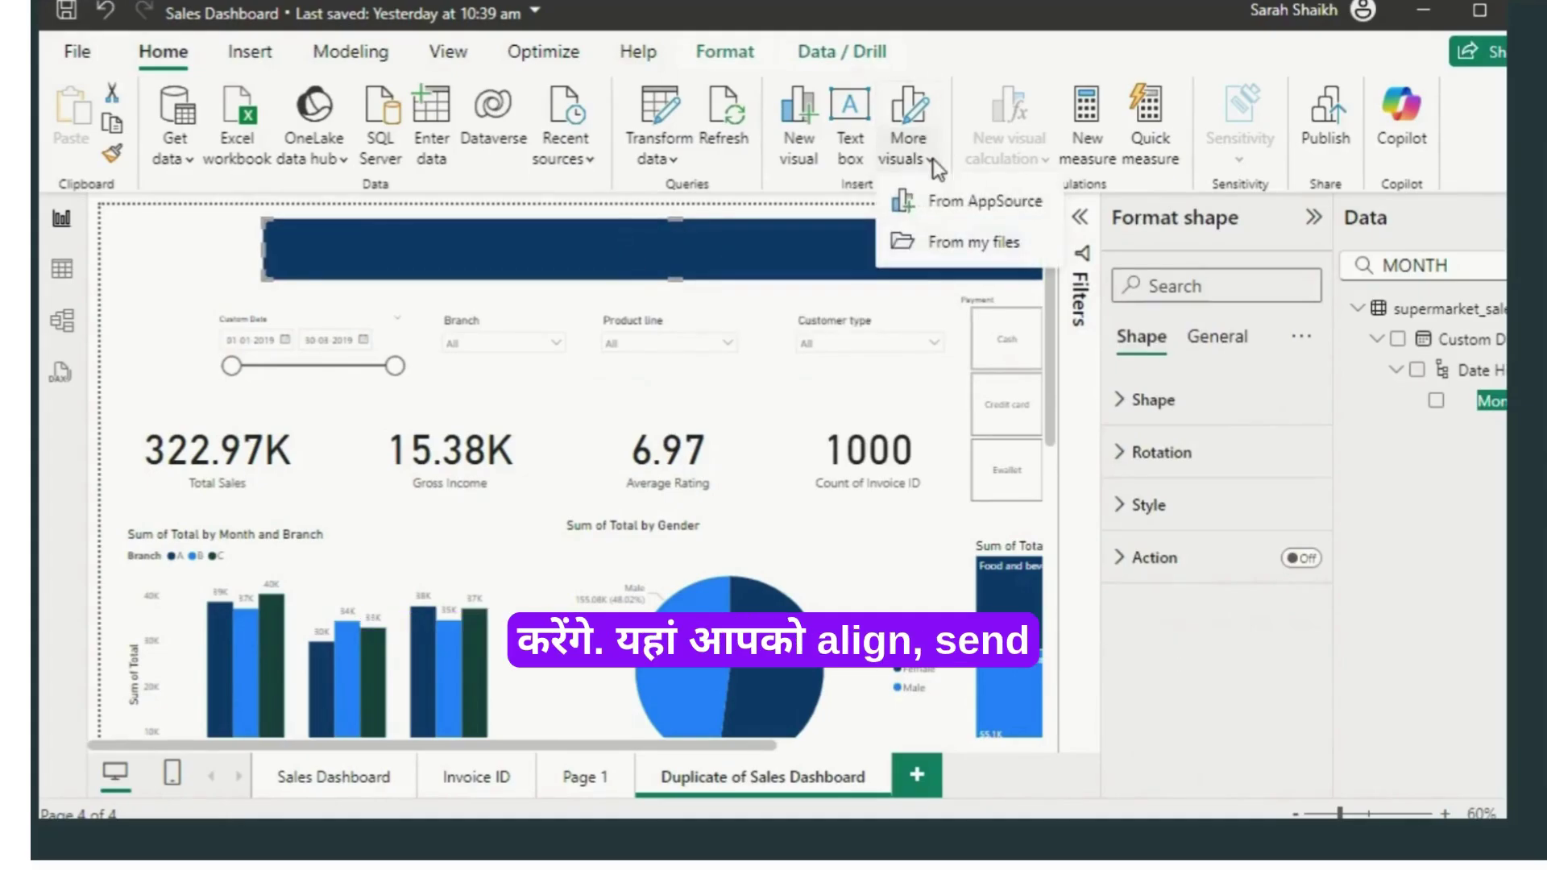
pyautogui.click(714, 50)
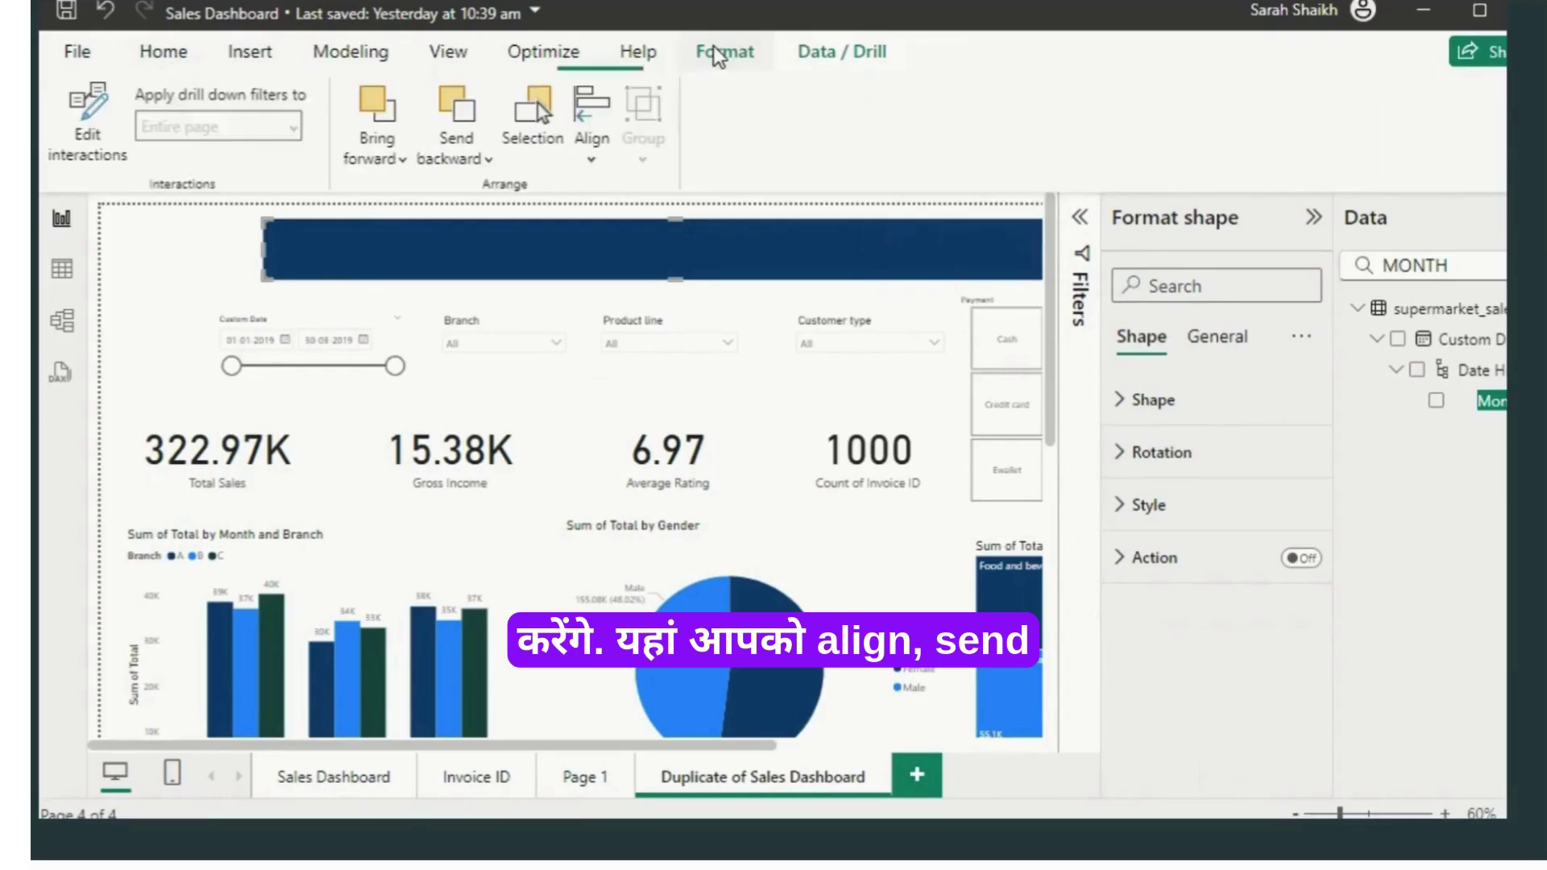
pyautogui.click(597, 150)
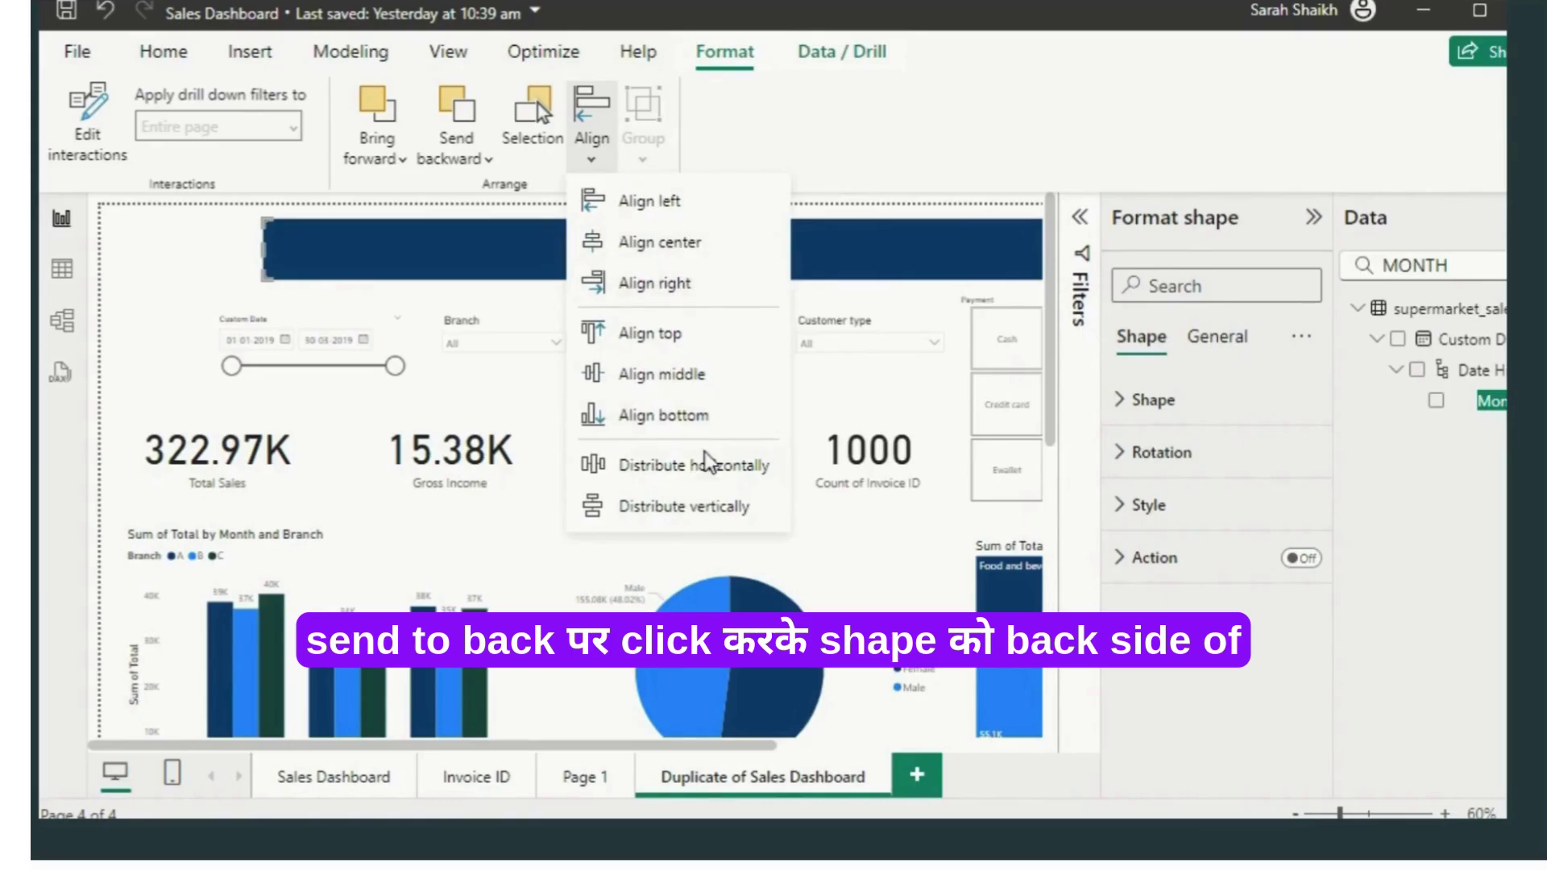
pyautogui.click(488, 161)
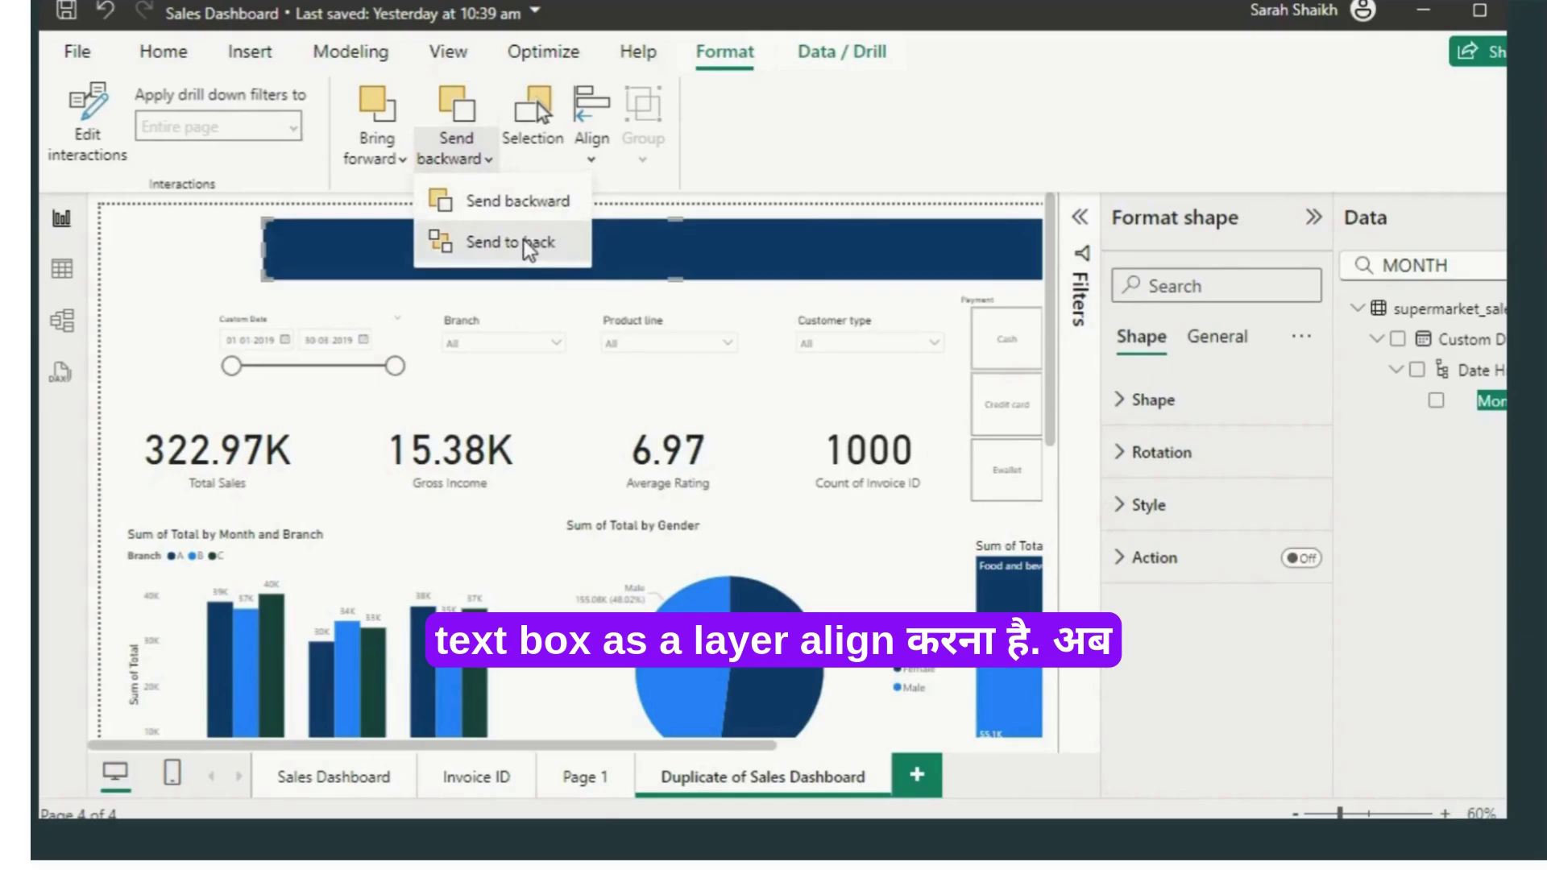
pyautogui.click(524, 240)
pyautogui.click(232, 258)
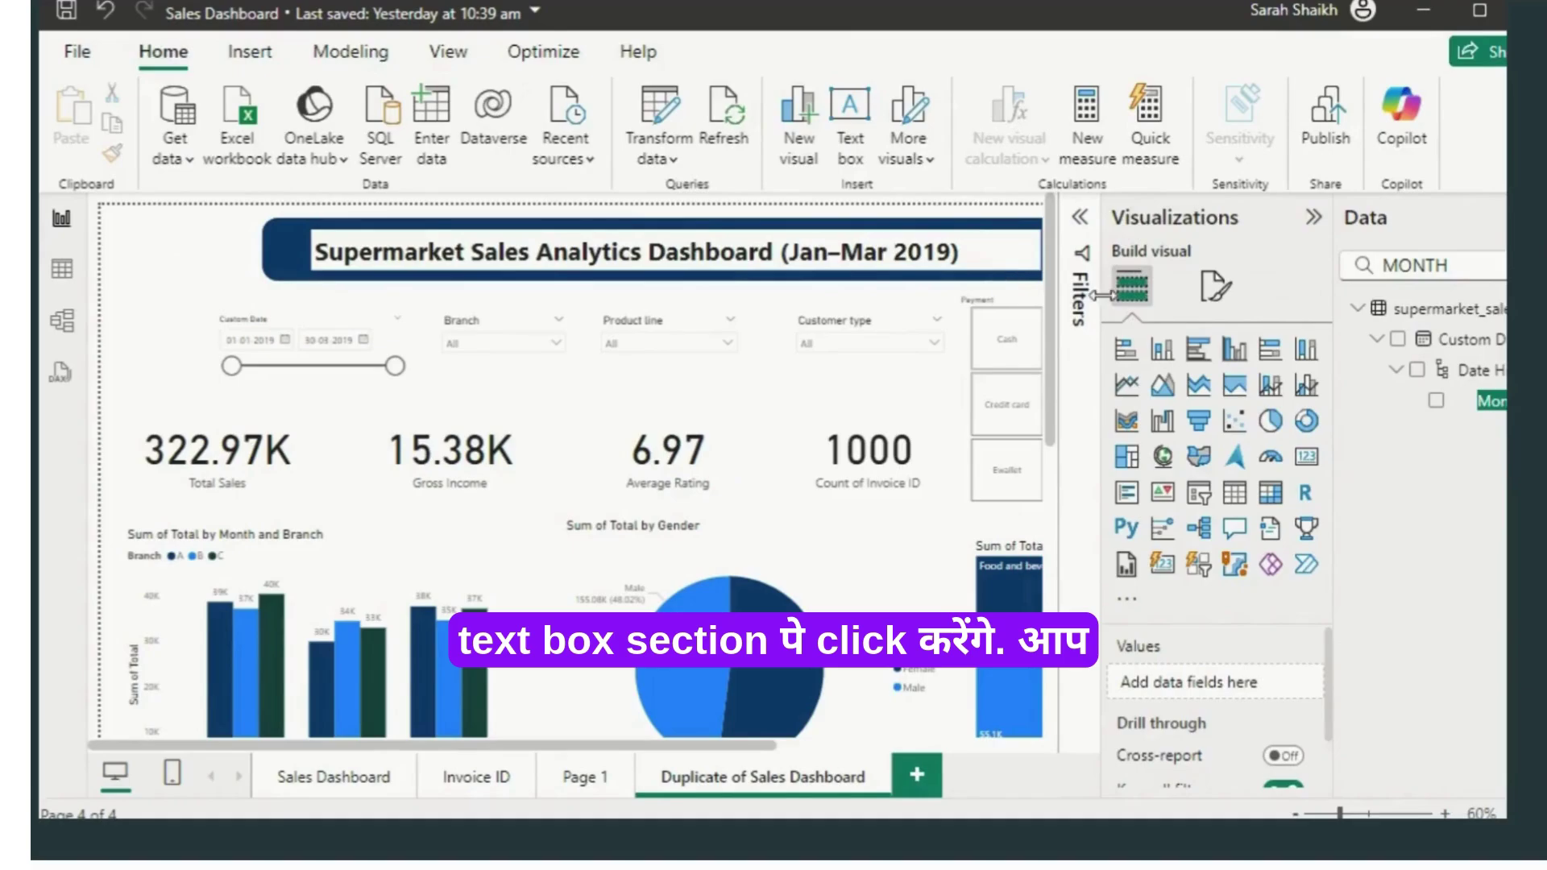
# Step: Bring the whole title banner into view and select the dashboard title text box for formatting
pyautogui.click(1320, 215)
pyautogui.moveTo(953, 741); pyautogui.dragTo(1018, 748)
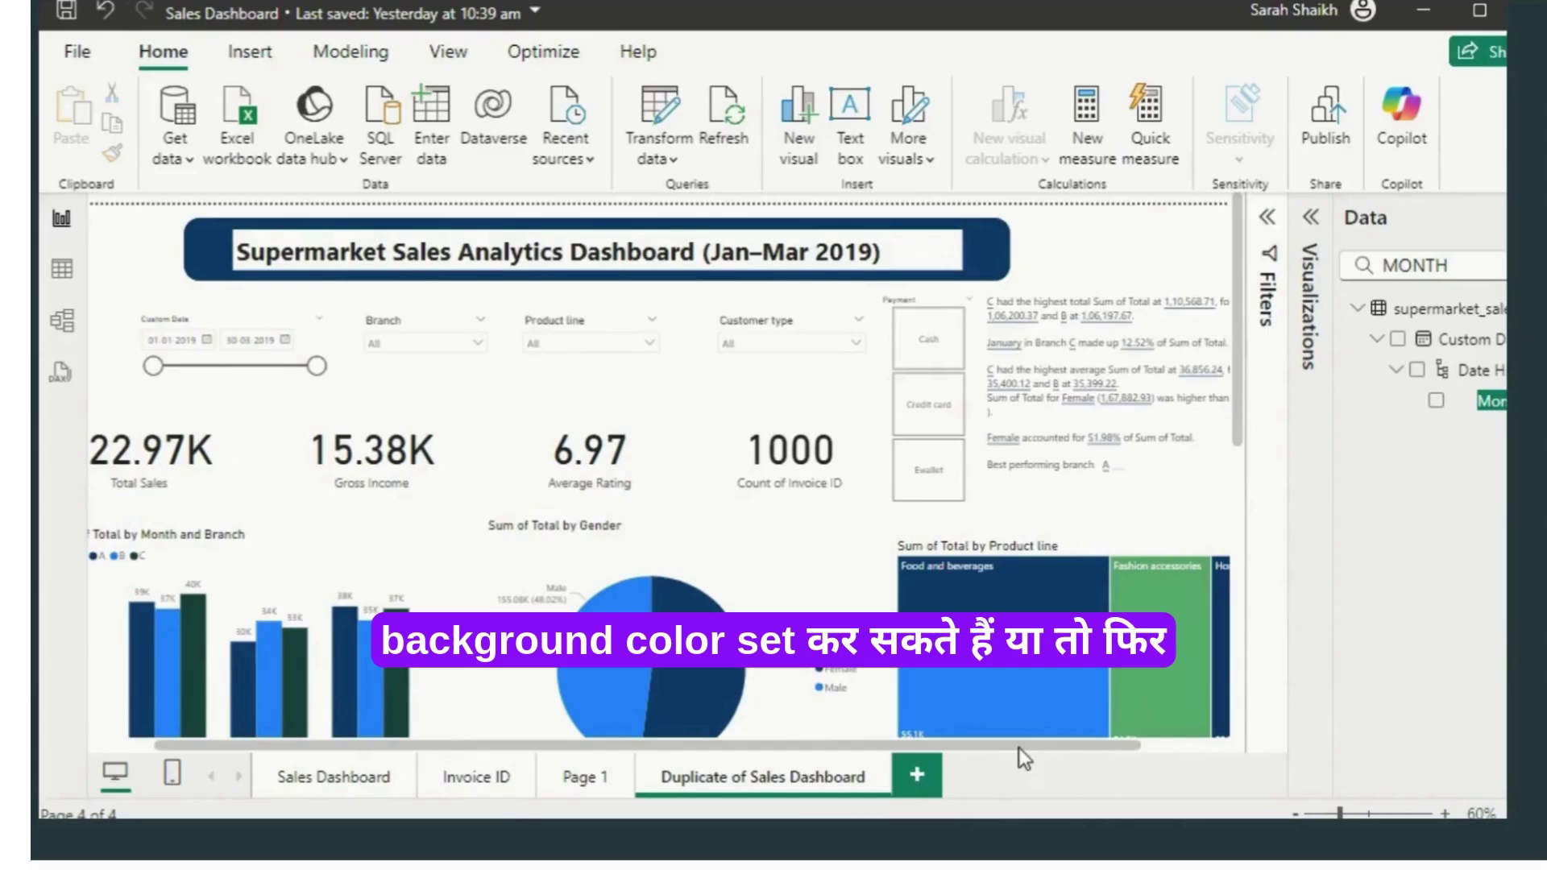
pyautogui.click(940, 274)
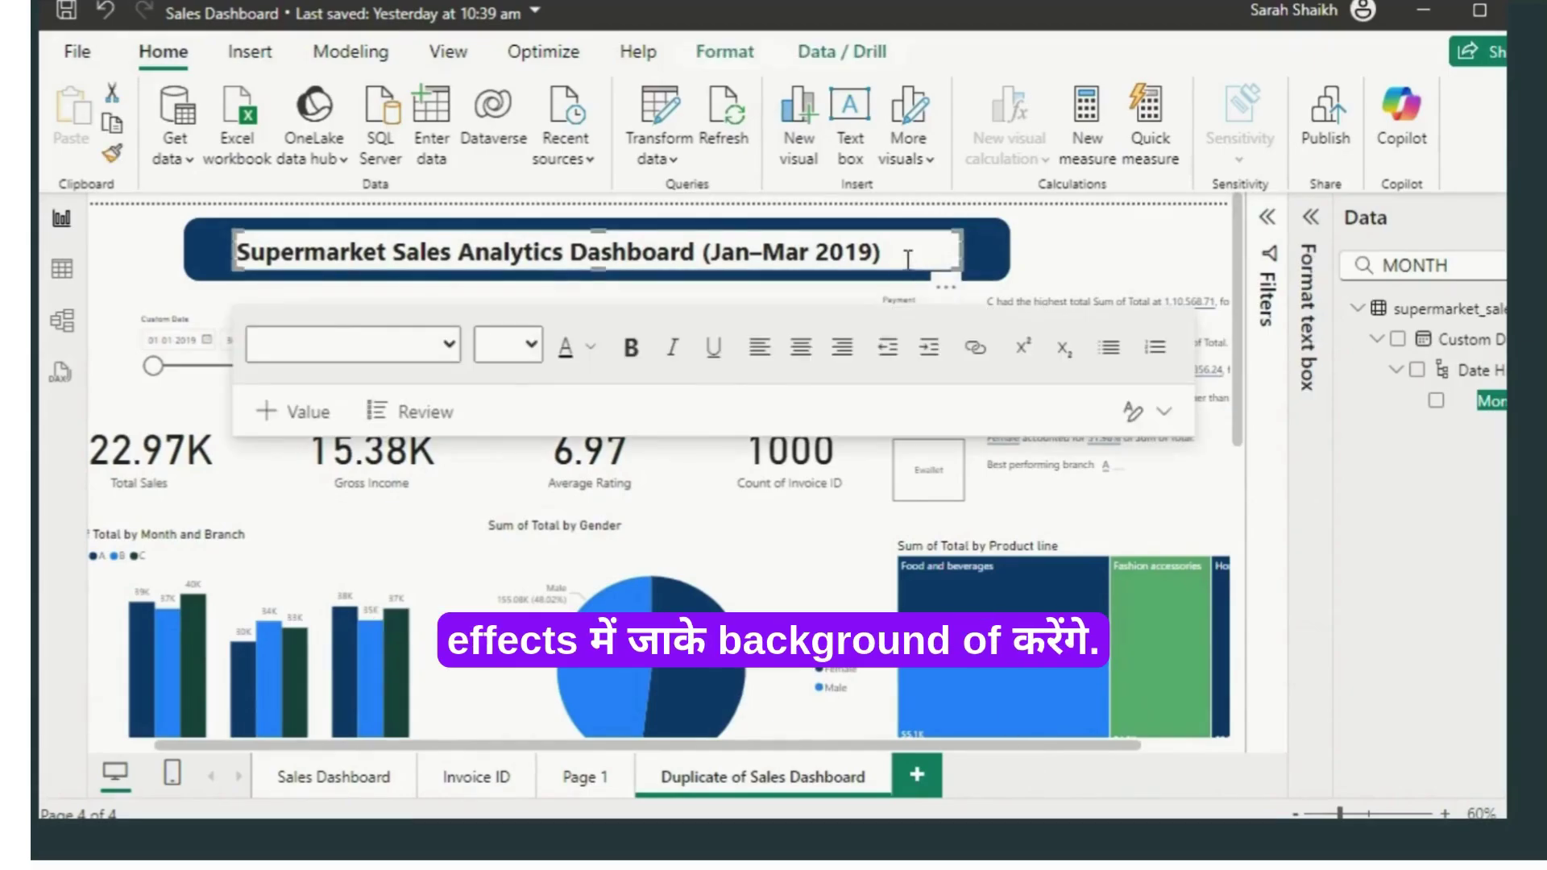
# Step: Open the background effects settings of the dashboard title text box
pyautogui.click(1313, 222)
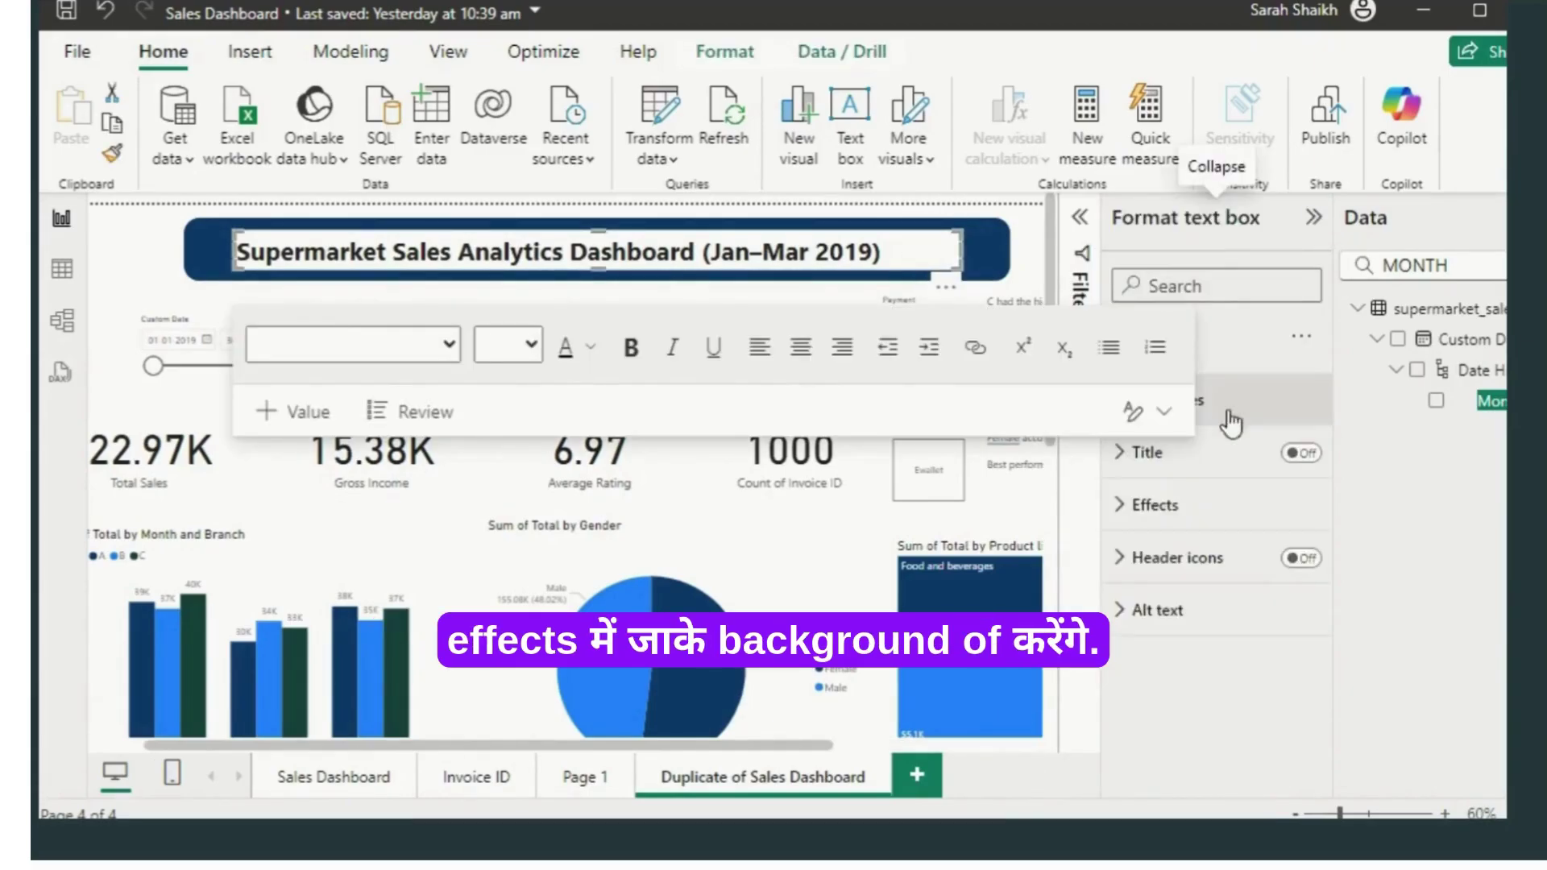
pyautogui.click(1127, 467)
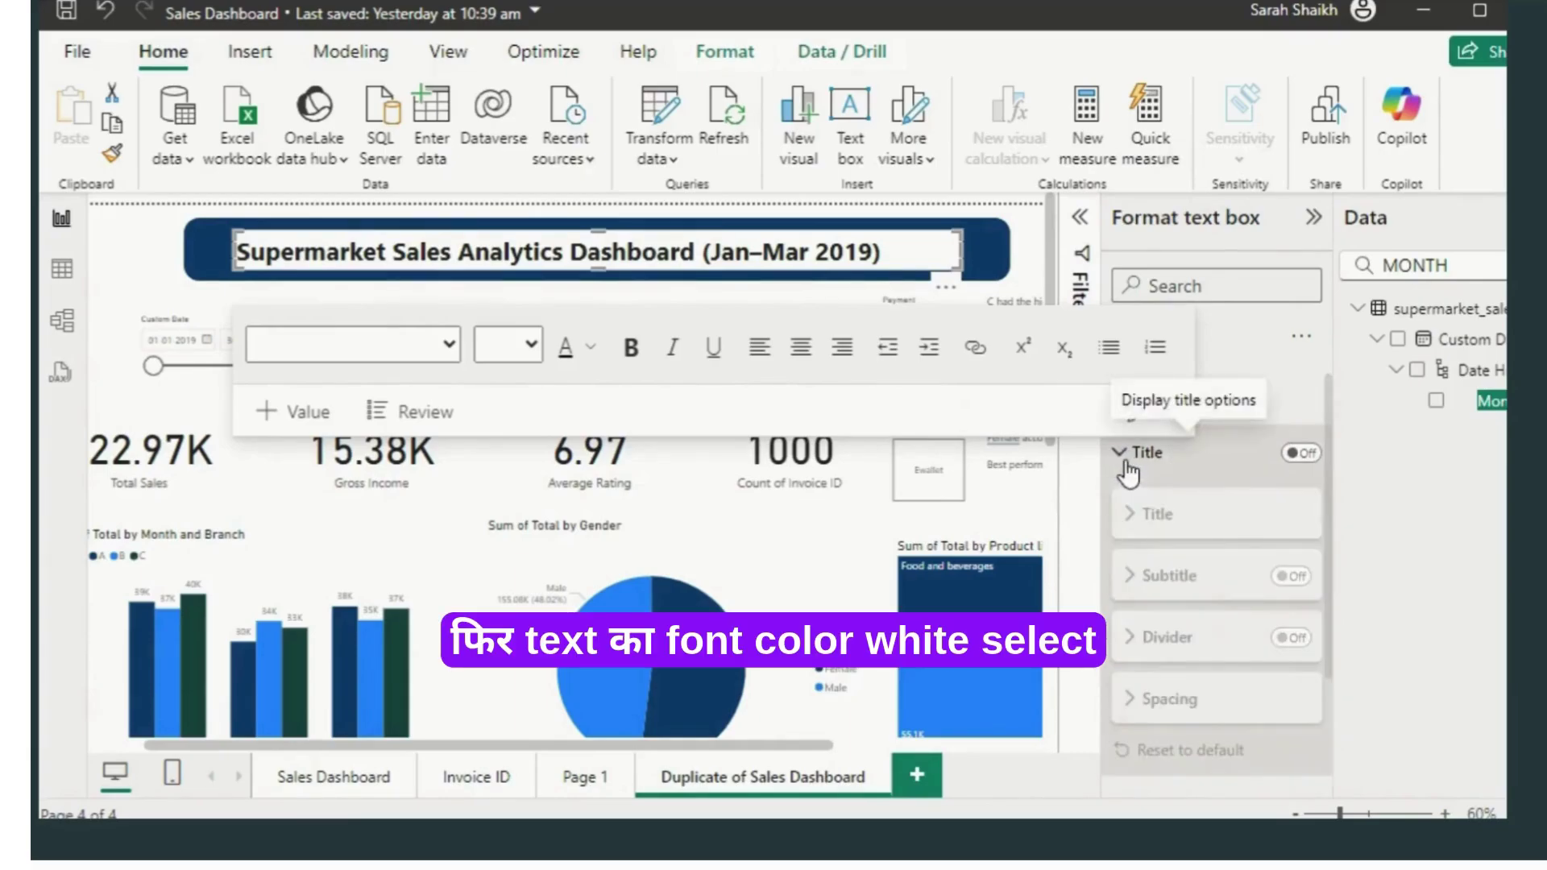
pyautogui.click(1126, 467)
pyautogui.click(1129, 508)
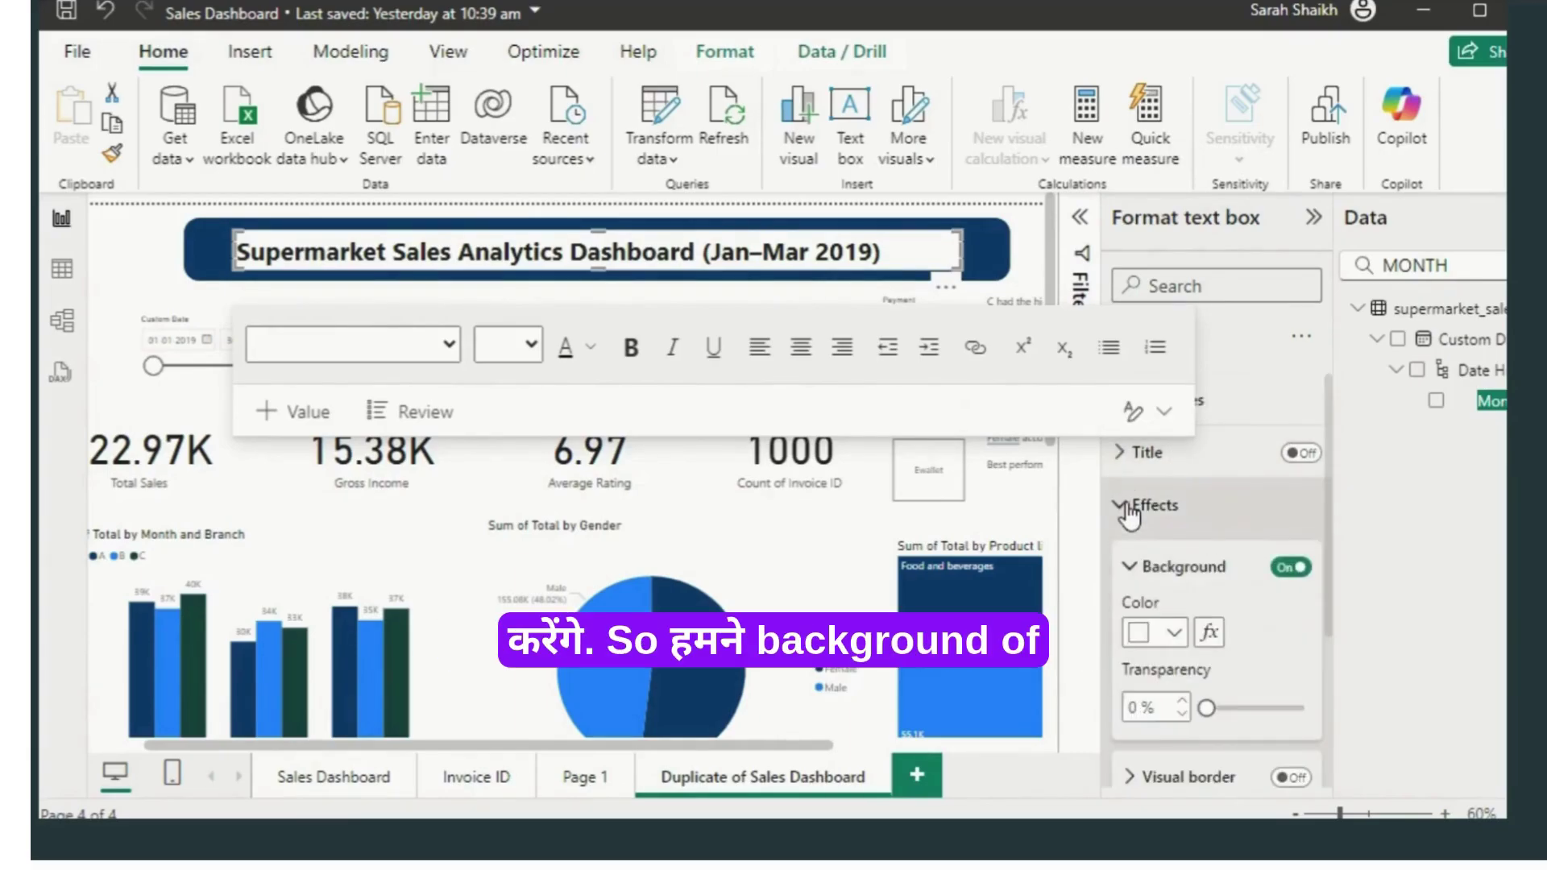
pyautogui.click(1174, 634)
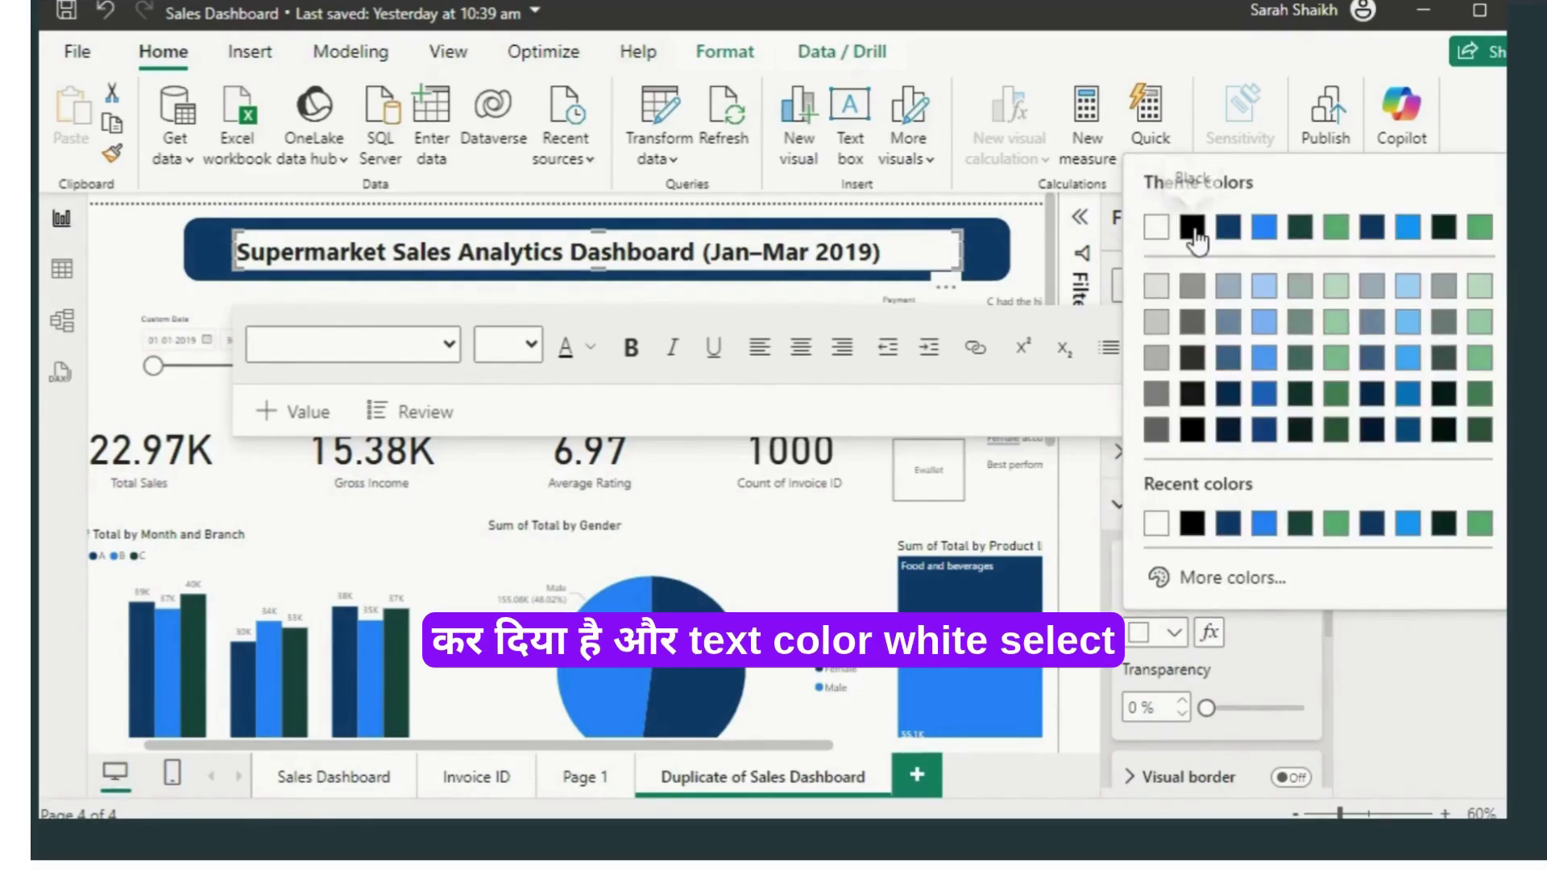
pyautogui.click(1226, 407)
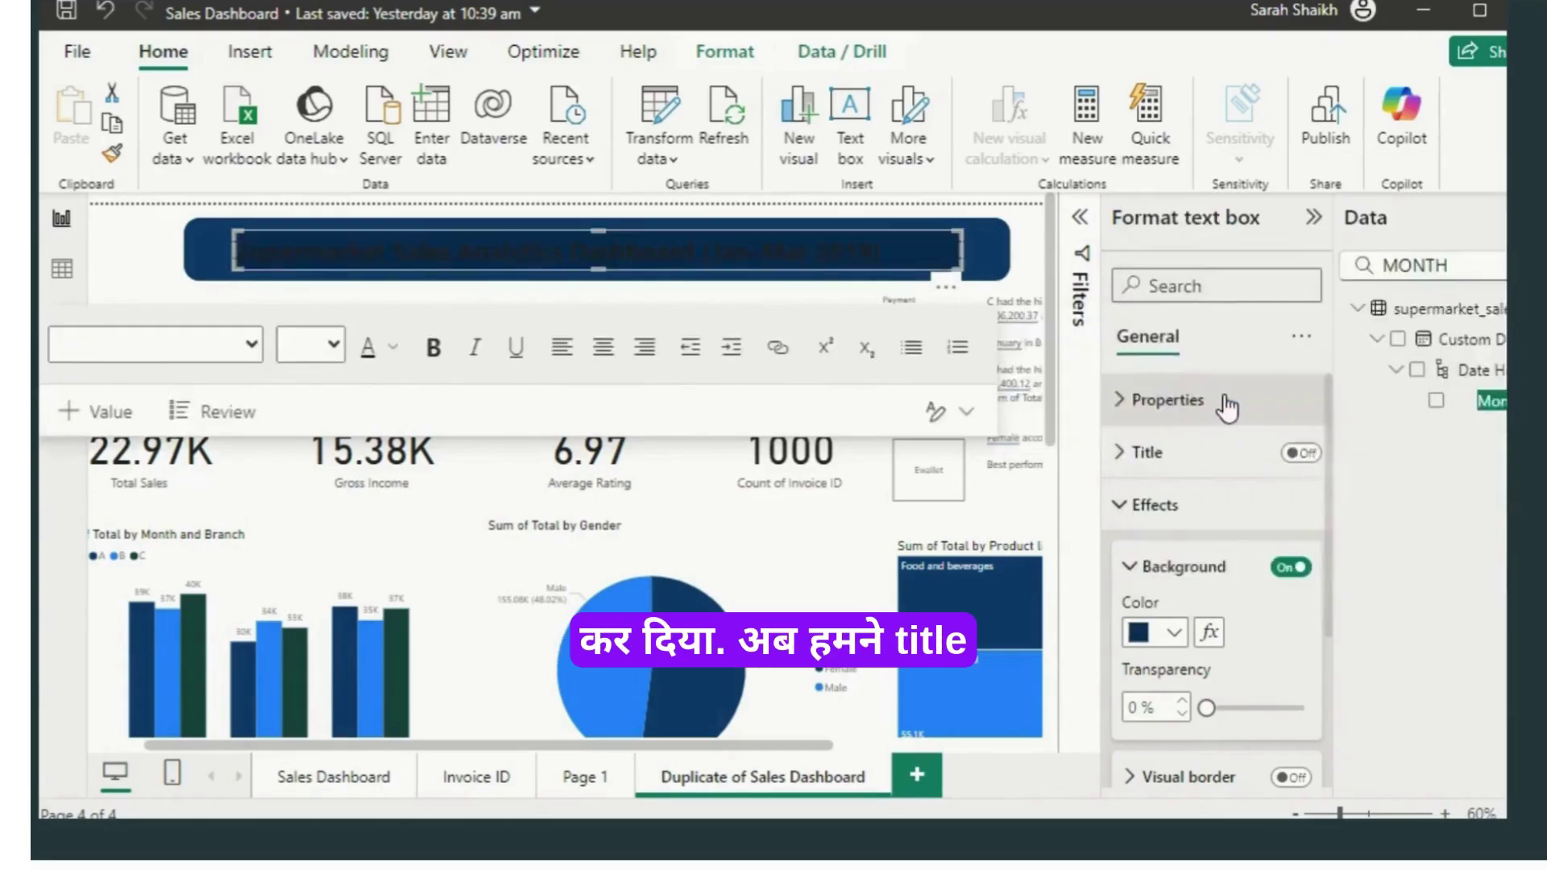
pyautogui.click(1174, 634)
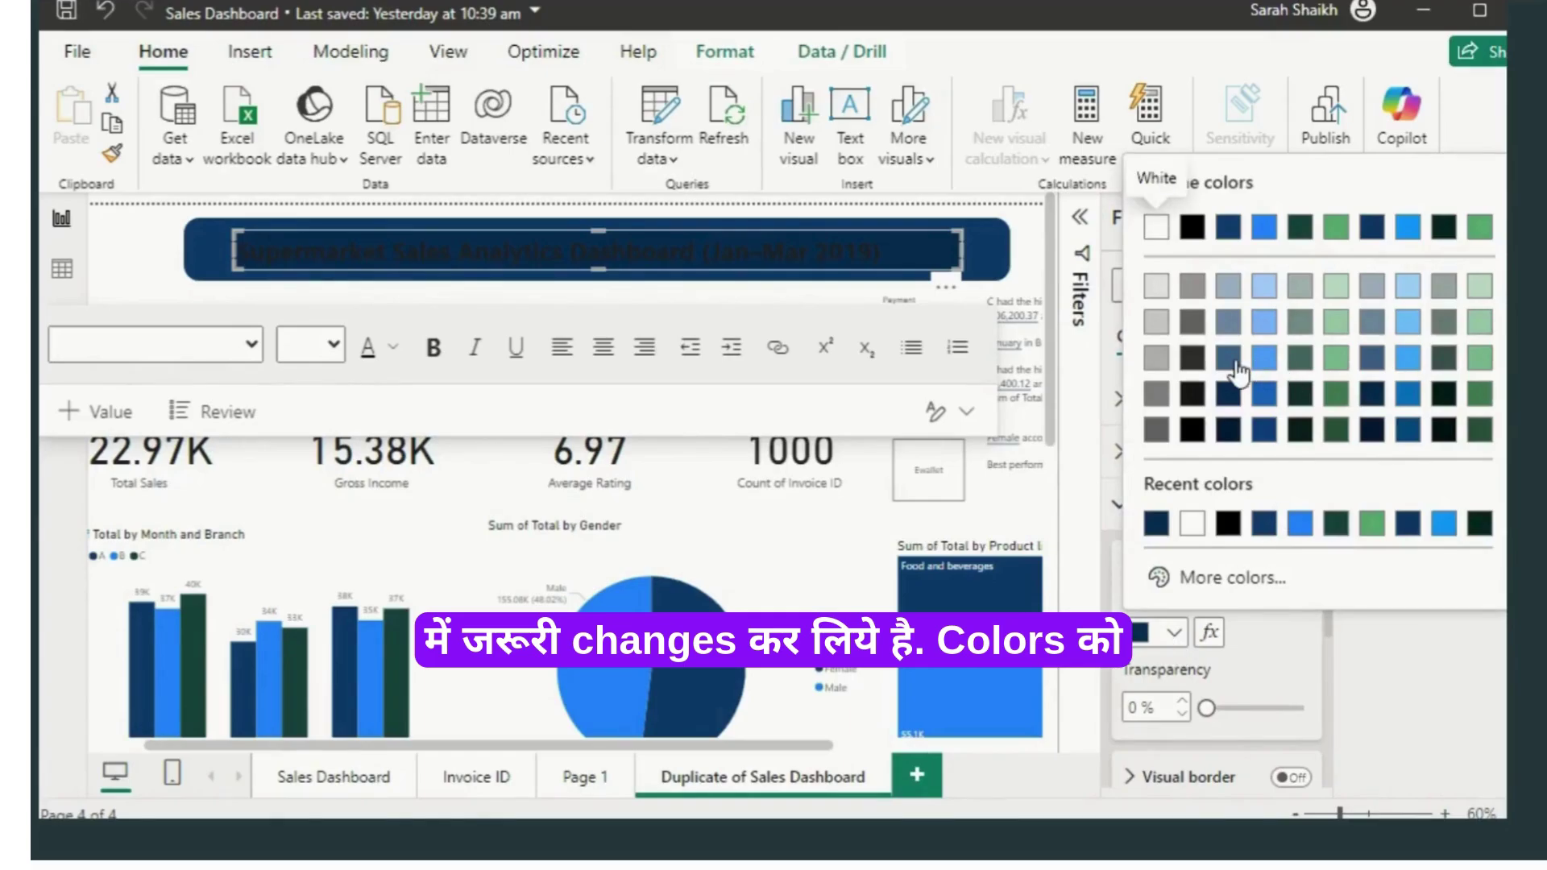
pyautogui.click(1236, 362)
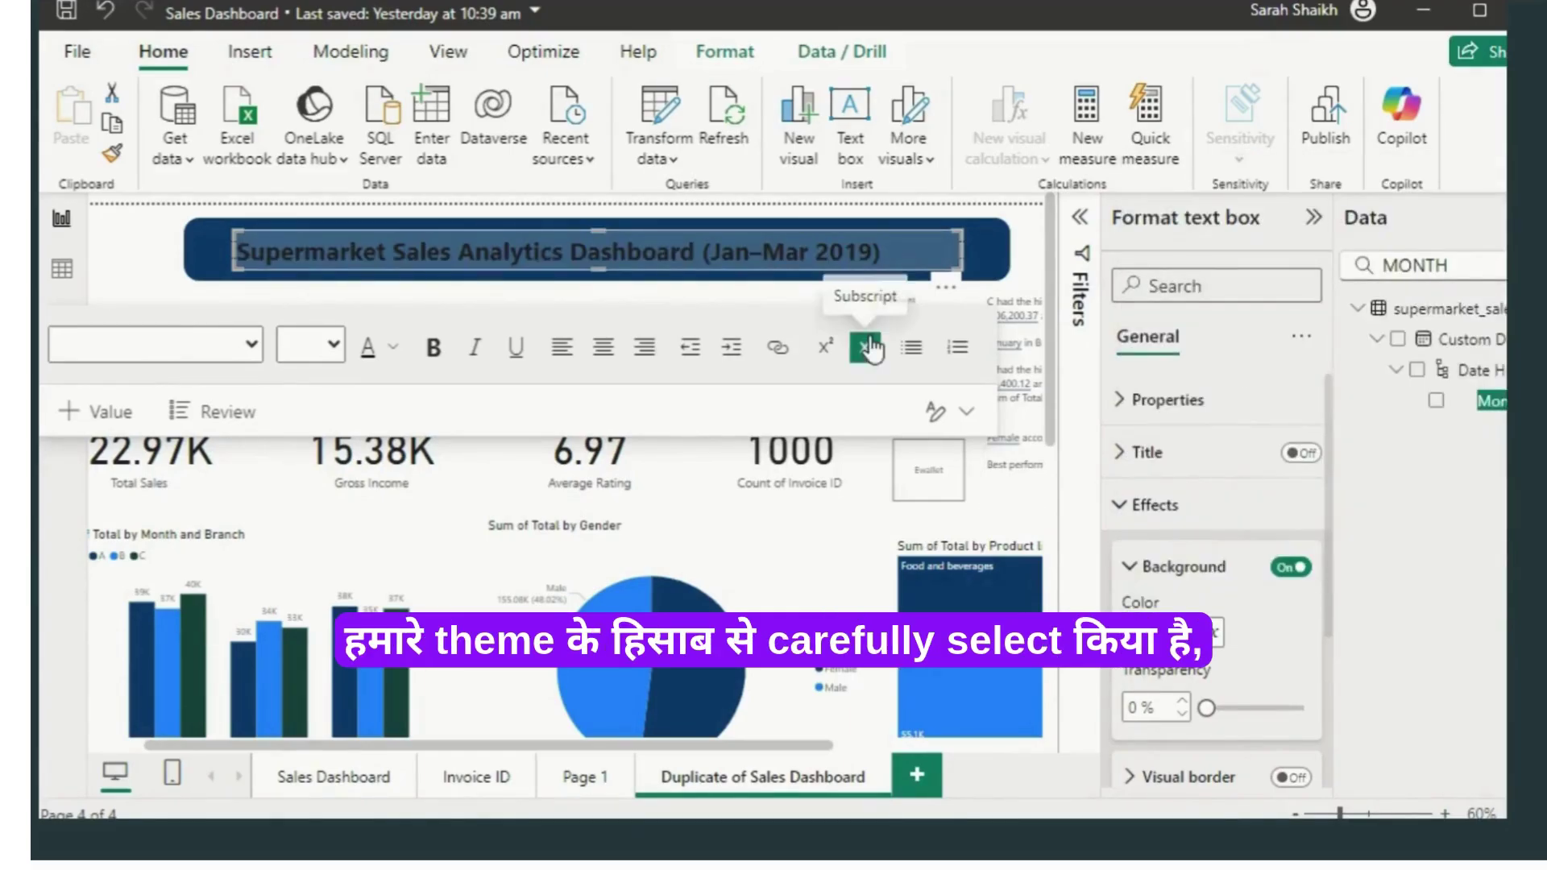
# Step: Turn off the title text box's background and set the dashboard title's font color to white
pyautogui.click(1296, 568)
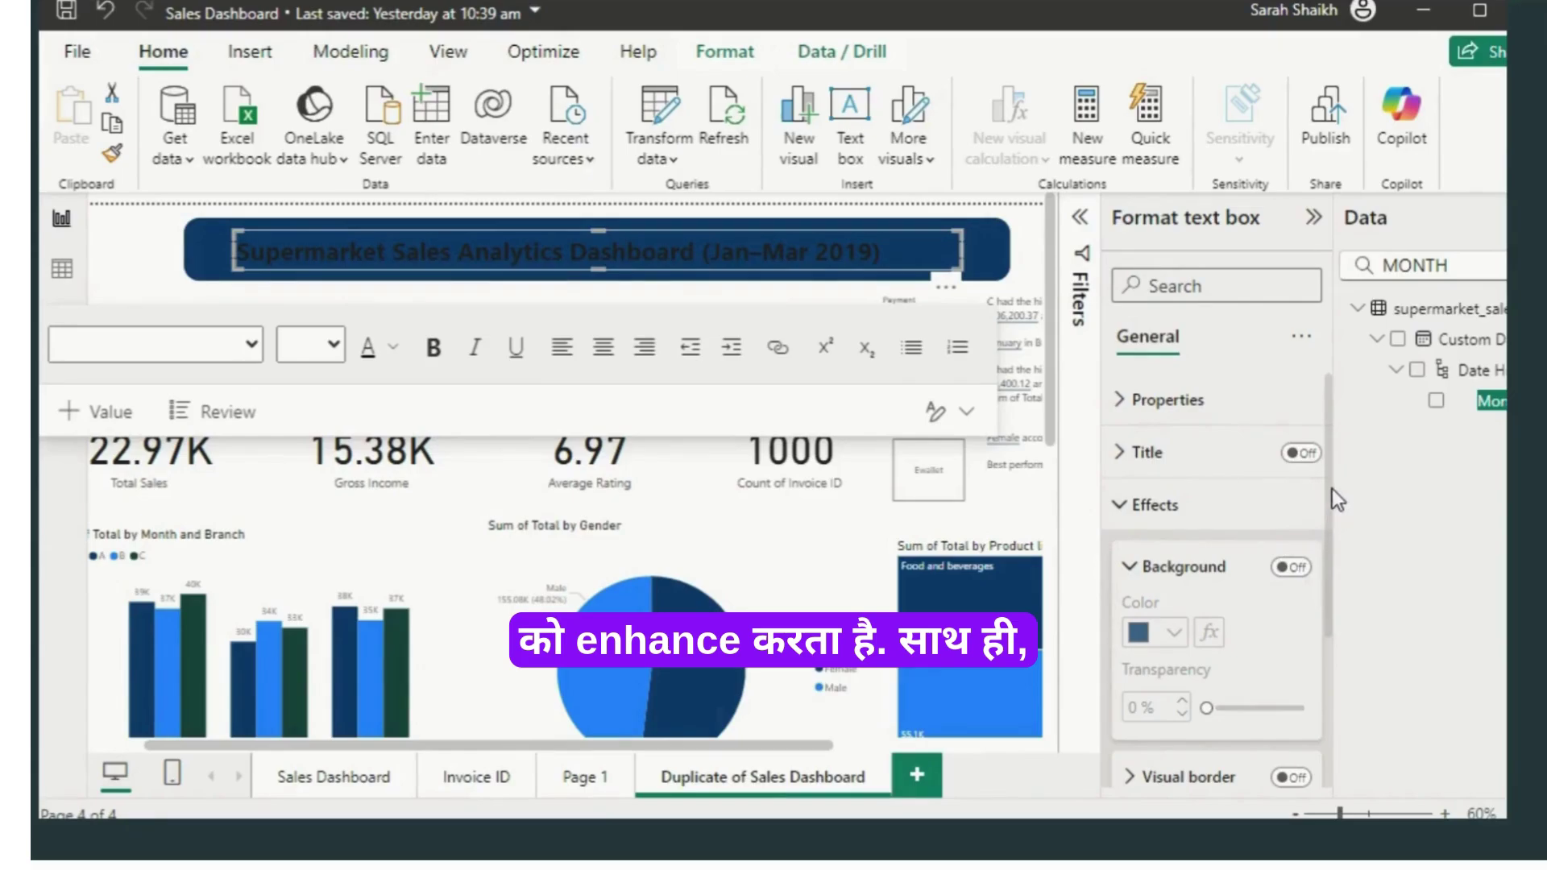
pyautogui.moveTo(1332, 488); pyautogui.dragTo(1323, 307)
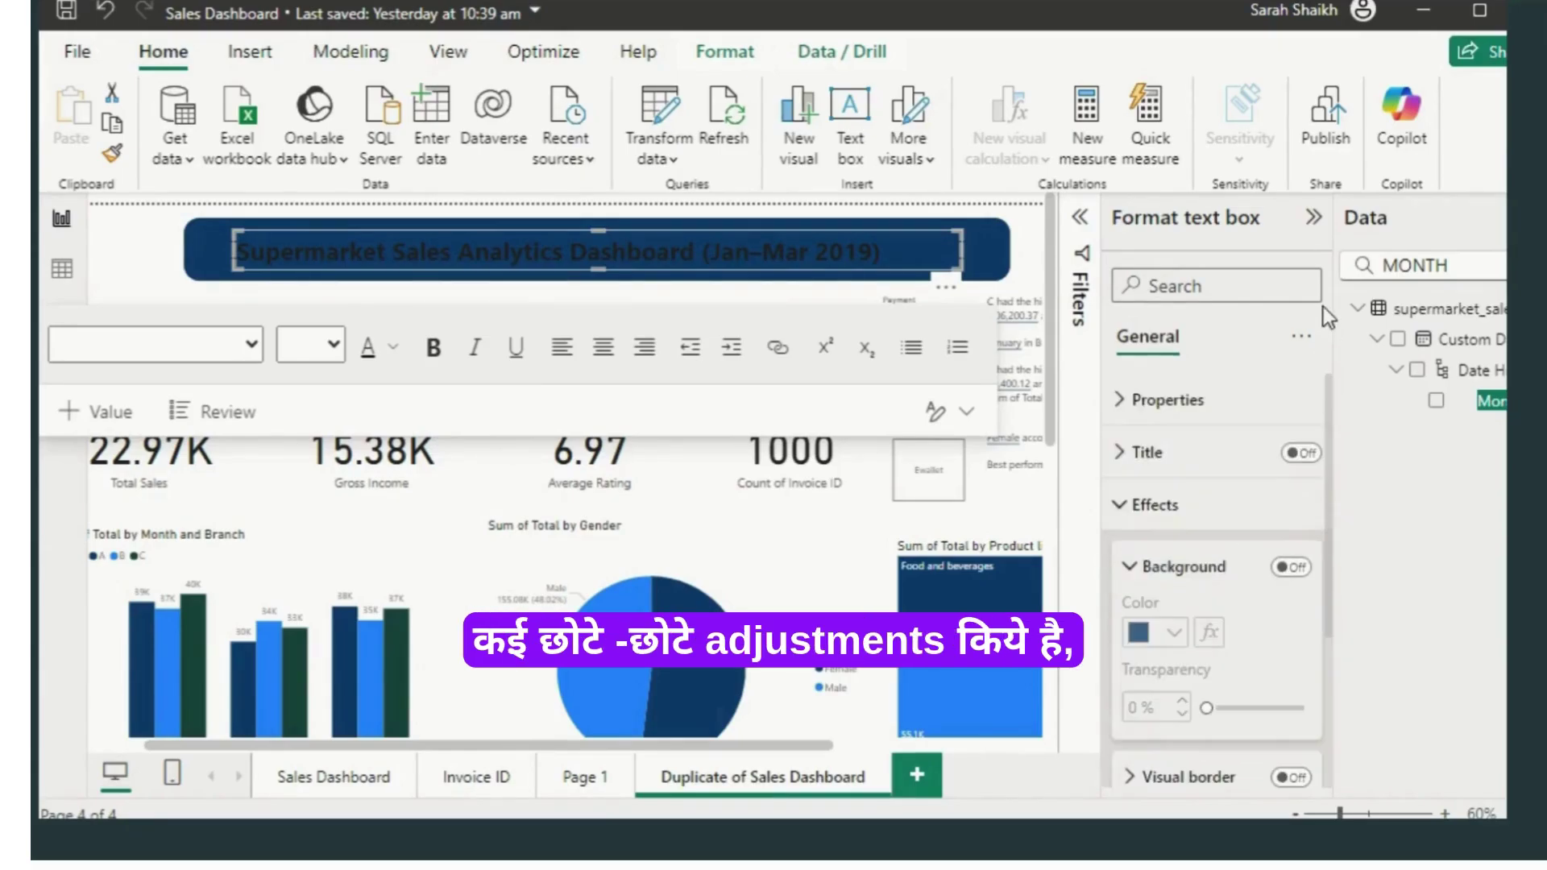
pyautogui.click(878, 253)
pyautogui.moveTo(878, 252); pyautogui.dragTo(243, 255)
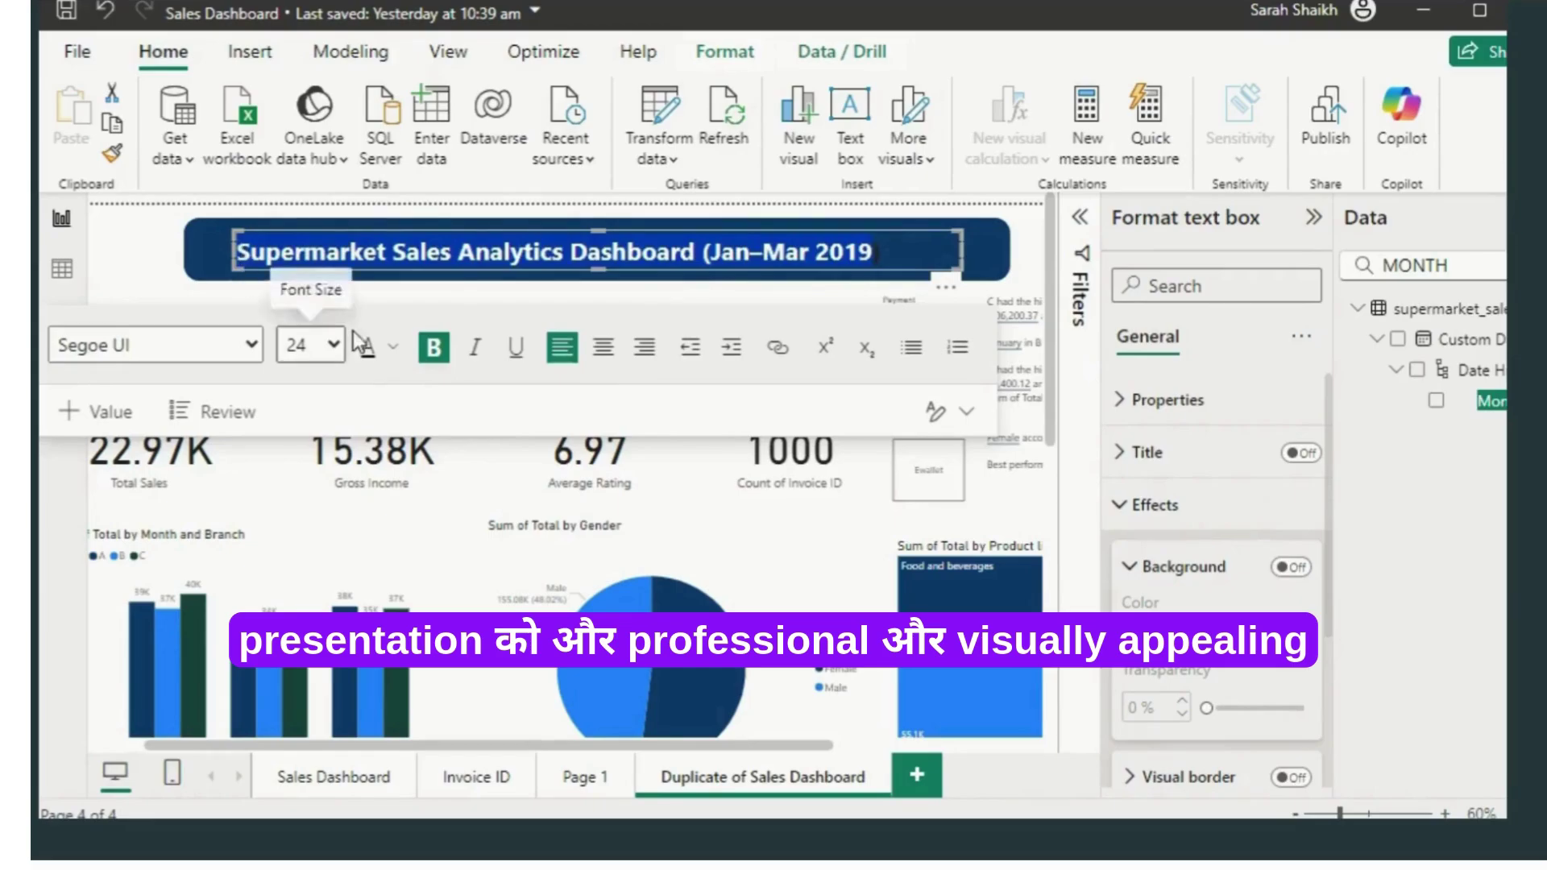
pyautogui.click(392, 347)
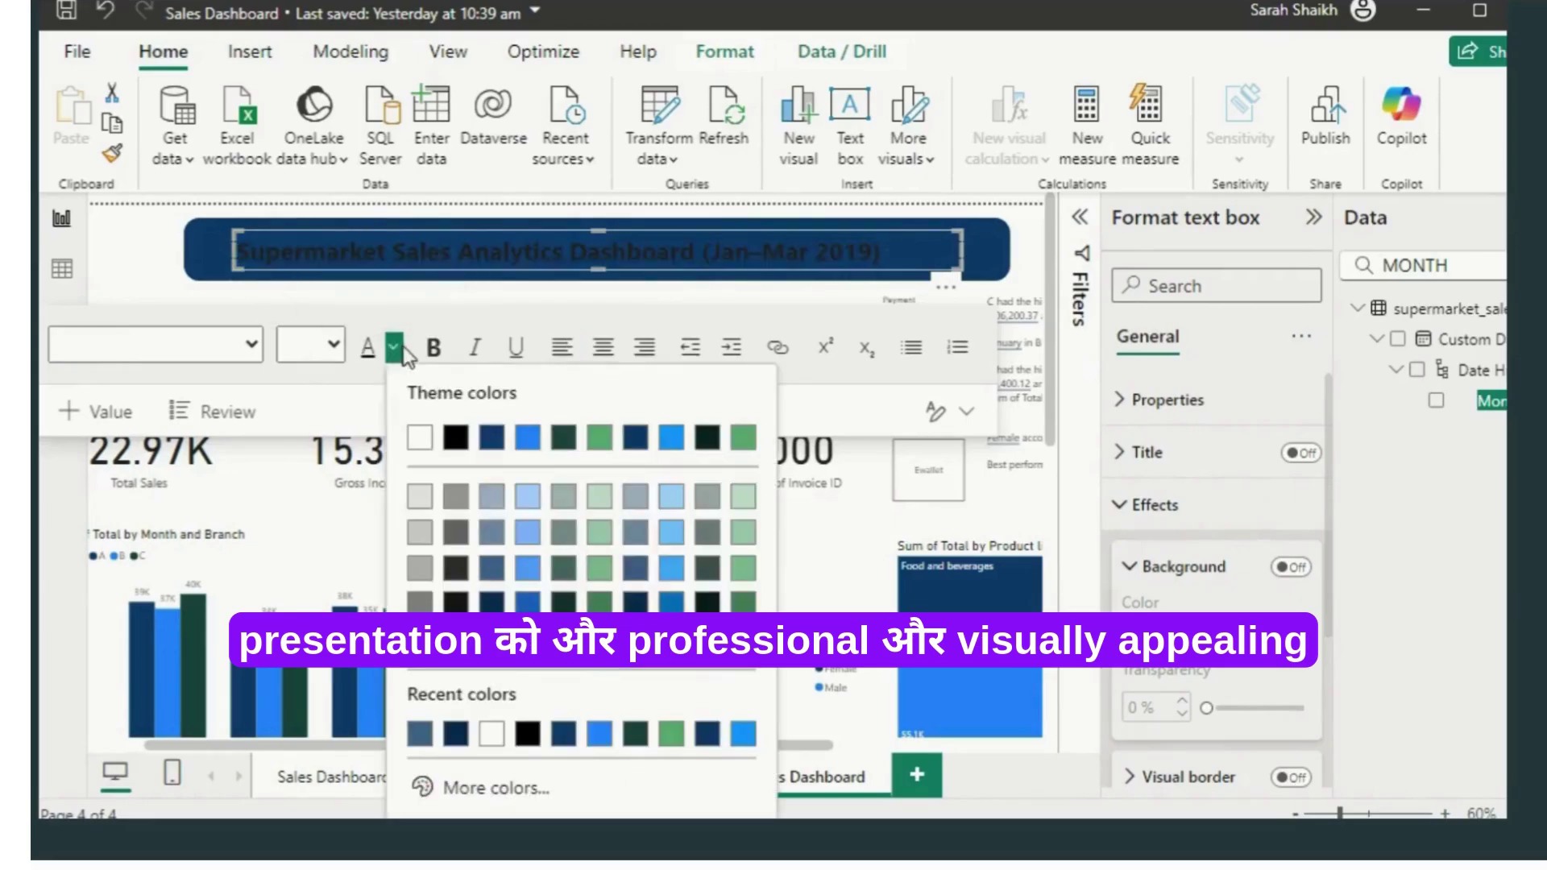
pyautogui.click(419, 437)
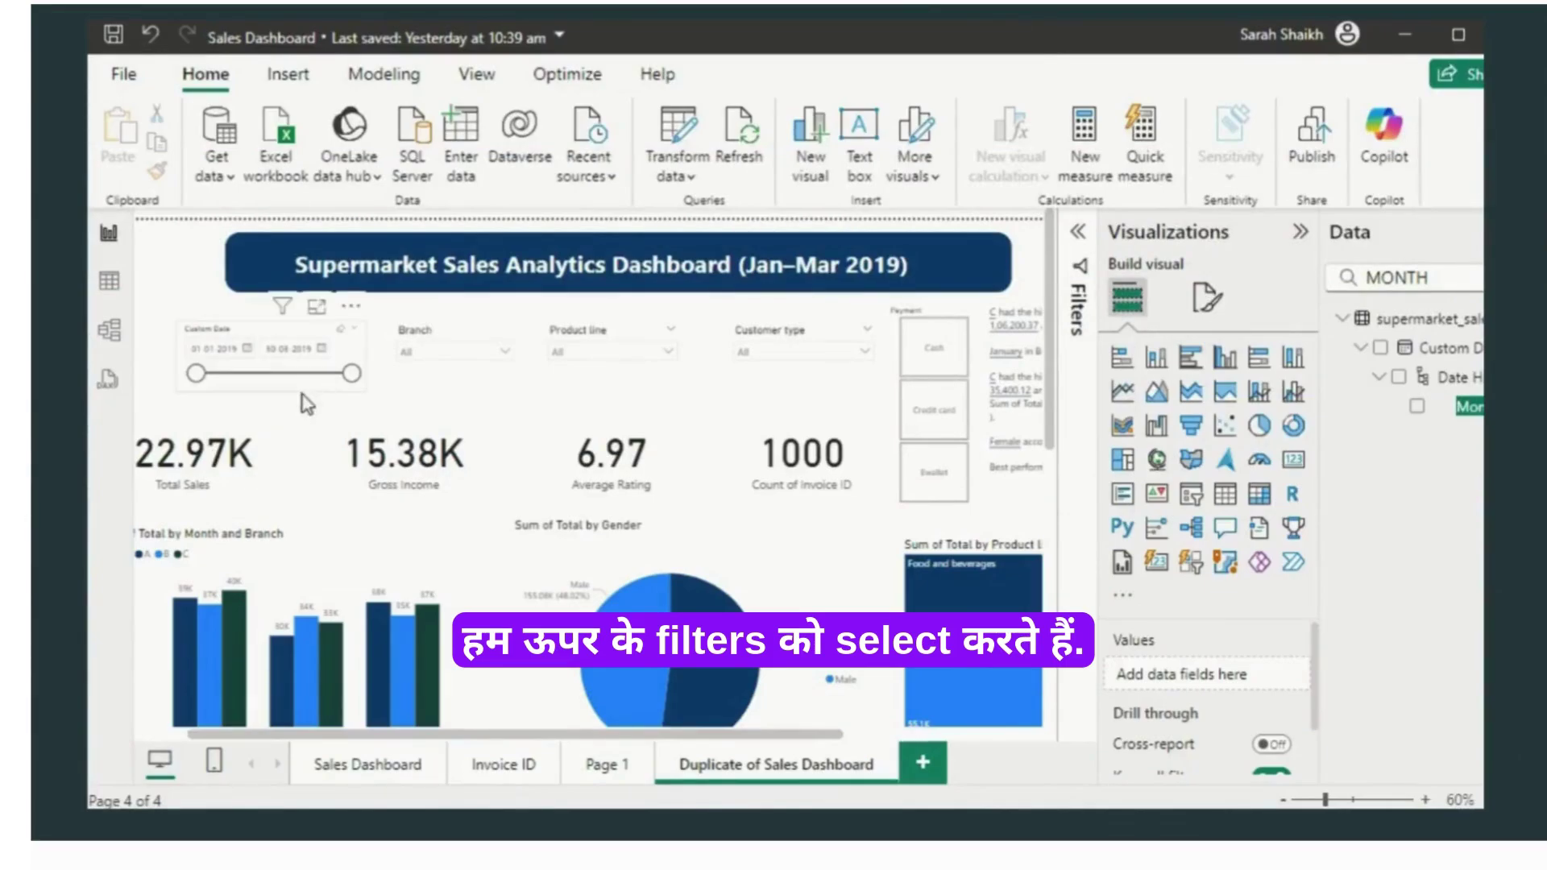
# Step: Turn on the shadow effect for the Custom Date slicer
pyautogui.click(353, 355)
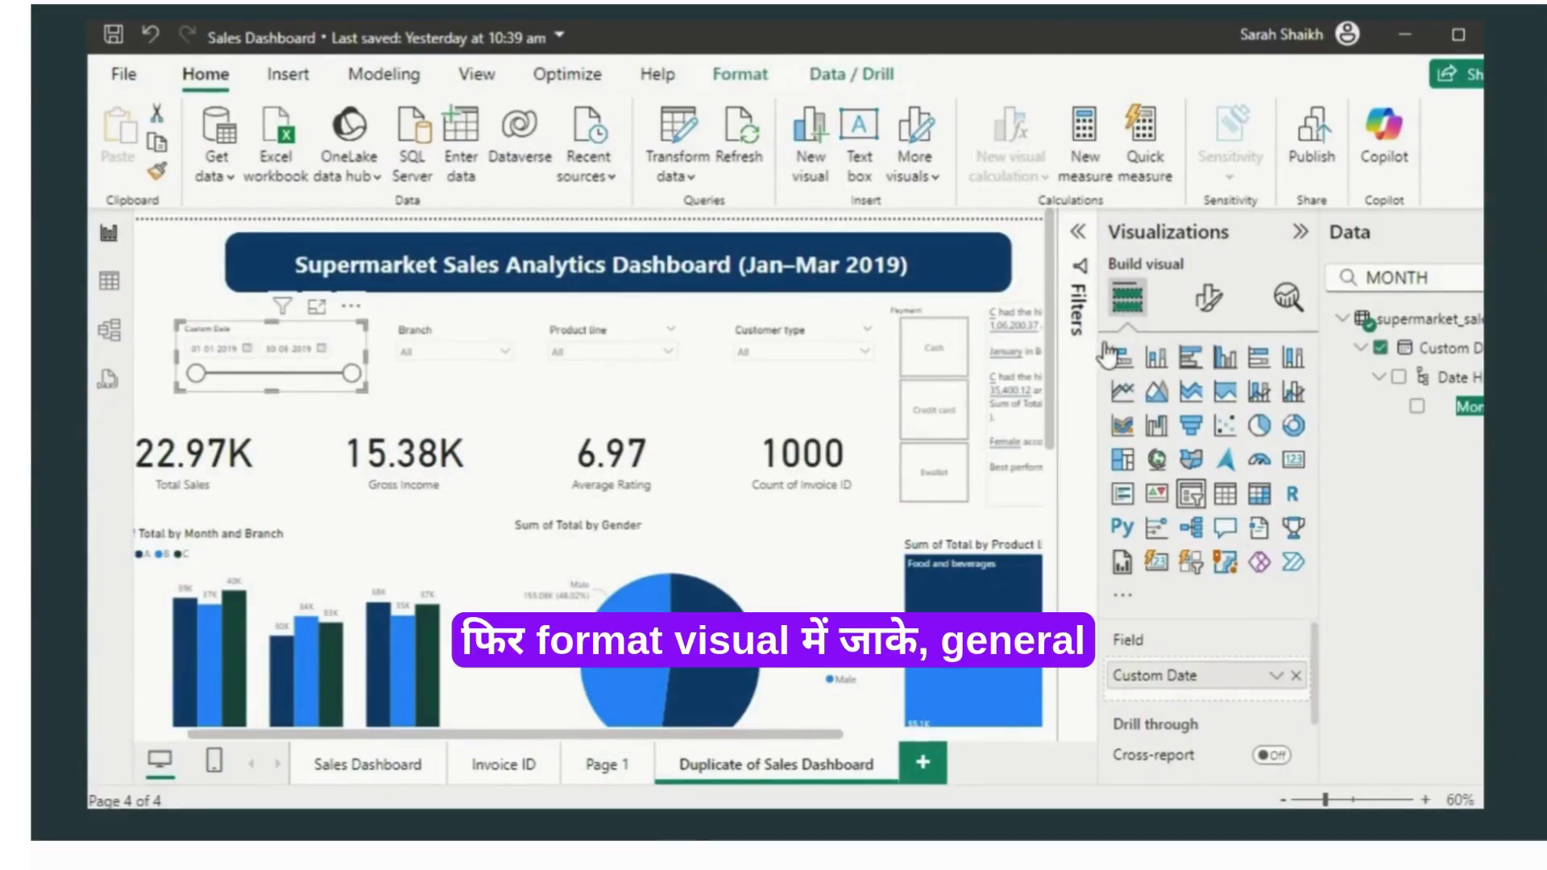
pyautogui.click(1207, 304)
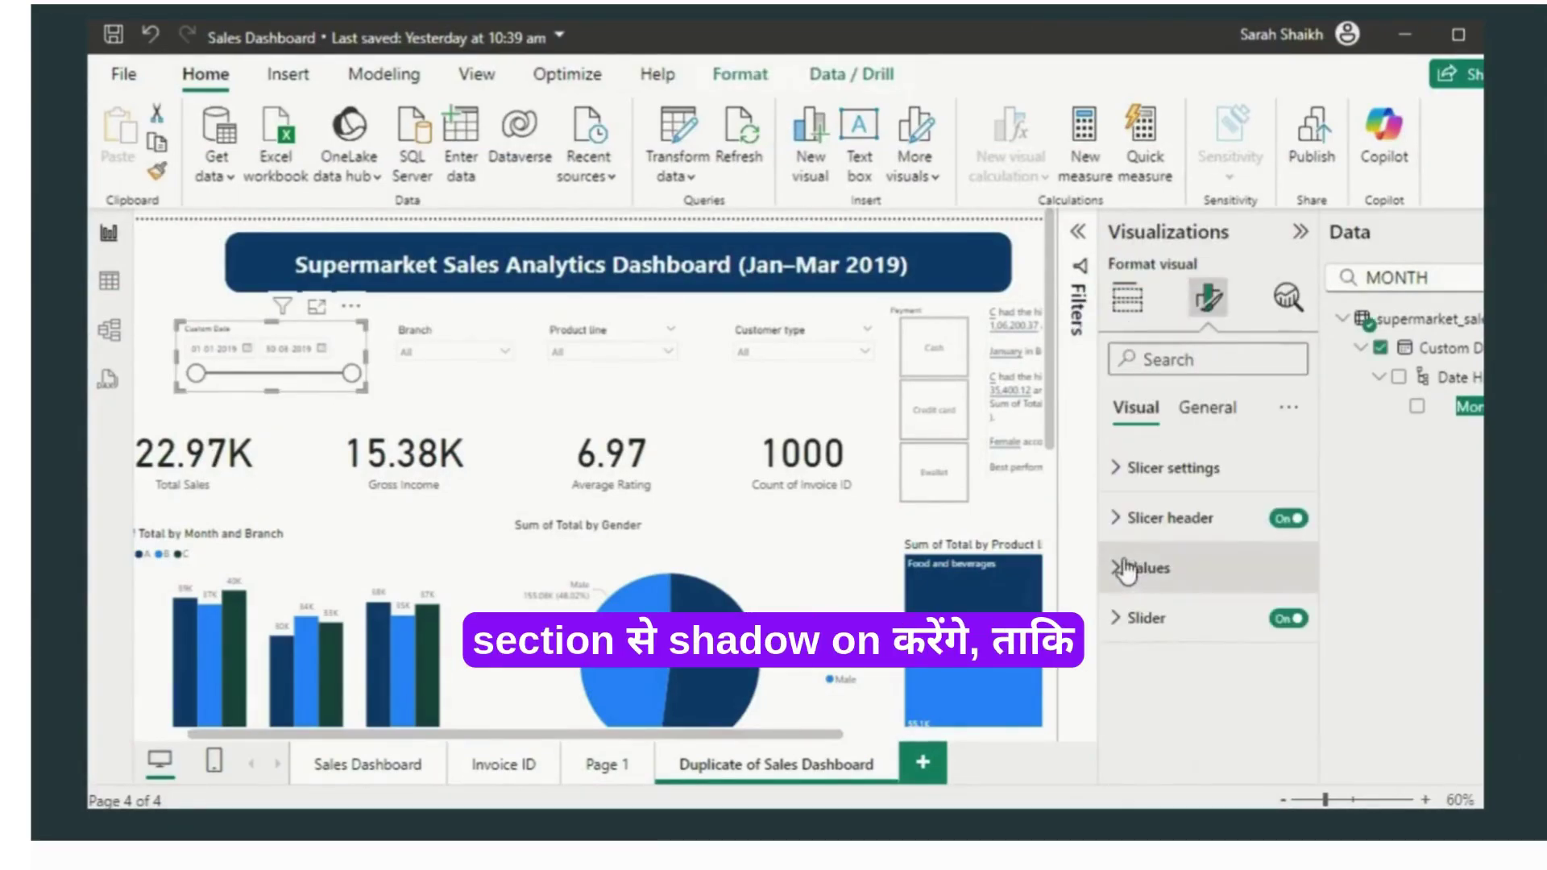
pyautogui.click(1207, 411)
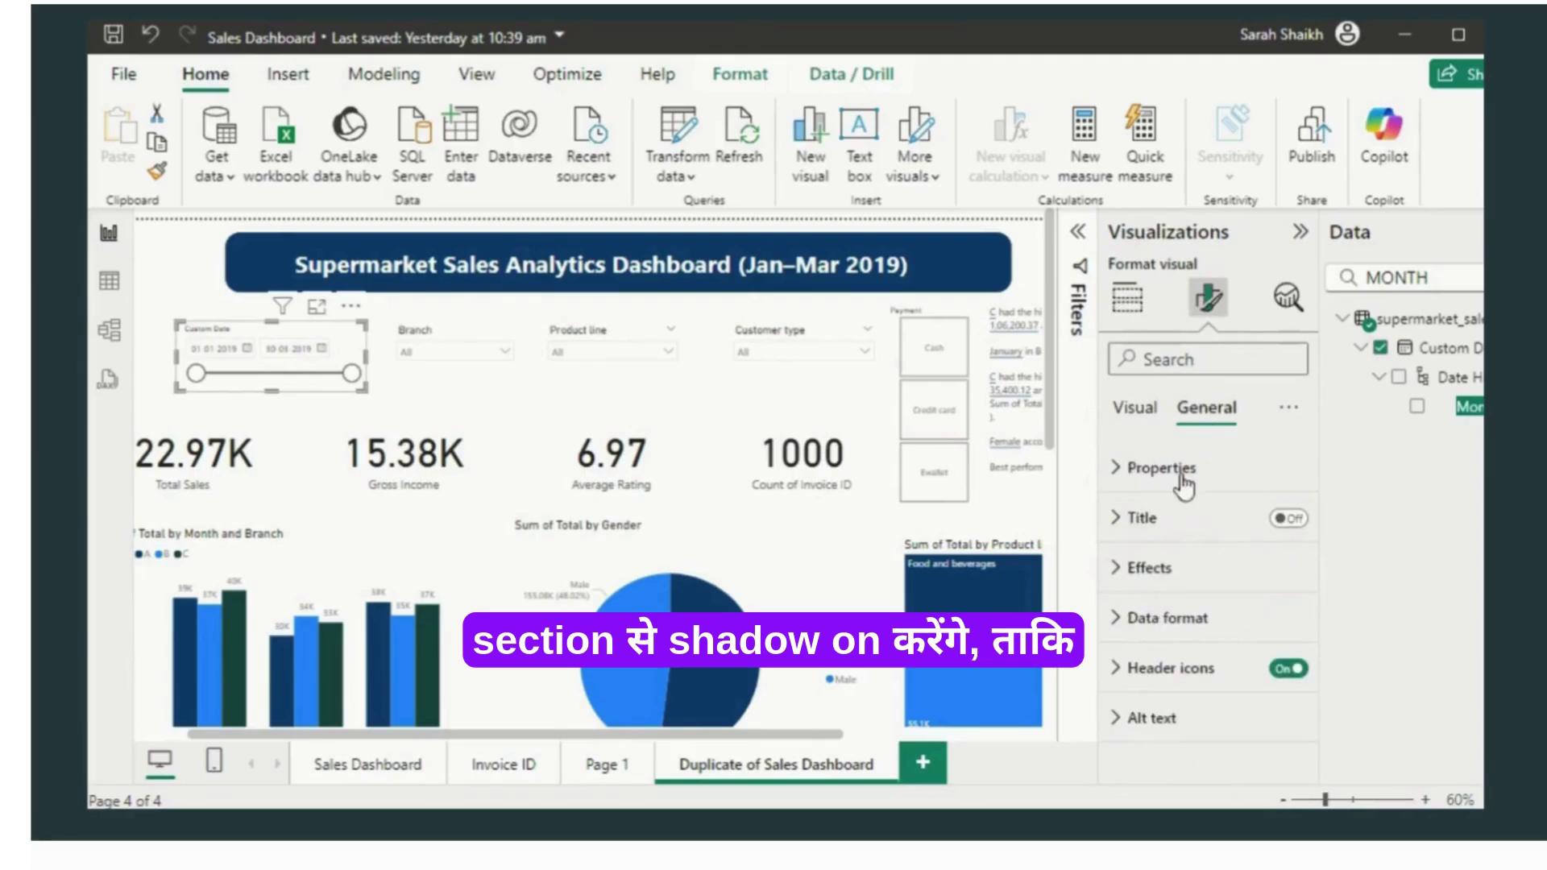
pyautogui.click(1124, 573)
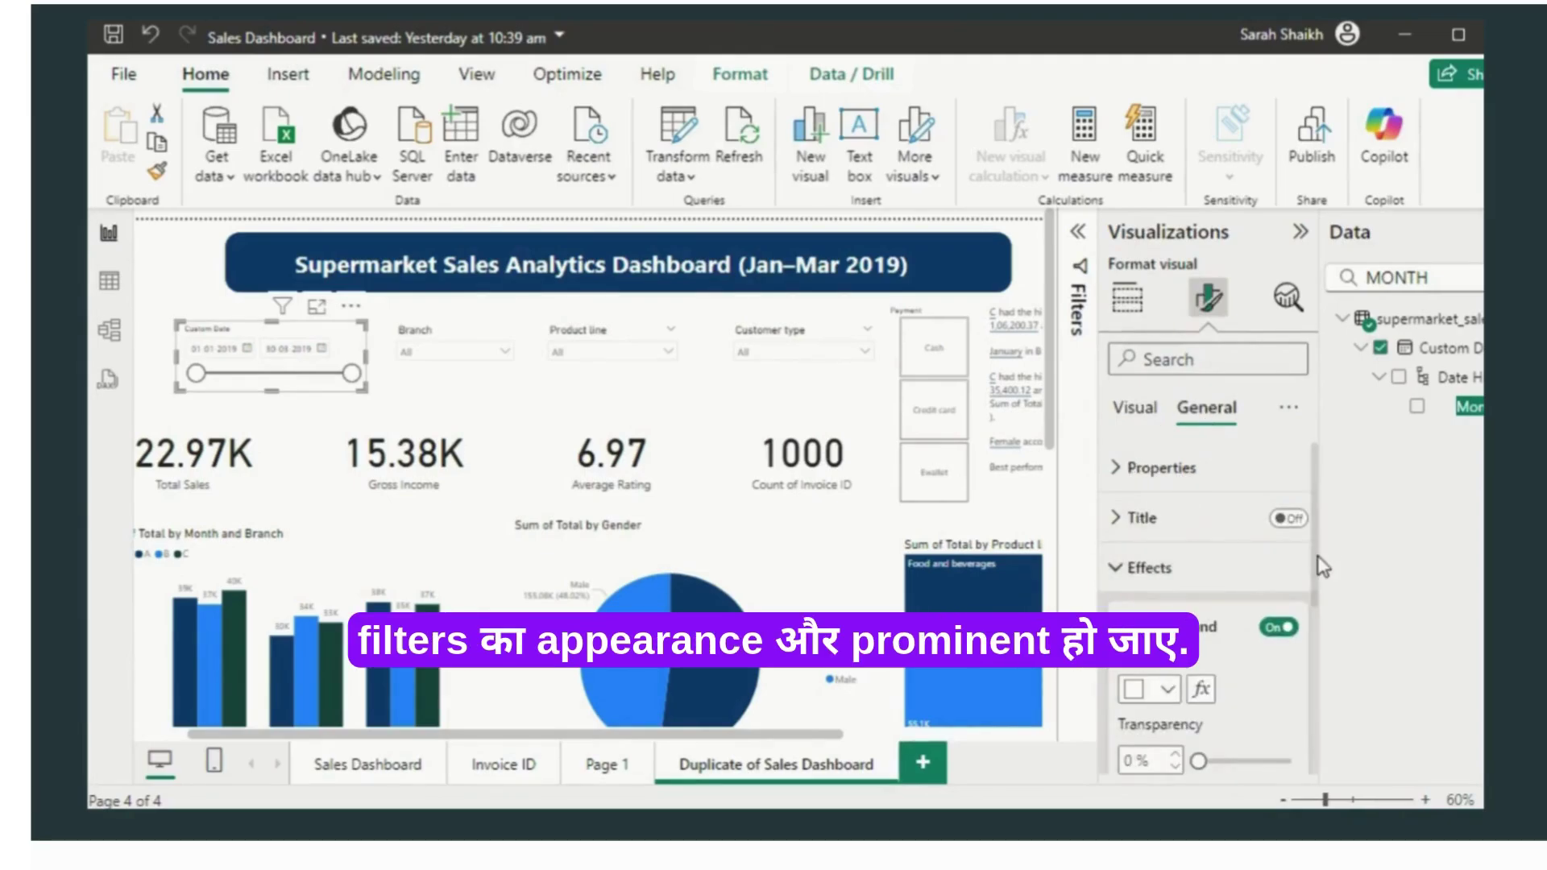
pyautogui.moveTo(1314, 566); pyautogui.dragTo(1314, 741)
pyautogui.click(1281, 551)
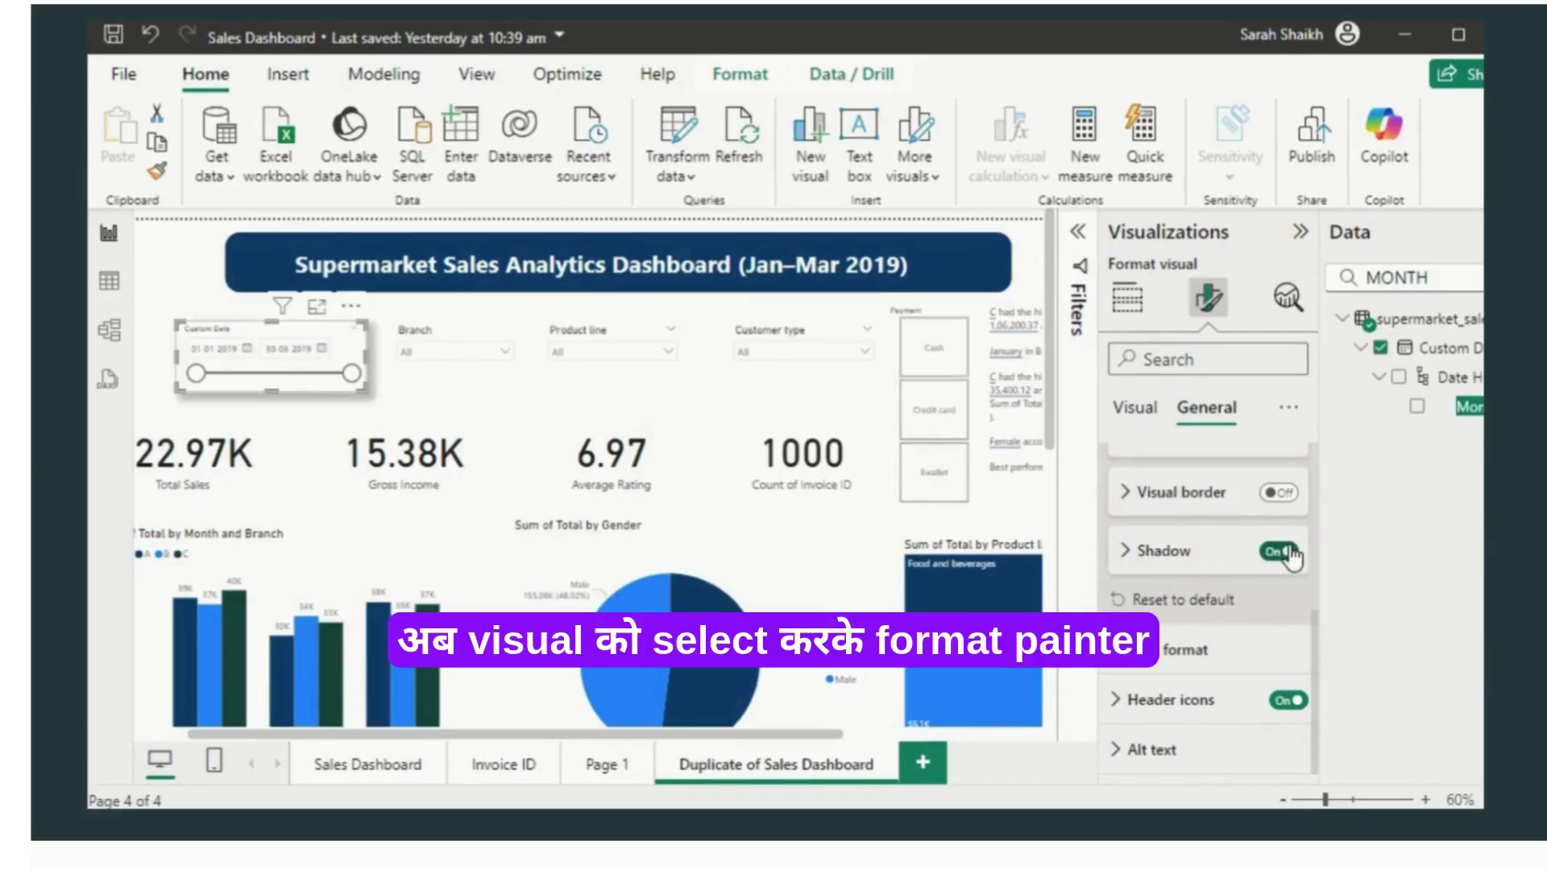
# Step: Copy the Custom Date slicer's formatting to the Branch slicer with Format Painter and enlarge the Branch slicer to a similar size
pyautogui.click(304, 419)
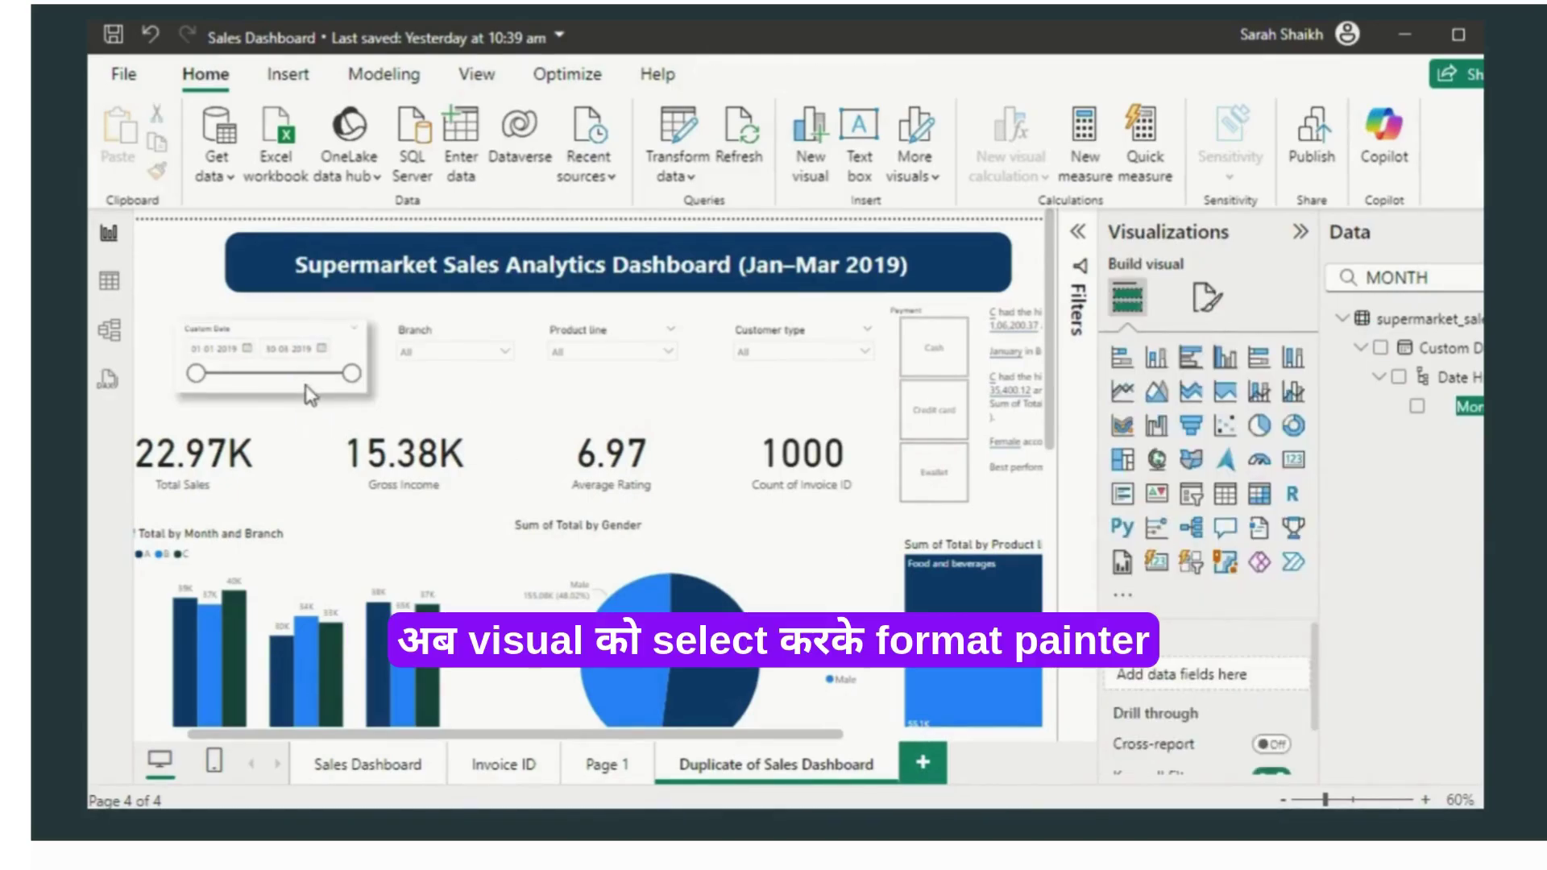
pyautogui.click(275, 328)
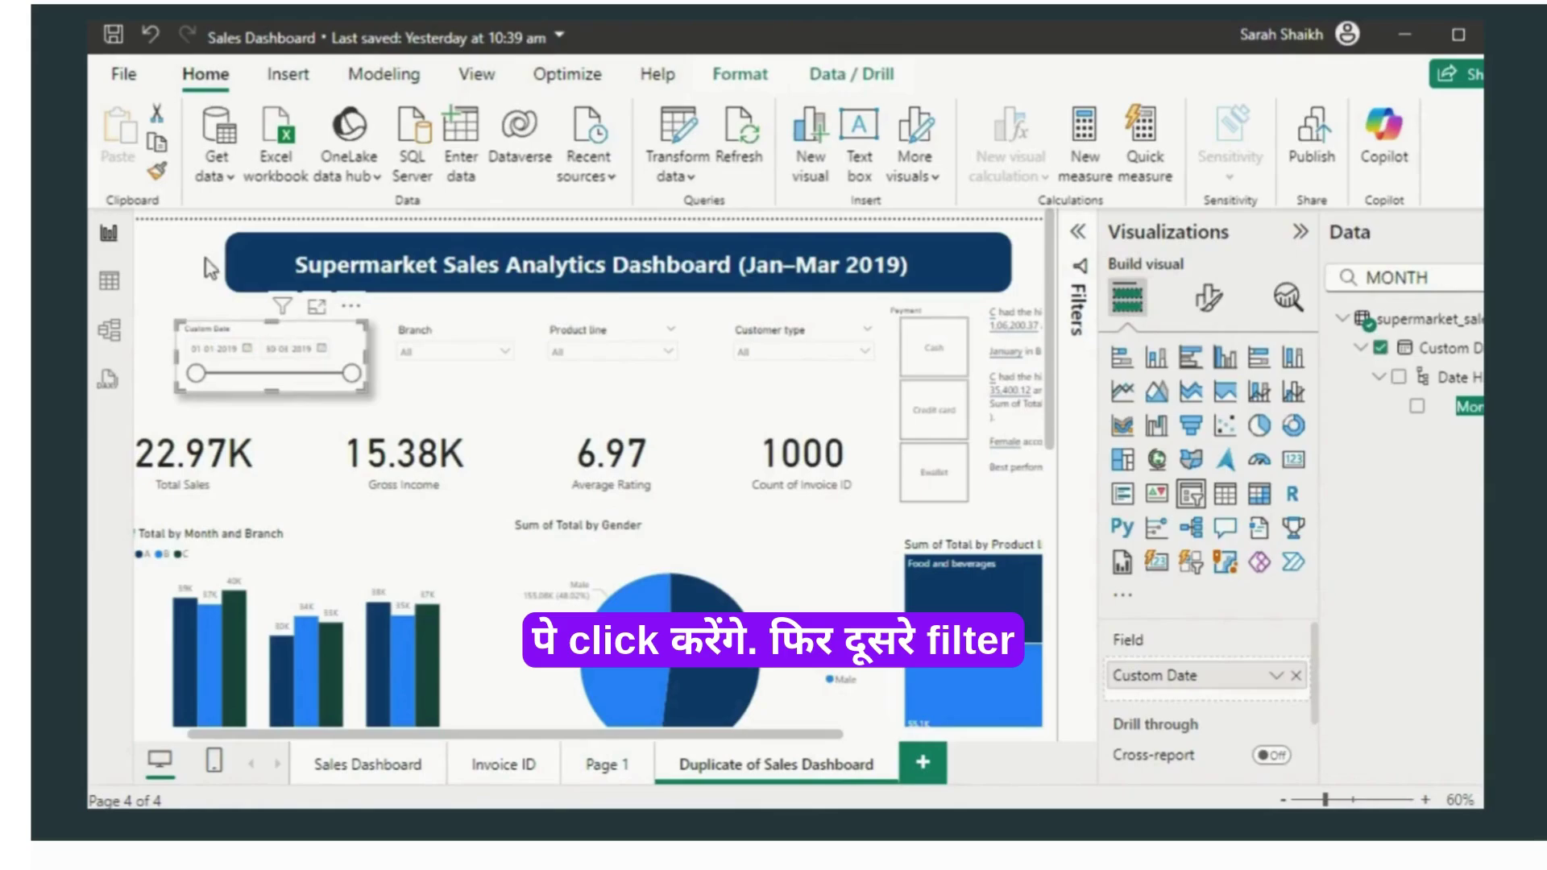
pyautogui.click(157, 170)
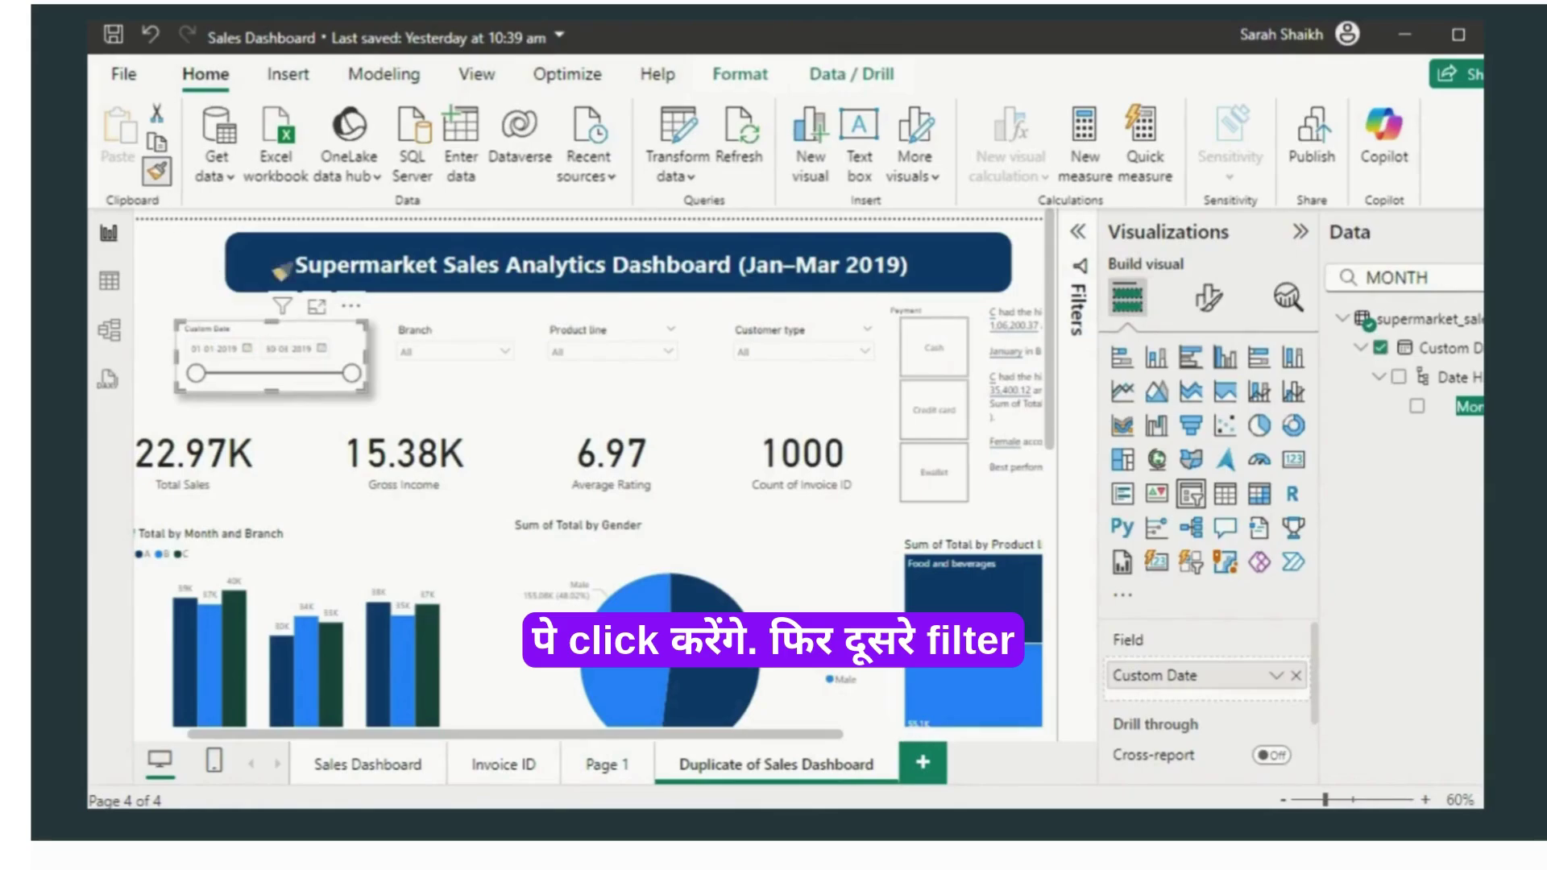
pyautogui.click(469, 372)
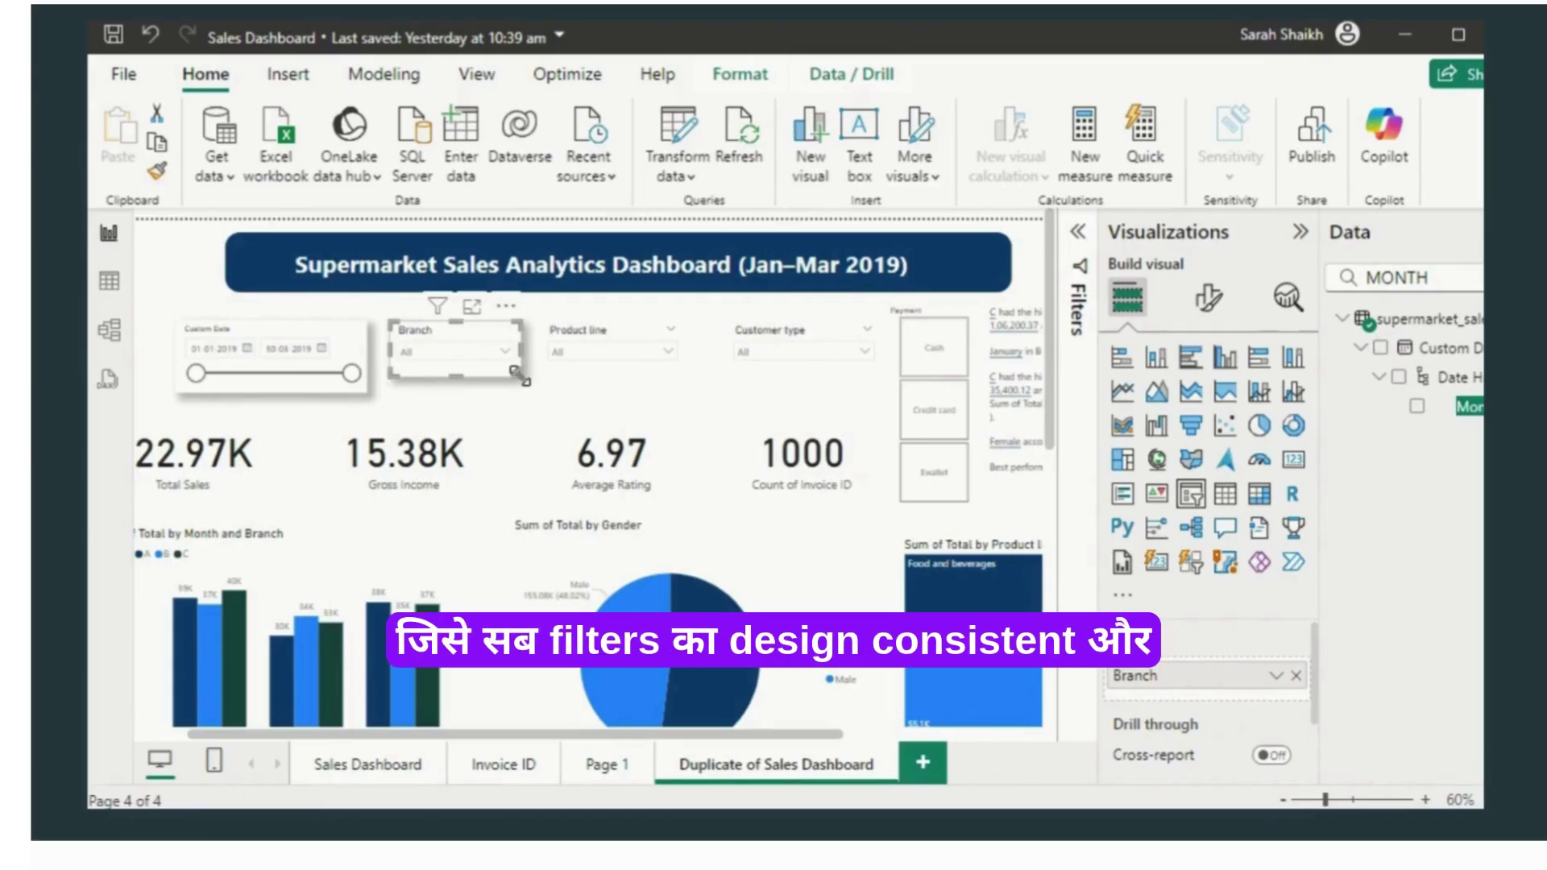
pyautogui.moveTo(520, 376); pyautogui.dragTo(545, 401)
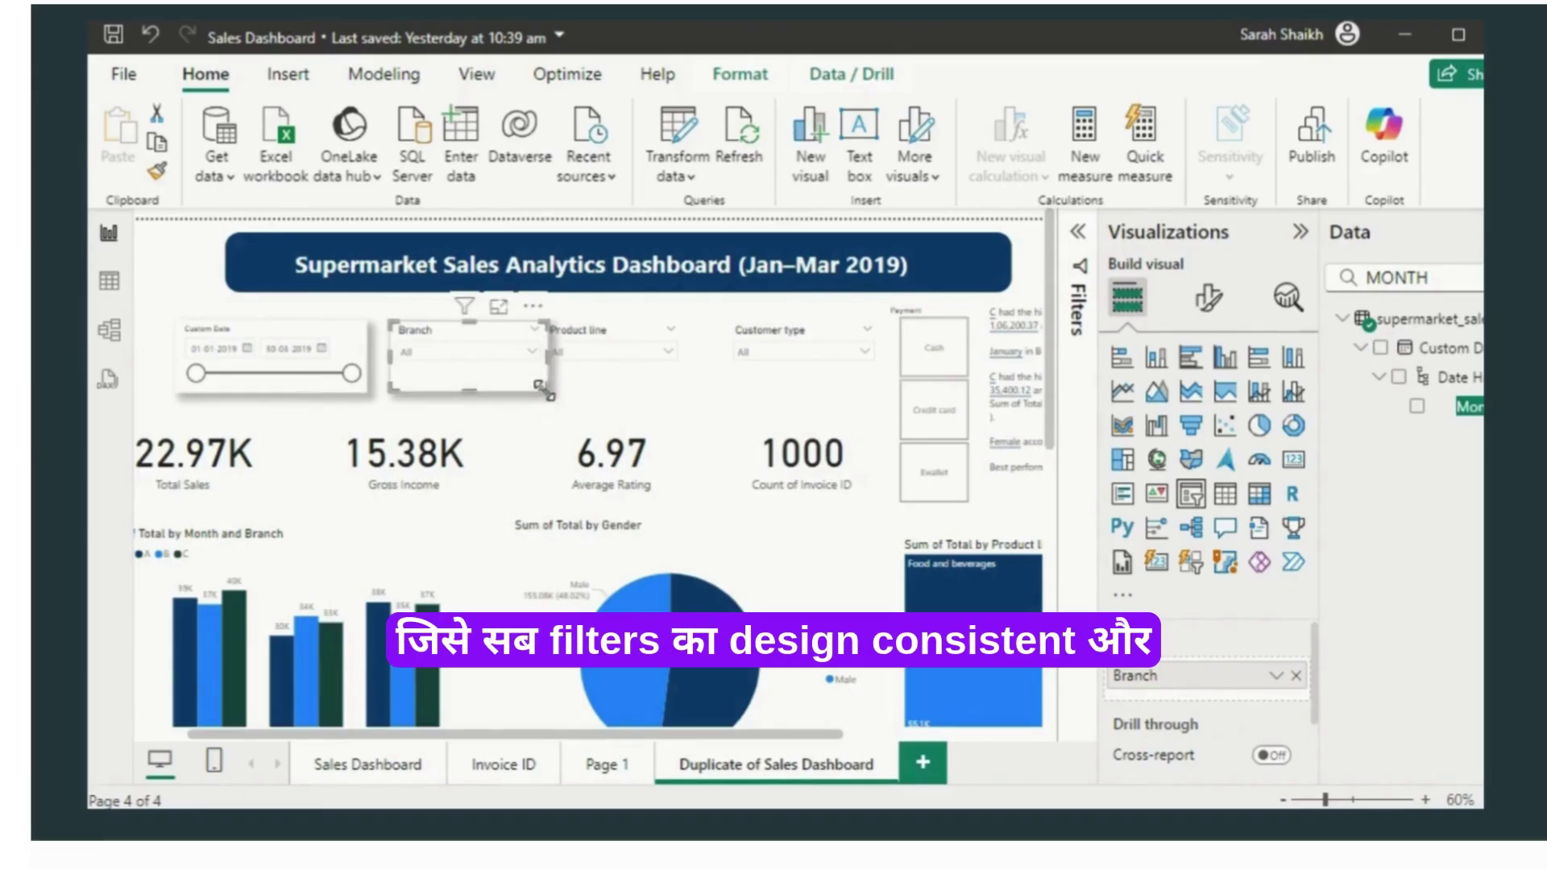
pyautogui.moveTo(436, 342); pyautogui.dragTo(433, 345)
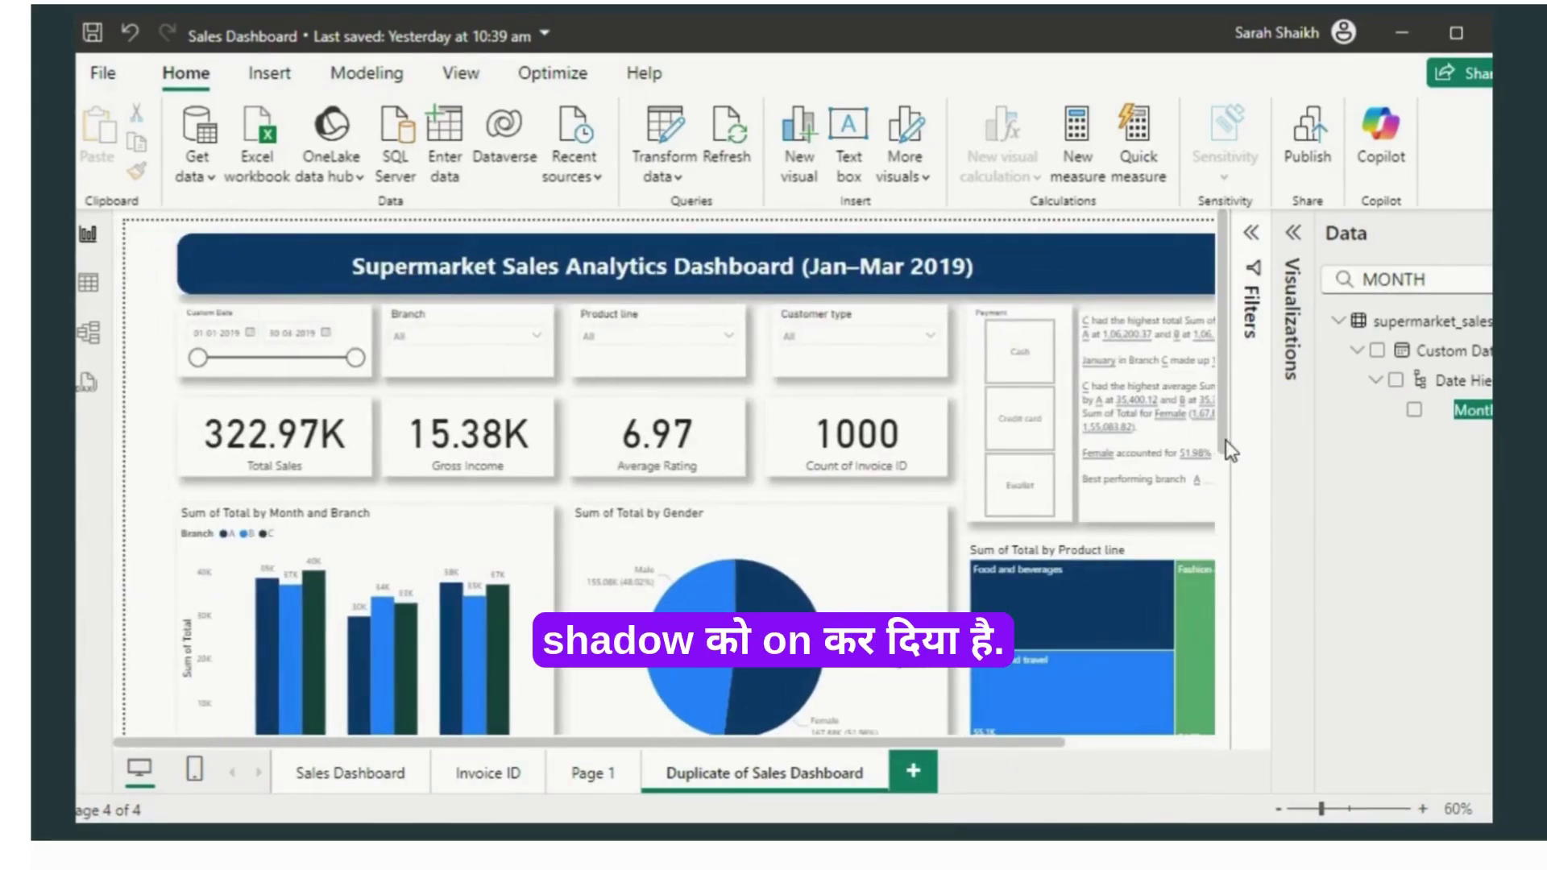
# Step: Set the Custom Date slicer's header text to bold Segoe UI
pyautogui.moveTo(1226, 440); pyautogui.dragTo(1216, 751)
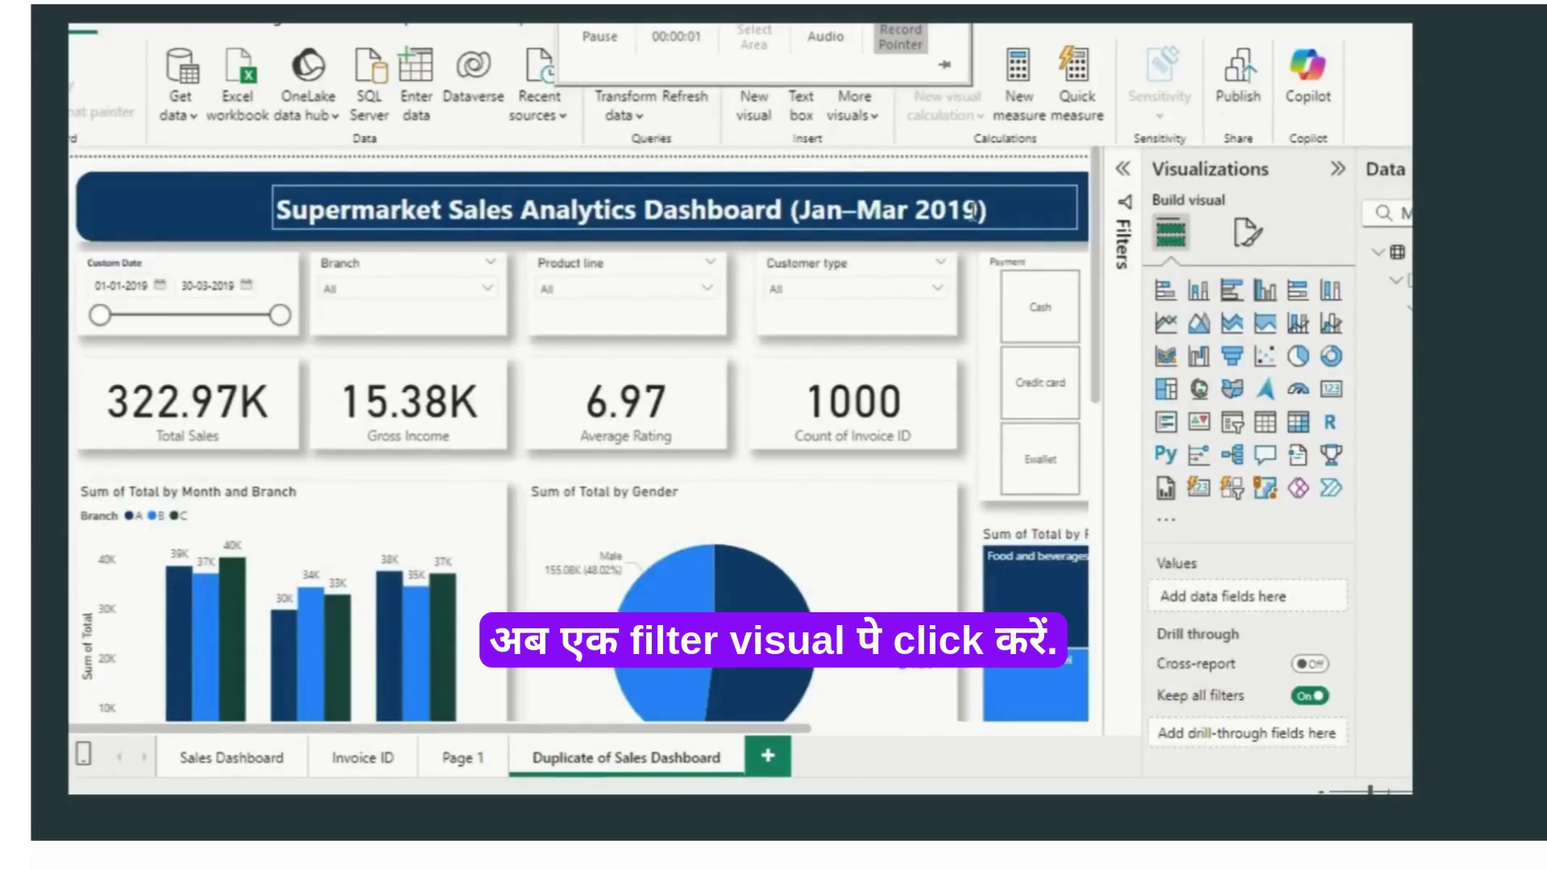
pyautogui.click(1243, 232)
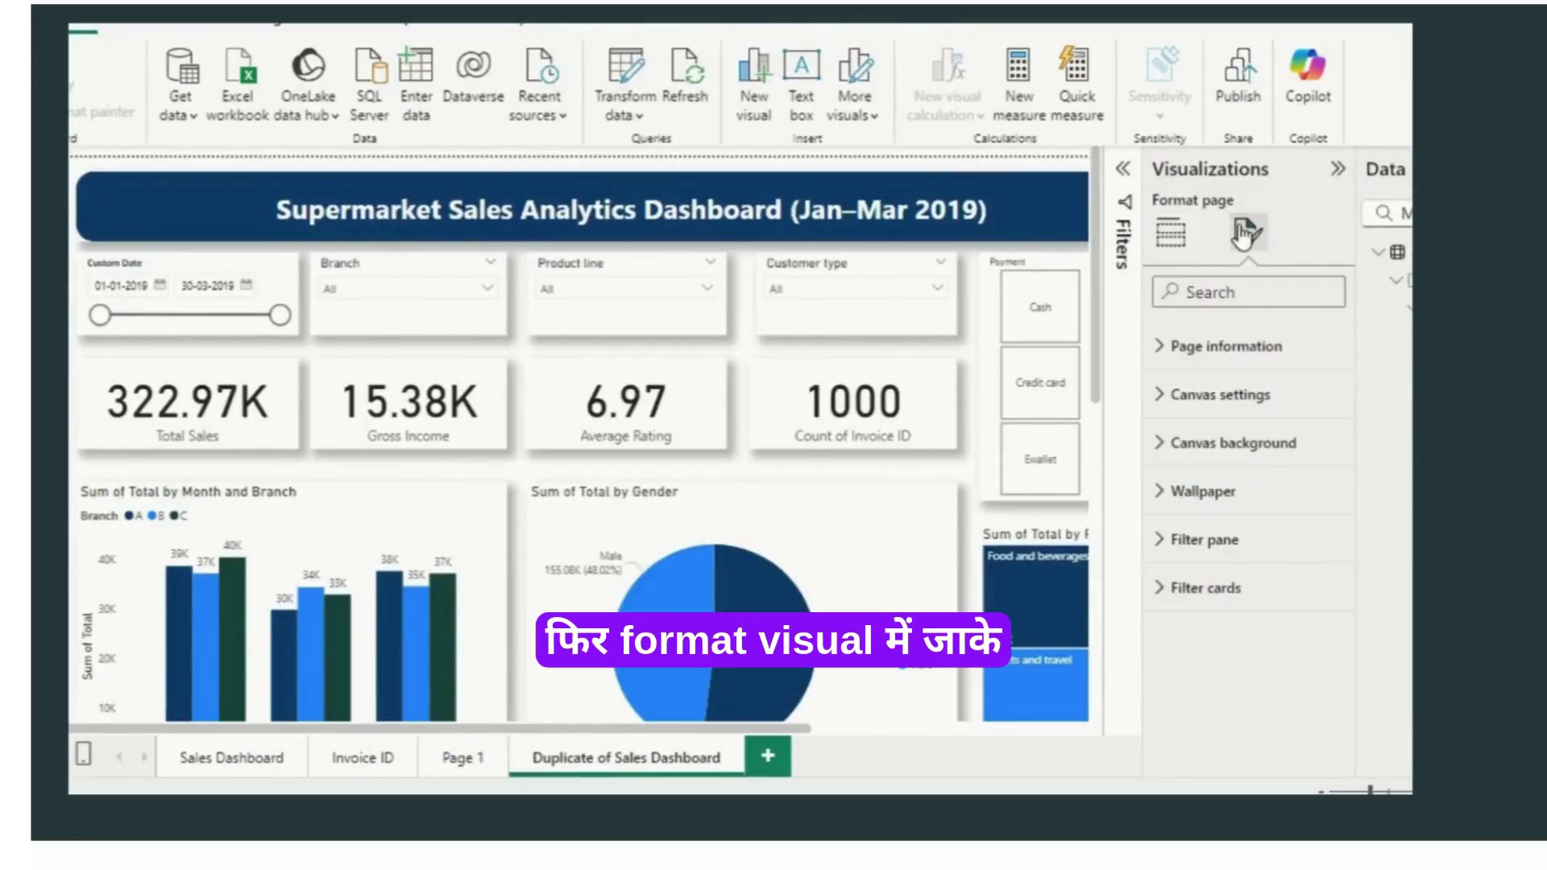
pyautogui.click(191, 261)
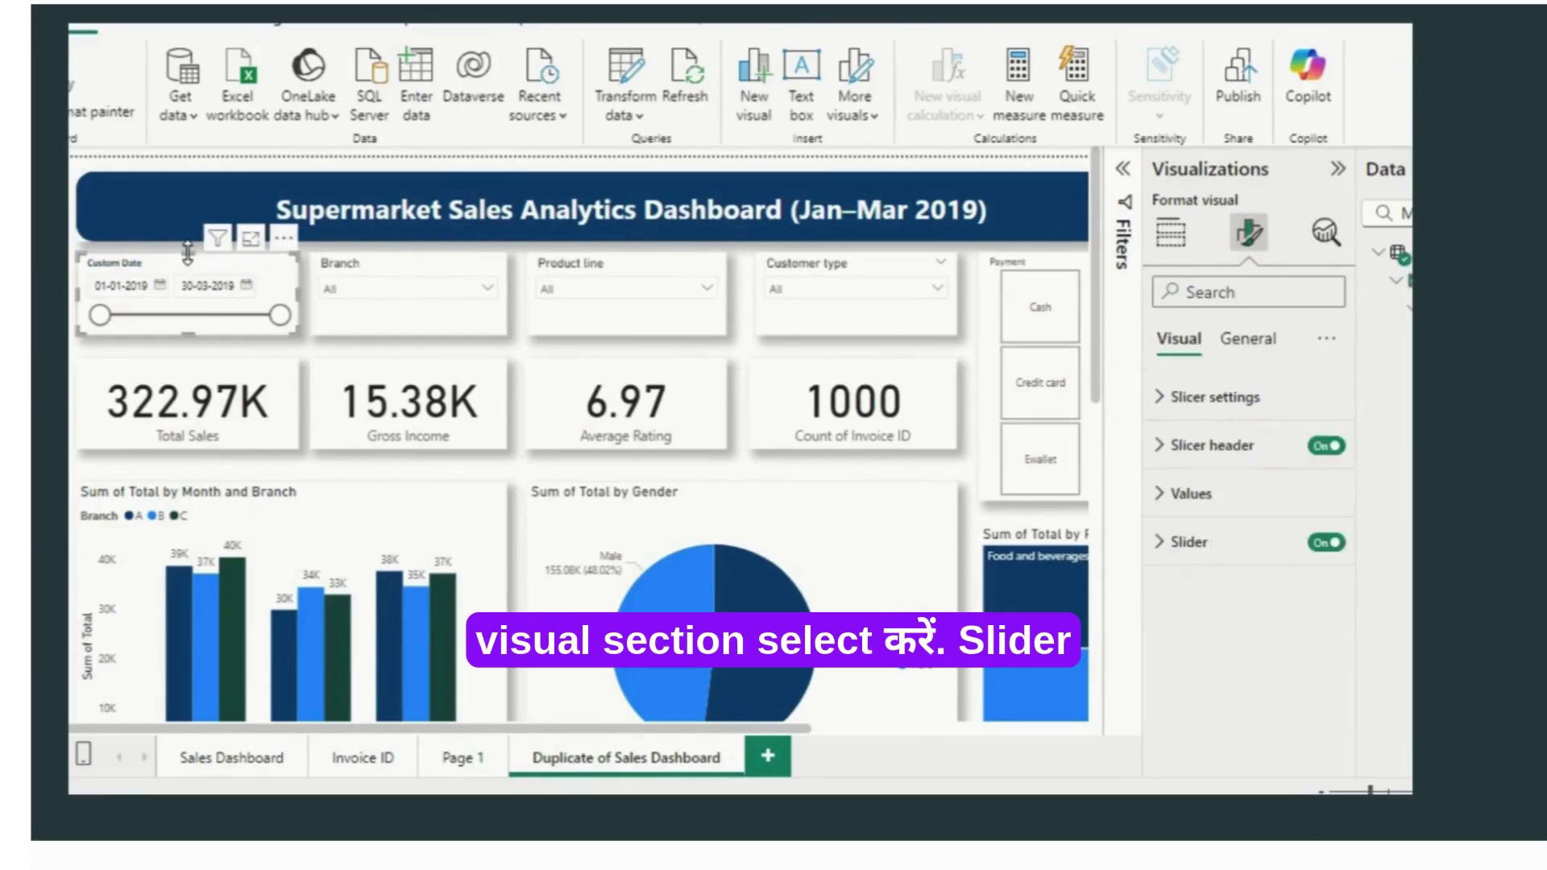
pyautogui.click(1248, 339)
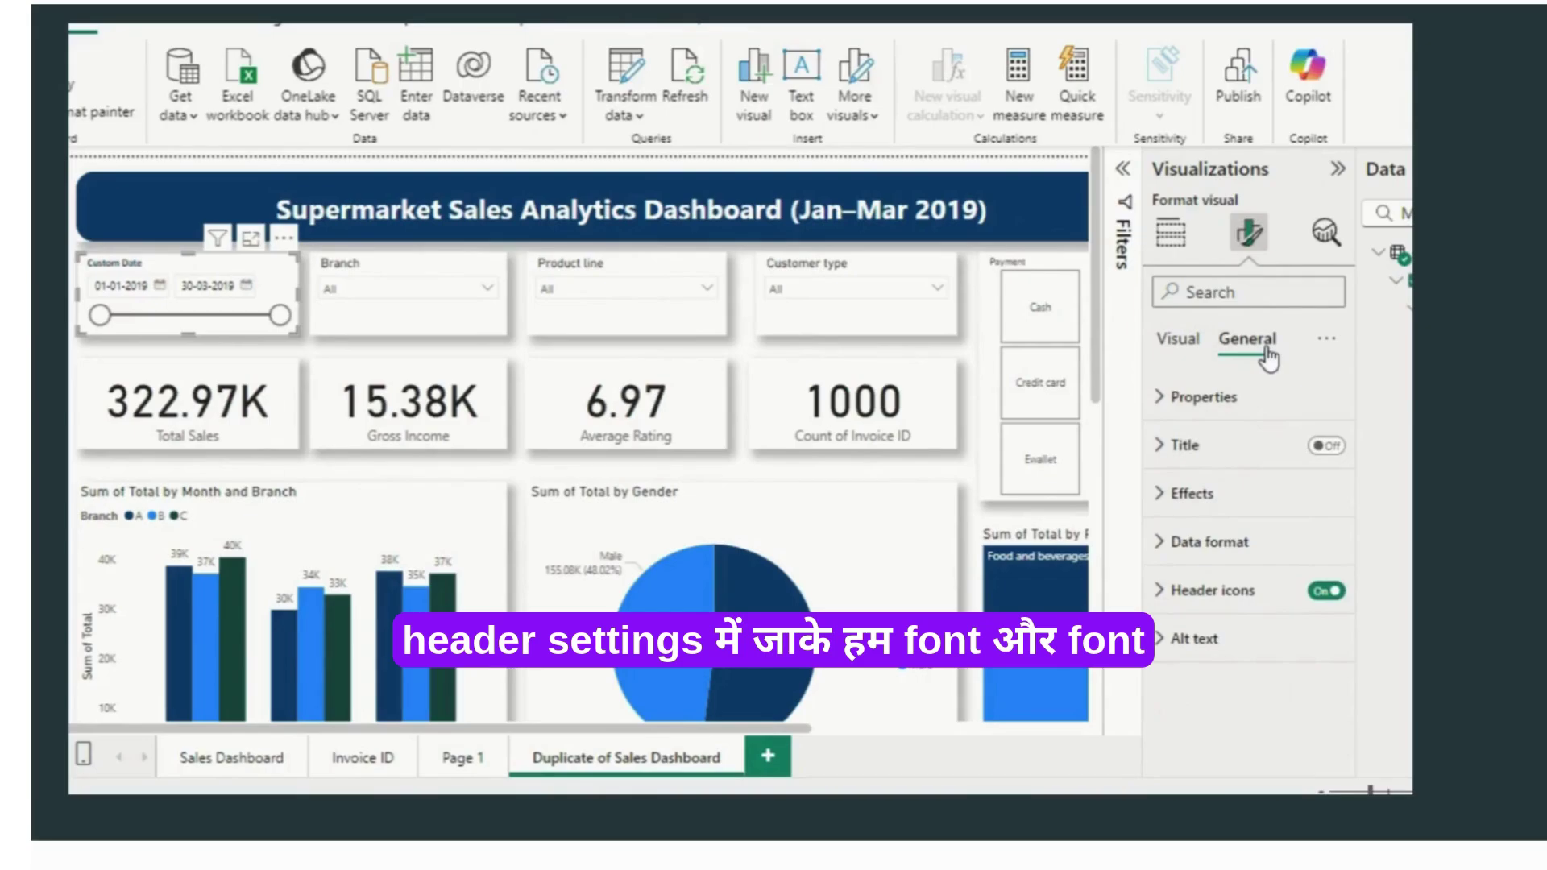
pyautogui.click(1178, 338)
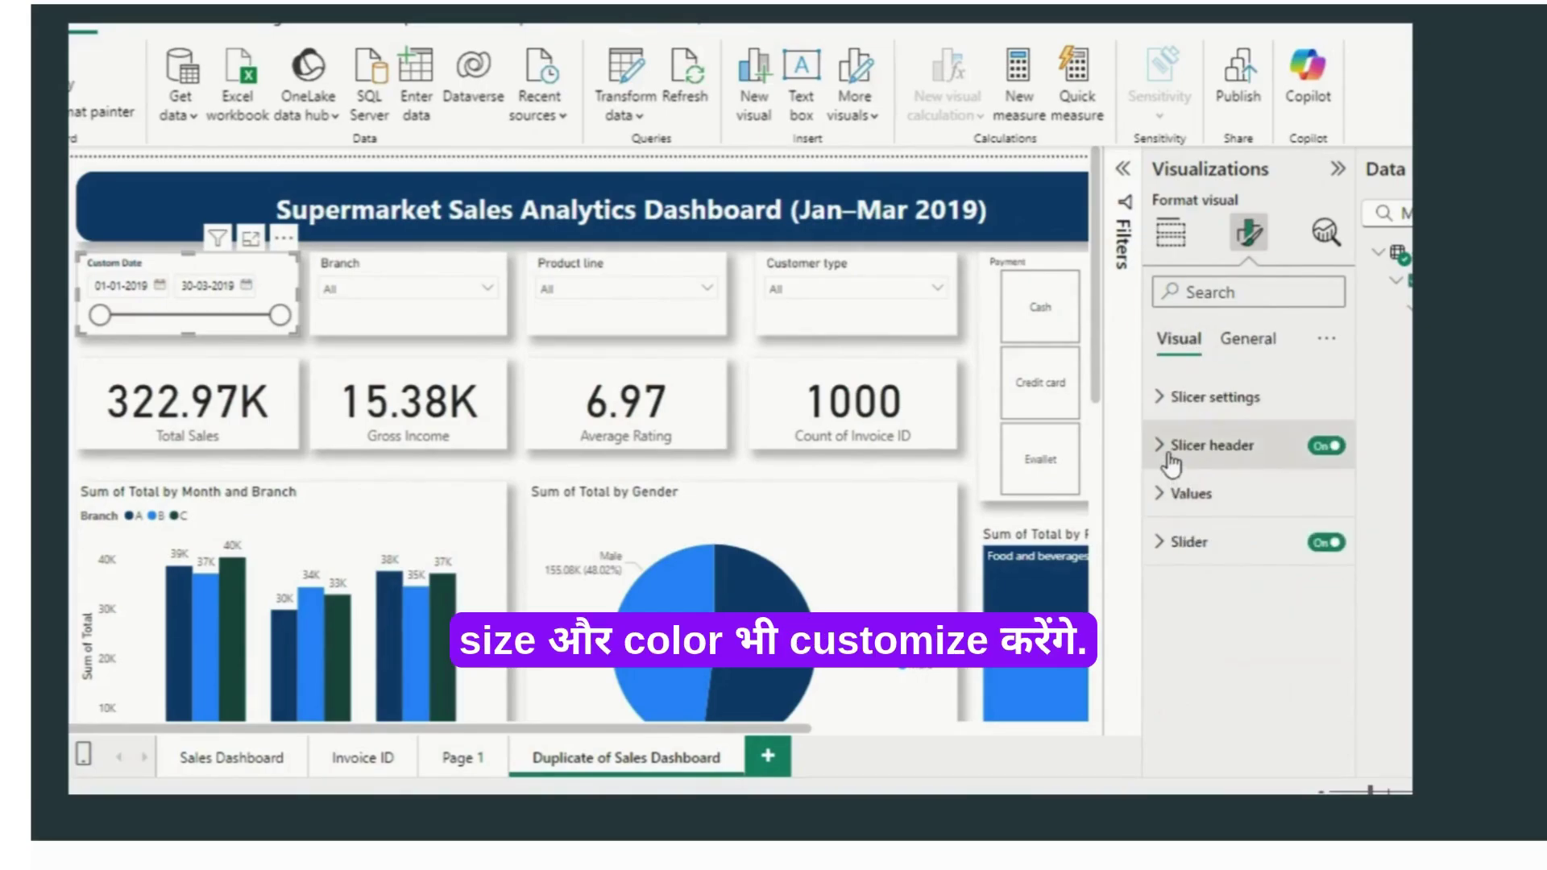
pyautogui.click(1171, 461)
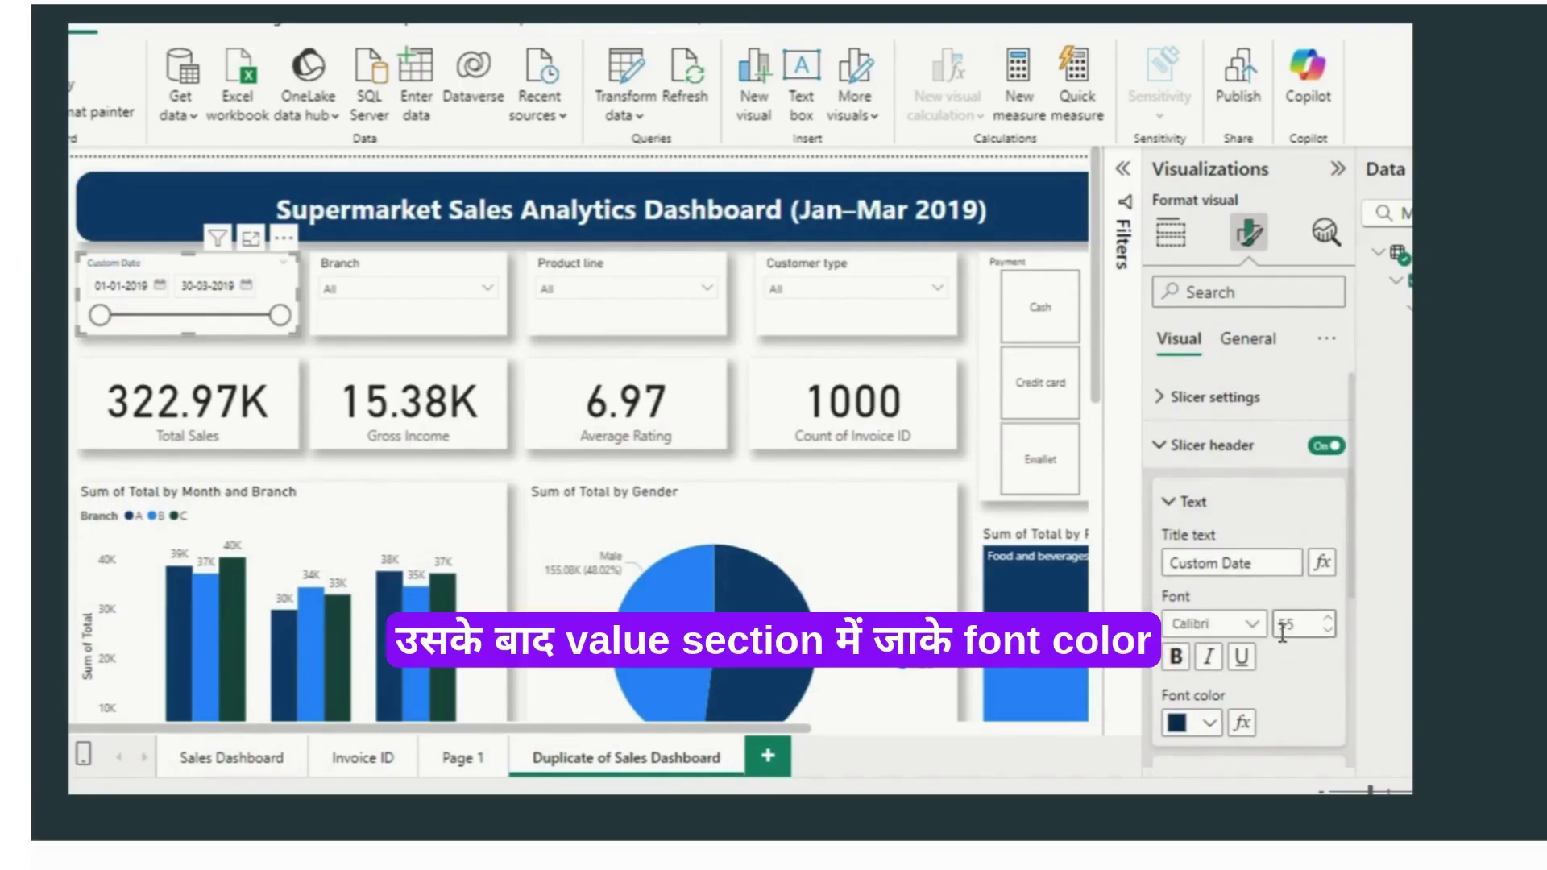
pyautogui.click(1252, 625)
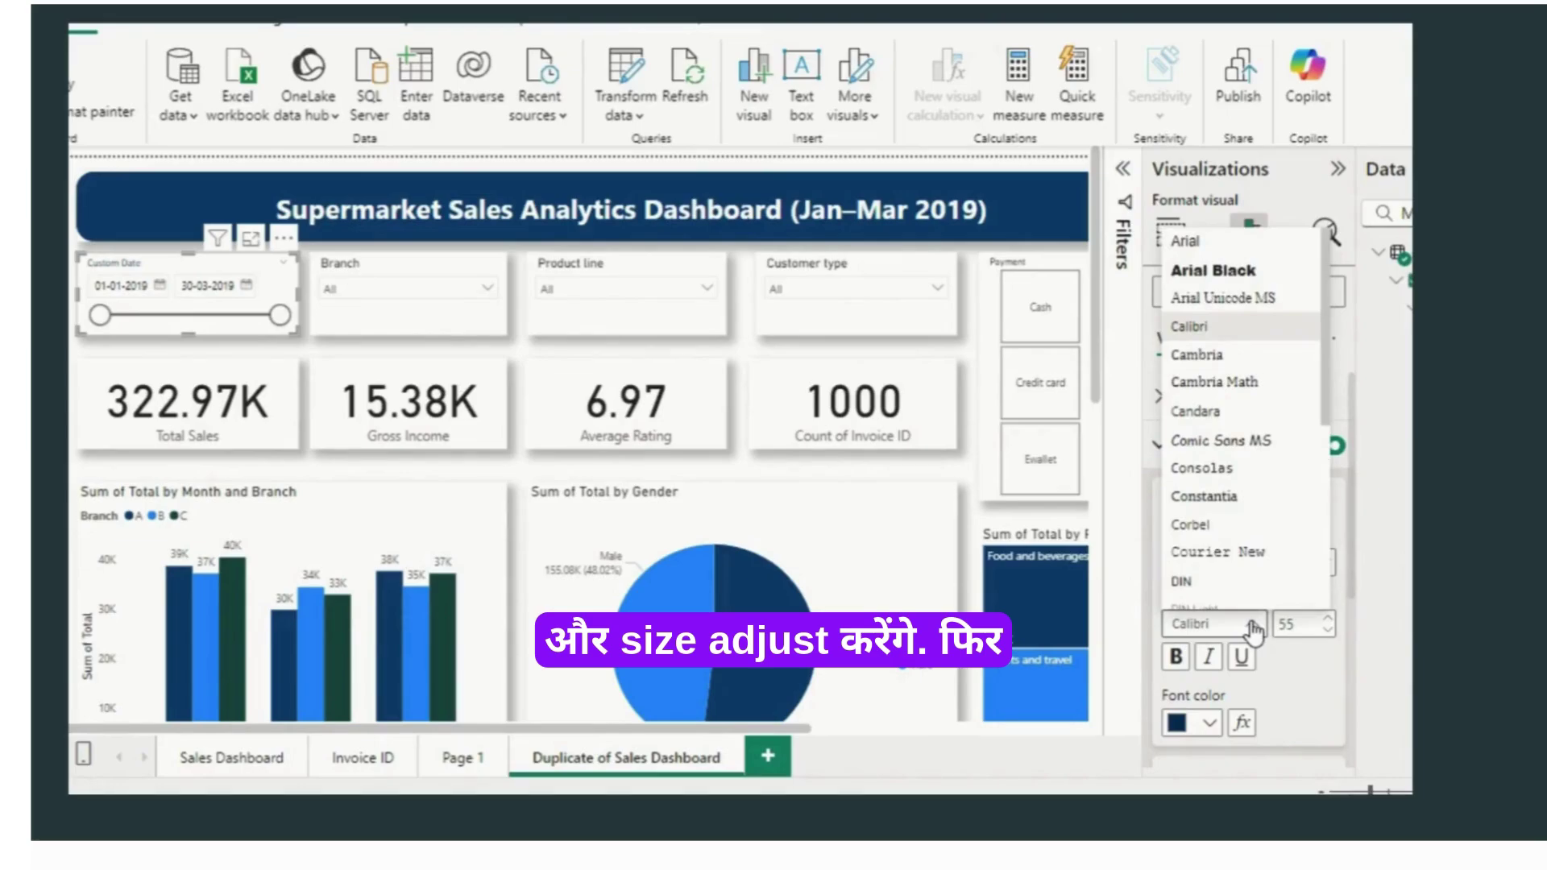
pyautogui.press('s')
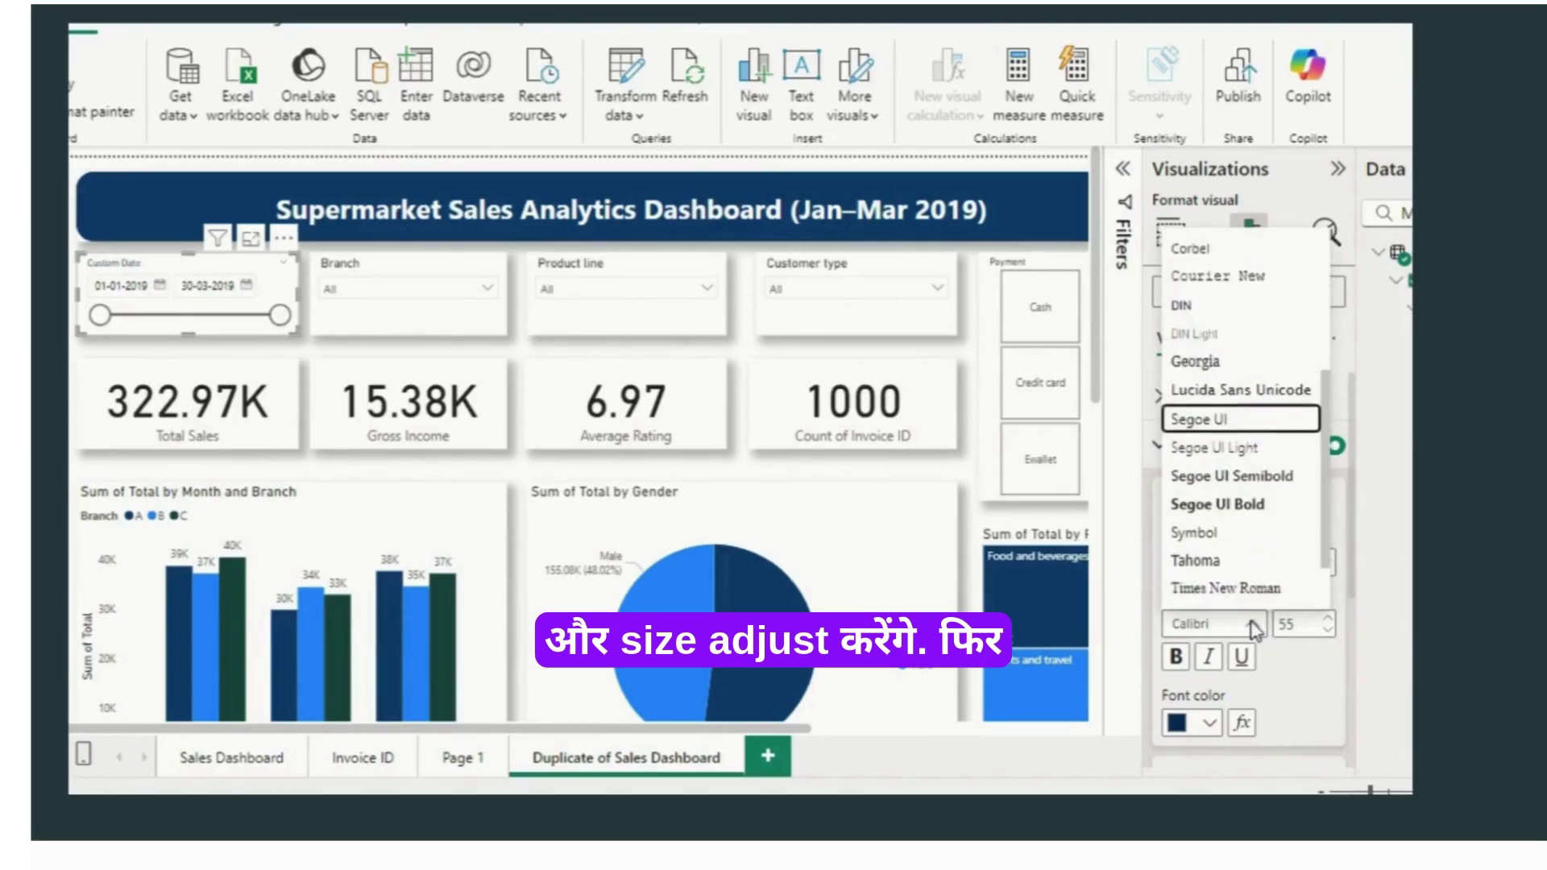
pyautogui.click(1200, 420)
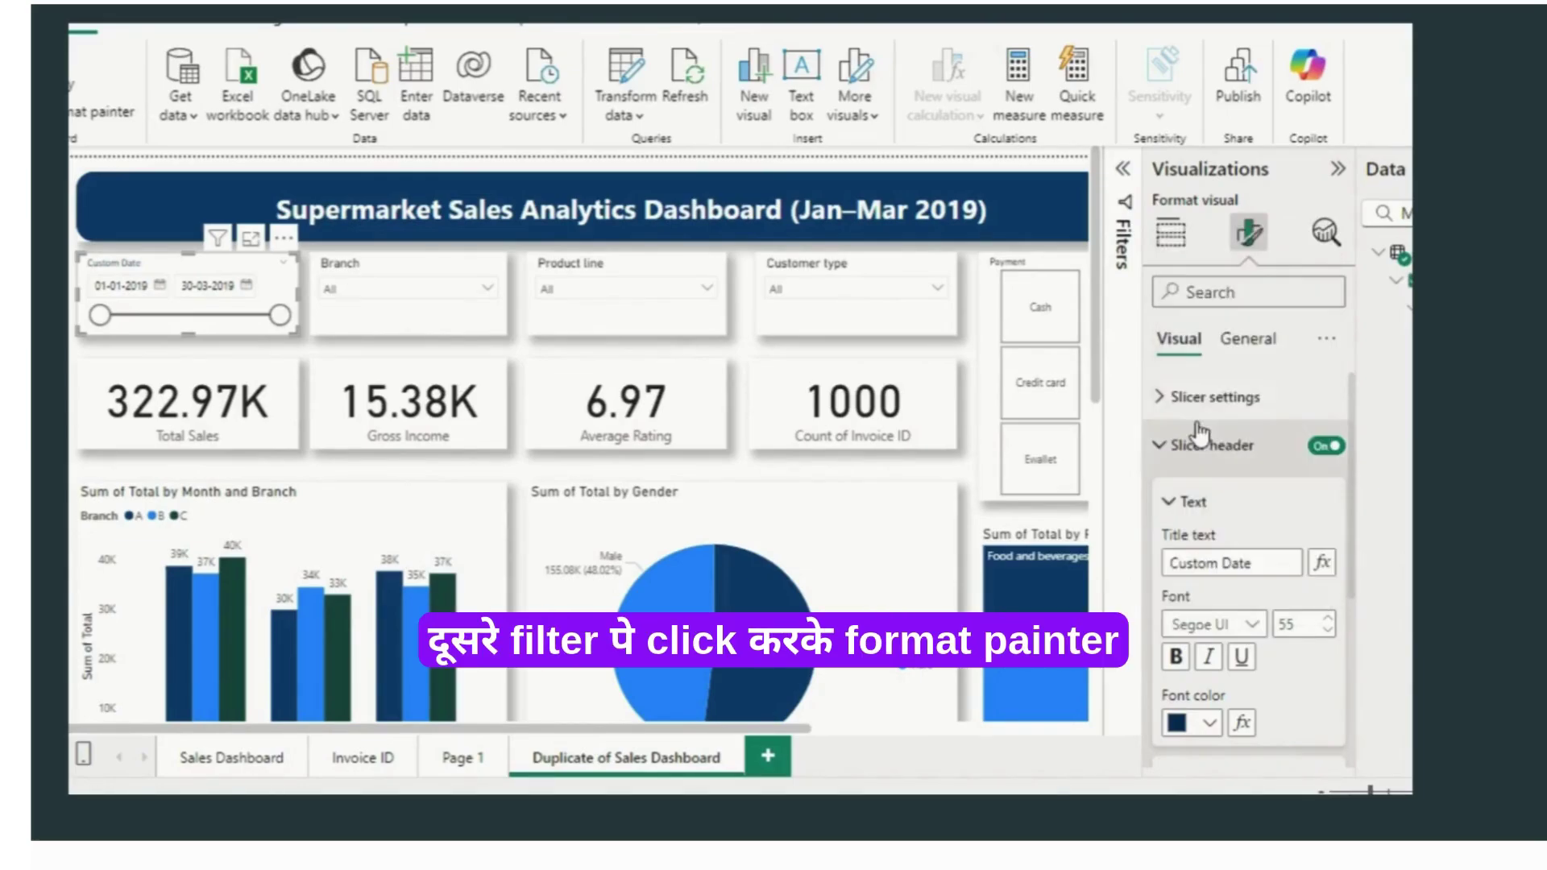
pyautogui.click(1177, 656)
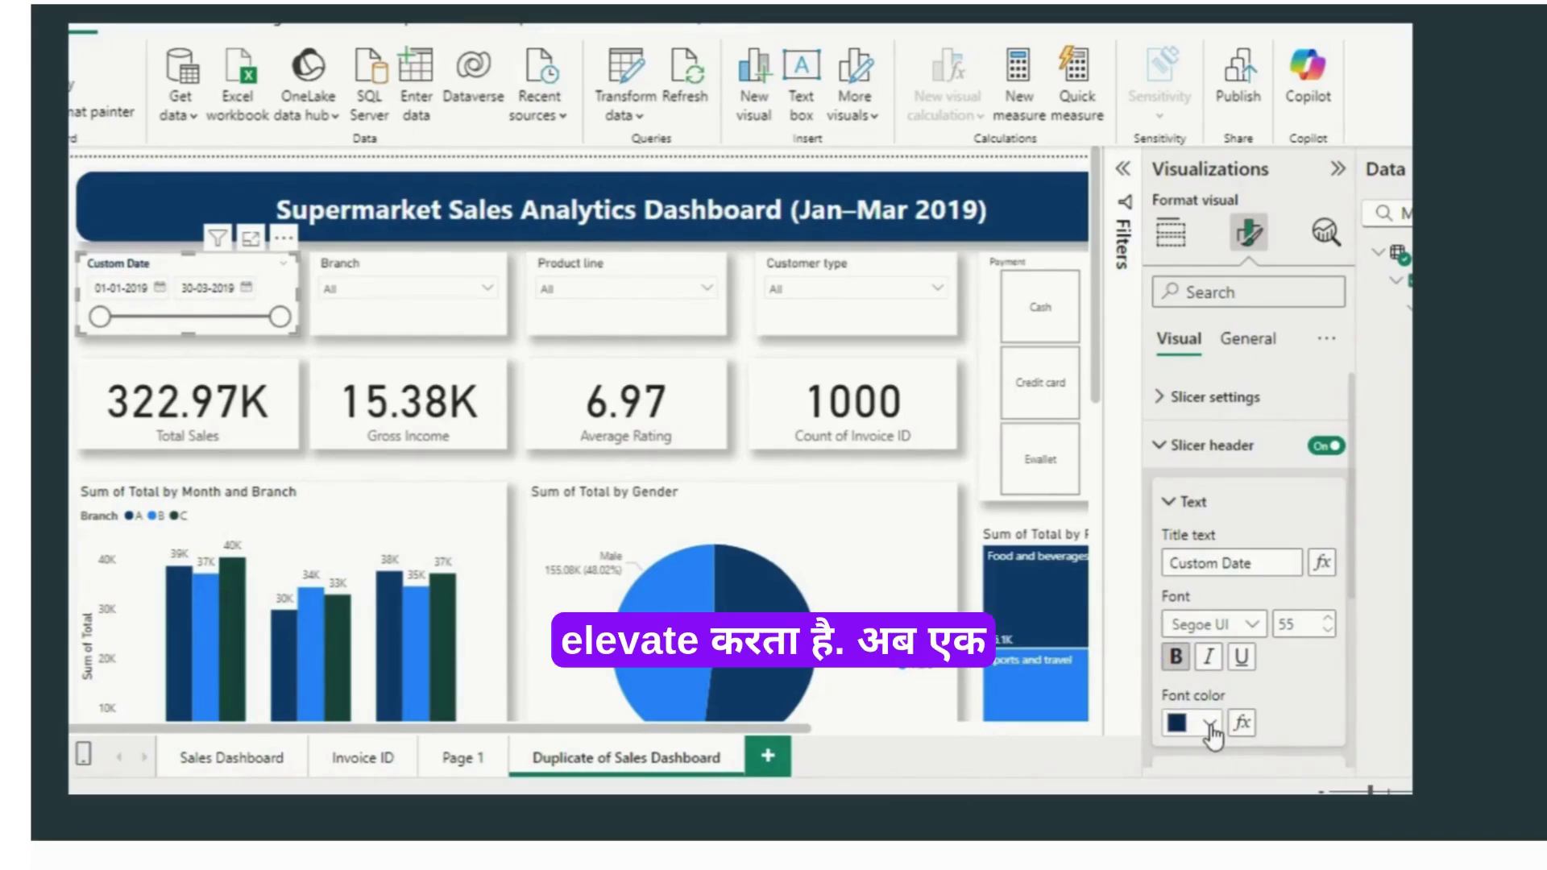
pyautogui.click(1210, 723)
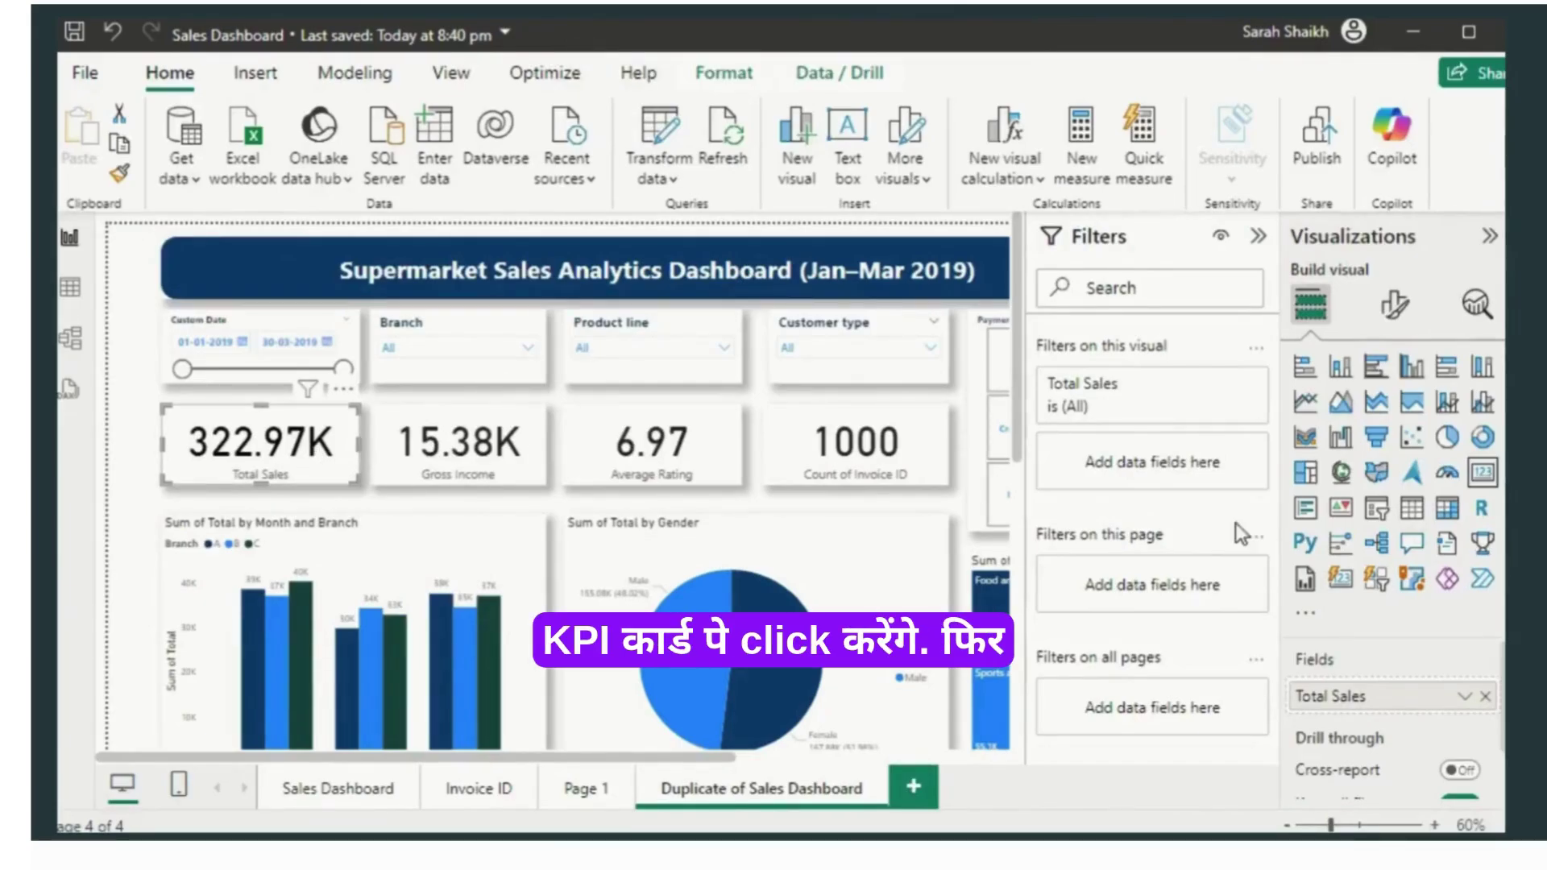
# Step: Set the Total Sales card's callout value to display in Thousands with 1 decimal place
pyautogui.click(1383, 326)
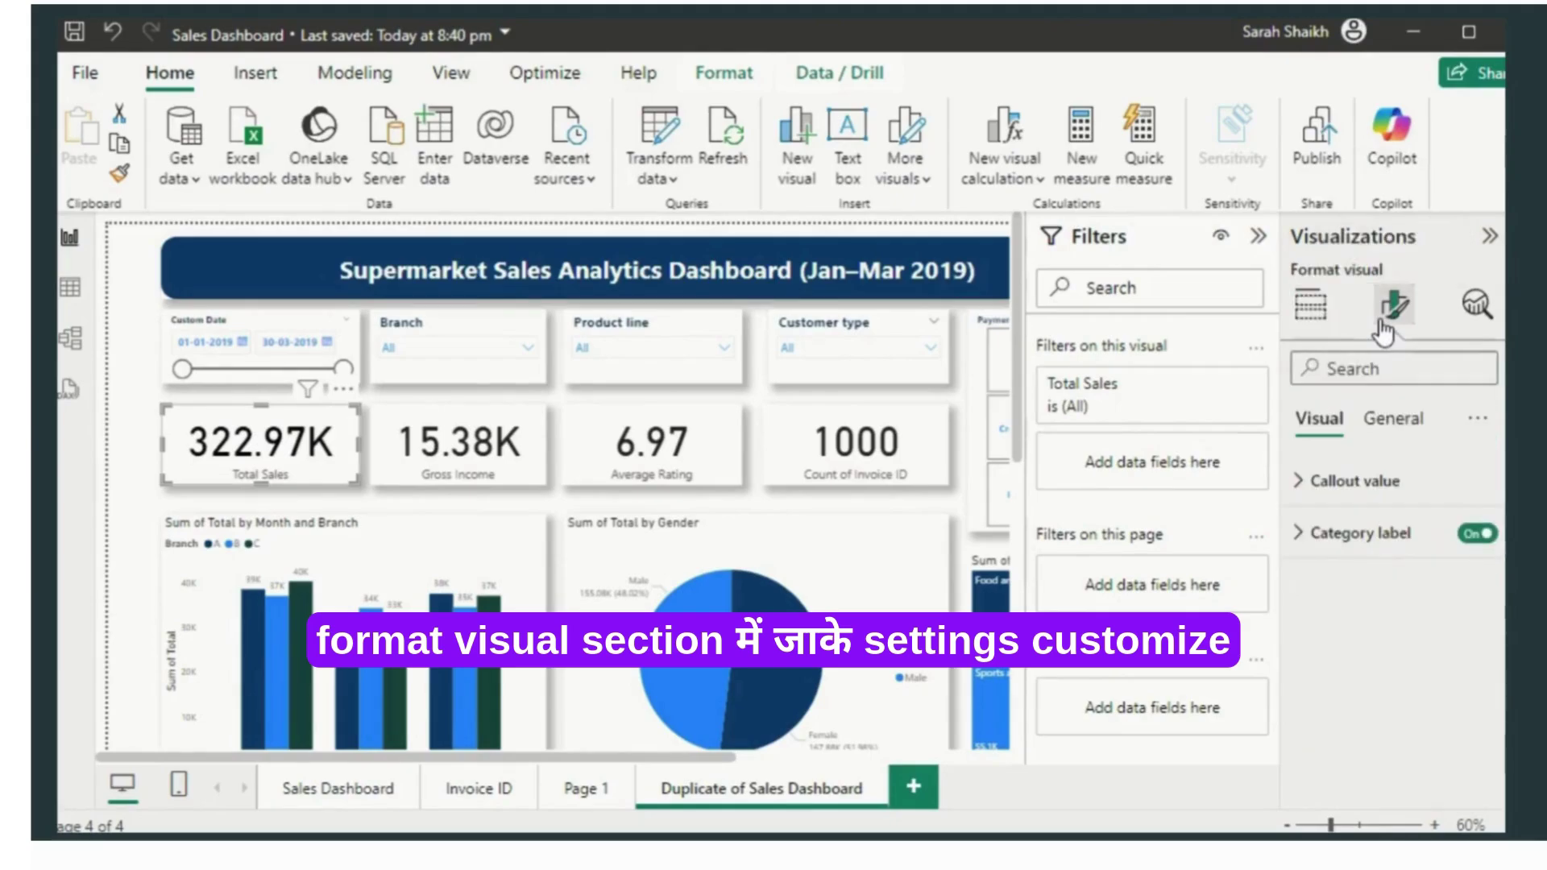
pyautogui.click(1303, 482)
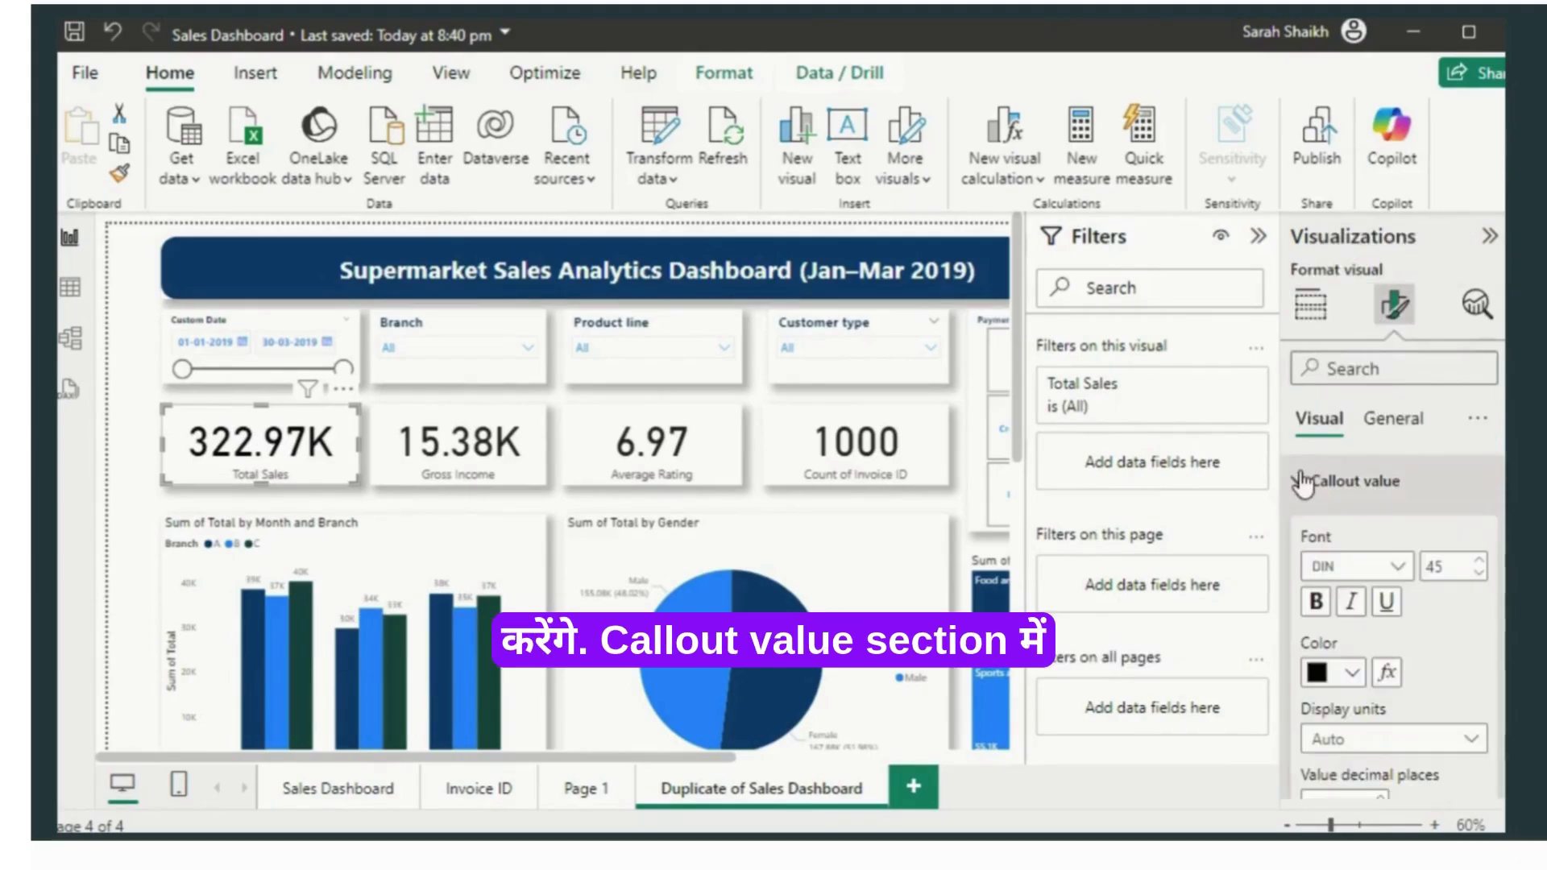
pyautogui.click(1468, 740)
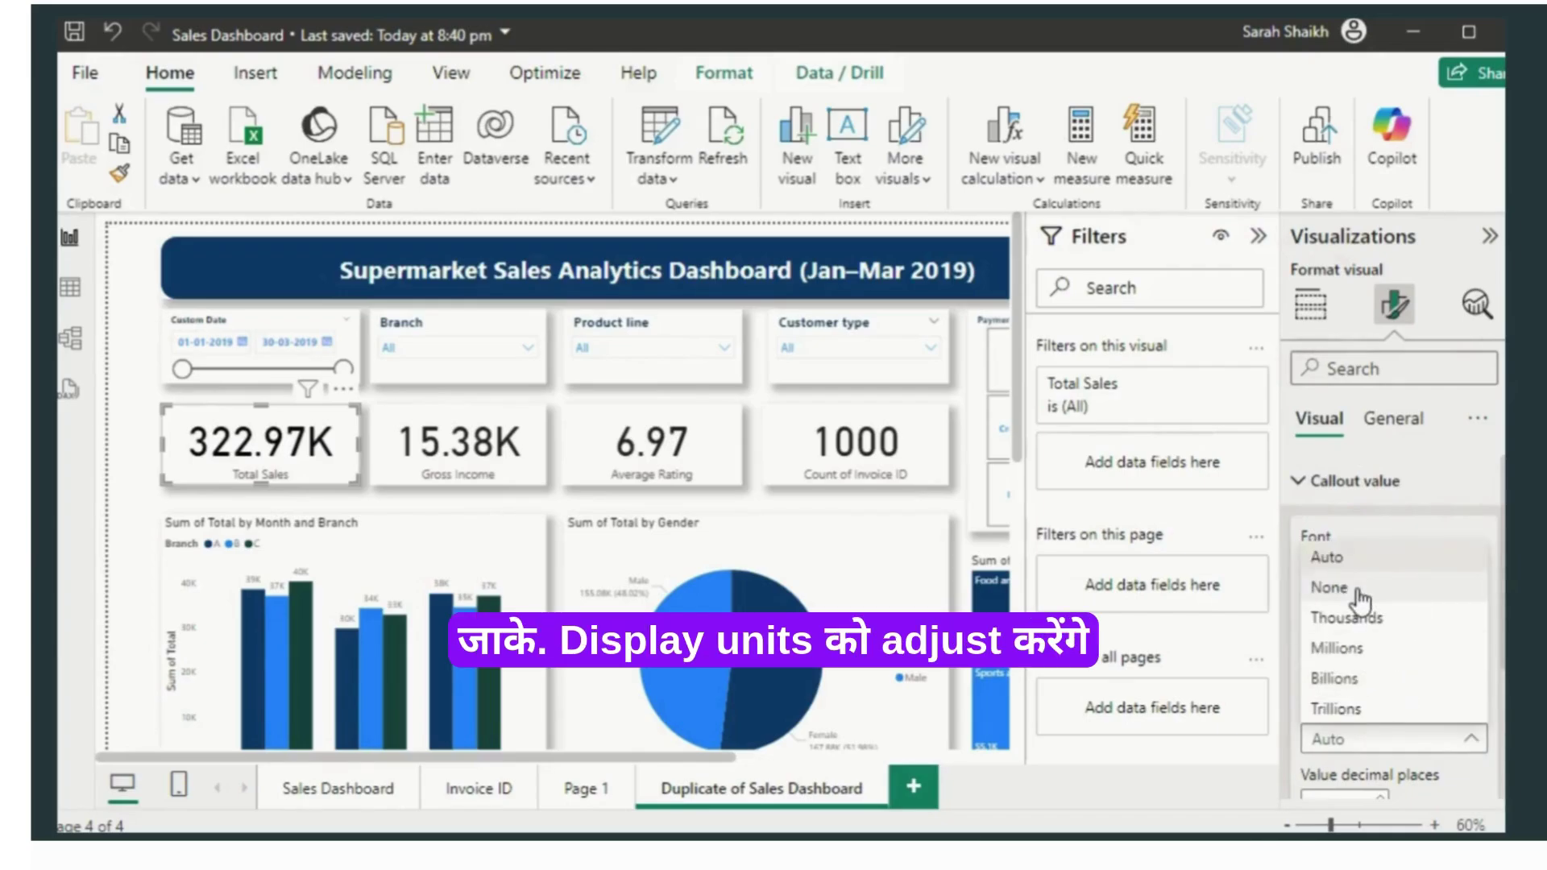
pyautogui.click(1360, 600)
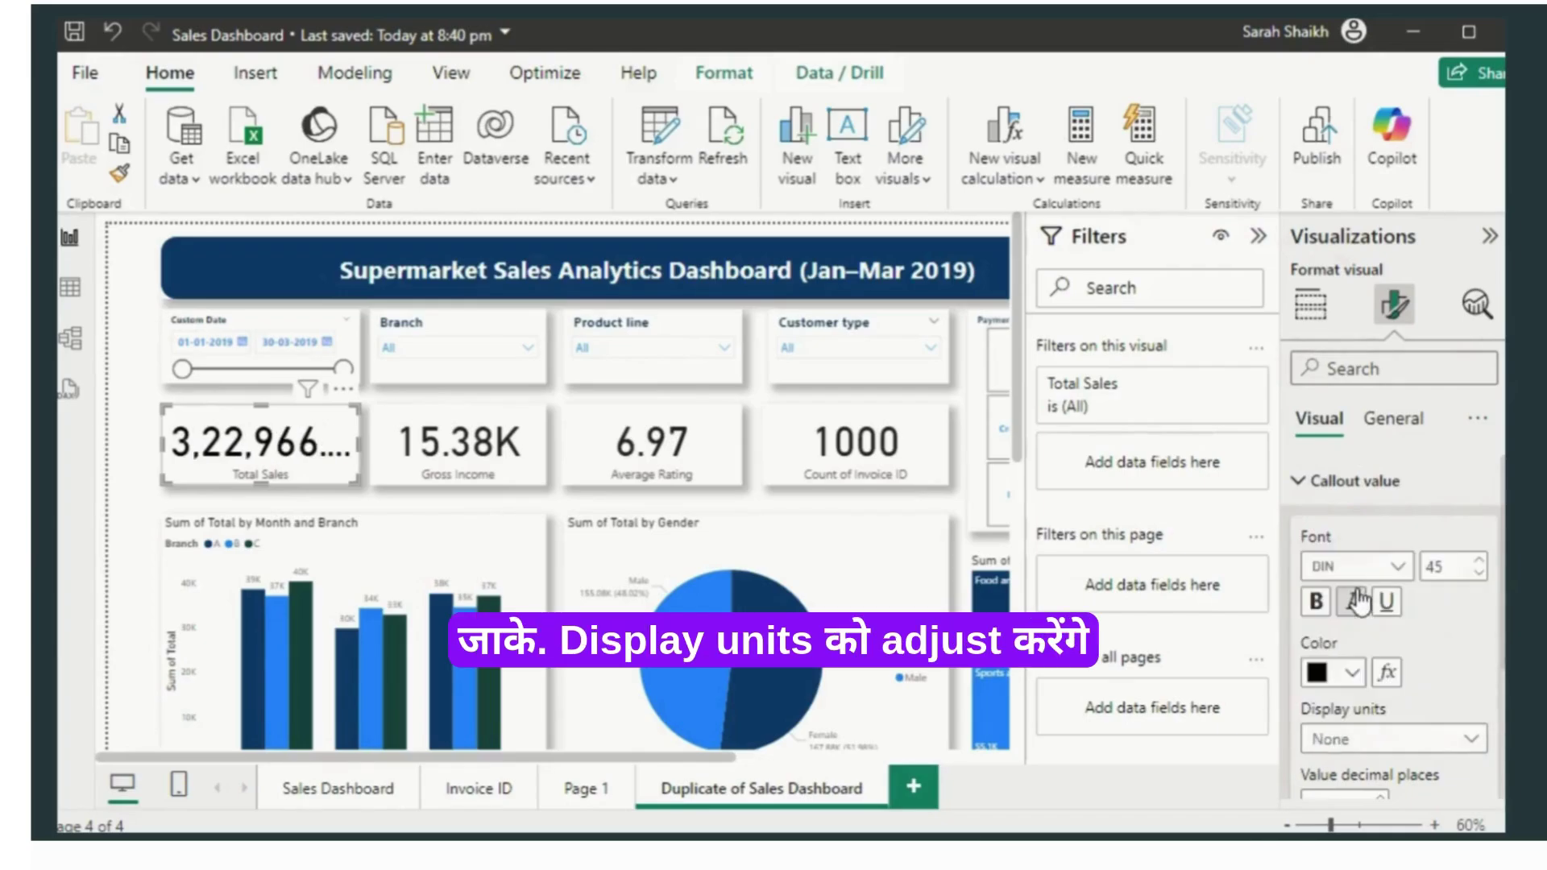
pyautogui.click(1445, 740)
pyautogui.click(1396, 625)
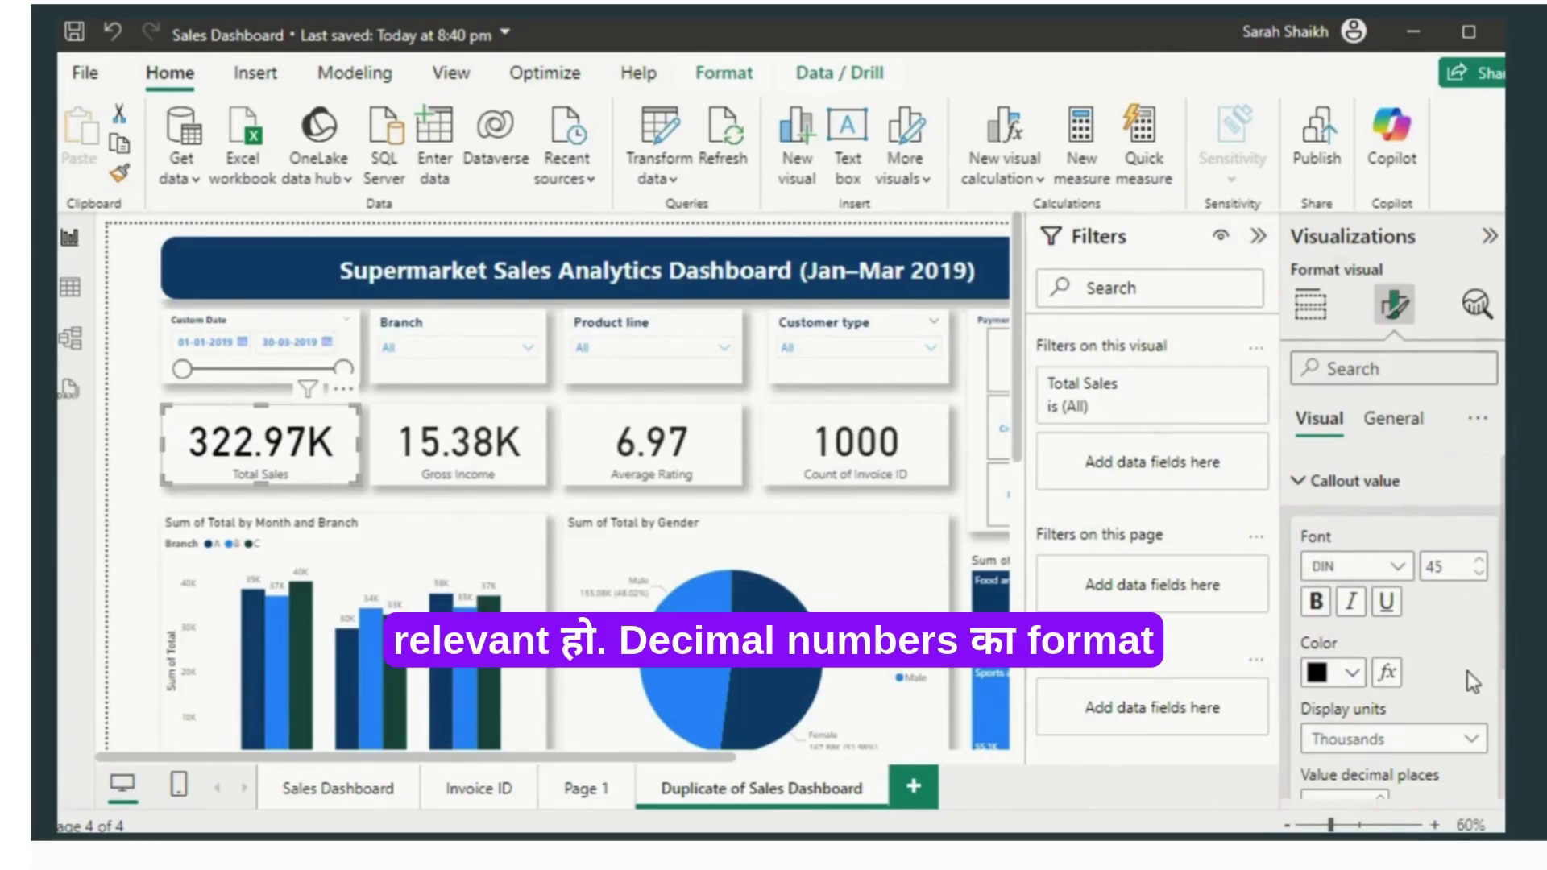
pyautogui.scroll(-5, 1467, 670)
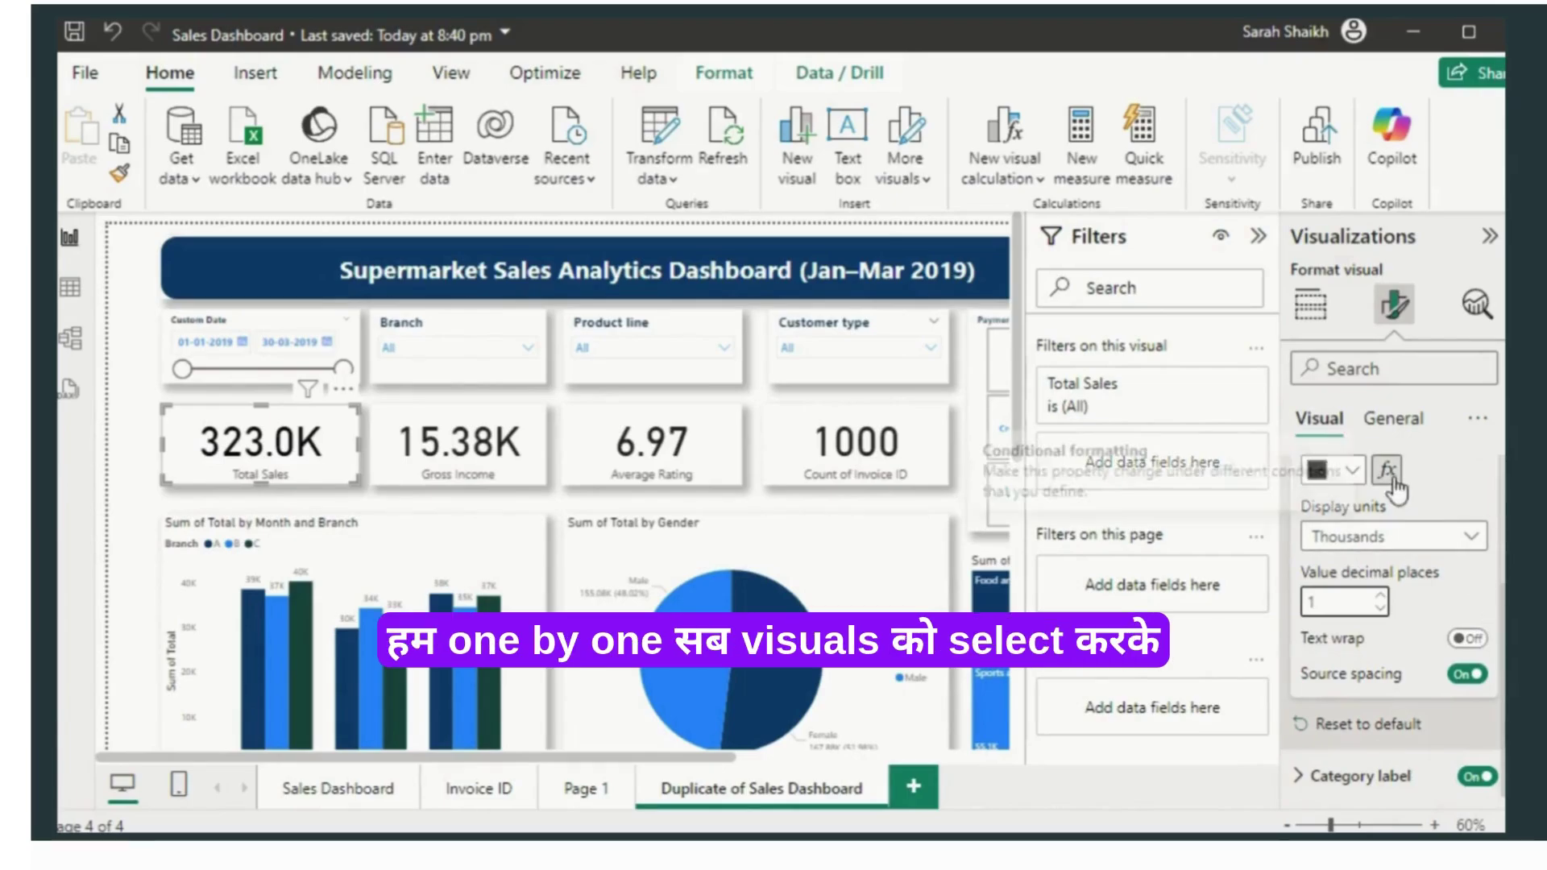
# Step: Try a dark blue callout value color on the Total Sales card and set it back to black
pyautogui.click(1356, 471)
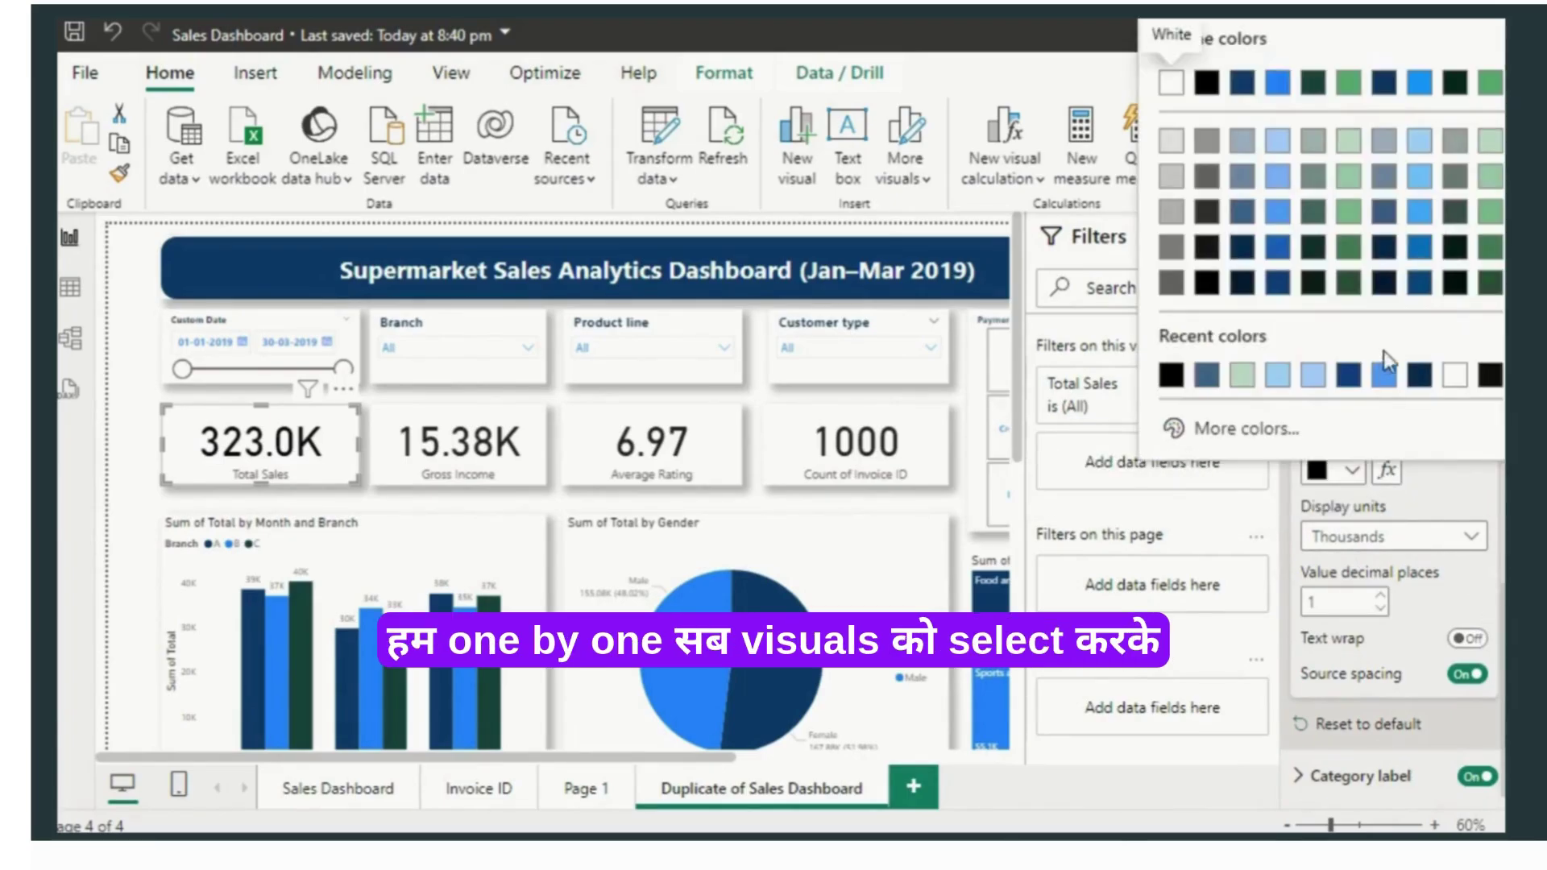
pyautogui.click(1278, 282)
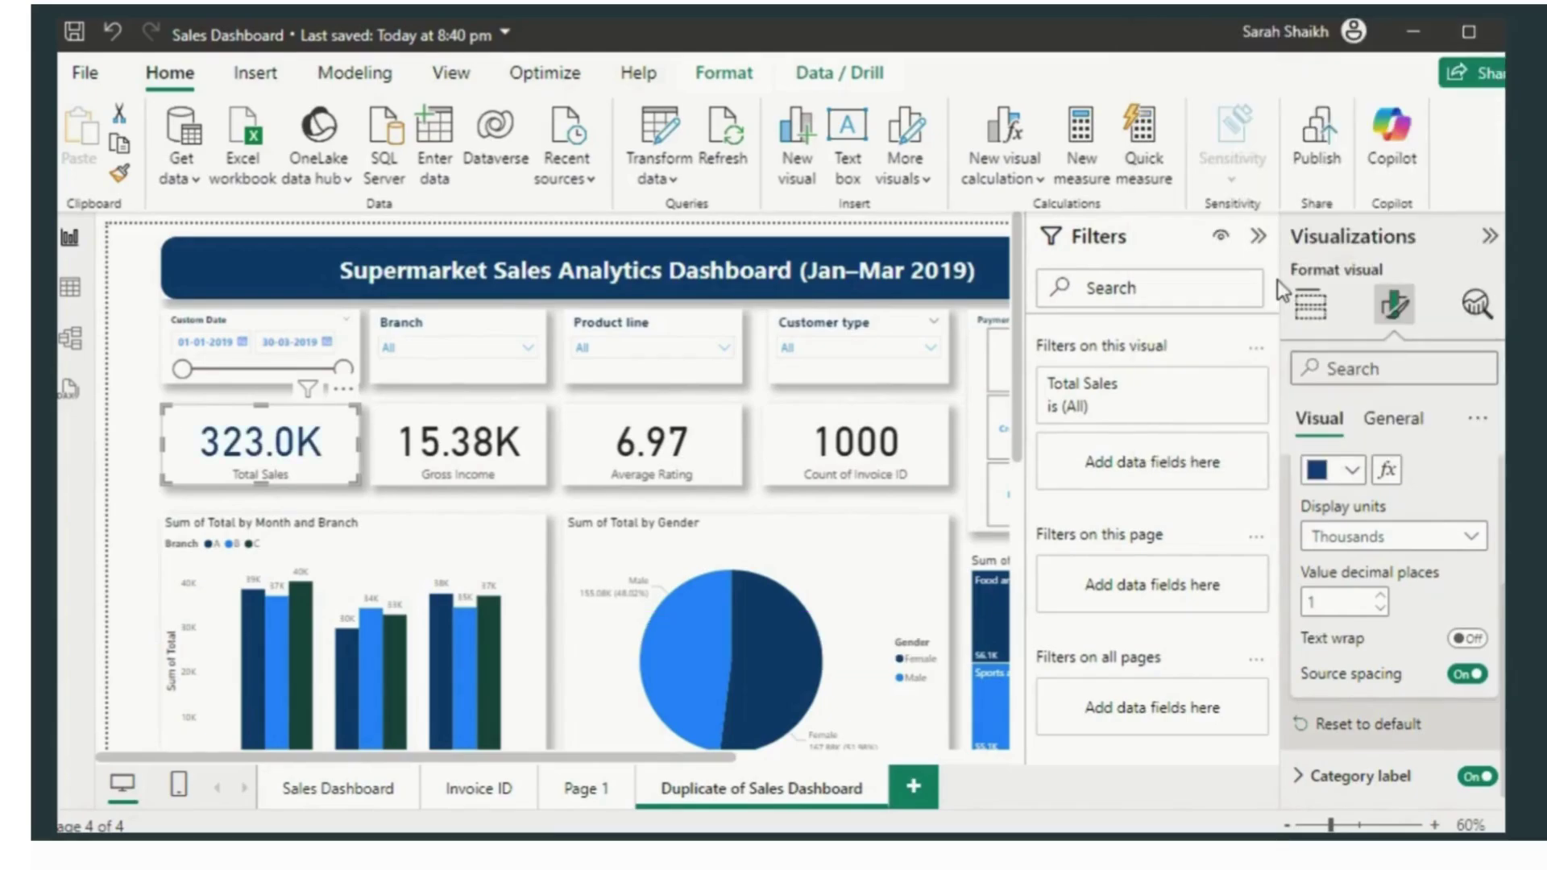
pyautogui.click(1349, 473)
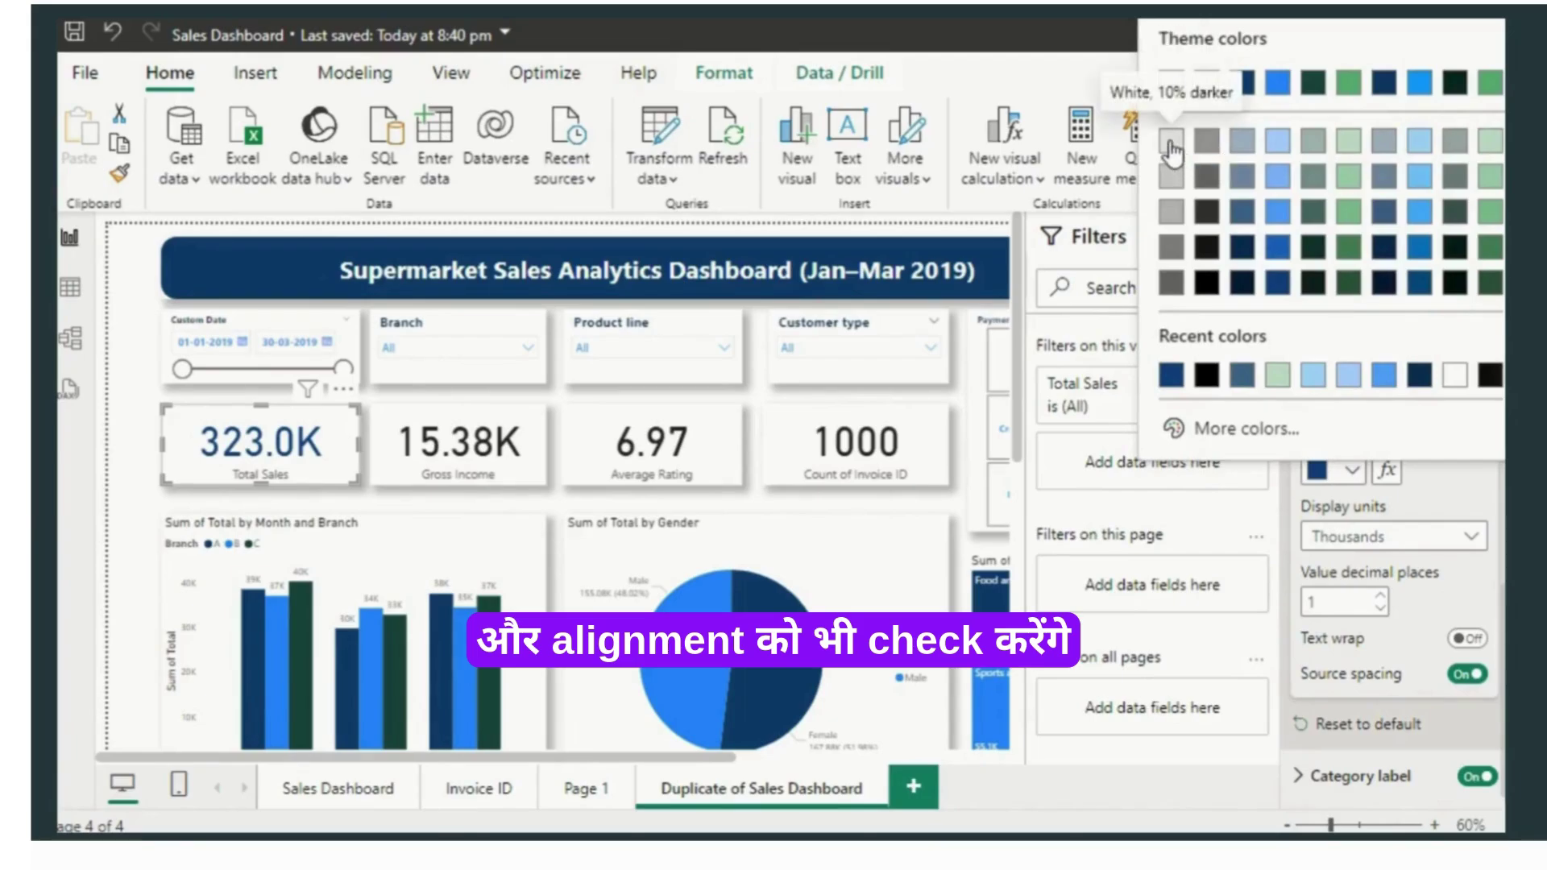
pyautogui.click(1208, 376)
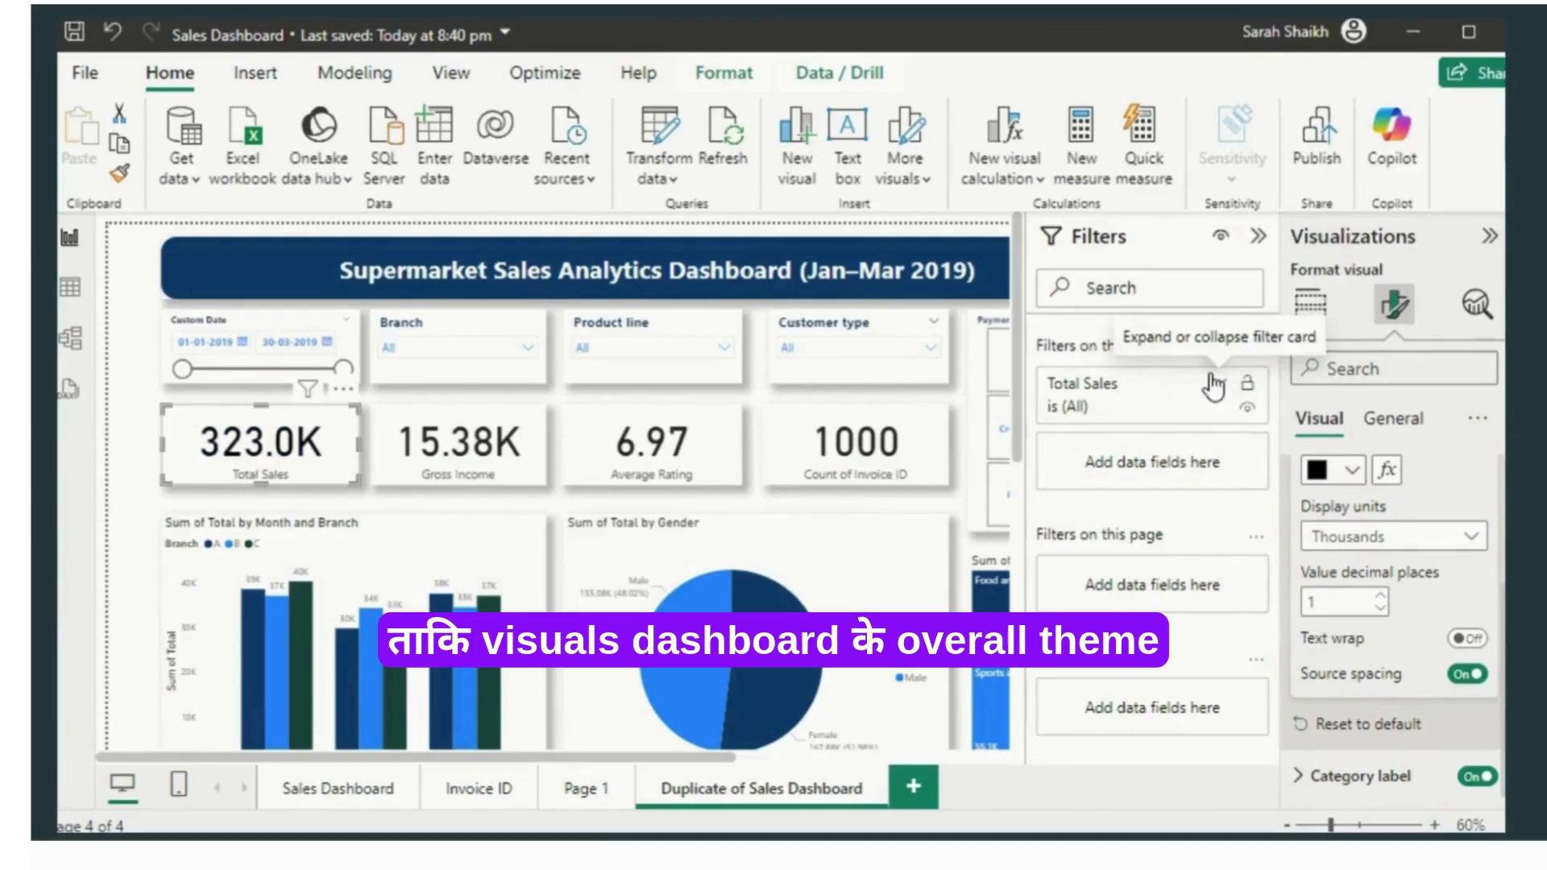
# Step: Set the Gross Income card's callout value to 1 decimal place
pyautogui.click(500, 476)
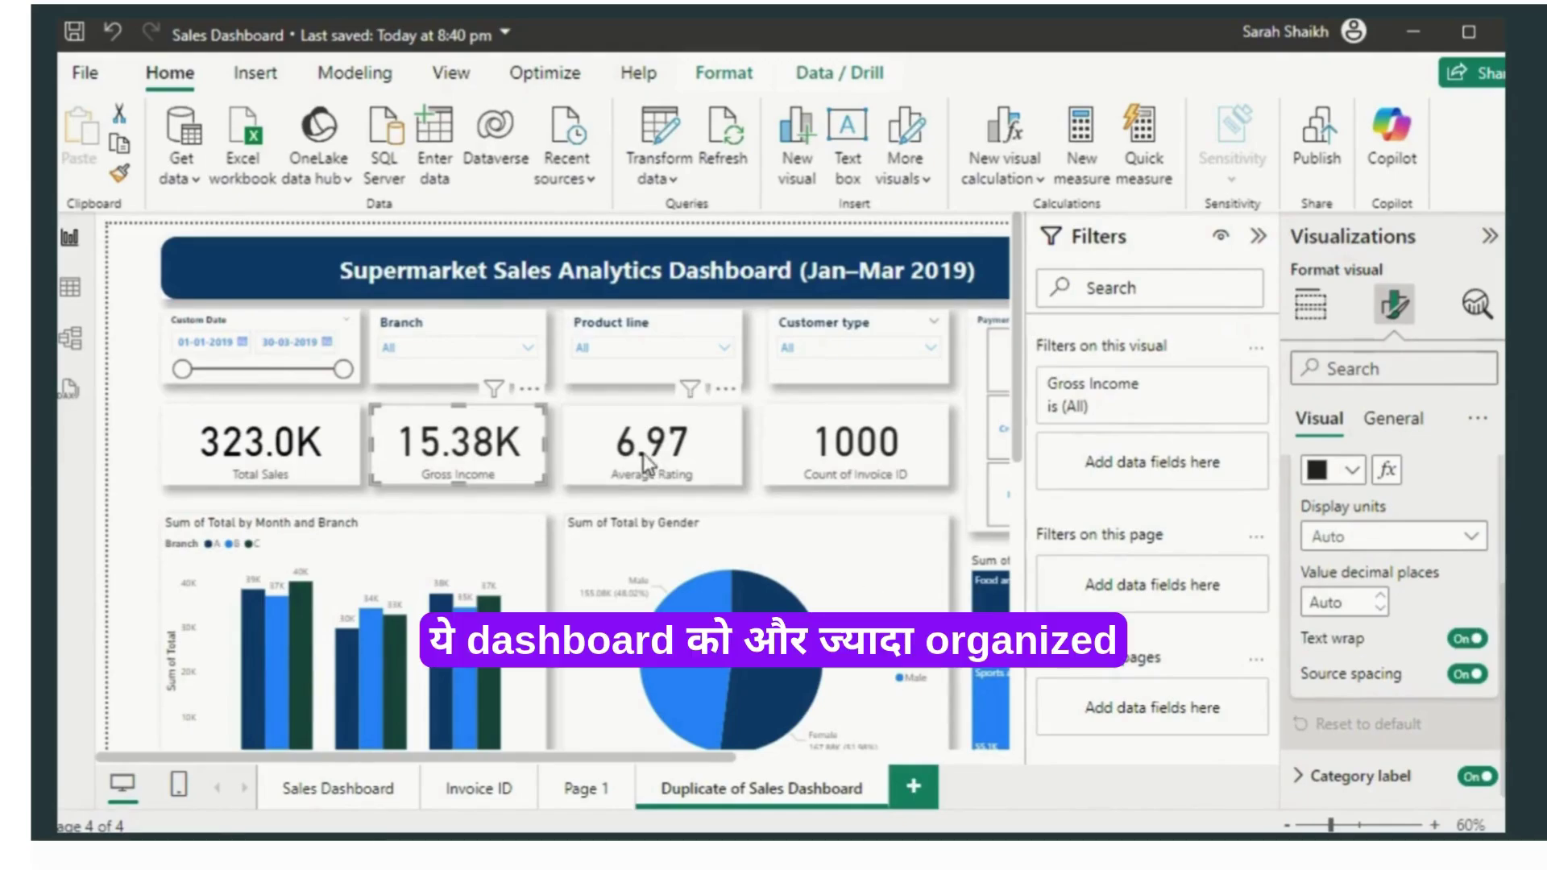
pyautogui.click(326, 473)
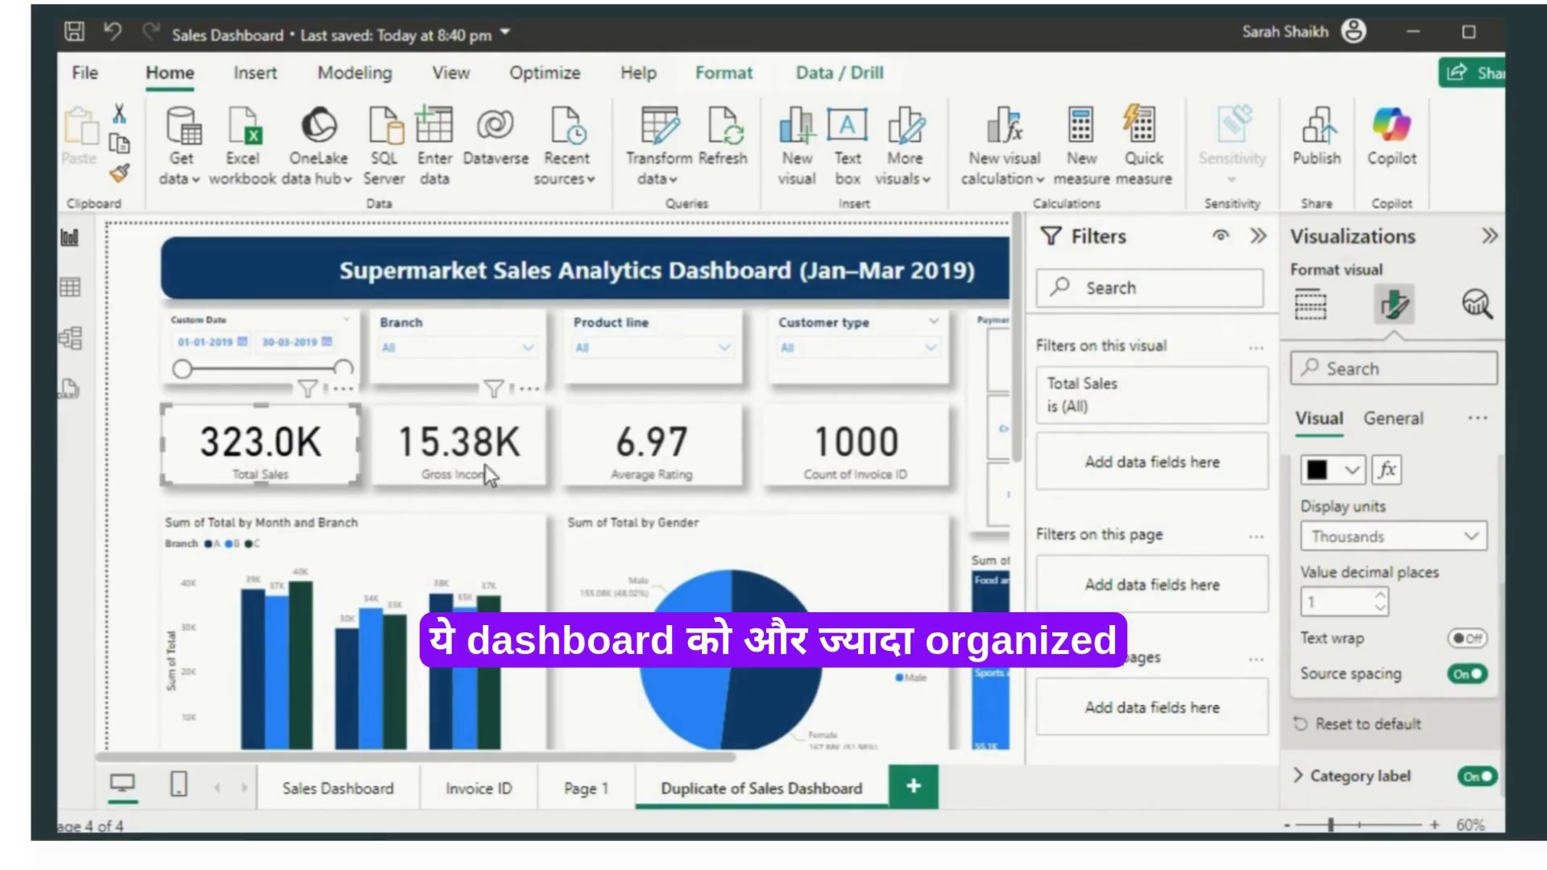
pyautogui.click(515, 456)
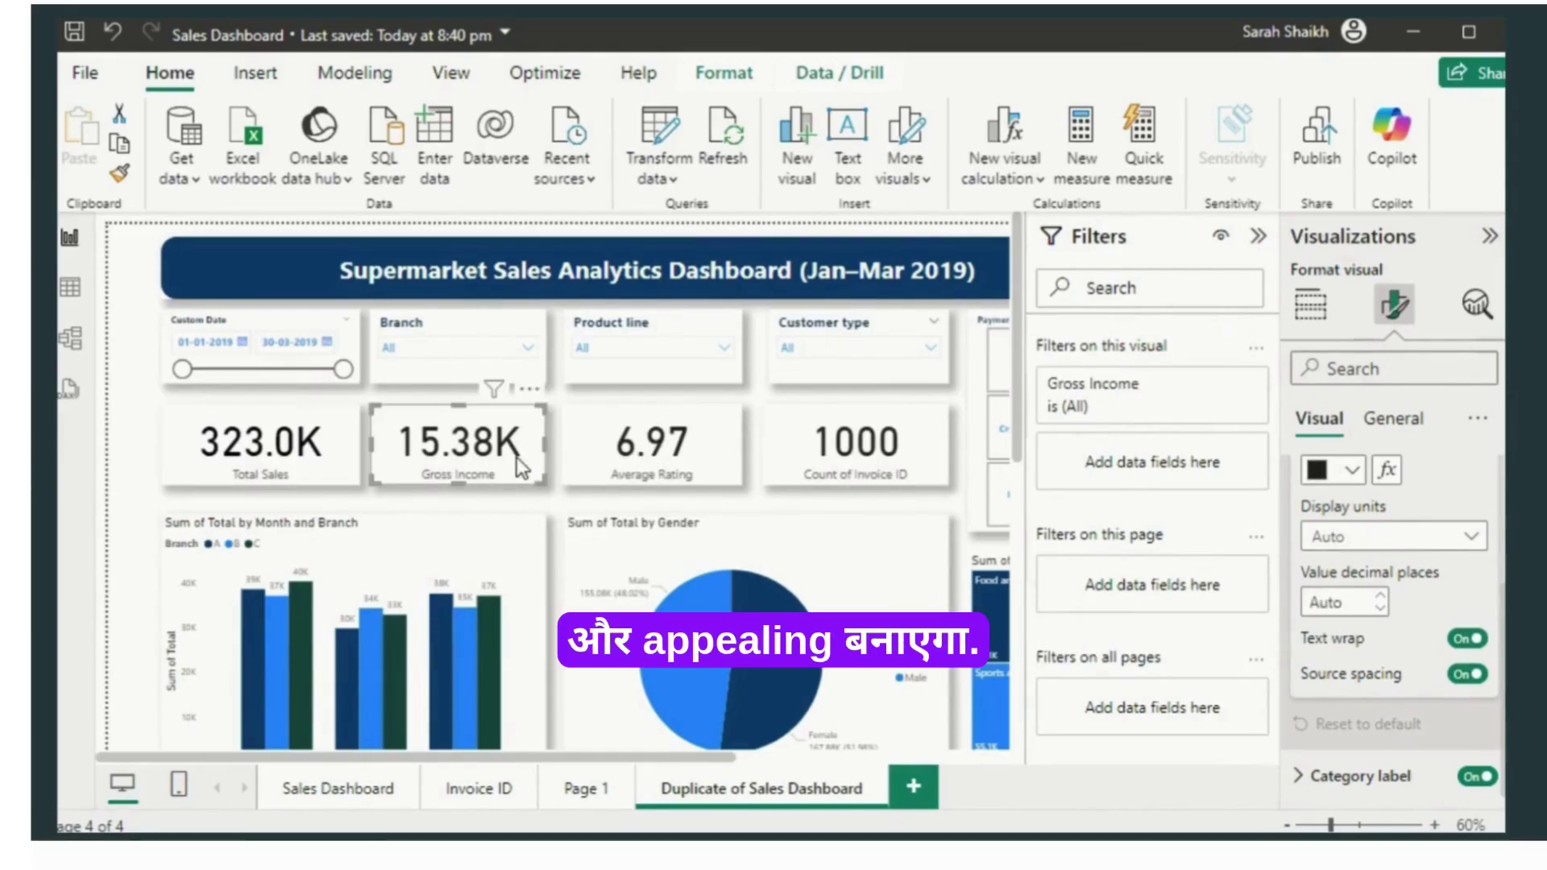
pyautogui.click(1383, 597)
pyautogui.click(1382, 597)
# Step: Set the callout value decimal places to 1 on the Average Rating card and 0 on the Count of Invoice ID card
pyautogui.click(723, 474)
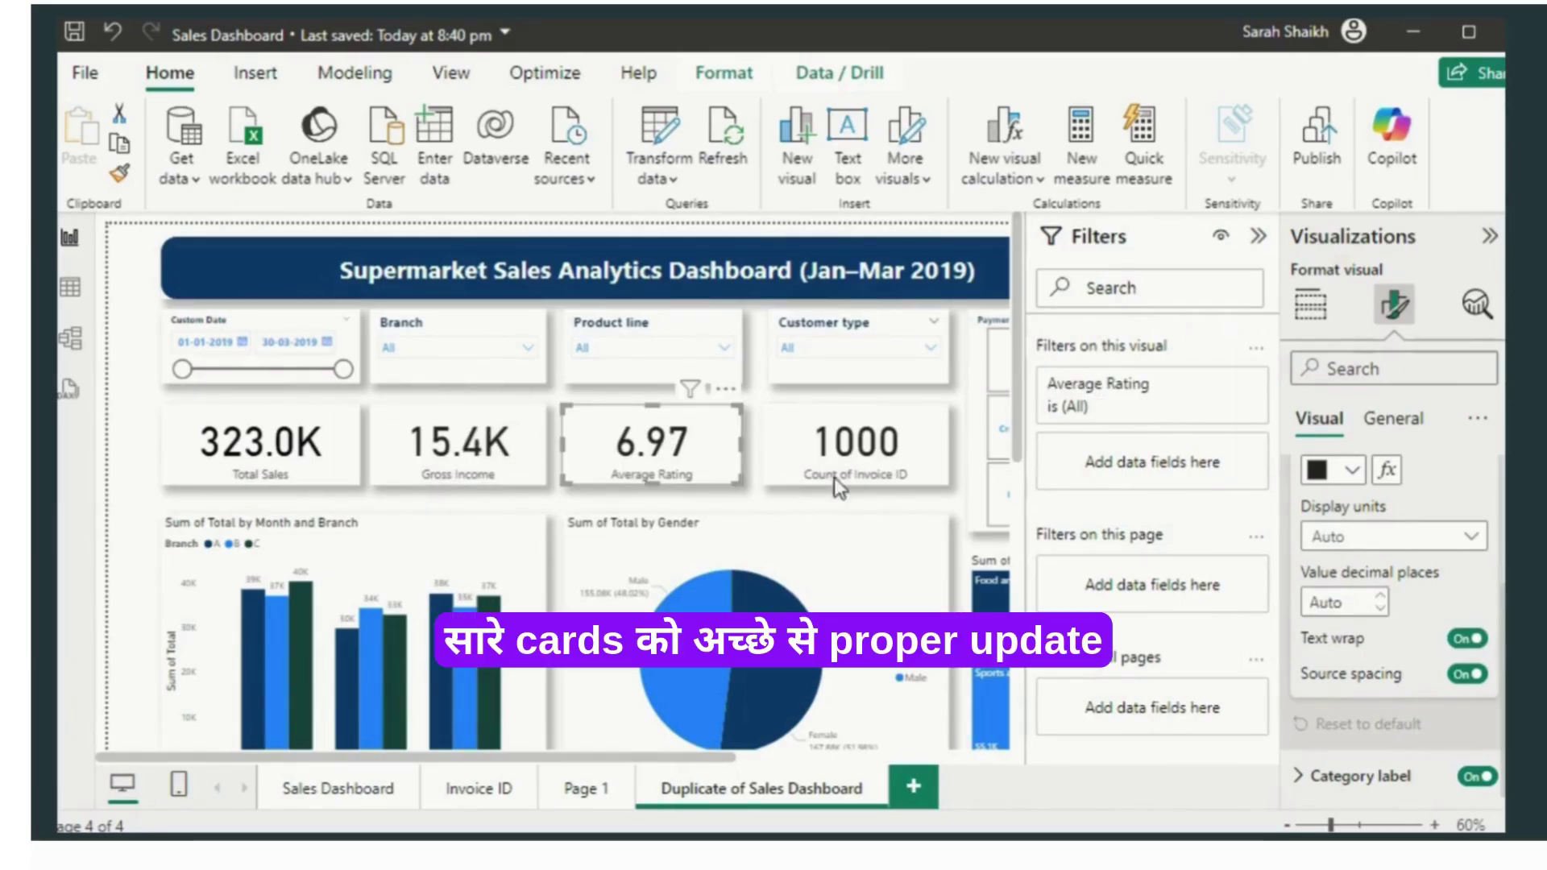
pyautogui.click(1326, 605)
pyautogui.write('1')
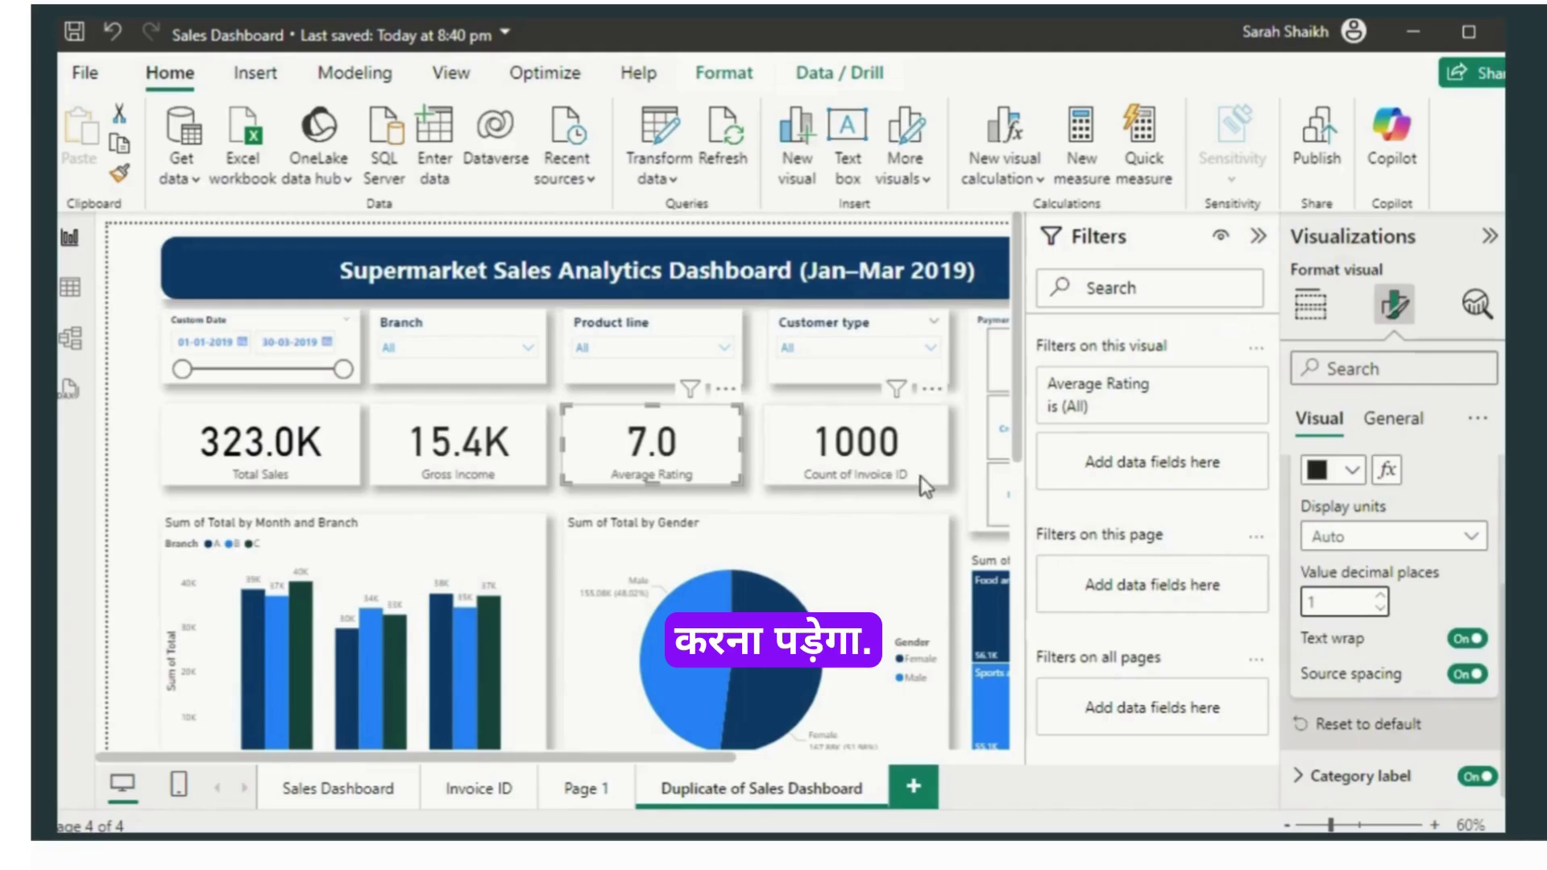
pyautogui.click(925, 460)
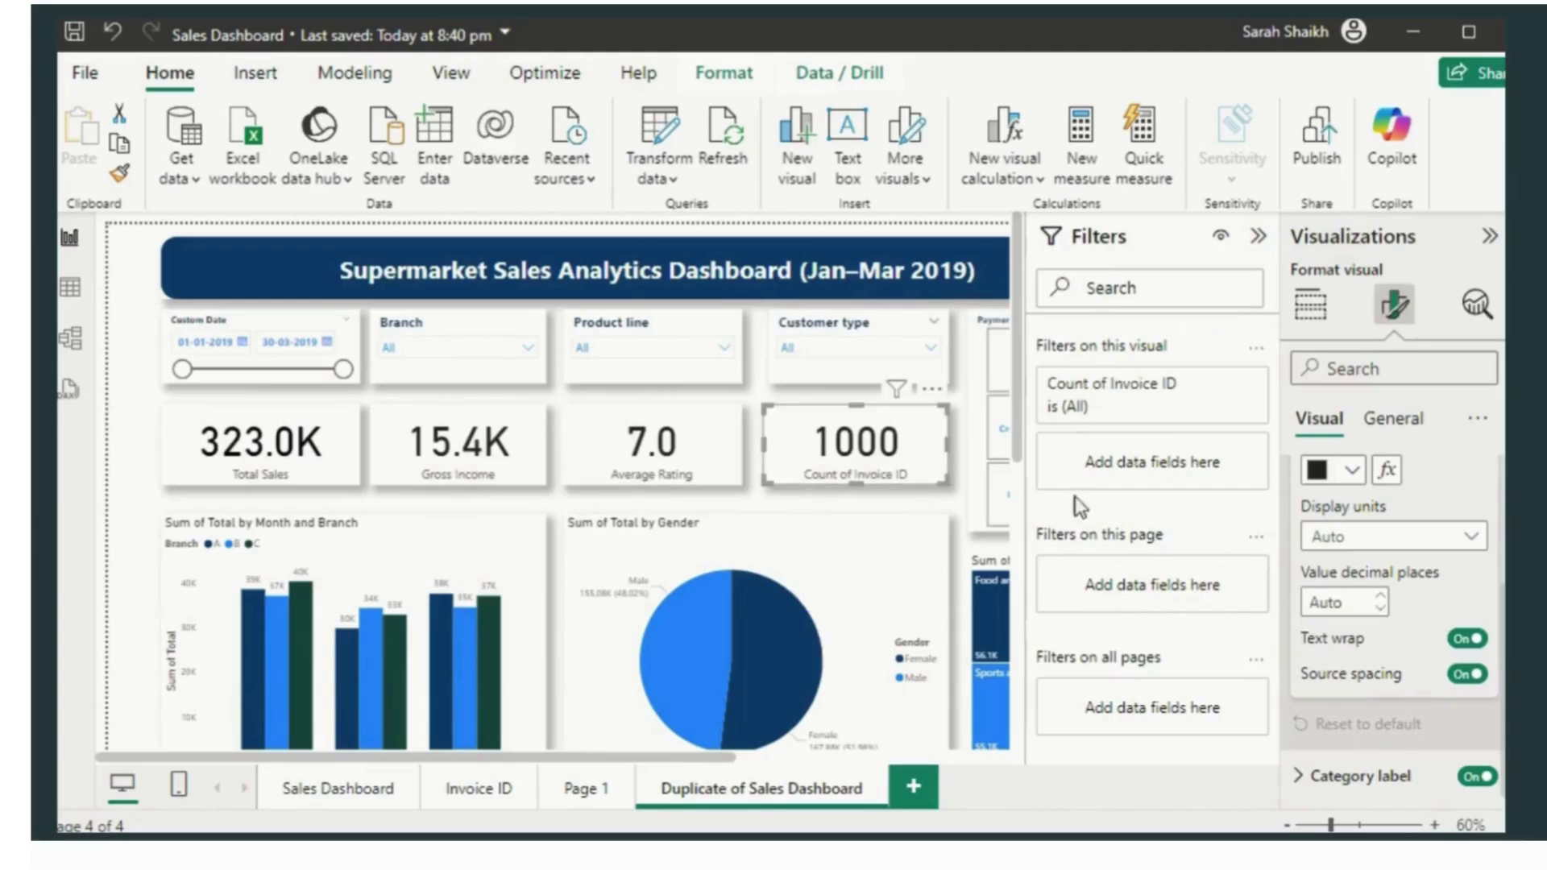
pyautogui.click(1381, 603)
pyautogui.write('1')
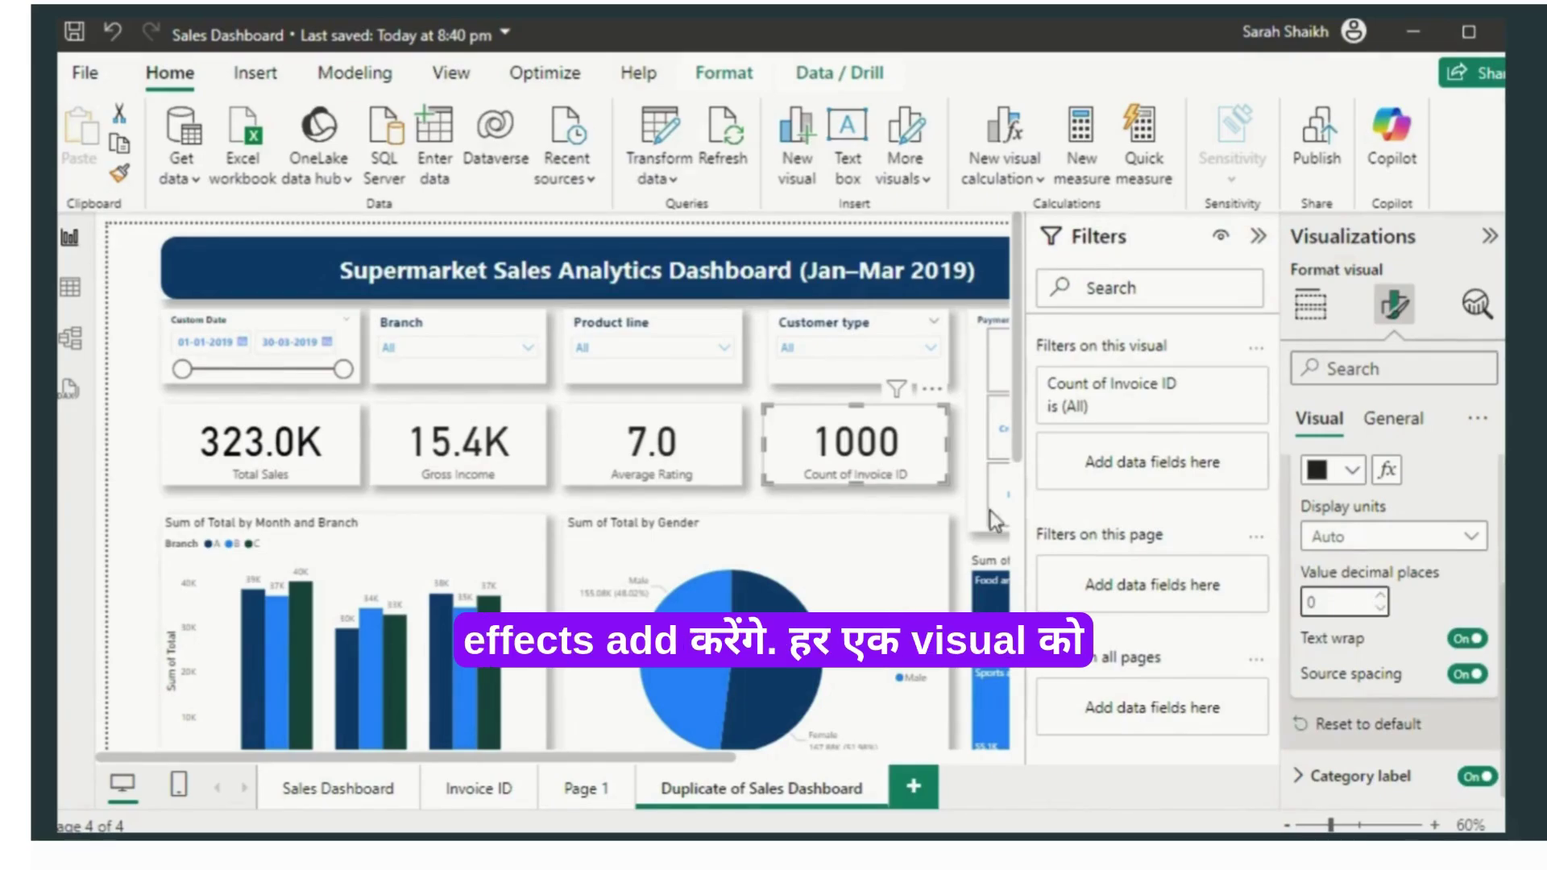
# Step: Give the Total Sales card a light blue background with about 46% transparency
pyautogui.click(347, 472)
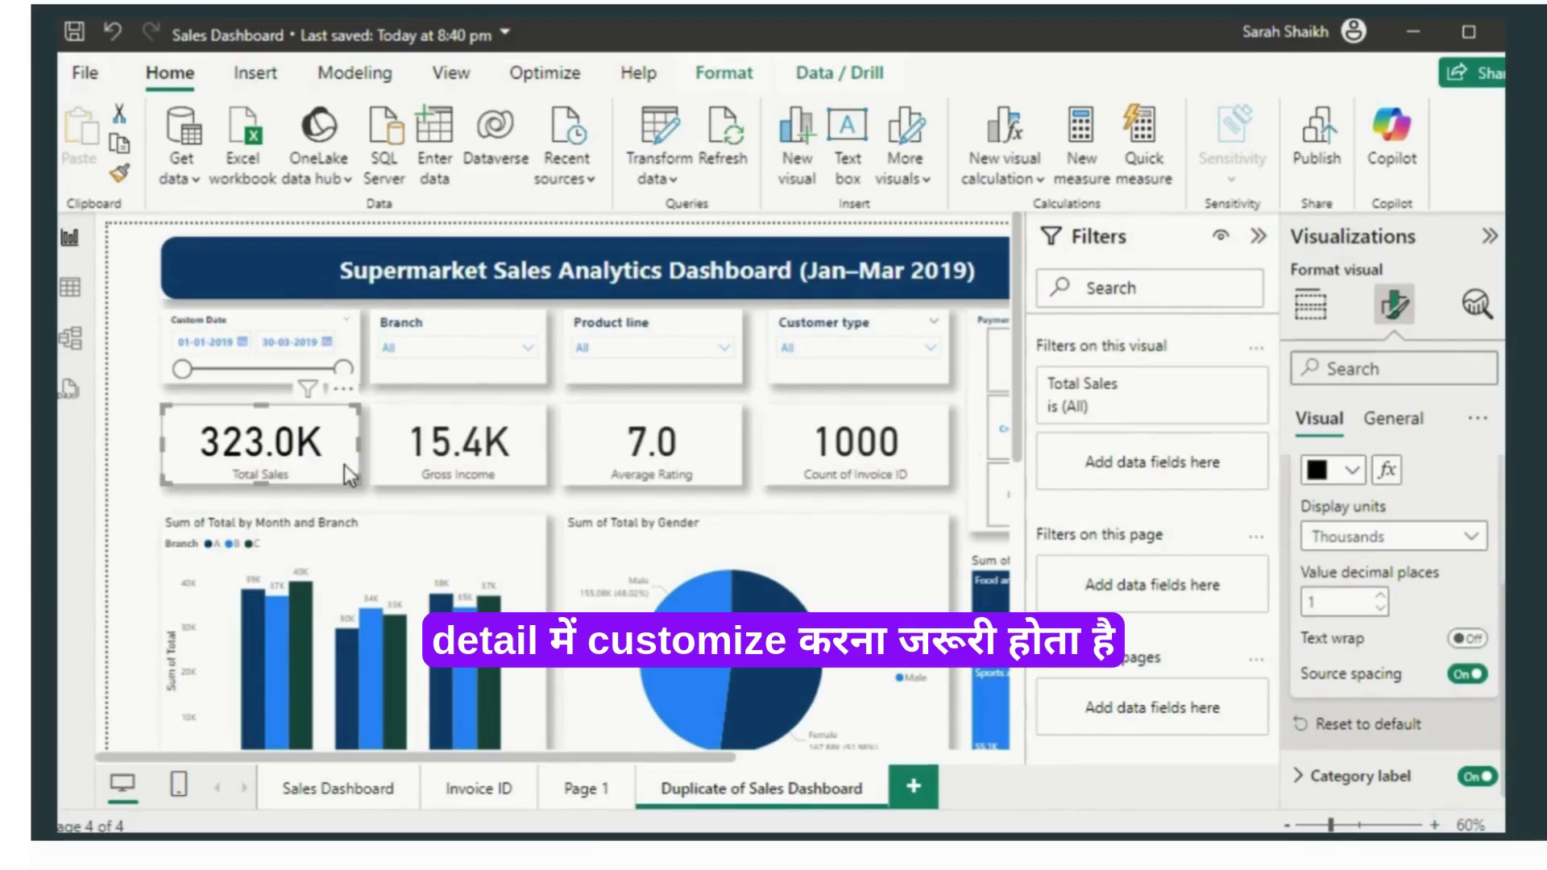
pyautogui.click(1422, 420)
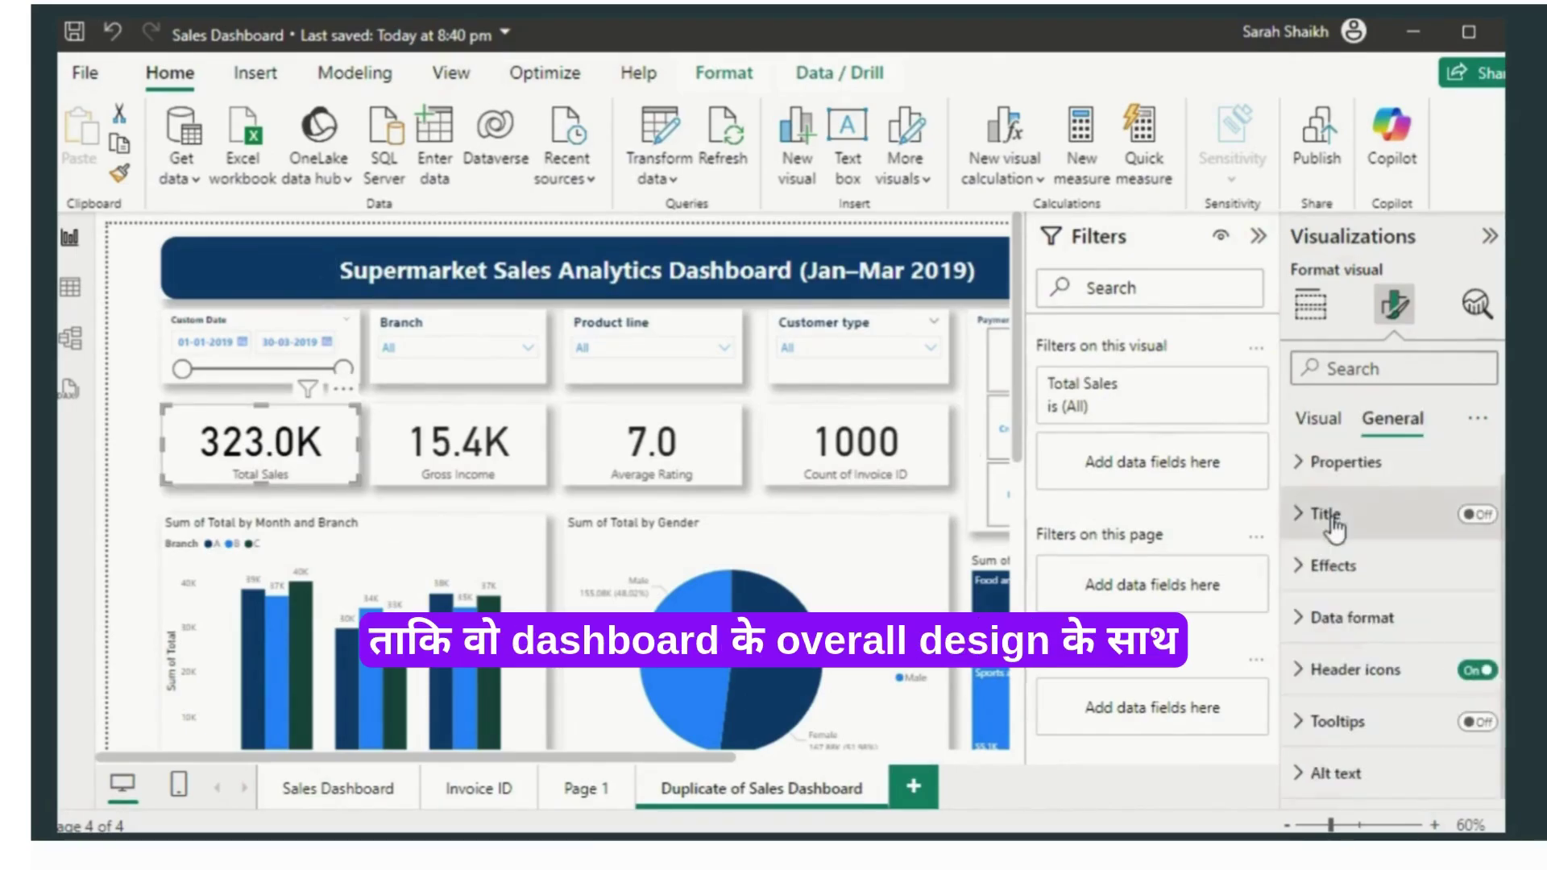
pyautogui.click(1300, 570)
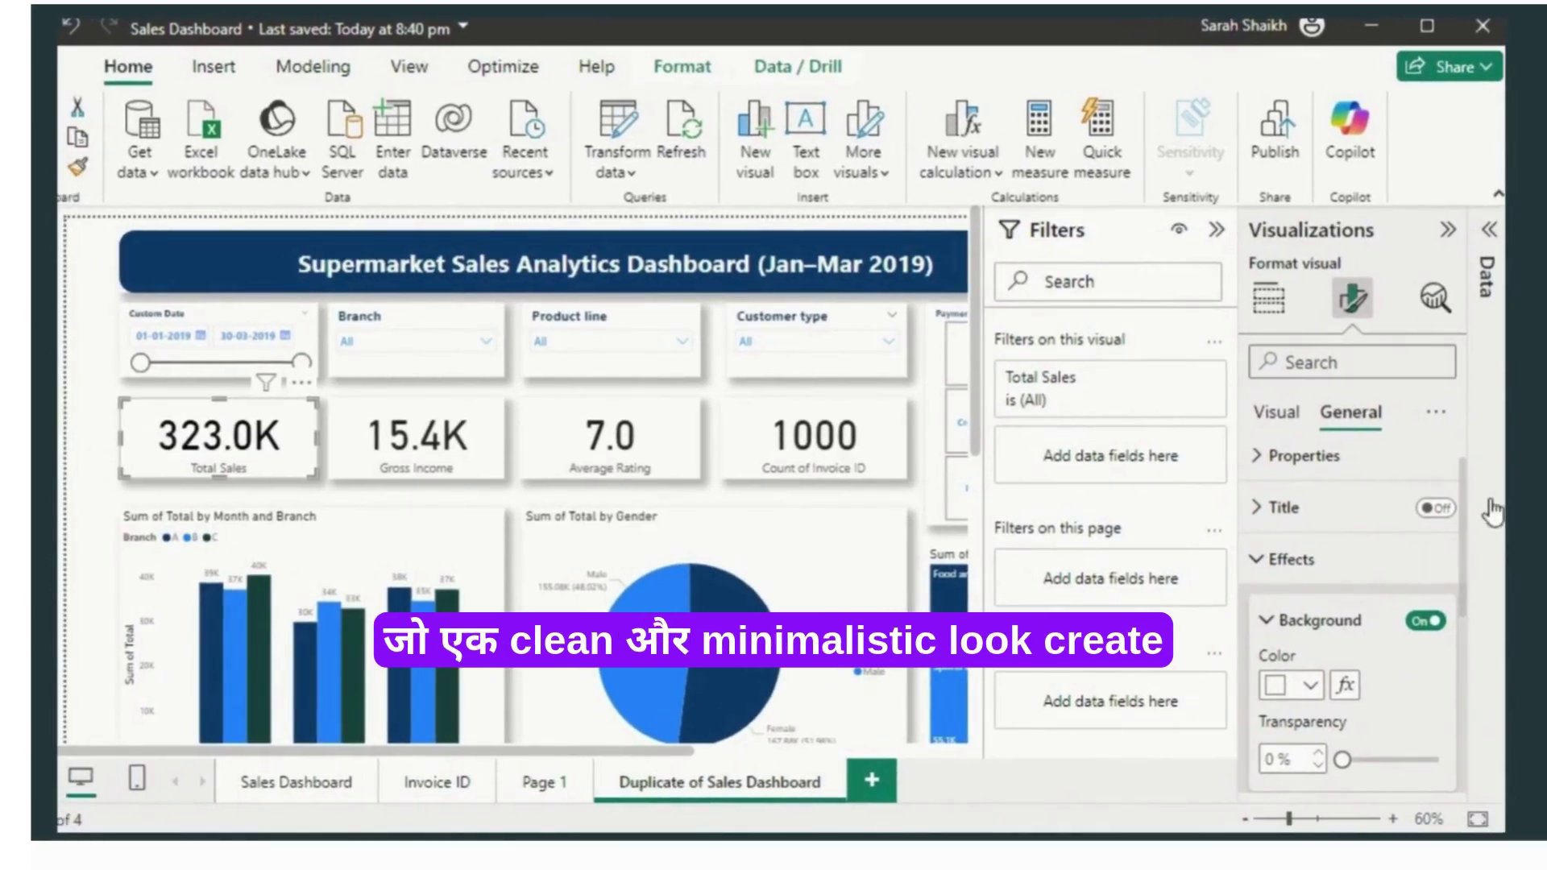
pyautogui.moveTo(1465, 500); pyautogui.dragTo(1472, 563)
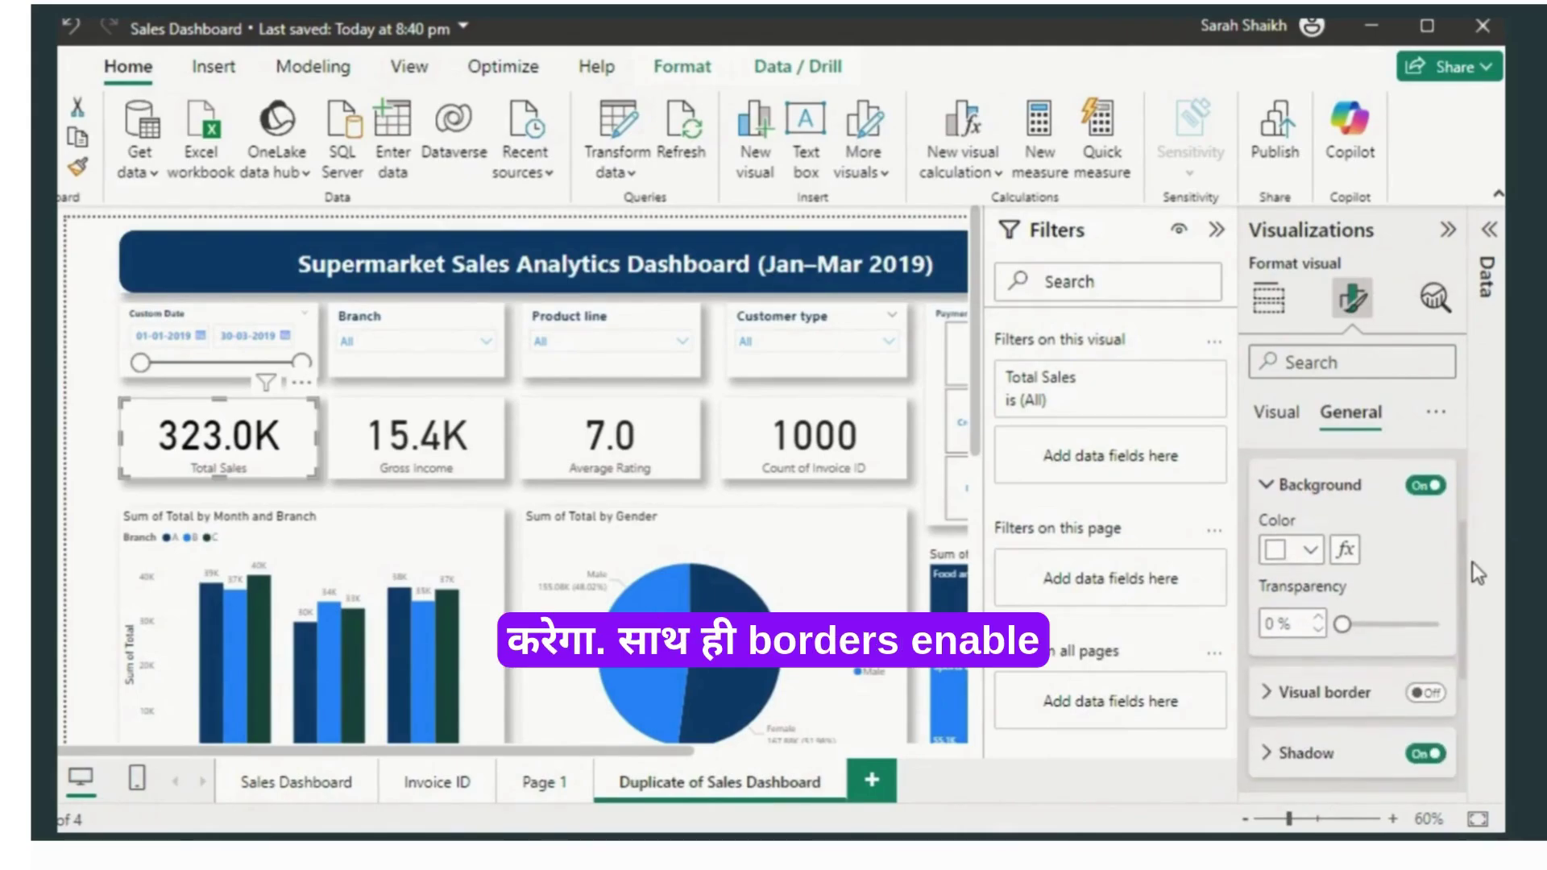
pyautogui.click(1310, 550)
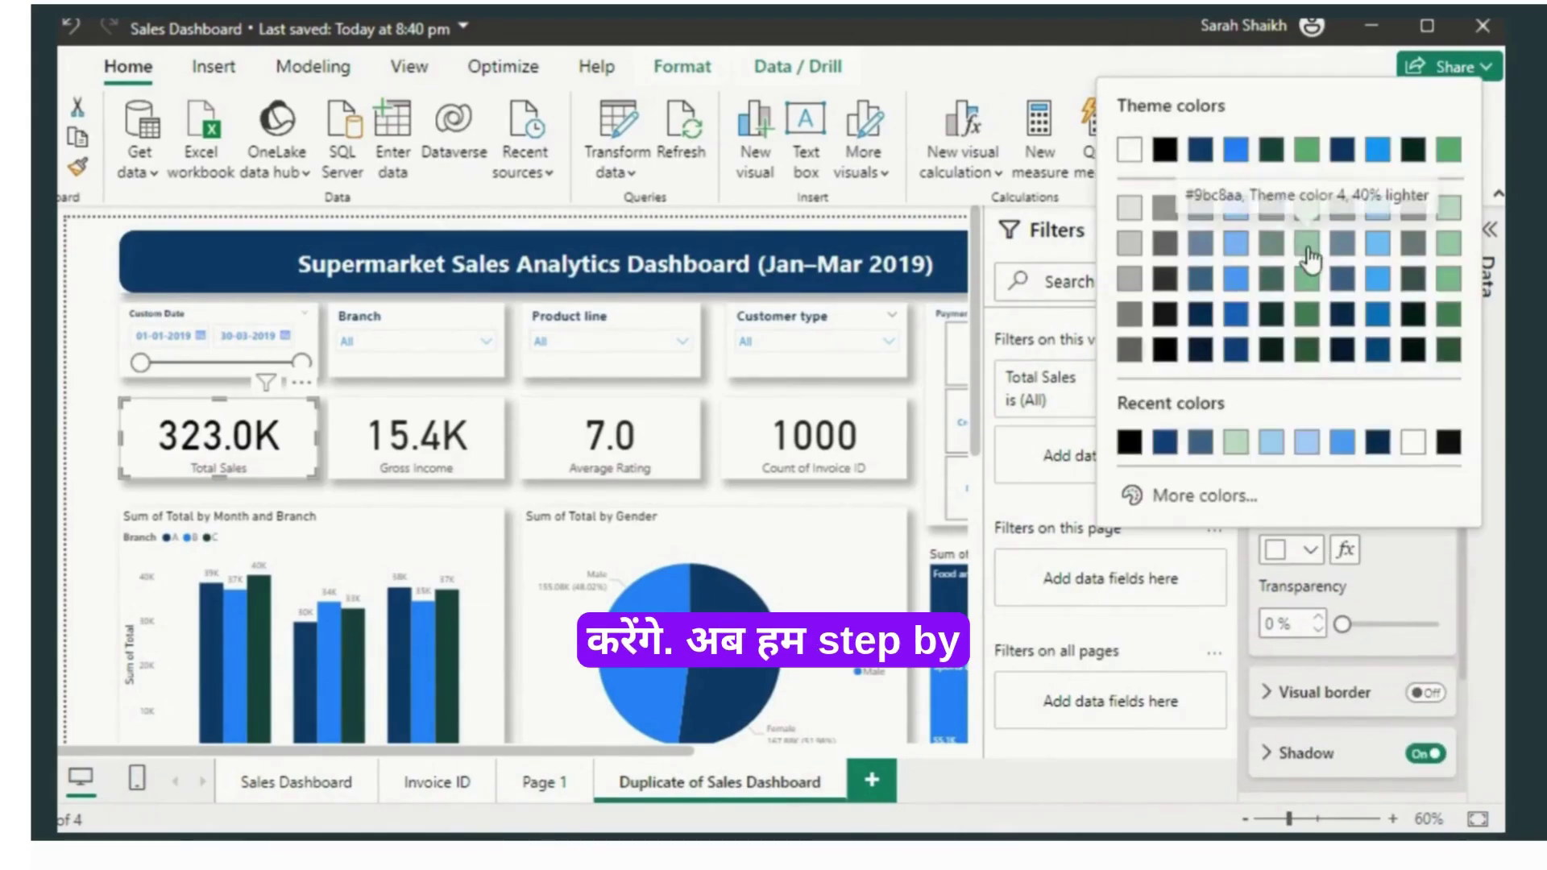
pyautogui.click(1235, 208)
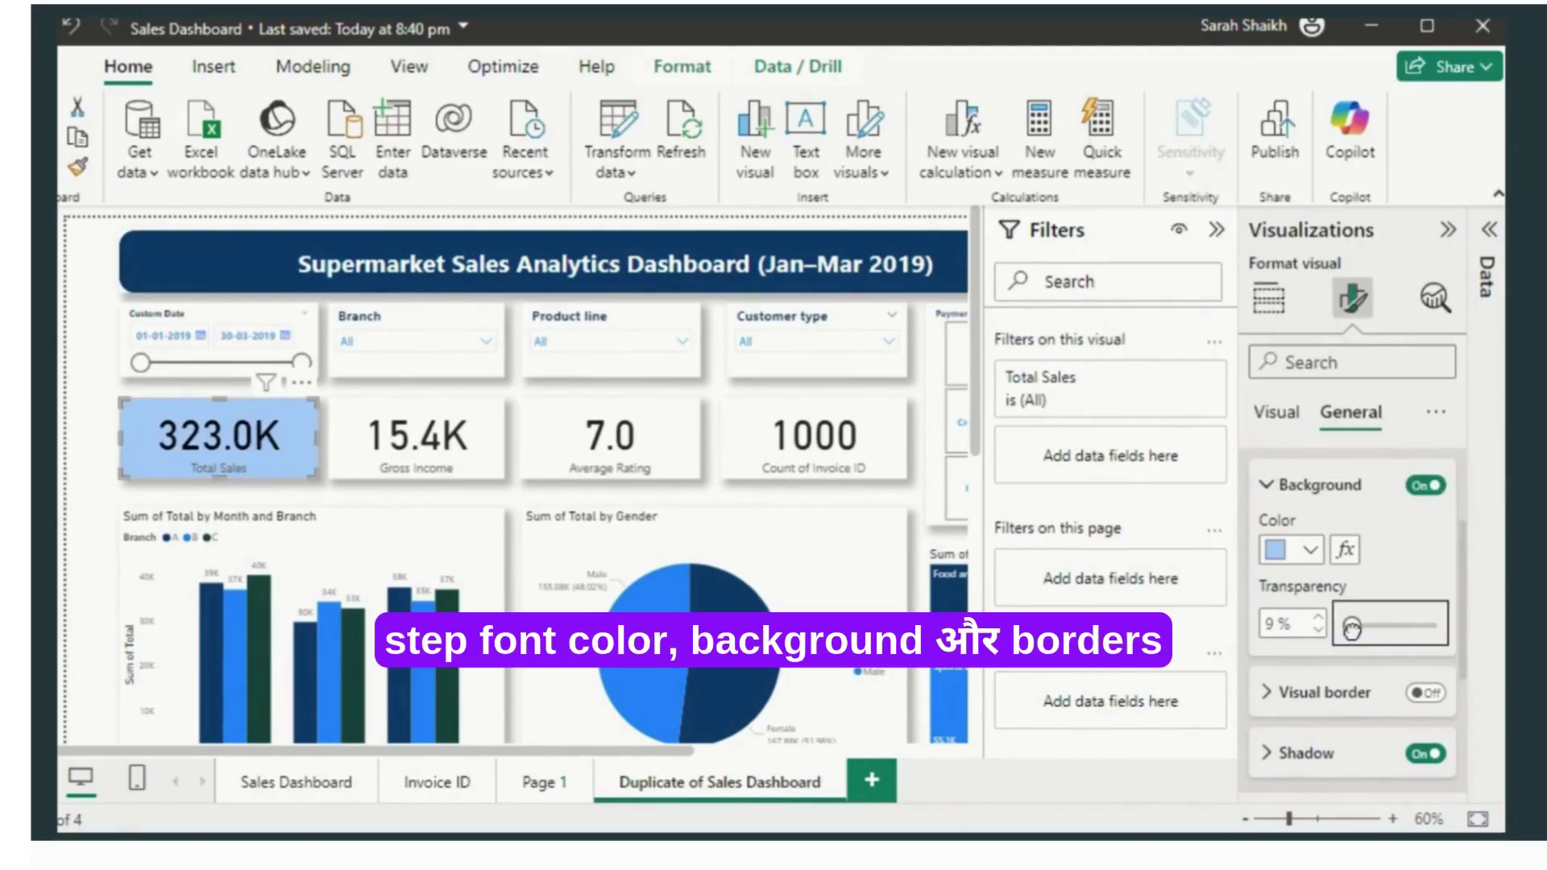
pyautogui.moveTo(1342, 625); pyautogui.dragTo(1380, 628)
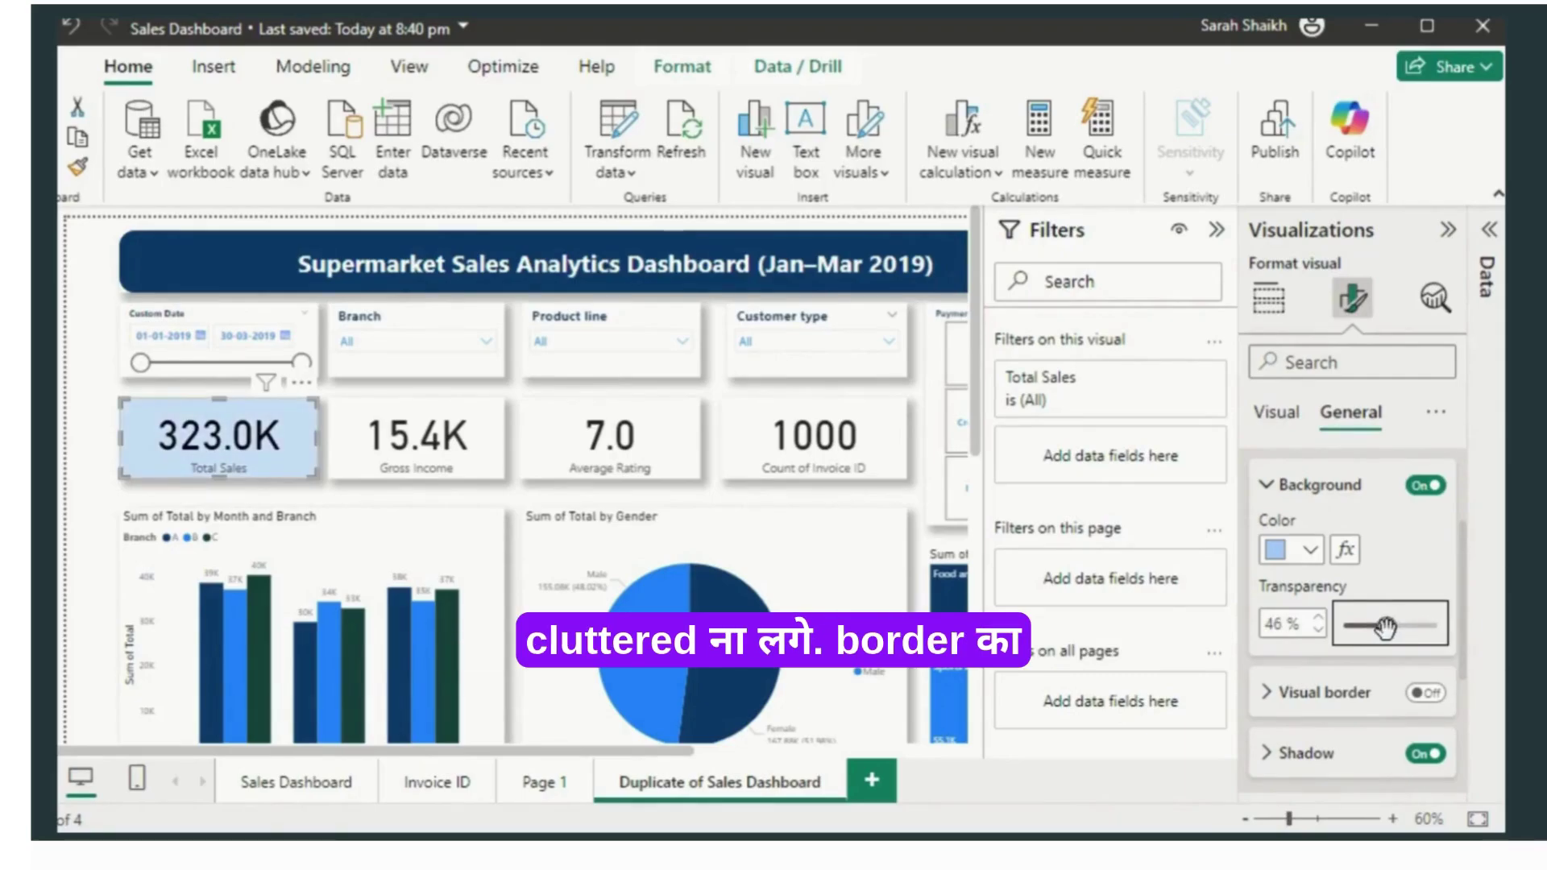
# Step: Turn on the Total Sales card's visual border in dark blue with rounded corners of about 6 px
pyautogui.moveTo(1468, 554); pyautogui.dragTo(1471, 635)
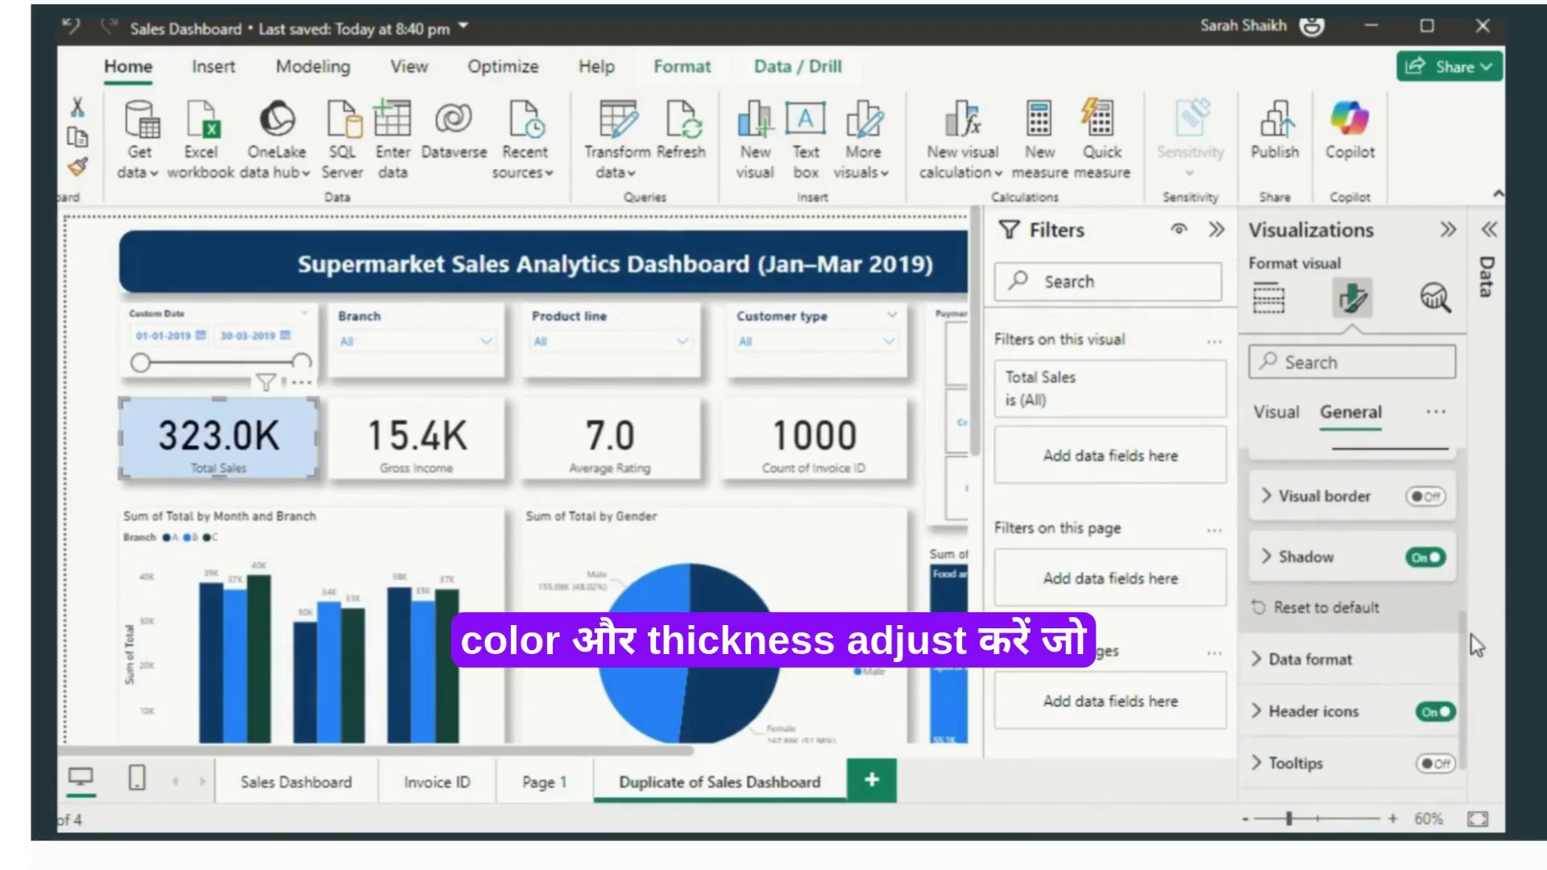
pyautogui.click(1428, 497)
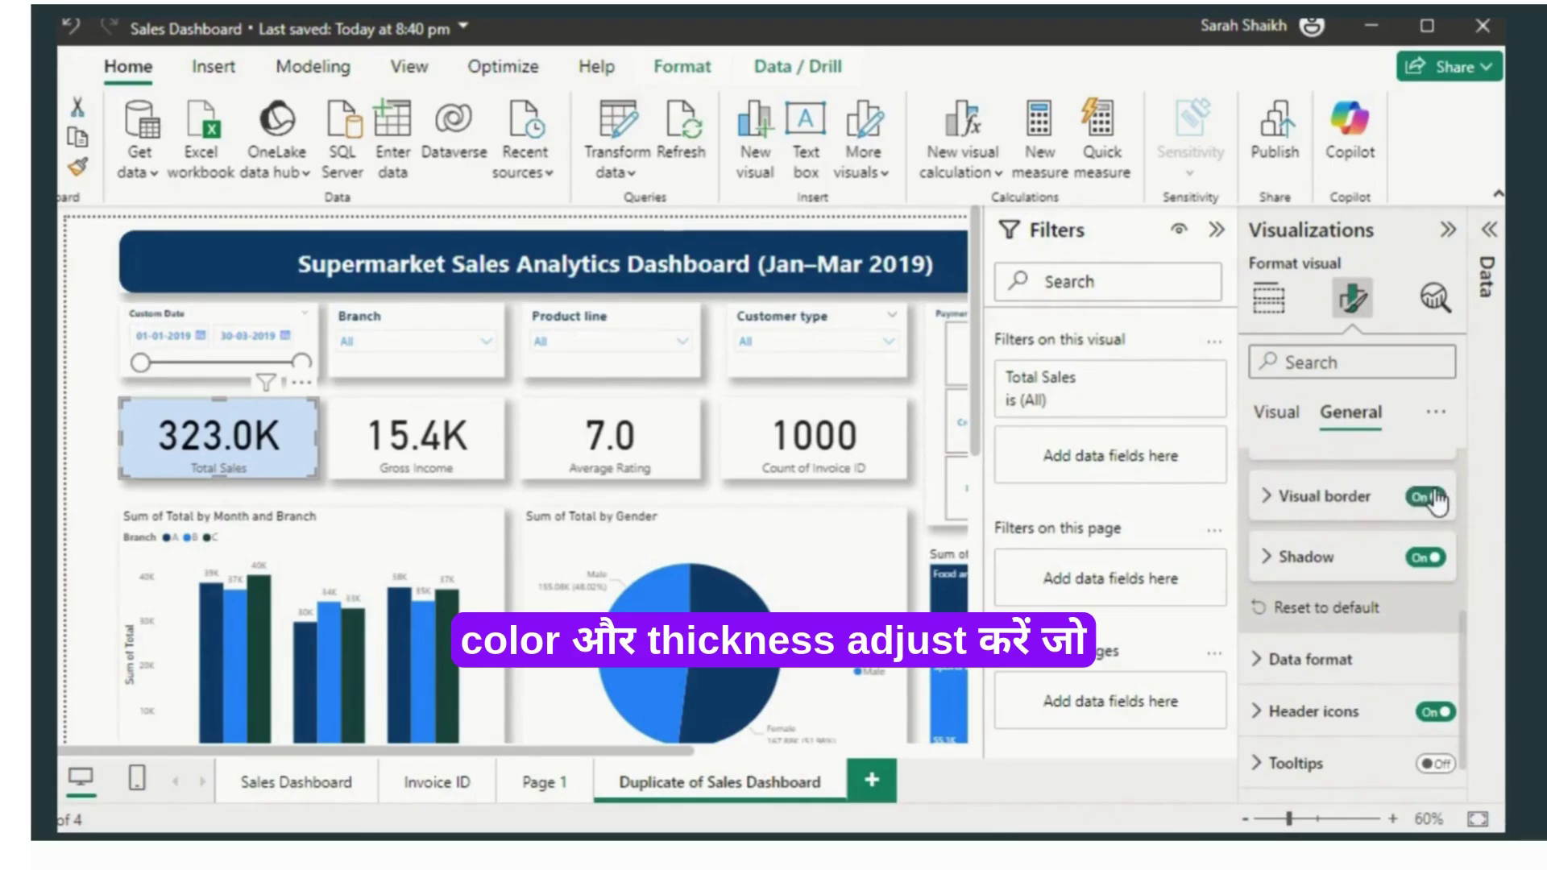
pyautogui.click(1266, 496)
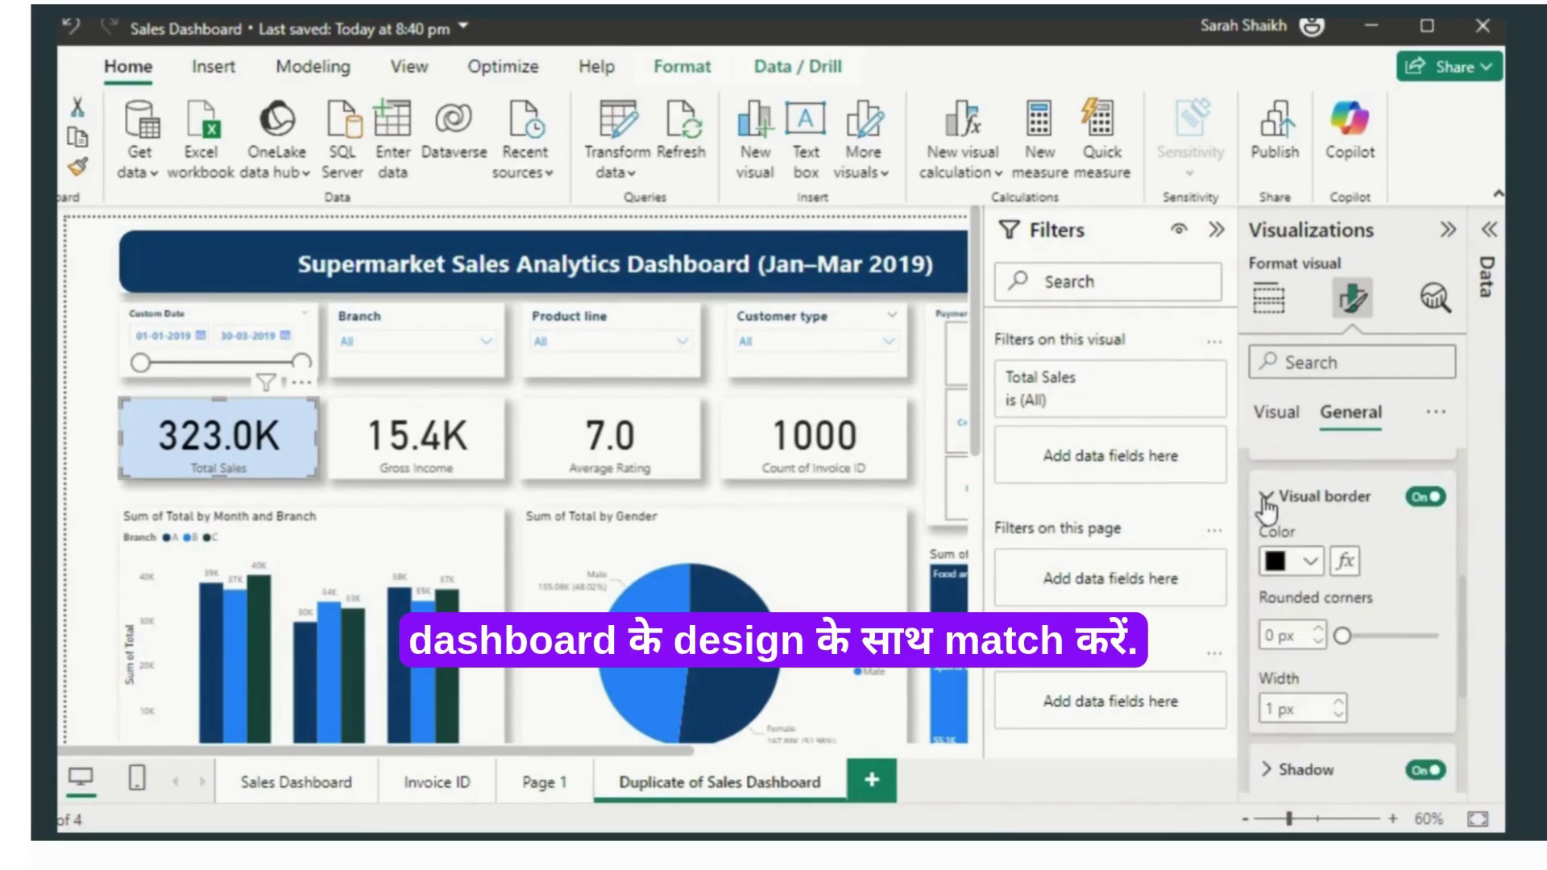
pyautogui.click(1310, 563)
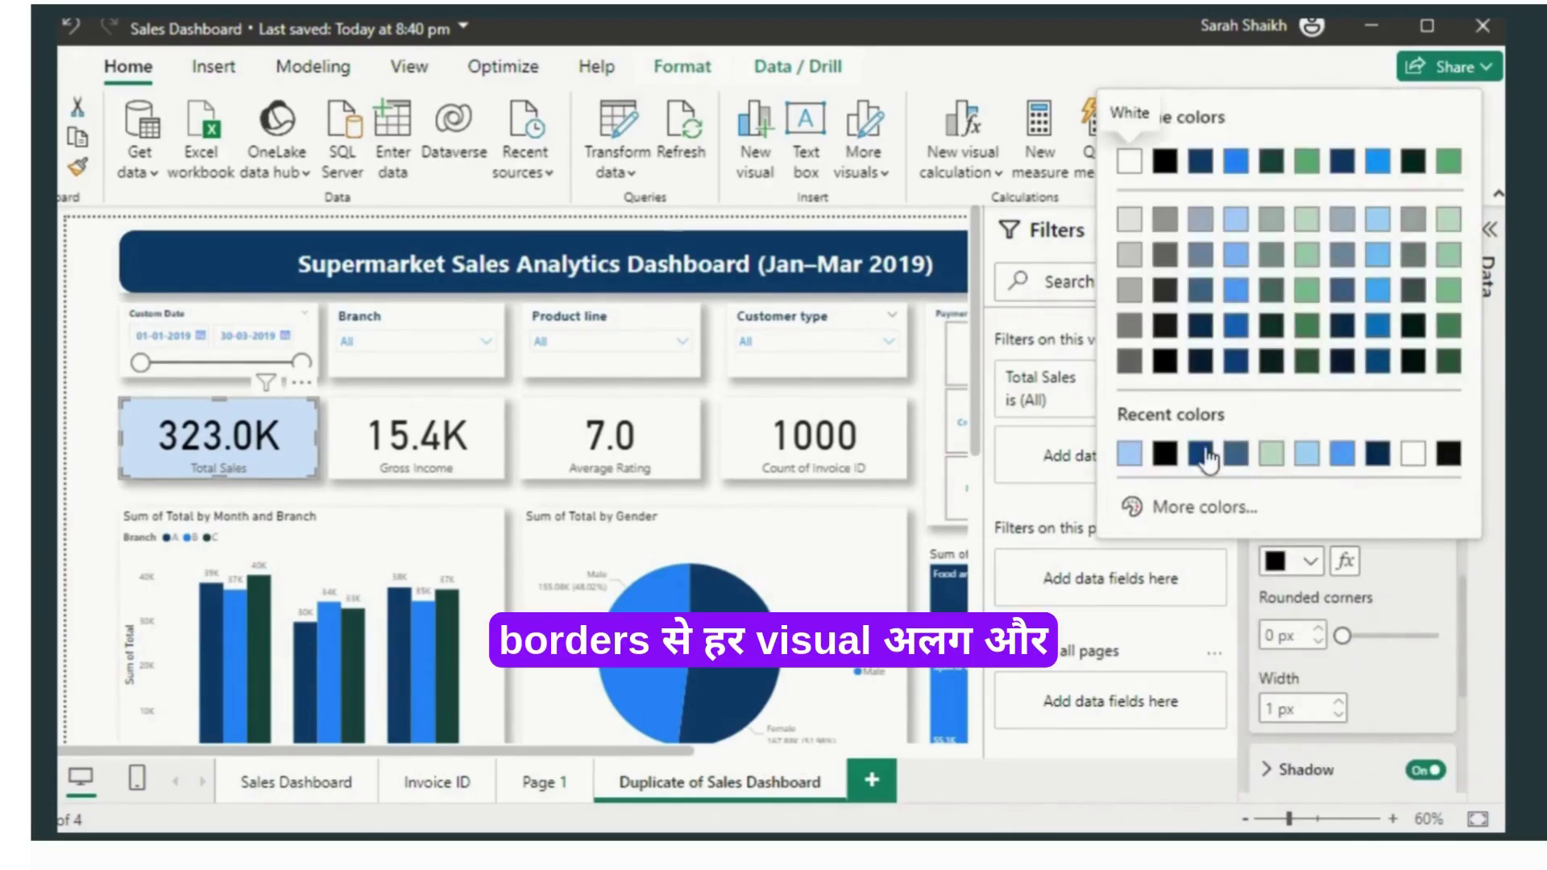
pyautogui.click(1203, 453)
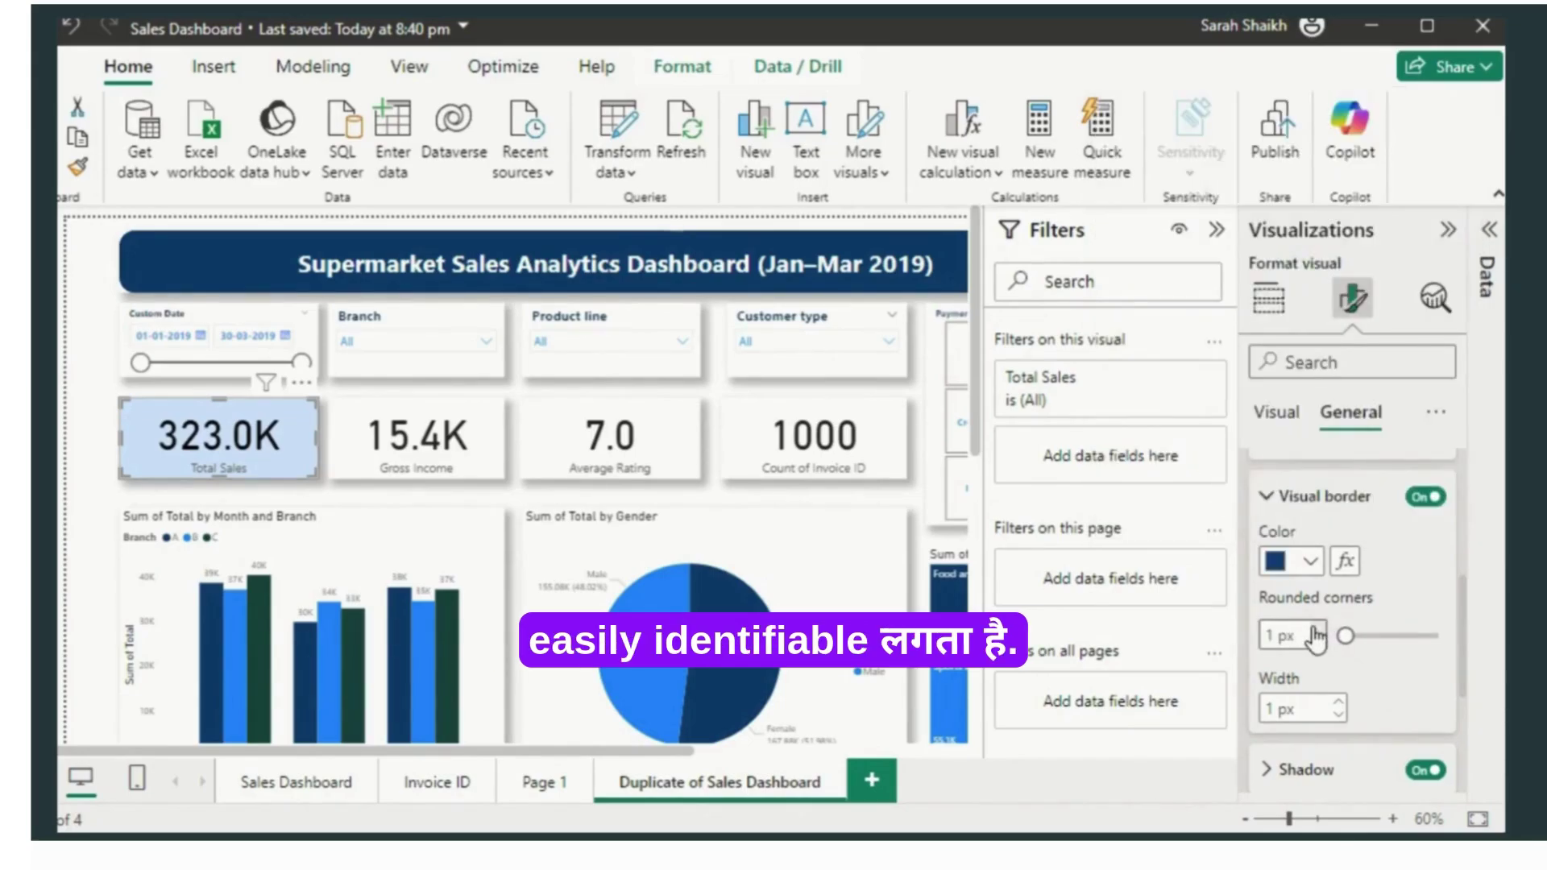
pyautogui.moveTo(1356, 641); pyautogui.dragTo(1369, 638)
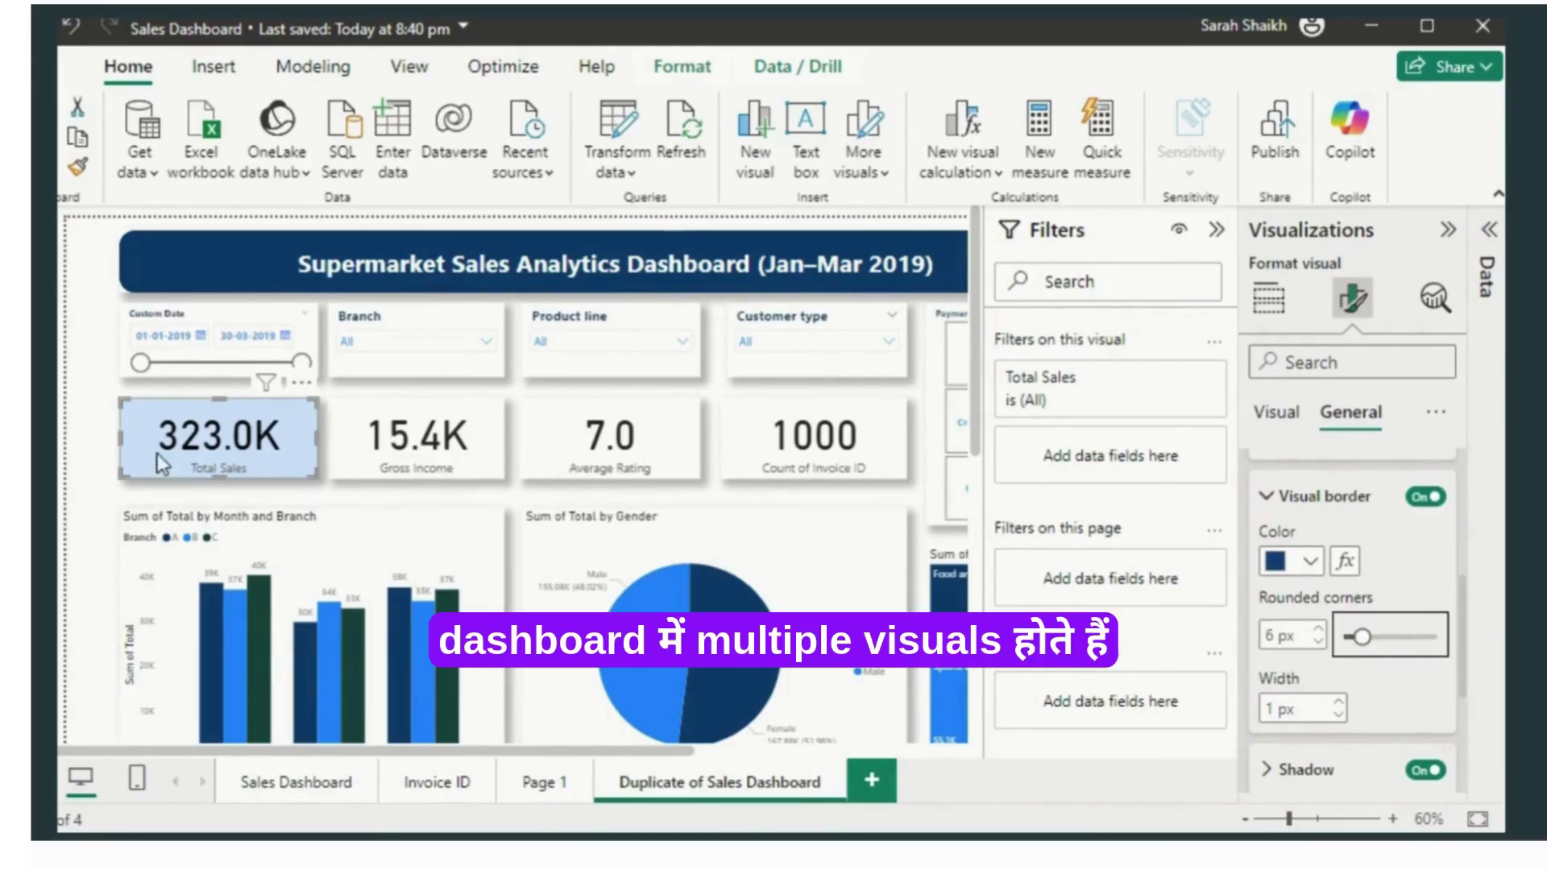
pyautogui.click(78, 455)
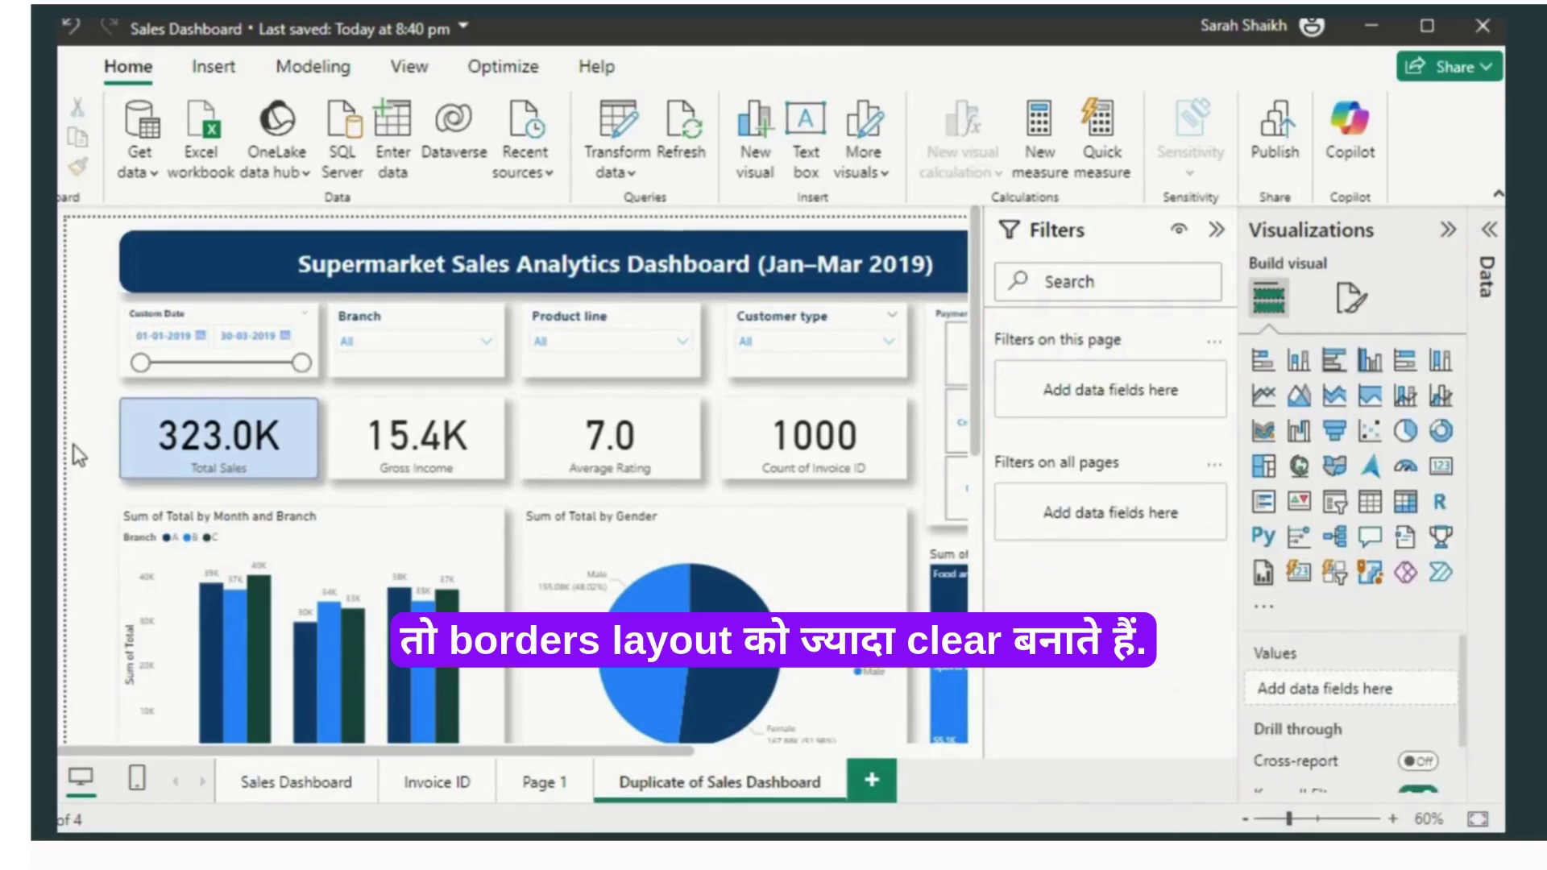
# Step: Open the Total Sales card's formatting options and look through its general and visual settings
pyautogui.click(182, 458)
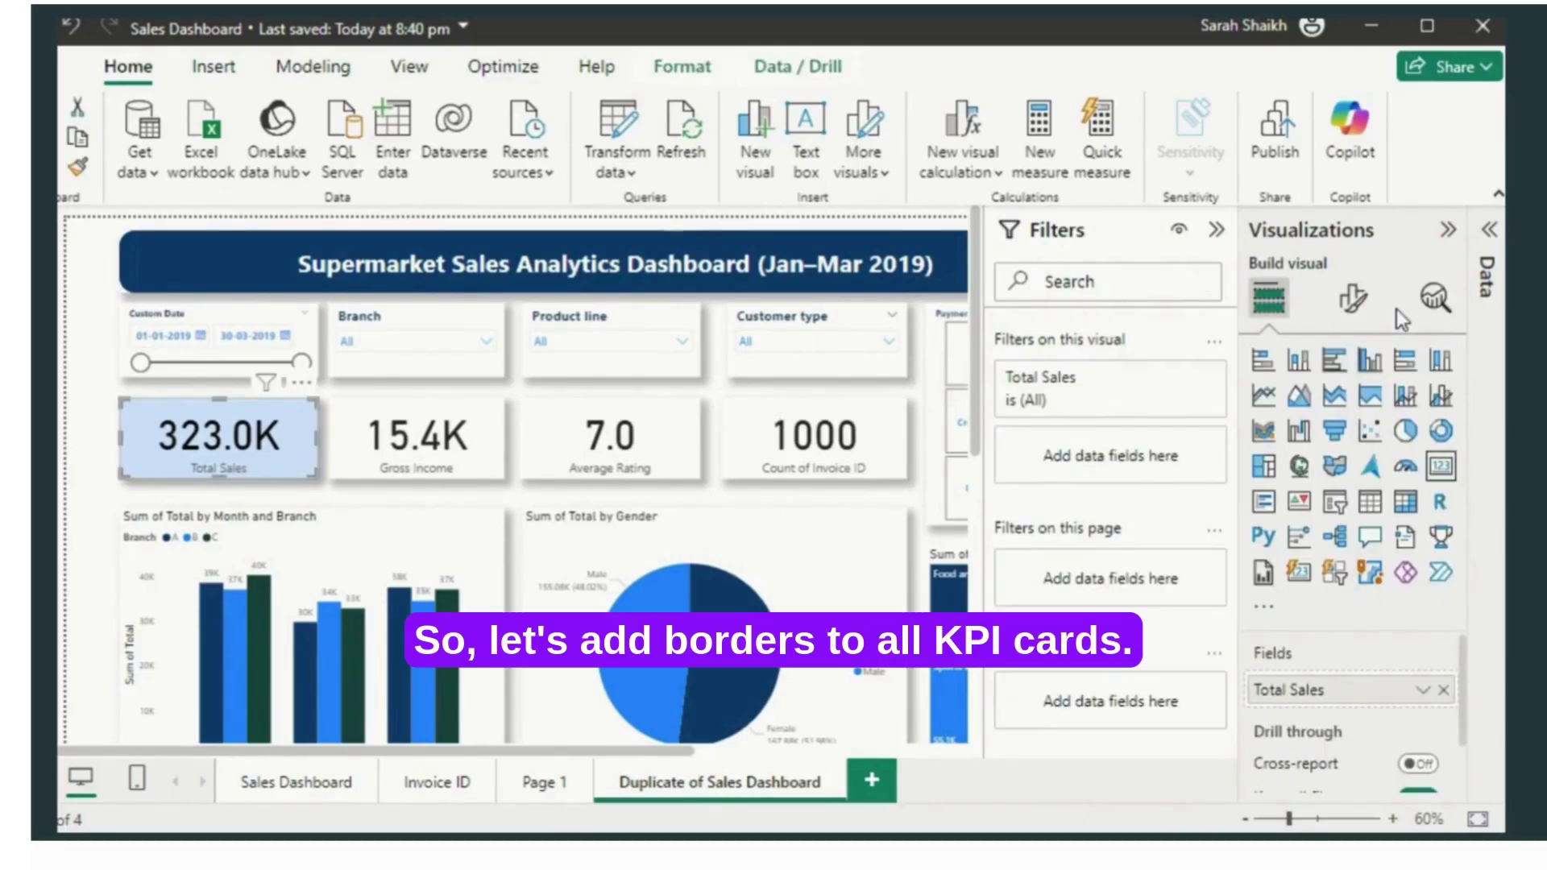
pyautogui.click(1353, 298)
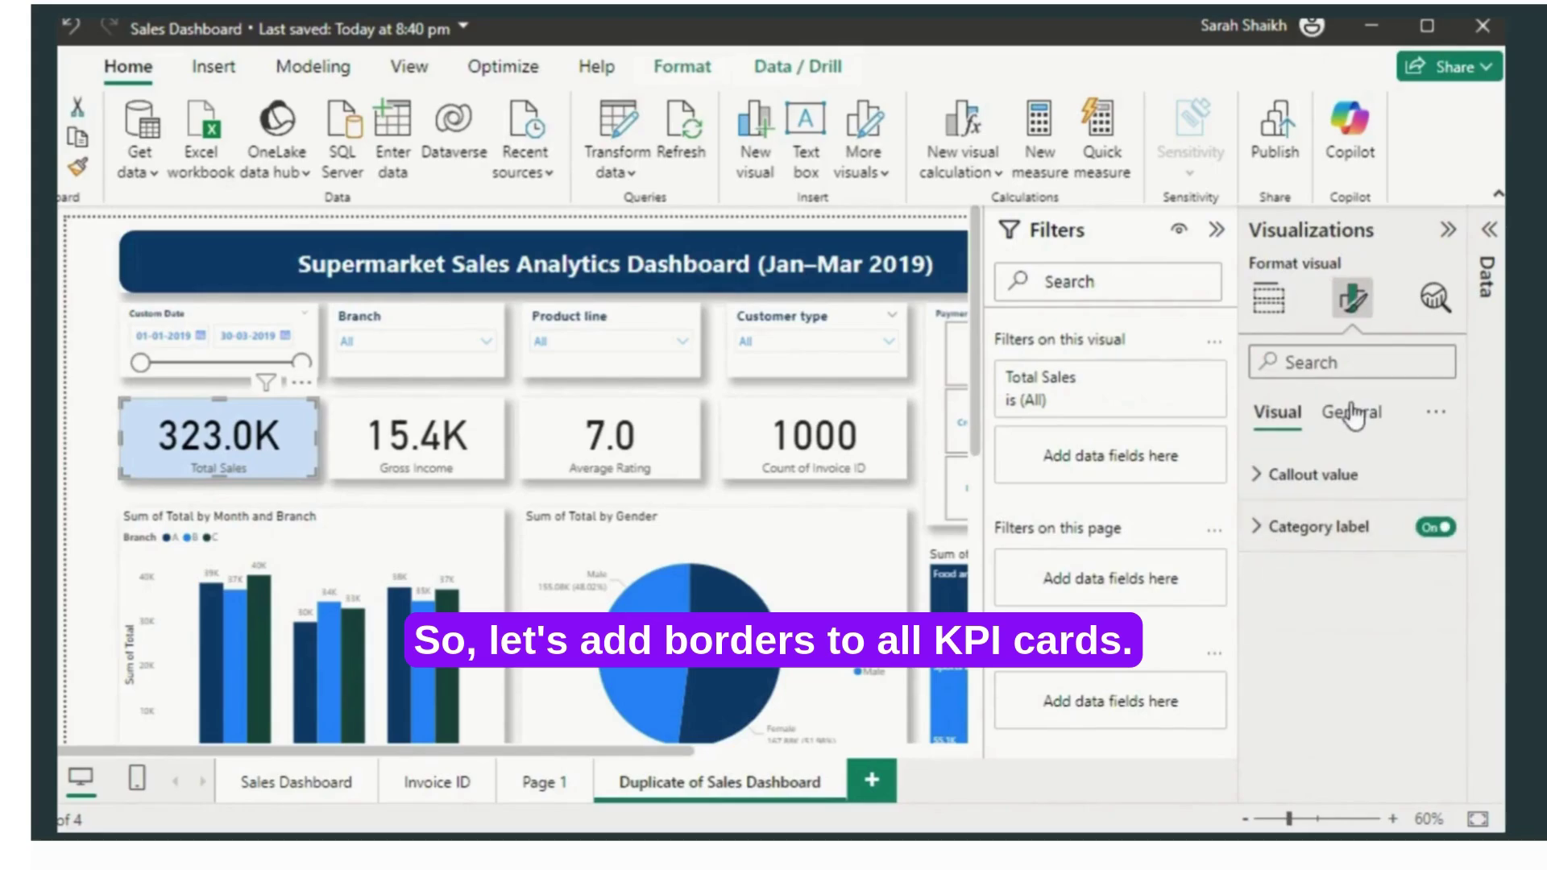
pyautogui.click(1353, 415)
pyautogui.click(1282, 421)
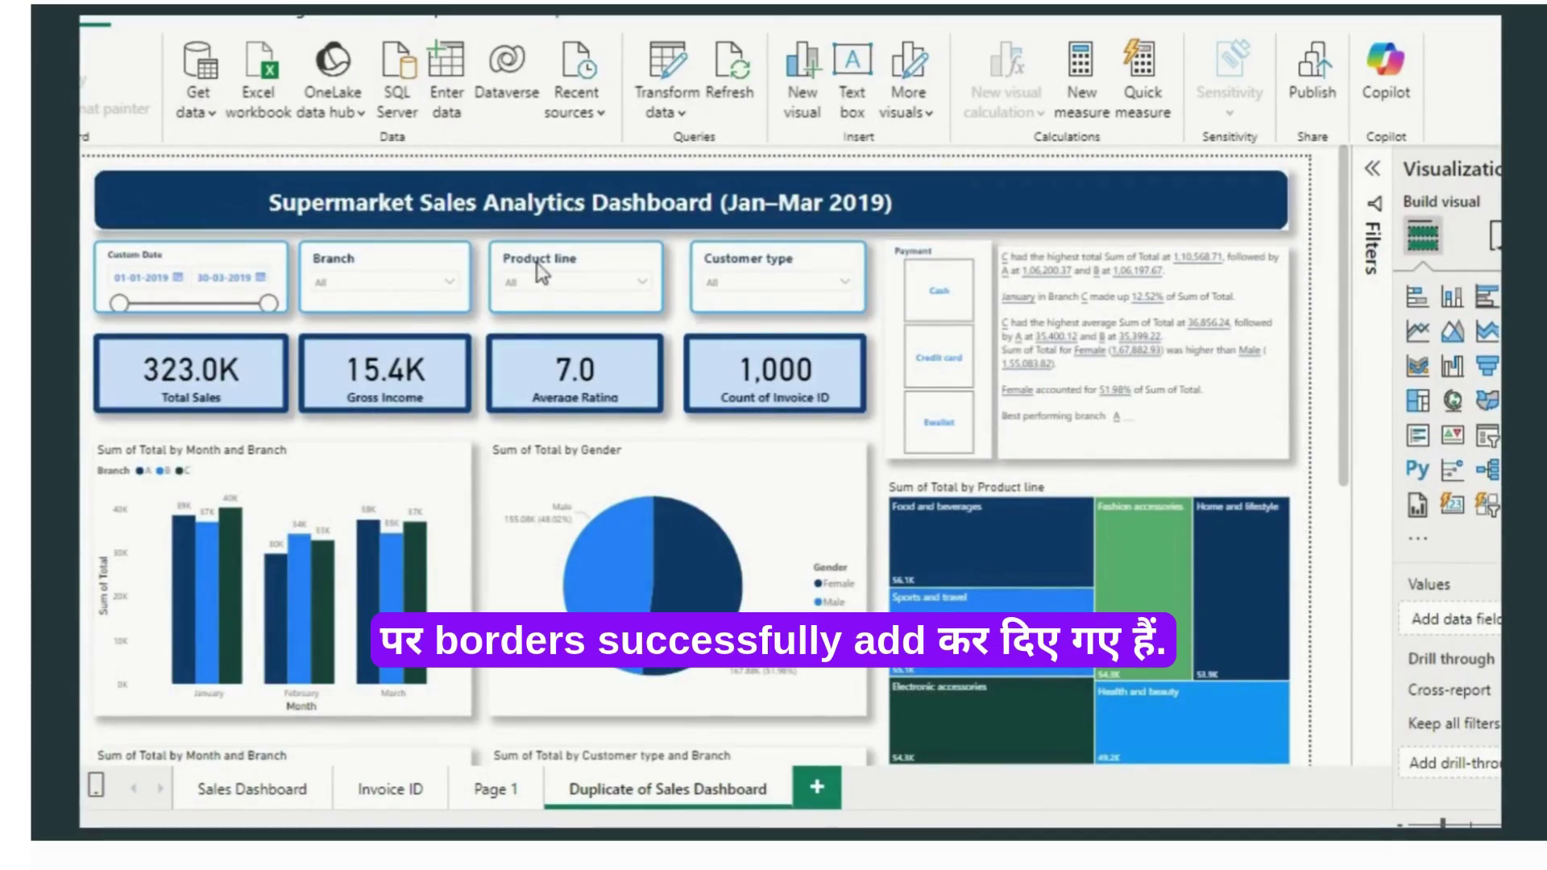
pyautogui.scroll(-3, 1346, 240)
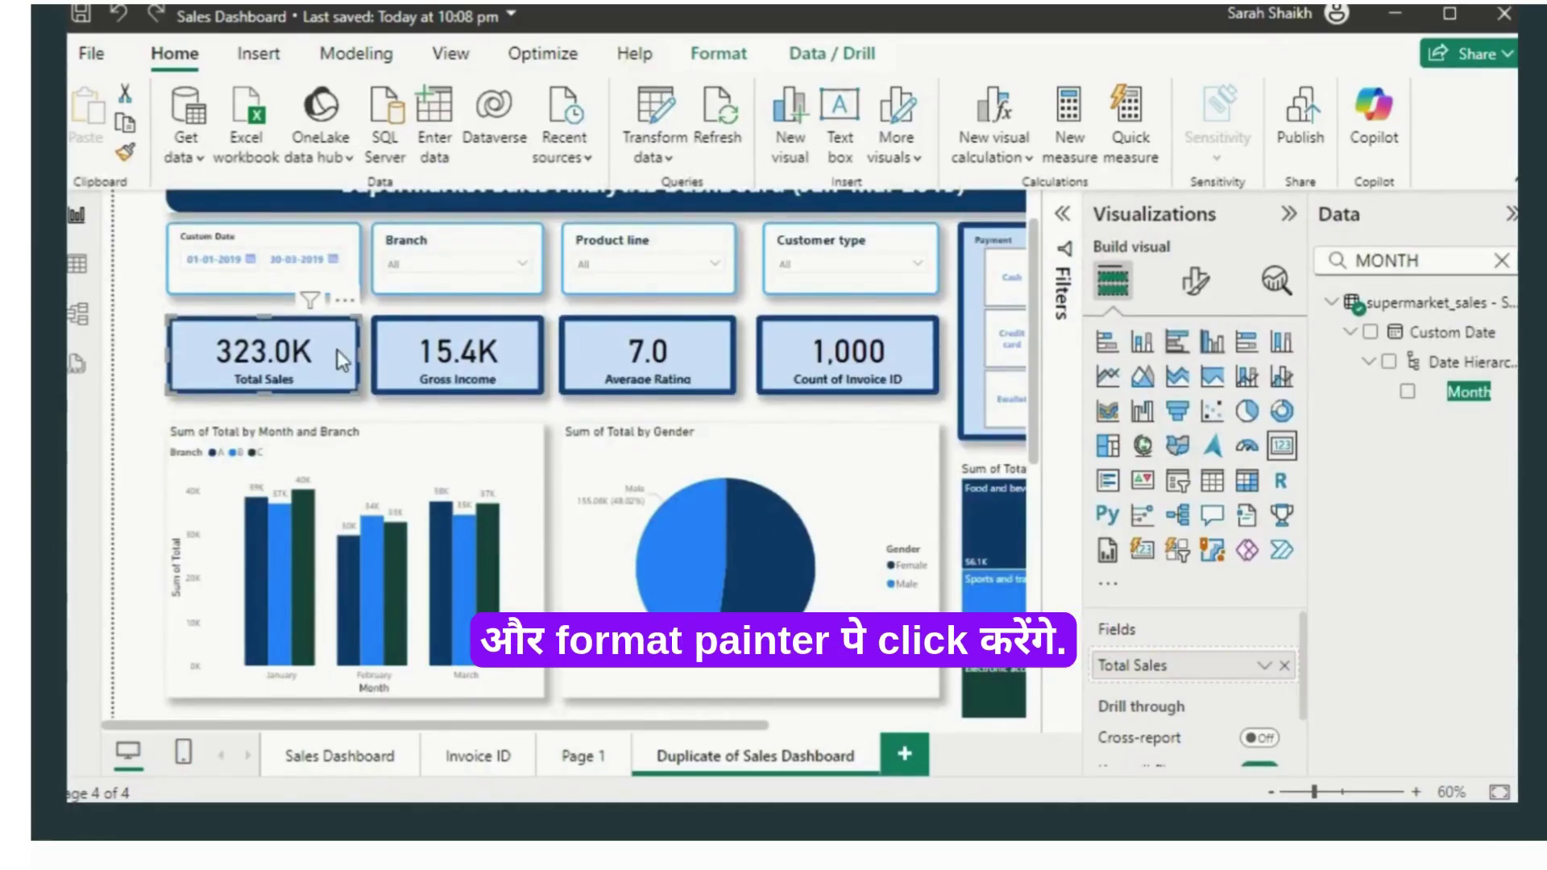
# Step: Copy the Total Sales card's formatting onto the clustered column chart of totals by month and branch with Format Painter
pyautogui.click(127, 153)
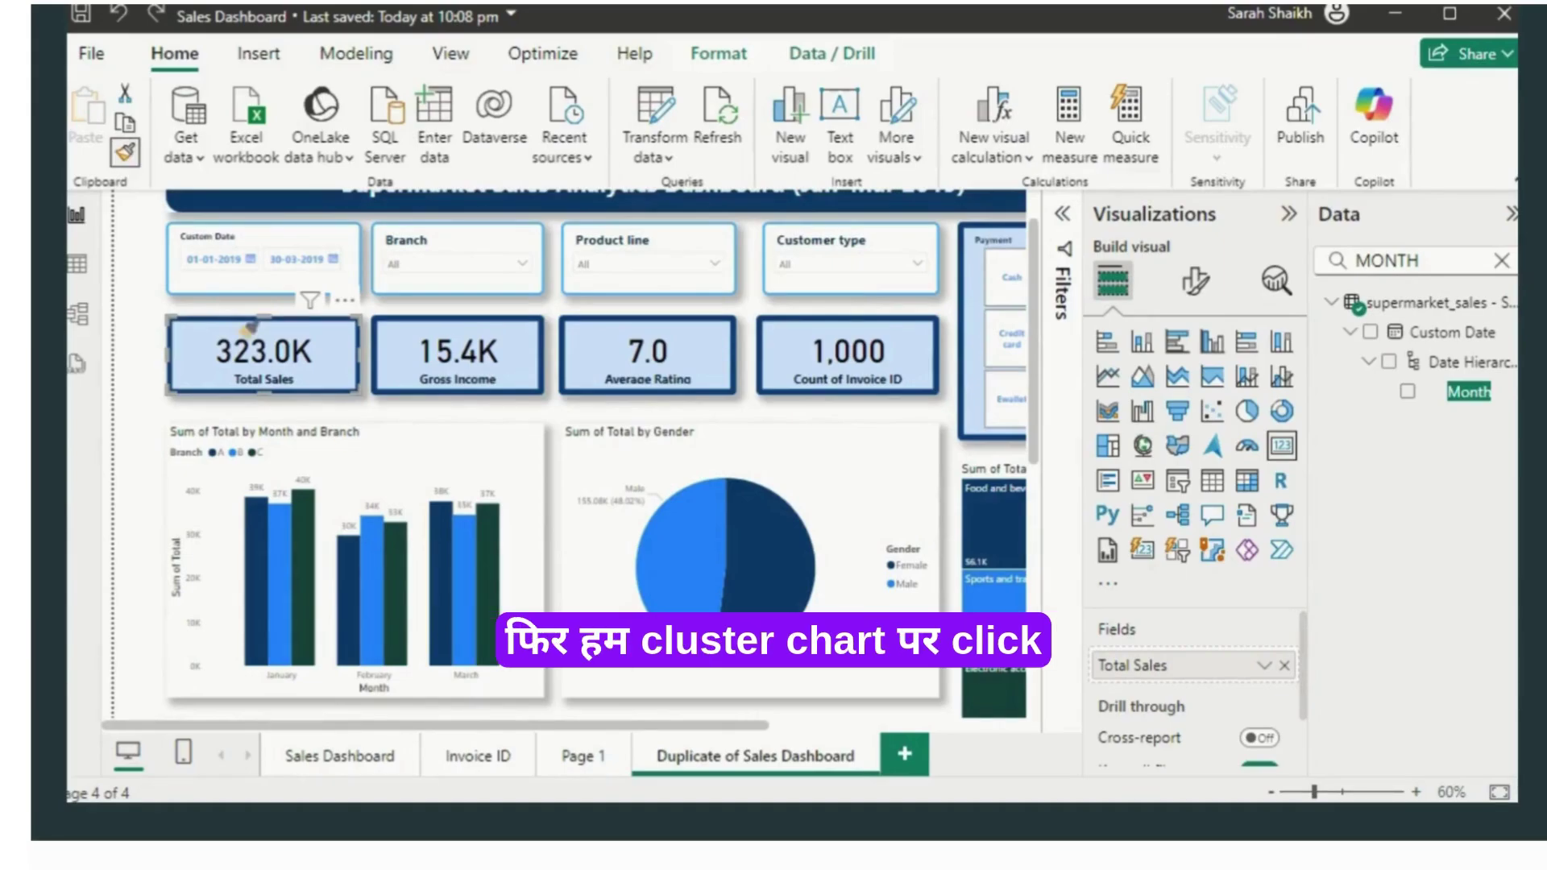
pyautogui.click(375, 464)
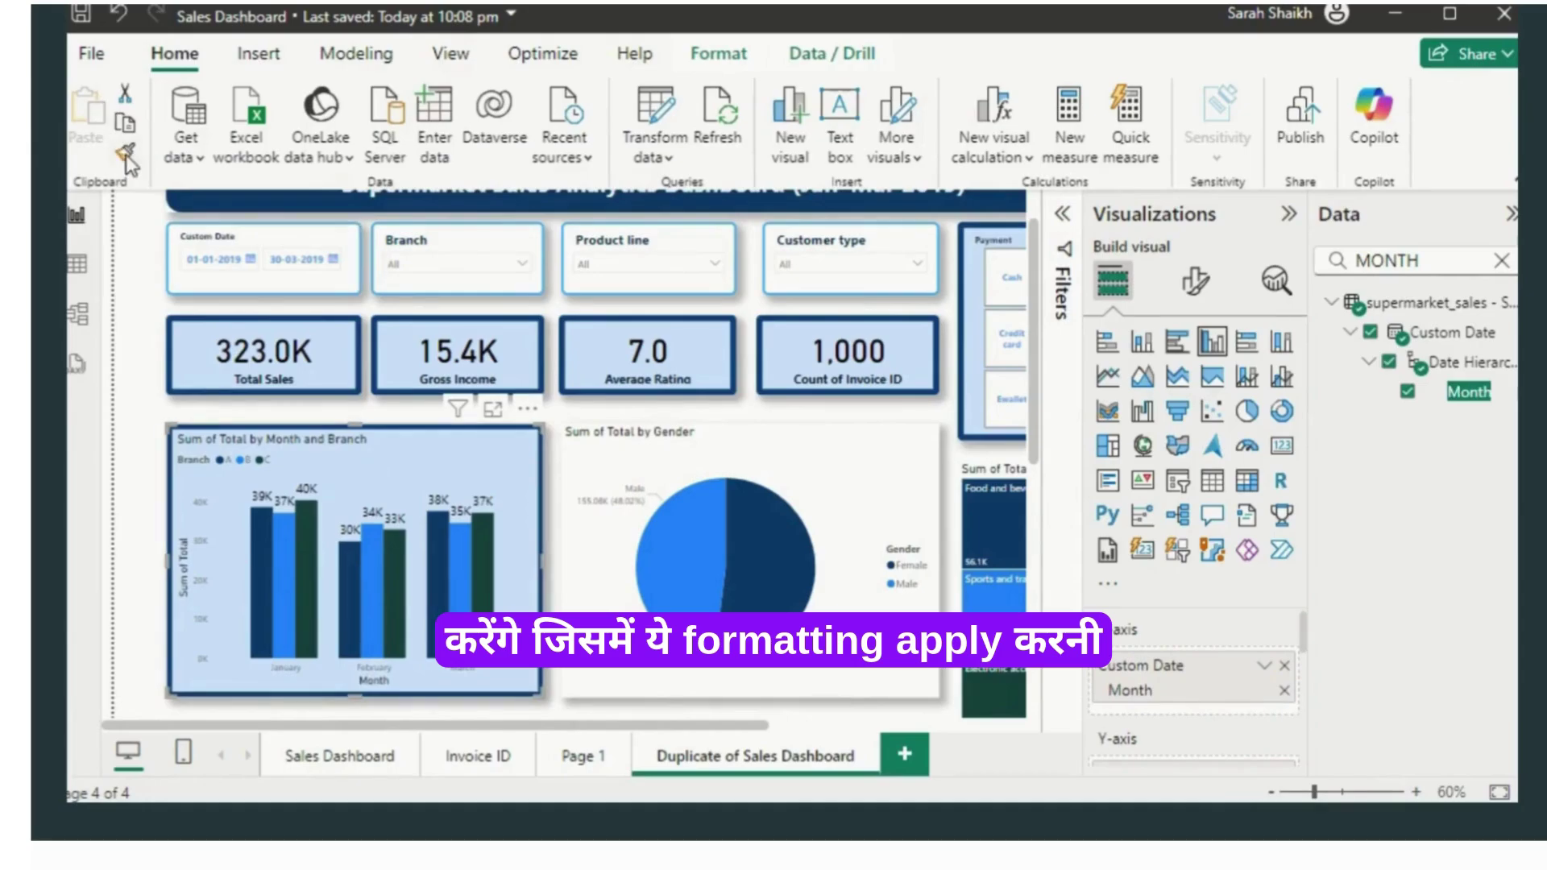
# Step: Change the column chart's title text to "Total Sales by Month and Branch"
pyautogui.click(1197, 286)
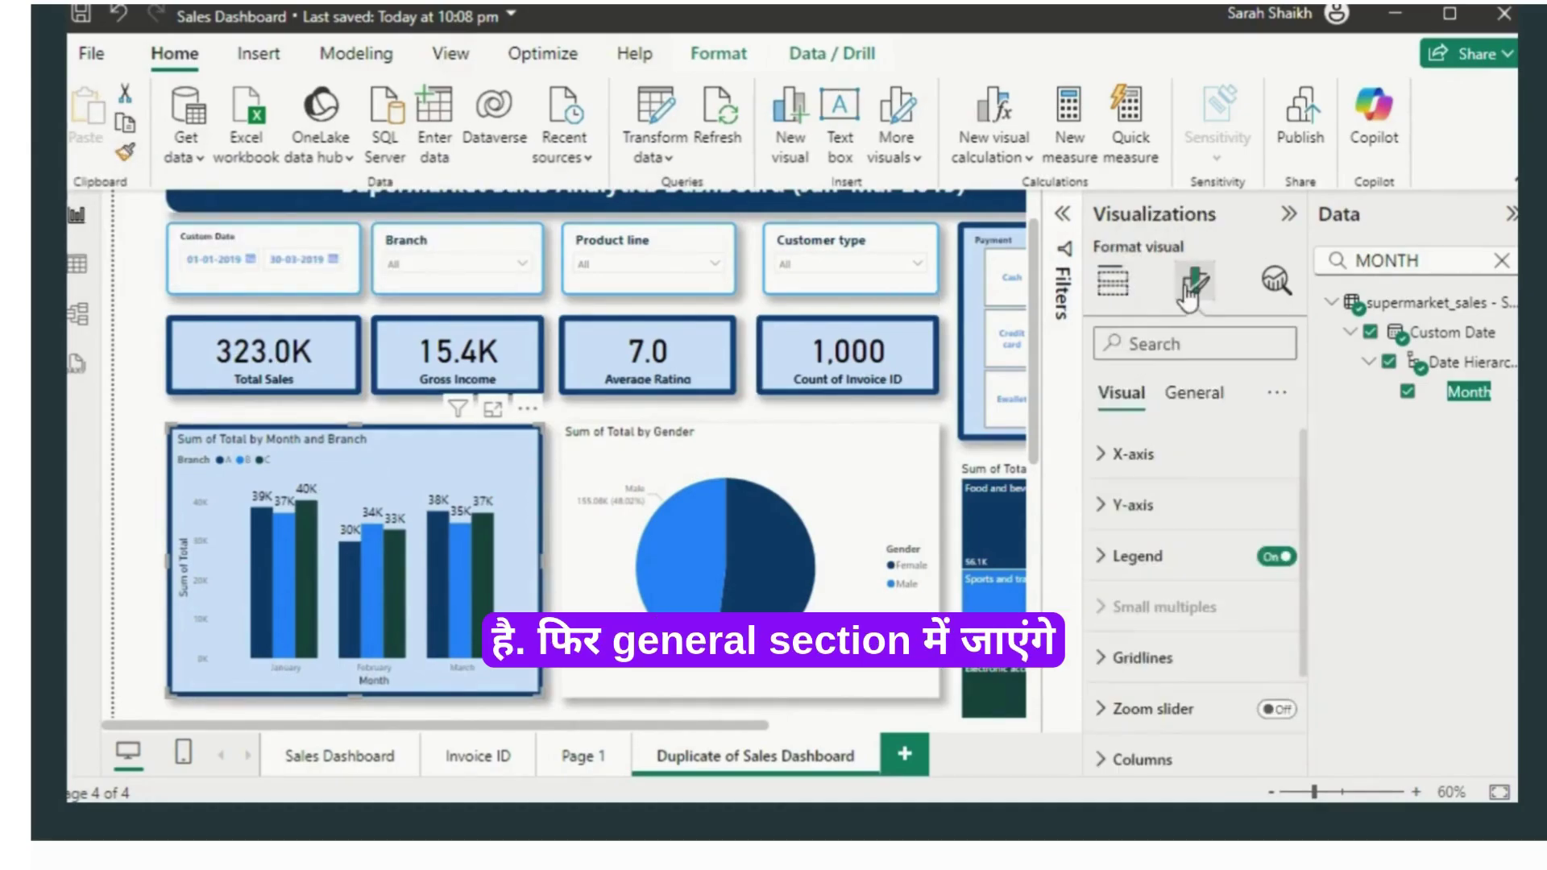
pyautogui.click(1202, 409)
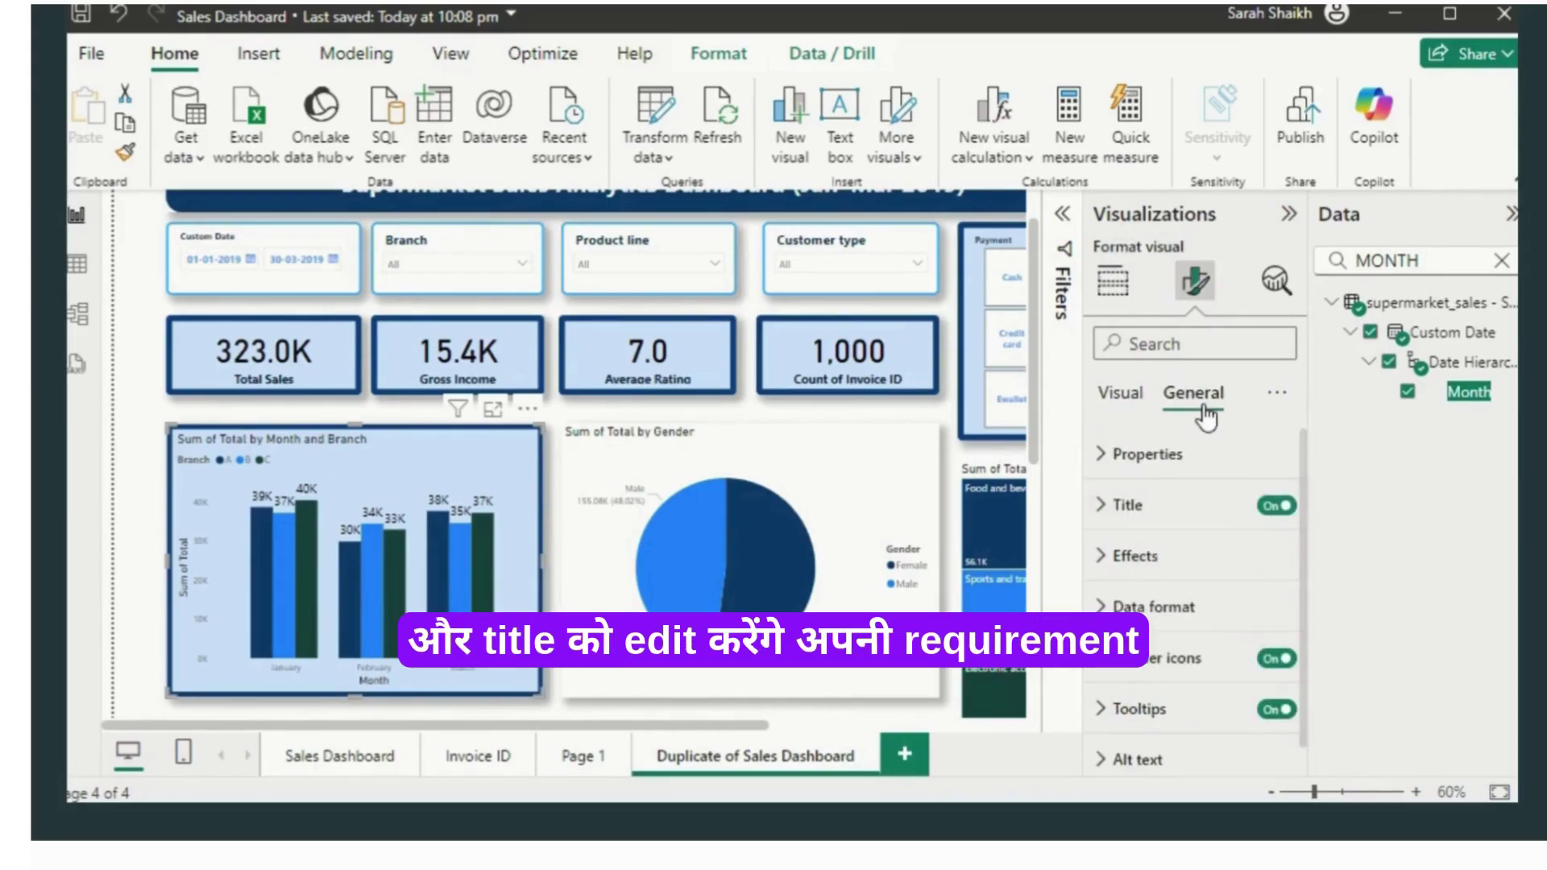
pyautogui.click(1100, 511)
pyautogui.moveTo(1167, 628); pyautogui.dragTo(1106, 638)
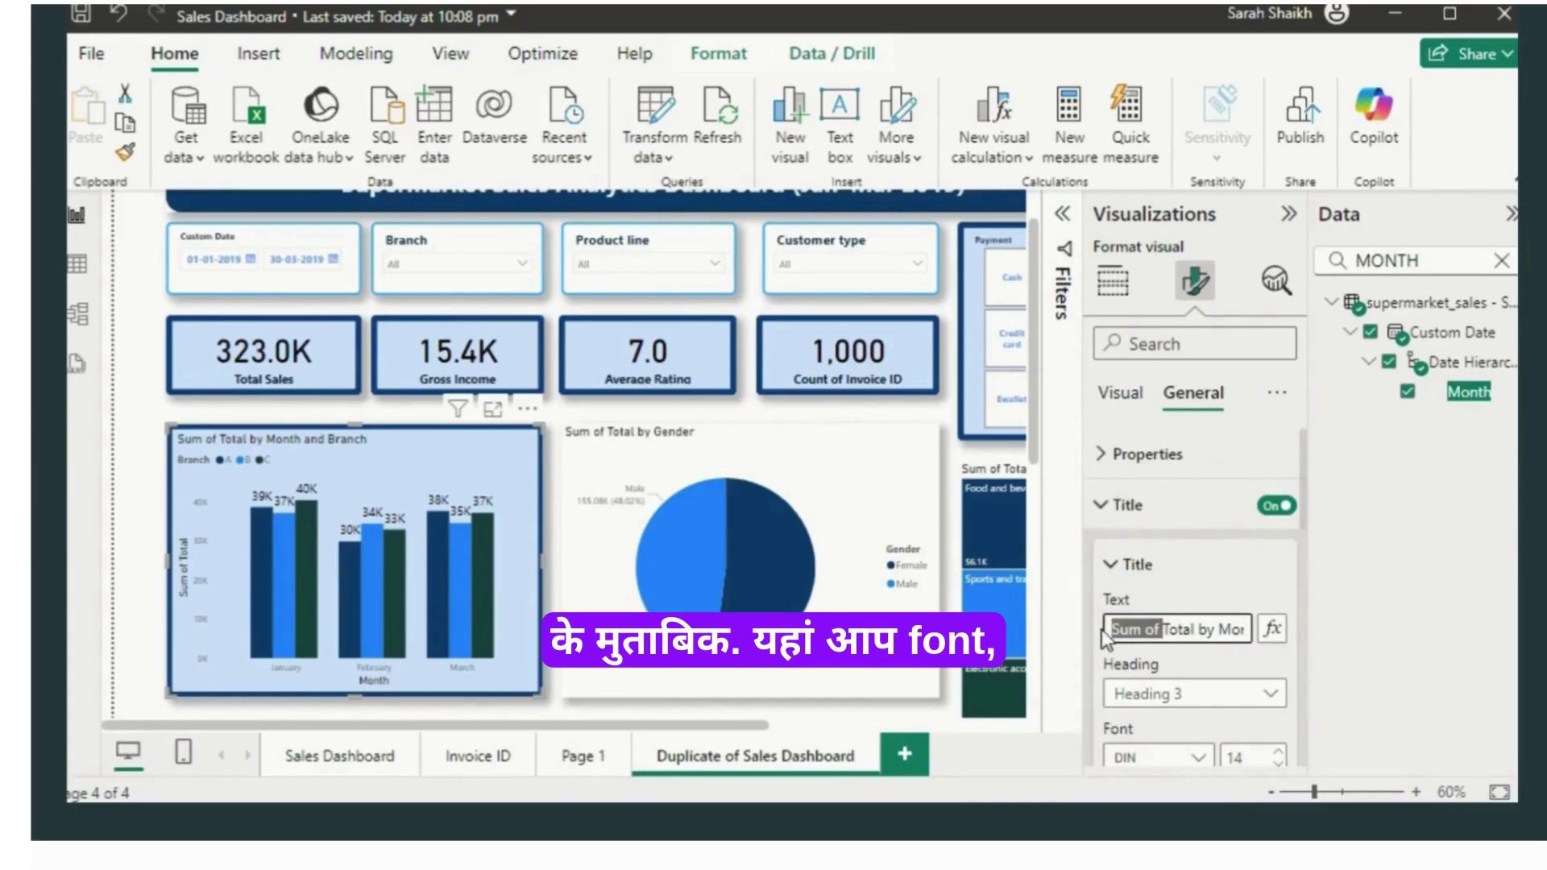
pyautogui.press('BackSpace')
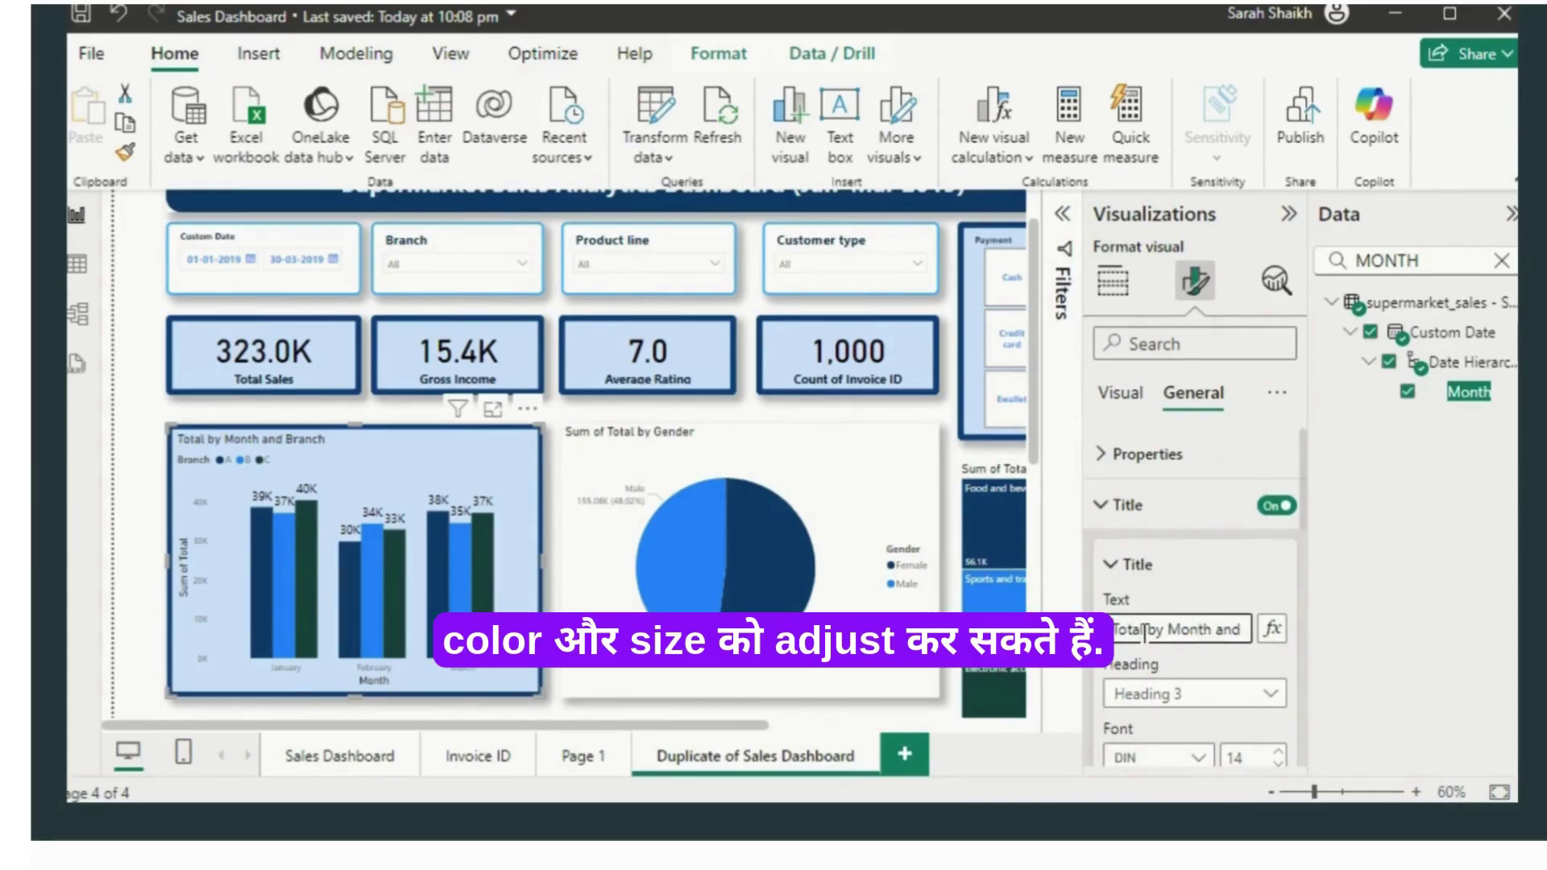
pyautogui.write('Sales')
pyautogui.press('Right')
pyautogui.press('Right')
pyautogui.press('Right')
pyautogui.press('Right')
pyautogui.press('Right')
pyautogui.press('Right')
pyautogui.press('Right')
pyautogui.press('Right')
pyautogui.press('Right')
pyautogui.press('Right')
pyautogui.press('Right')
pyautogui.press('Right')
pyautogui.press('Right')
pyautogui.press('Right')
pyautogui.press('Right')
pyautogui.press('Right')
pyautogui.press('Right')
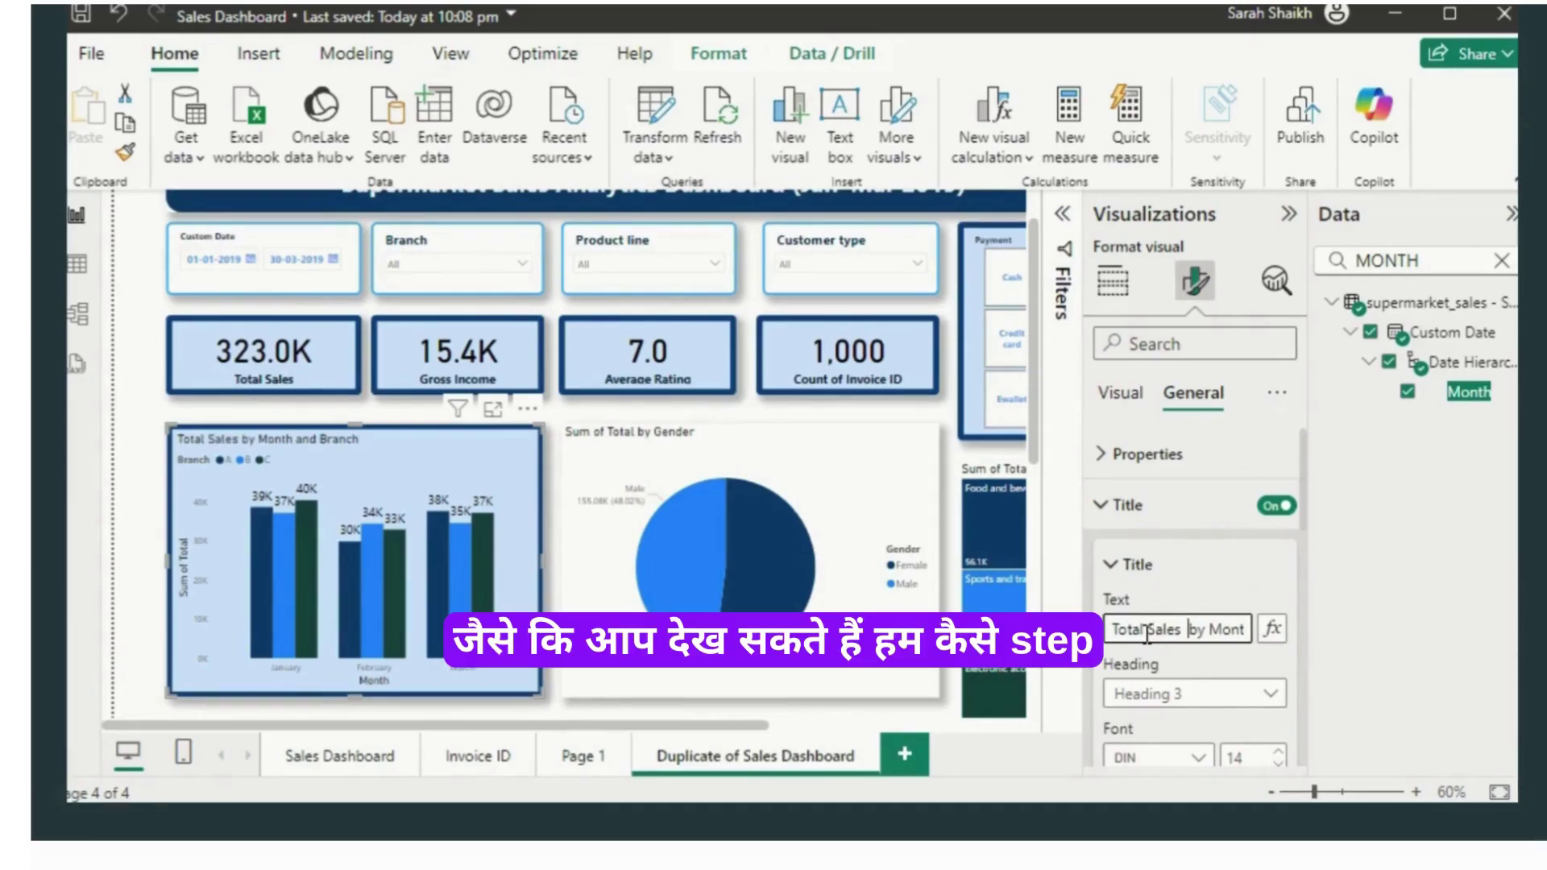
pyautogui.press('Right')
pyautogui.press('Right')
pyautogui.press('Right')
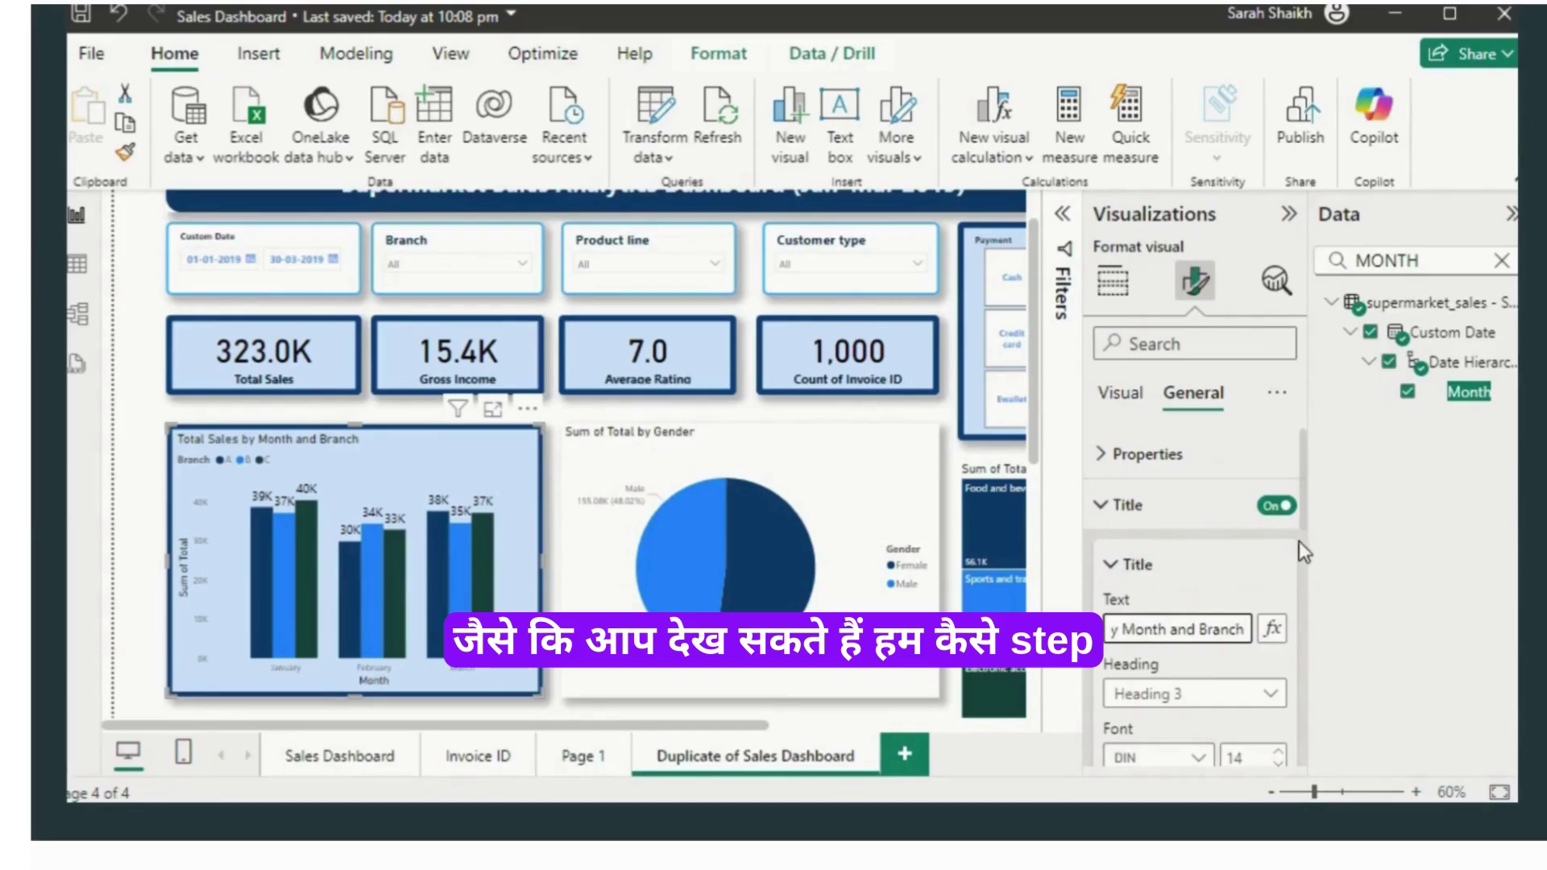
pyautogui.doubleClick(1181, 631)
# Step: Make the column chart's title bold and set its font to Arial
pyautogui.scroll(-2, 1309, 516)
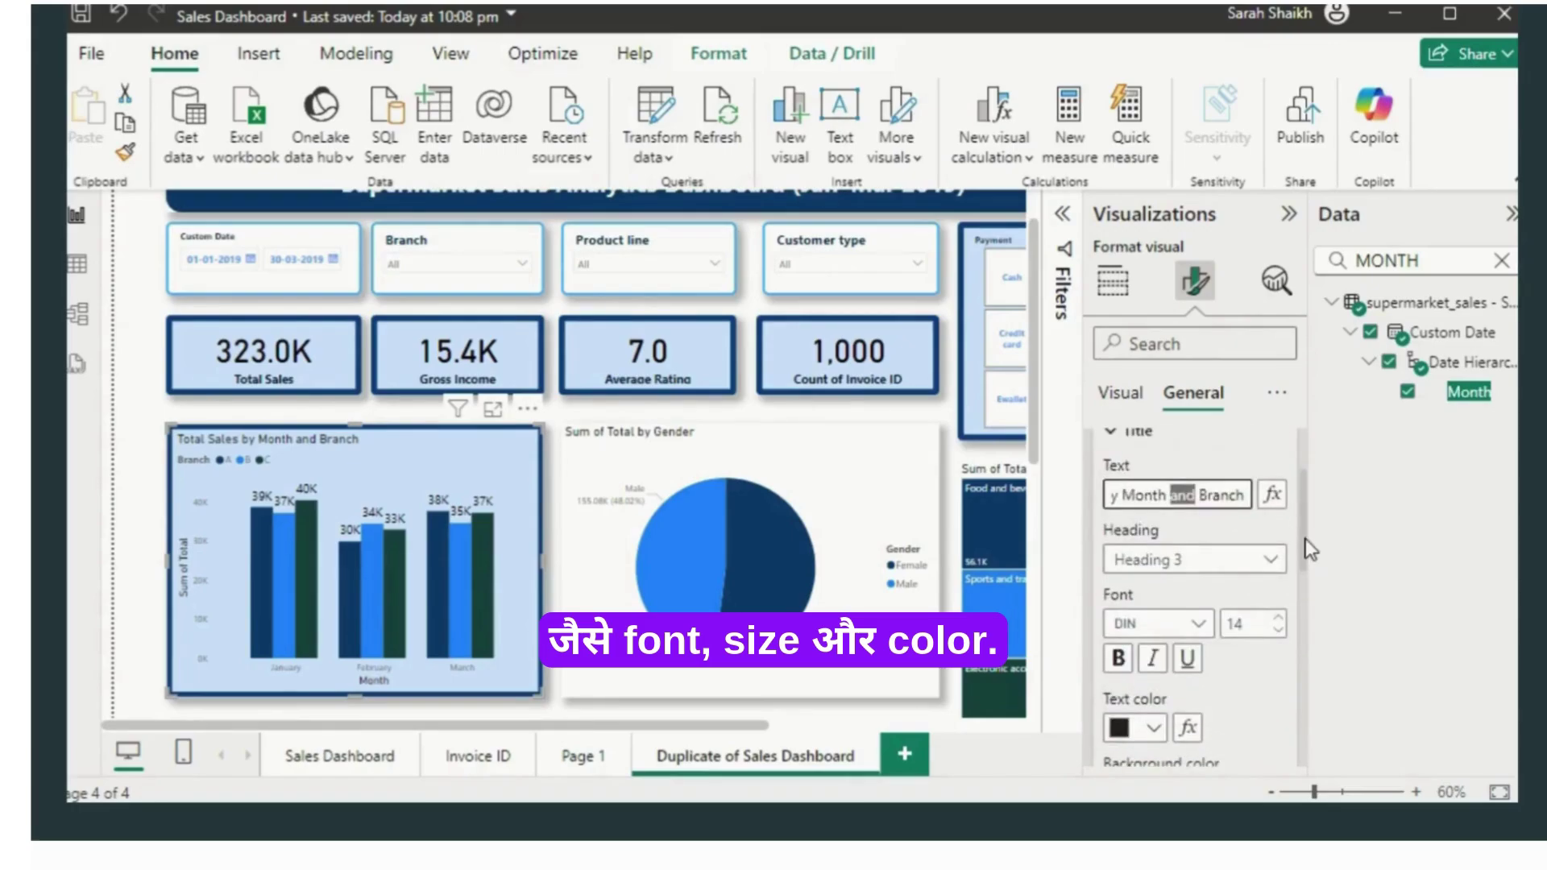
pyautogui.scroll(-1, 1309, 556)
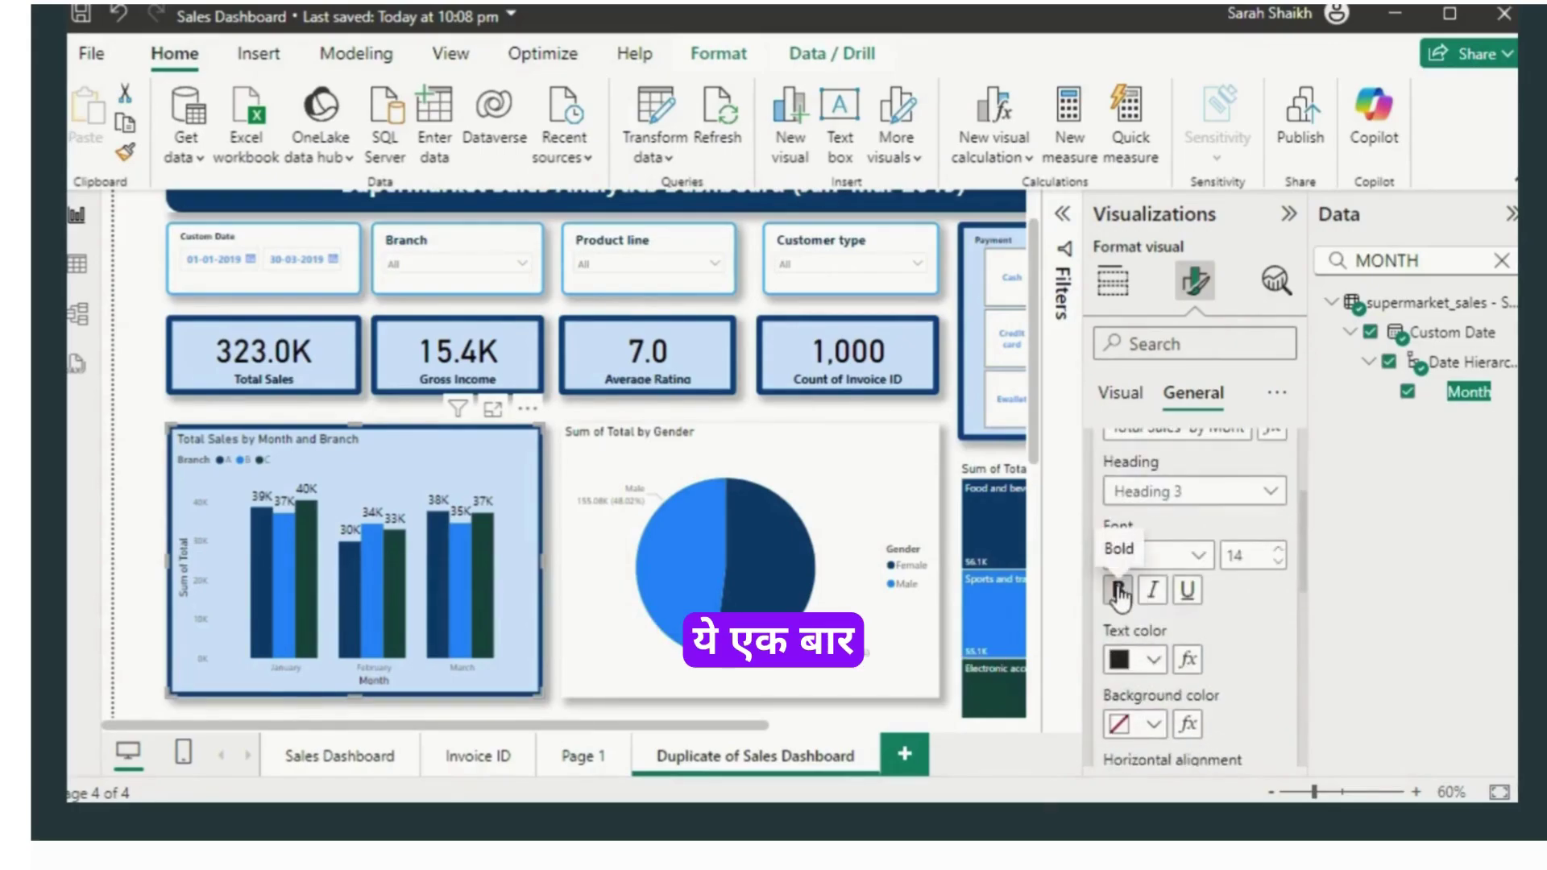
pyautogui.click(1119, 592)
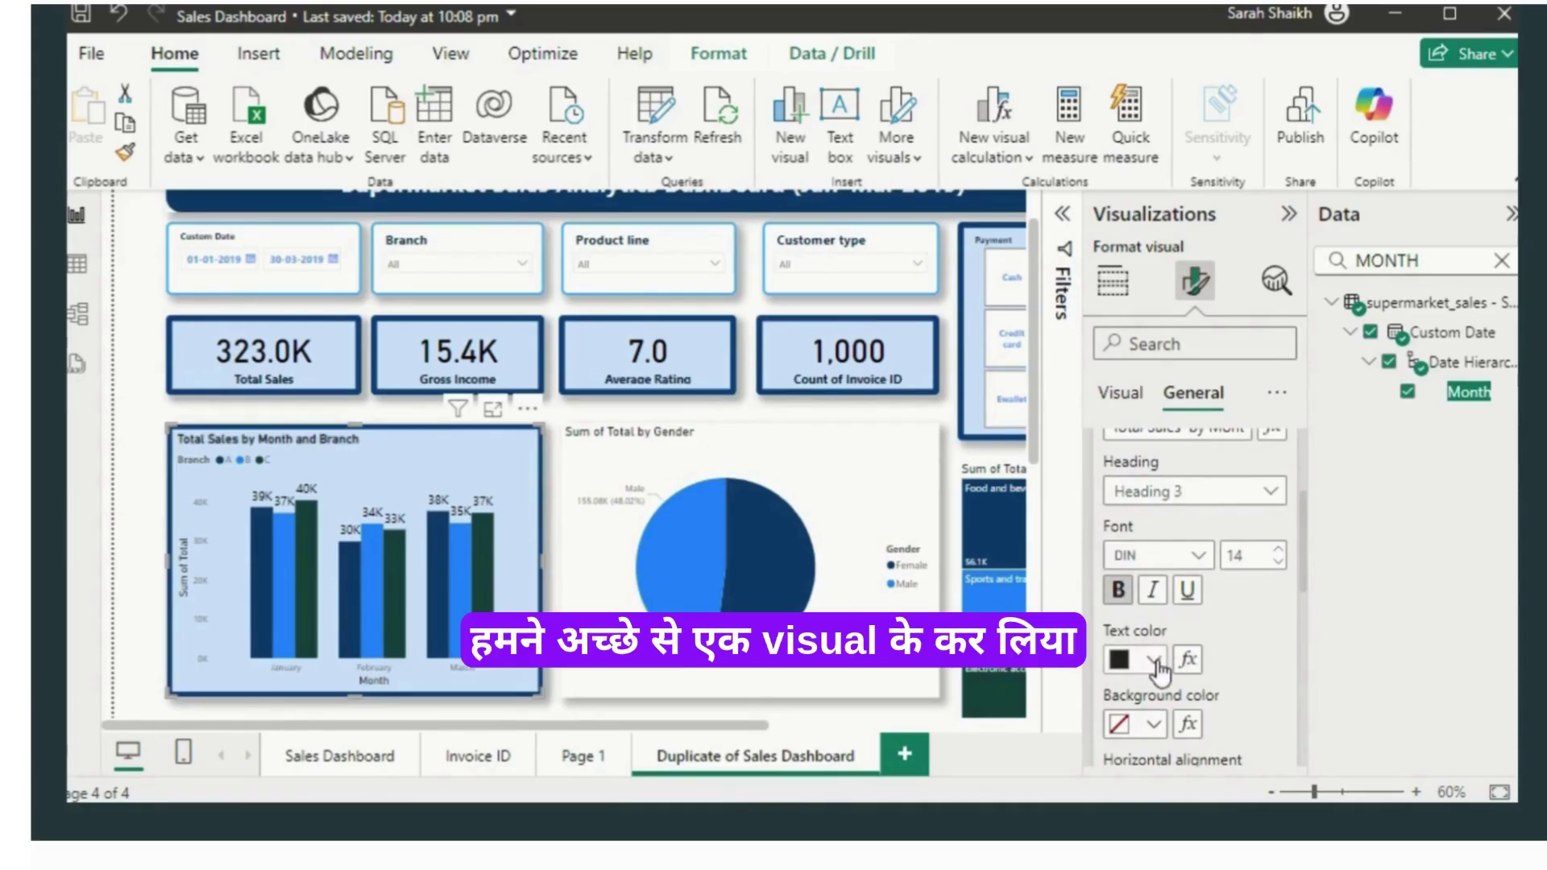
pyautogui.click(1196, 556)
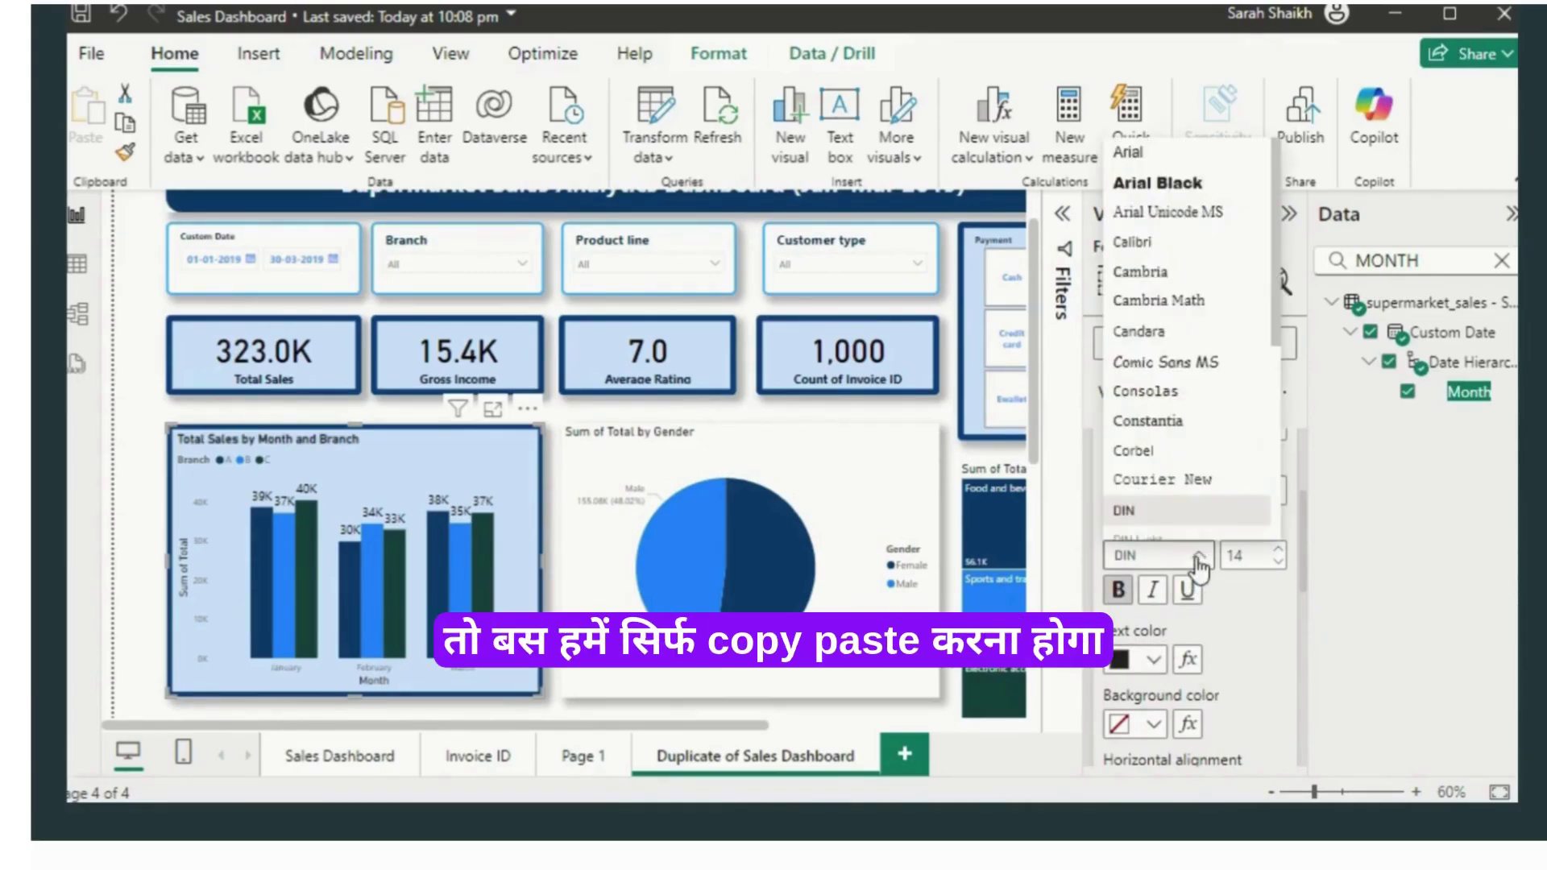
pyautogui.click(1132, 241)
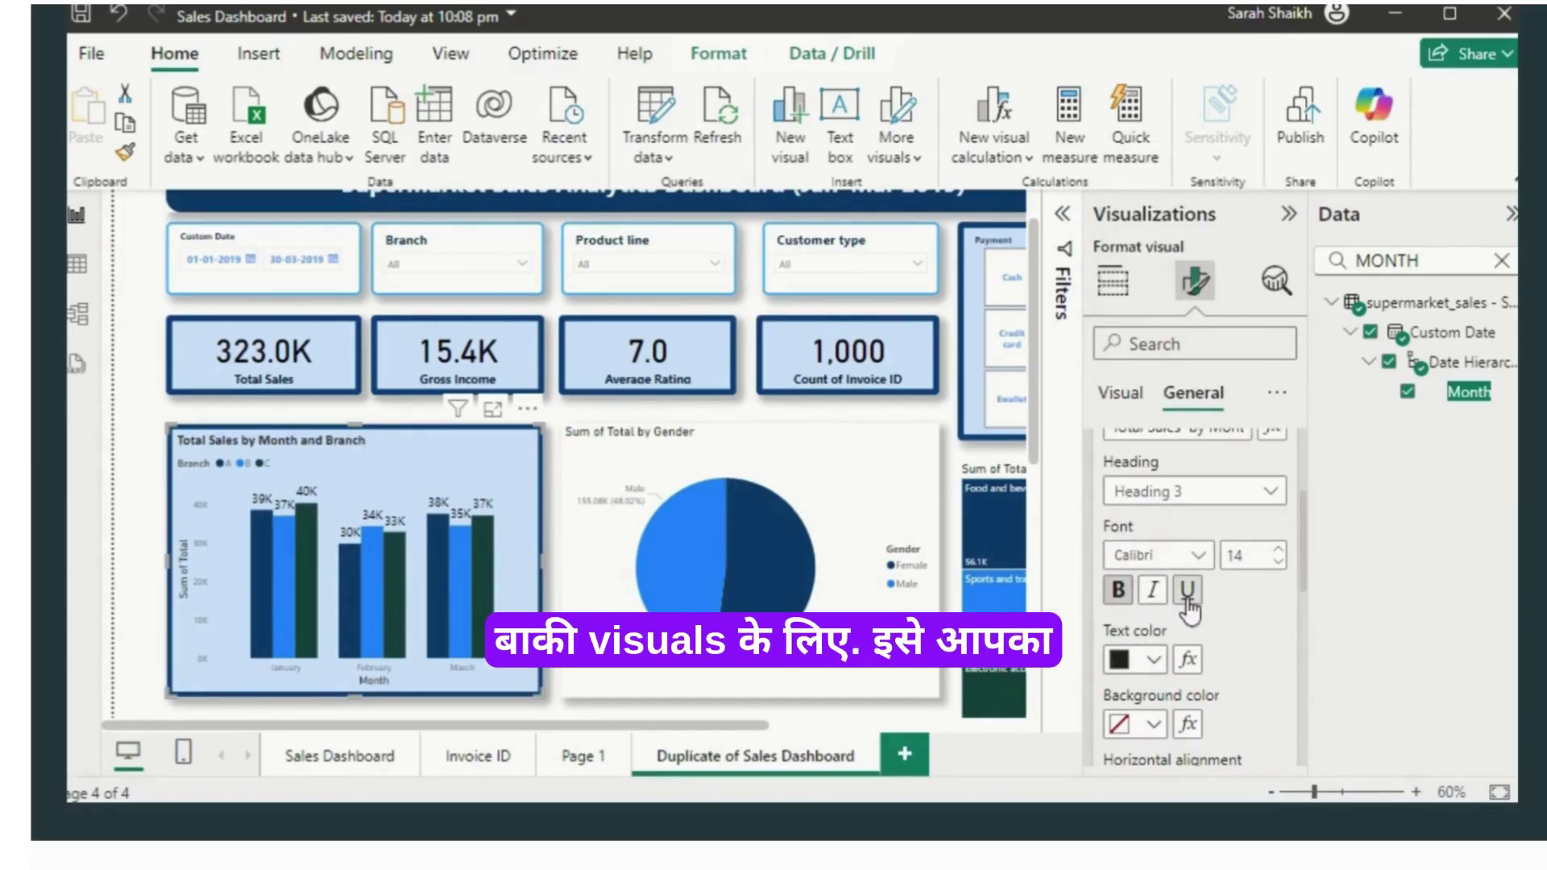
pyautogui.click(1199, 555)
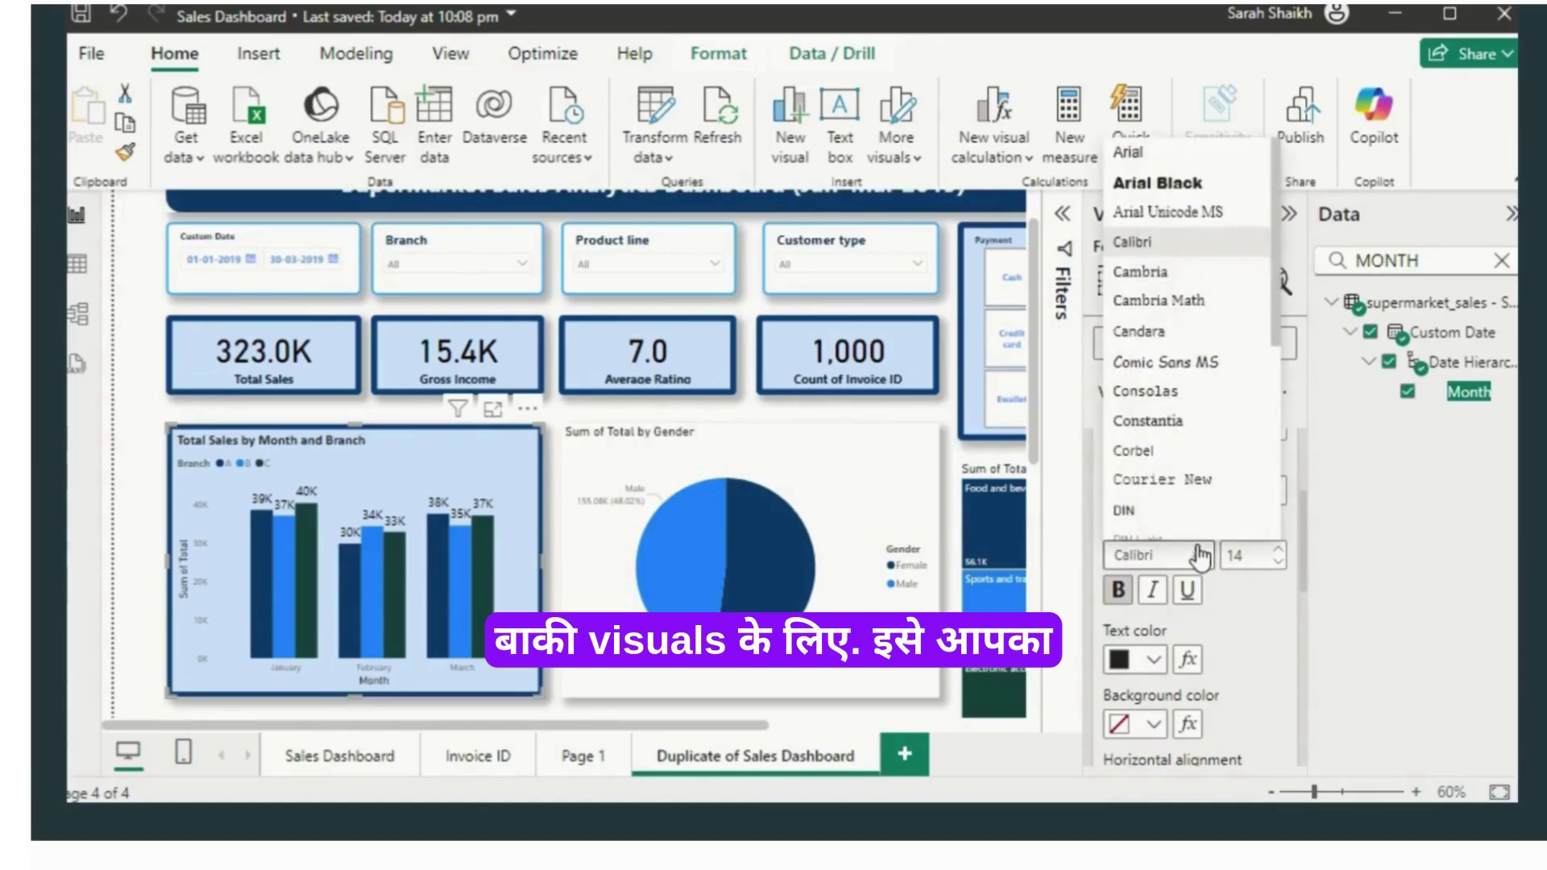
pyautogui.click(1151, 152)
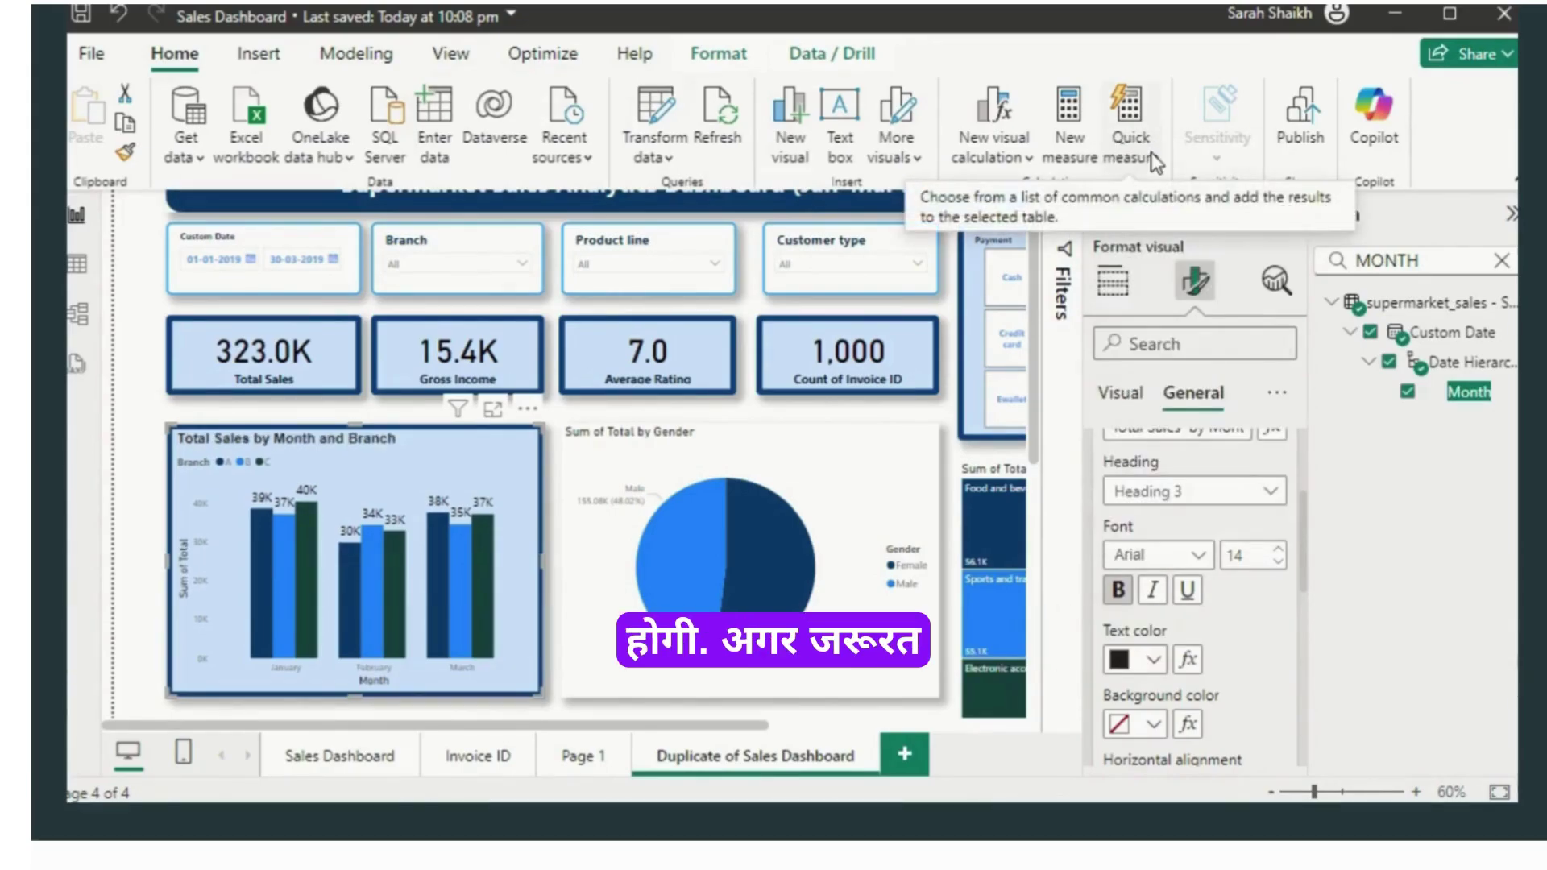
pyautogui.click(1117, 592)
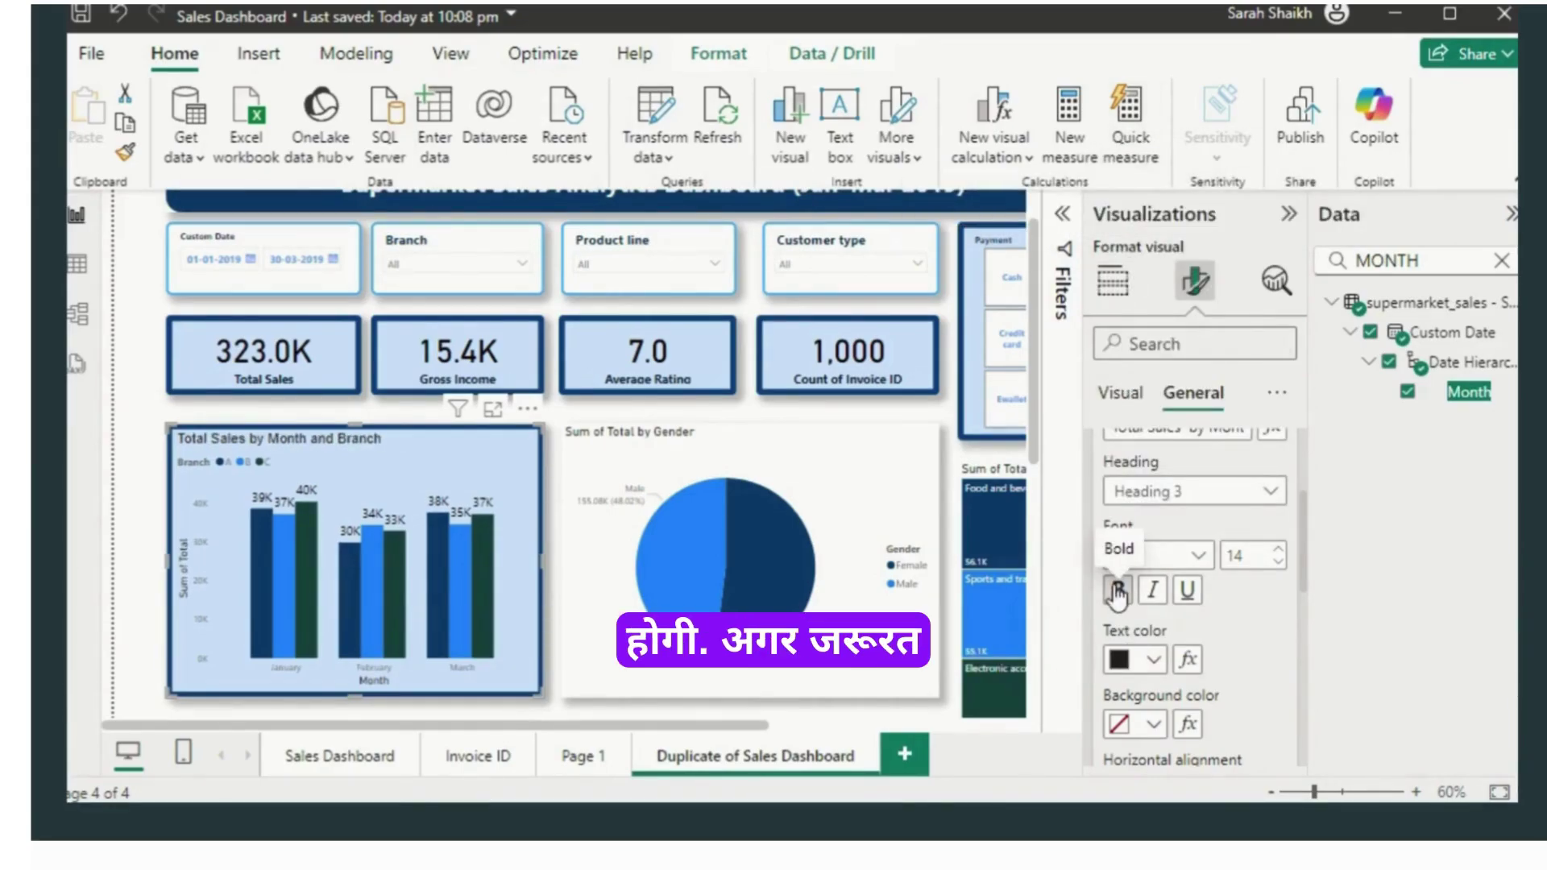
pyautogui.click(1117, 592)
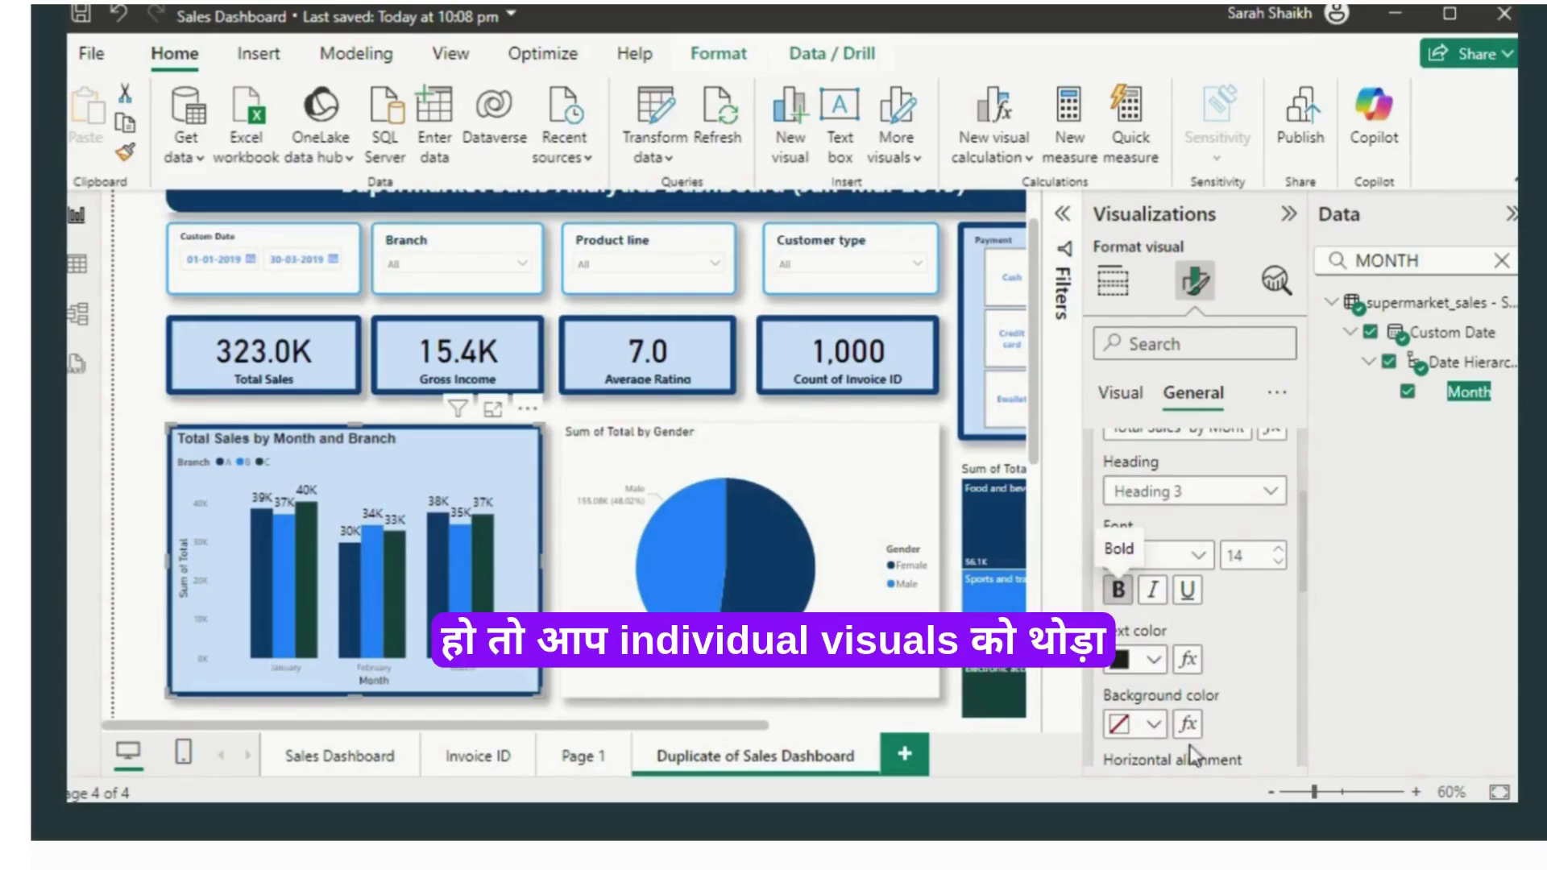
# Step: Color the column chart's title text dark navy and center it horizontally
pyautogui.click(1156, 660)
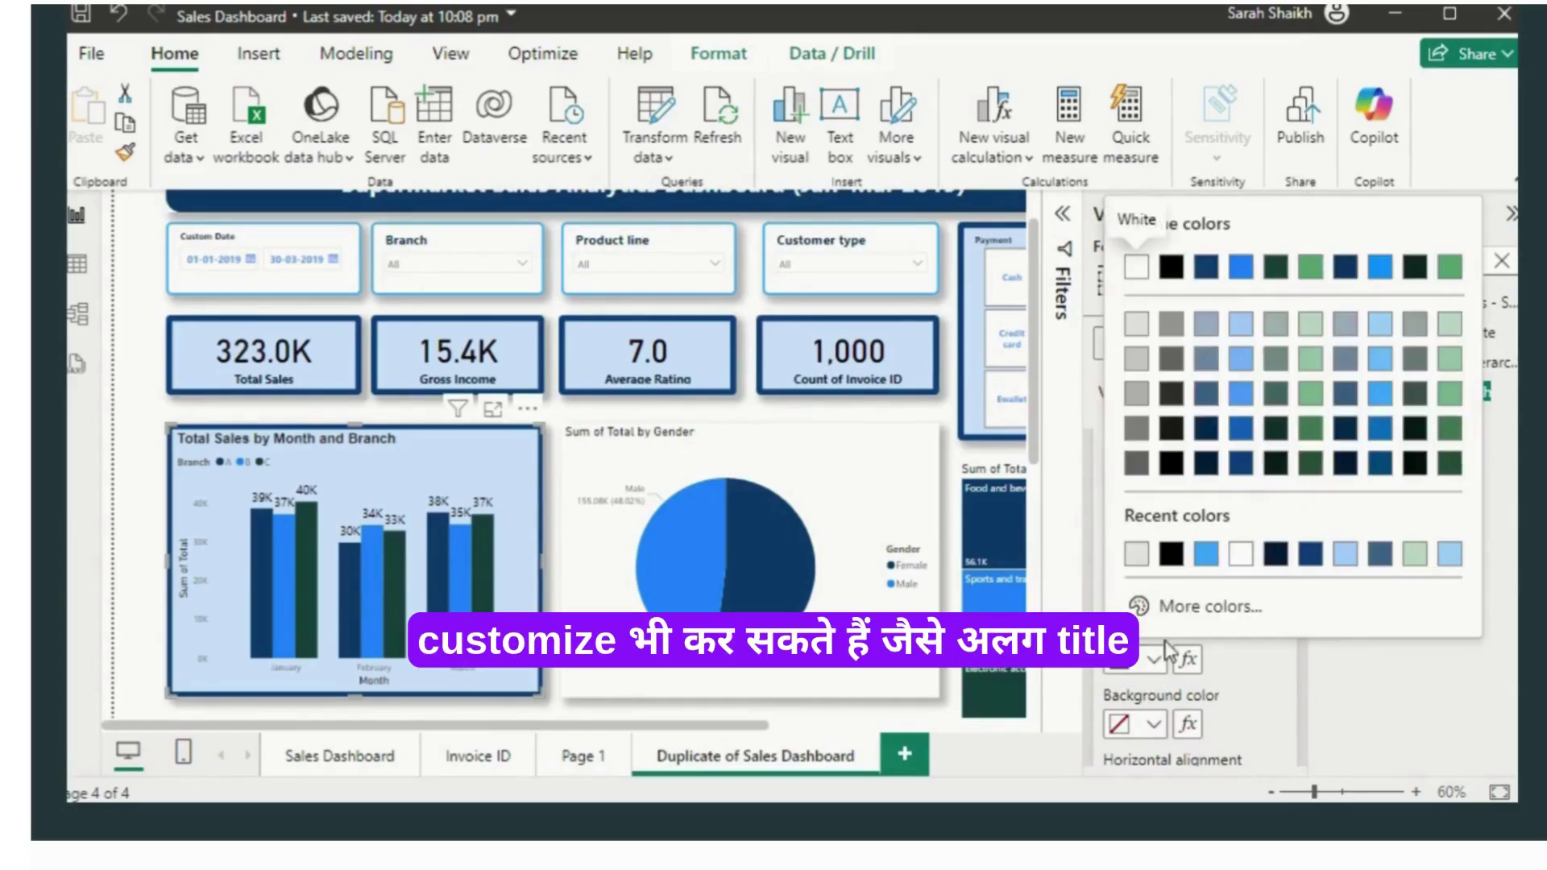
pyautogui.click(1276, 555)
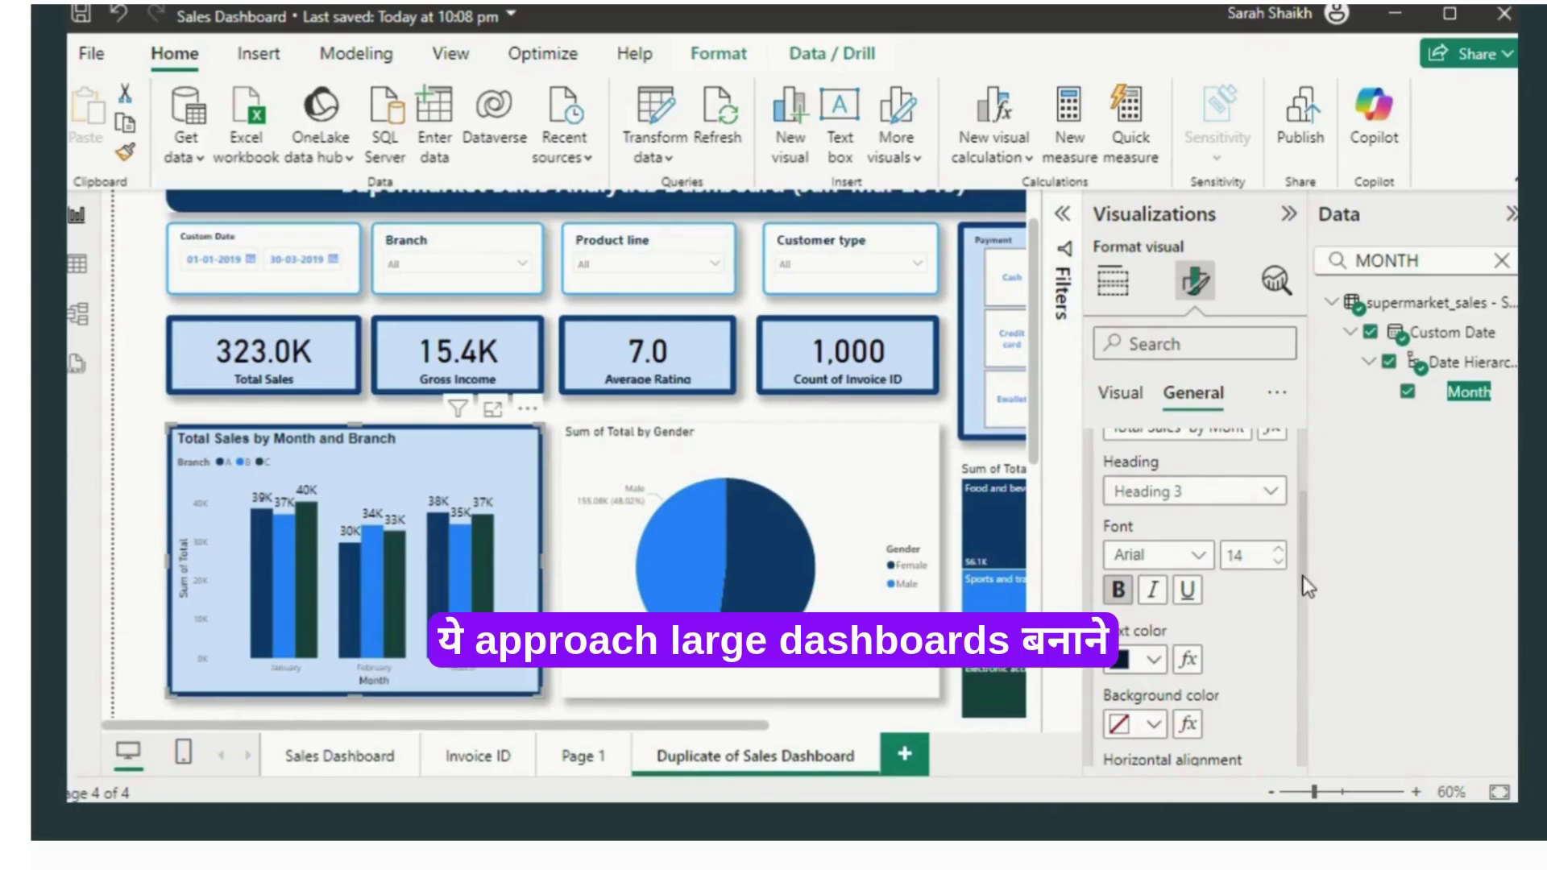
pyautogui.scroll(-3, 1309, 587)
pyautogui.moveTo(1306, 592)
pyautogui.mouseDown()
pyautogui.moveTo(1302, 757)
pyautogui.moveTo(1307, 564)
pyautogui.mouseUp()
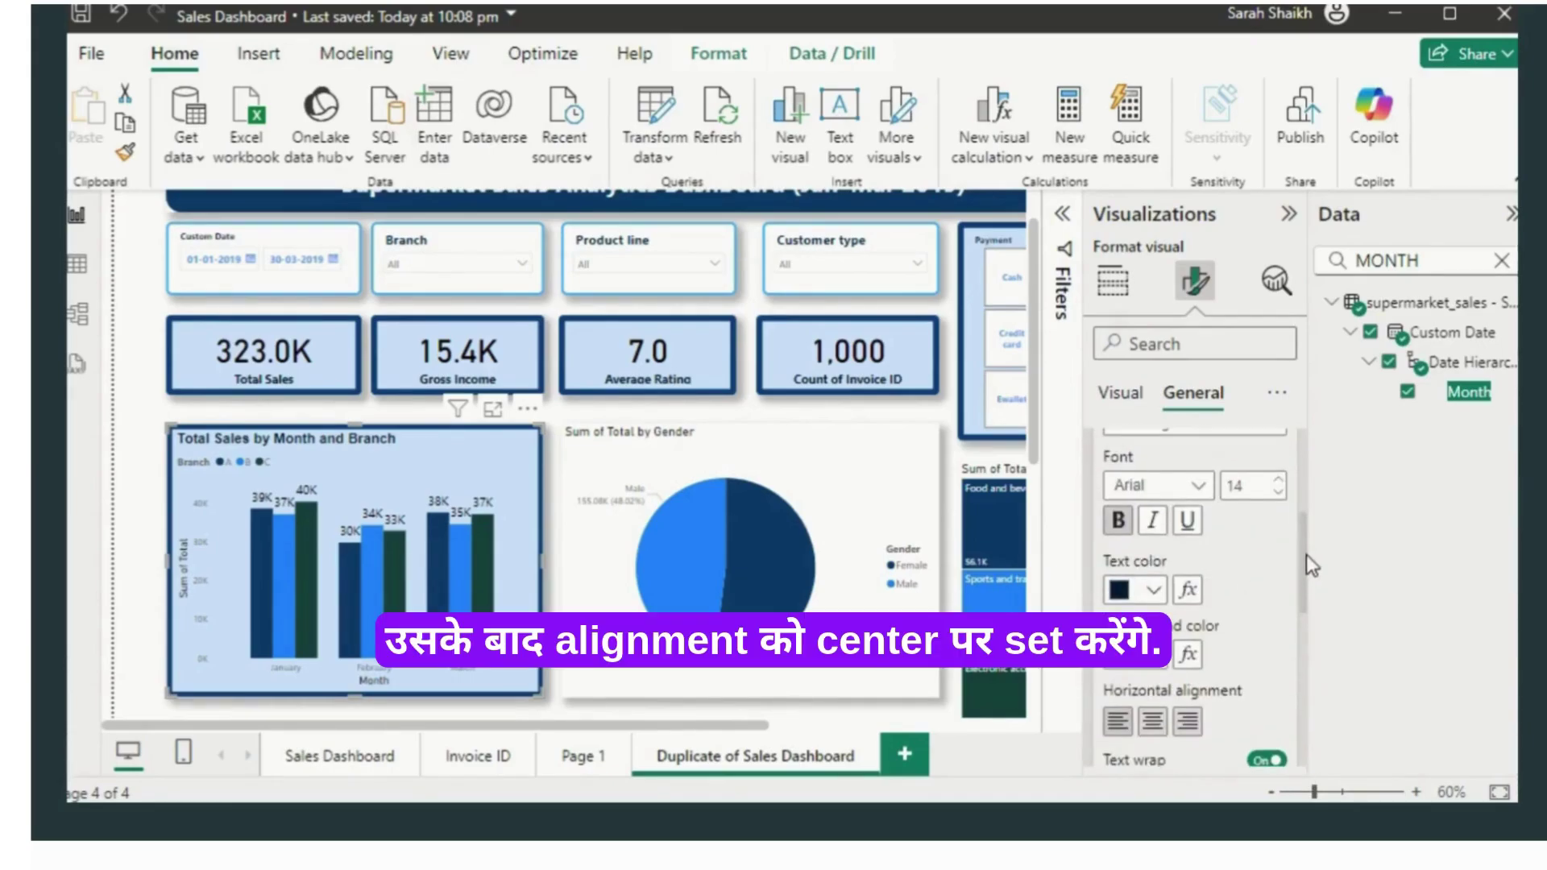
pyautogui.click(1154, 721)
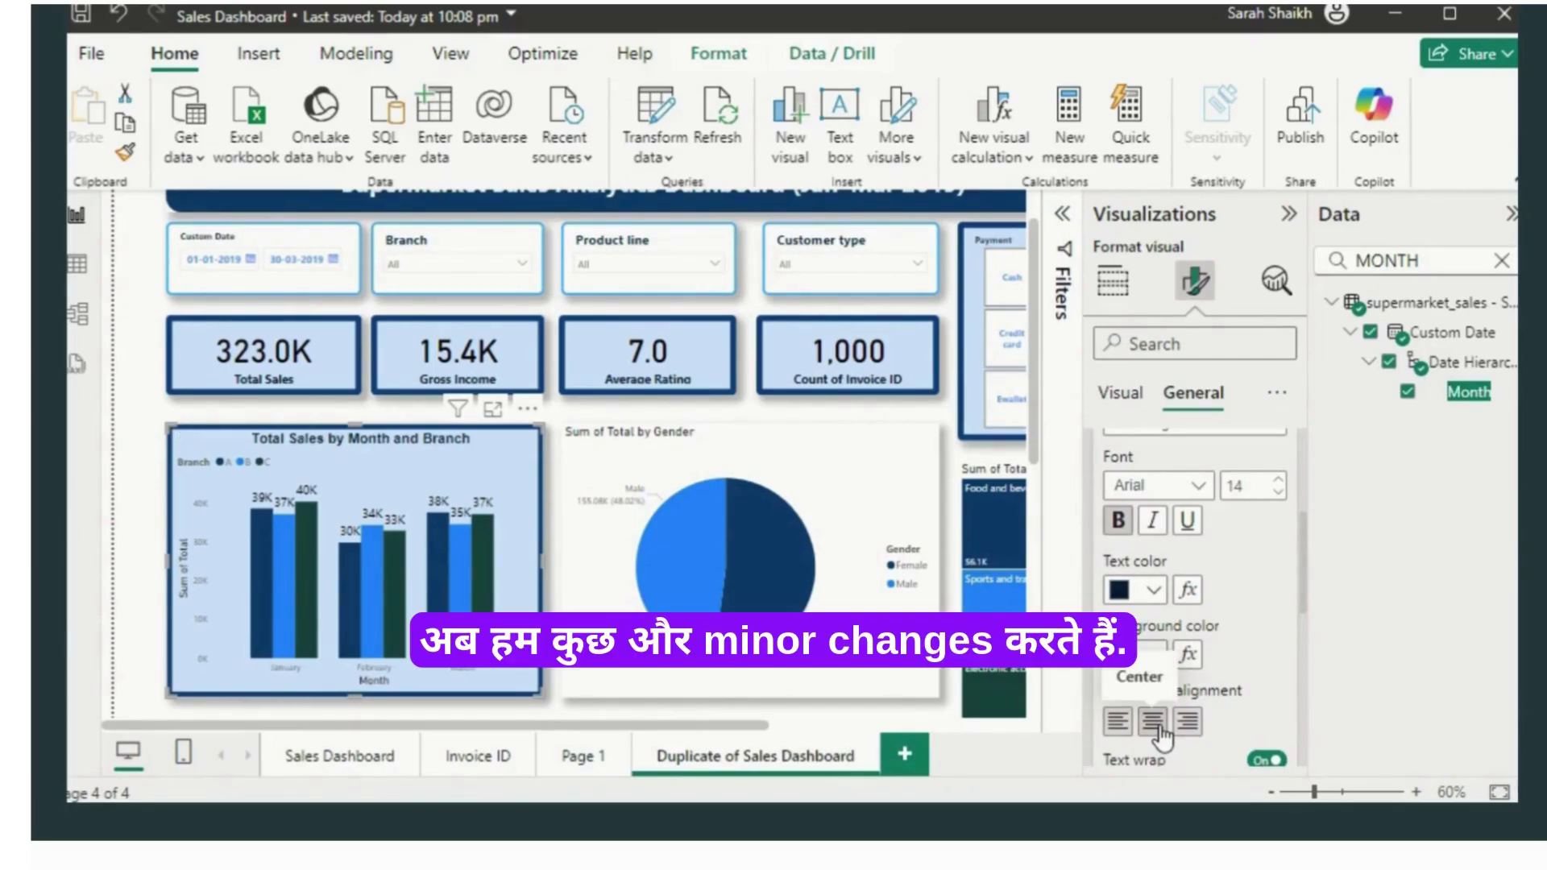
# Step: Set the column chart's legend position to Bottom center
pyautogui.scroll(-5, 1302, 577)
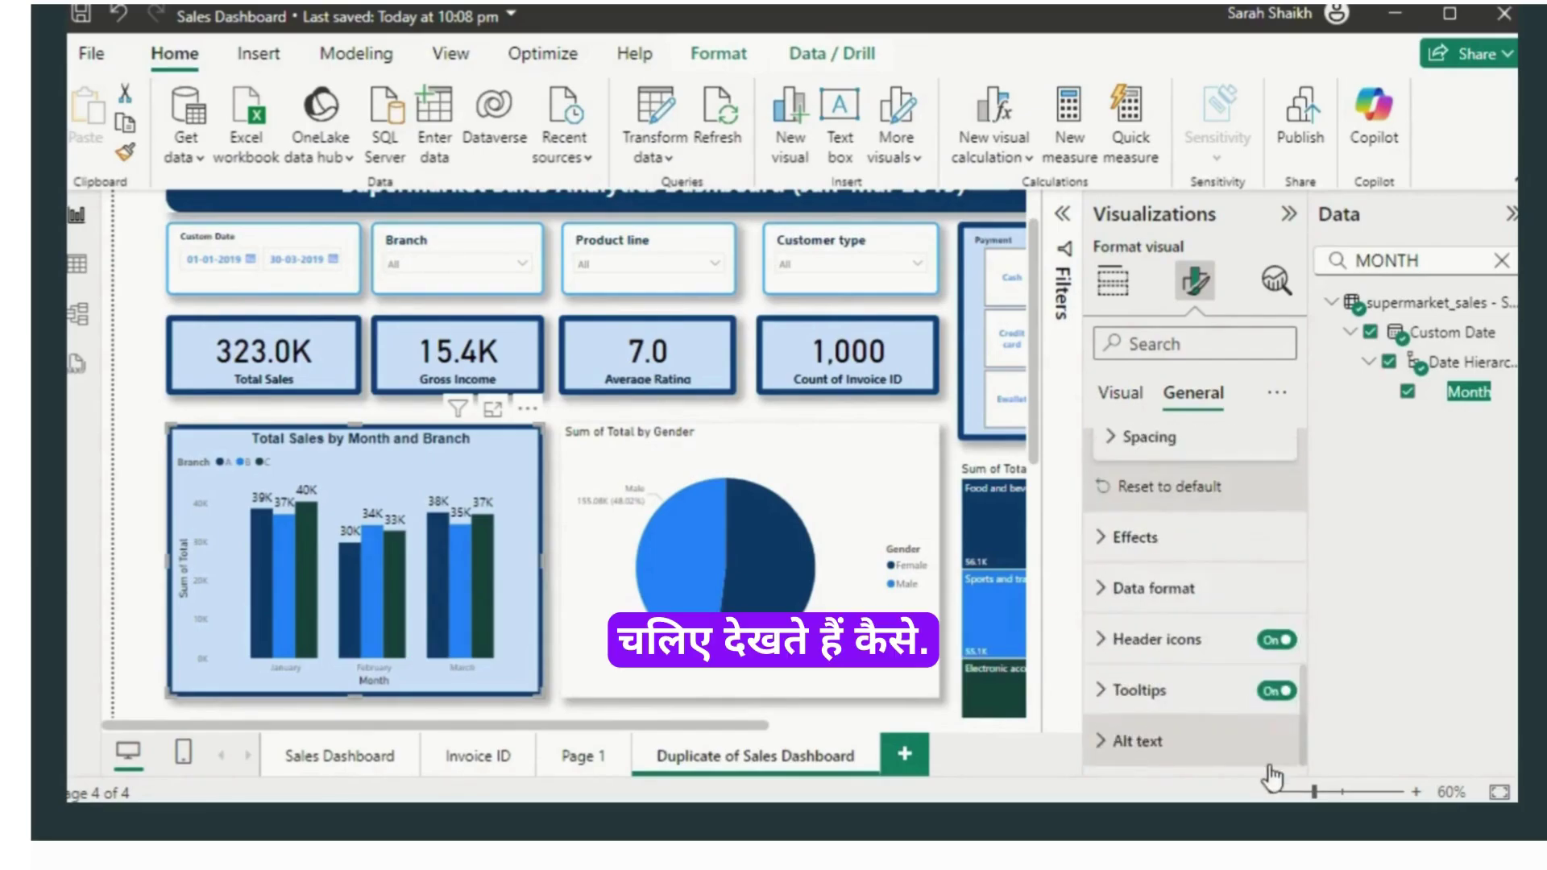
pyautogui.click(1119, 397)
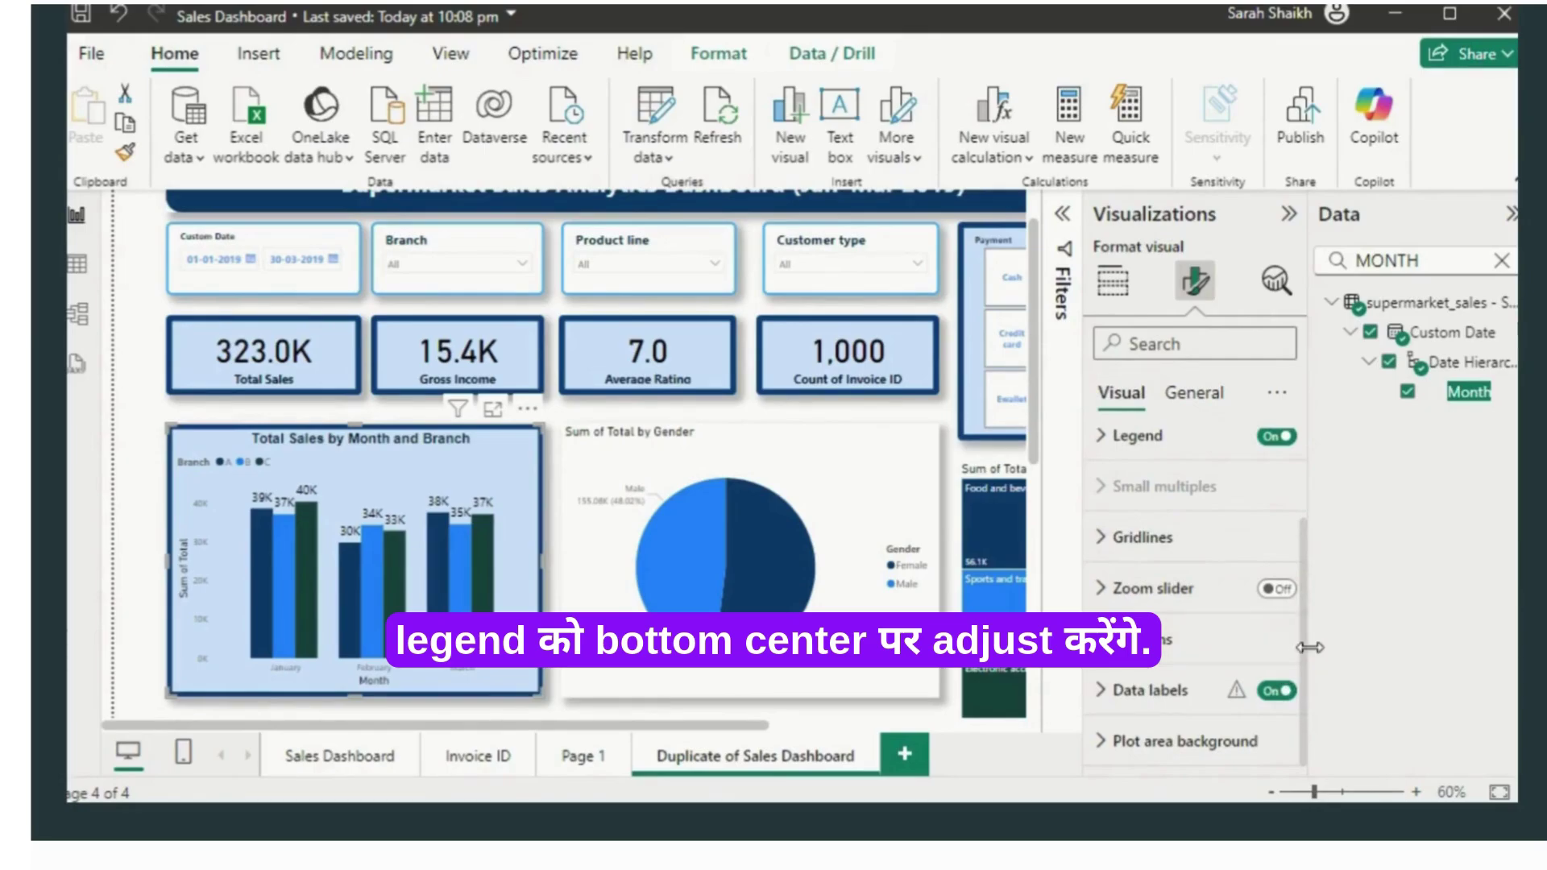
pyautogui.scroll(2, 1298, 596)
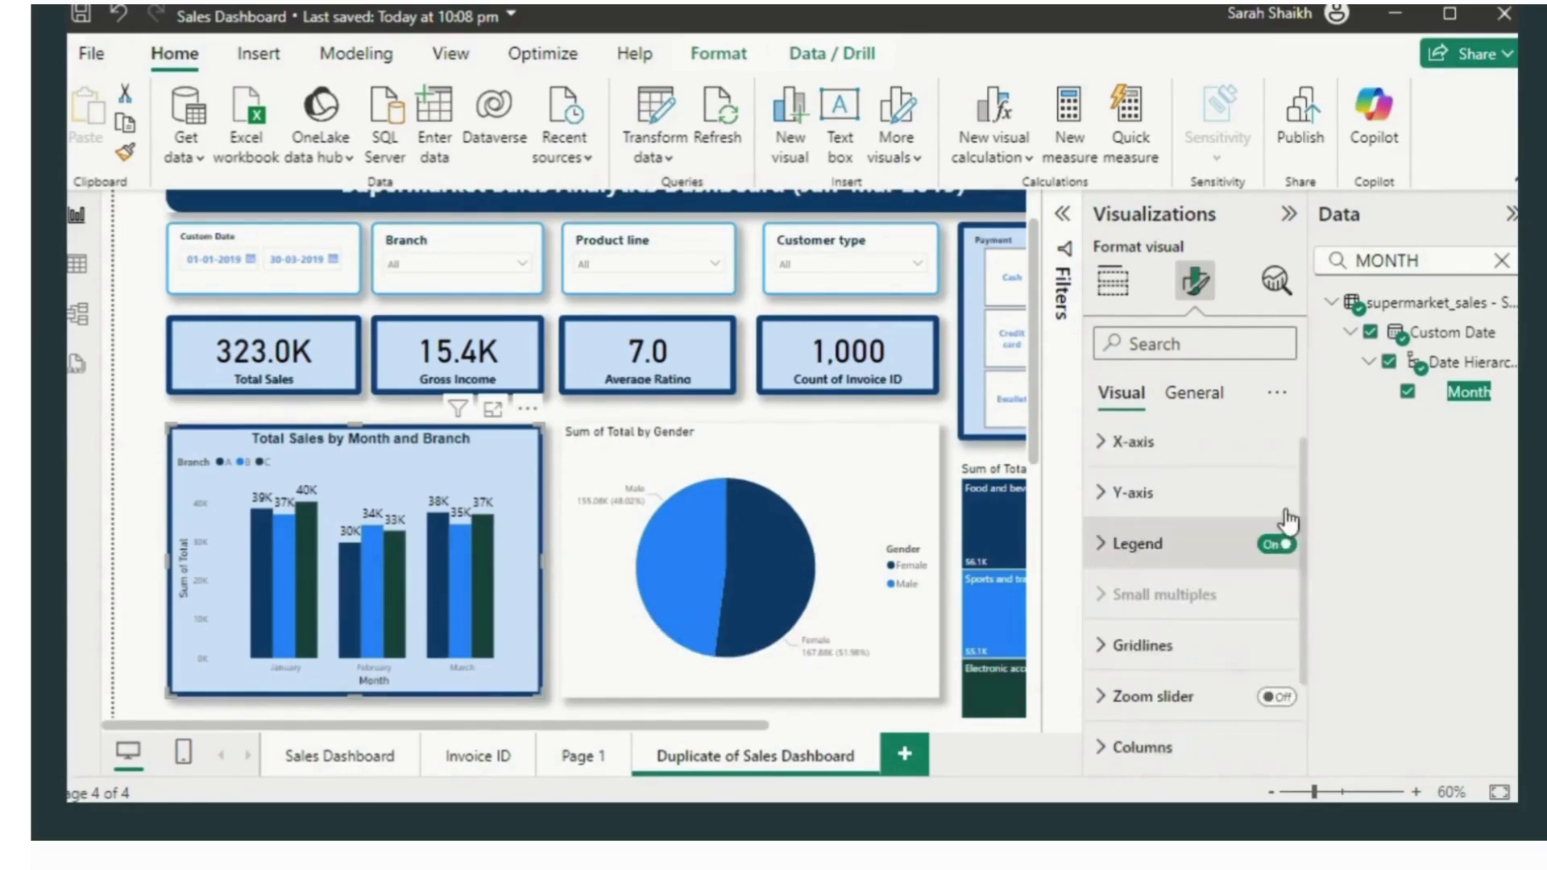
pyautogui.click(1110, 564)
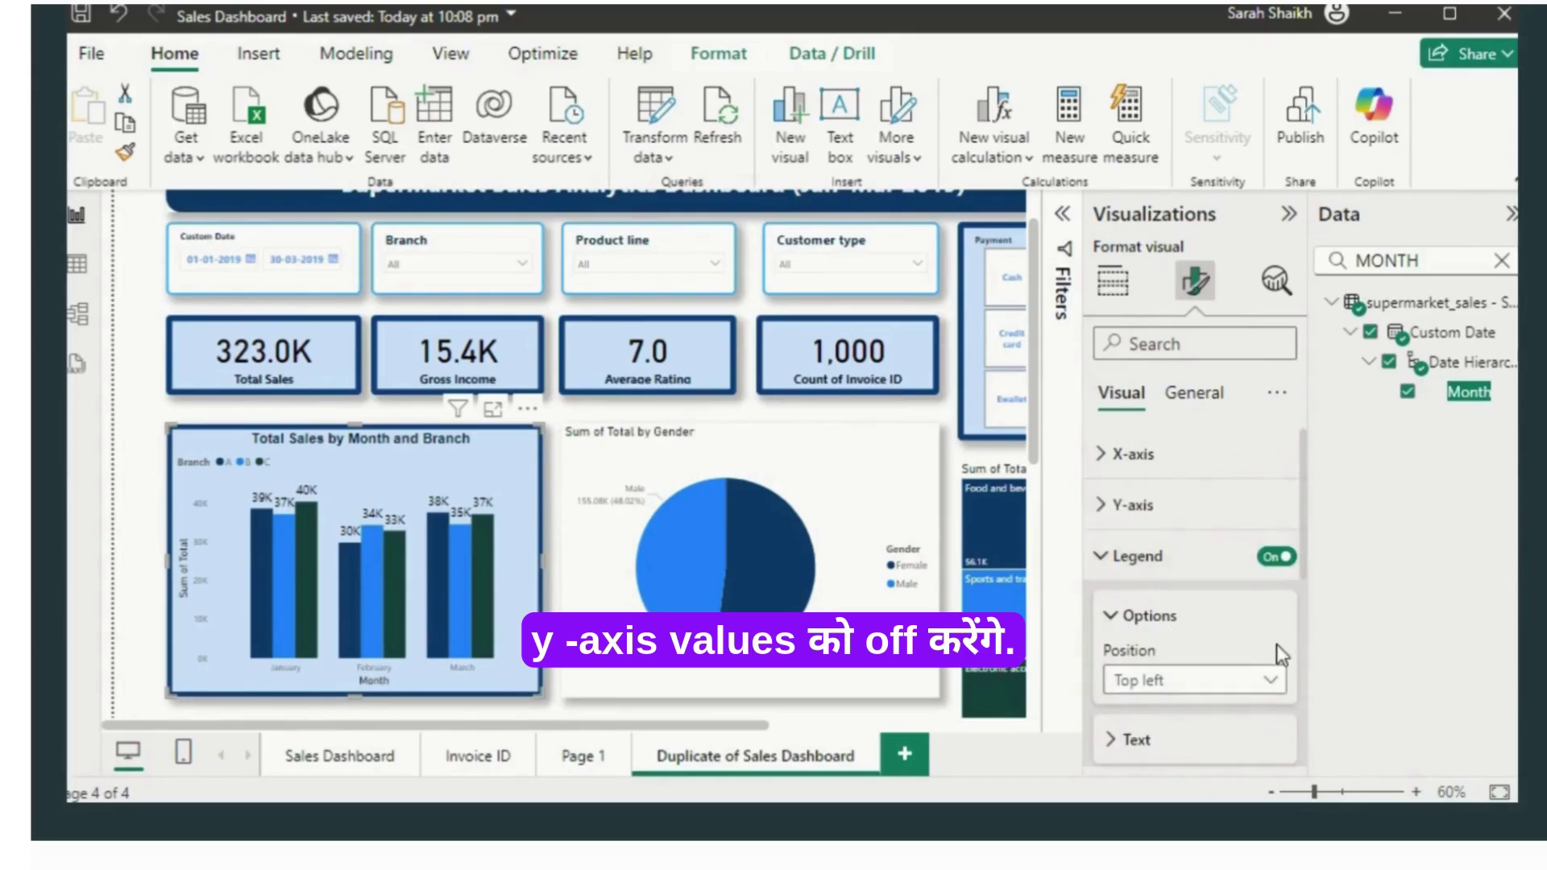
pyautogui.click(1271, 683)
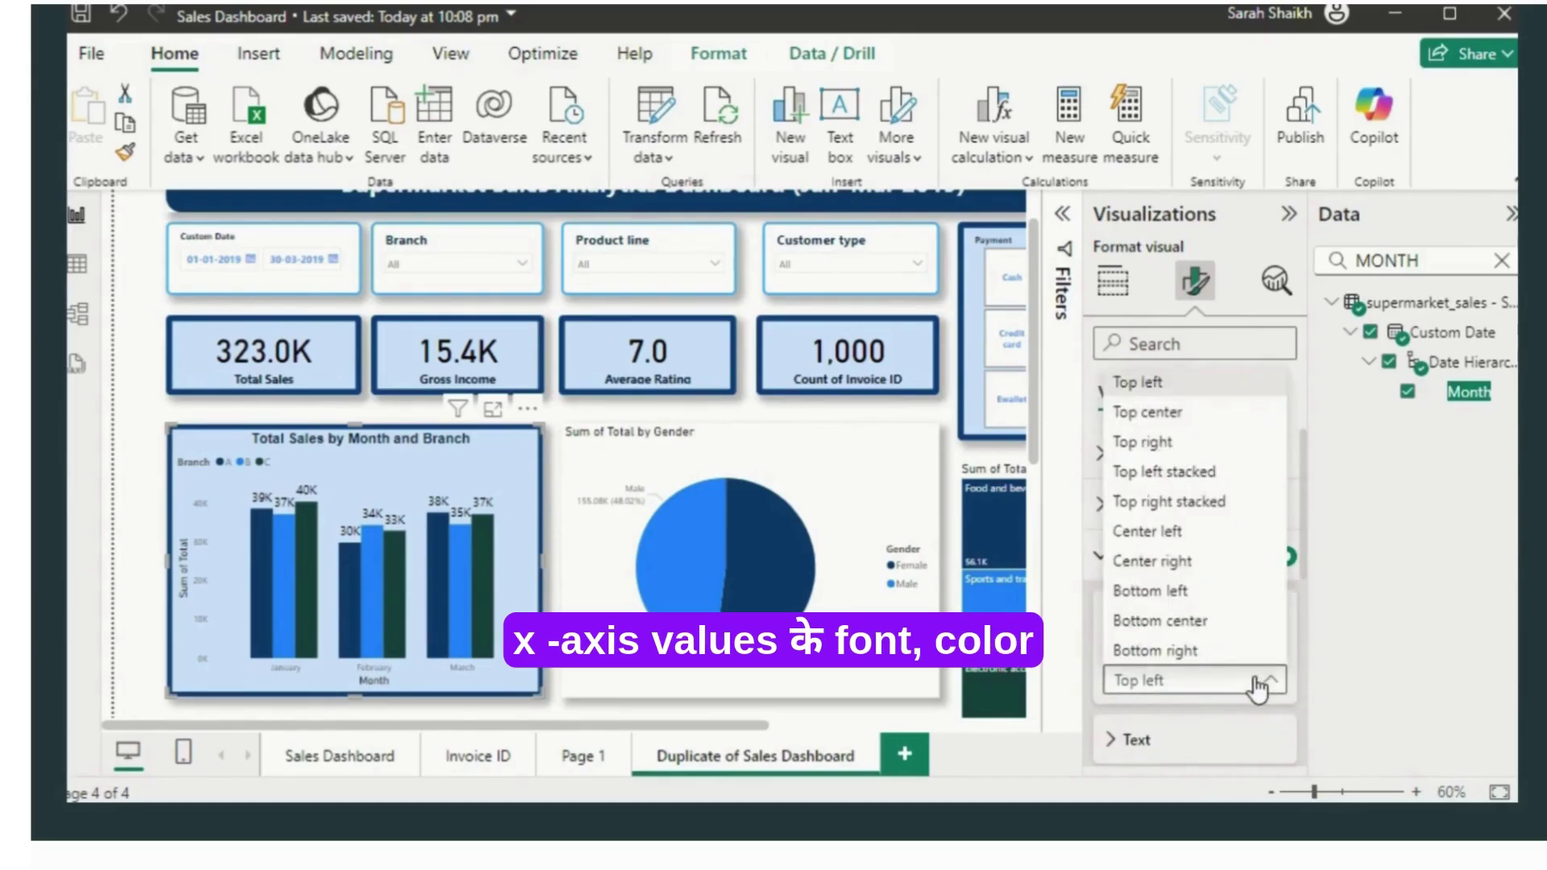
pyautogui.click(1195, 621)
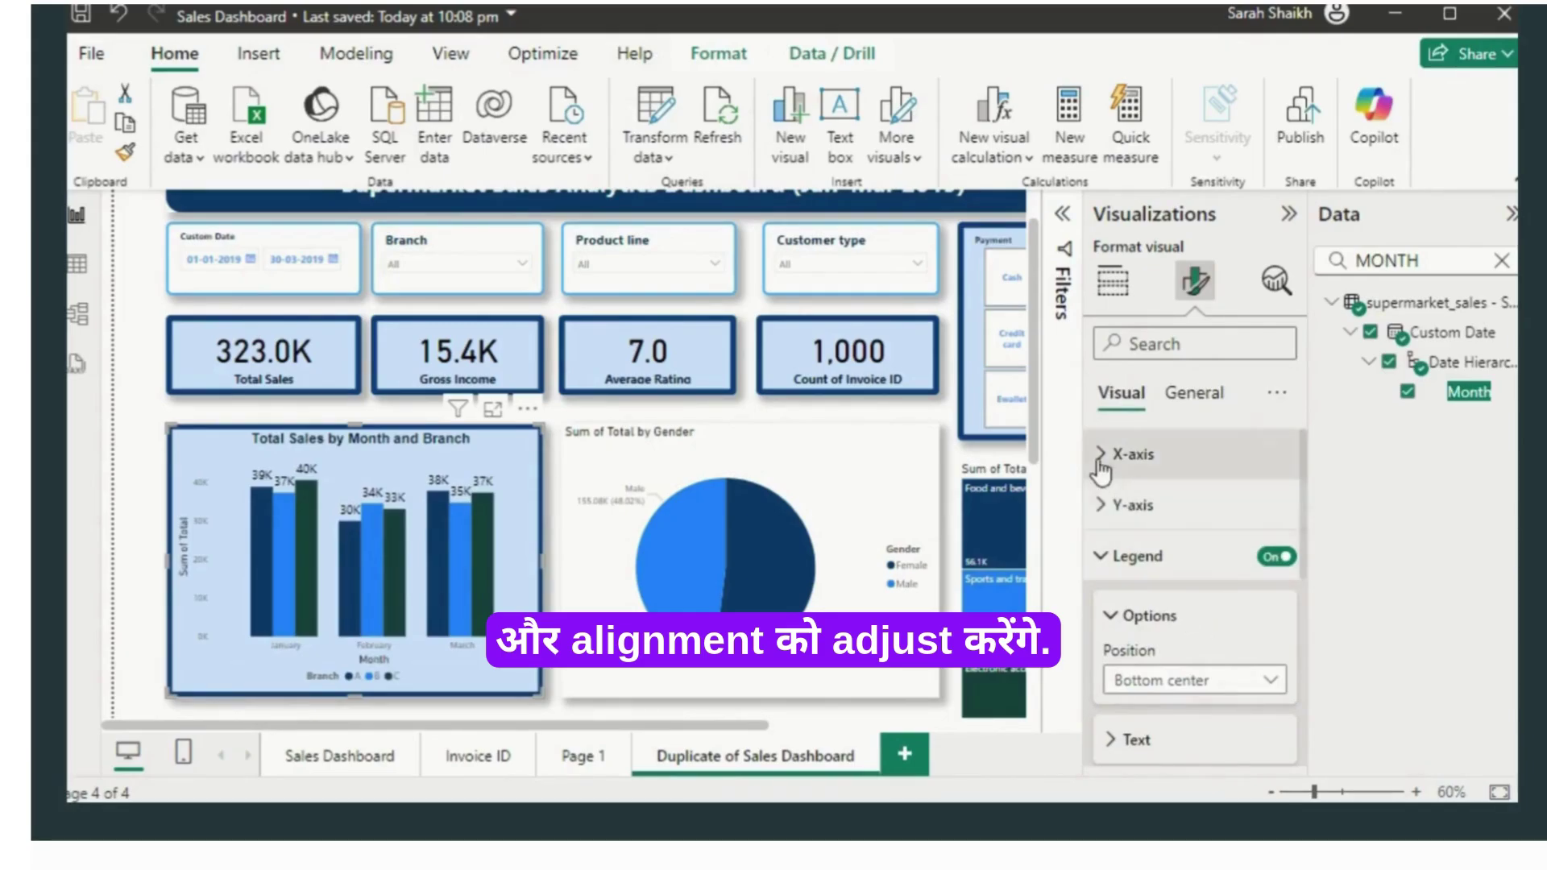
pyautogui.click(1139, 452)
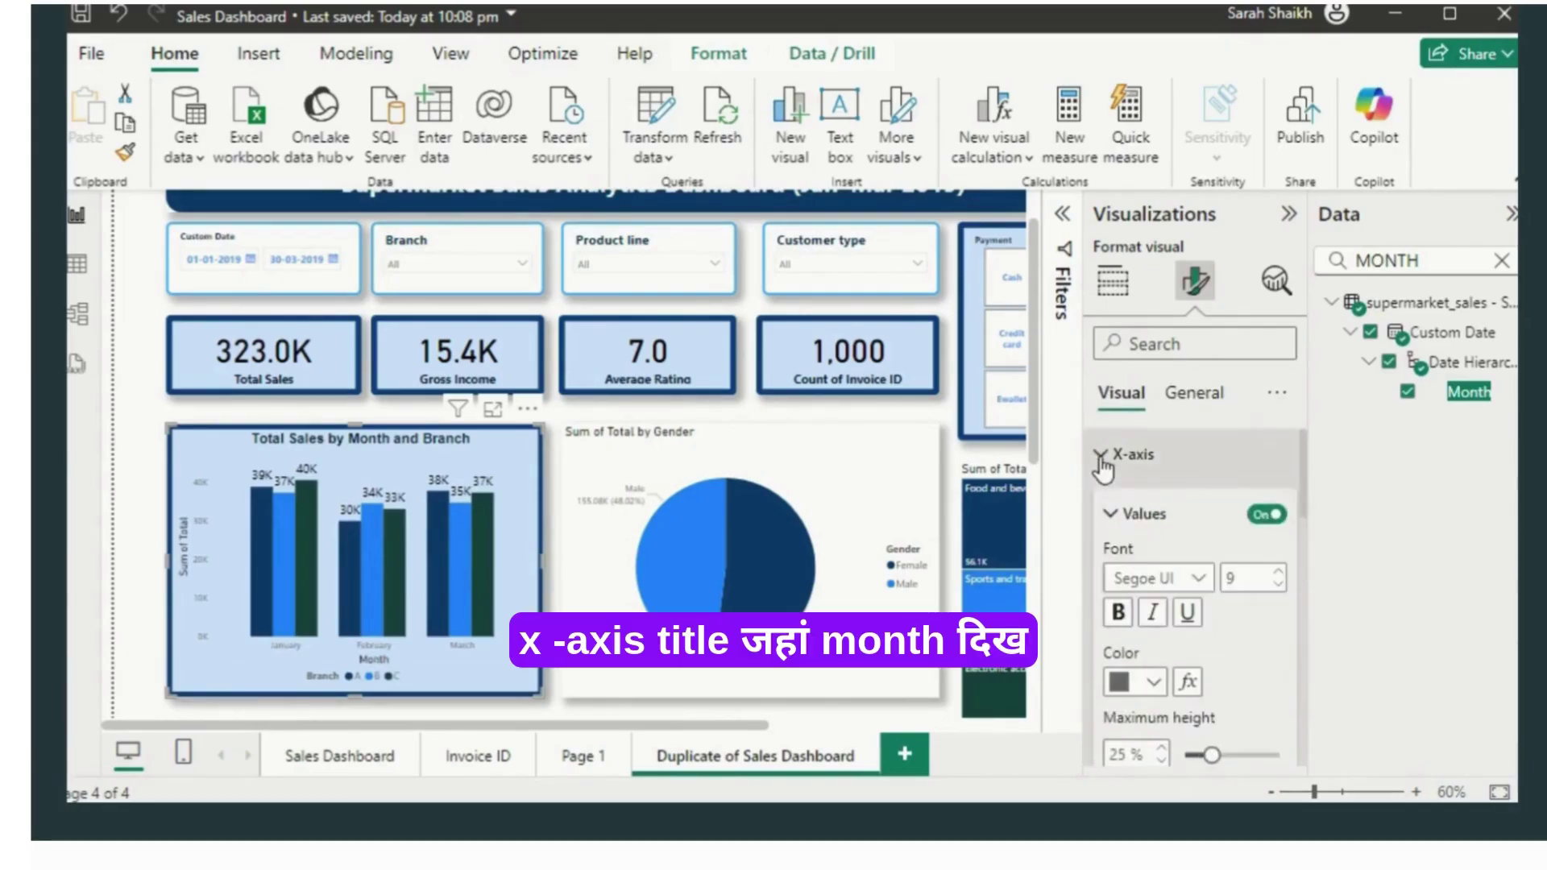
pyautogui.click(1263, 516)
pyautogui.click(1263, 516)
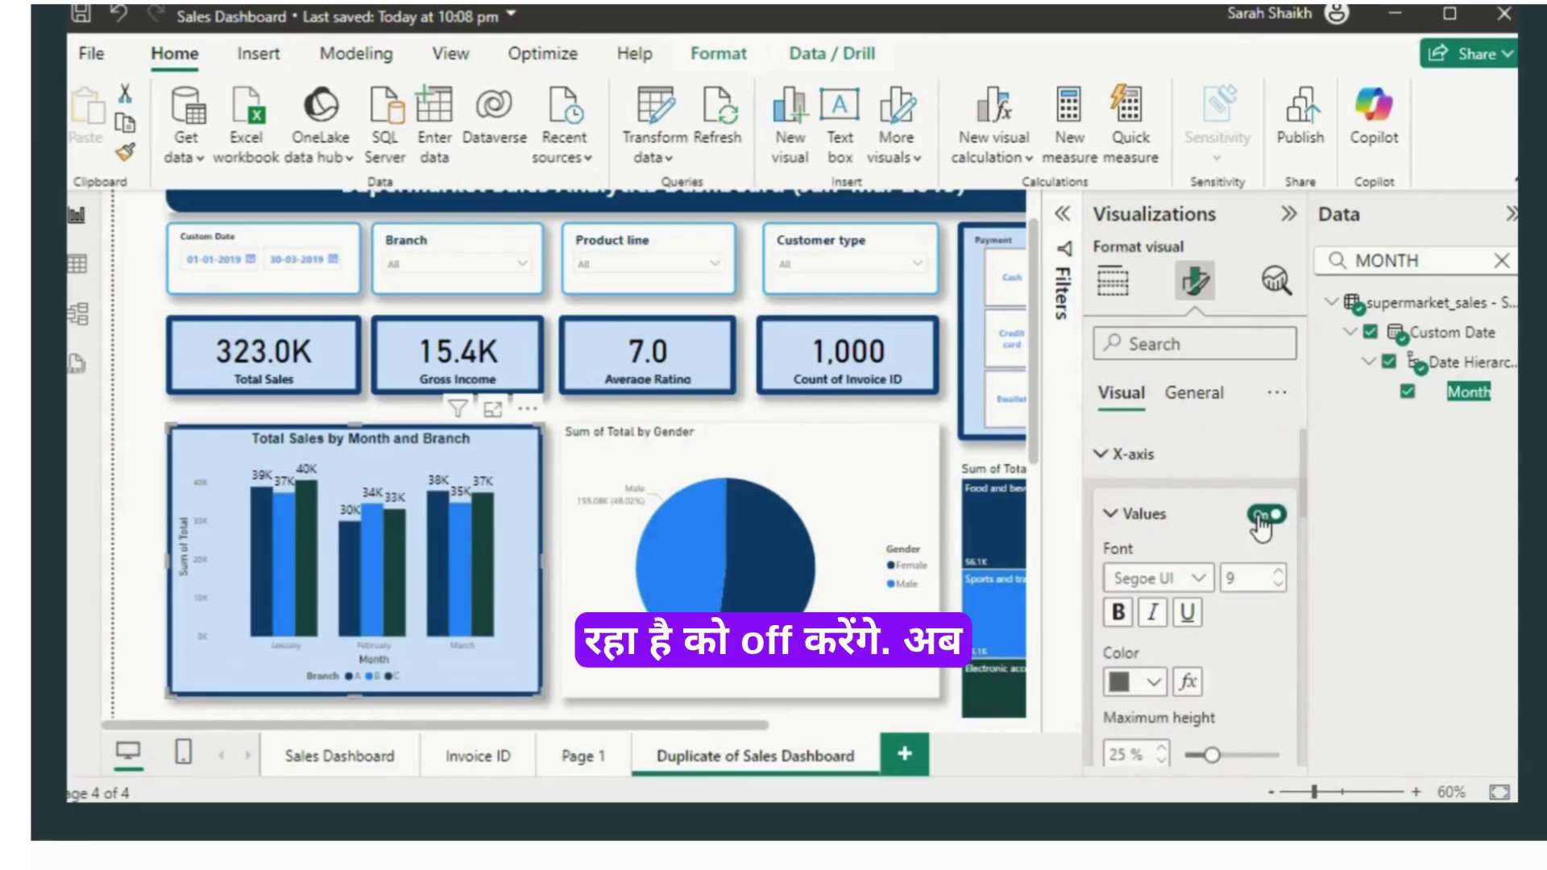
pyautogui.click(1098, 456)
# Step: Turn off the y-axis values on the column chart and open the axis value options
pyautogui.click(1103, 504)
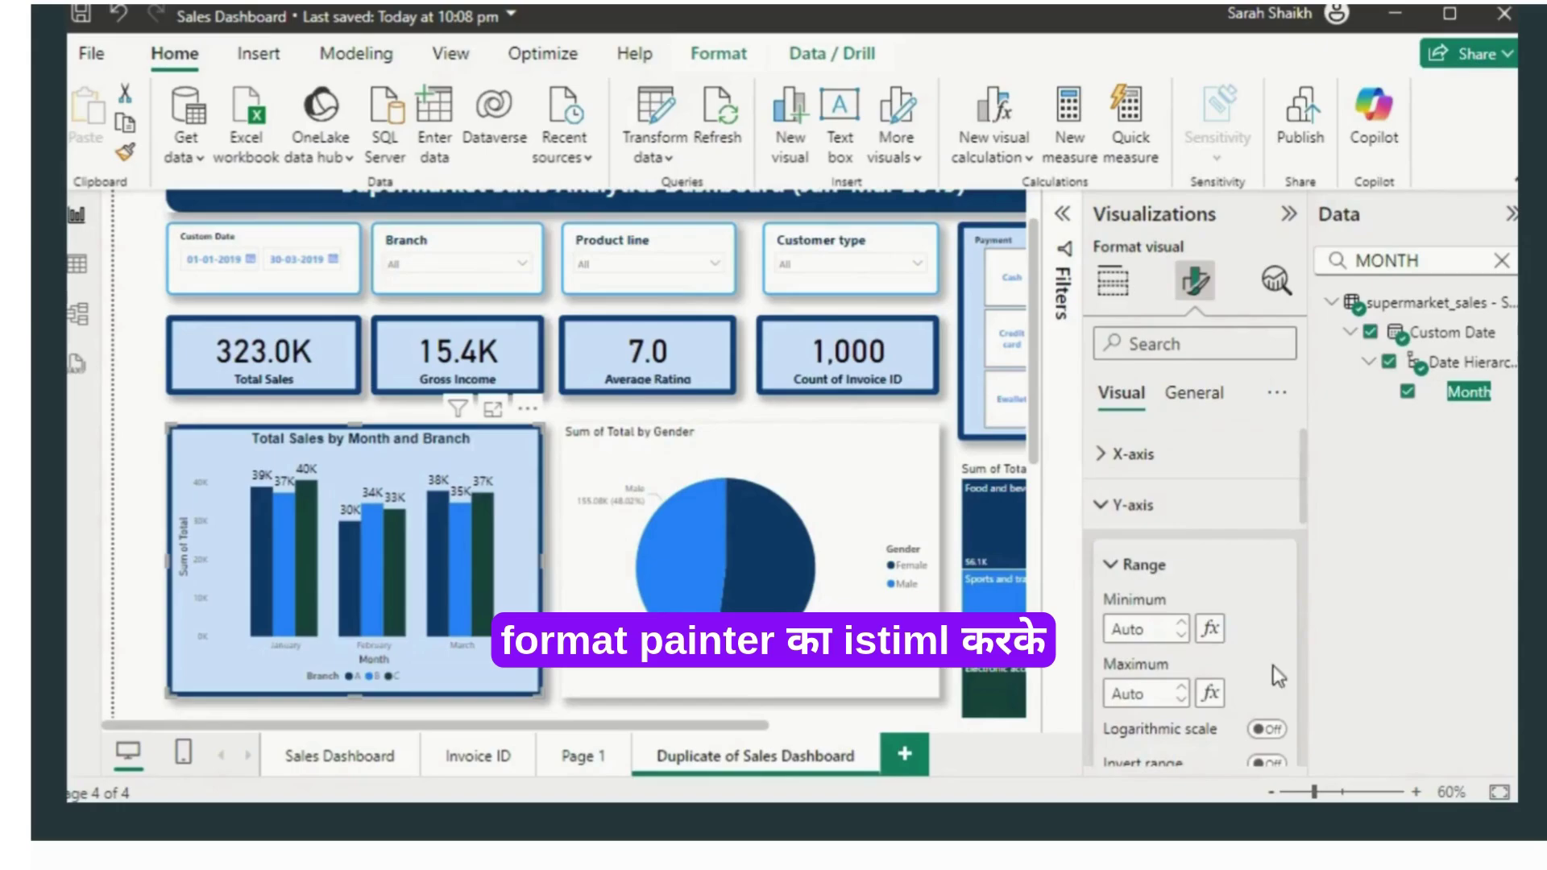
pyautogui.moveTo(1302, 509); pyautogui.dragTo(1303, 564)
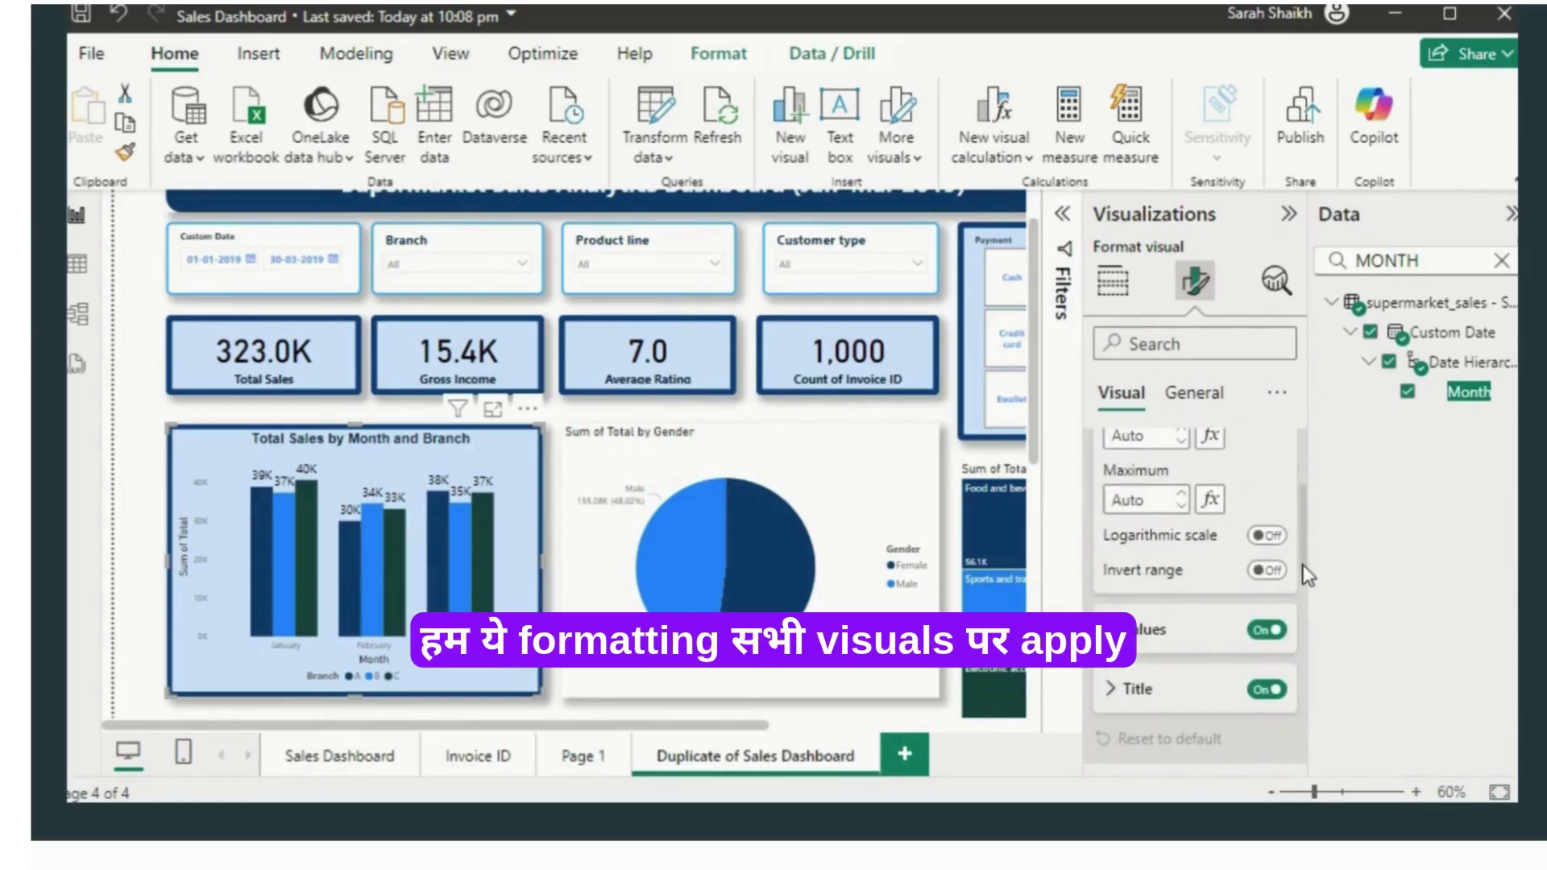
pyautogui.click(1269, 633)
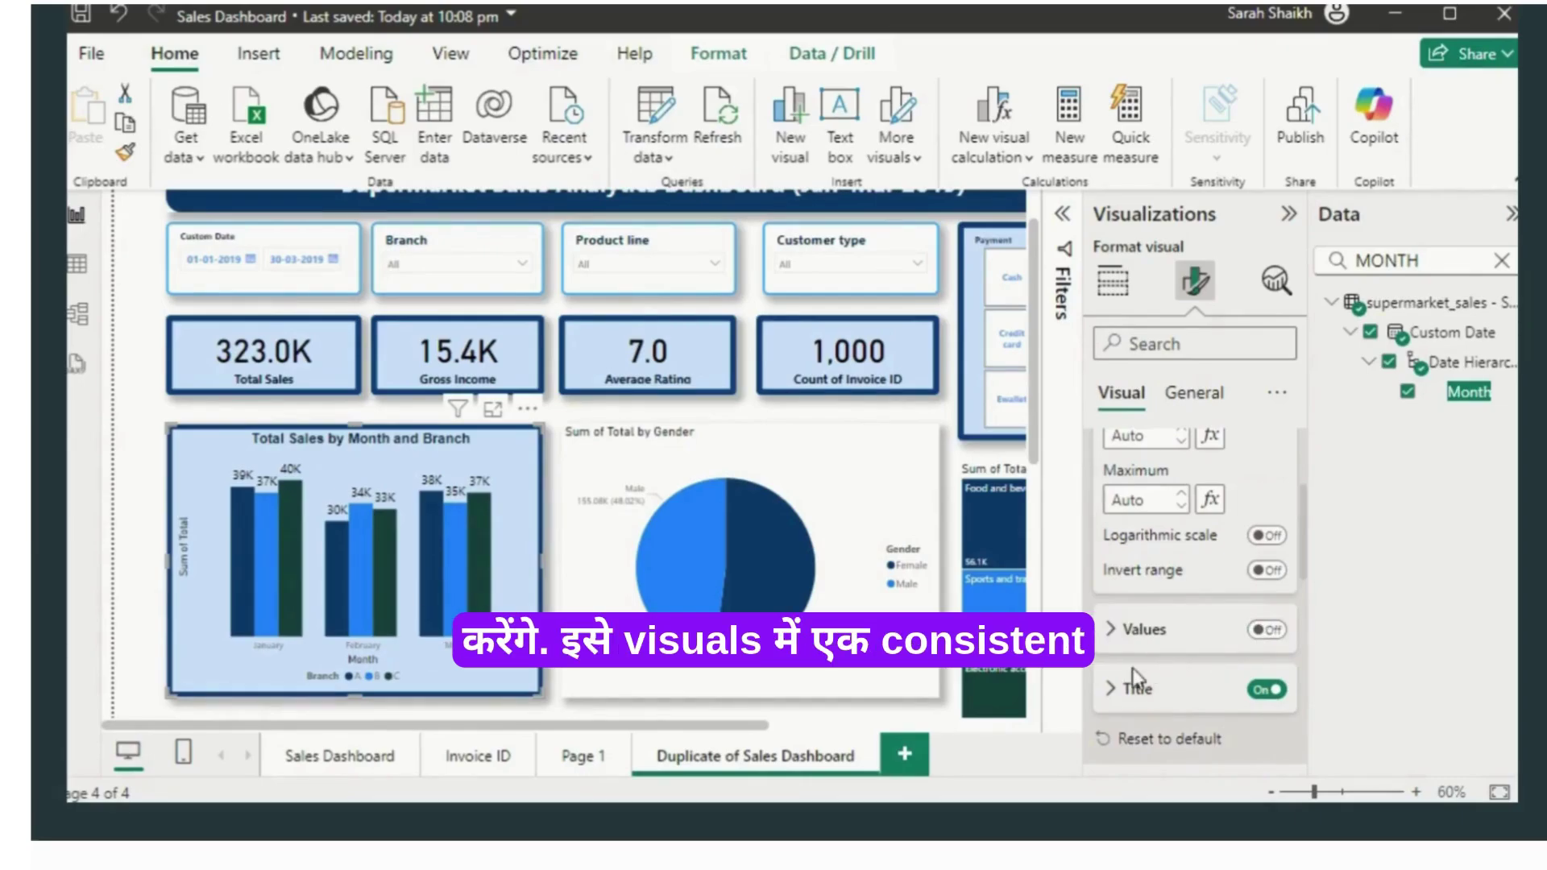
pyautogui.moveTo(1303, 573)
pyautogui.mouseDown()
pyautogui.moveTo(1304, 532)
pyautogui.moveTo(1305, 601)
pyautogui.mouseUp()
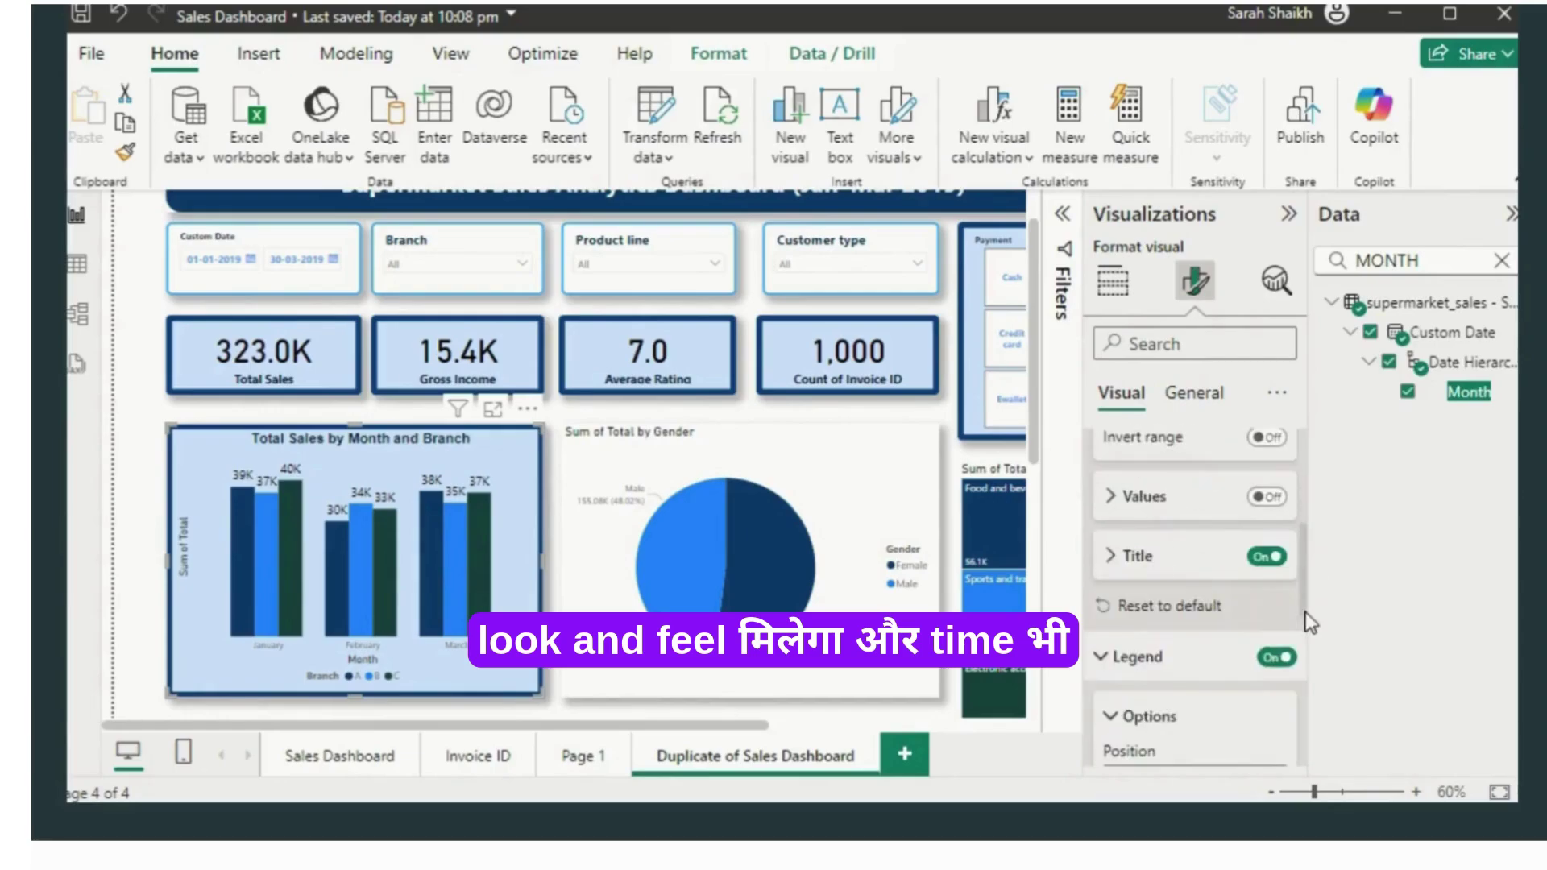
pyautogui.click(1112, 496)
pyautogui.click(1266, 498)
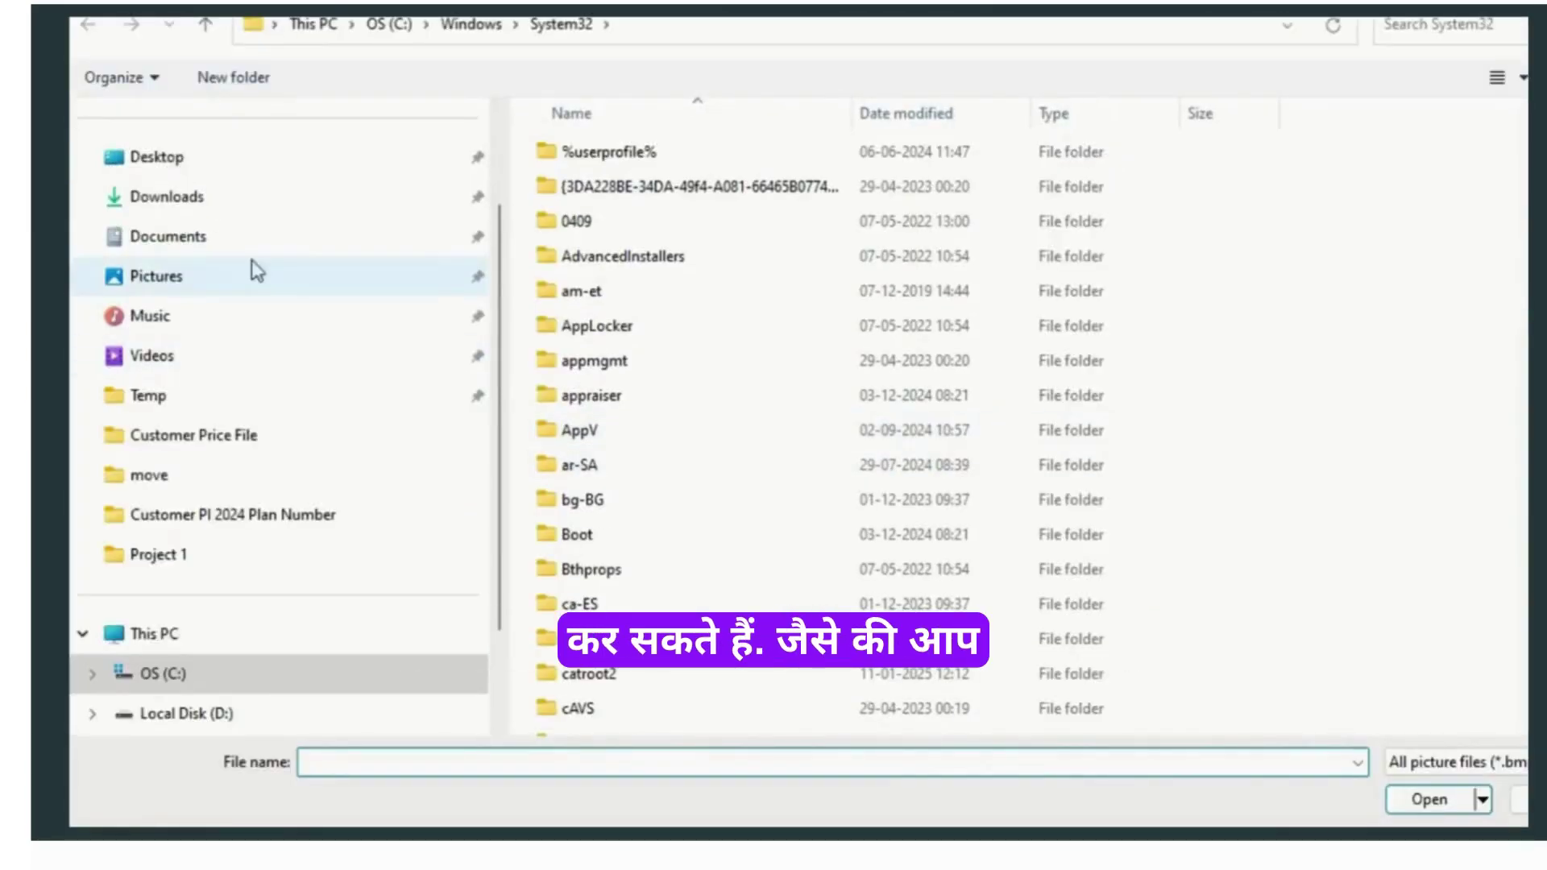
# Step: Insert the colorful chart icon picture from the Downloads folder onto the report page
pyautogui.click(242, 203)
pyautogui.doubleClick(611, 187)
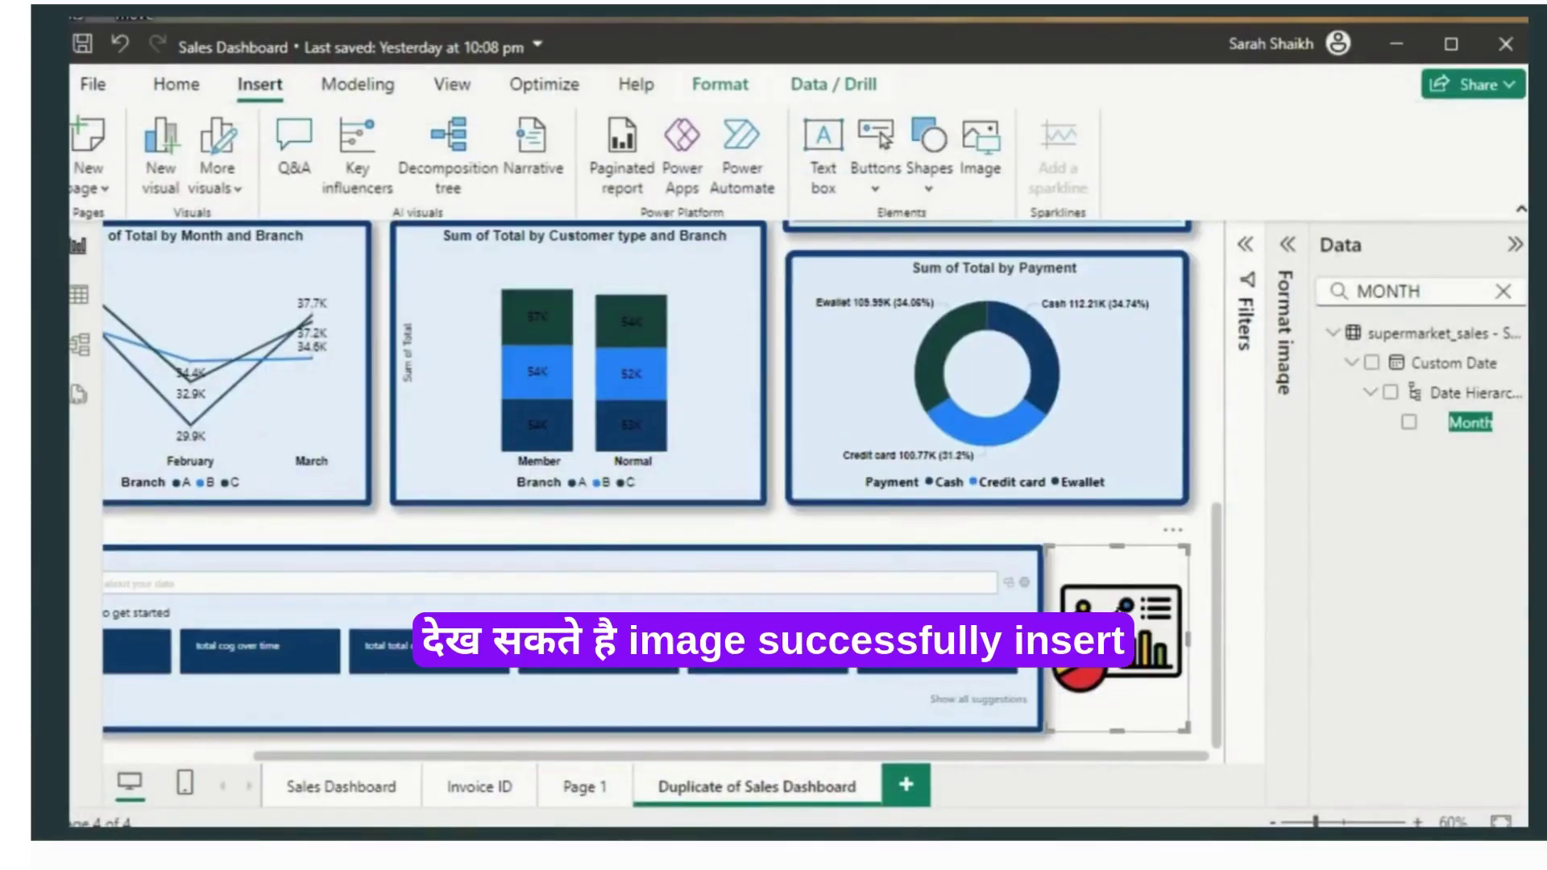
# Step: Move the chart icon picture up to the start of the dashboard's title banner and shrink it to the banner's height
pyautogui.moveTo(1116, 636); pyautogui.dragTo(714, 345)
pyautogui.scroll(5, 1221, 584)
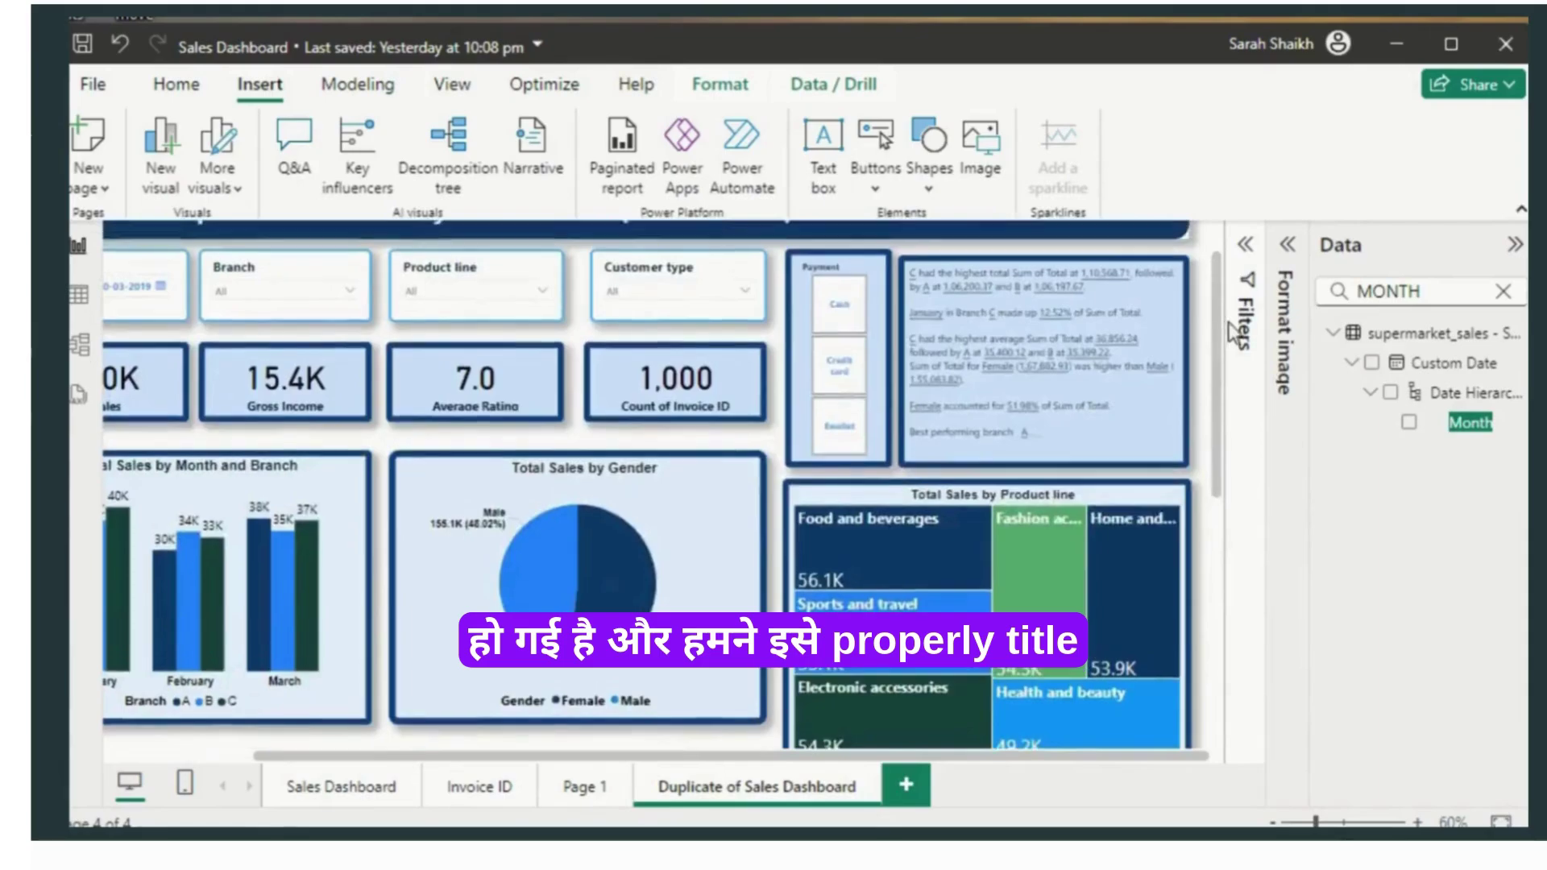
pyautogui.moveTo(709, 709); pyautogui.dragTo(431, 308)
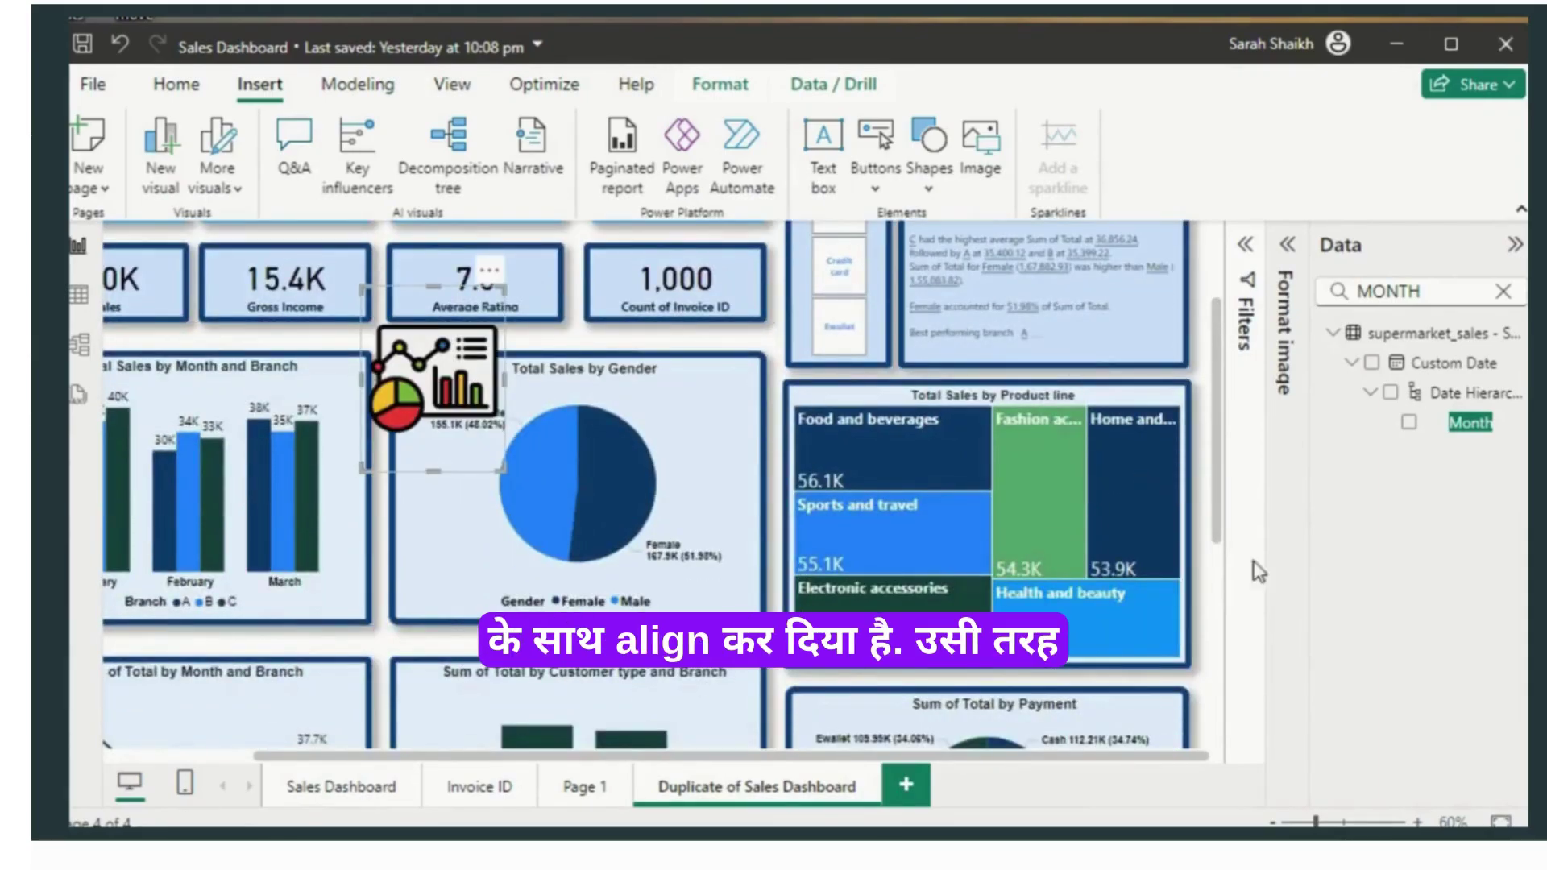
pyautogui.moveTo(1101, 753); pyautogui.dragTo(600, 785)
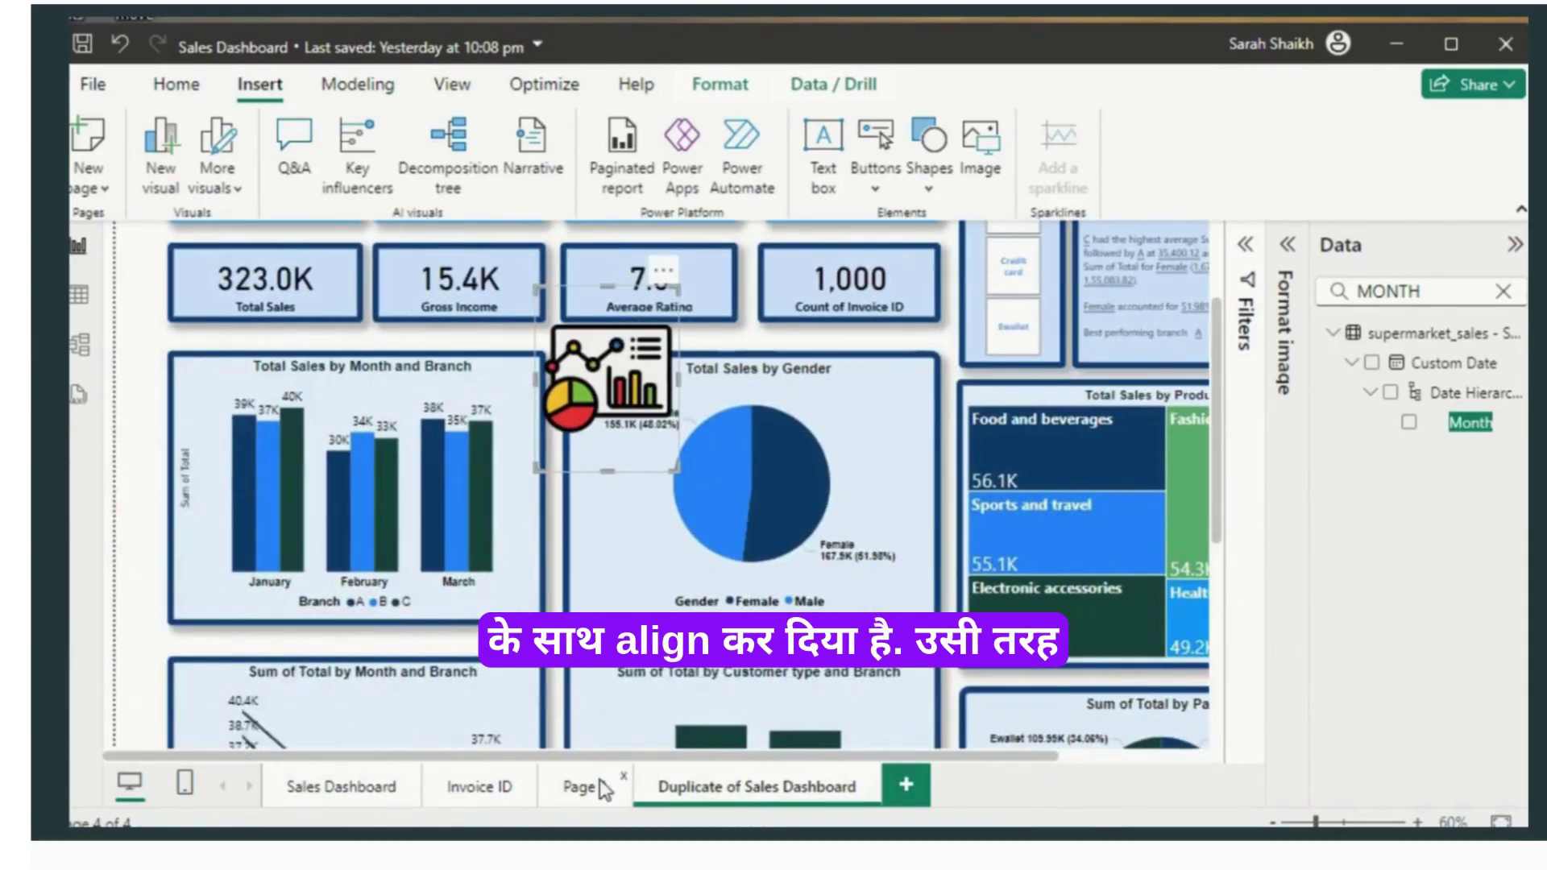
pyautogui.scroll(3, 1215, 488)
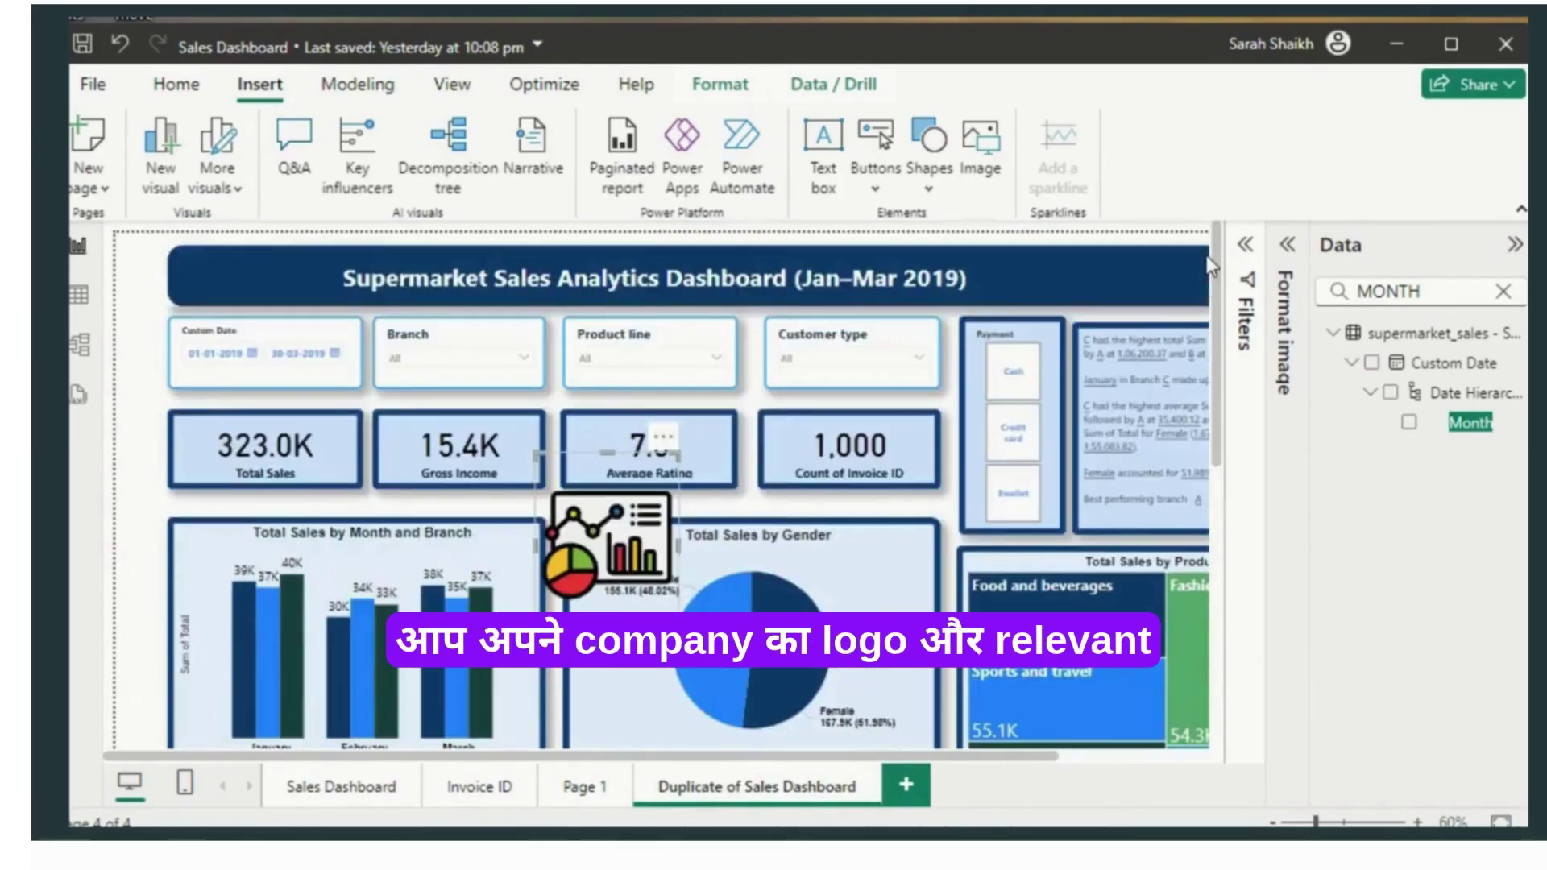
pyautogui.moveTo(564, 468); pyautogui.dragTo(214, 242)
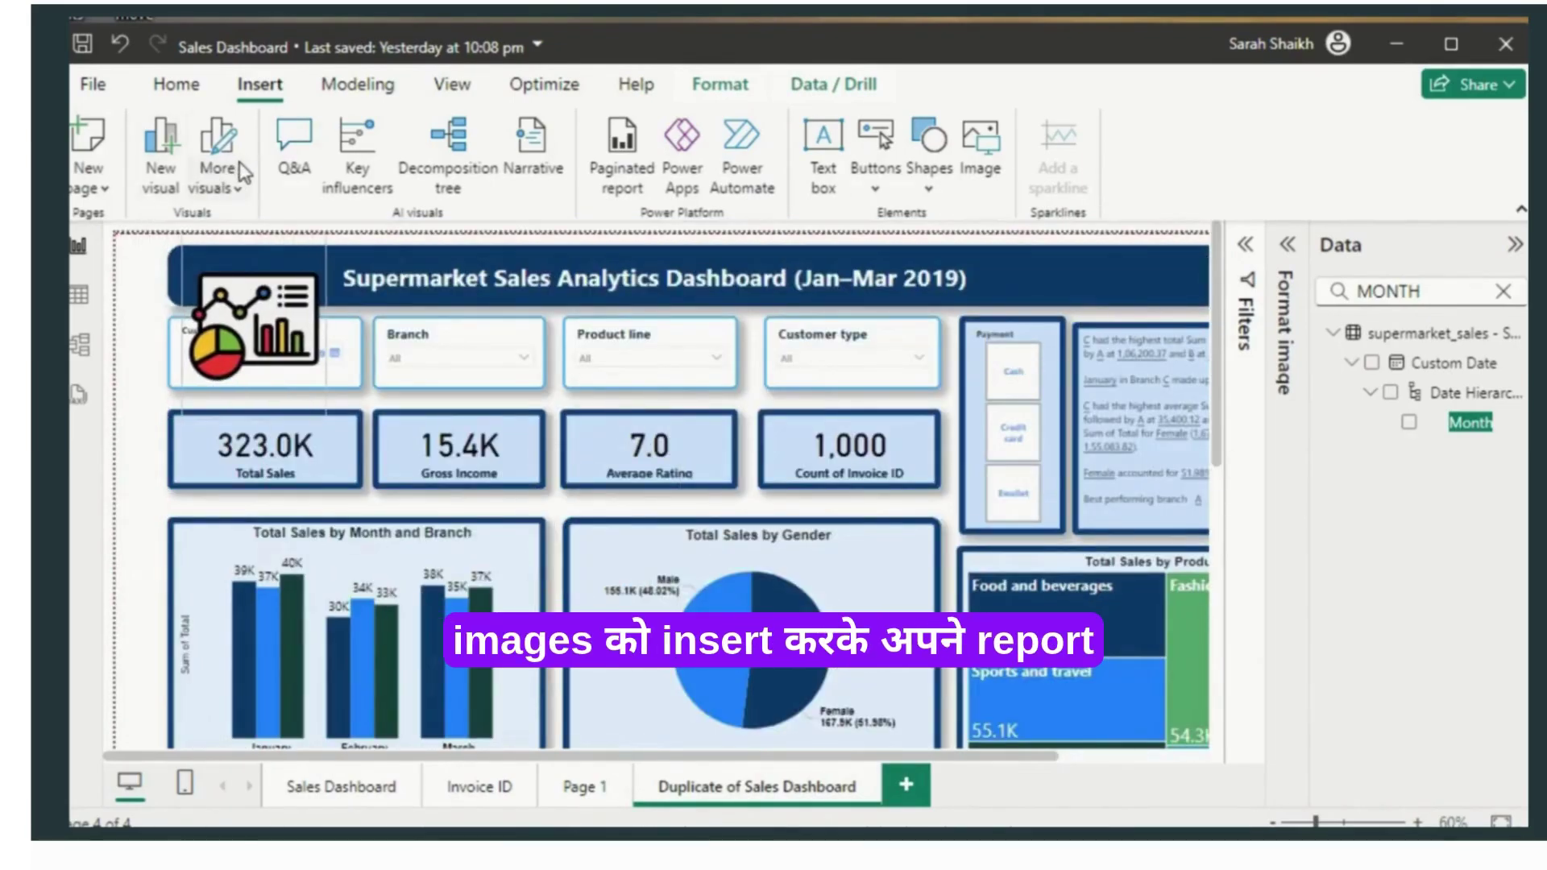
pyautogui.moveTo(321, 414); pyautogui.dragTo(318, 294)
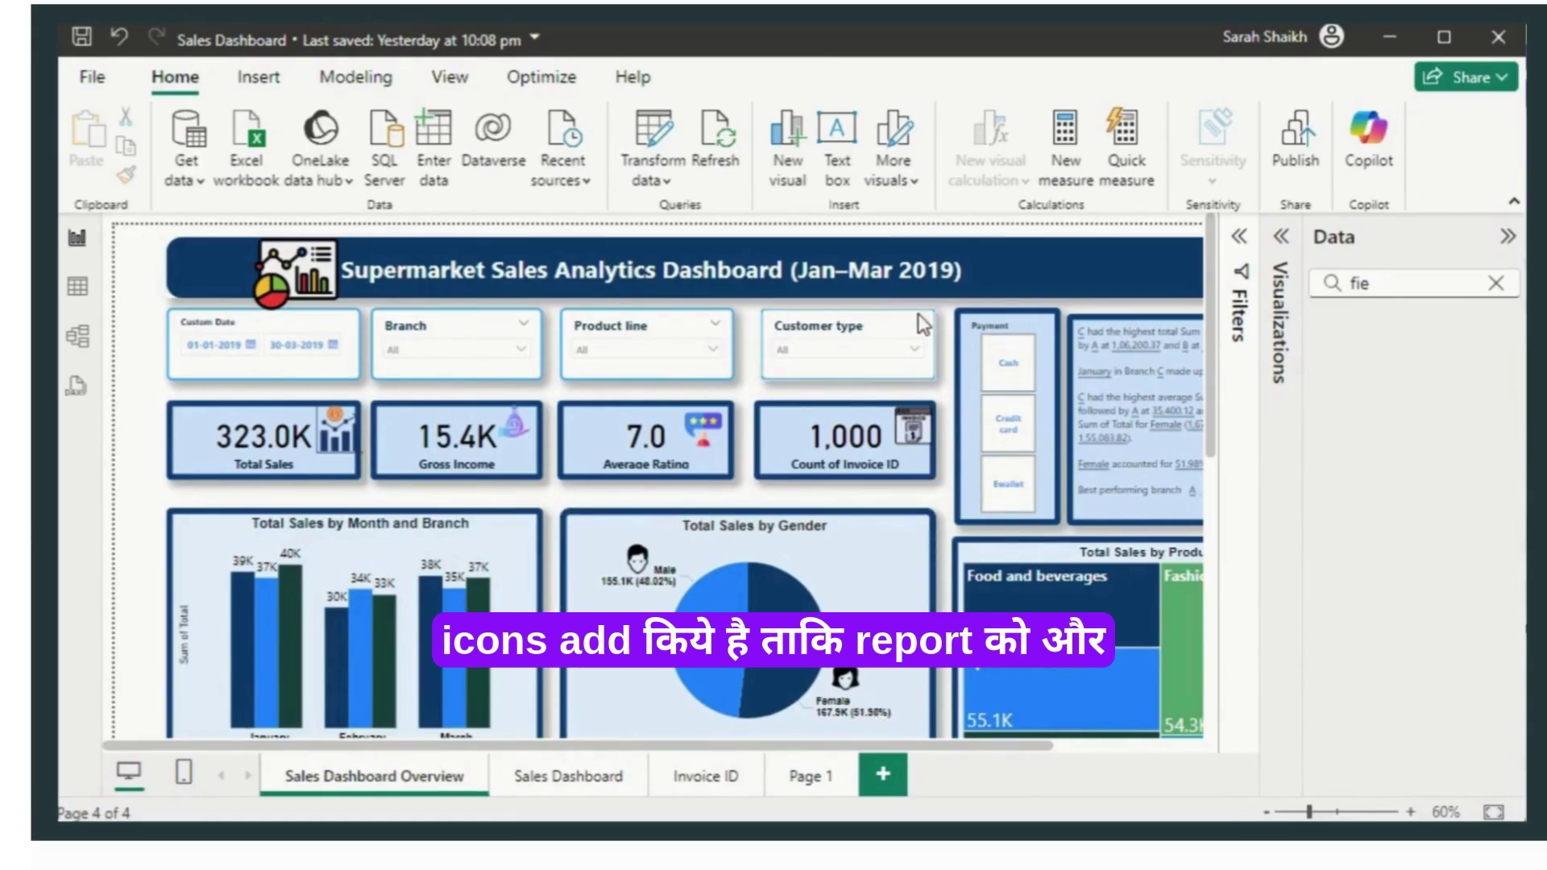
# Step: Review the whole dashboard page with the Data pane collapsed and inspect the name on its page tab
pyautogui.click(1506, 236)
pyautogui.moveTo(1394, 338); pyautogui.dragTo(1438, 694)
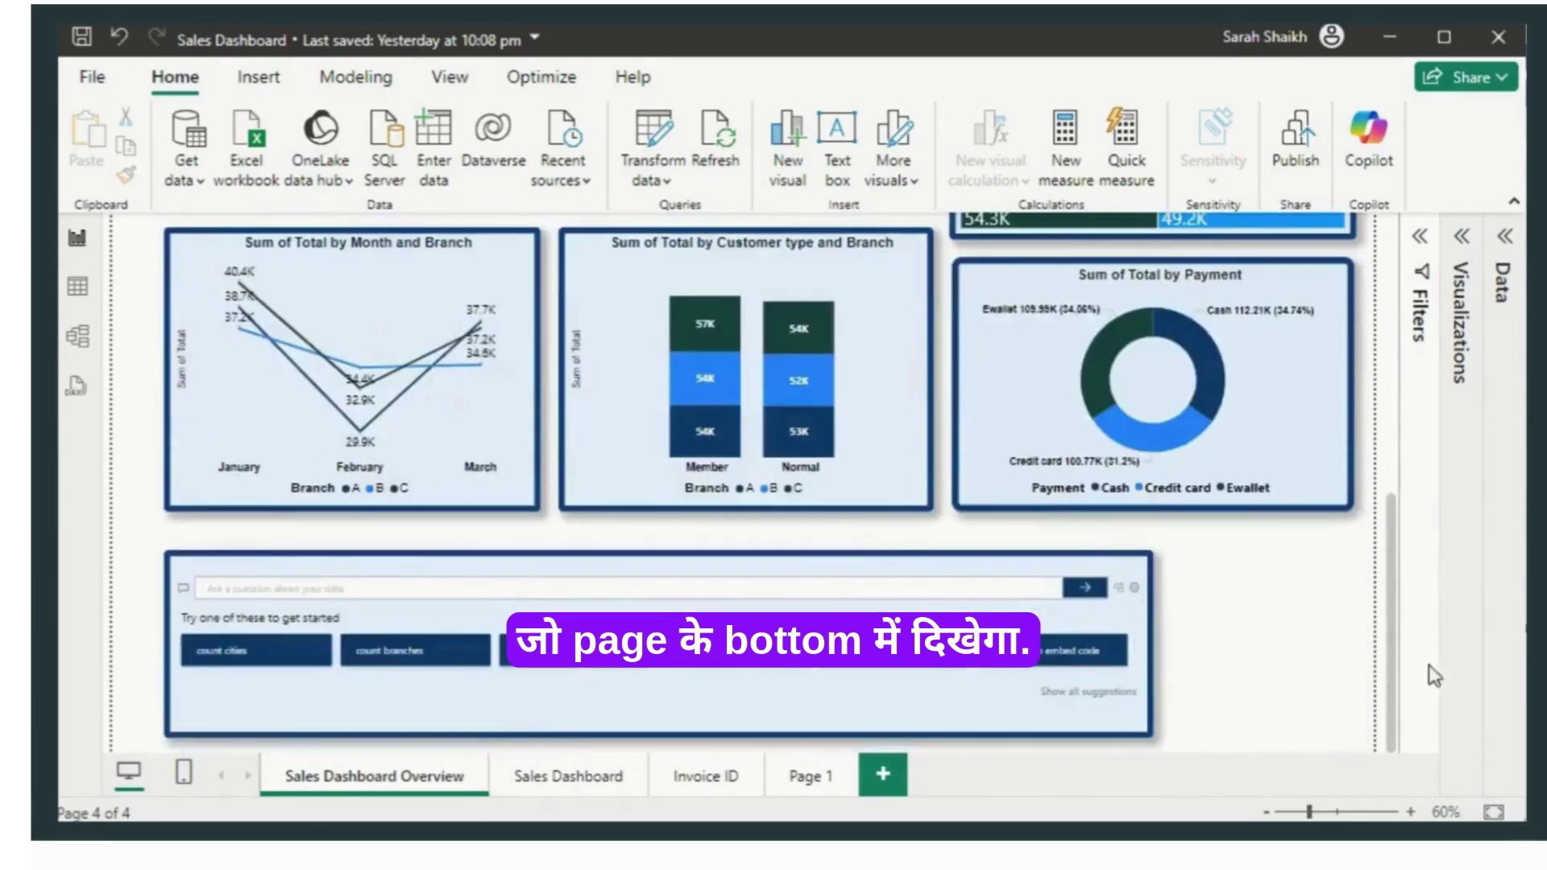
pyautogui.moveTo(1391, 629); pyautogui.dragTo(1391, 266)
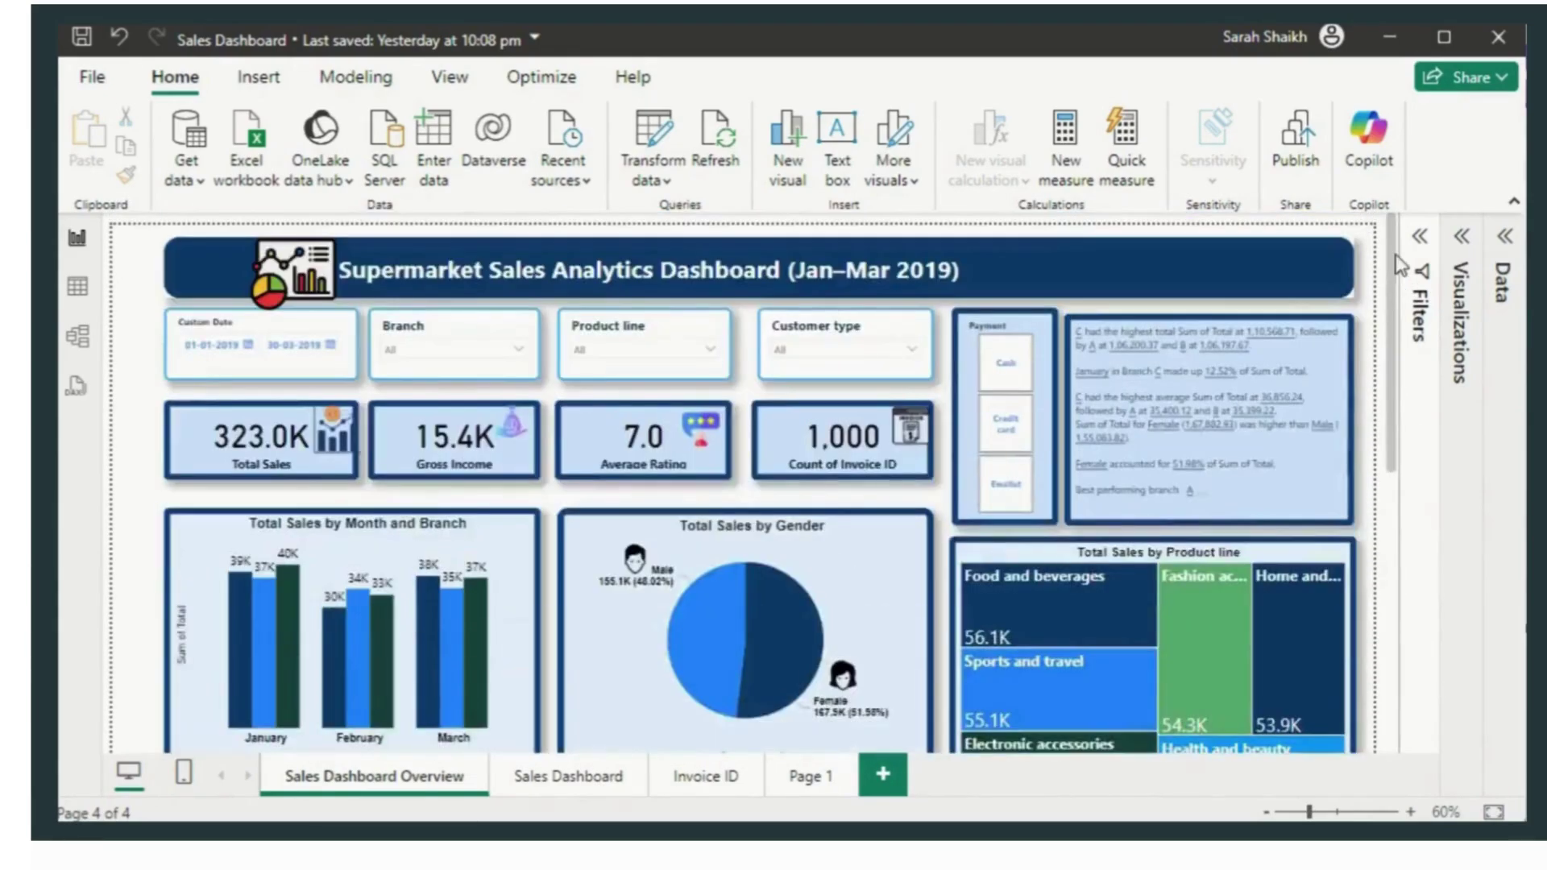
pyautogui.doubleClick(427, 780)
pyautogui.doubleClick(429, 783)
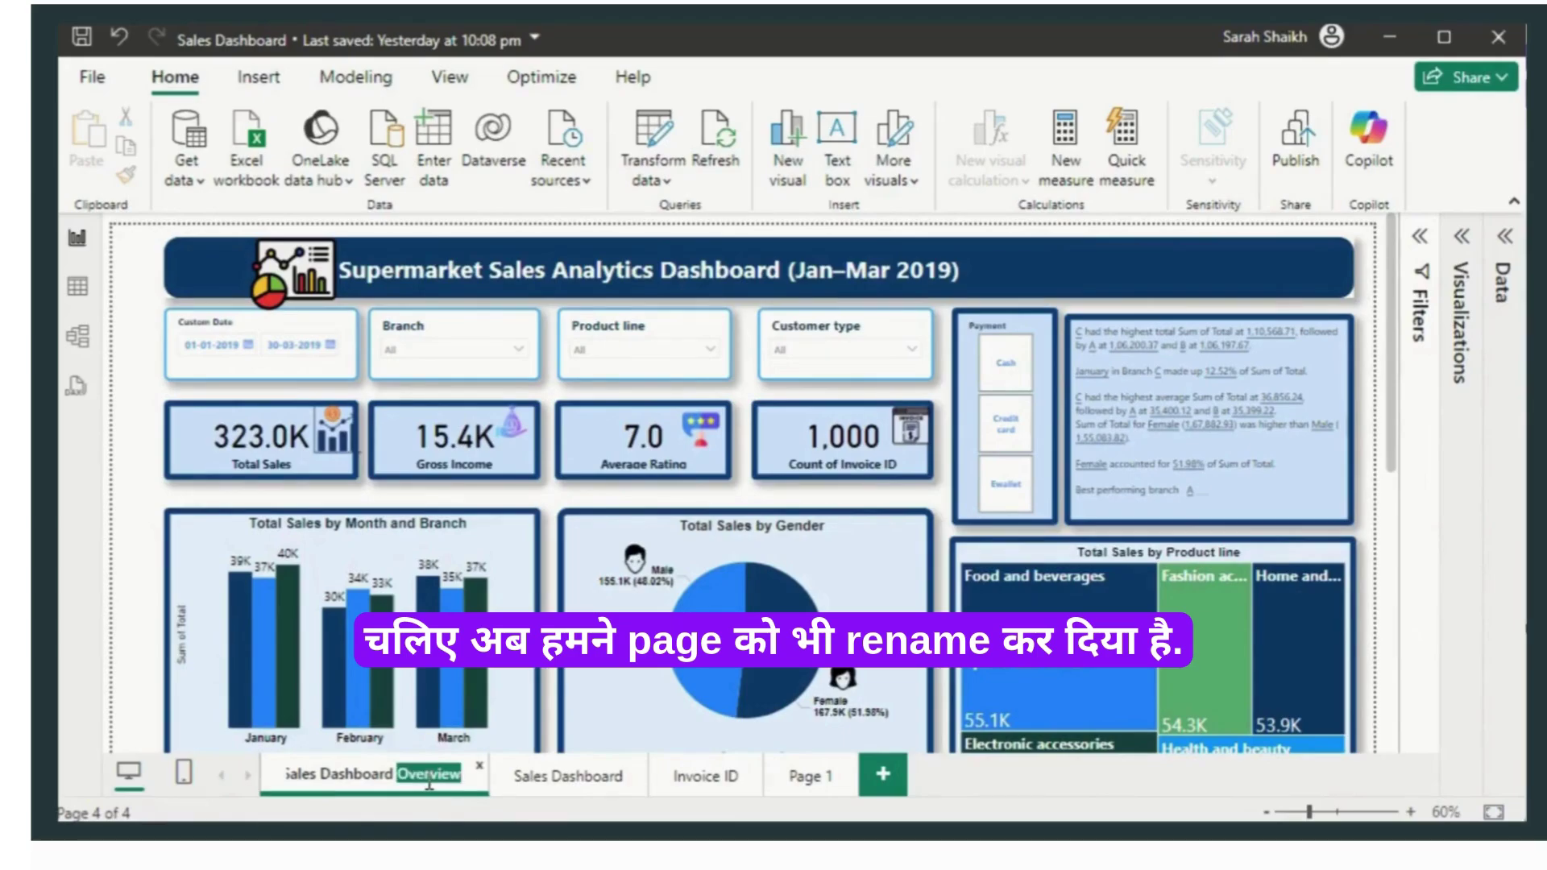
pyautogui.press('End')
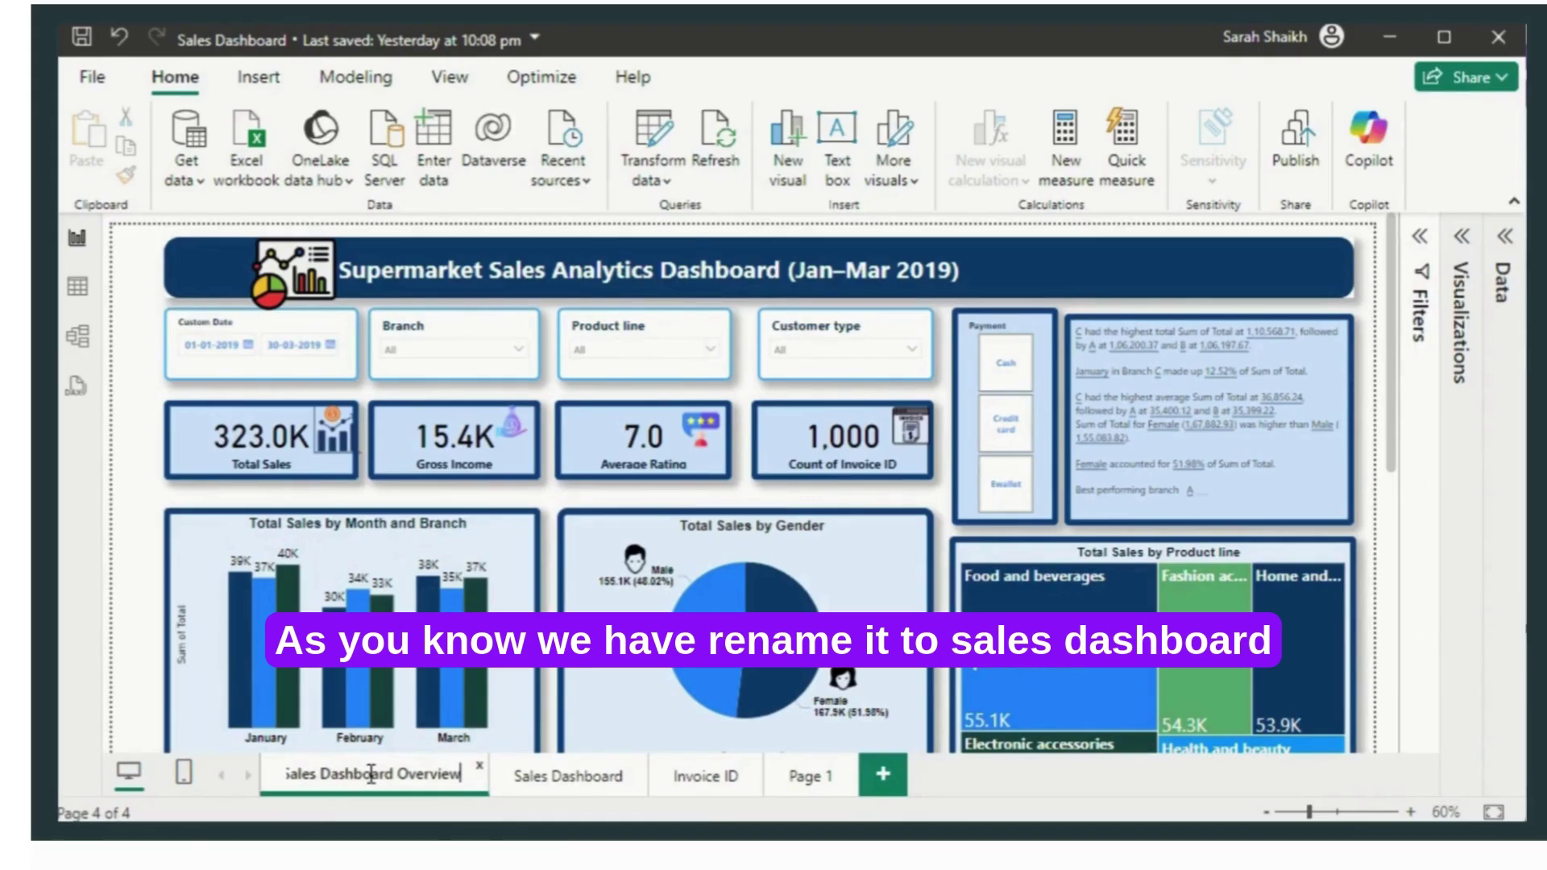
pyautogui.click(1197, 264)
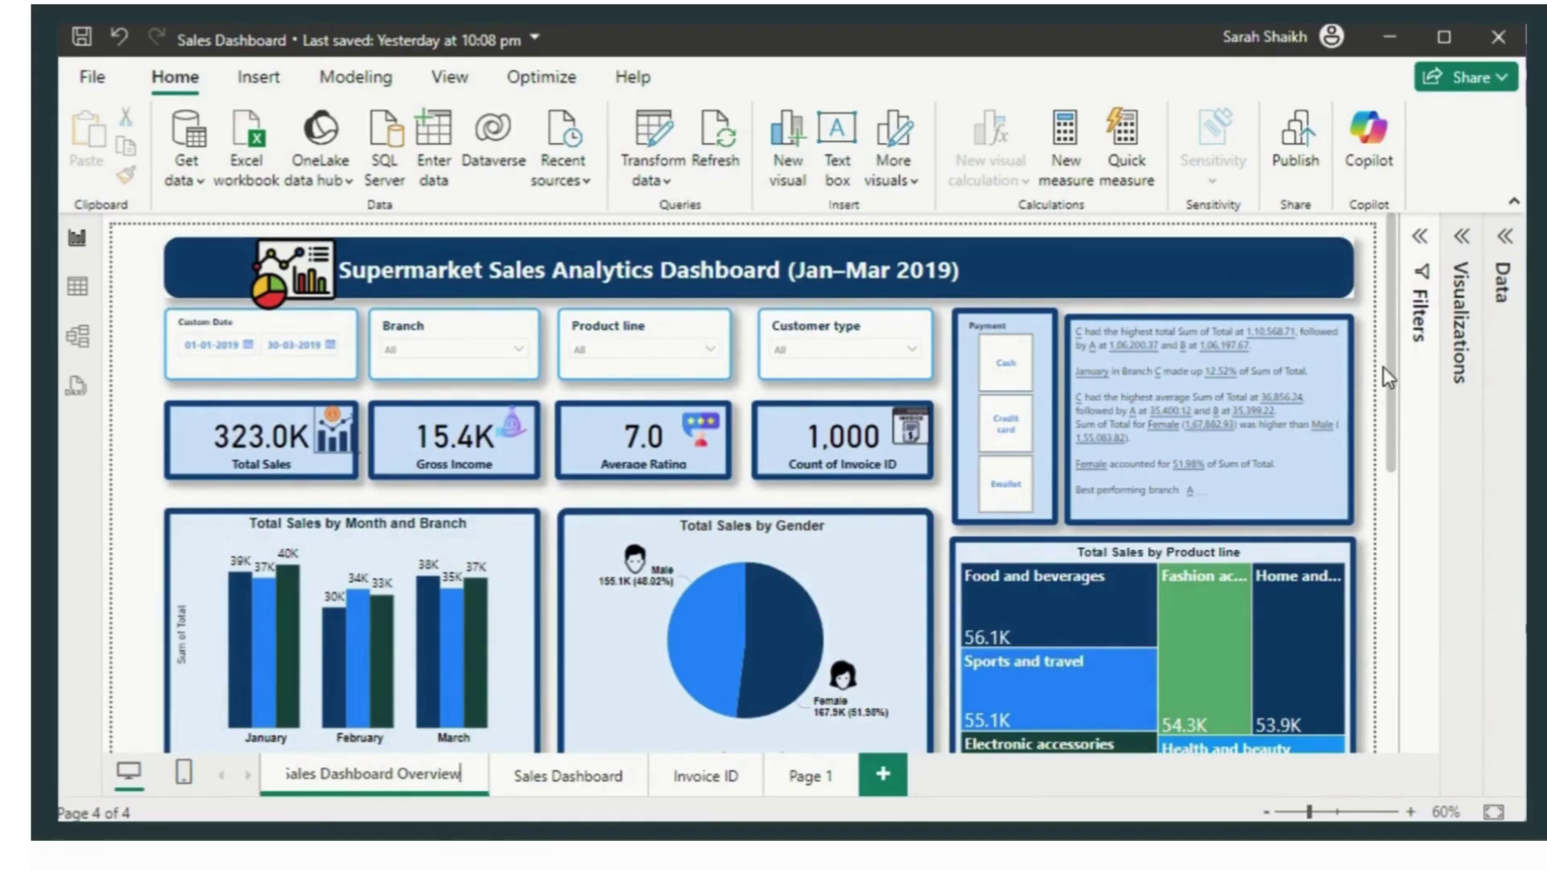
pyautogui.scroll(-5, 1389, 379)
pyautogui.scroll(5, 1389, 378)
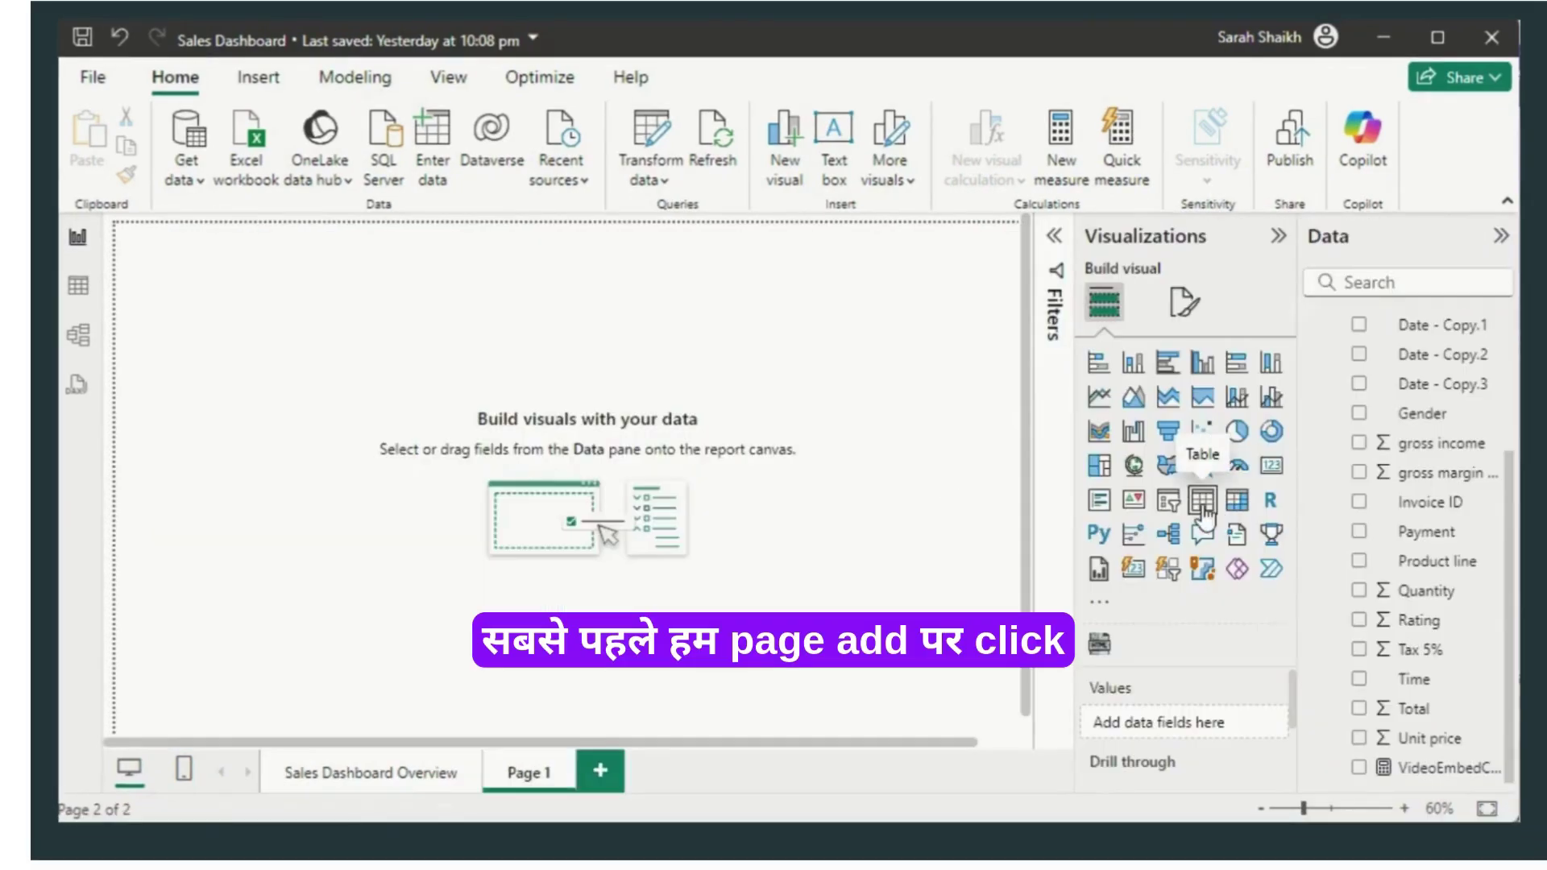
# Step: Add a table visual to the blank Page 1, move it toward the middle and enlarge it
pyautogui.click(1202, 504)
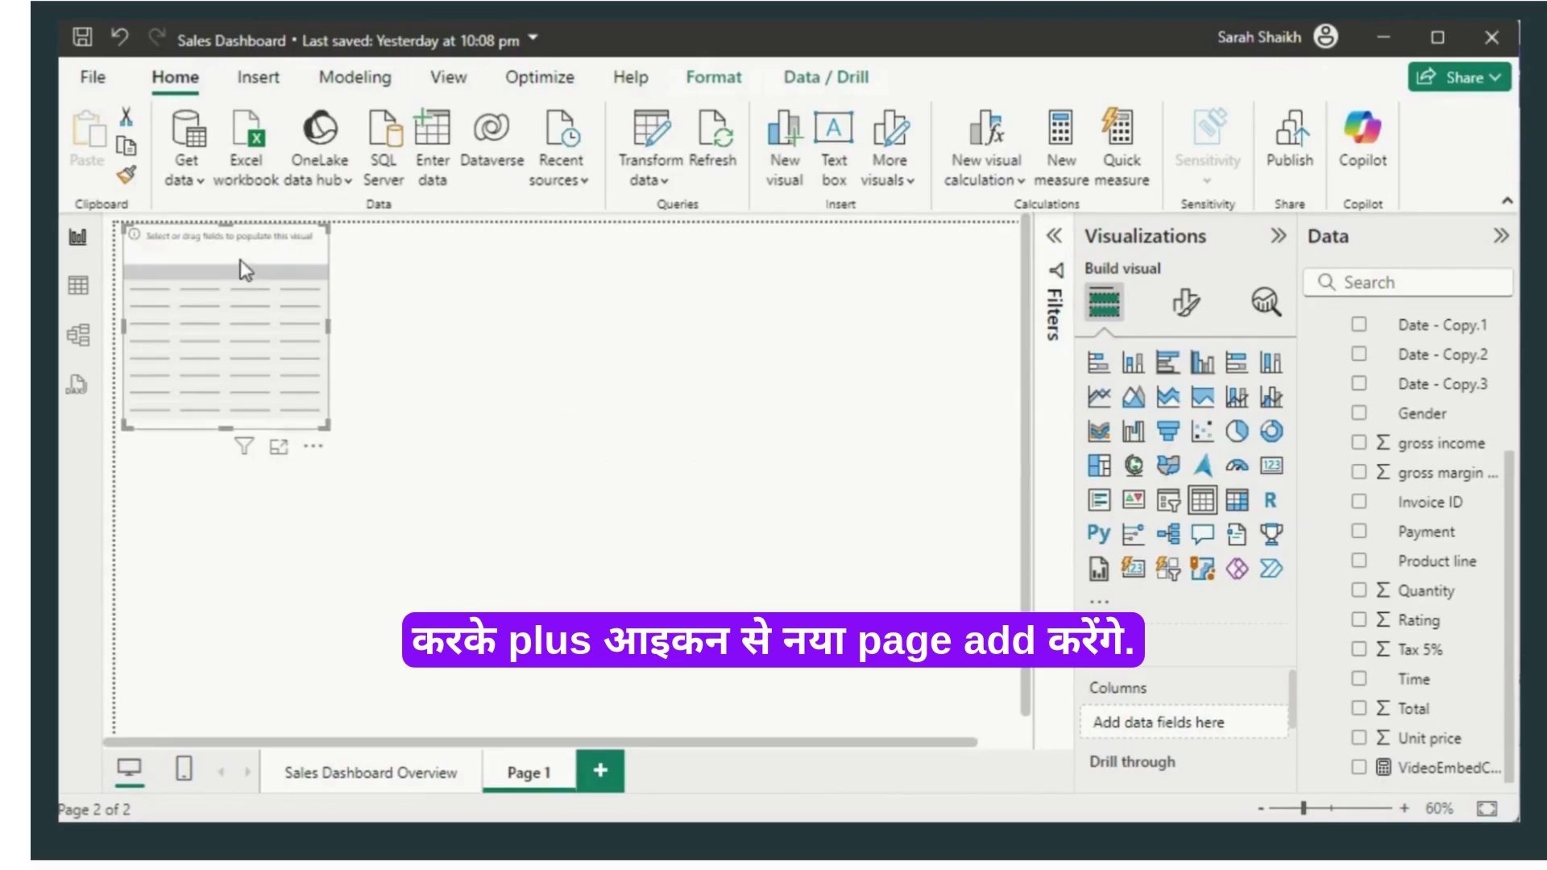
pyautogui.moveTo(253, 253); pyautogui.dragTo(396, 331)
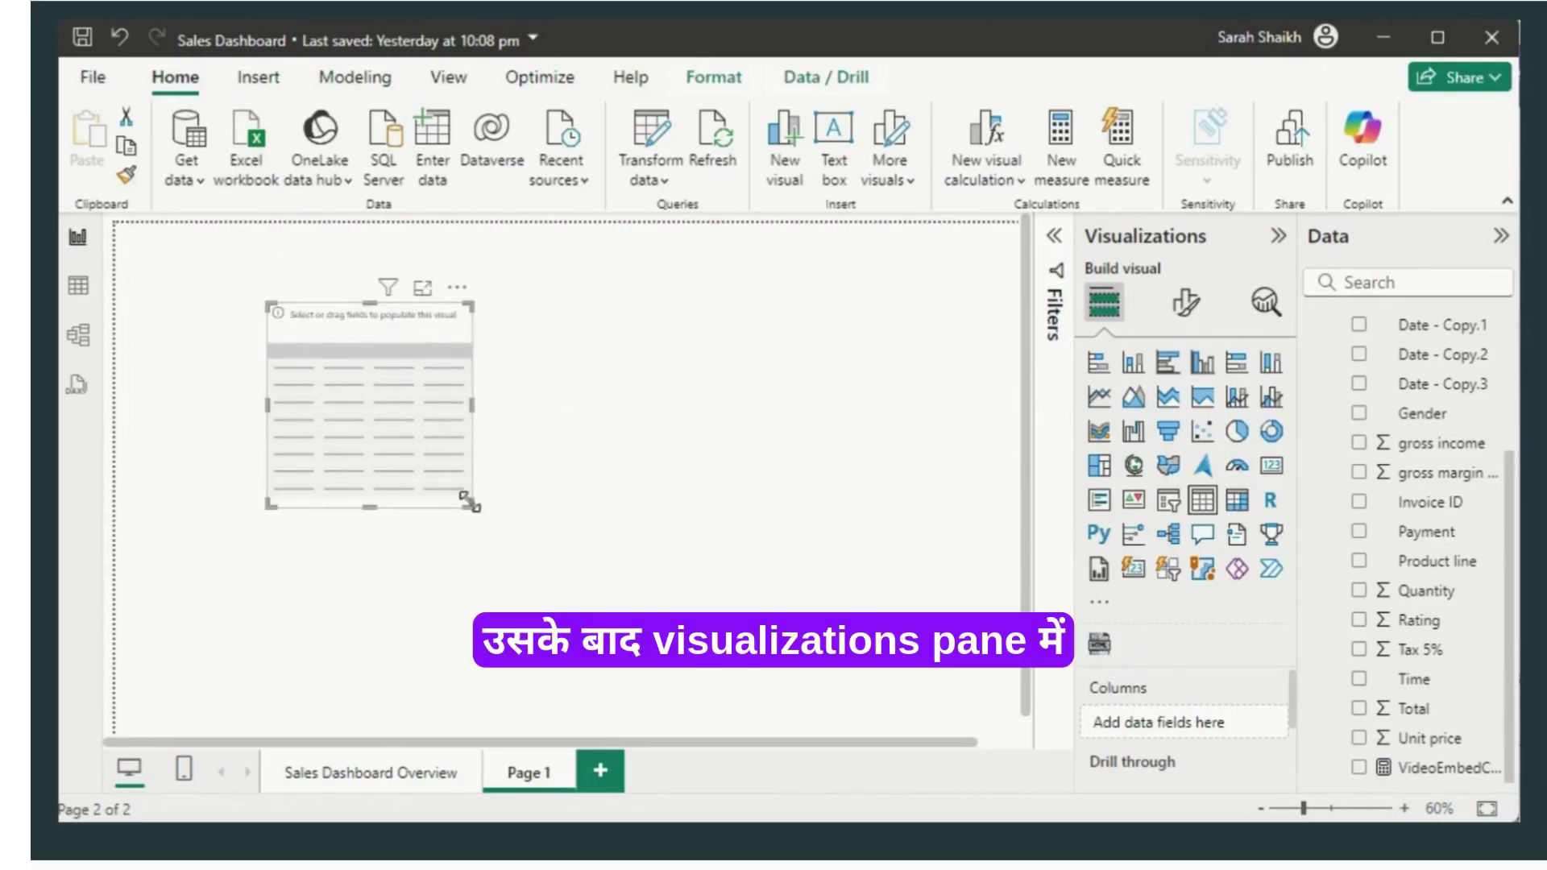
pyautogui.moveTo(469, 502); pyautogui.dragTo(852, 640)
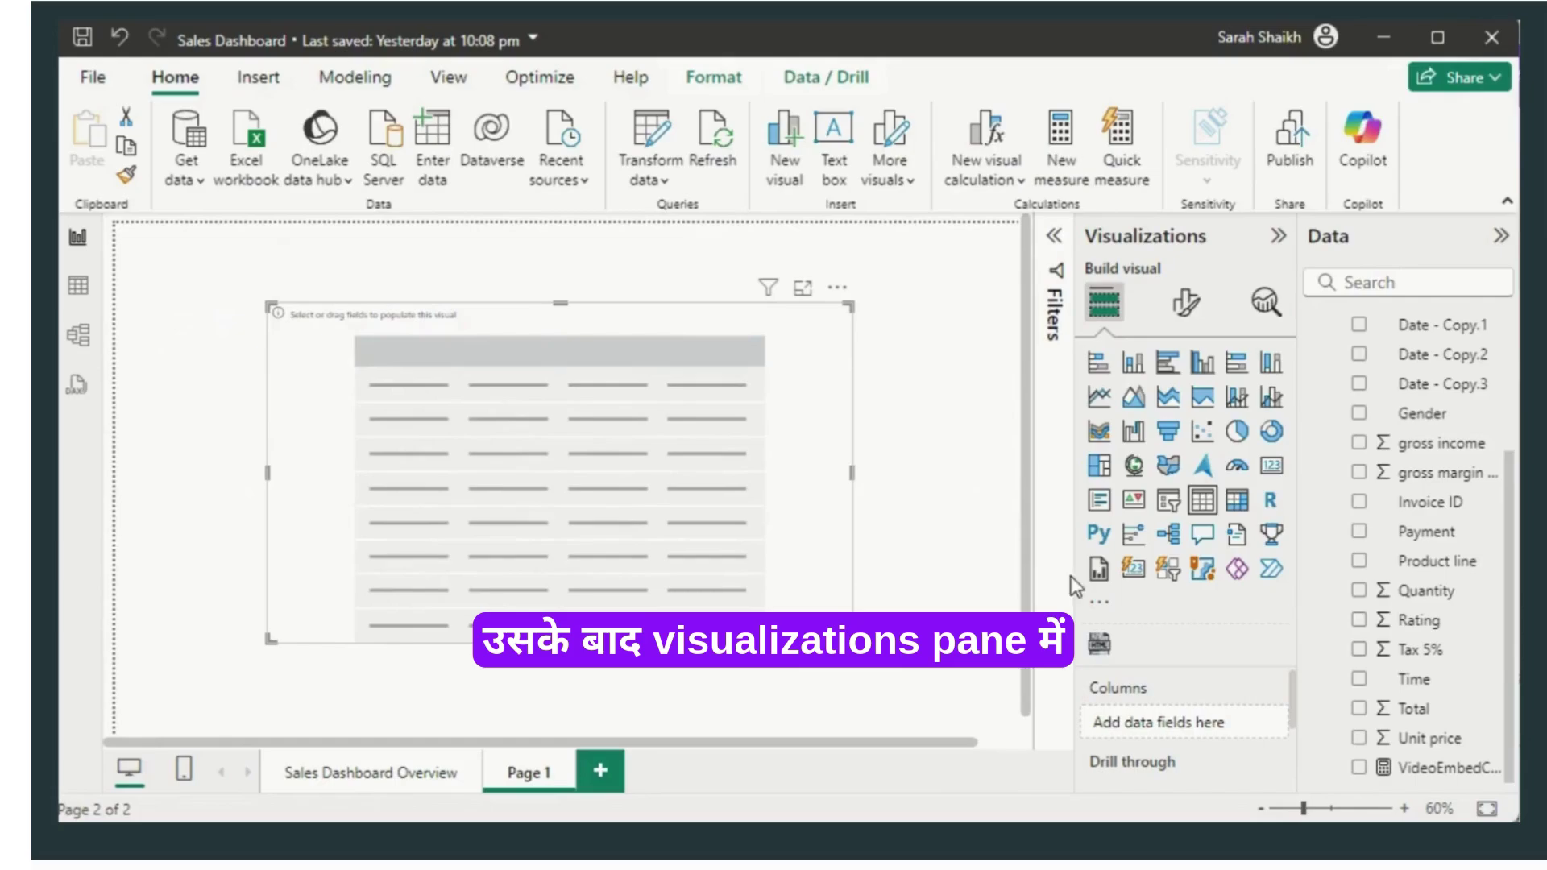
# Step: Add the Product line, Payment, Quantity, Unit price and Total fields to the table
pyautogui.click(1359, 563)
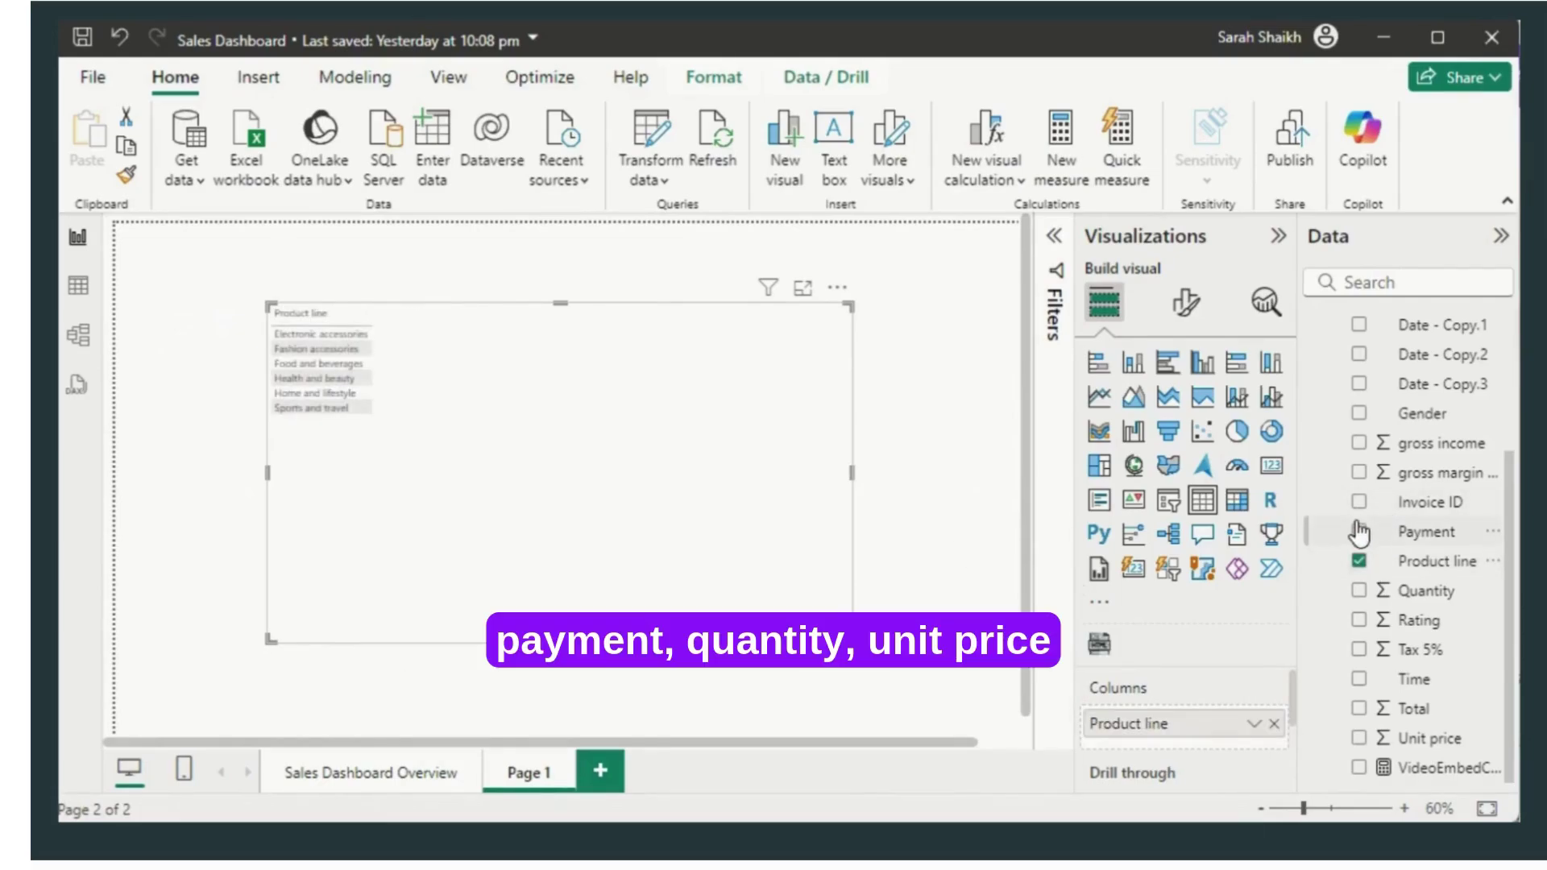
pyautogui.click(1359, 532)
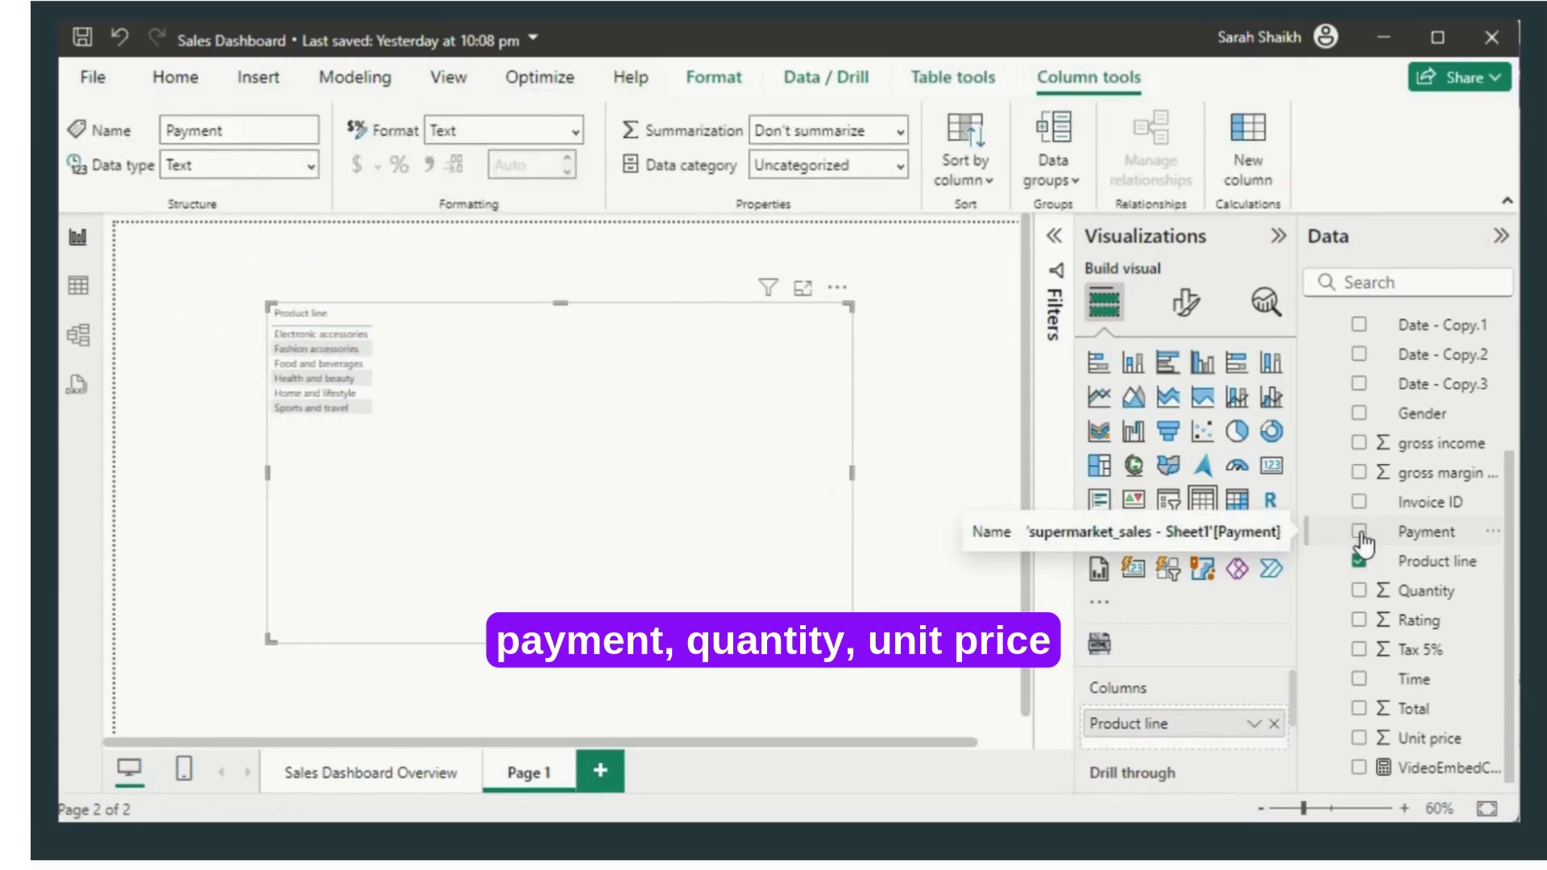
pyautogui.click(1359, 532)
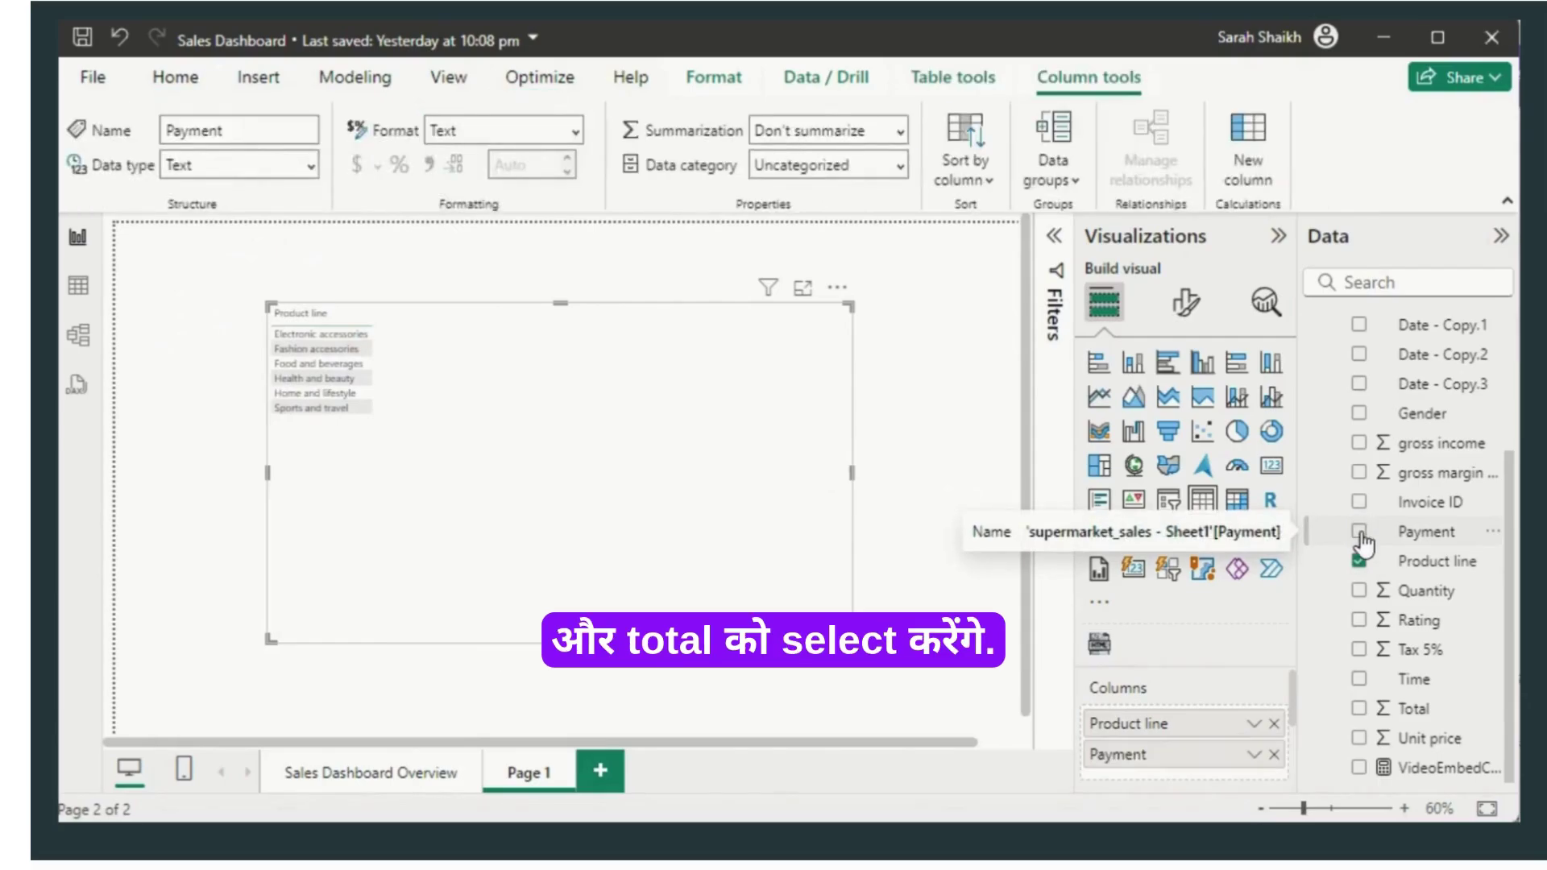
pyautogui.click(1360, 591)
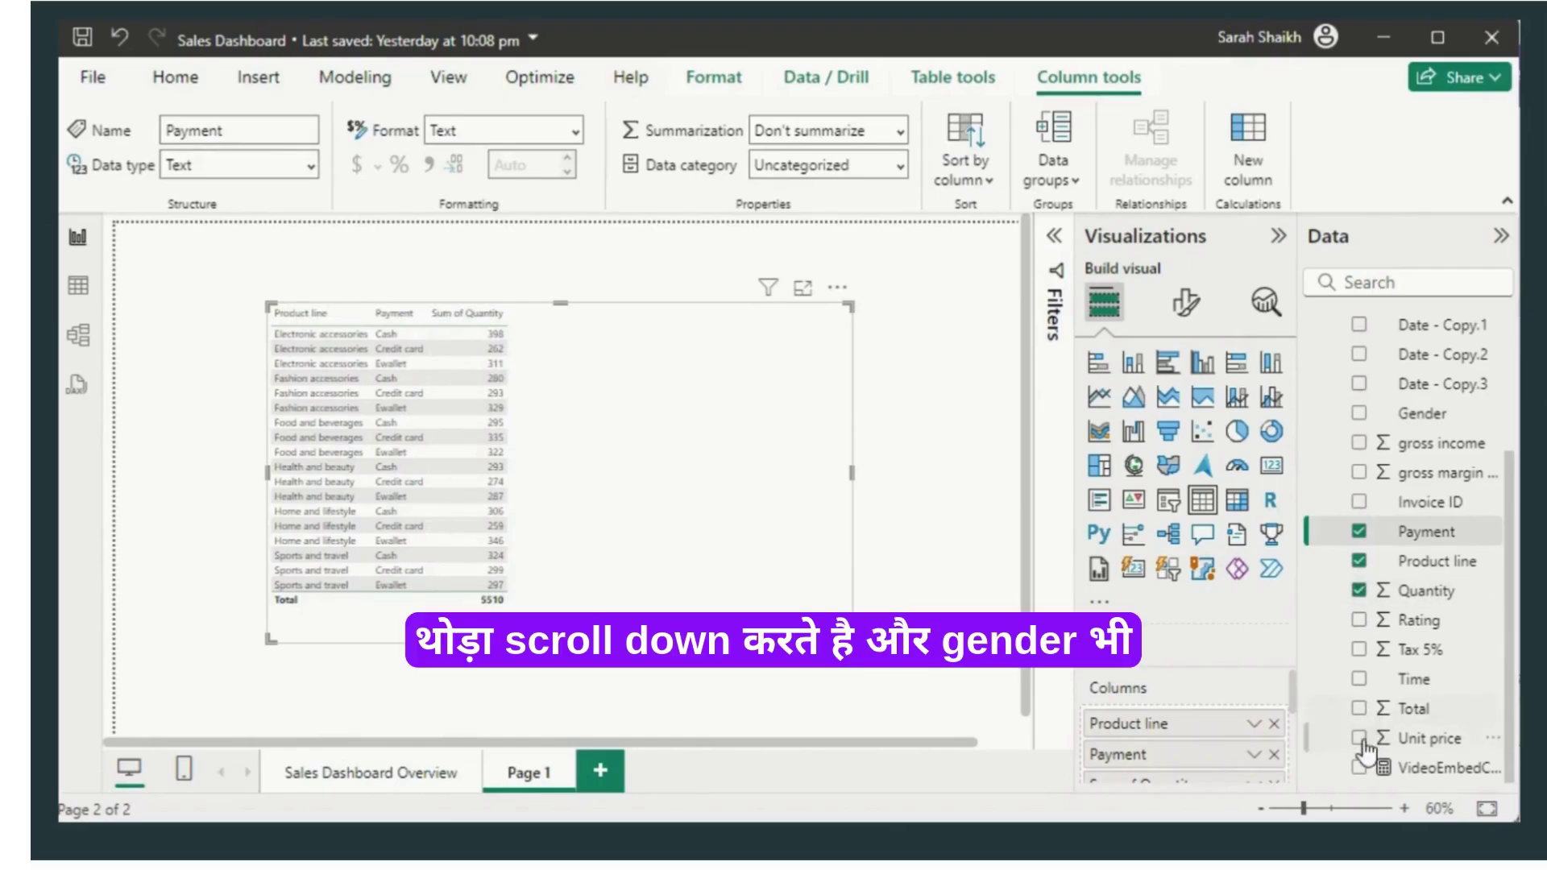
pyautogui.click(1362, 739)
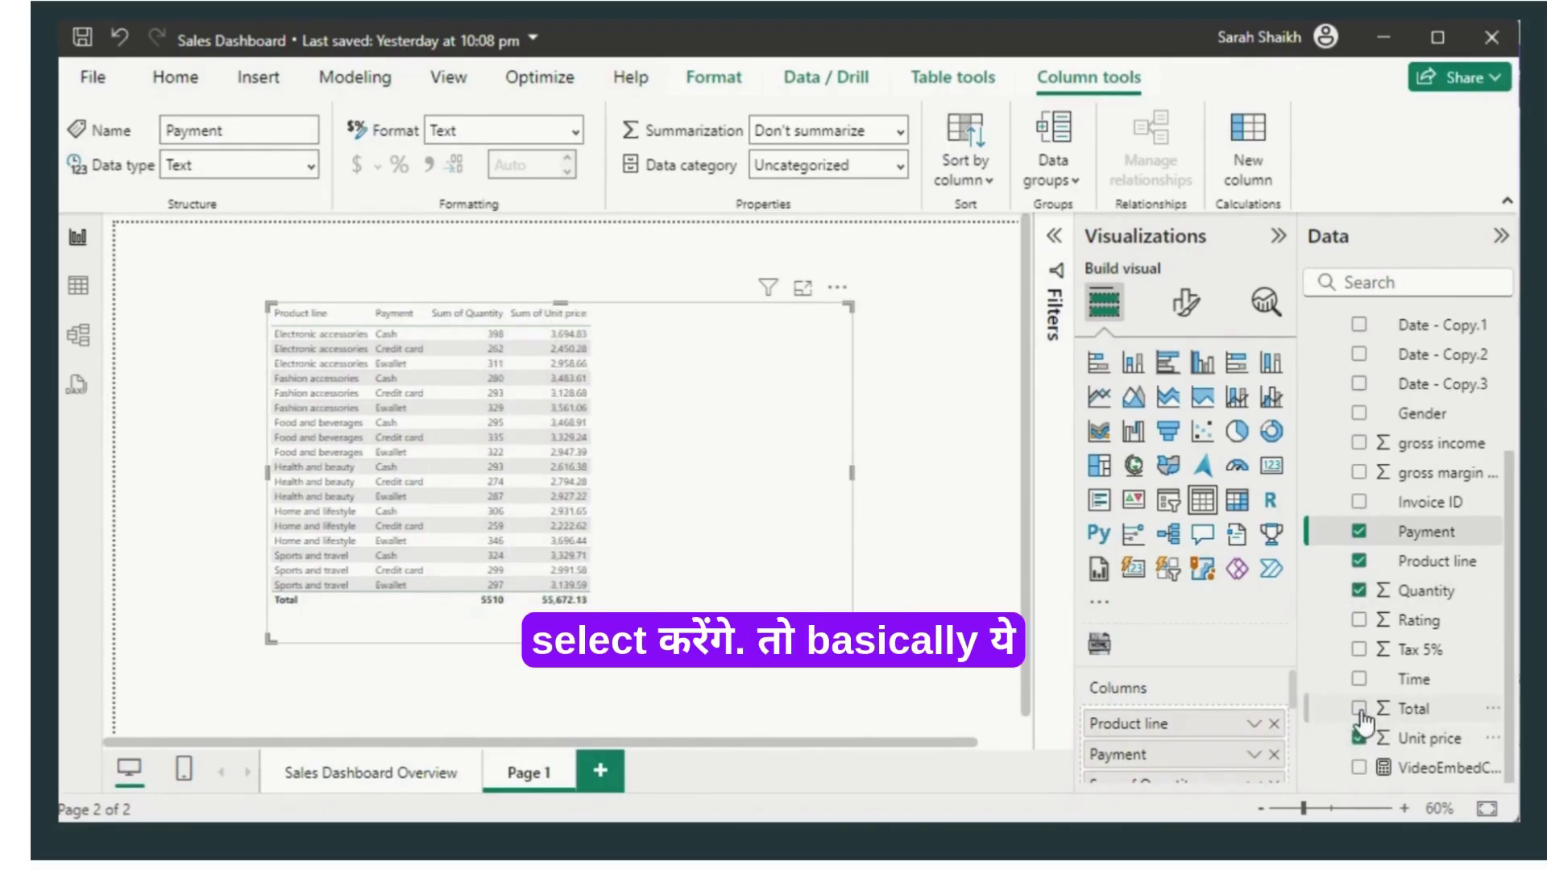
pyautogui.click(1360, 709)
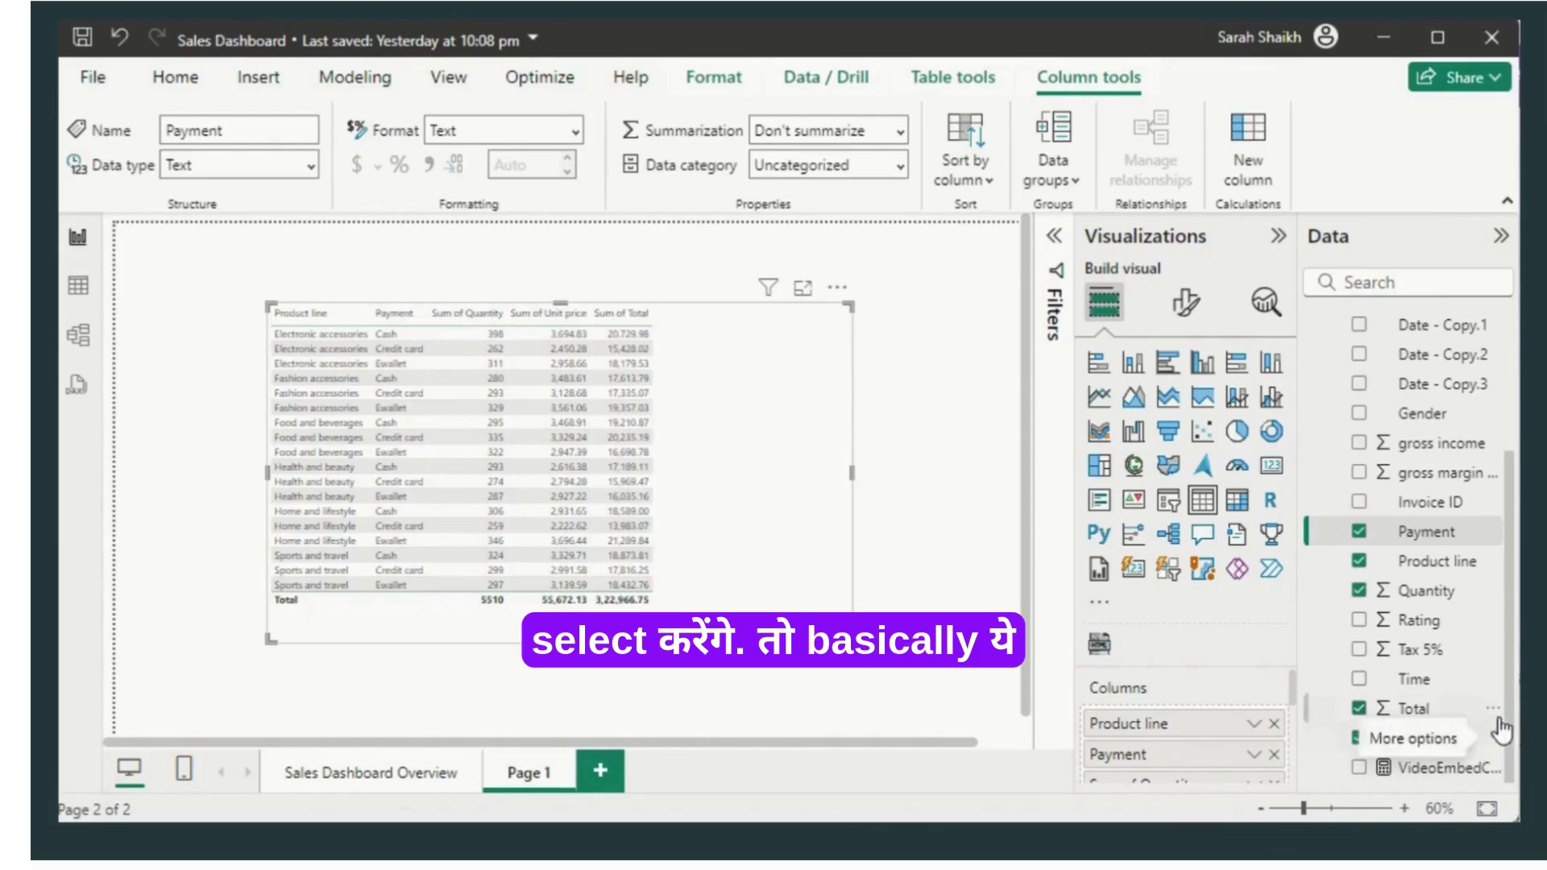
# Step: Add the Gender, Branch and City fields to the table, trying out Rating and removing it again
pyautogui.scroll(3, 1499, 722)
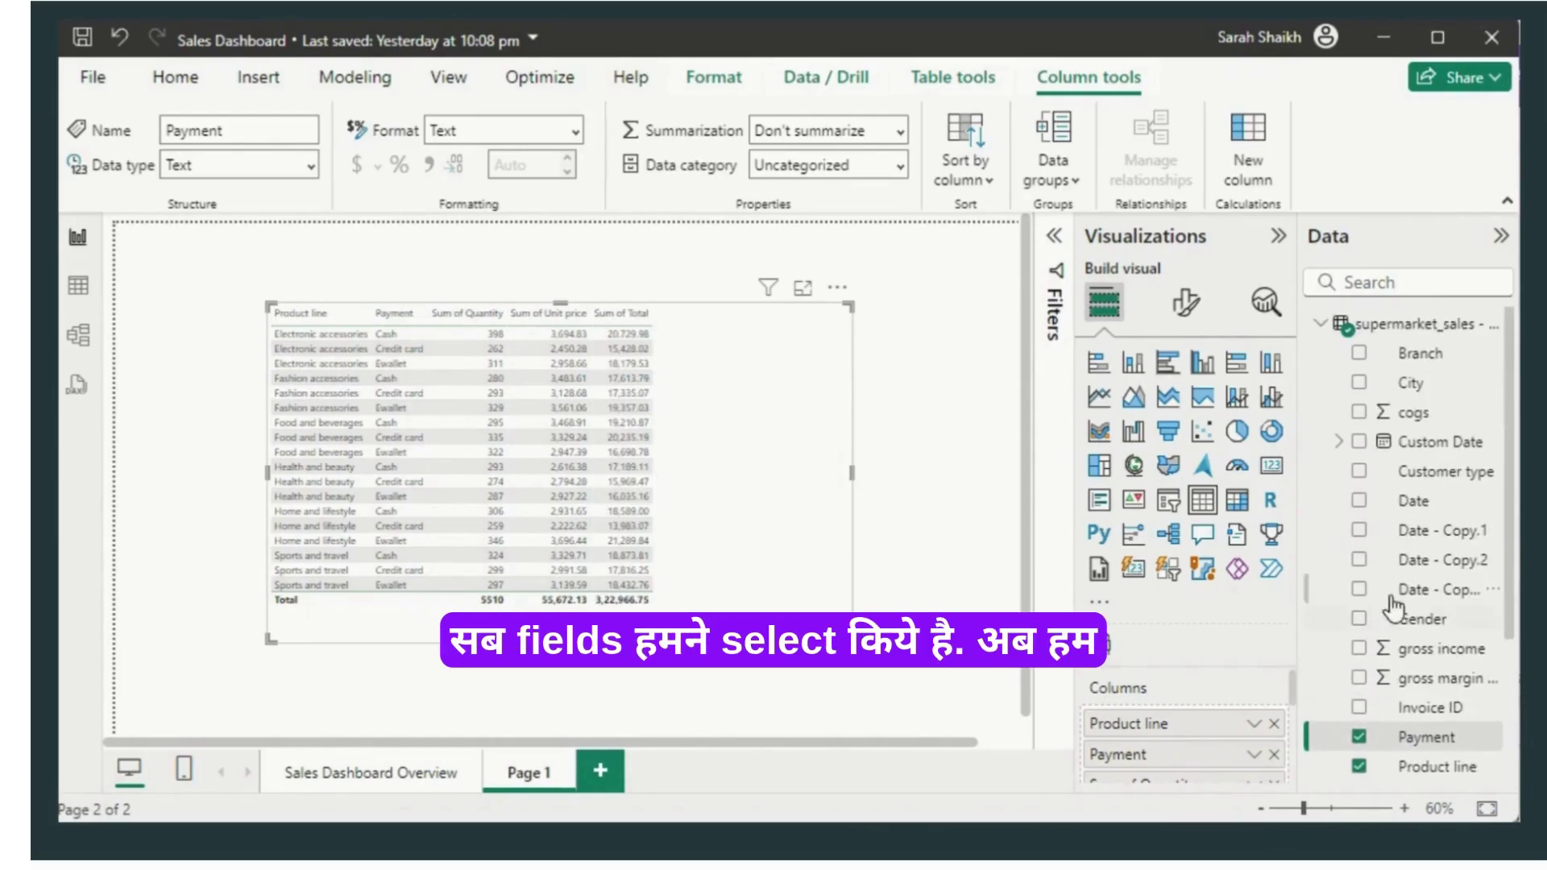
pyautogui.click(1360, 622)
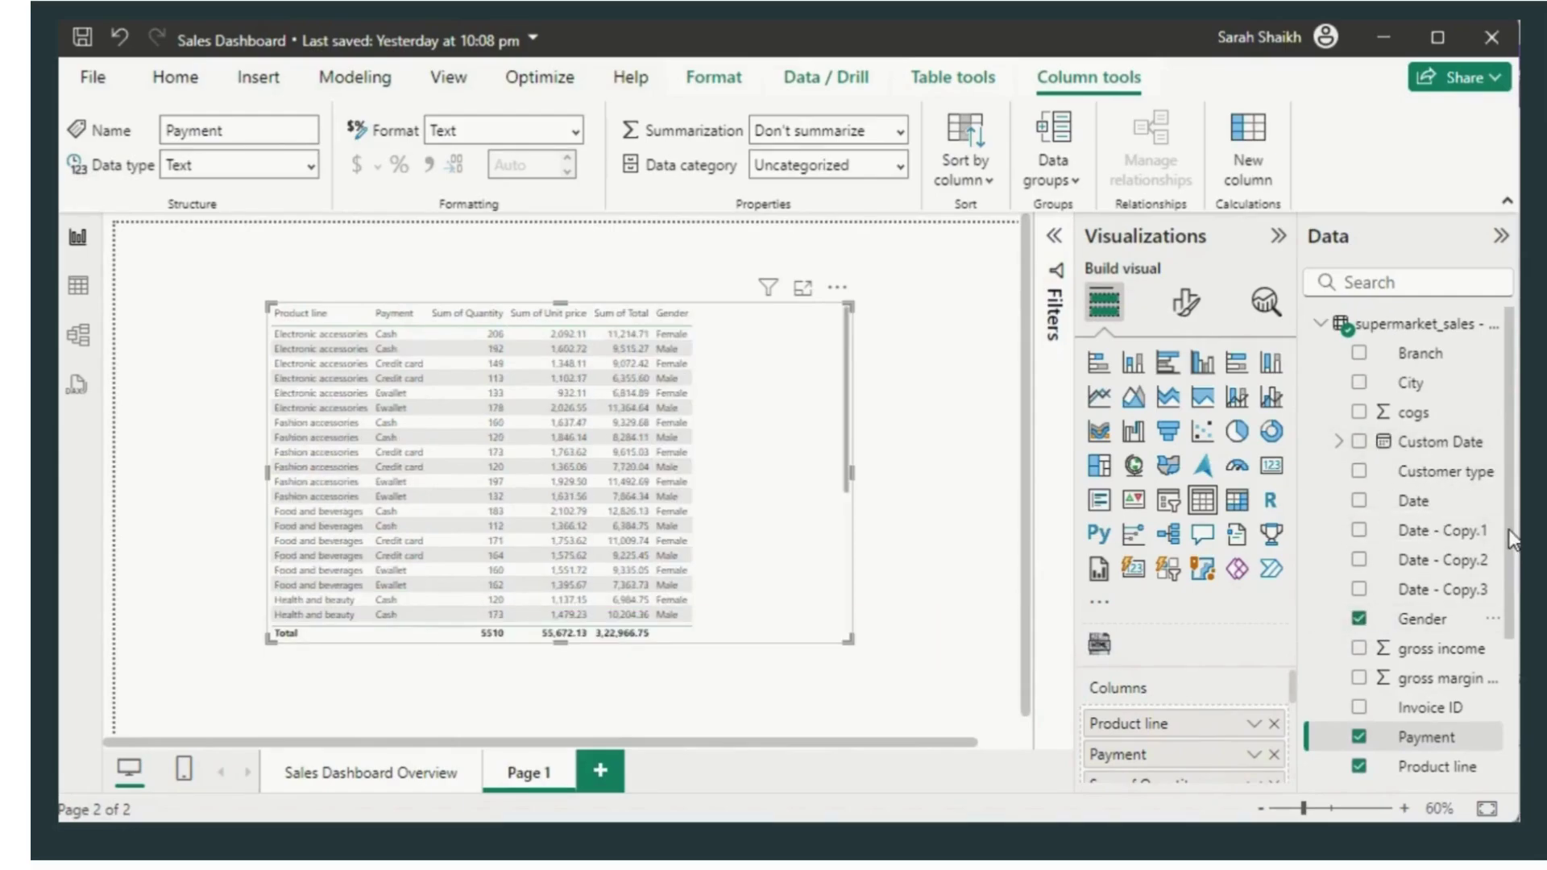
pyautogui.scroll(-3, 1497, 726)
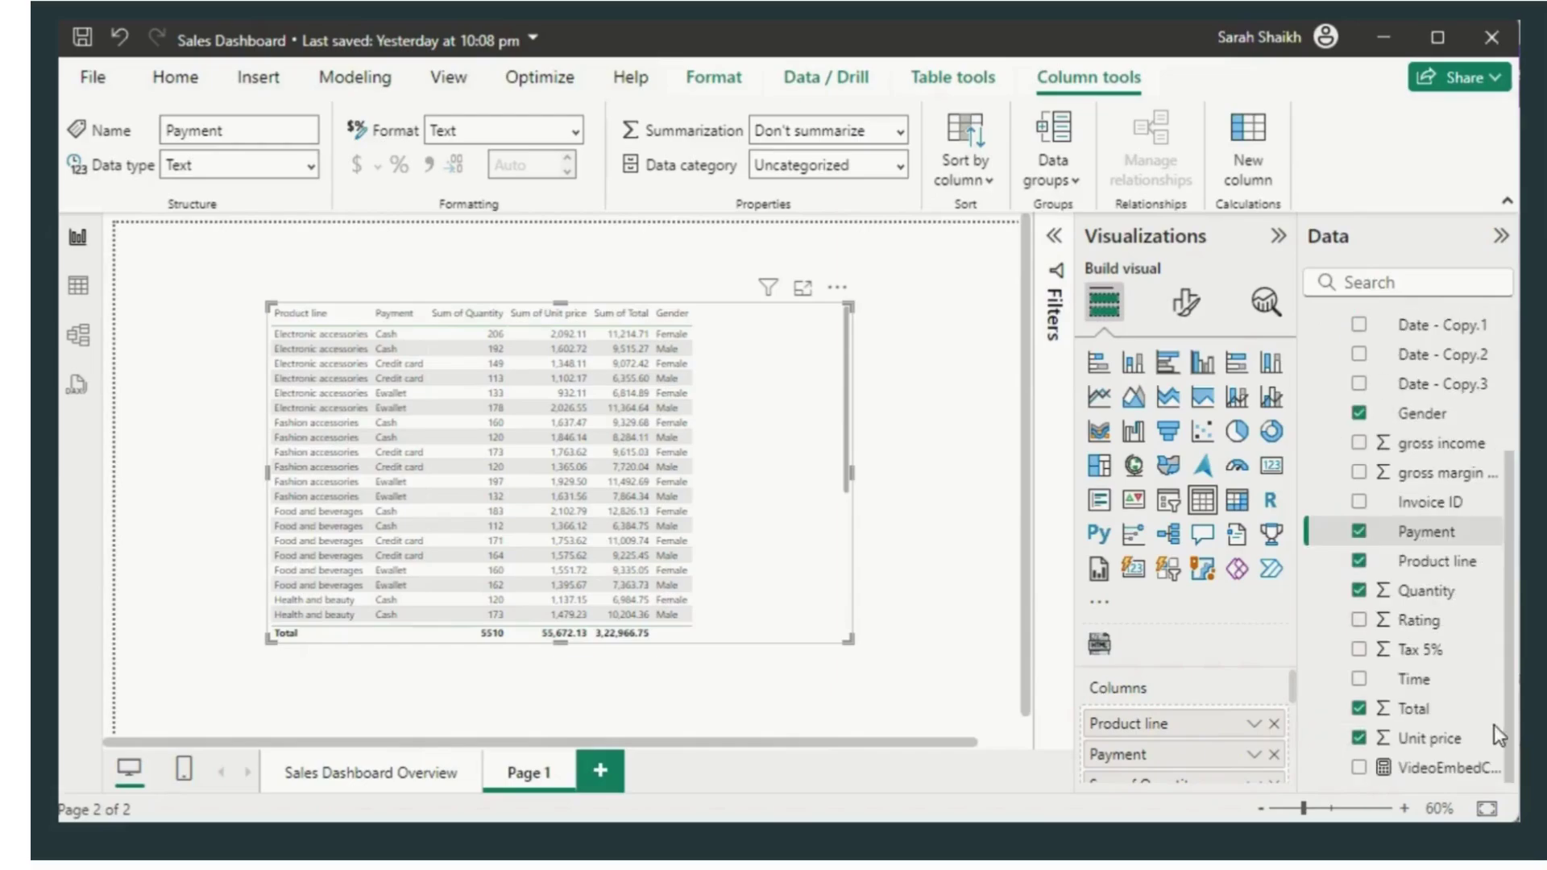
pyautogui.click(1359, 620)
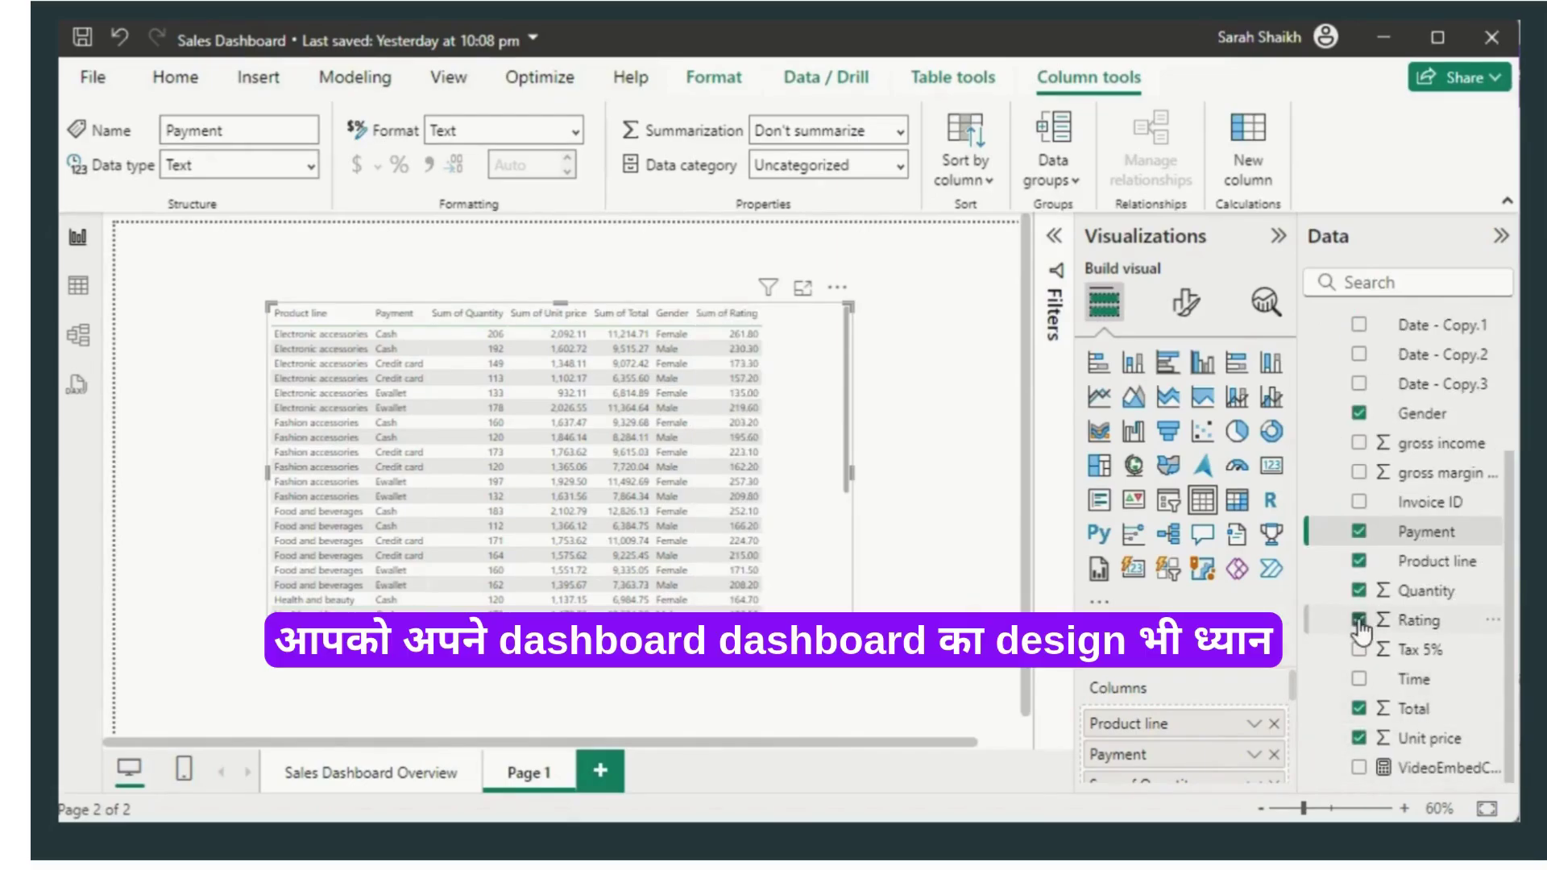
pyautogui.click(1359, 621)
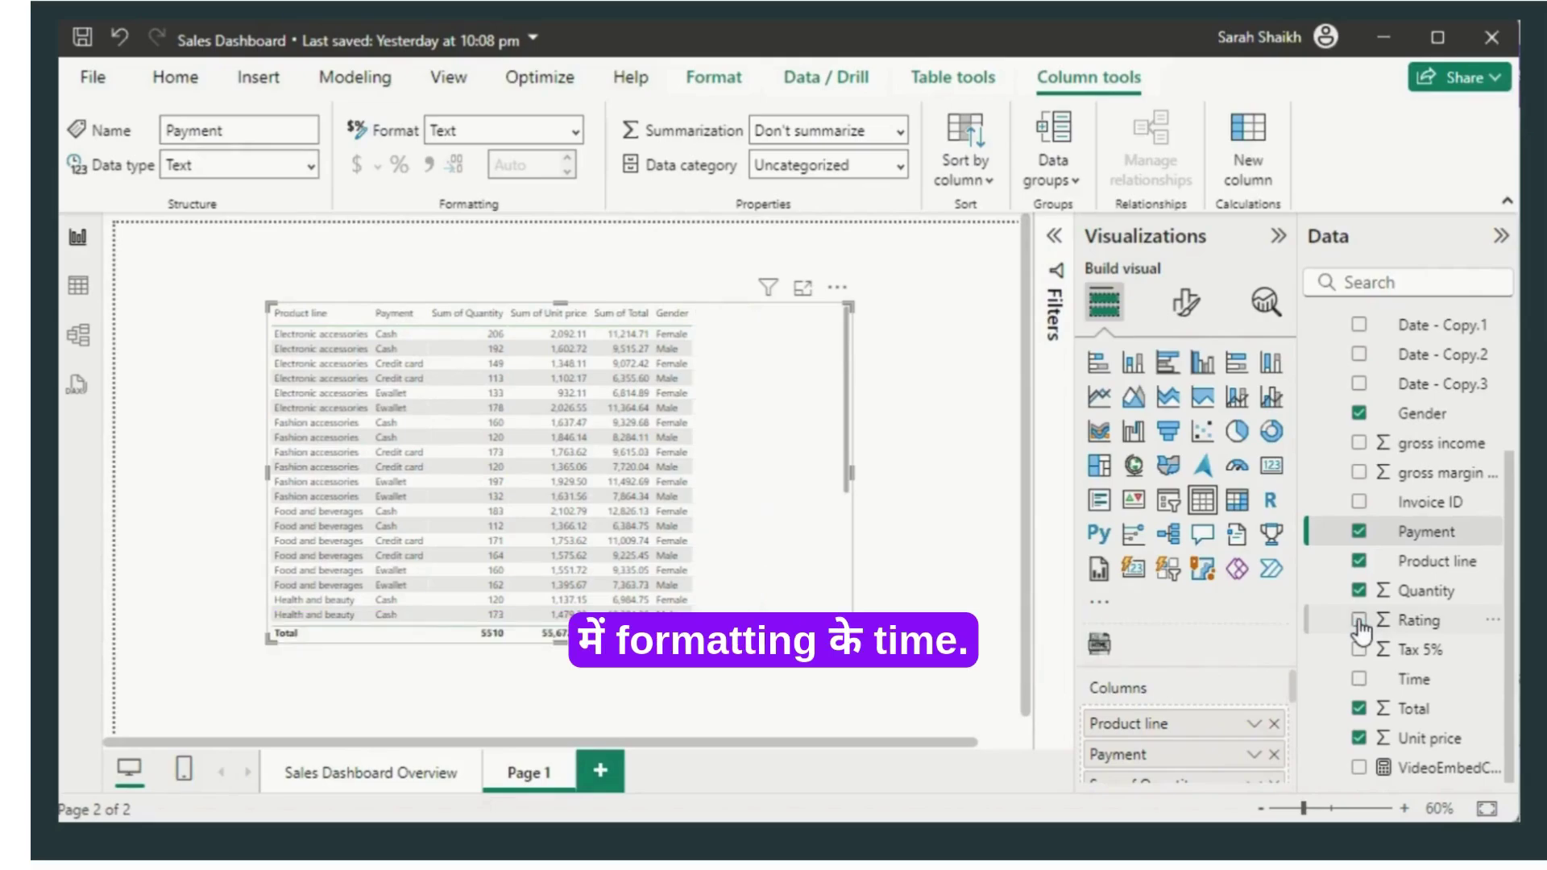
pyautogui.moveTo(1511, 572); pyautogui.dragTo(1513, 415)
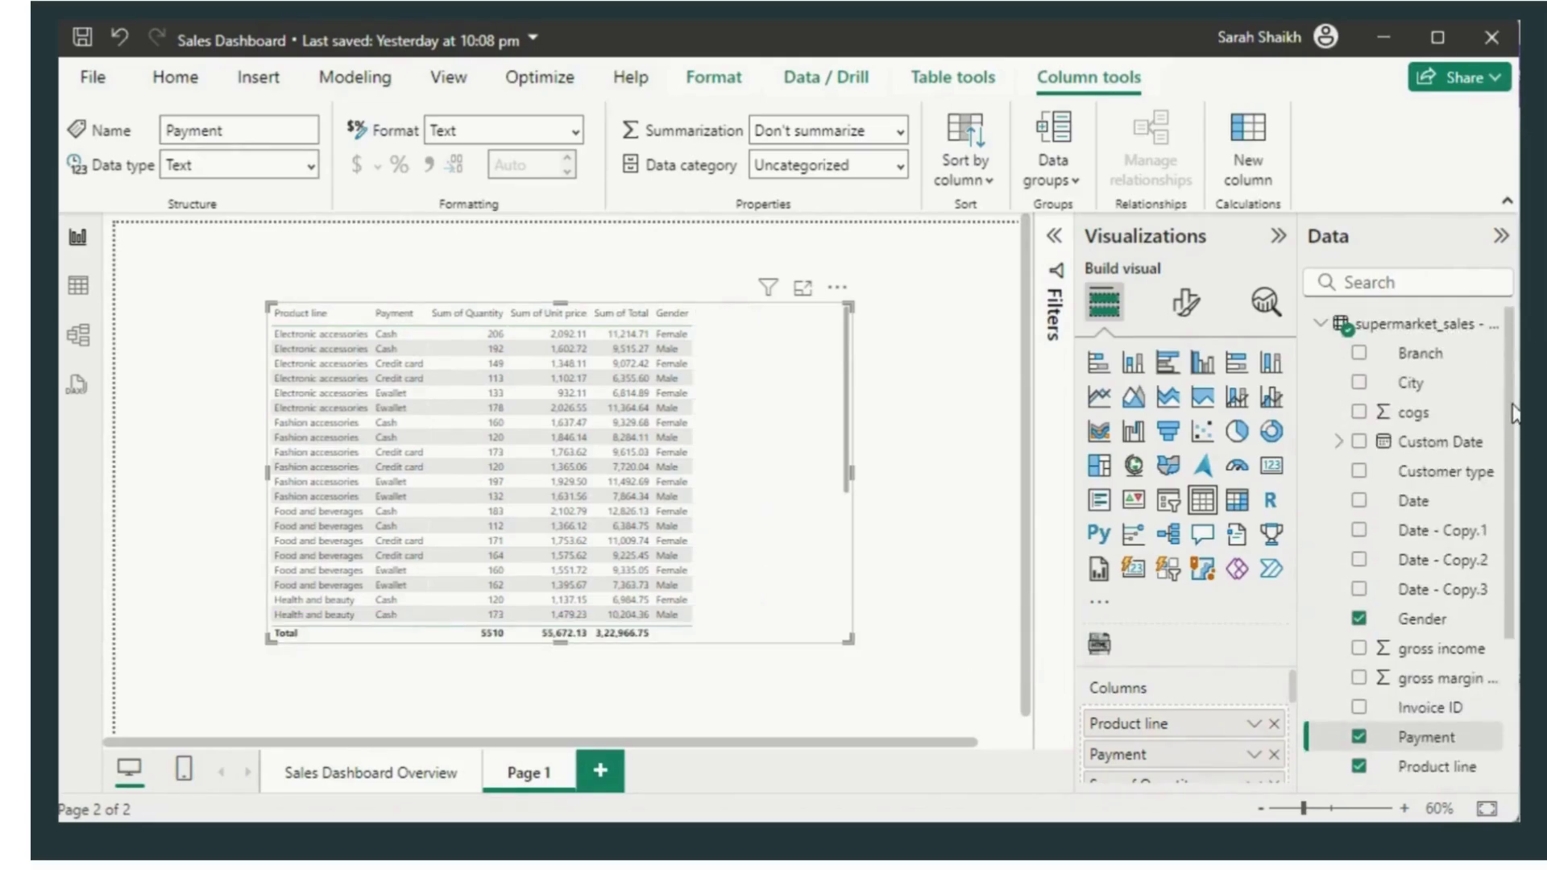
pyautogui.click(1359, 355)
pyautogui.click(1359, 384)
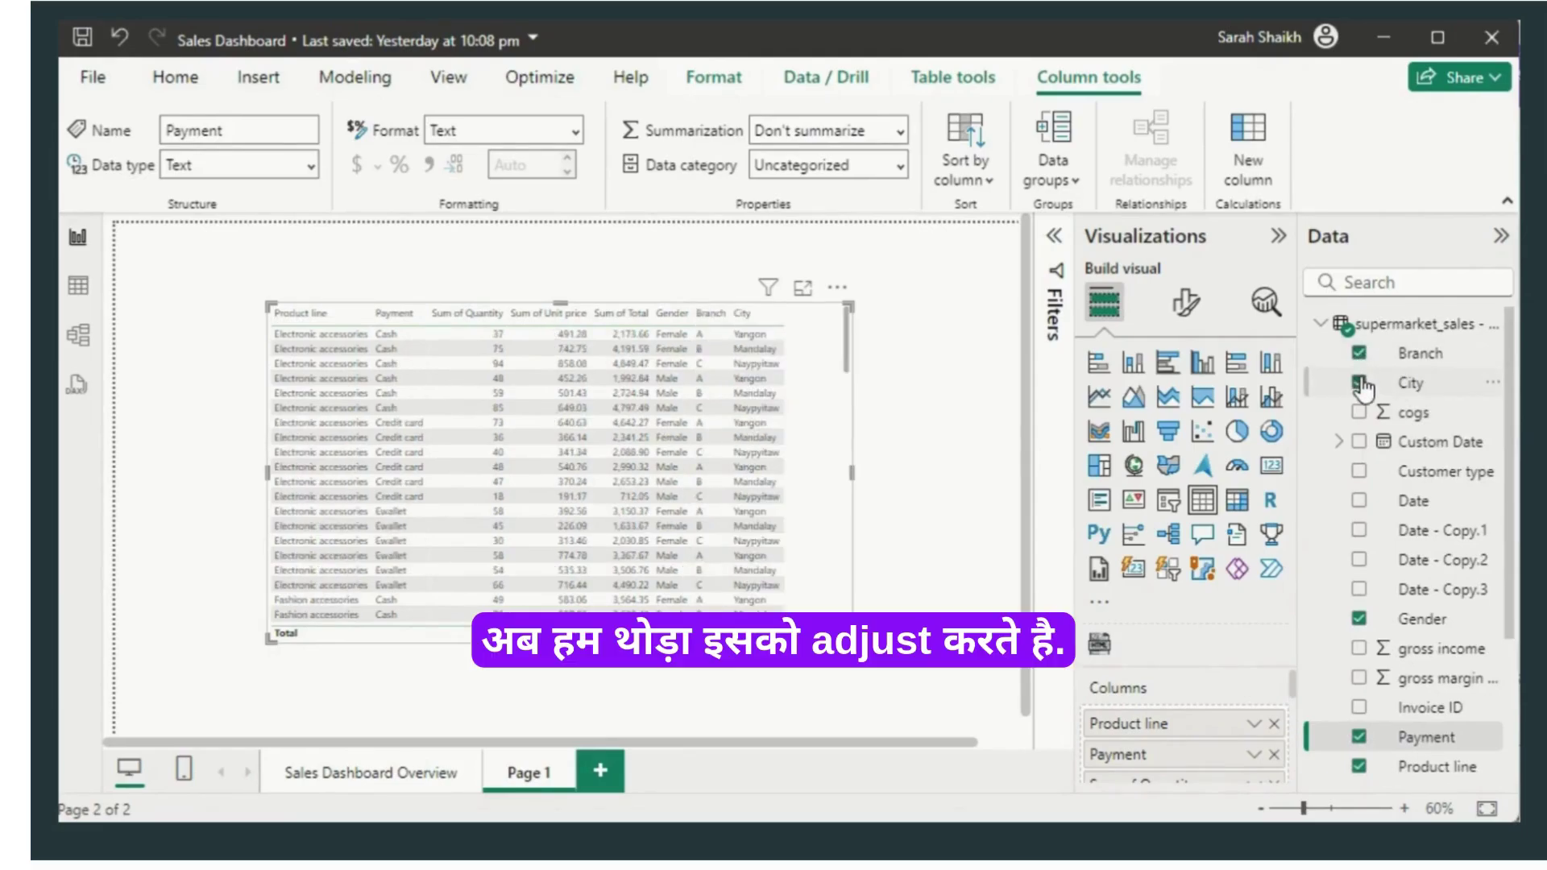
# Step: Make the table slightly narrower and taller, shift it a little on the page, and open its general formatting options
pyautogui.moveTo(851, 640); pyautogui.dragTo(823, 677)
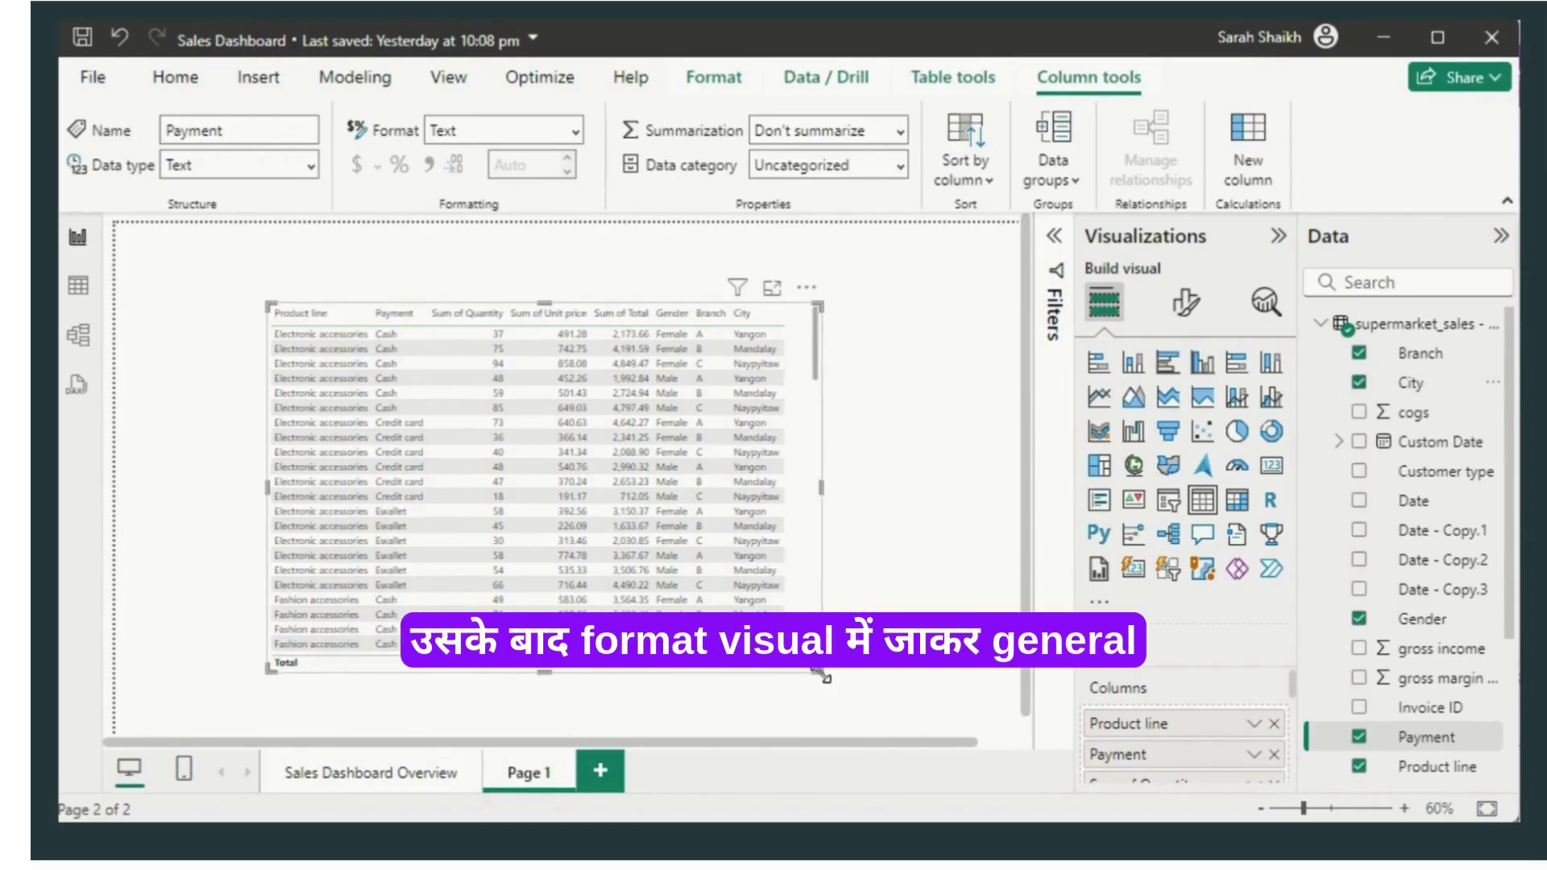
pyautogui.moveTo(807, 288); pyautogui.dragTo(819, 280)
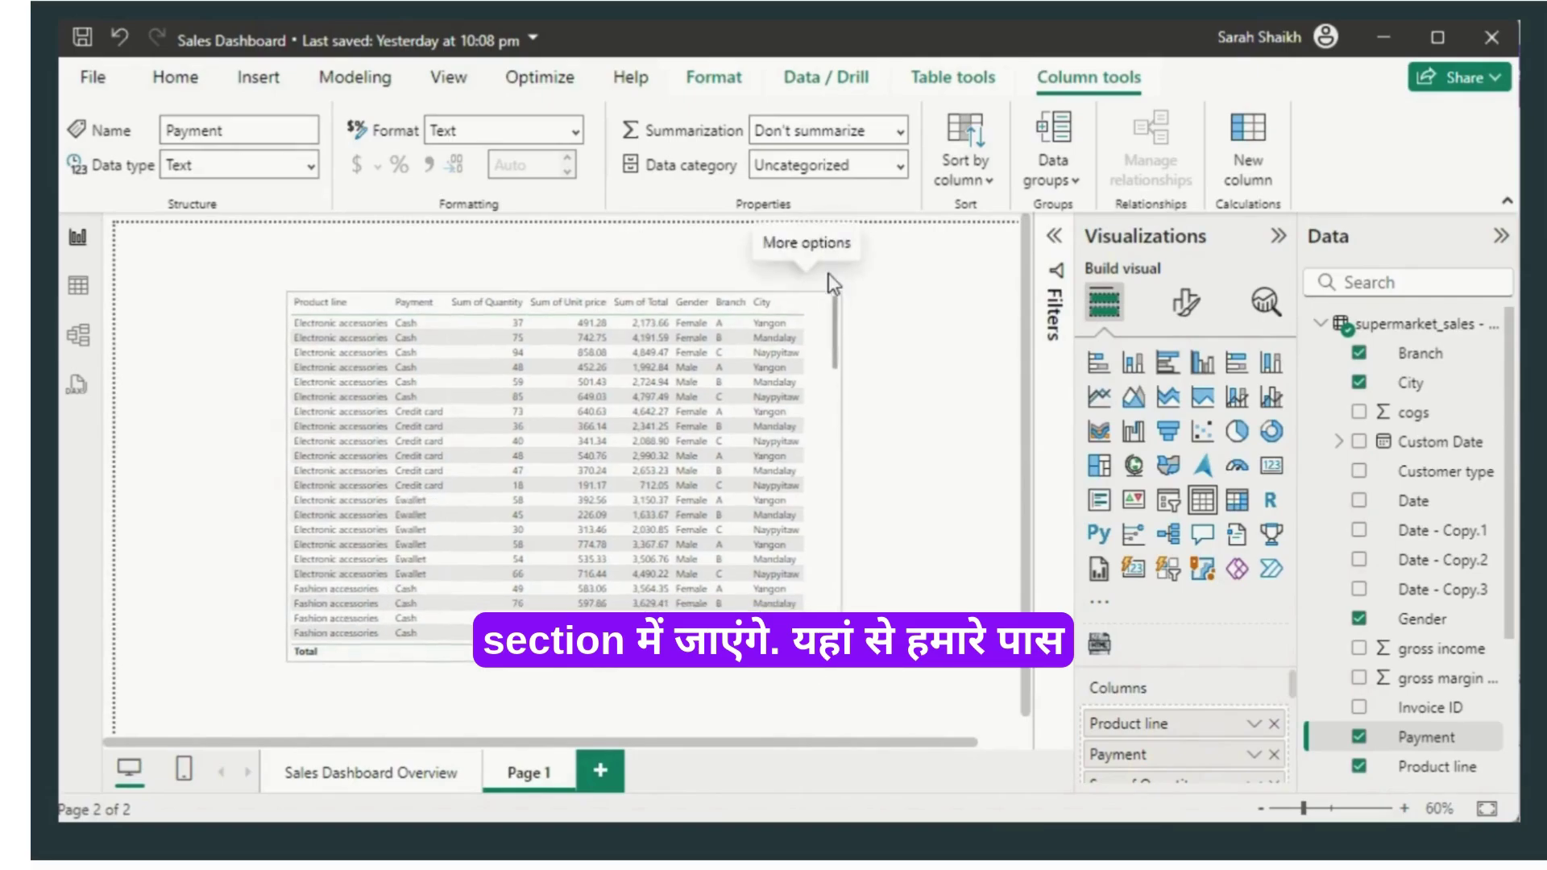
pyautogui.click(1185, 302)
pyautogui.click(1160, 423)
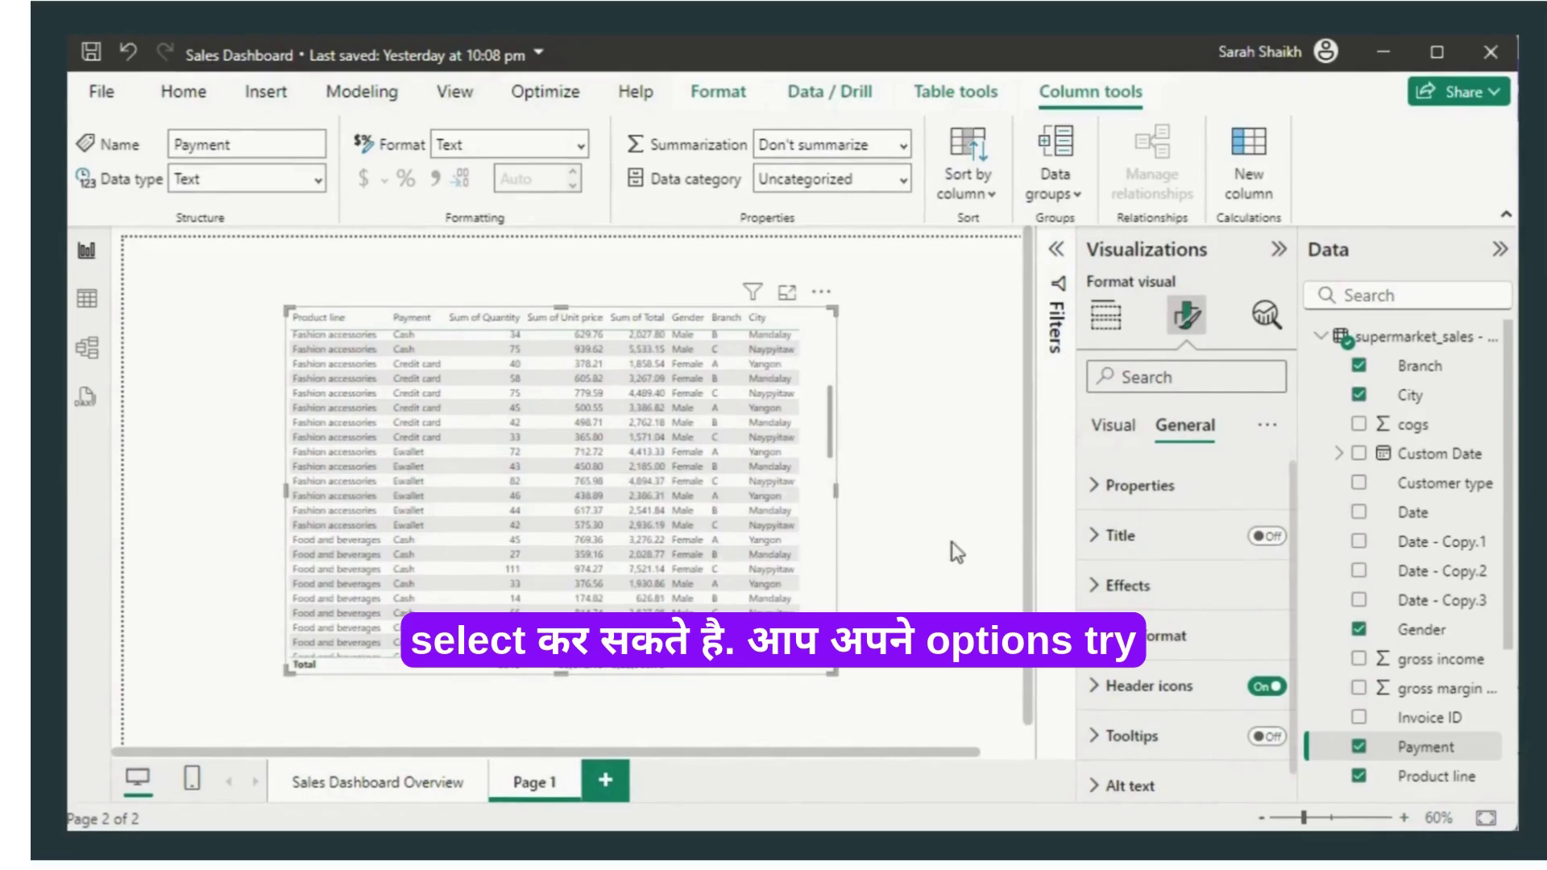
# Step: Try the Condensed and None style presets on the table and settle on Bold header
pyautogui.click(1106, 314)
pyautogui.click(1185, 319)
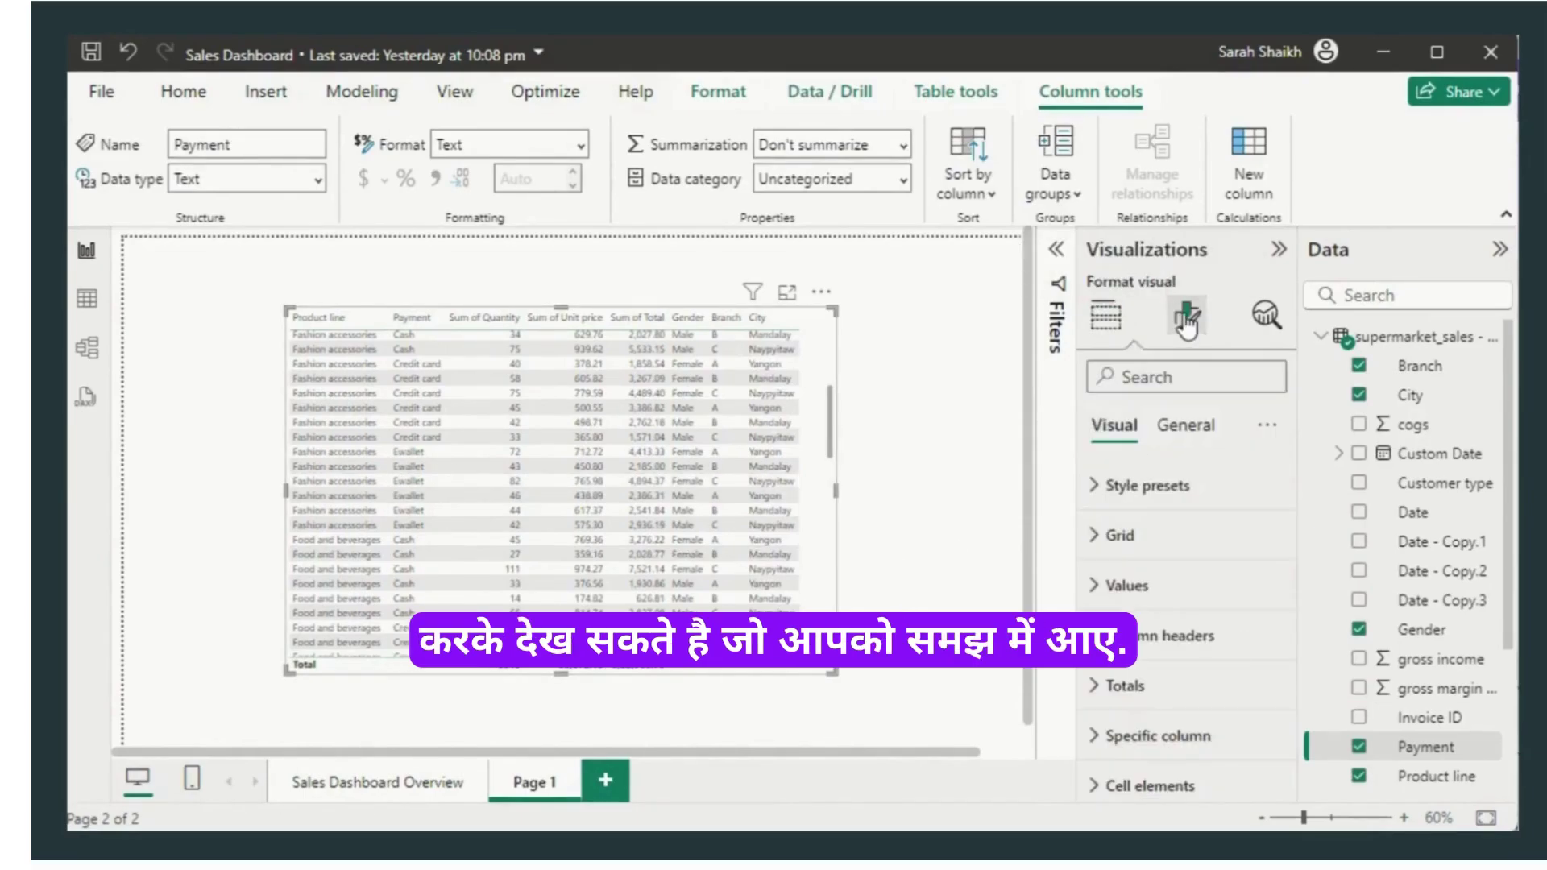
pyautogui.click(1104, 504)
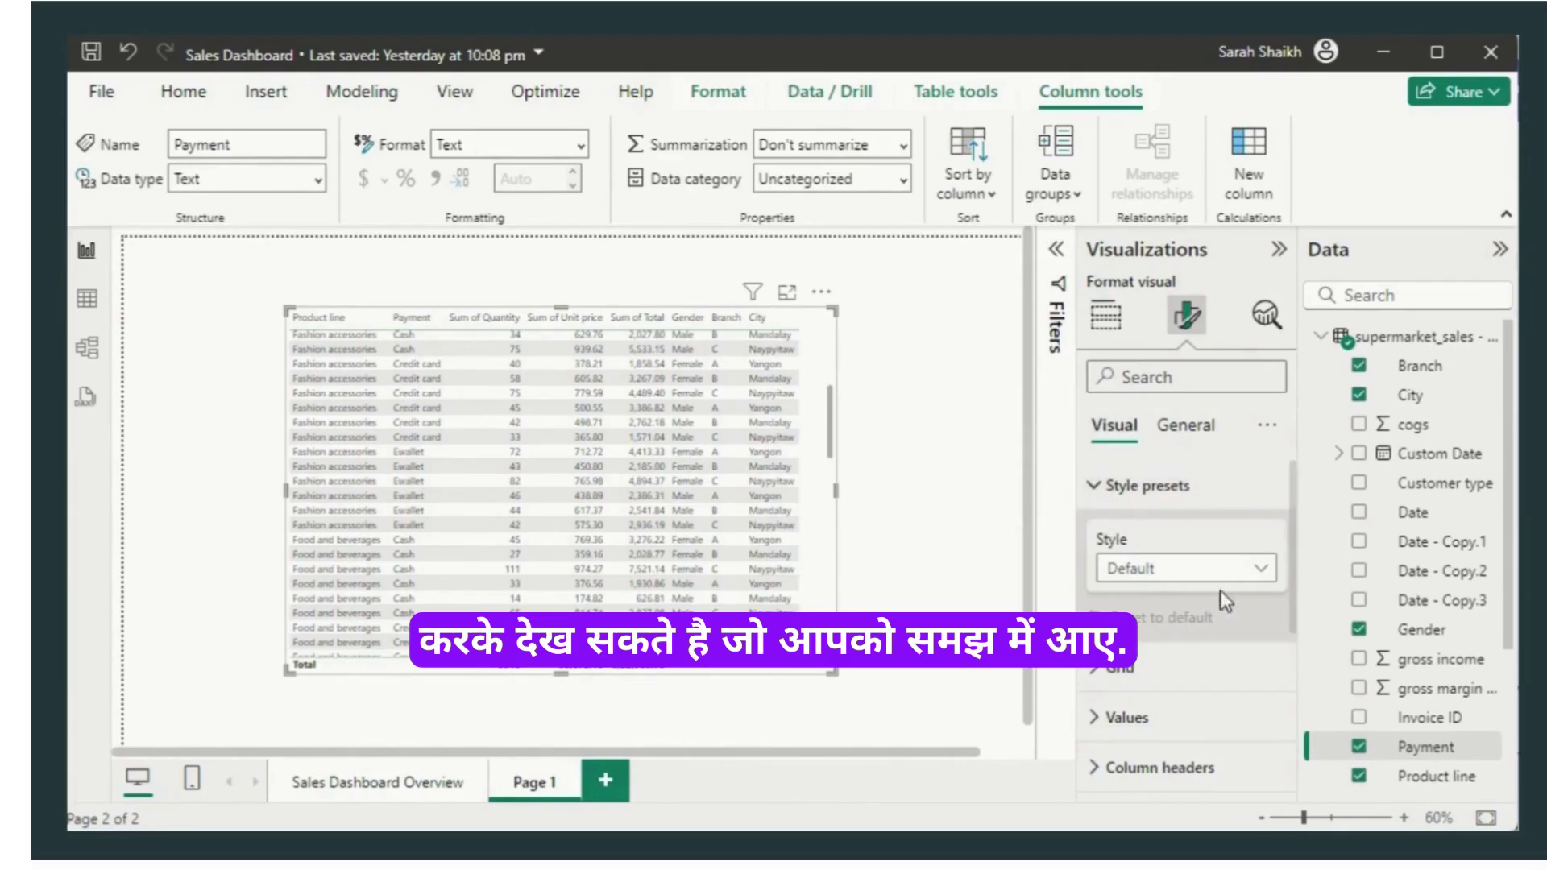
pyautogui.click(1241, 568)
pyautogui.click(1223, 540)
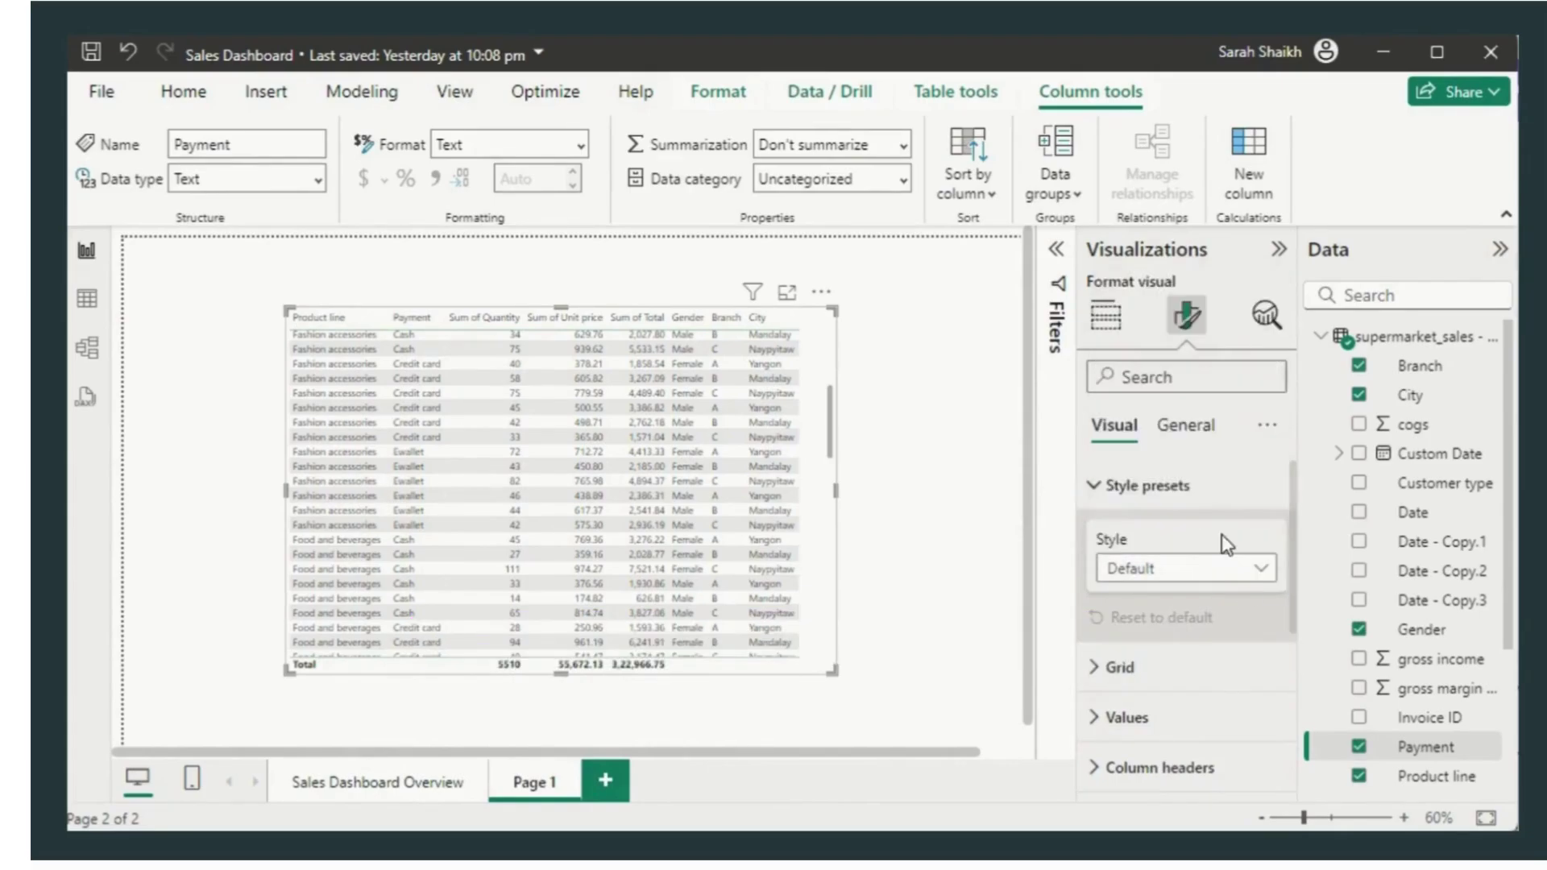
pyautogui.click(1219, 576)
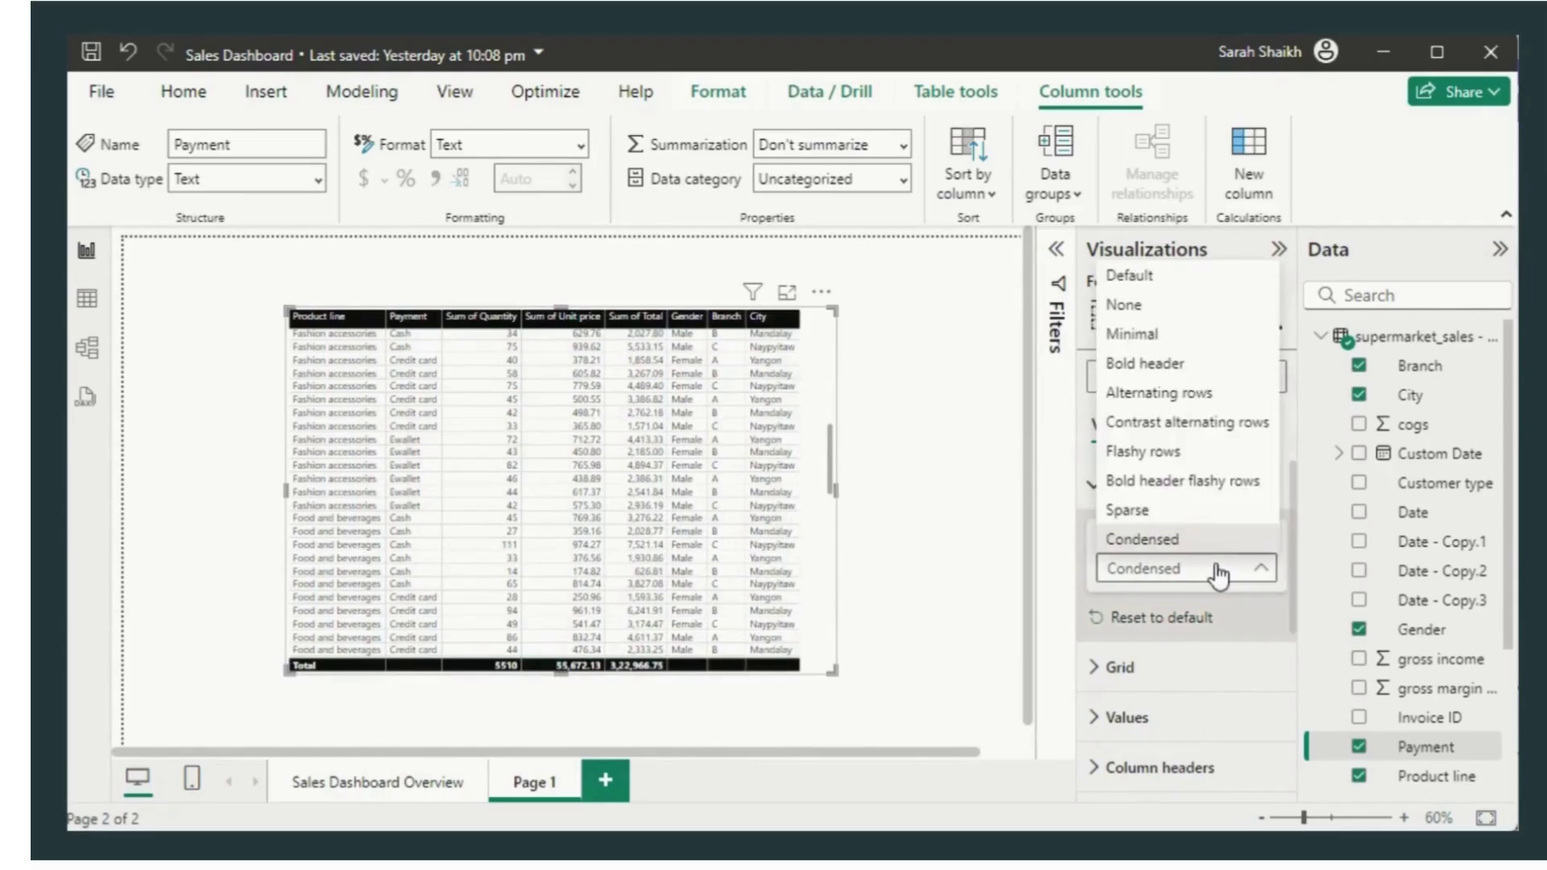
pyautogui.click(1189, 306)
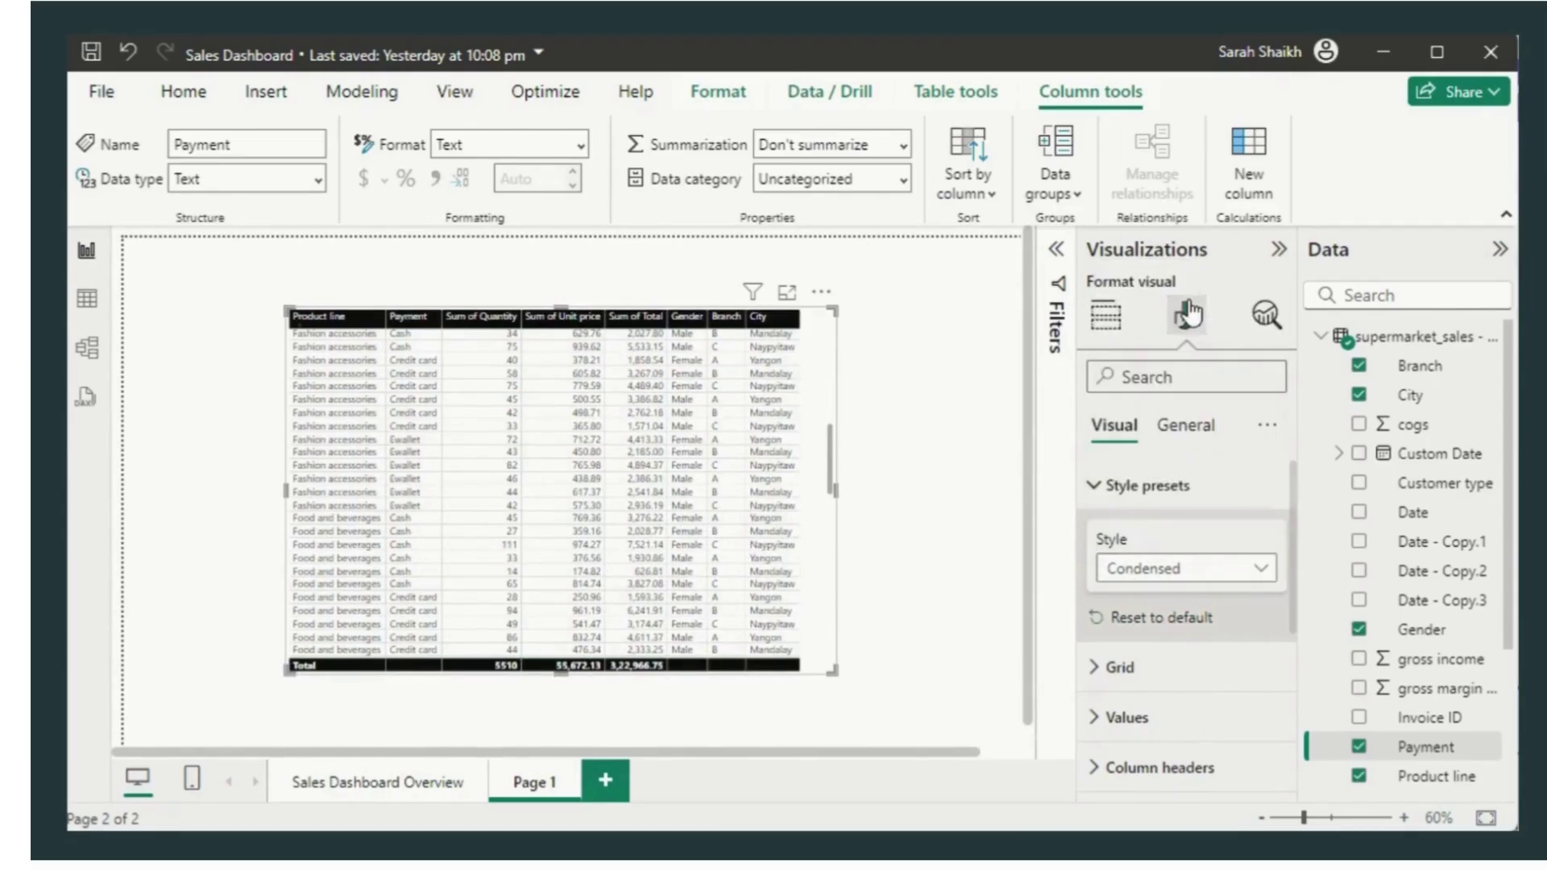
pyautogui.click(1194, 587)
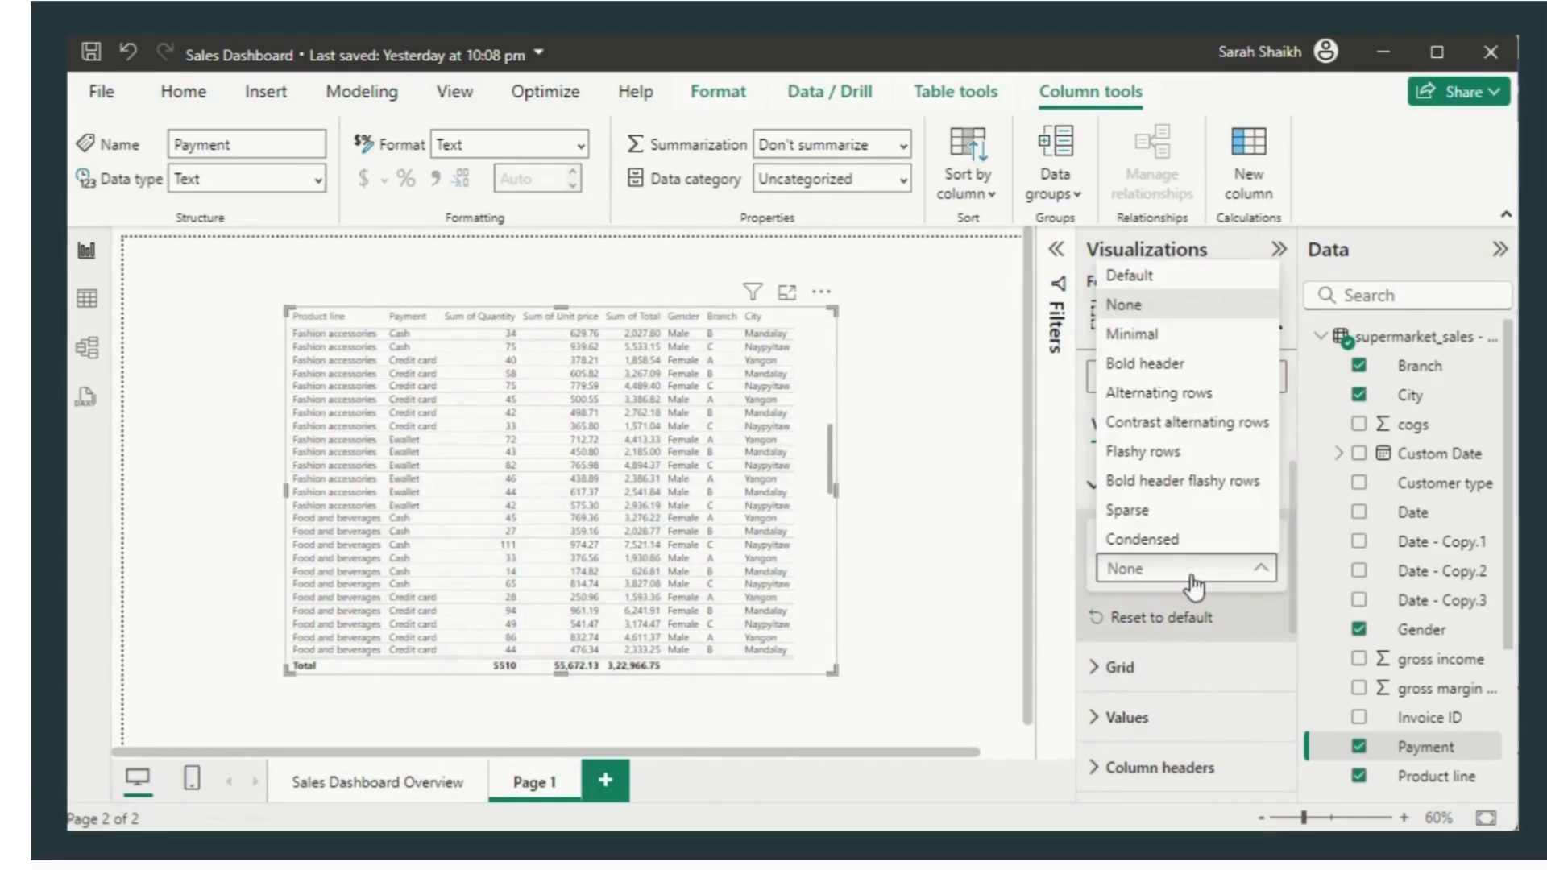
pyautogui.click(1199, 366)
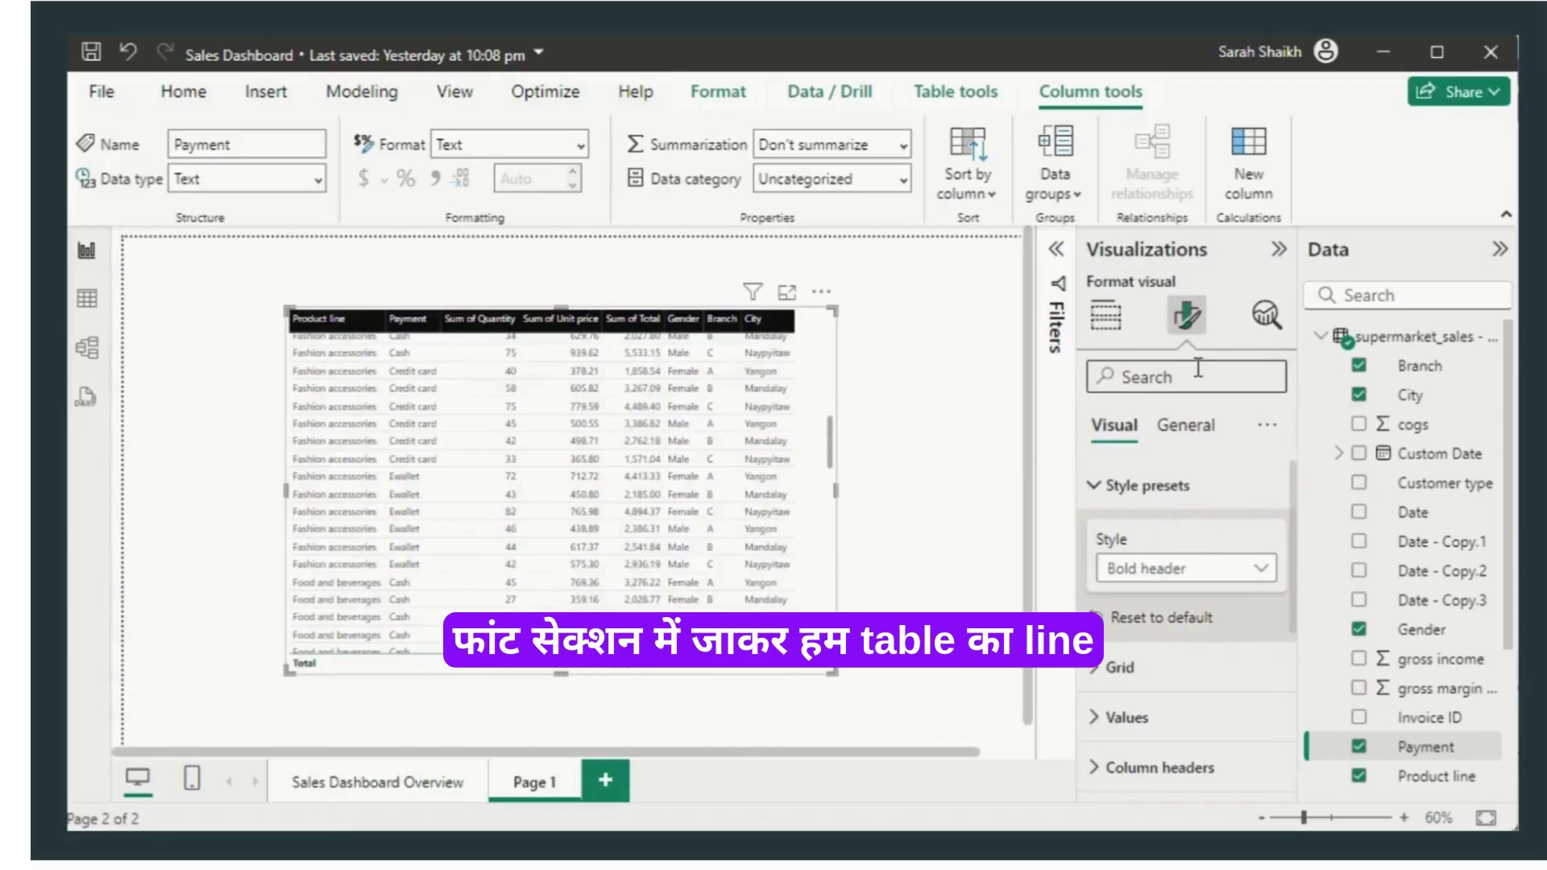
# Step: Set the font size of the table's values to 14
pyautogui.scroll(-3, 1292, 569)
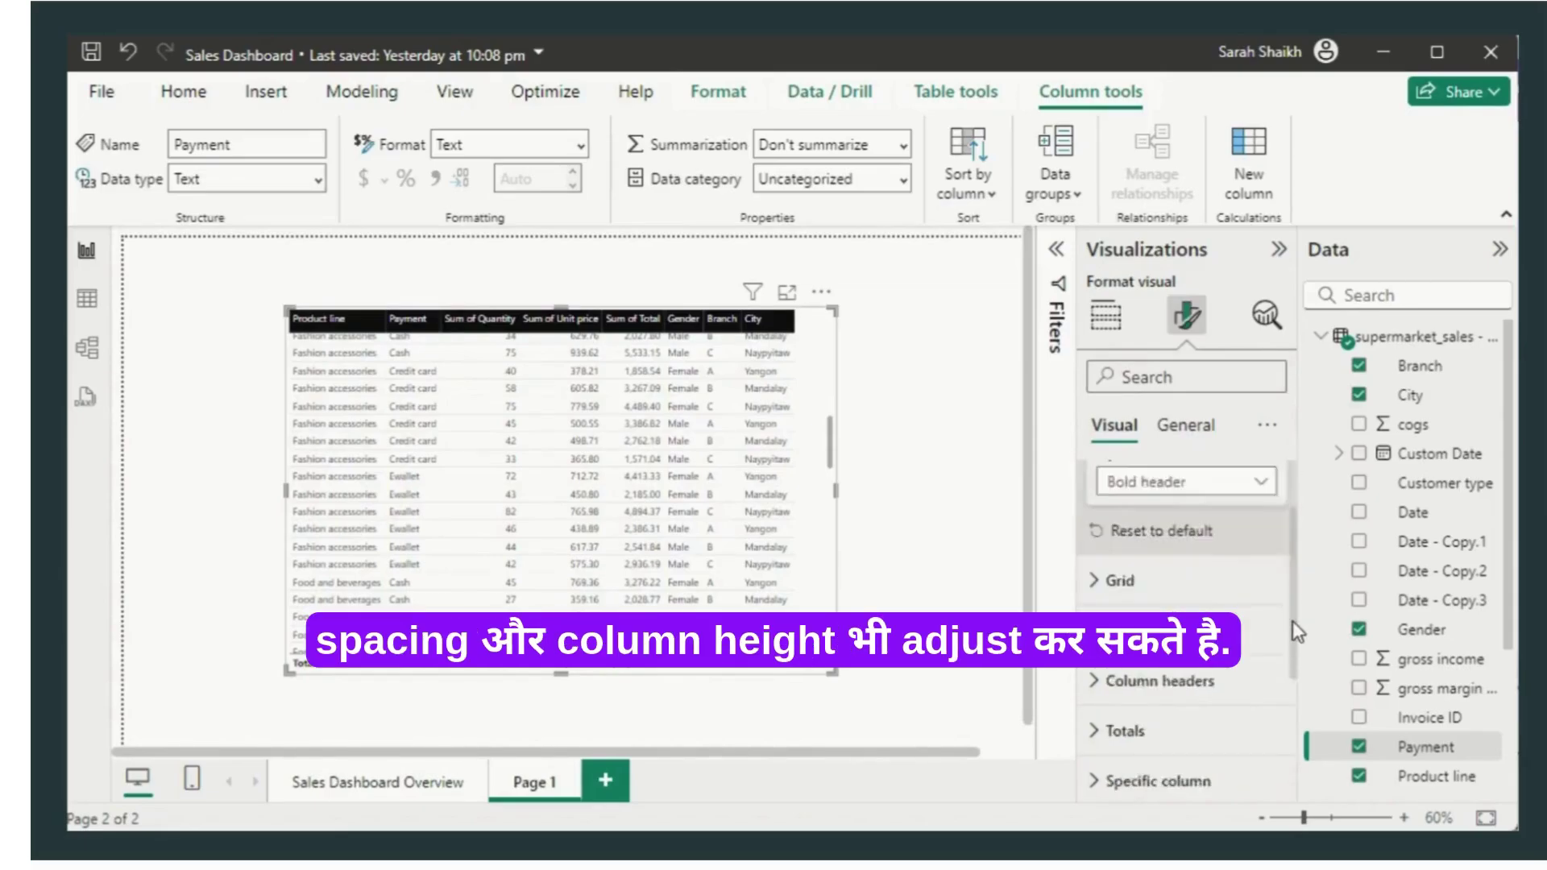
pyautogui.click(1104, 545)
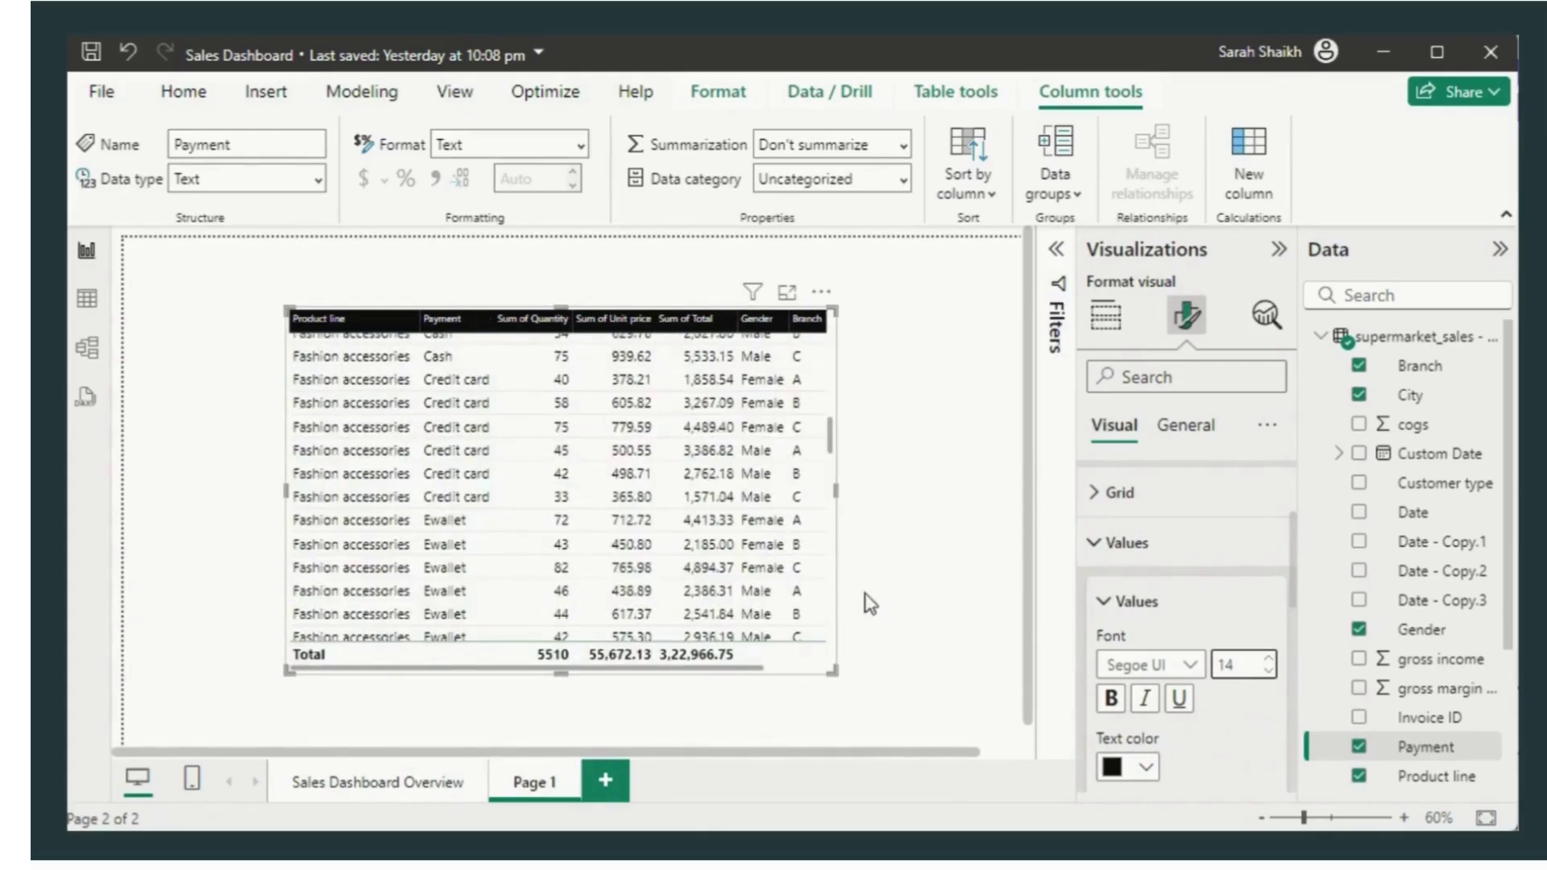
pyautogui.moveTo(832, 421); pyautogui.dragTo(838, 310)
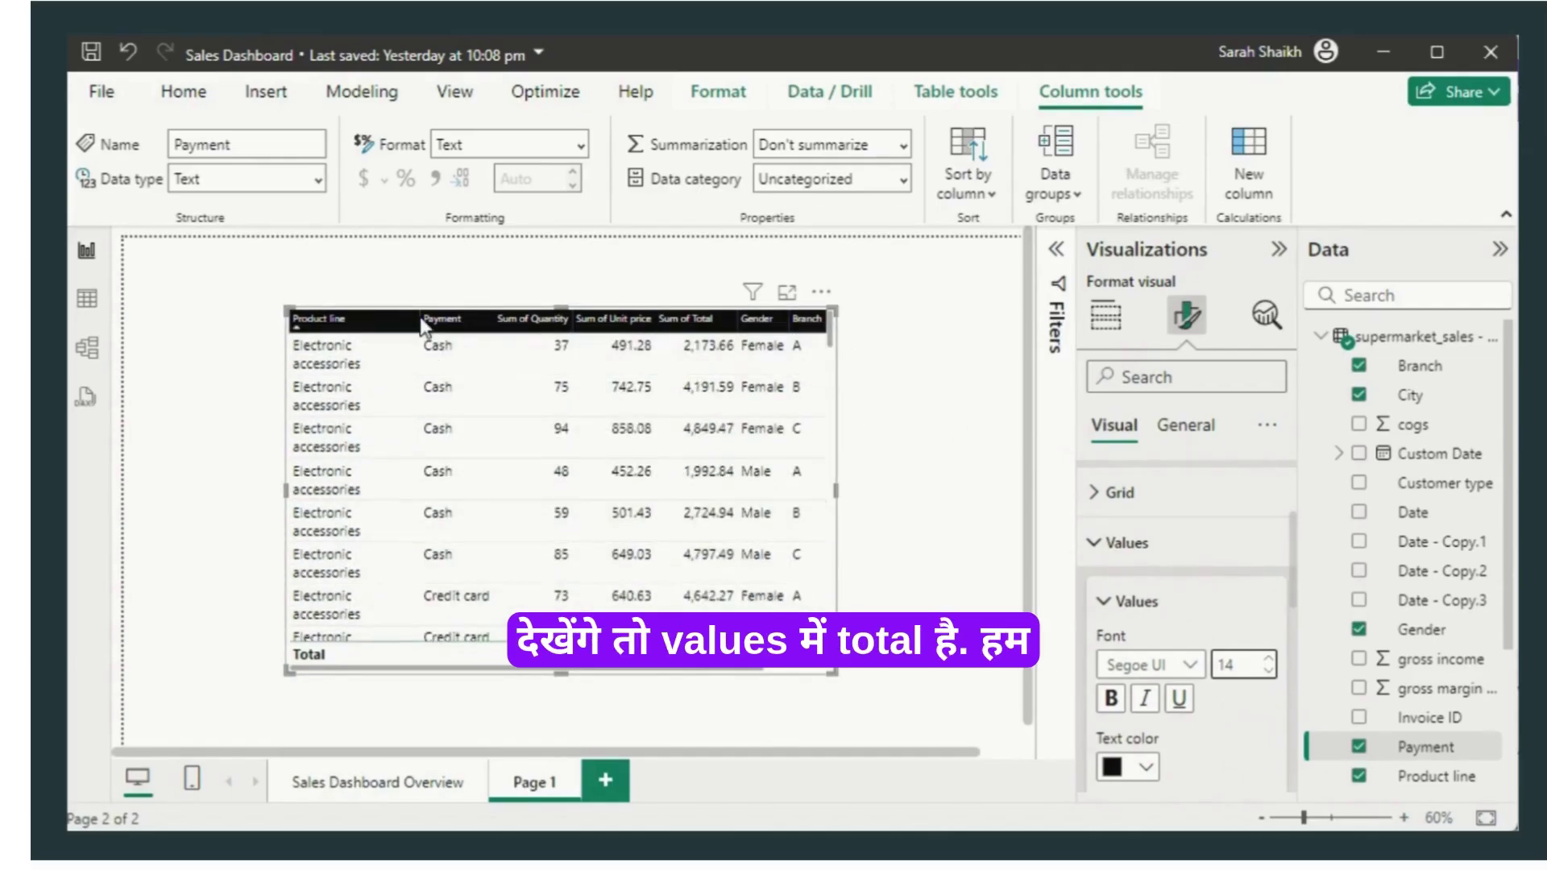
# Step: Widen the Product line column so its names fit on one line and enlarge the table until the City column fits
pyautogui.moveTo(417, 323); pyautogui.dragTo(428, 323)
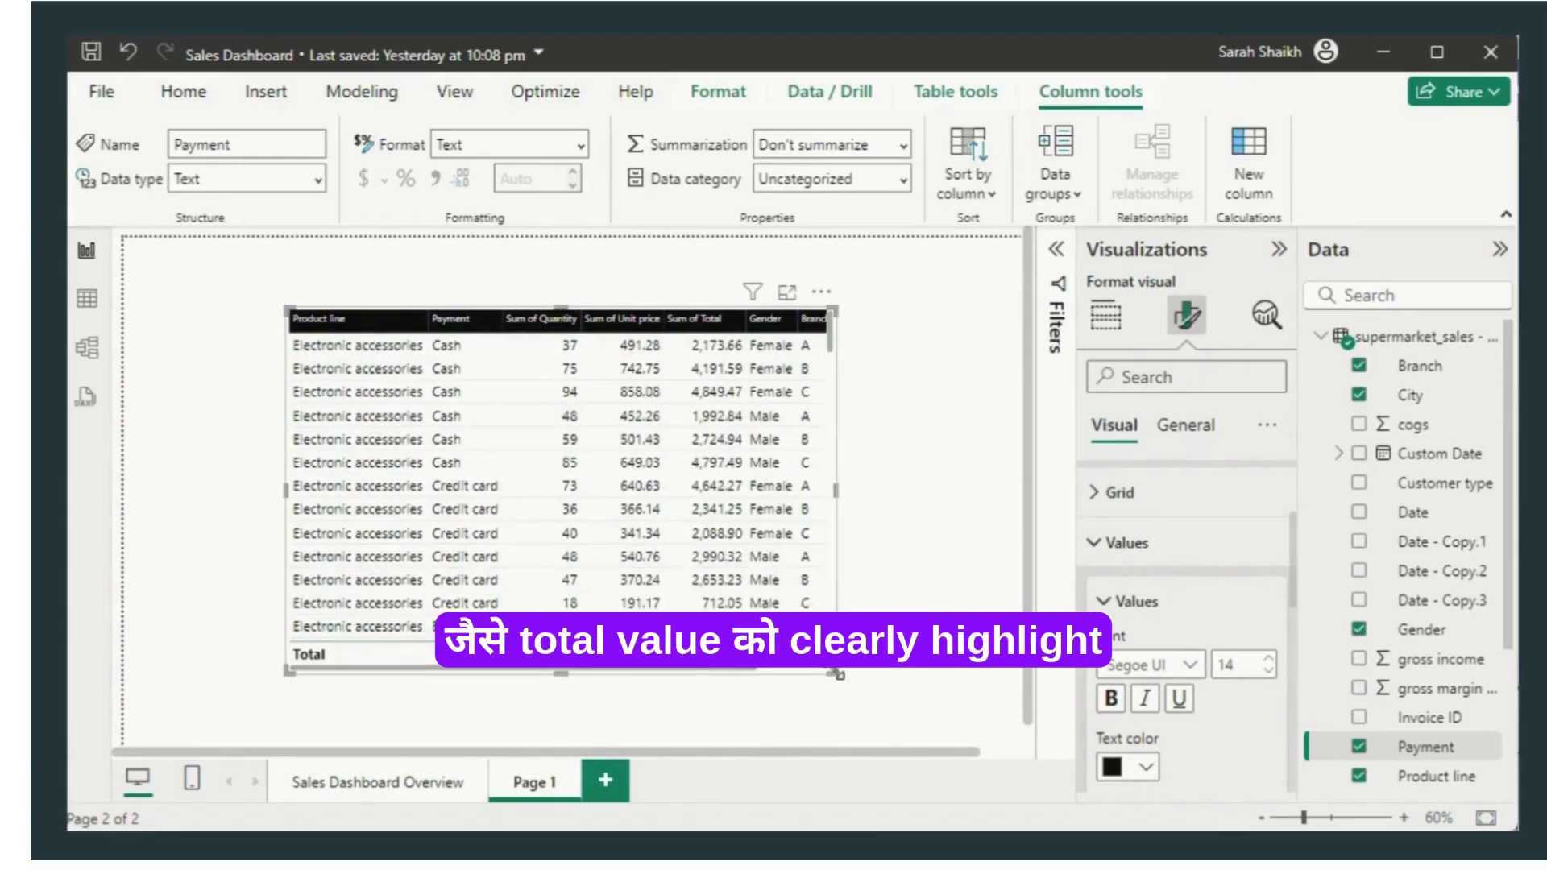
pyautogui.moveTo(836, 674); pyautogui.dragTo(925, 698)
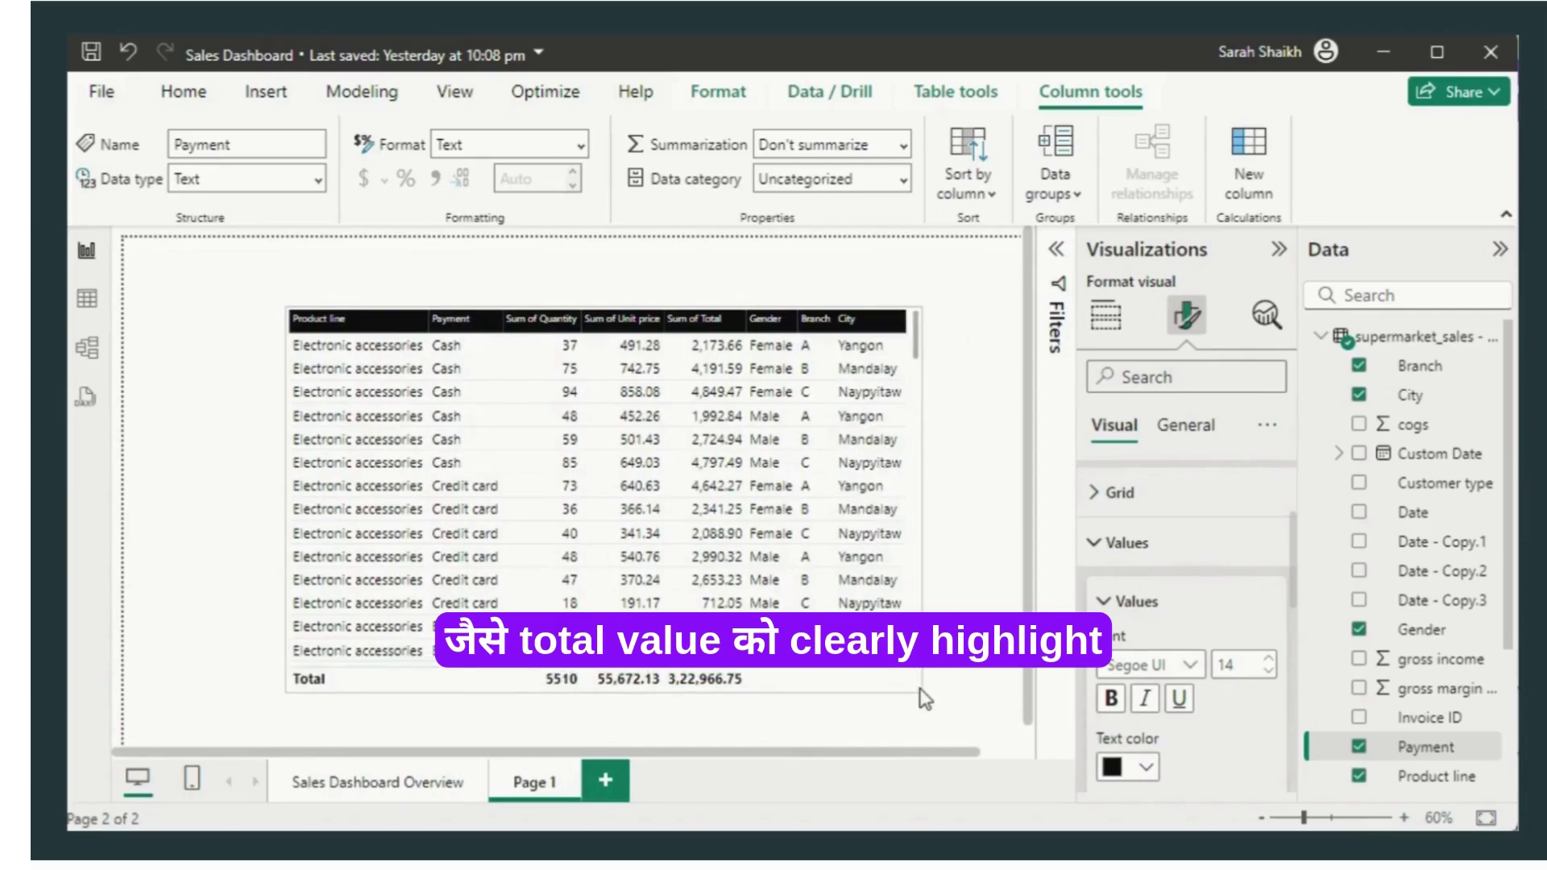
pyautogui.click(1195, 673)
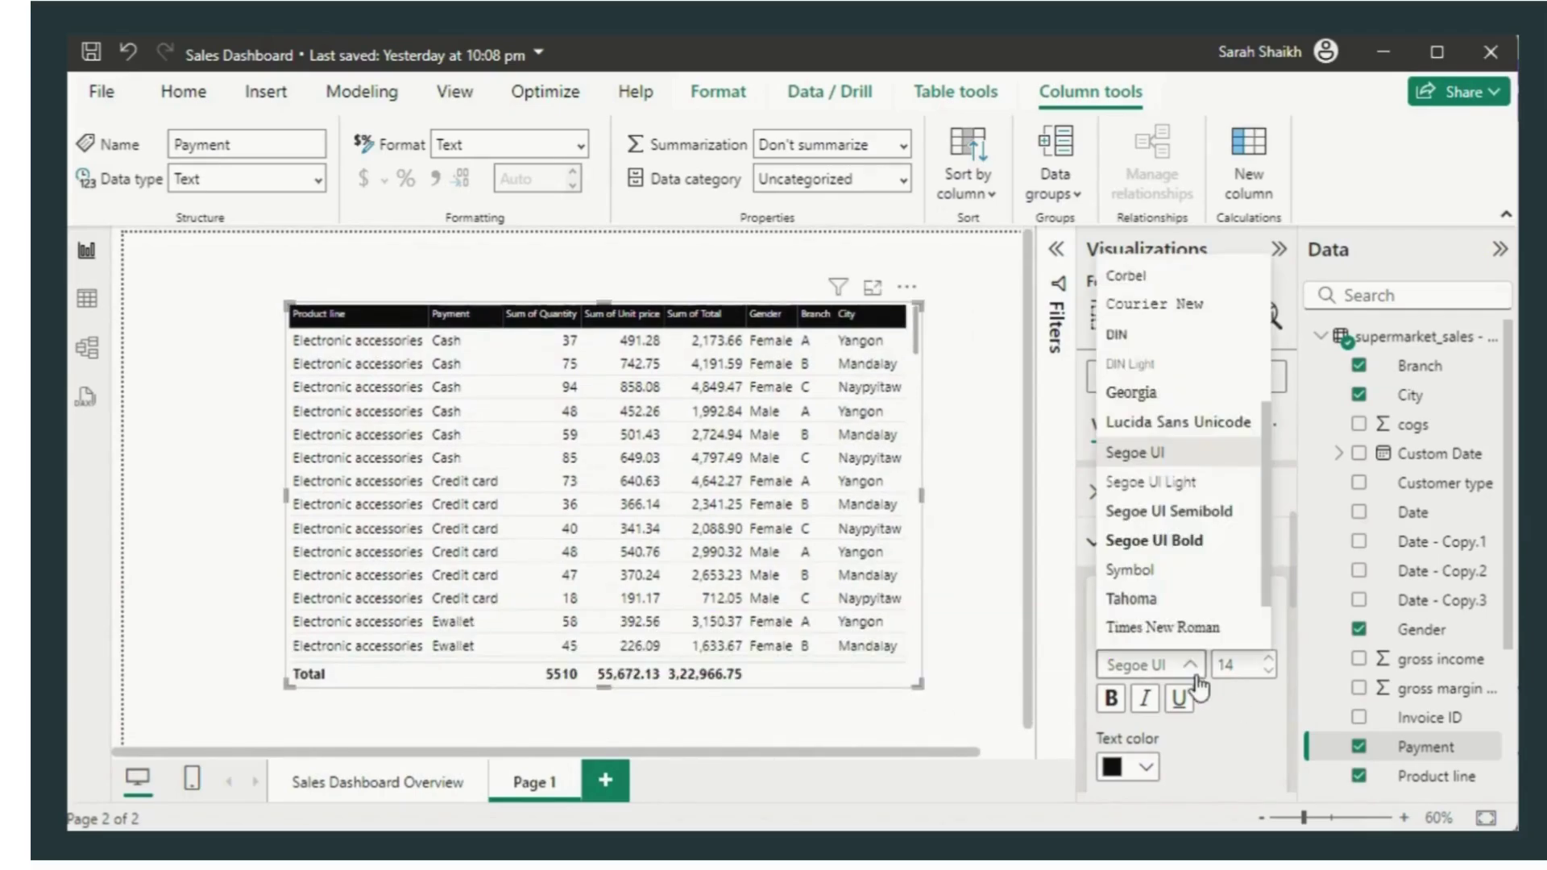
pyautogui.click(1264, 703)
# Step: Set the font size of the table's column headers to 14
pyautogui.scroll(-10, 1192, 612)
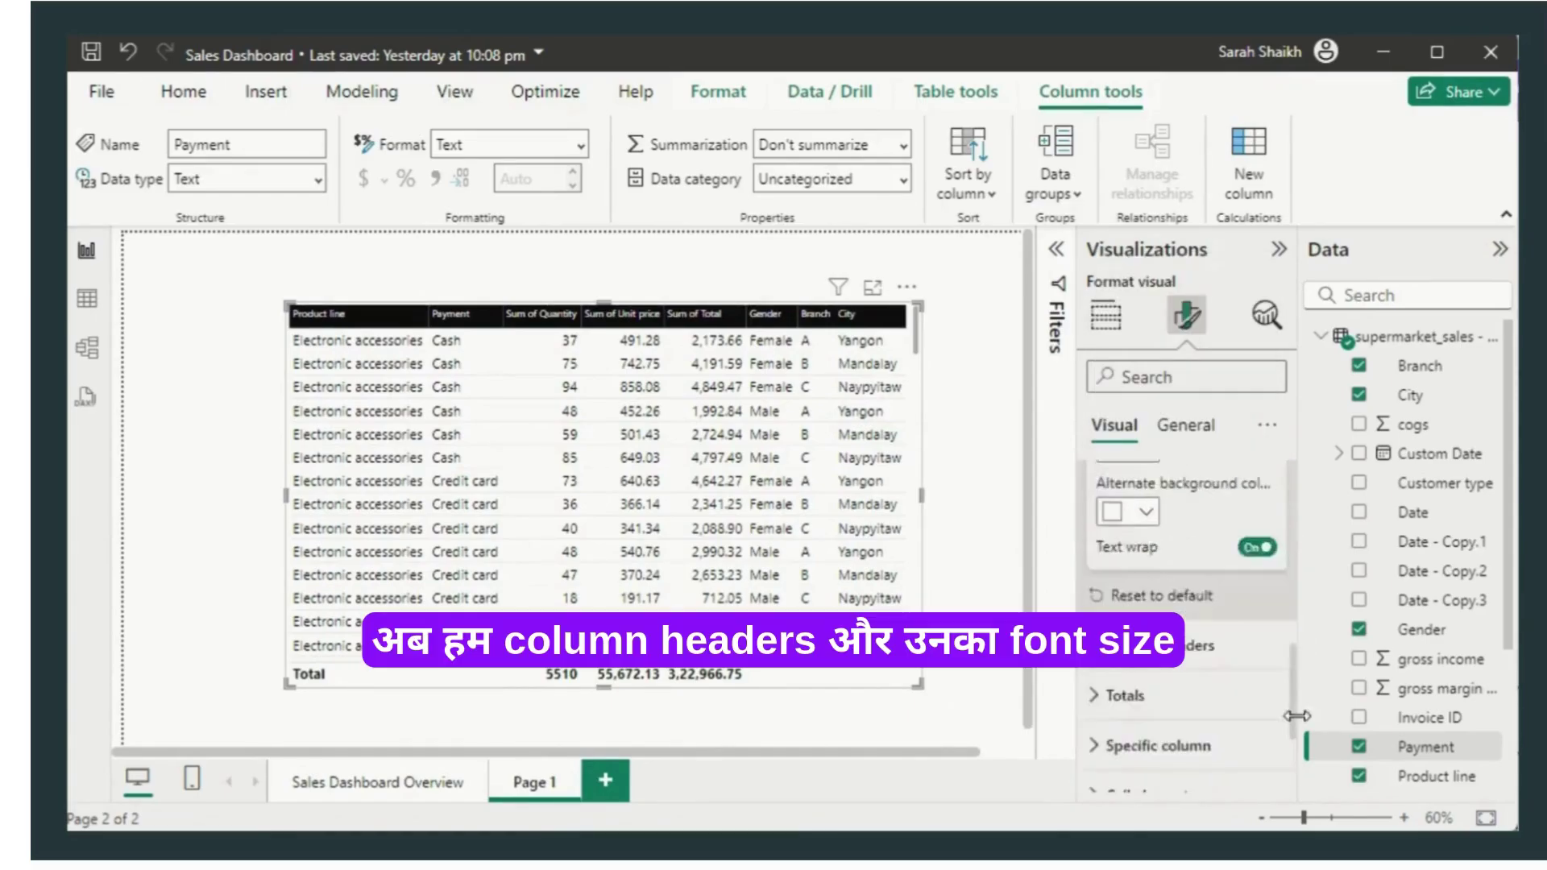
pyautogui.click(1100, 510)
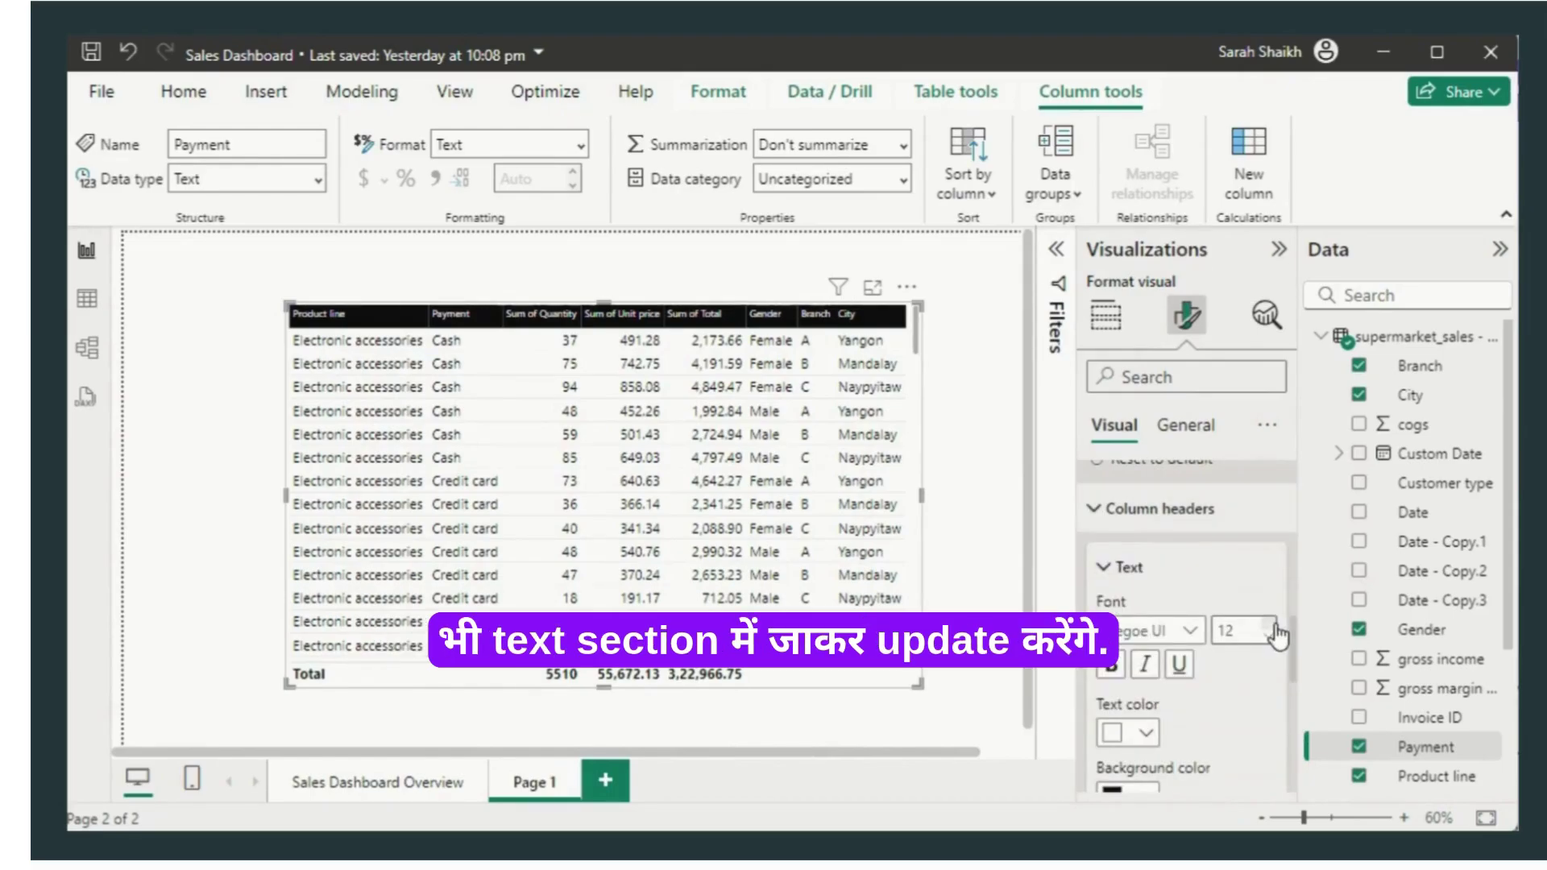
pyautogui.click(1274, 626)
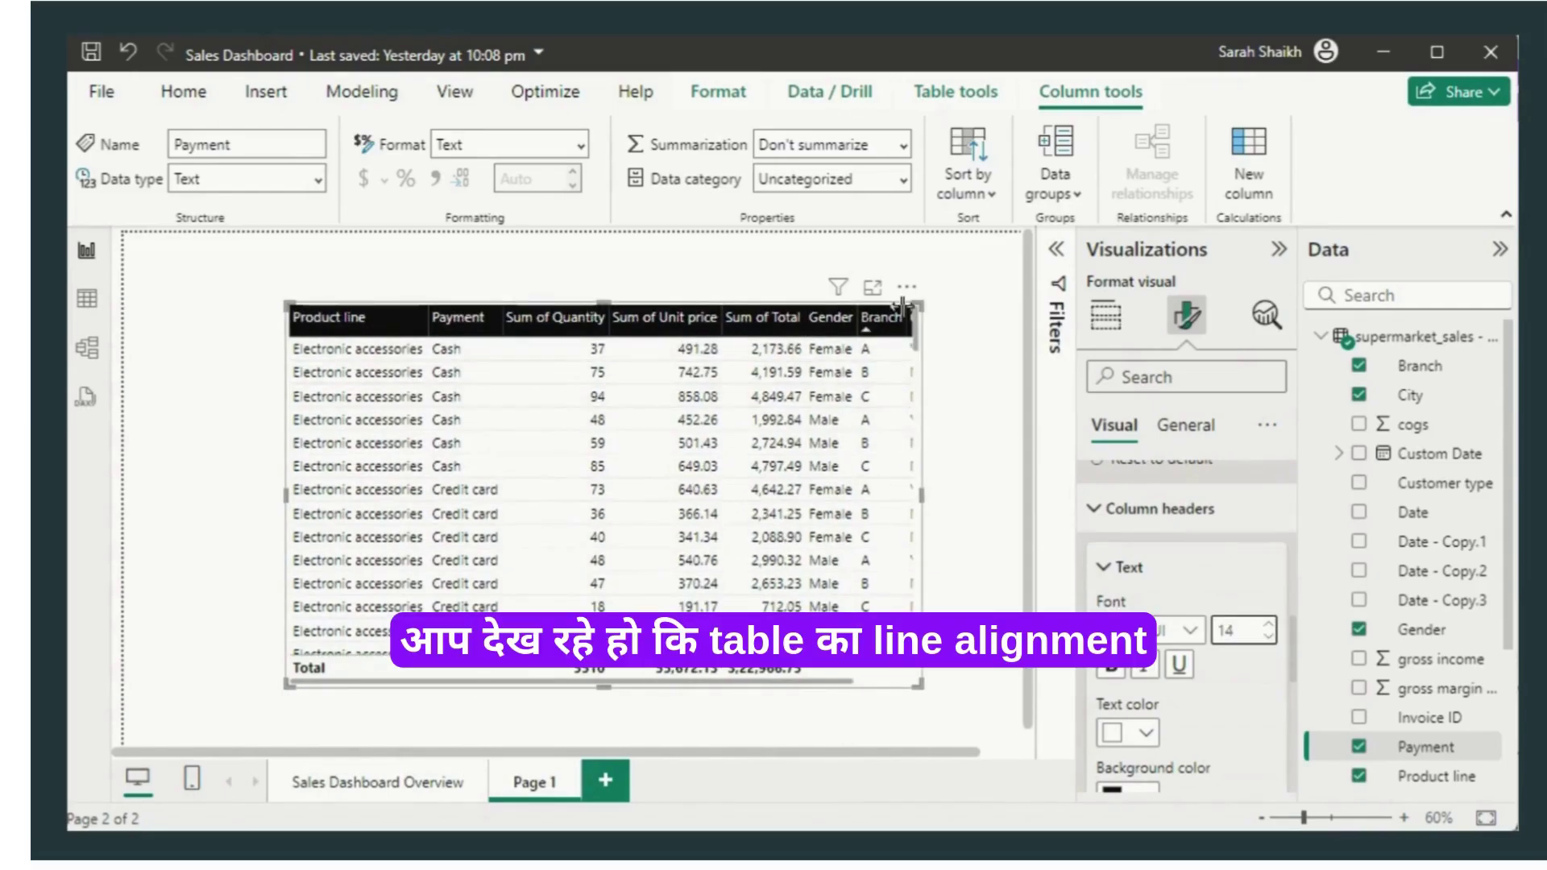
# Step: Shift the table toward the page's upper left, widen it to fit the City column, and center the column header text
pyautogui.moveTo(908, 296); pyautogui.dragTo(820, 282)
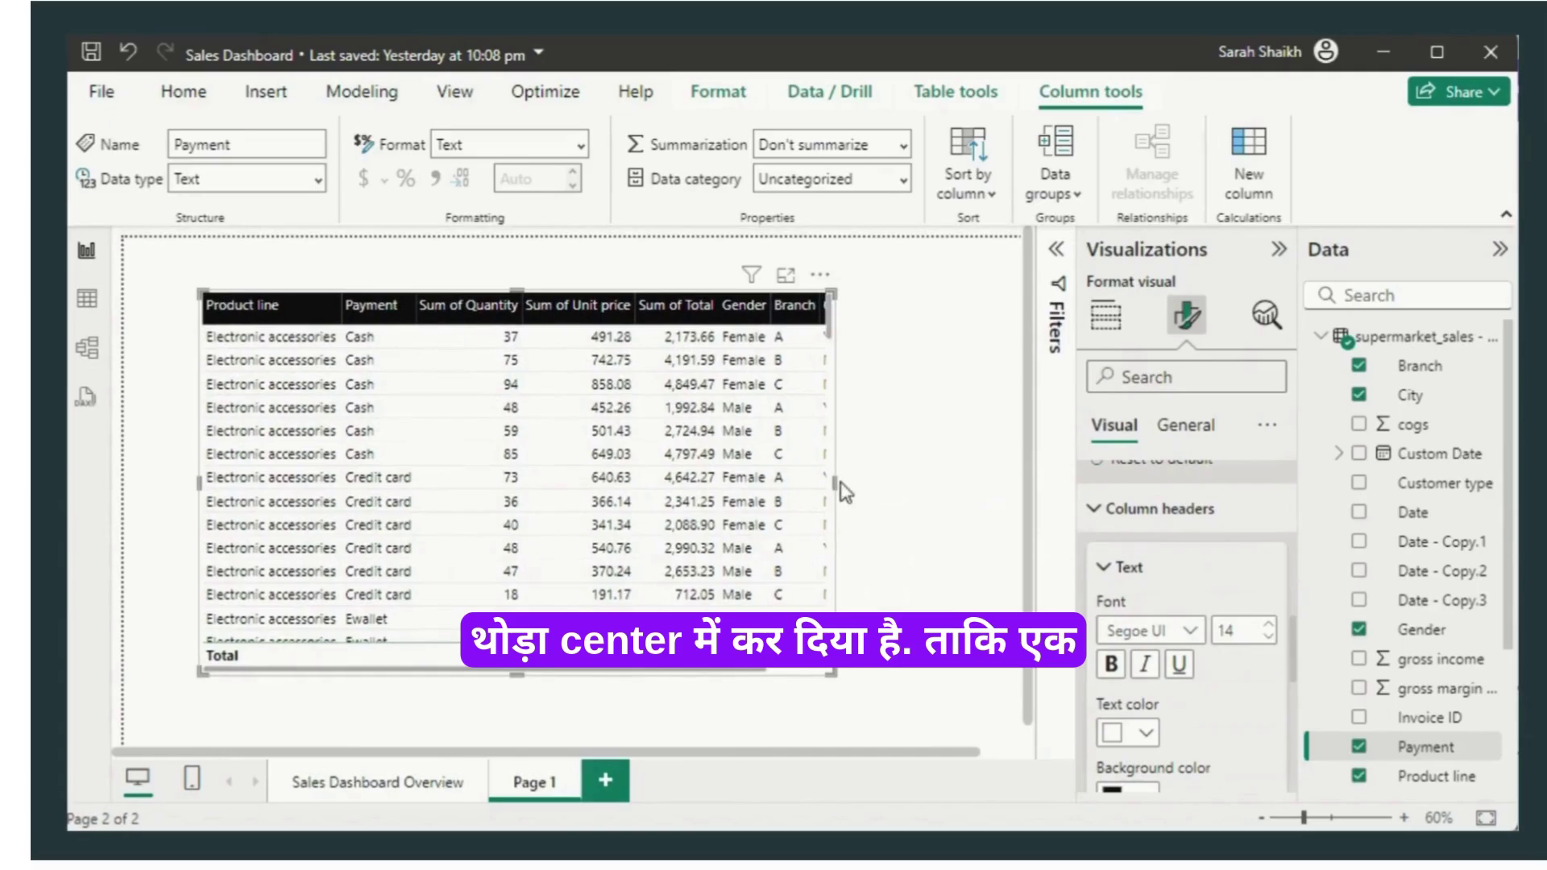
pyautogui.moveTo(835, 480); pyautogui.dragTo(911, 532)
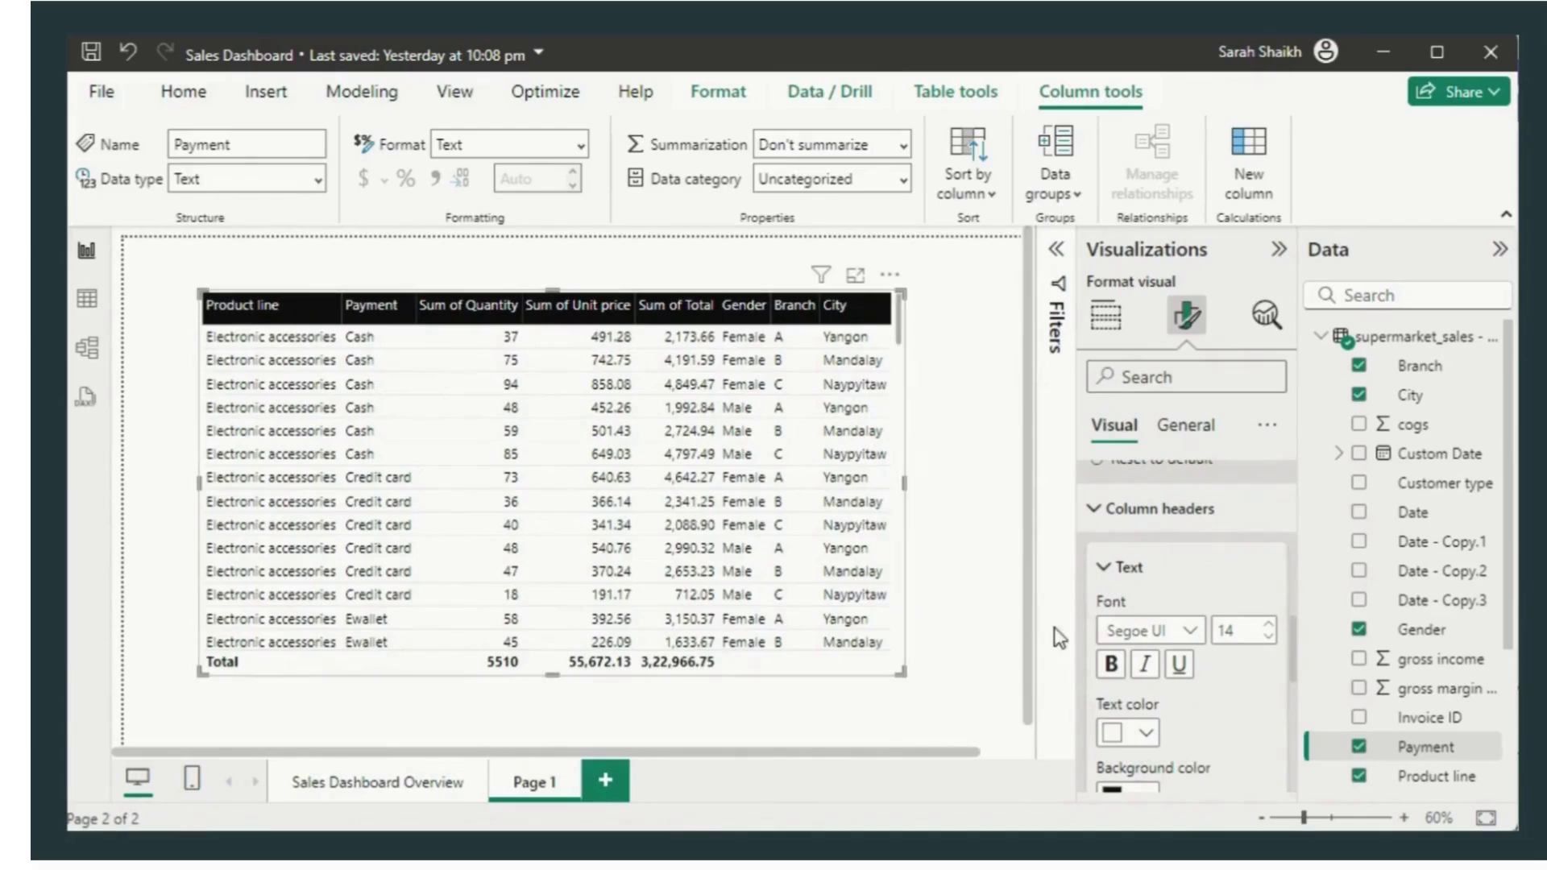
pyautogui.moveTo(1289, 651); pyautogui.dragTo(1302, 712)
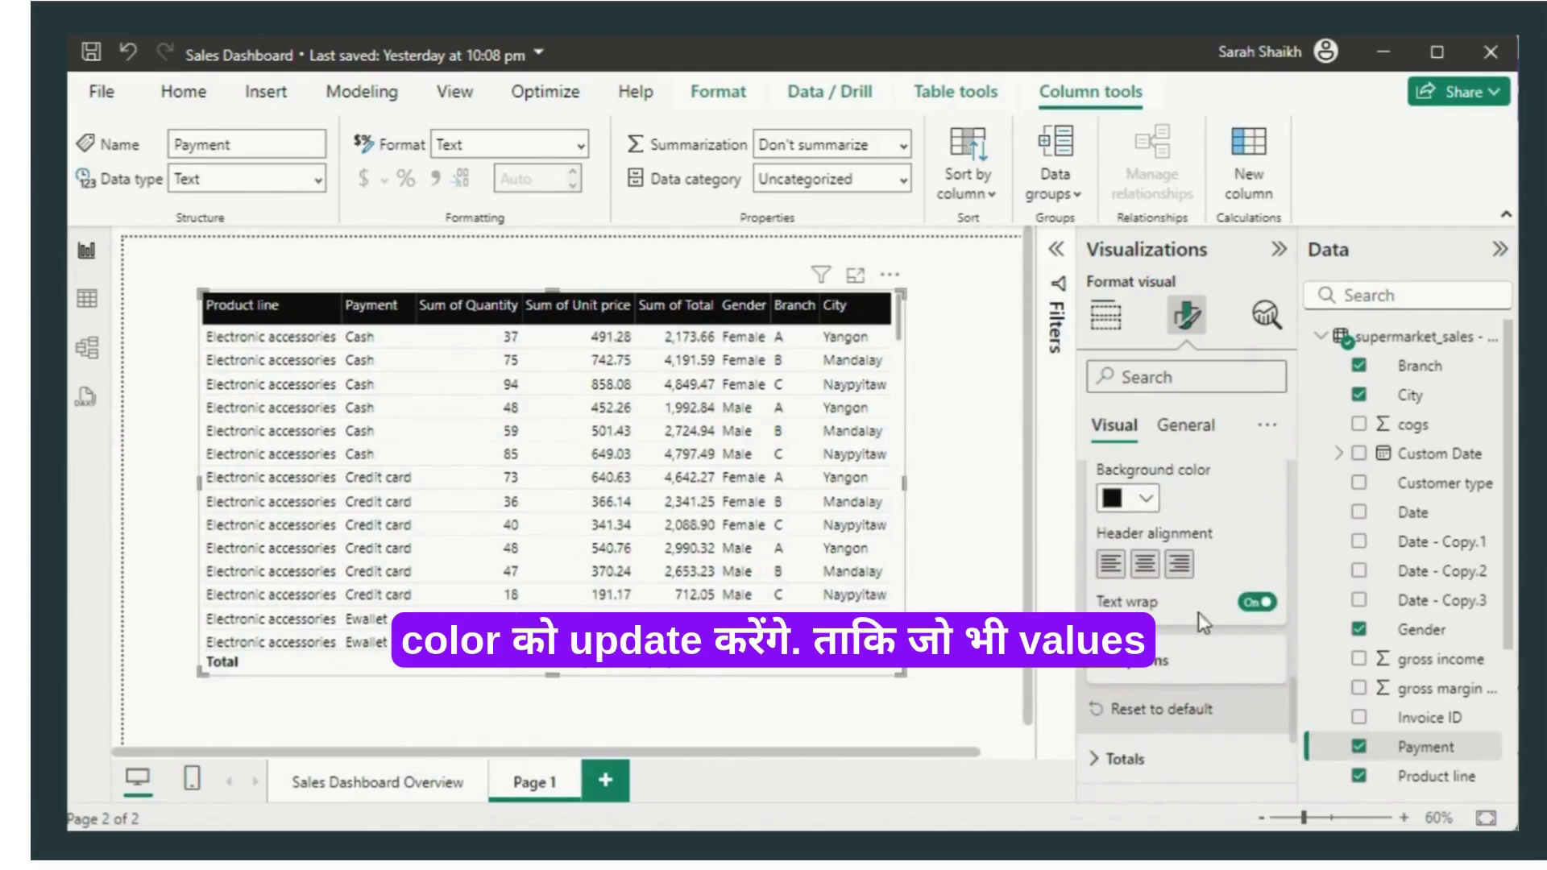
pyautogui.click(1153, 564)
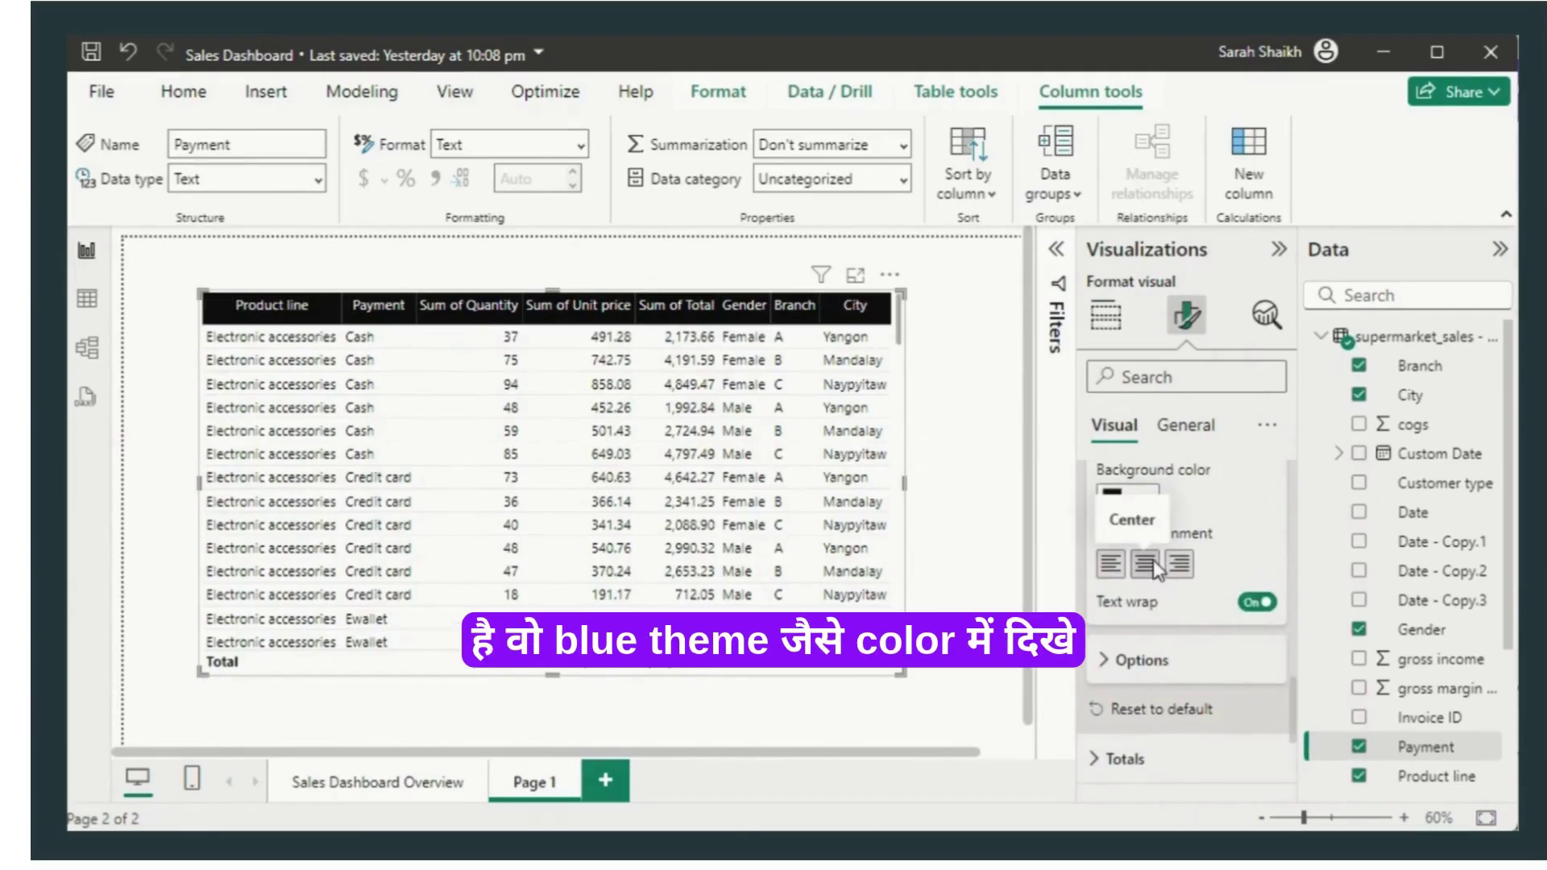
# Step: Examine the table's totals and cell element settings, as well as its general formatting options
pyautogui.moveTo(1289, 707); pyautogui.dragTo(1294, 754)
pyautogui.click(1110, 523)
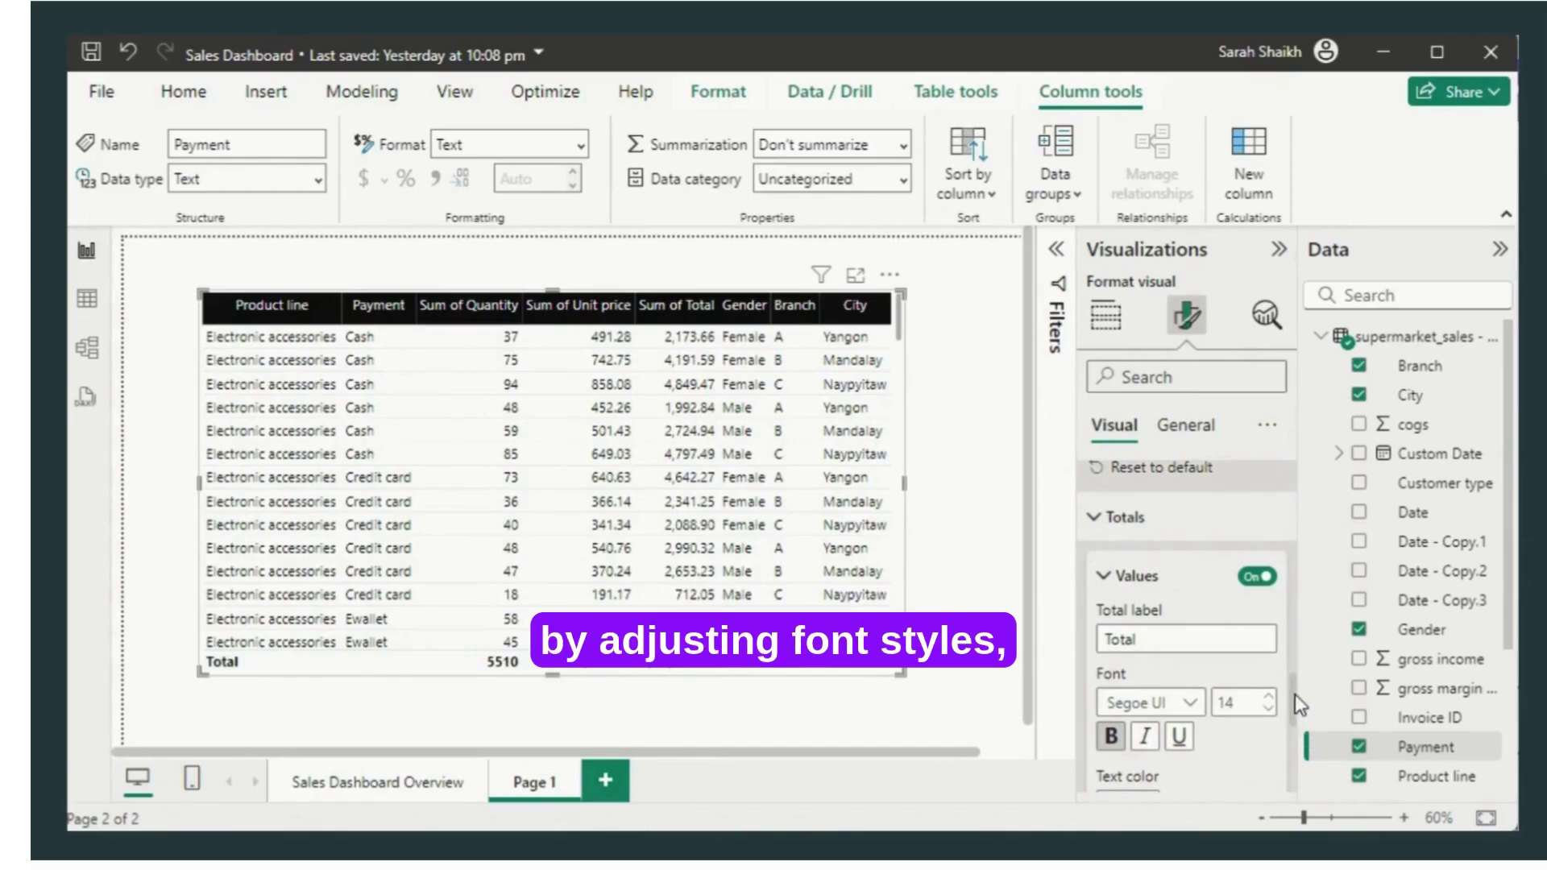
pyautogui.moveTo(1294, 693); pyautogui.dragTo(1294, 766)
pyautogui.click(1144, 617)
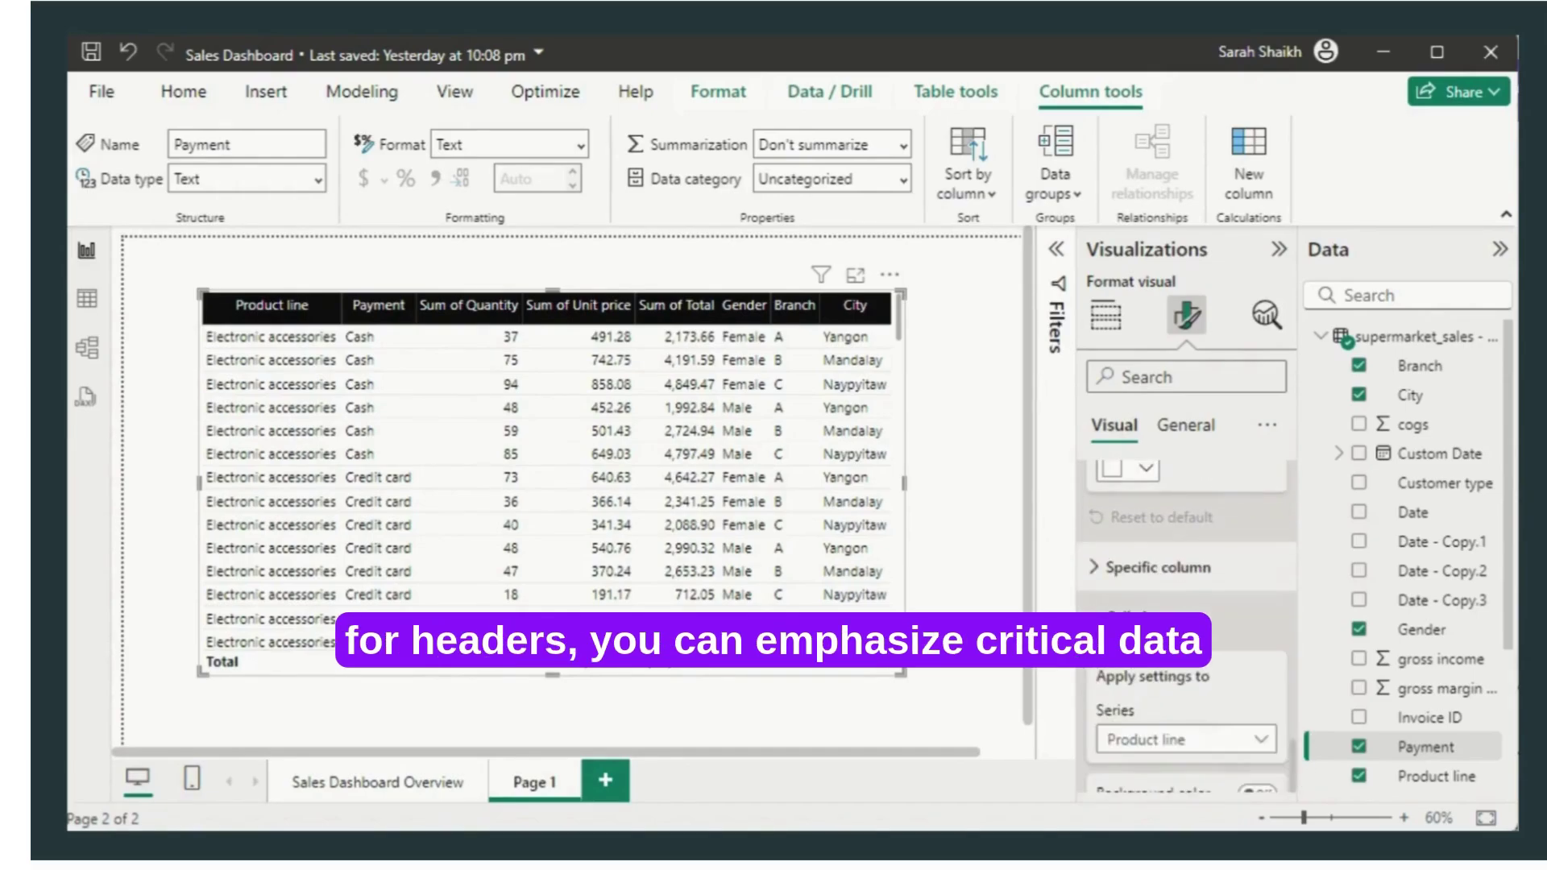
pyautogui.moveTo(1292, 712); pyautogui.dragTo(1289, 463)
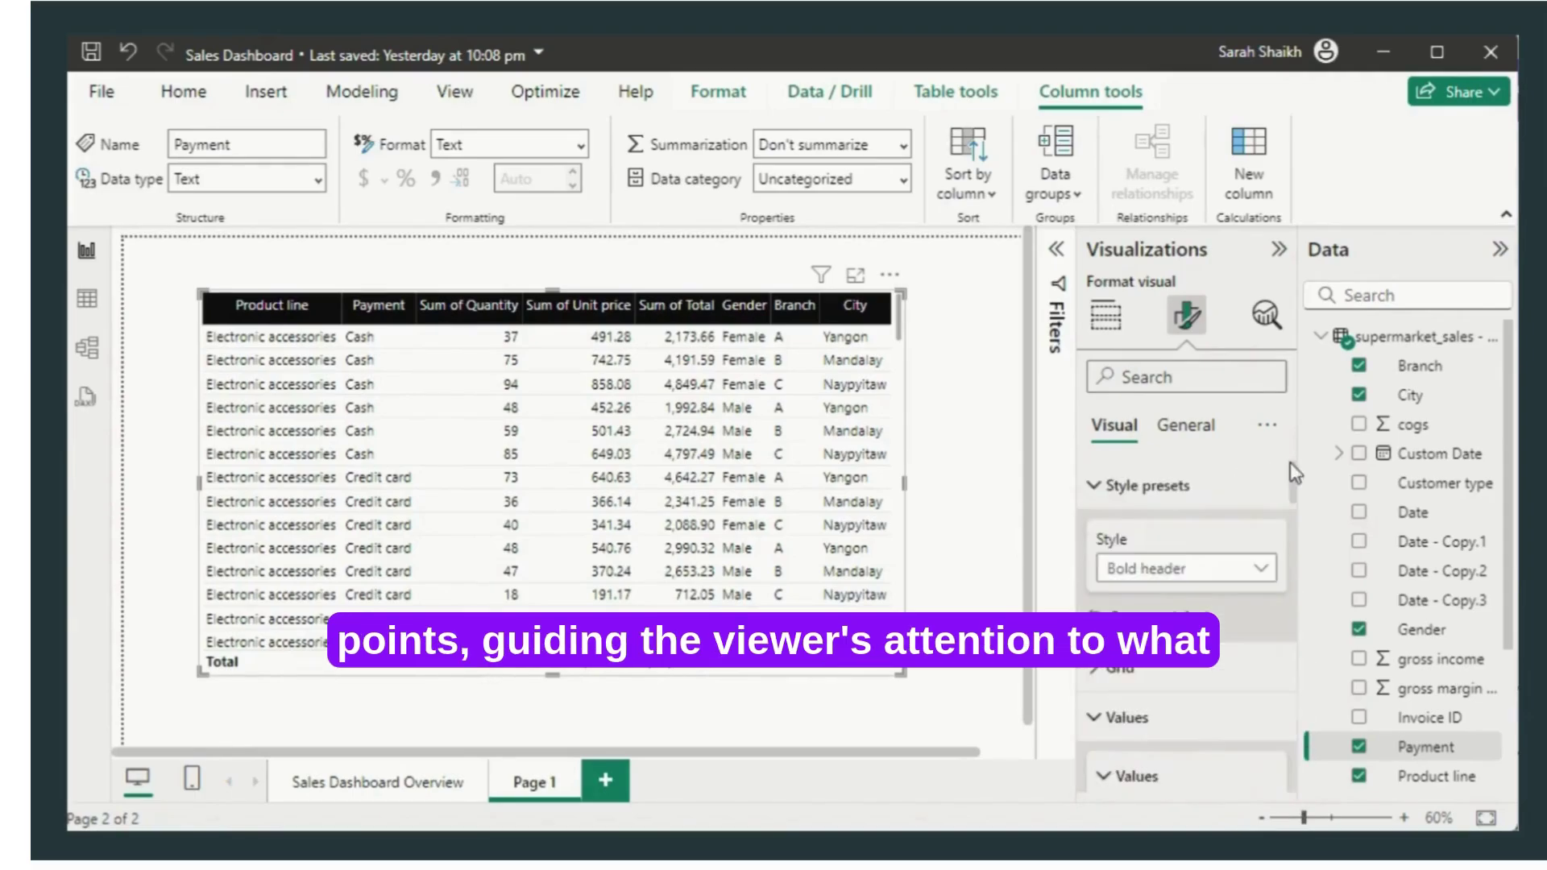
pyautogui.click(1200, 442)
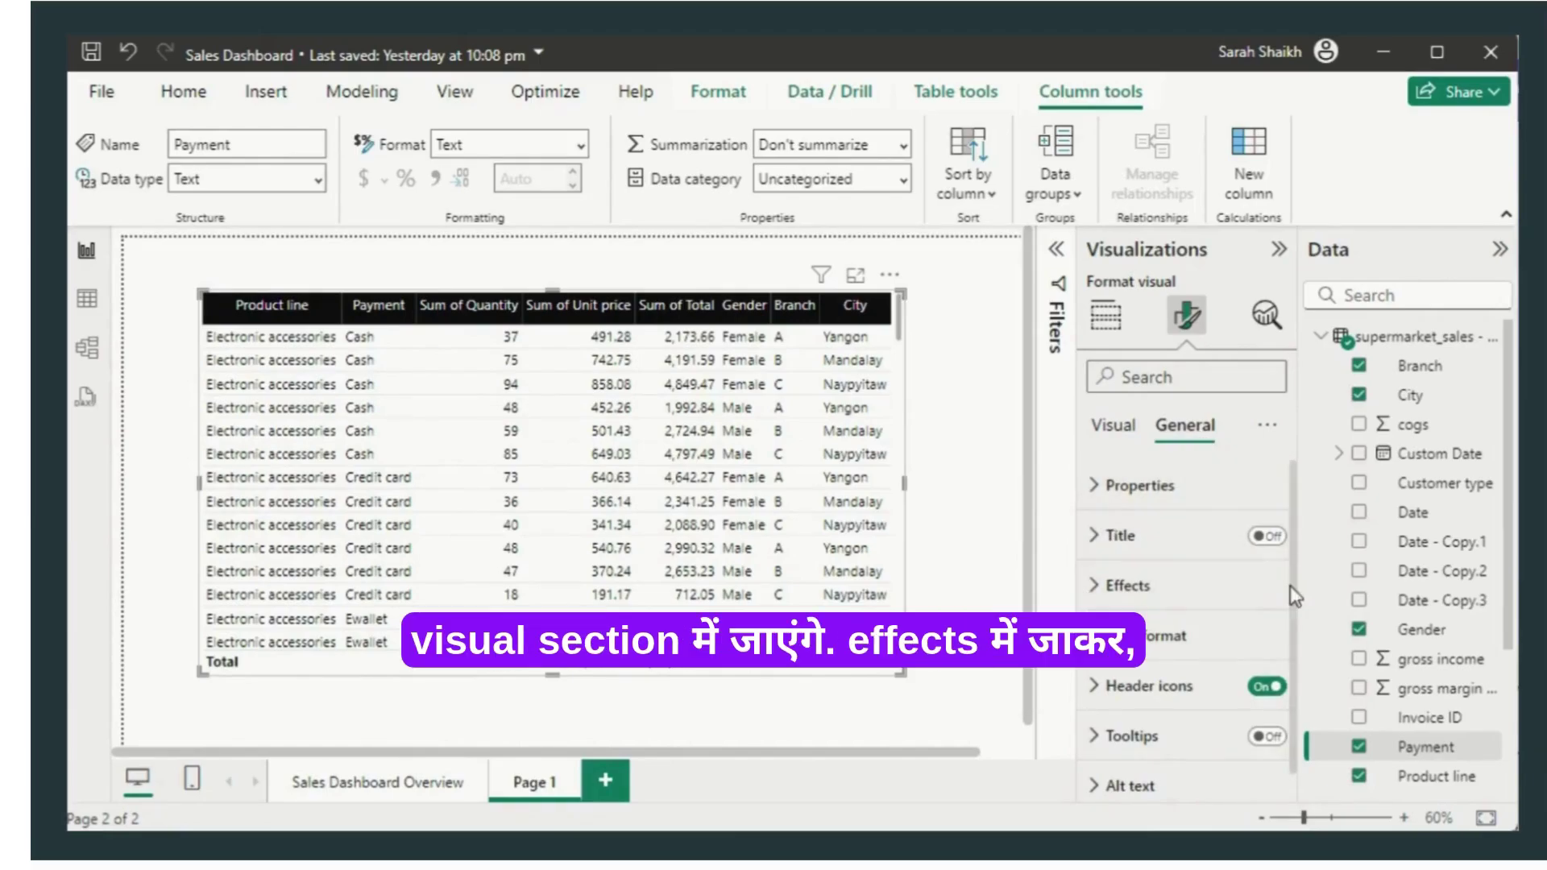
pyautogui.moveTo(1293, 590); pyautogui.dragTo(1289, 839)
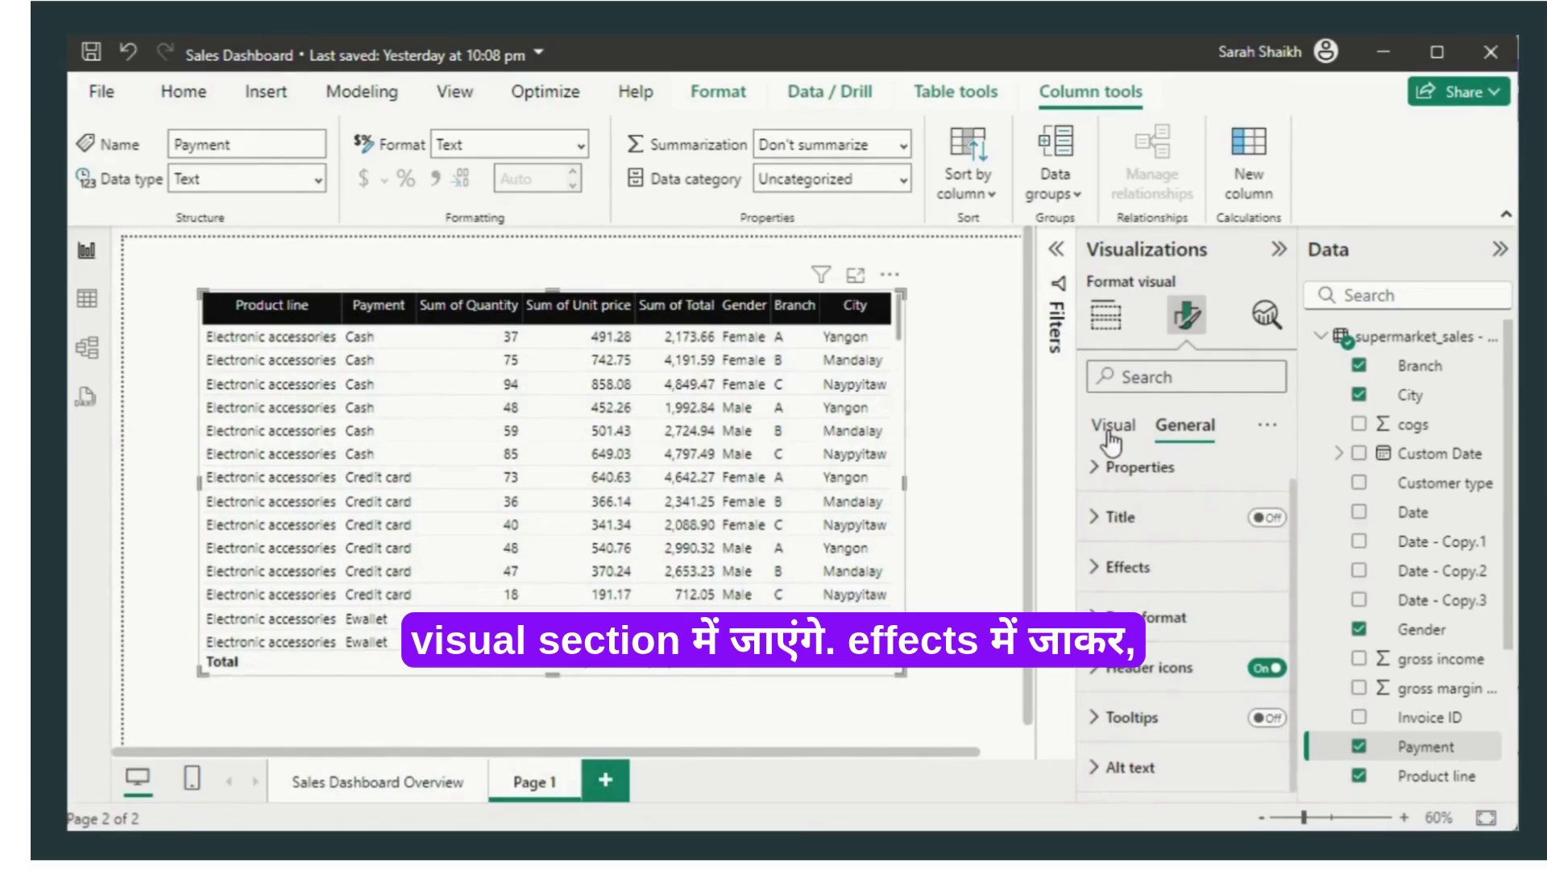
# Step: Set both the text color and the alternate text color of the table's values to the recently used dark blue
pyautogui.click(1112, 435)
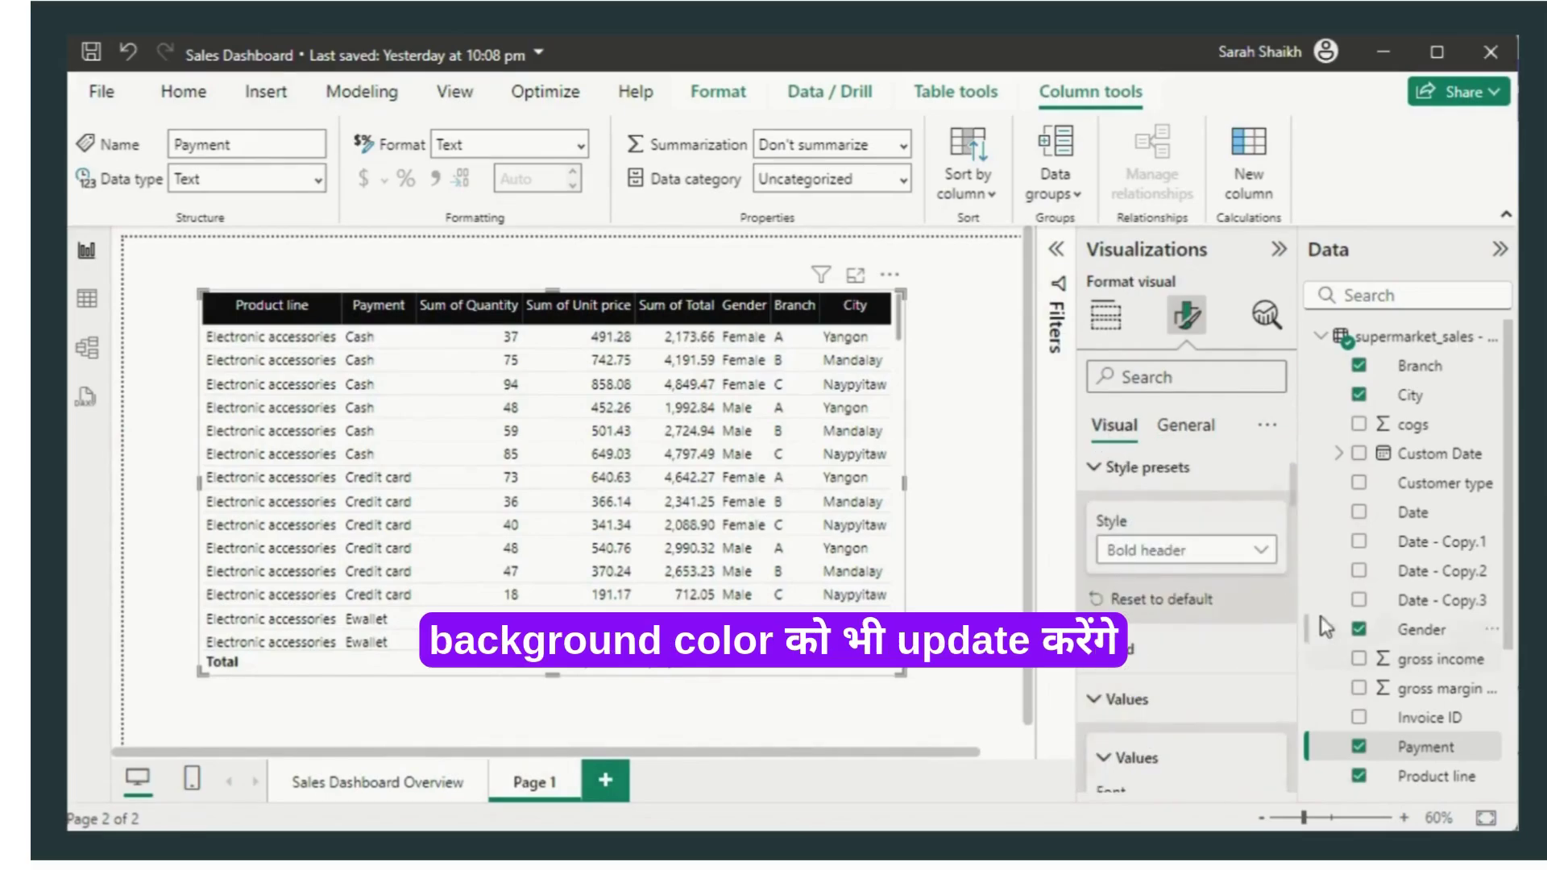
pyautogui.moveTo(1298, 505); pyautogui.dragTo(1294, 542)
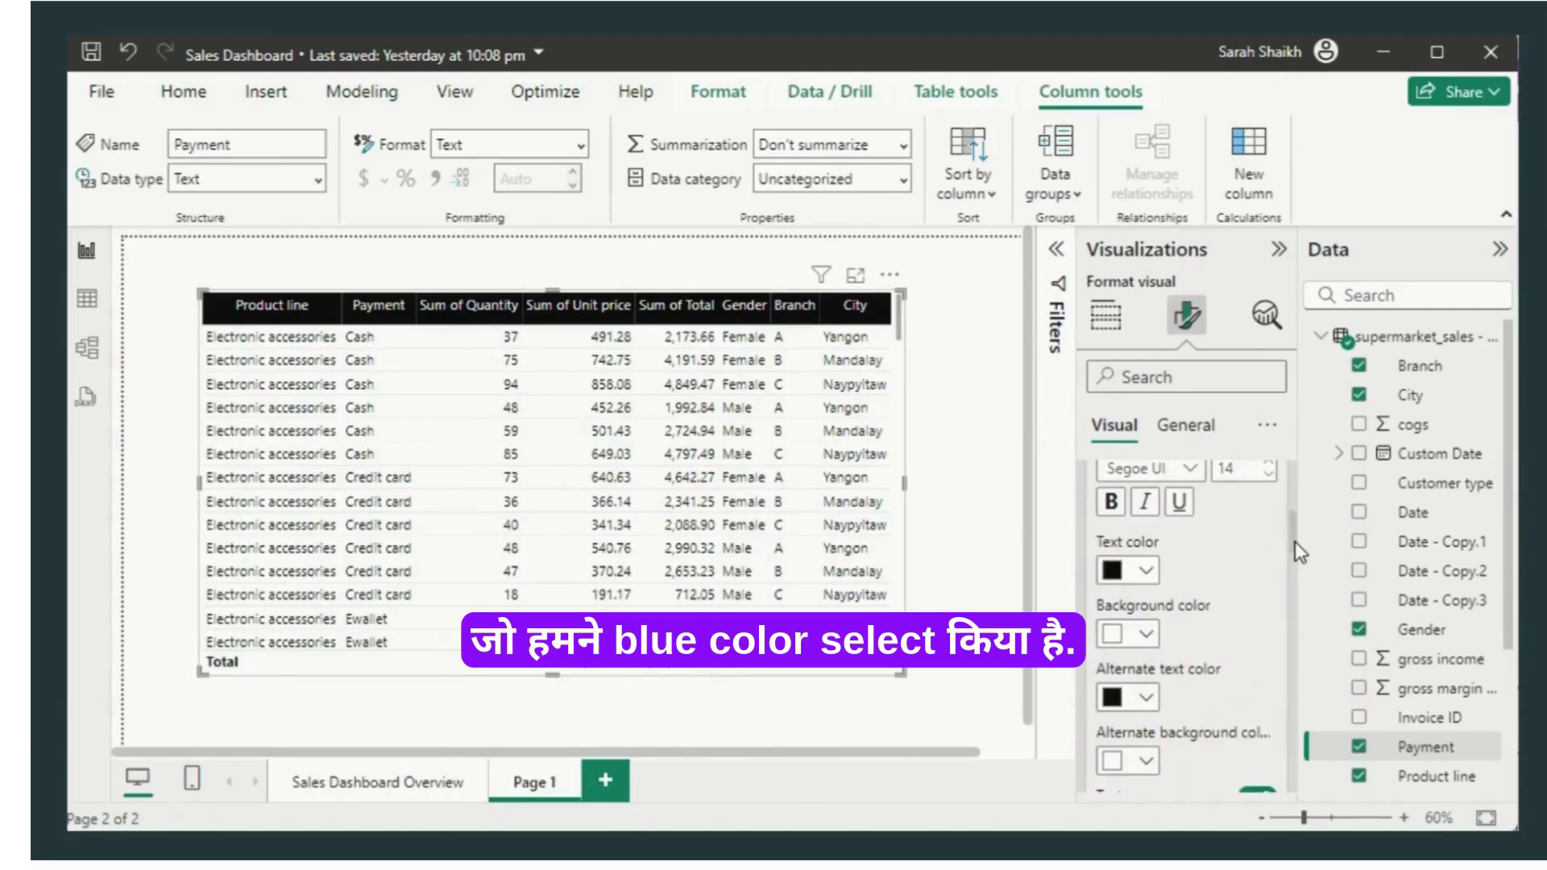
pyautogui.click(1157, 564)
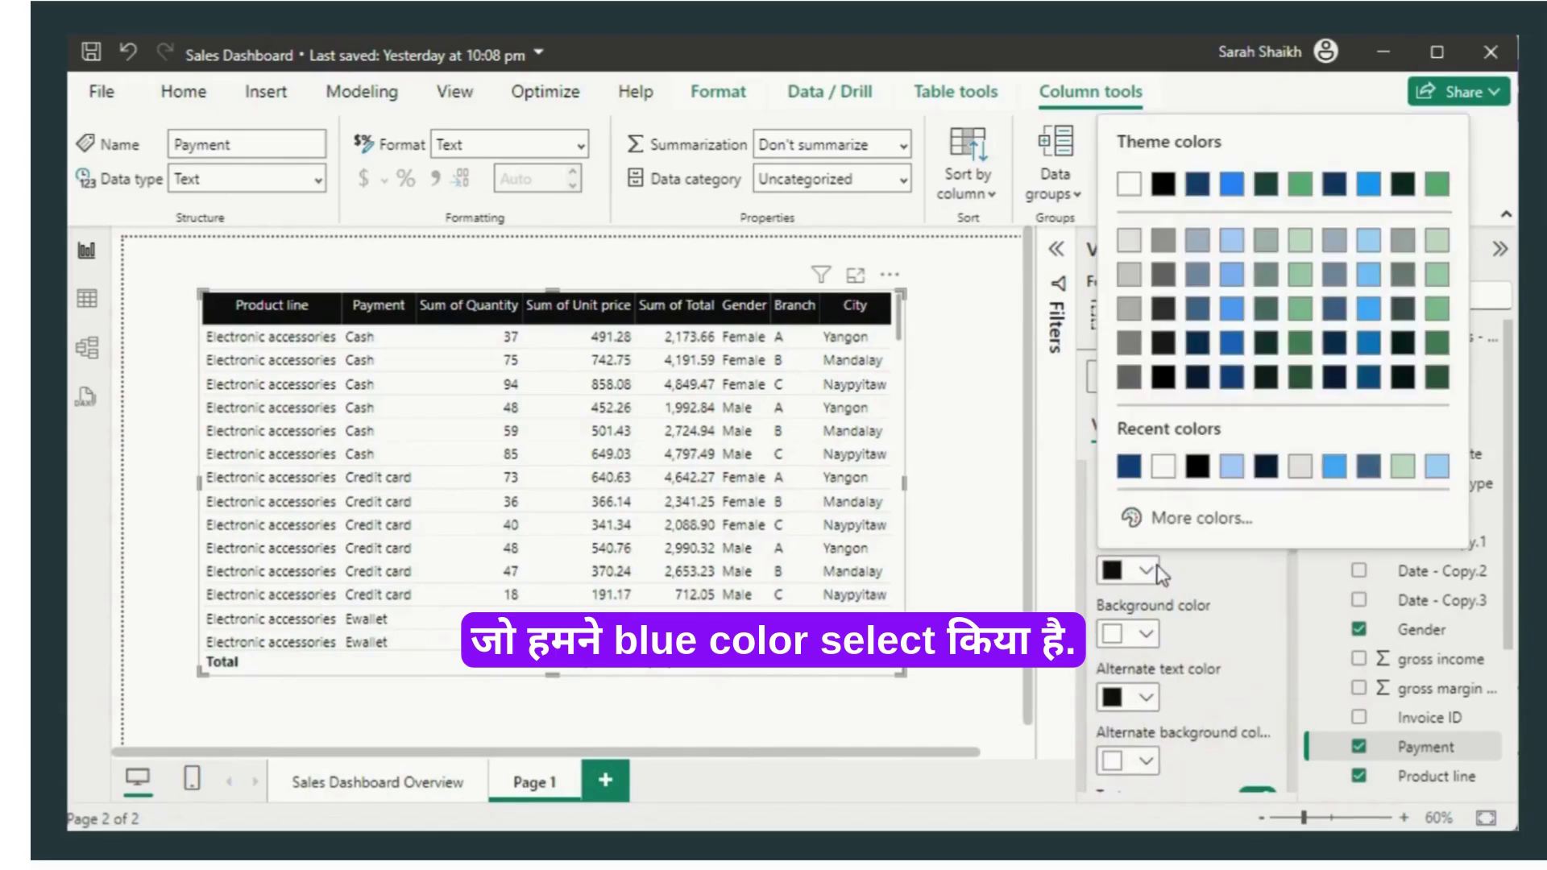
pyautogui.click(1129, 466)
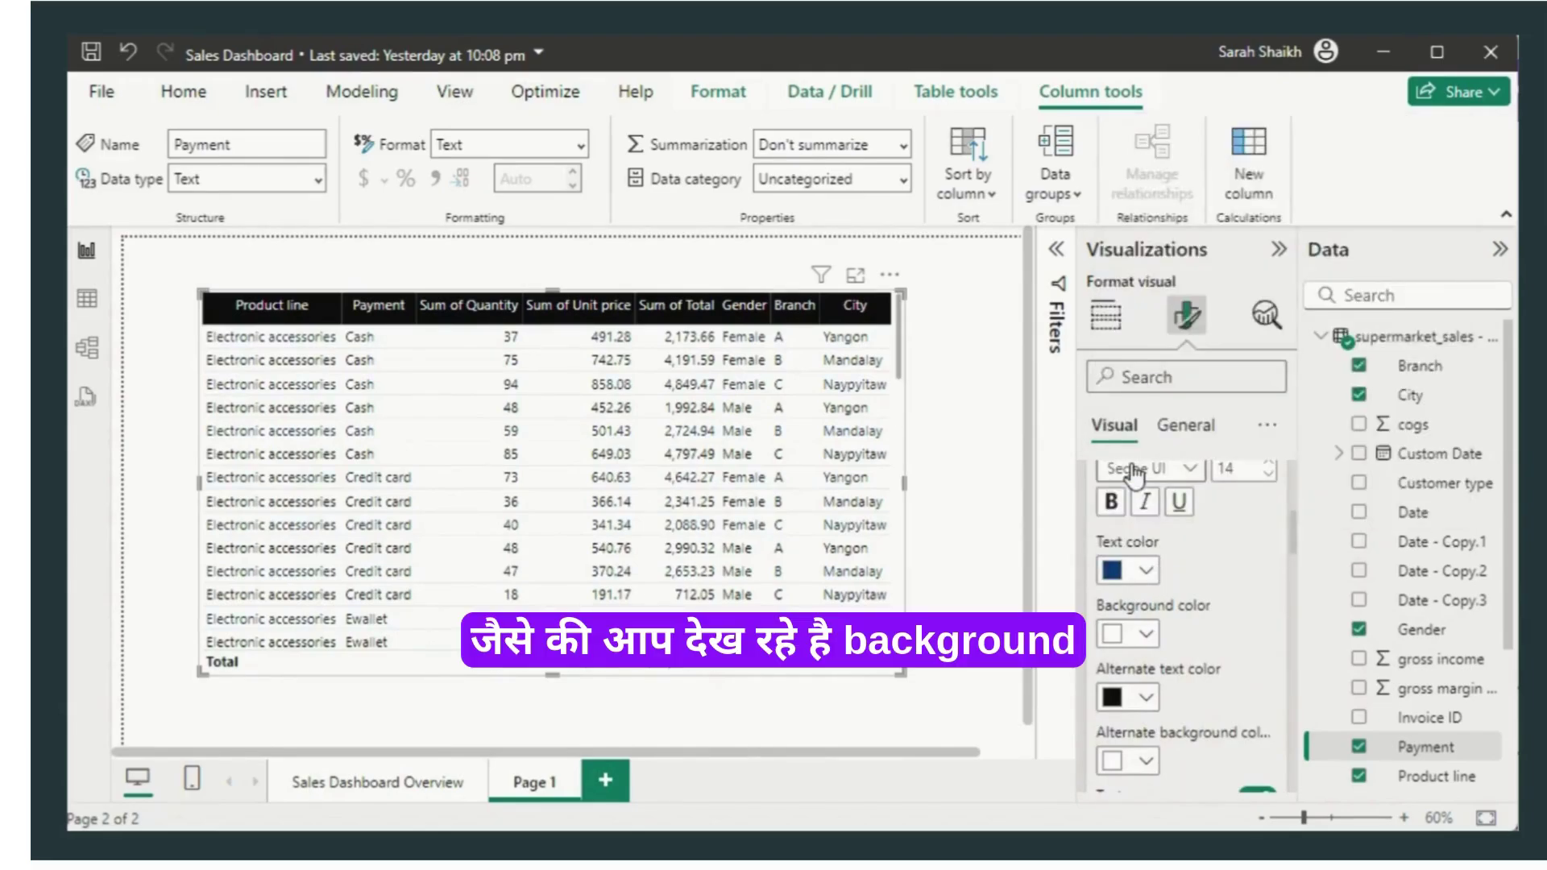
pyautogui.click(1144, 698)
pyautogui.click(1134, 598)
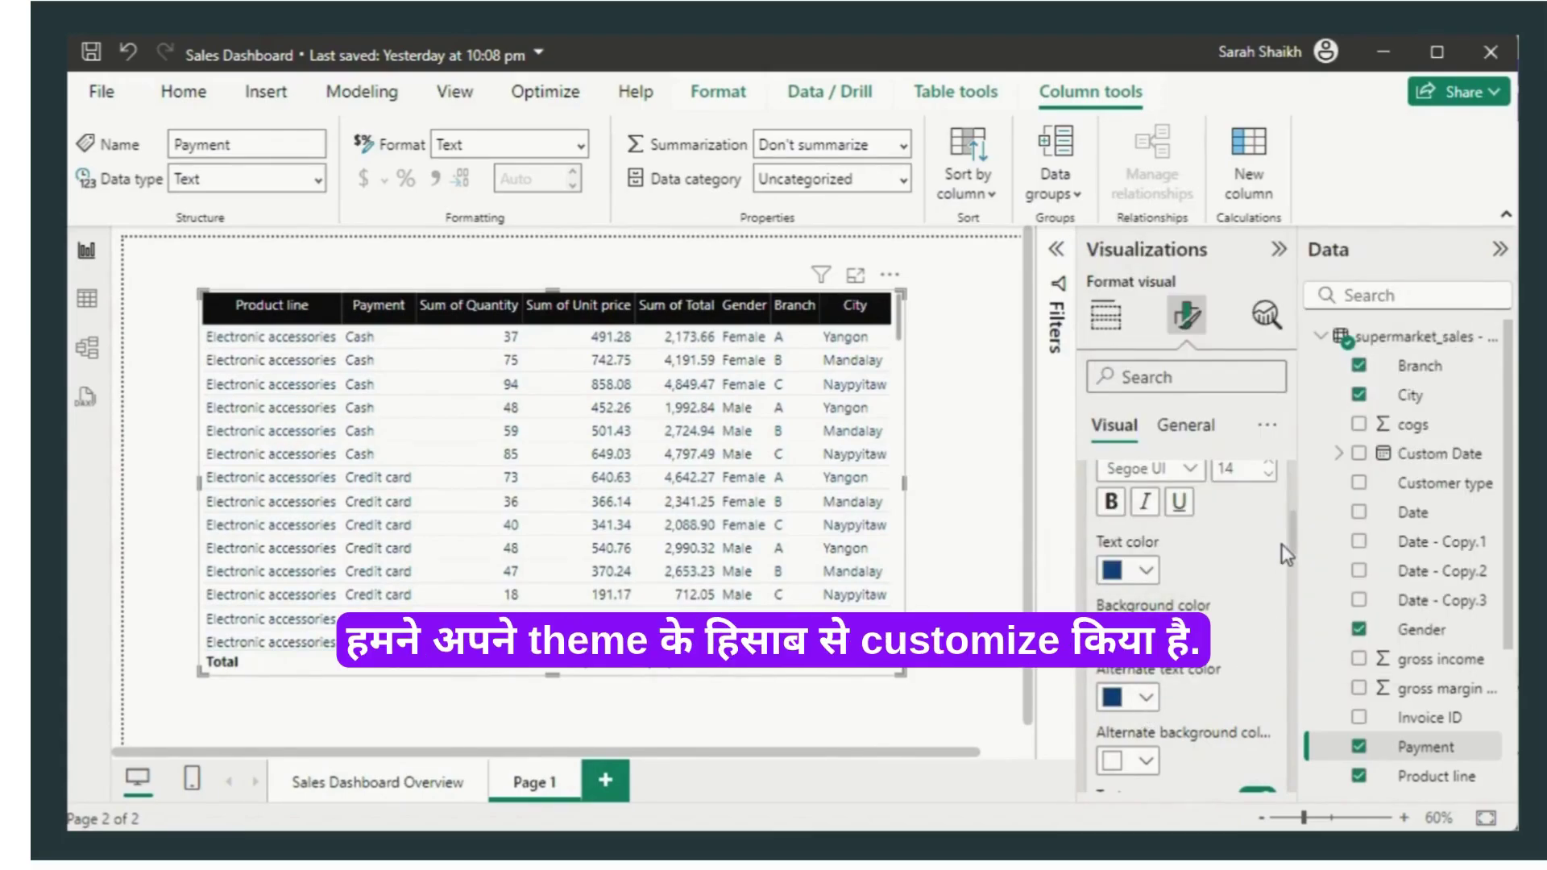
# Step: Look through the table's visual formatting options from the values and totals down to cell elements and accessibility
pyautogui.scroll(5, 1290, 530)
pyautogui.scroll(-5, 1289, 530)
pyautogui.scroll(1, 1293, 525)
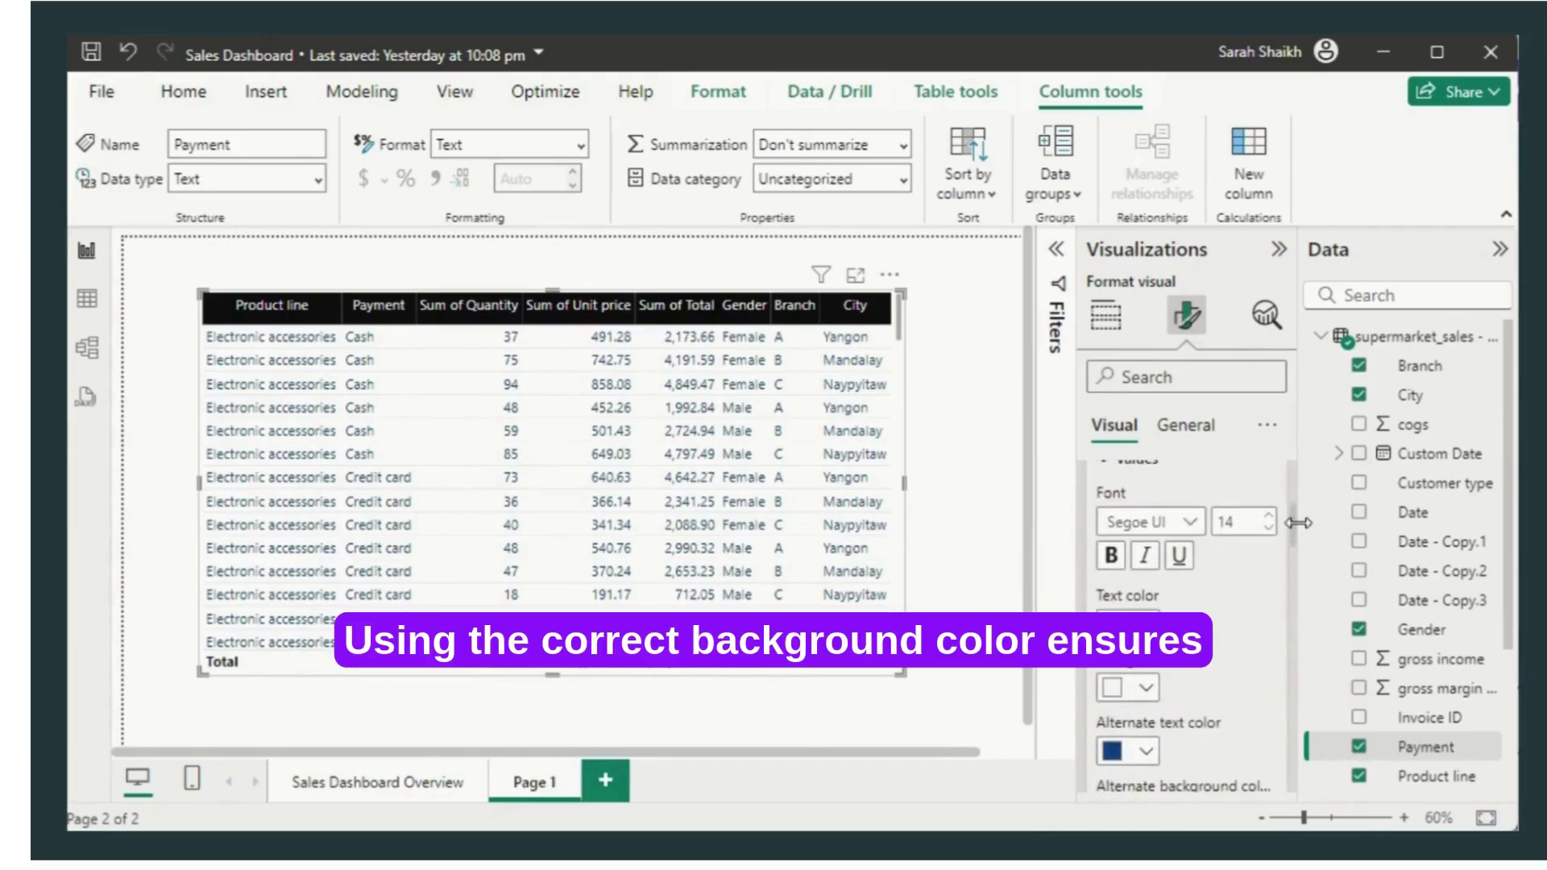
pyautogui.scroll(-10, 1293, 548)
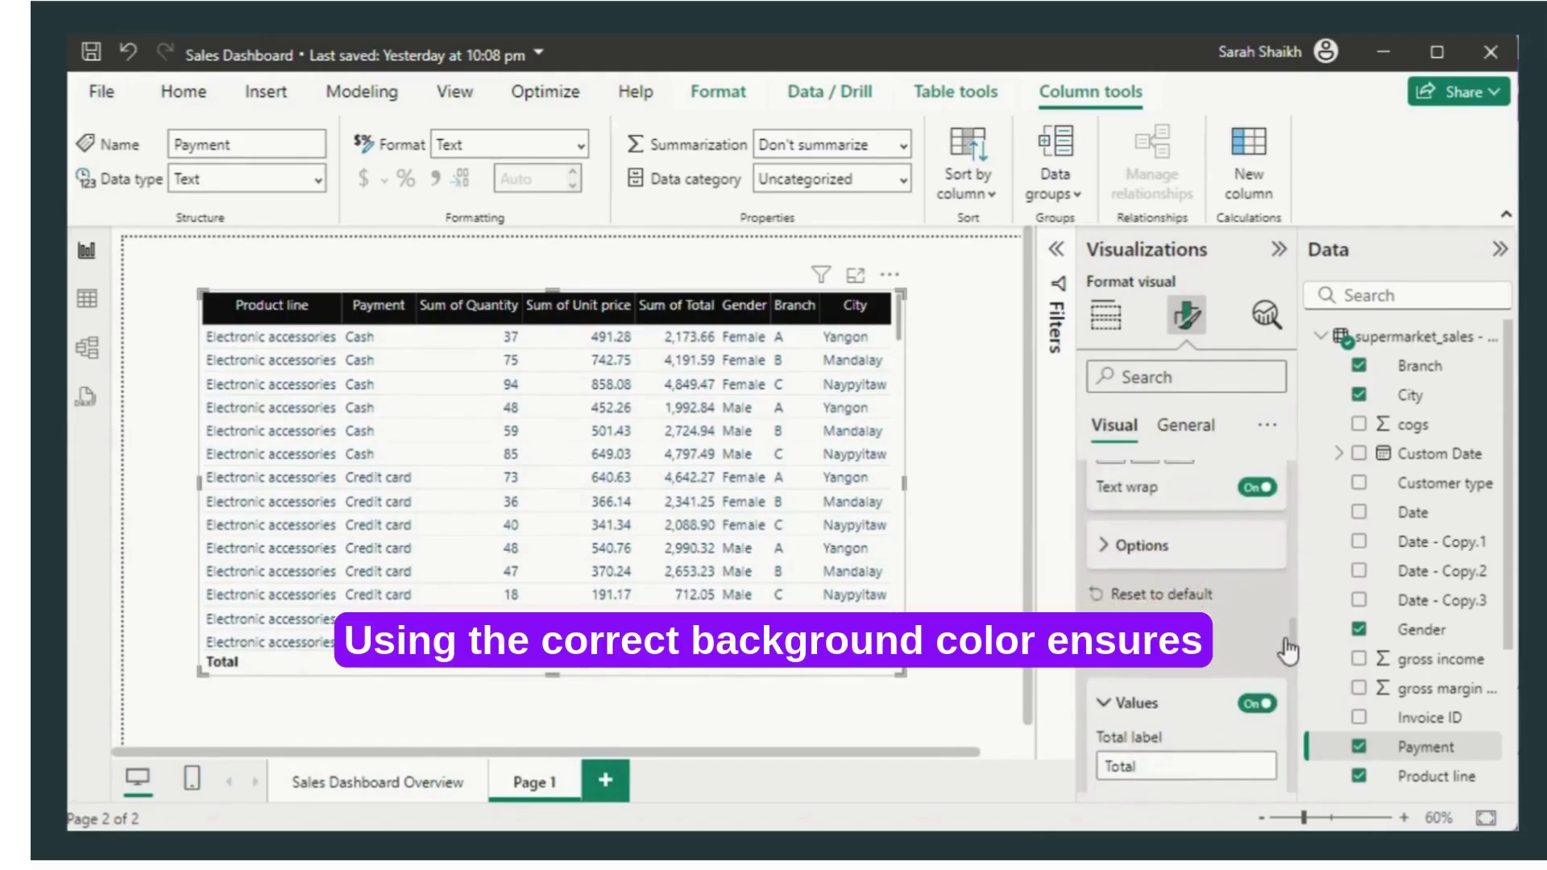
pyautogui.scroll(-10, 1288, 651)
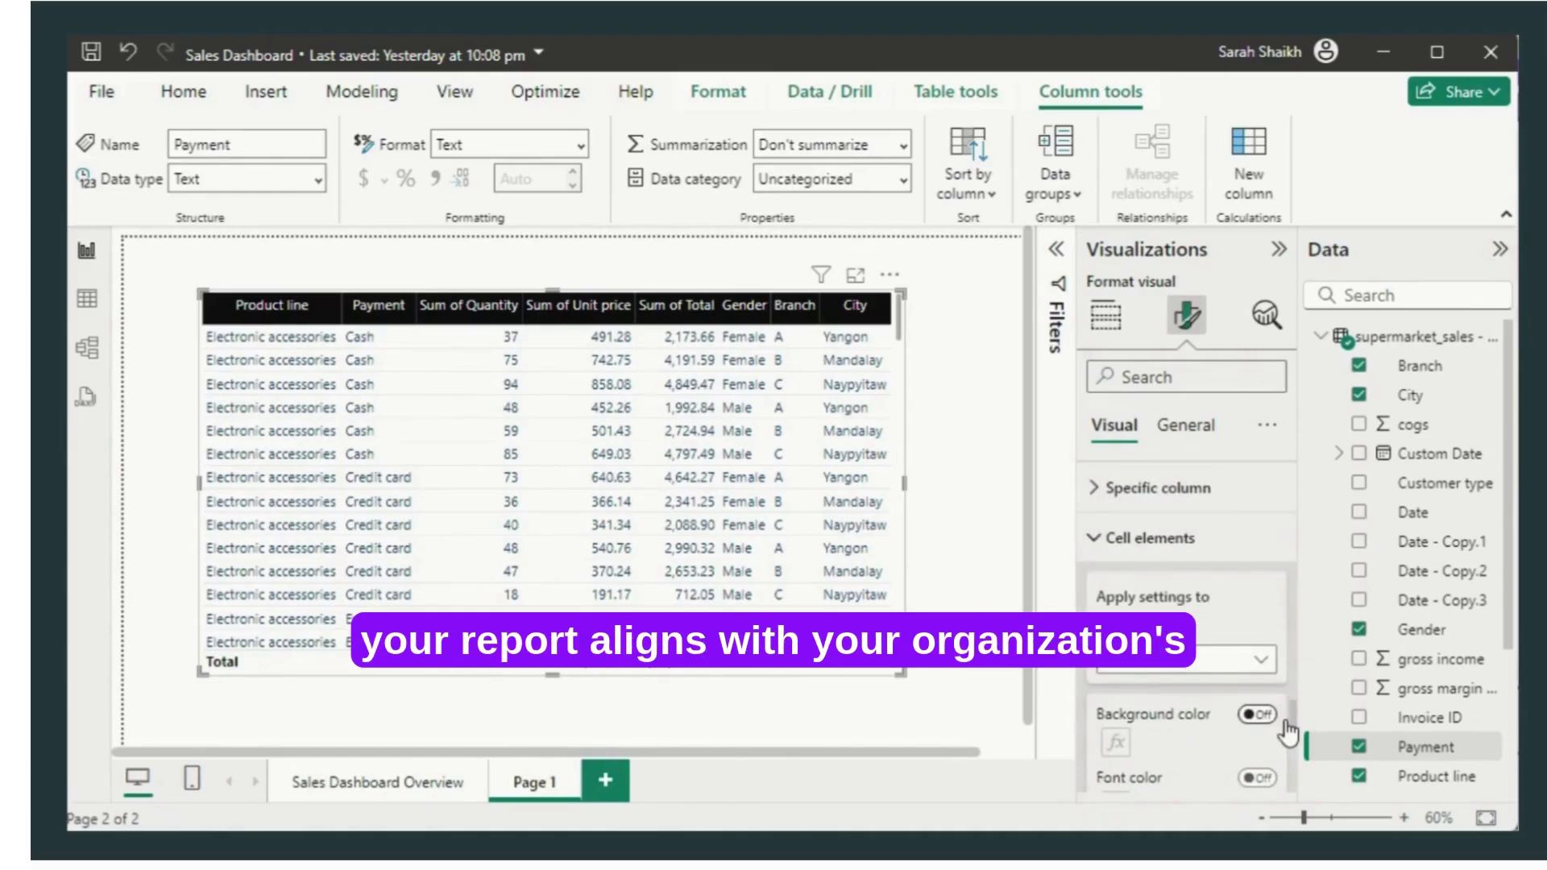
pyautogui.scroll(-5, 1291, 726)
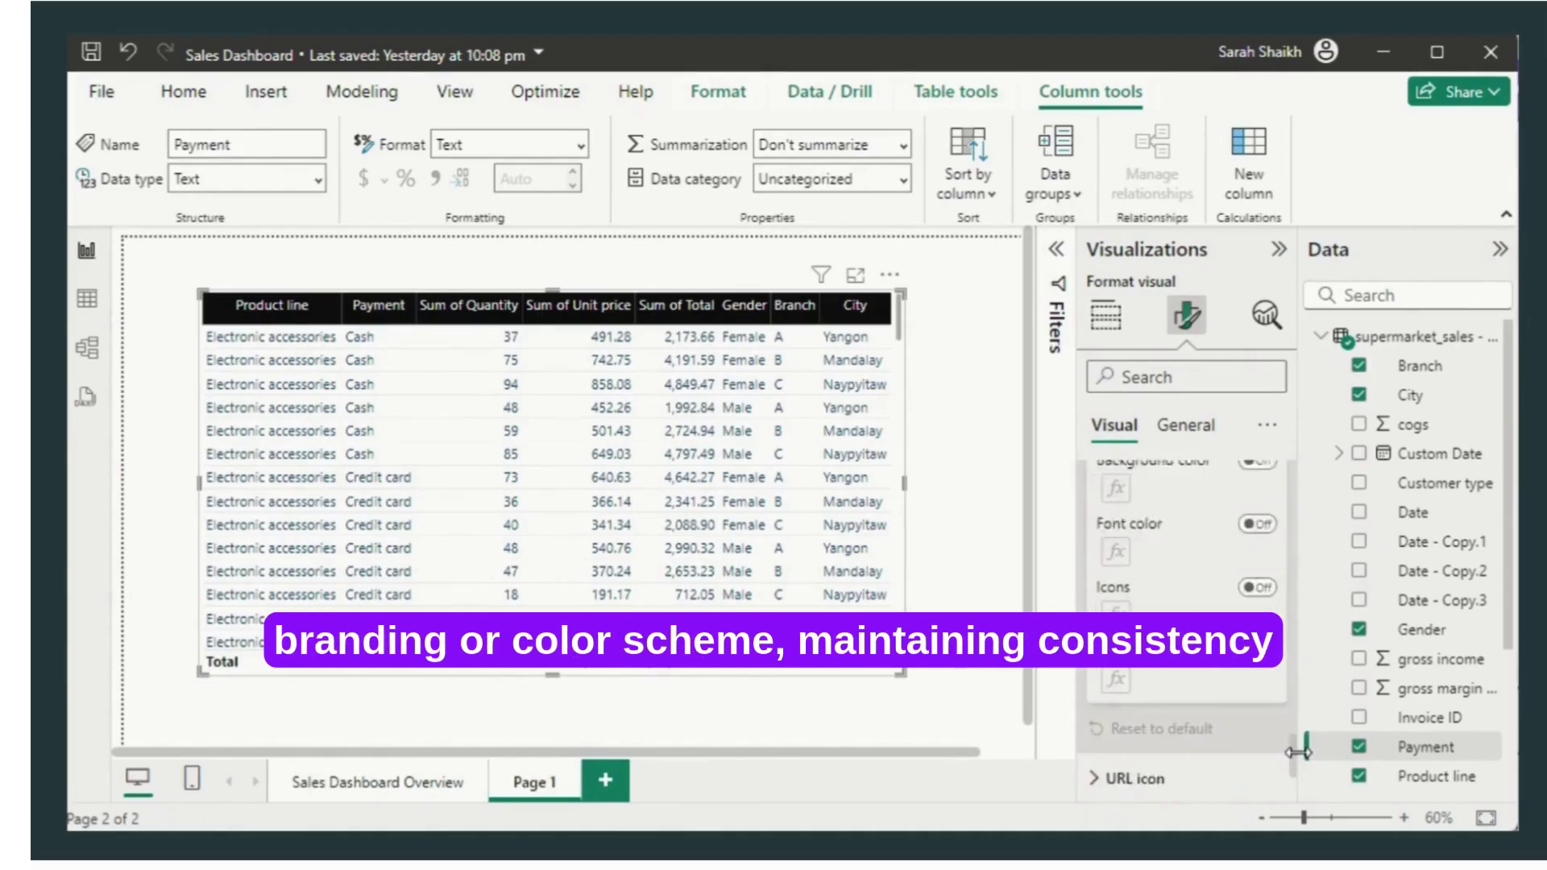
pyautogui.scroll(-5, 894, 413)
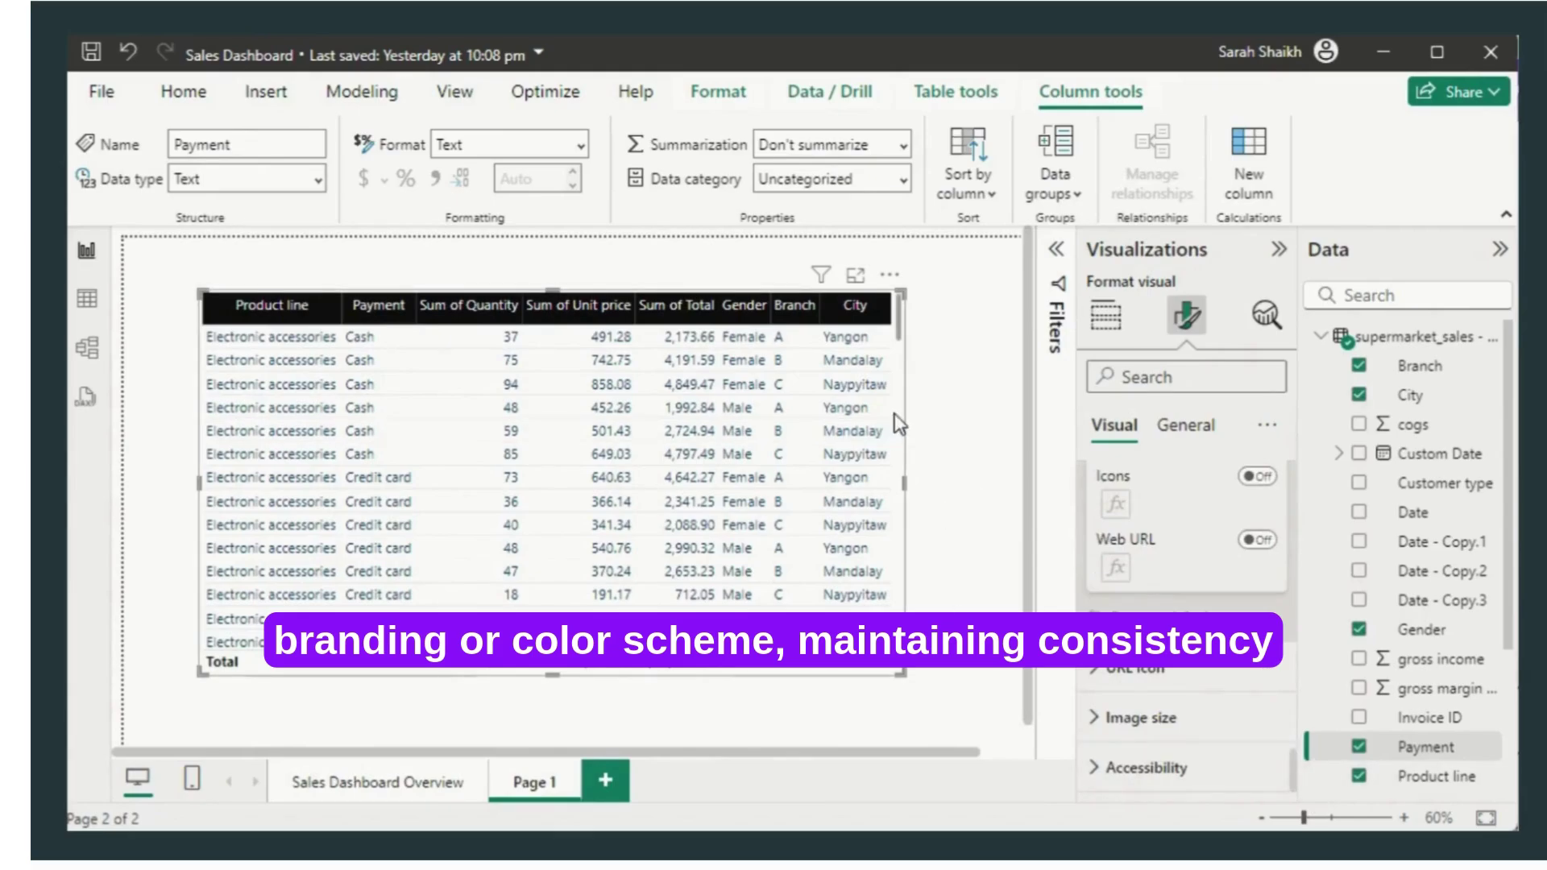
# Step: Set the table's background effect color to the lightest tint of the bright blue theme color
pyautogui.click(1186, 425)
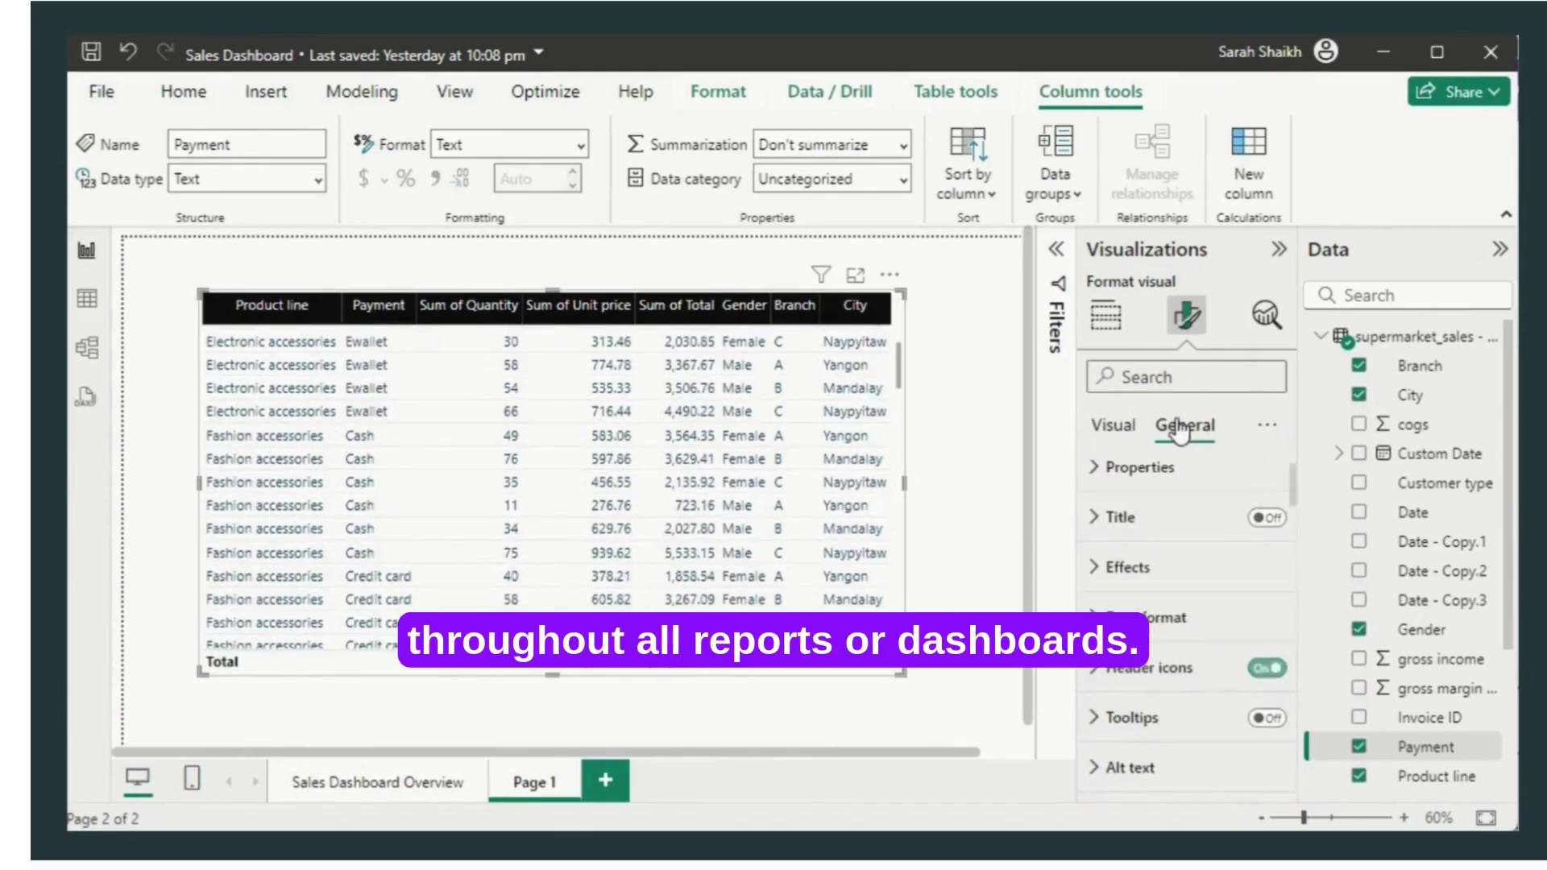
pyautogui.click(1103, 568)
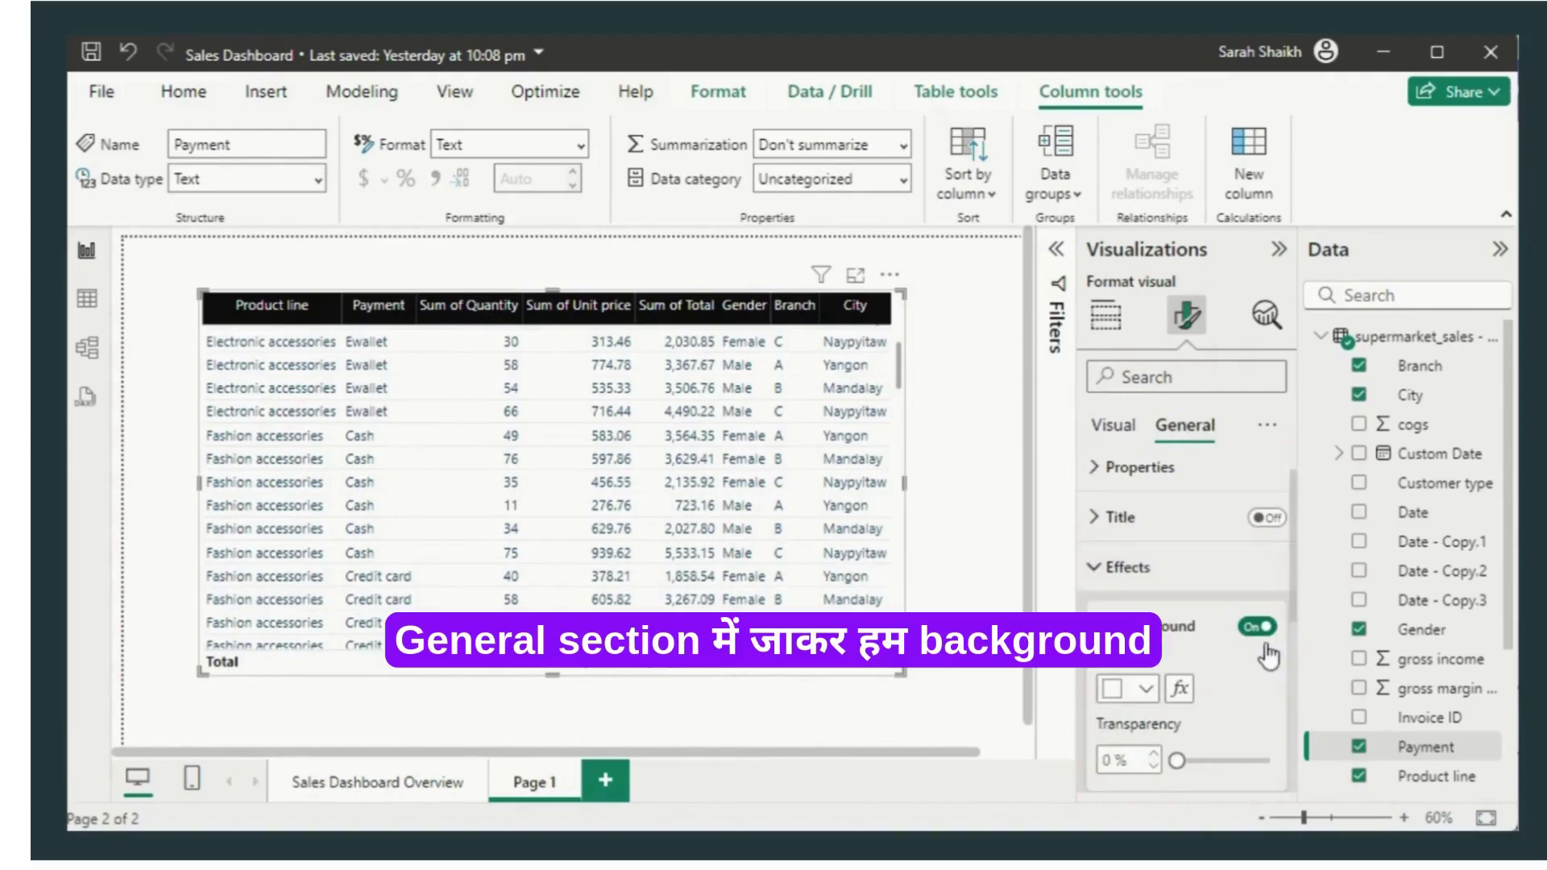
pyautogui.click(1153, 691)
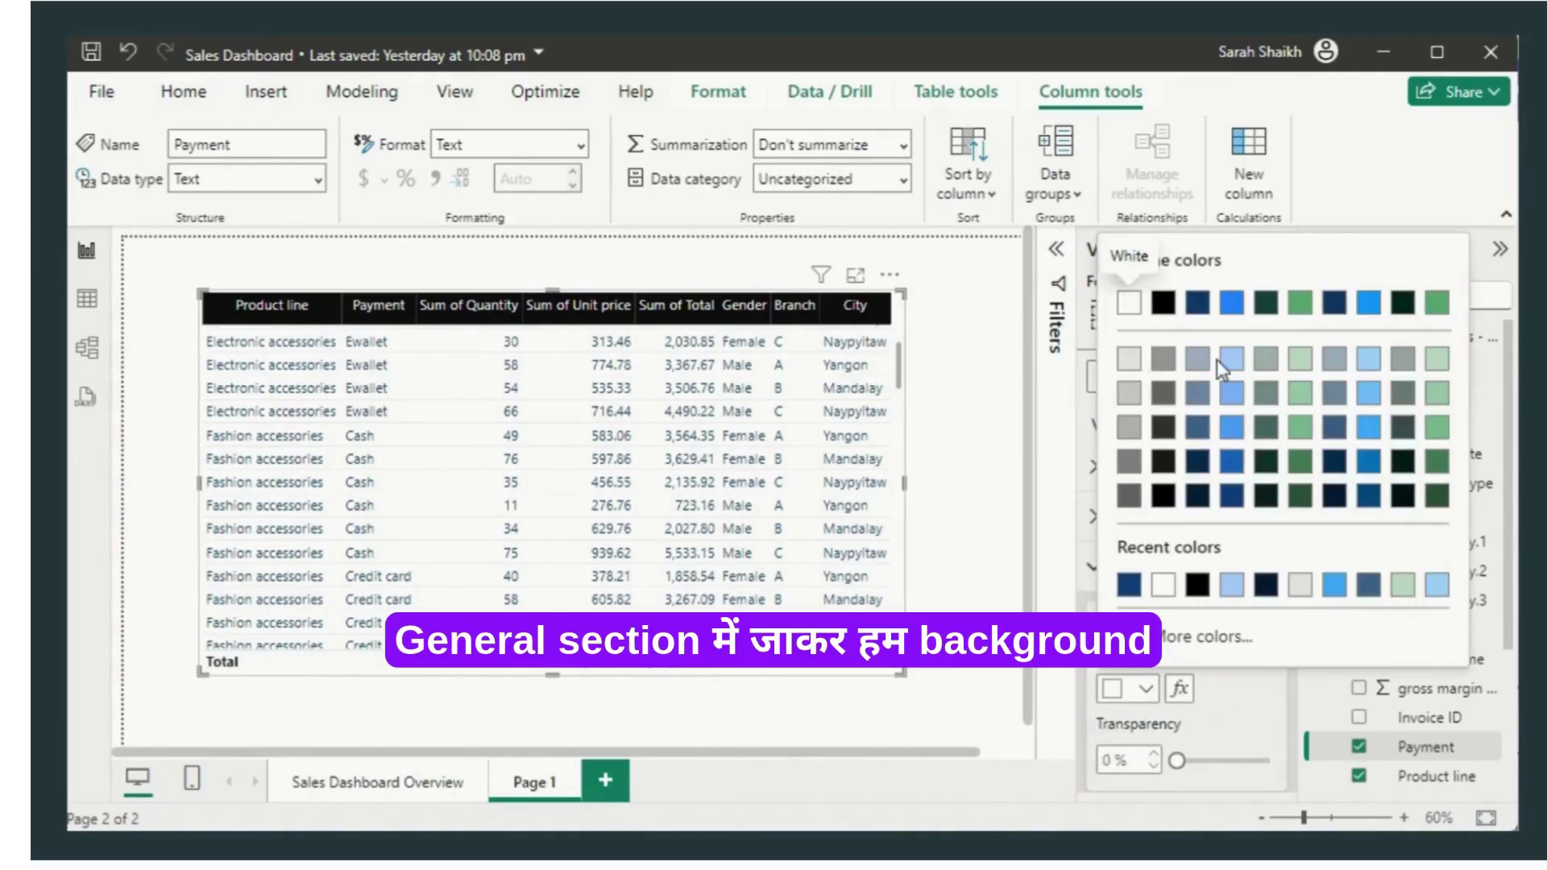
pyautogui.click(1231, 360)
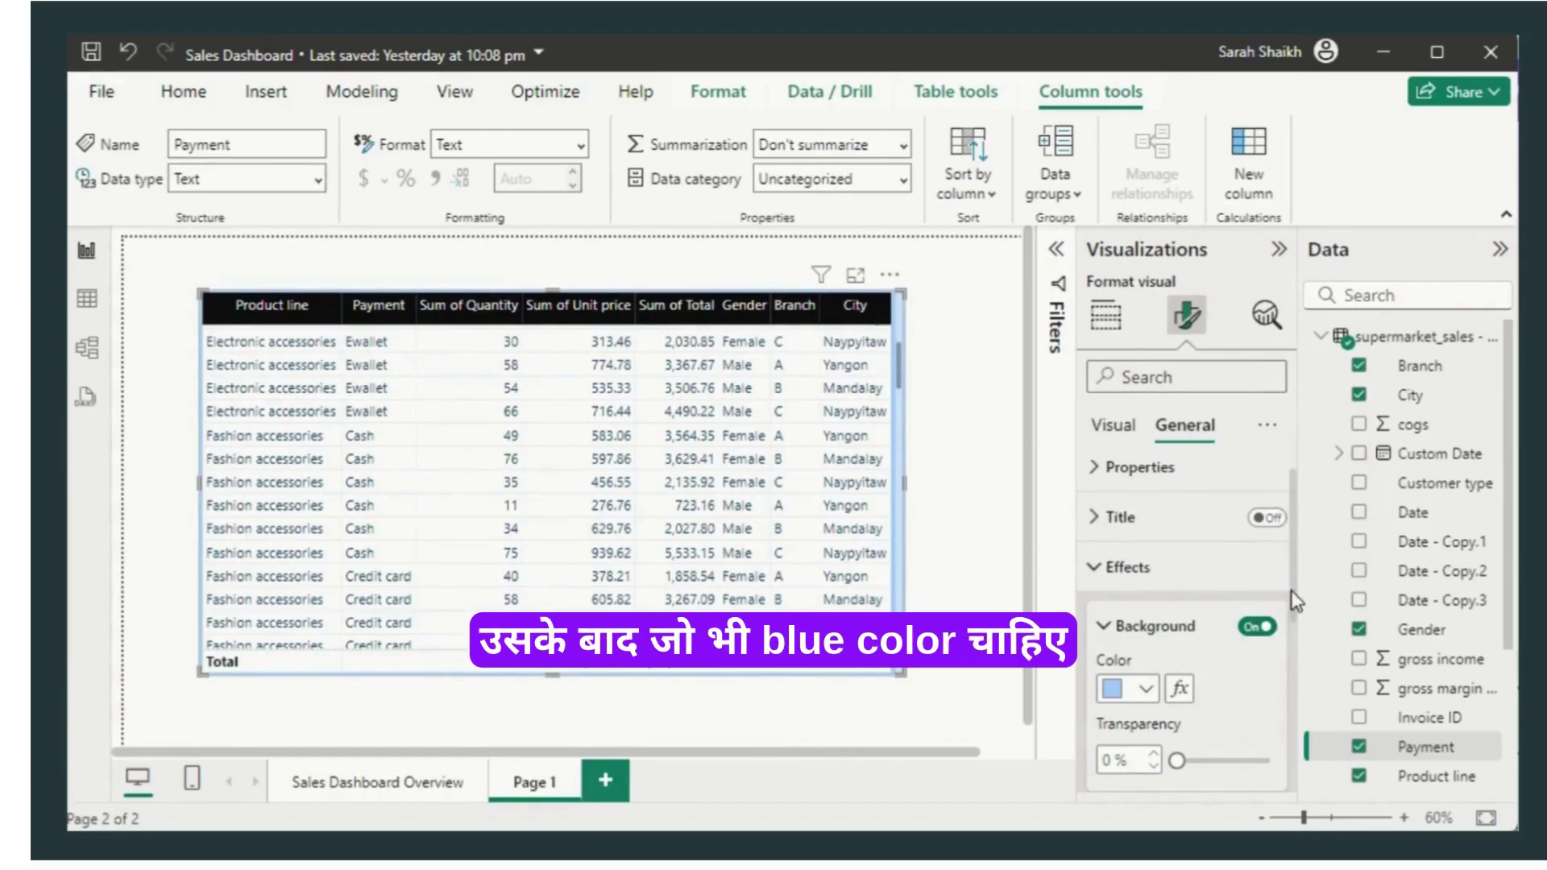
# Step: Turn on the table's visual border and color it the lightest tint of the bright blue theme color
pyautogui.moveTo(1293, 580); pyautogui.dragTo(1293, 665)
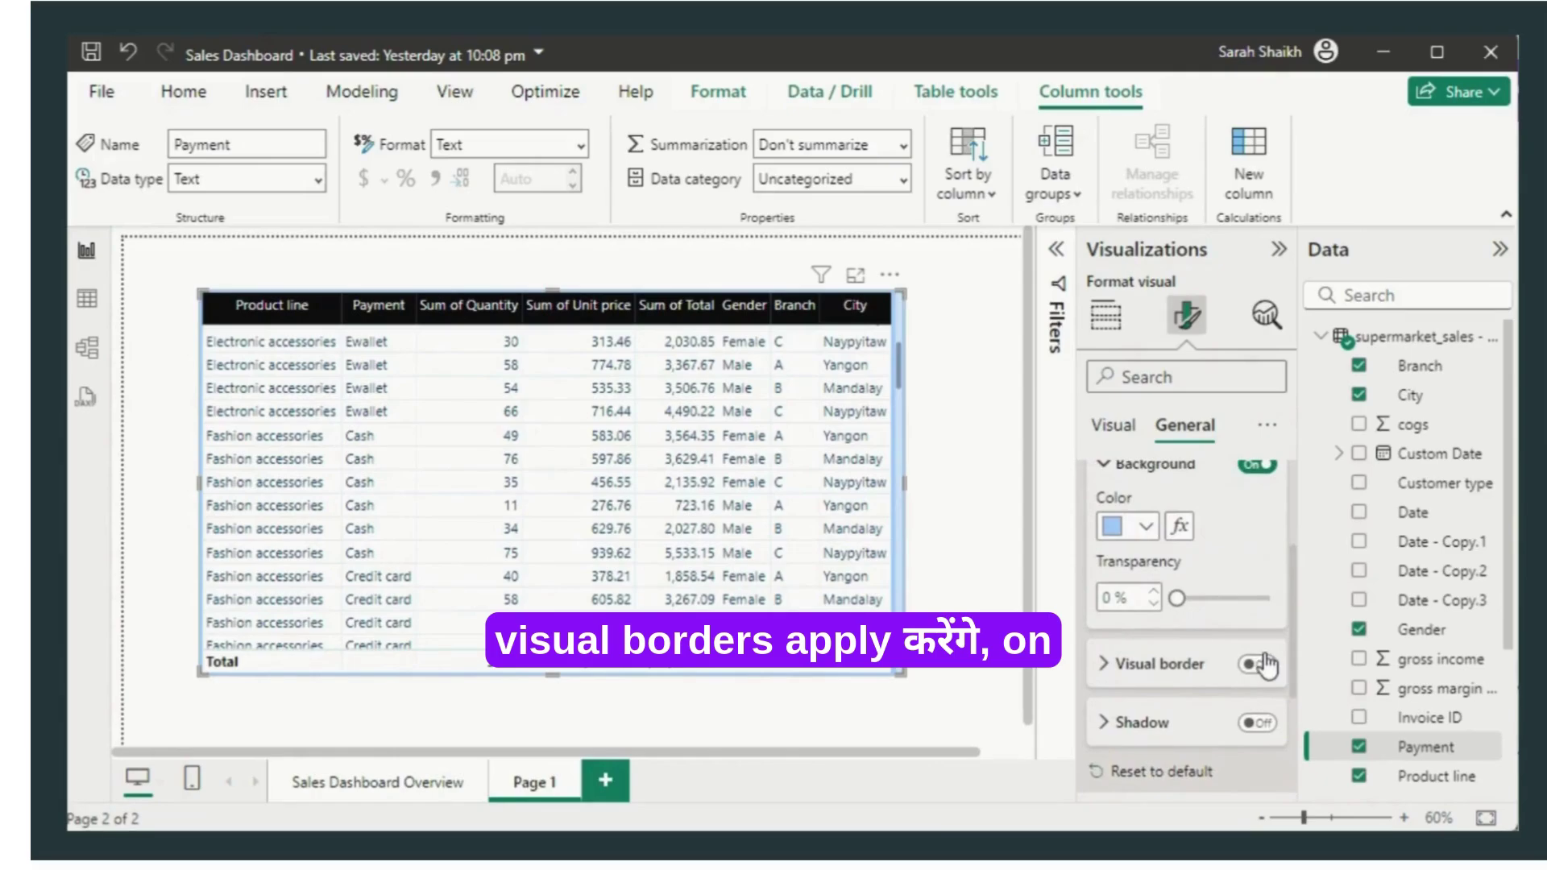
pyautogui.click(1109, 667)
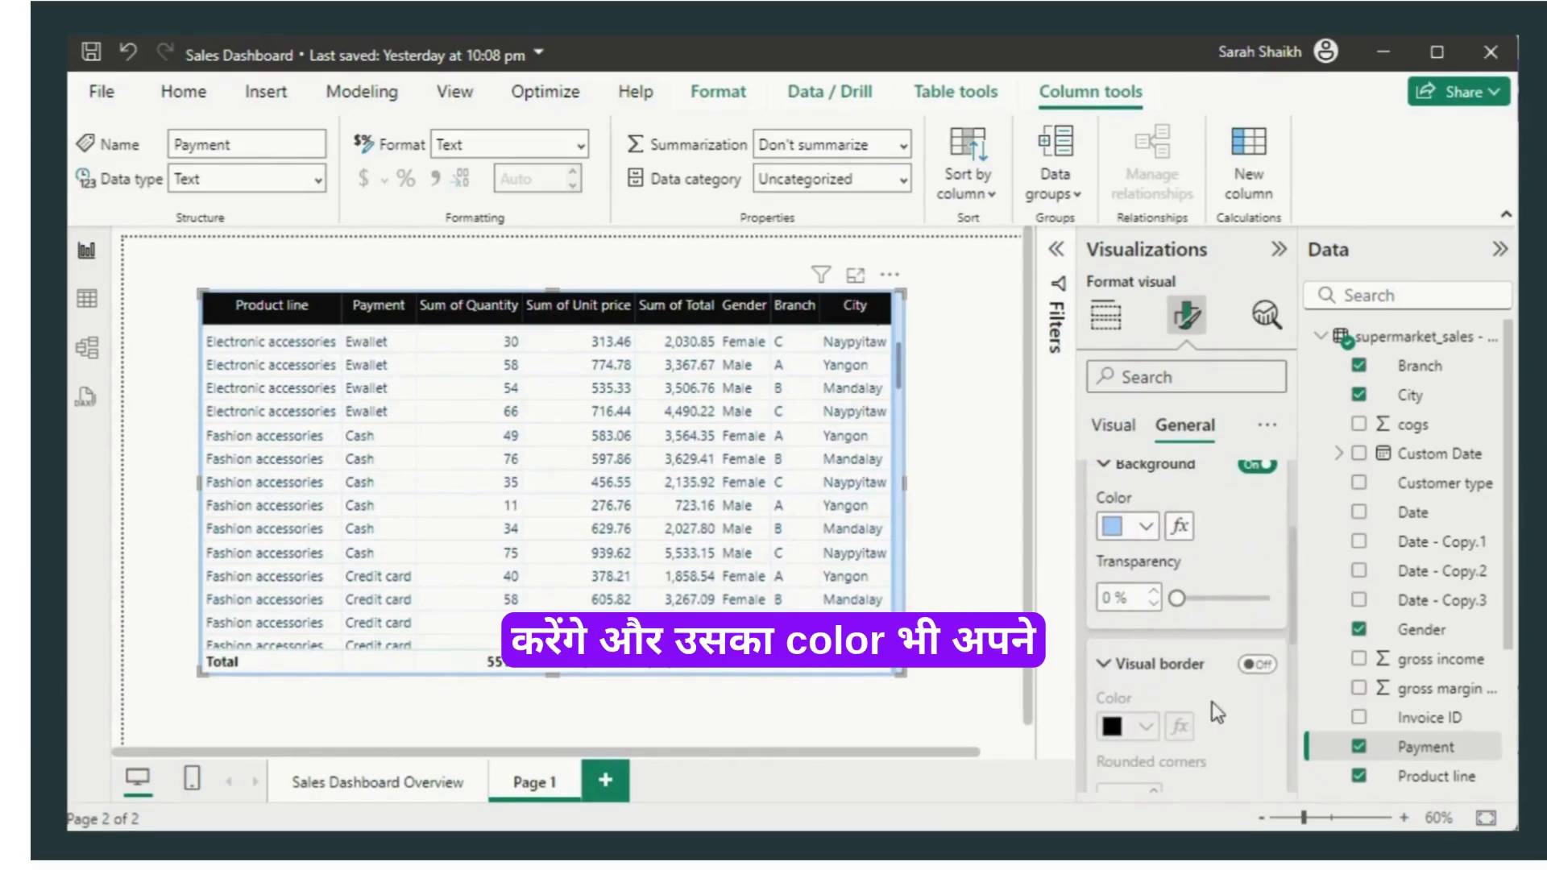
pyautogui.click(1267, 667)
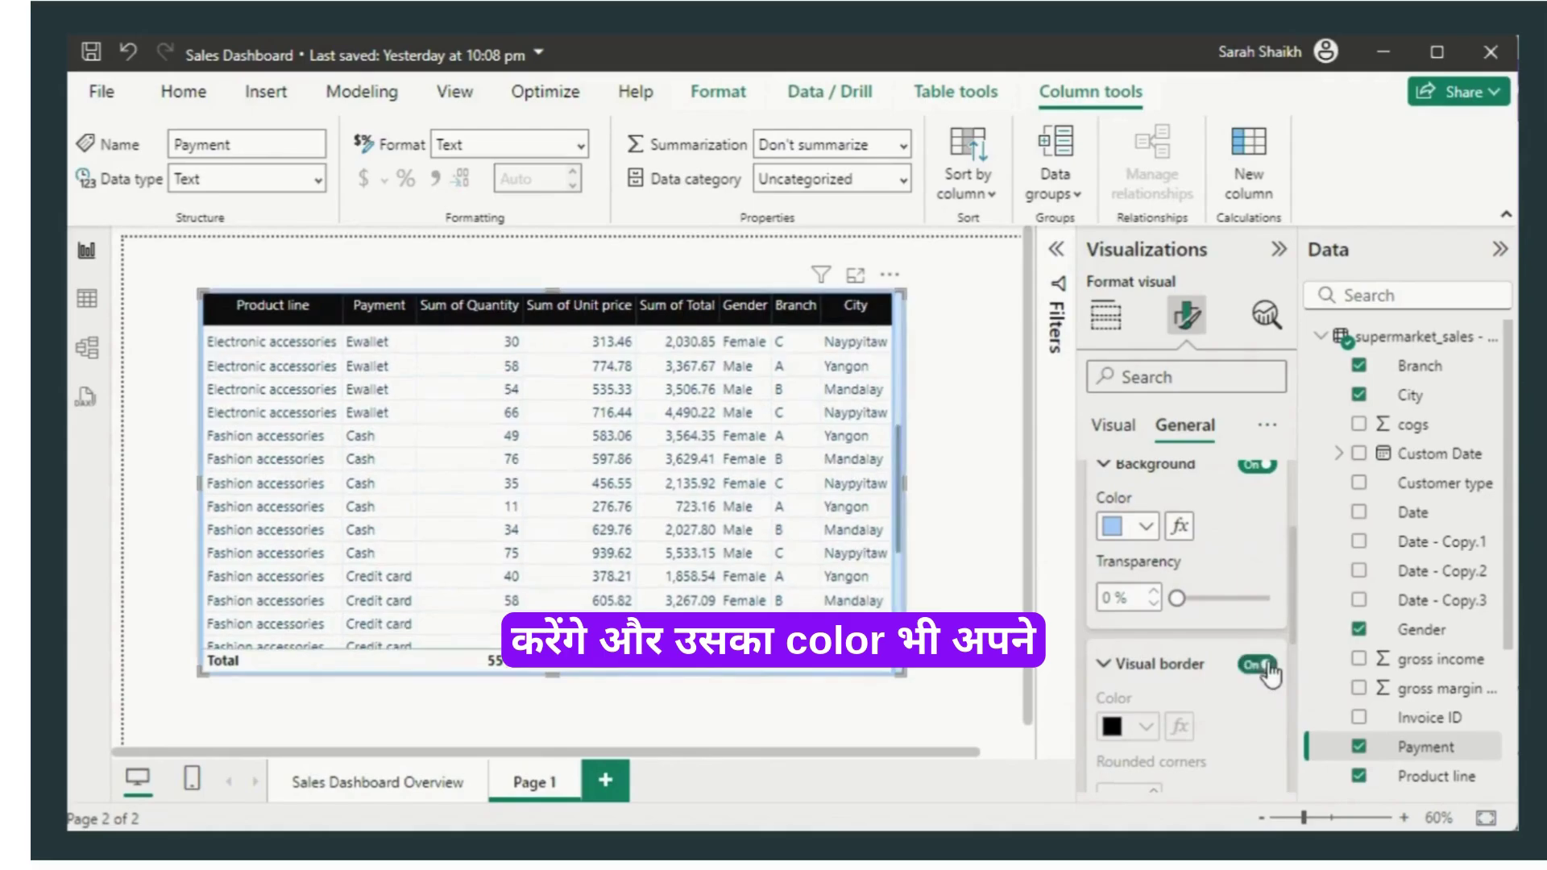
pyautogui.click(1147, 725)
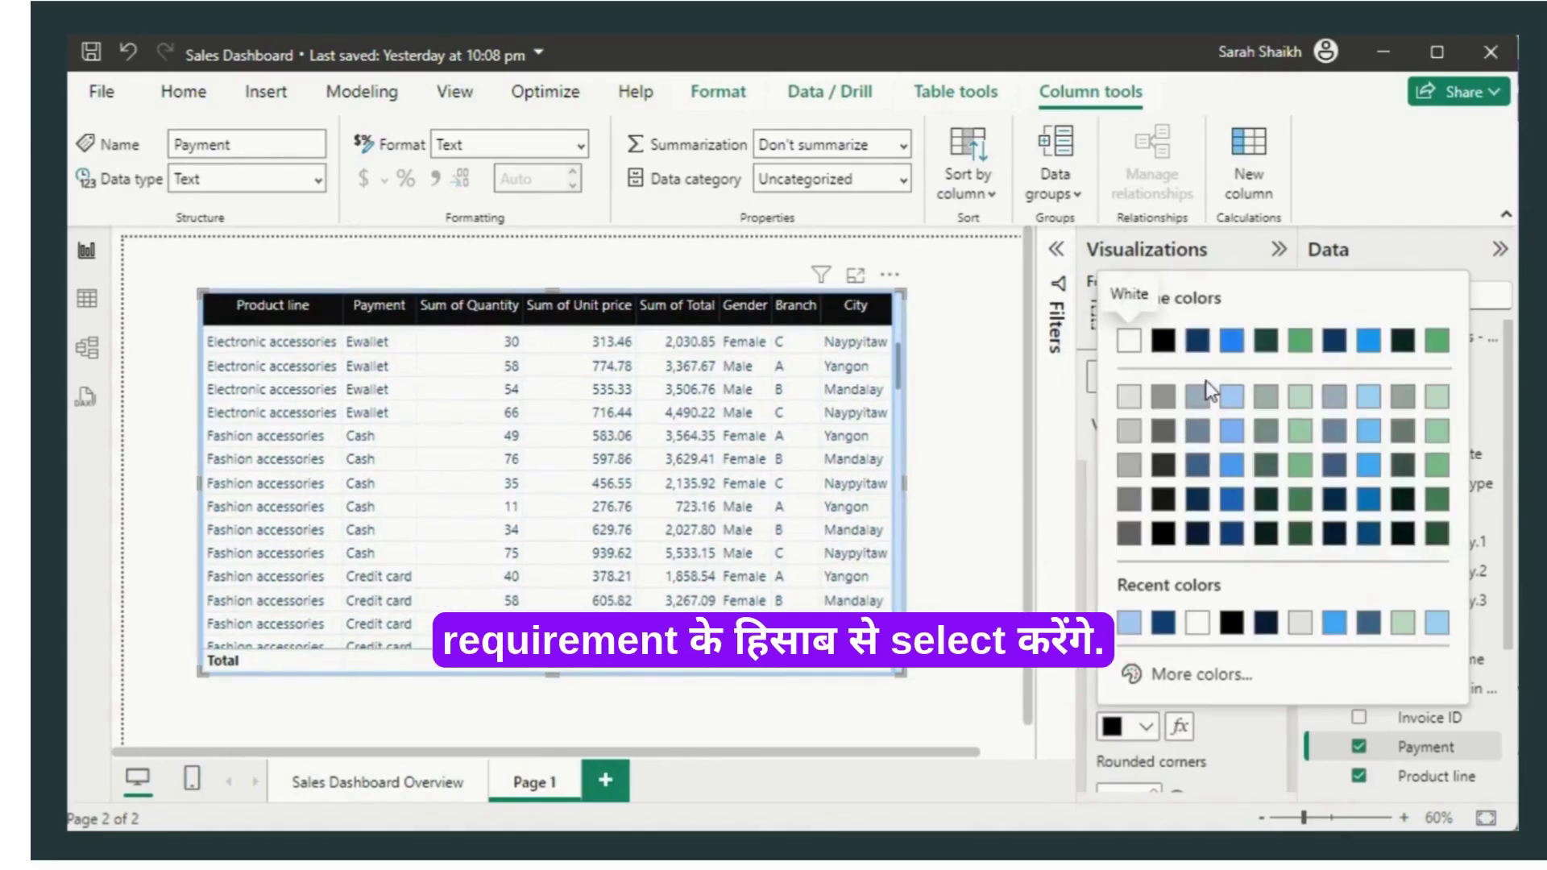
pyautogui.click(1231, 403)
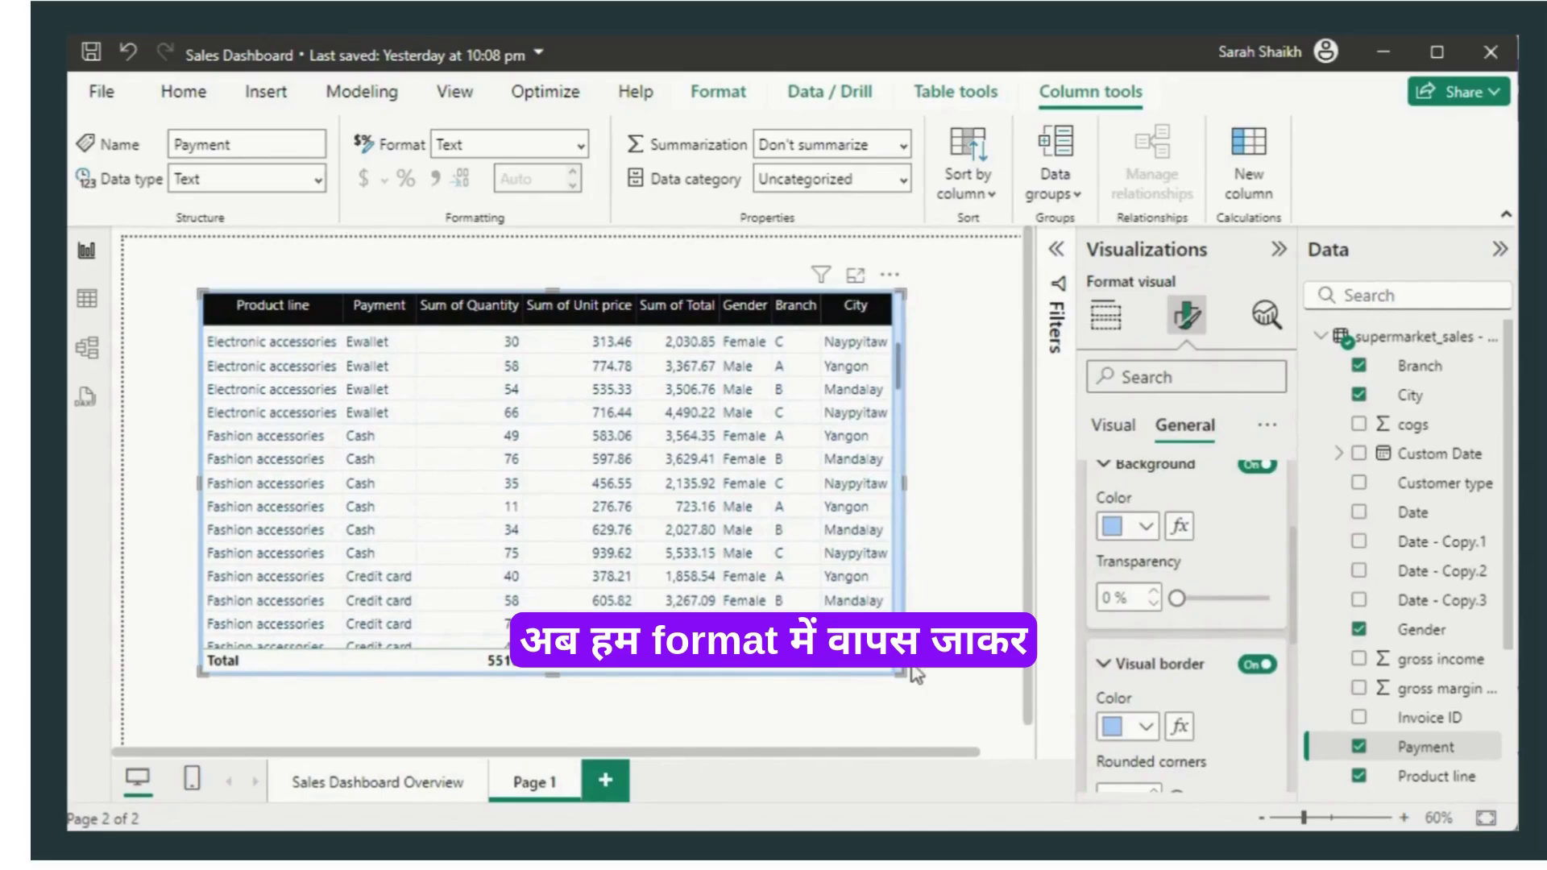
# Step: Enlarge the table slightly past the City column and nudge it right and up on the page
pyautogui.moveTo(909, 675)
pyautogui.mouseDown()
pyautogui.moveTo(971, 685)
pyautogui.moveTo(921, 687)
pyautogui.mouseUp()
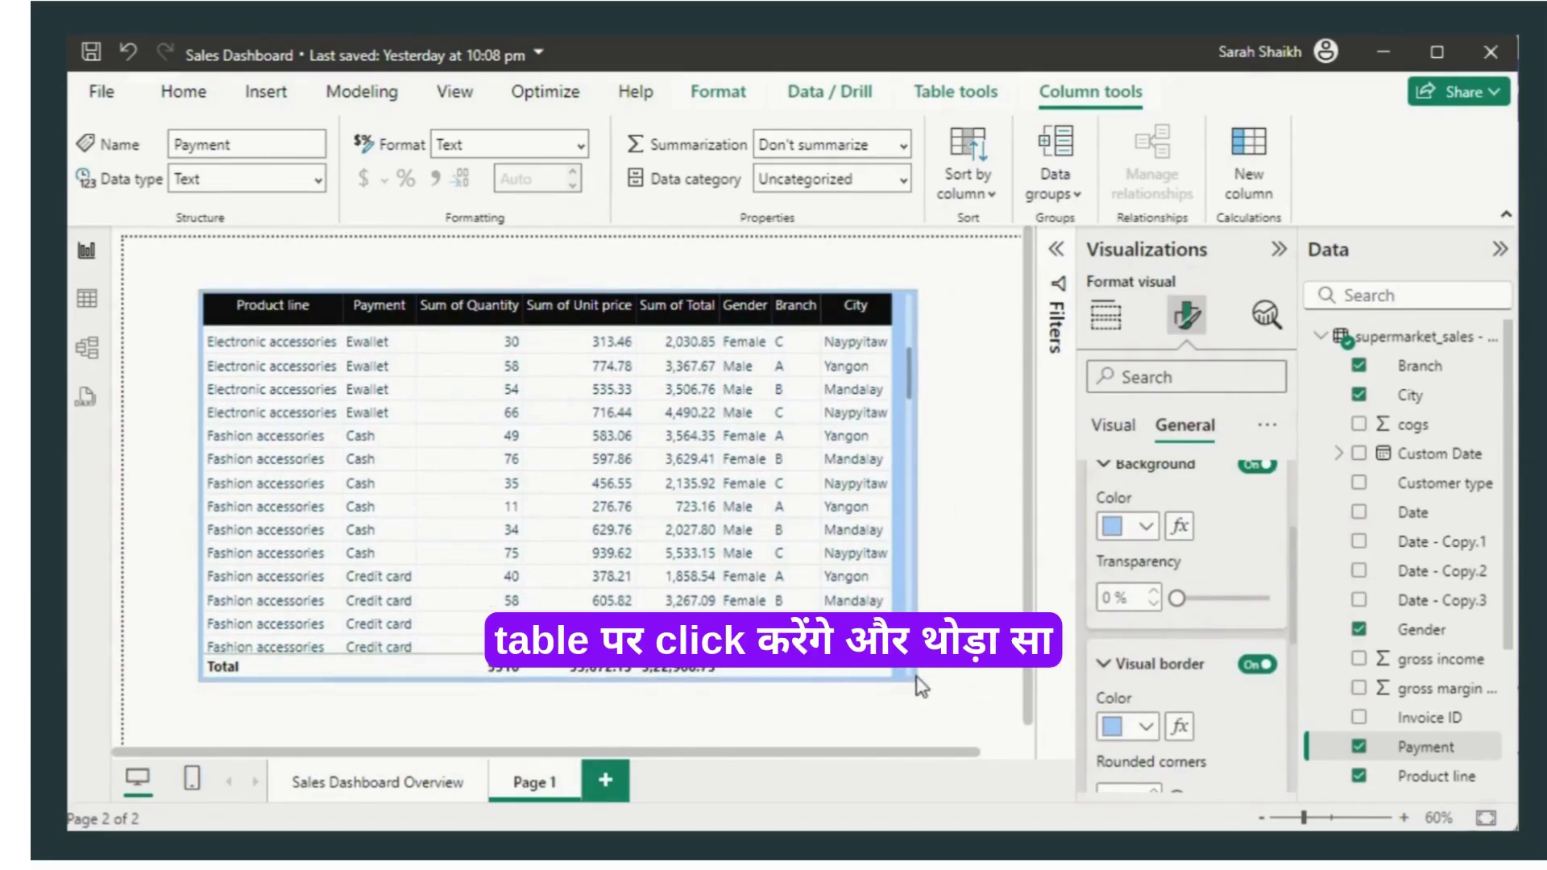
pyautogui.click(974, 418)
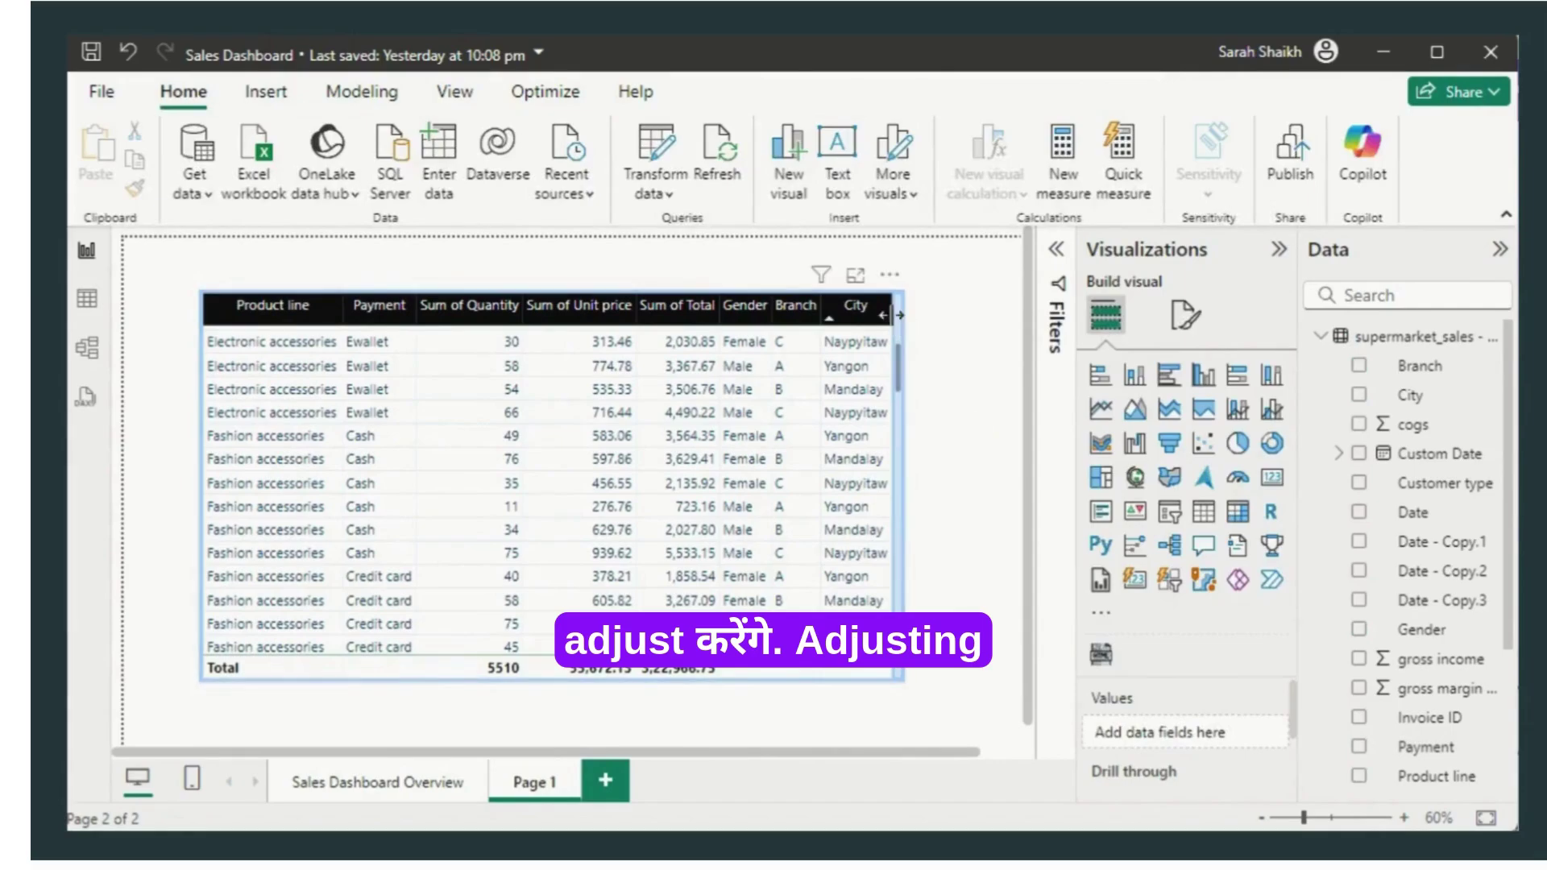
pyautogui.click(1184, 315)
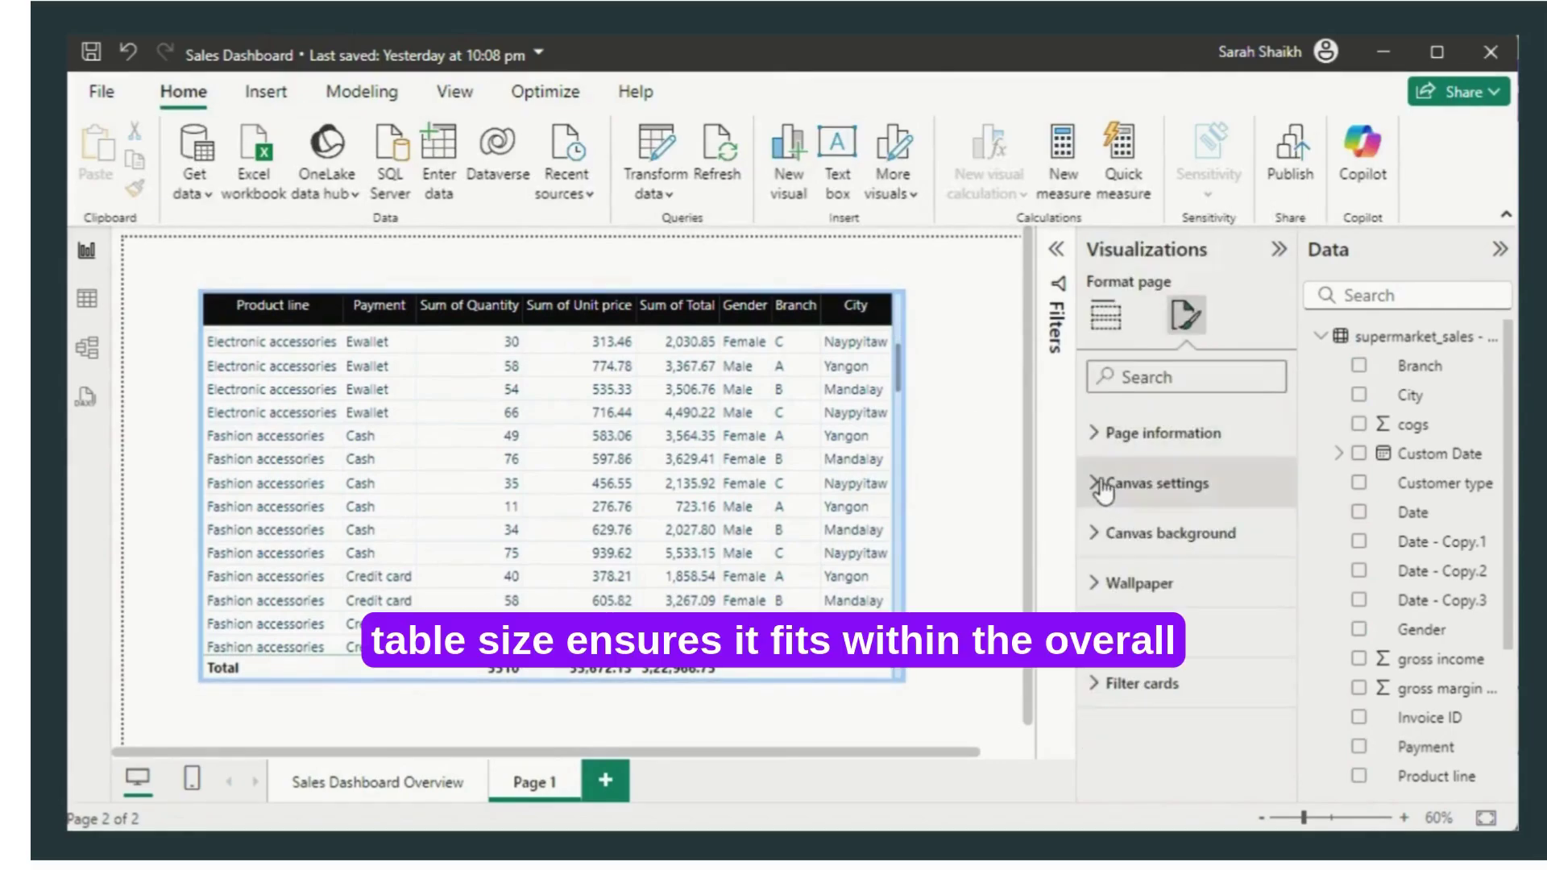
pyautogui.click(890, 461)
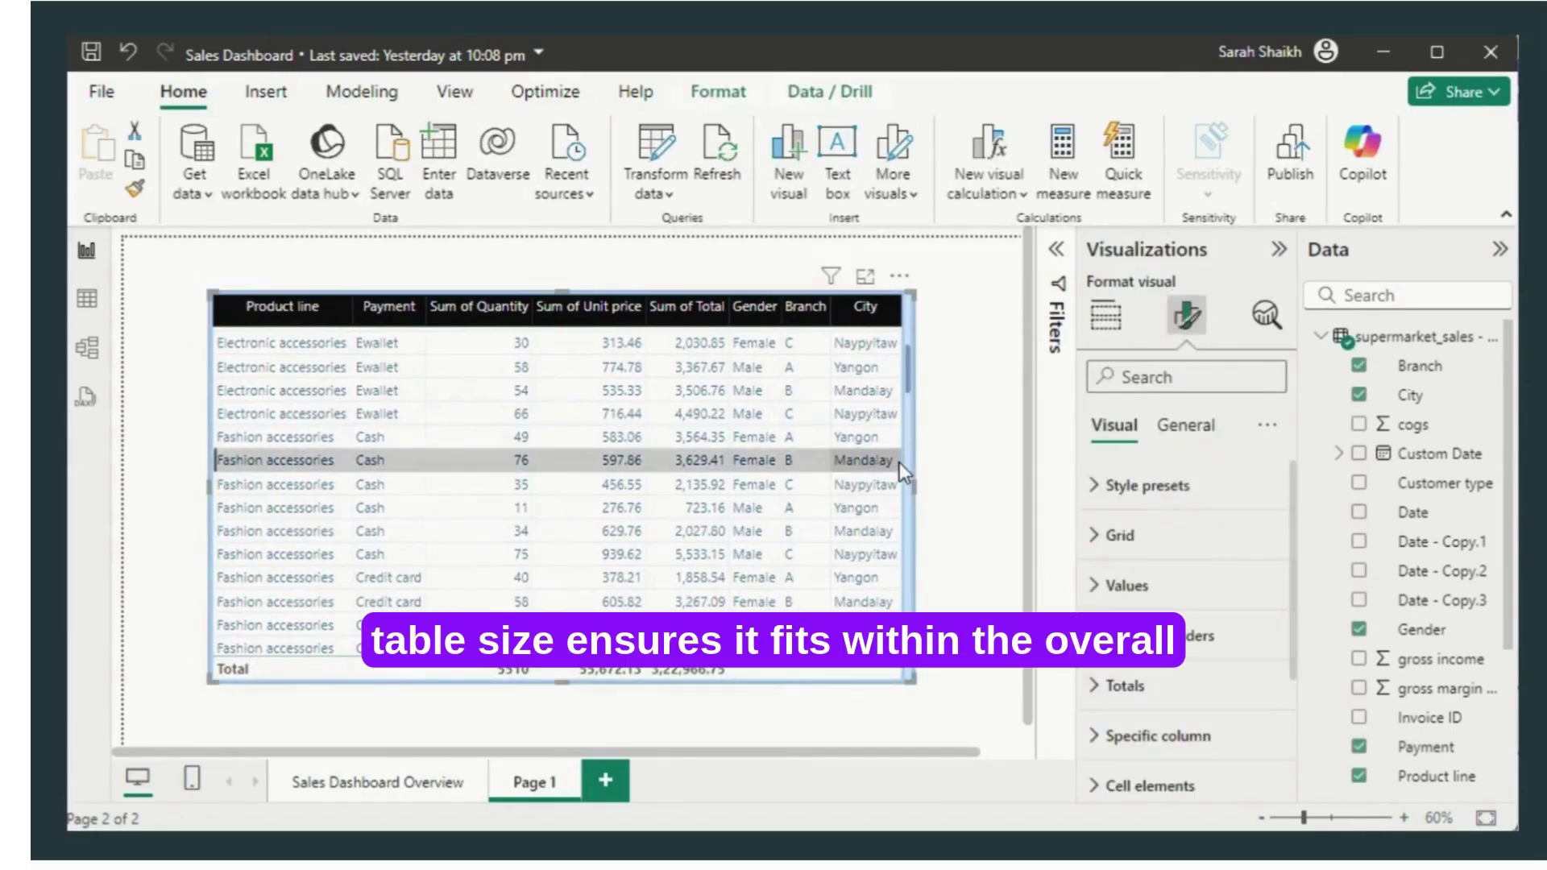
pyautogui.moveTo(903, 282)
pyautogui.mouseDown()
pyautogui.moveTo(889, 270)
pyautogui.moveTo(902, 275)
pyautogui.mouseUp()
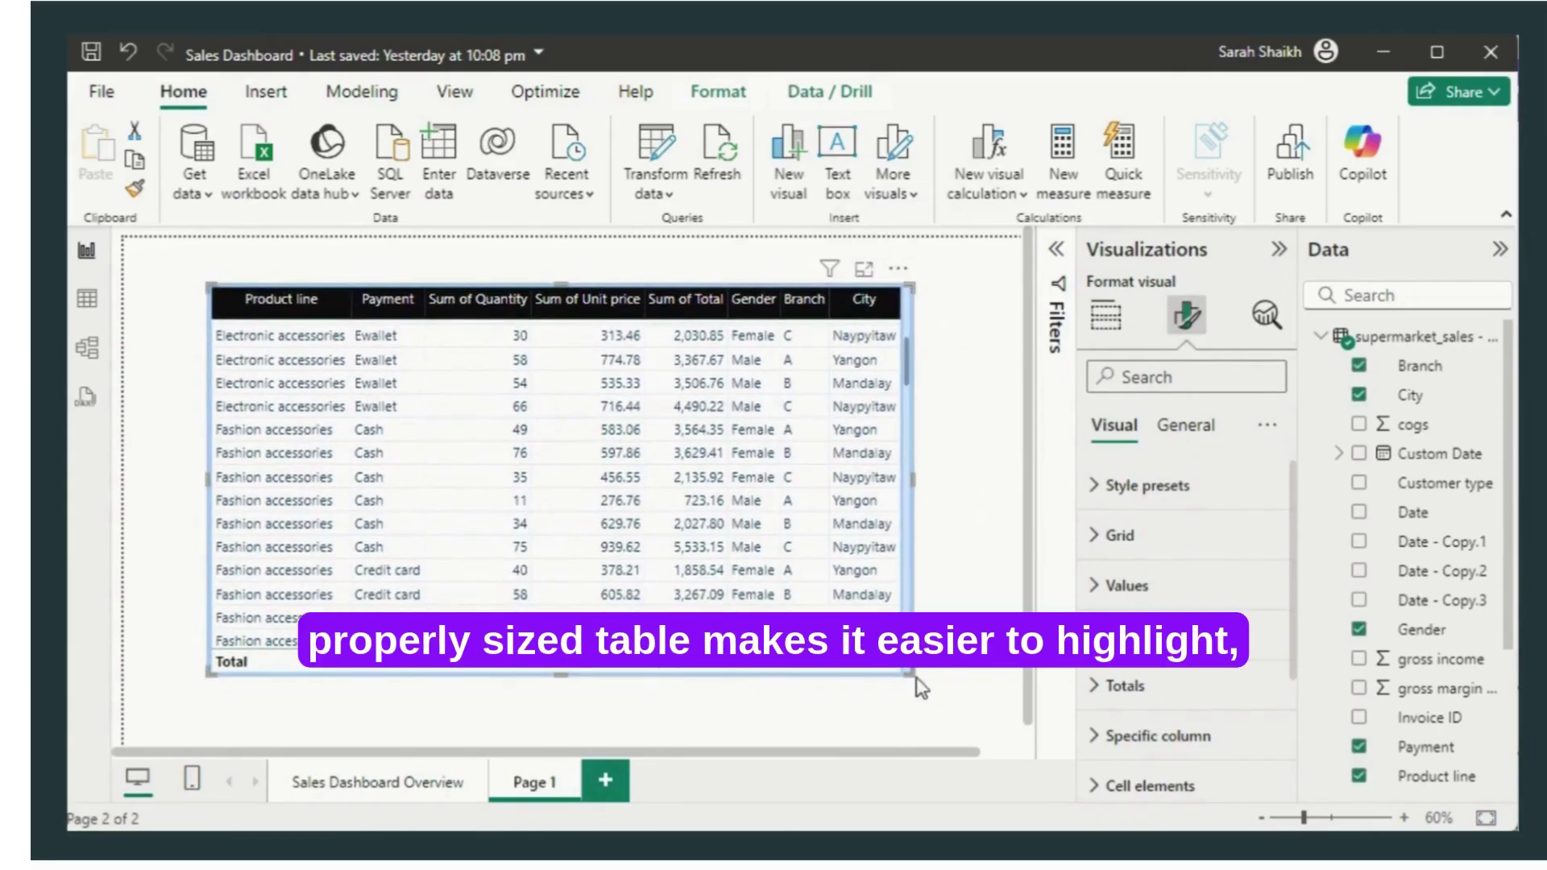
pyautogui.moveTo(911, 675)
pyautogui.mouseDown()
pyautogui.moveTo(959, 687)
pyautogui.moveTo(933, 677)
pyautogui.mouseUp()
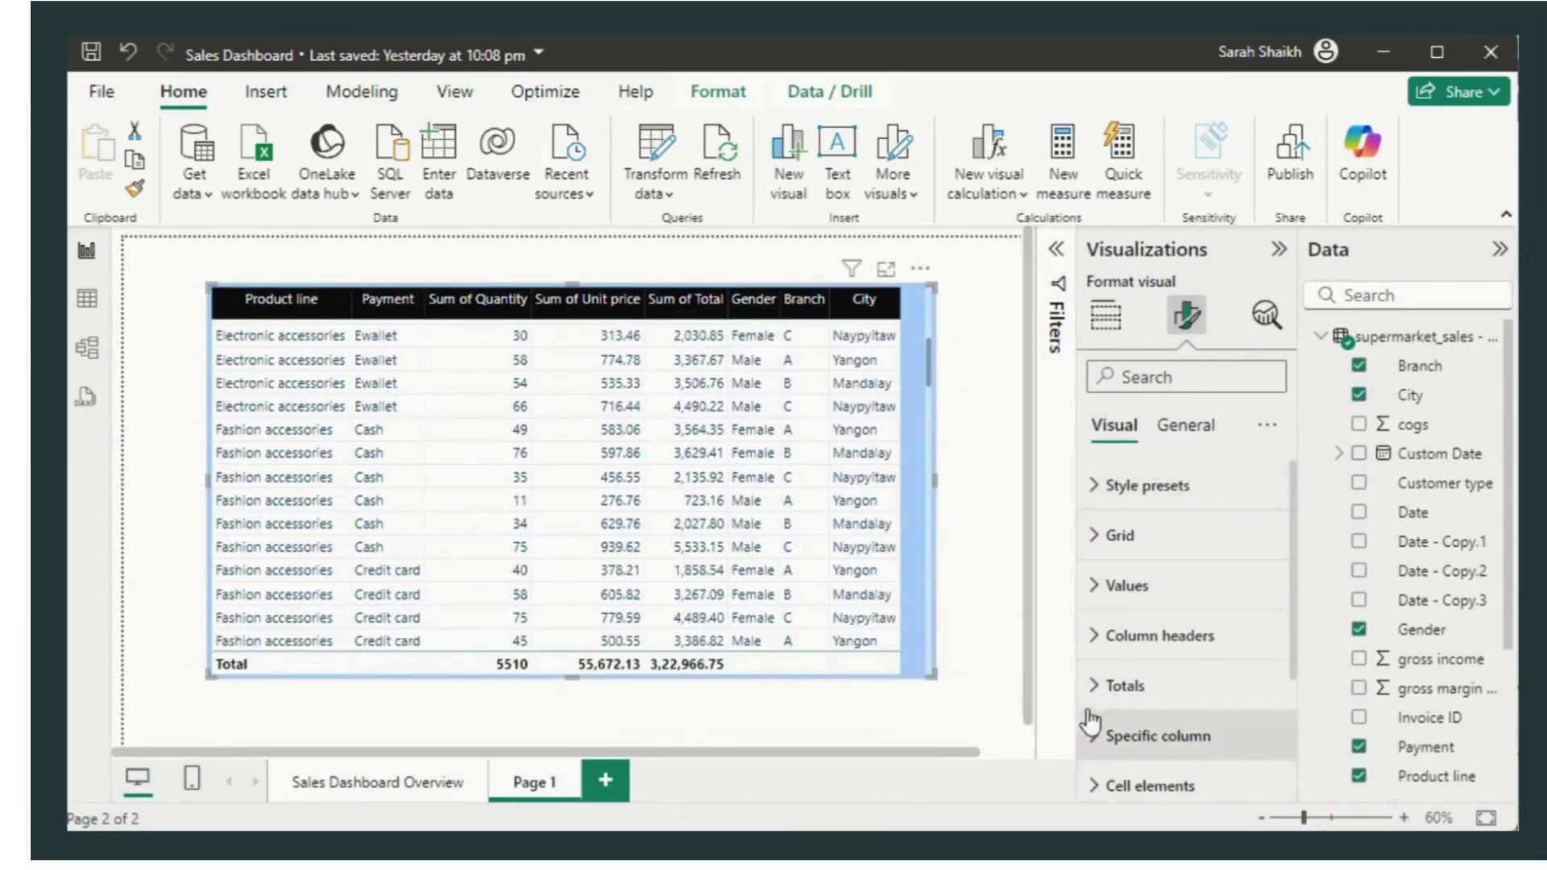
# Step: Set the background color of the table's column headers to the recently used light blue
pyautogui.click(1091, 642)
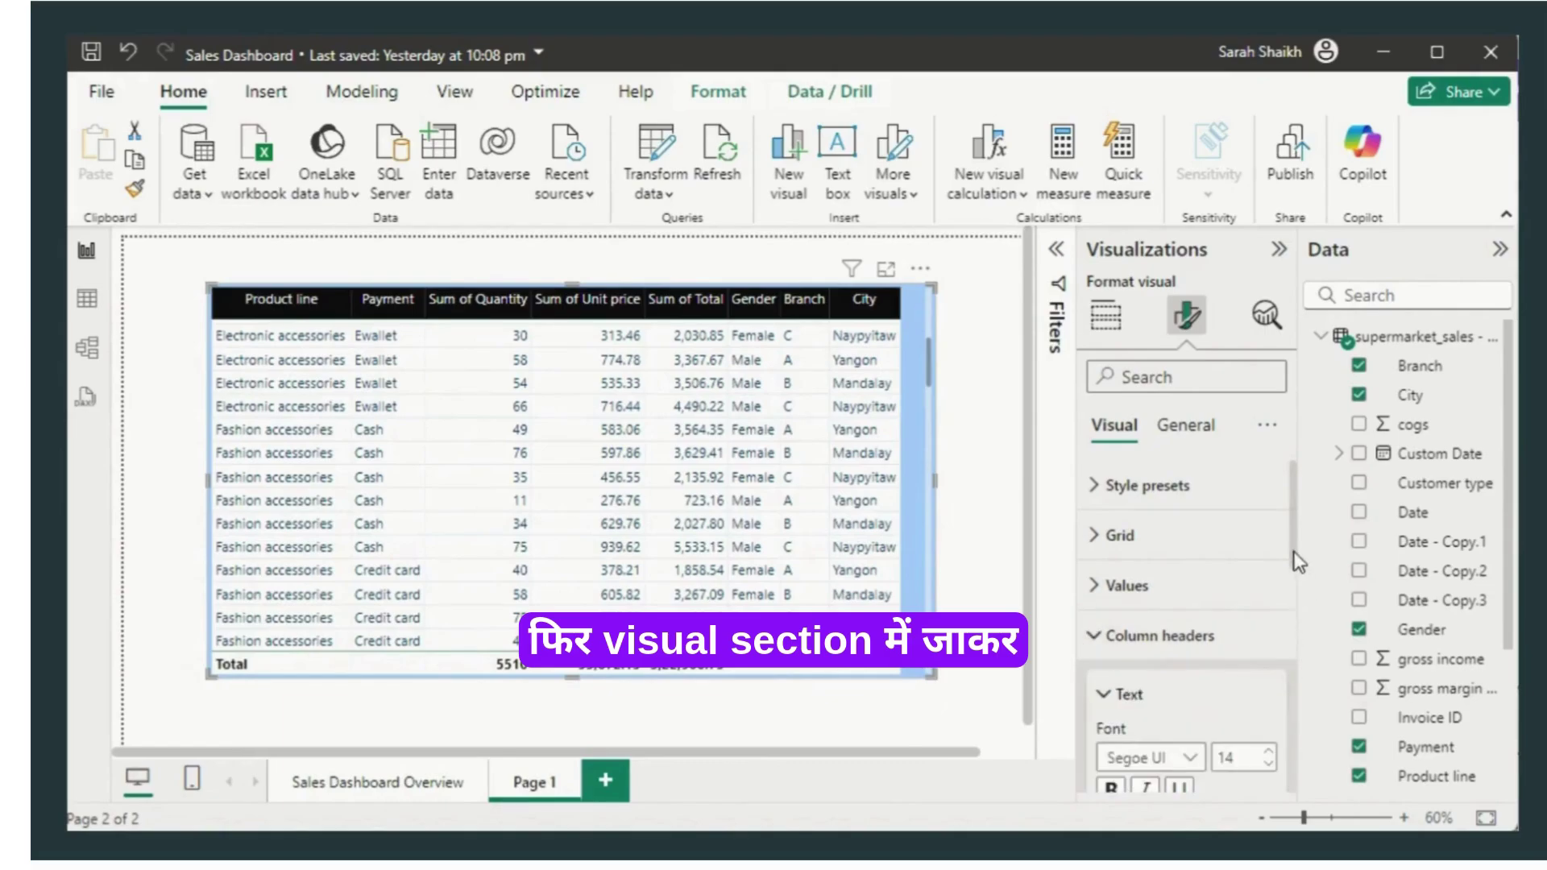
pyautogui.moveTo(1297, 561); pyautogui.dragTo(1306, 669)
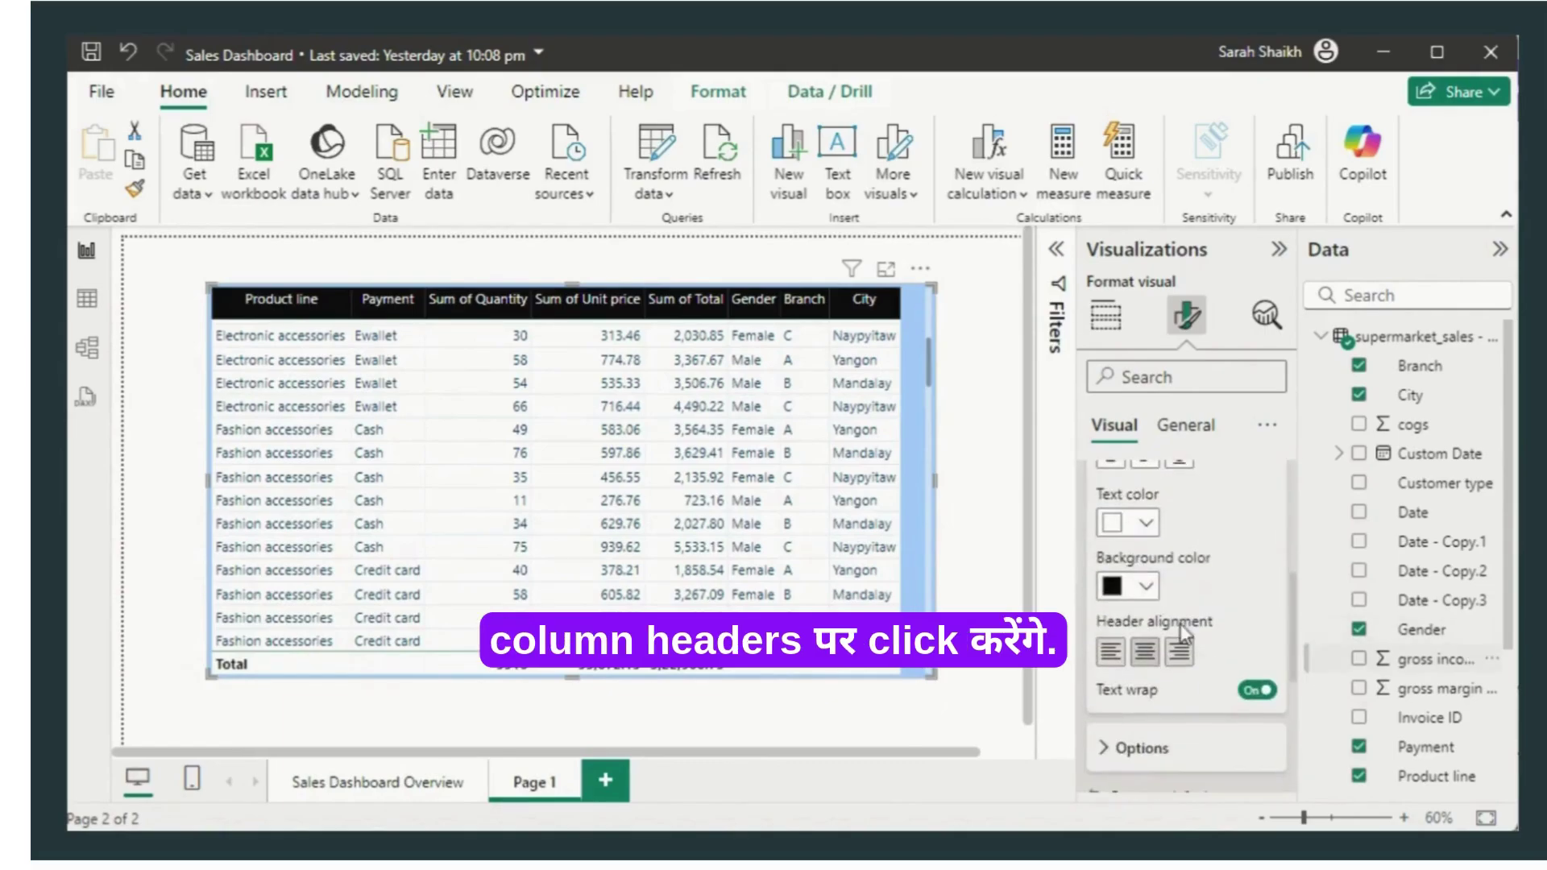
pyautogui.click(1147, 587)
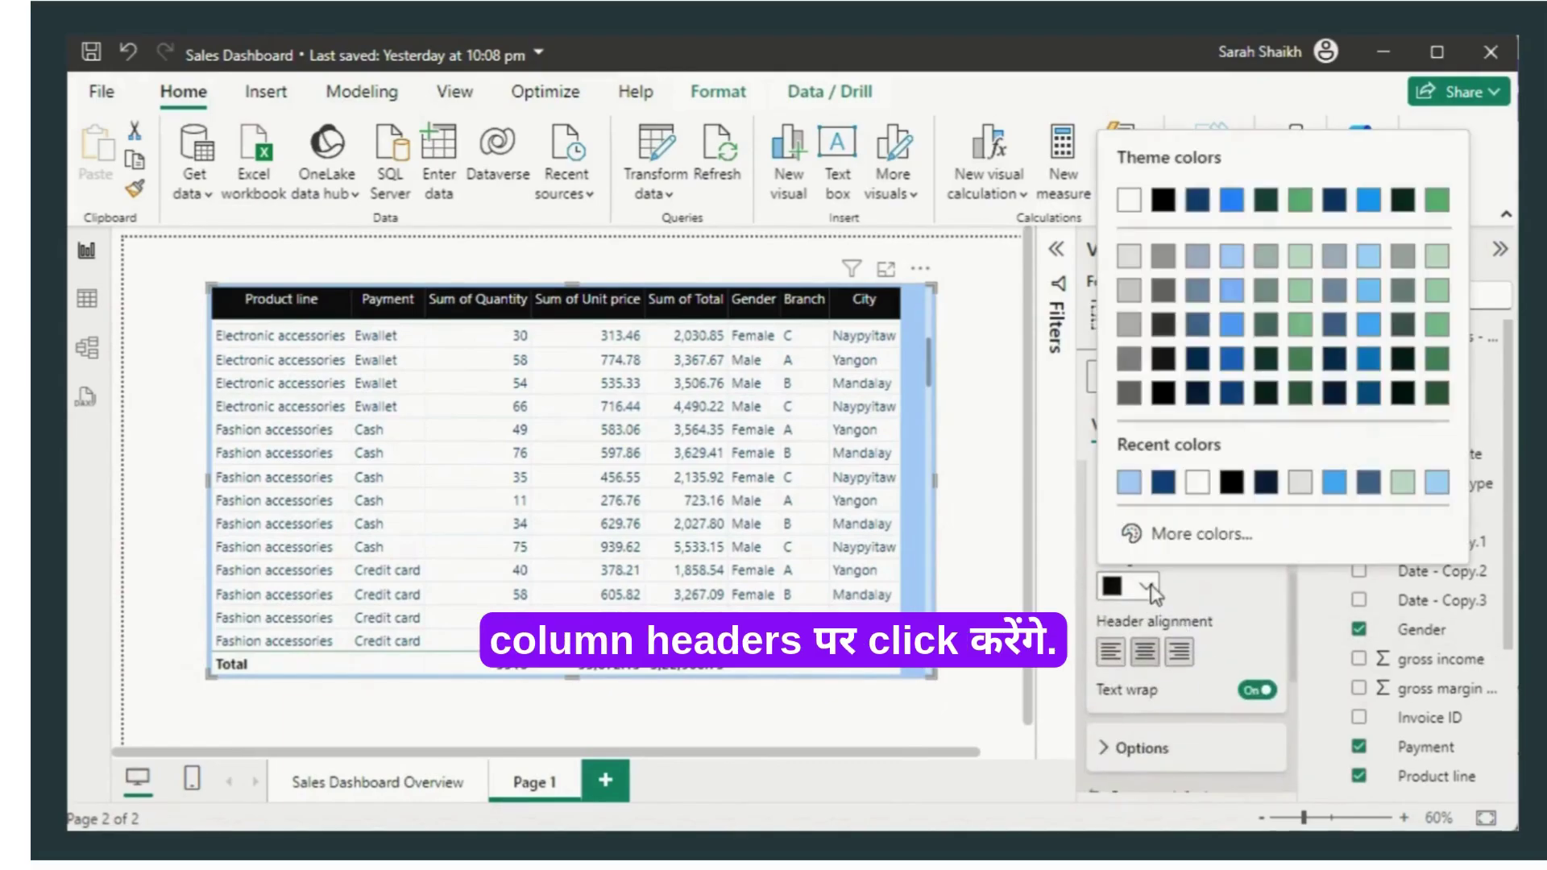
pyautogui.click(1131, 483)
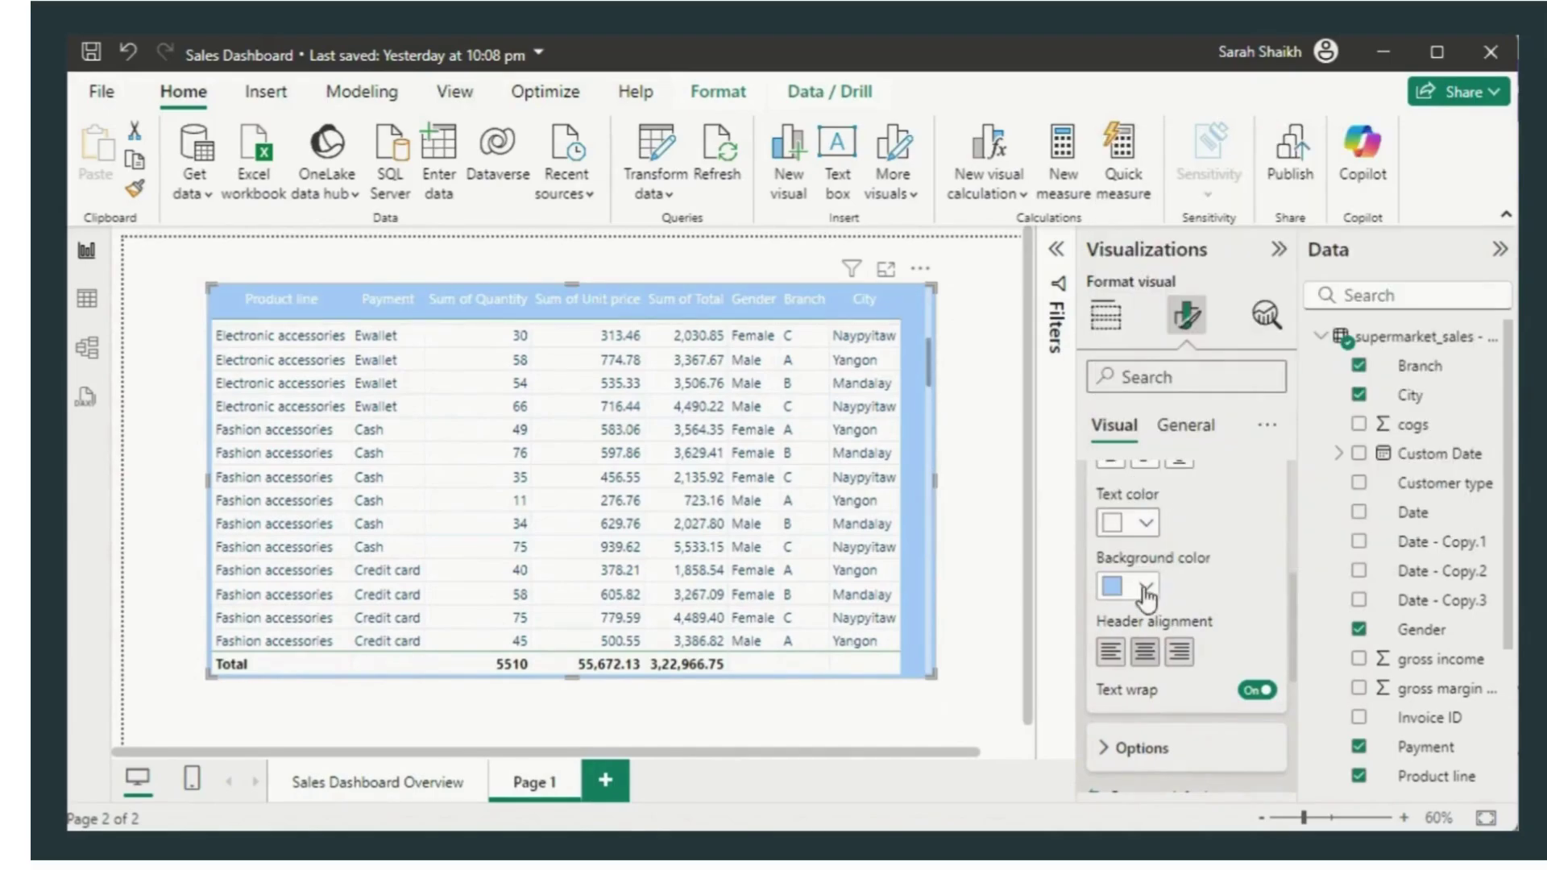
pyautogui.click(1146, 523)
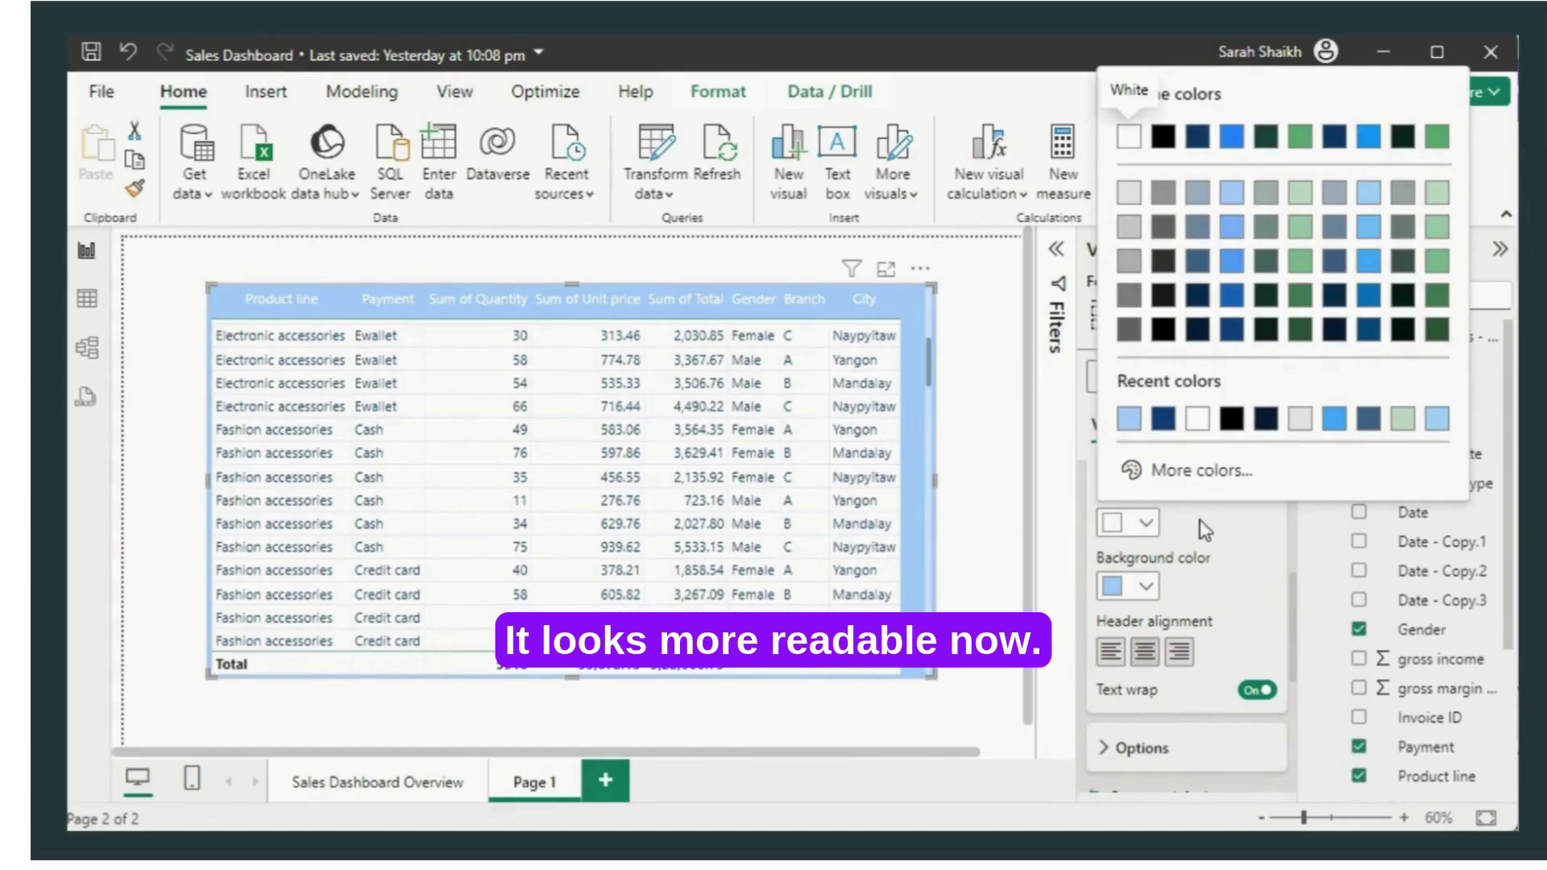
pyautogui.click(1162, 538)
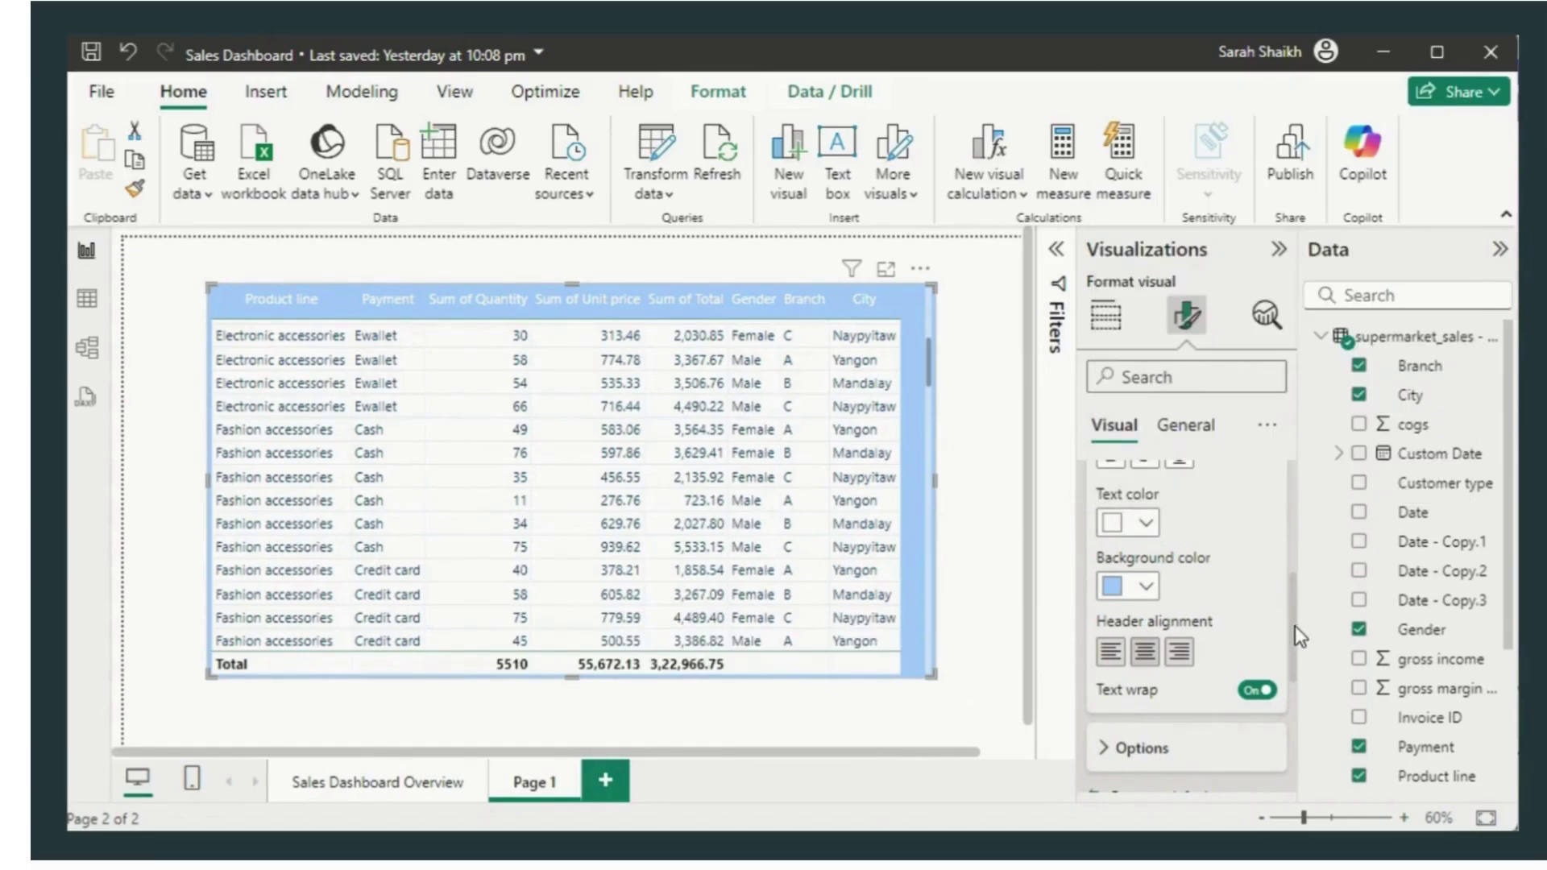
# Step: Make the column header text bold and enlarge the table downward and slightly wider
pyautogui.scroll(2, 1294, 626)
pyautogui.click(1111, 568)
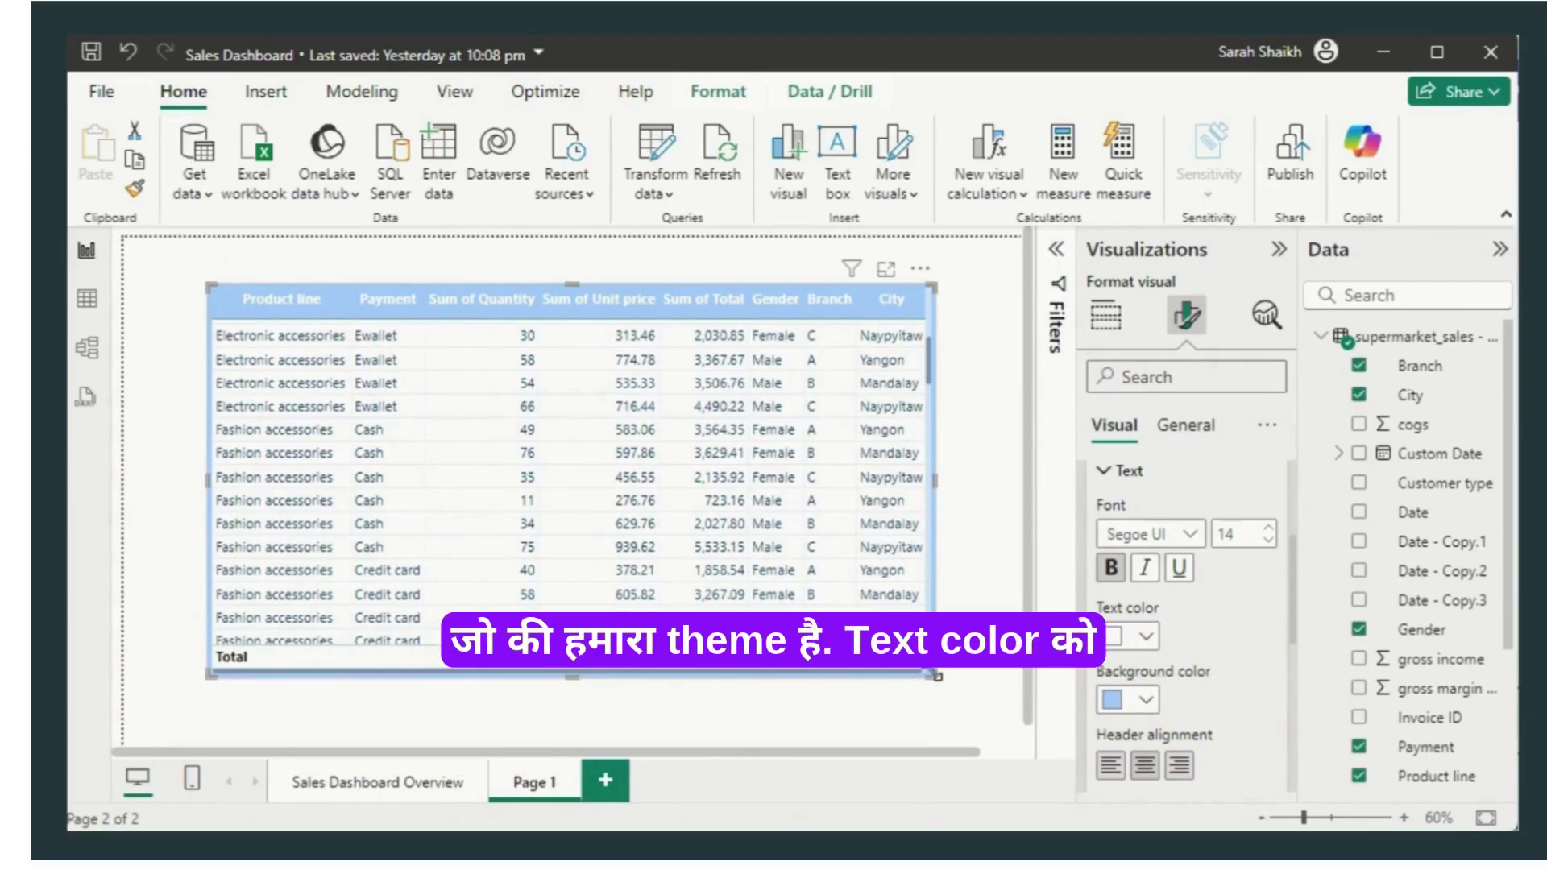
pyautogui.moveTo(935, 675); pyautogui.dragTo(944, 718)
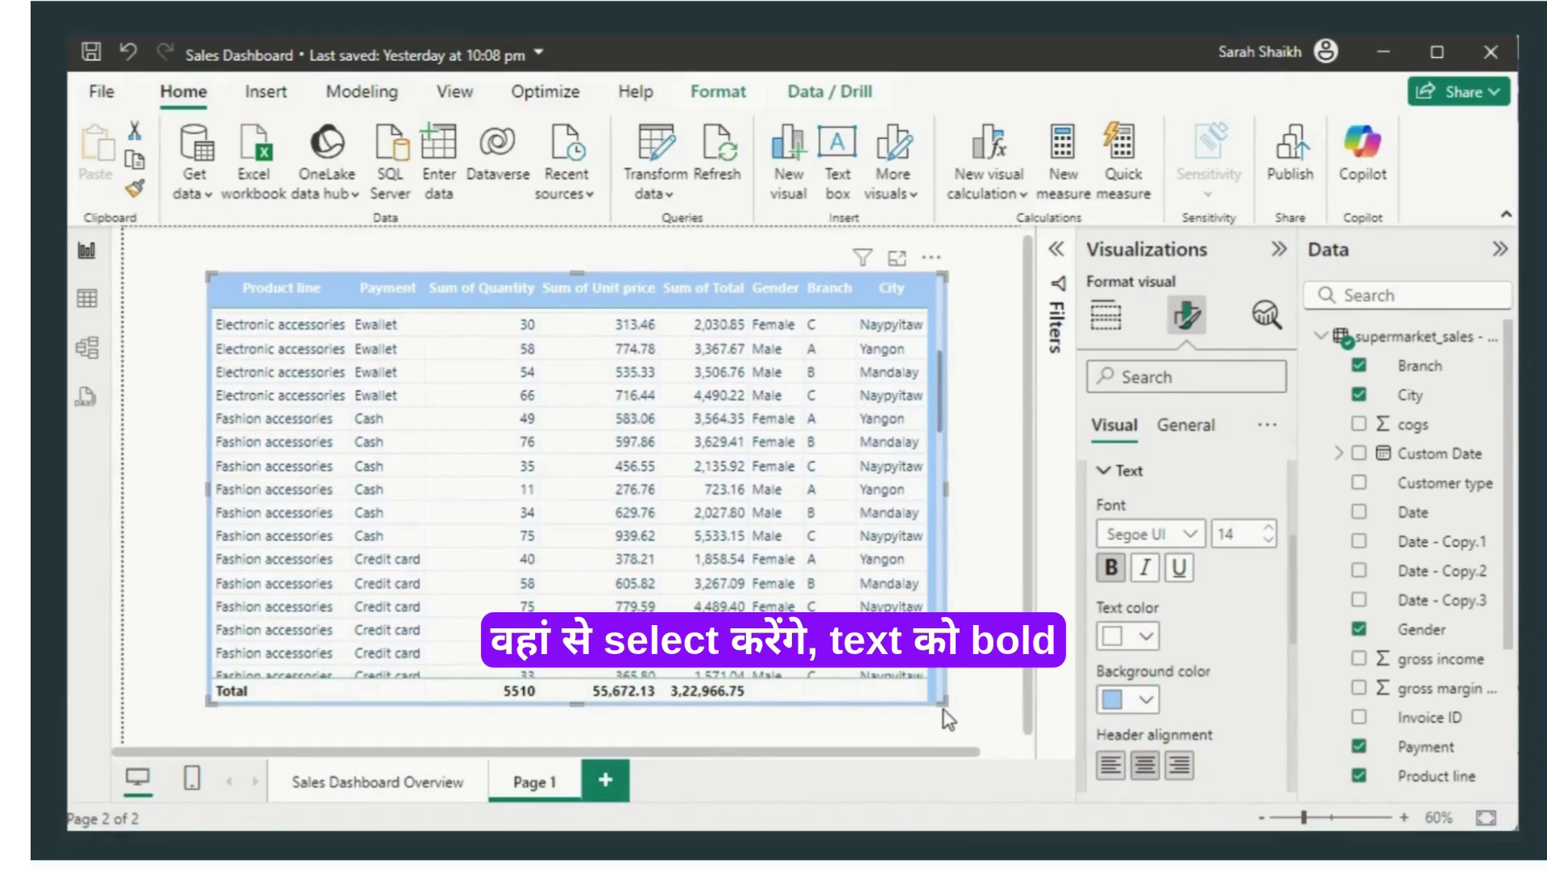
# Step: Set the column headers' text color to the darkest shade of black and deselect the table
pyautogui.click(1151, 640)
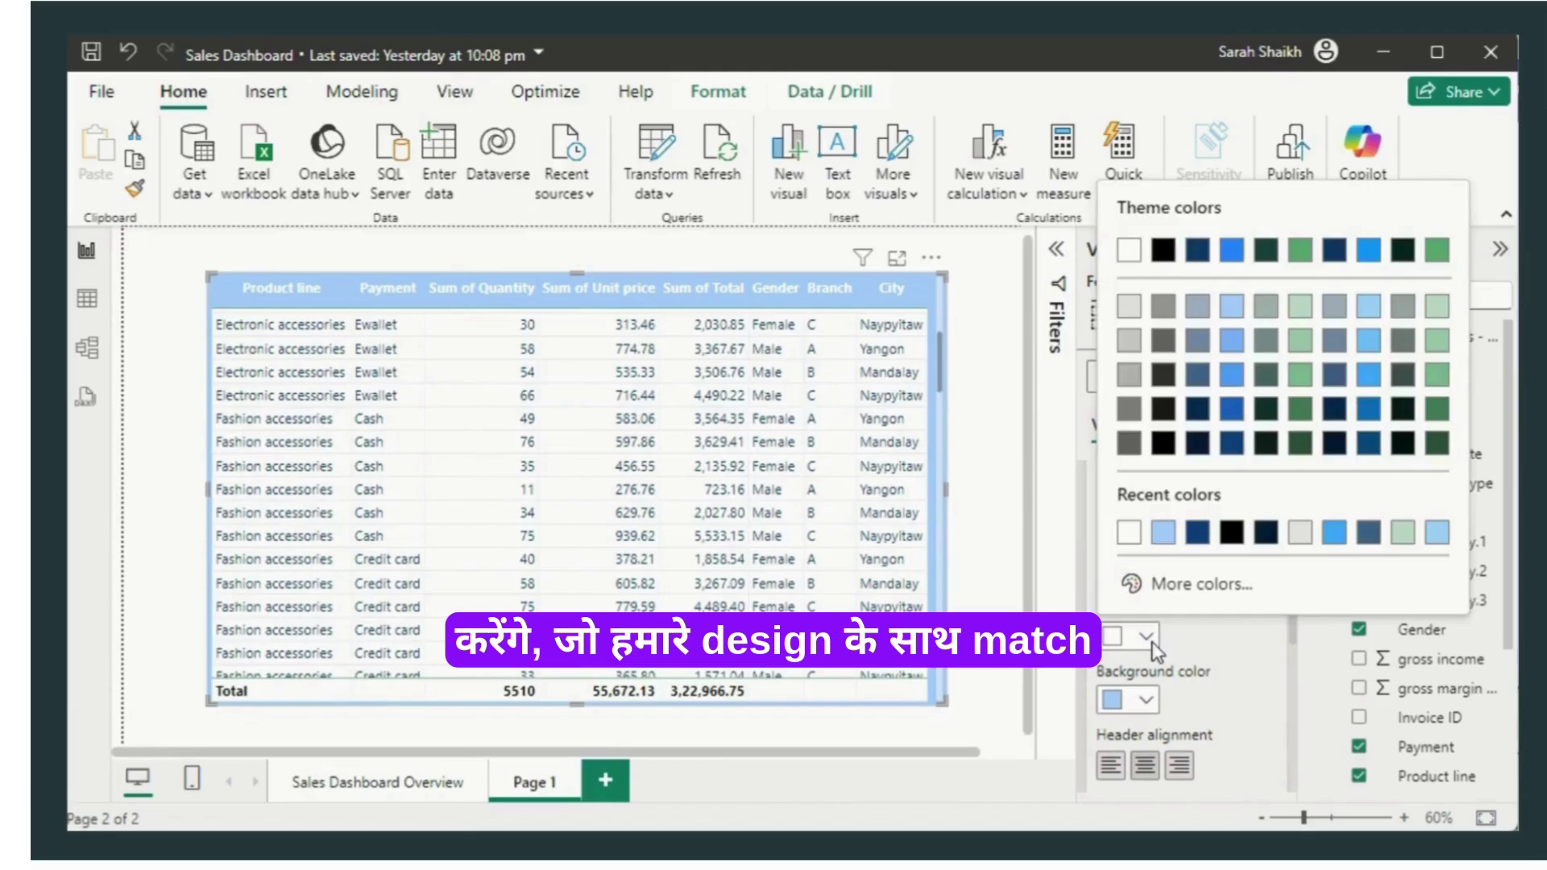
pyautogui.click(1162, 449)
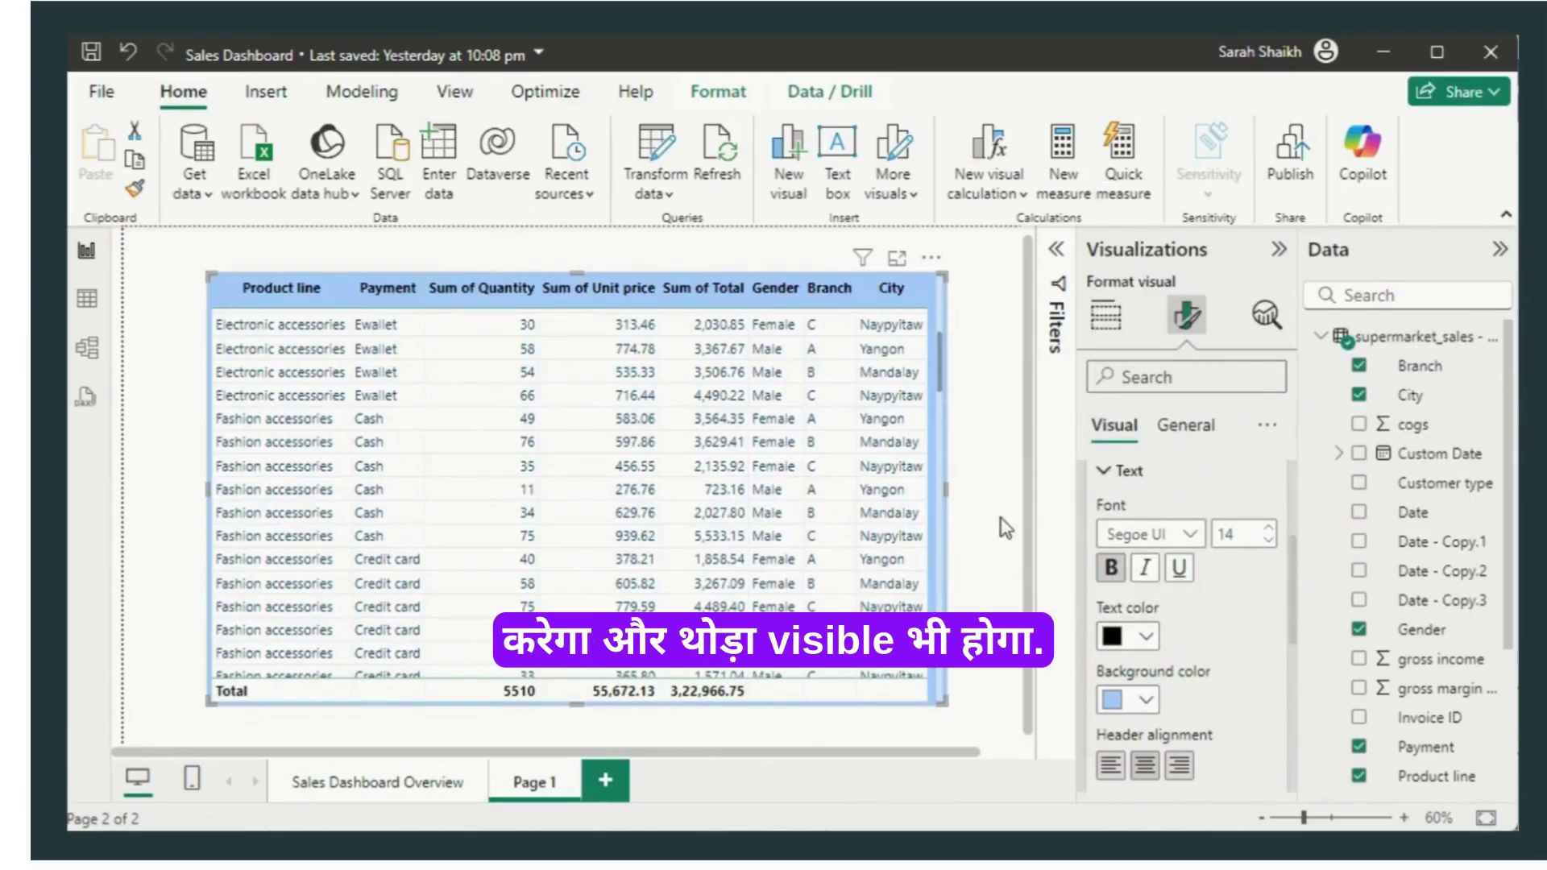
pyautogui.click(990, 556)
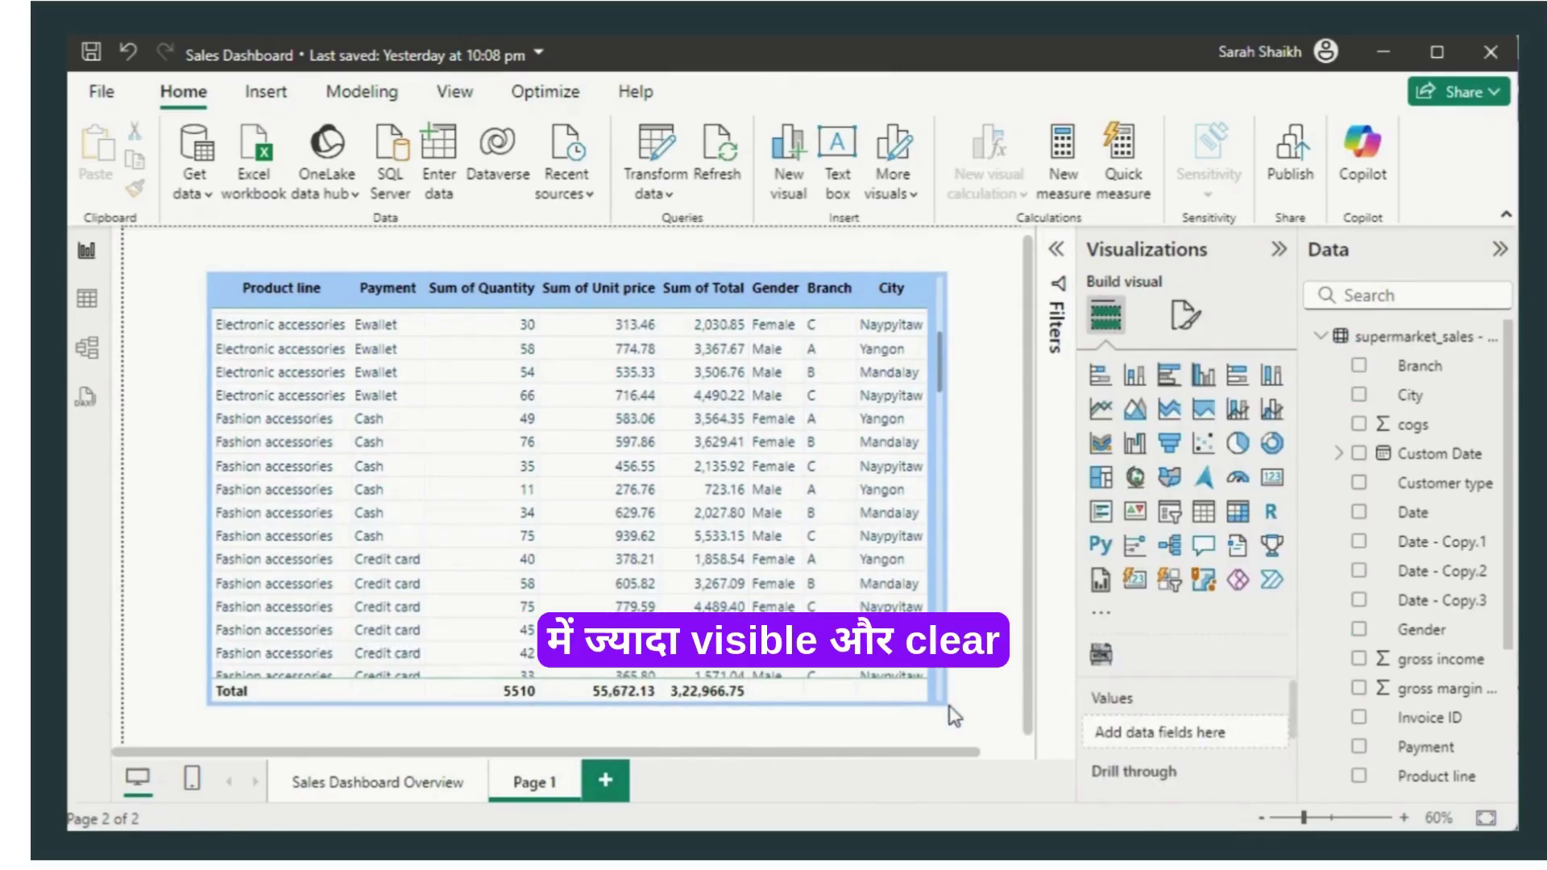
# Step: Rename the table's Sum of Quantity column to Quantity for this visual
pyautogui.click(941, 498)
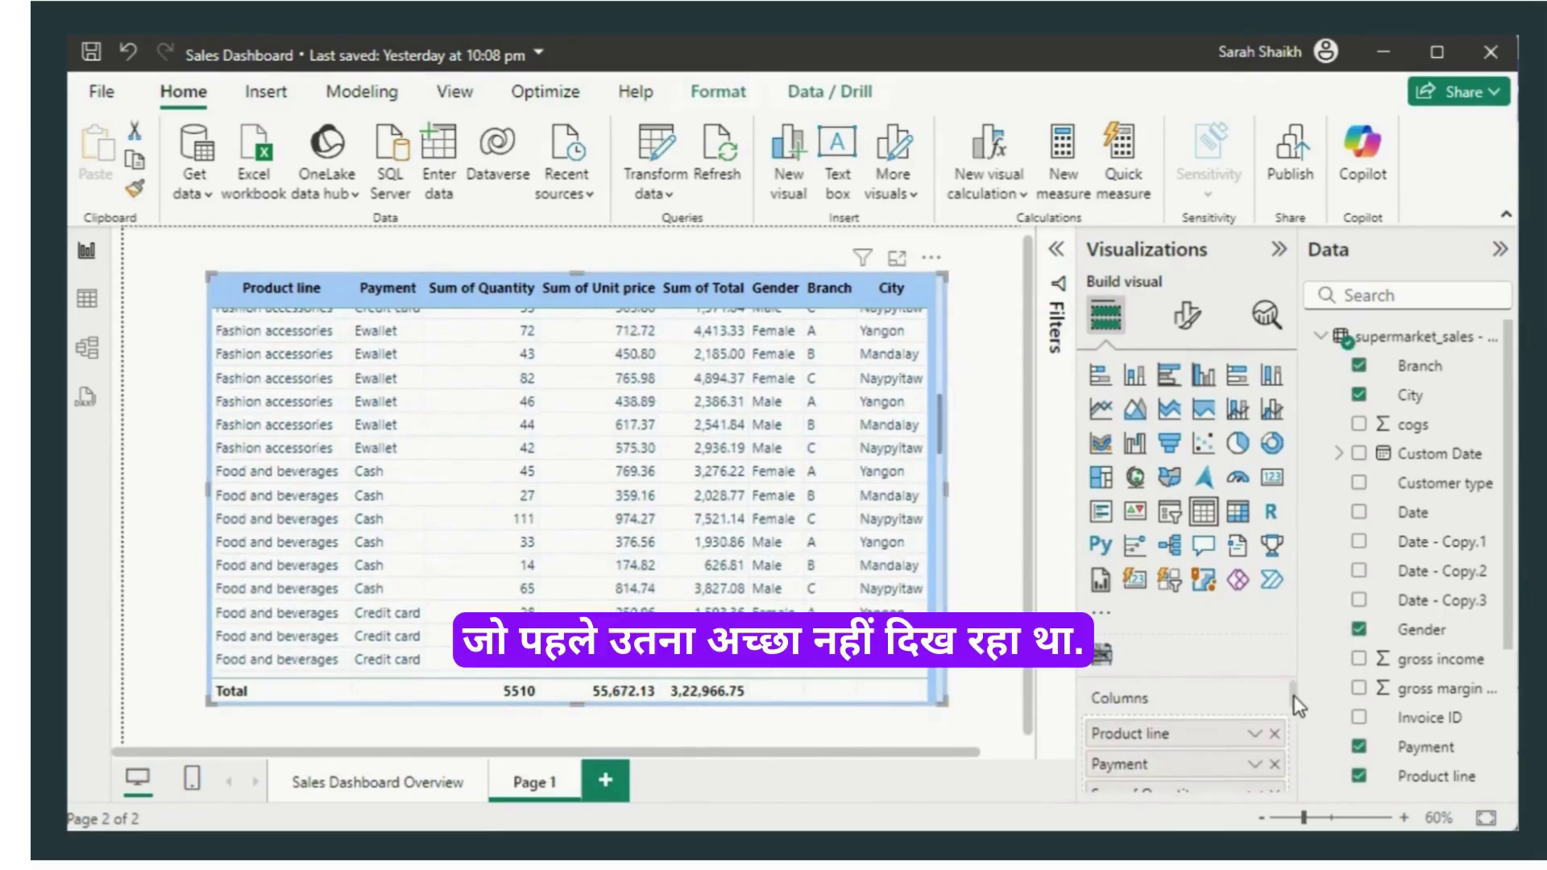
pyautogui.scroll(-2, 1293, 694)
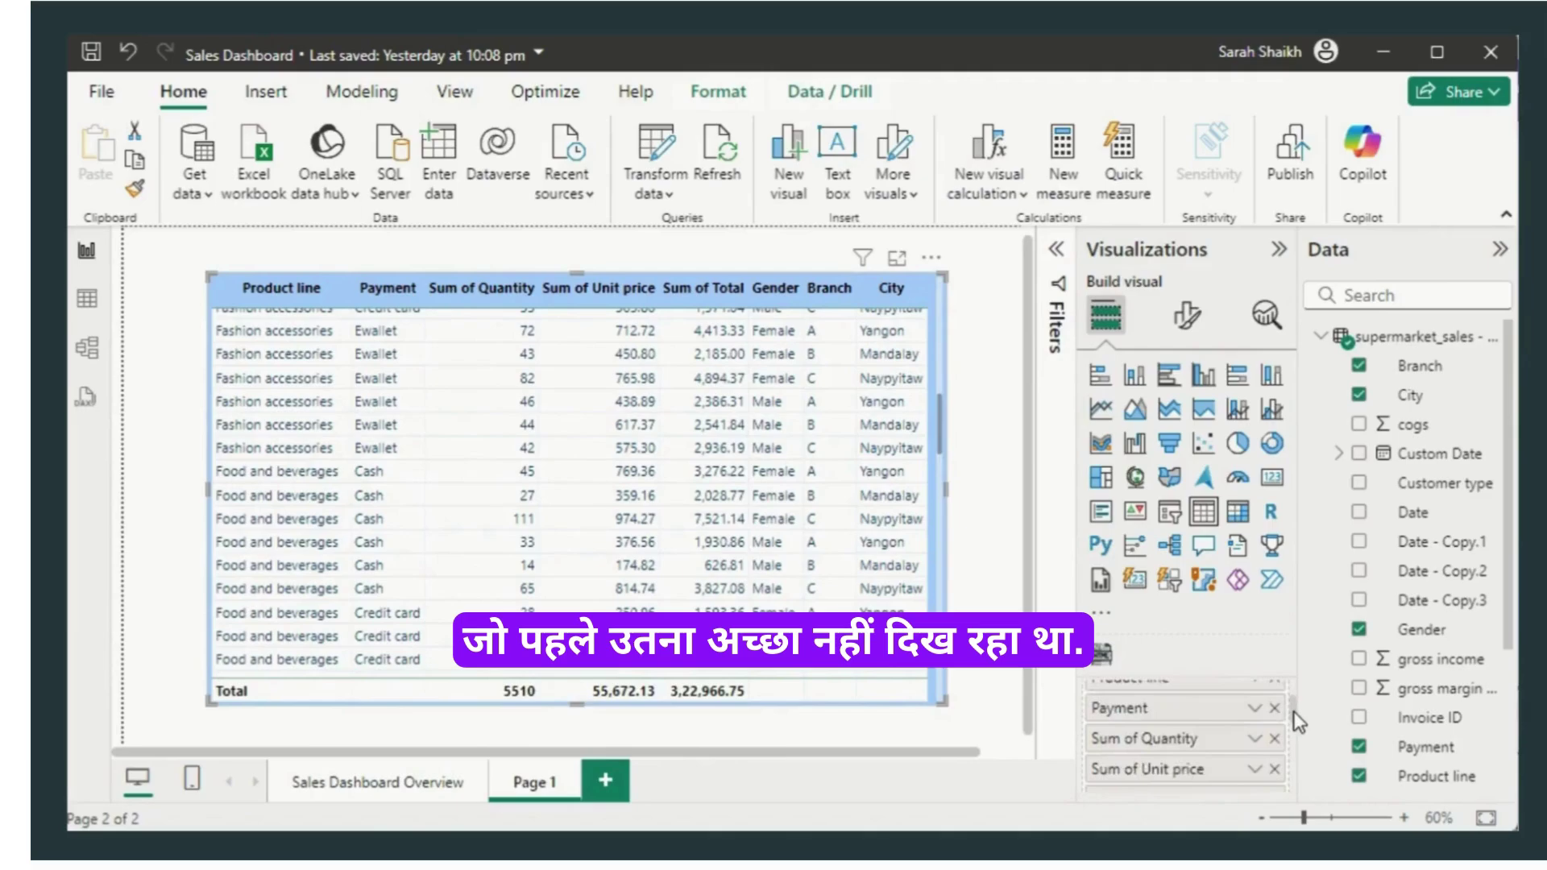
pyautogui.doubleClick(1148, 729)
pyautogui.moveTo(1145, 729); pyautogui.dragTo(1064, 723)
pyautogui.press('BackSpace')
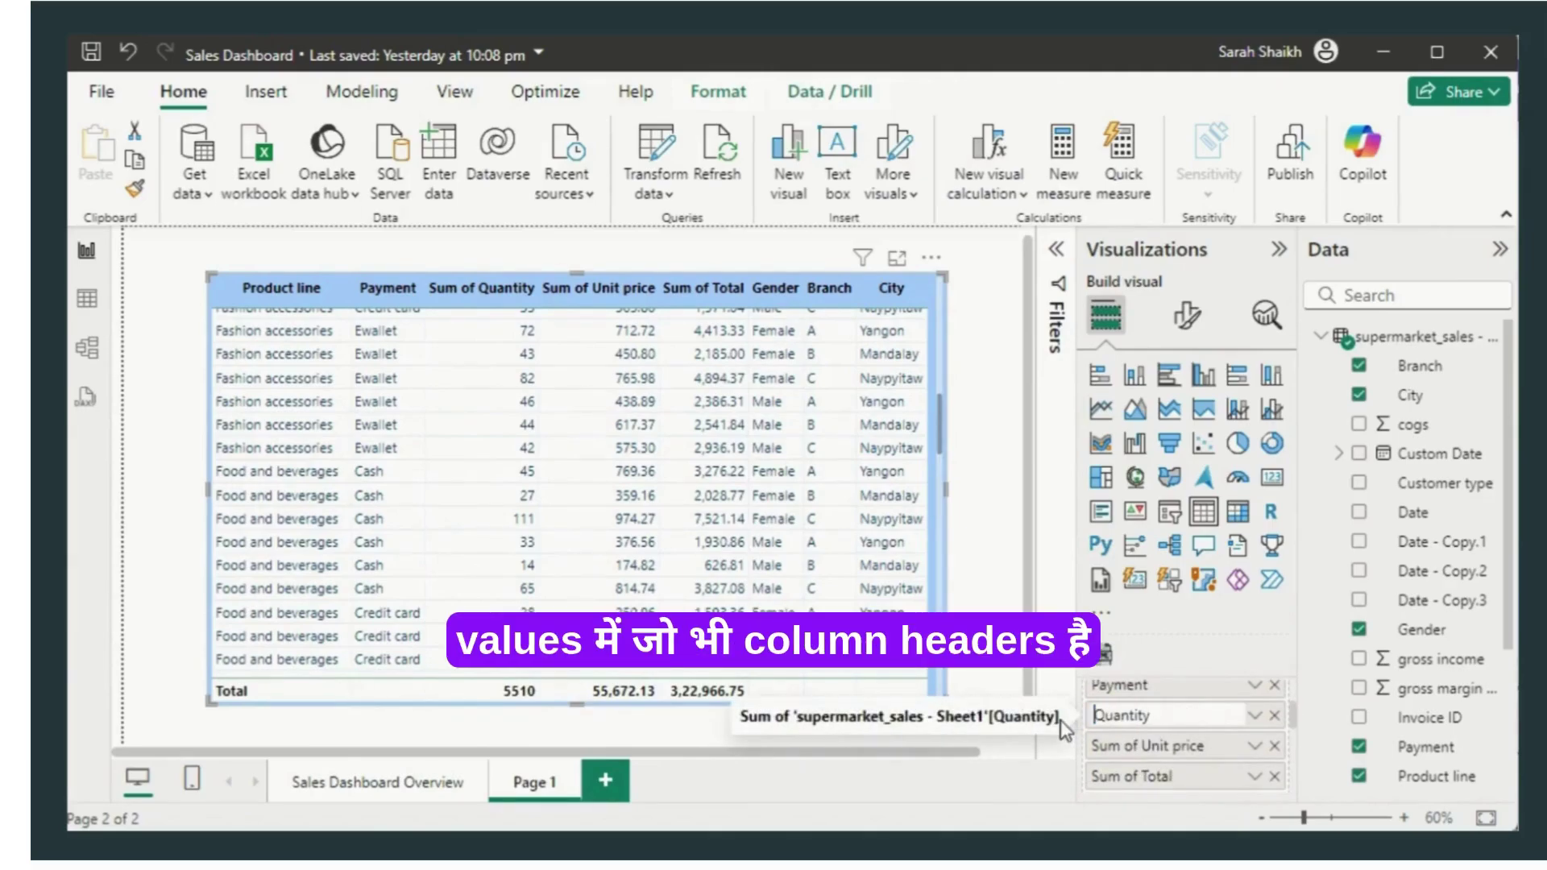
pyautogui.press('Return')
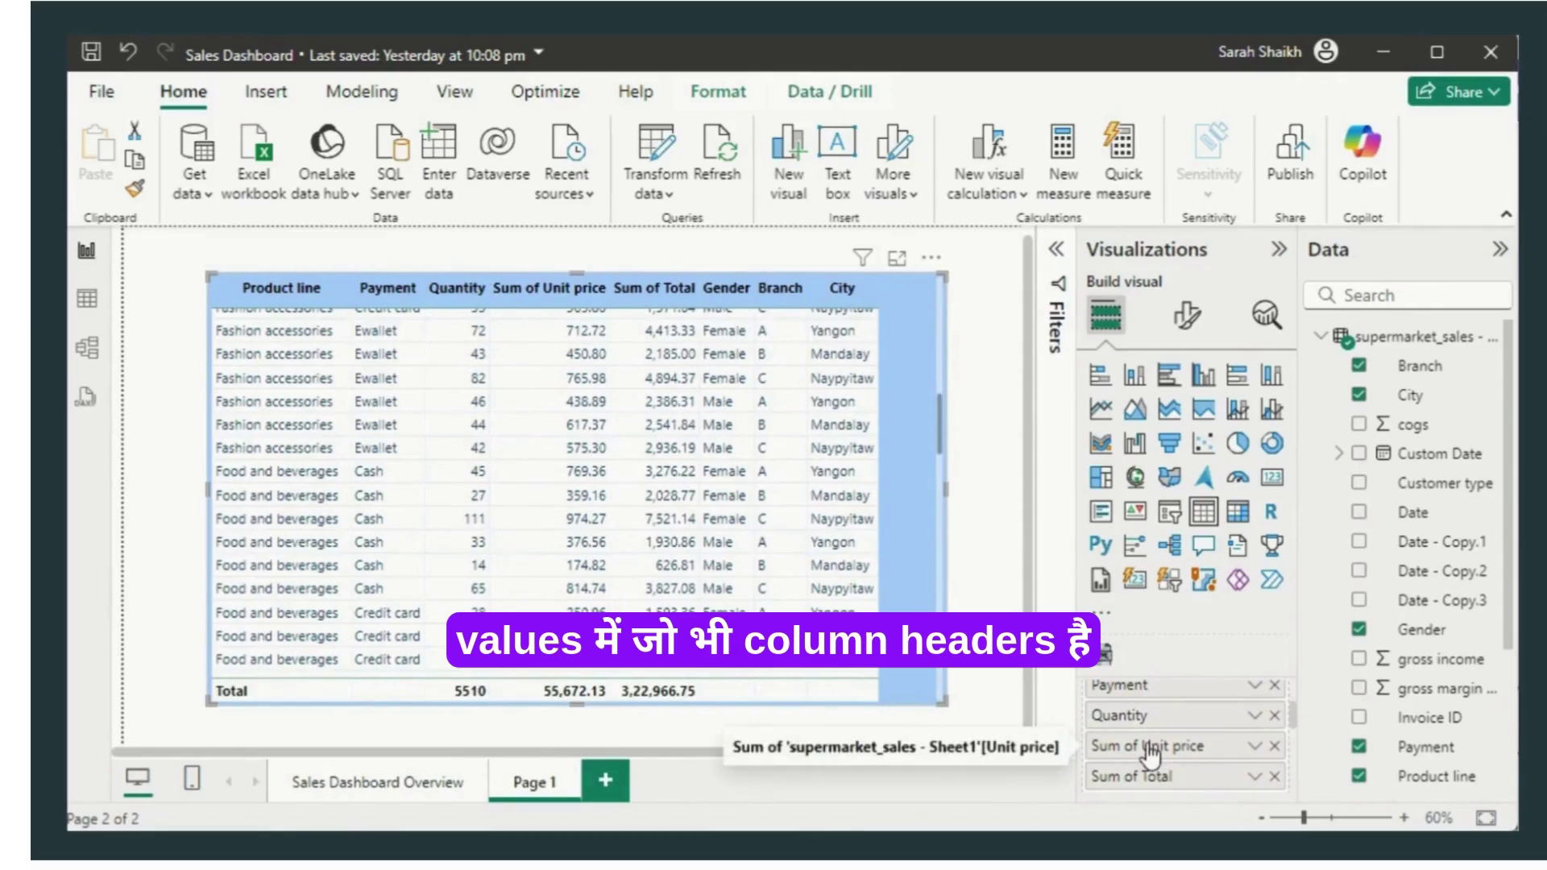
# Step: Rename the table's Sum of Unit price column to Unit price and its Sum of Total column to Total for this visual
pyautogui.doubleClick(1150, 750)
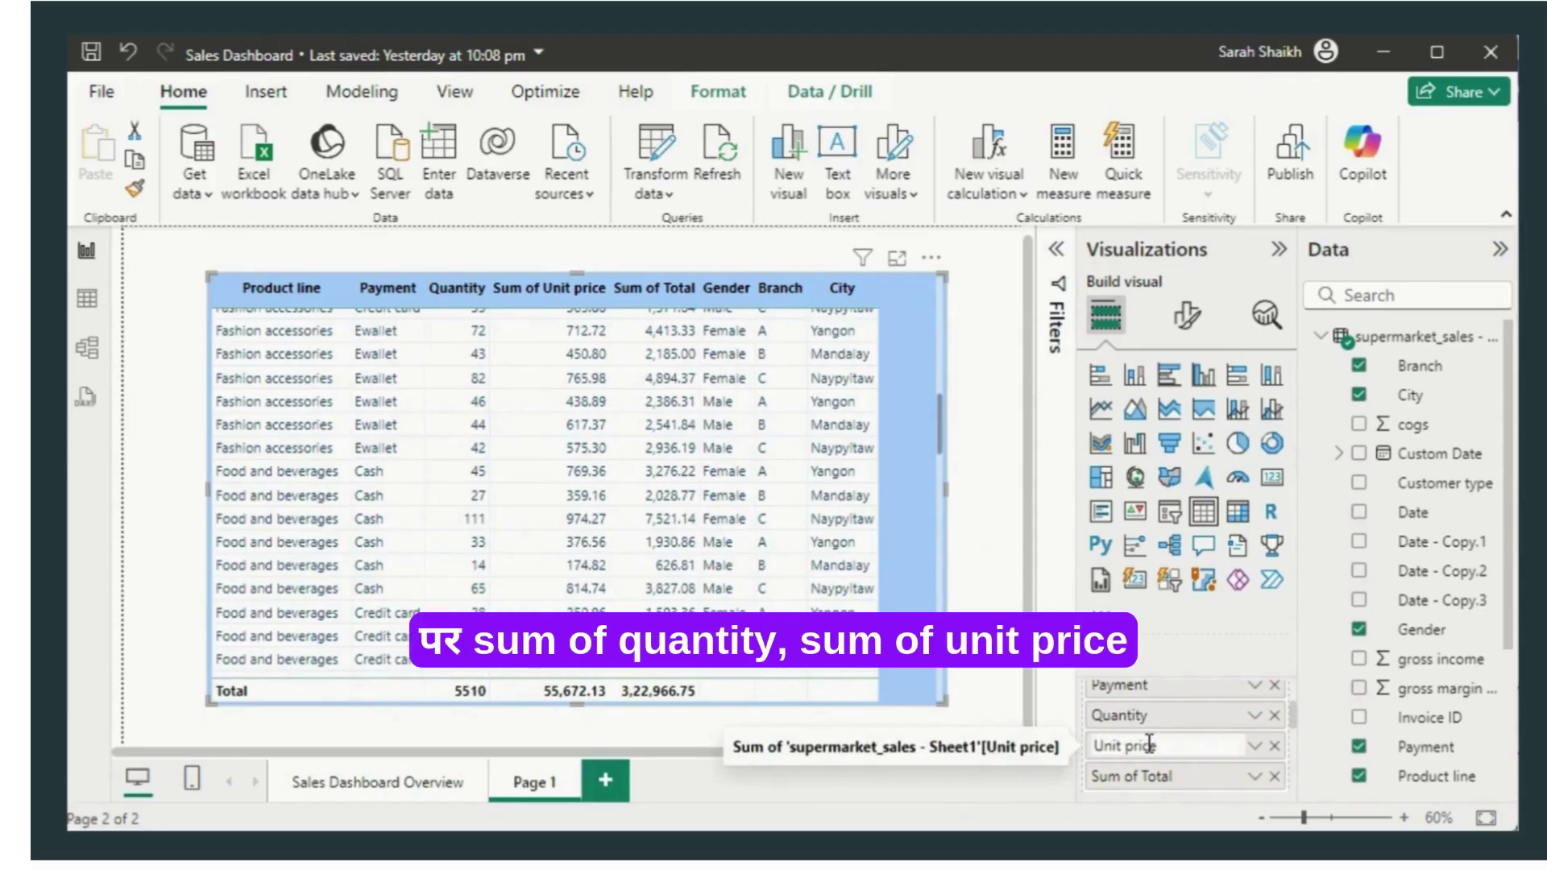
pyautogui.press('Return')
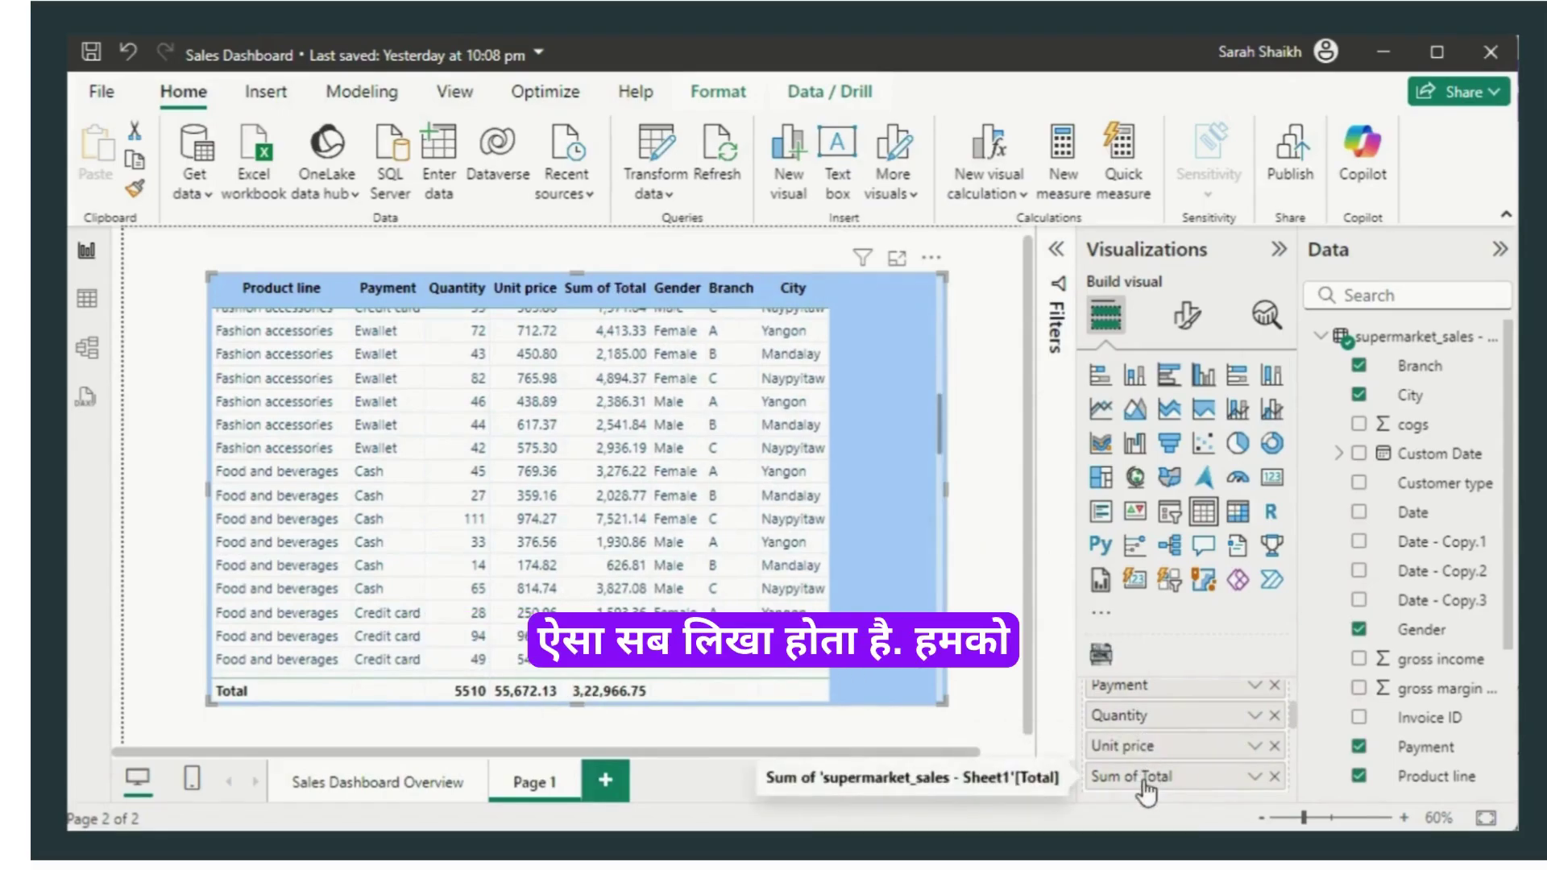
pyautogui.scroll(-5, 1146, 794)
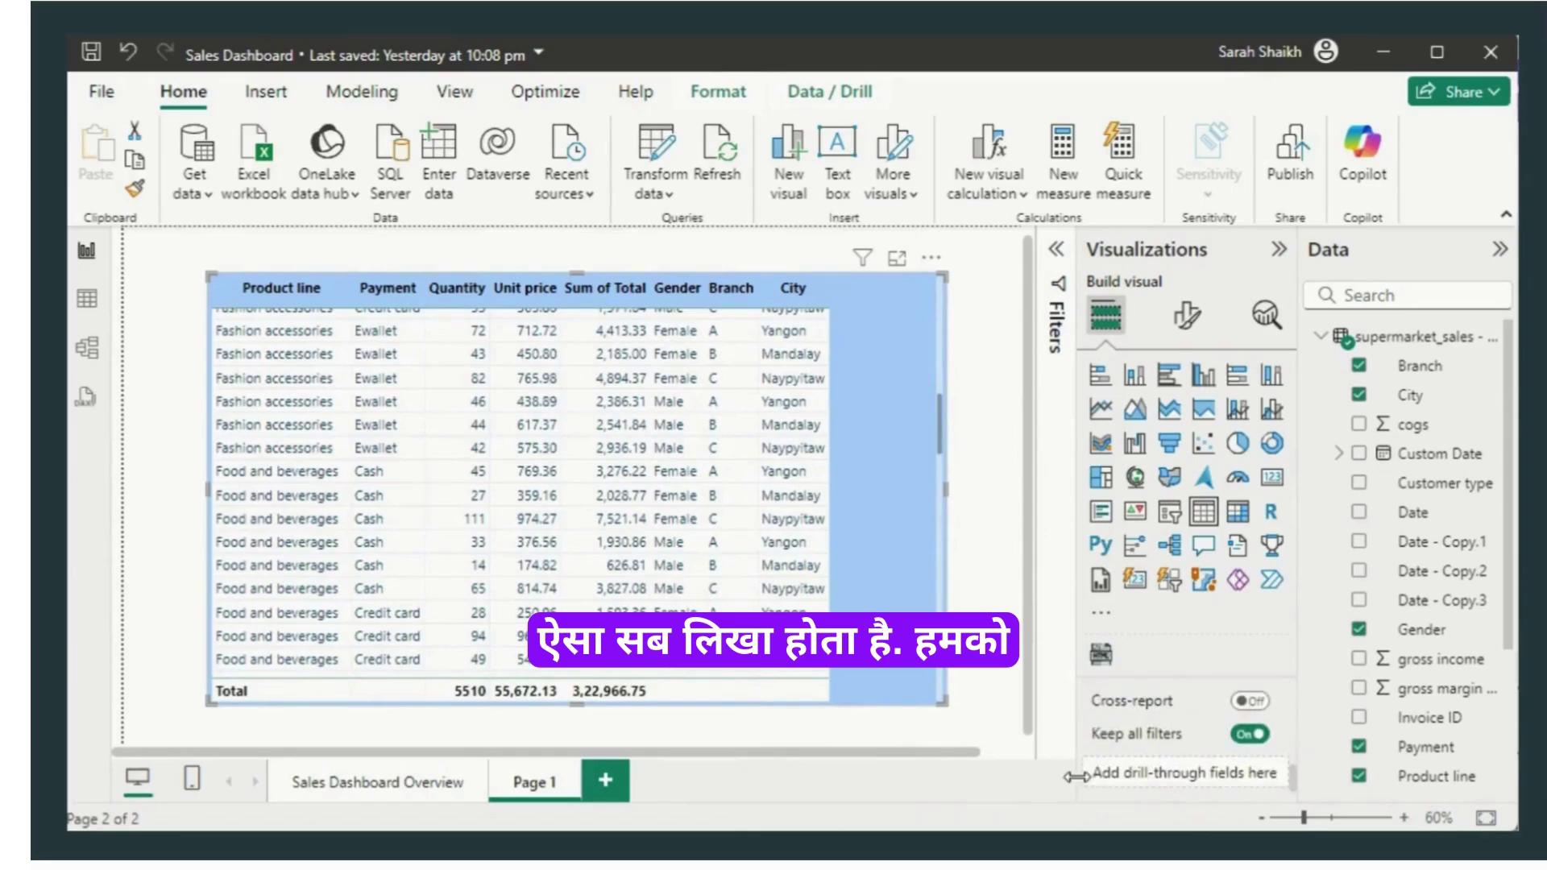
pyautogui.moveTo(1294, 785); pyautogui.dragTo(1291, 728)
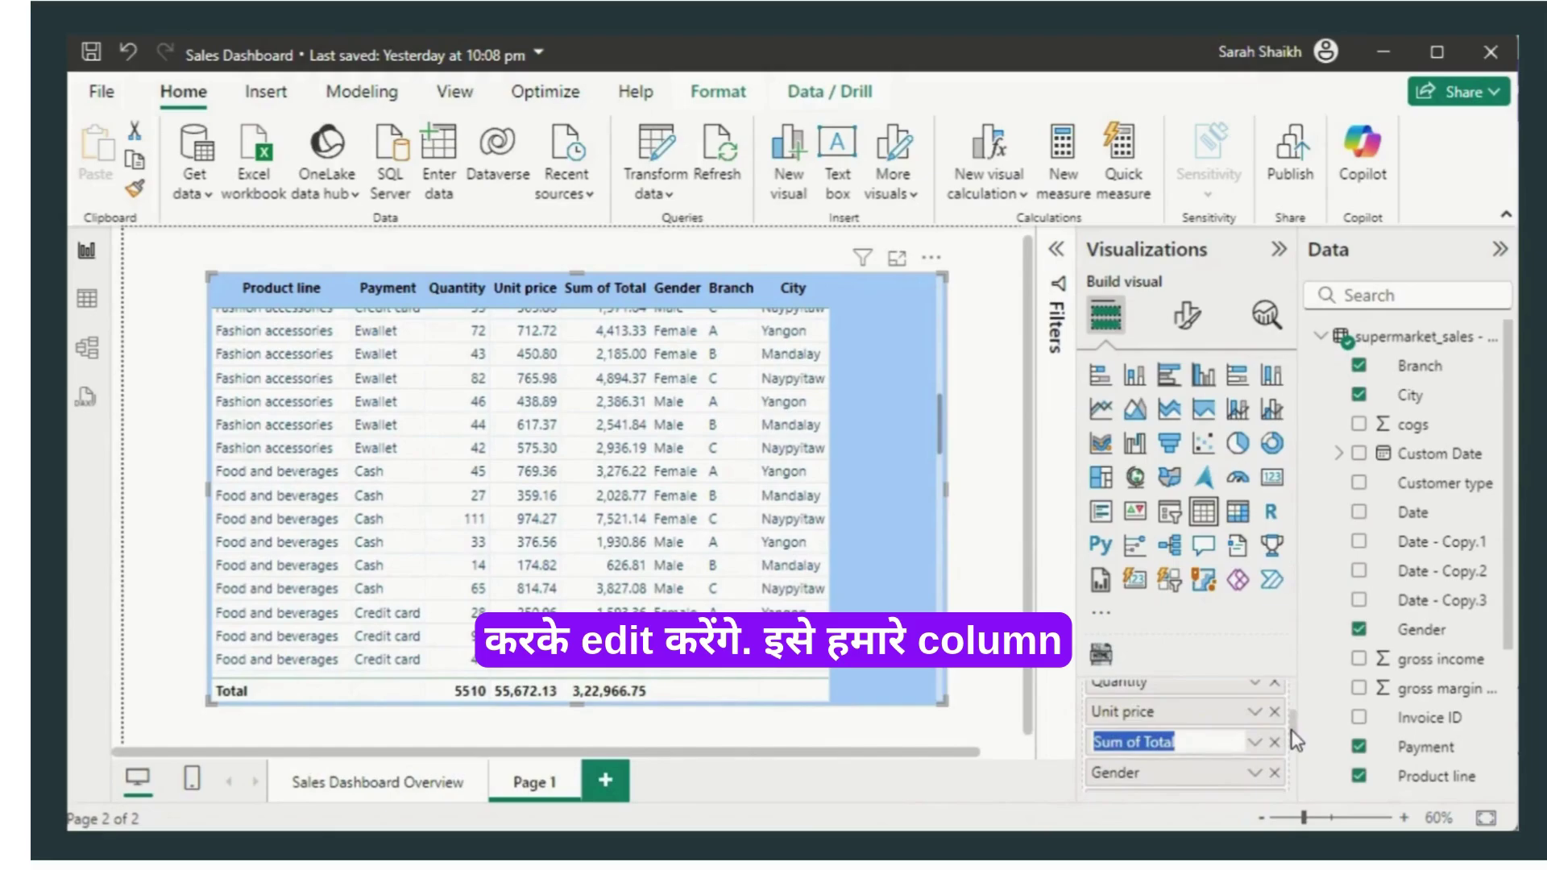
pyautogui.click(1152, 742)
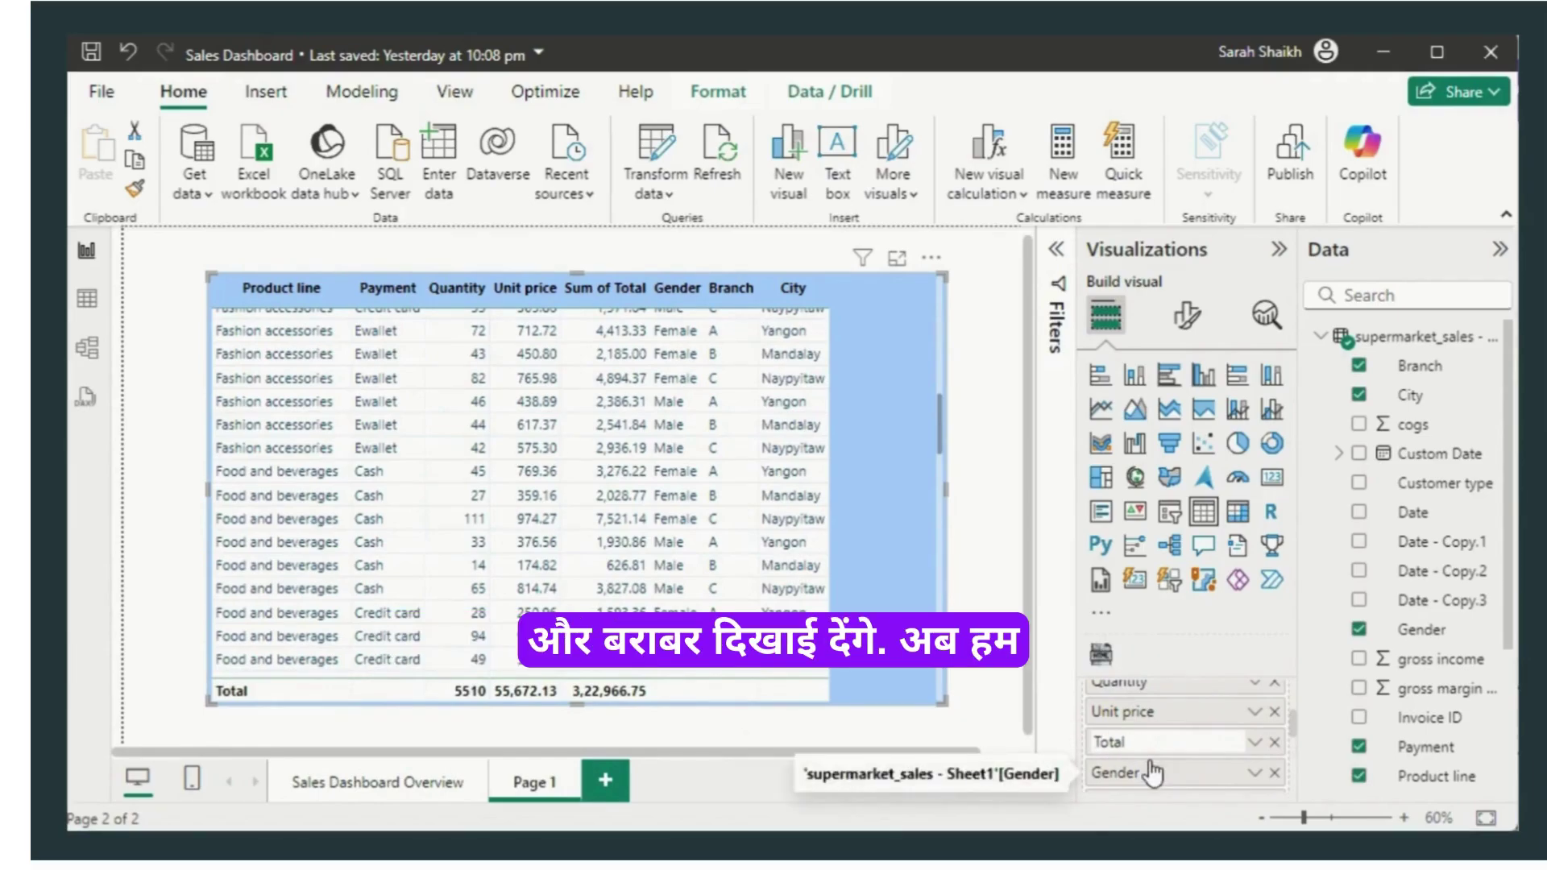
pyautogui.press('Return')
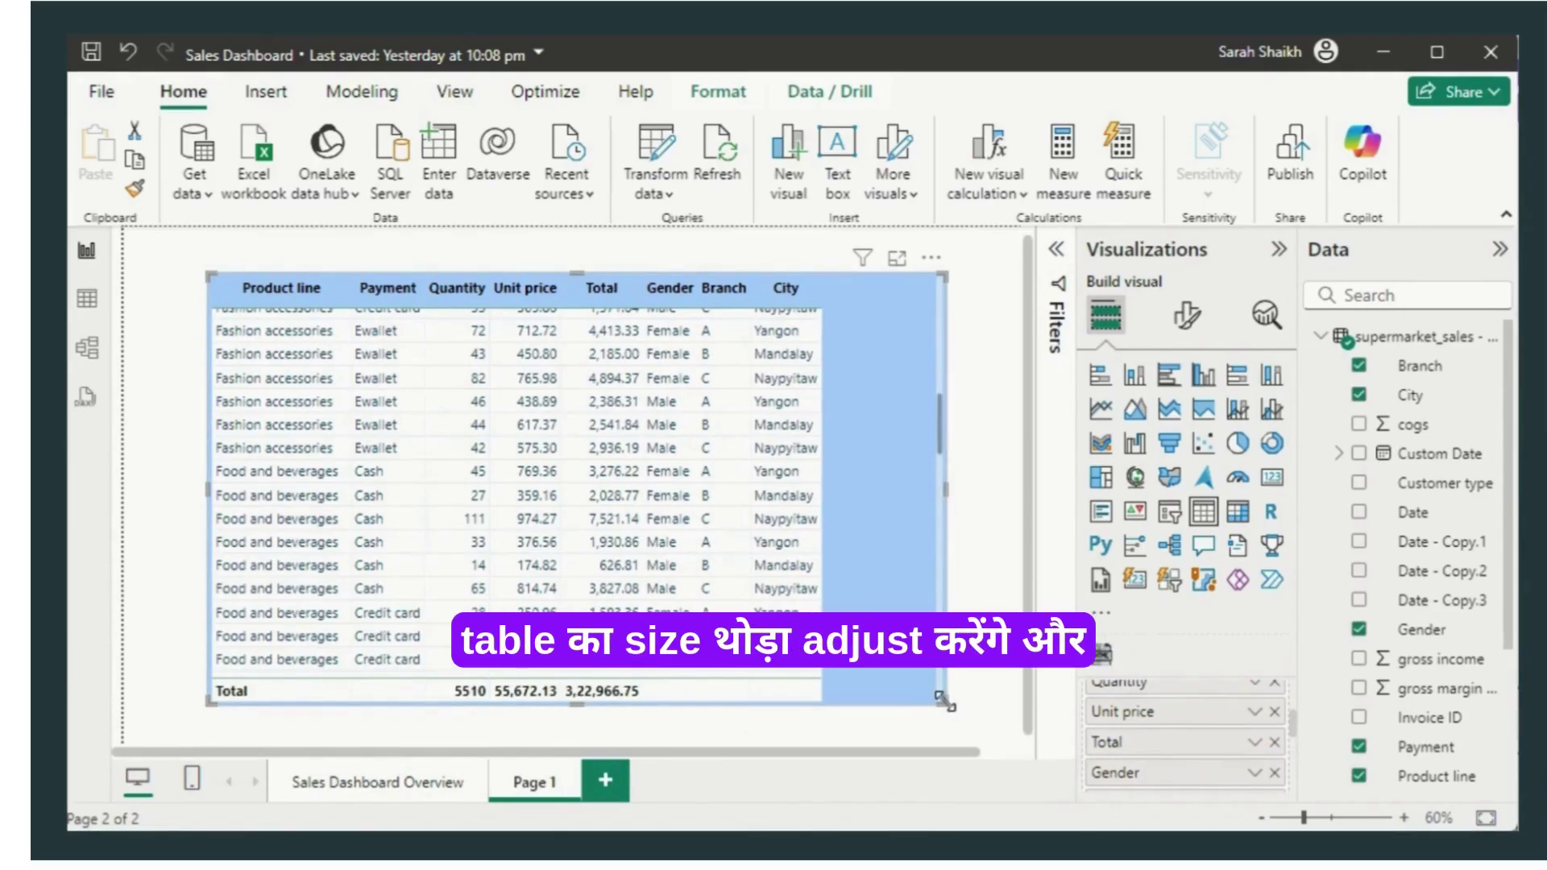
# Step: Narrow the table to fit its columns with slightly more height, and shift it slightly right and up on the page
pyautogui.moveTo(945, 701); pyautogui.dragTo(843, 728)
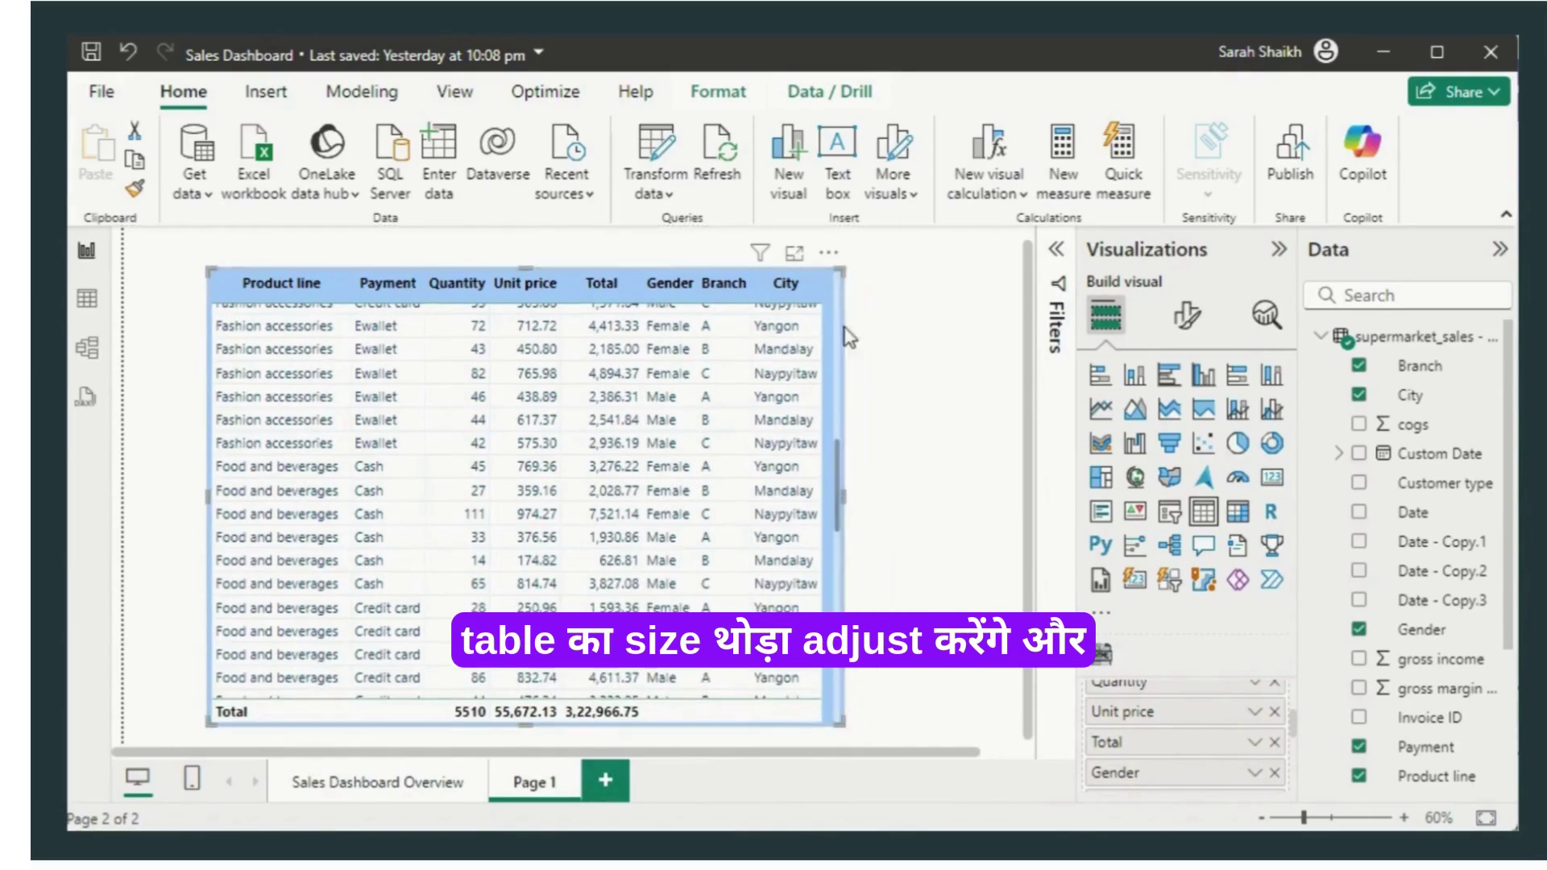
pyautogui.moveTo(819, 245); pyautogui.dragTo(853, 240)
pyautogui.click(967, 429)
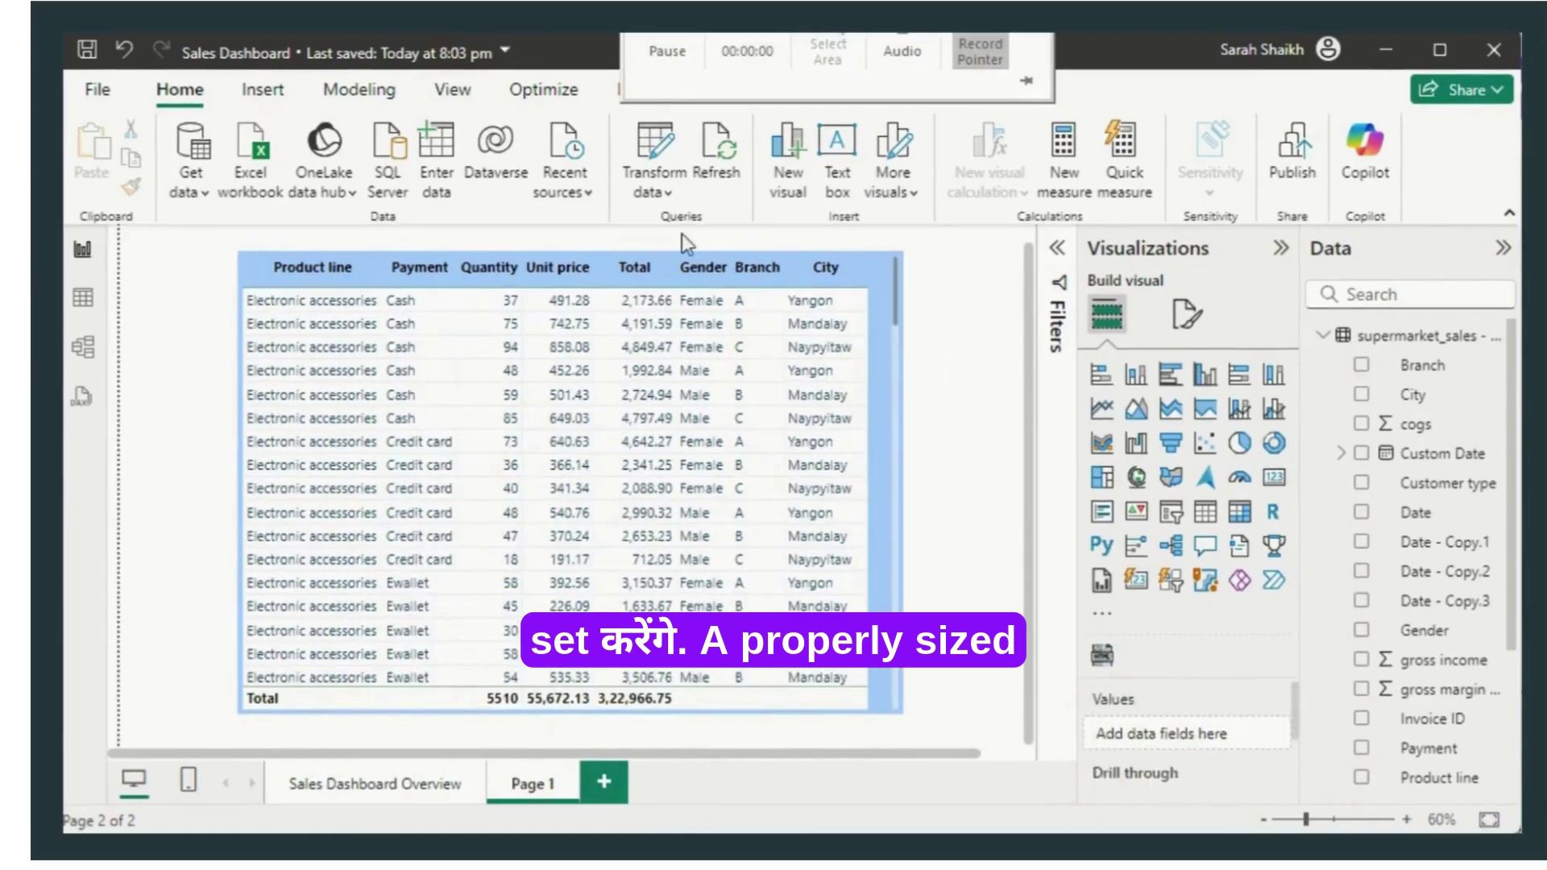
# Step: Set the value decimal places of the table's Unit price column to 1 in the specific column formatting
pyautogui.click(894, 503)
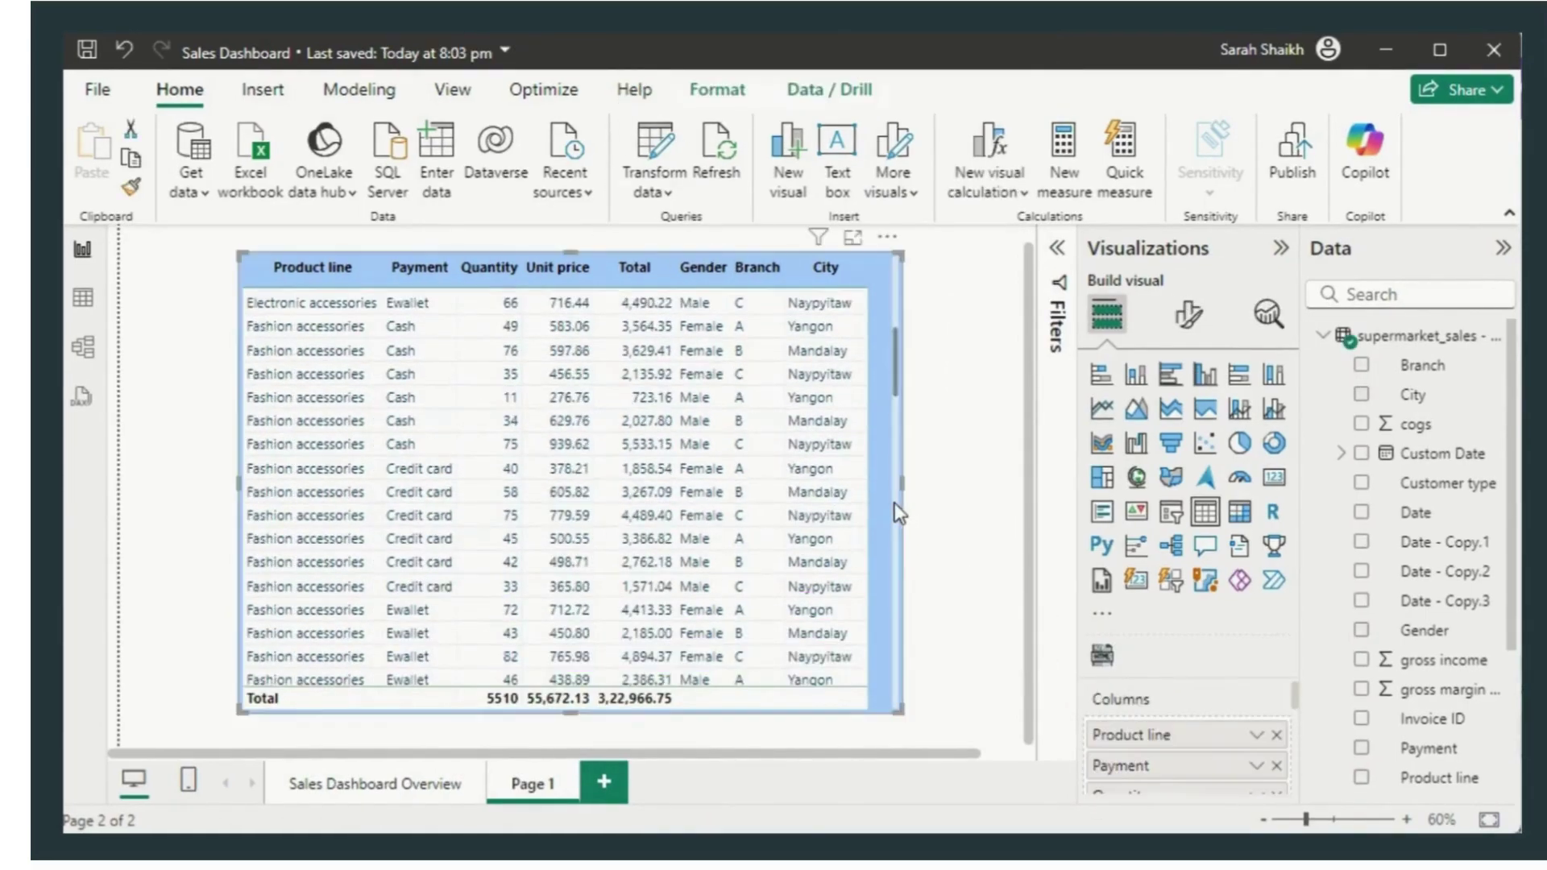
pyautogui.click(1191, 314)
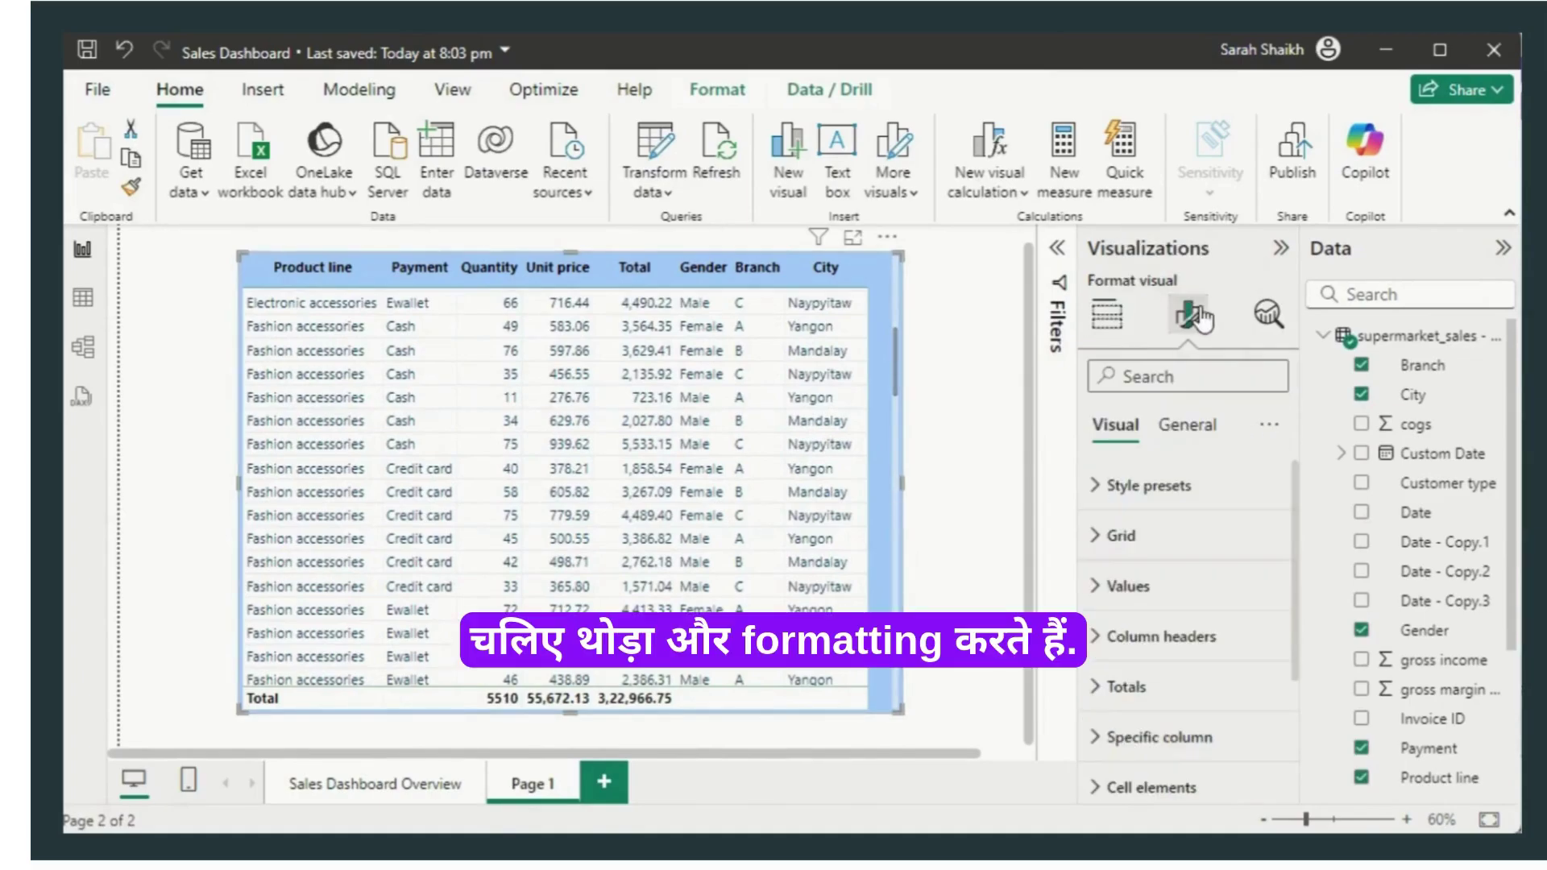
pyautogui.click(1110, 740)
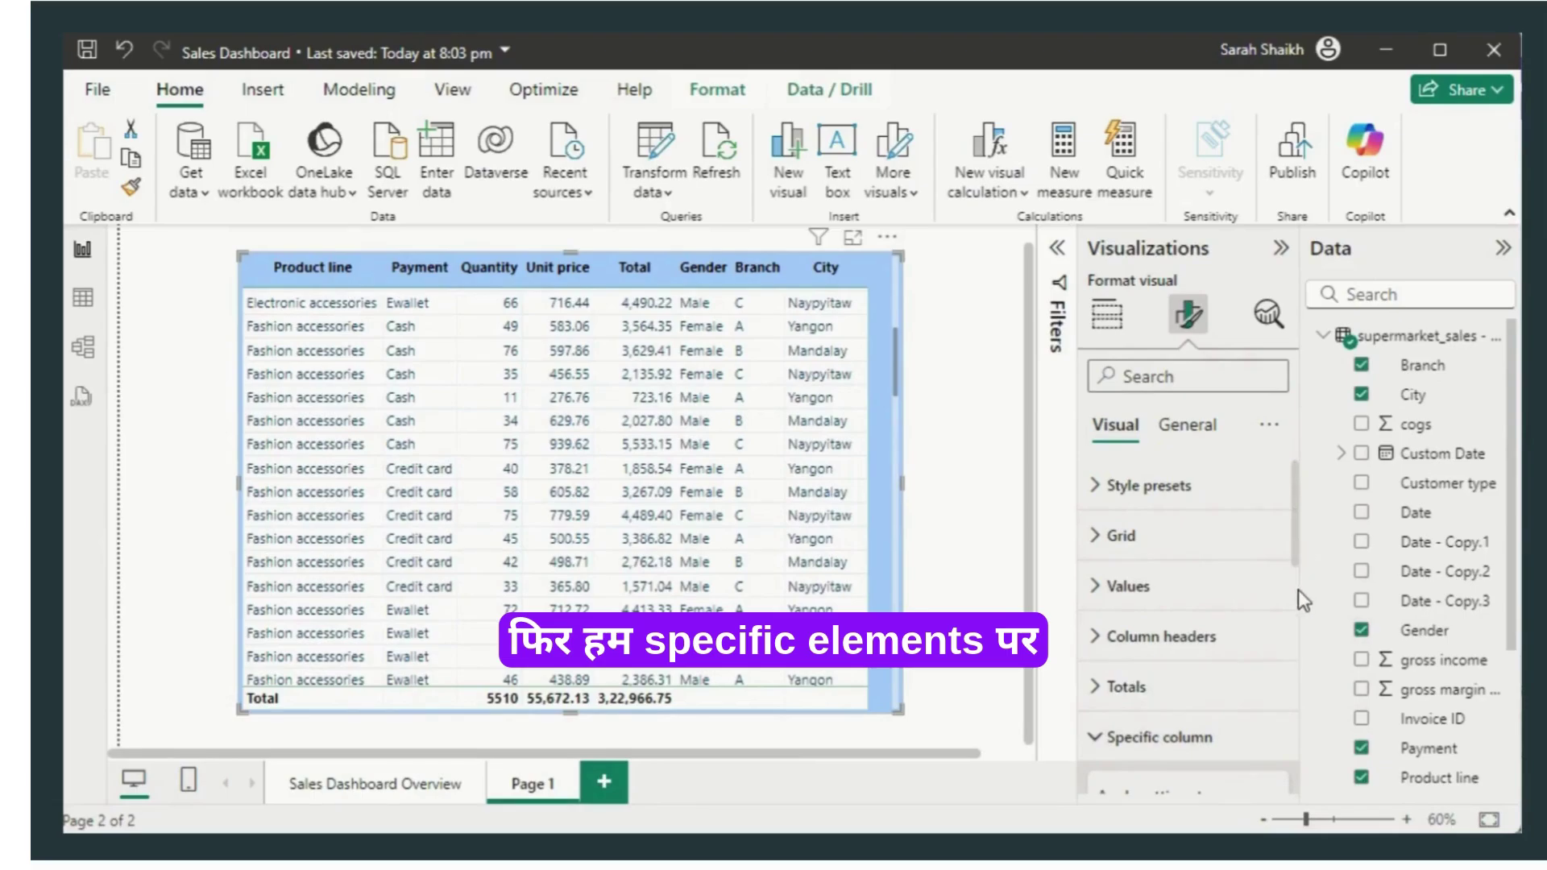
pyautogui.moveTo(1293, 539); pyautogui.dragTo(1293, 636)
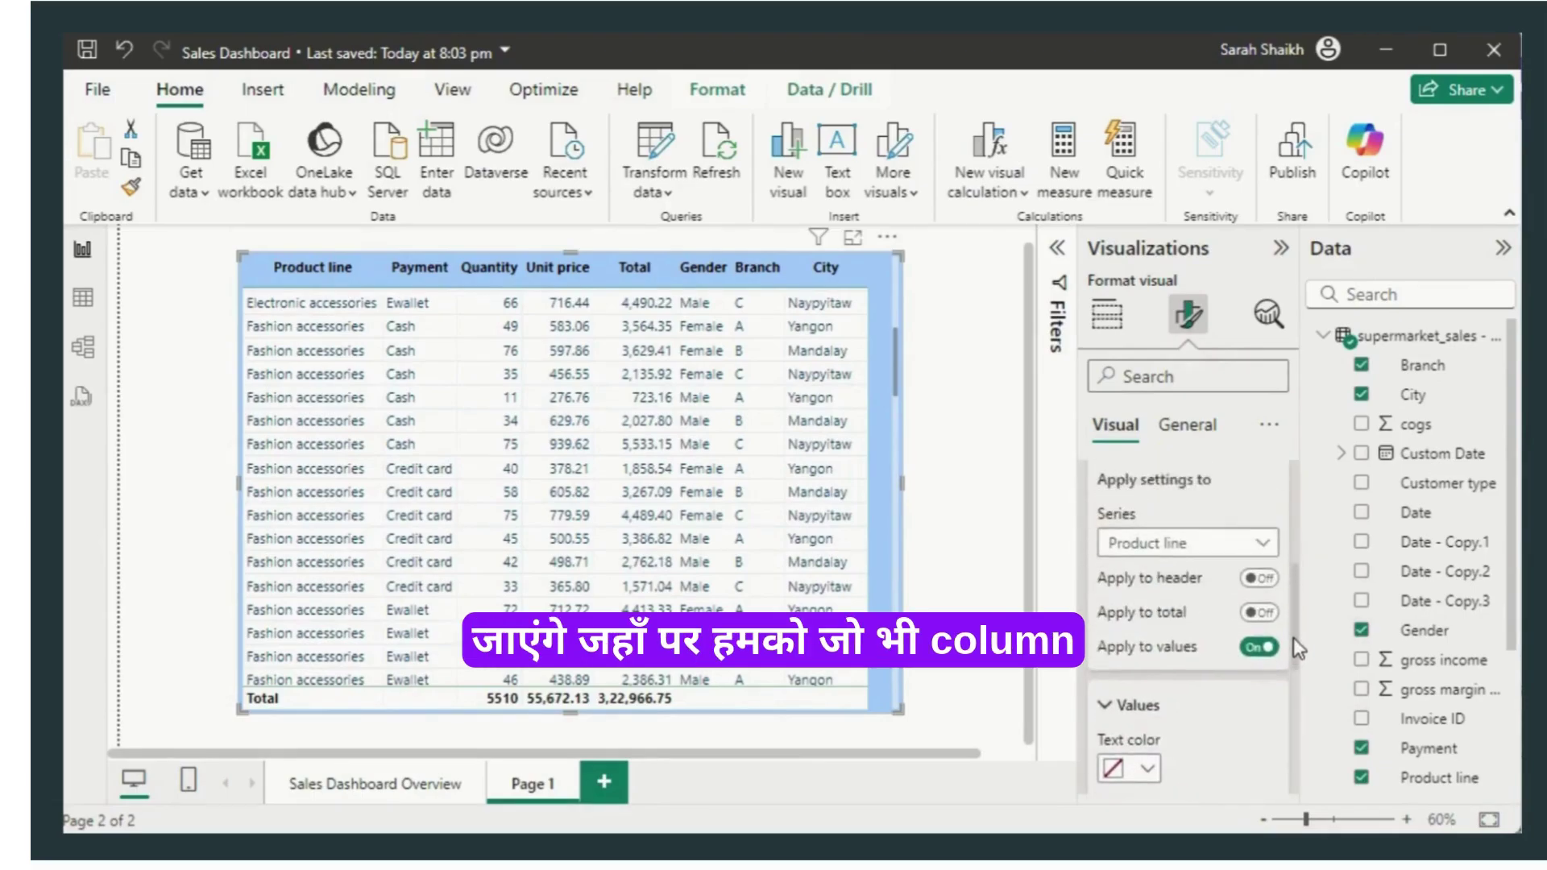
pyautogui.click(1265, 566)
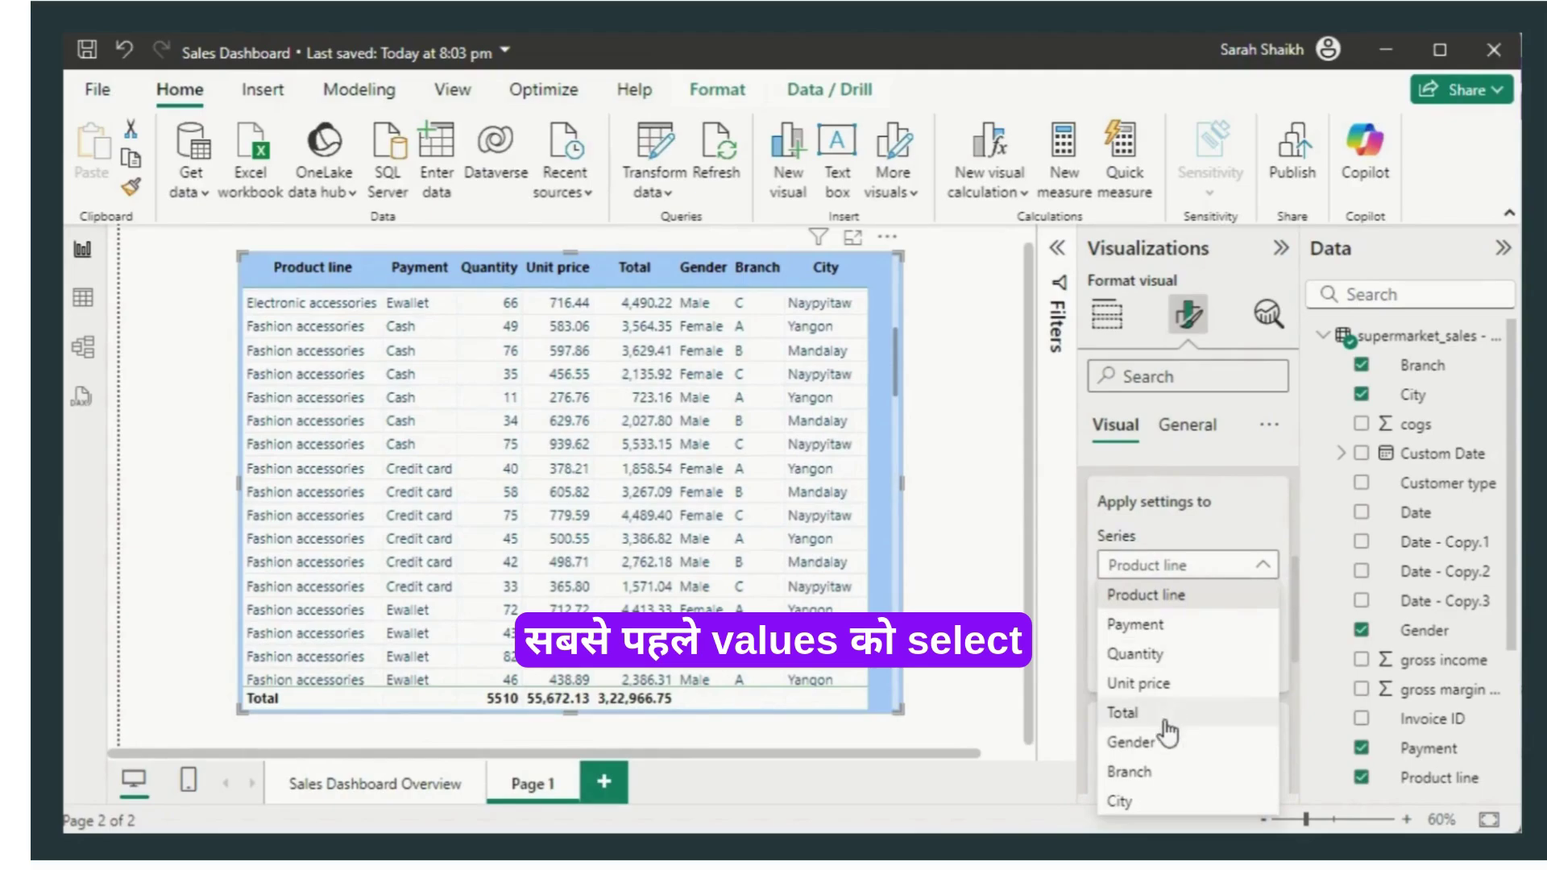
pyautogui.click(1191, 684)
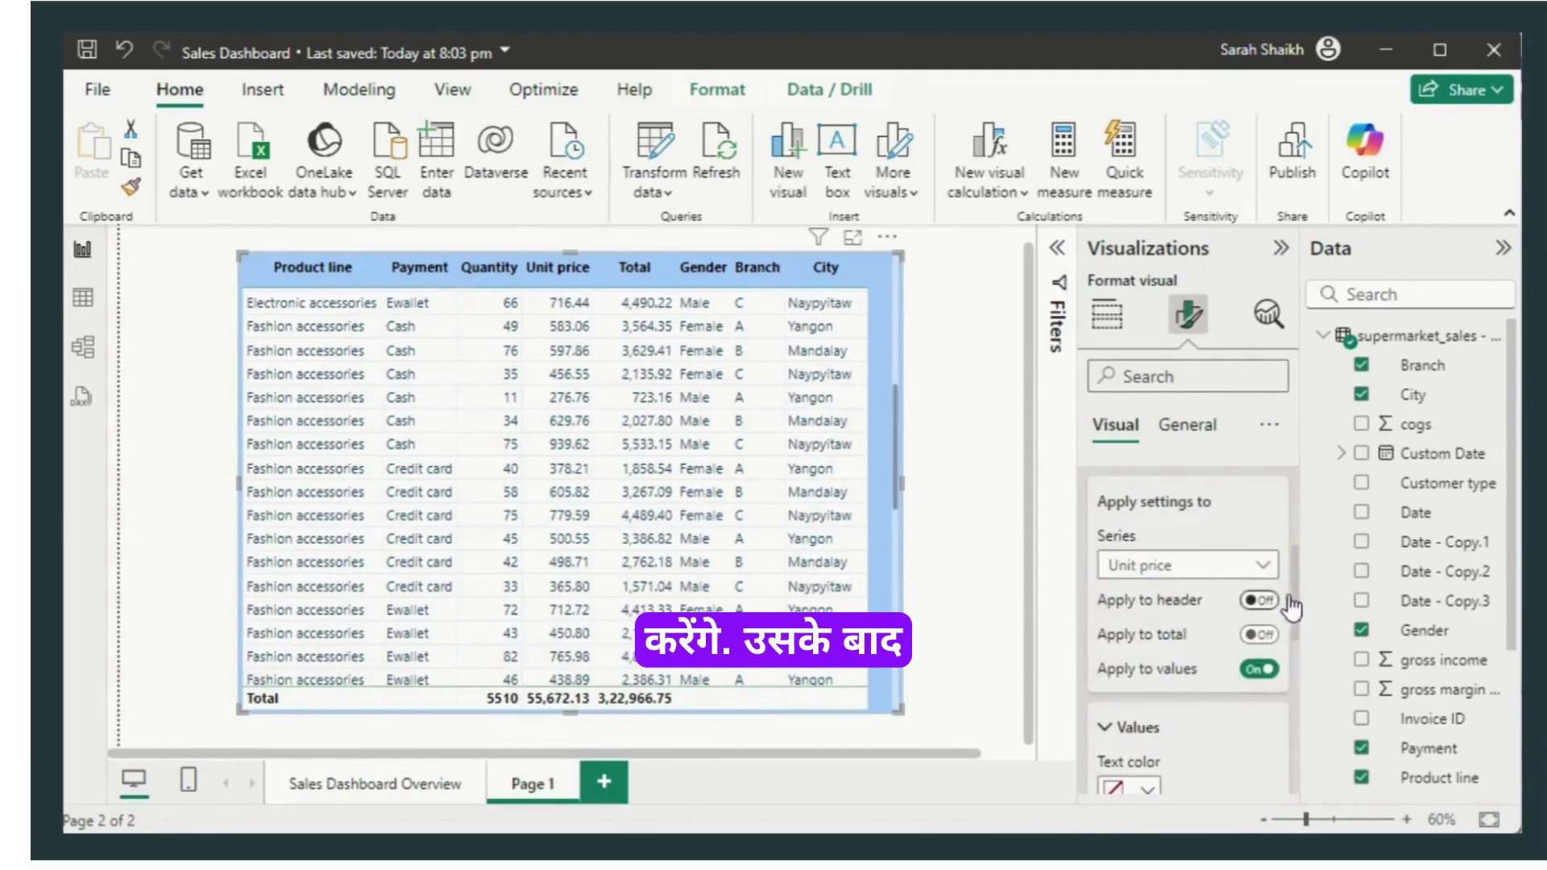
pyautogui.moveTo(1295, 598); pyautogui.dragTo(1286, 712)
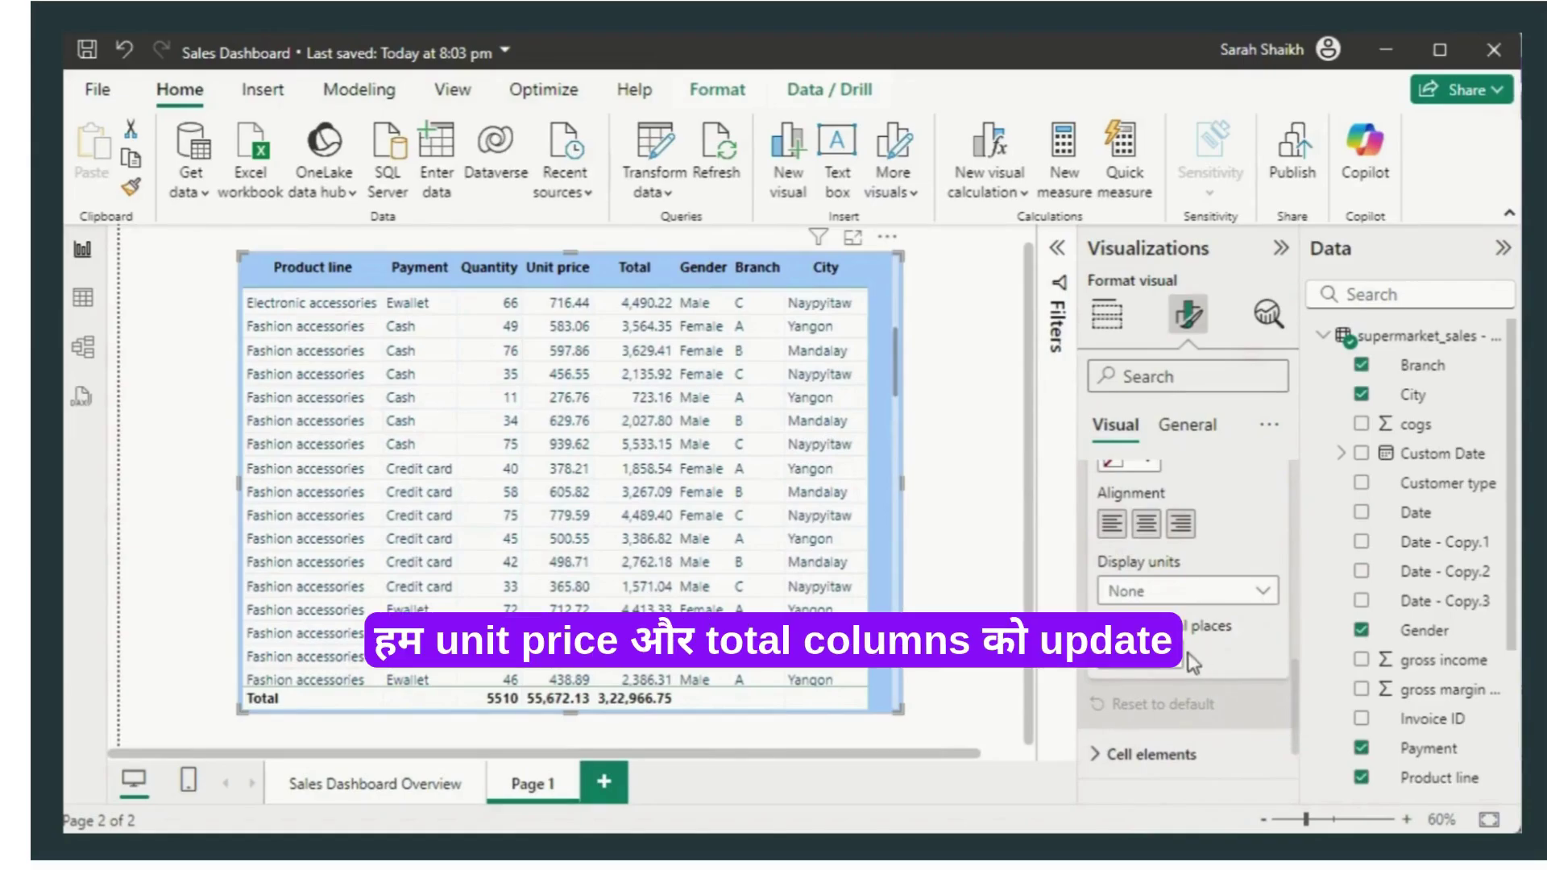
pyautogui.write('1')
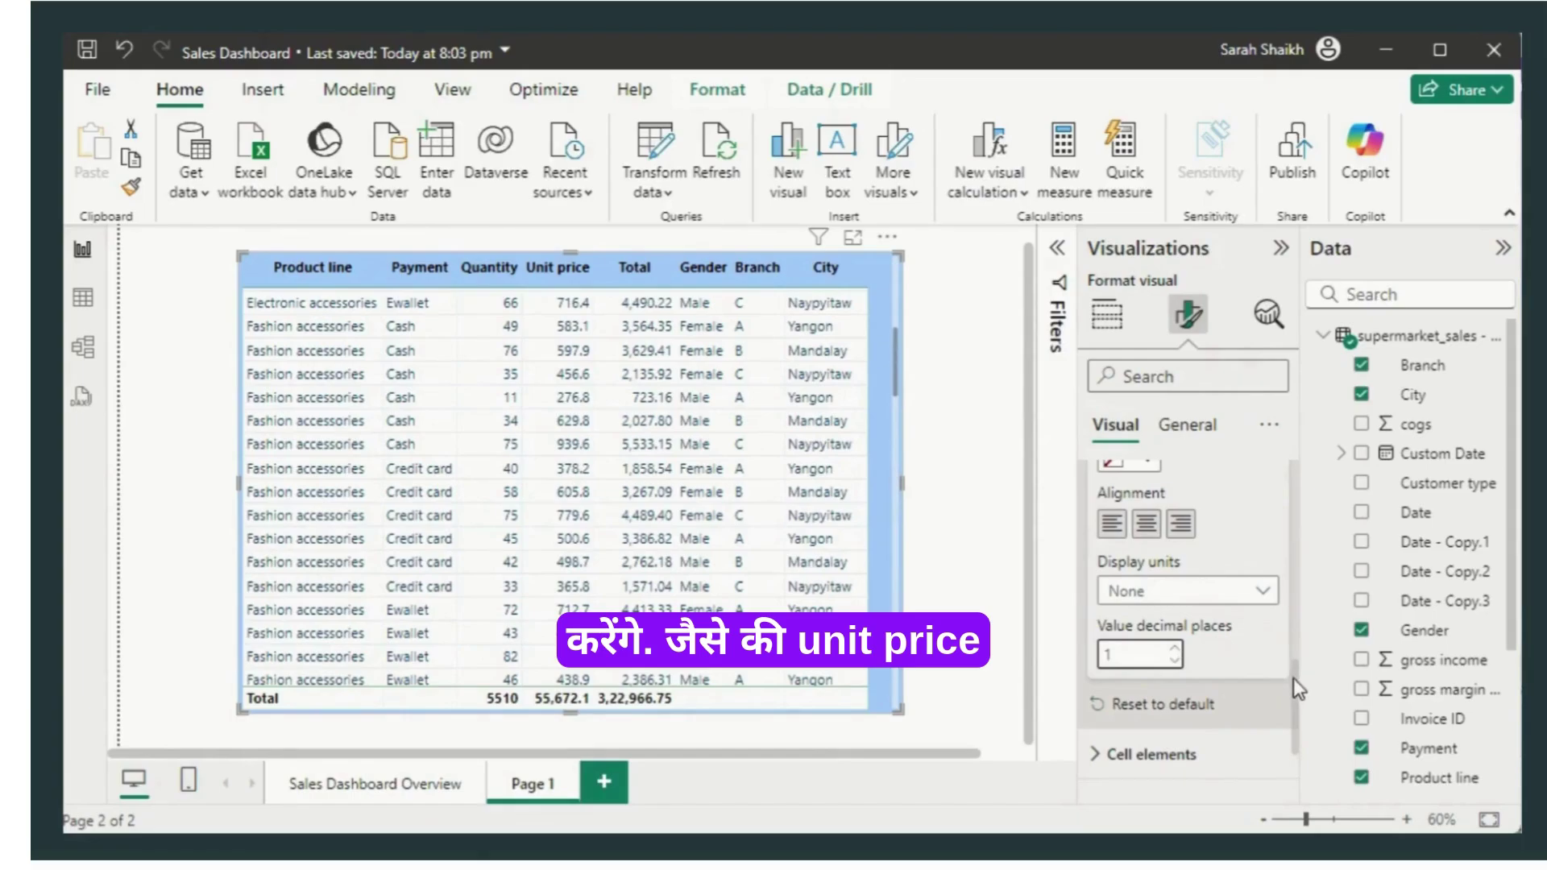
# Step: Set the value decimal places of the Total column to 1 and move the table slightly right and down on the page
pyautogui.moveTo(1293, 678); pyautogui.dragTo(1299, 596)
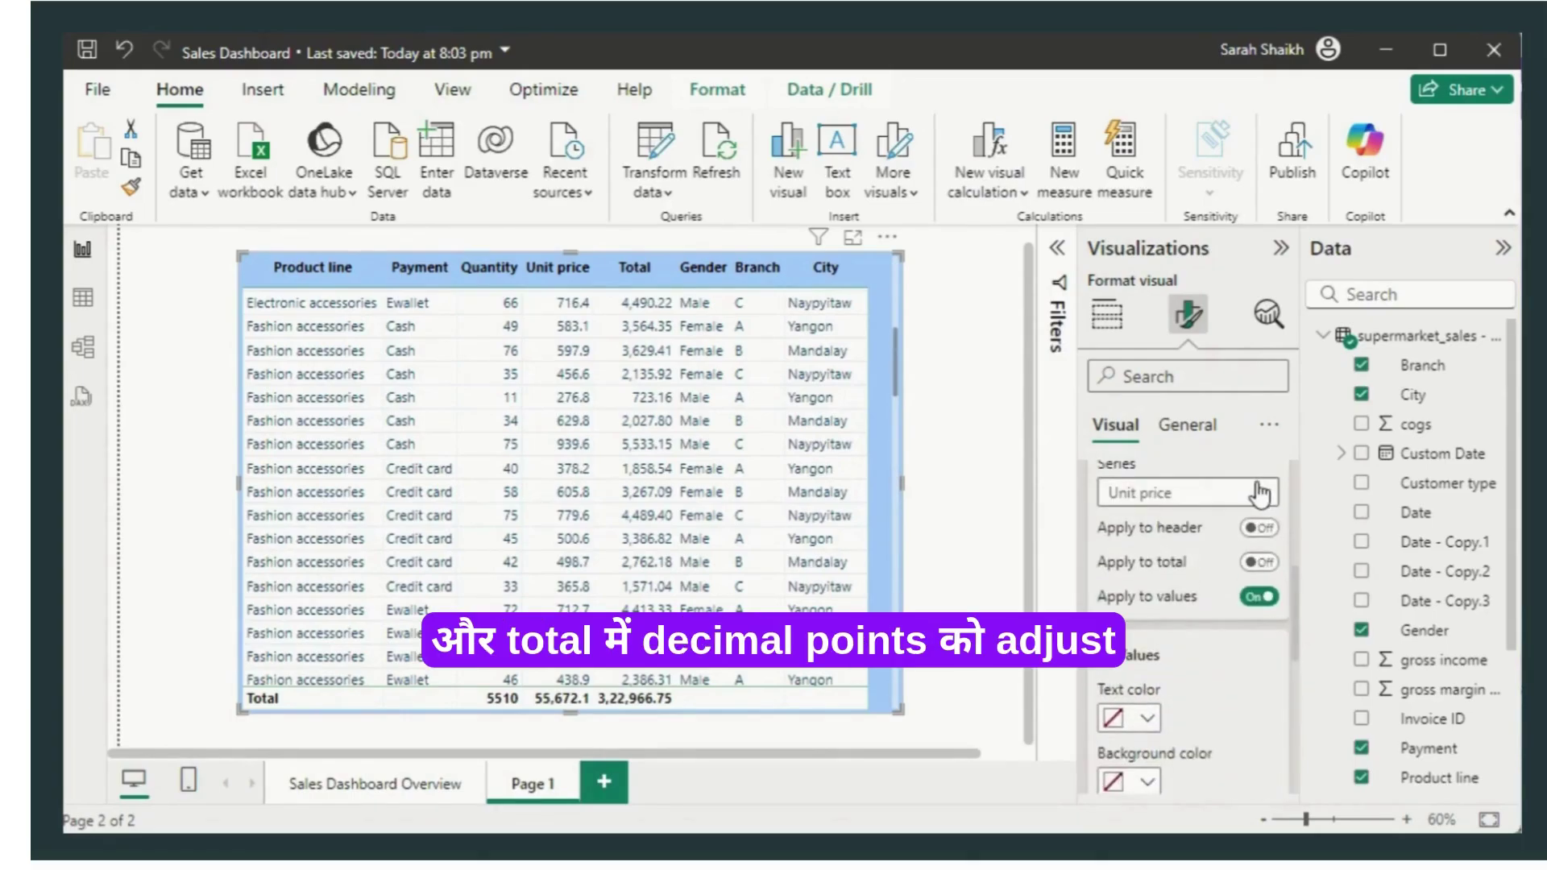
pyautogui.click(1167, 492)
pyautogui.click(1144, 657)
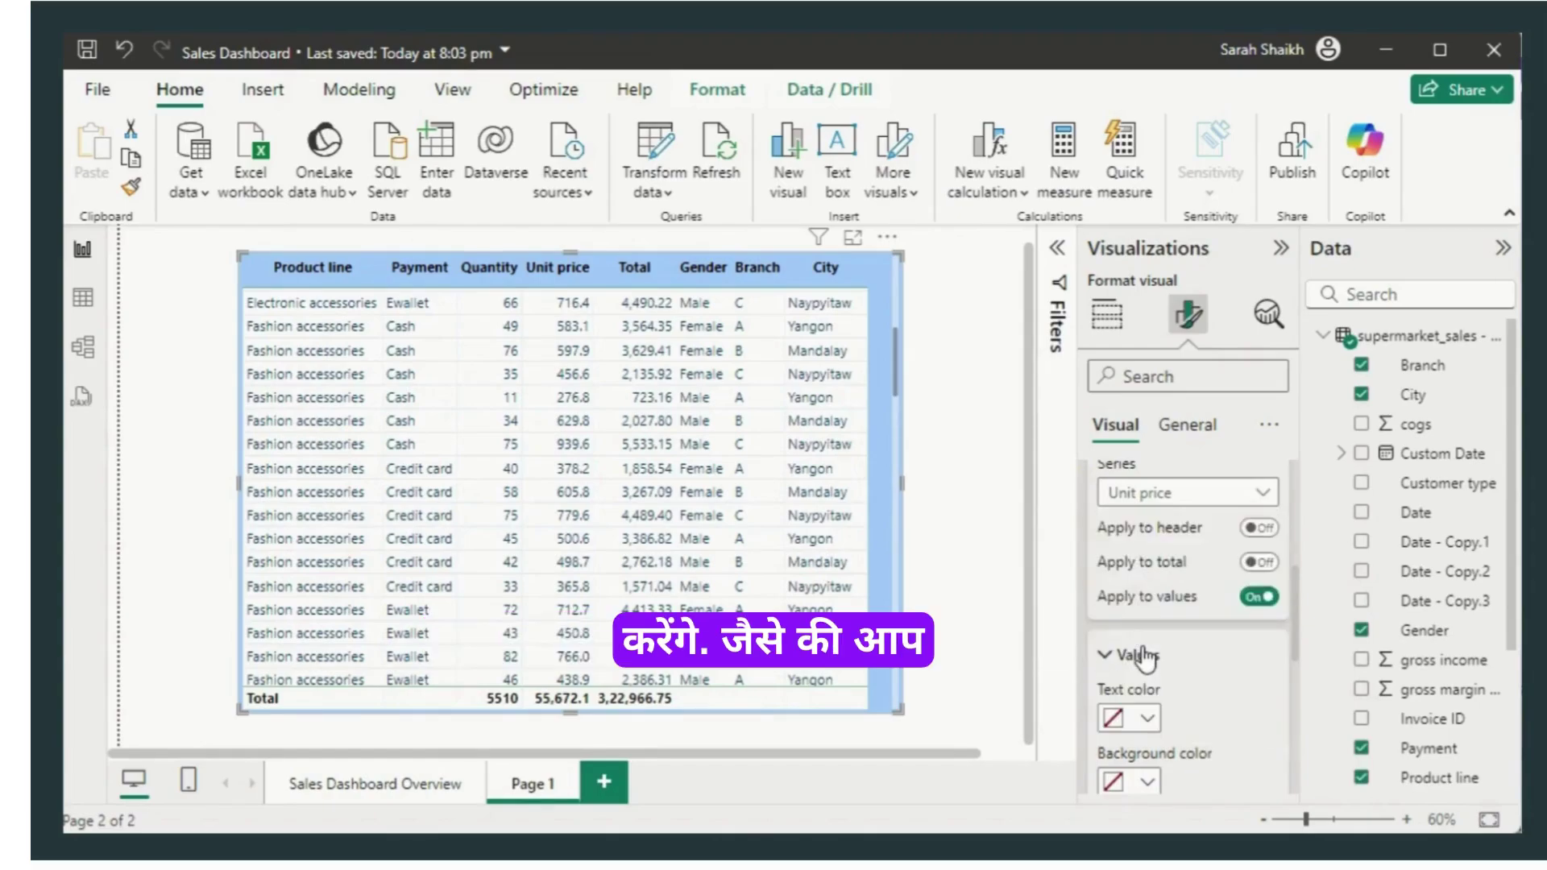
pyautogui.moveTo(1293, 639); pyautogui.dragTo(1283, 704)
pyautogui.click(1180, 755)
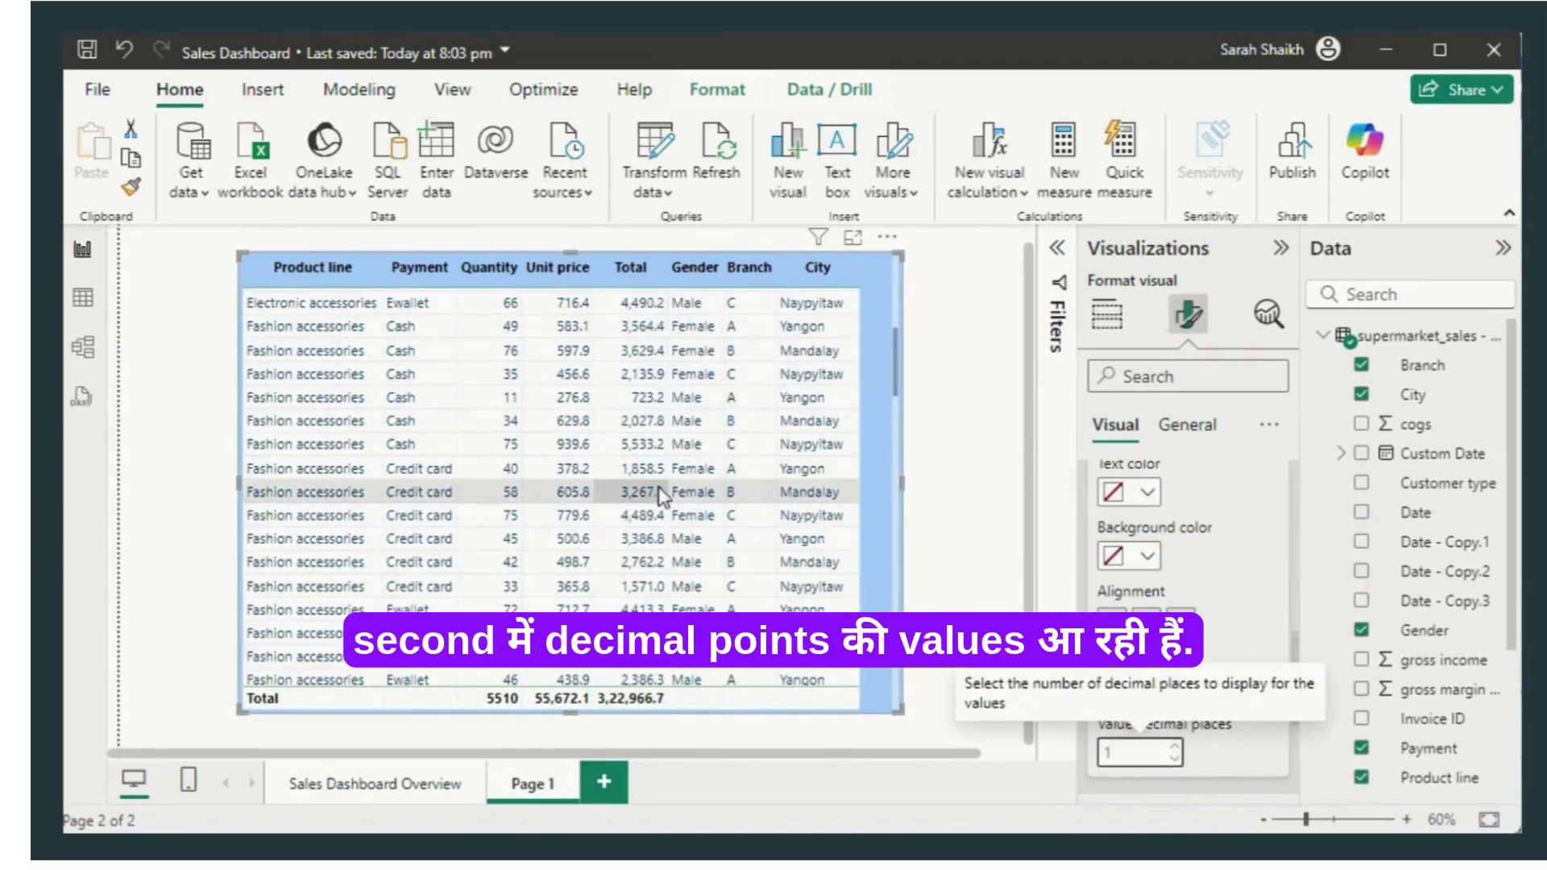
pyautogui.moveTo(566, 321); pyautogui.dragTo(610, 337)
pyautogui.scroll(-1, 914, 266)
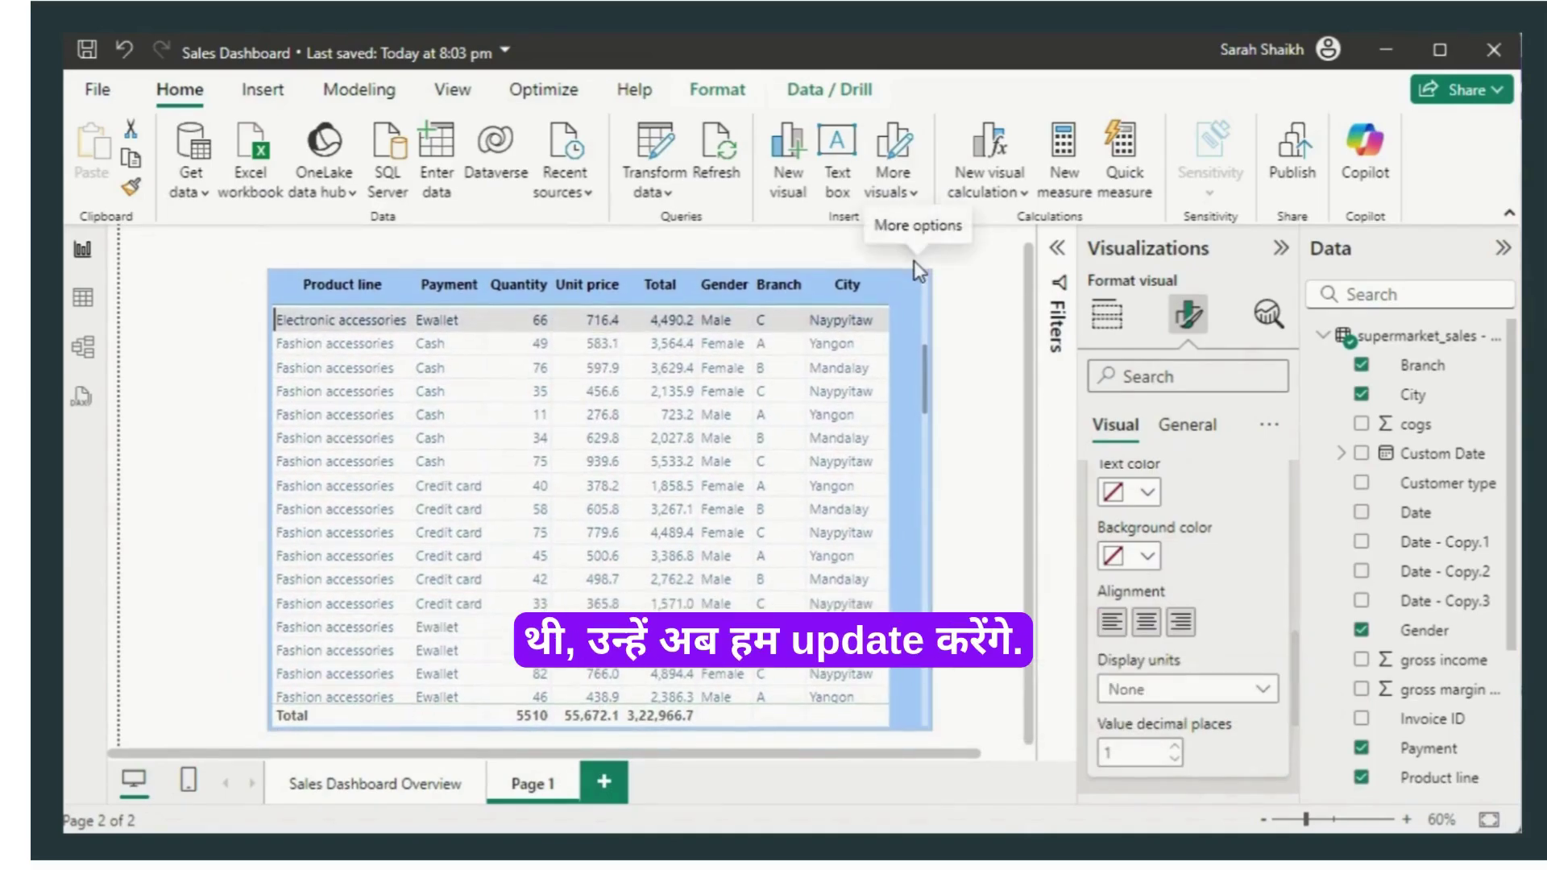
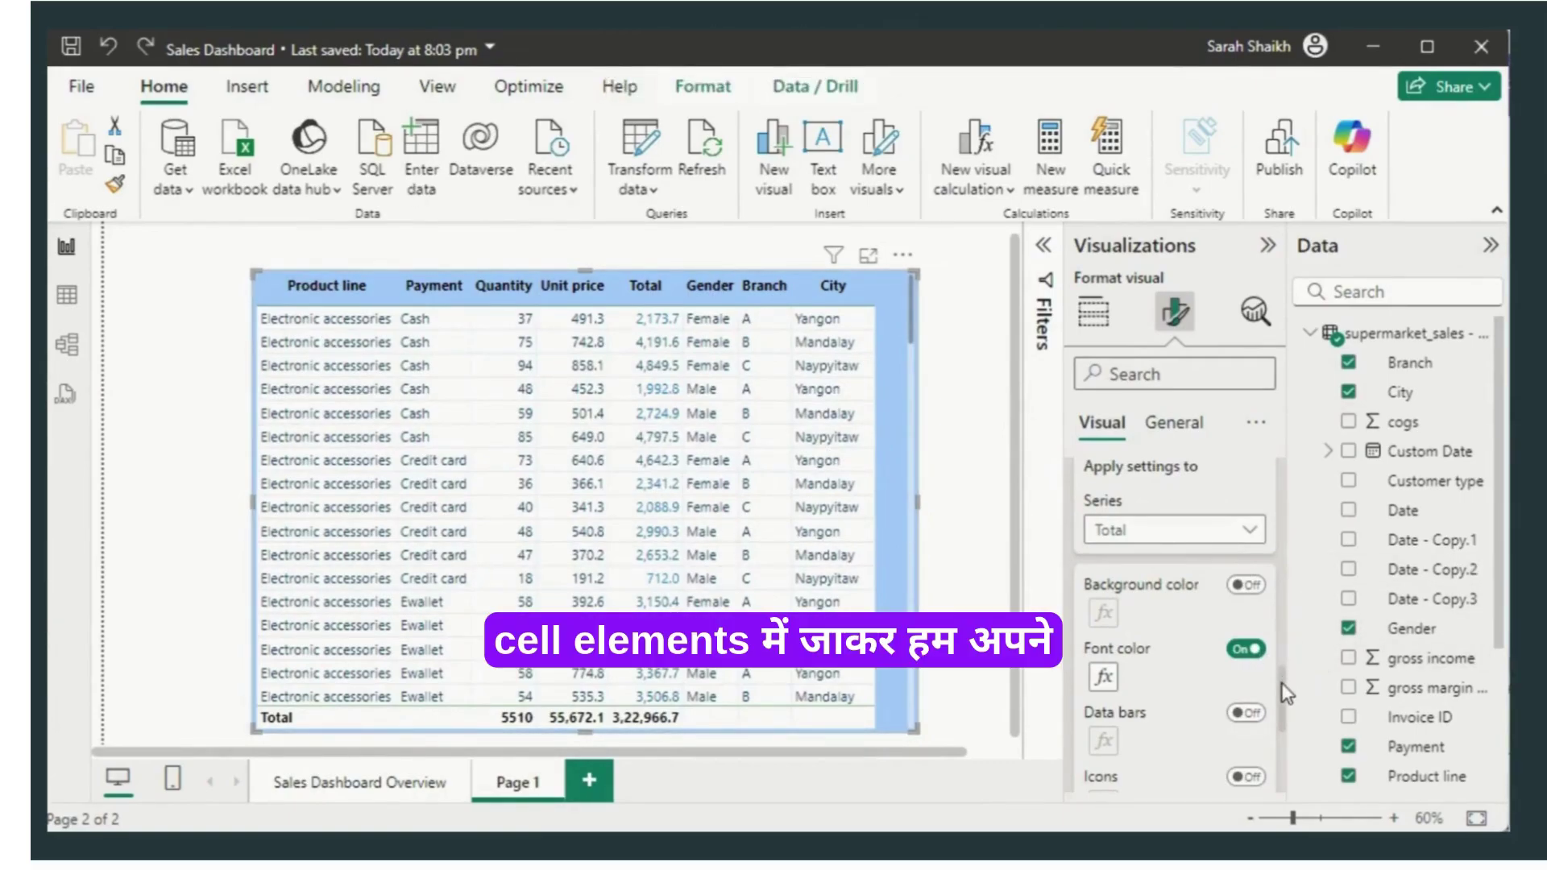
pyautogui.moveTo(1287, 693); pyautogui.dragTo(1287, 598)
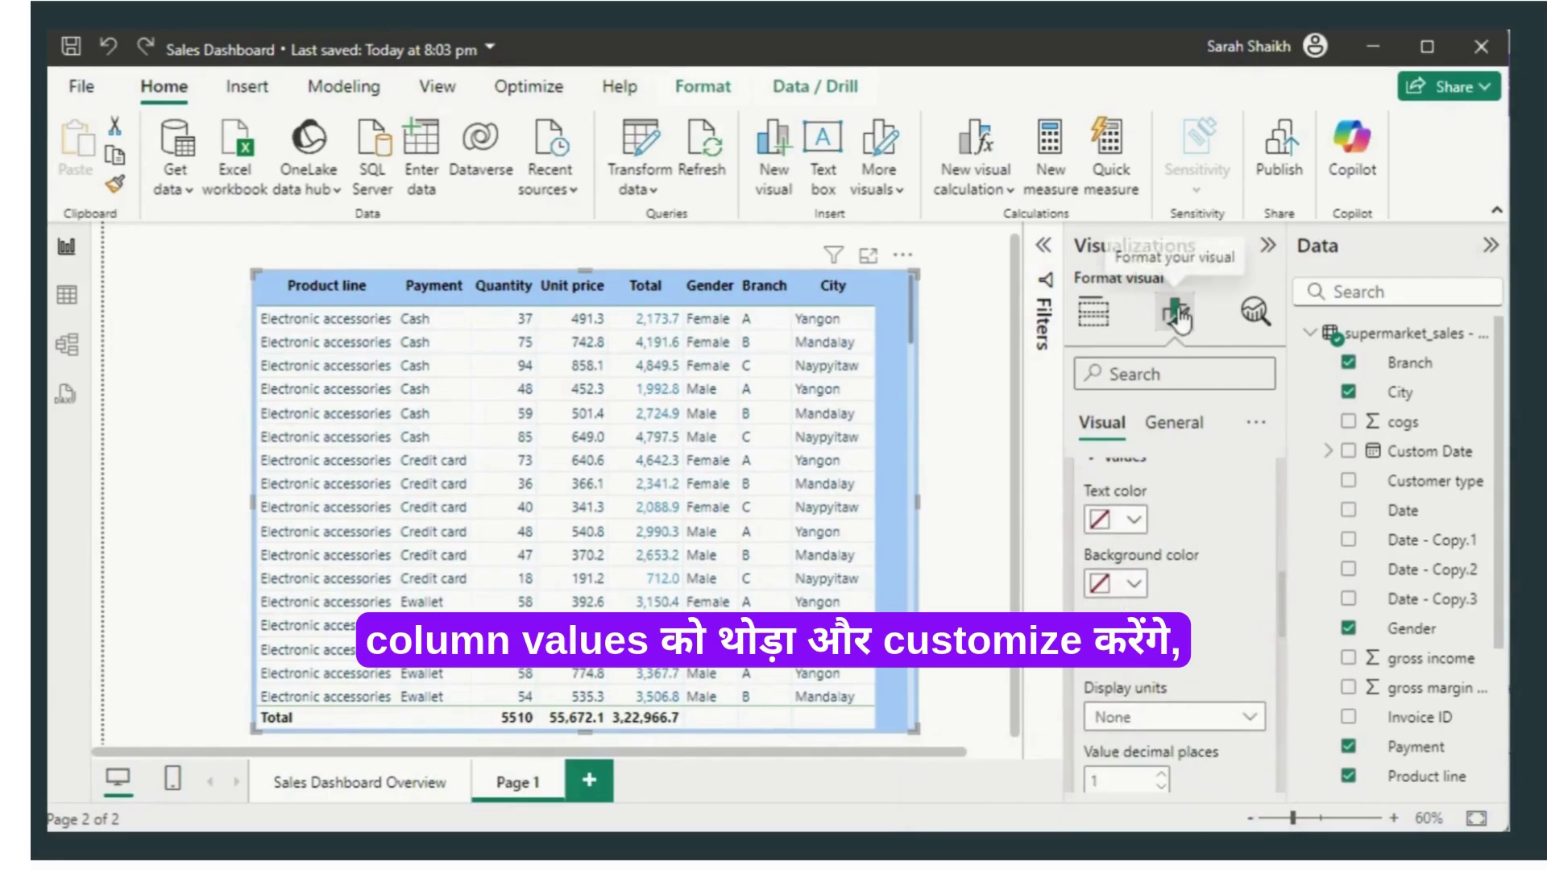
pyautogui.click(1173, 422)
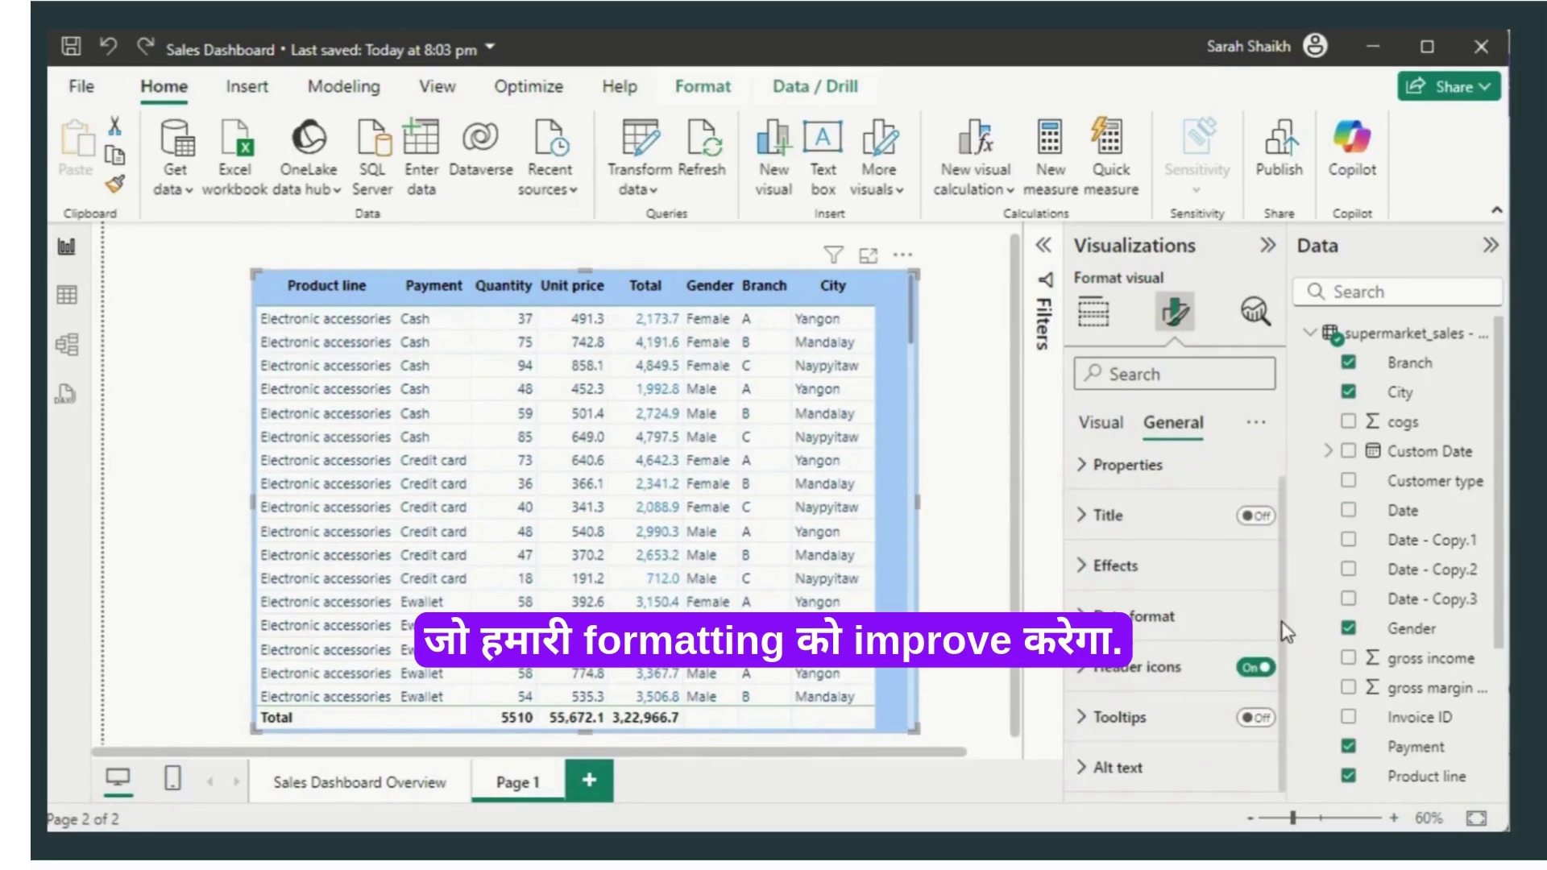
pyautogui.click(1101, 422)
pyautogui.click(909, 419)
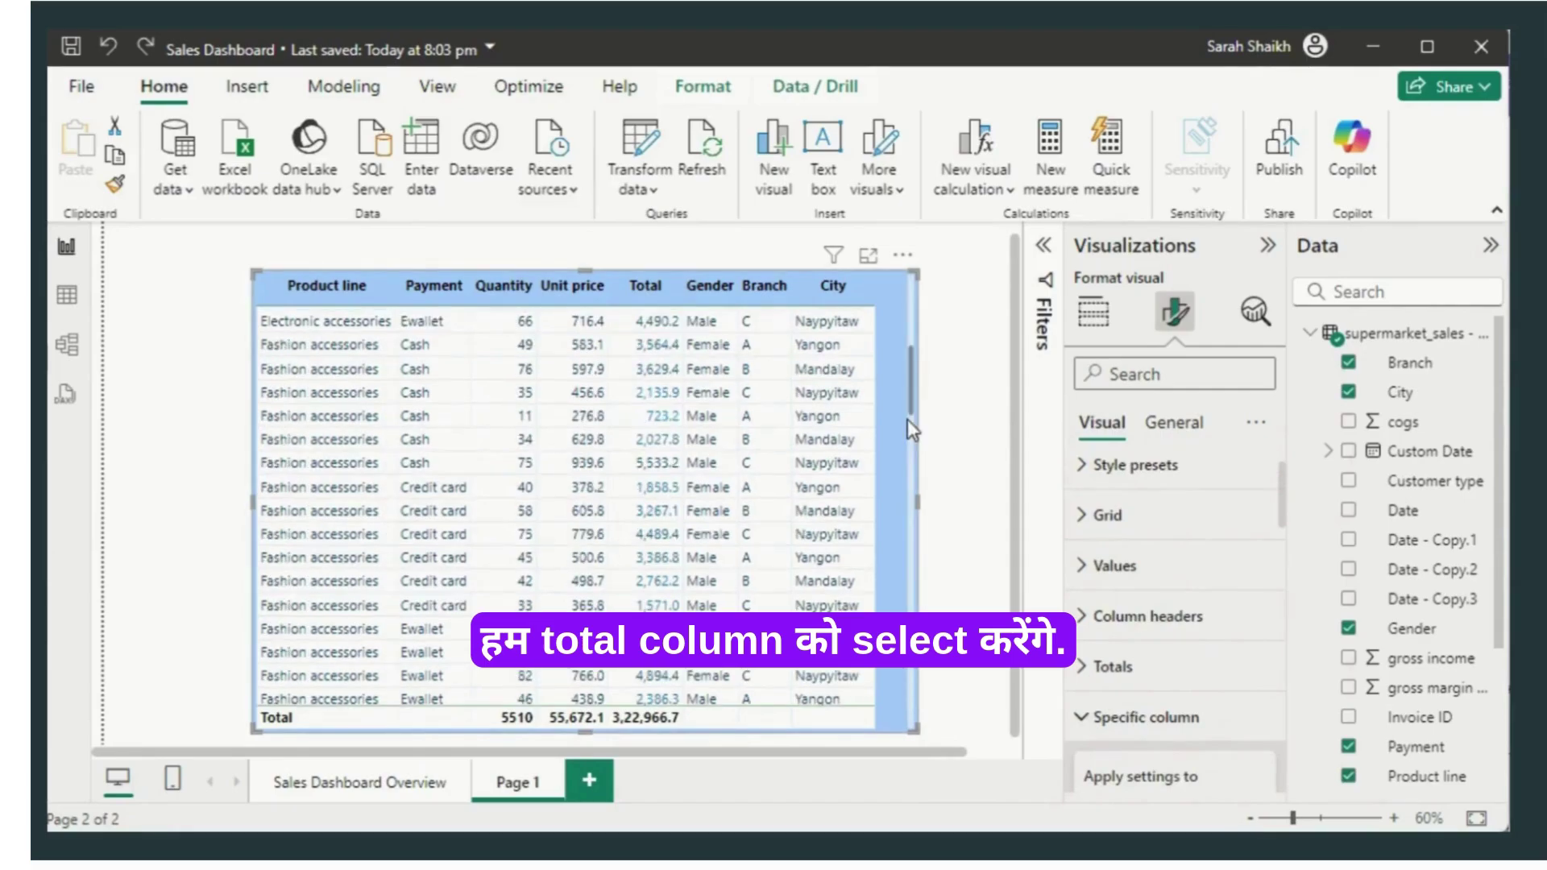
# Step: Open the conditional font color settings for the Total column's values and set the format style to Rules
pyautogui.moveTo(1279, 516); pyautogui.dragTo(1291, 566)
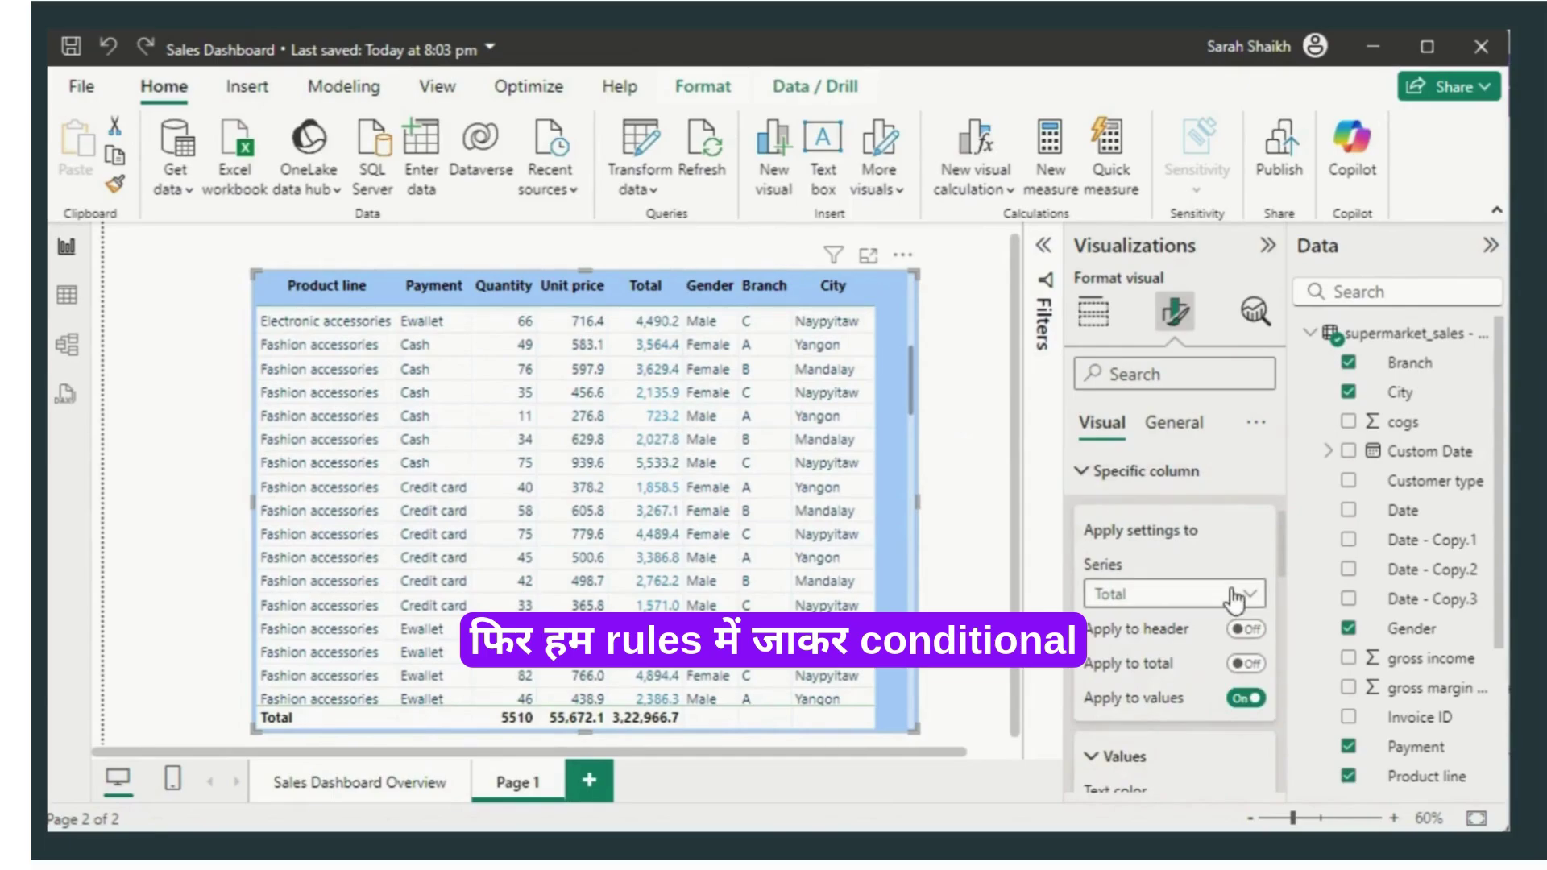
pyautogui.click(1128, 594)
pyautogui.click(1128, 477)
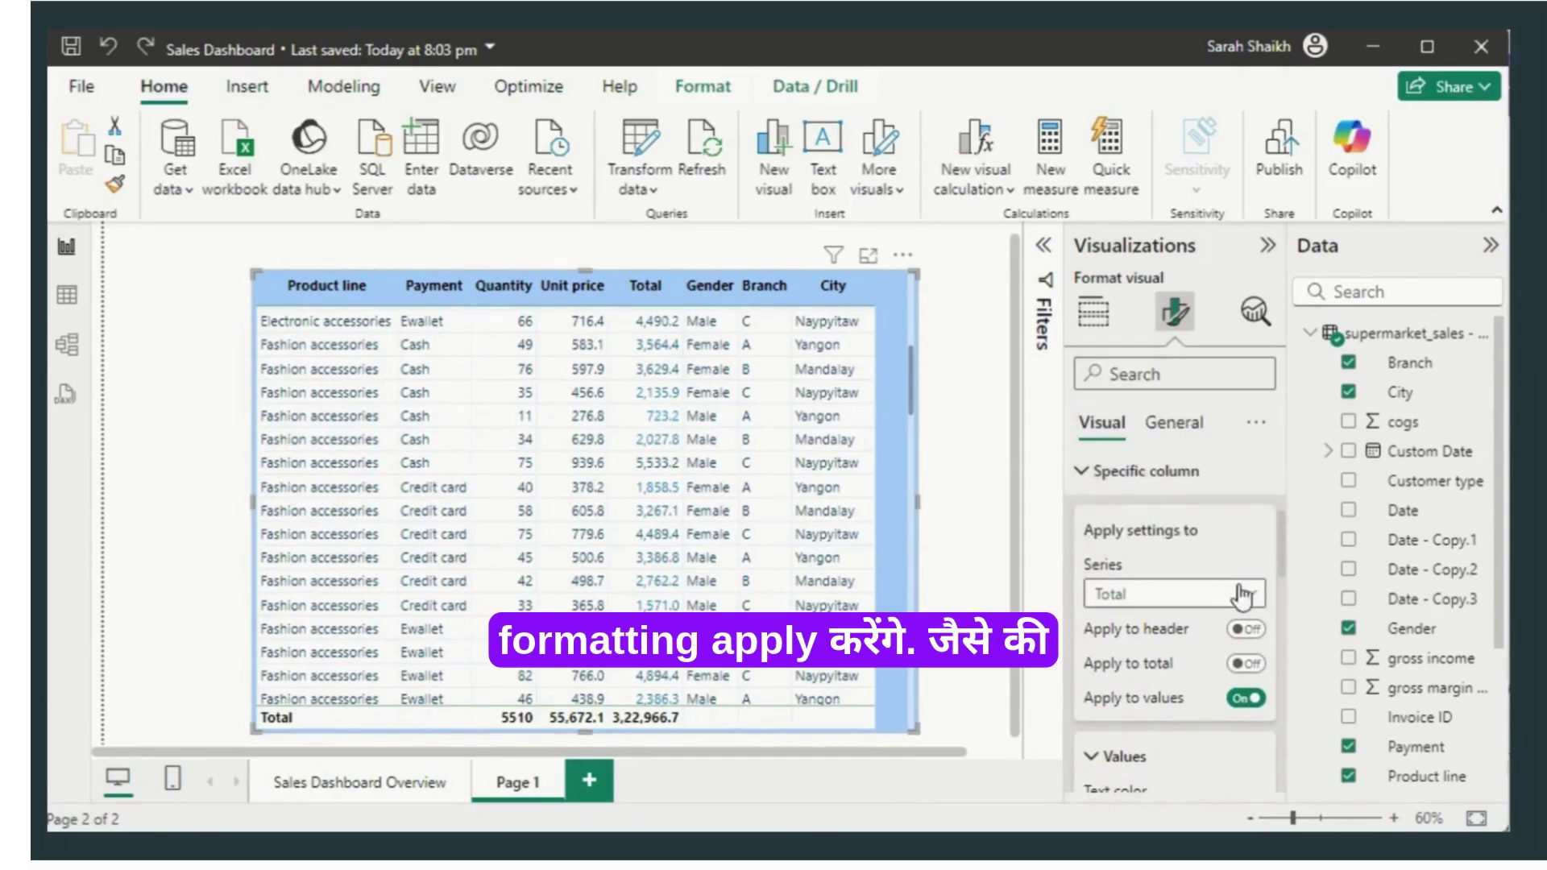
pyautogui.moveTo(1284, 577); pyautogui.dragTo(1283, 734)
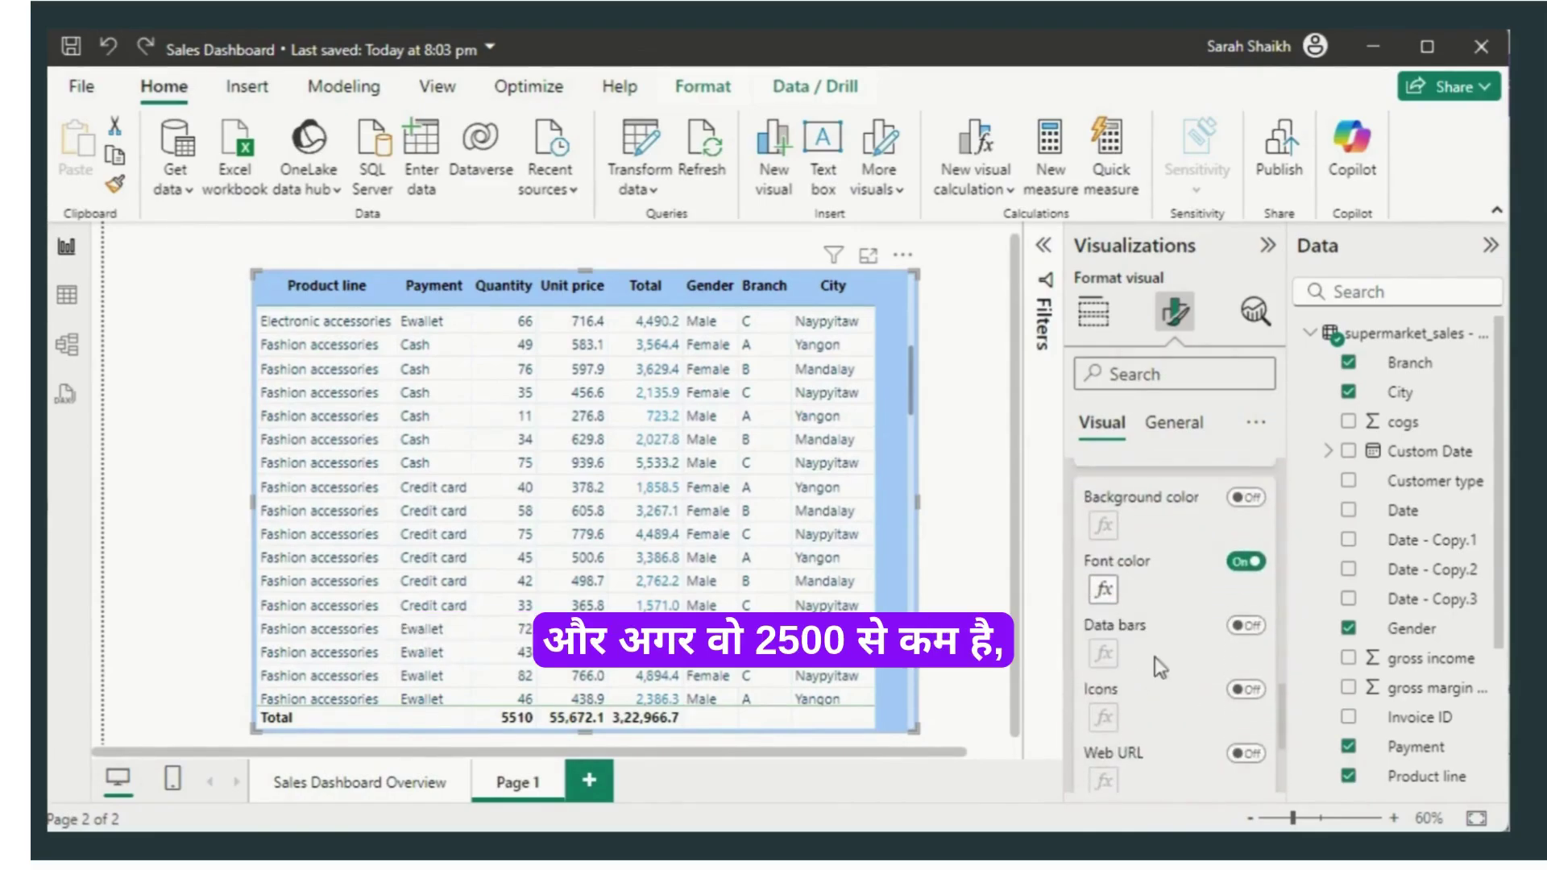
pyautogui.click(1104, 592)
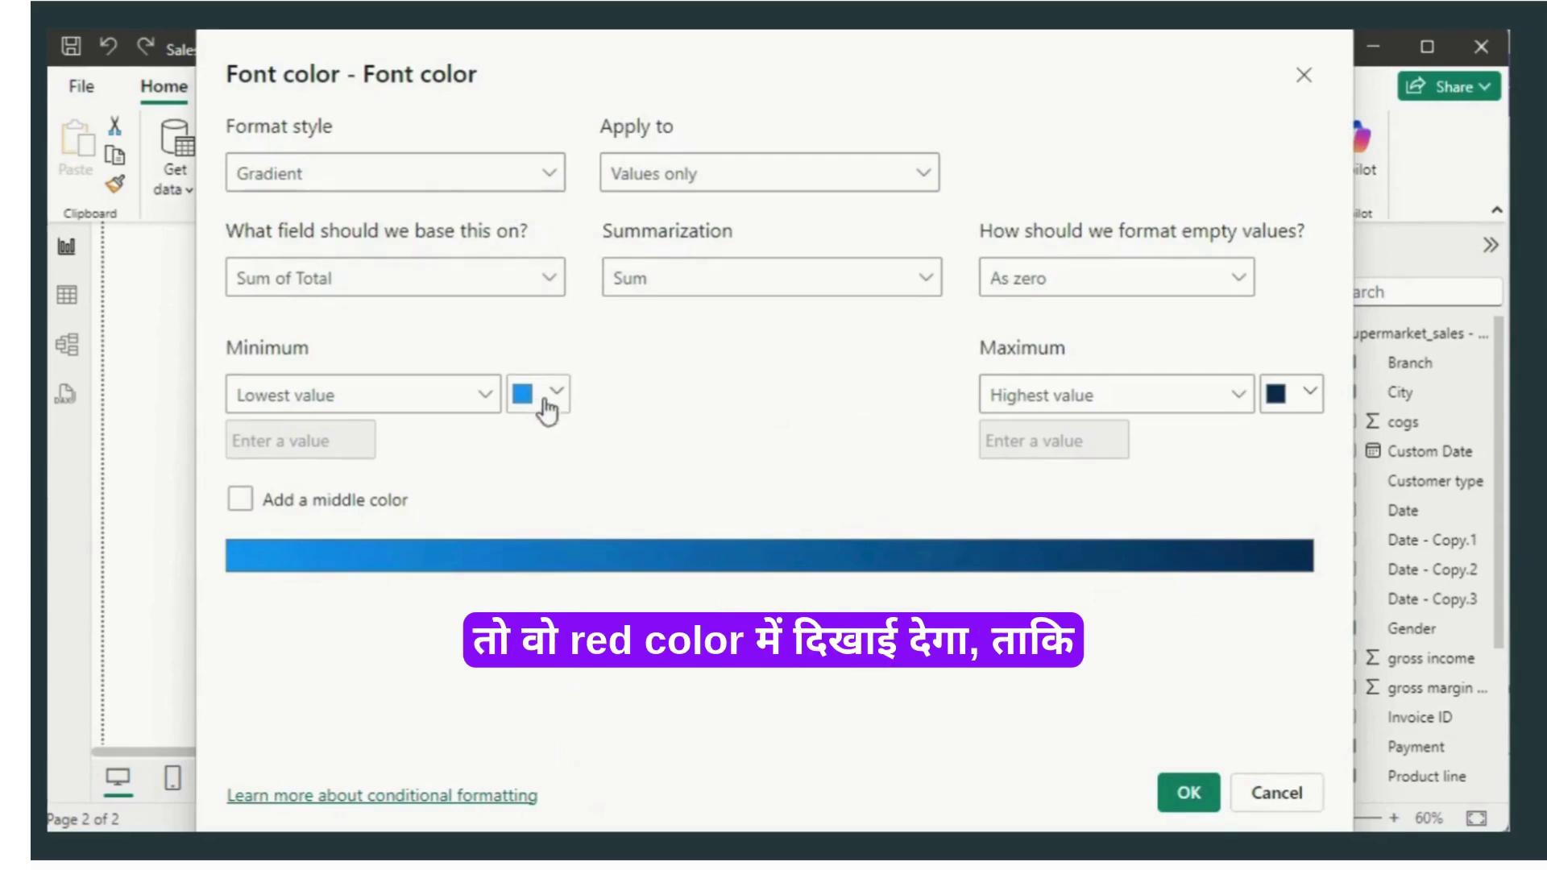
pyautogui.click(560, 193)
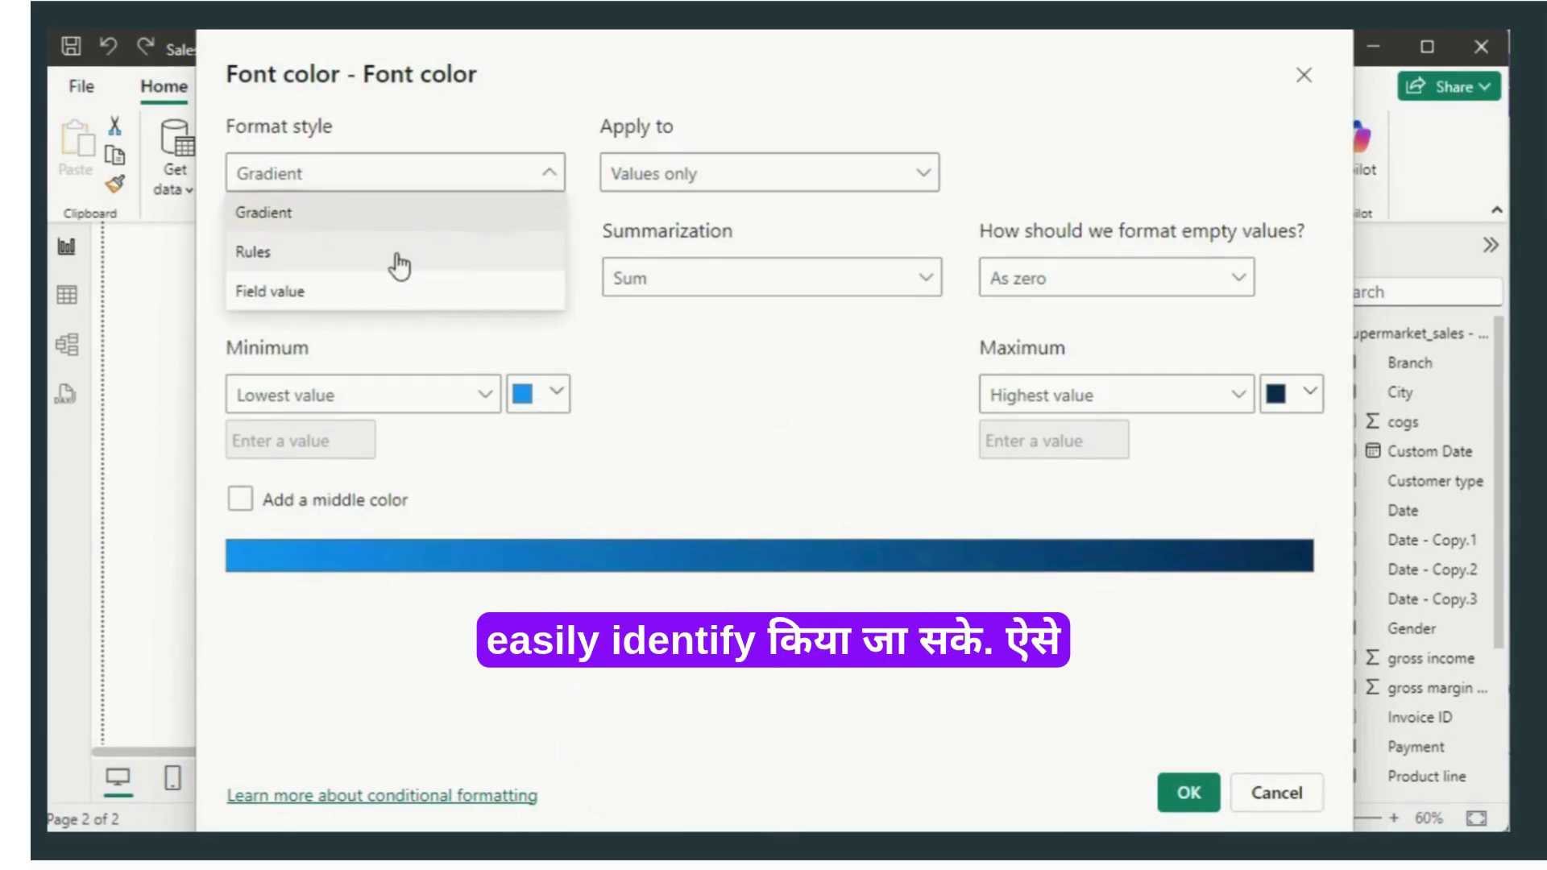
pyautogui.click(395, 255)
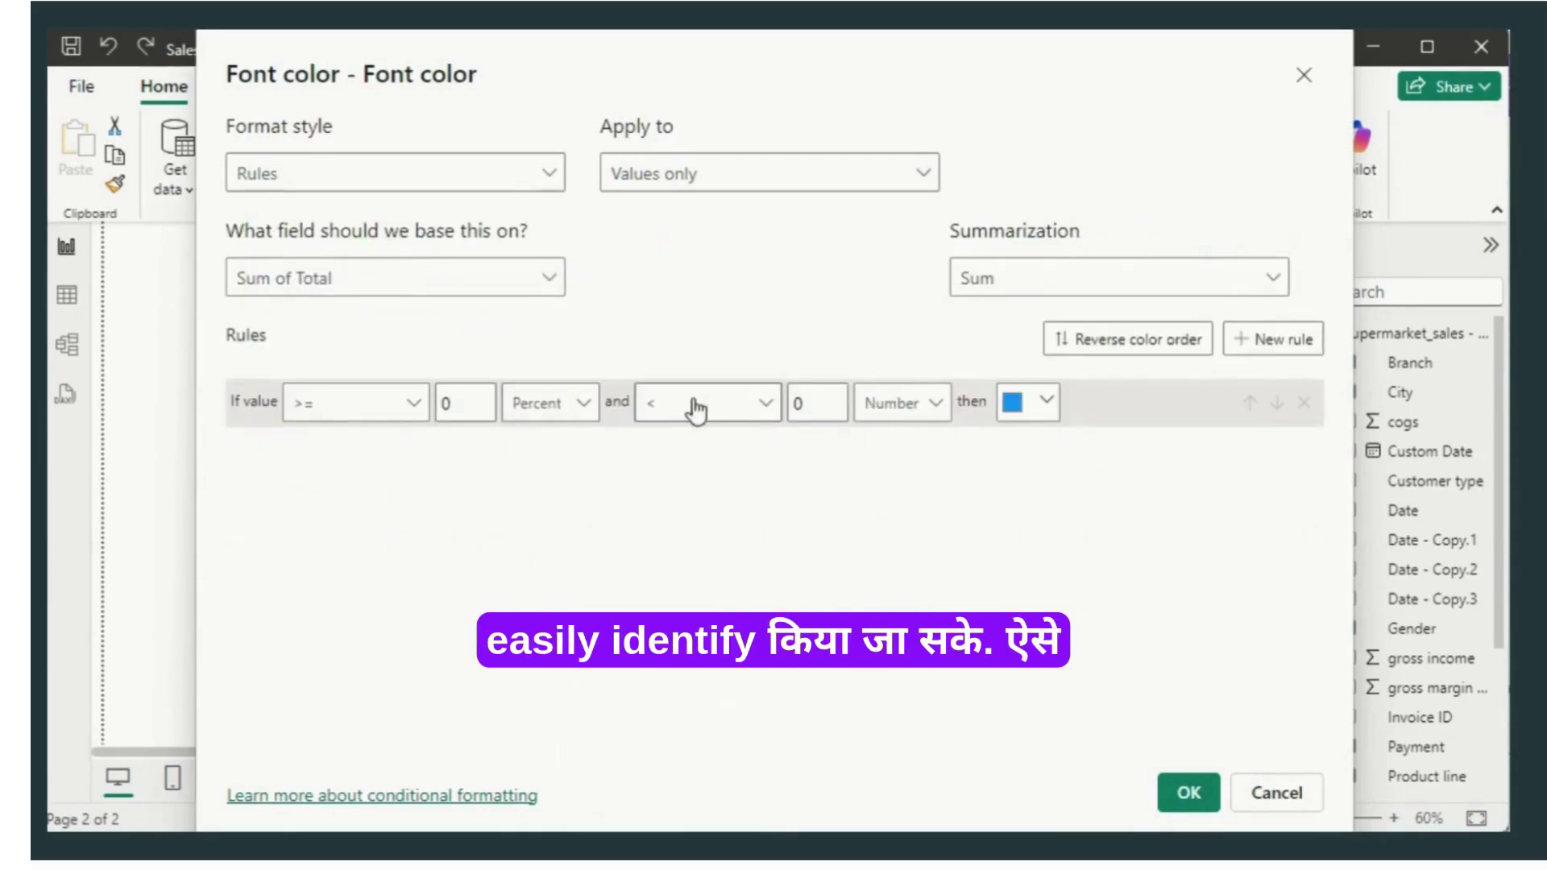
# Step: Set the font color rule's upper limit to less than the number 2500
pyautogui.click(728, 404)
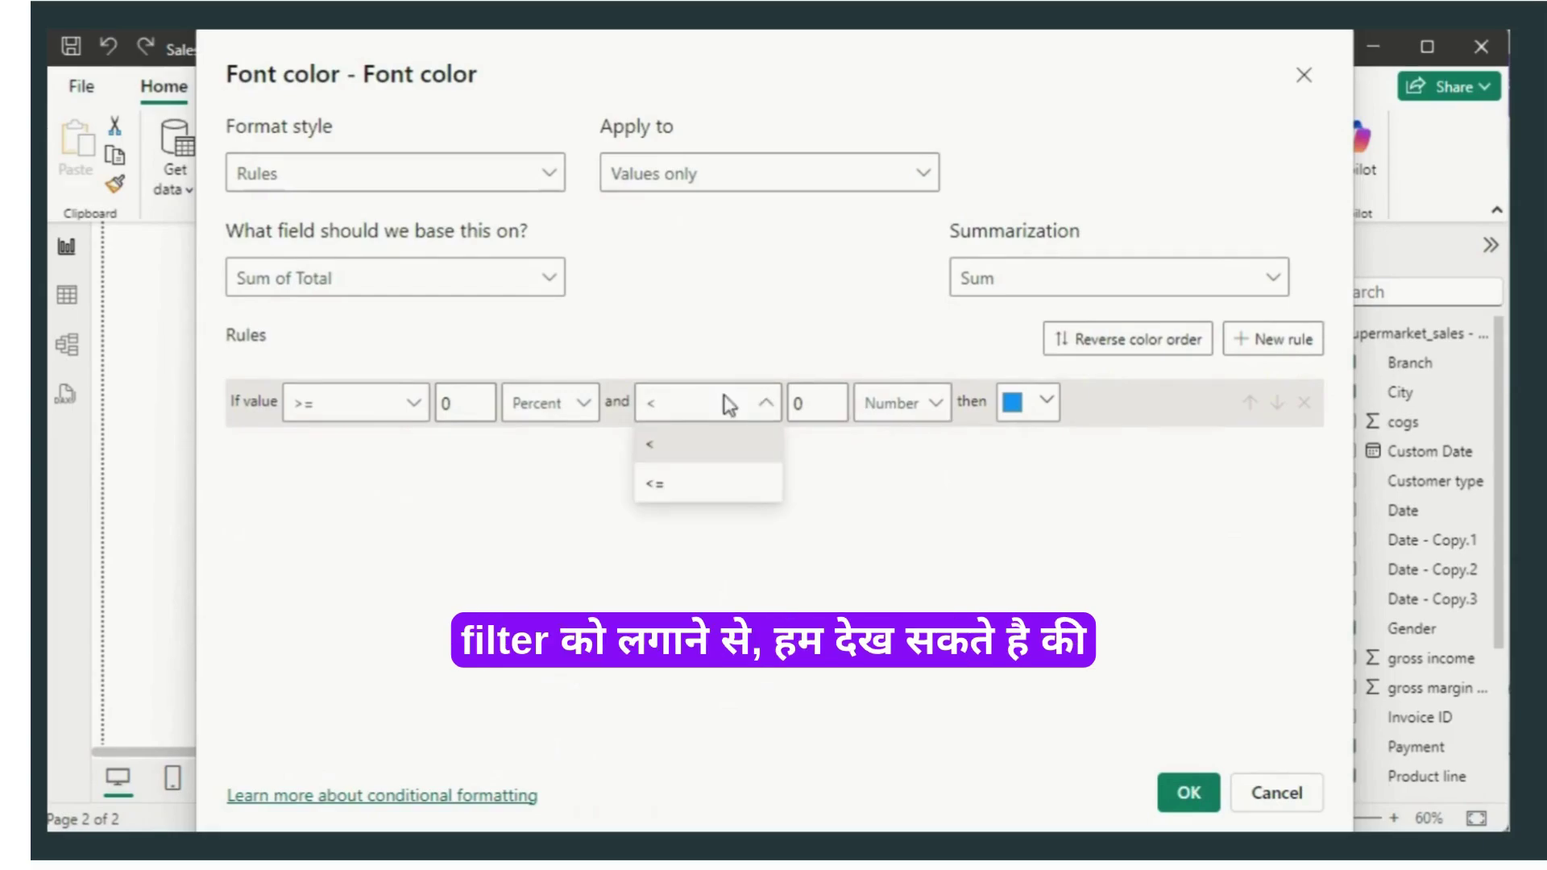
pyautogui.doubleClick(804, 403)
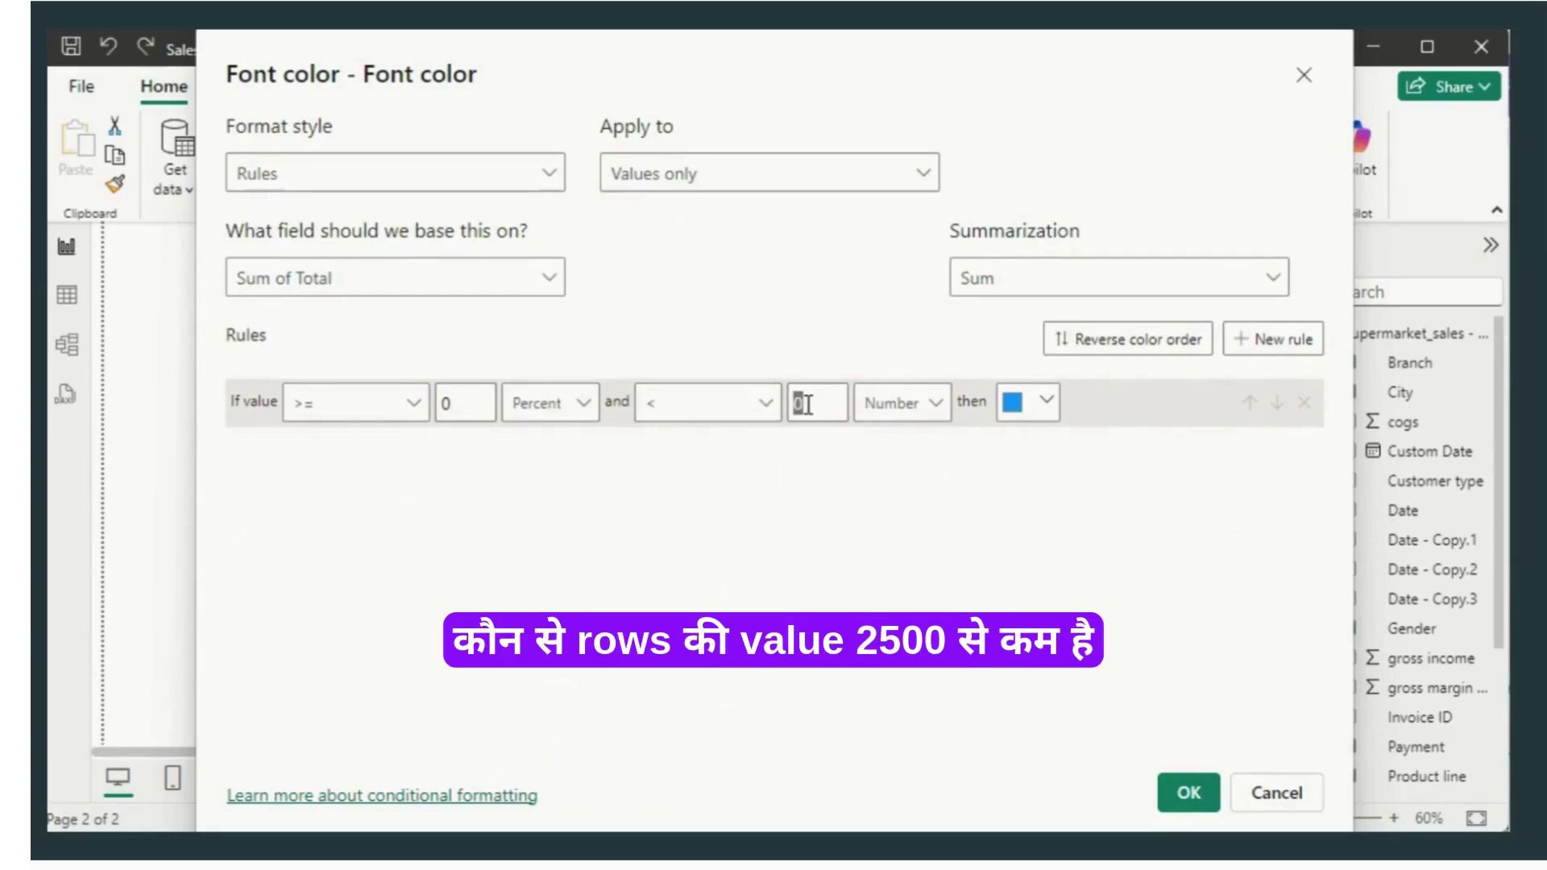
pyautogui.write('2500')
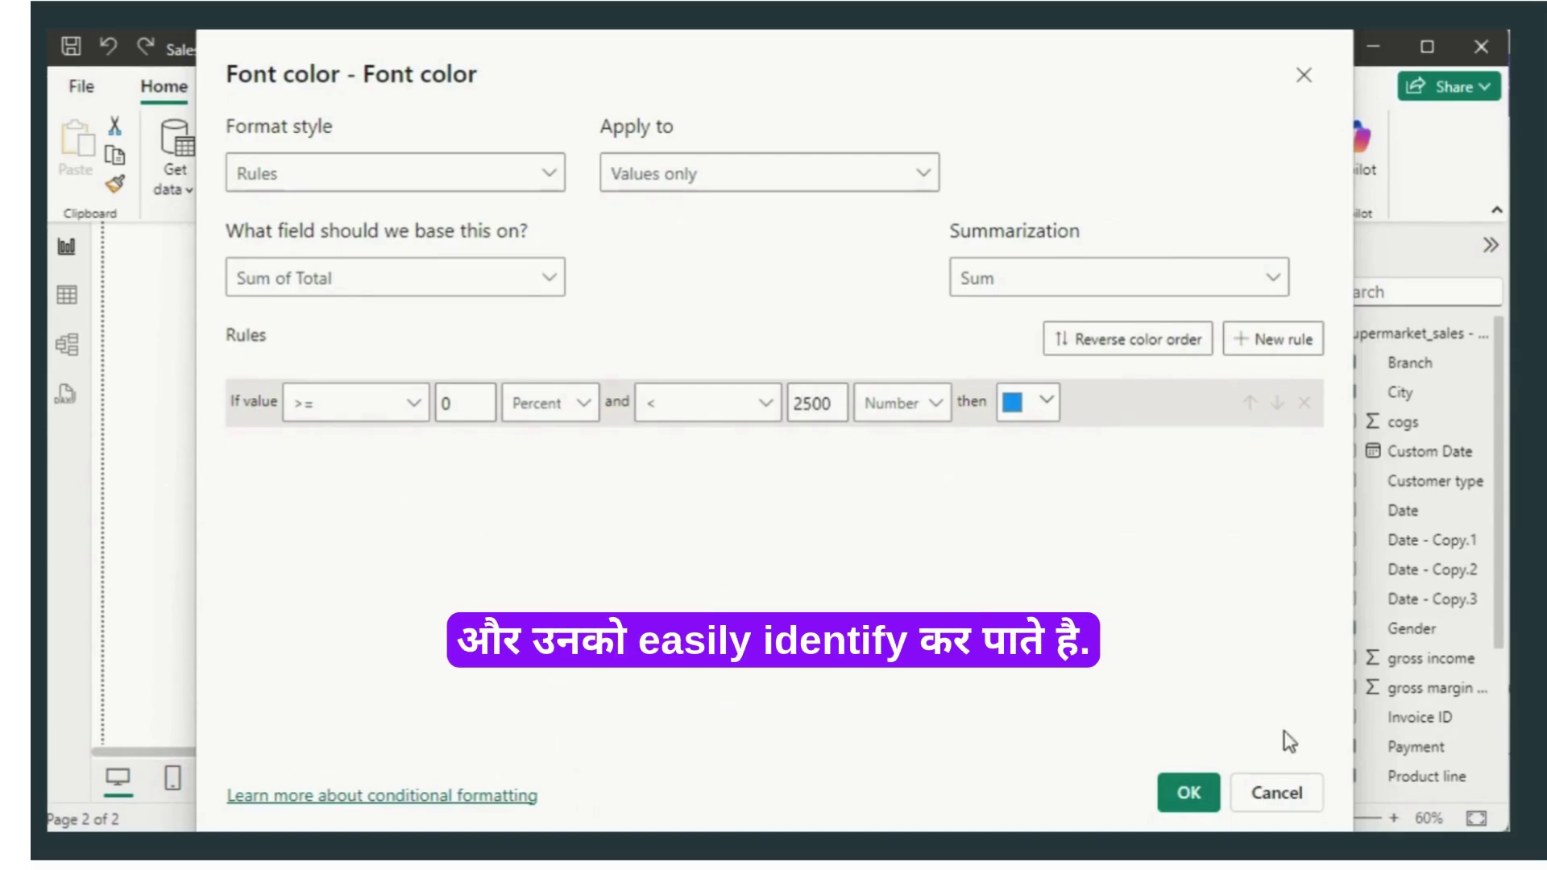
# Step: Set the font color of the Total column's under-2500 rule to a custom red and apply the conditional formatting
pyautogui.click(1047, 405)
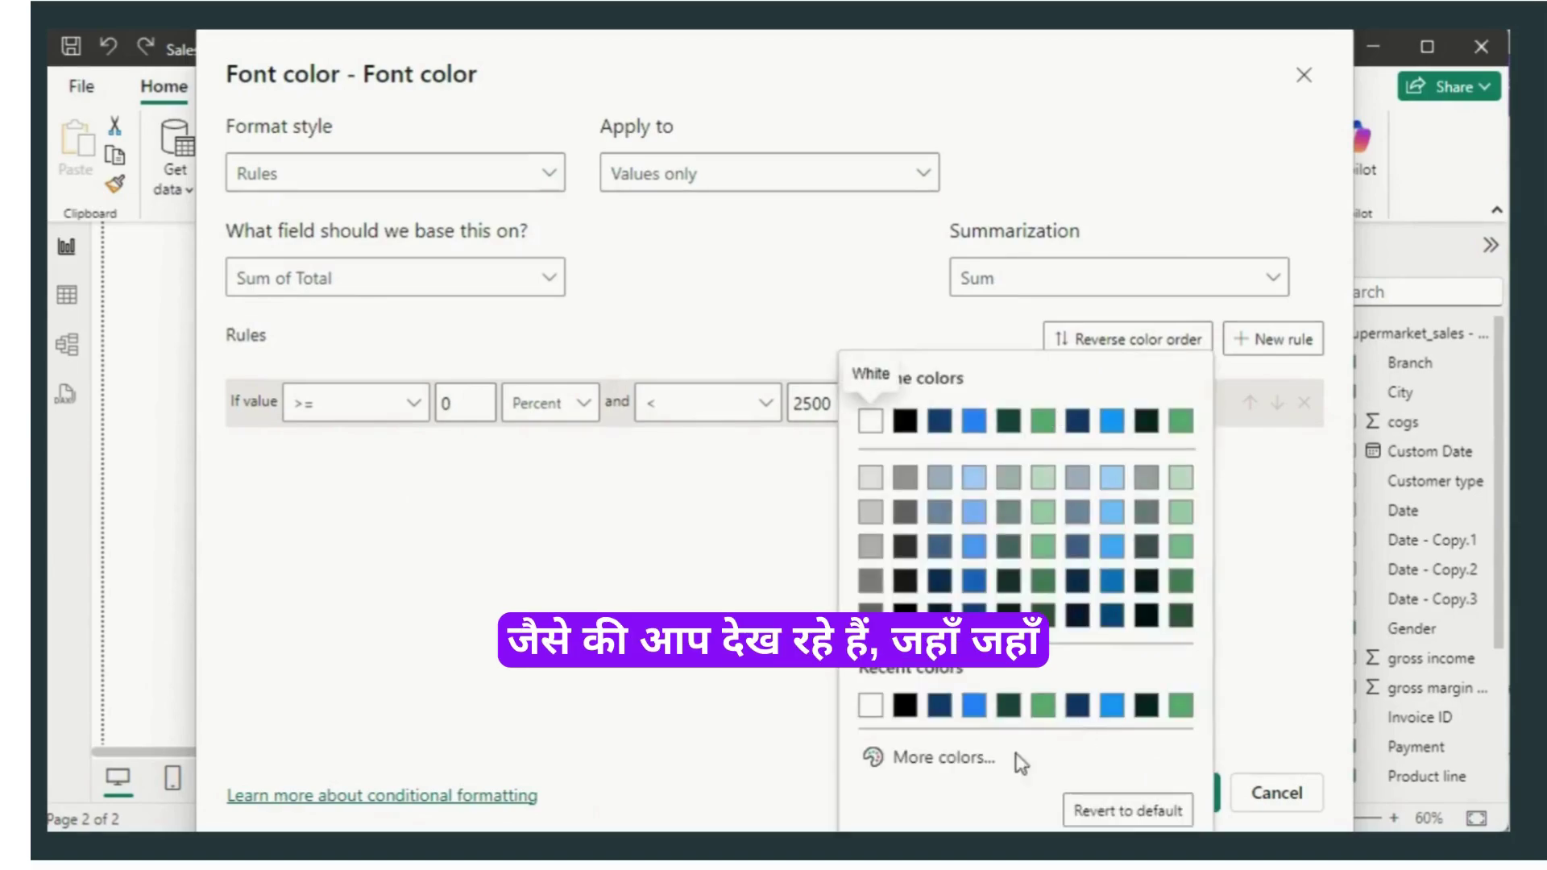
pyautogui.click(959, 759)
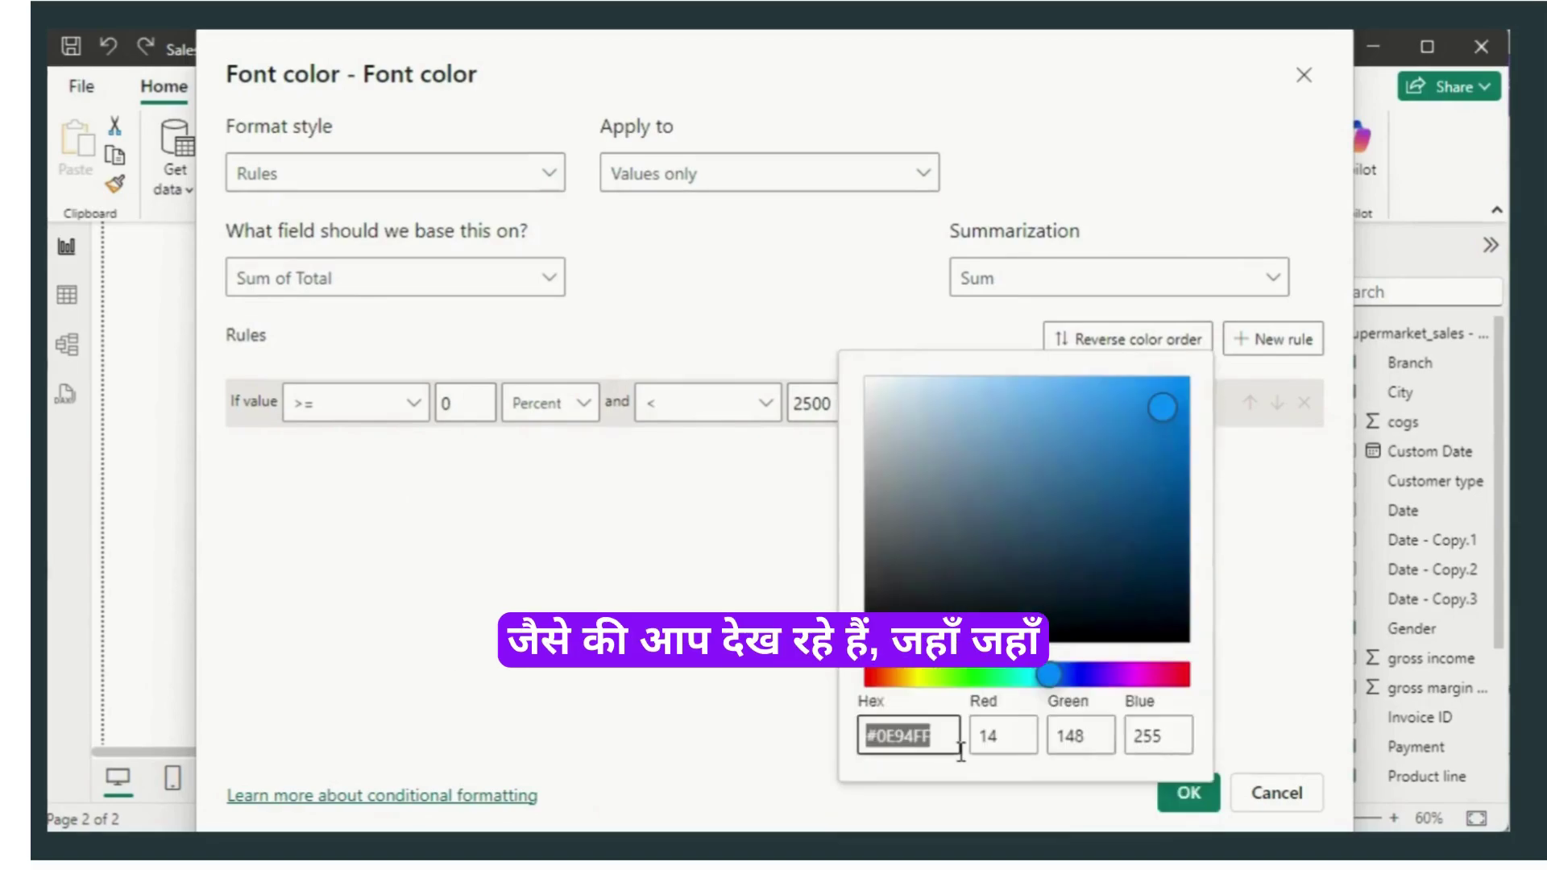
pyautogui.click(871, 677)
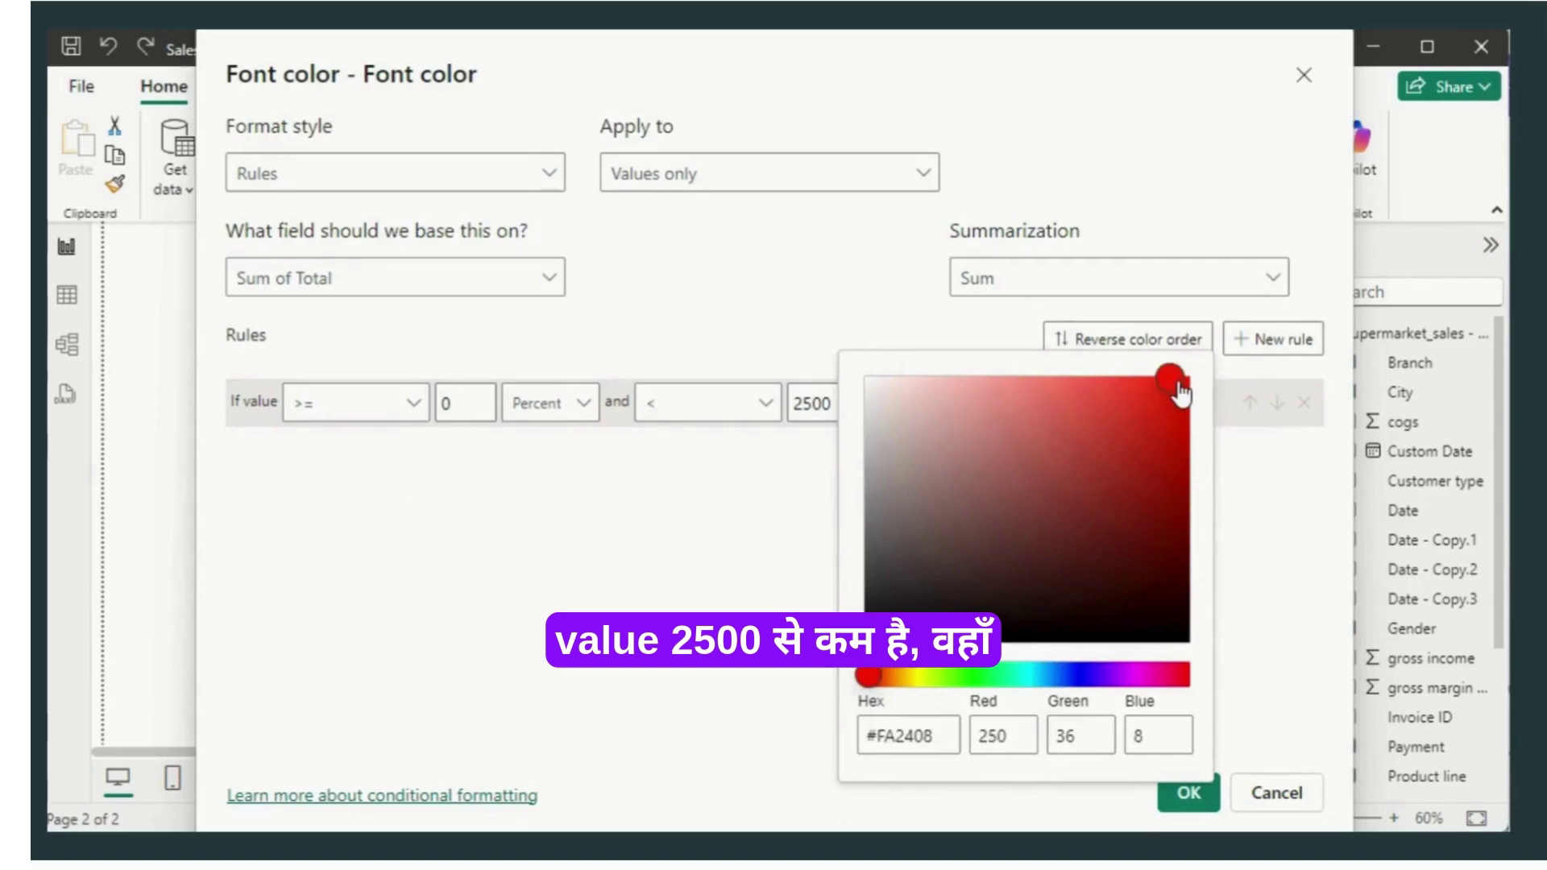
pyautogui.click(1283, 659)
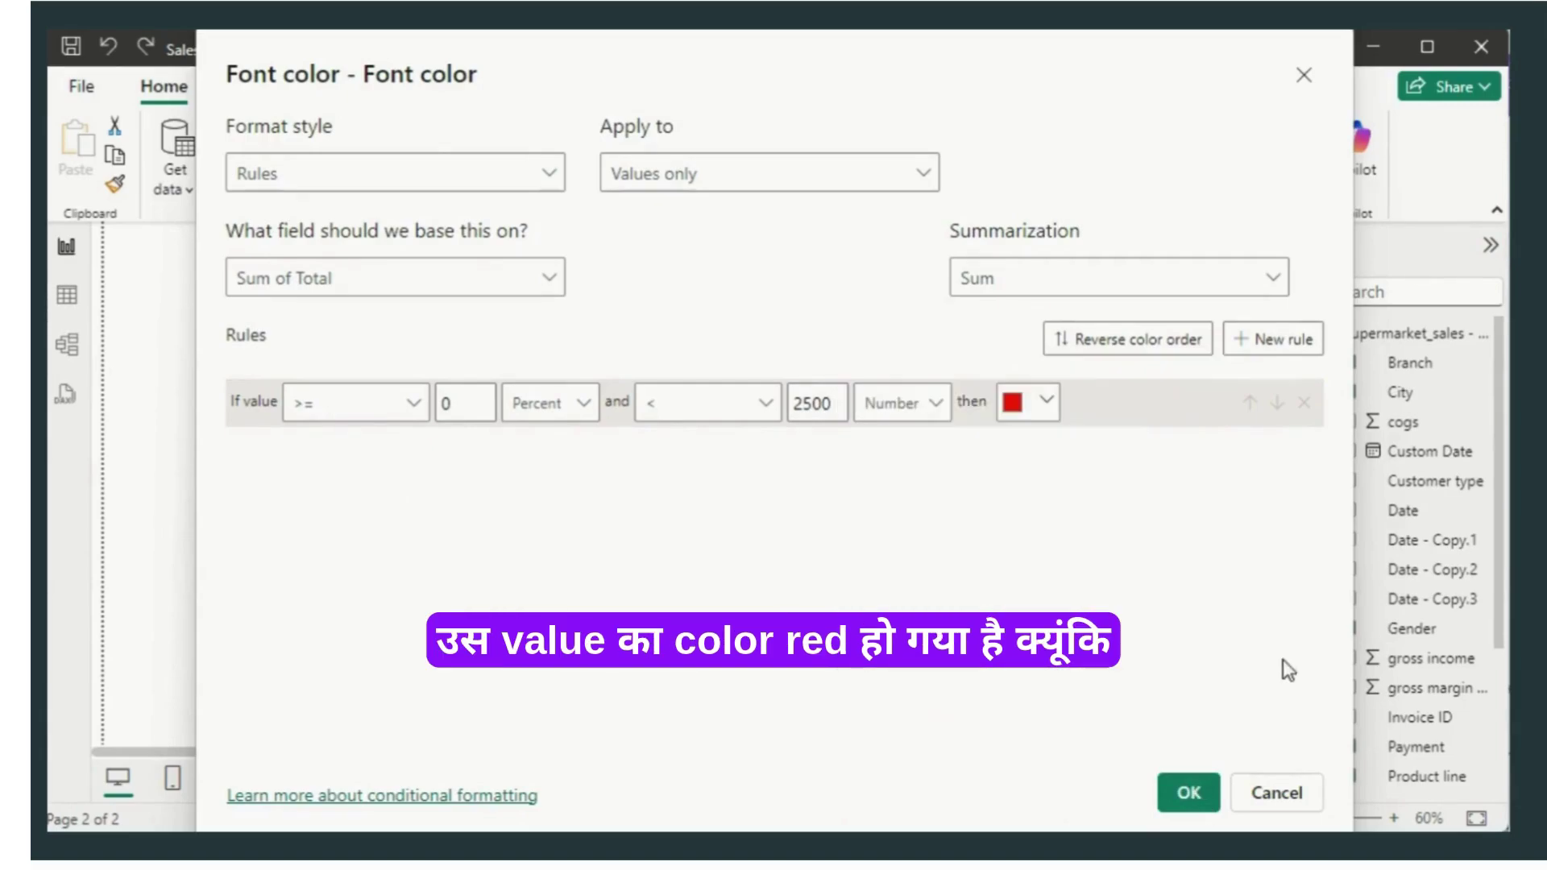
pyautogui.click(1187, 792)
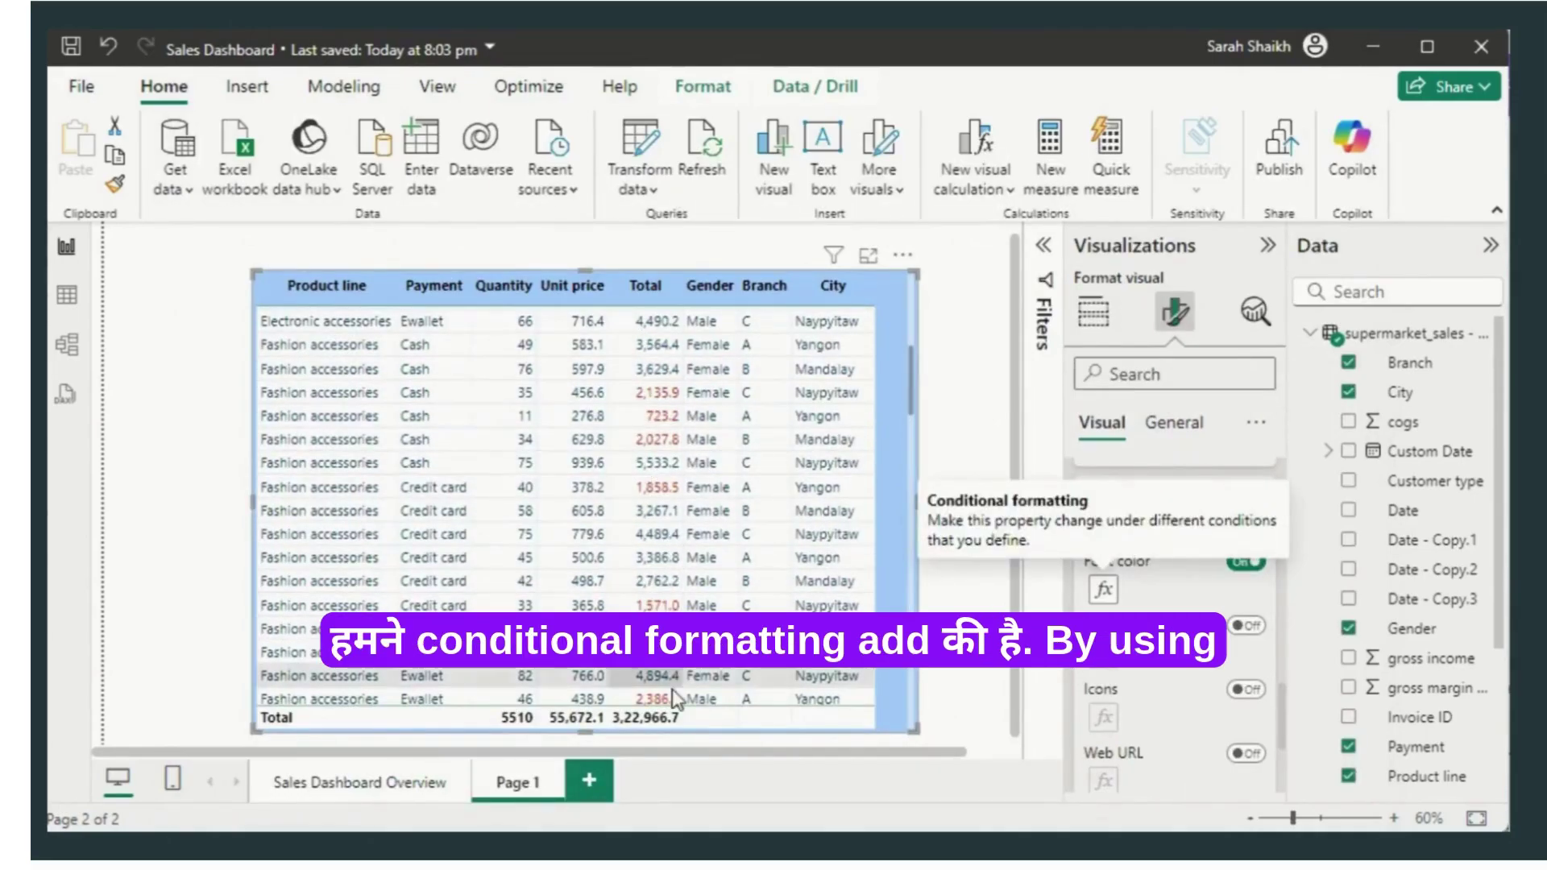
pyautogui.scroll(-1, 1021, 511)
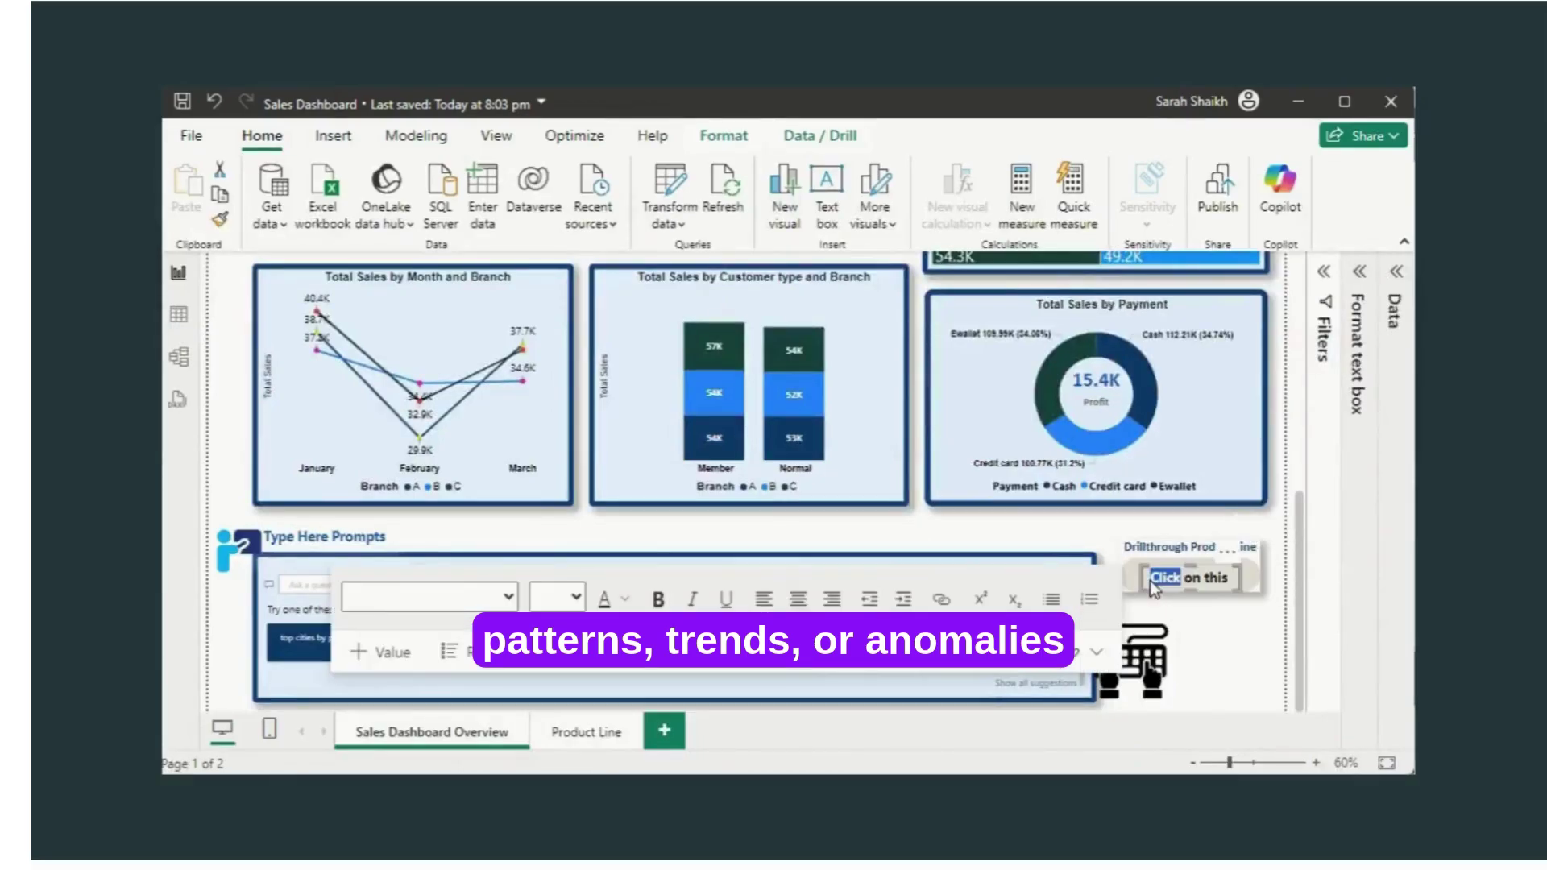
pyautogui.doubleClick(1164, 577)
pyautogui.click(1228, 549)
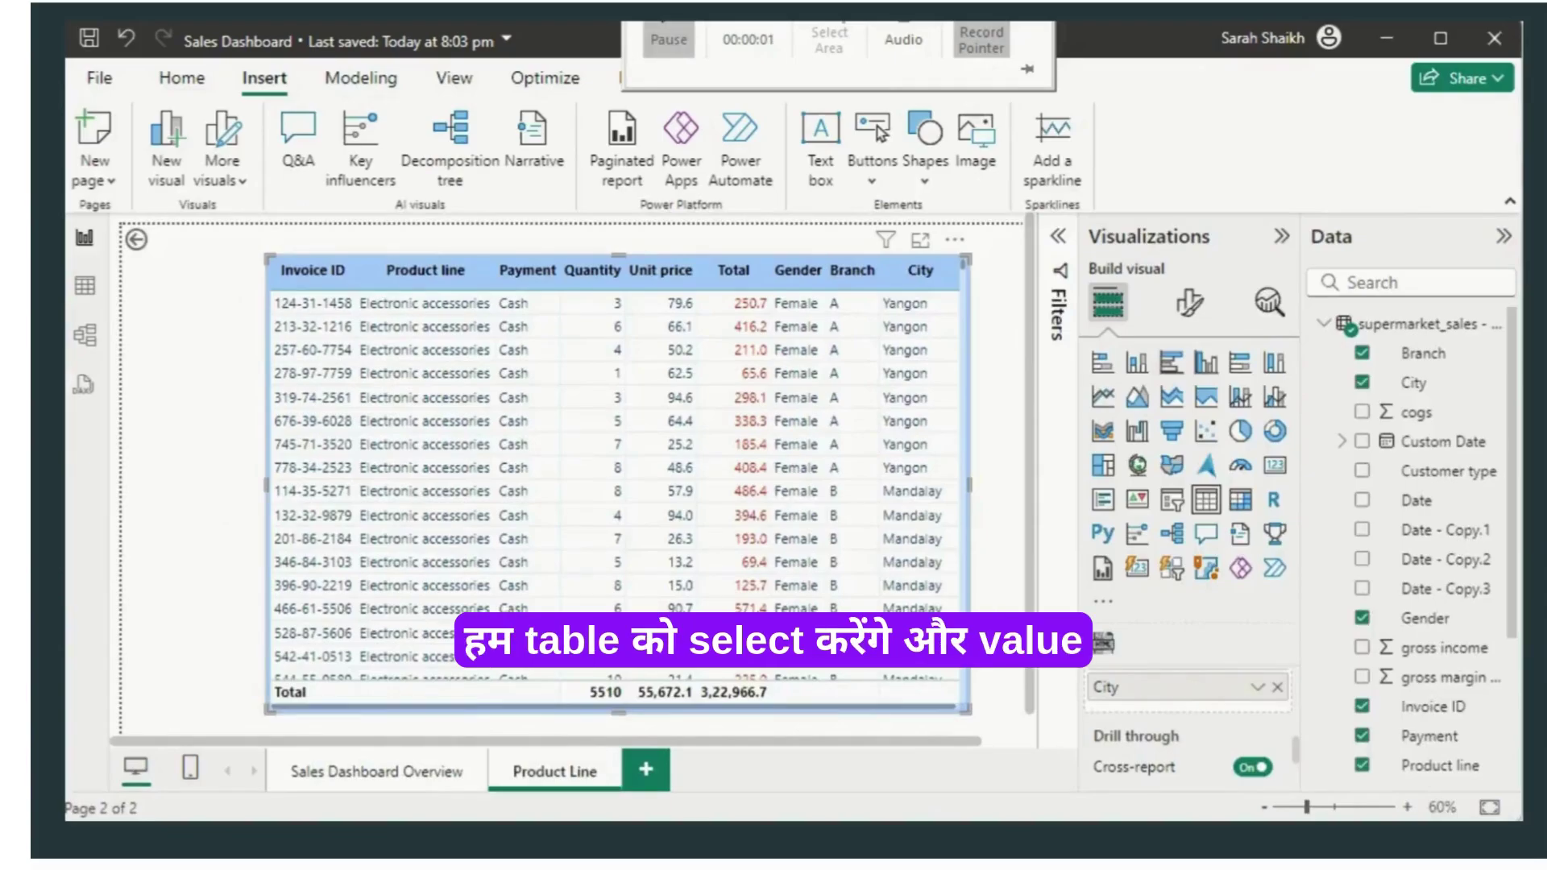
# Step: Add Product line as the drill-through field of the Product Line page
pyautogui.click(500, 480)
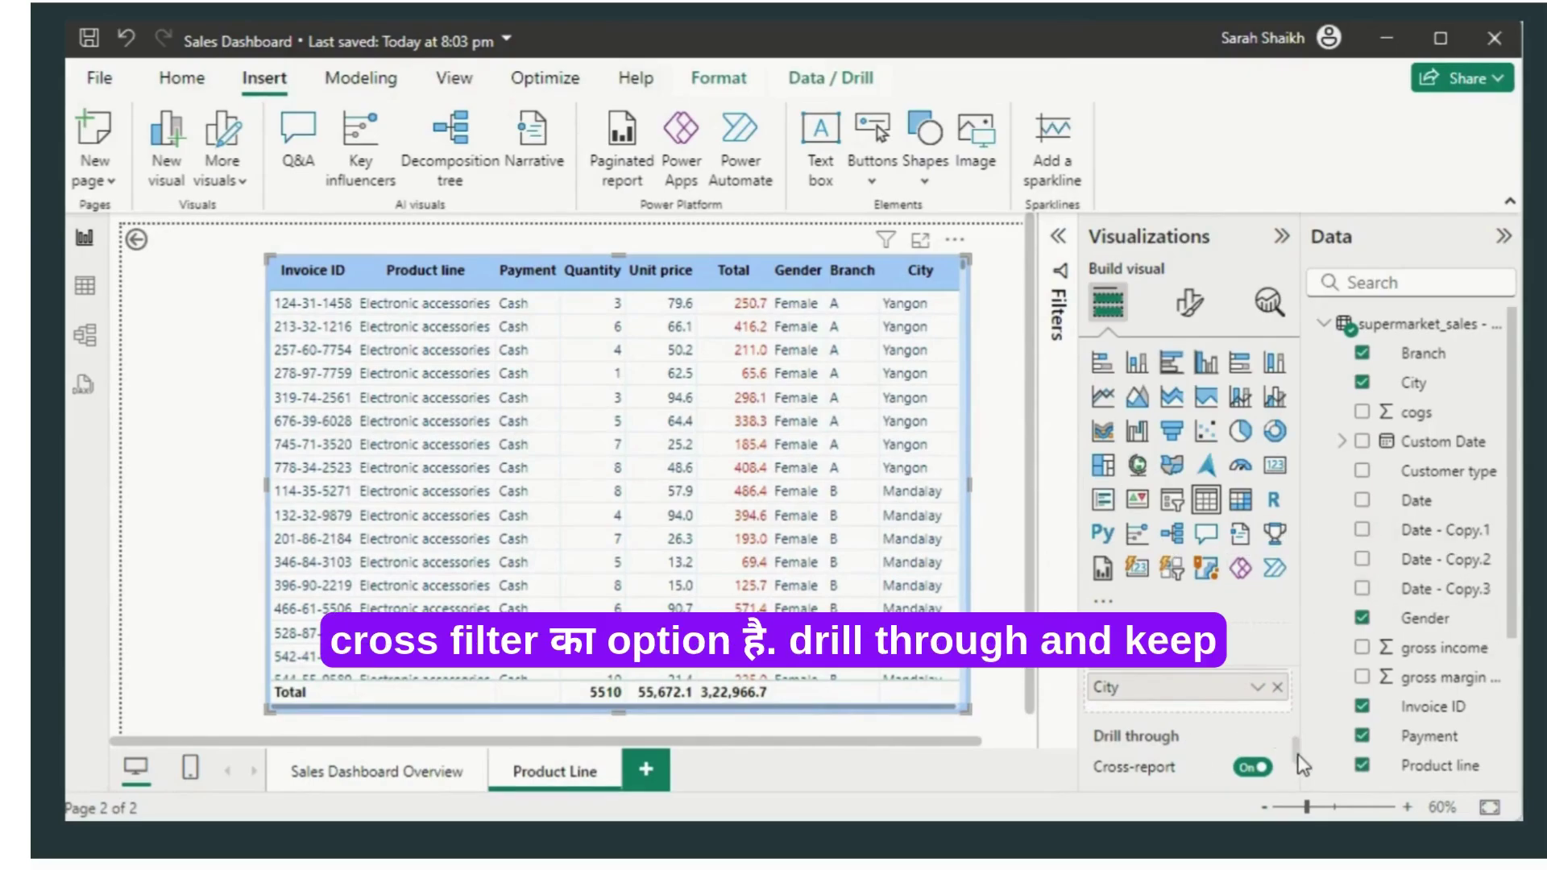
pyautogui.scroll(-2, 1298, 770)
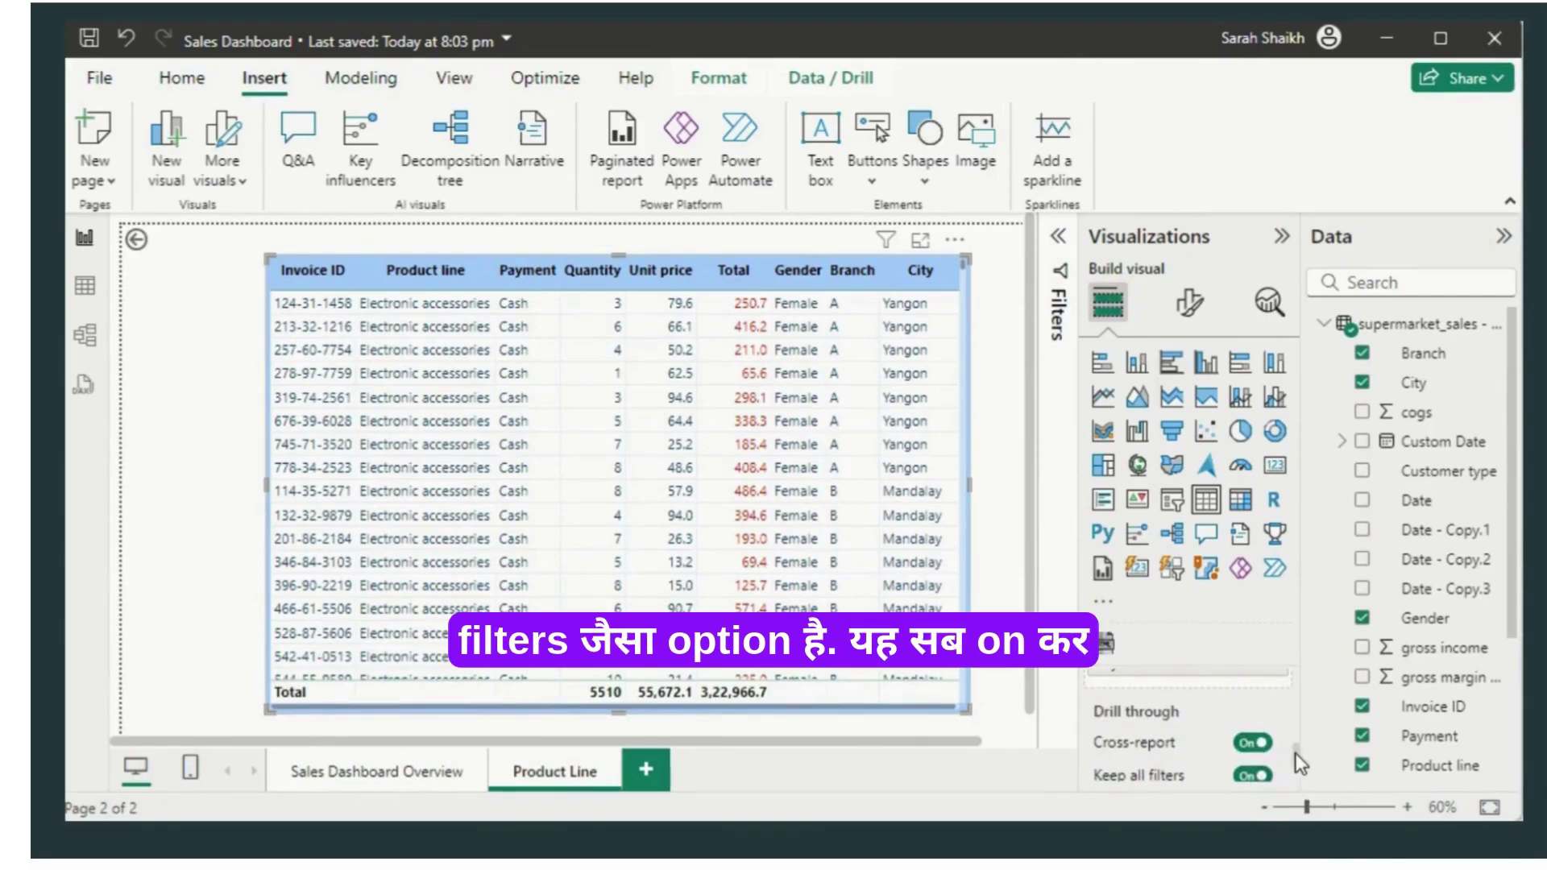
pyautogui.scroll(-2, 1295, 775)
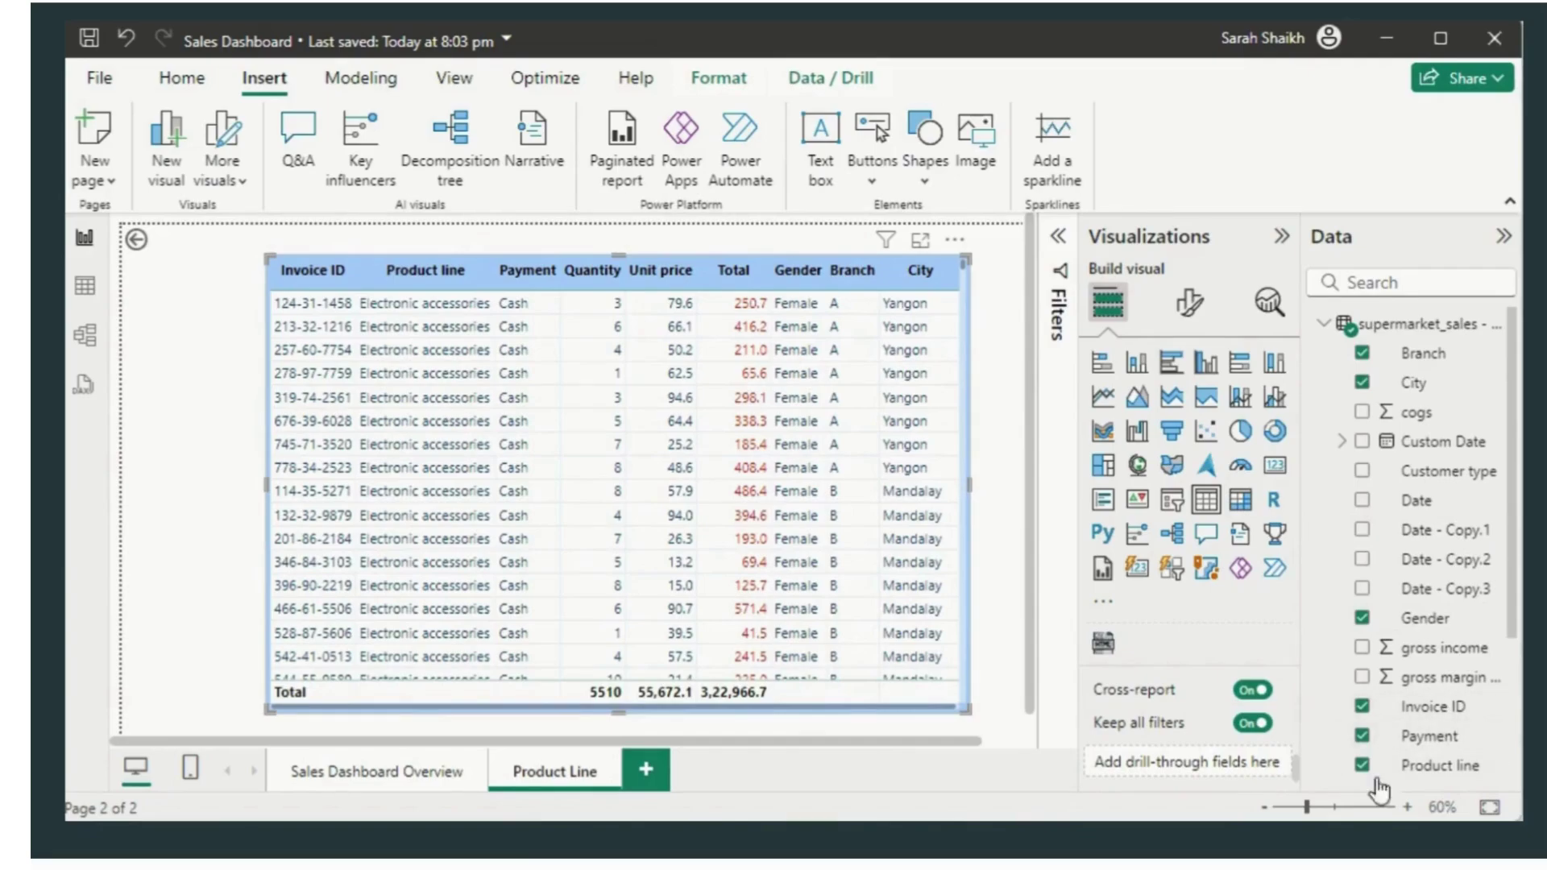
pyautogui.moveTo(1378, 780); pyautogui.dragTo(1216, 770)
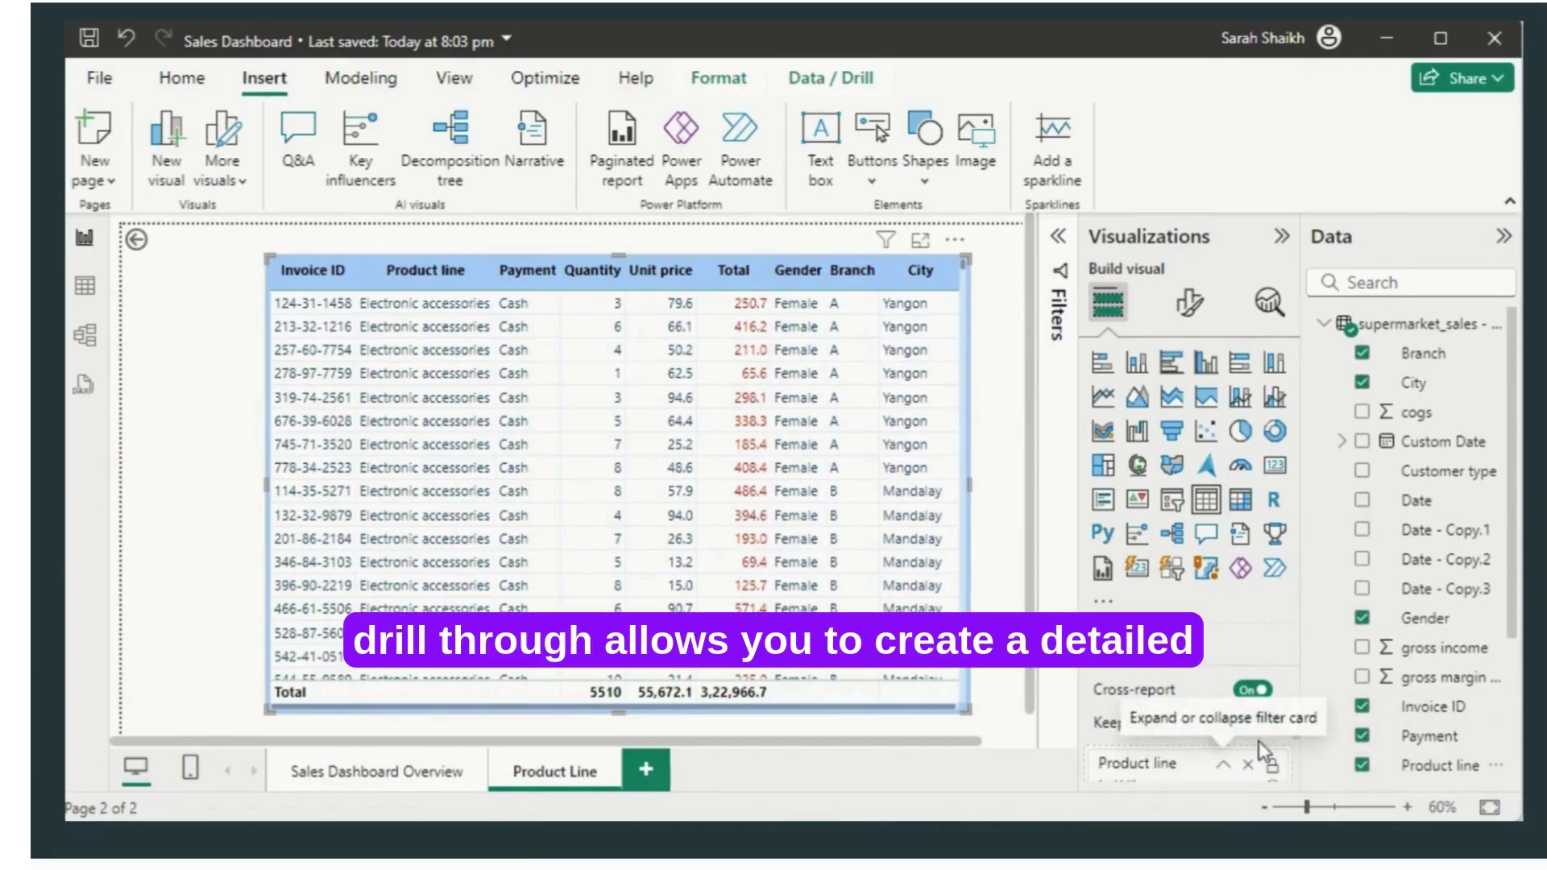
pyautogui.moveTo(1294, 732); pyautogui.dragTo(1294, 641)
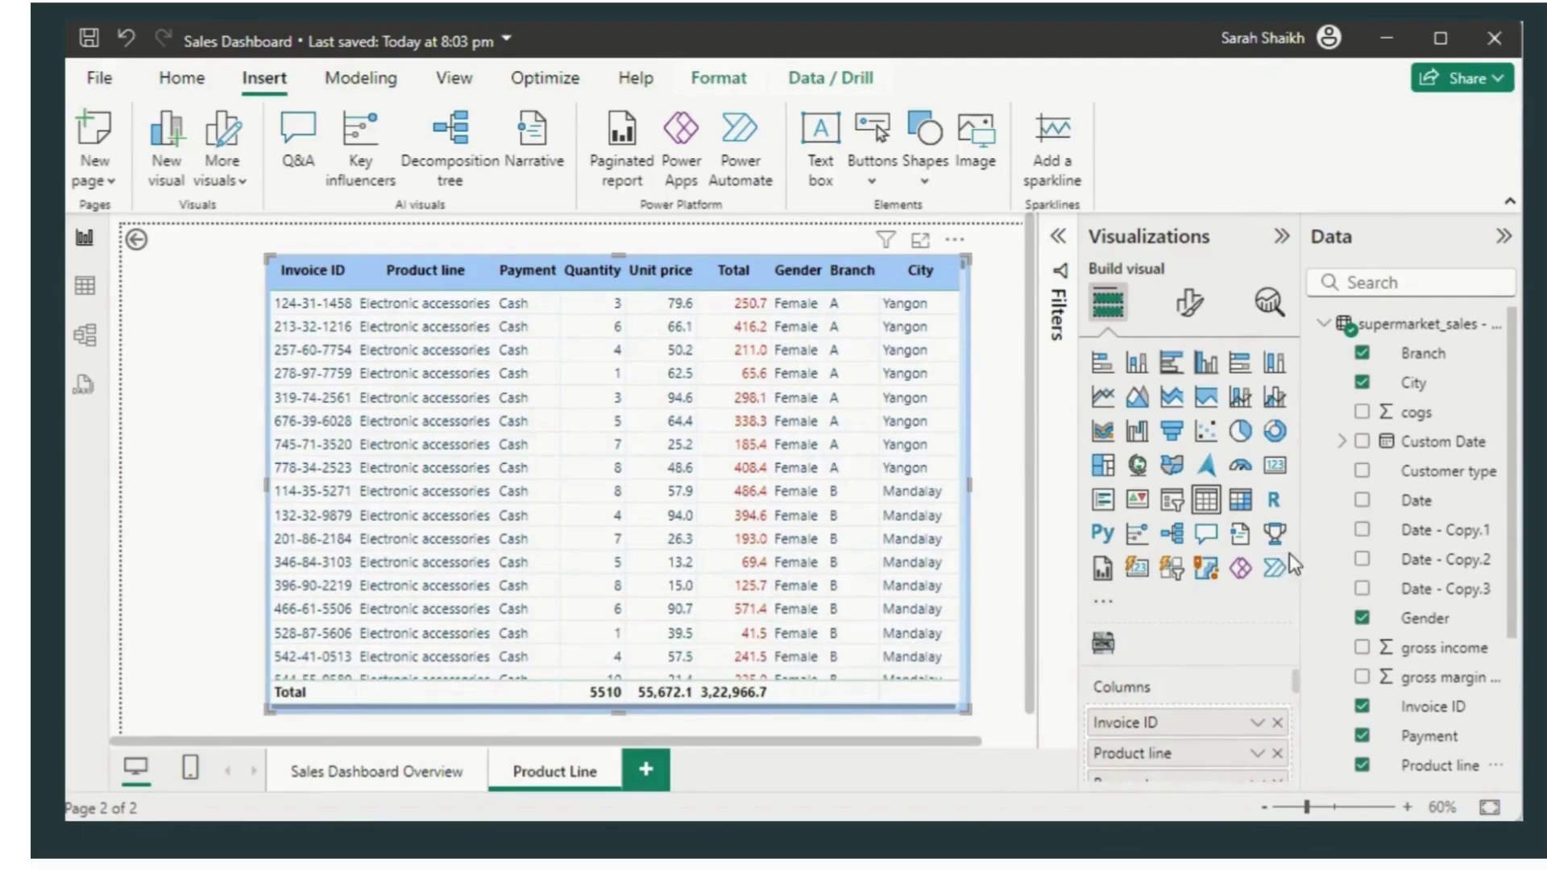
# Step: Insert a blank button on the Sales Dashboard Overview page
pyautogui.click(332, 770)
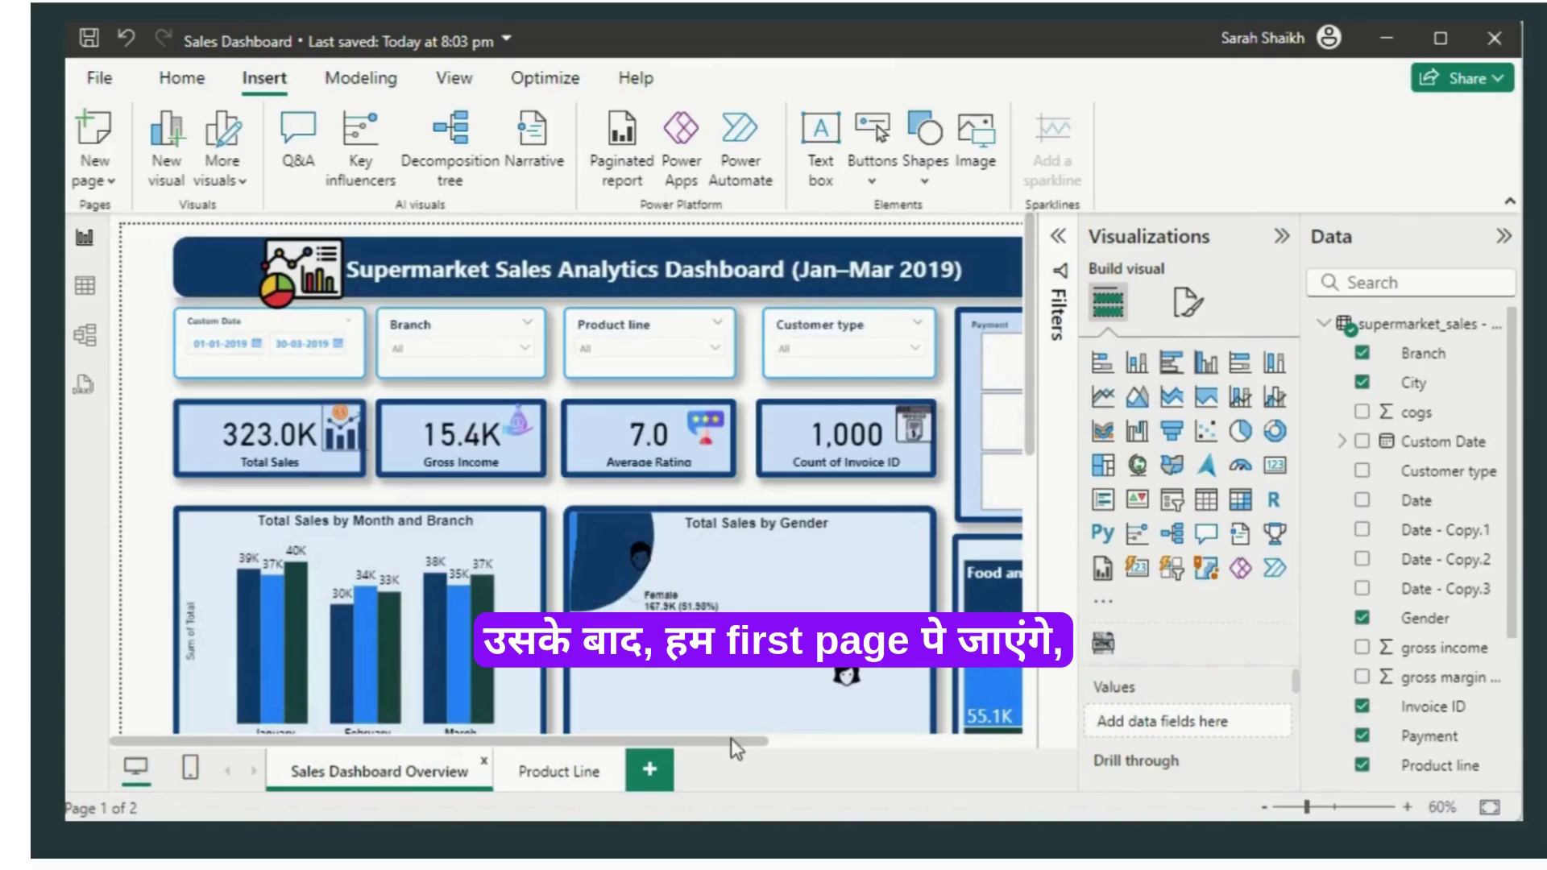
pyautogui.moveTo(732, 738); pyautogui.dragTo(986, 757)
pyautogui.scroll(-3, 1021, 411)
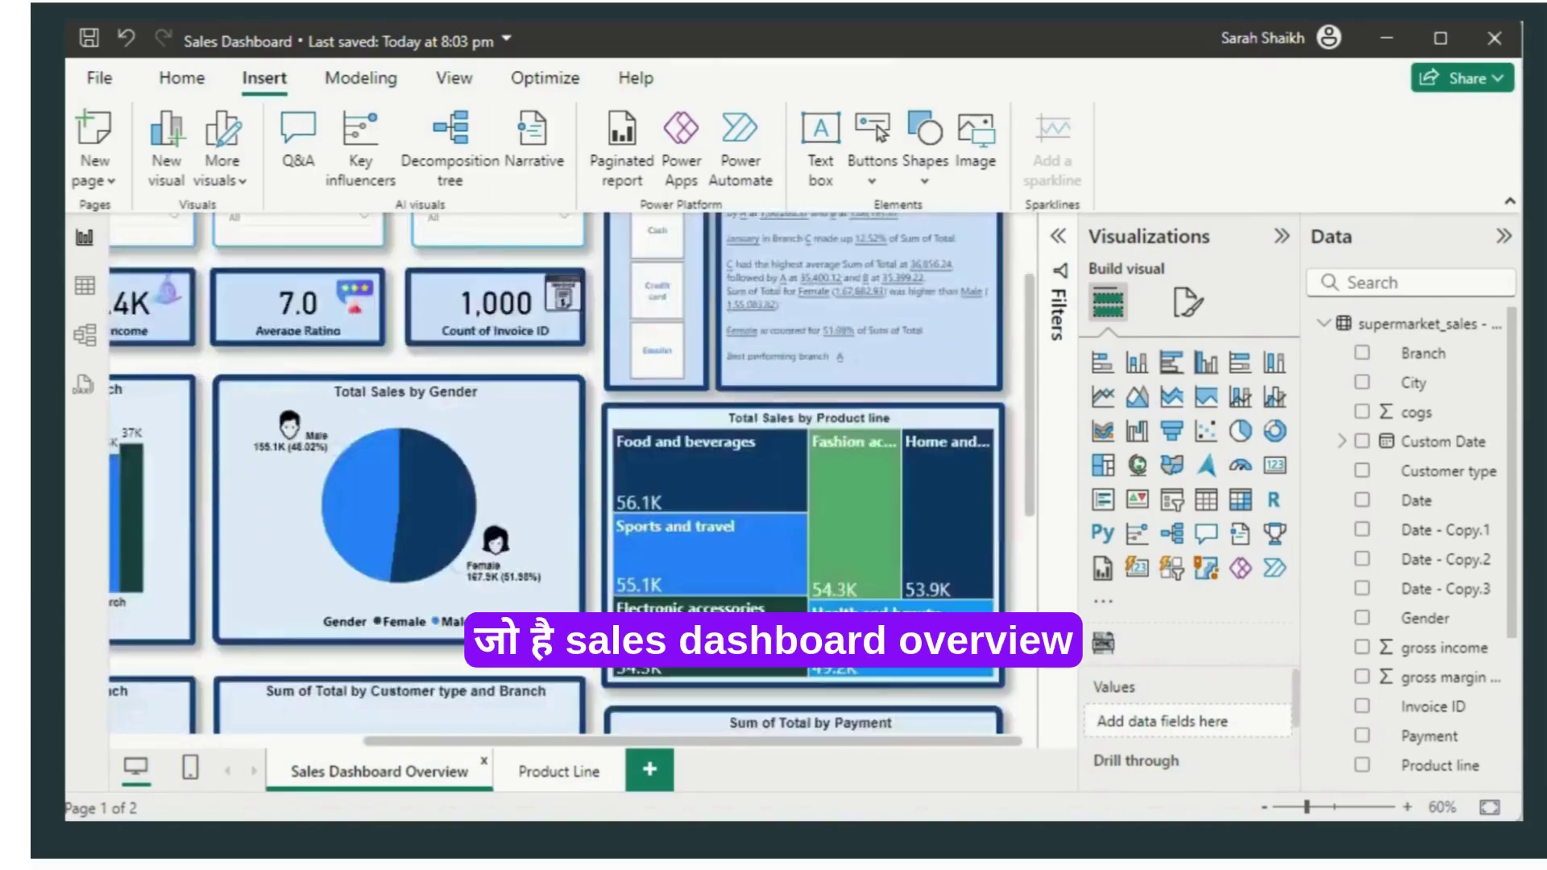
pyautogui.scroll(-5, 1038, 729)
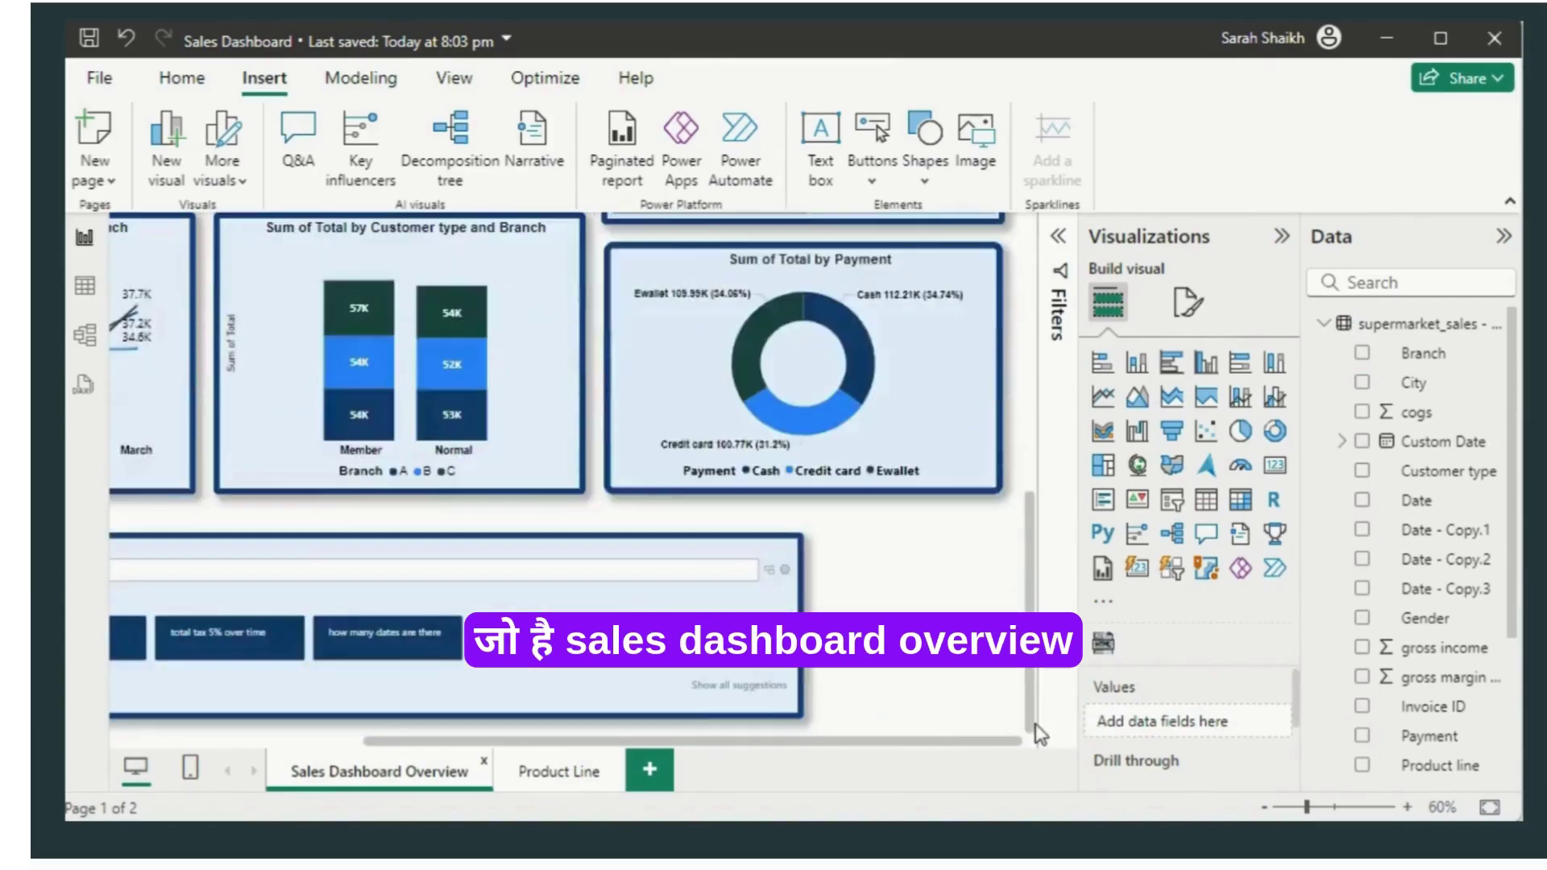
pyautogui.click(872, 179)
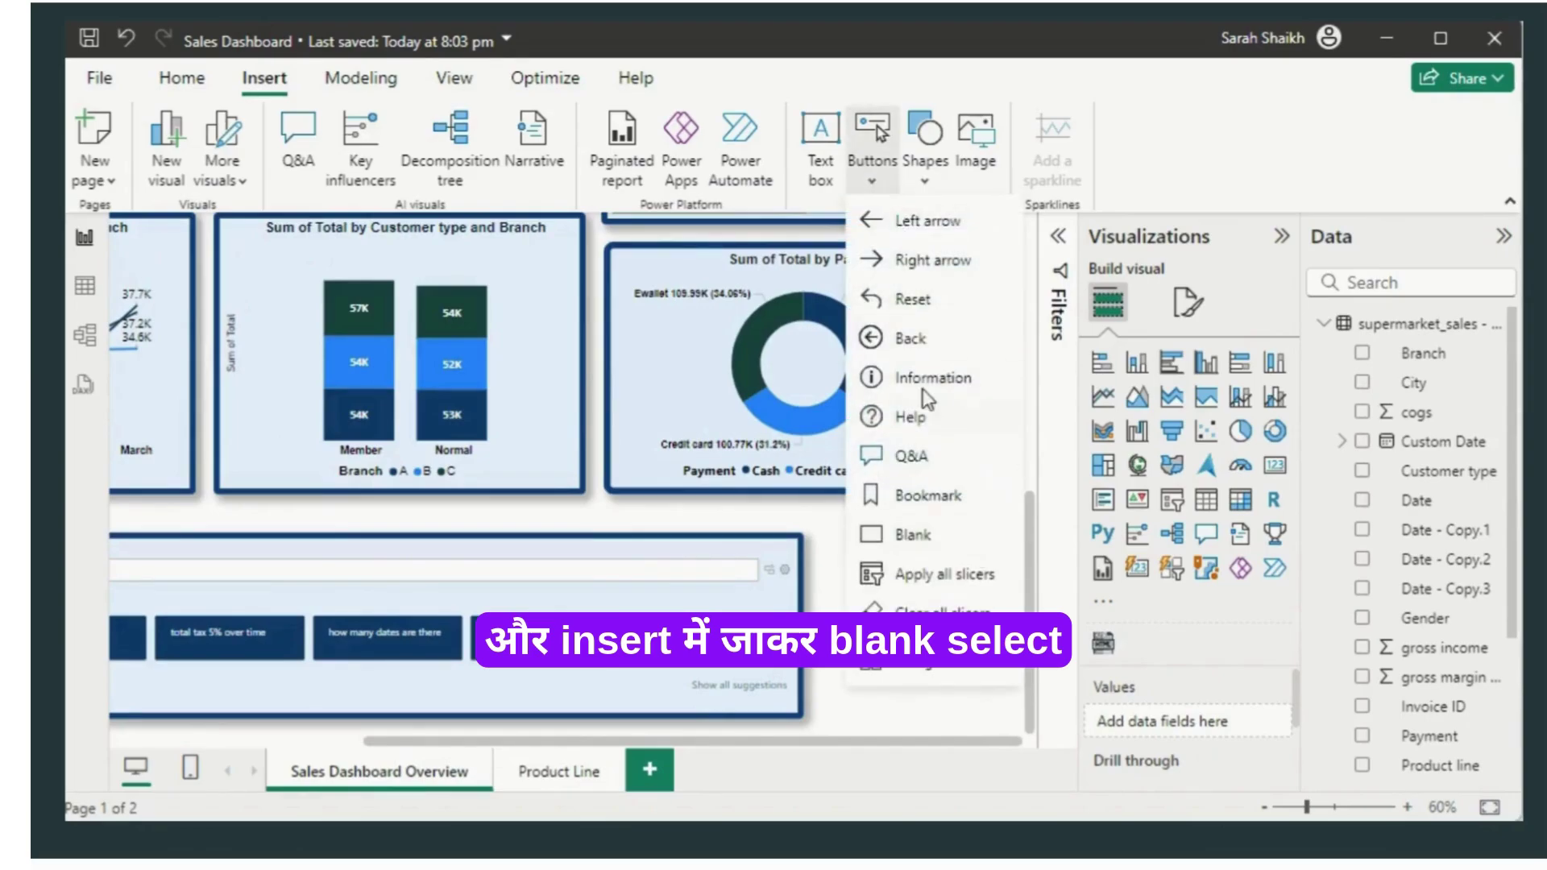
pyautogui.click(925, 530)
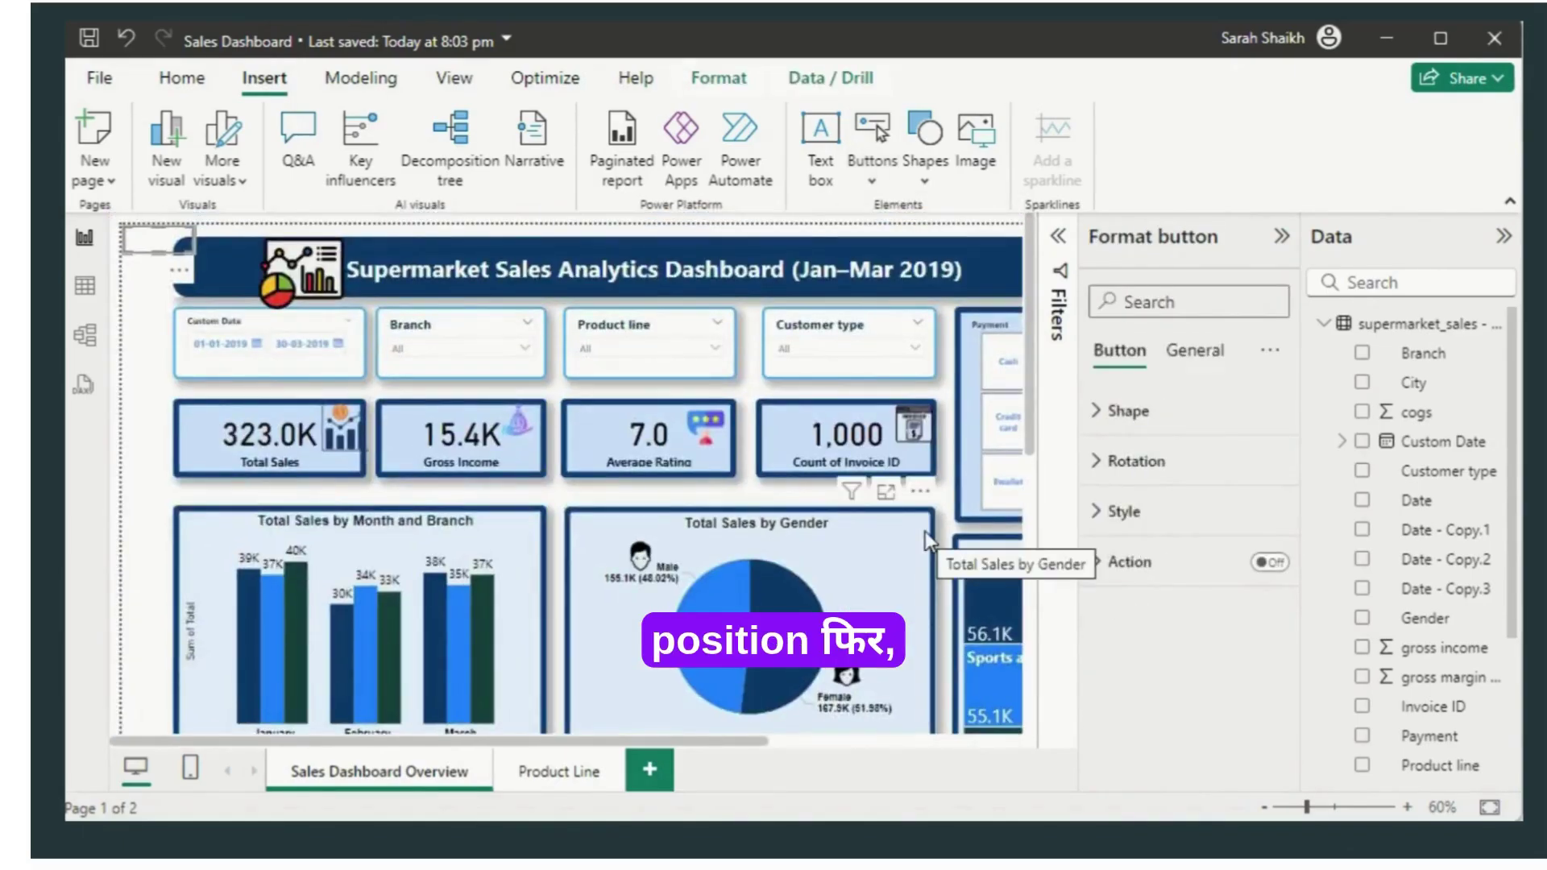
# Step: Move the blank button to the empty area beside the Q&A visual, below the Sum of Total by Payment chart
pyautogui.moveTo(185, 282); pyautogui.dragTo(886, 596)
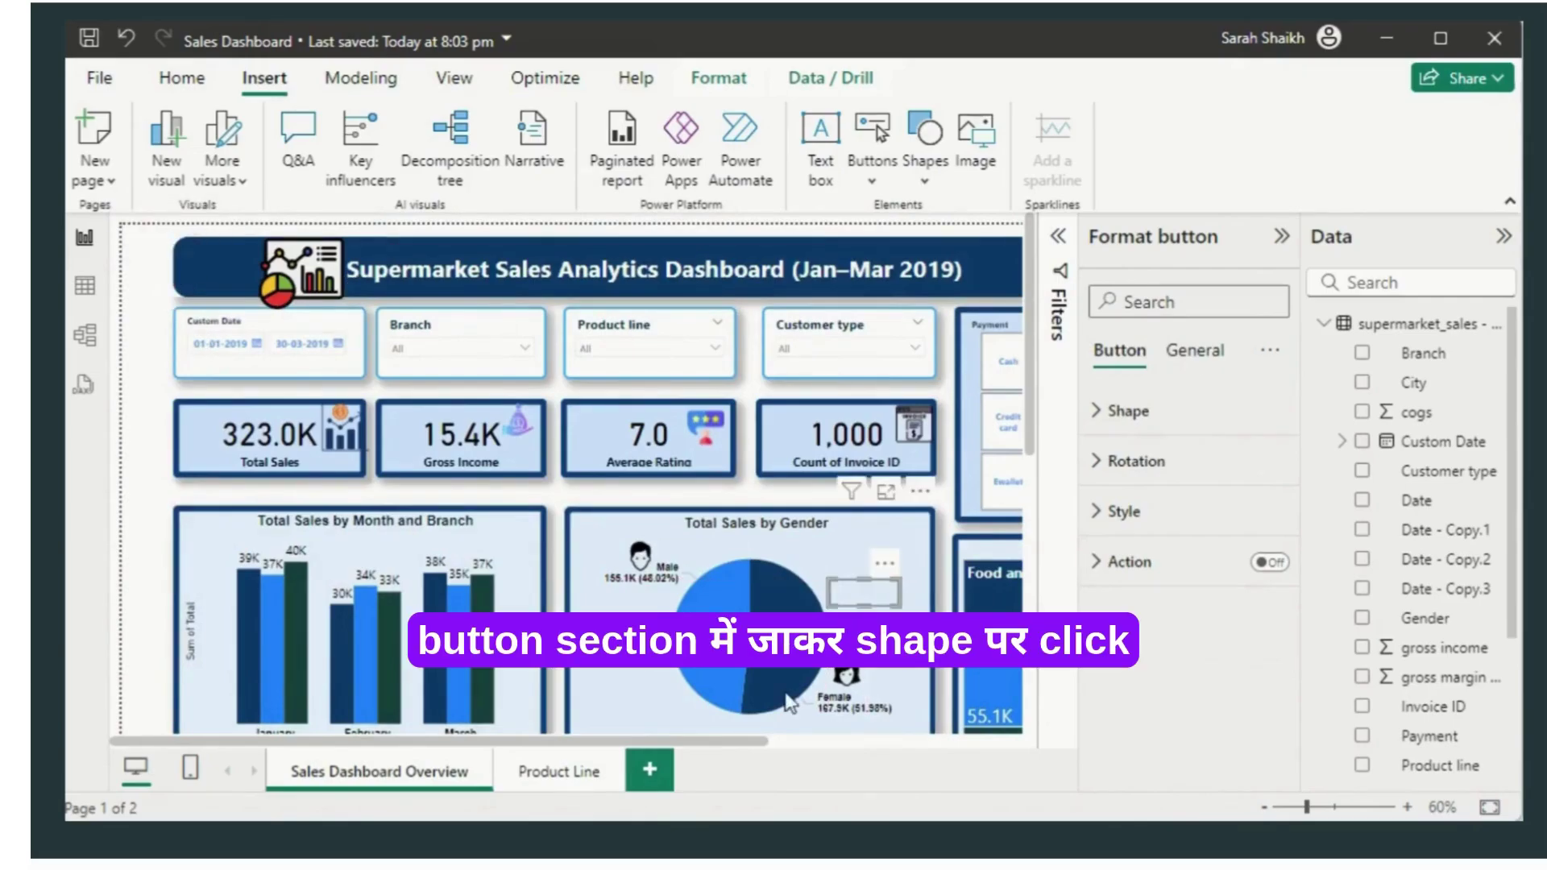
pyautogui.moveTo(741, 737); pyautogui.dragTo(1025, 767)
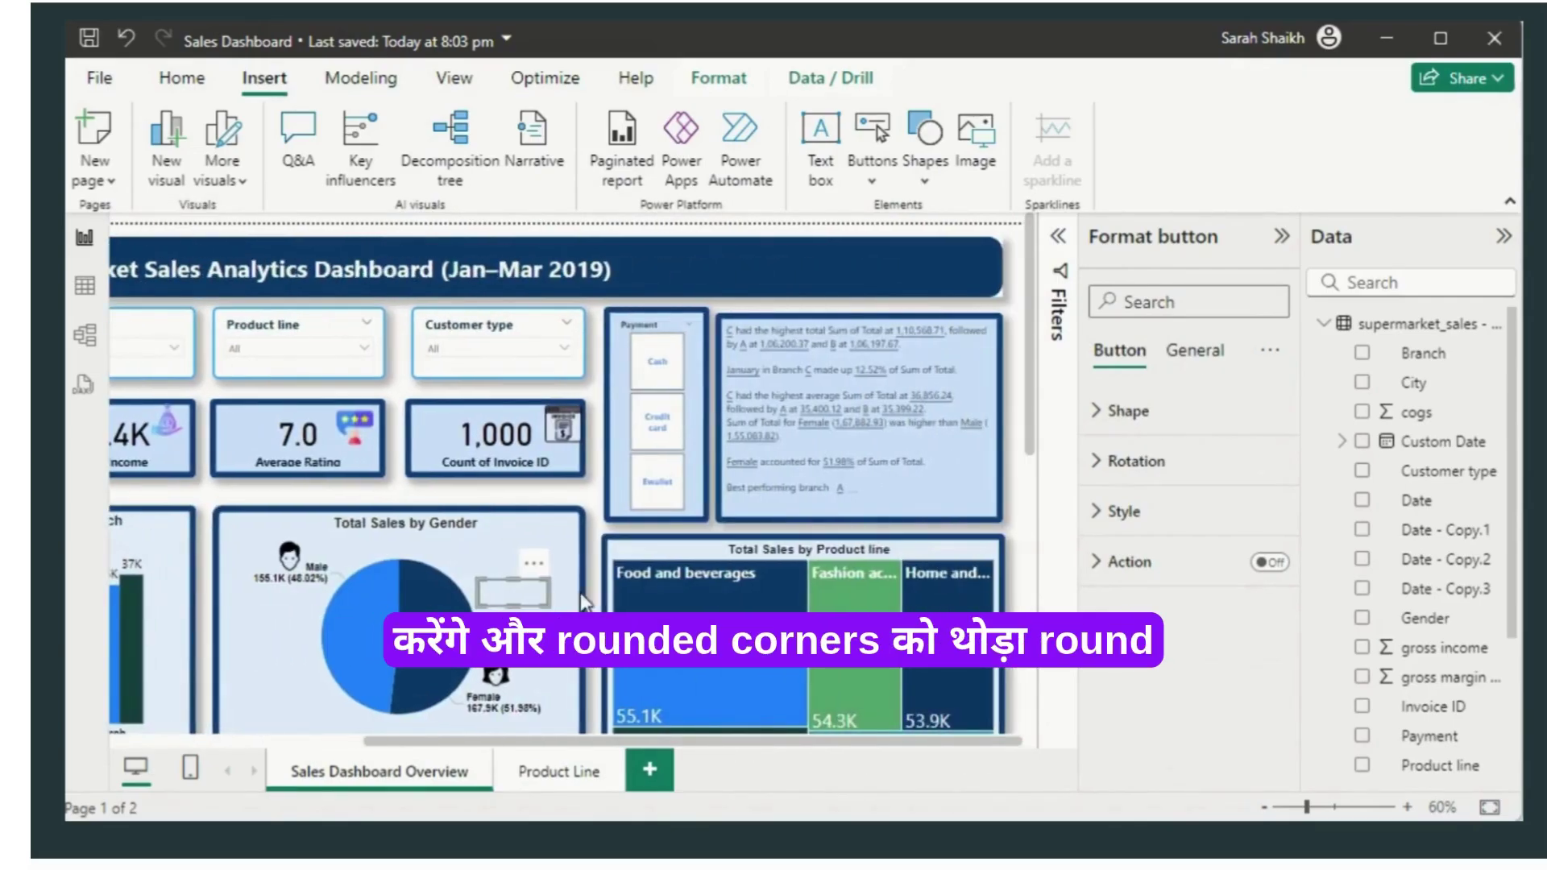
pyautogui.moveTo(513, 593); pyautogui.dragTo(895, 635)
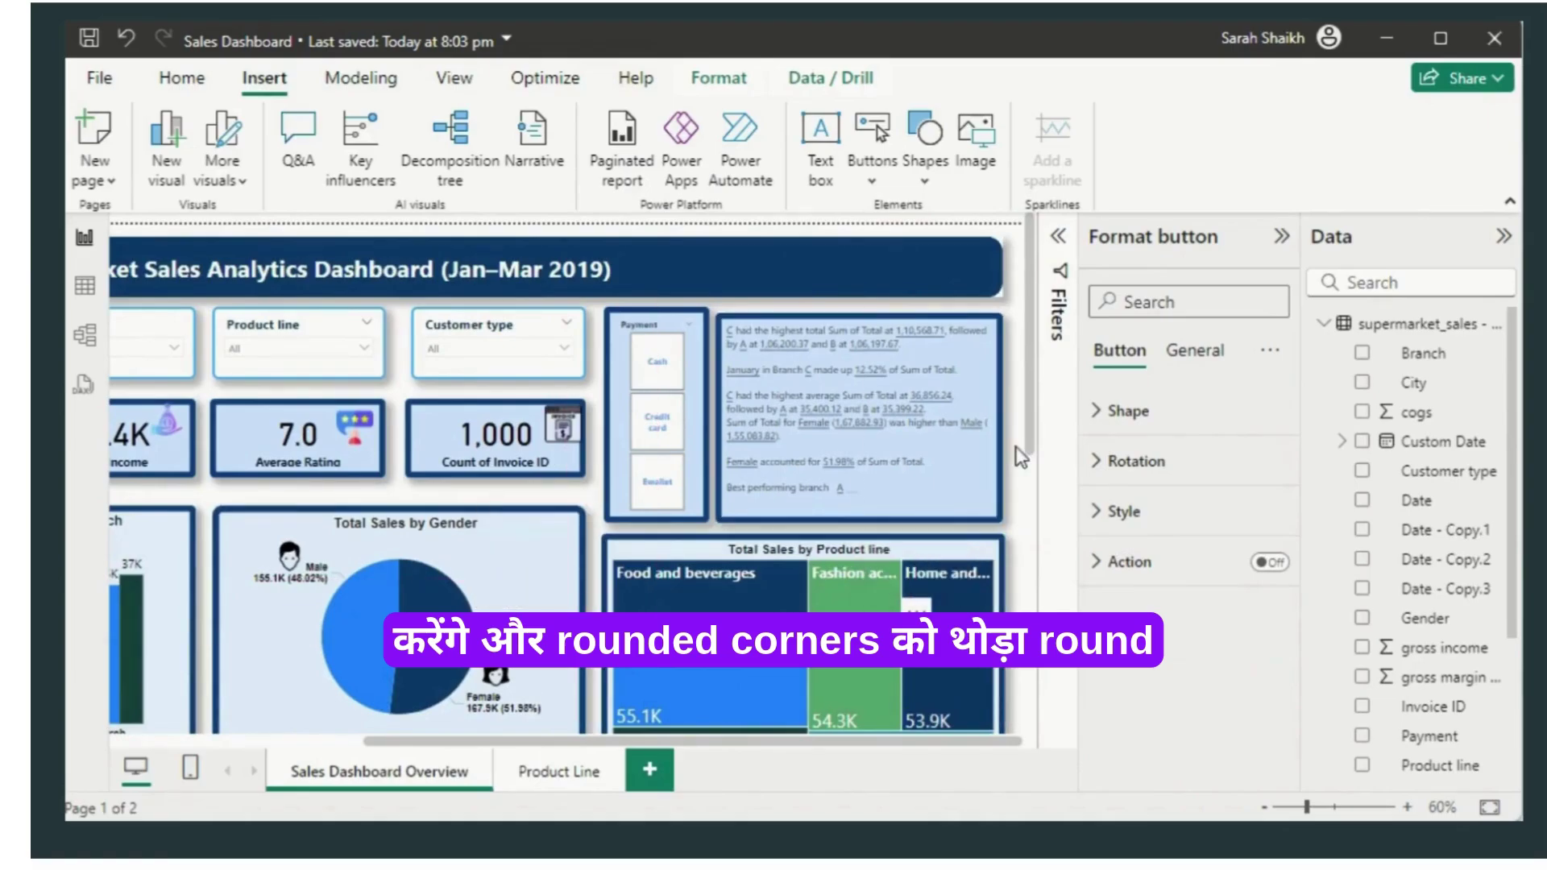
pyautogui.moveTo(1029, 447); pyautogui.dragTo(1061, 611)
pyautogui.moveTo(922, 300); pyautogui.dragTo(1025, 700)
pyautogui.scroll(-5, 1040, 596)
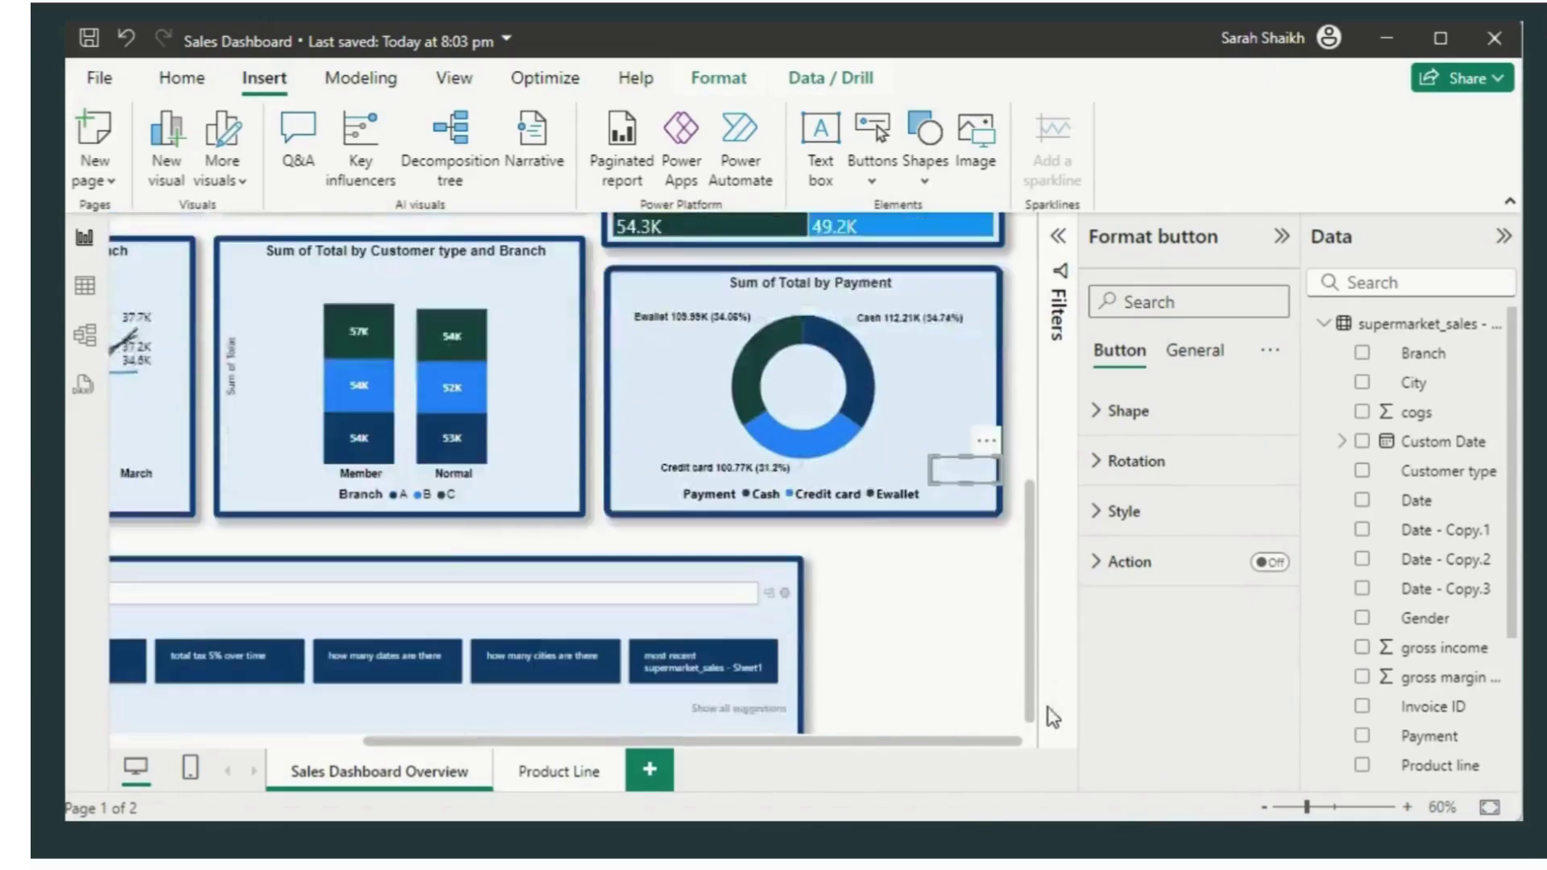
pyautogui.moveTo(993, 443); pyautogui.dragTo(919, 589)
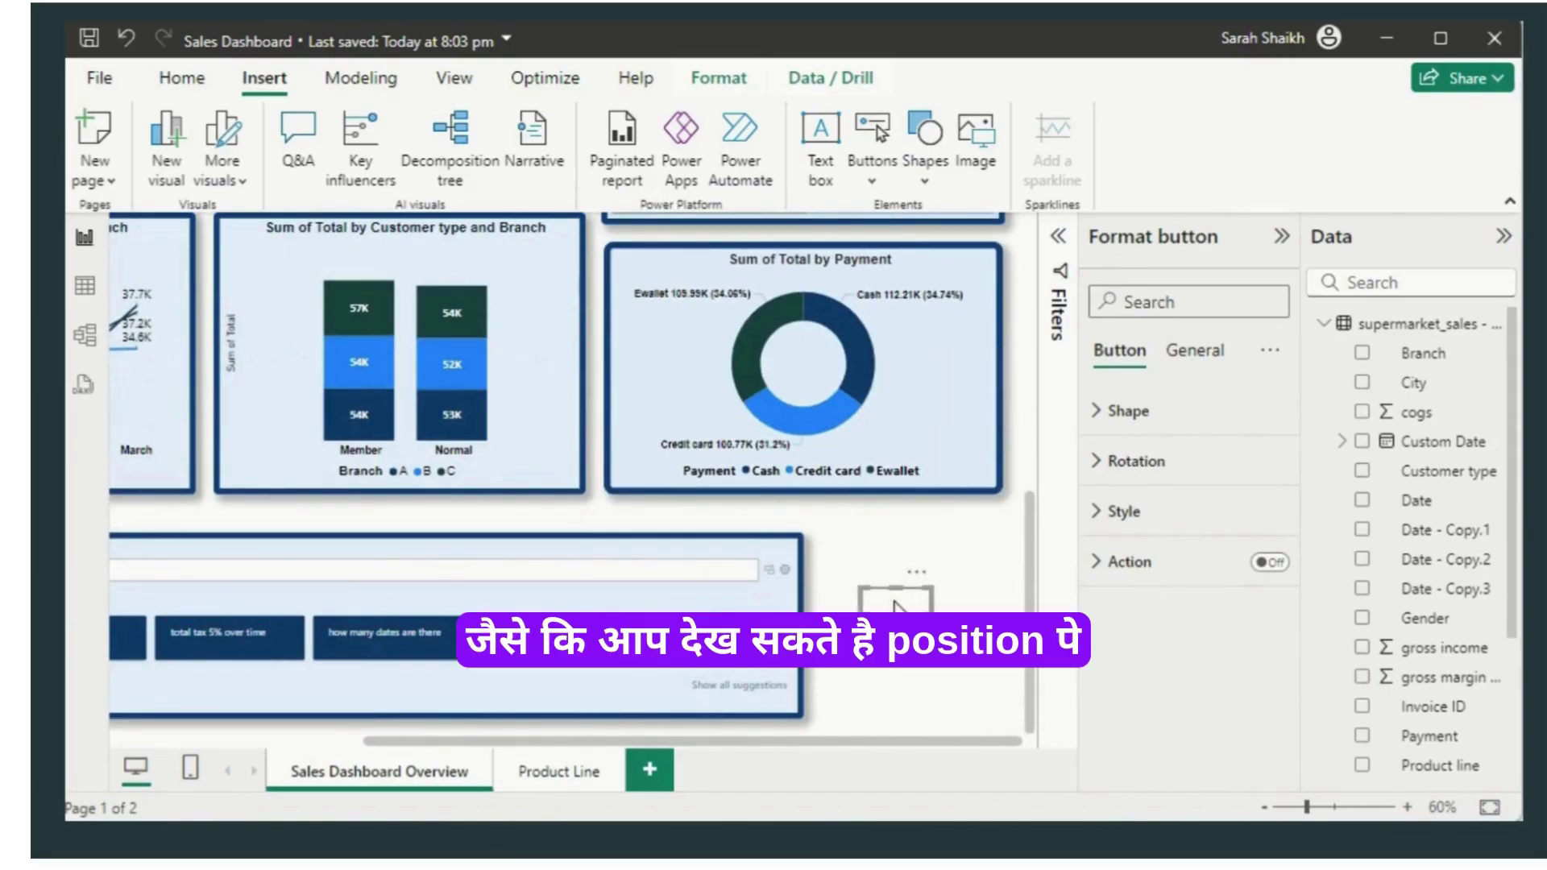
# Step: Set the rounded corners of the blank button's shape to 53 px
pyautogui.click(1201, 364)
pyautogui.click(1119, 354)
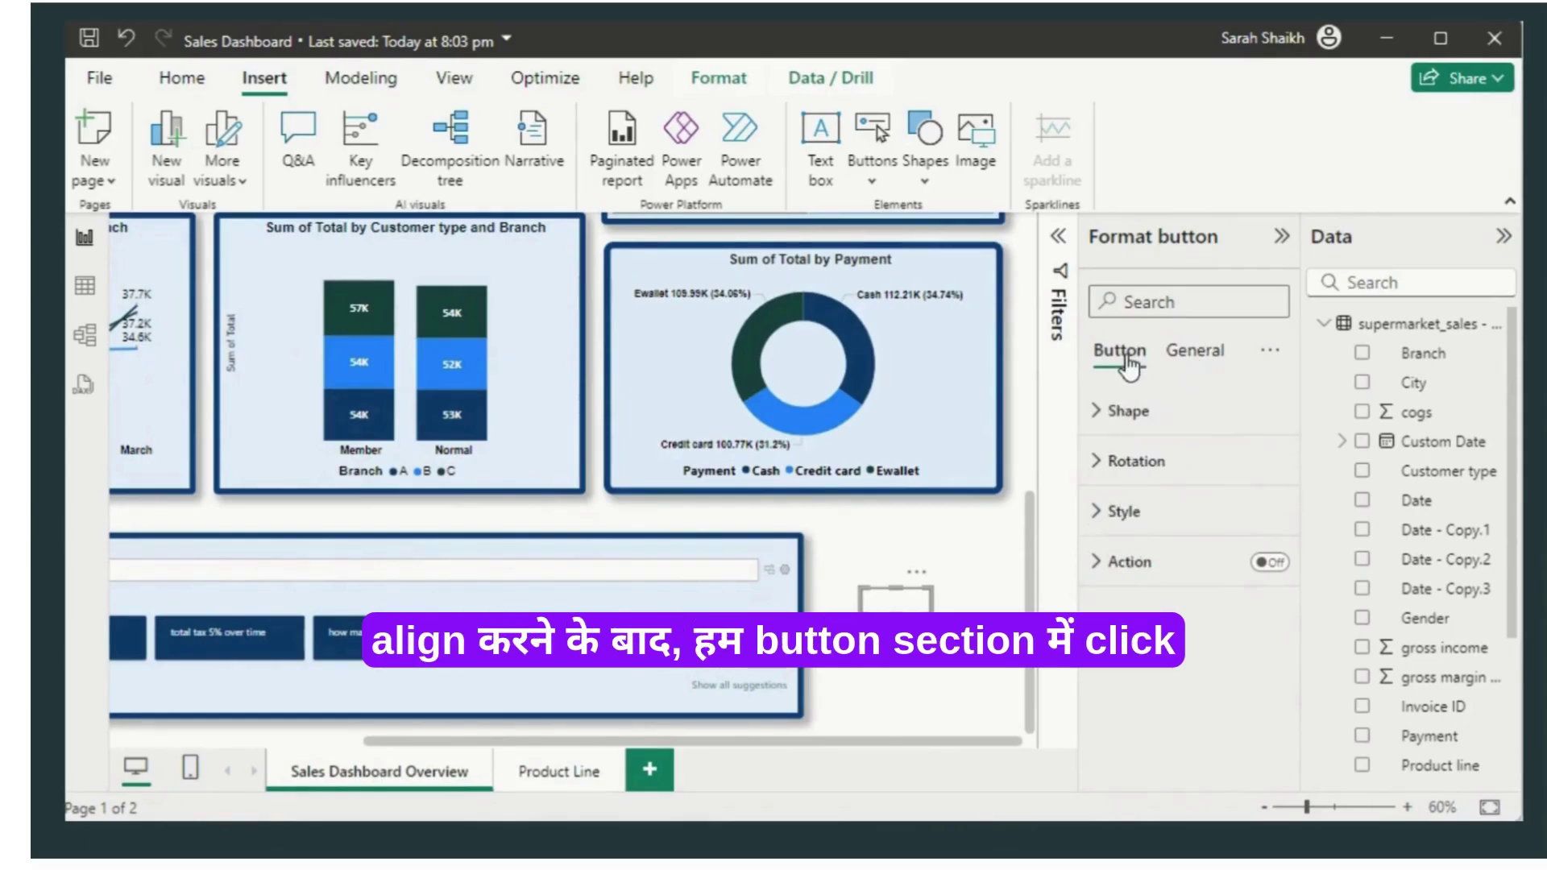
pyautogui.click(1098, 425)
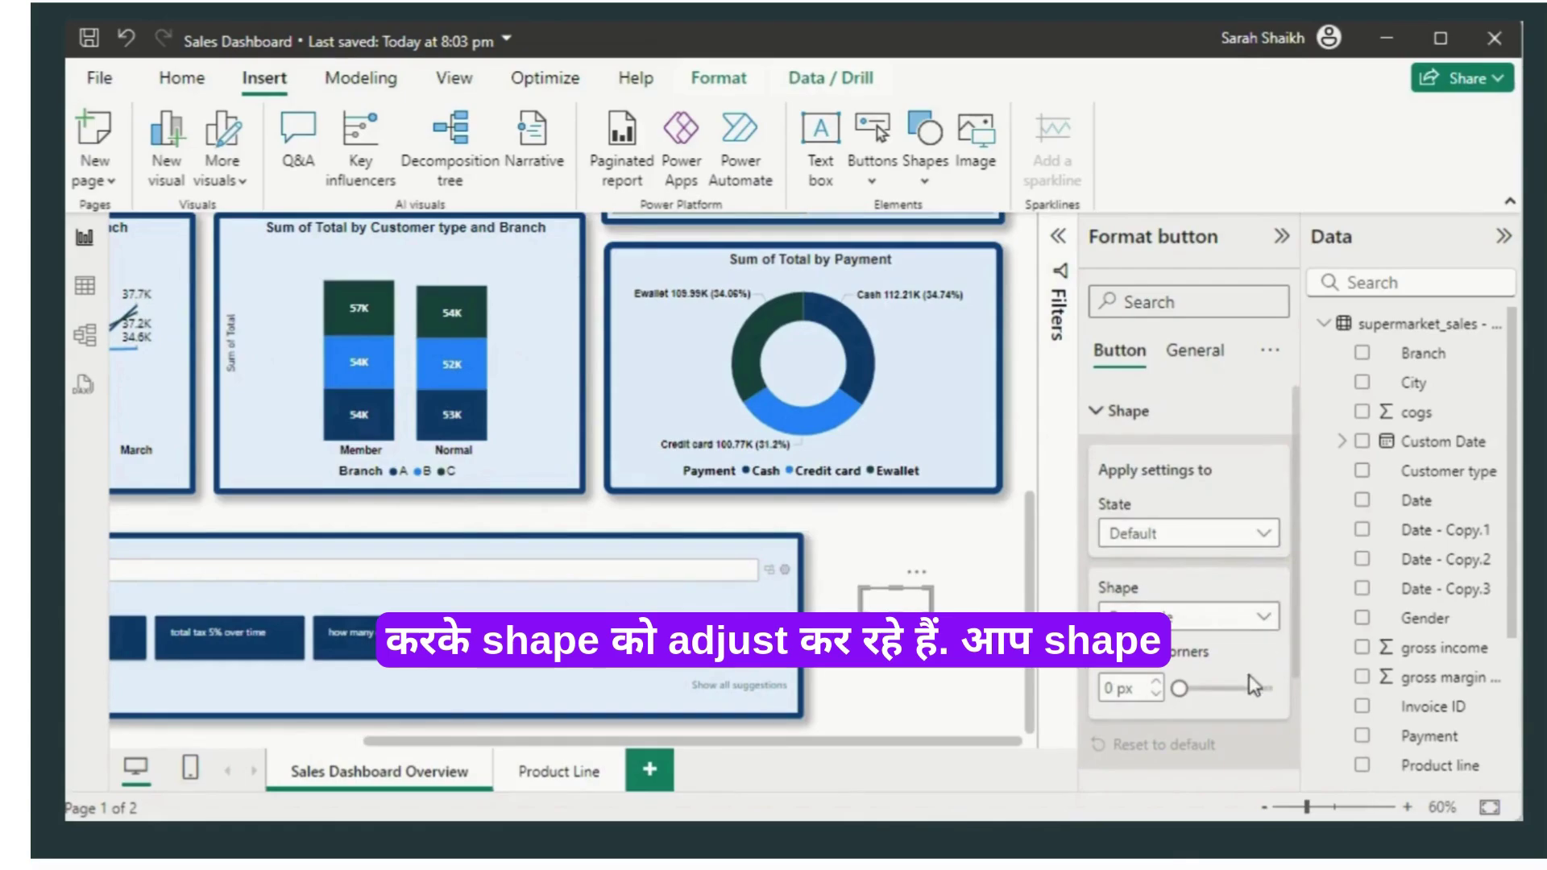
pyautogui.click(1205, 690)
pyautogui.click(1227, 690)
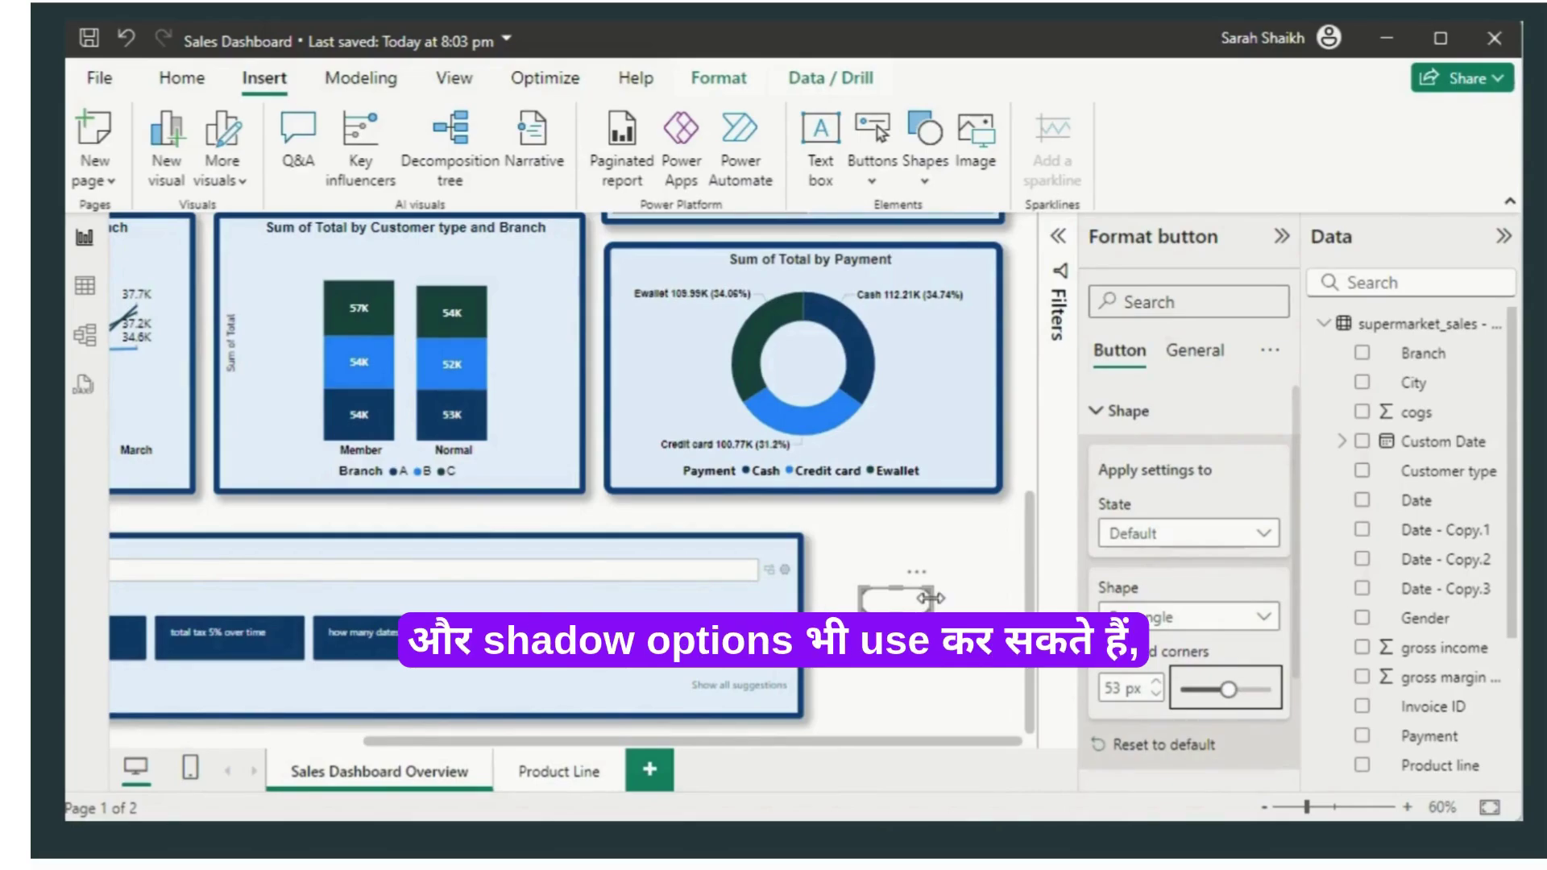
# Step: Enlarge the button to about twice its width and height and align its upper edge with the Q&A visual
pyautogui.moveTo(933, 601); pyautogui.dragTo(1021, 601)
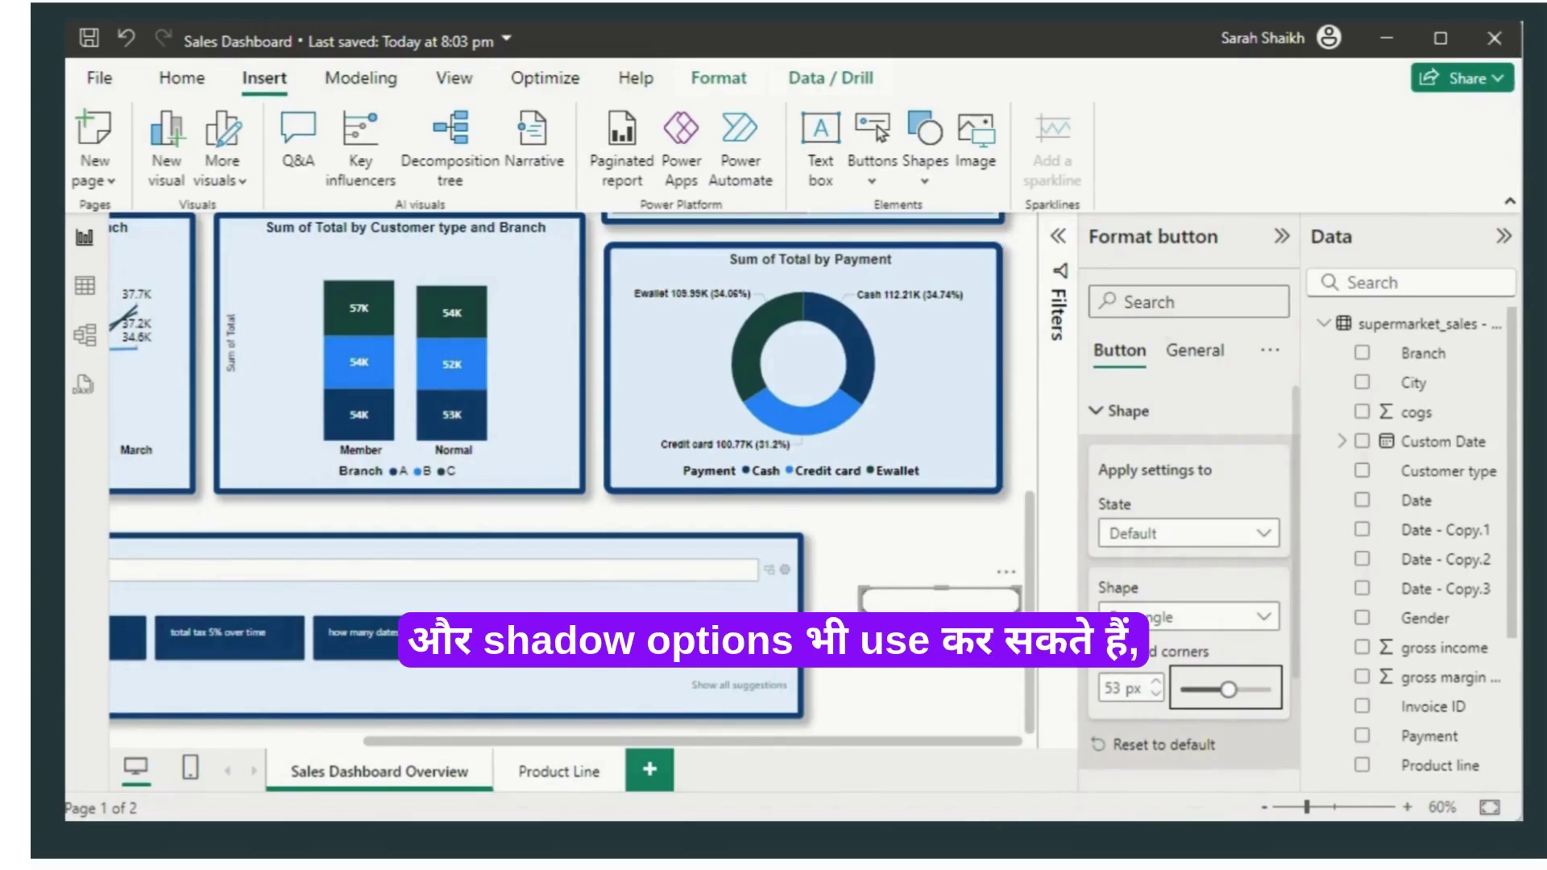
pyautogui.click(938, 585)
pyautogui.click(944, 599)
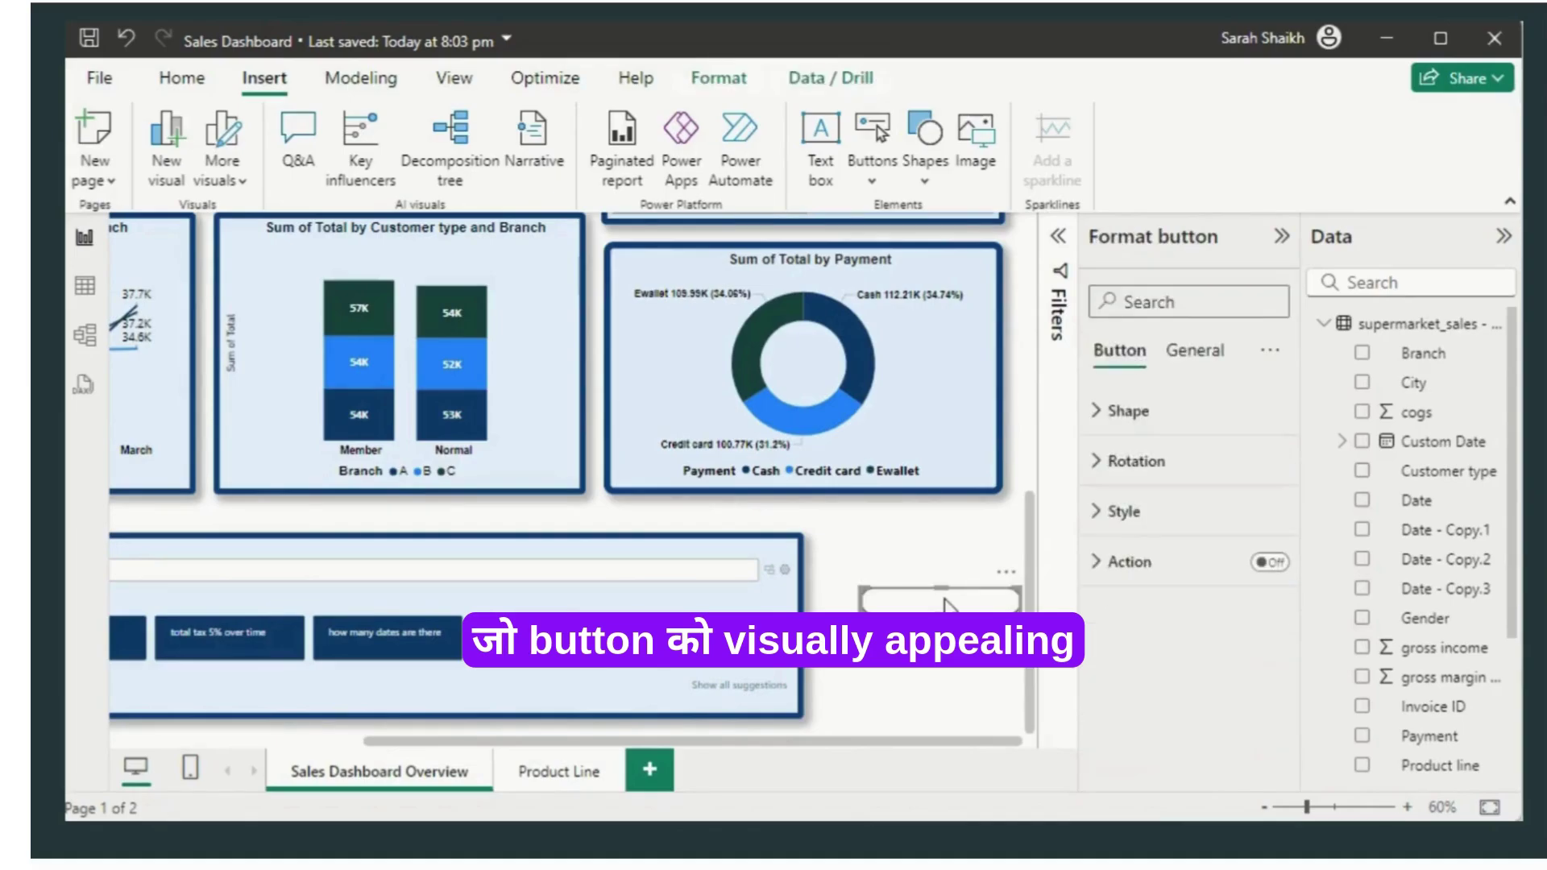
pyautogui.moveTo(941, 588); pyautogui.dragTo(907, 548)
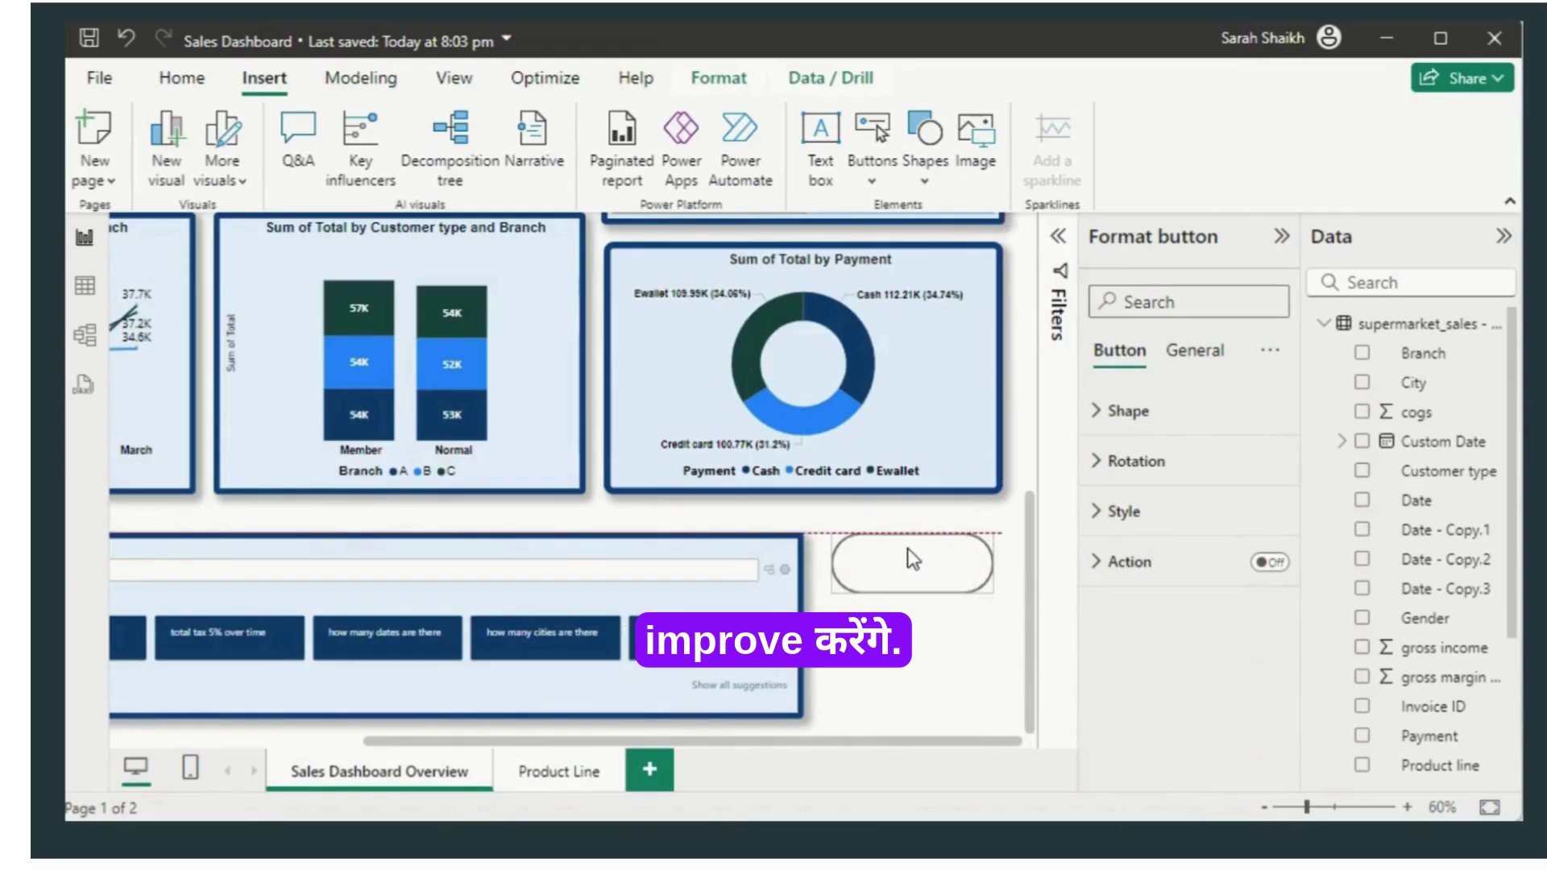
# Step: Turn on the button's title and set its text to "Drillthrough Product Line"
pyautogui.click(1197, 353)
pyautogui.click(1270, 462)
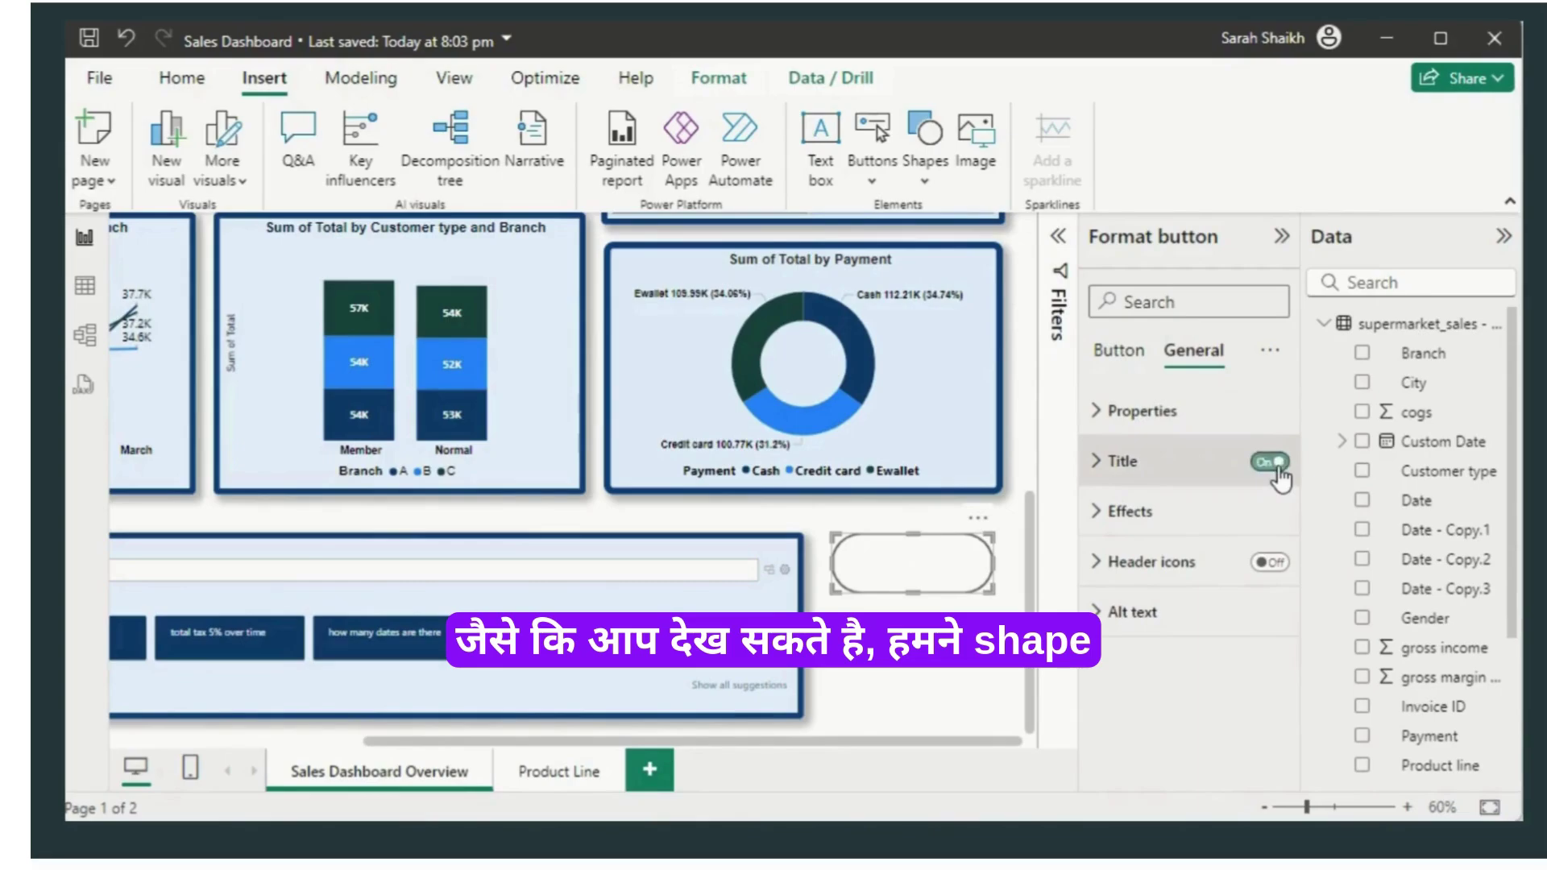
pyautogui.click(1120, 461)
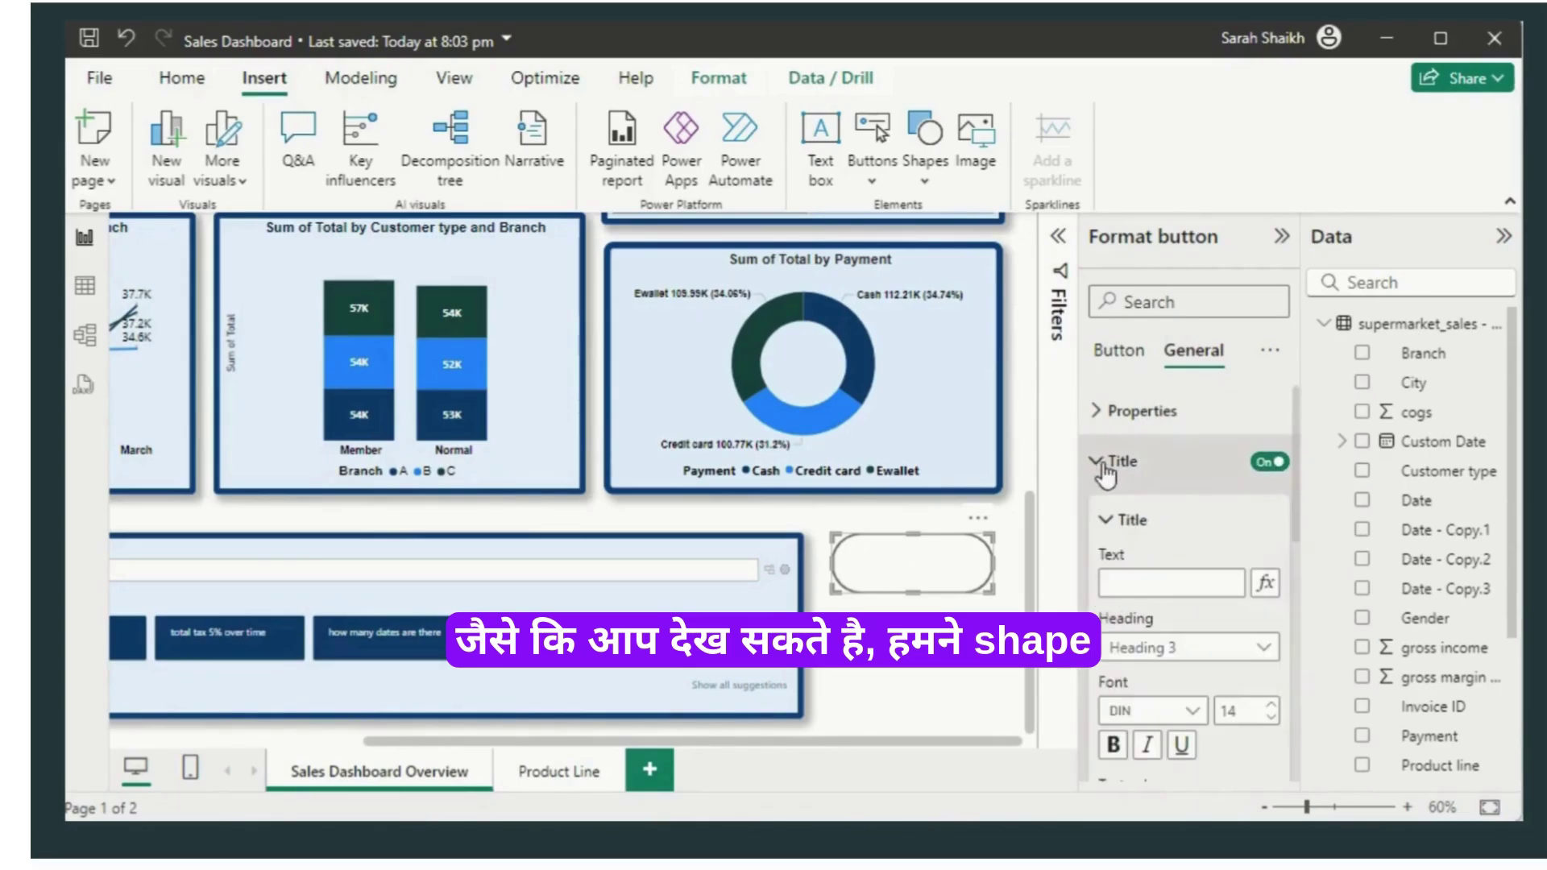
pyautogui.click(1161, 583)
pyautogui.write('Dr')
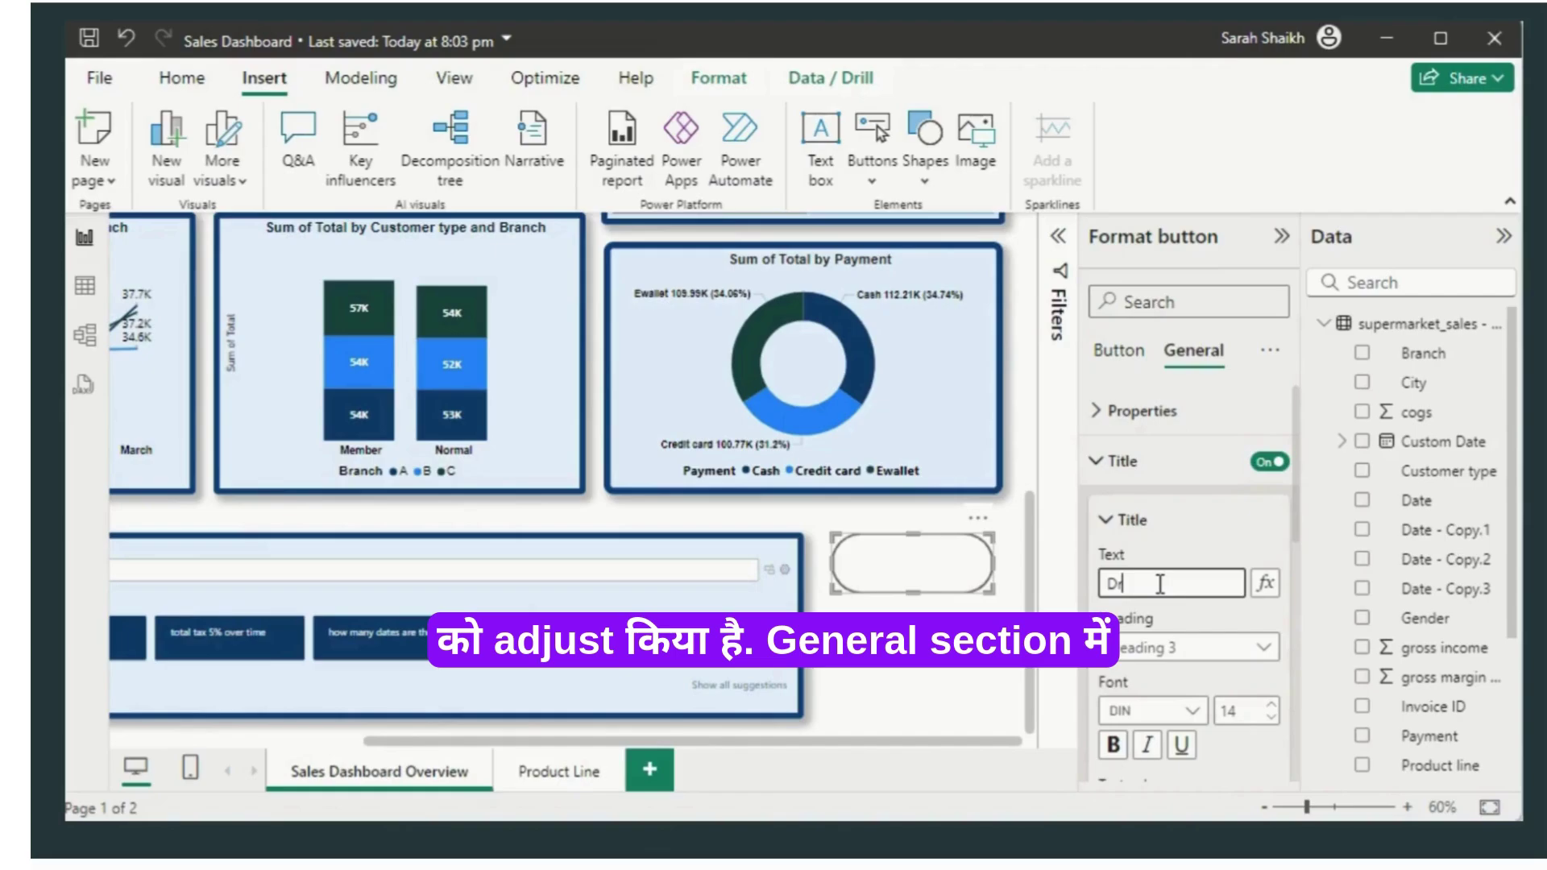
pyautogui.write('ill')
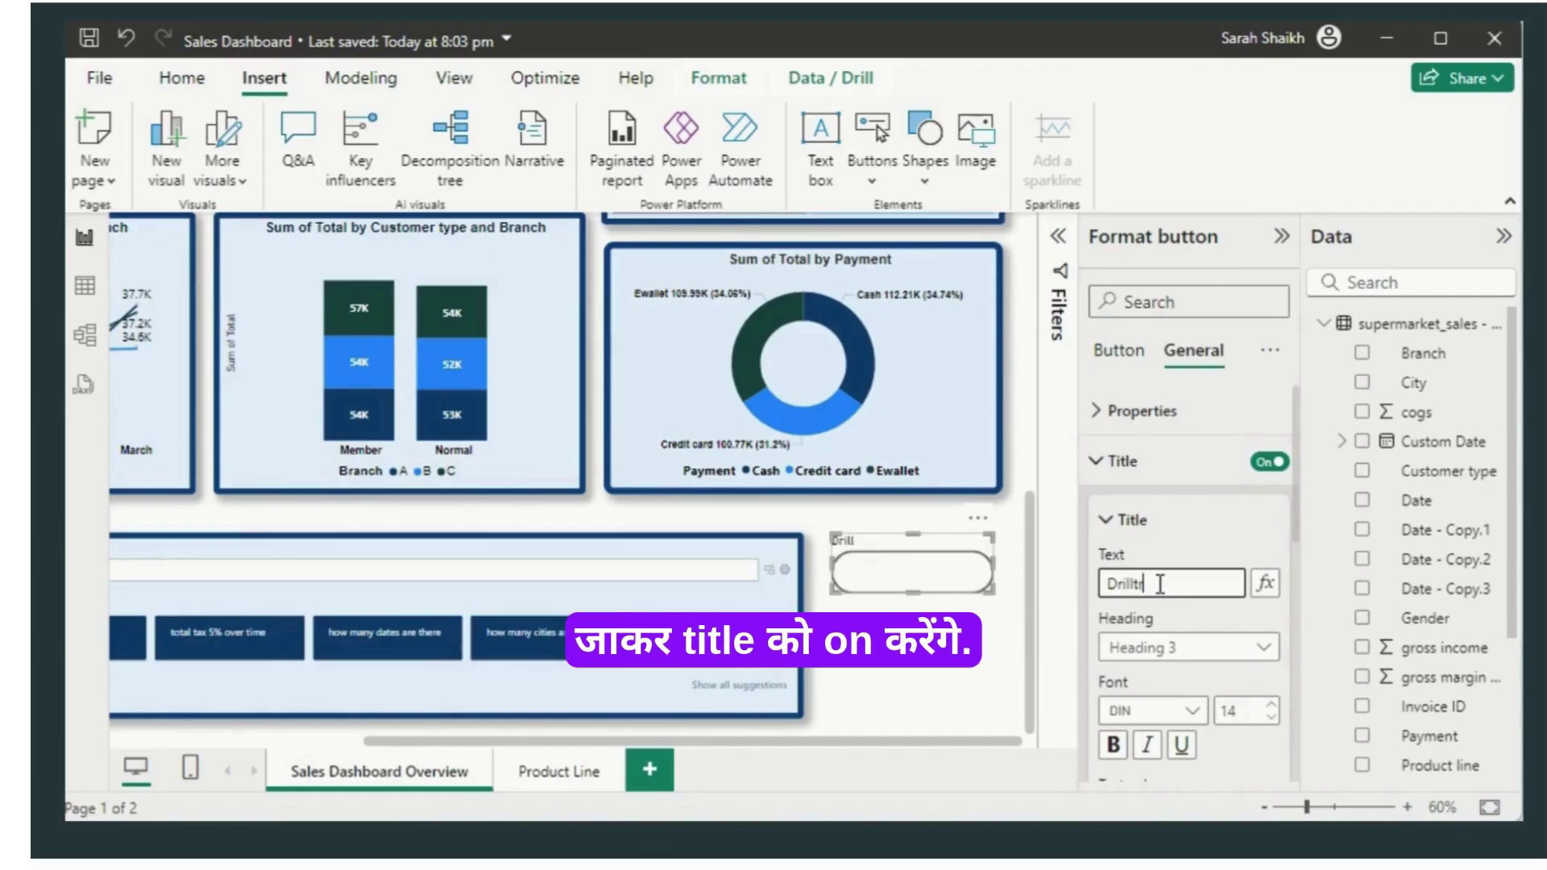
pyautogui.write('through Pro')
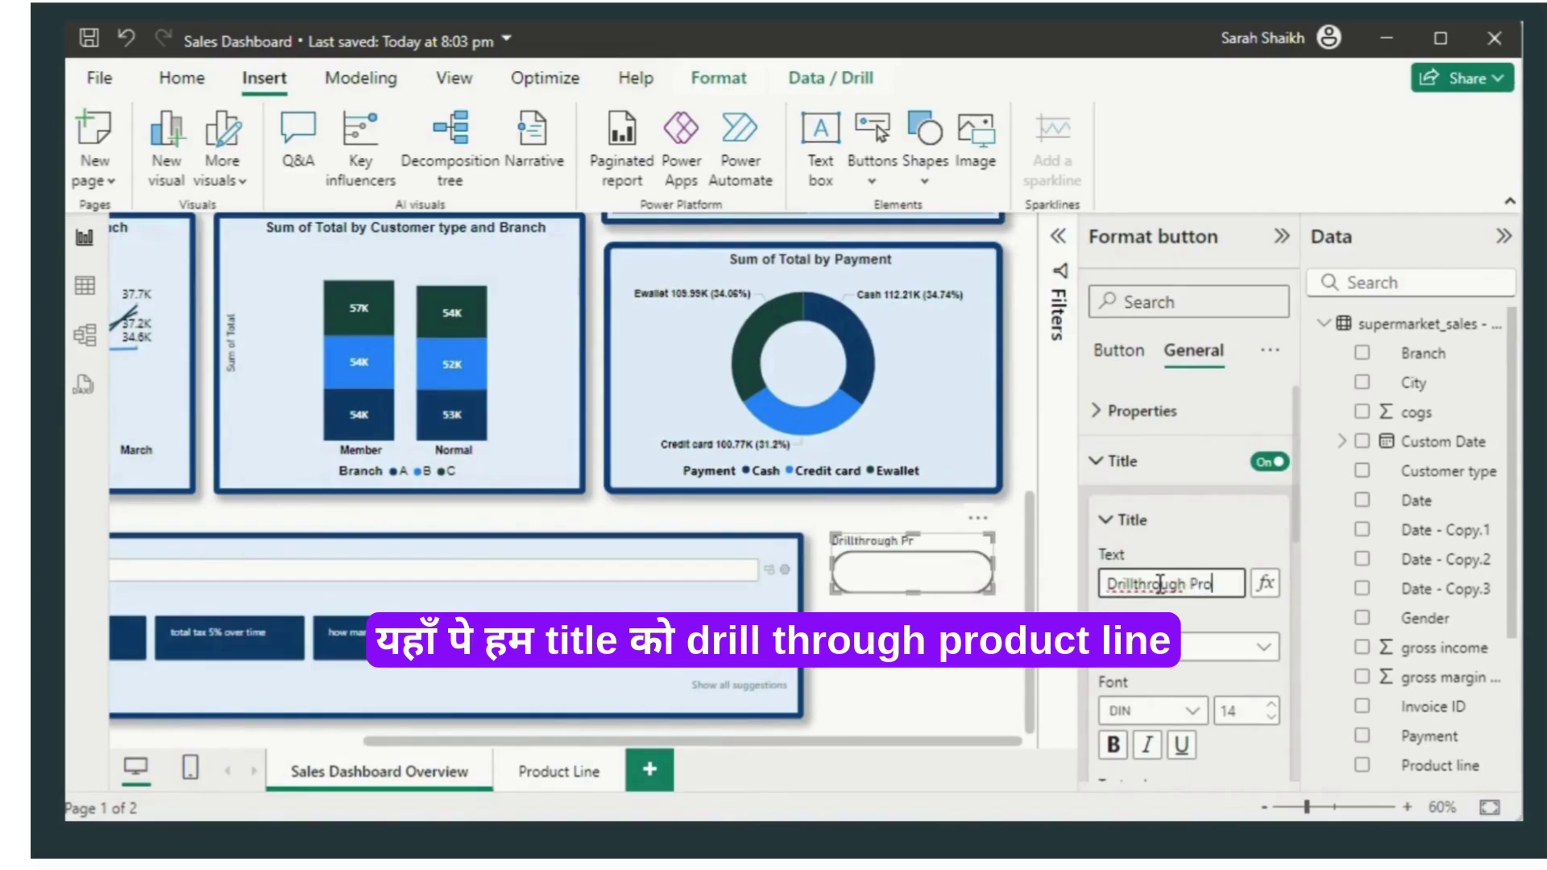
pyautogui.write('duc')
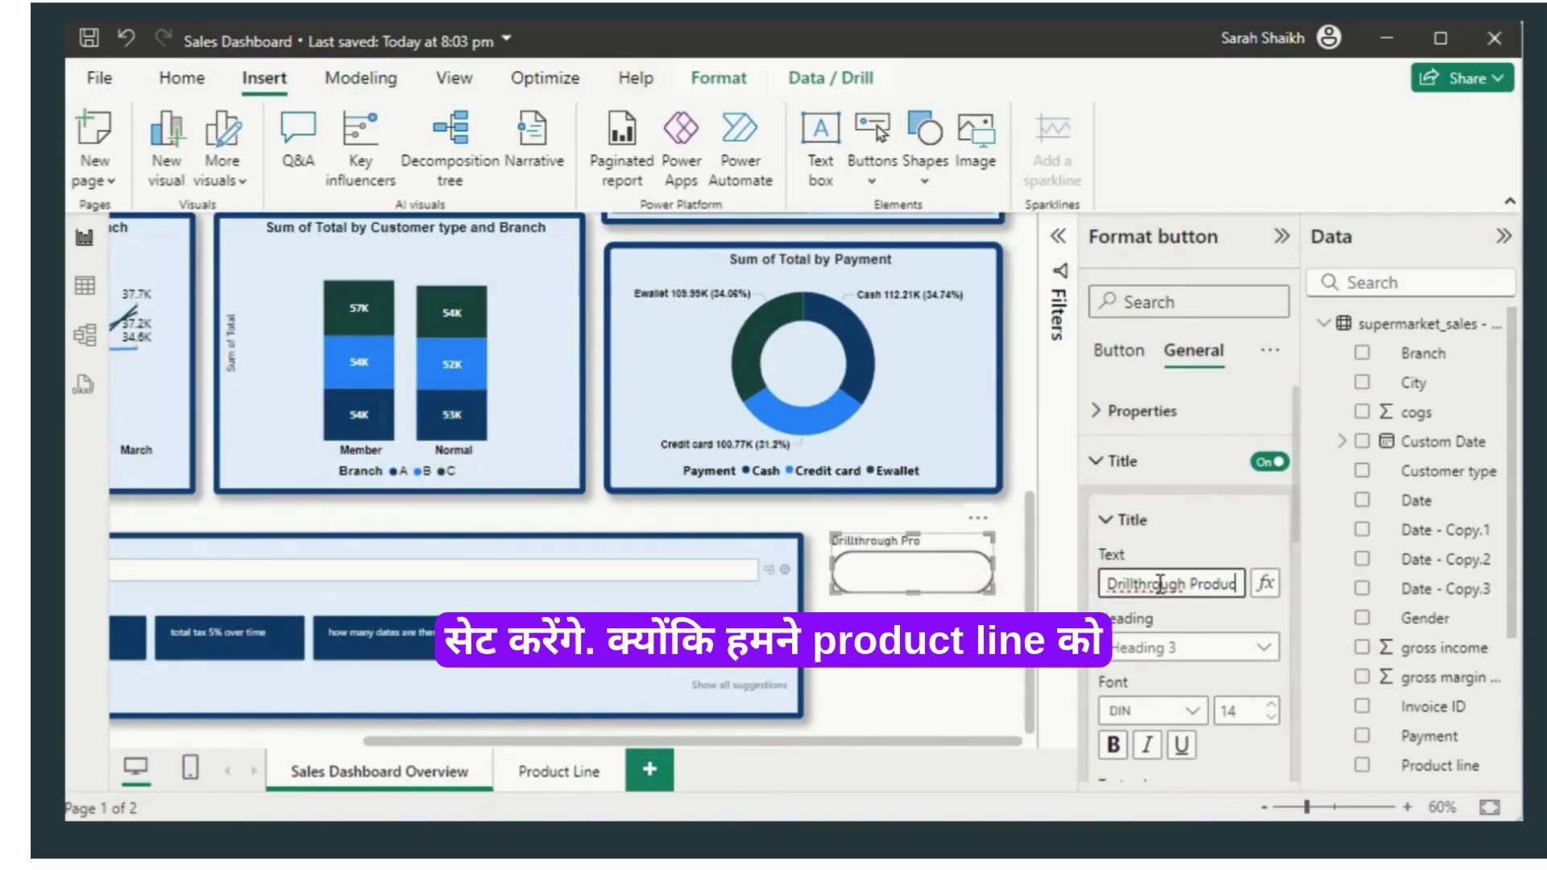
pyautogui.write('t Line')
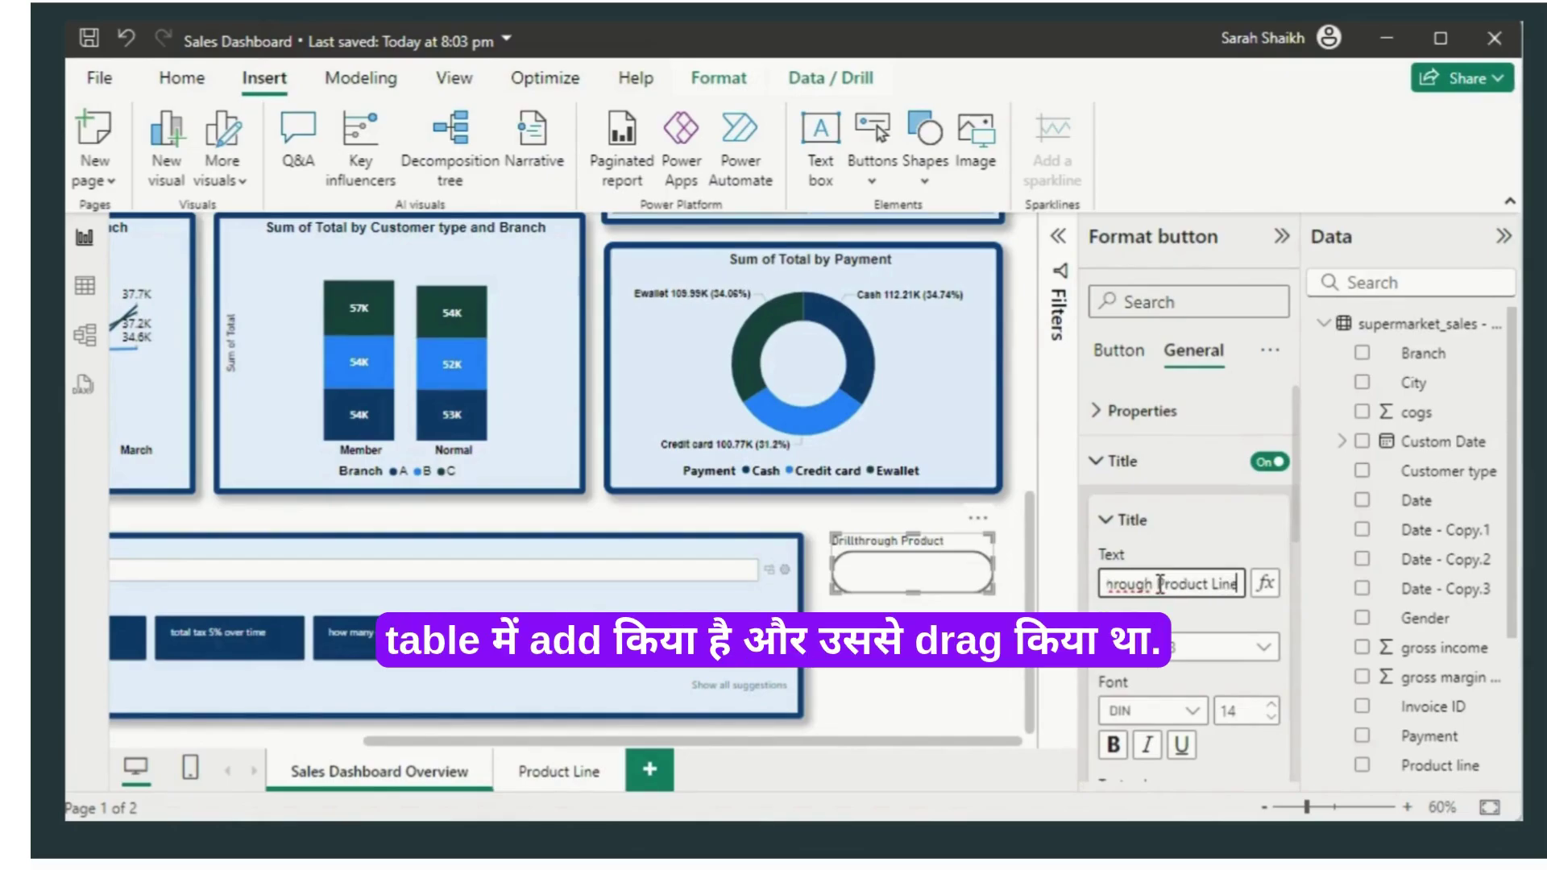
# Step: Make the button's title bold and set its font to Calibri at size 15
pyautogui.click(1116, 755)
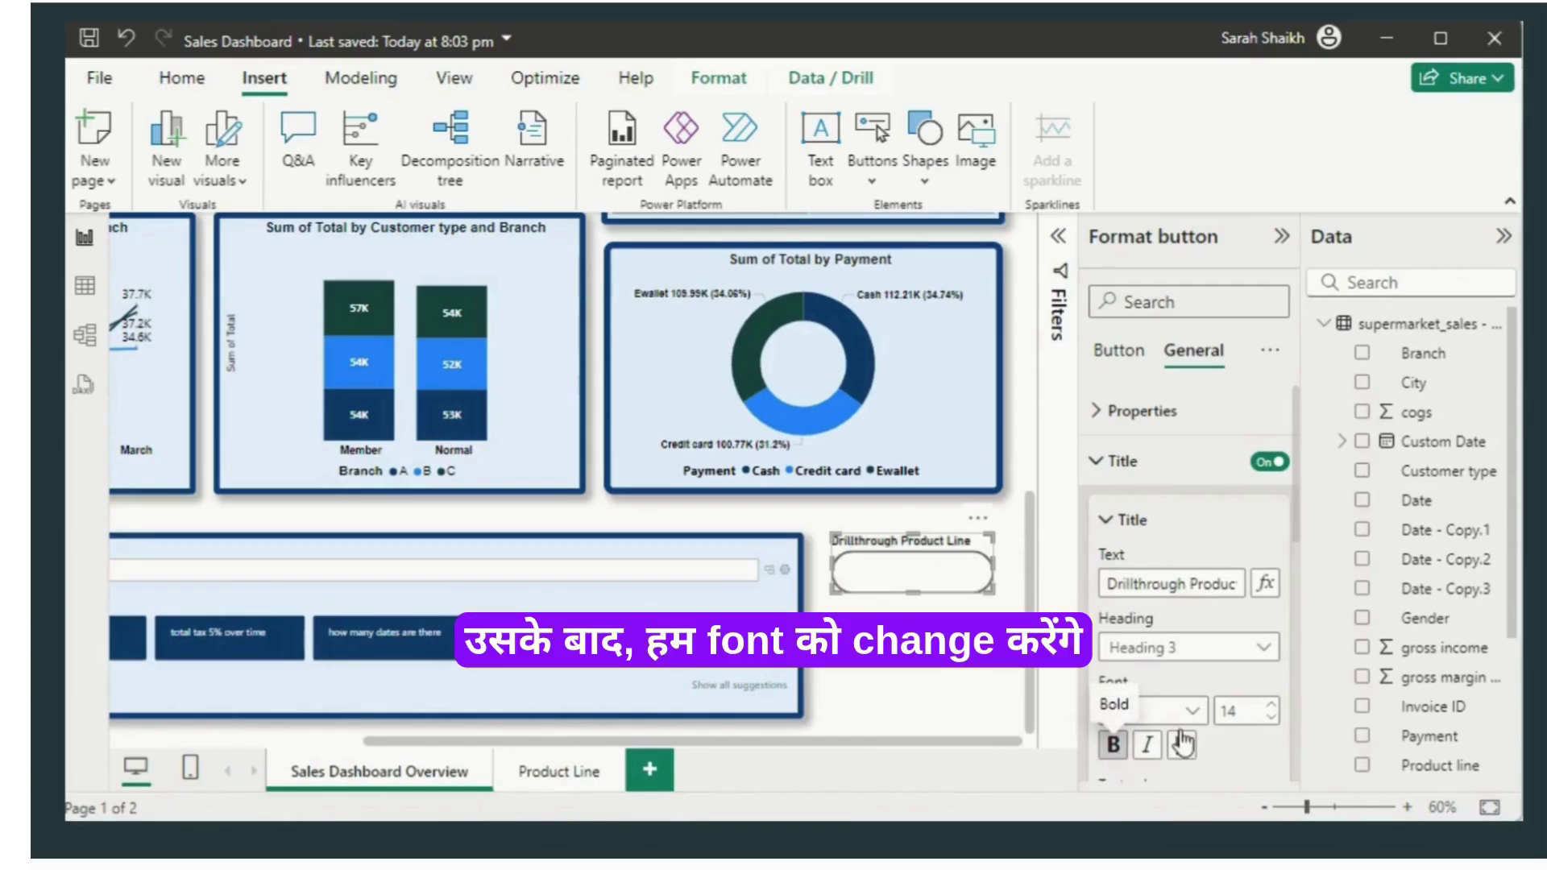
pyautogui.click(1198, 710)
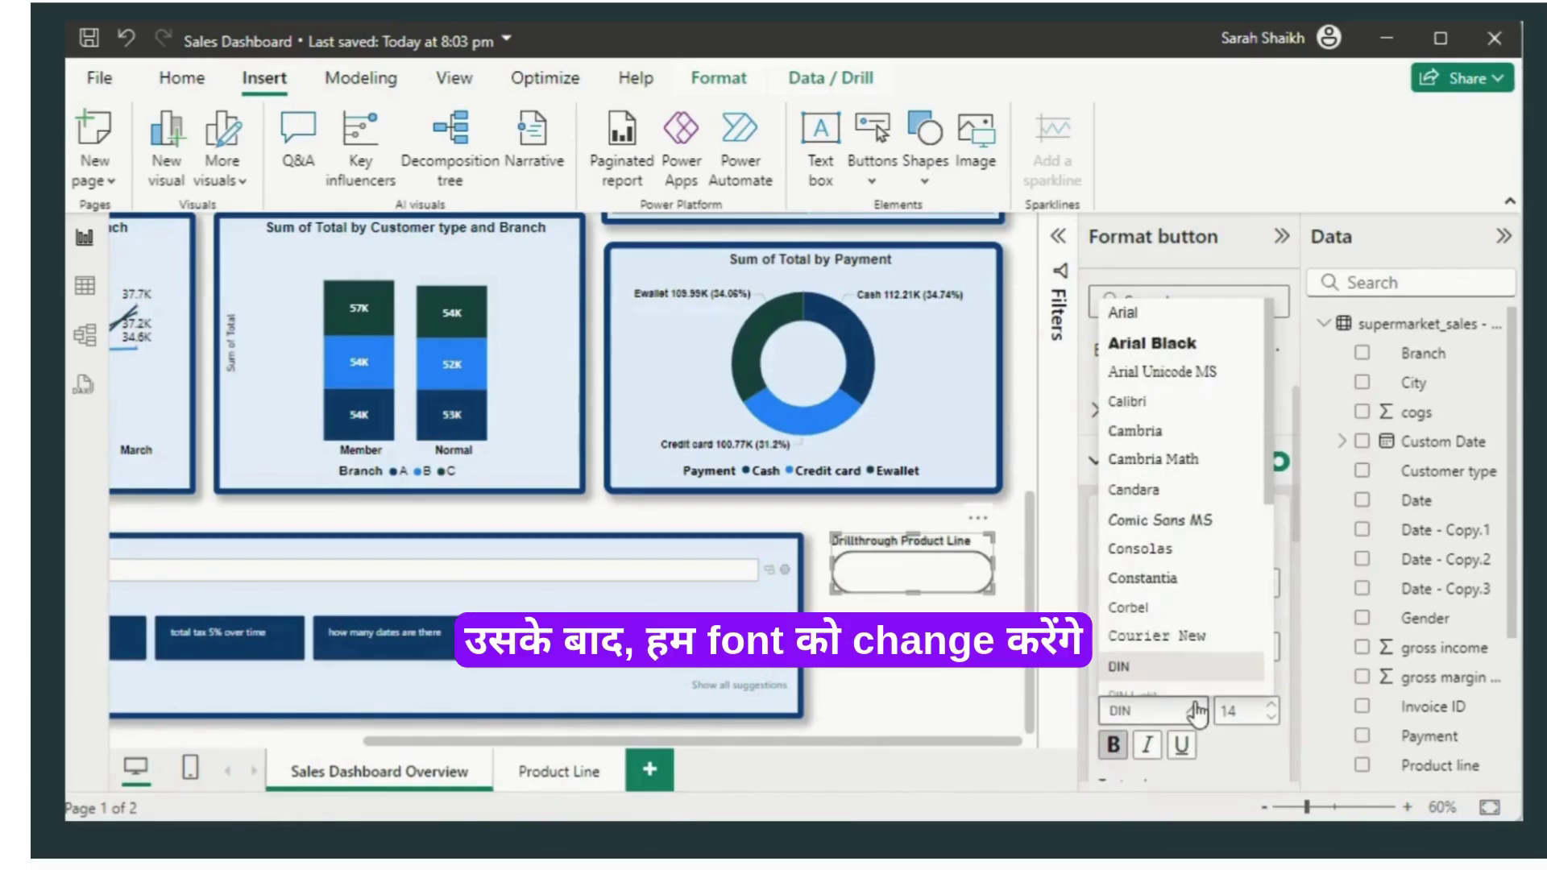
pyautogui.click(1155, 404)
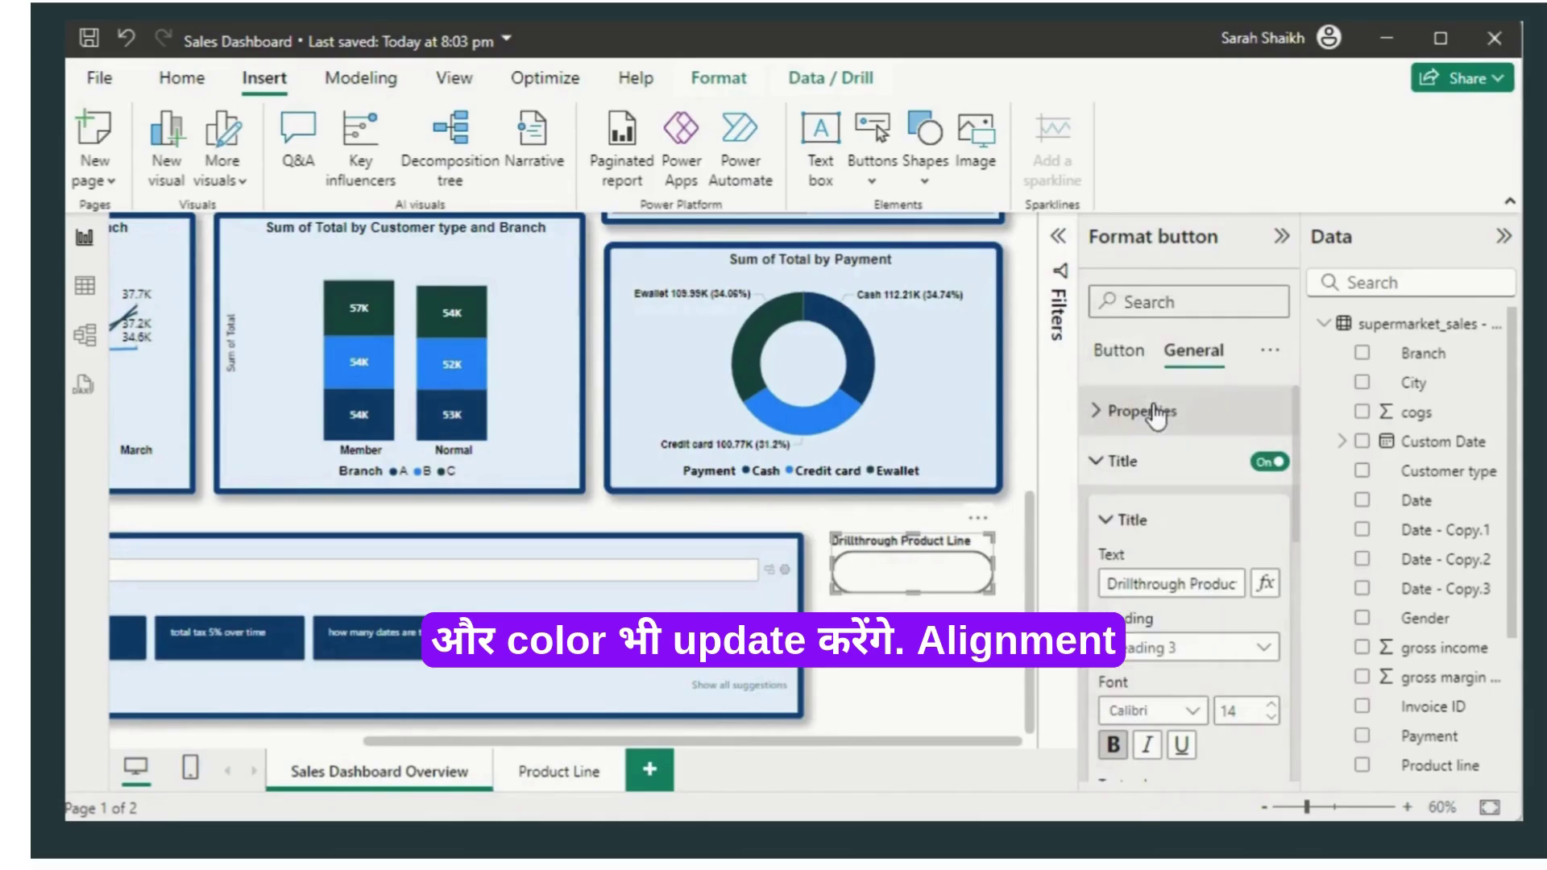
pyautogui.click(1276, 716)
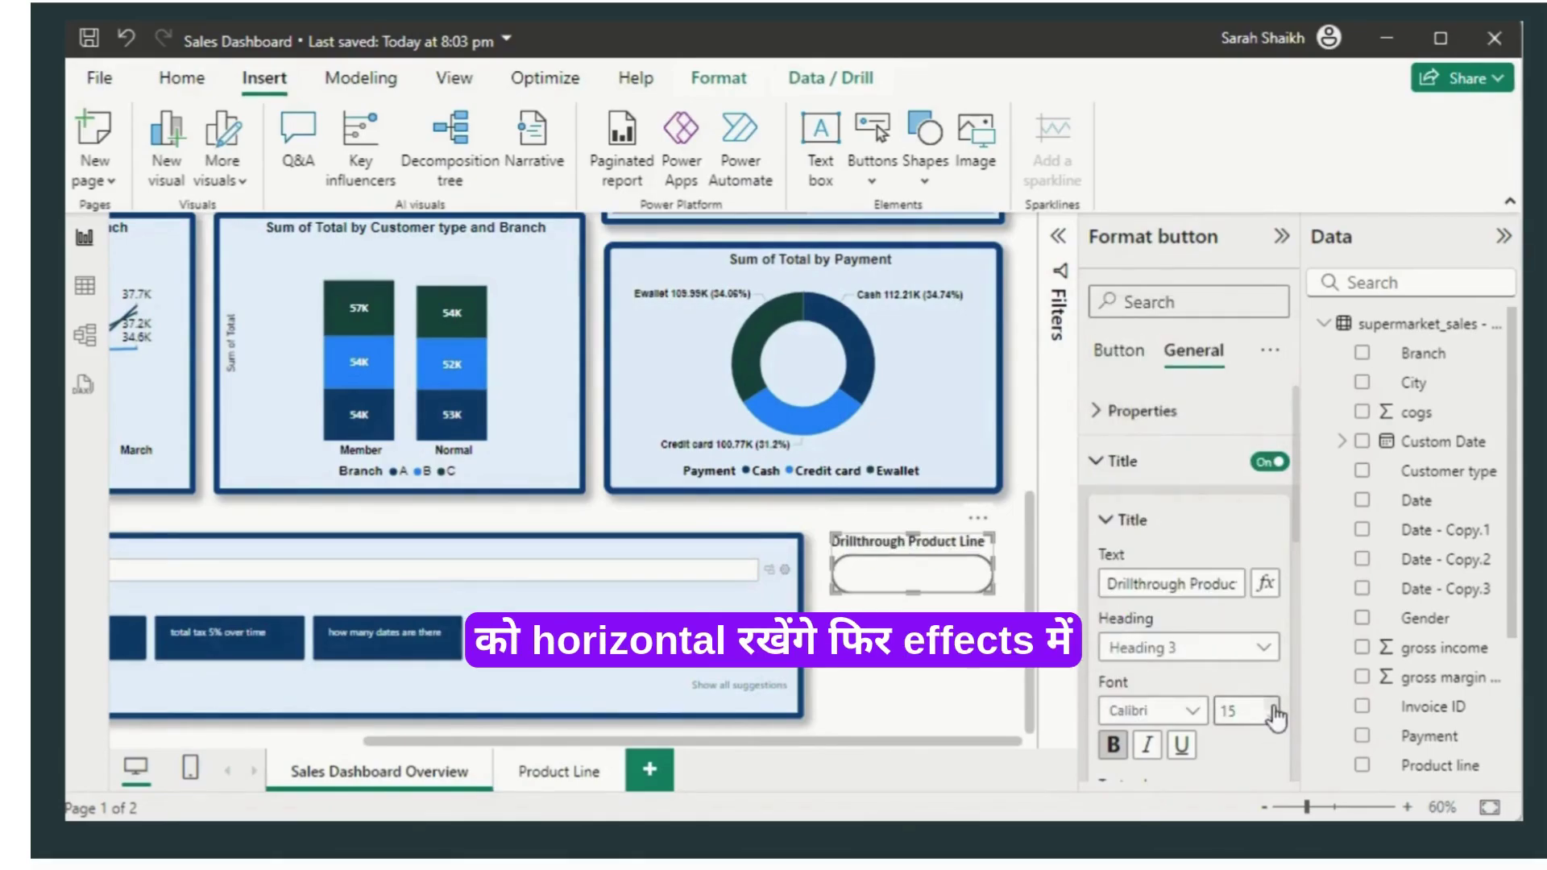
# Step: Set the button title's text color to dark blue and center it horizontally
pyautogui.moveTo(1298, 531); pyautogui.dragTo(1299, 654)
pyautogui.click(1158, 525)
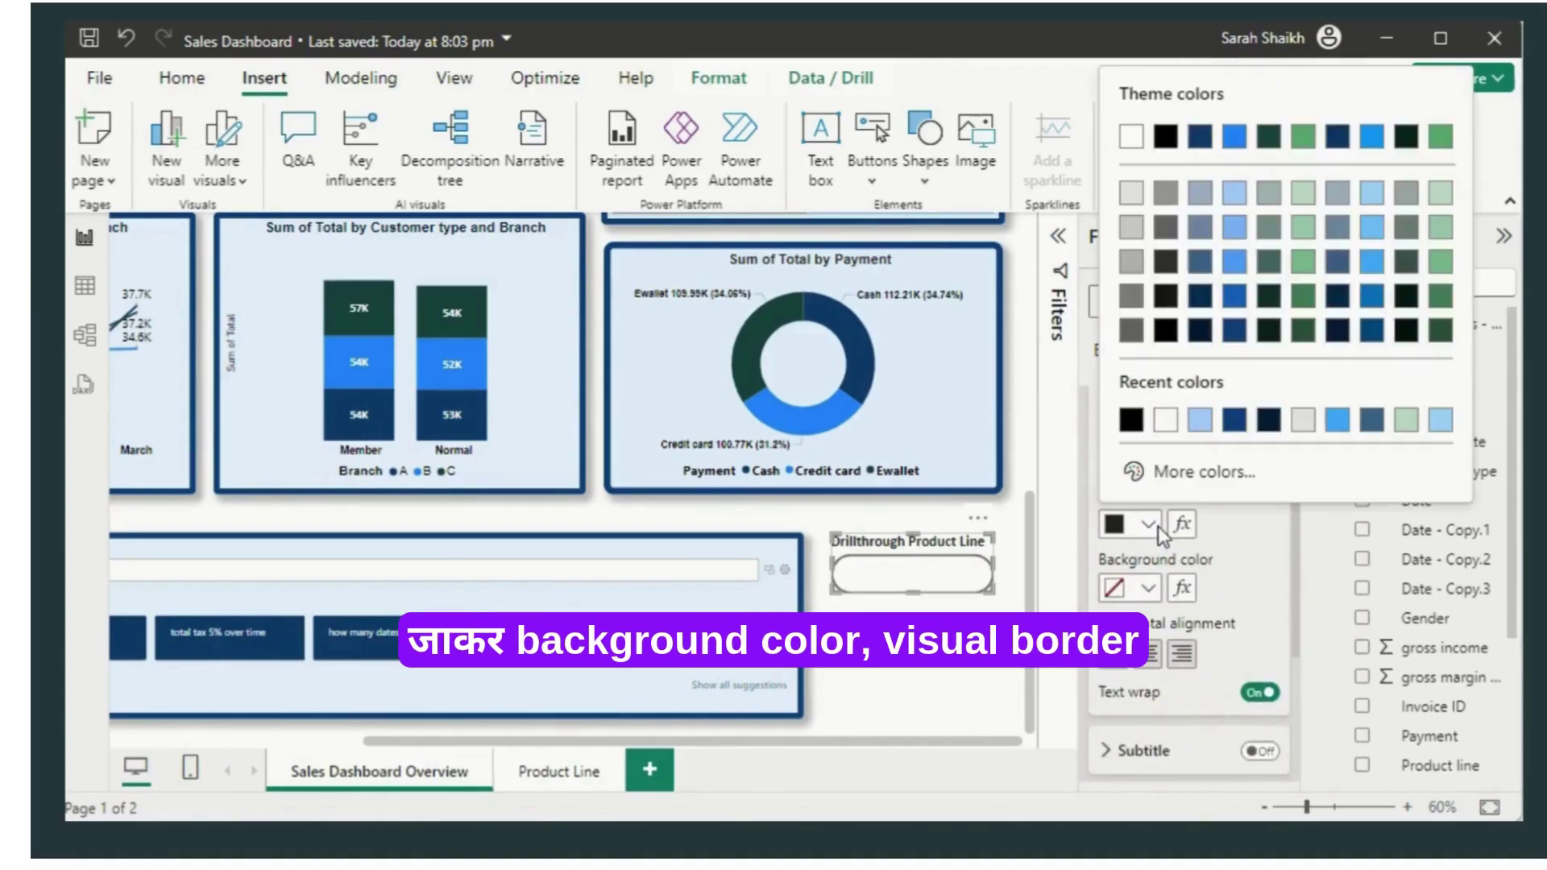
pyautogui.click(1241, 418)
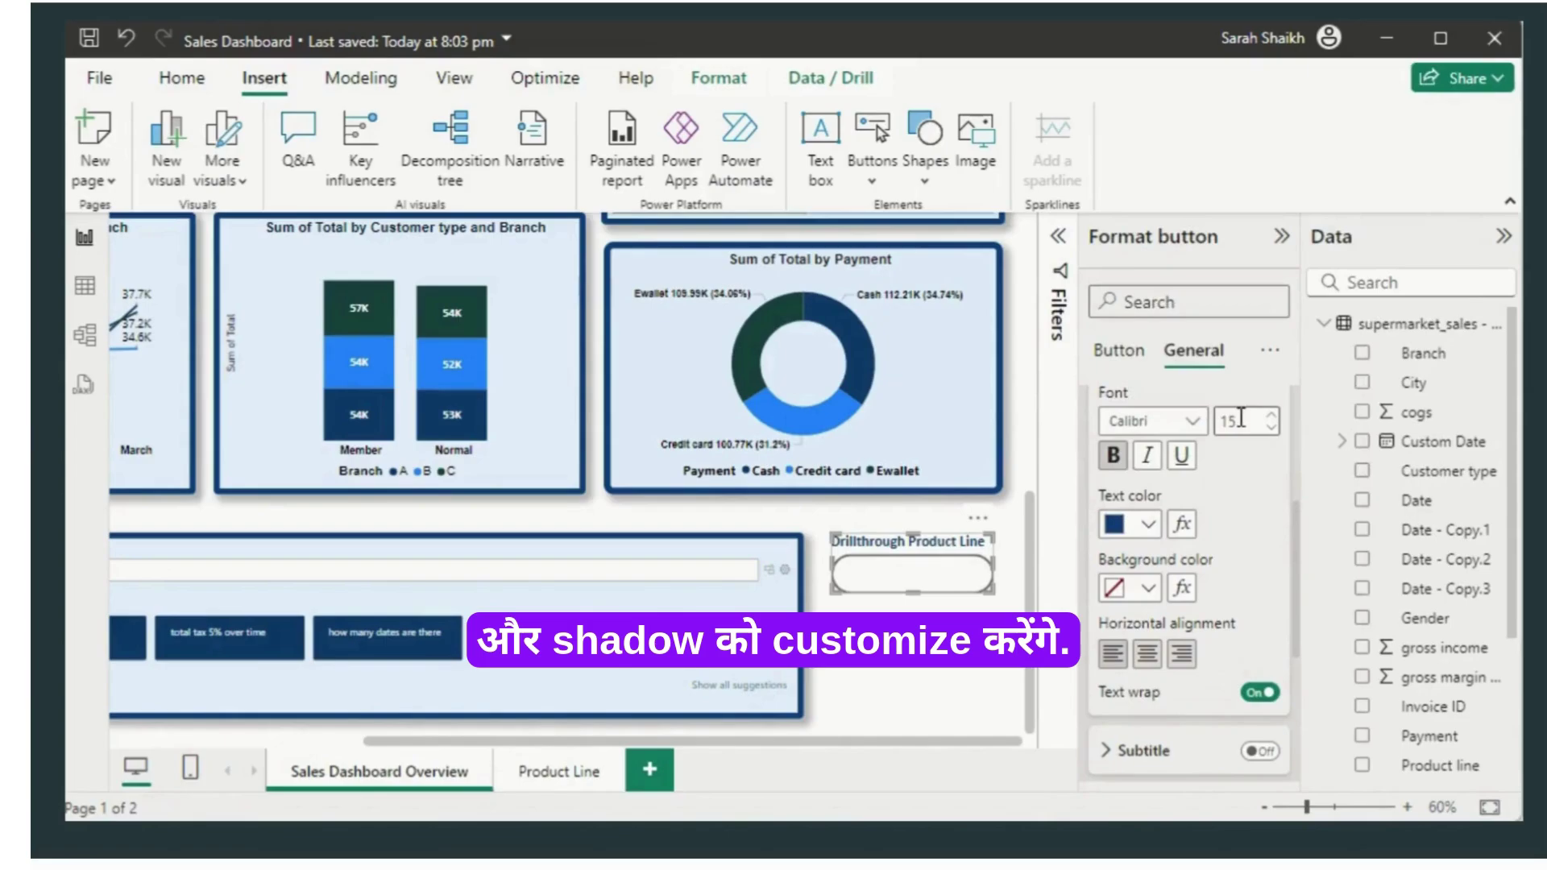
pyautogui.click(1159, 659)
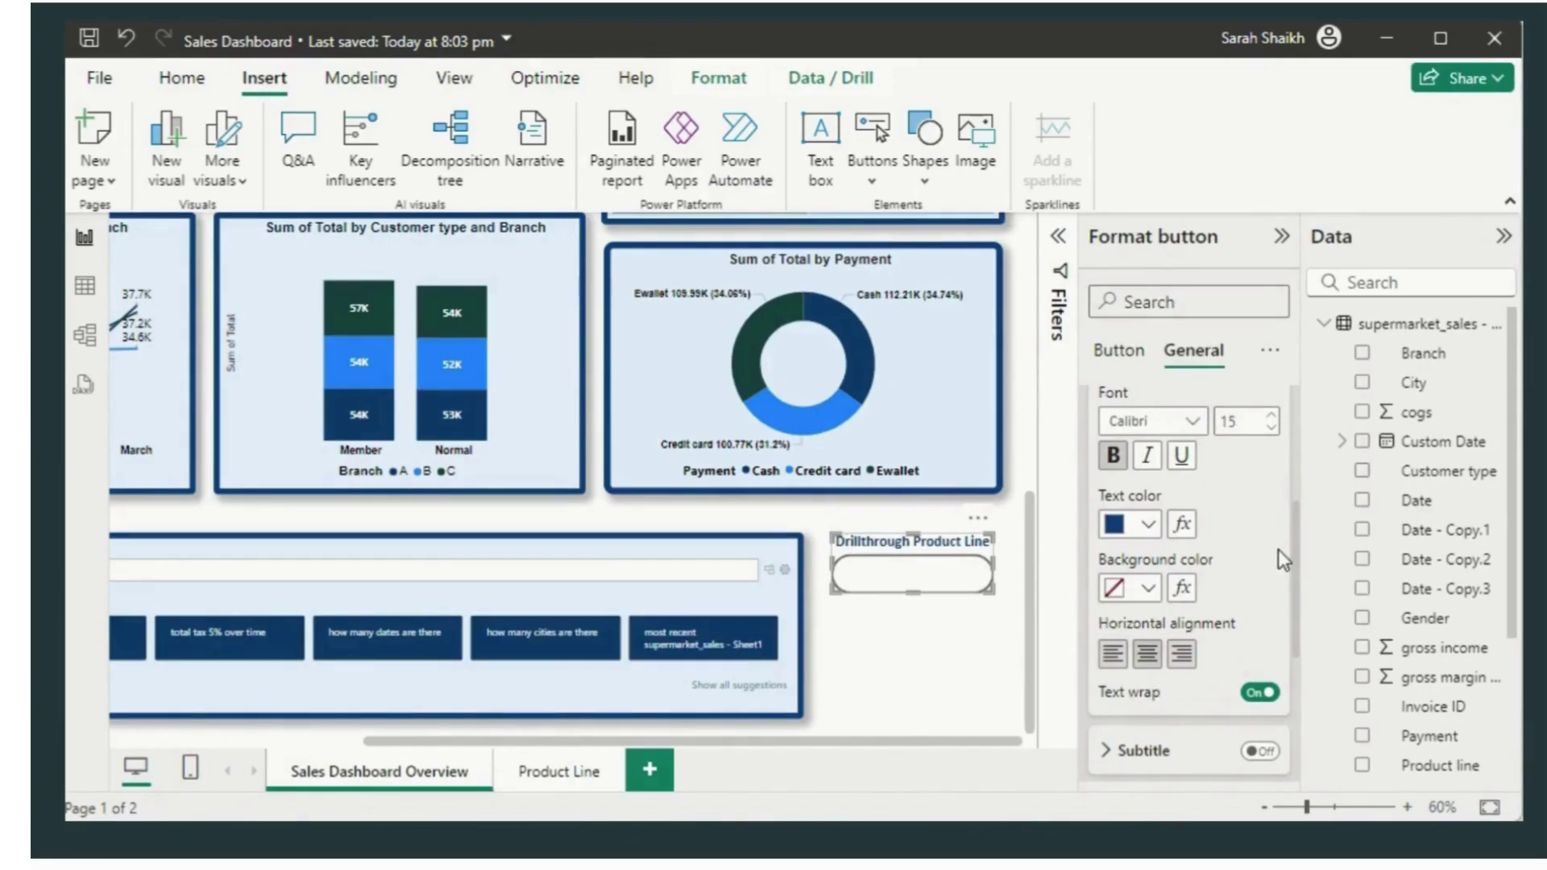
# Step: Turn on the background effect for the Drillthrough Product Line button
pyautogui.moveTo(1299, 586); pyautogui.dragTo(1264, 705)
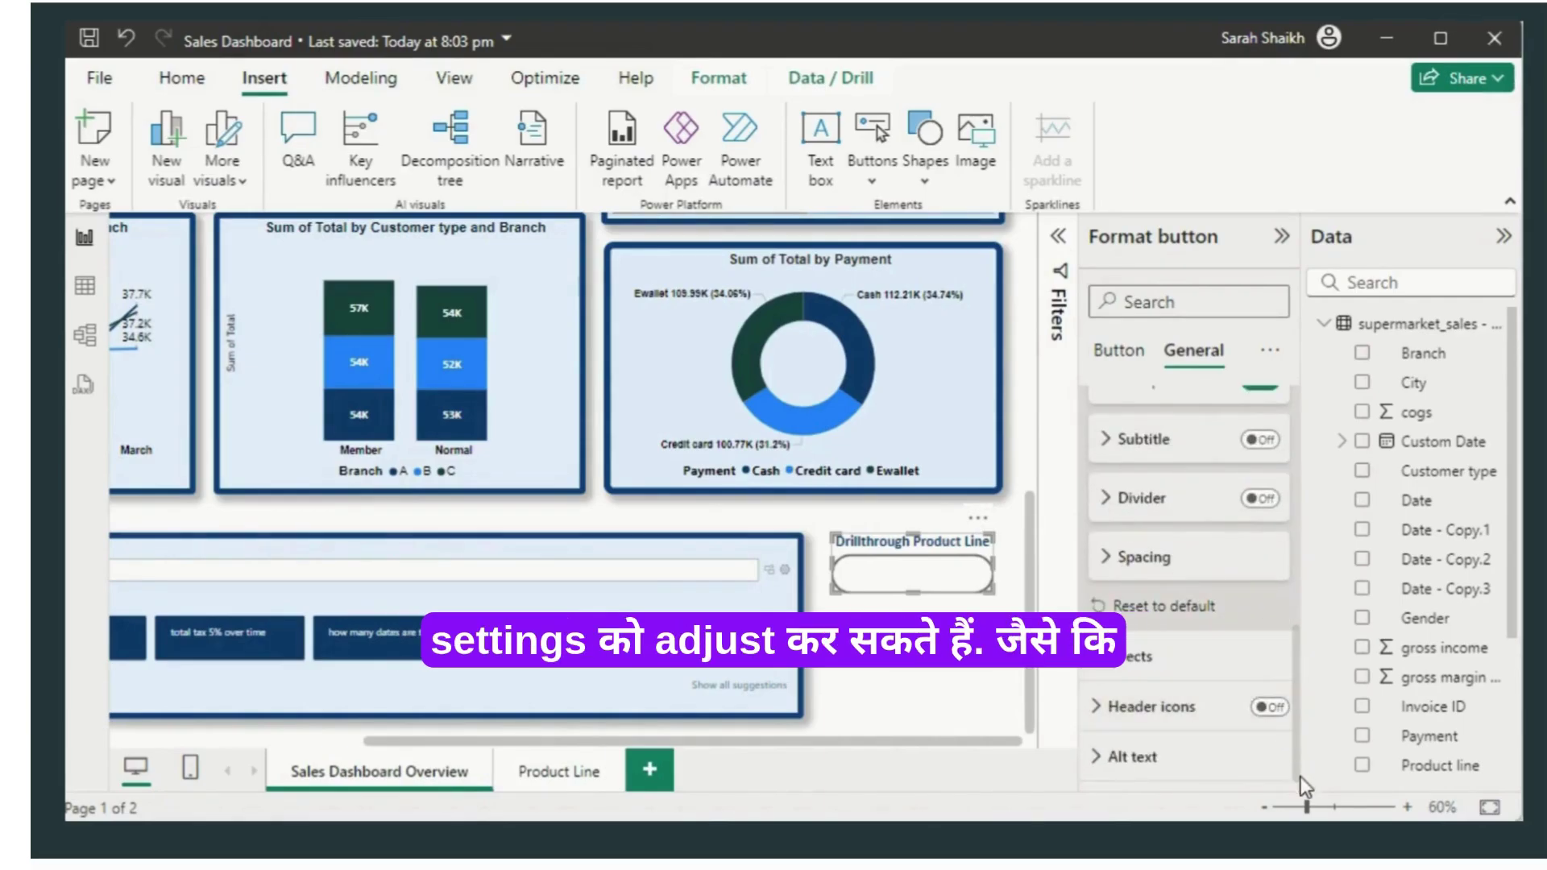
pyautogui.moveTo(1297, 733); pyautogui.dragTo(1292, 765)
pyautogui.click(1288, 662)
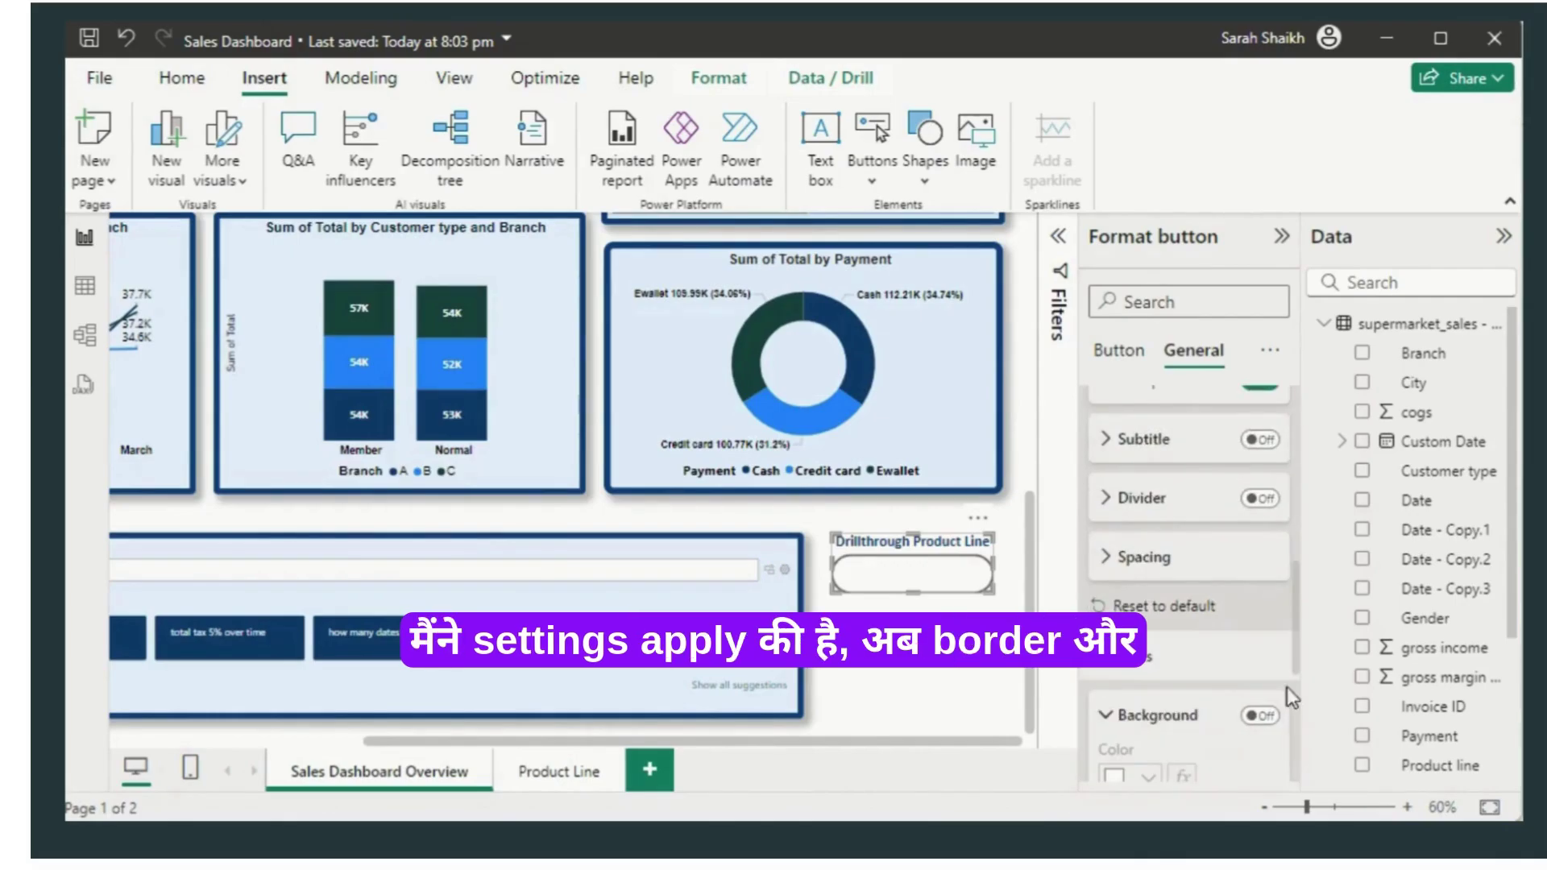
pyautogui.click(1261, 716)
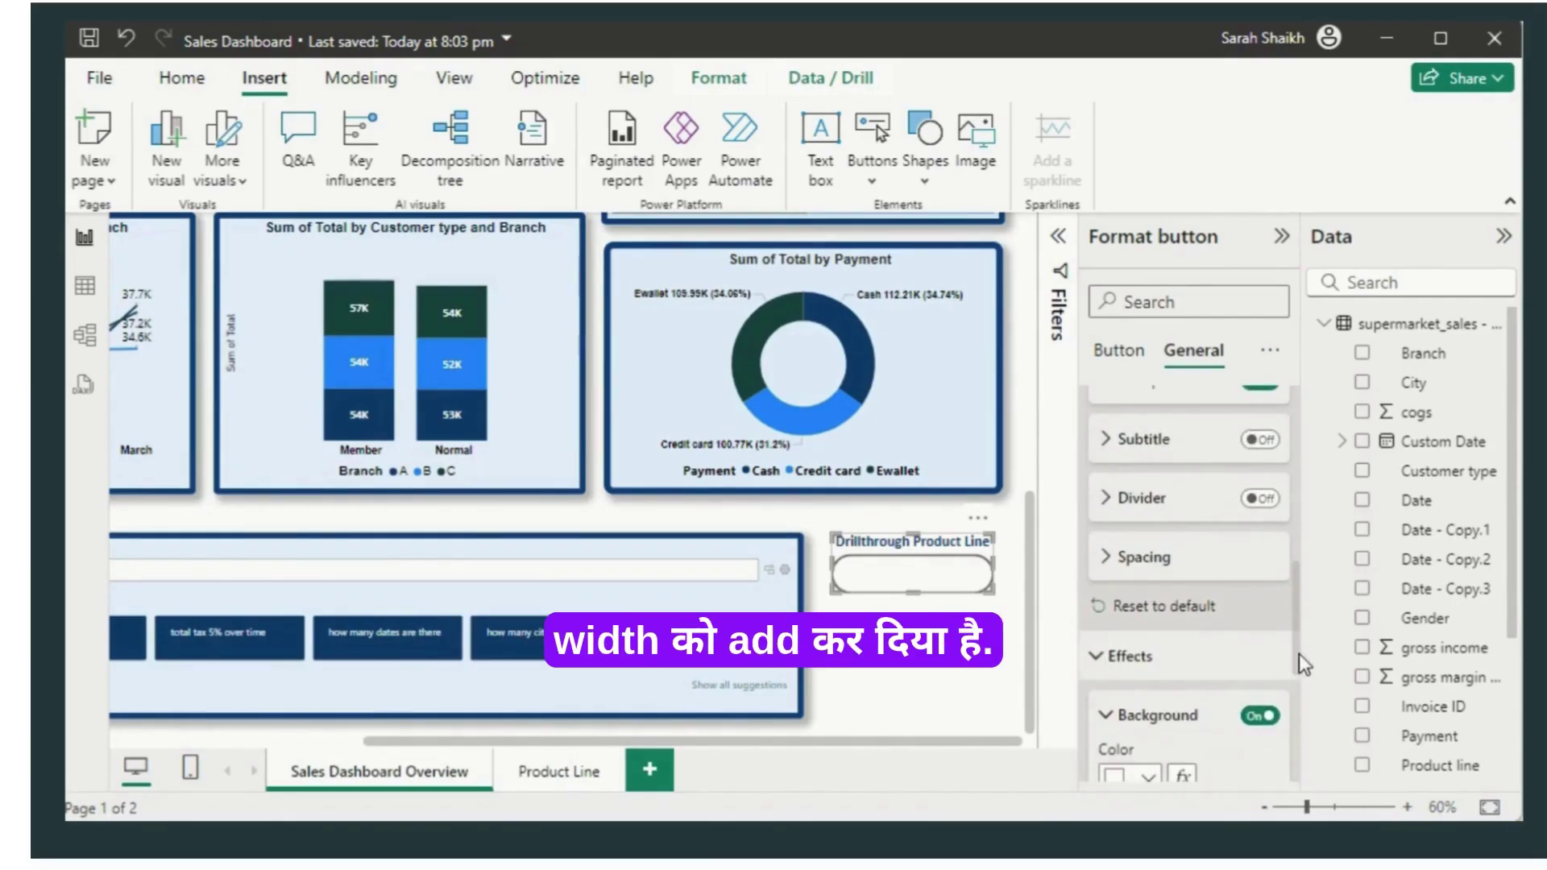
pyautogui.moveTo(1299, 674); pyautogui.dragTo(1302, 736)
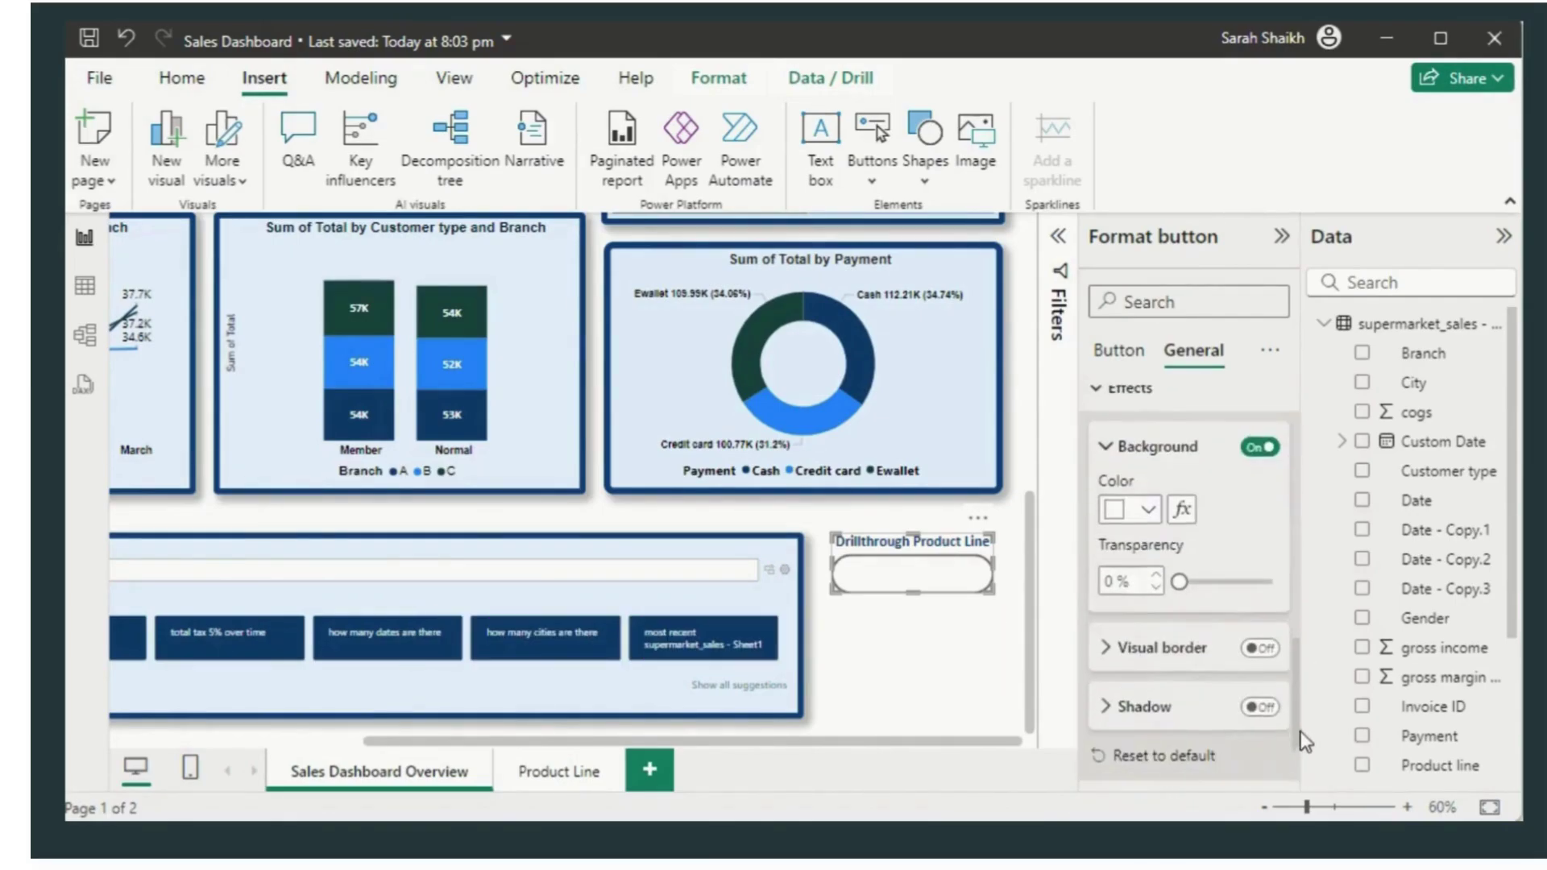
# Step: Try light blue and dark blue as the button's background color, and settle on medium green from the theme colors
pyautogui.click(1147, 508)
pyautogui.click(1234, 410)
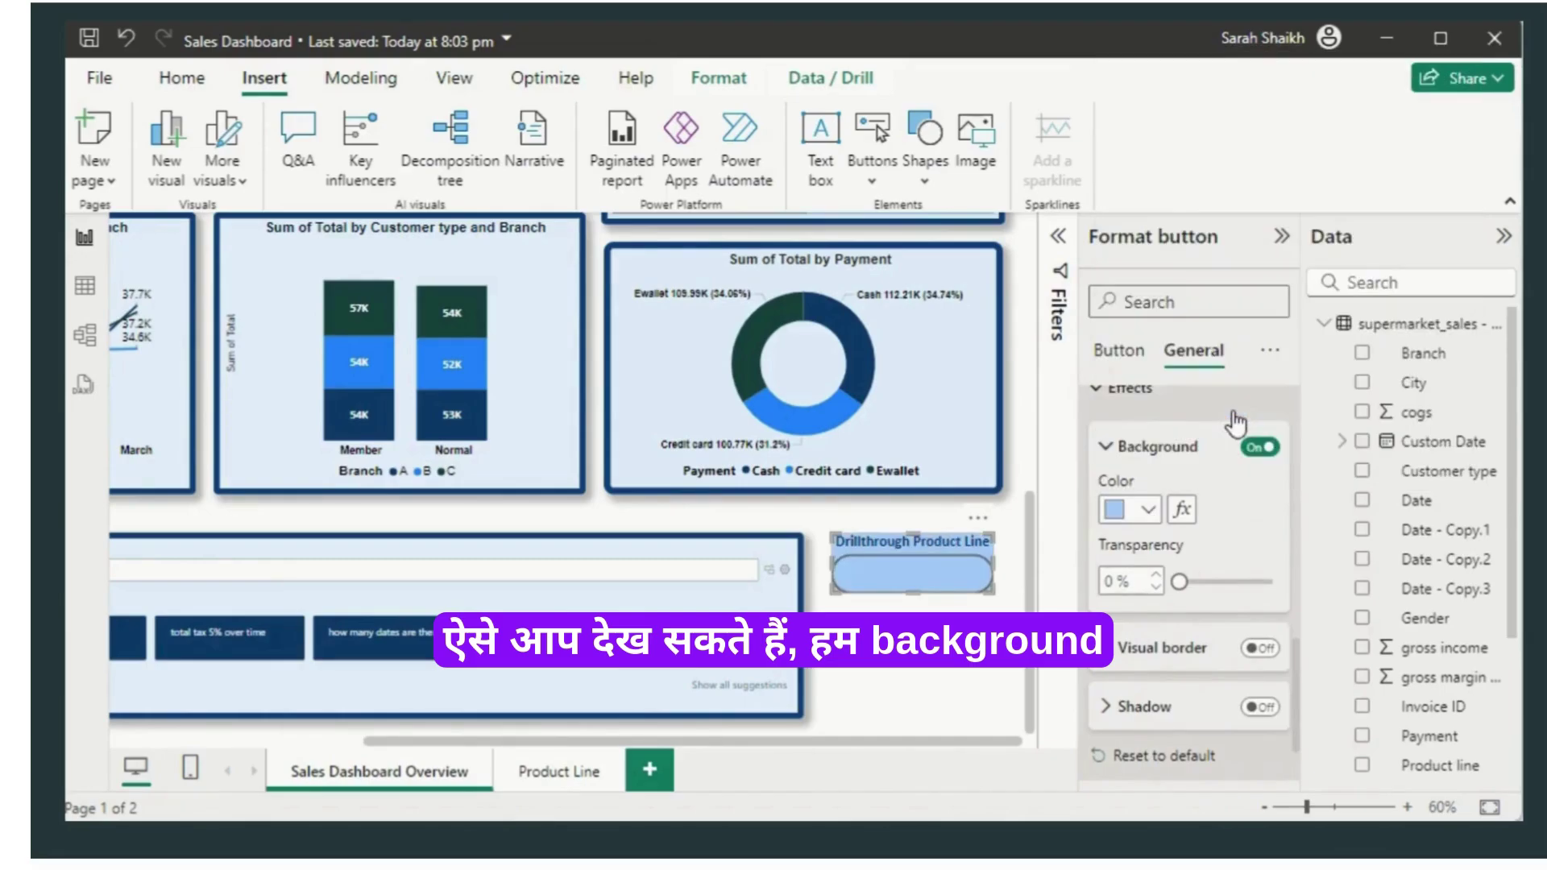
pyautogui.click(1147, 508)
pyautogui.click(1165, 405)
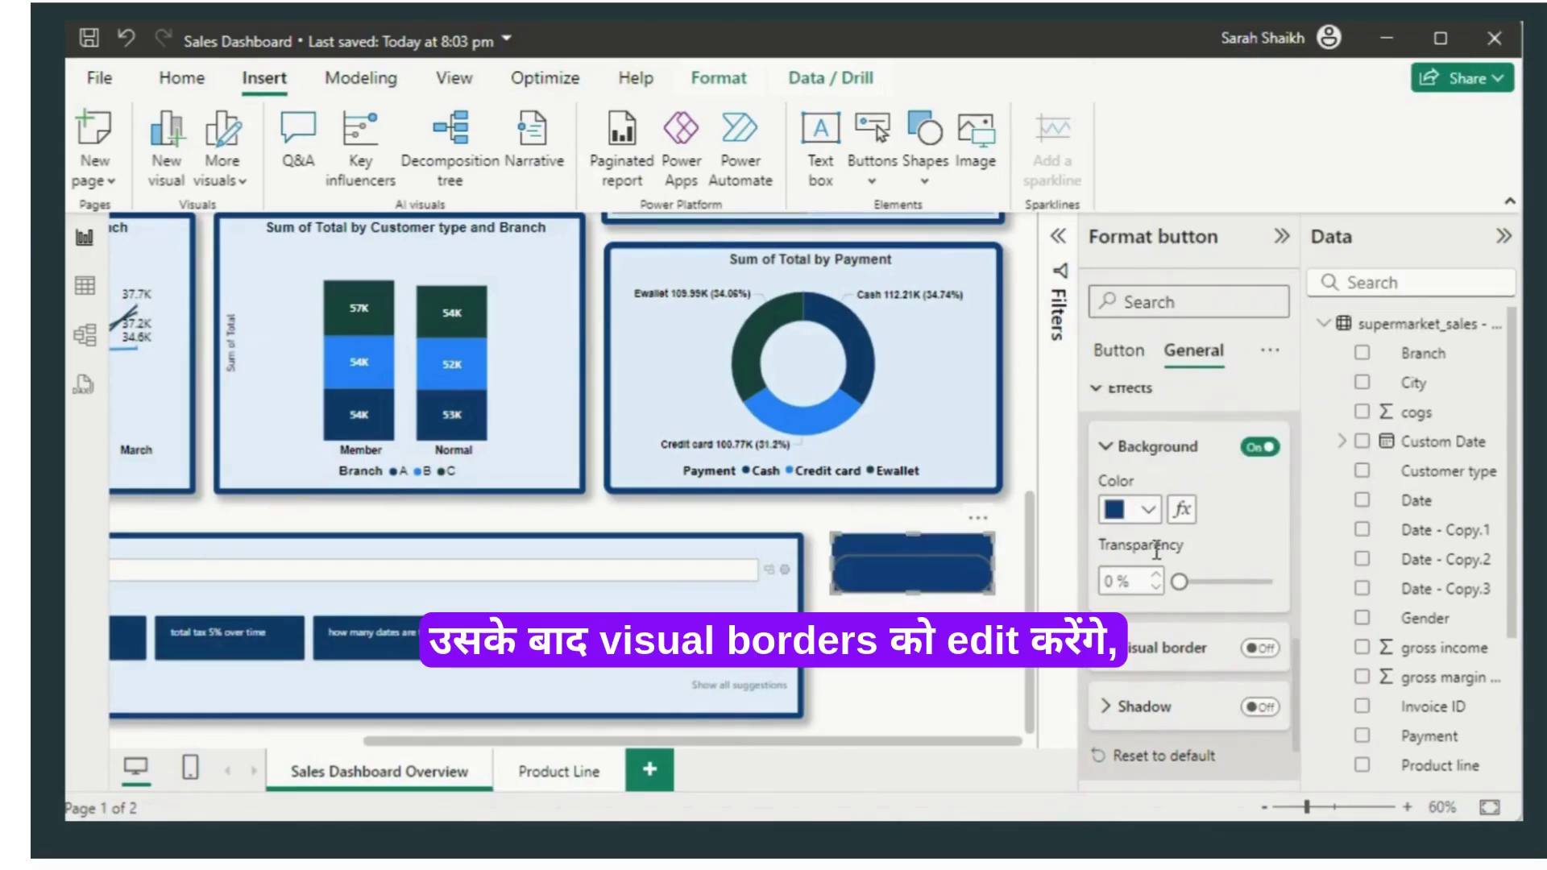
pyautogui.click(1149, 511)
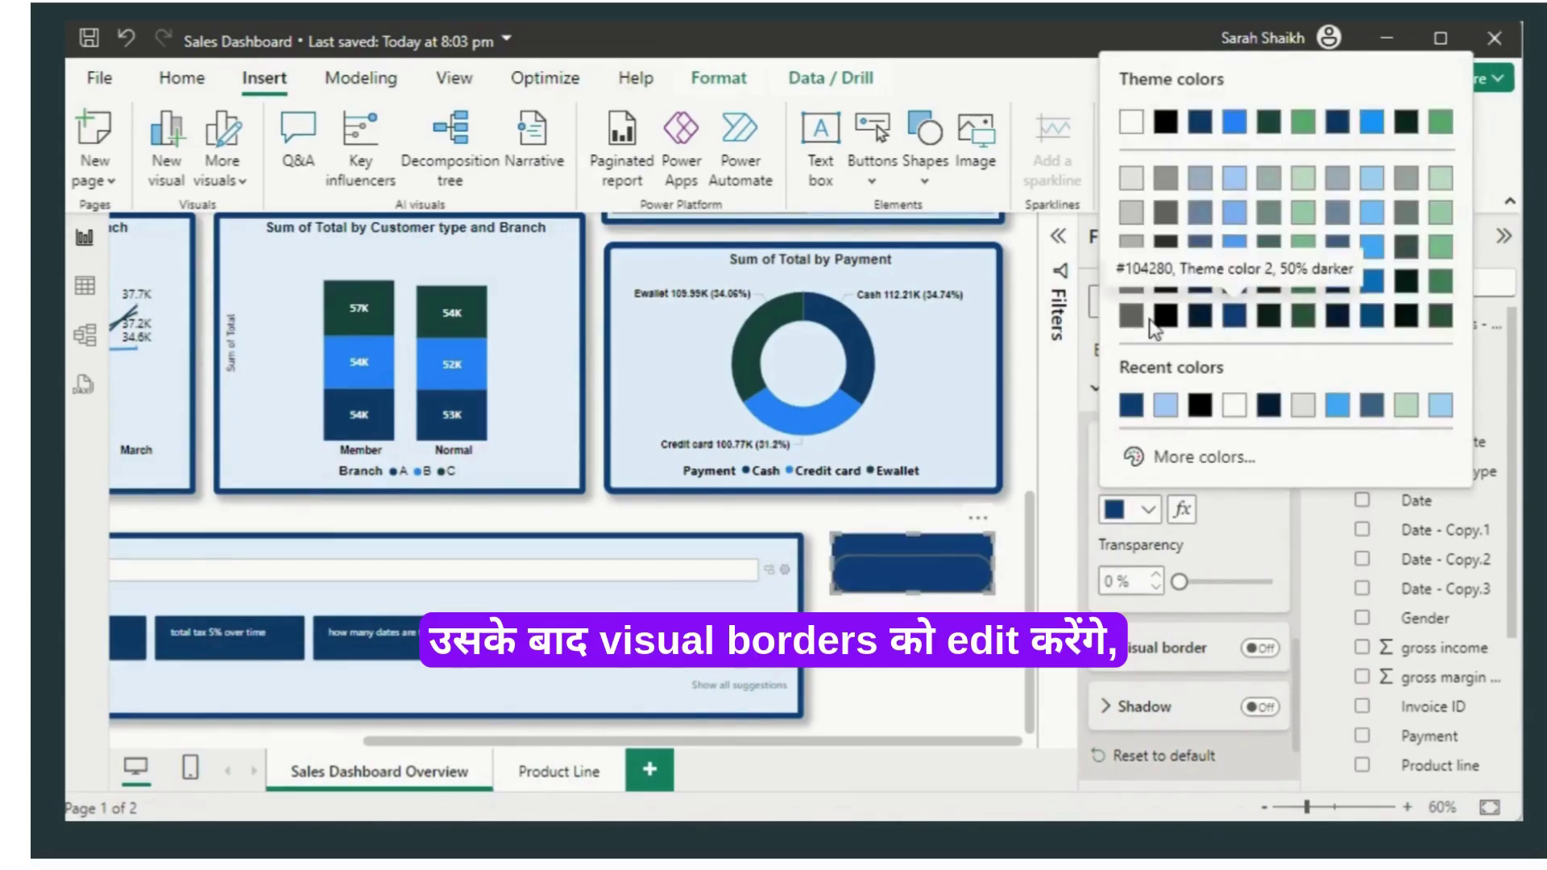
pyautogui.click(1440, 250)
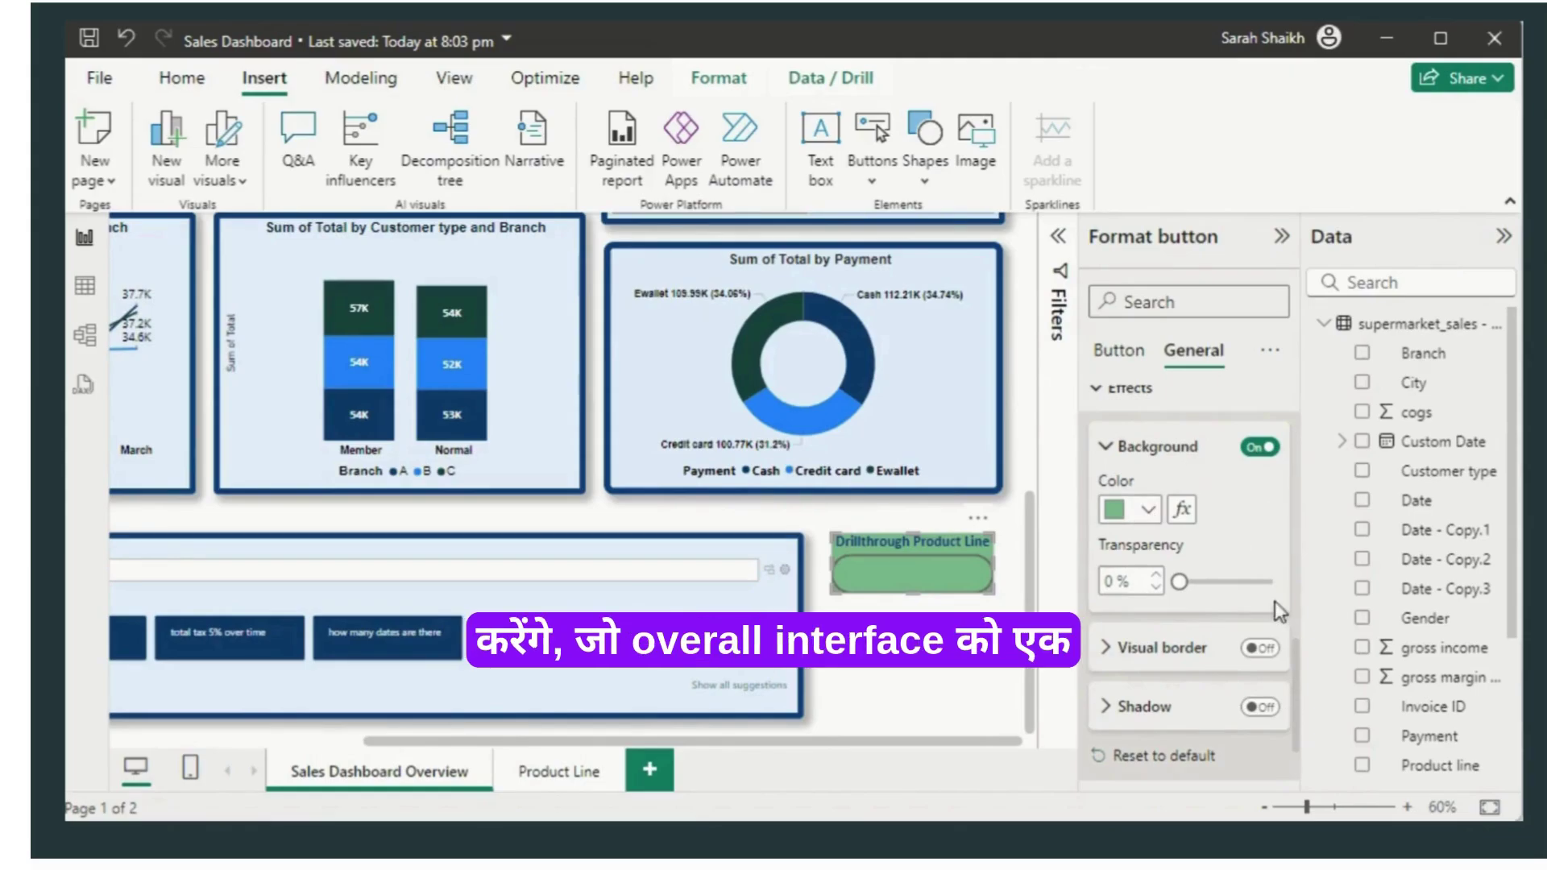
# Step: Turn on the button's visual border and set its color to medium blue, after trying dark navy
pyautogui.click(1261, 649)
pyautogui.click(1122, 654)
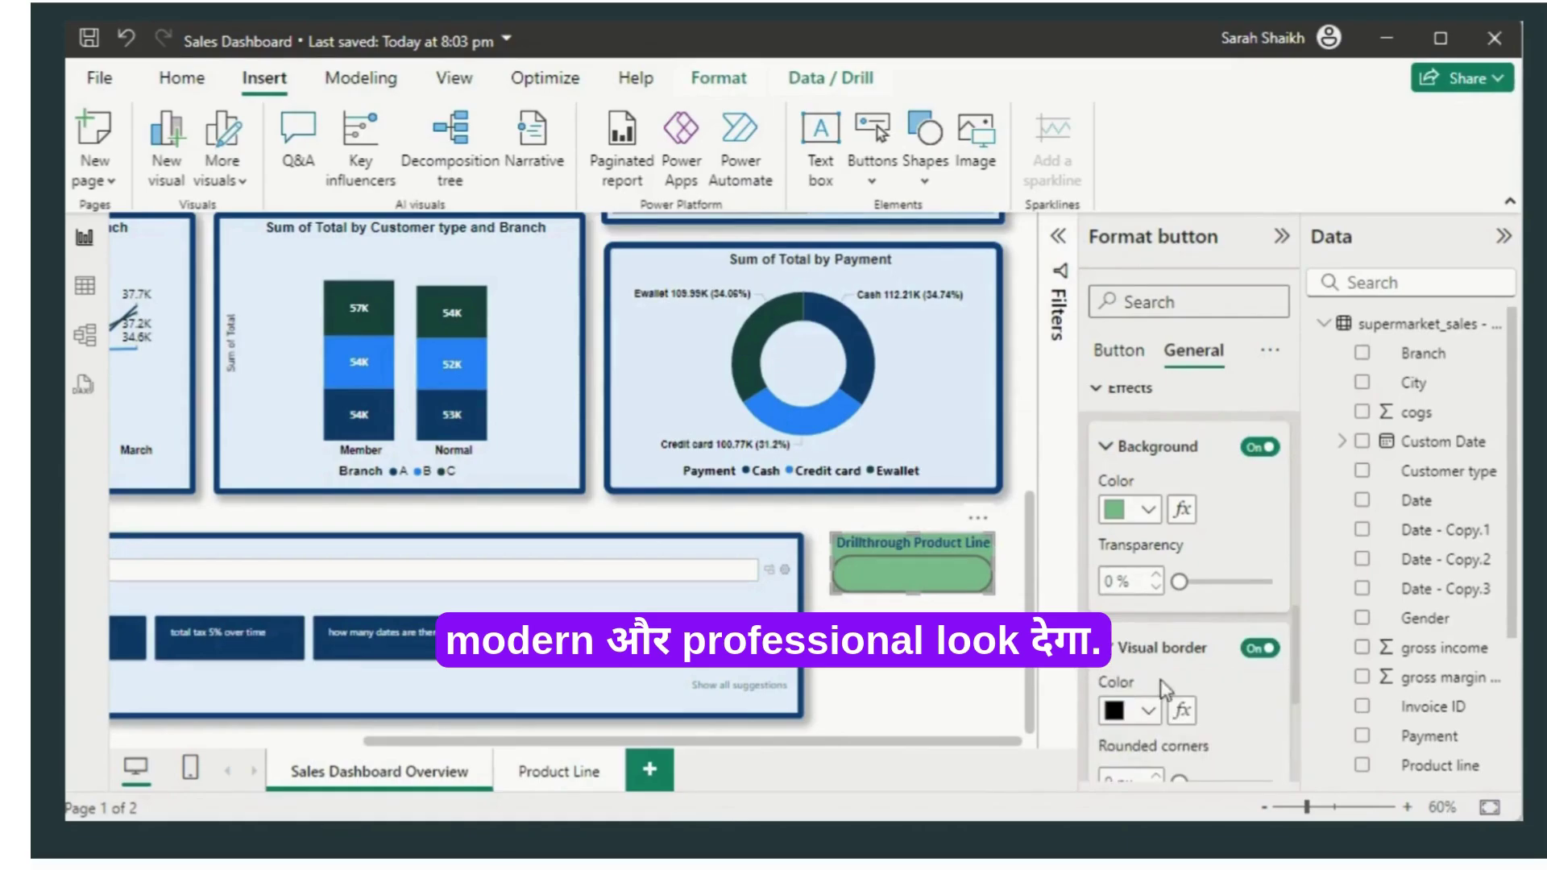
pyautogui.click(1152, 710)
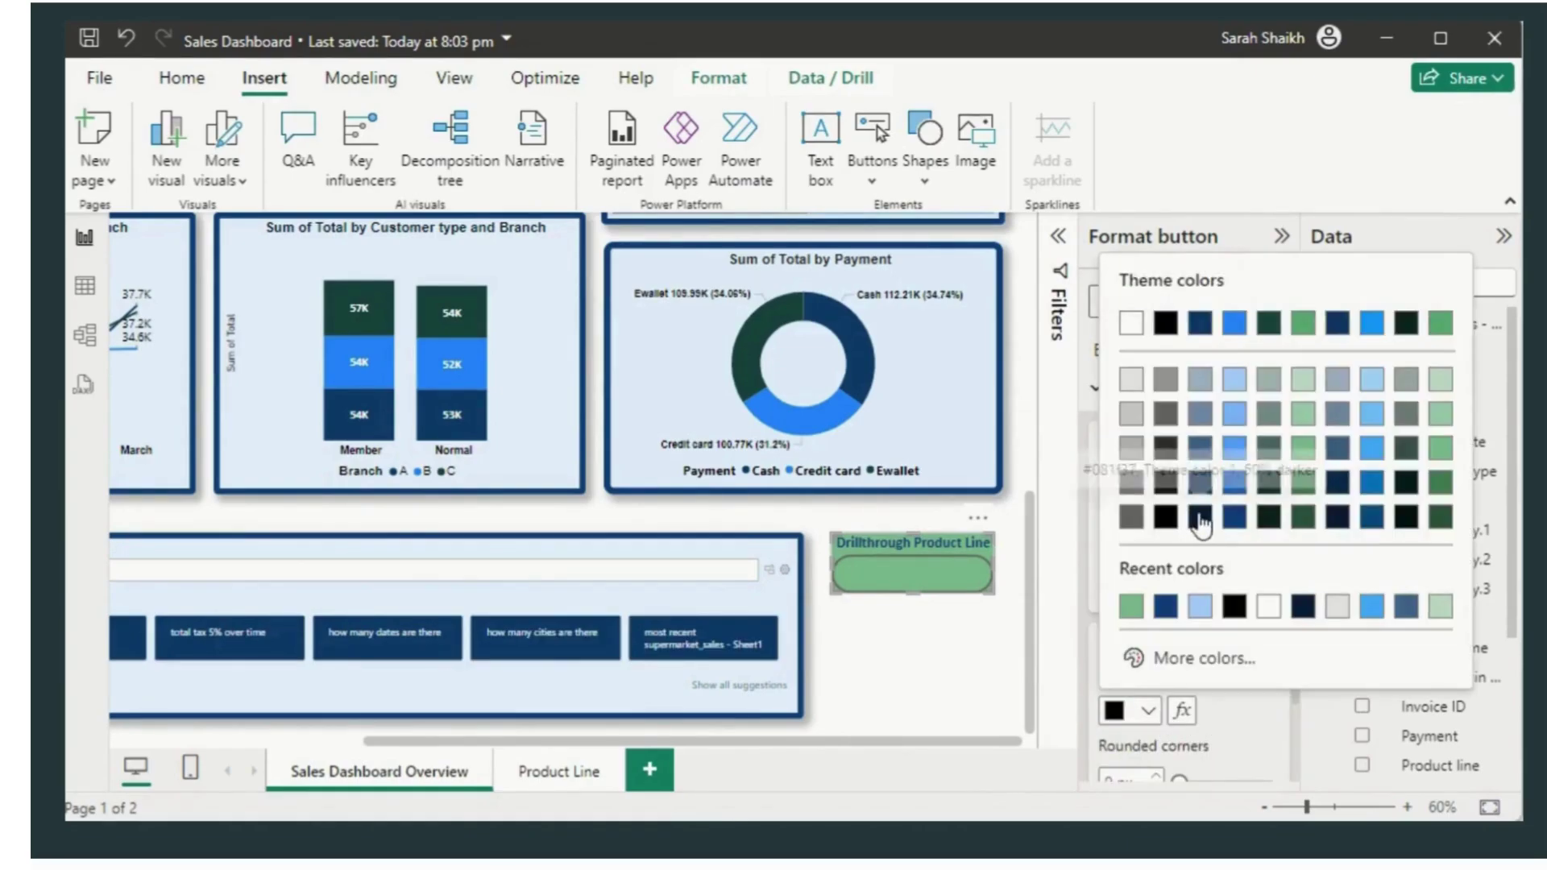
pyautogui.click(1198, 516)
pyautogui.click(1152, 711)
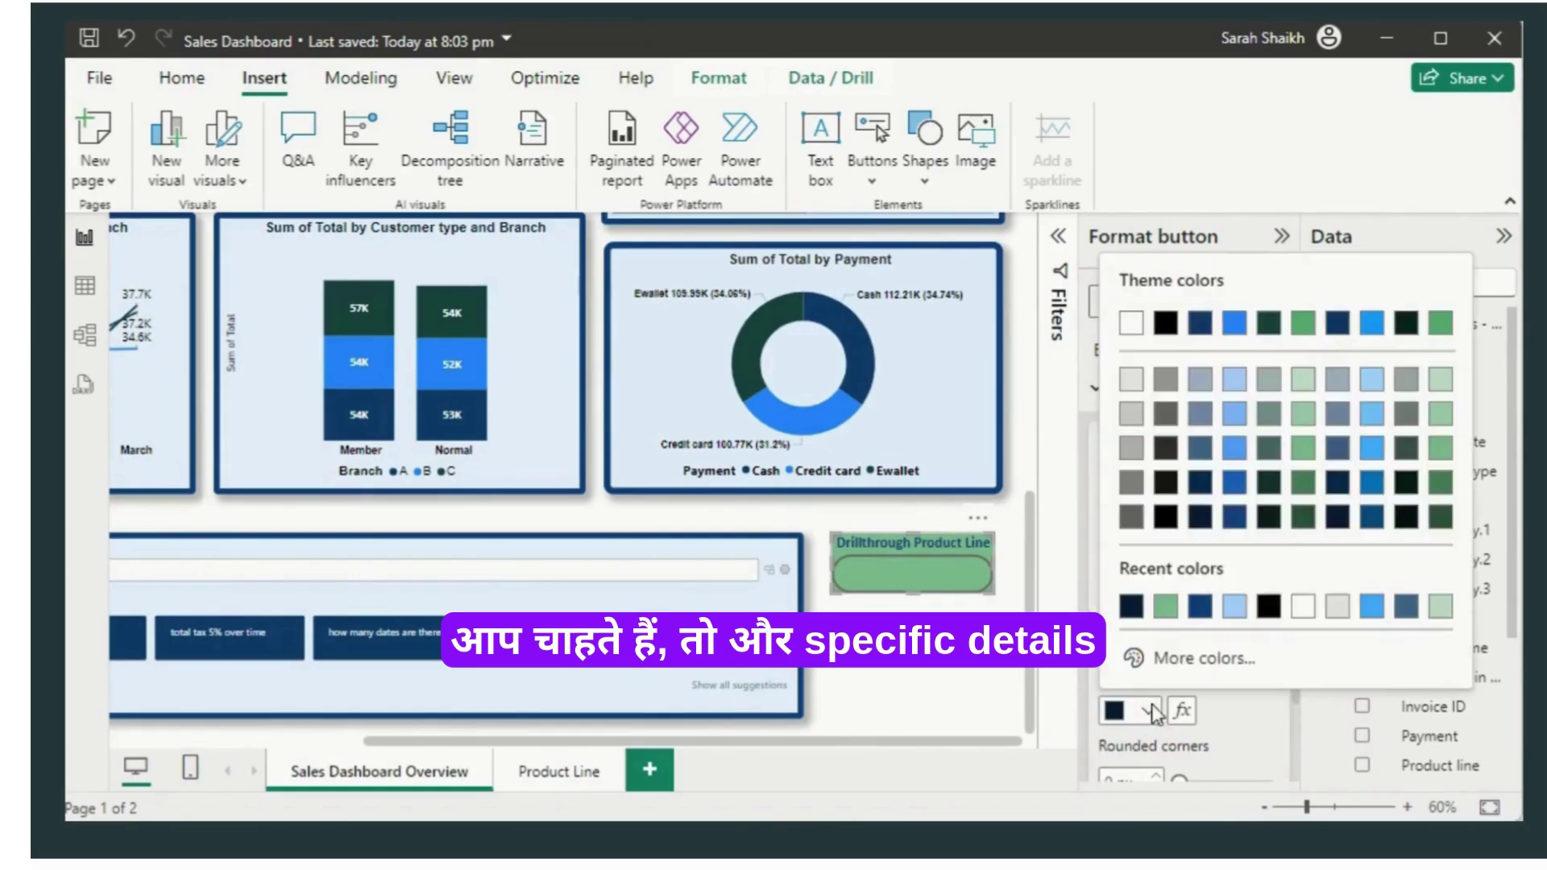
pyautogui.click(1249, 501)
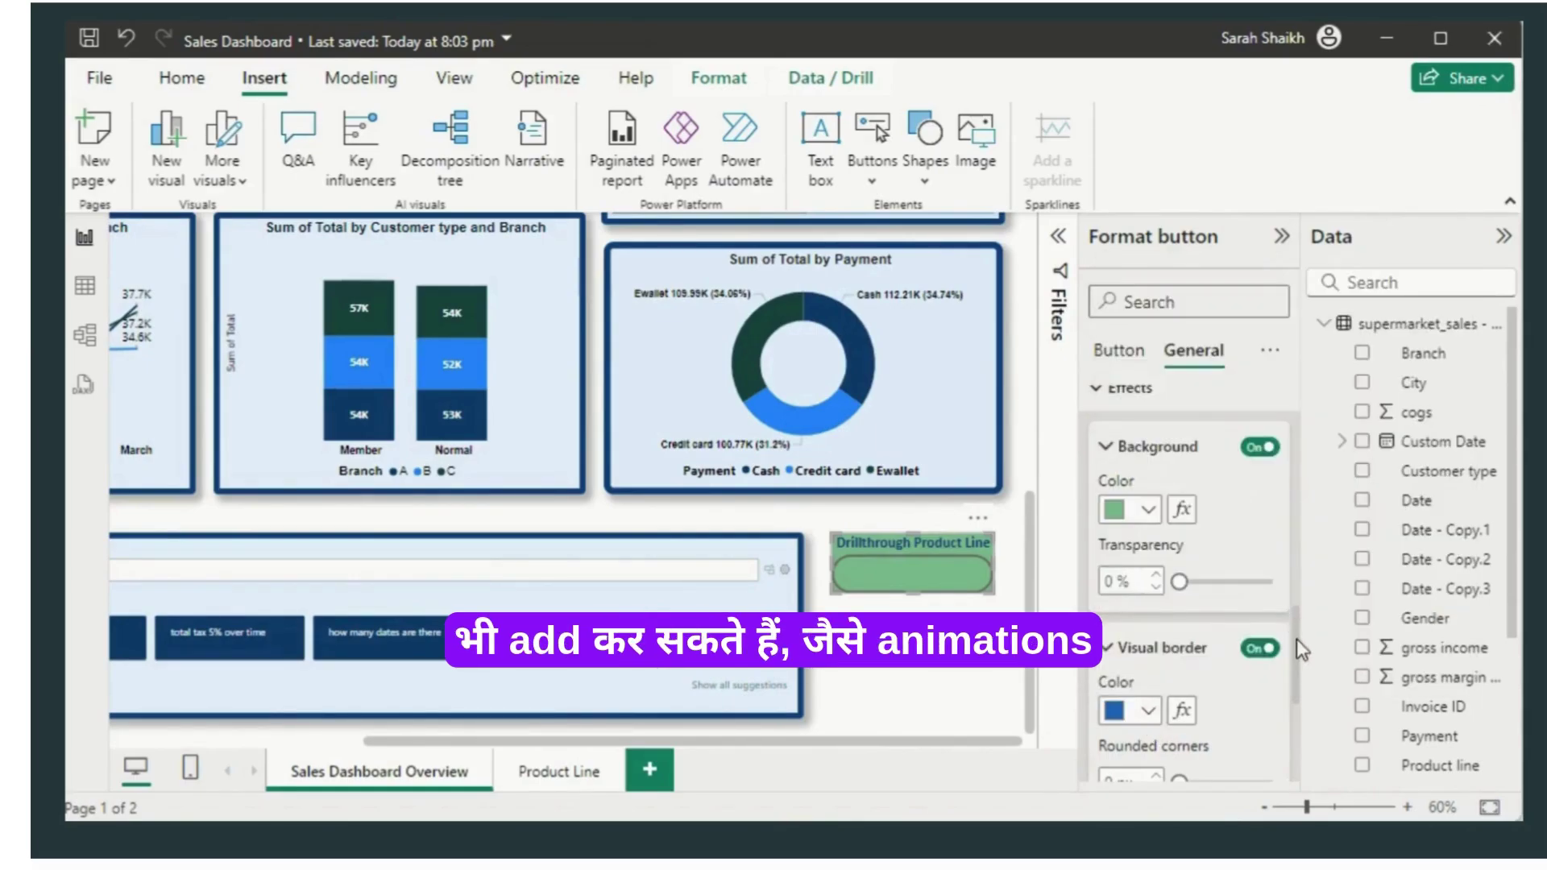
# Step: Set the visual border's rounded corners to 3 px and its width to 11 px
pyautogui.moveTo(1297, 639); pyautogui.dragTo(1294, 704)
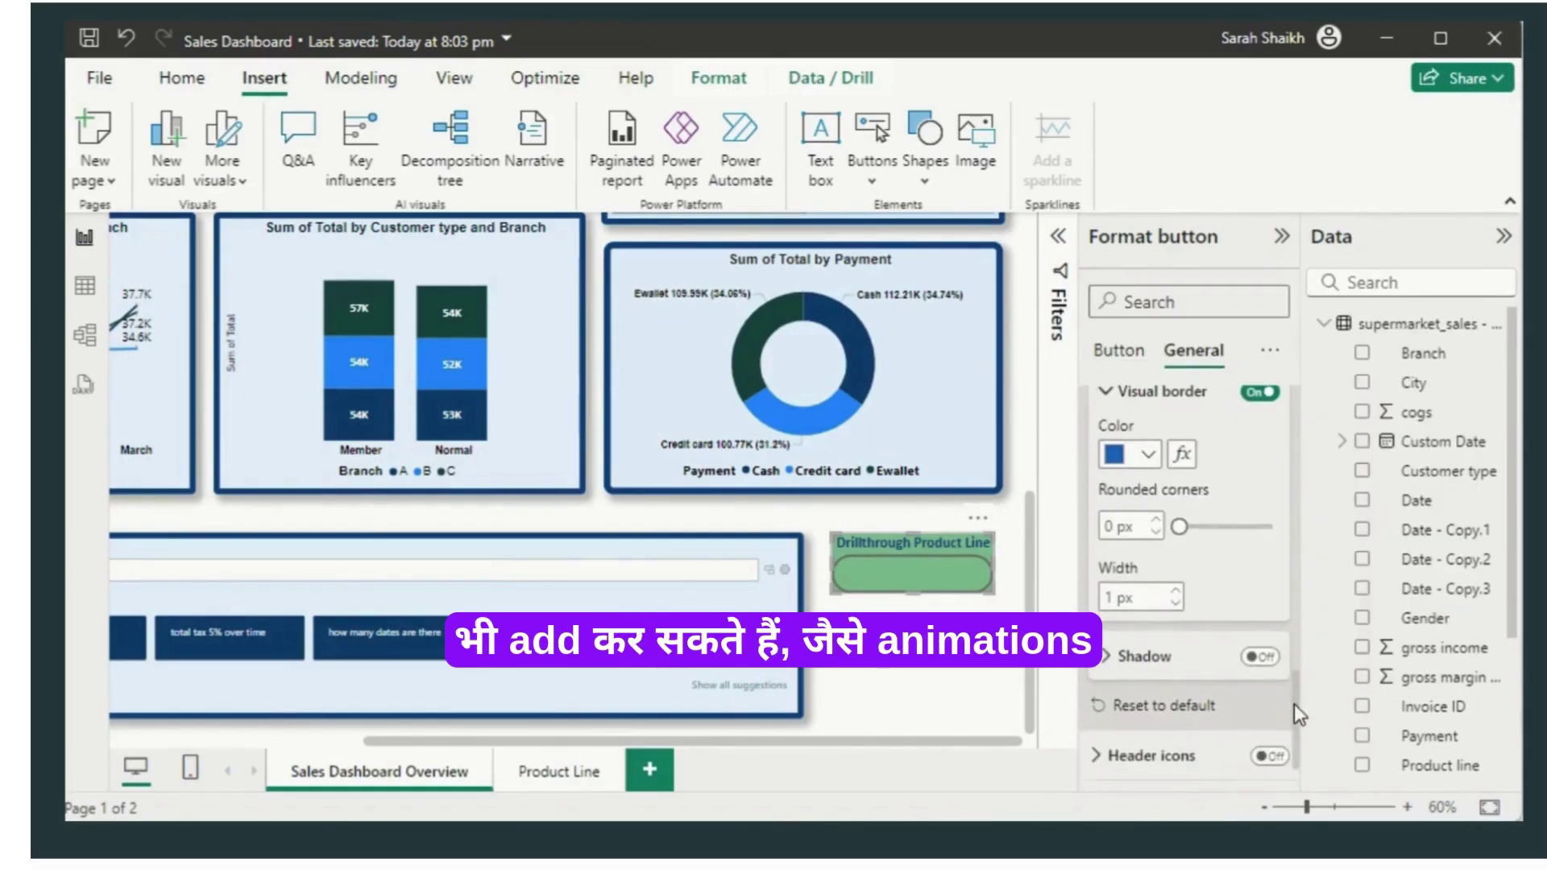
pyautogui.click(1157, 521)
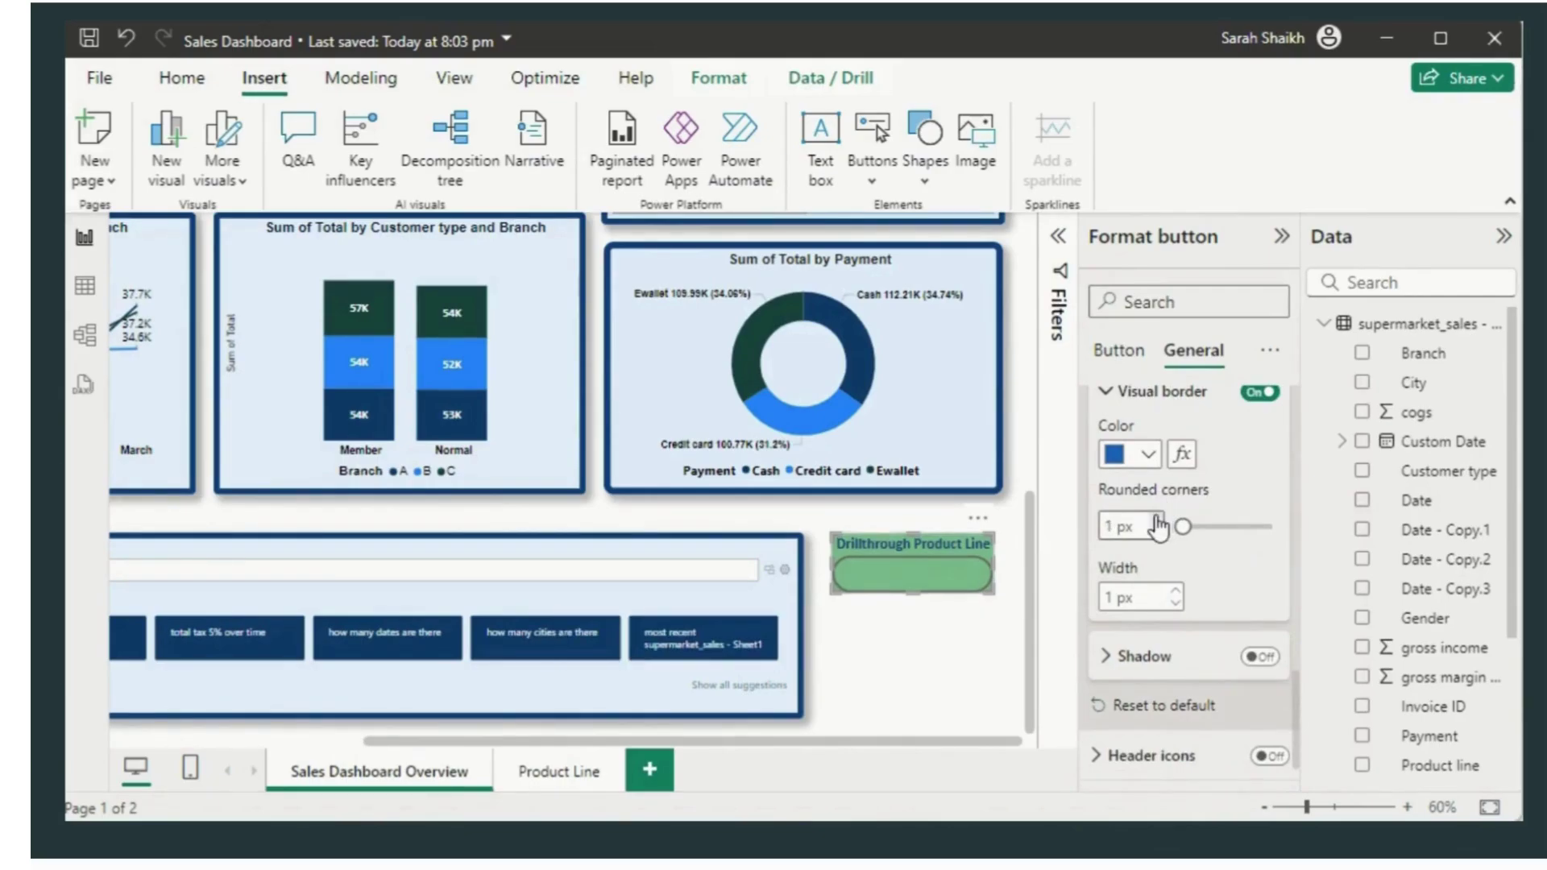
pyautogui.click(1176, 589)
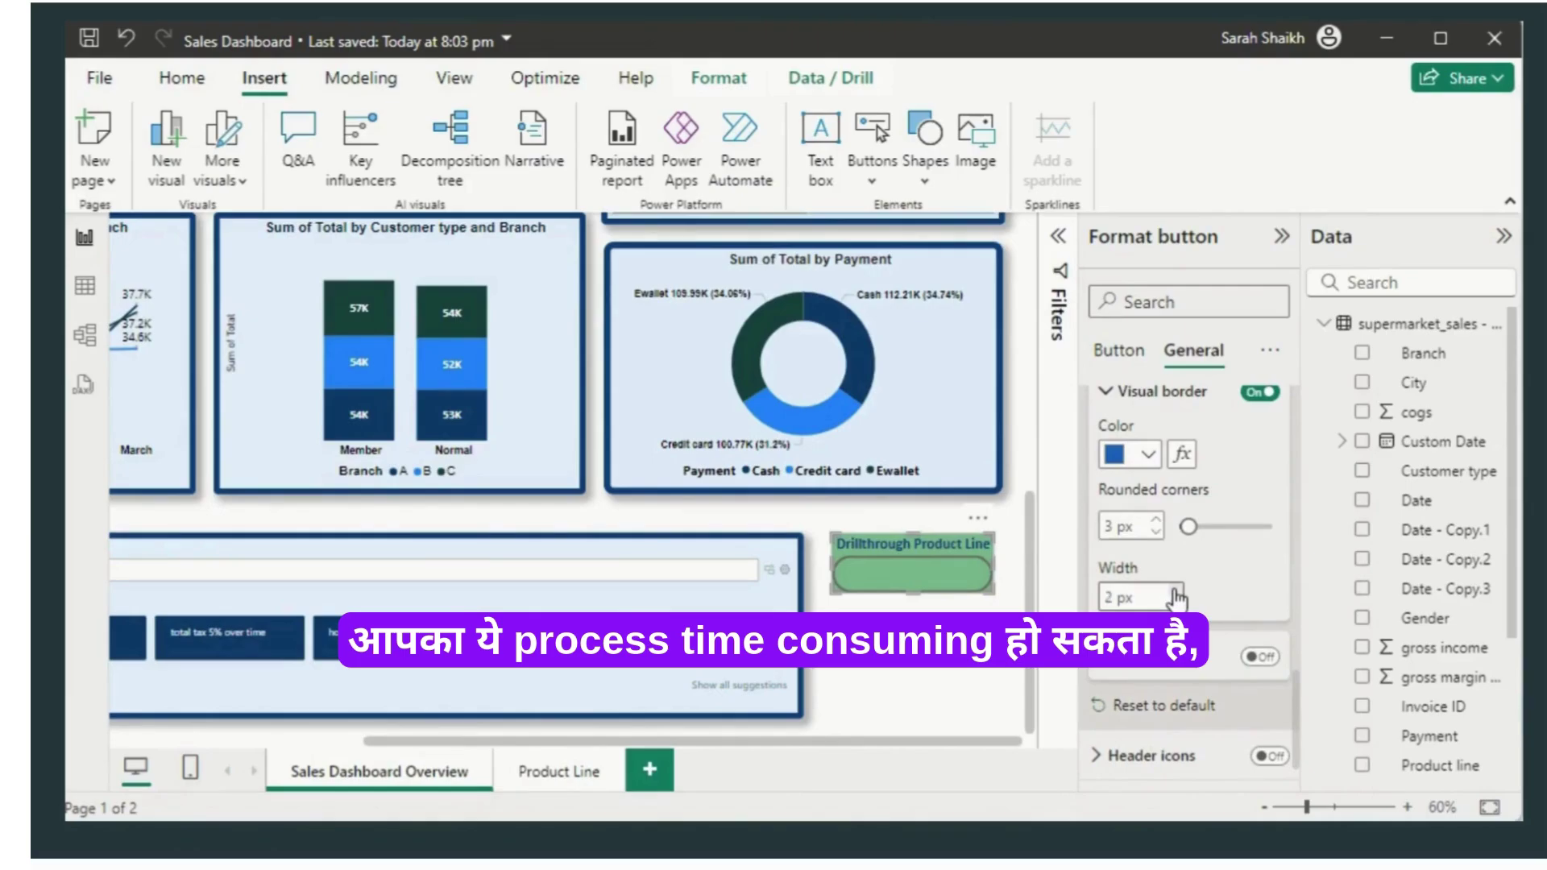
pyautogui.click(1176, 590)
pyautogui.click(1175, 590)
pyautogui.click(1175, 590)
pyautogui.click(1175, 591)
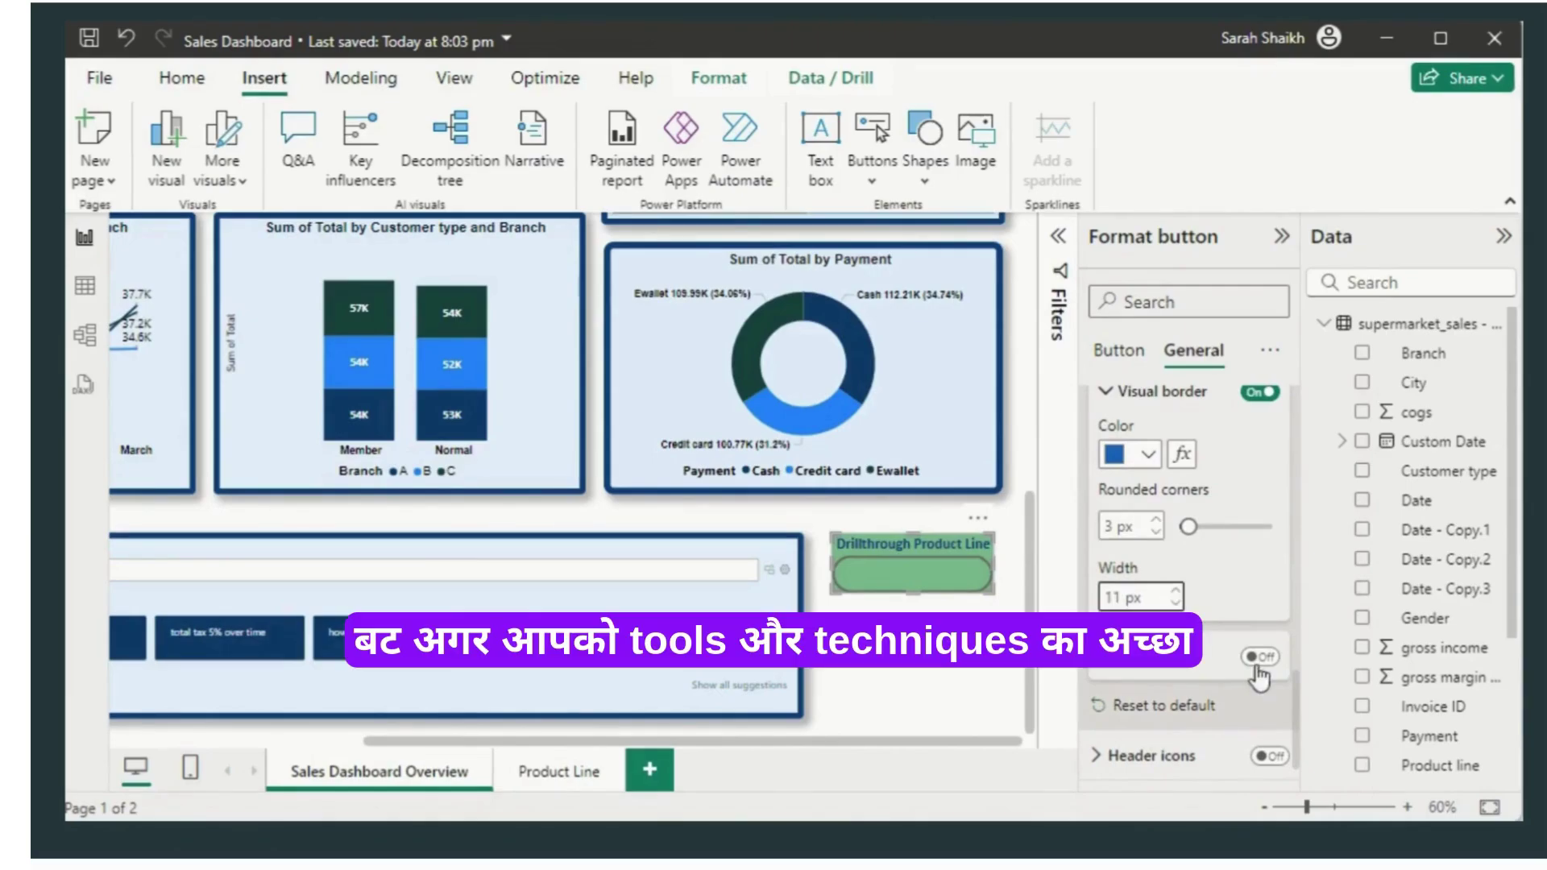
# Step: Try the button's shadow on, switch it back off, and reduce the visual border's width to 8 px
pyautogui.click(1261, 656)
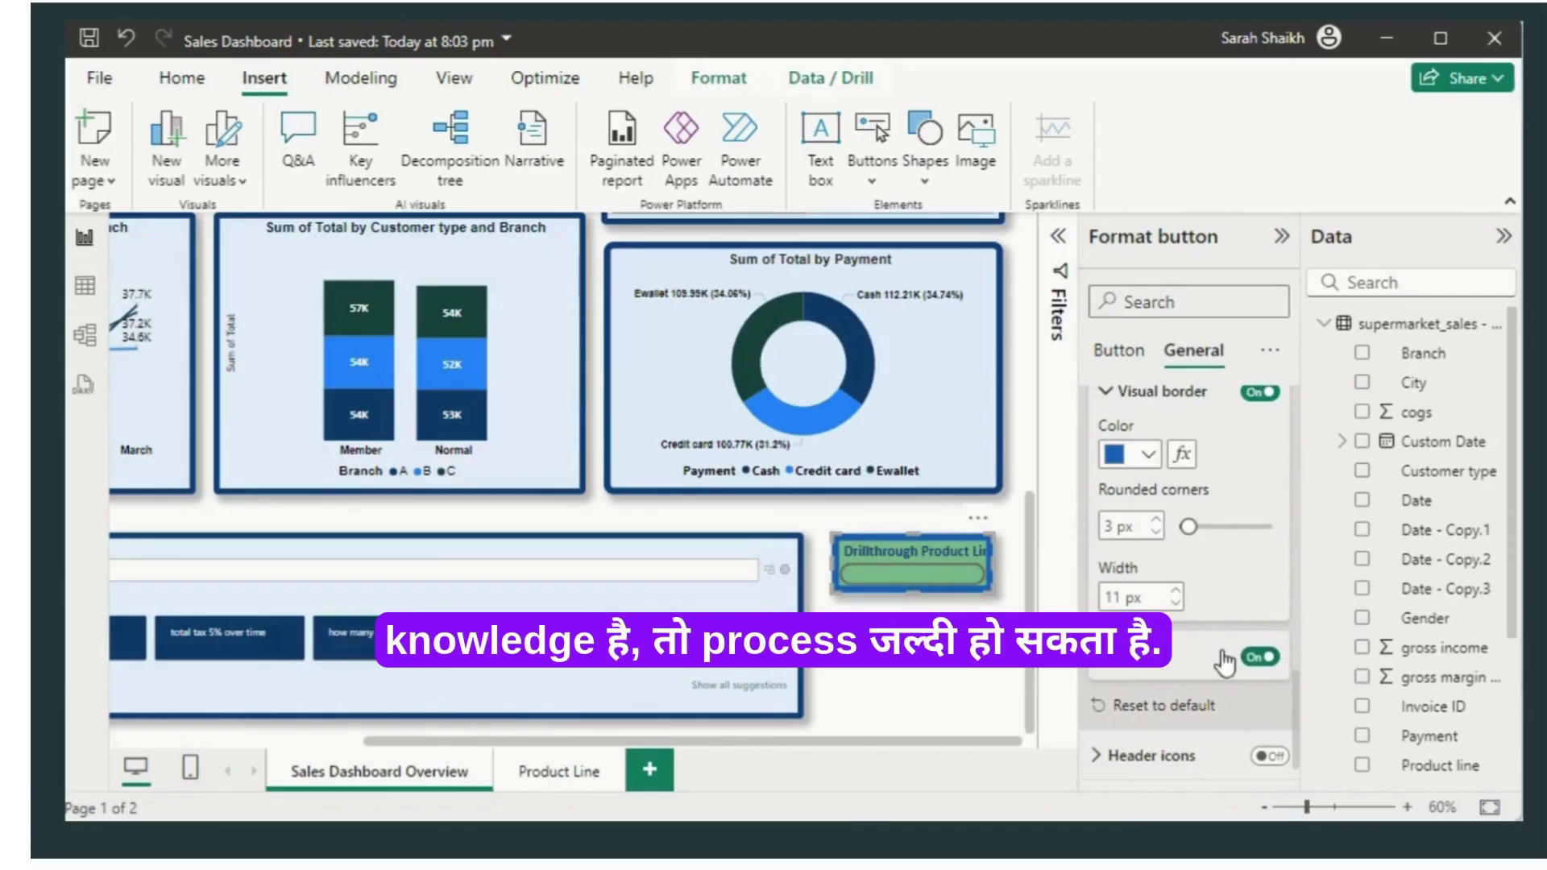
pyautogui.click(1261, 657)
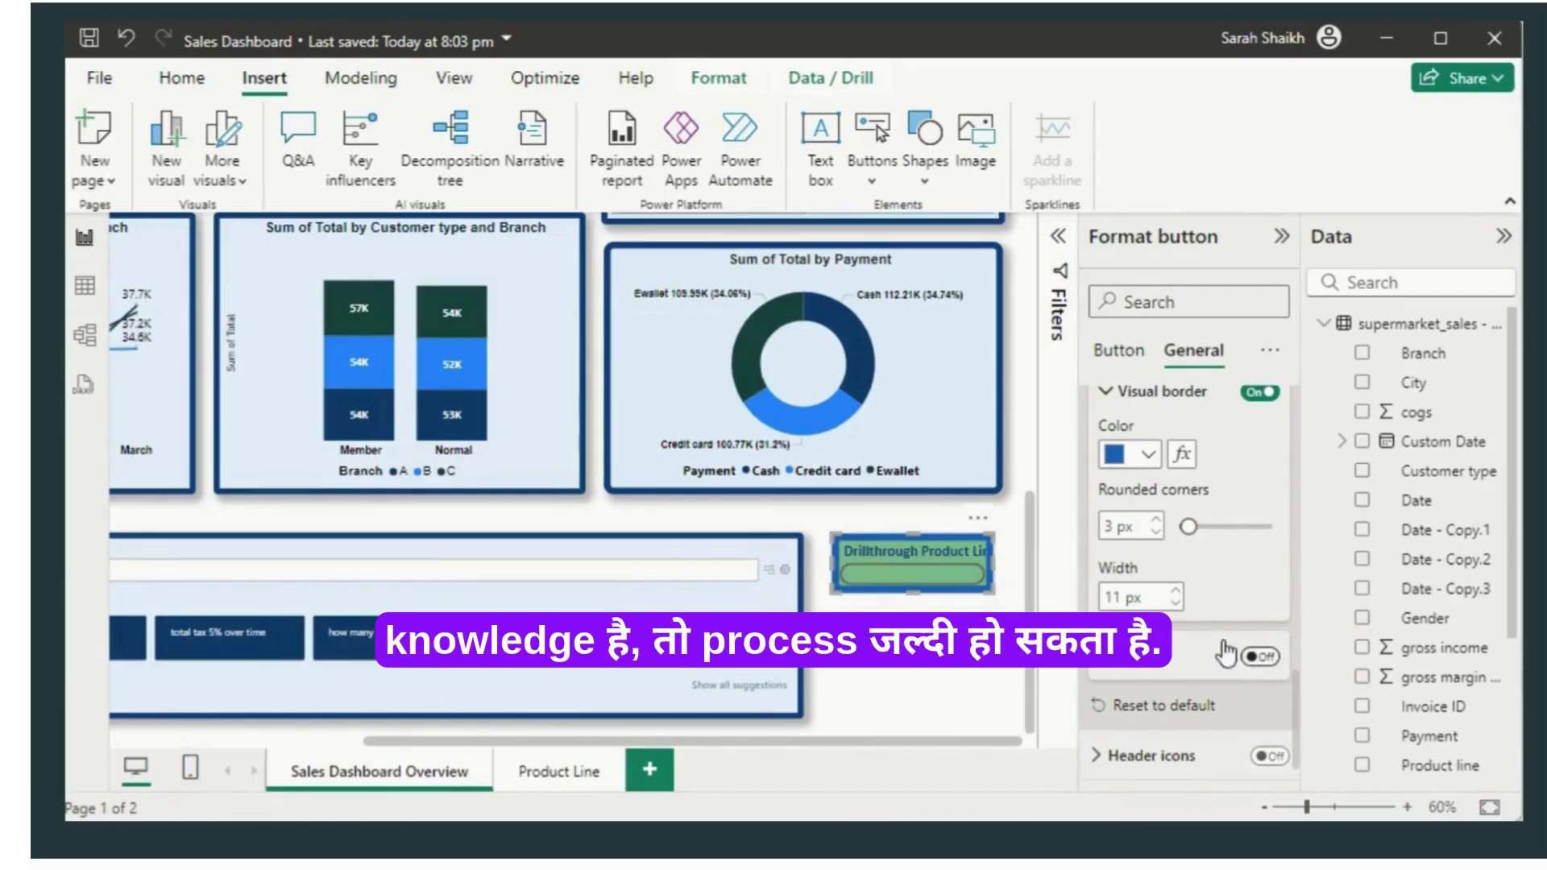
pyautogui.click(1176, 604)
pyautogui.click(1177, 604)
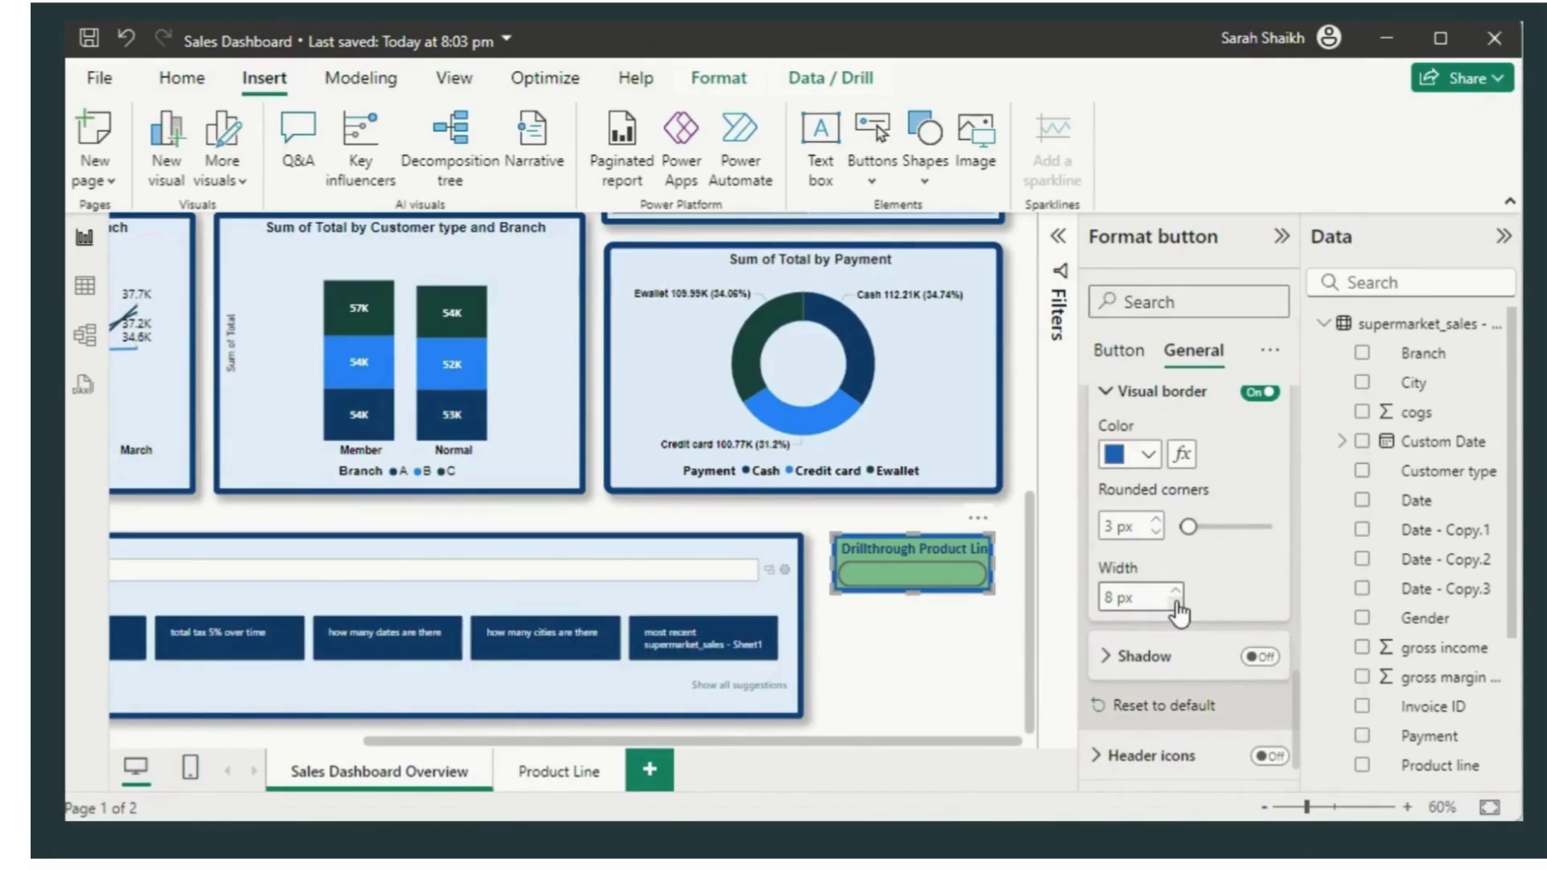
pyautogui.click(935, 676)
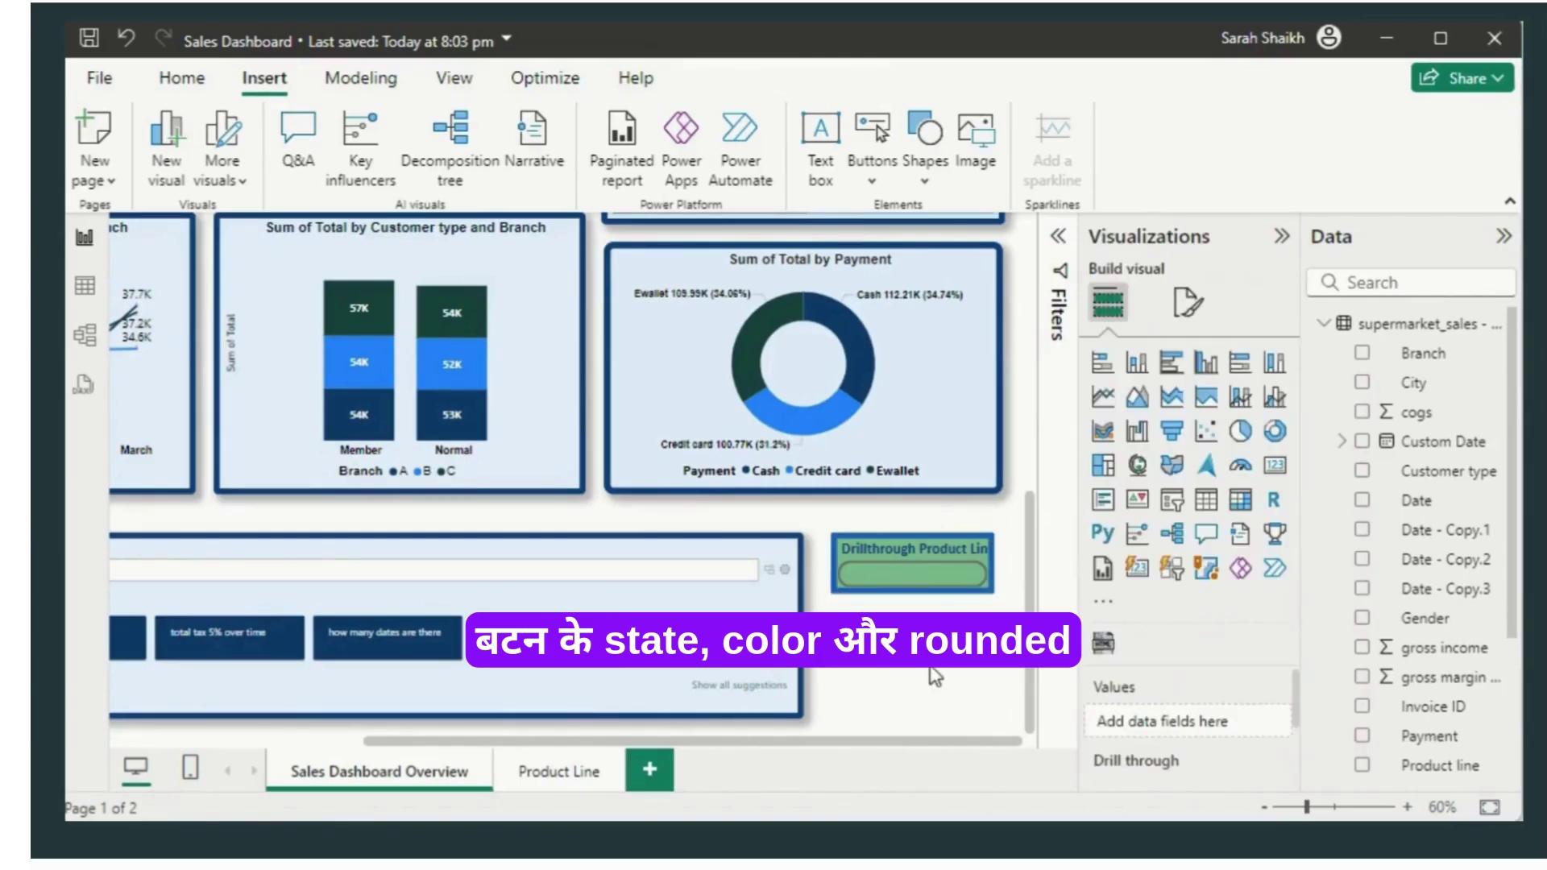
# Step: Reduce the rounded corners of the button's rectangle shape to 26 px
pyautogui.click(967, 592)
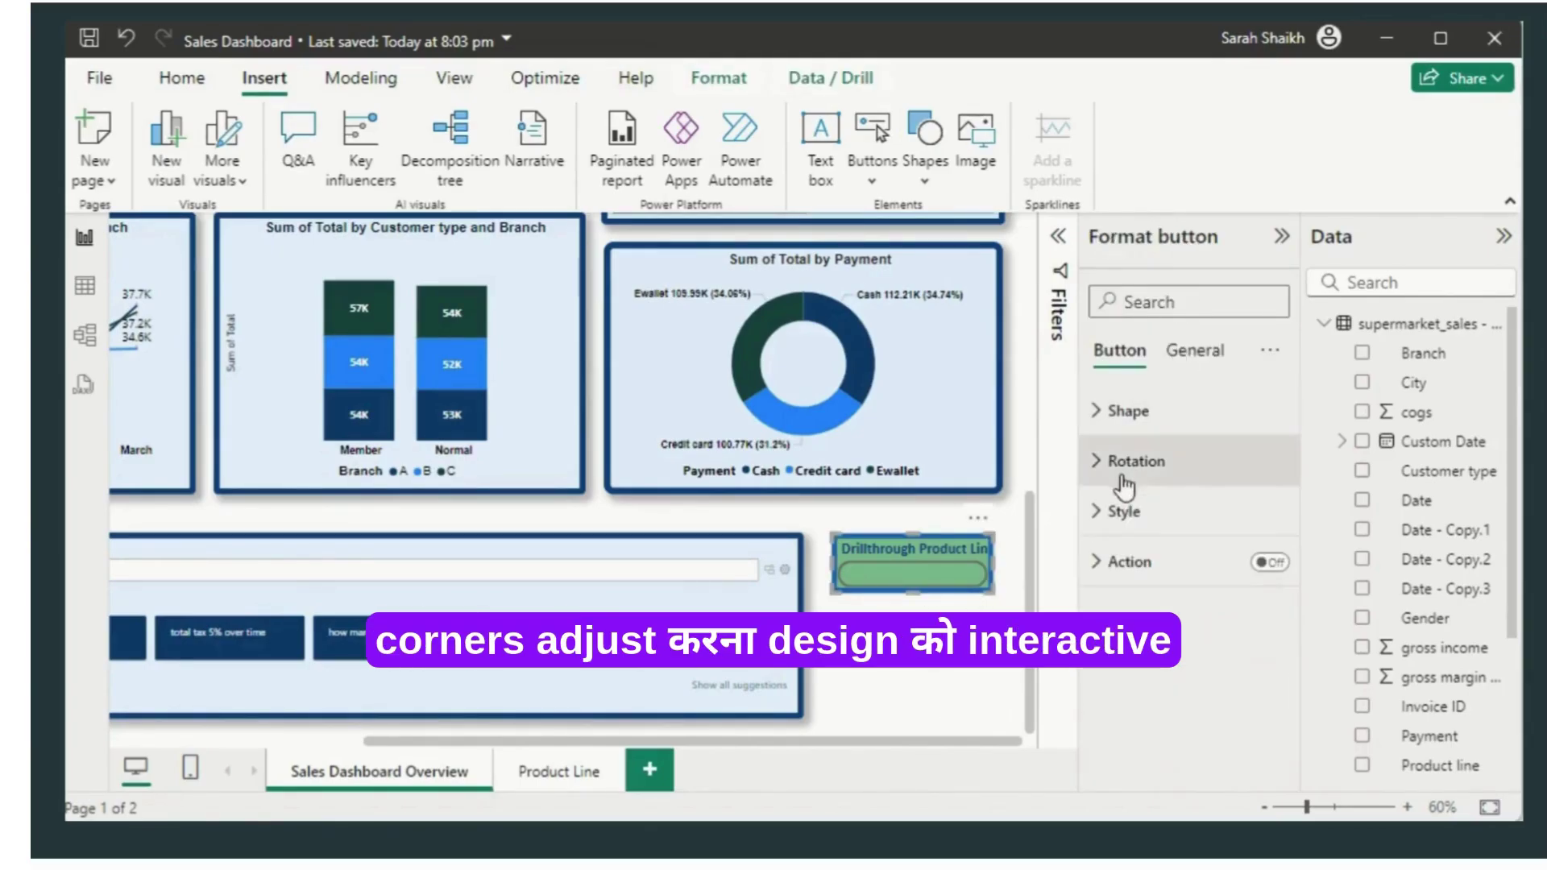
pyautogui.click(1215, 351)
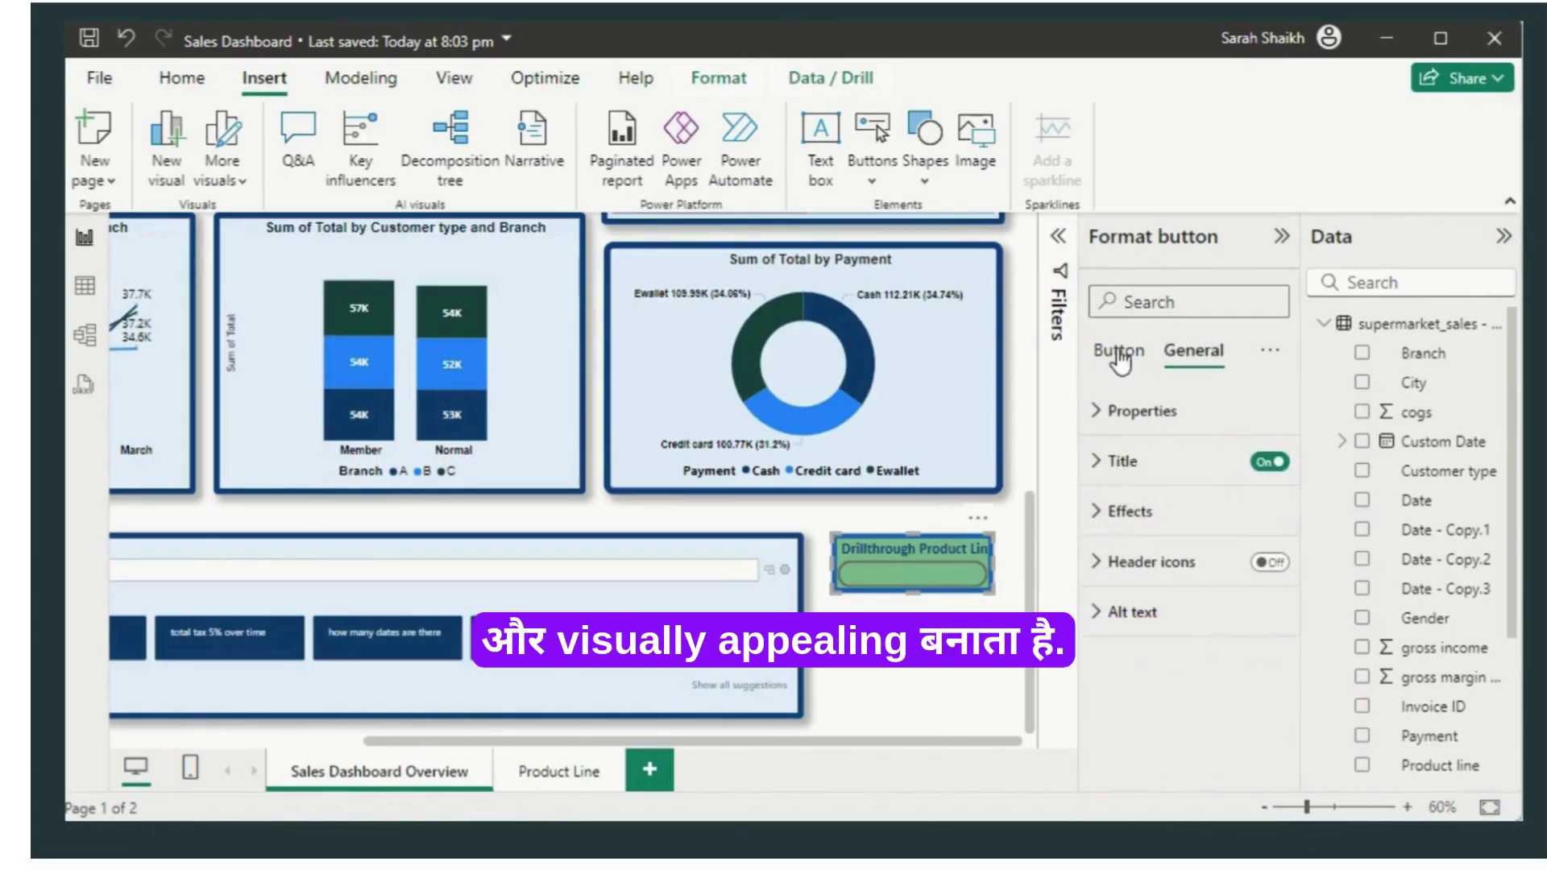
pyautogui.click(1119, 351)
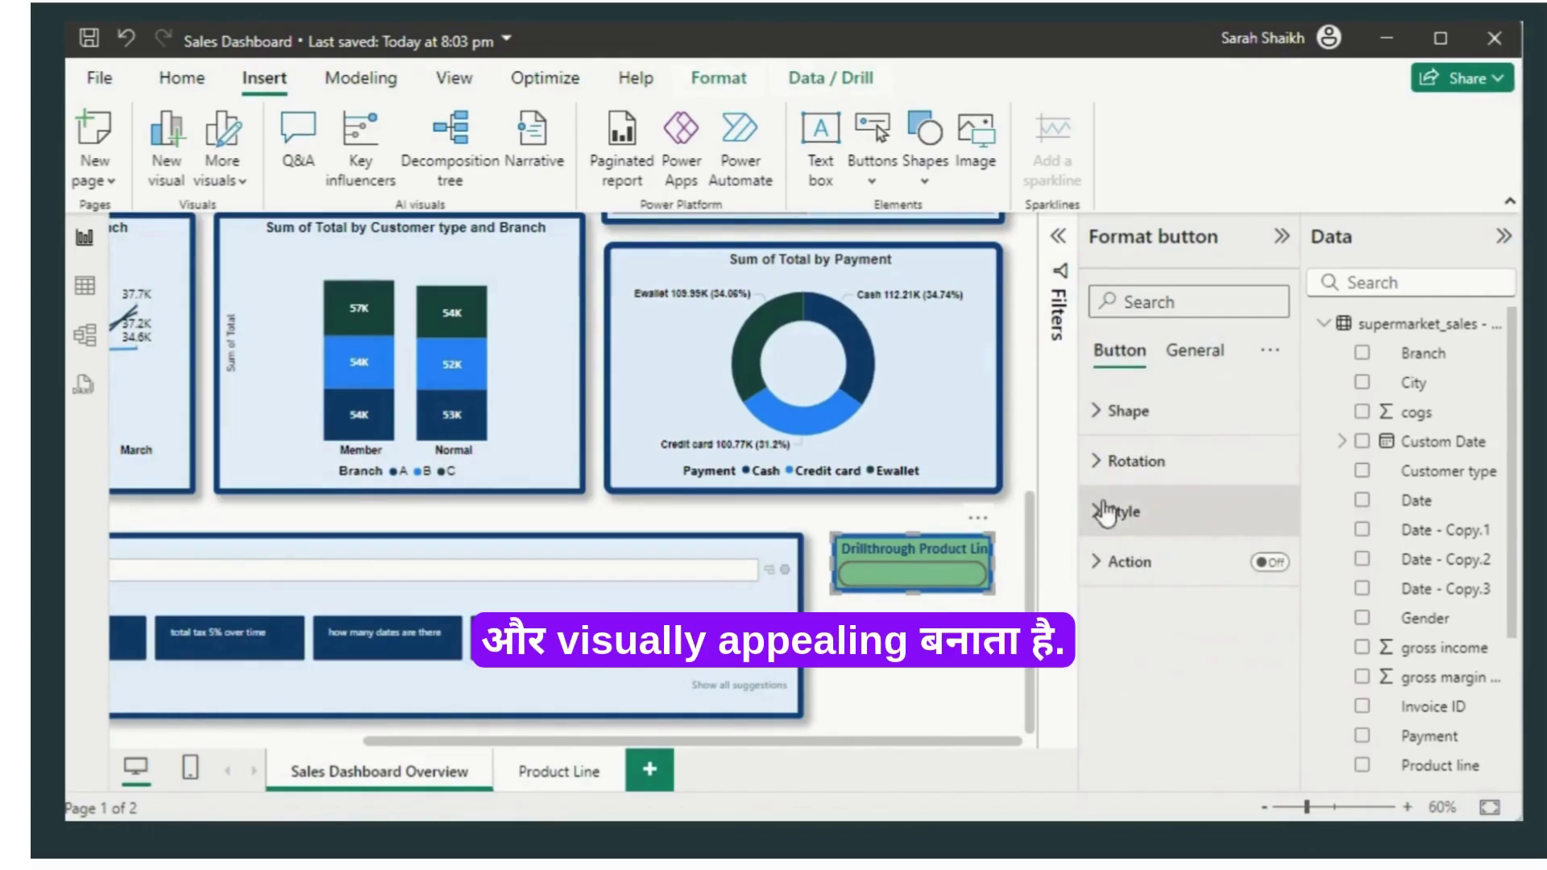
pyautogui.click(1102, 562)
pyautogui.click(1102, 564)
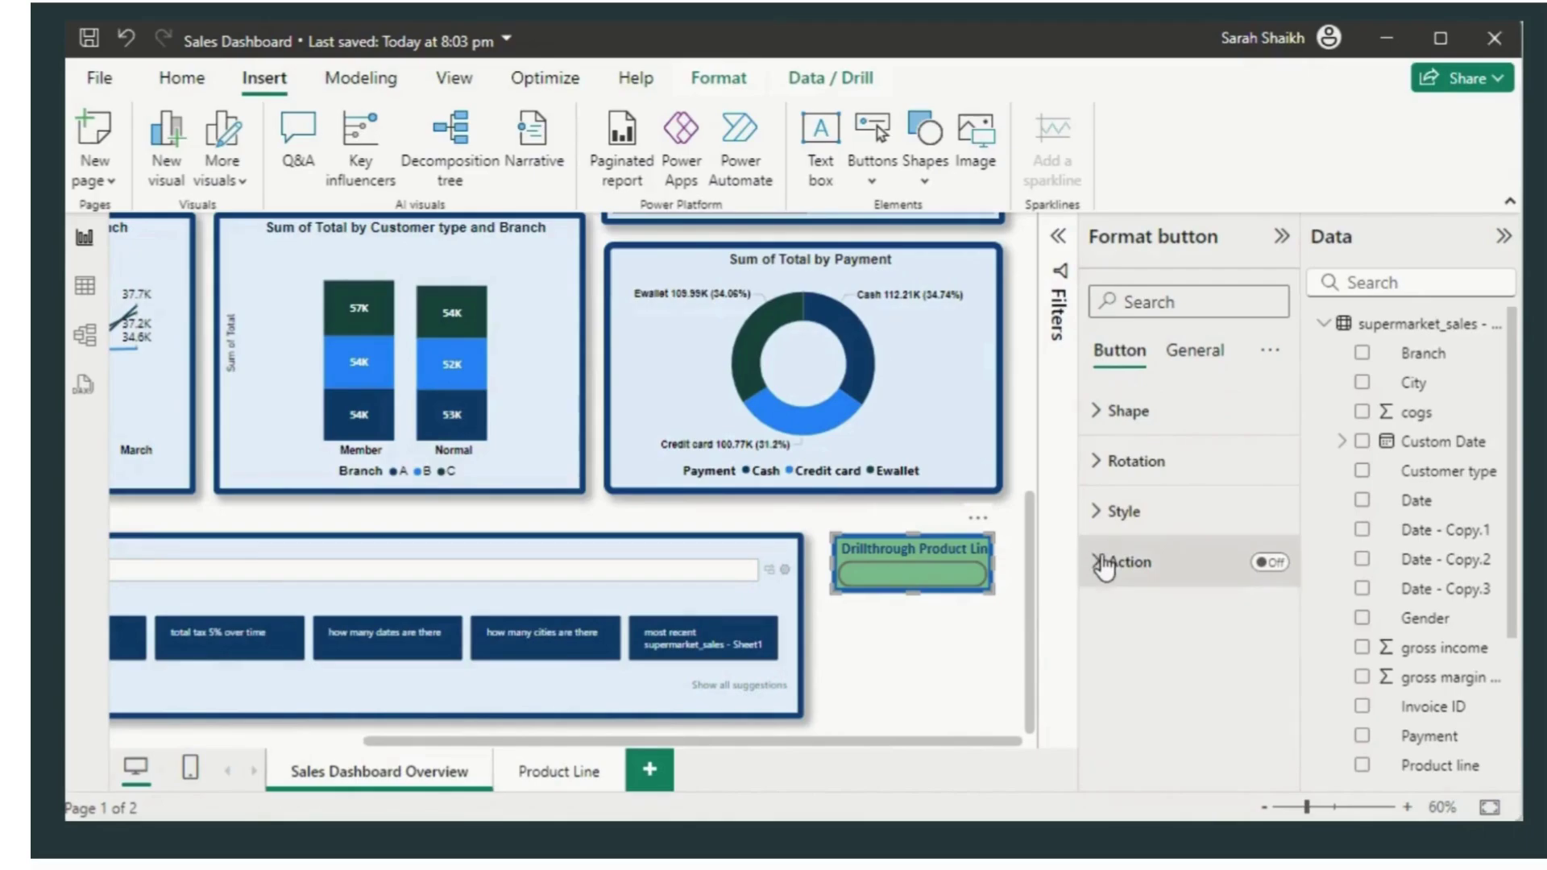
pyautogui.click(1099, 411)
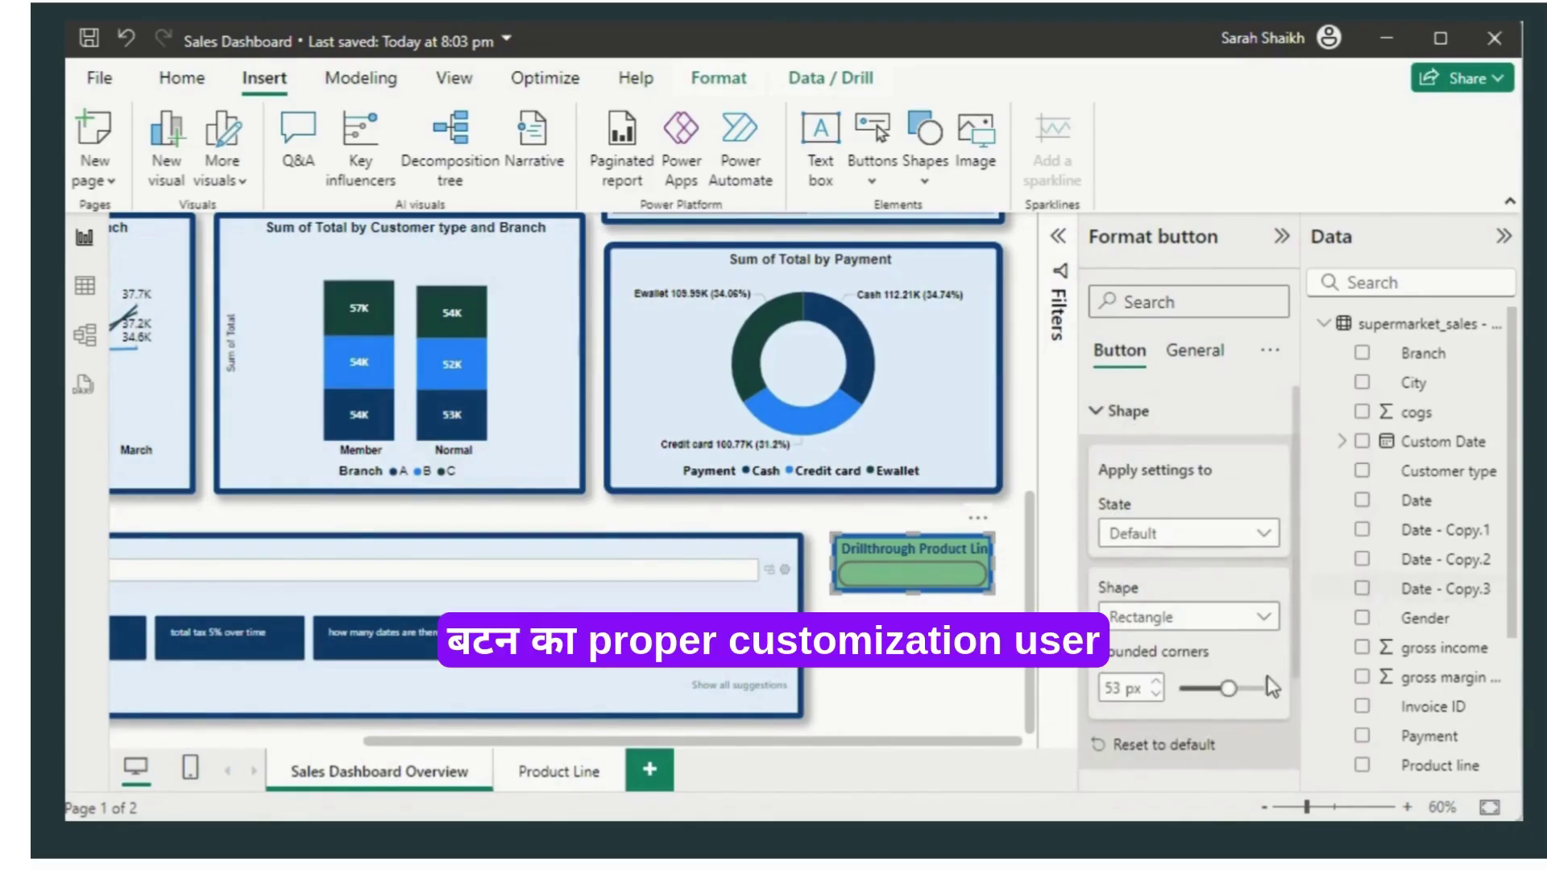
pyautogui.moveTo(1228, 689); pyautogui.dragTo(1204, 690)
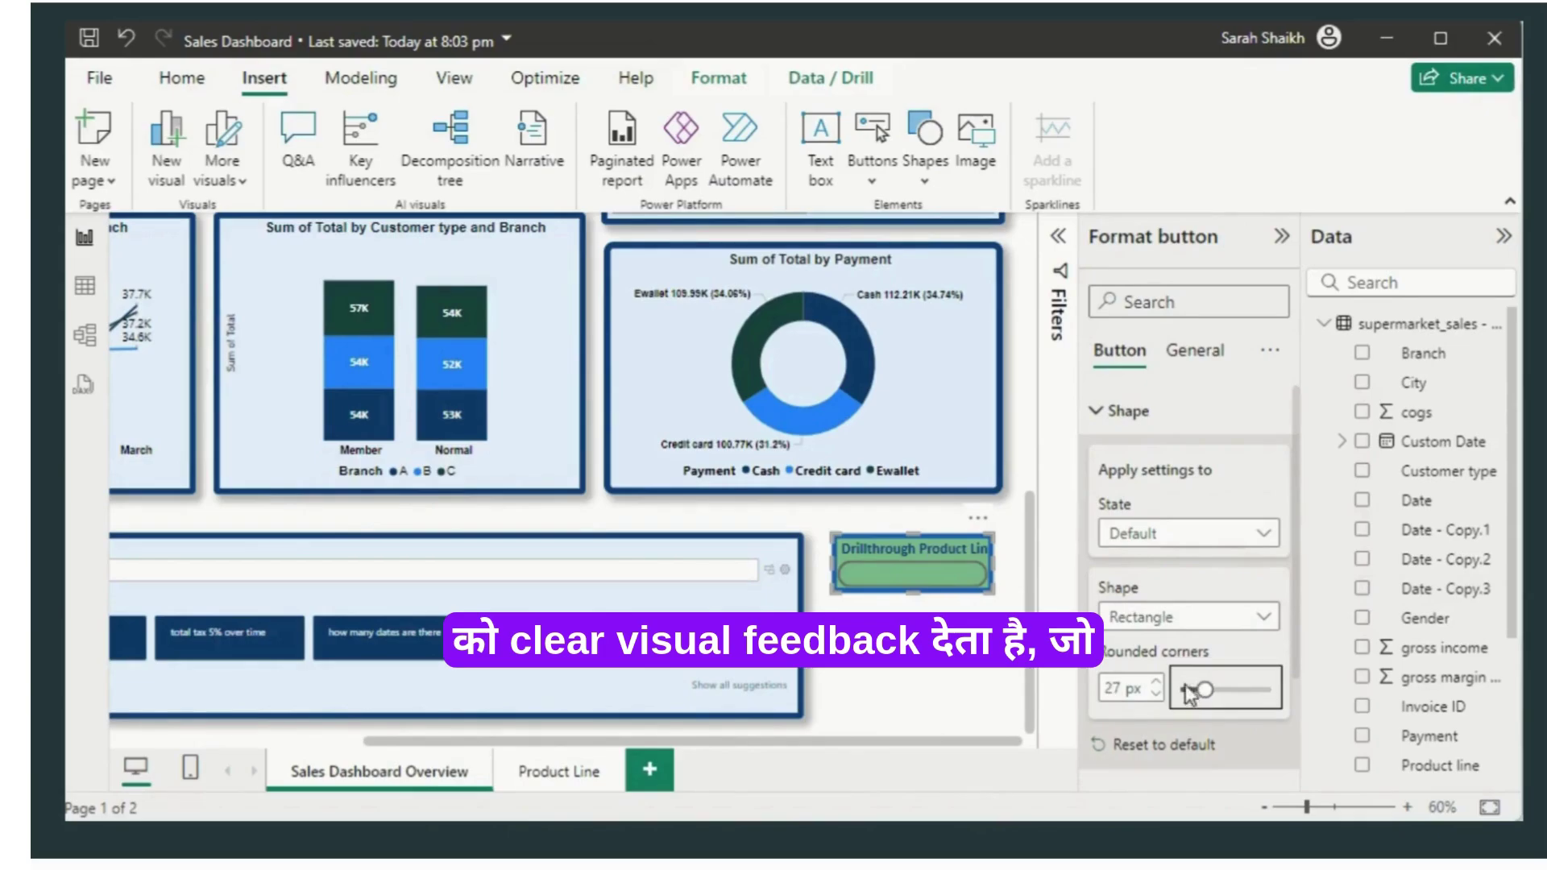
pyautogui.click(1157, 694)
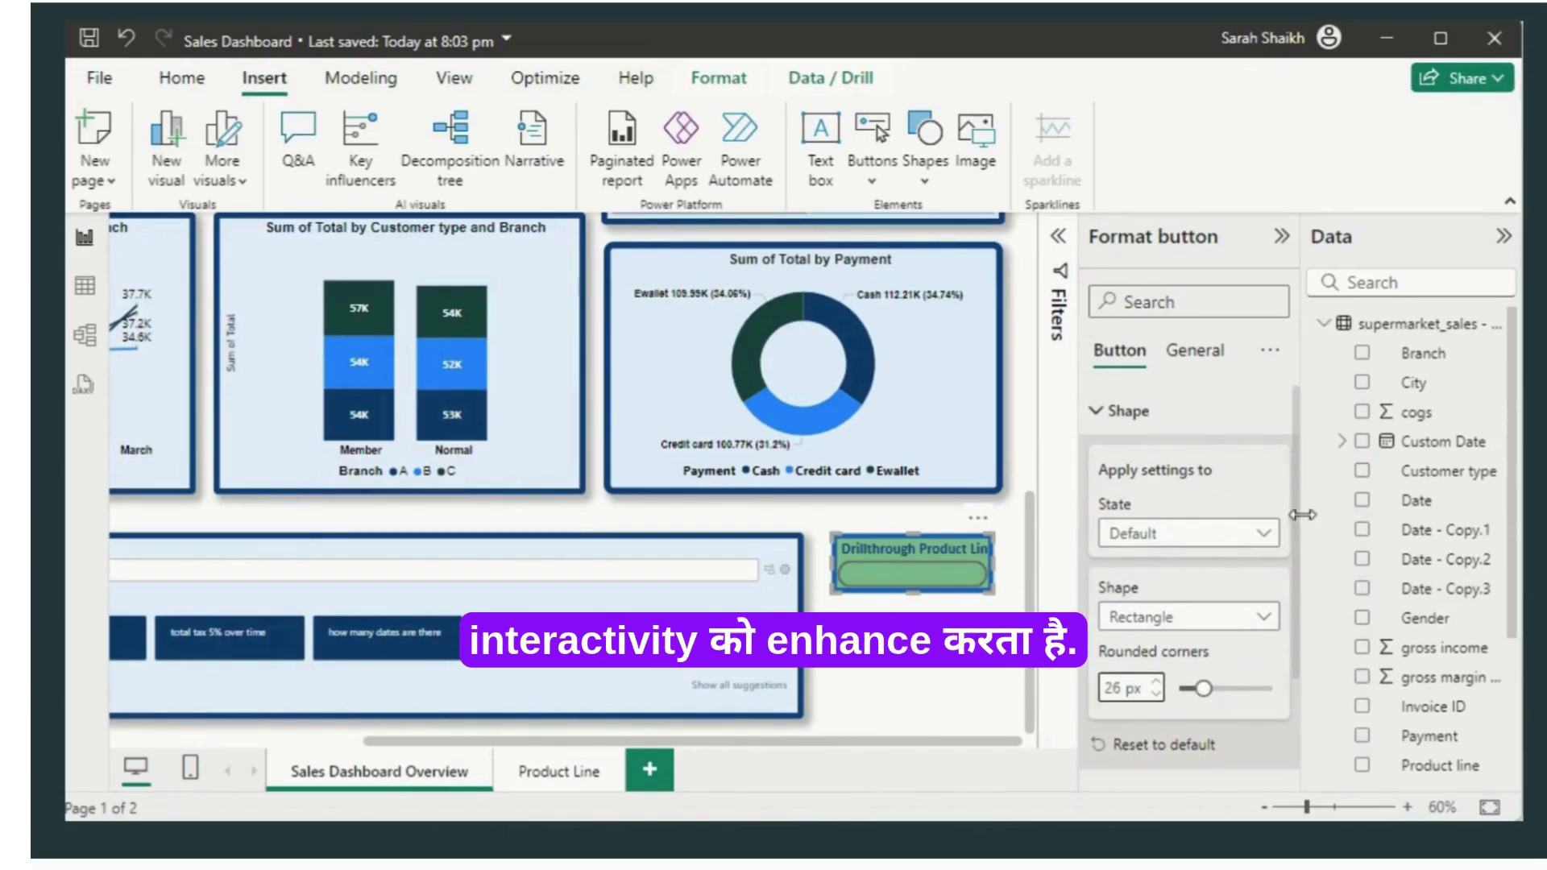
# Step: Change the drill-through button's shape from a rectangle to Pill
pyautogui.click(1251, 618)
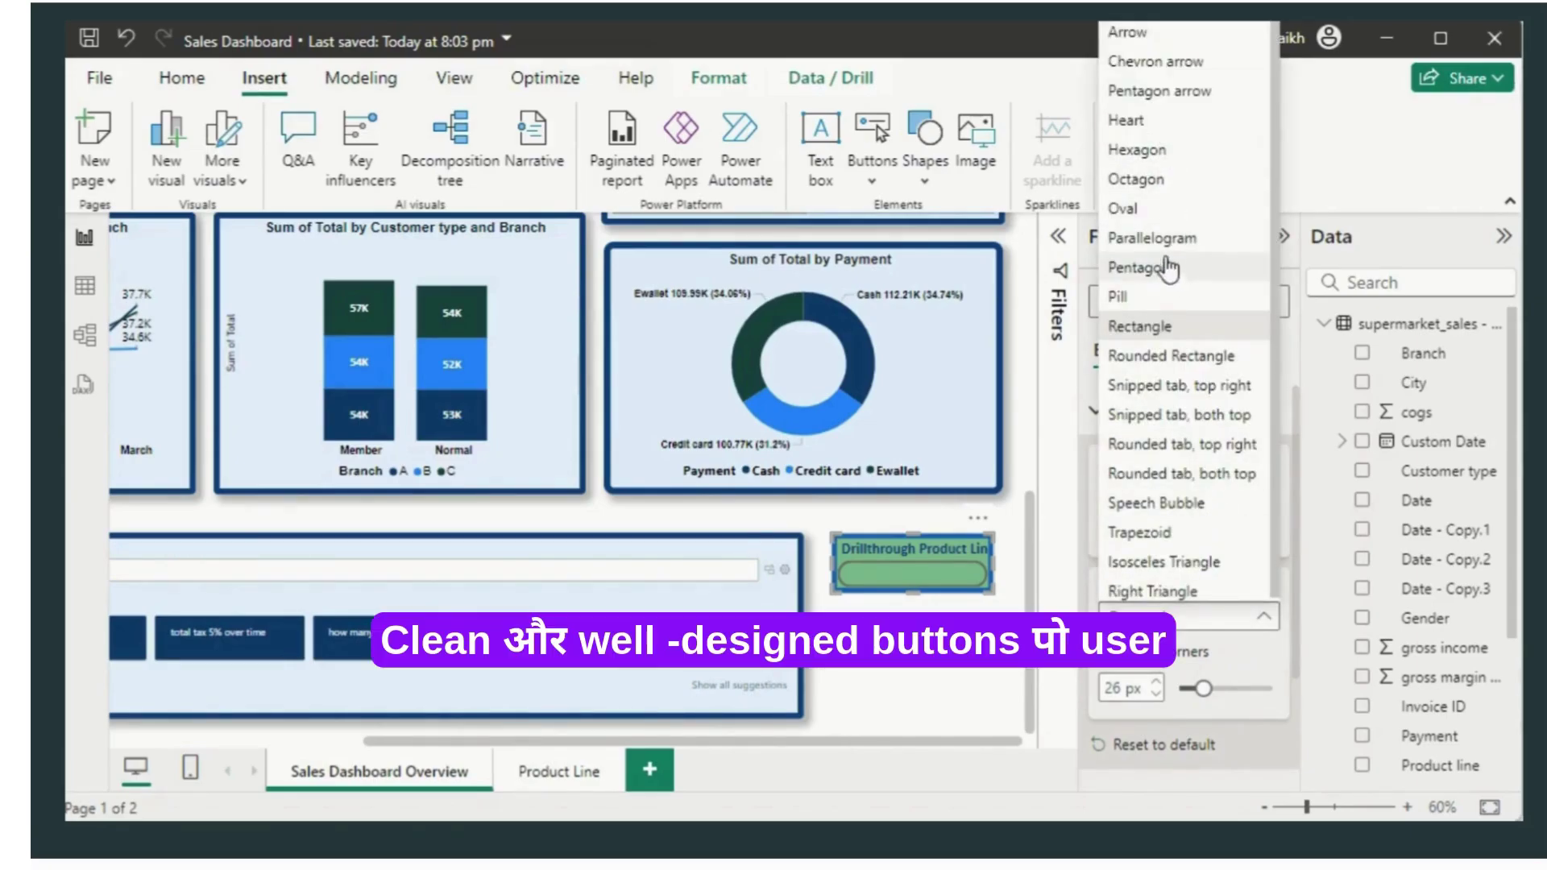
pyautogui.click(1161, 295)
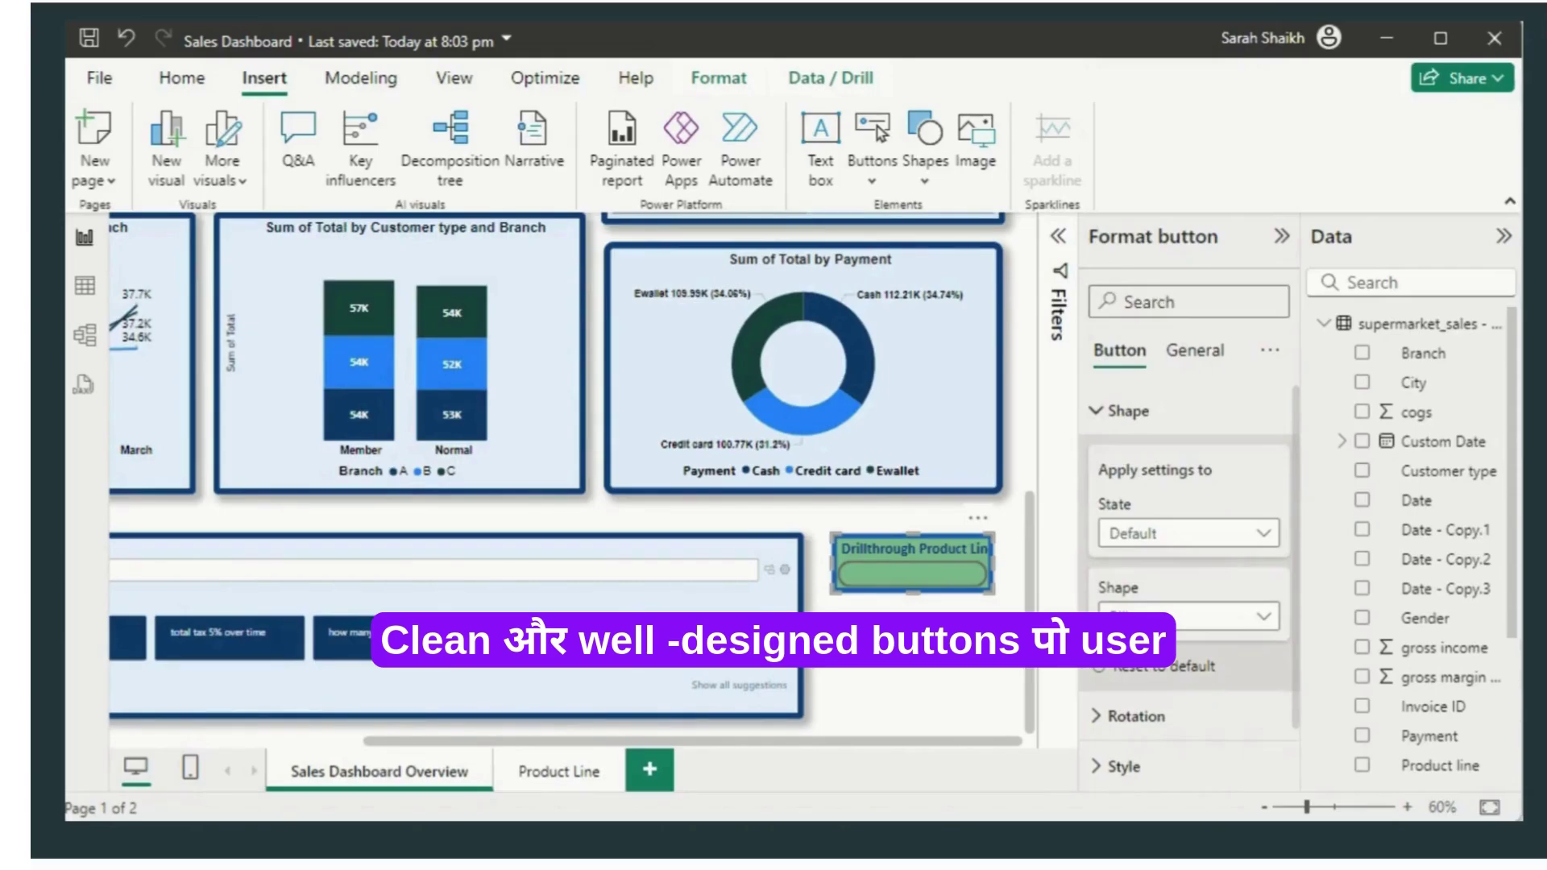
pyautogui.click(956, 560)
pyautogui.click(955, 558)
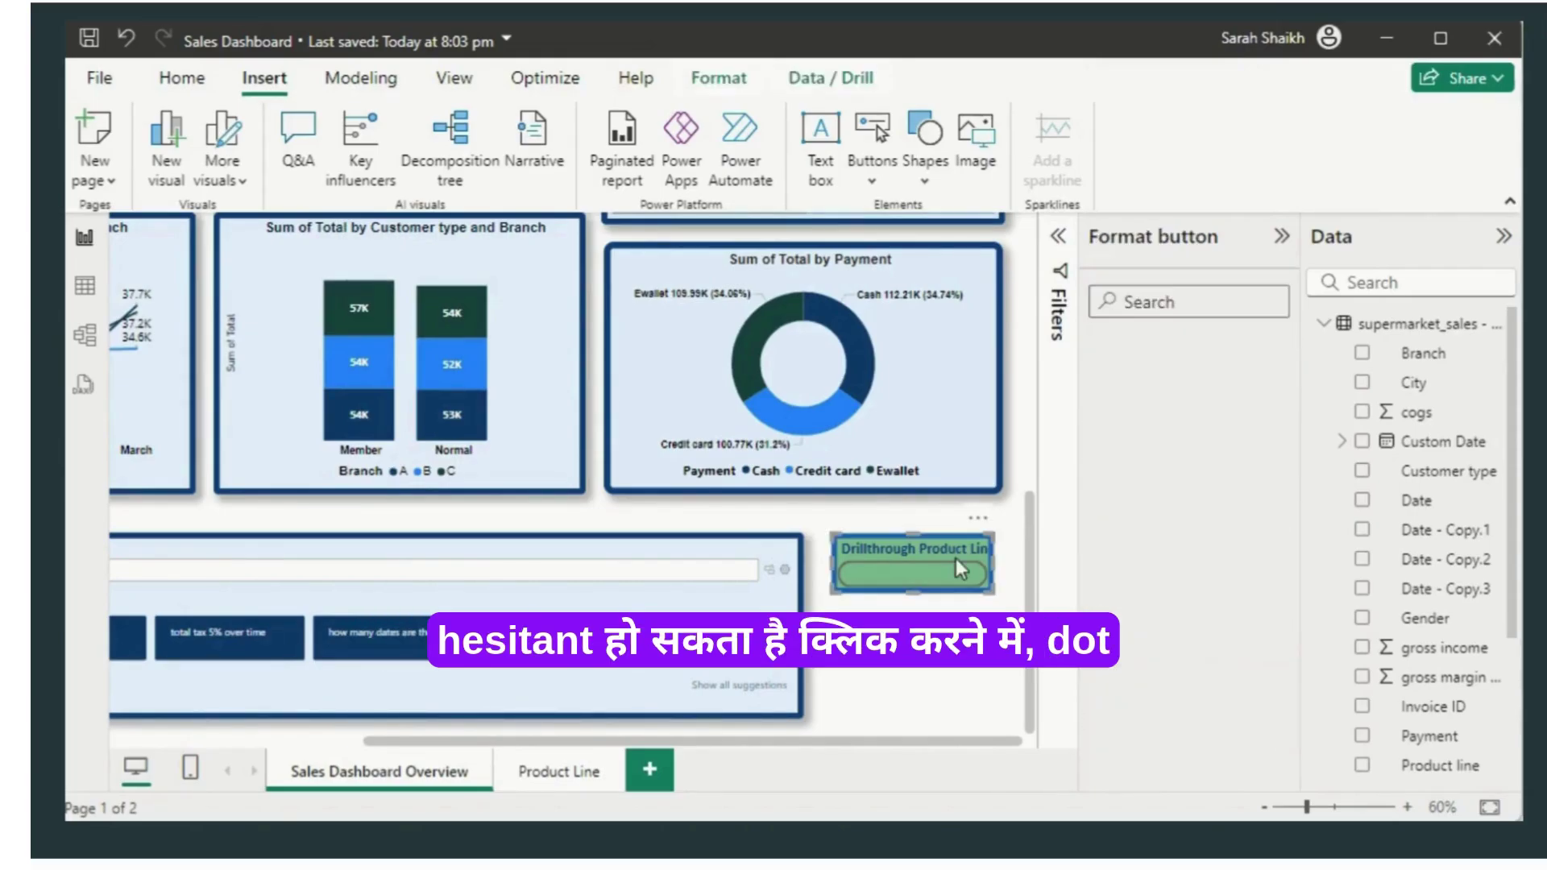
# Step: Choose On hover as the state that the button's style settings apply to
pyautogui.click(1096, 513)
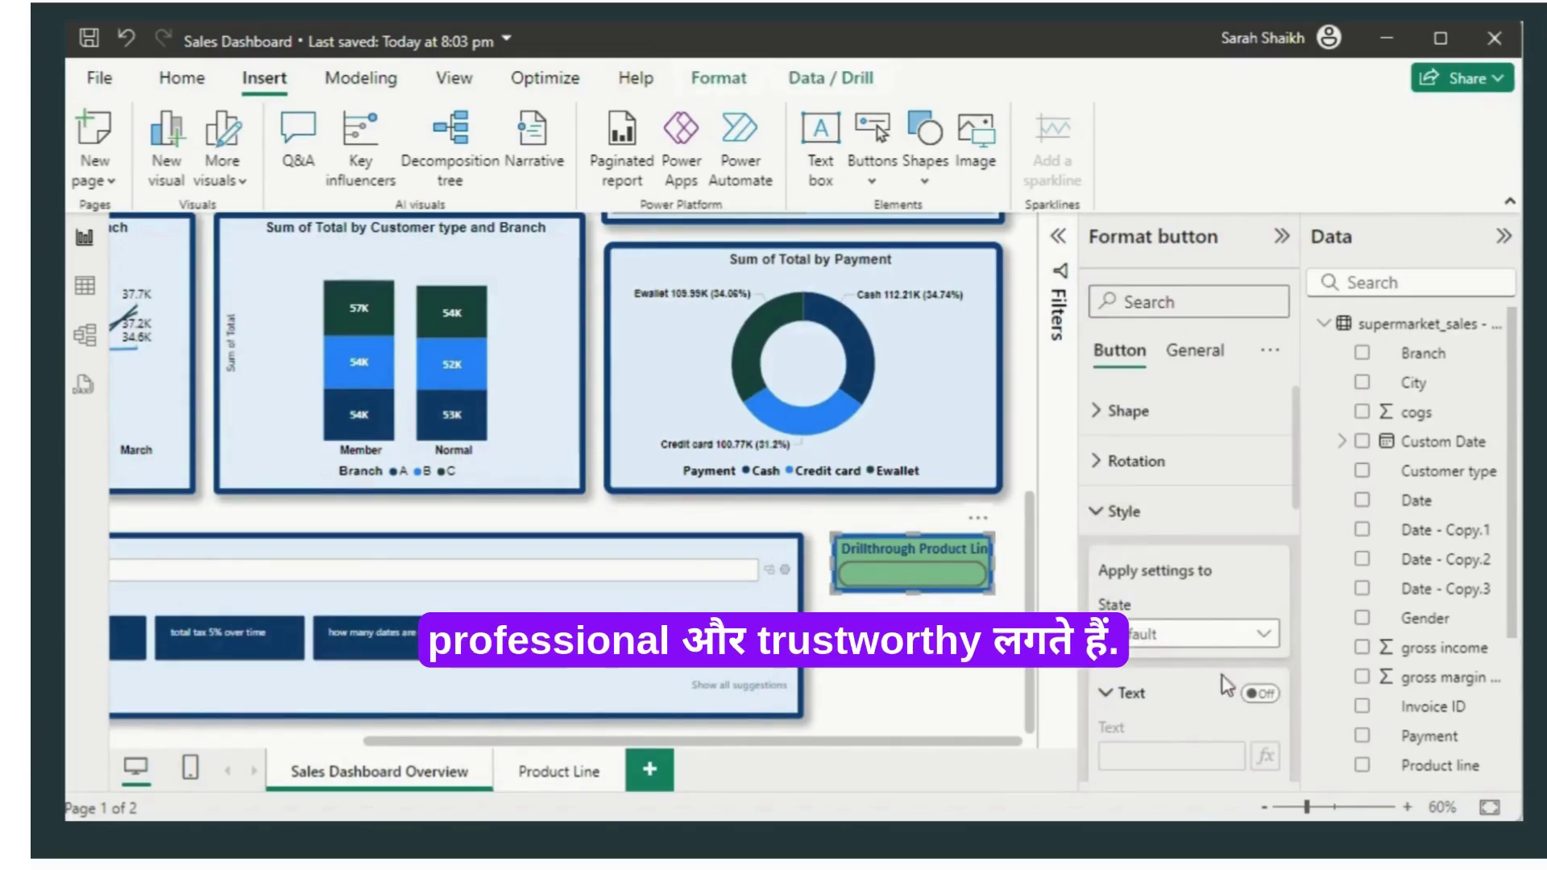
pyautogui.click(1257, 645)
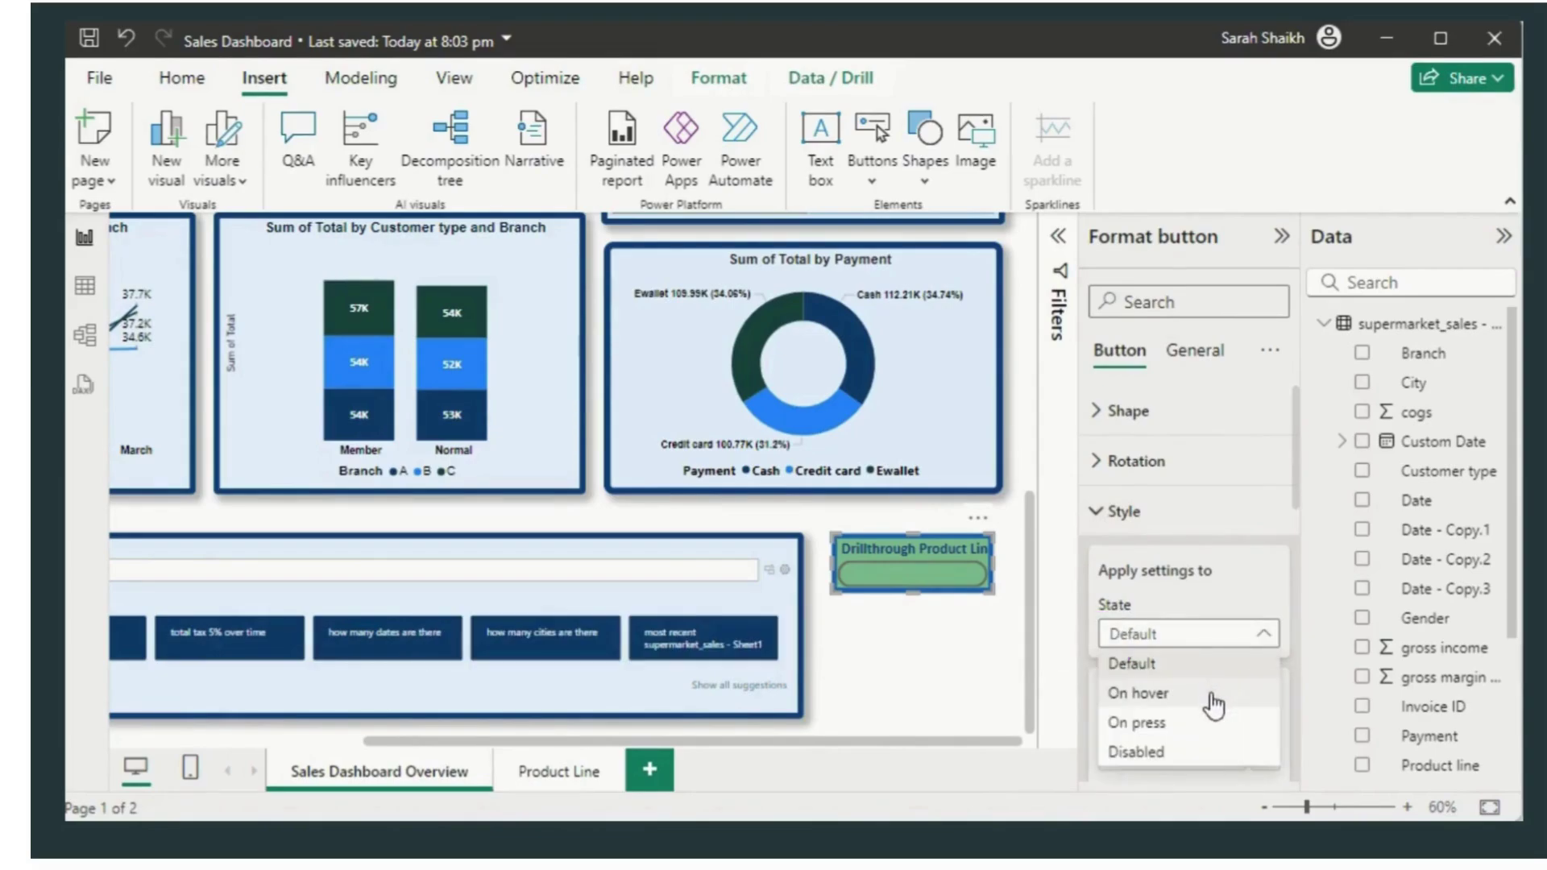
pyautogui.click(1211, 695)
pyautogui.click(934, 665)
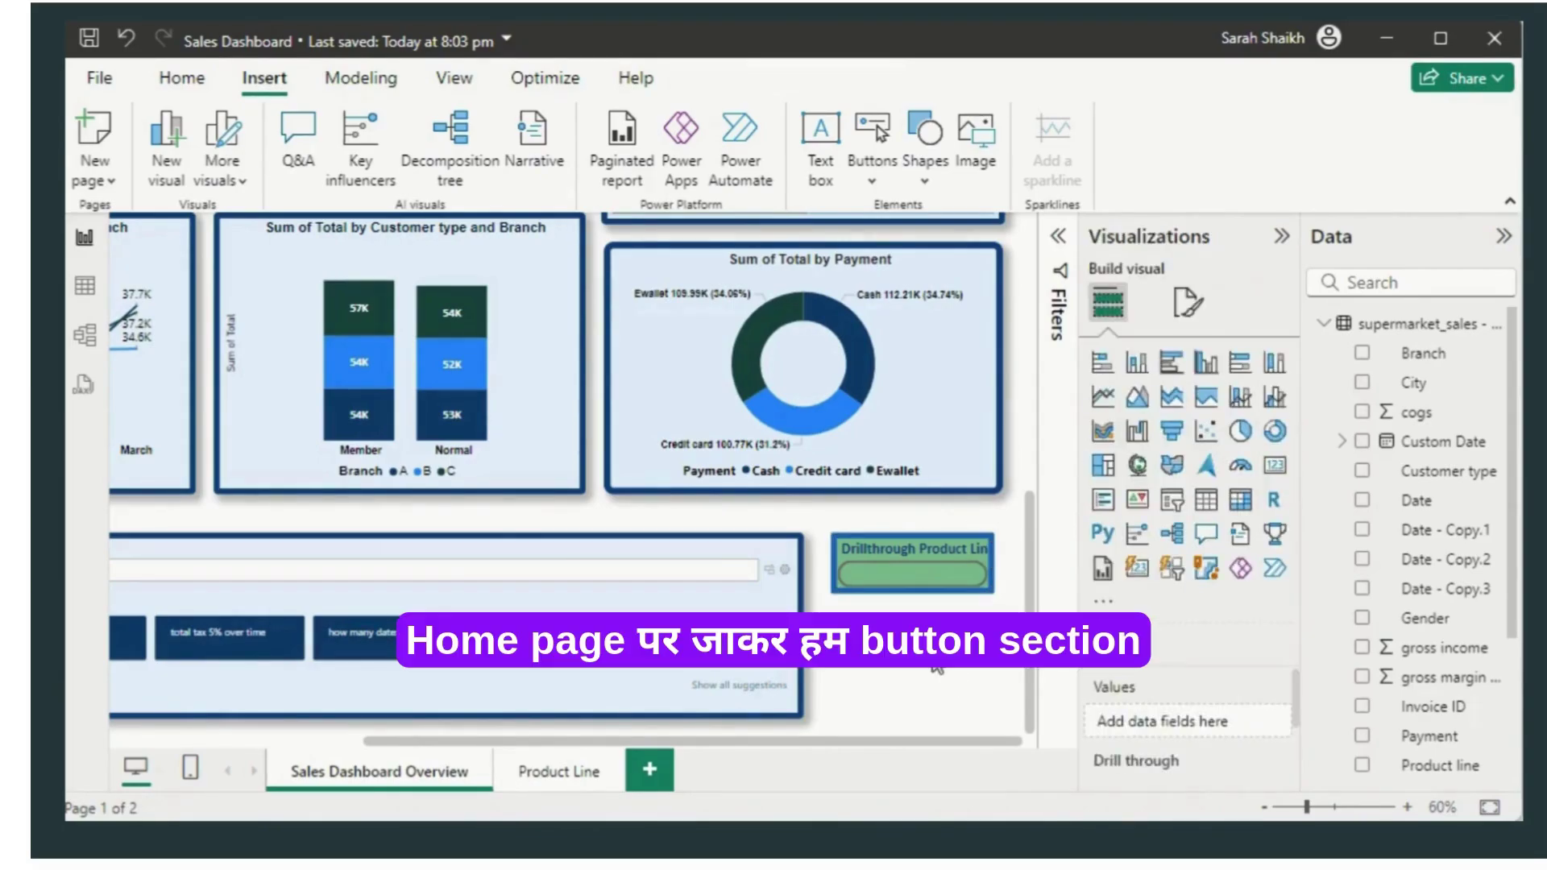
# Step: Turn on the button's action and set its type to Drill through with Product Line as the destination
pyautogui.click(949, 560)
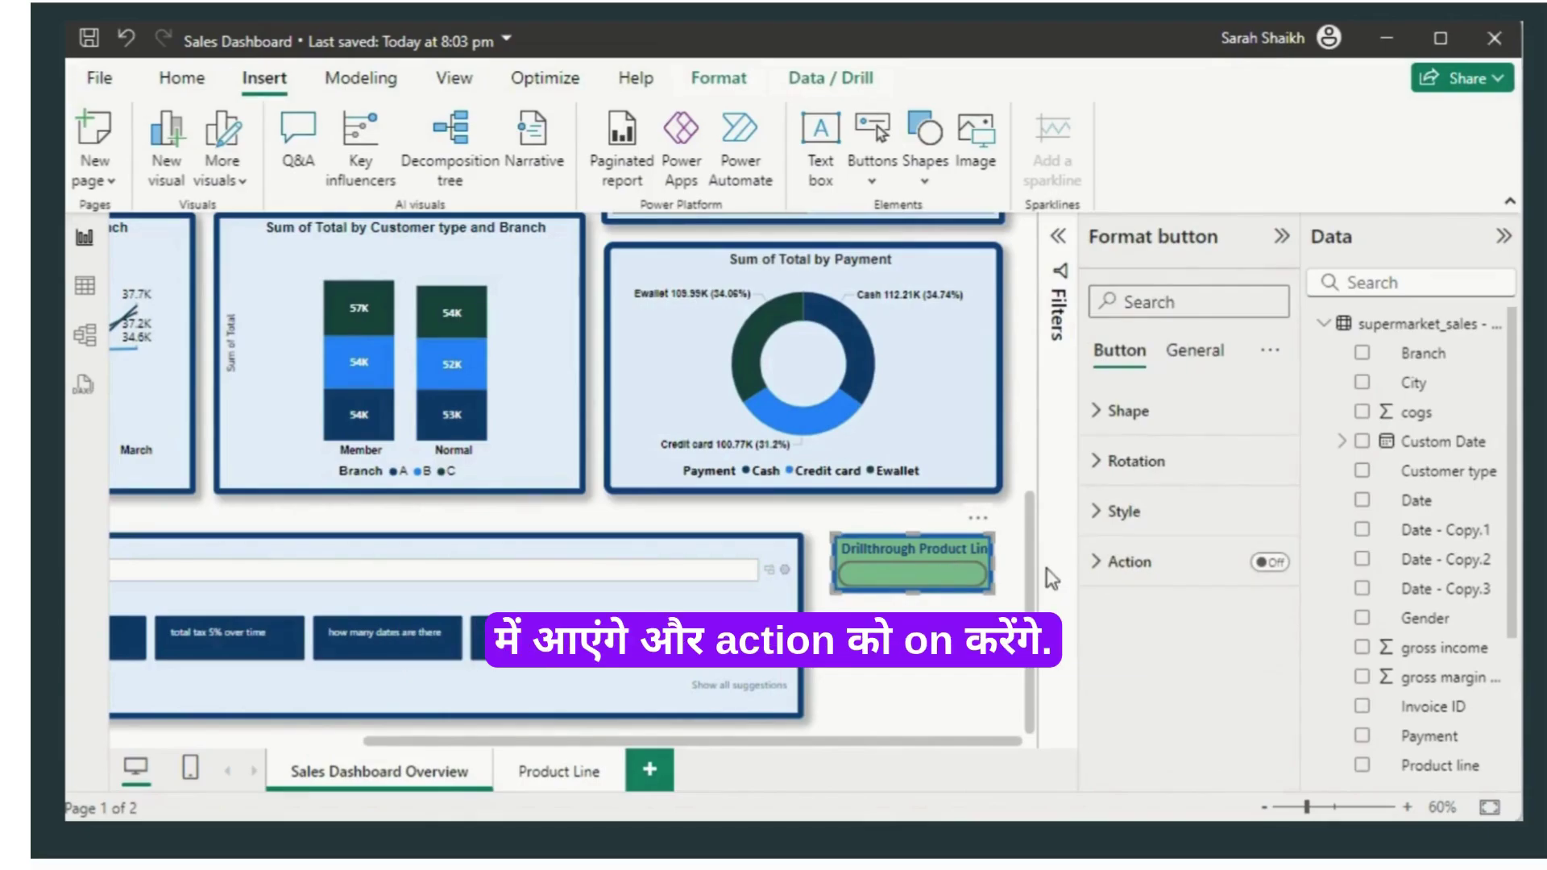
pyautogui.click(1272, 564)
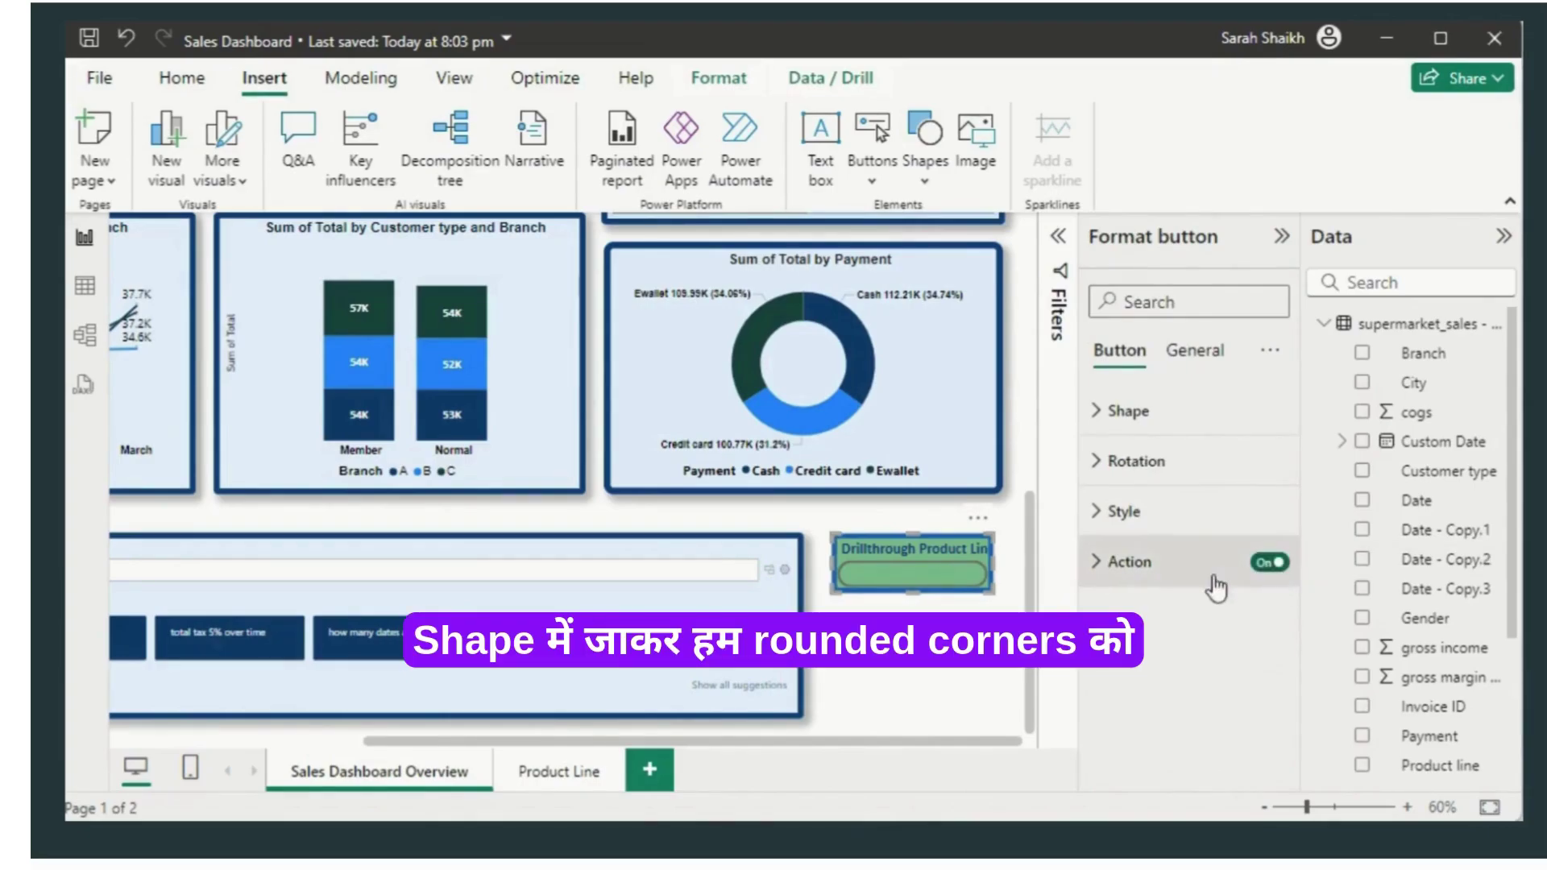
pyautogui.click(1100, 567)
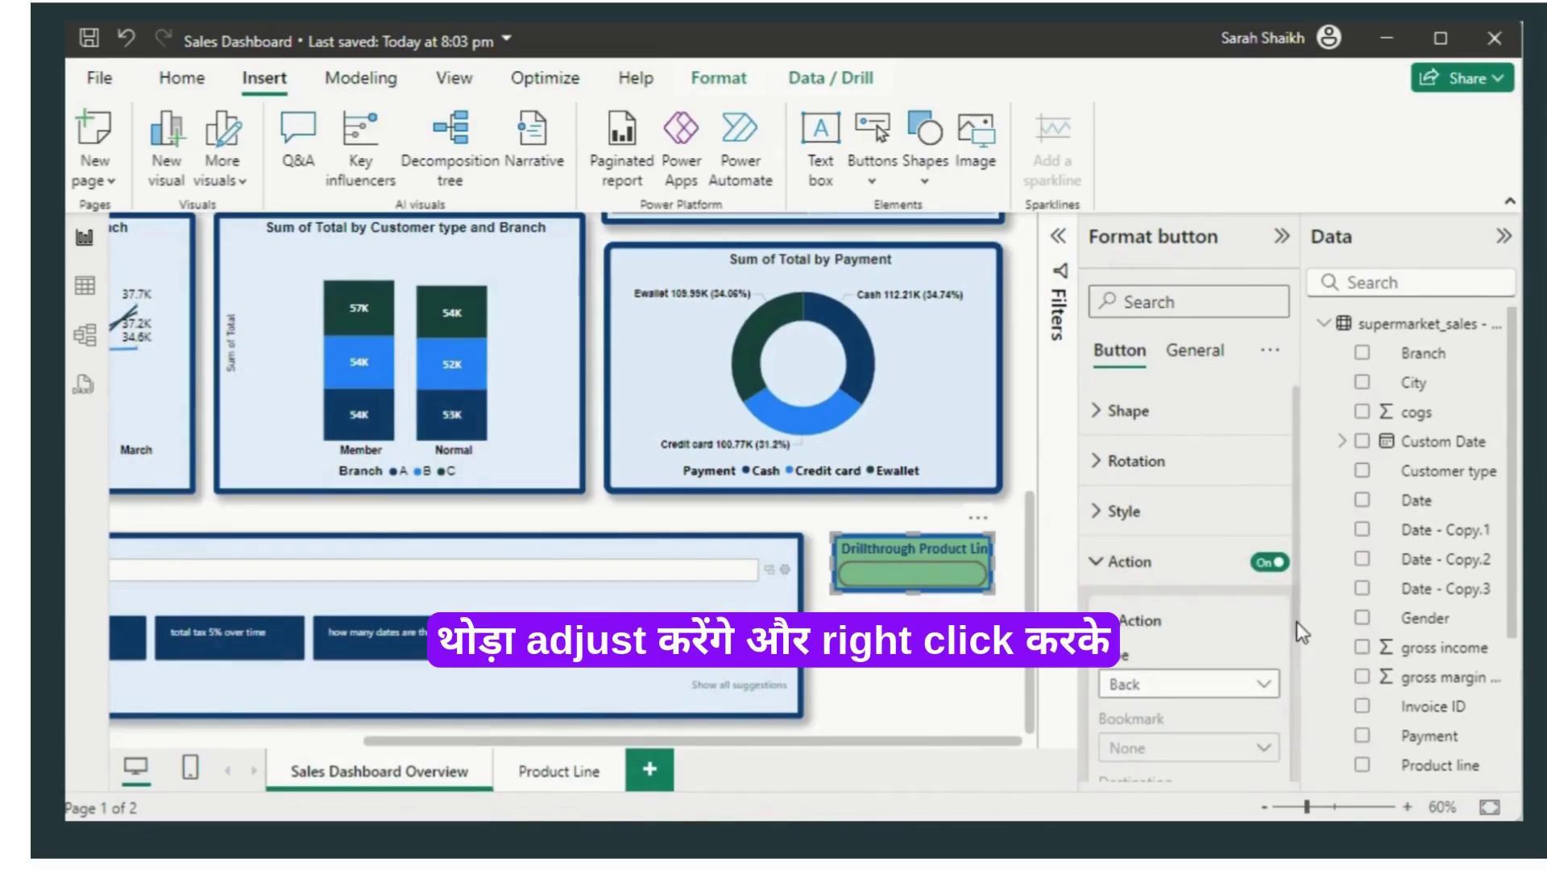
pyautogui.moveTo(1298, 622); pyautogui.dragTo(1300, 716)
pyautogui.click(1256, 561)
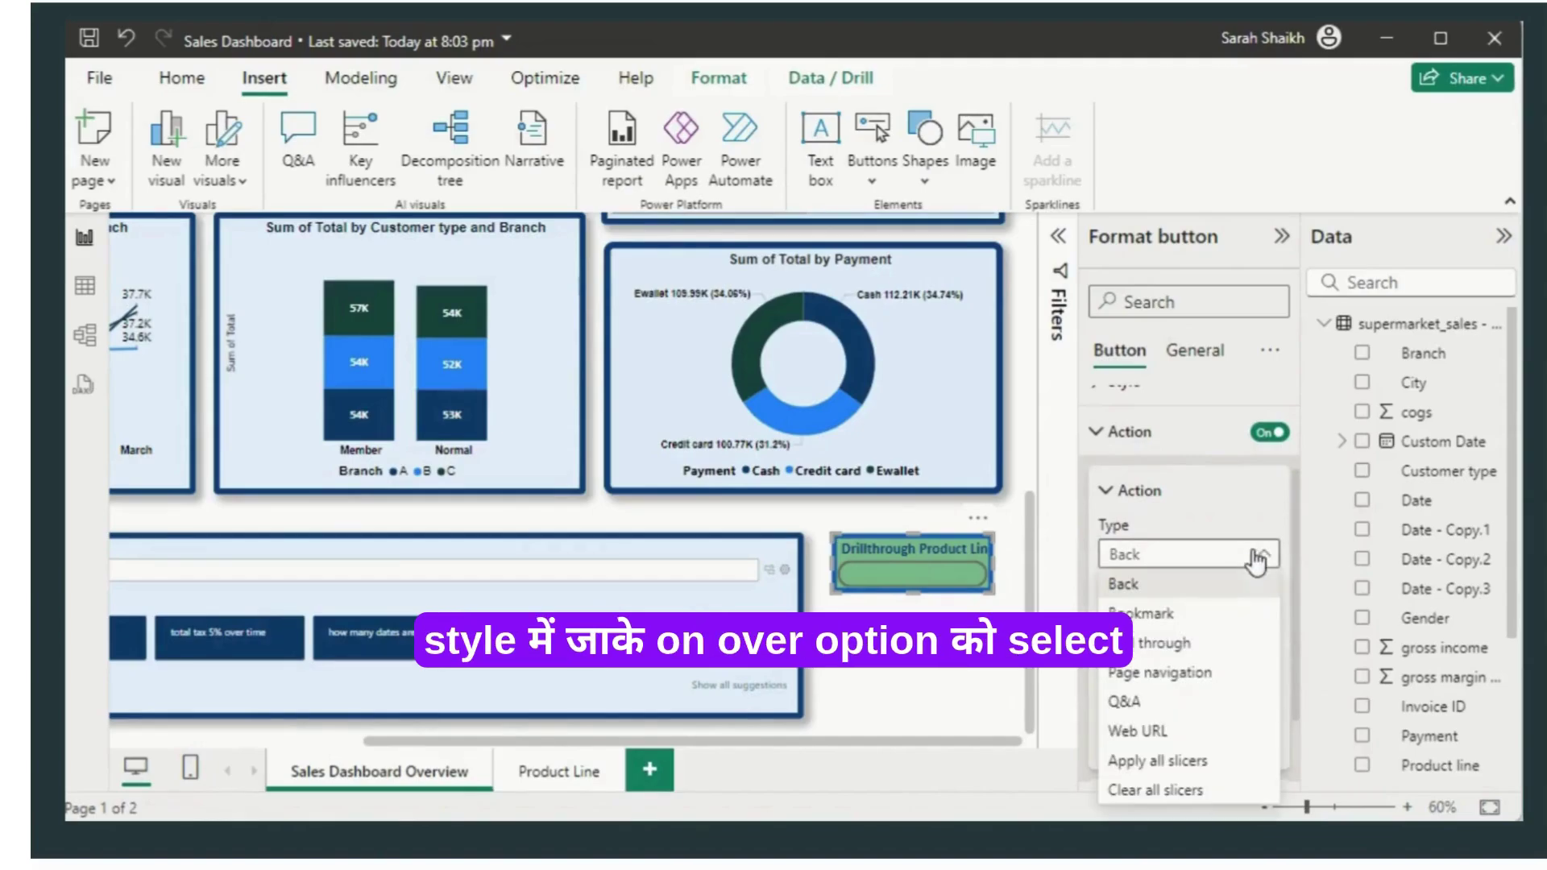
pyautogui.click(1203, 649)
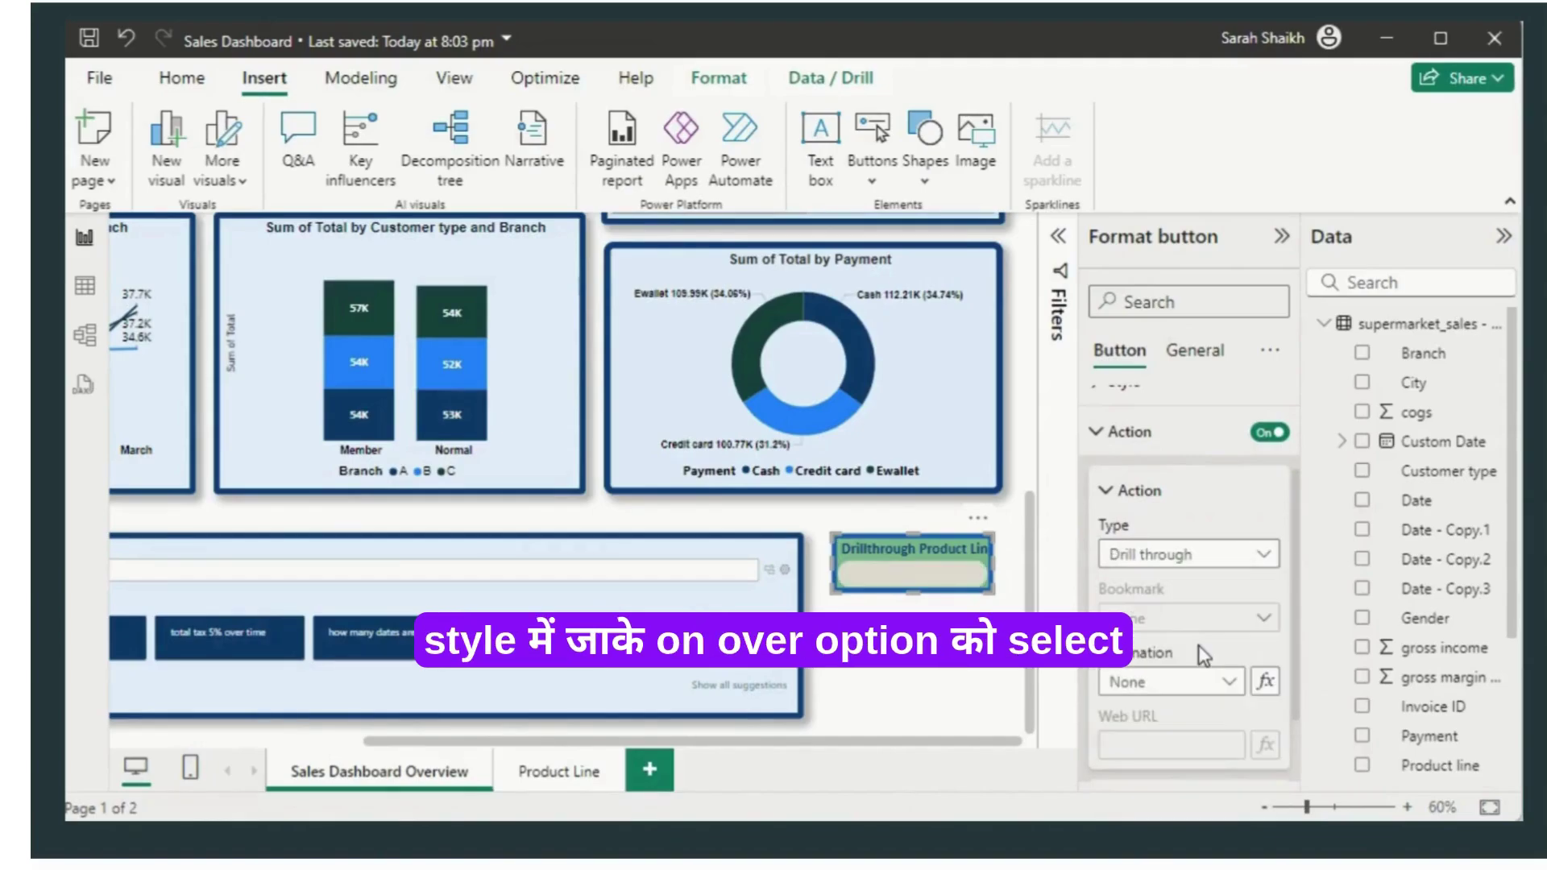
pyautogui.click(1228, 686)
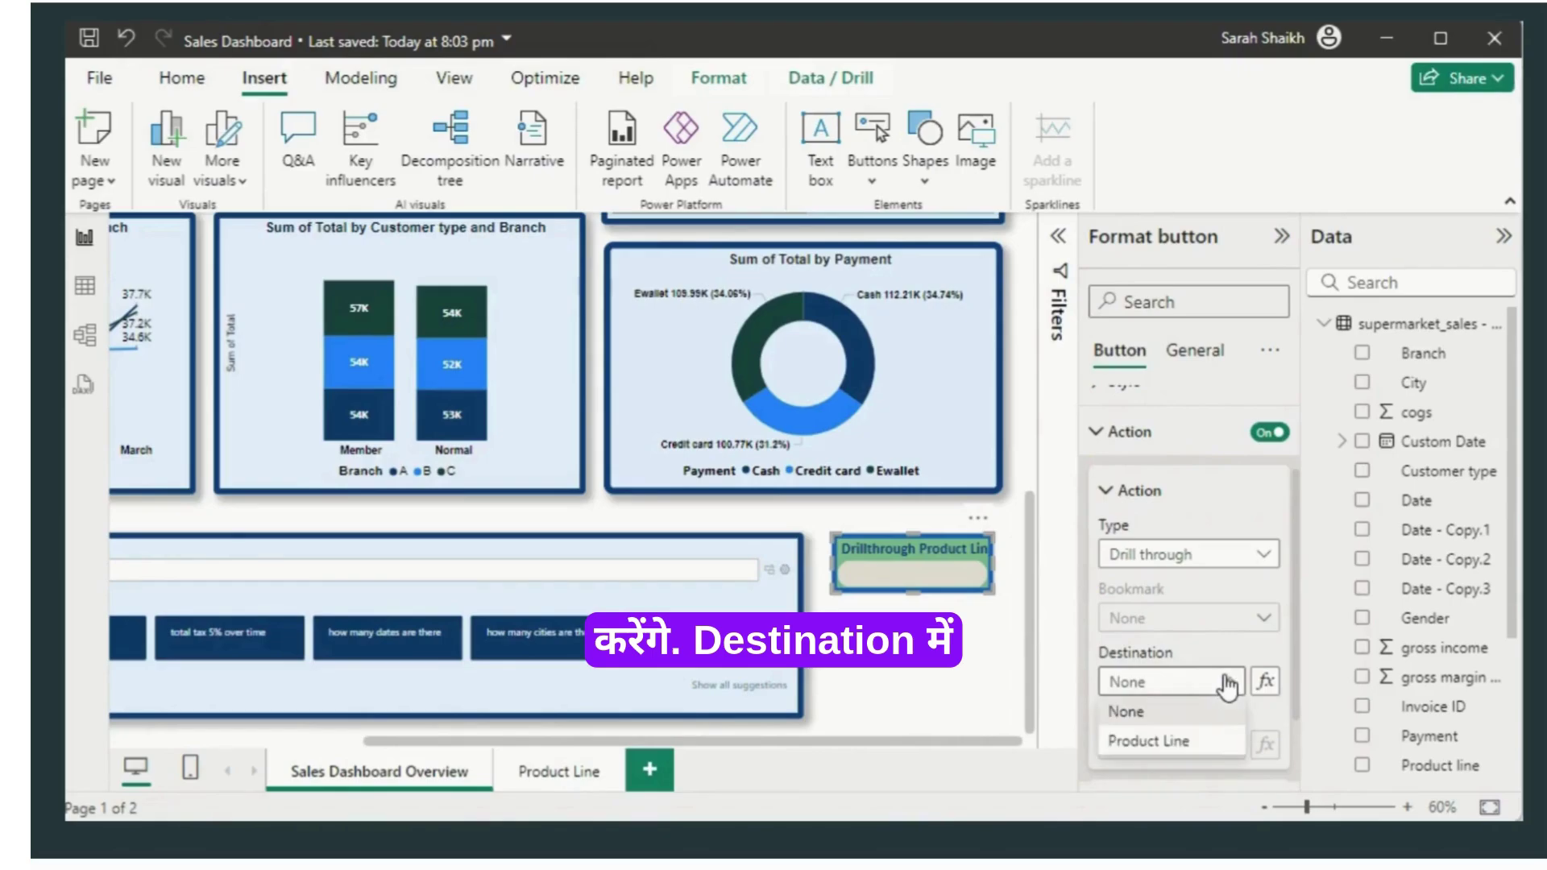
pyautogui.click(1177, 738)
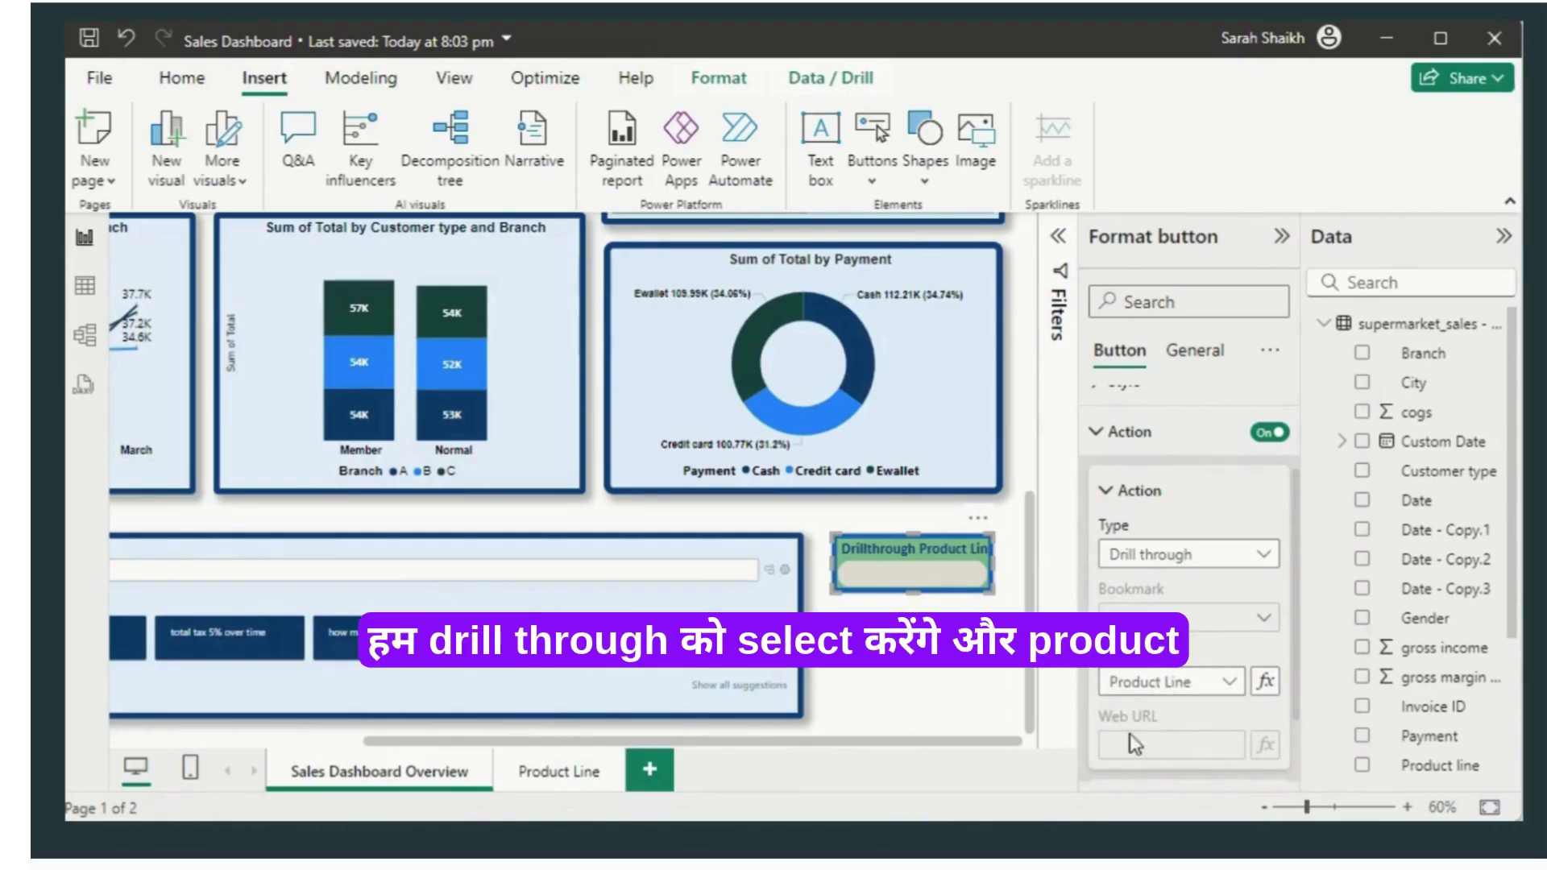
pyautogui.press('Escape')
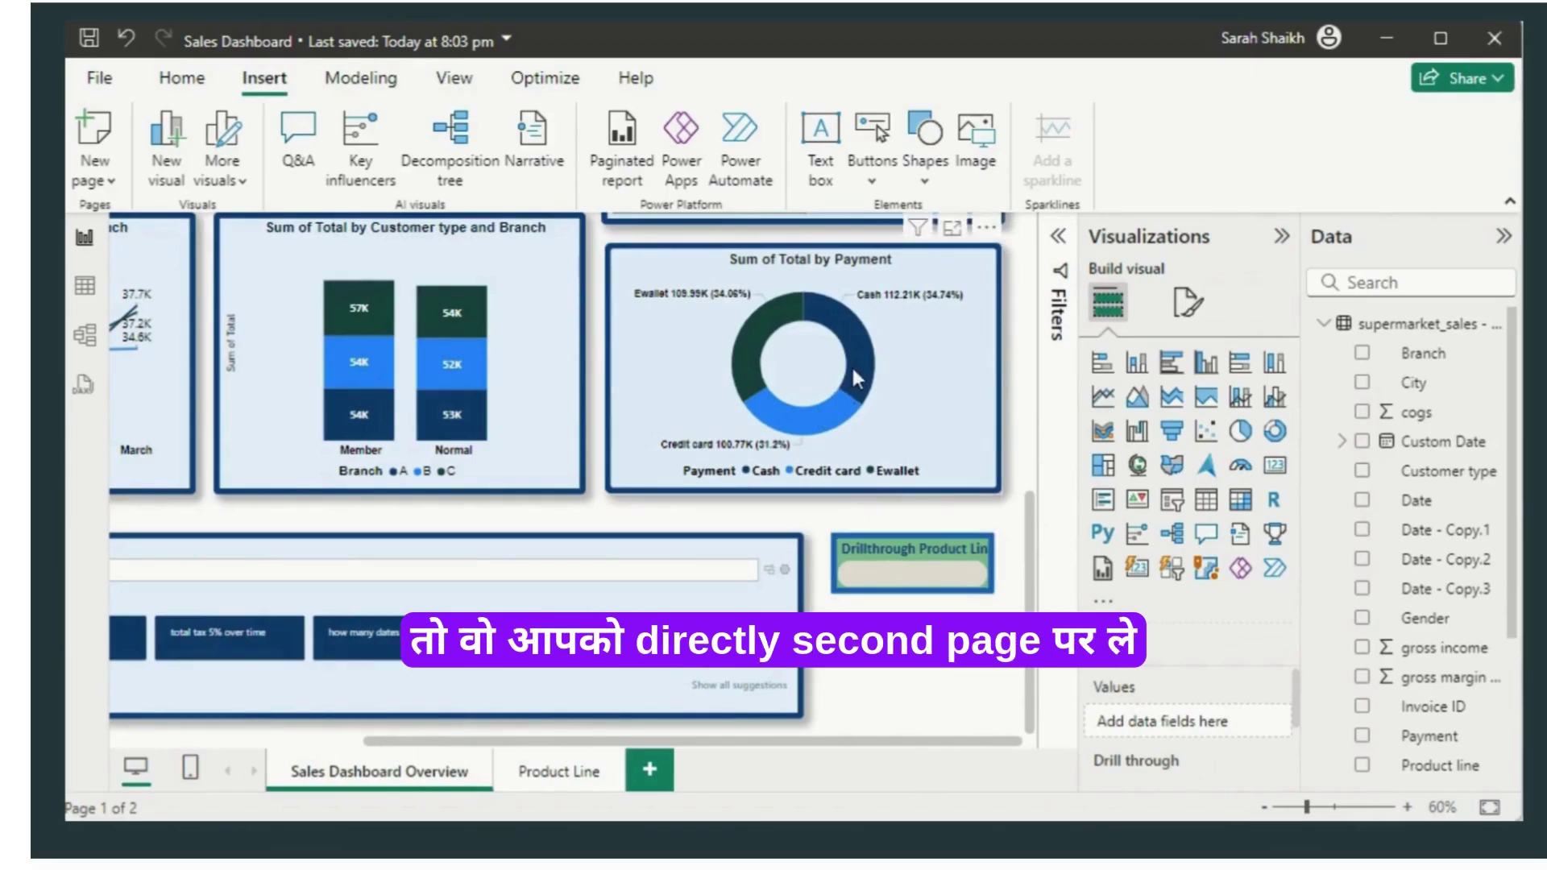
# Step: Test the drill-through by selecting Food and beverages in the product line treemap and following the button to its detail page
pyautogui.scroll(5, 1029, 494)
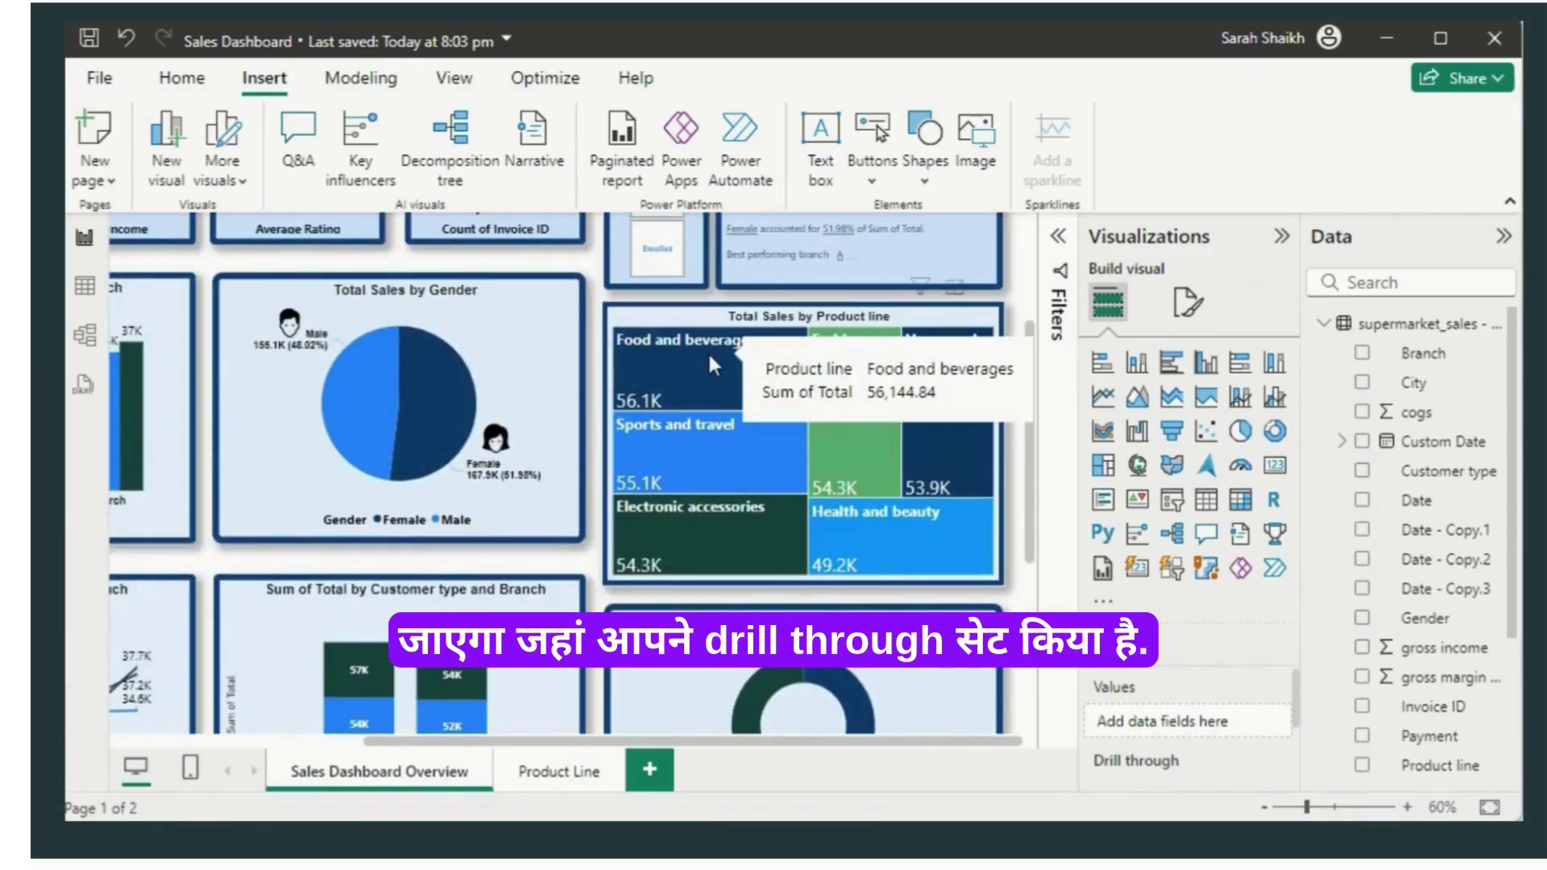
pyautogui.click(709, 356)
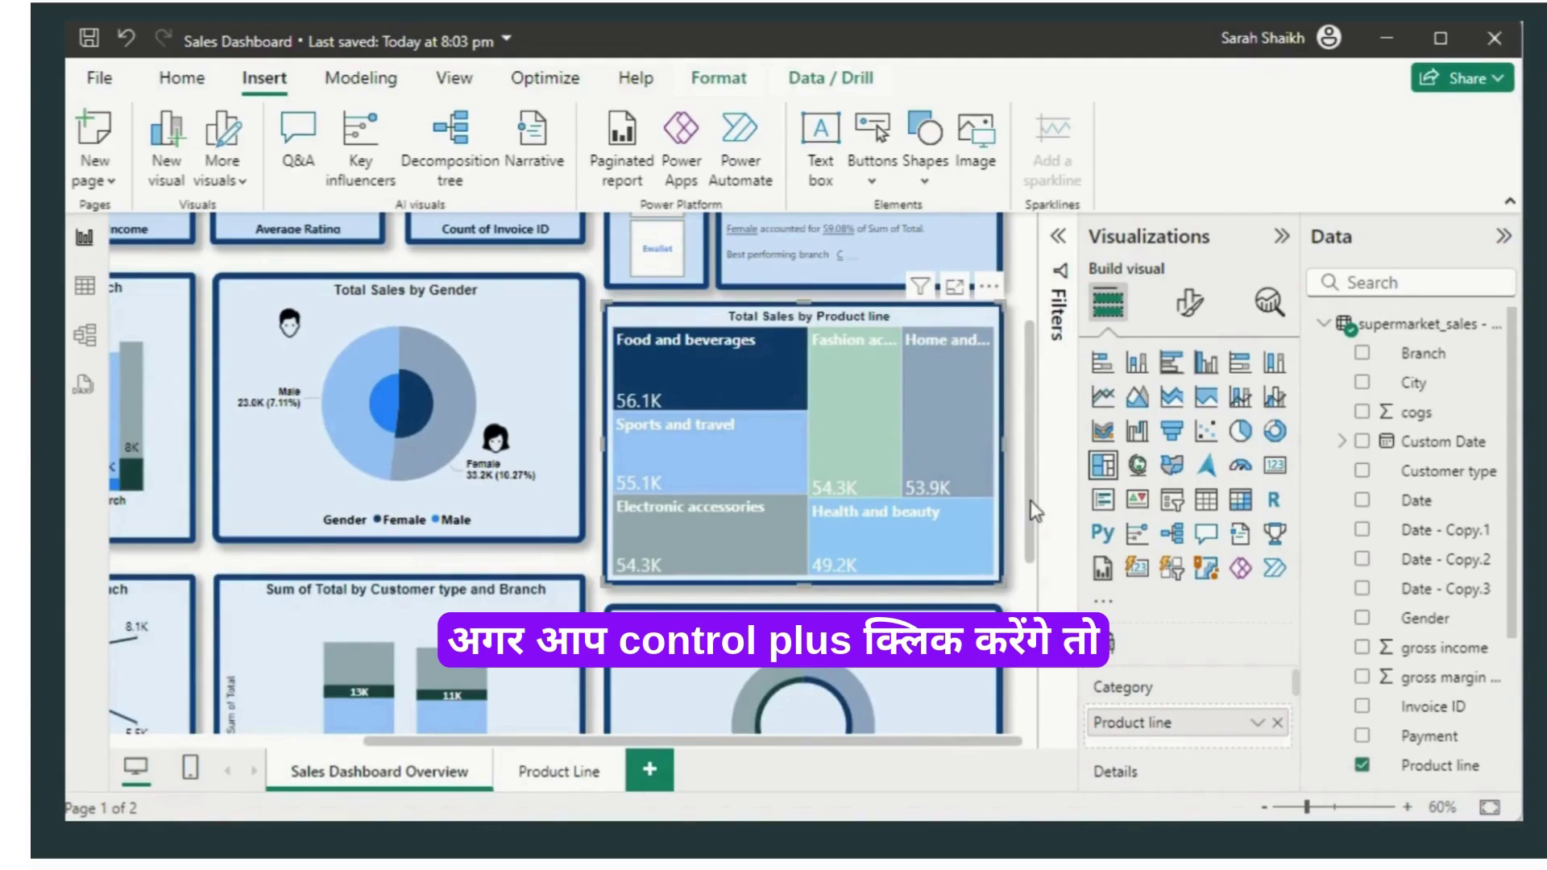
pyautogui.moveTo(1032, 501); pyautogui.dragTo(1052, 732)
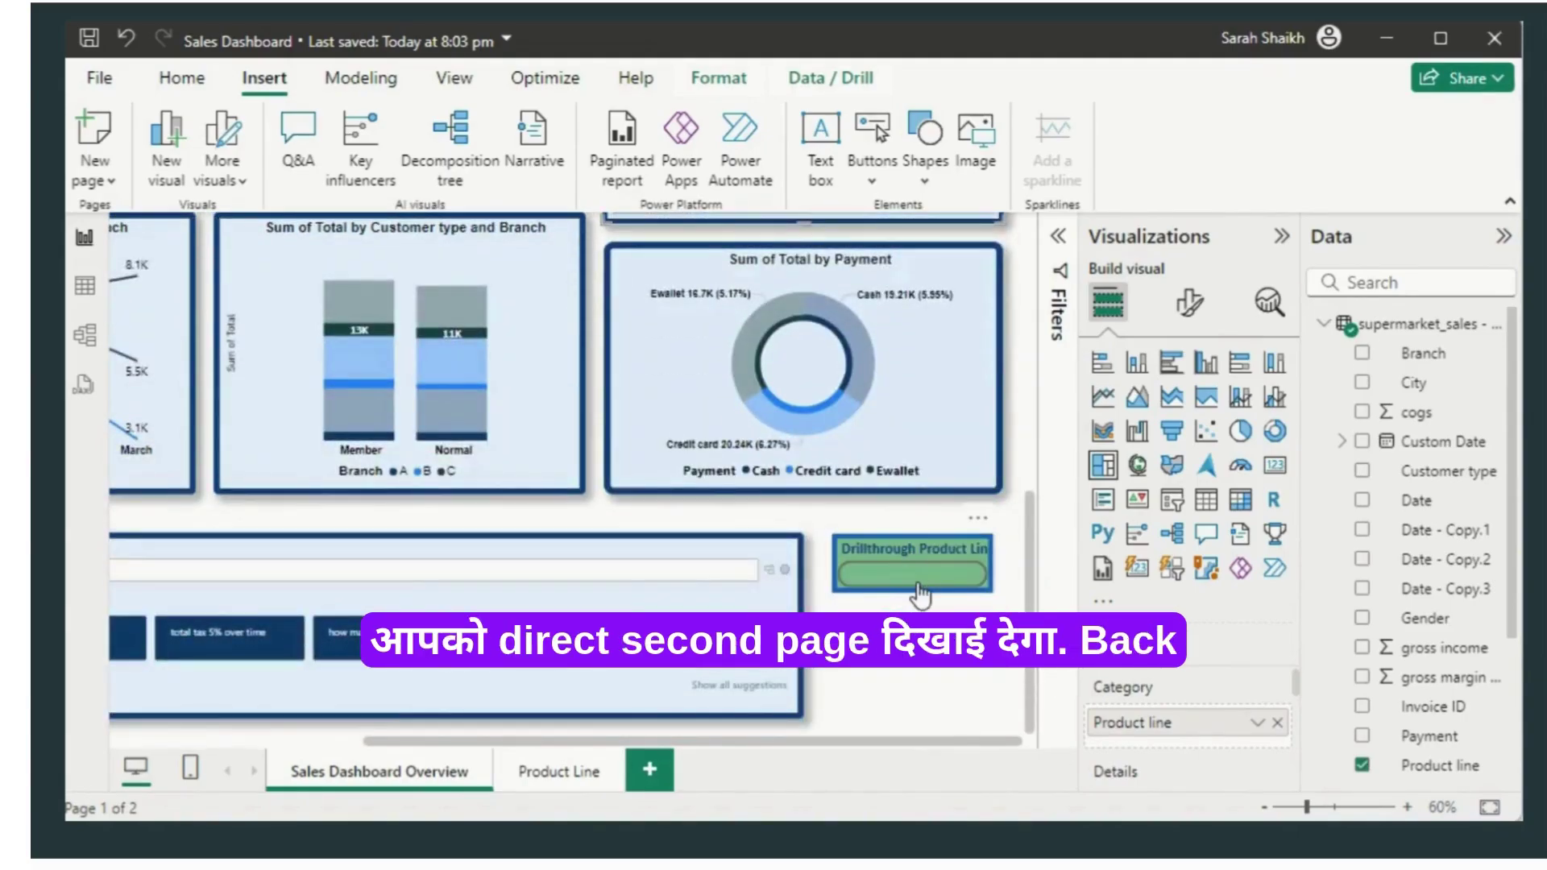
pyautogui.keyDown('ctrl'); pyautogui.click(921, 592); pyautogui.keyUp('ctrl')
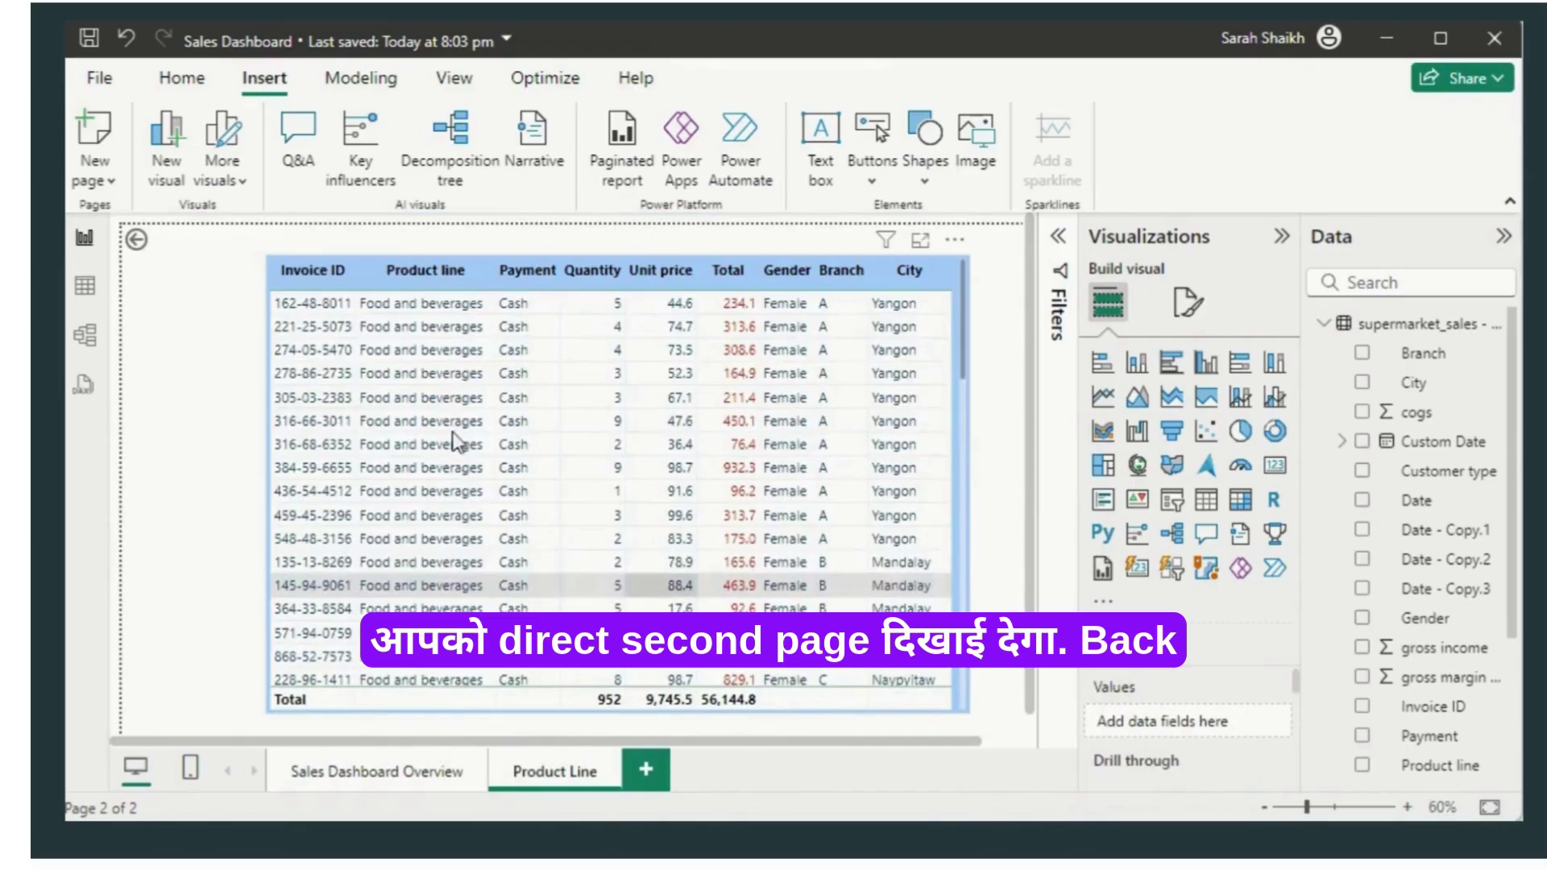
# Step: Return from the detail page to the Sales Dashboard Overview and collapse the Visualizations pane
pyautogui.click(136, 250)
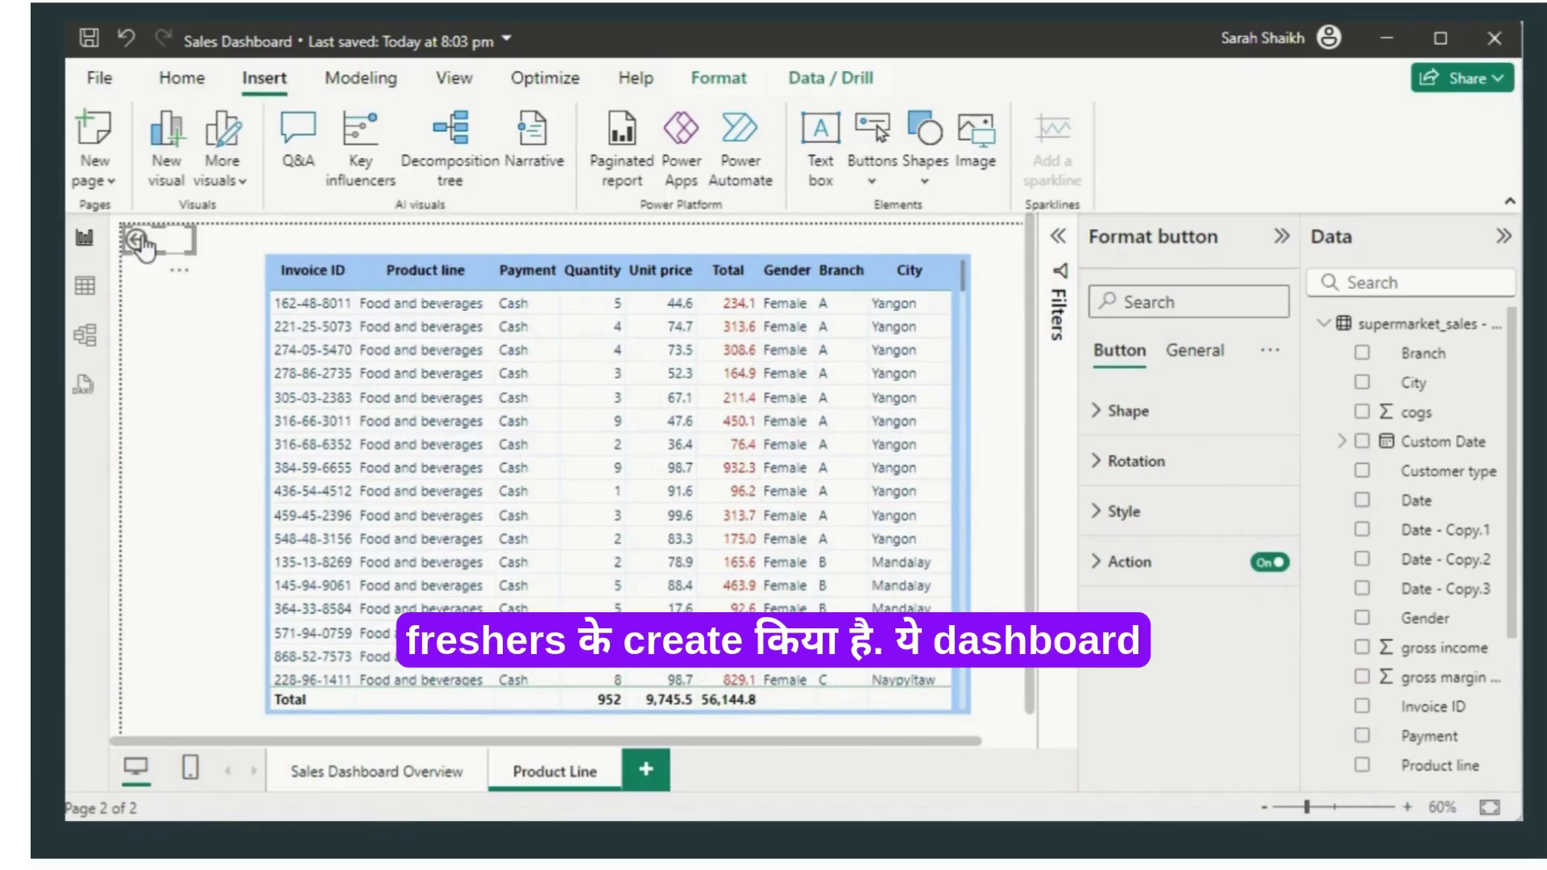
pyautogui.keyDown('ctrl'); pyautogui.click(139, 240); pyautogui.keyUp('ctrl')
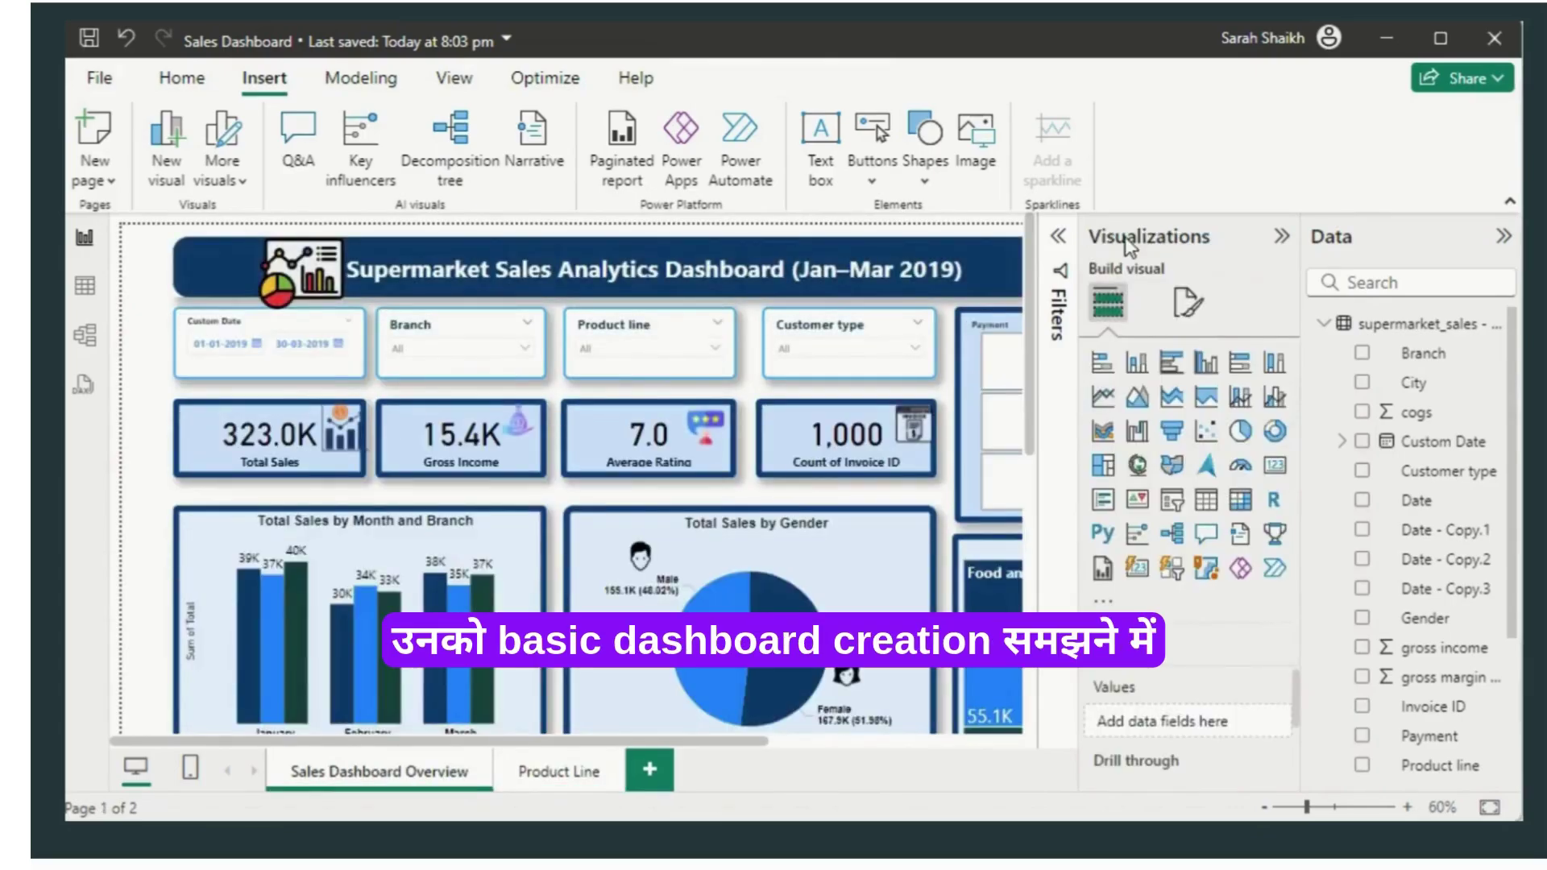
pyautogui.click(1281, 236)
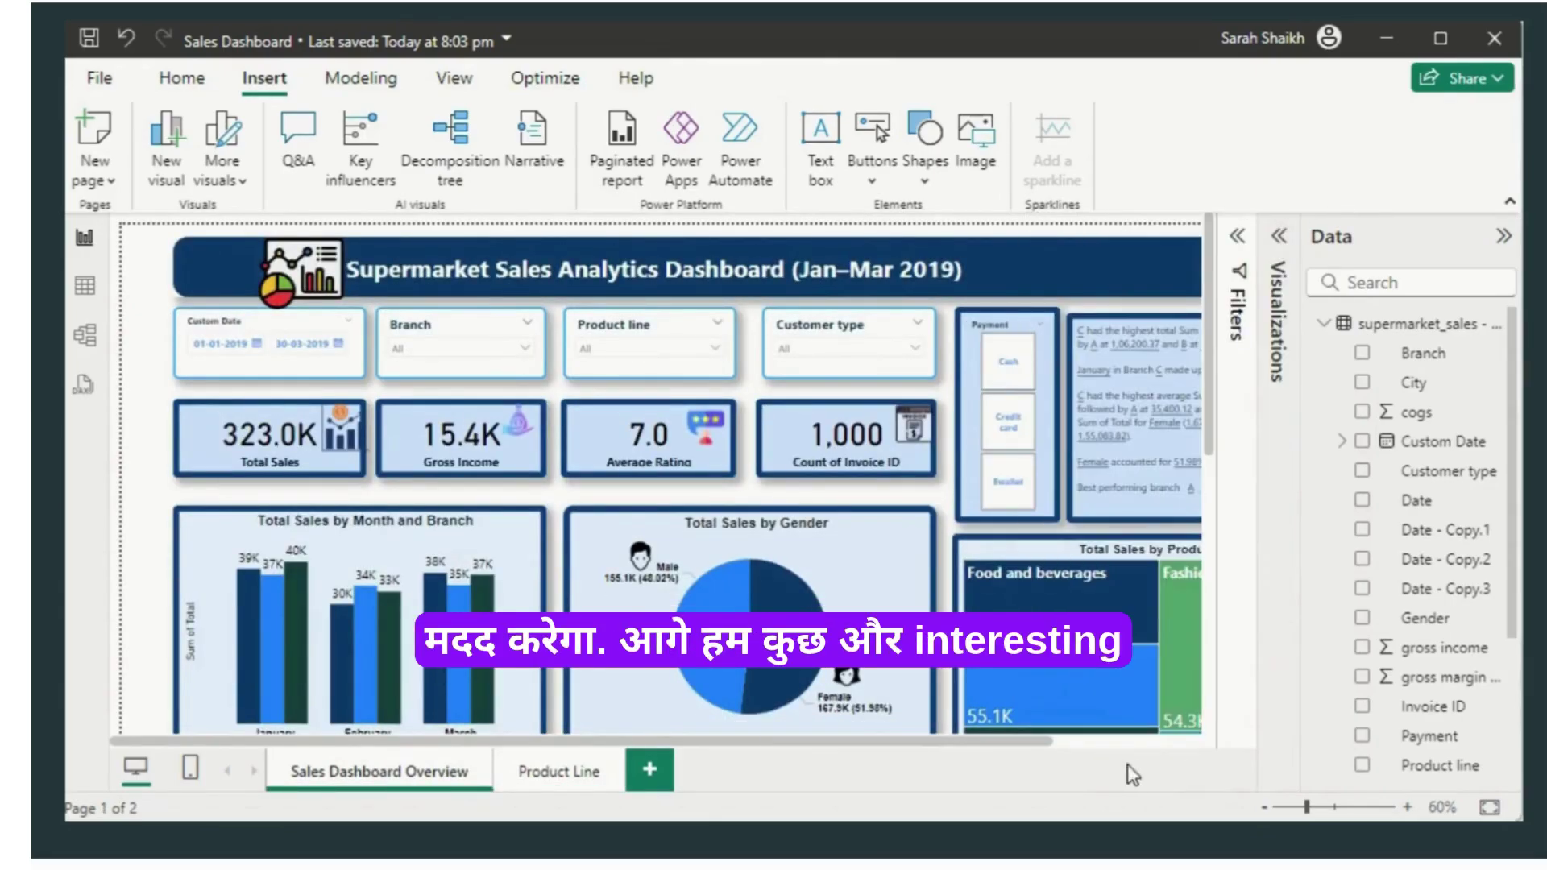
# Step: Look over the whole overview page, including its cards, charts, Q&A prompts and drill-through button
pyautogui.moveTo(1041, 742); pyautogui.dragTo(1382, 758)
pyautogui.moveTo(1214, 424); pyautogui.dragTo(1233, 736)
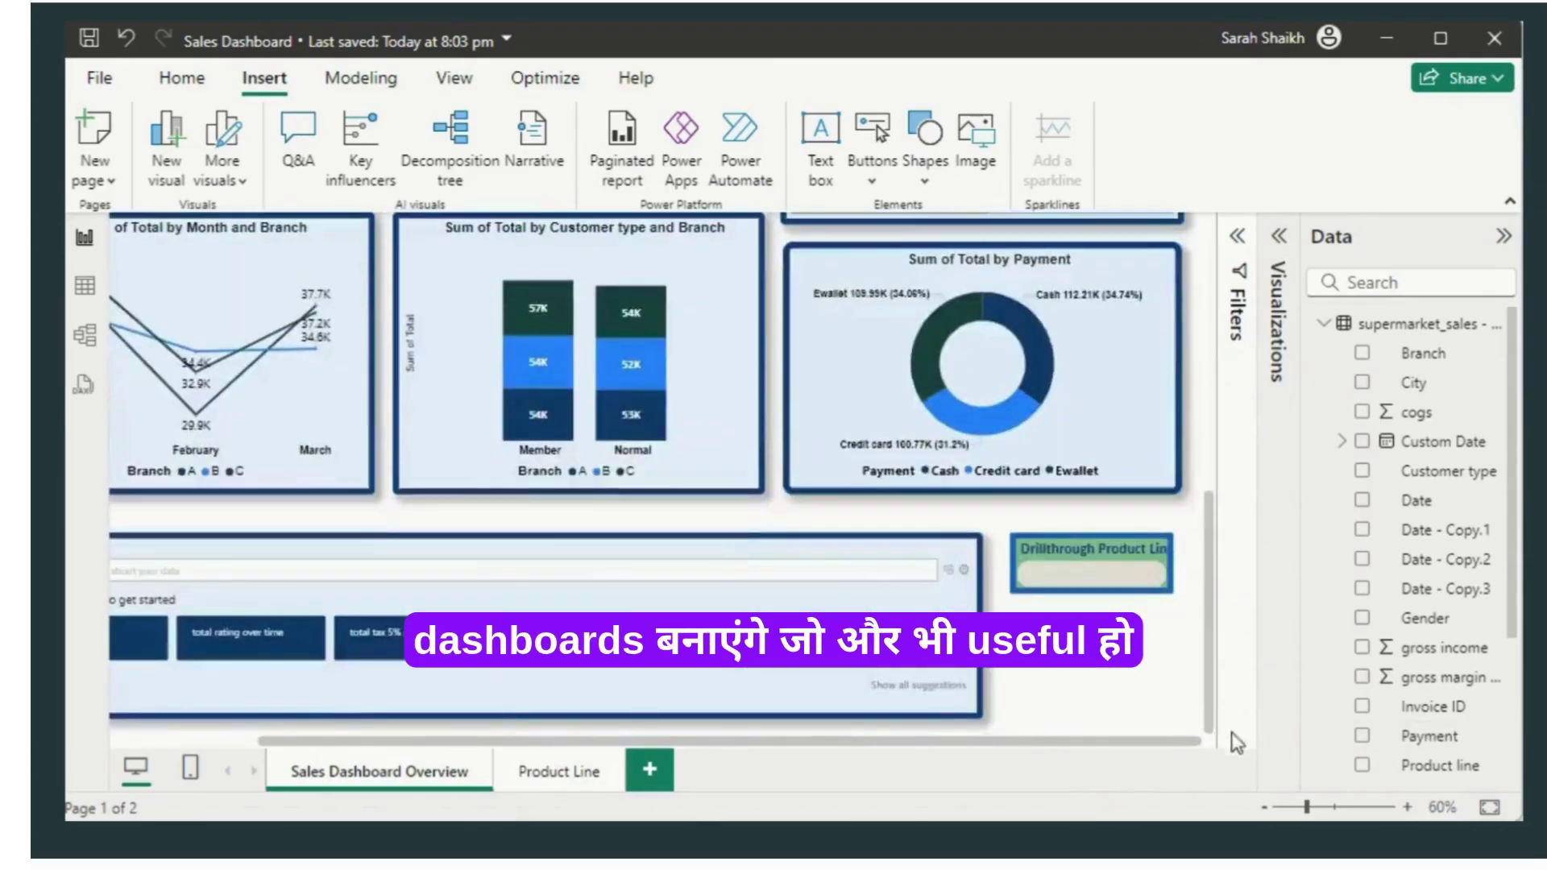
pyautogui.click(1110, 588)
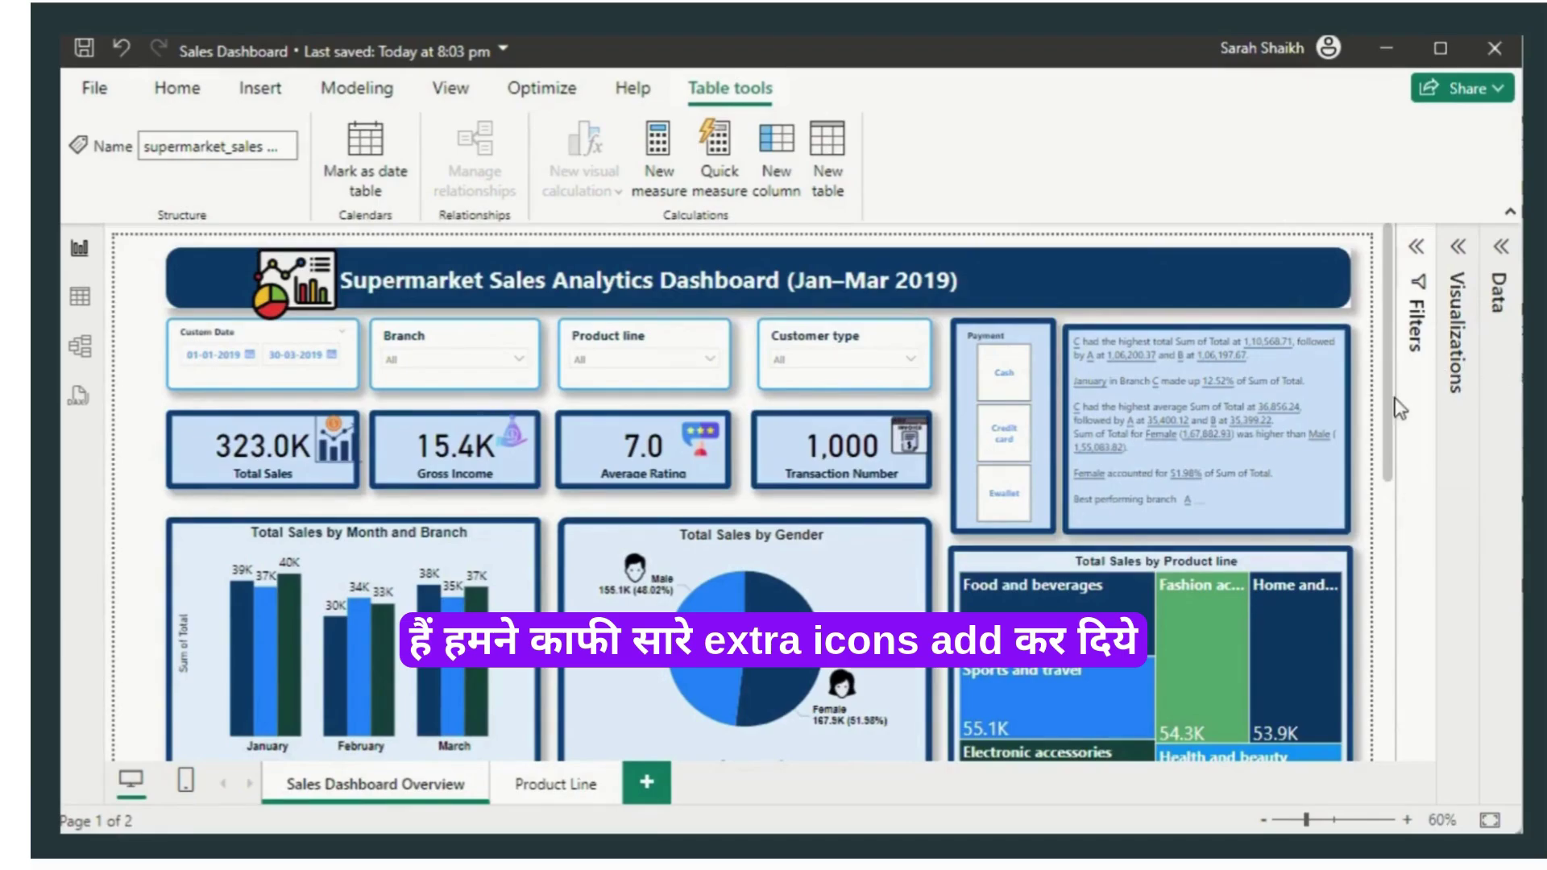
pyautogui.moveTo(1387, 398); pyautogui.dragTo(1393, 696)
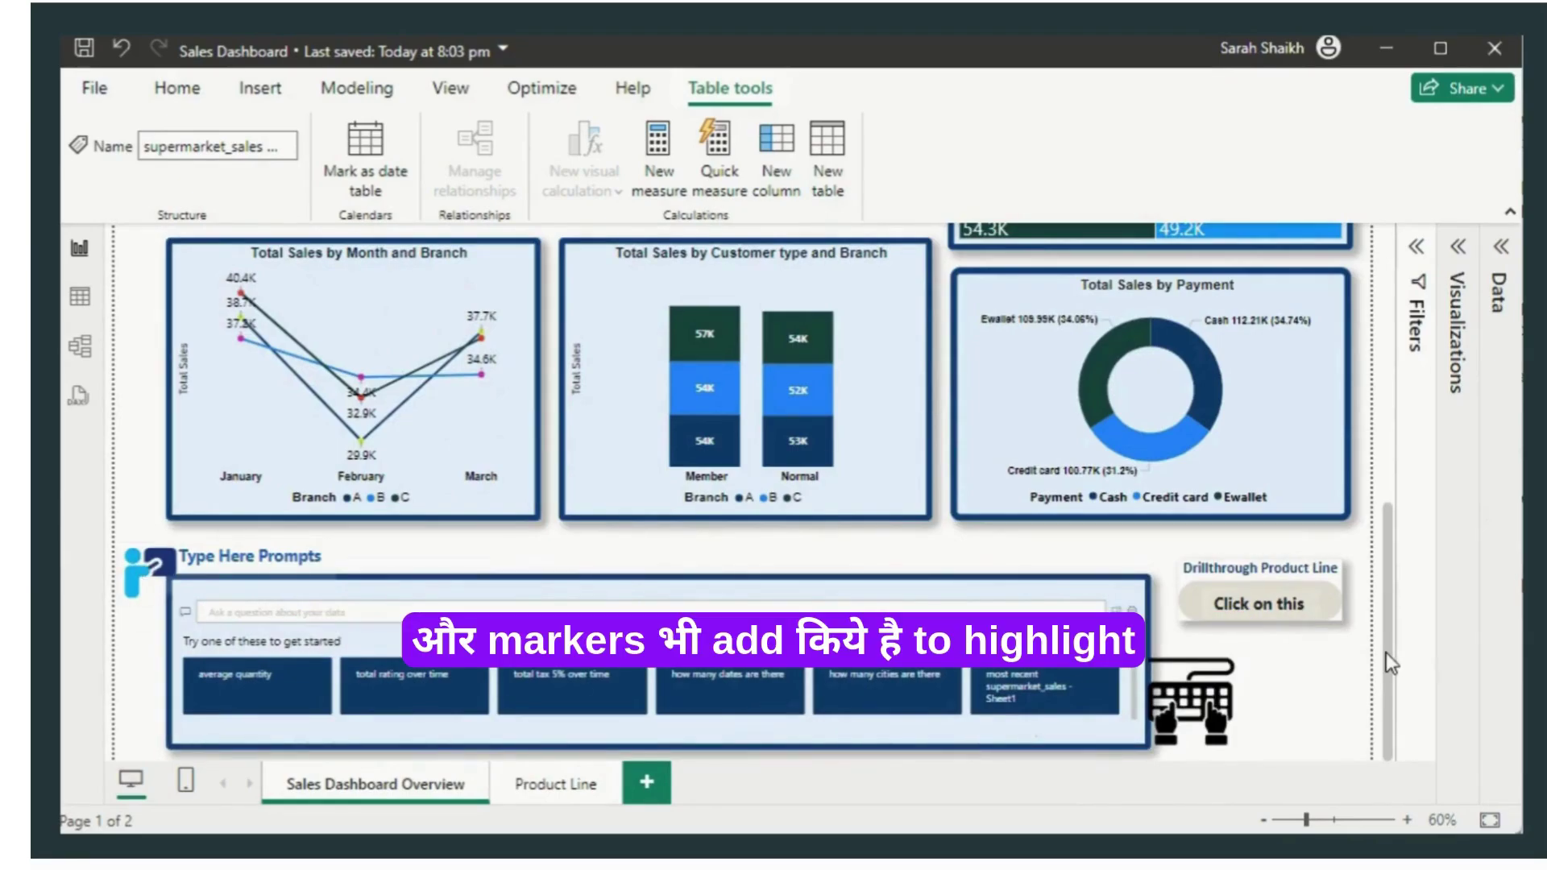
pyautogui.moveTo(1386, 653); pyautogui.dragTo(1384, 540)
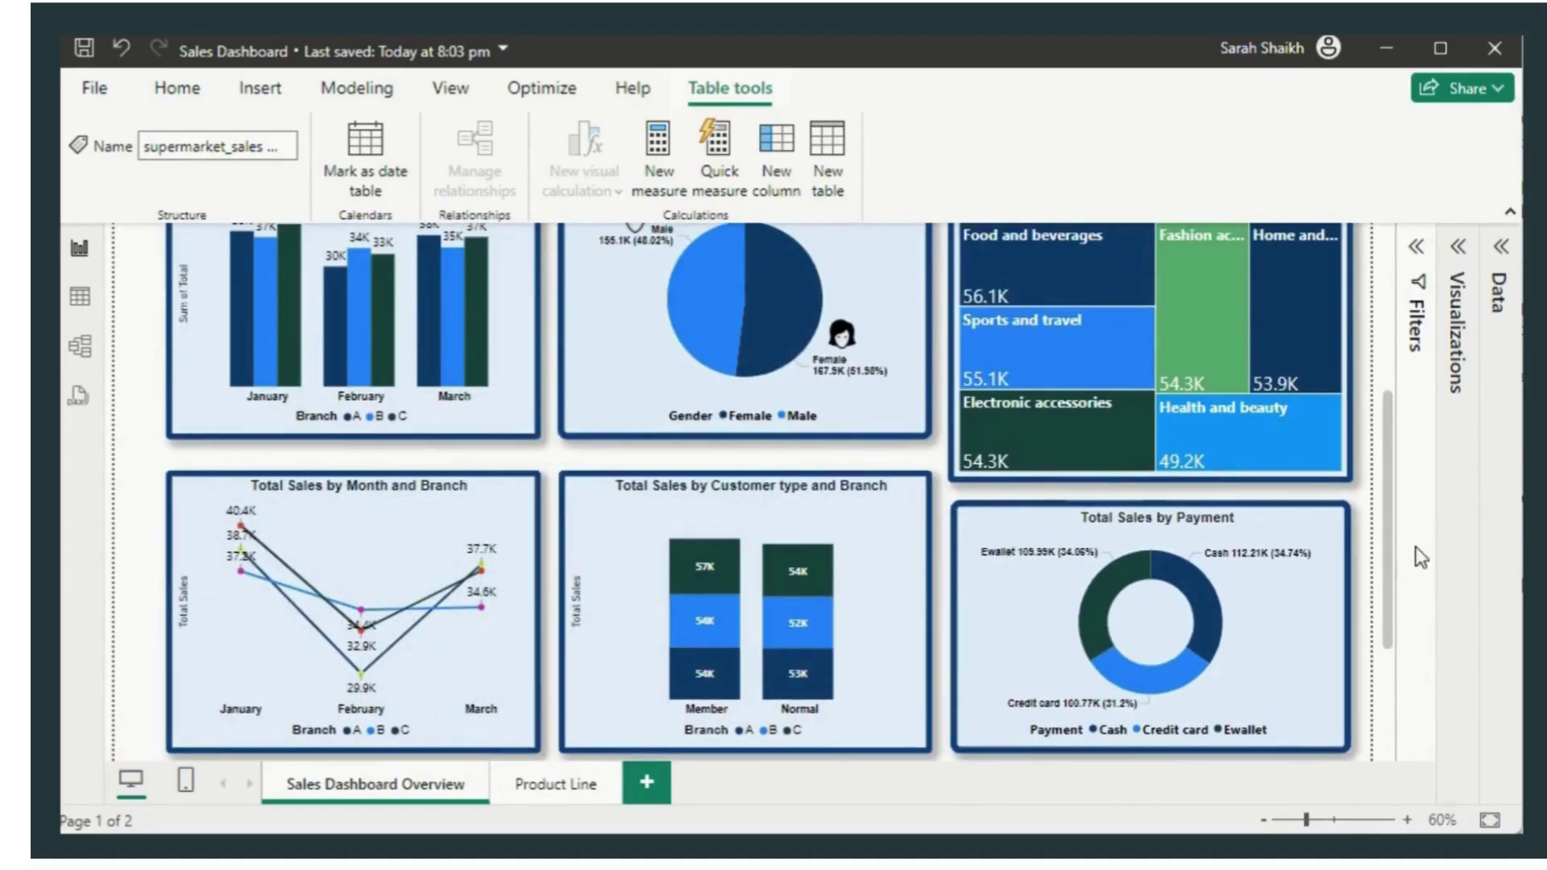
pyautogui.moveTo(1386, 589); pyautogui.dragTo(1412, 358)
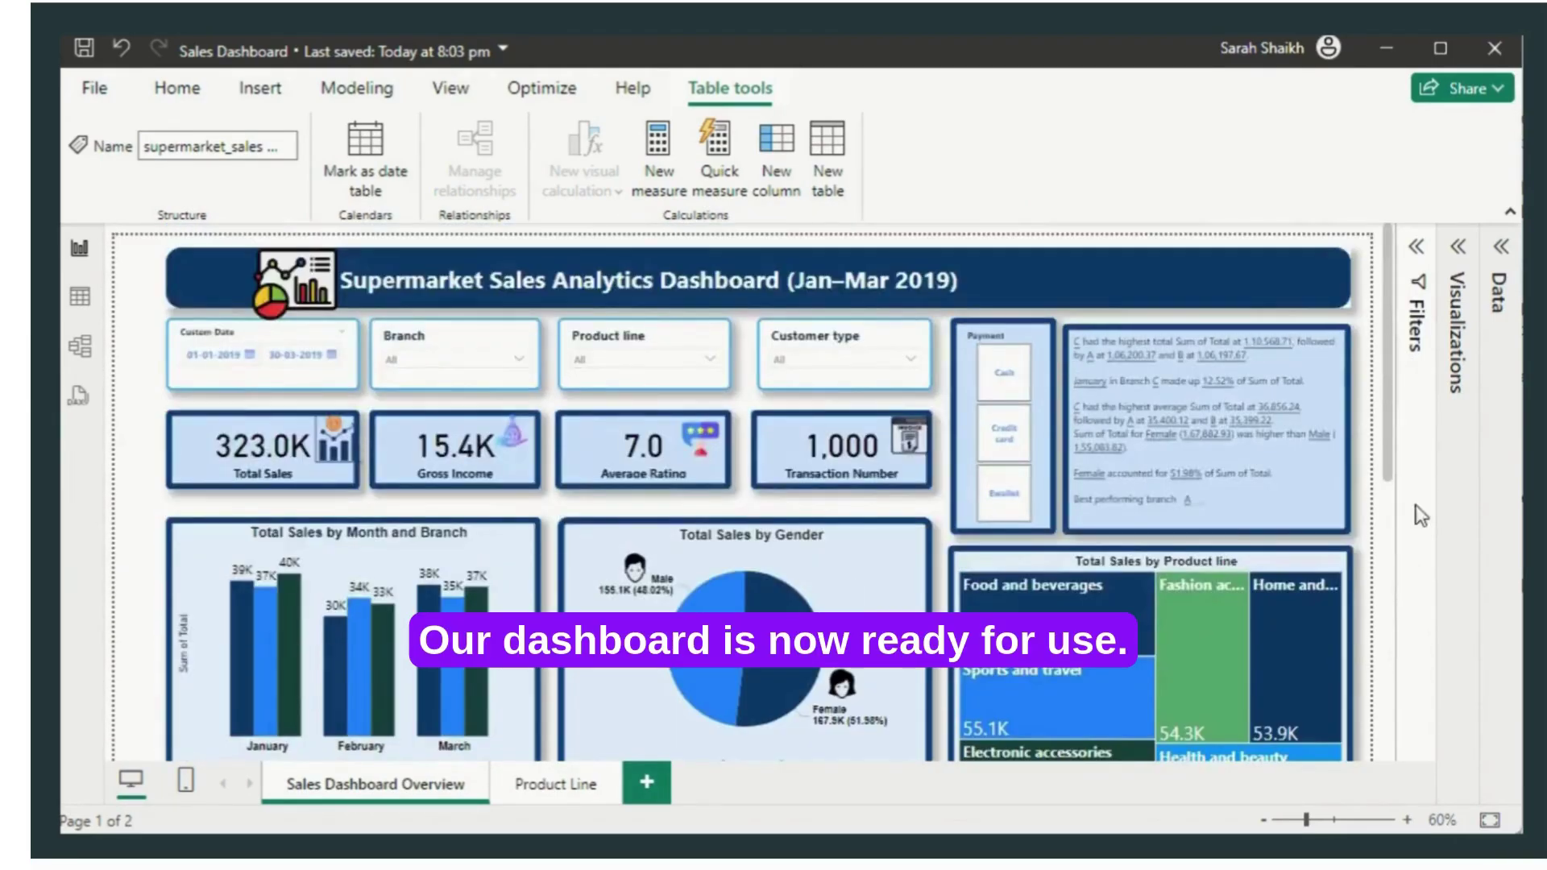
pyautogui.moveTo(1420, 516); pyautogui.dragTo(1313, 448)
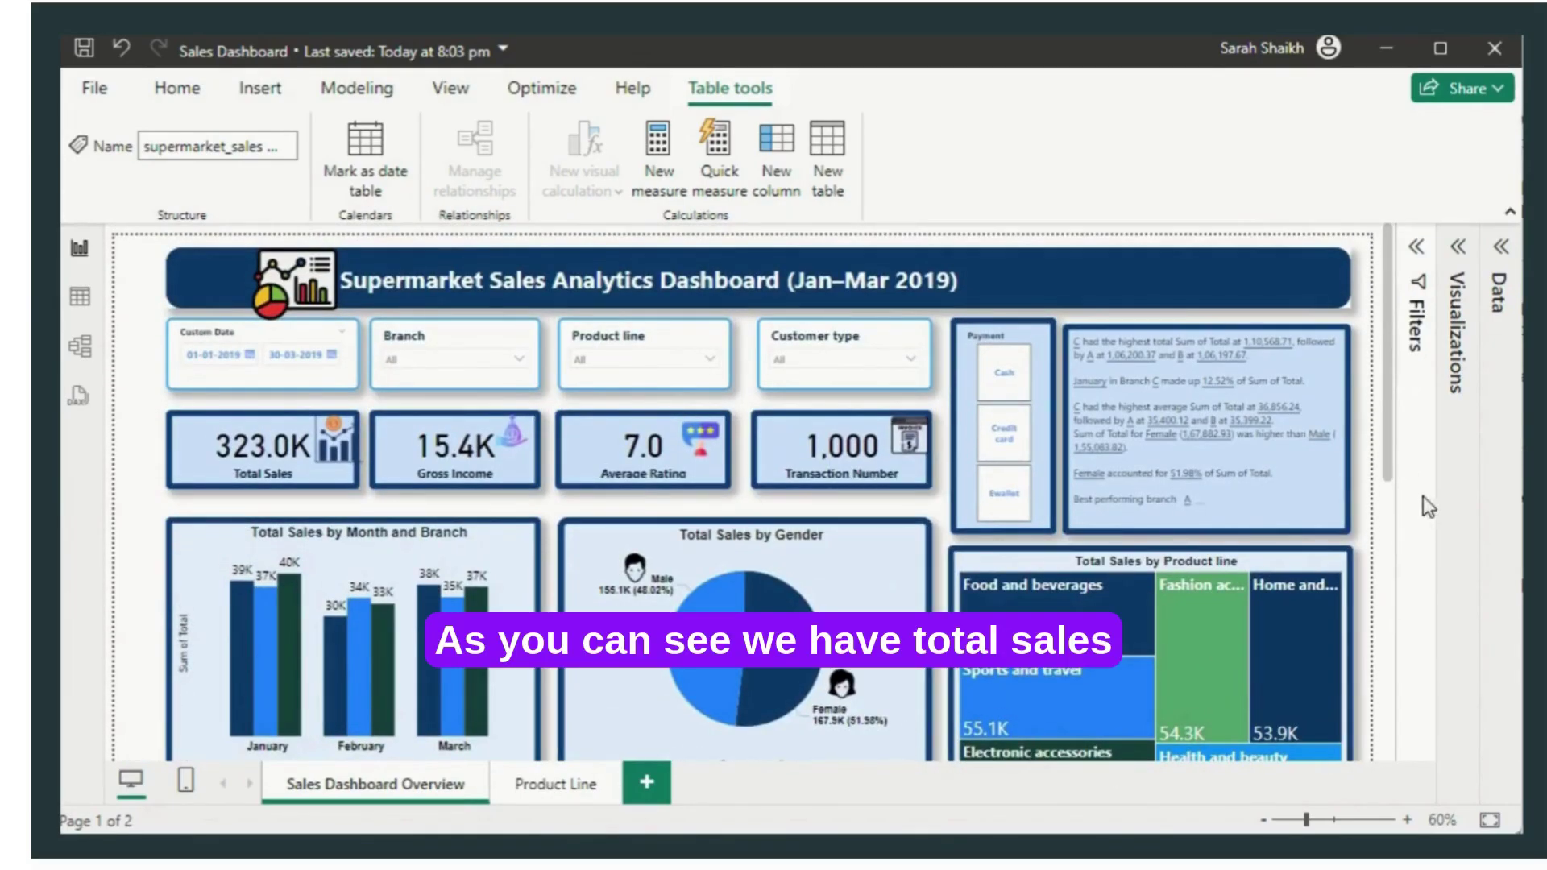
pyautogui.moveTo(1396, 470)
pyautogui.mouseDown()
pyautogui.moveTo(1376, 693)
pyautogui.moveTo(1379, 496)
pyautogui.mouseUp()
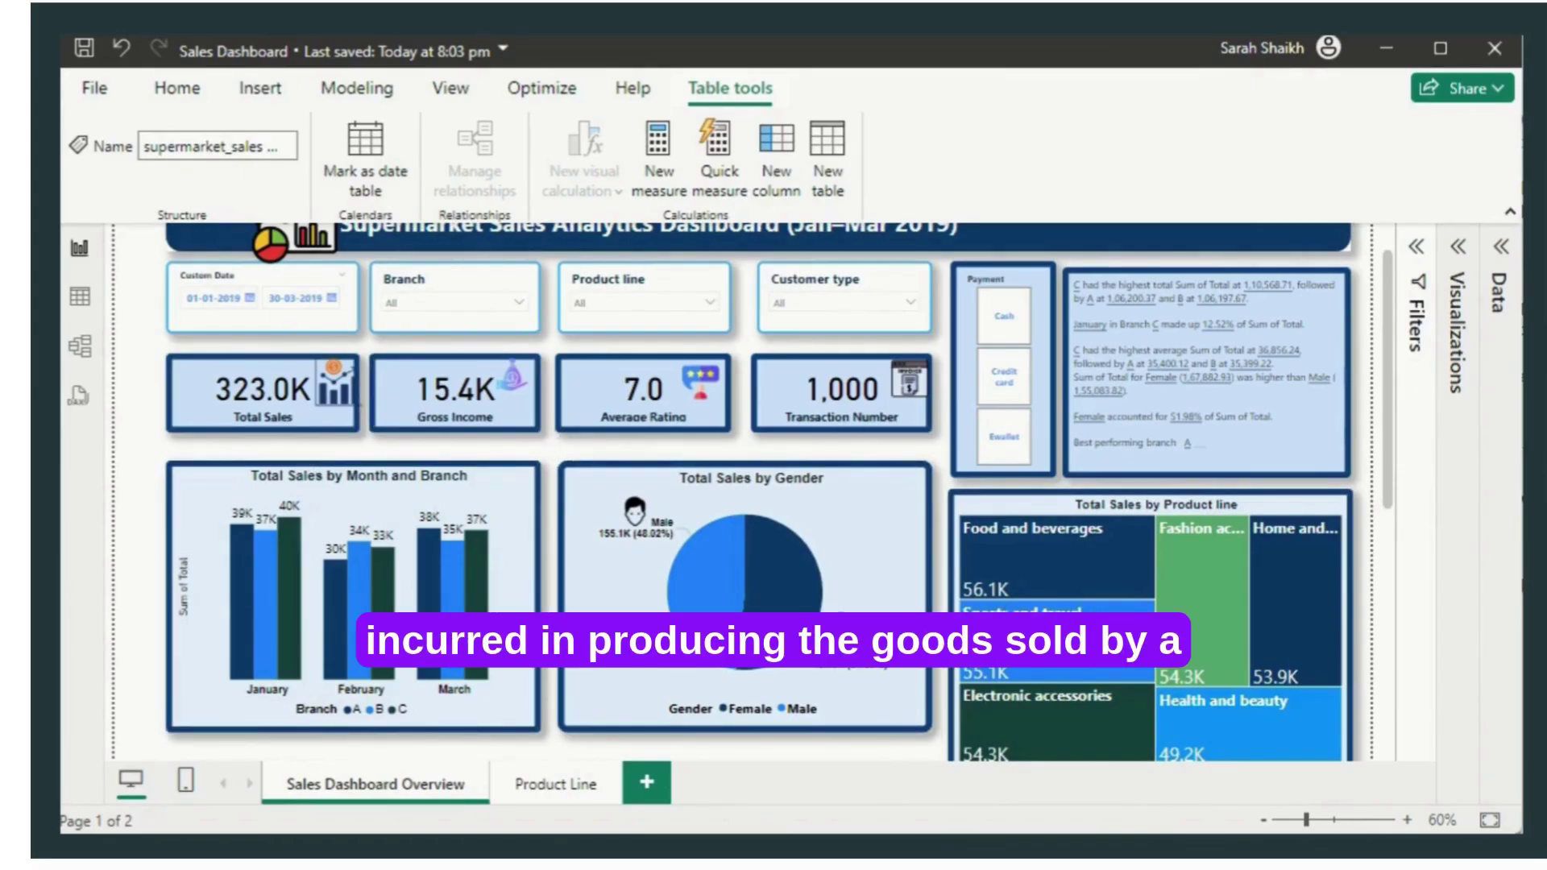
# Step: Create a new measure in the supermarket_sales - Sheet1 table and name it Profit in its formula
pyautogui.click(1504, 307)
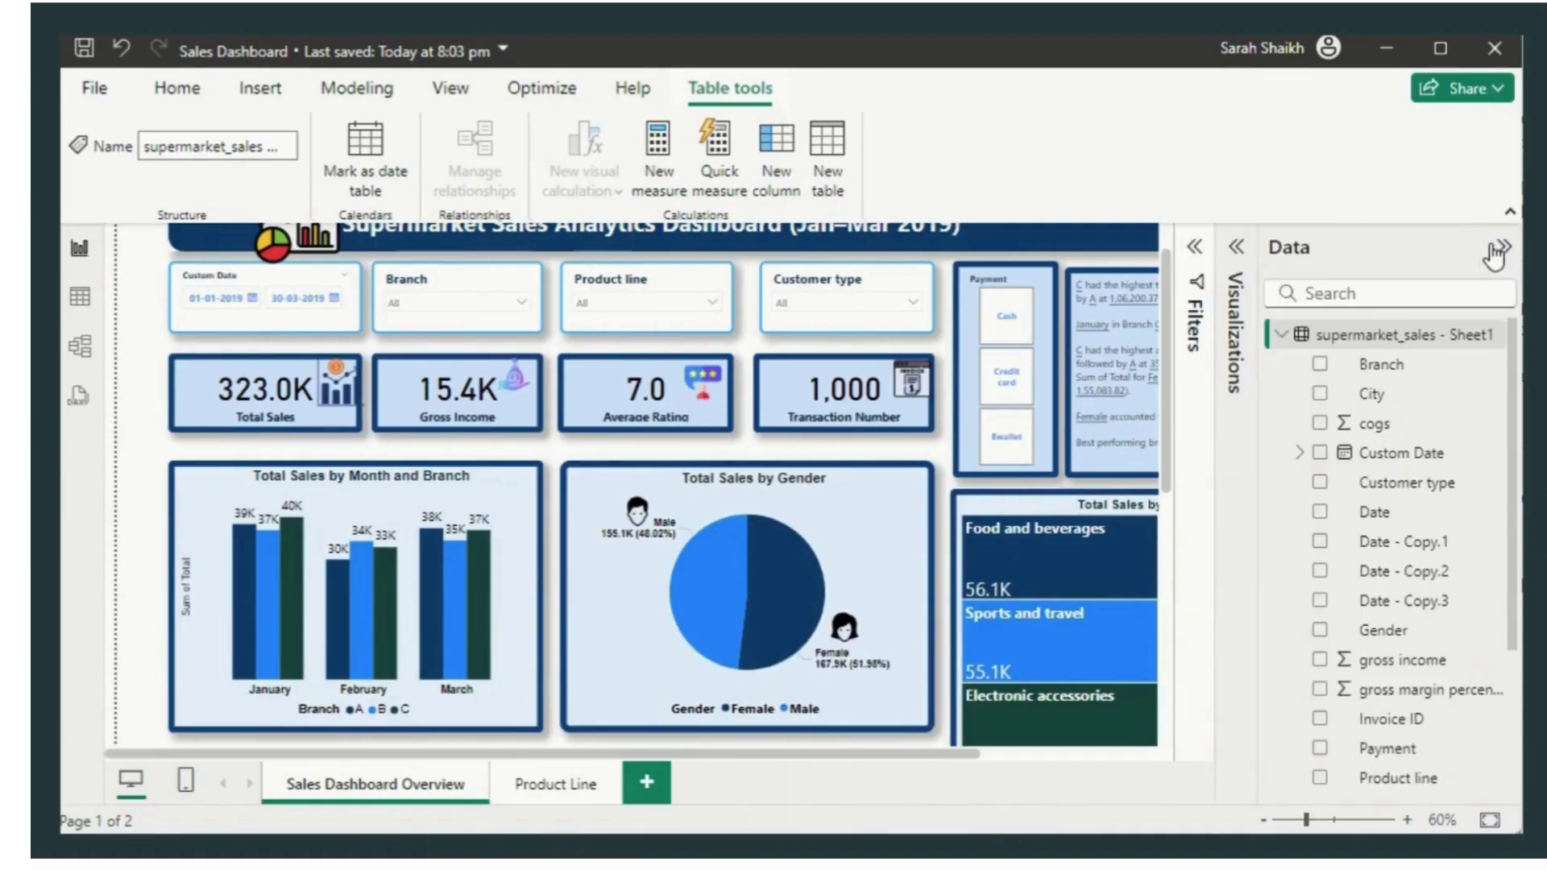
pyautogui.click(1289, 339)
pyautogui.click(1289, 338)
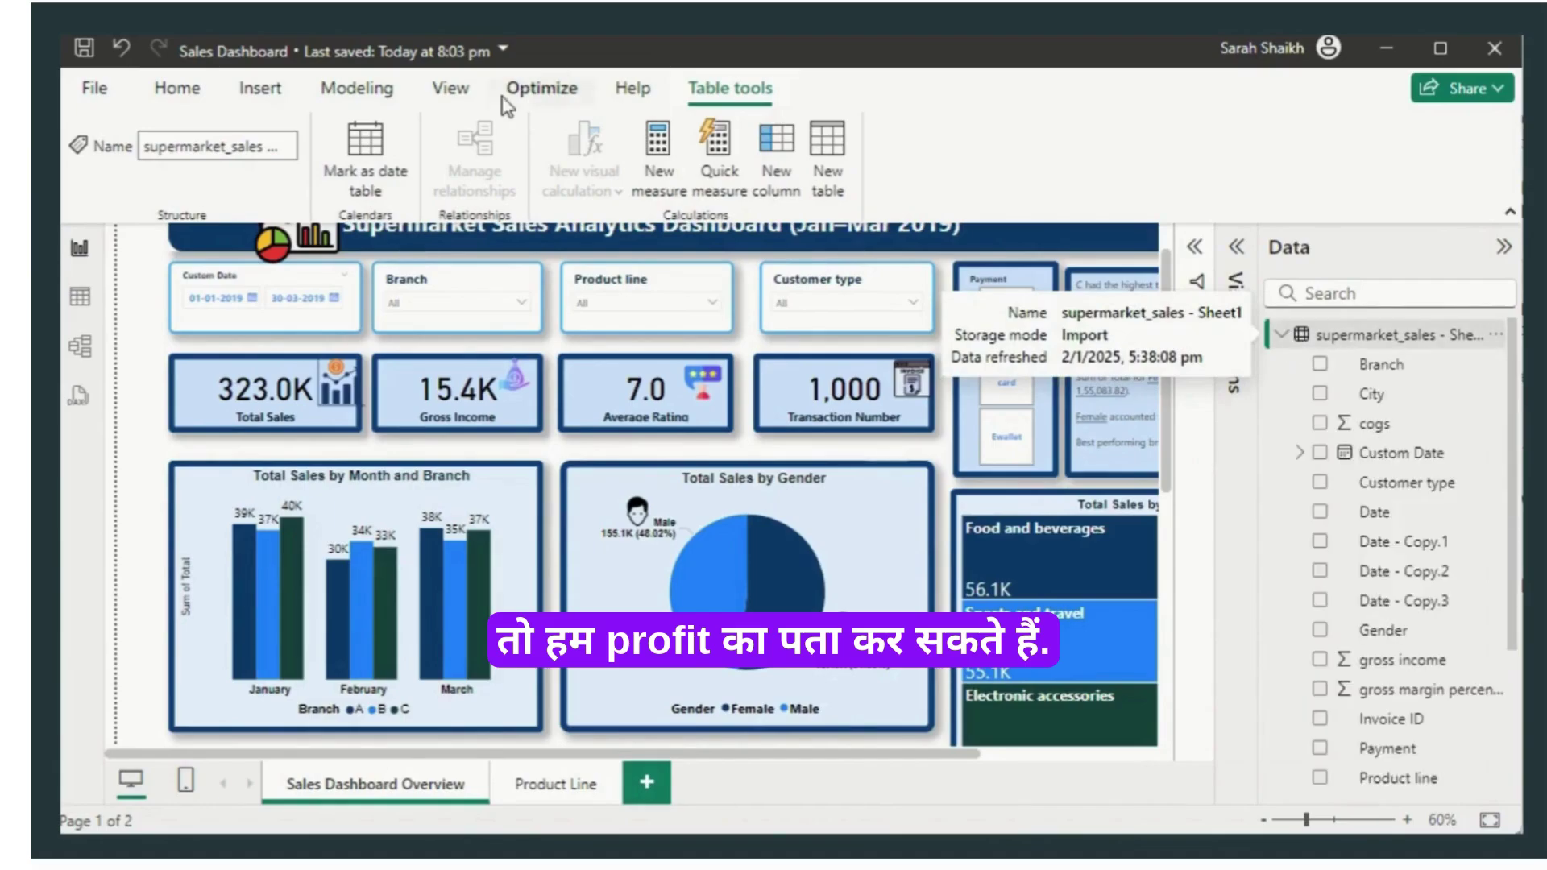
pyautogui.click(274, 87)
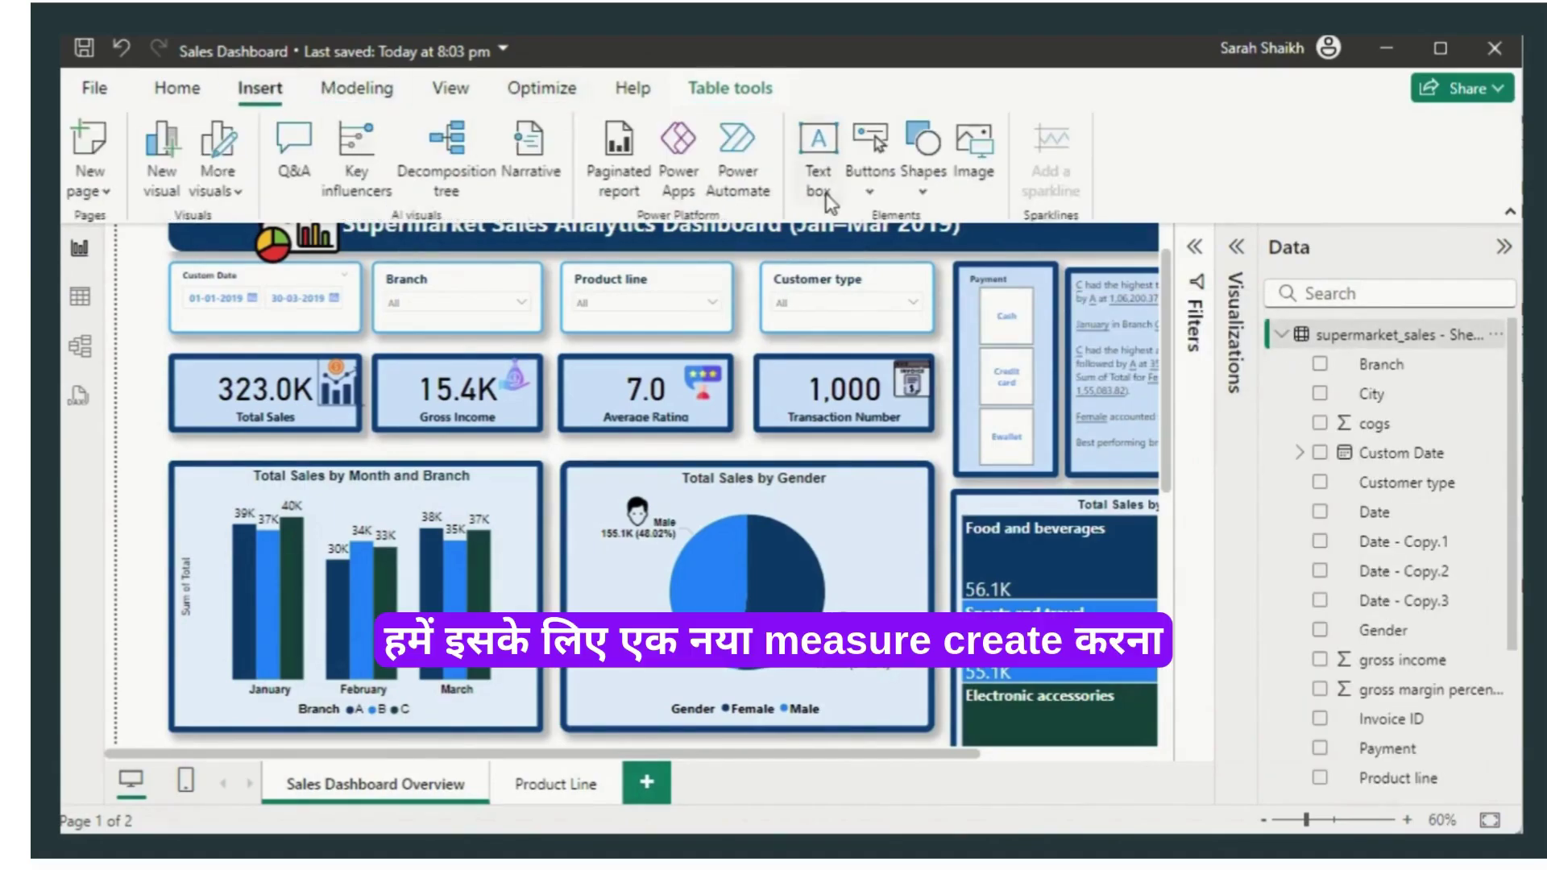
pyautogui.click(185, 96)
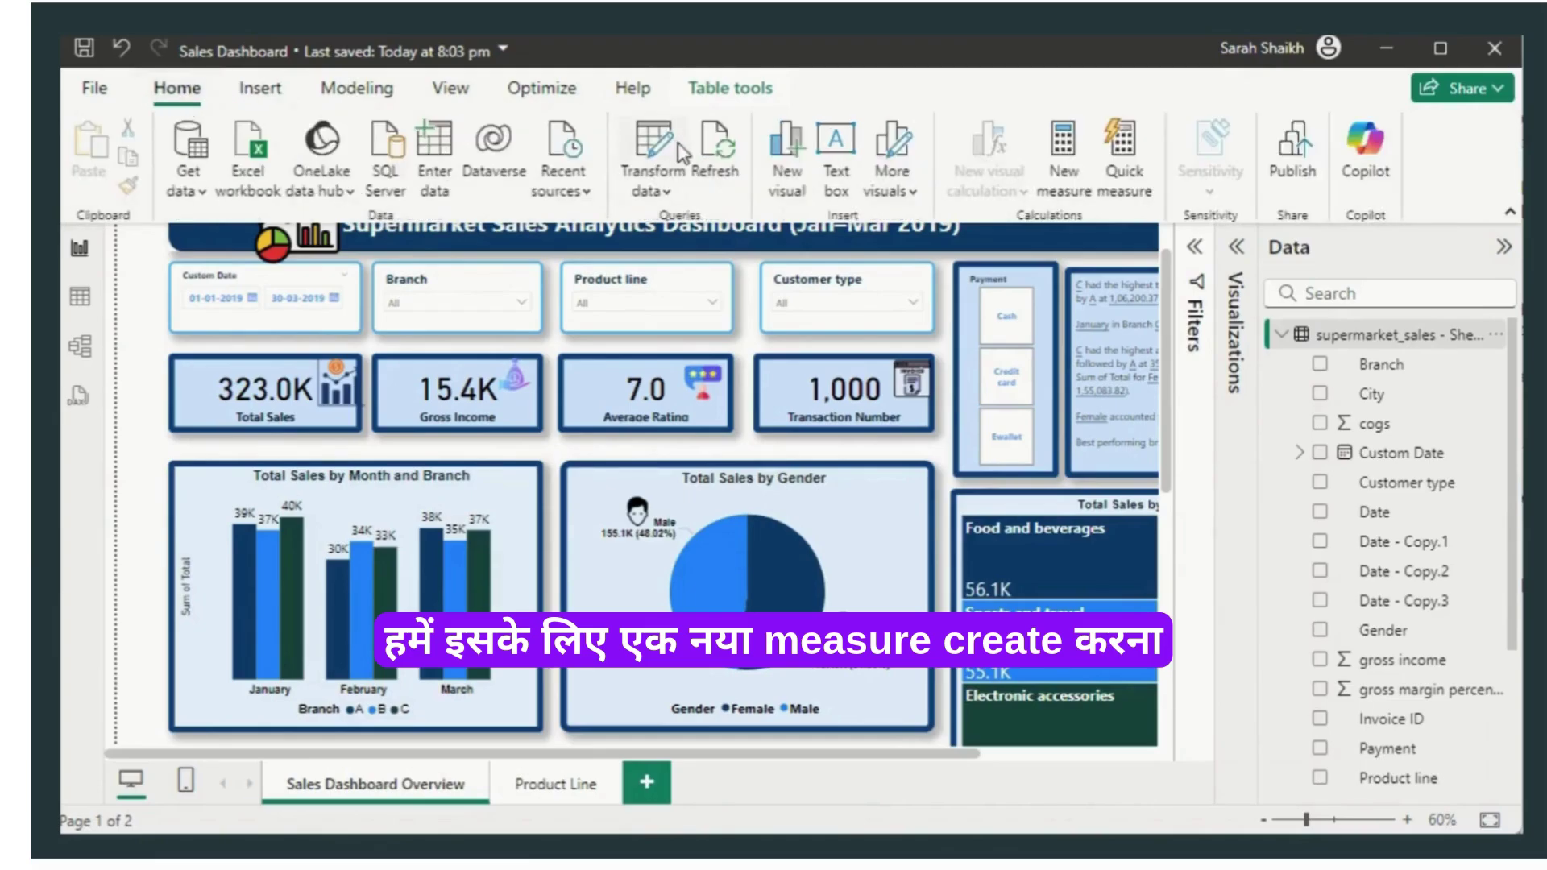
pyautogui.click(1062, 173)
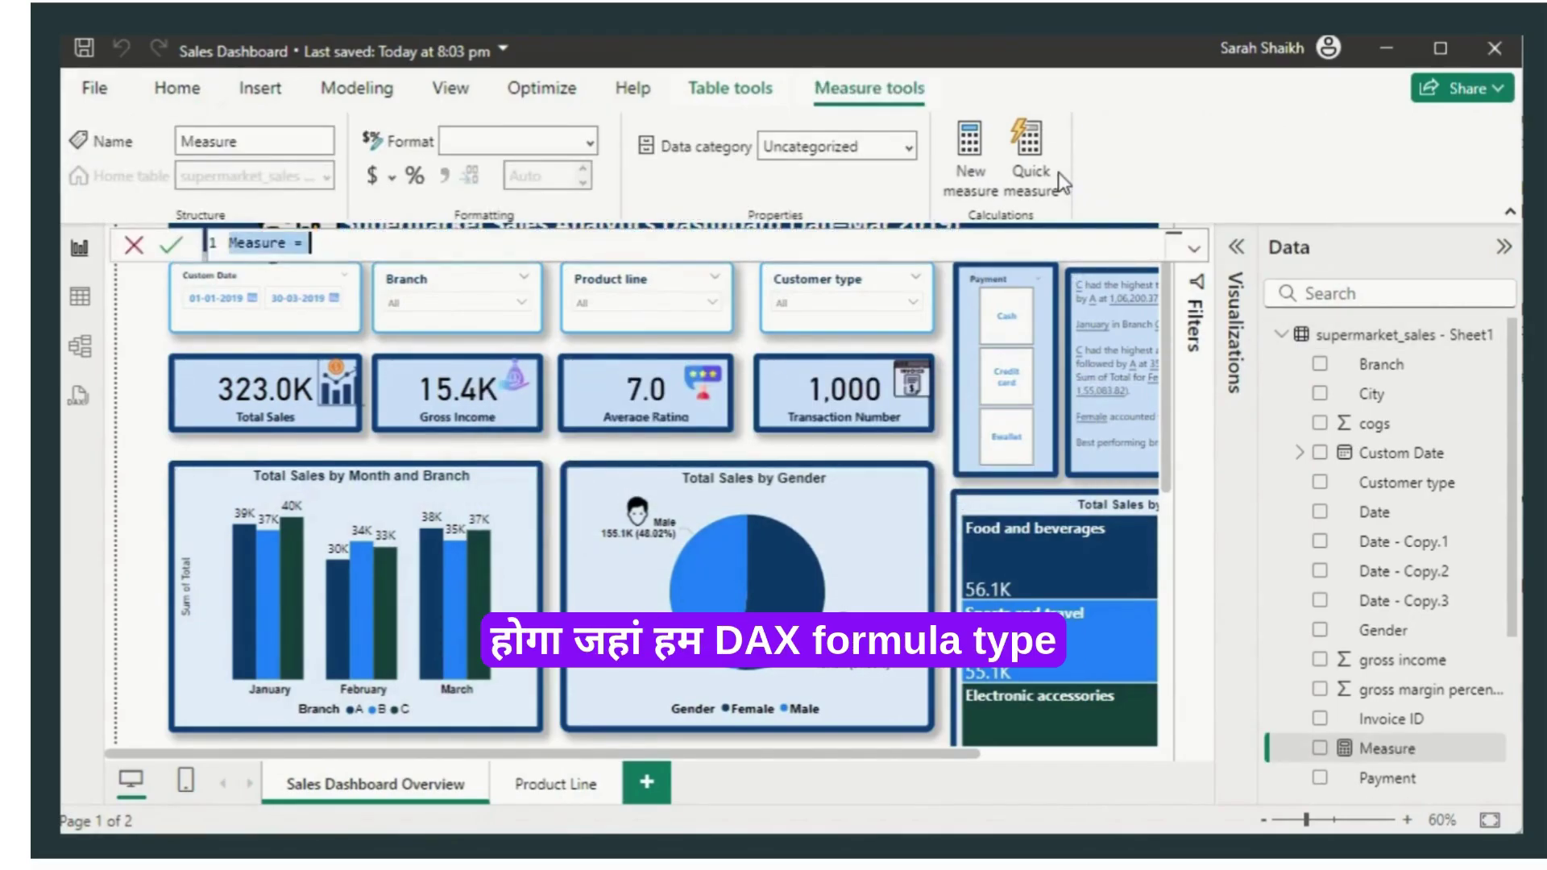
pyautogui.write('P')
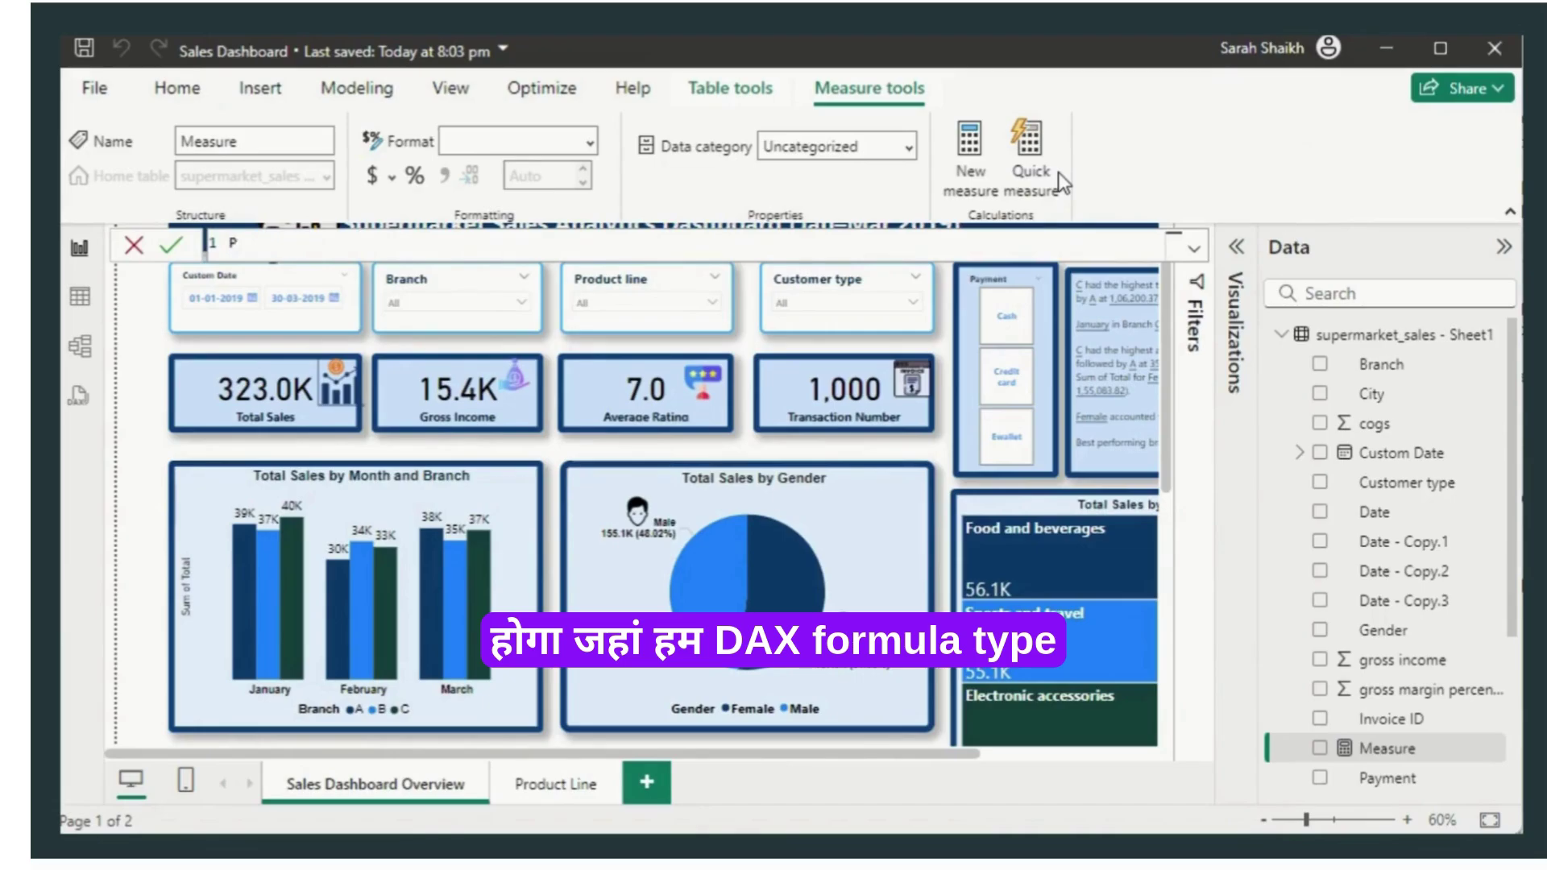
pyautogui.write('rofit')
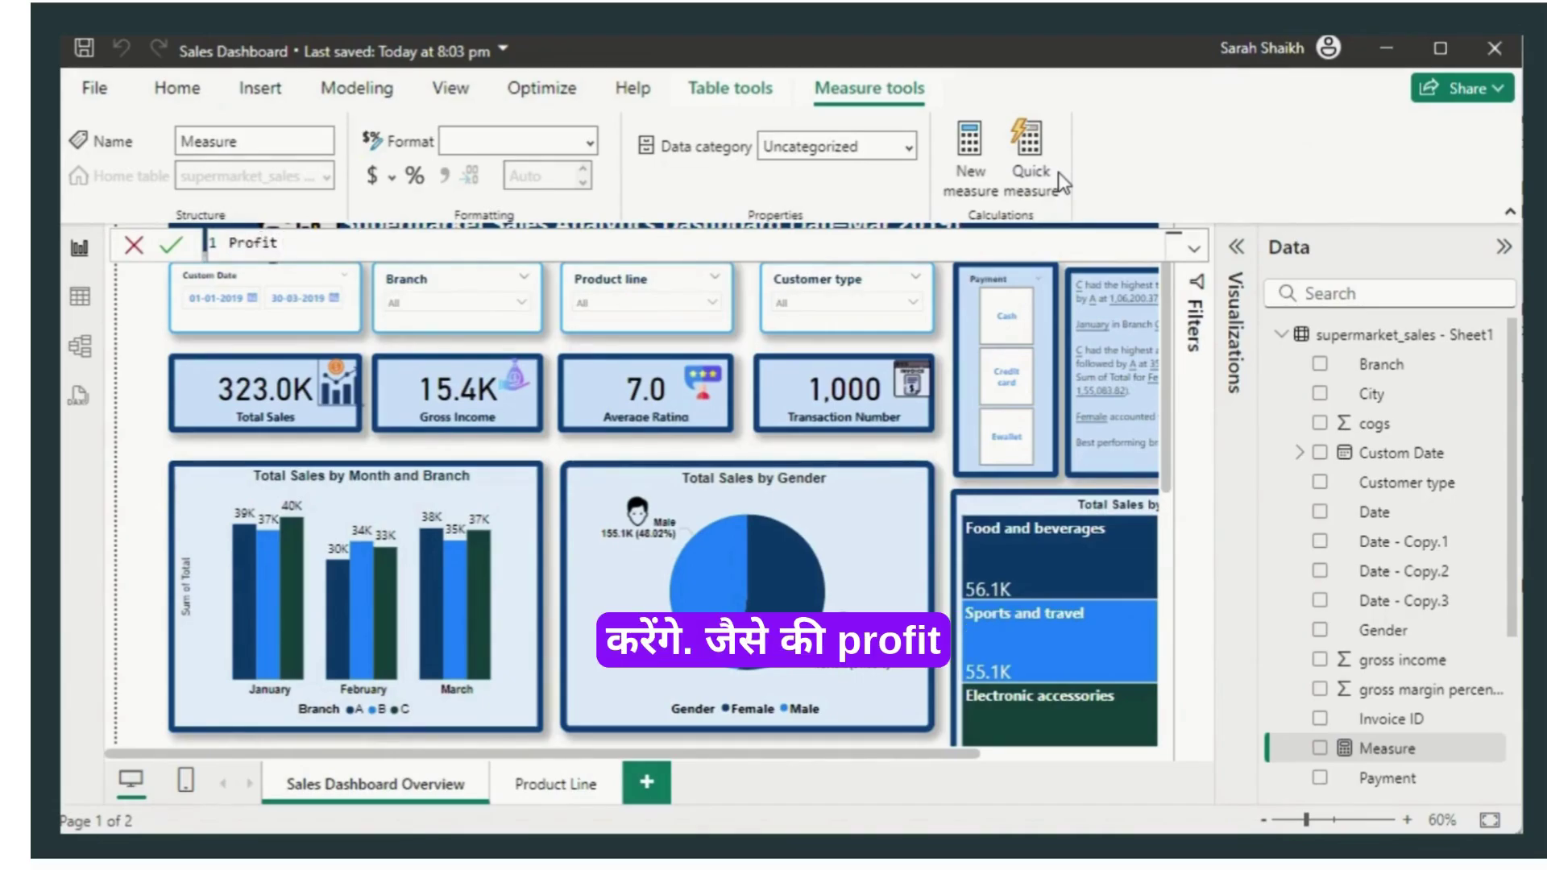
# Step: Begin the Profit formula with CALCULATE(SUM('supermarket_sales - Sheet1'[Total])) followed by a minus sign
pyautogui.write(' = cal')
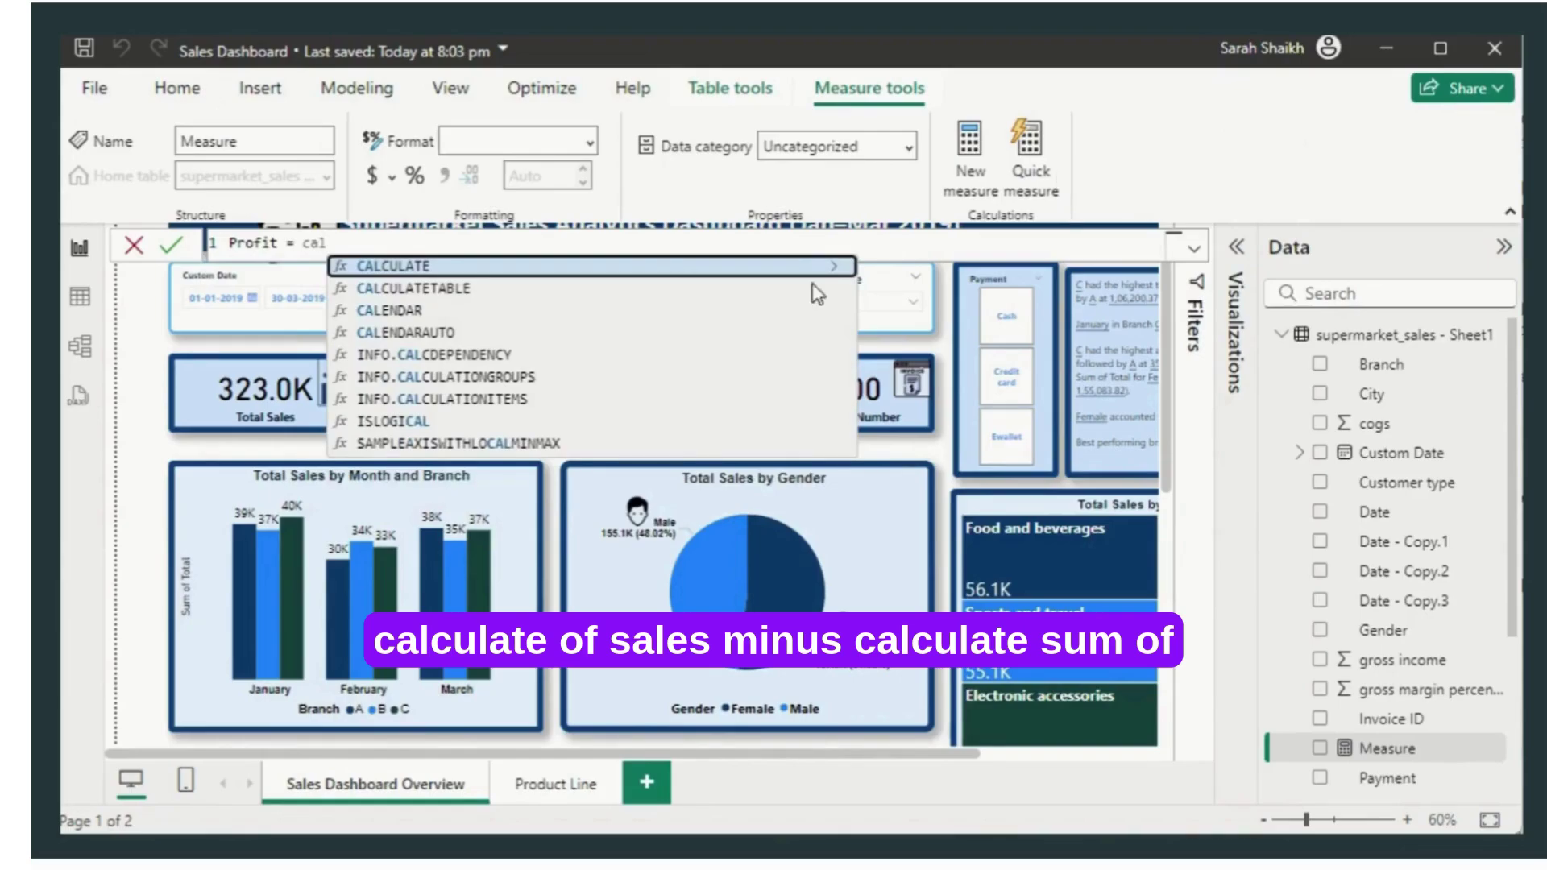
pyautogui.press('Tab')
pyautogui.write('(su')
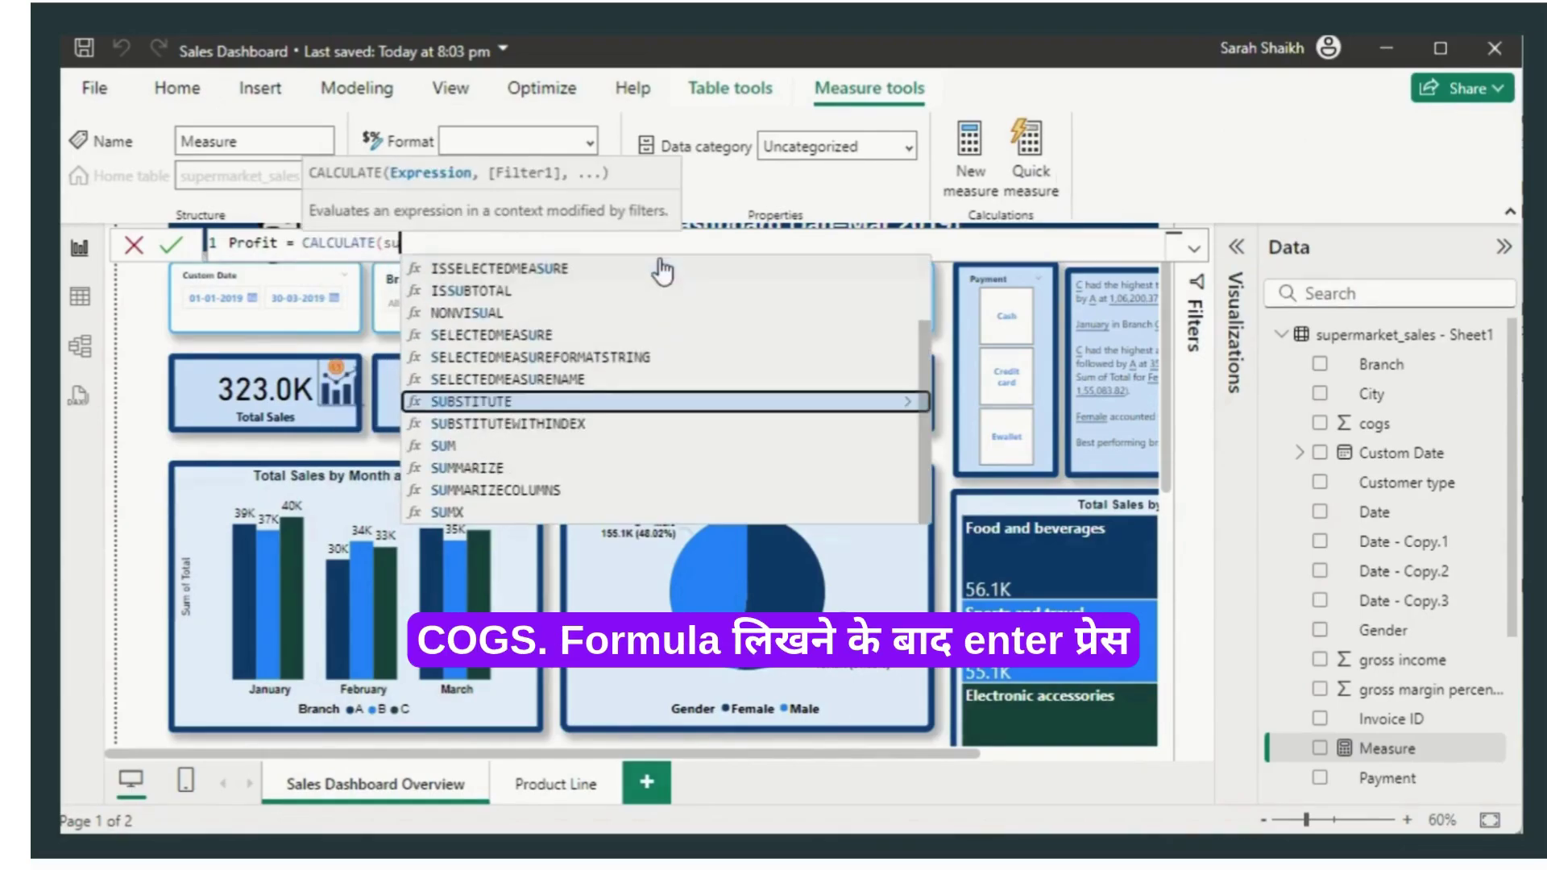
pyautogui.click(463, 444)
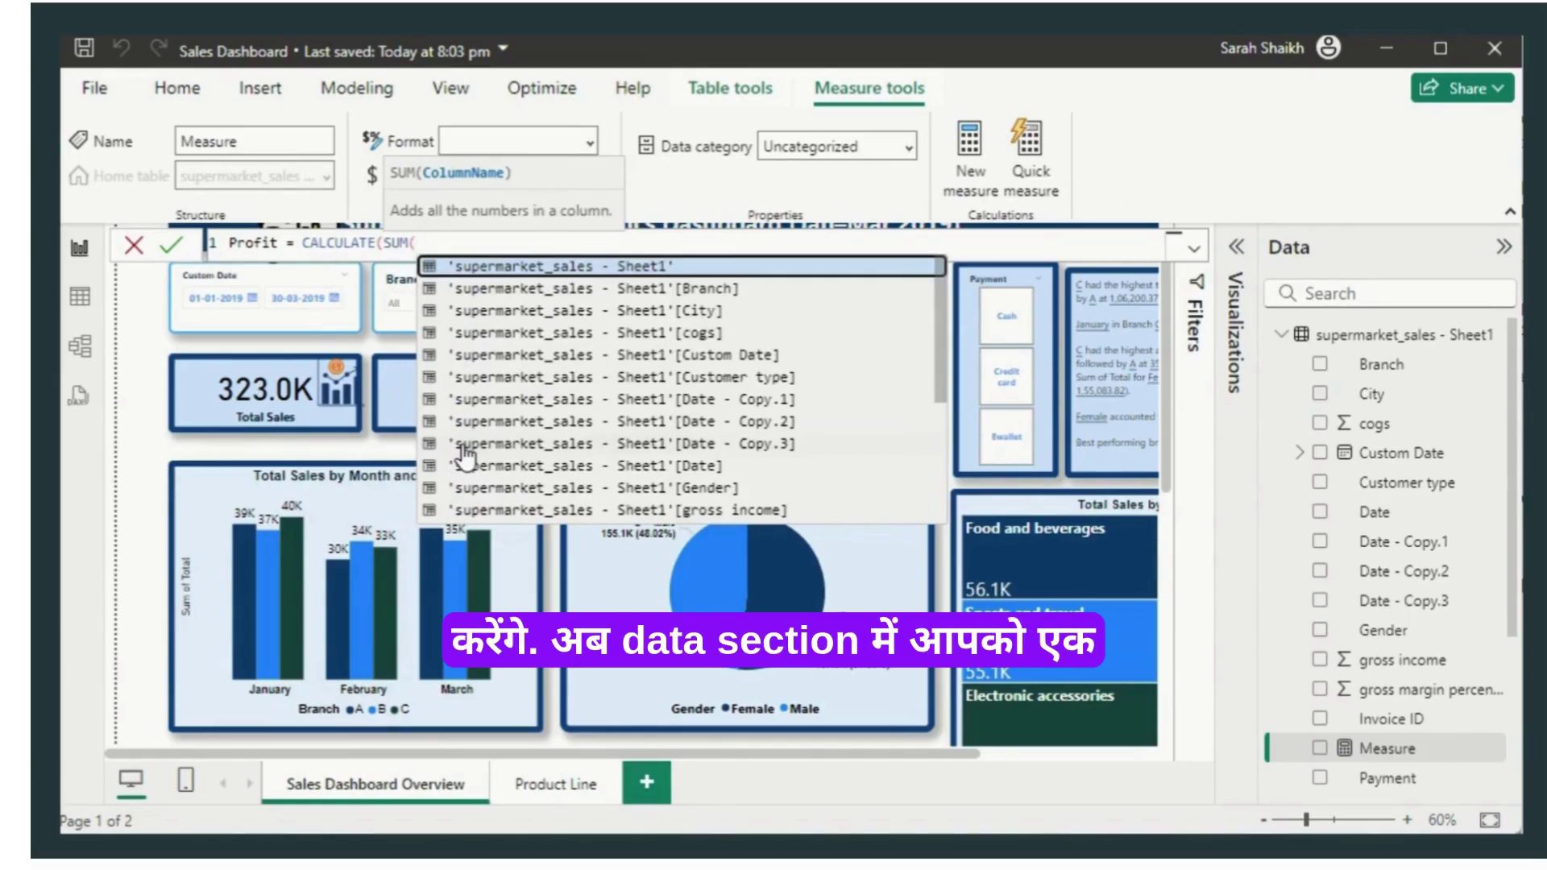
pyautogui.write('to')
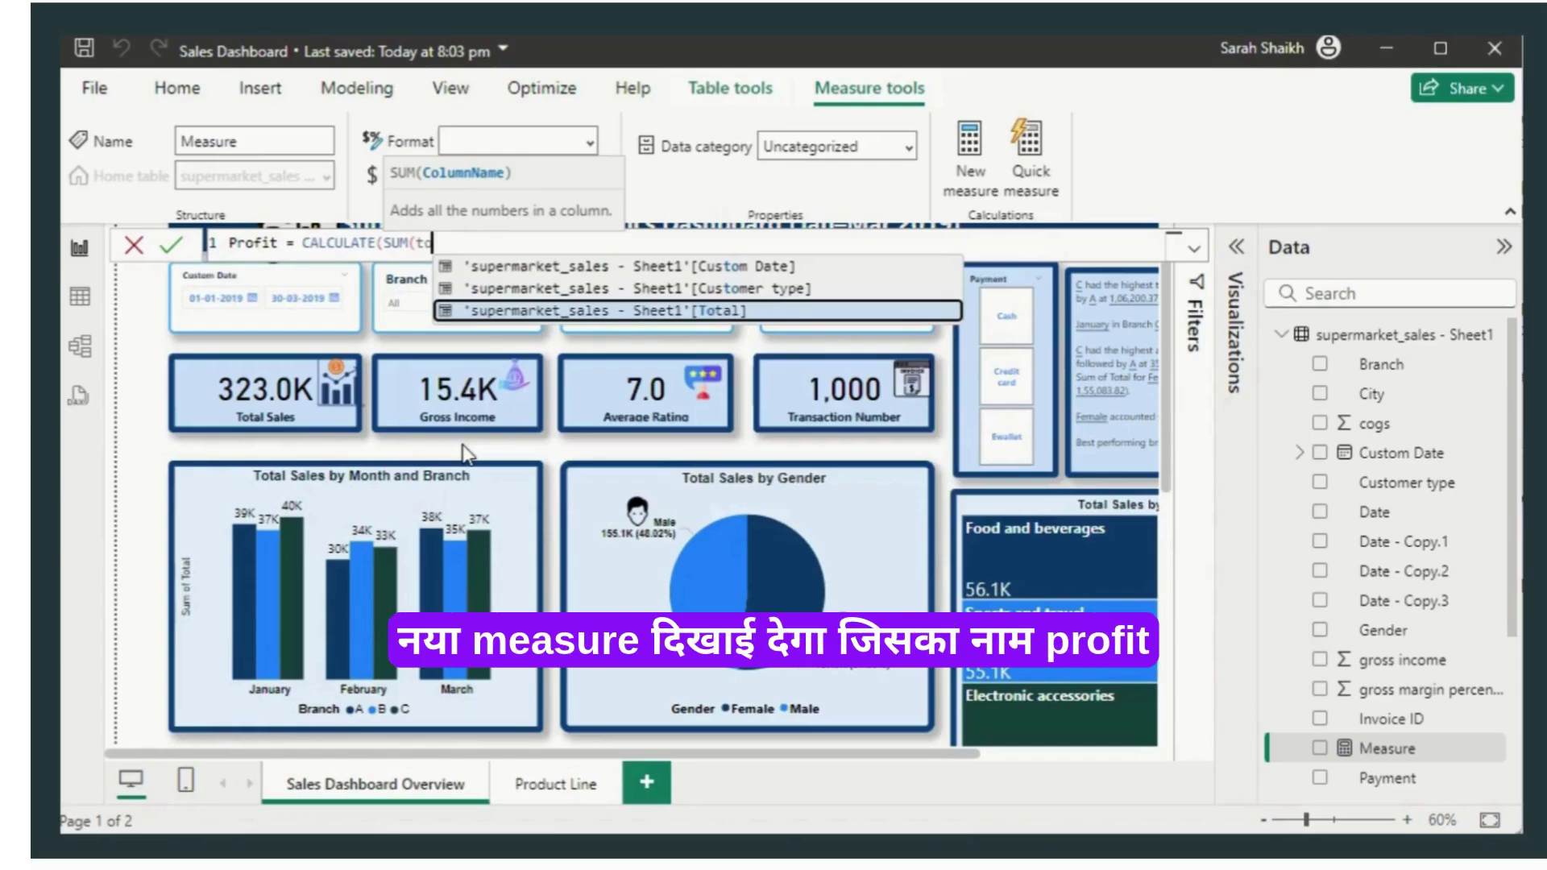
pyautogui.click(619, 313)
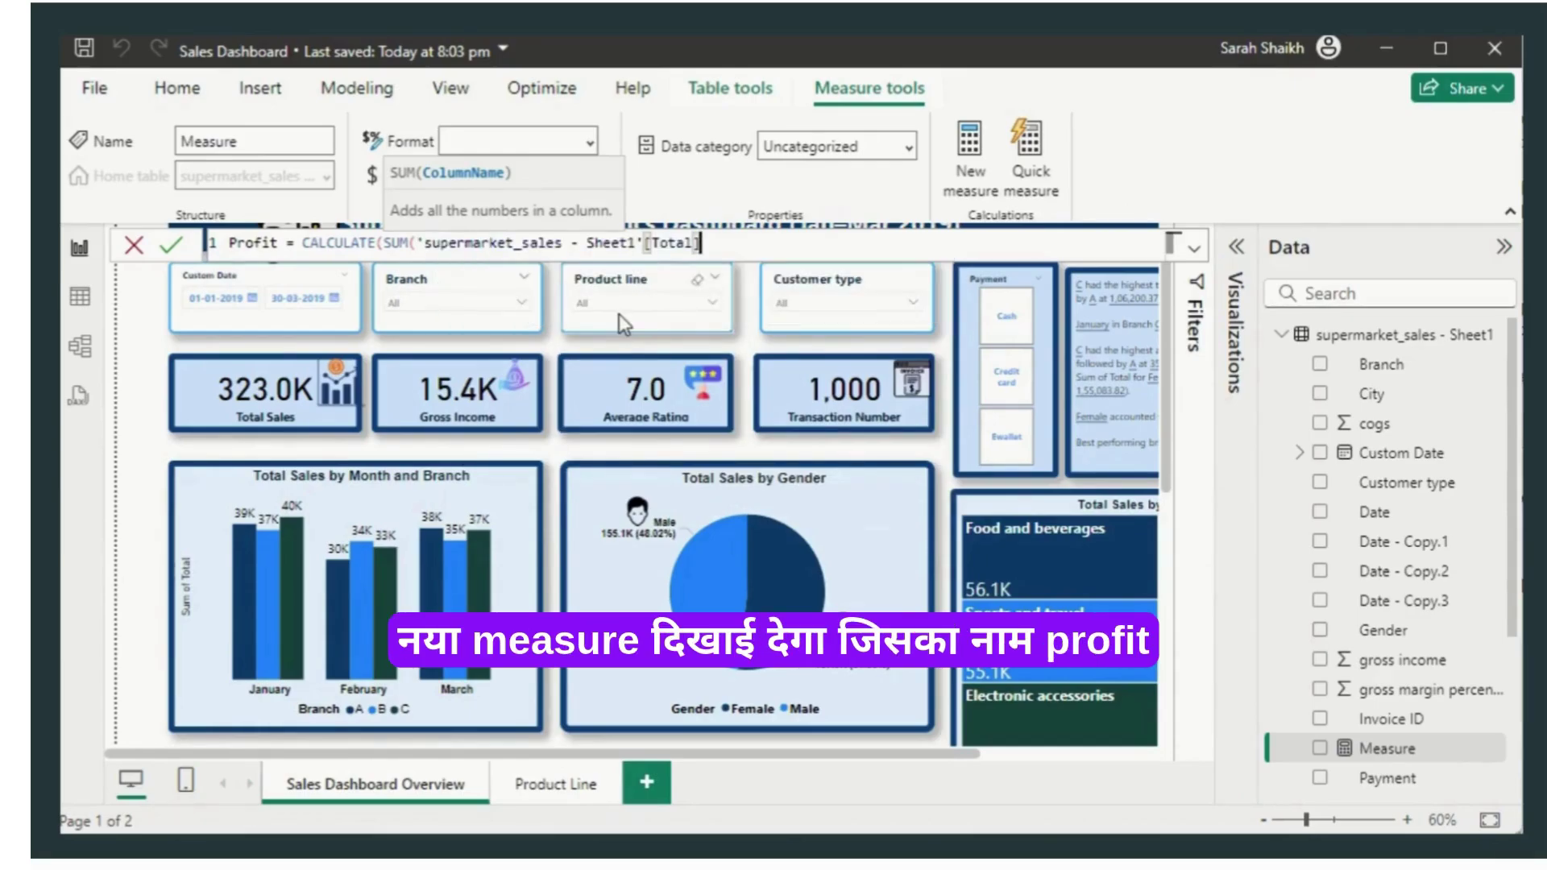
pyautogui.write(')')
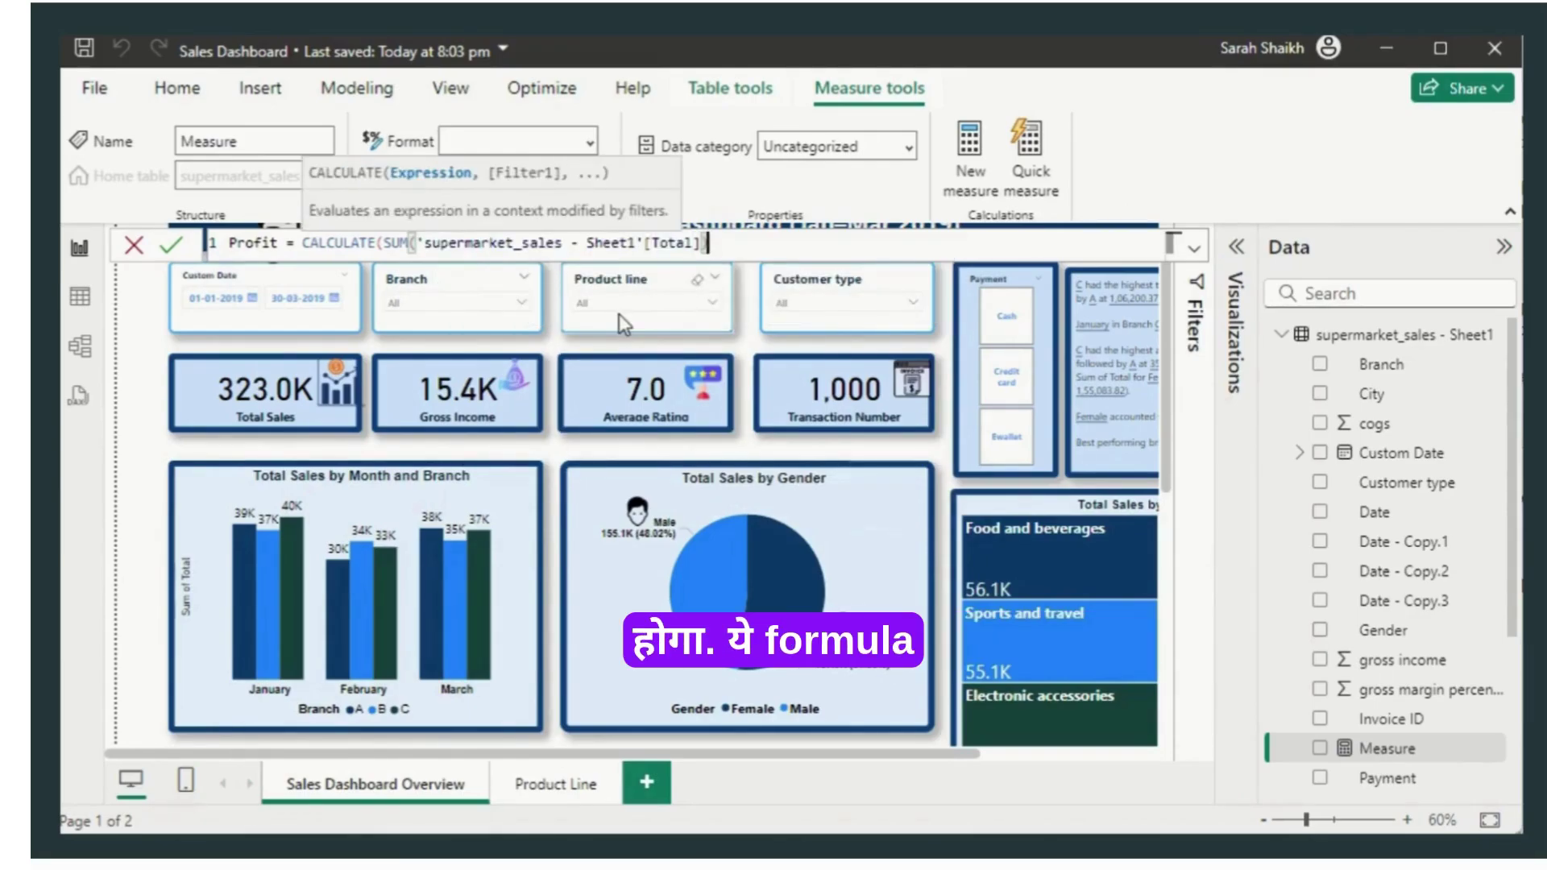
pyautogui.write(')-')
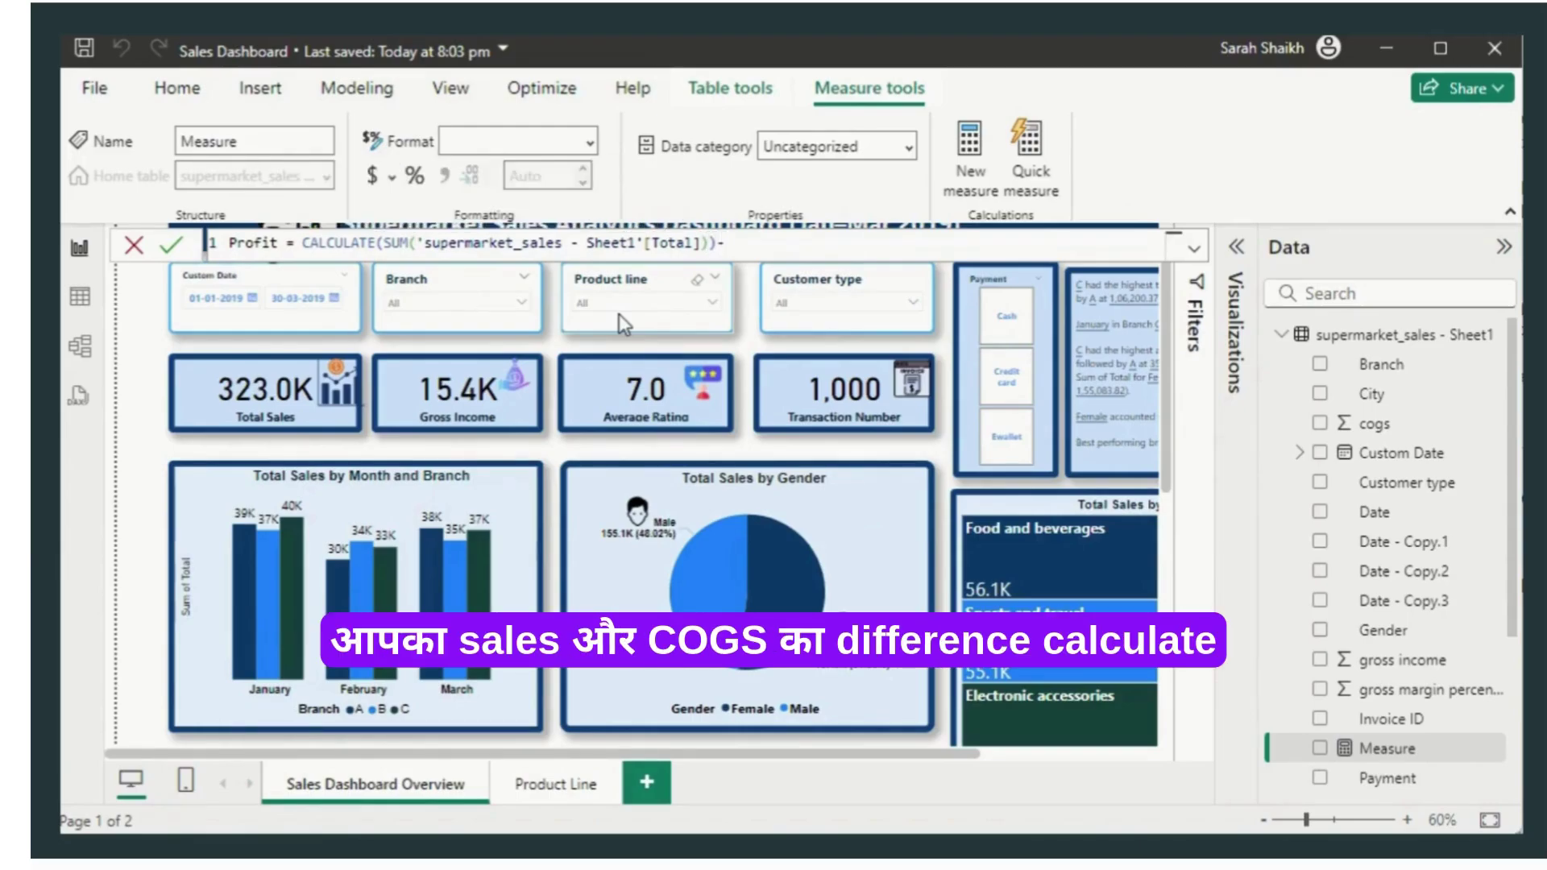
# Step: Complete the Profit formula by subtracting CALCULATE(SUM('supermarket_sales - Sheet1'[cogs])) and commit the measure
pyautogui.write(' ca')
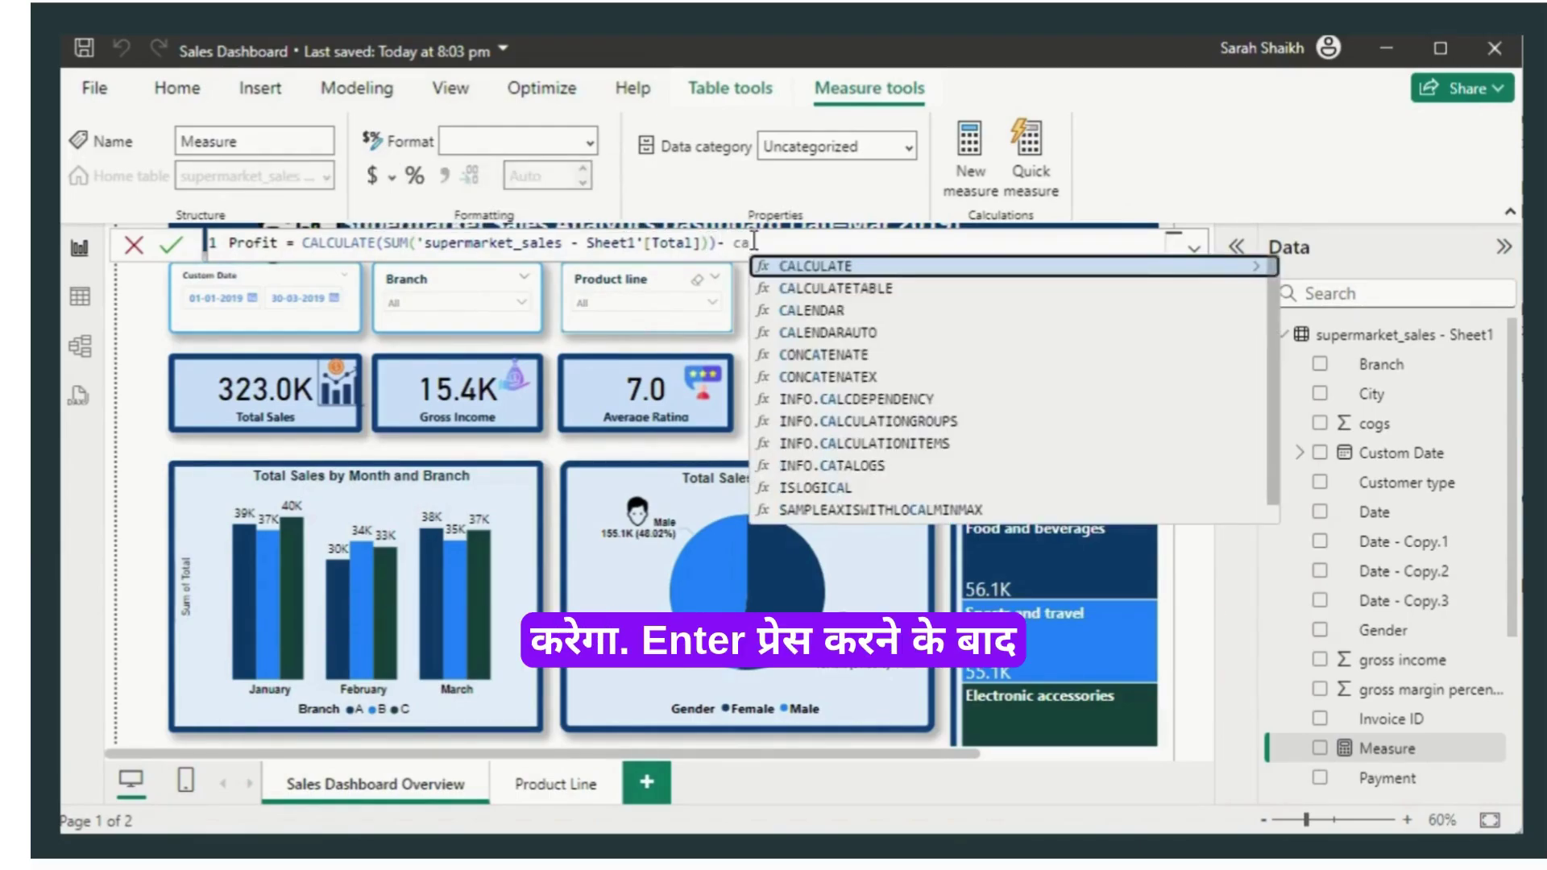
pyautogui.click(797, 270)
pyautogui.write('s')
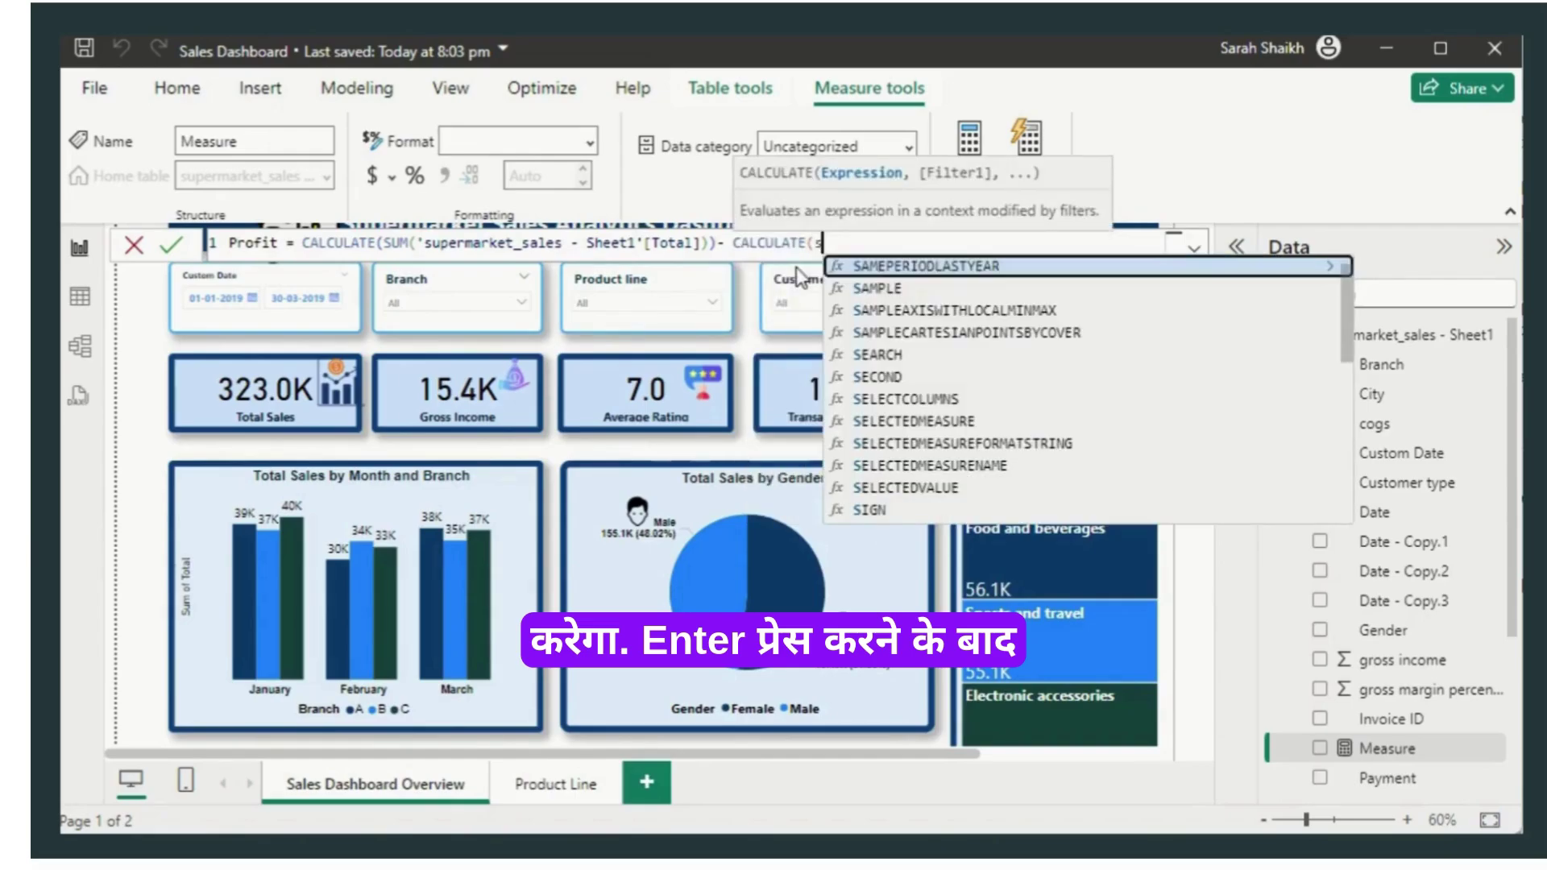
pyautogui.write('uperm')
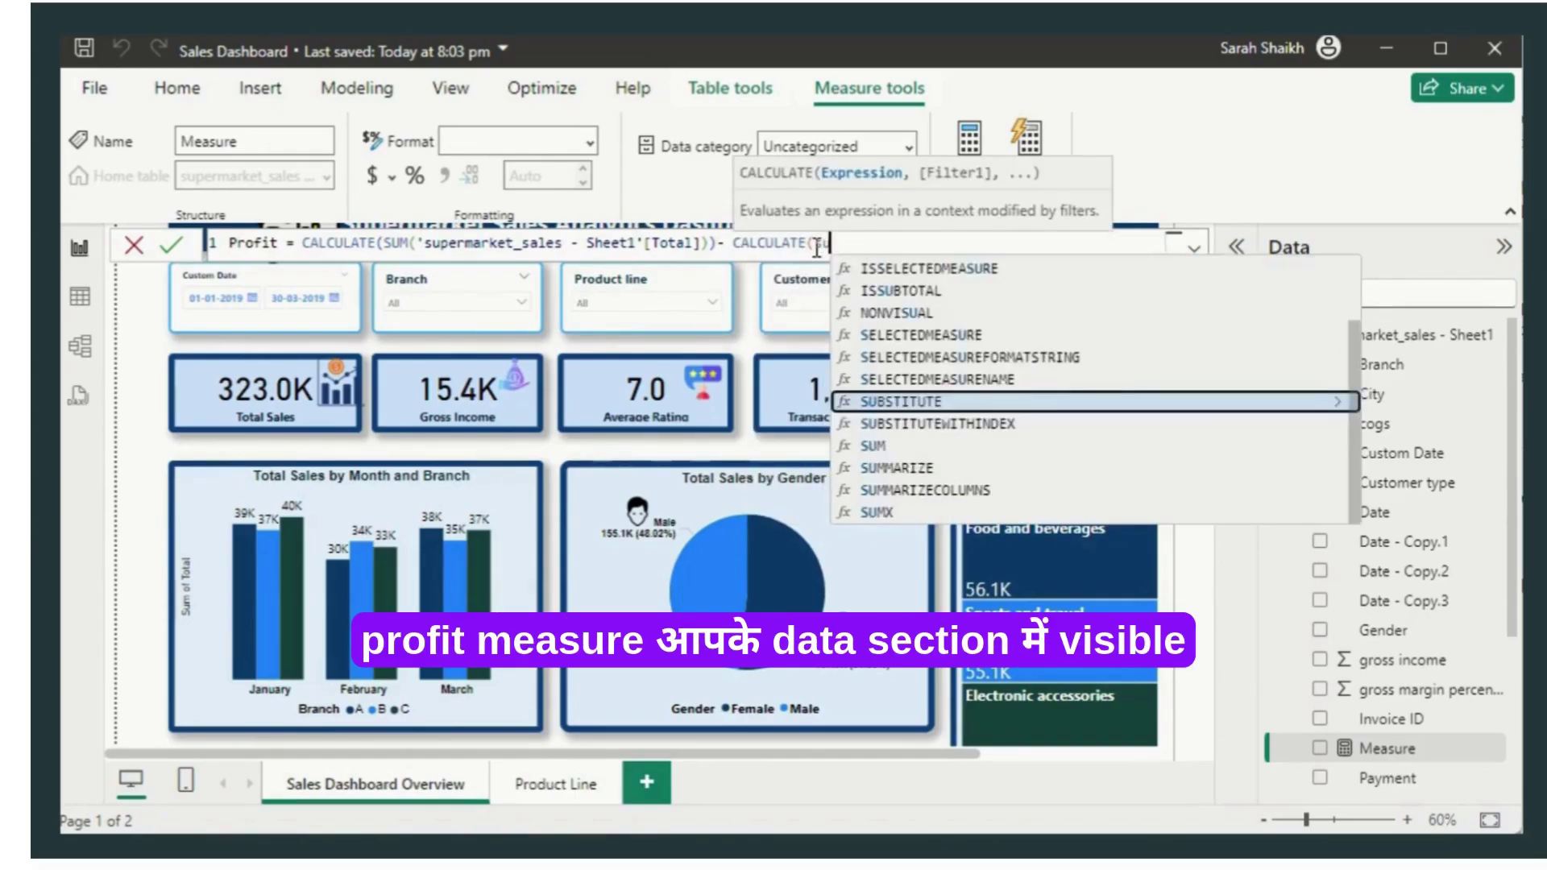
pyautogui.click(870, 268)
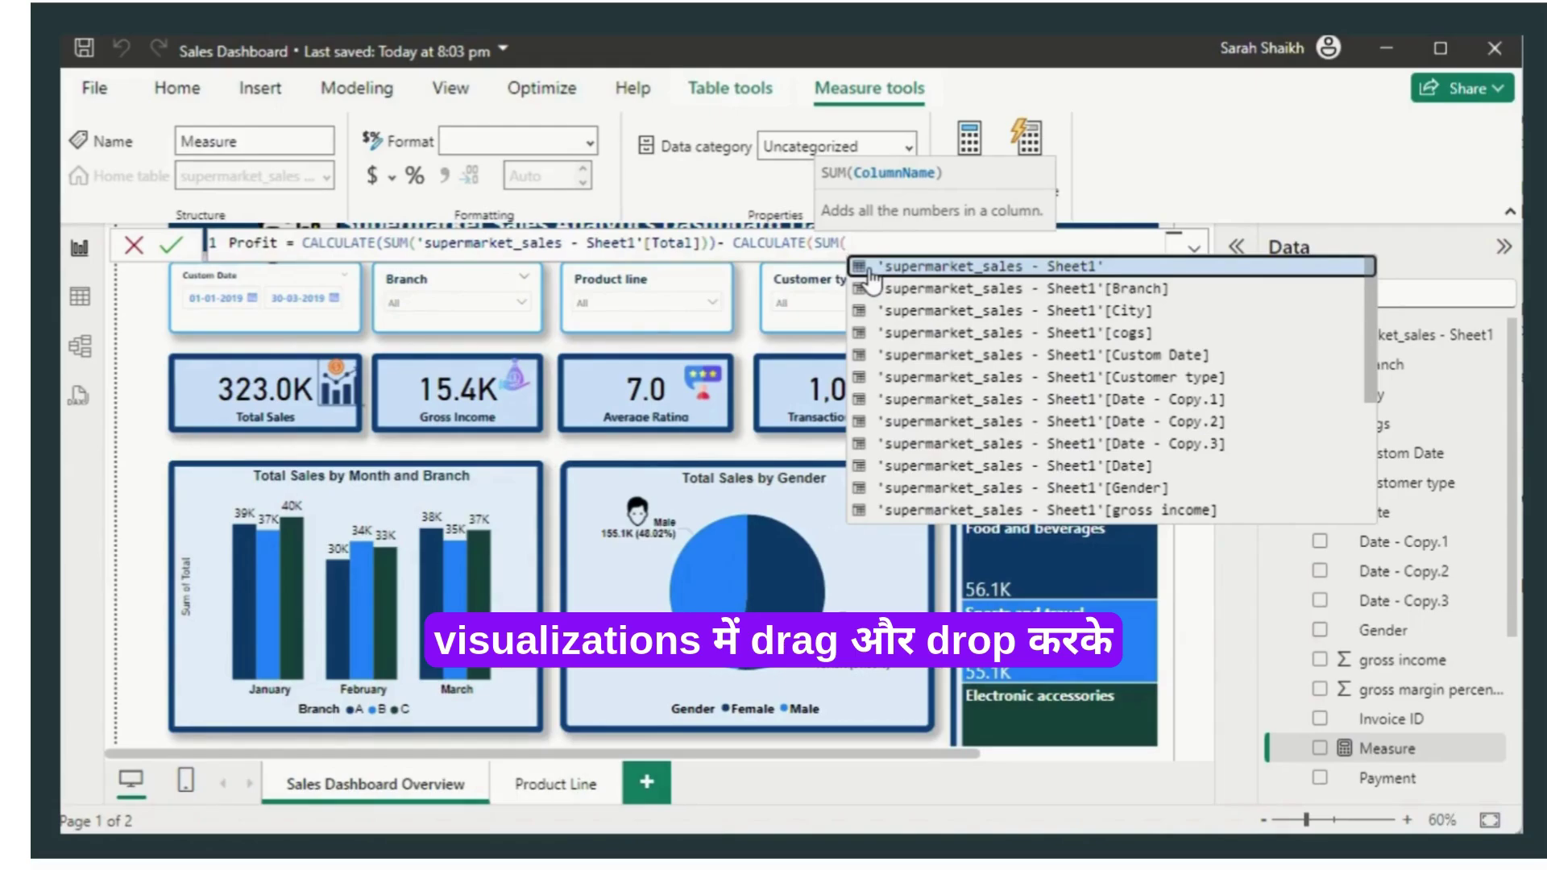
pyautogui.write('co')
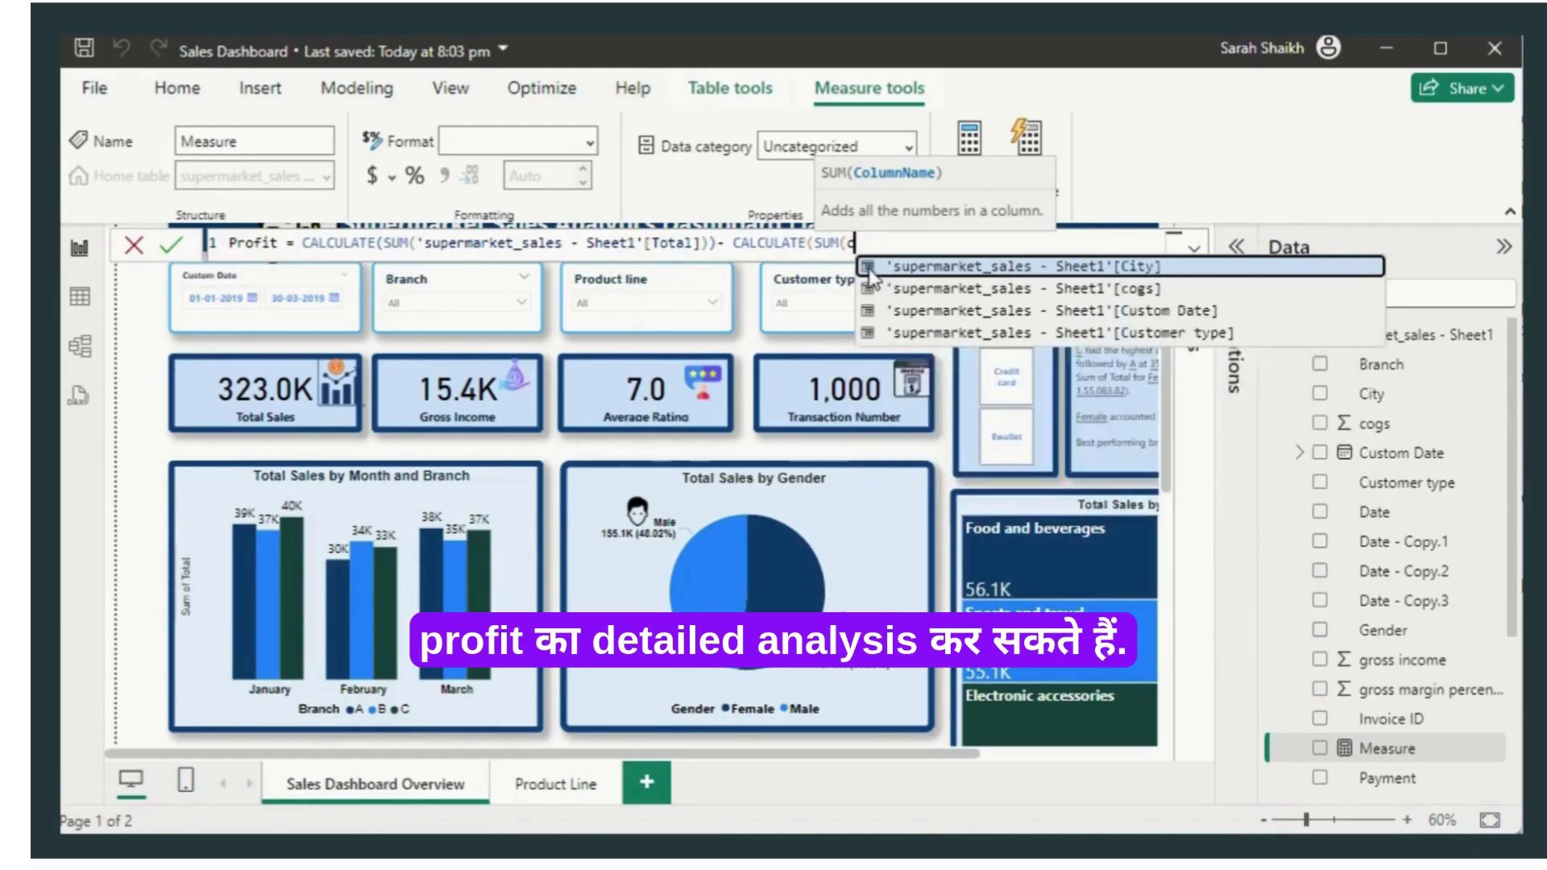
pyautogui.click(991, 259)
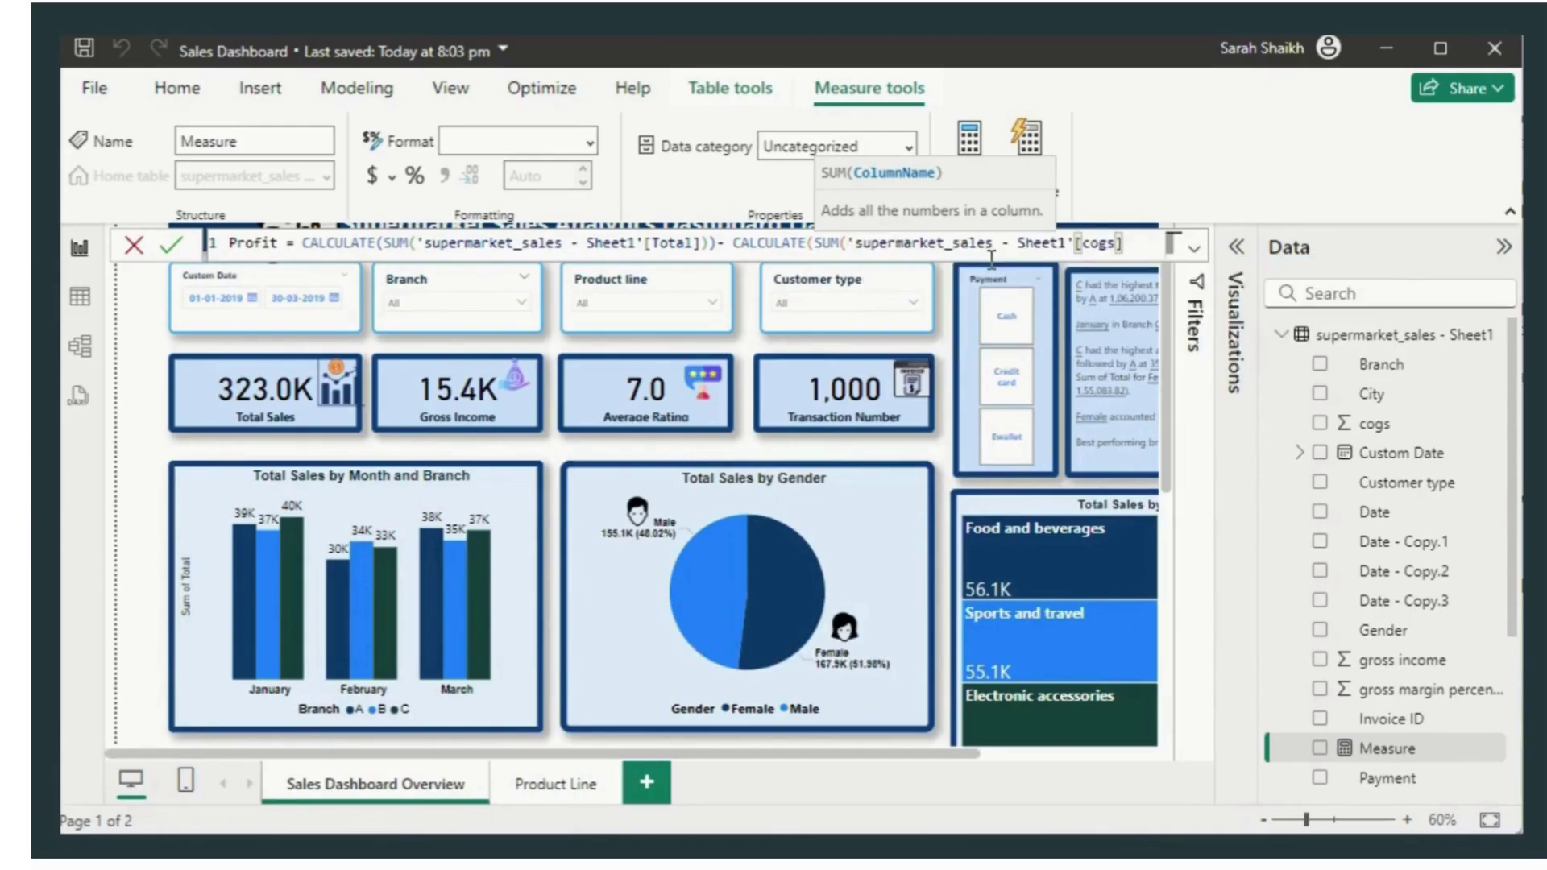
pyautogui.write('))')
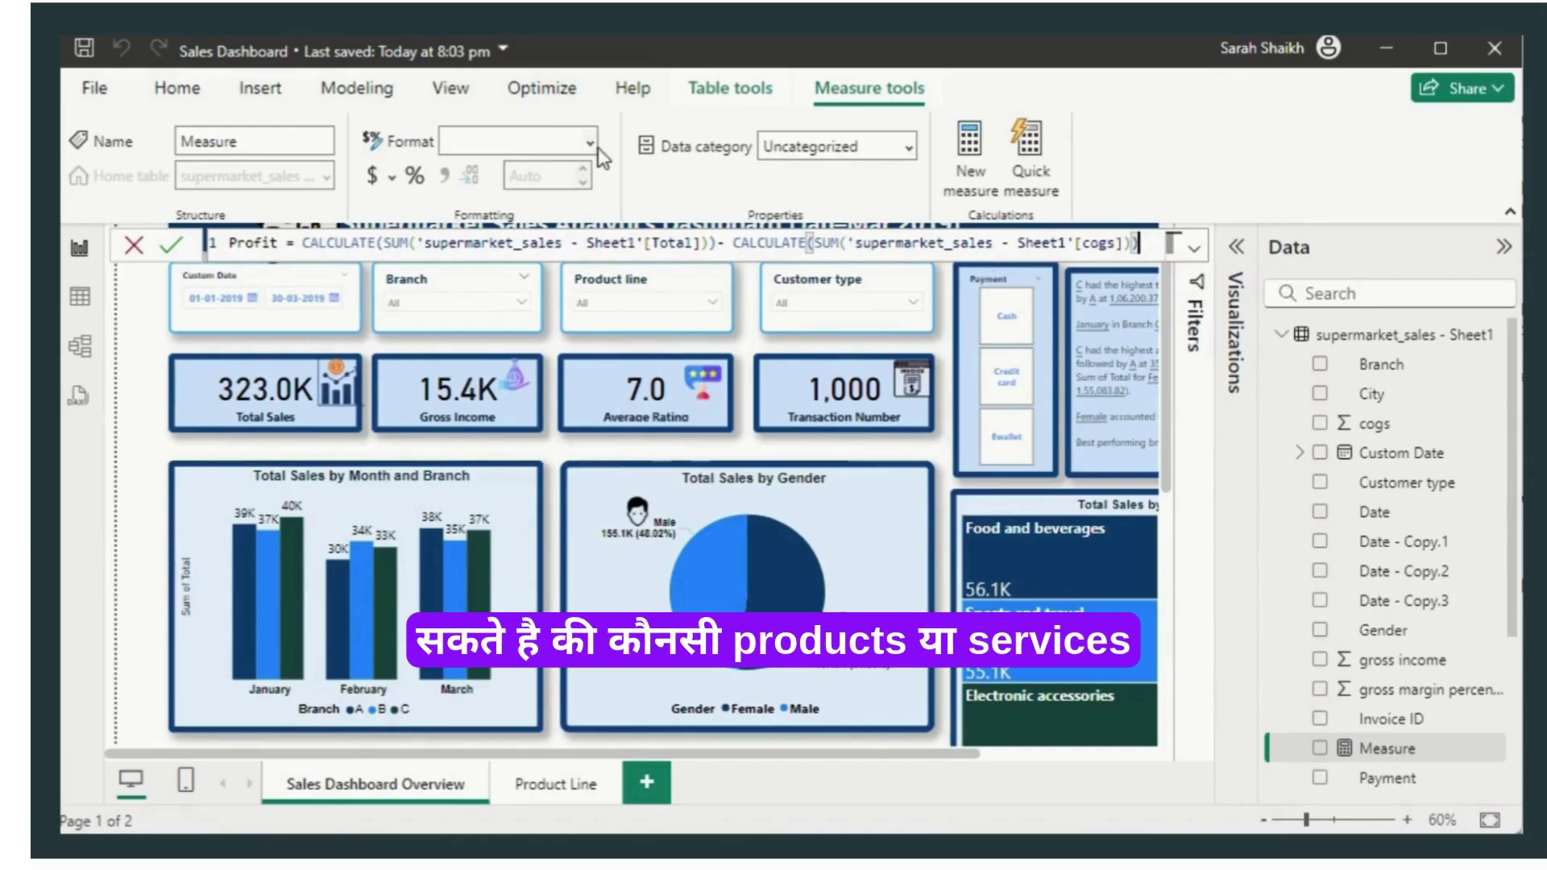
pyautogui.press('Return')
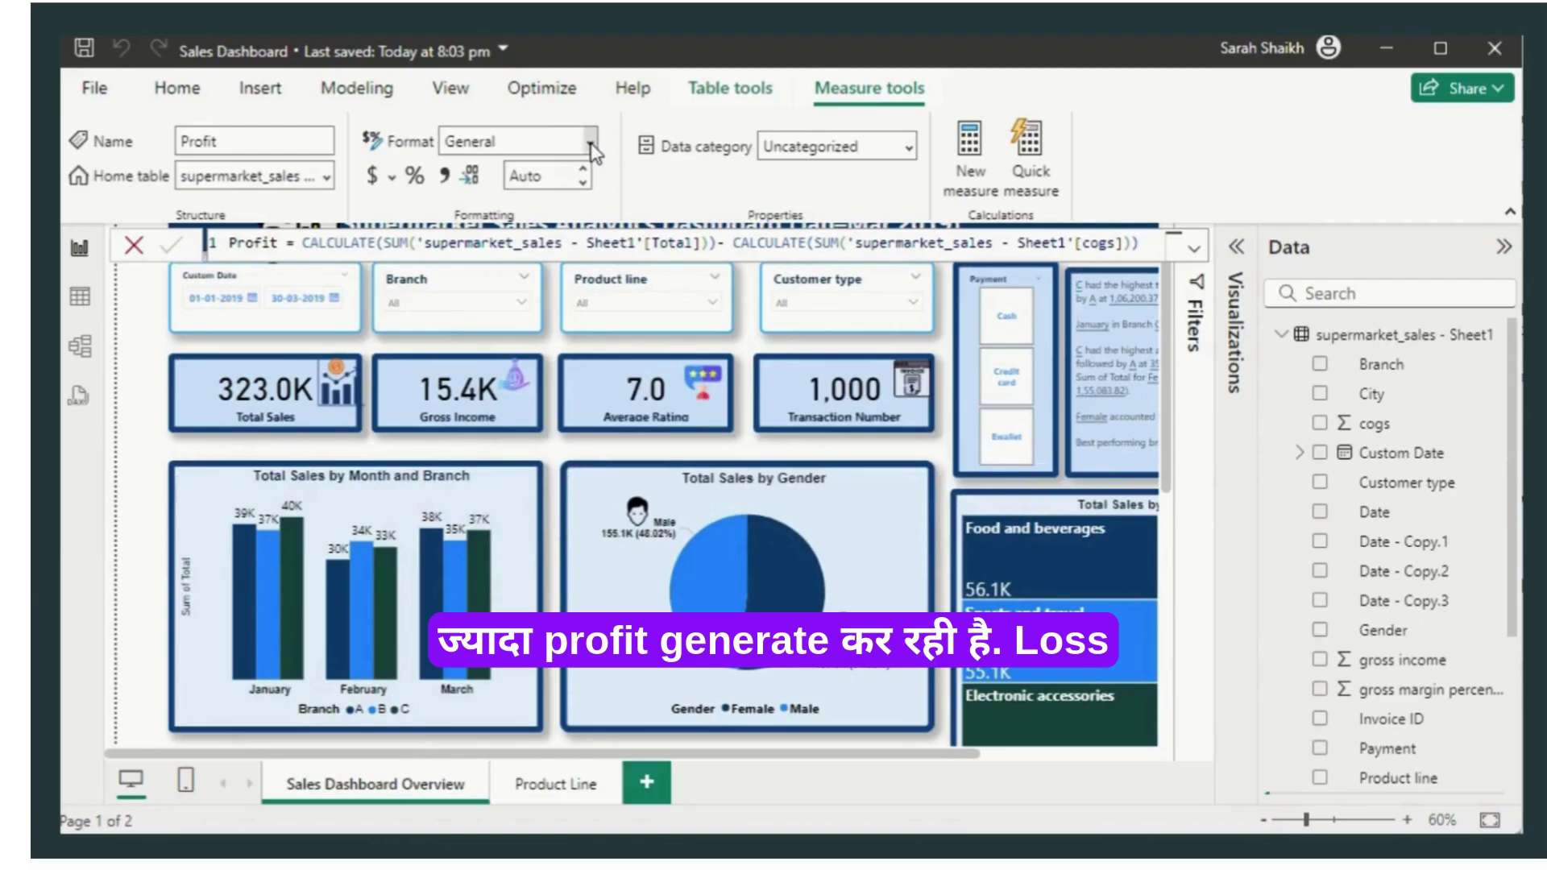
# Step: Format the Profit measure as a decimal number with 1 decimal place, and deselect it
pyautogui.click(592, 145)
pyautogui.click(528, 245)
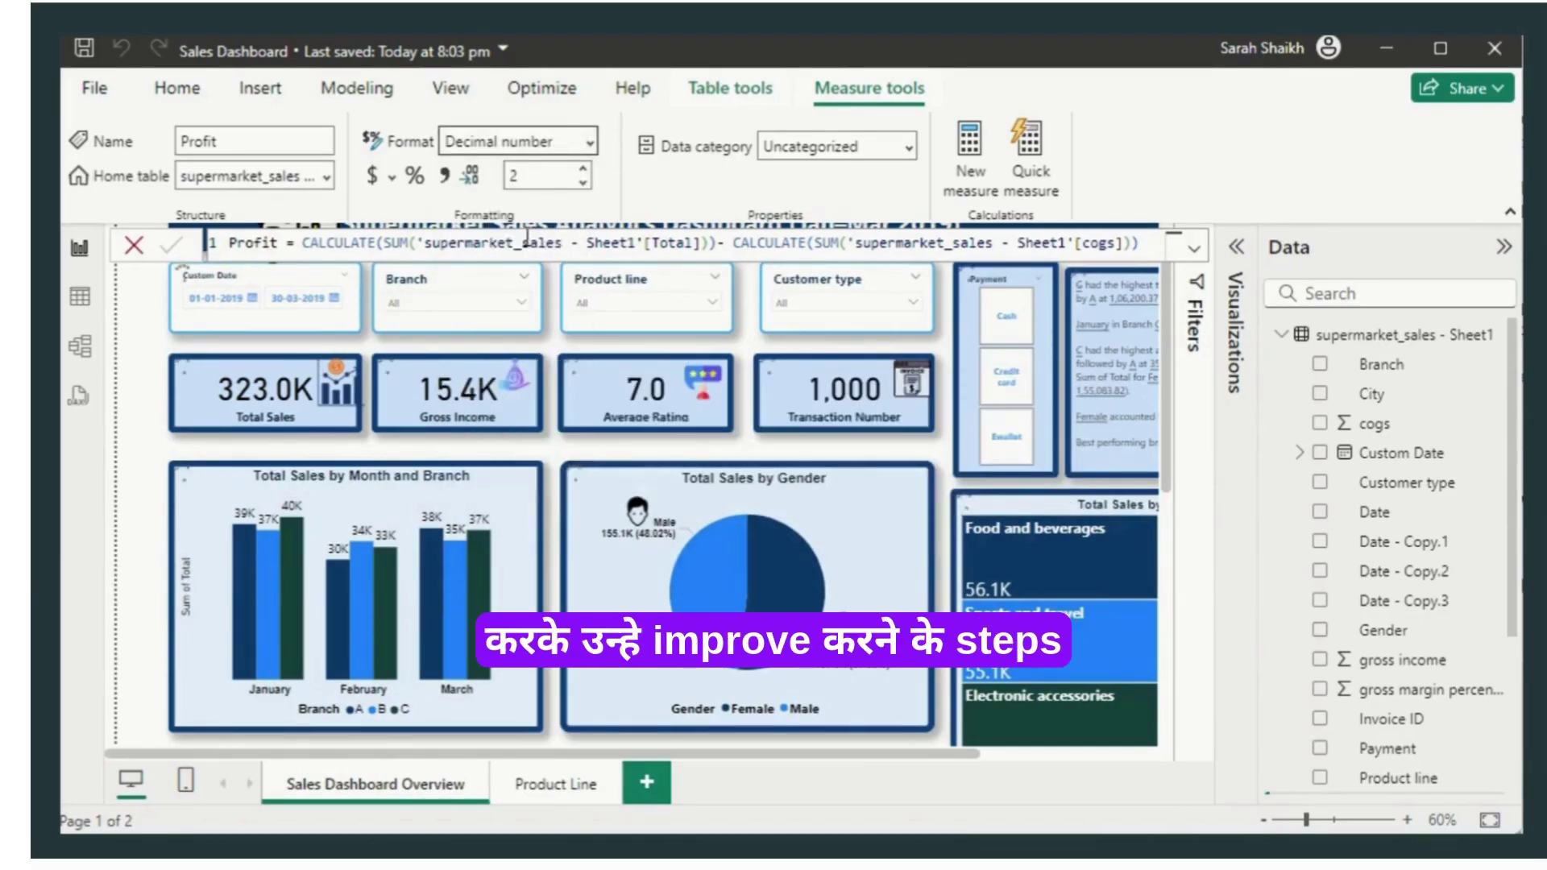
pyautogui.doubleClick(538, 167)
pyautogui.write('1')
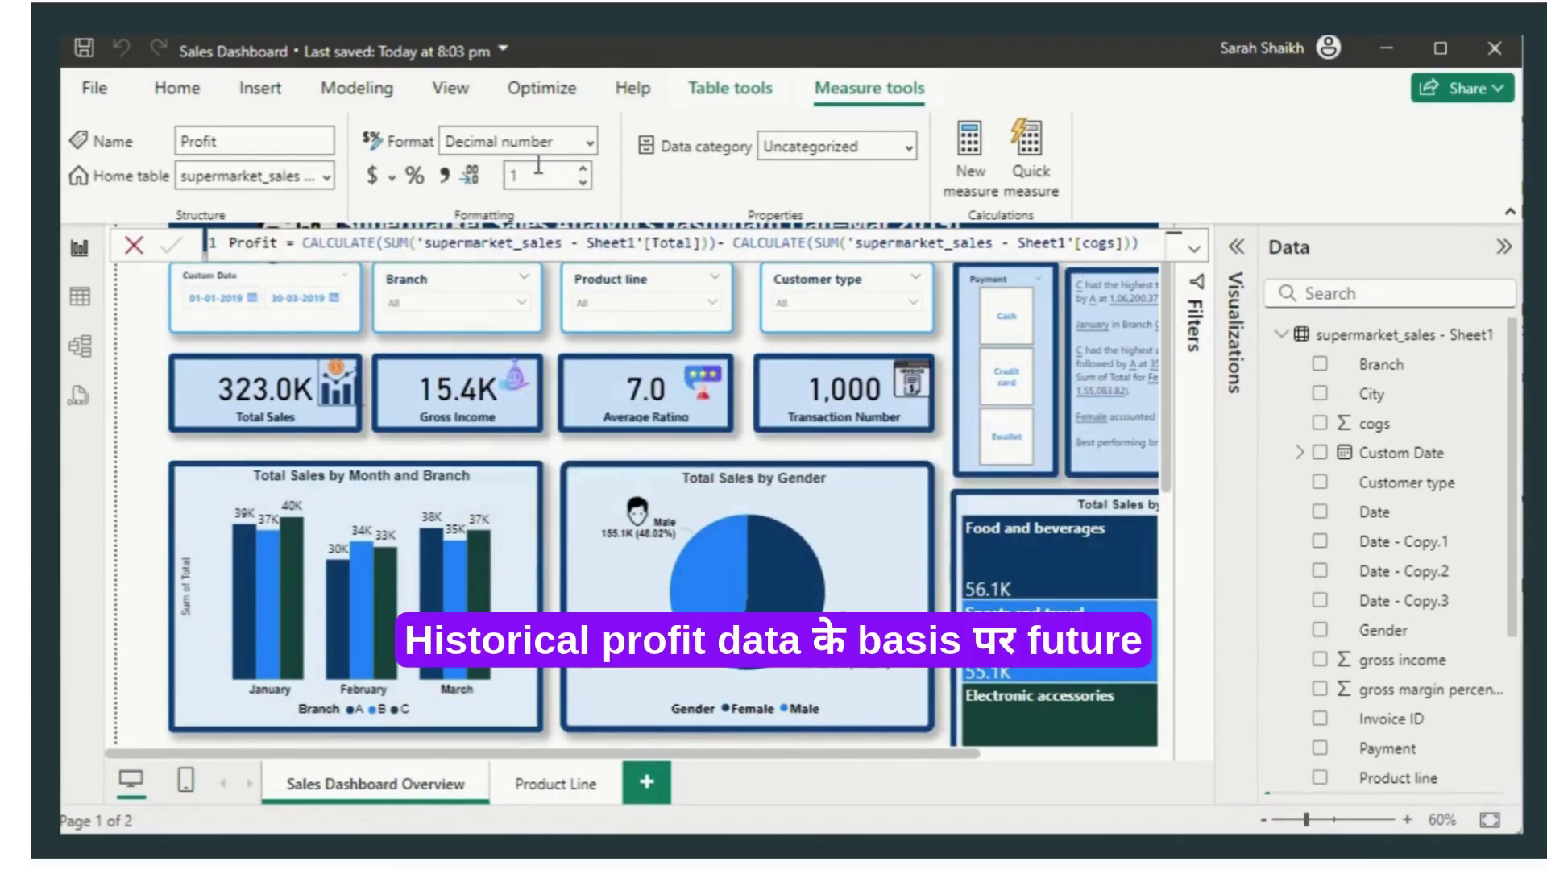
pyautogui.click(129, 481)
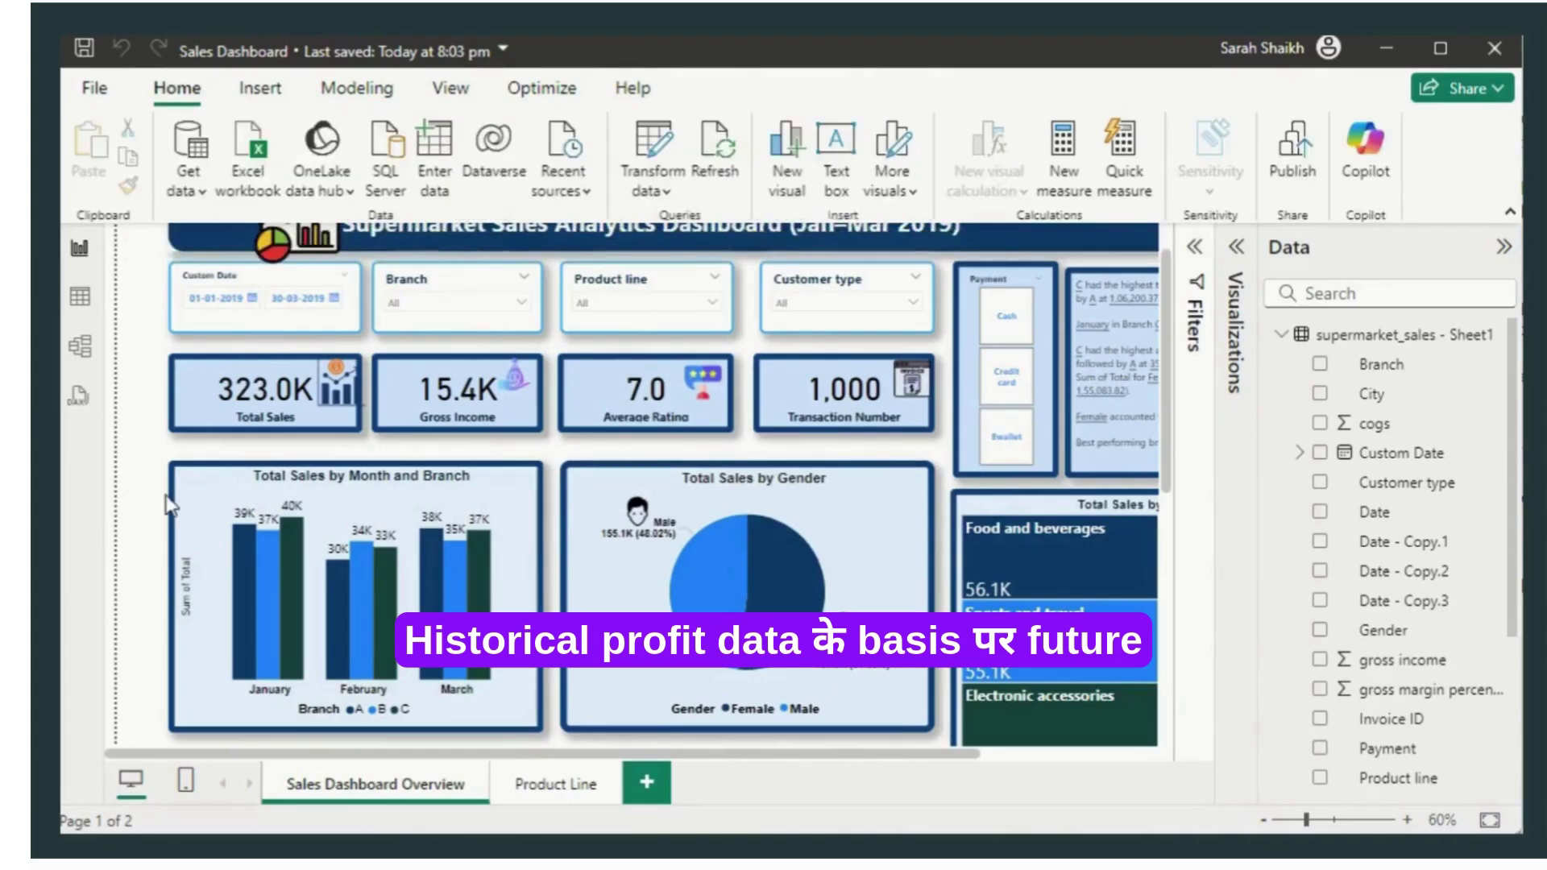
# Step: Locate the Profit measure in the field list and add an empty card visual to the overview page
pyautogui.hscroll(5, 898, 766)
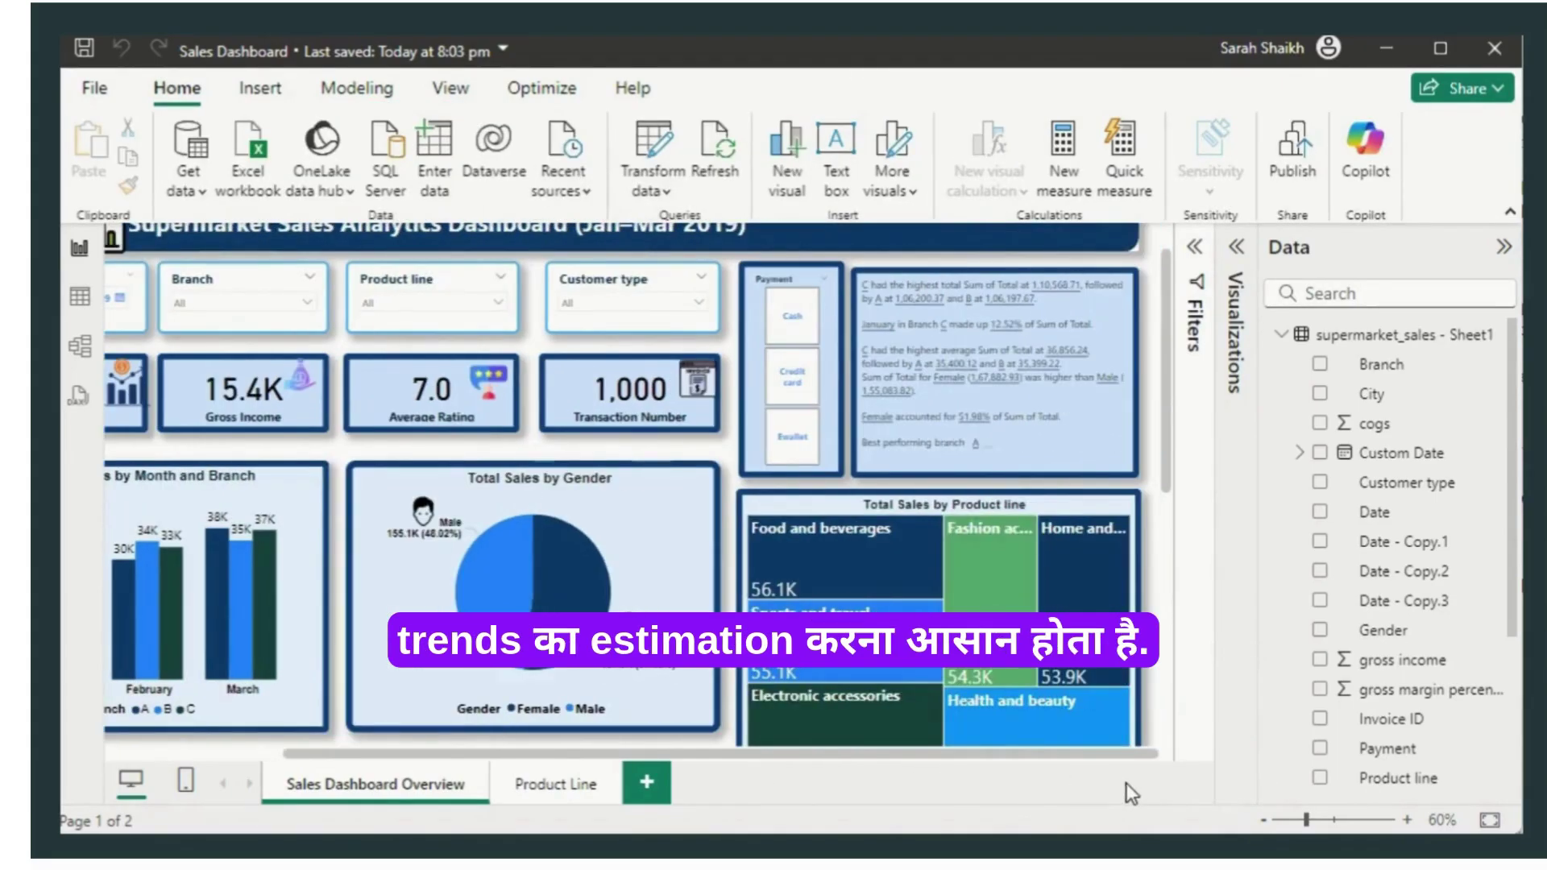
pyautogui.scroll(-5, 1512, 588)
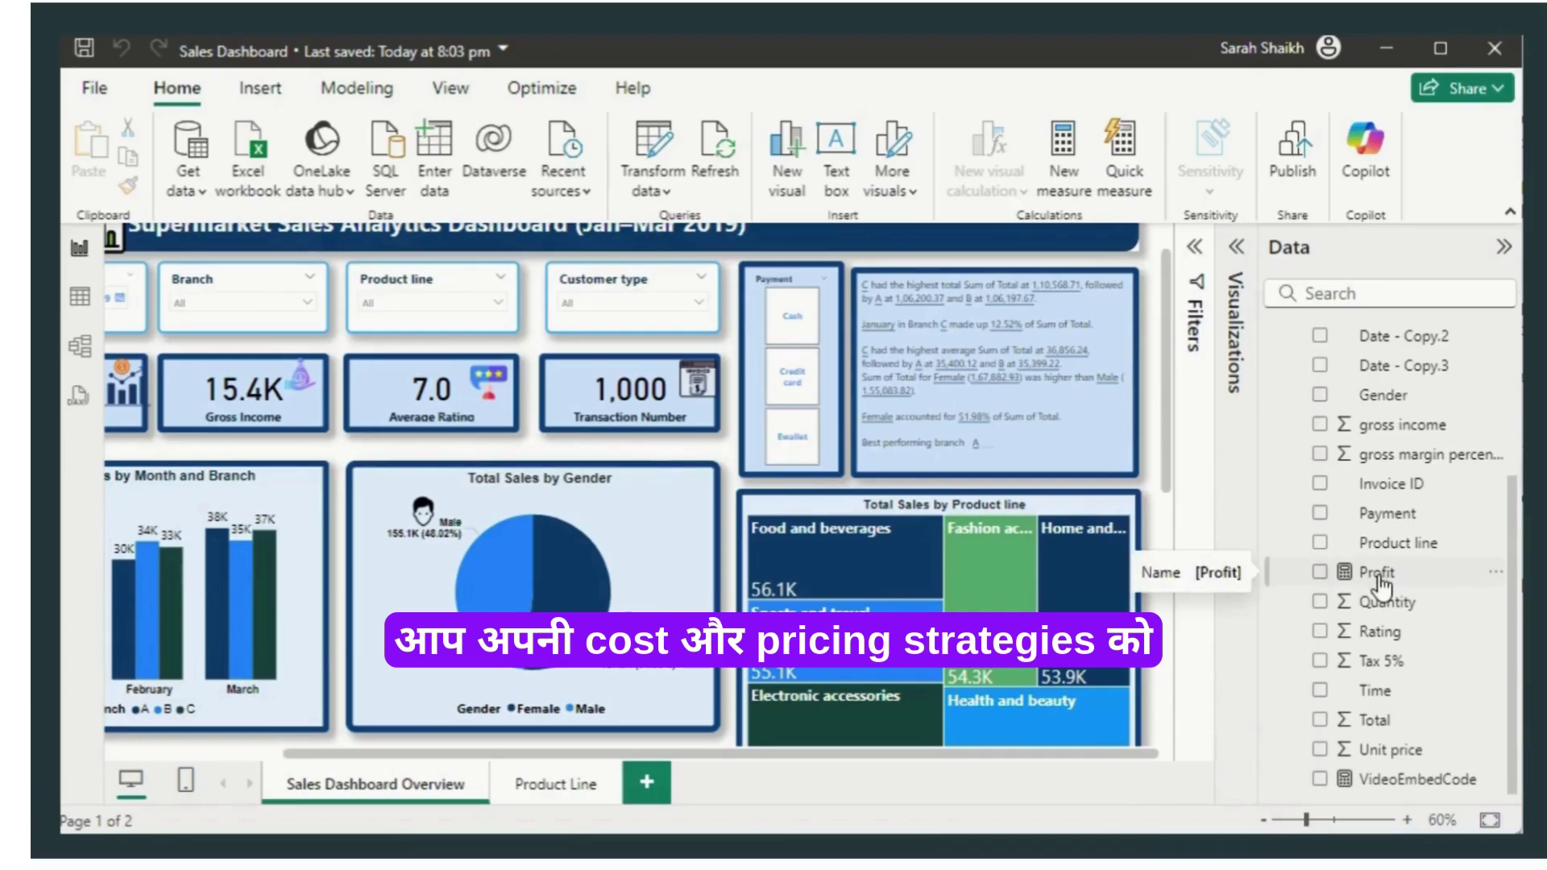
pyautogui.scroll(-3, 1166, 651)
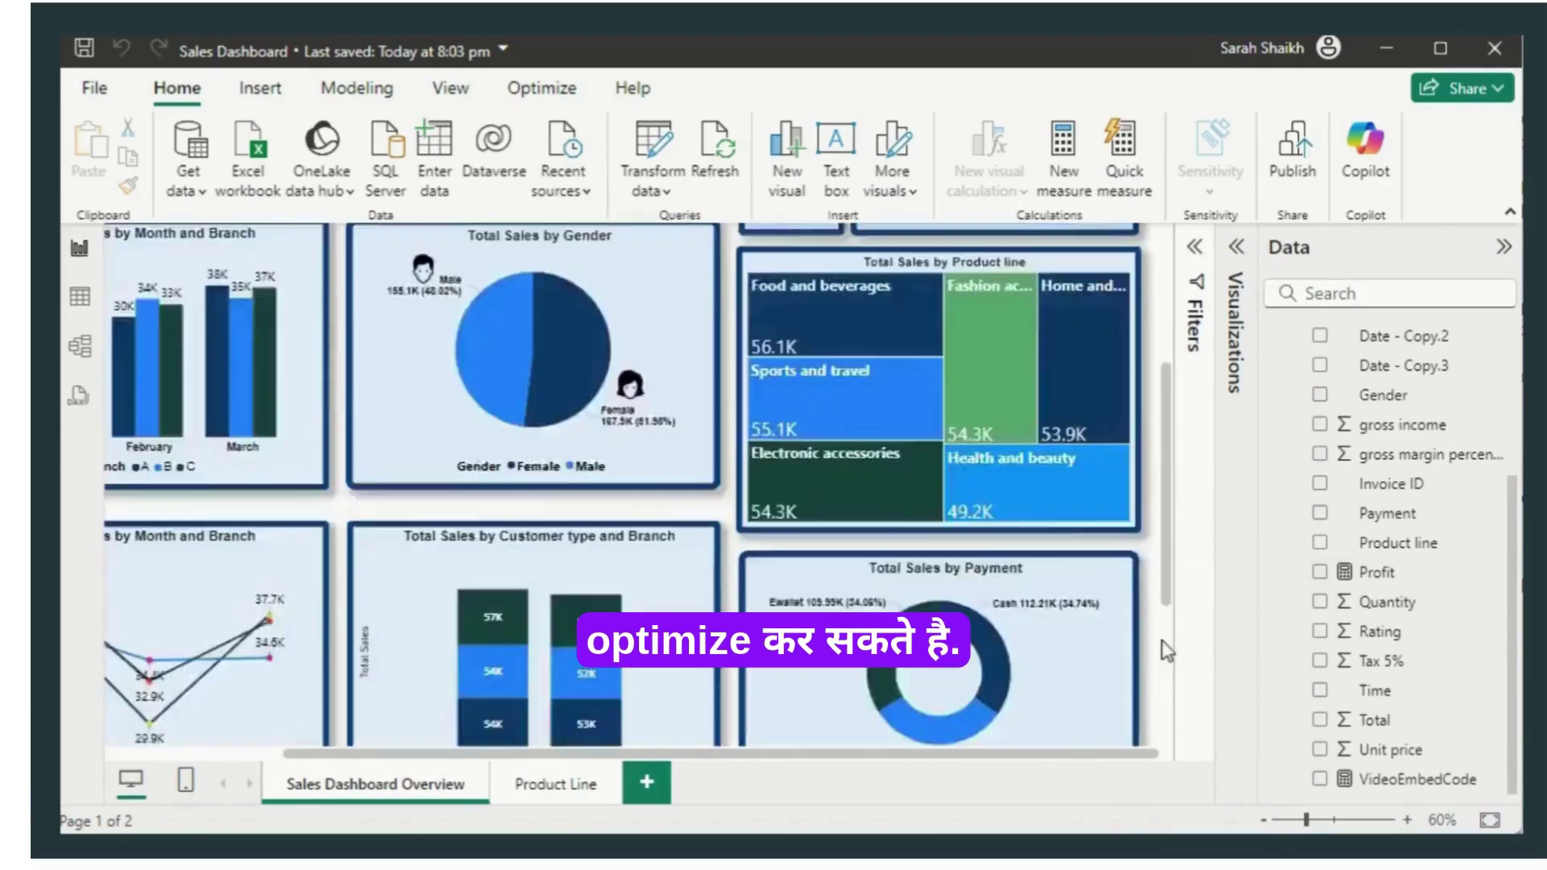
pyautogui.scroll(-4, 1160, 677)
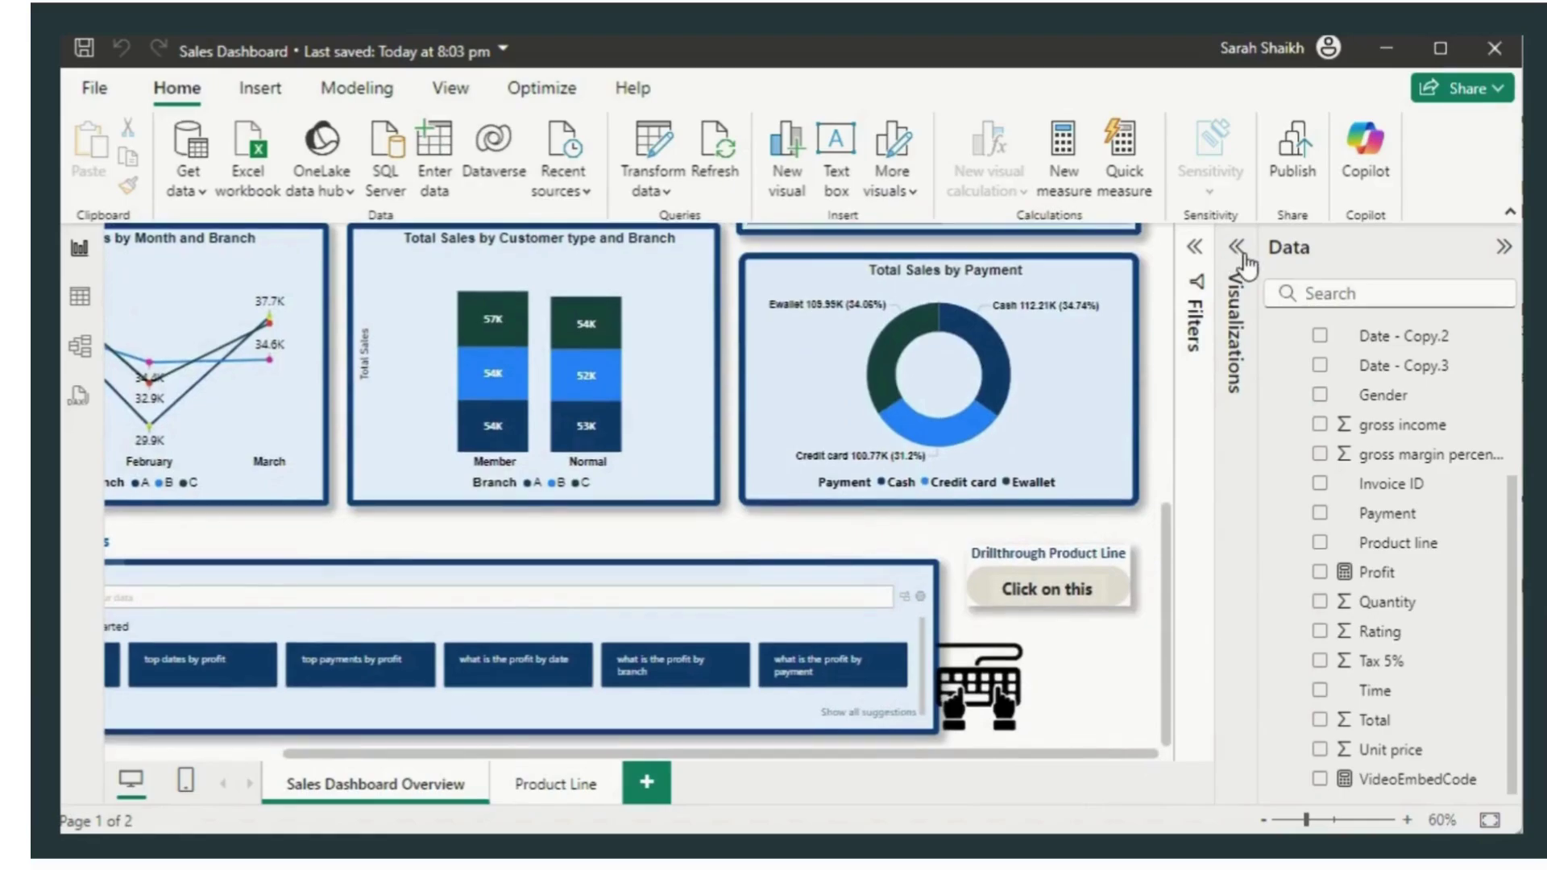
pyautogui.click(1242, 251)
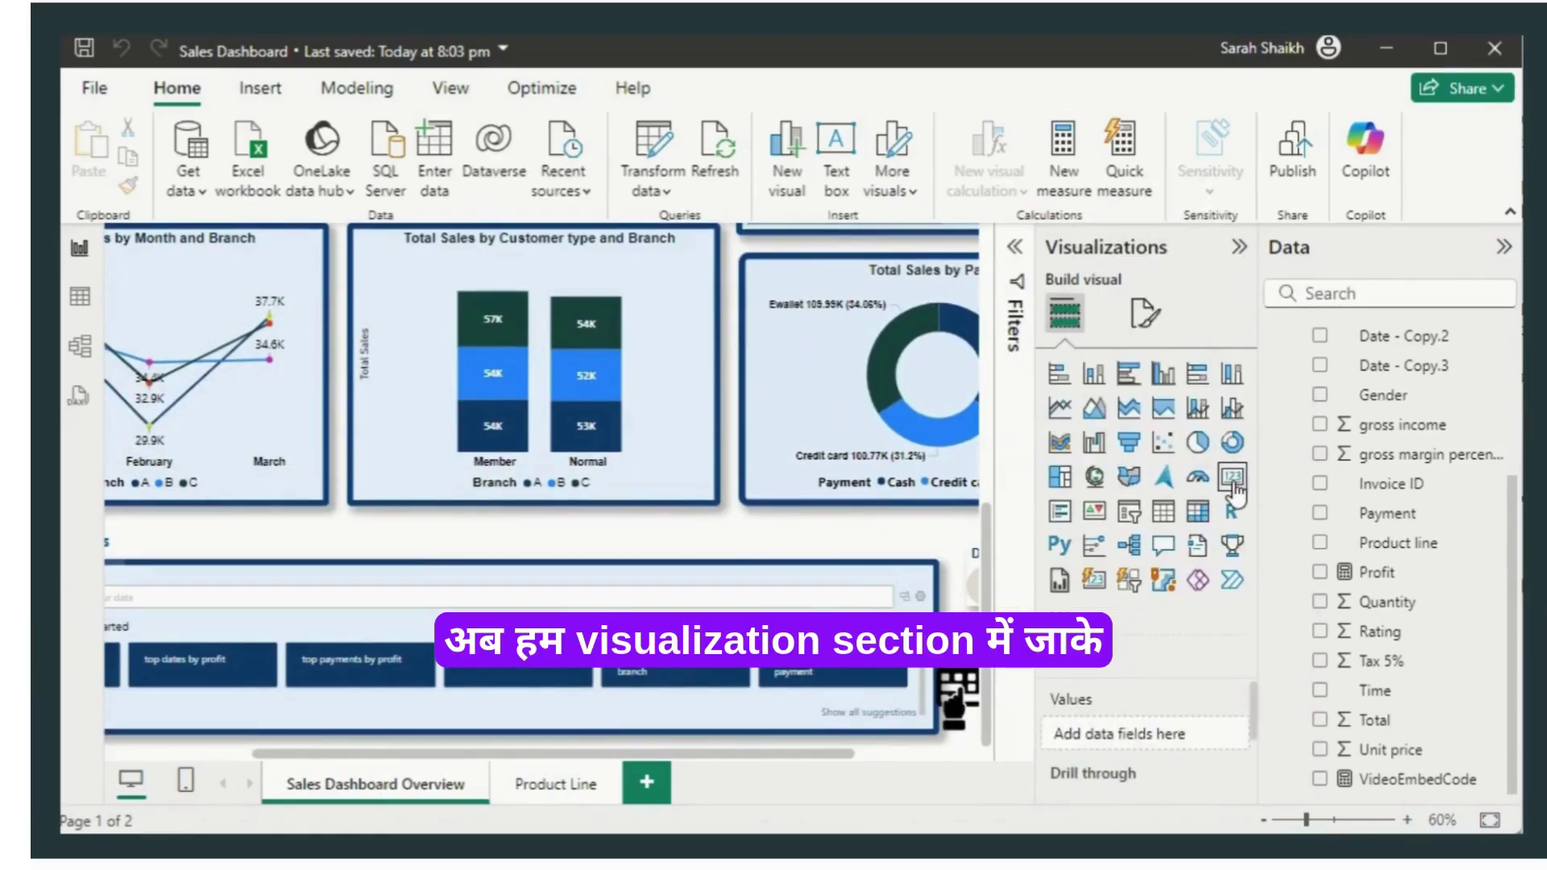
pyautogui.click(1233, 488)
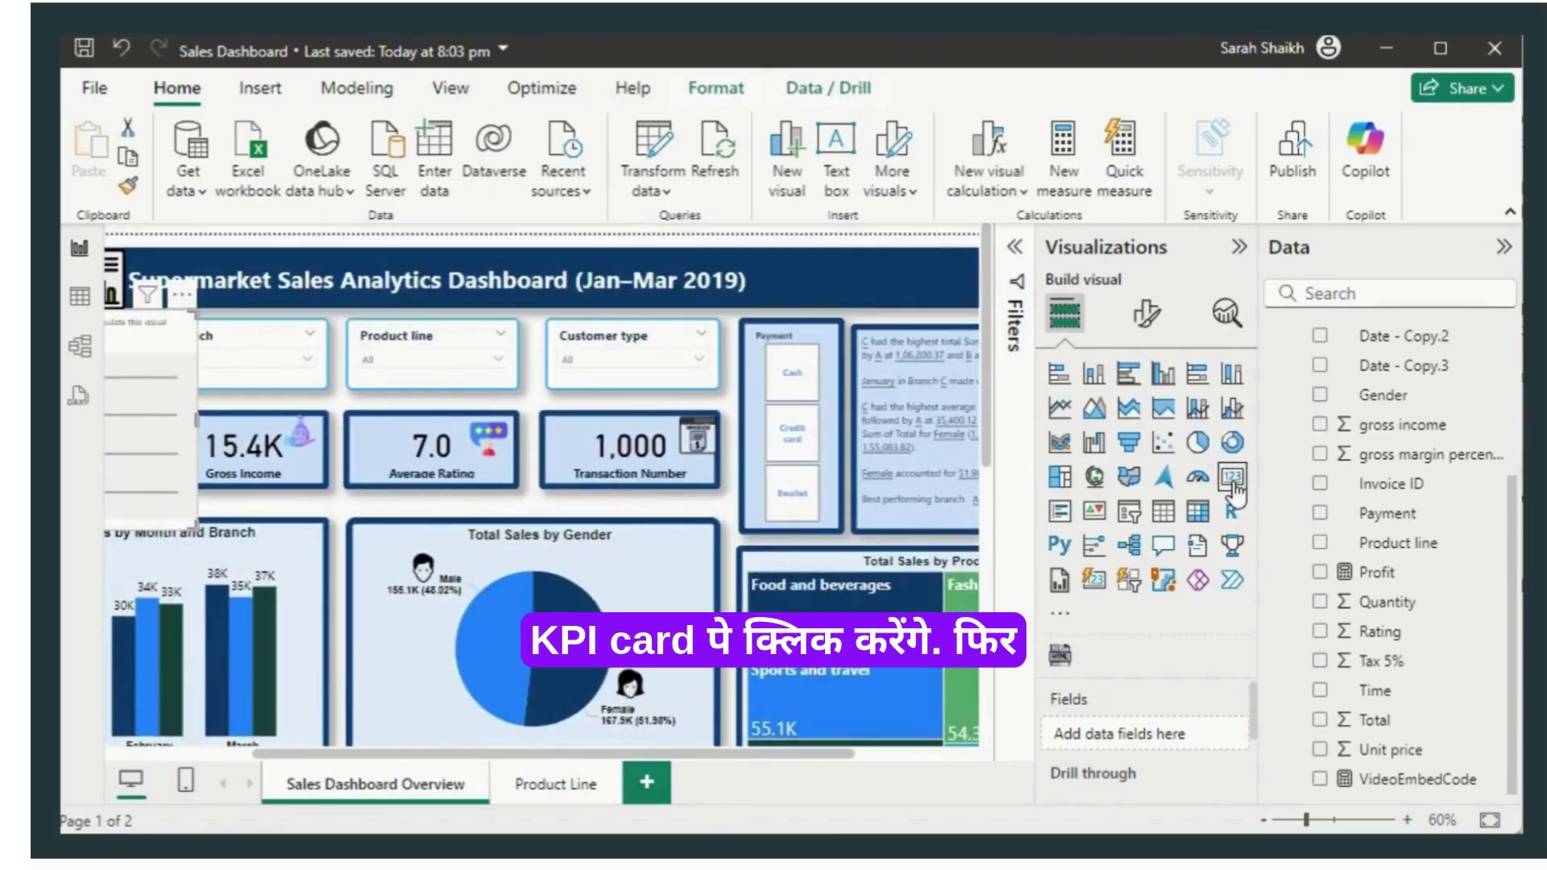
# Step: Shrink the empty card and move it over the centre of the Total Sales by Payment donut chart
pyautogui.moveTo(197, 522); pyautogui.dragTo(878, 585)
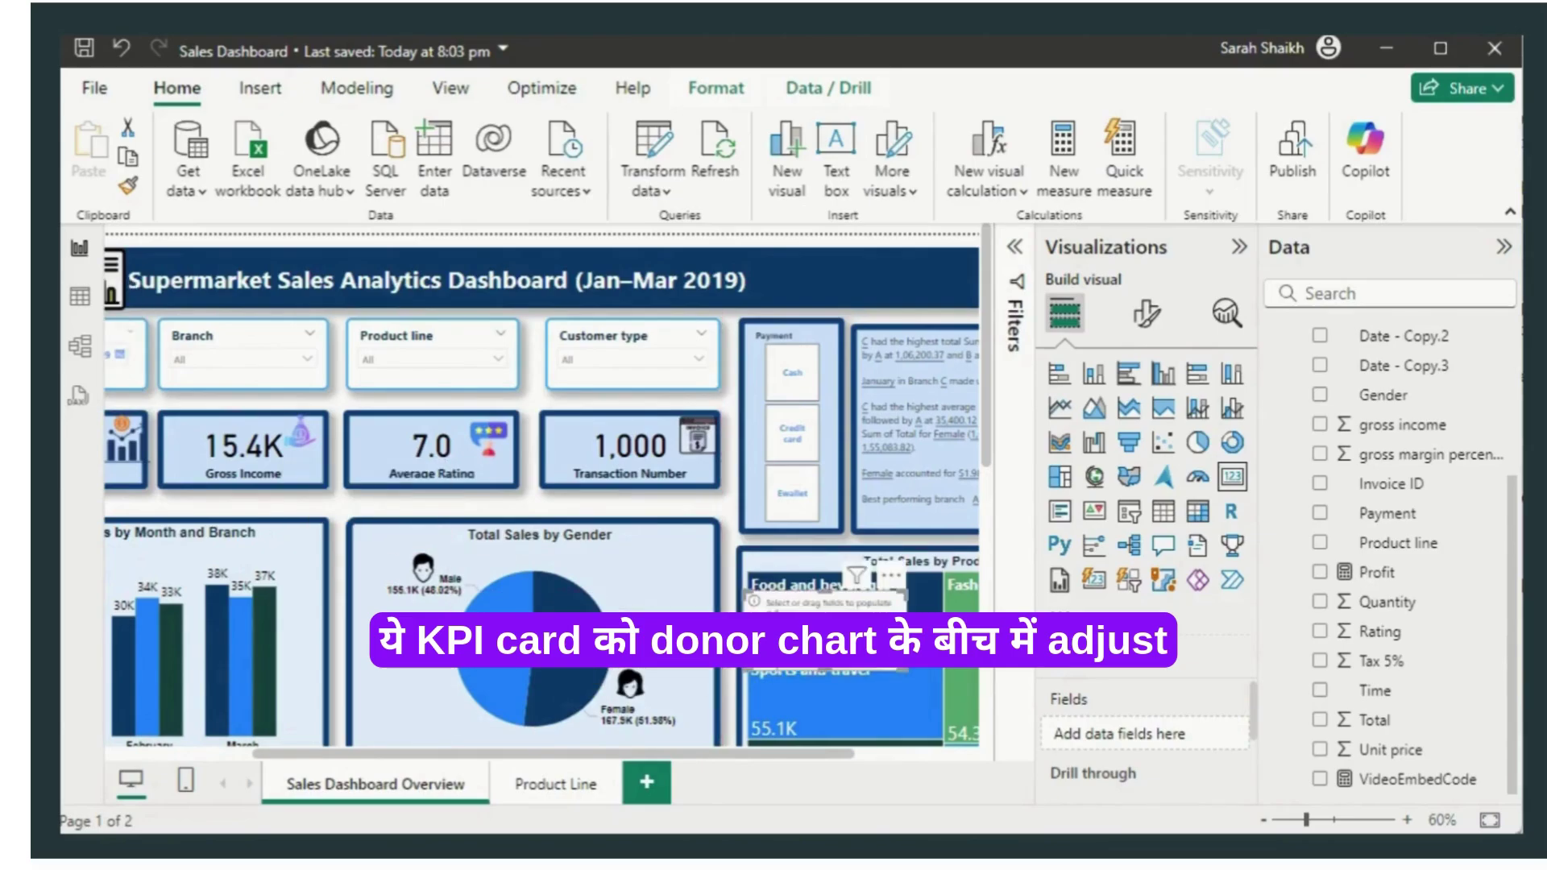
pyautogui.moveTo(842, 758); pyautogui.dragTo(968, 757)
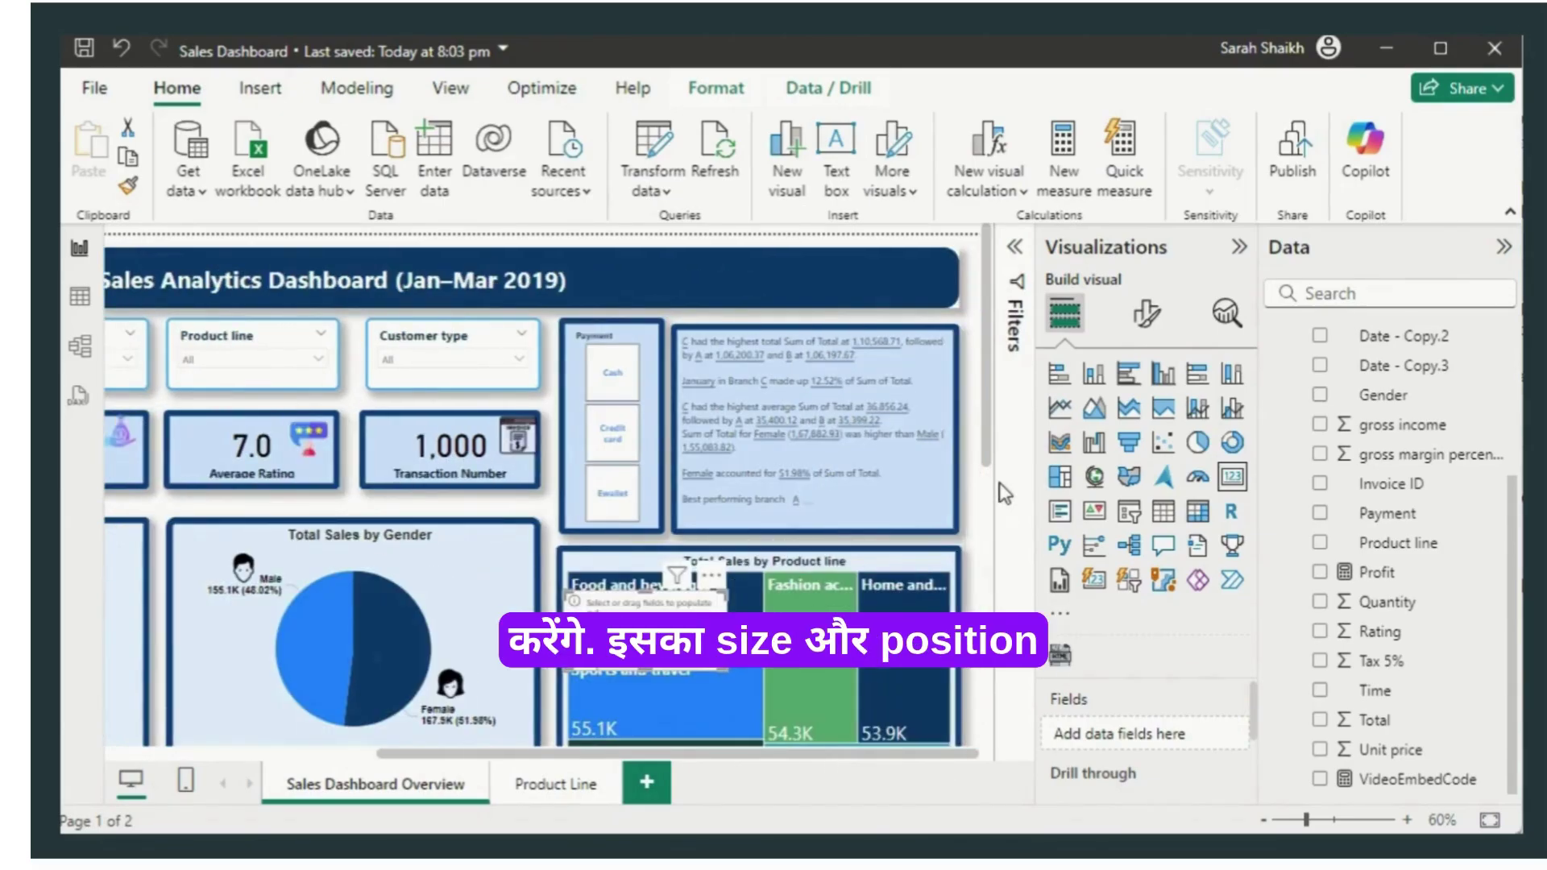
pyautogui.moveTo(983, 425); pyautogui.dragTo(982, 575)
pyautogui.scroll(1, 993, 578)
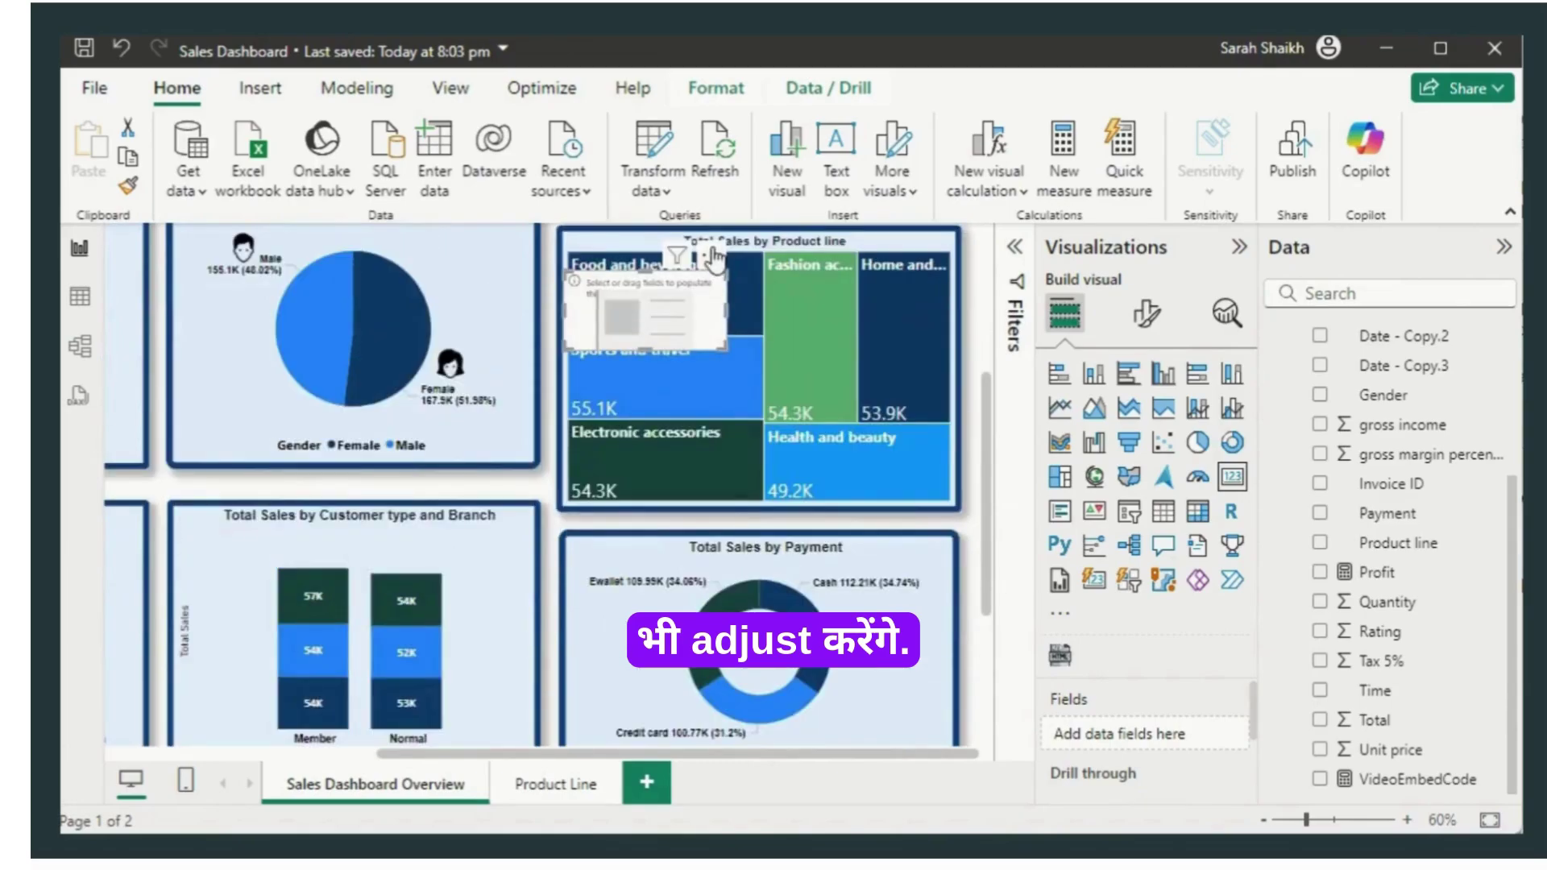
pyautogui.moveTo(702, 258); pyautogui.dragTo(780, 673)
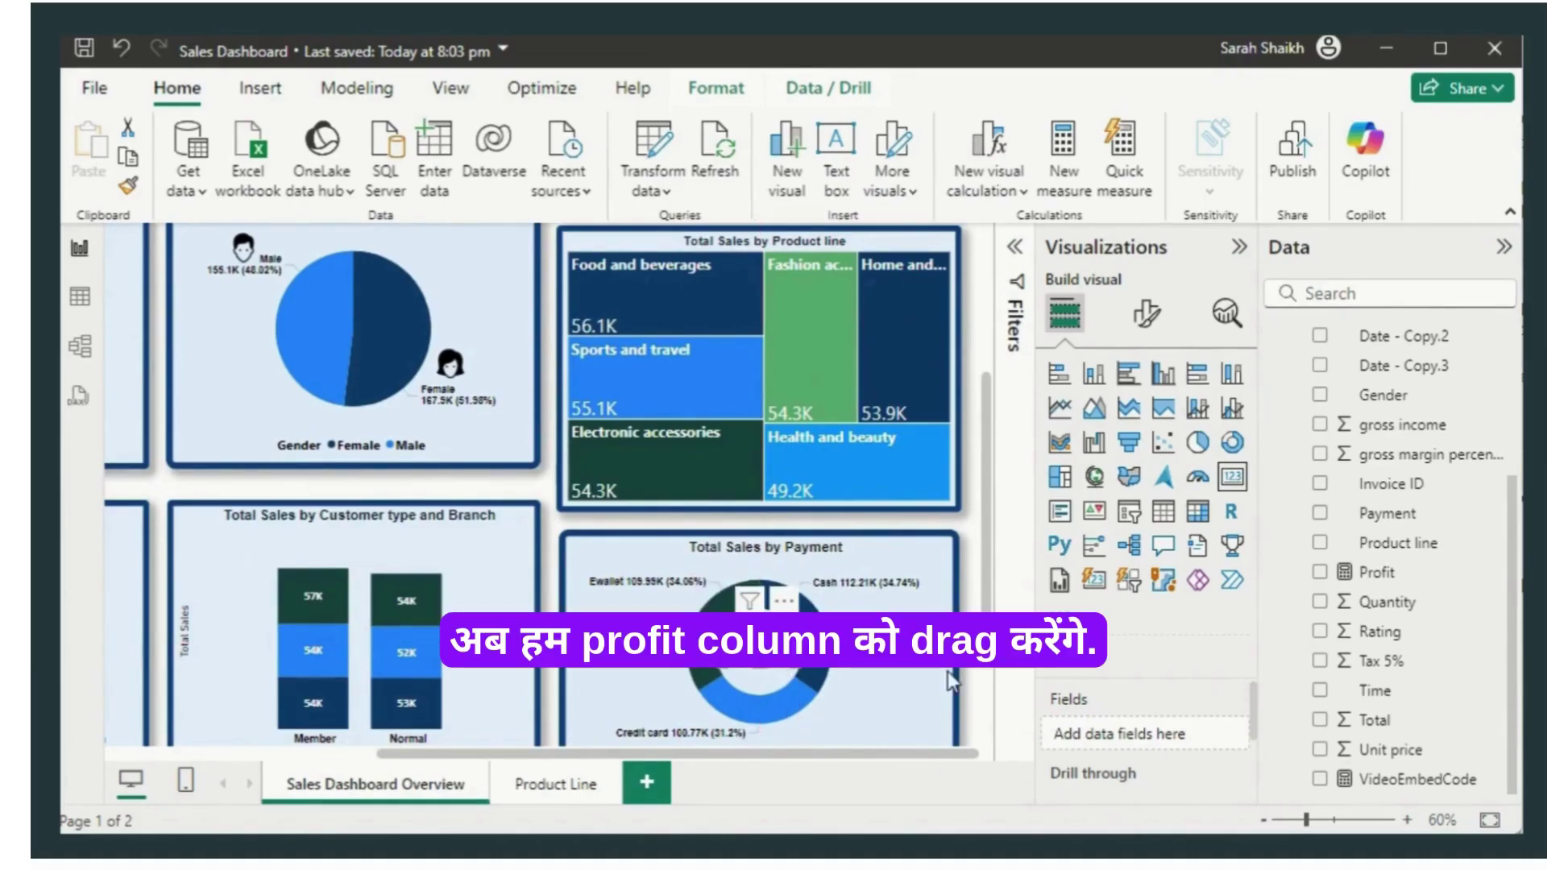
# Step: Add the Profit measure to the card and show its callout value in Thousands with 1 decimal place
pyautogui.click(1319, 573)
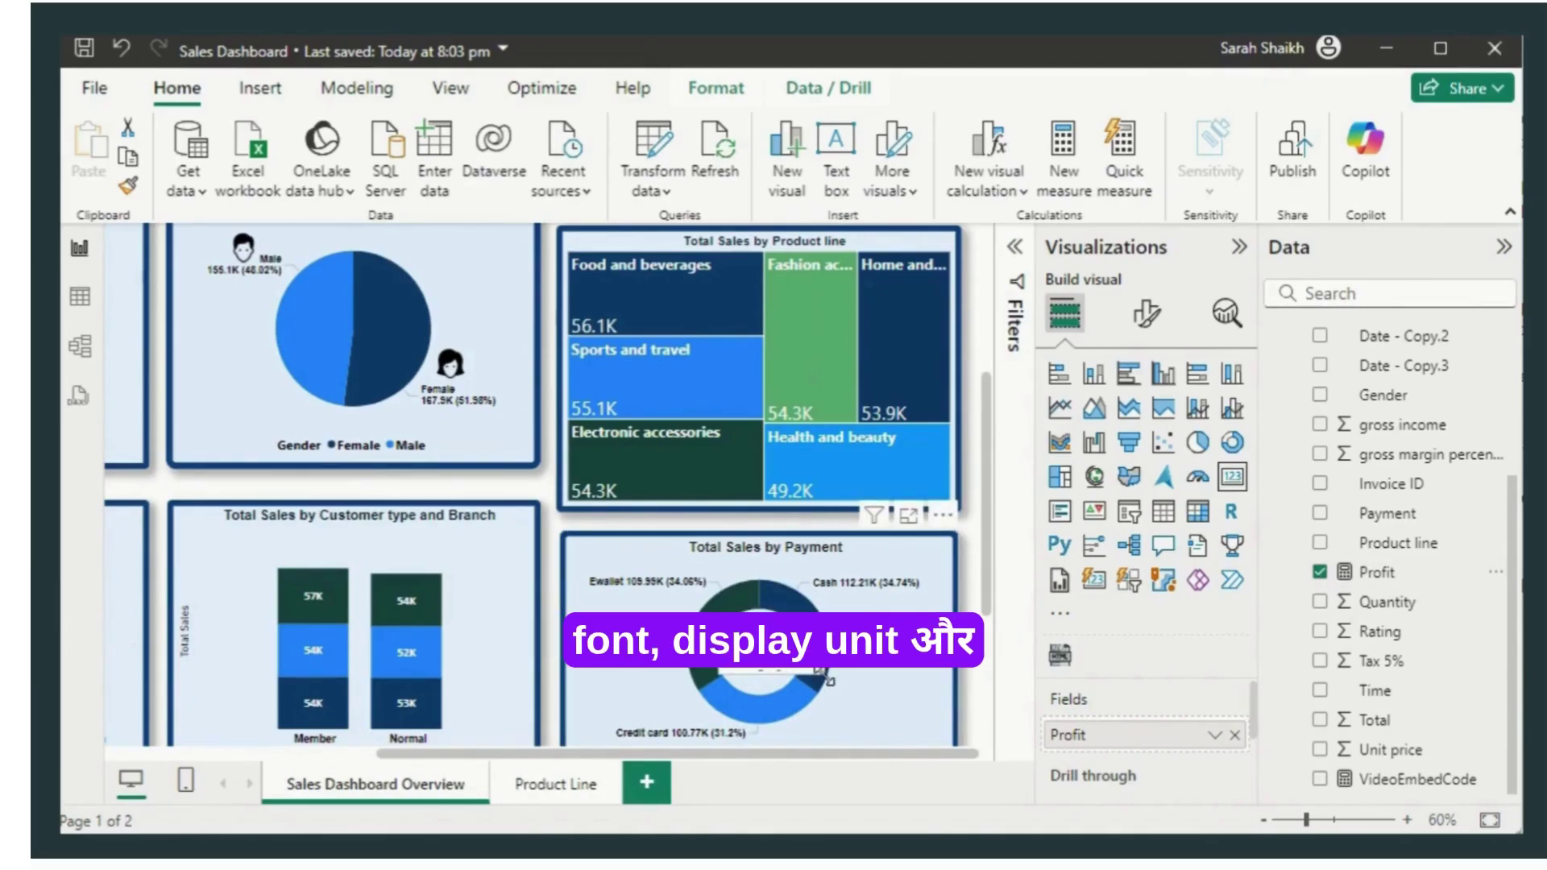
pyautogui.click(1145, 314)
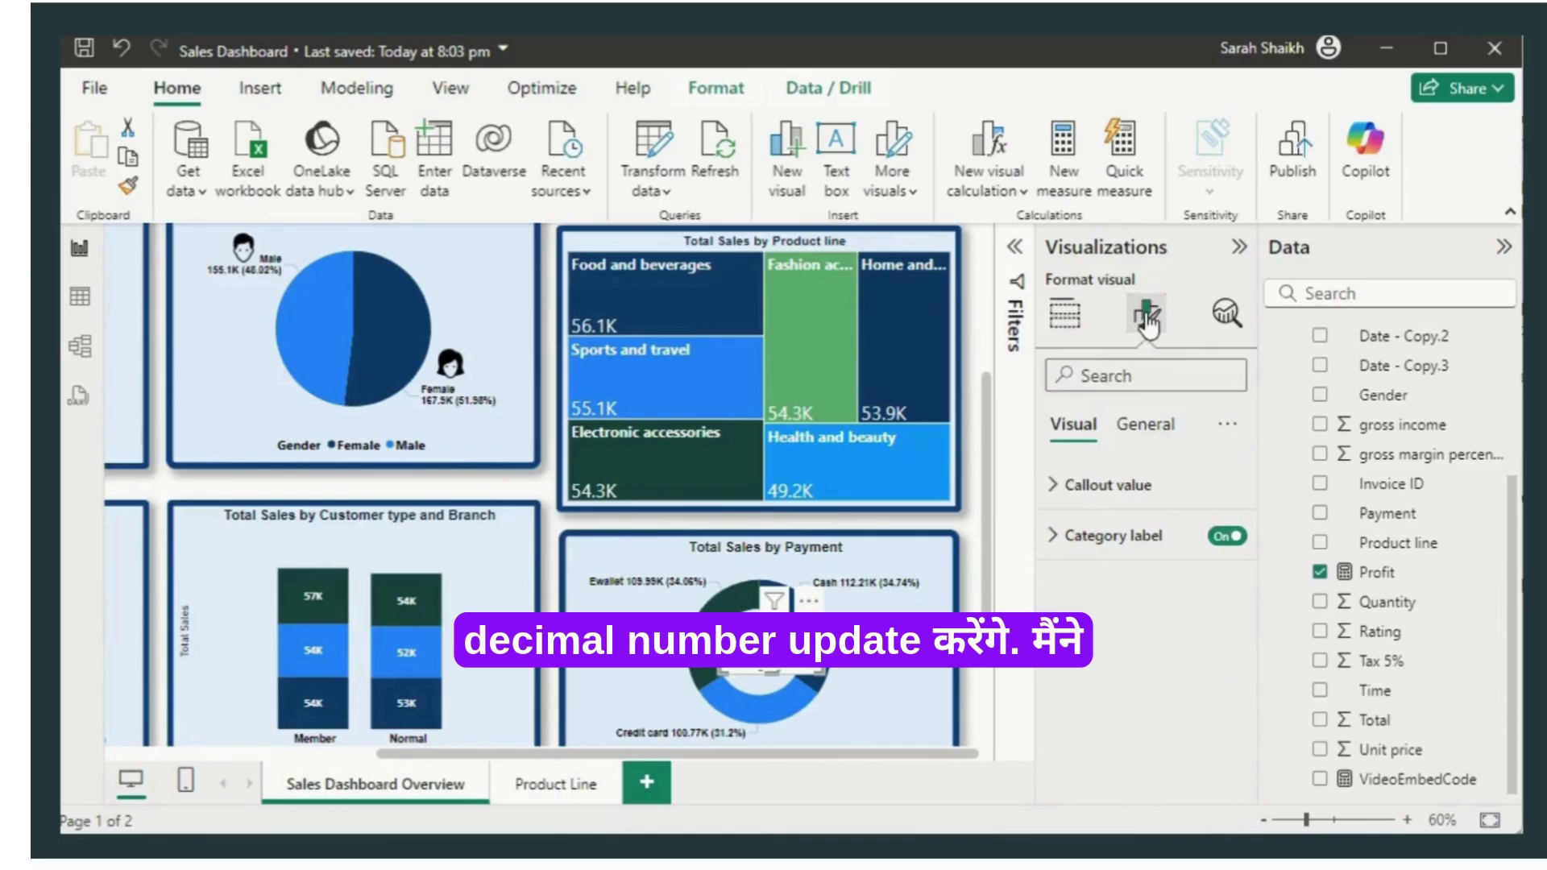
pyautogui.click(1056, 484)
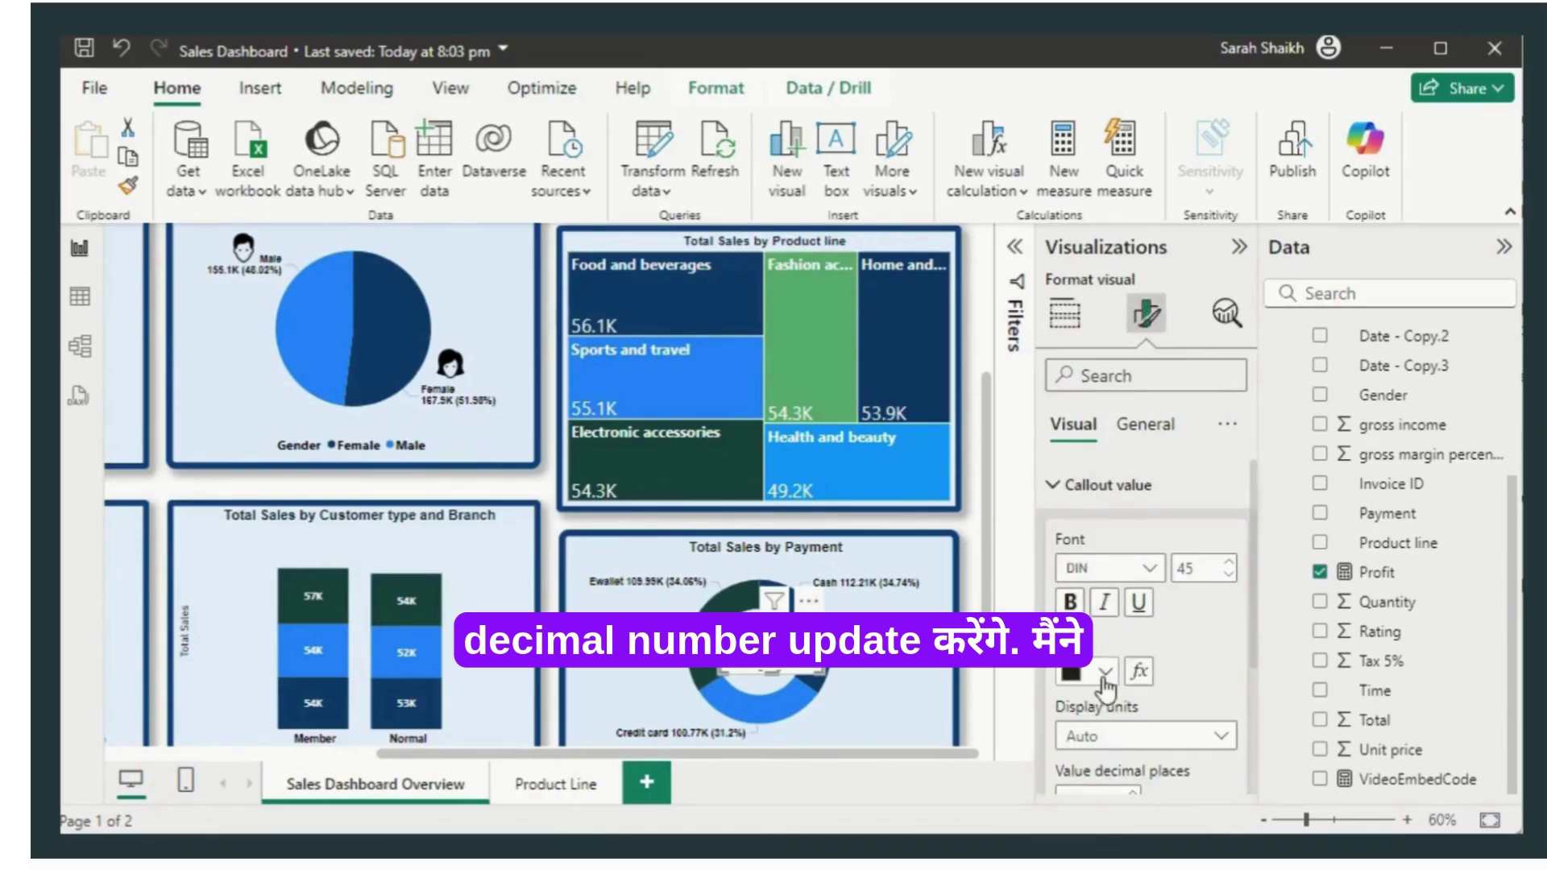
pyautogui.click(1125, 748)
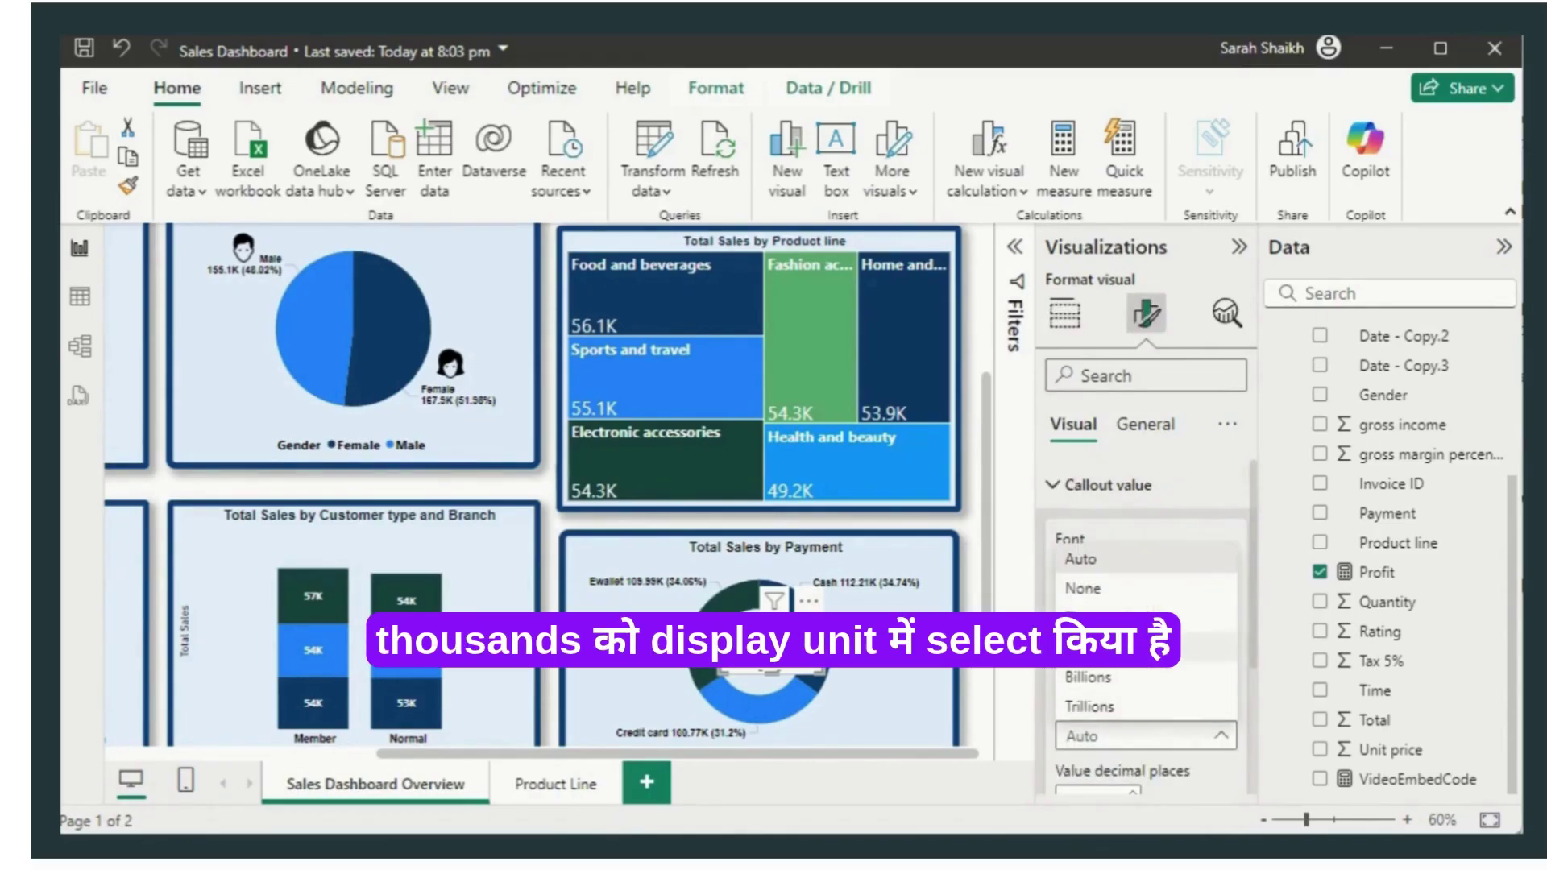
pyautogui.click(1131, 635)
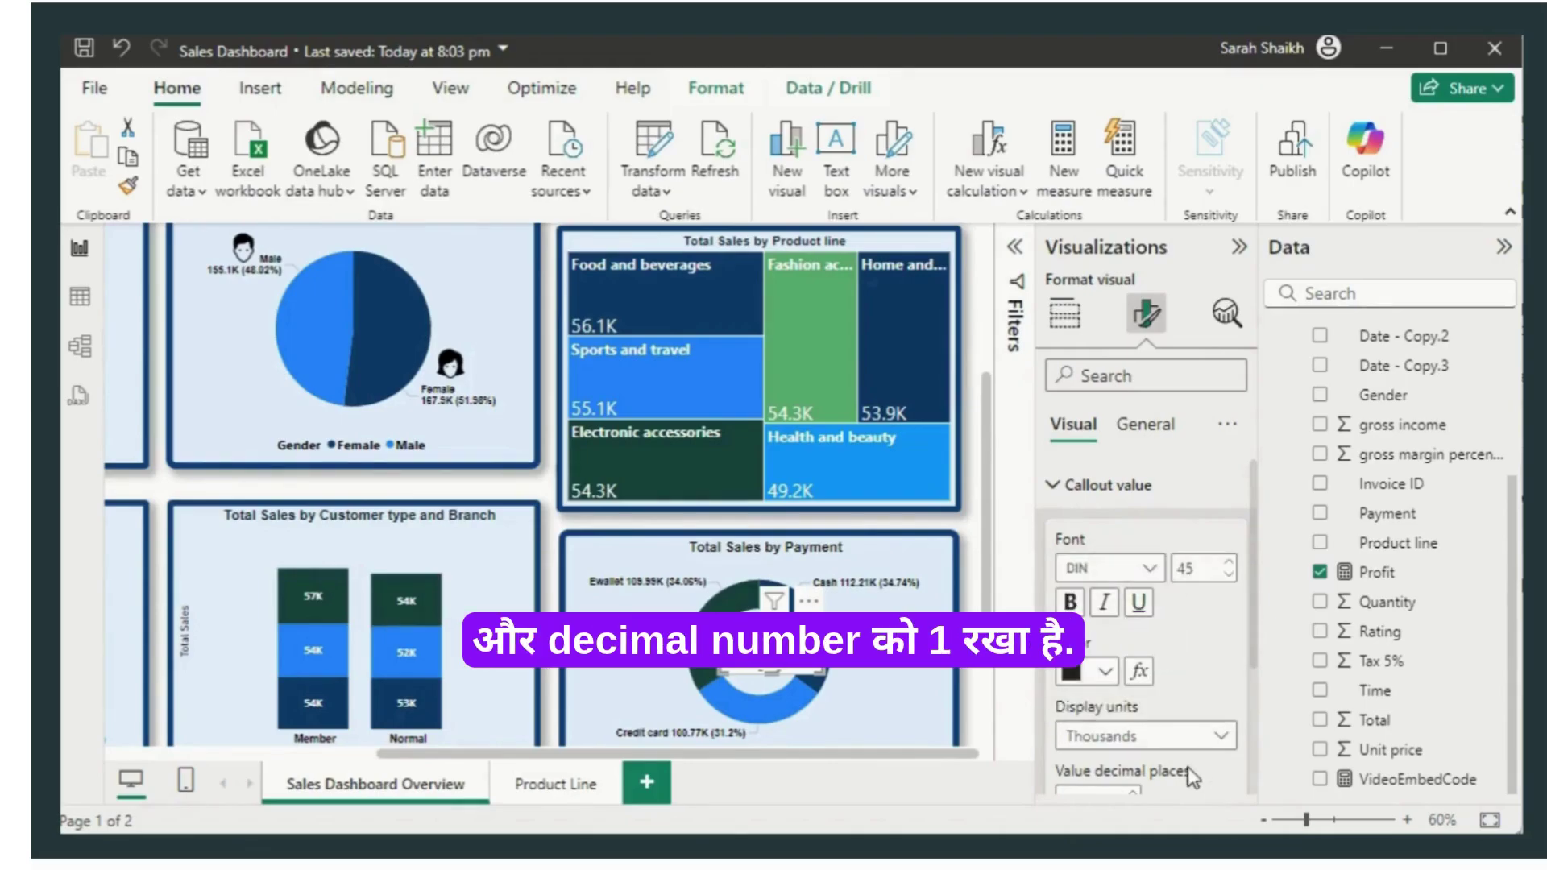
pyautogui.scroll(-1, 1258, 657)
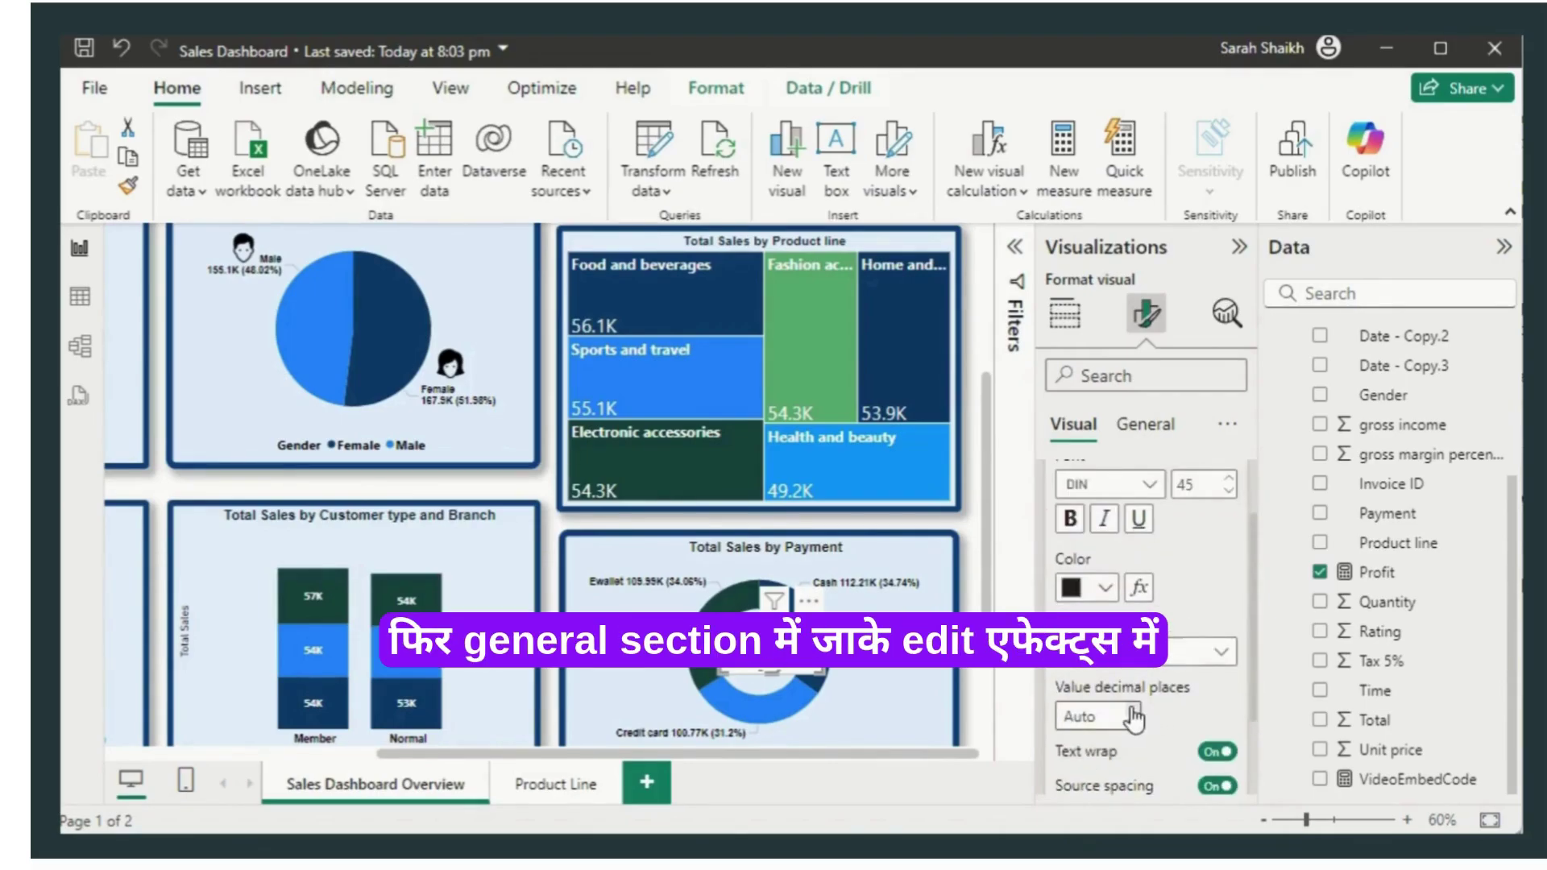
# Step: Format the Profit card's callout value in bold Calibri, size 24, with the blue from the recent colors
pyautogui.click(1150, 484)
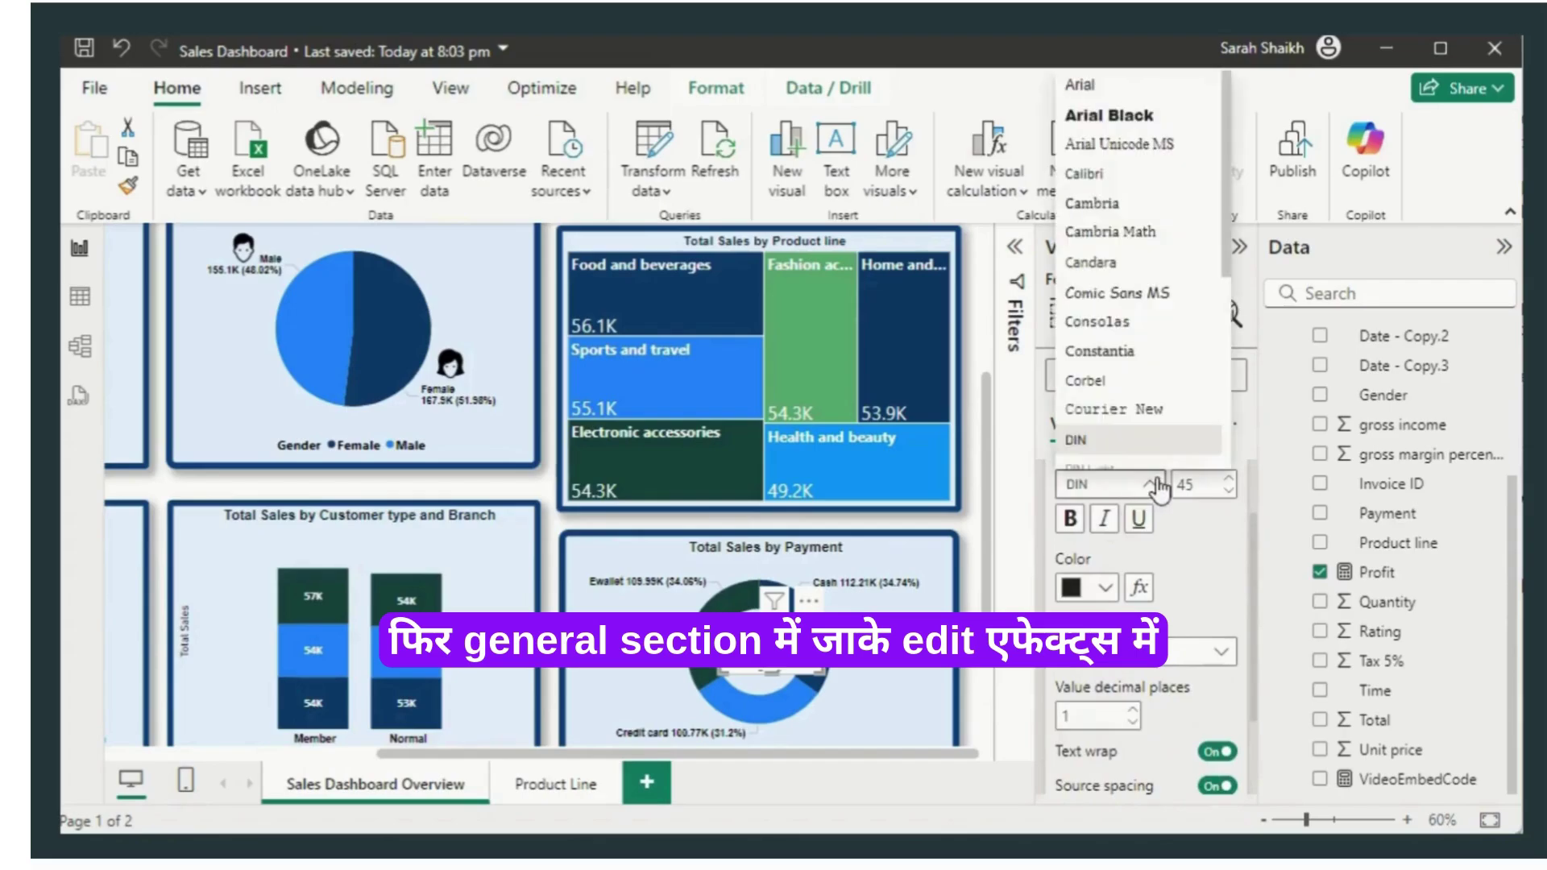
pyautogui.click(1120, 191)
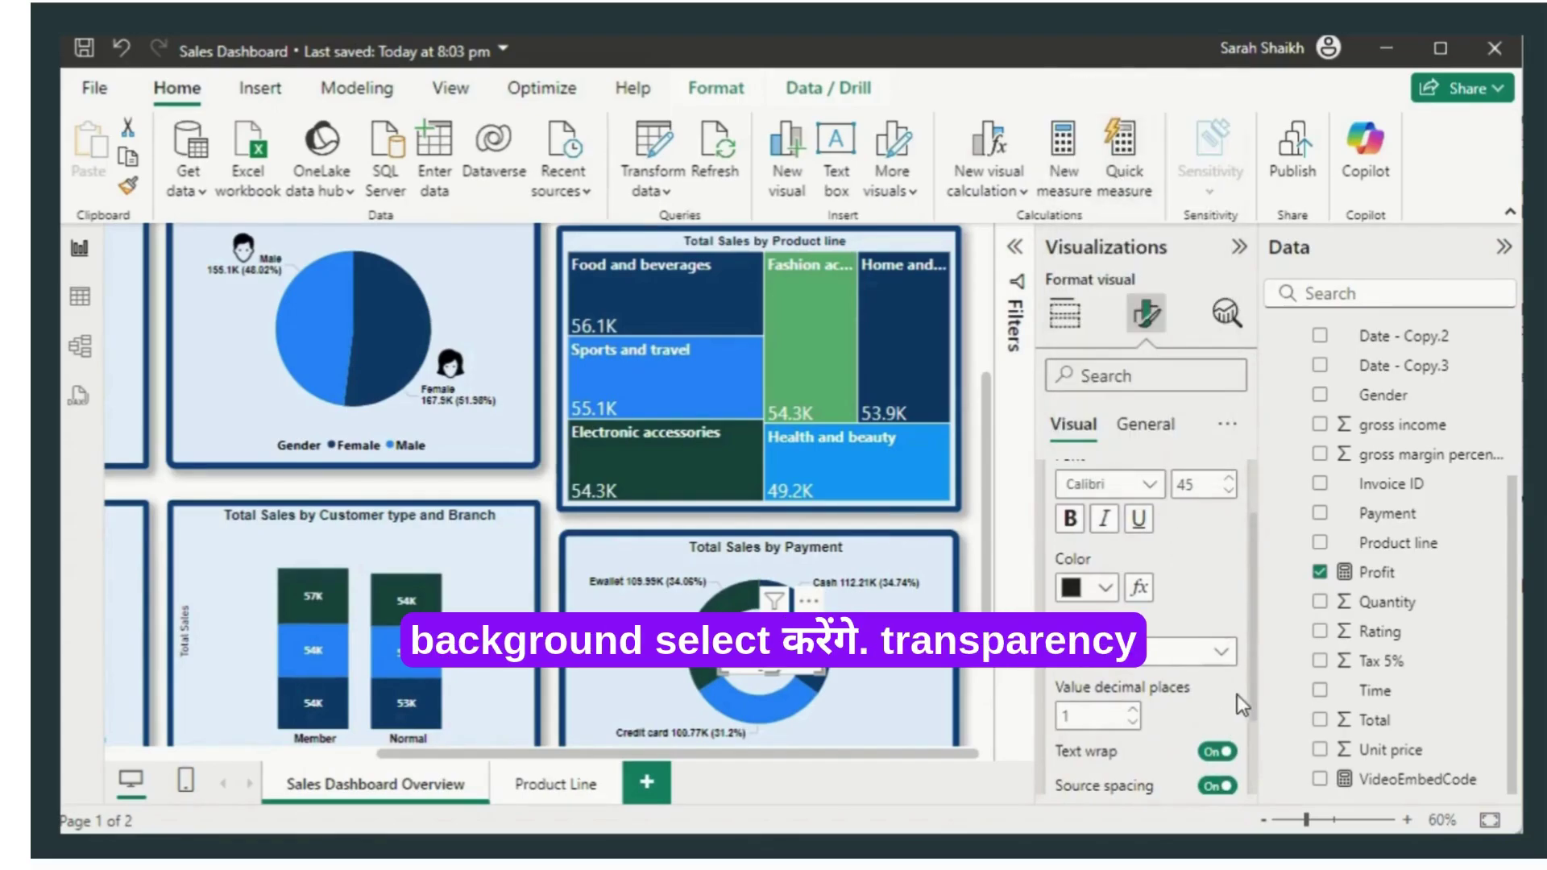
pyautogui.scroll(1, 1254, 665)
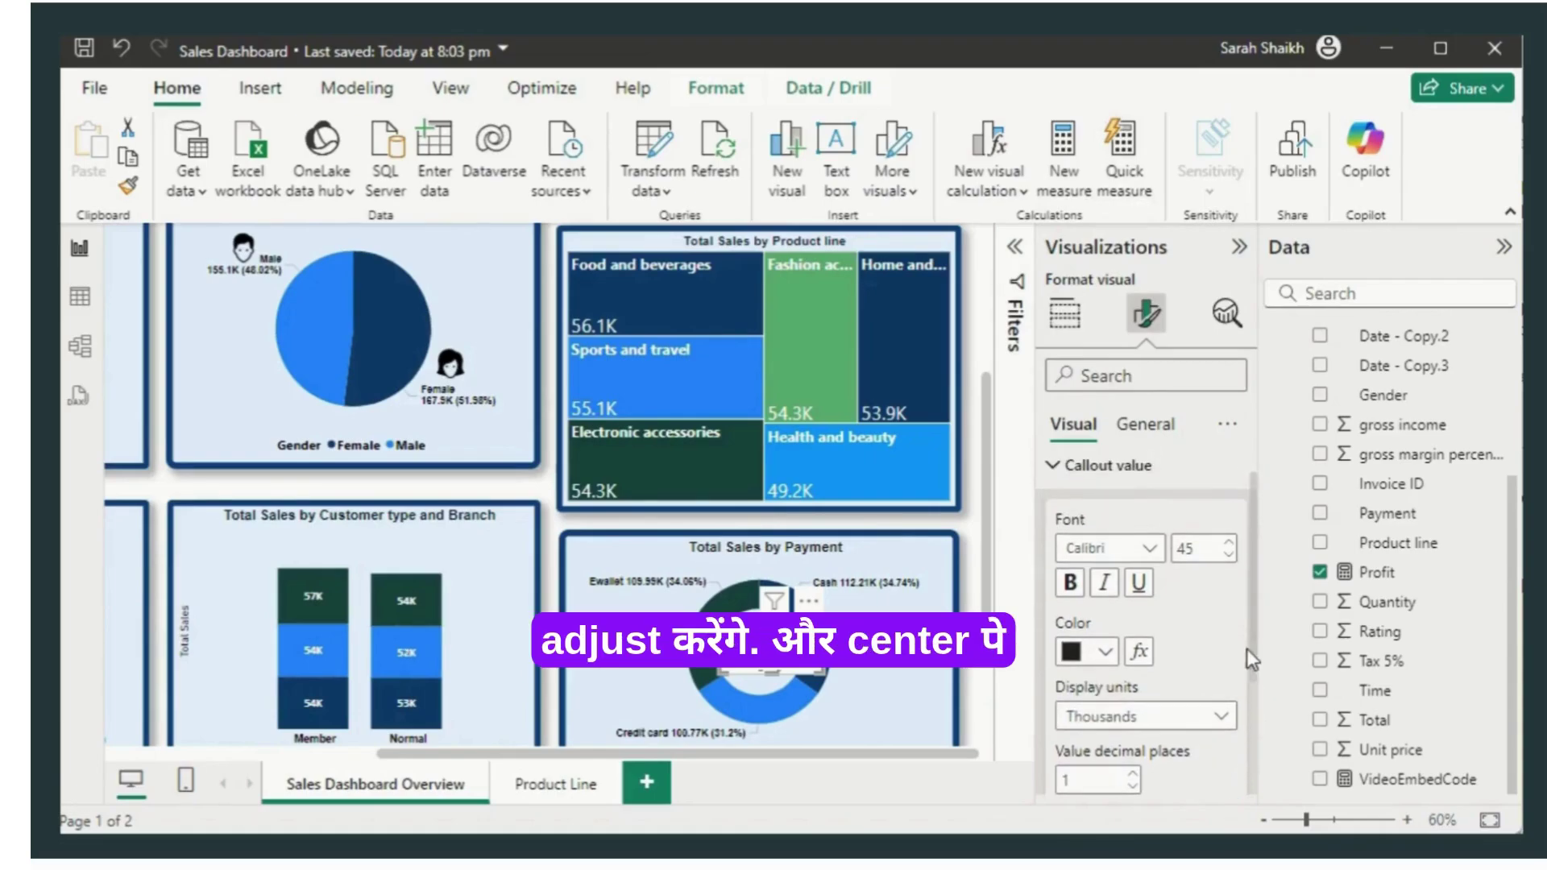
pyautogui.write('24')
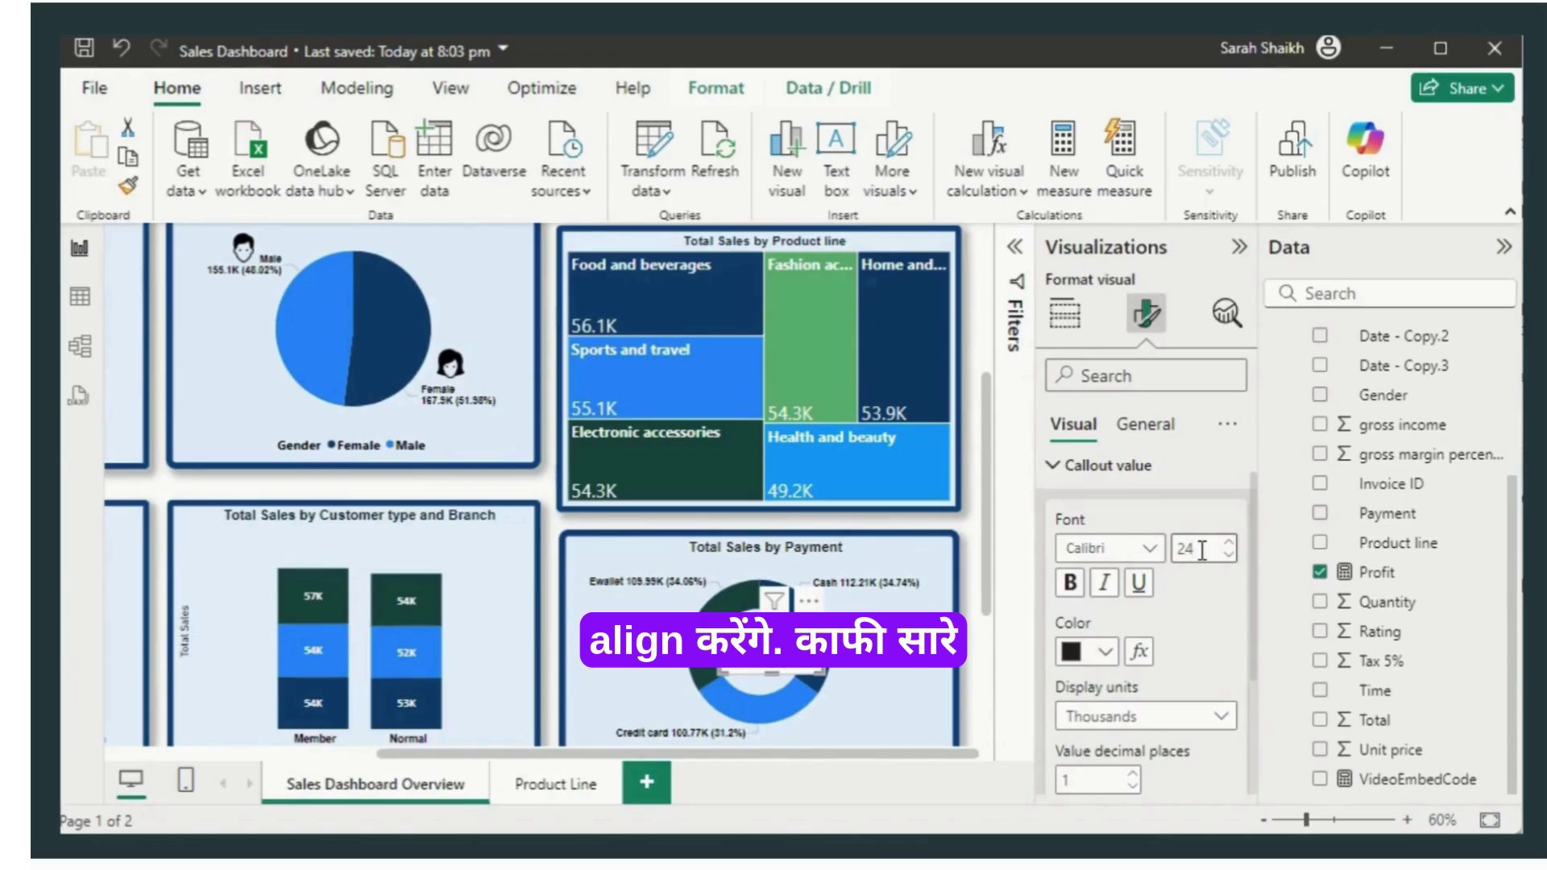
pyautogui.click(1105, 651)
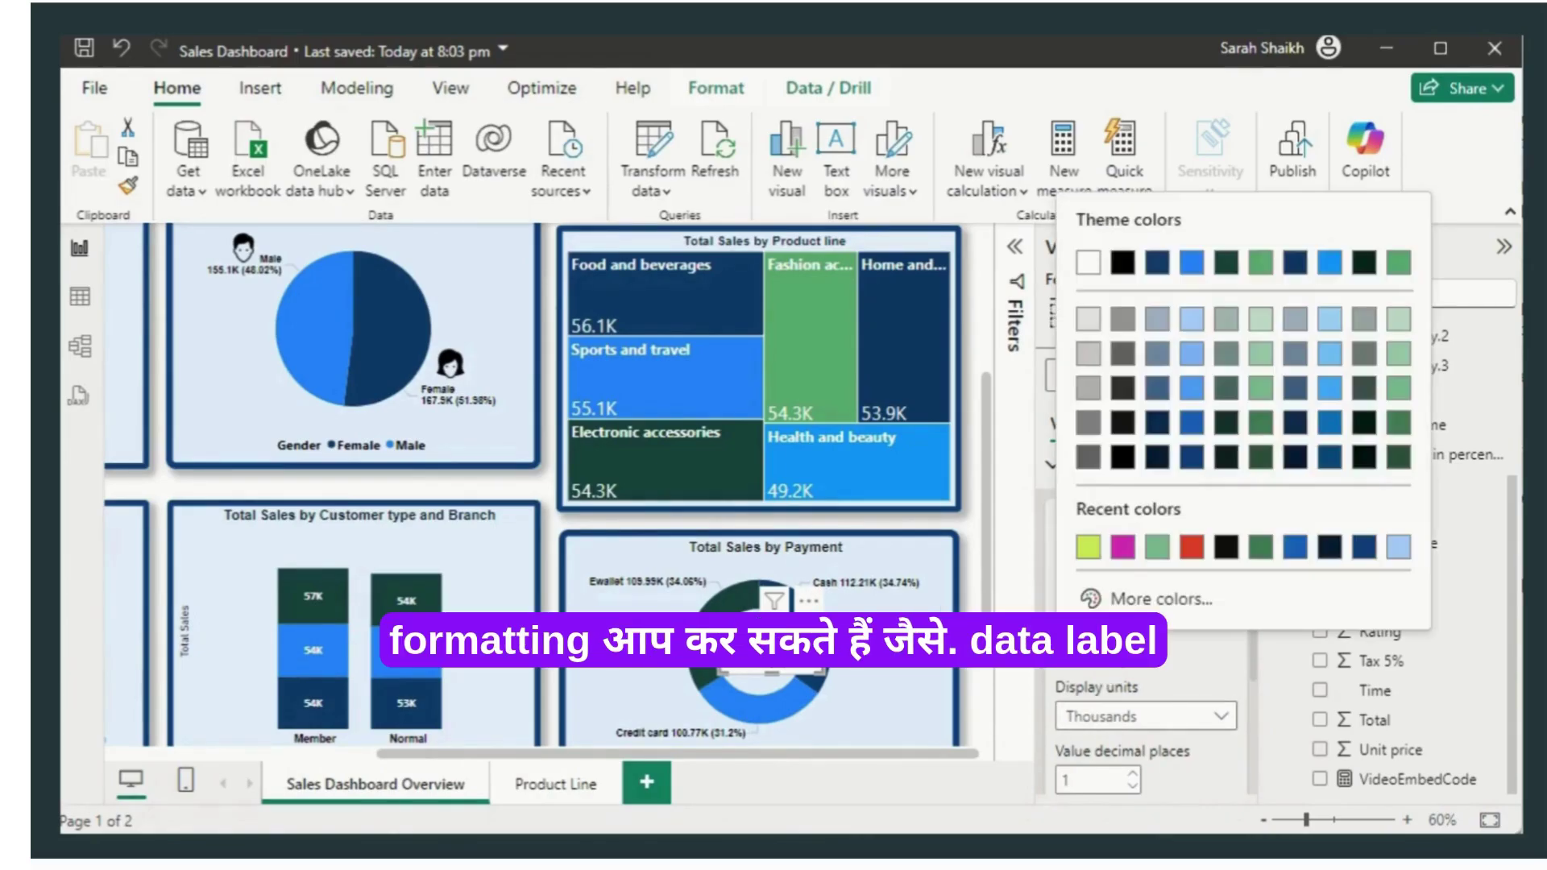
pyautogui.click(1291, 551)
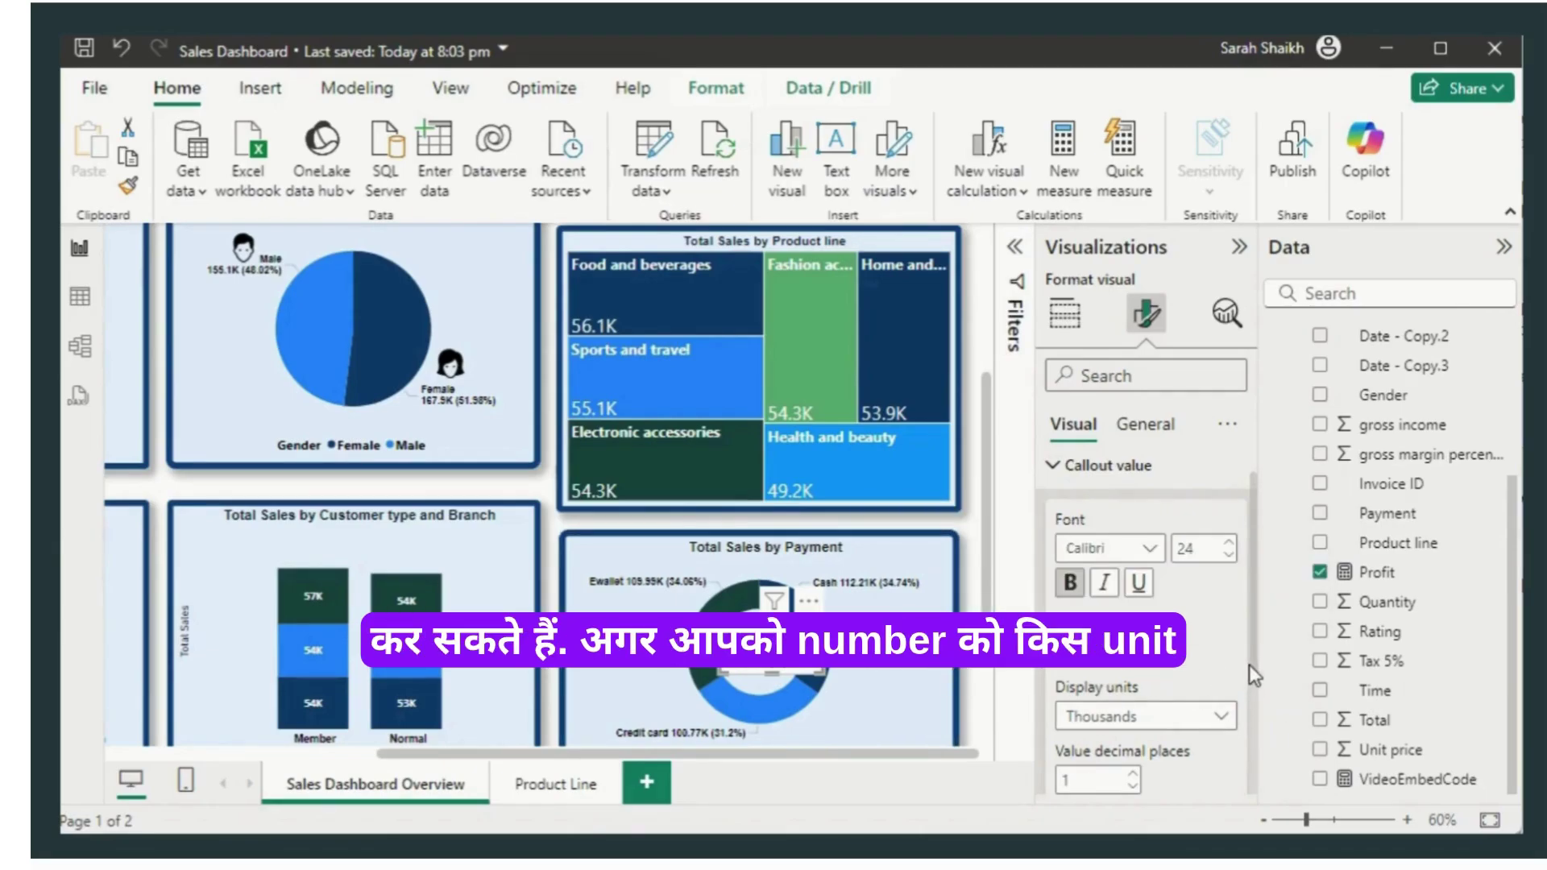
# Step: Give the Profit card a light blue background and set its transparency to 100%
pyautogui.scroll(-3, 1251, 649)
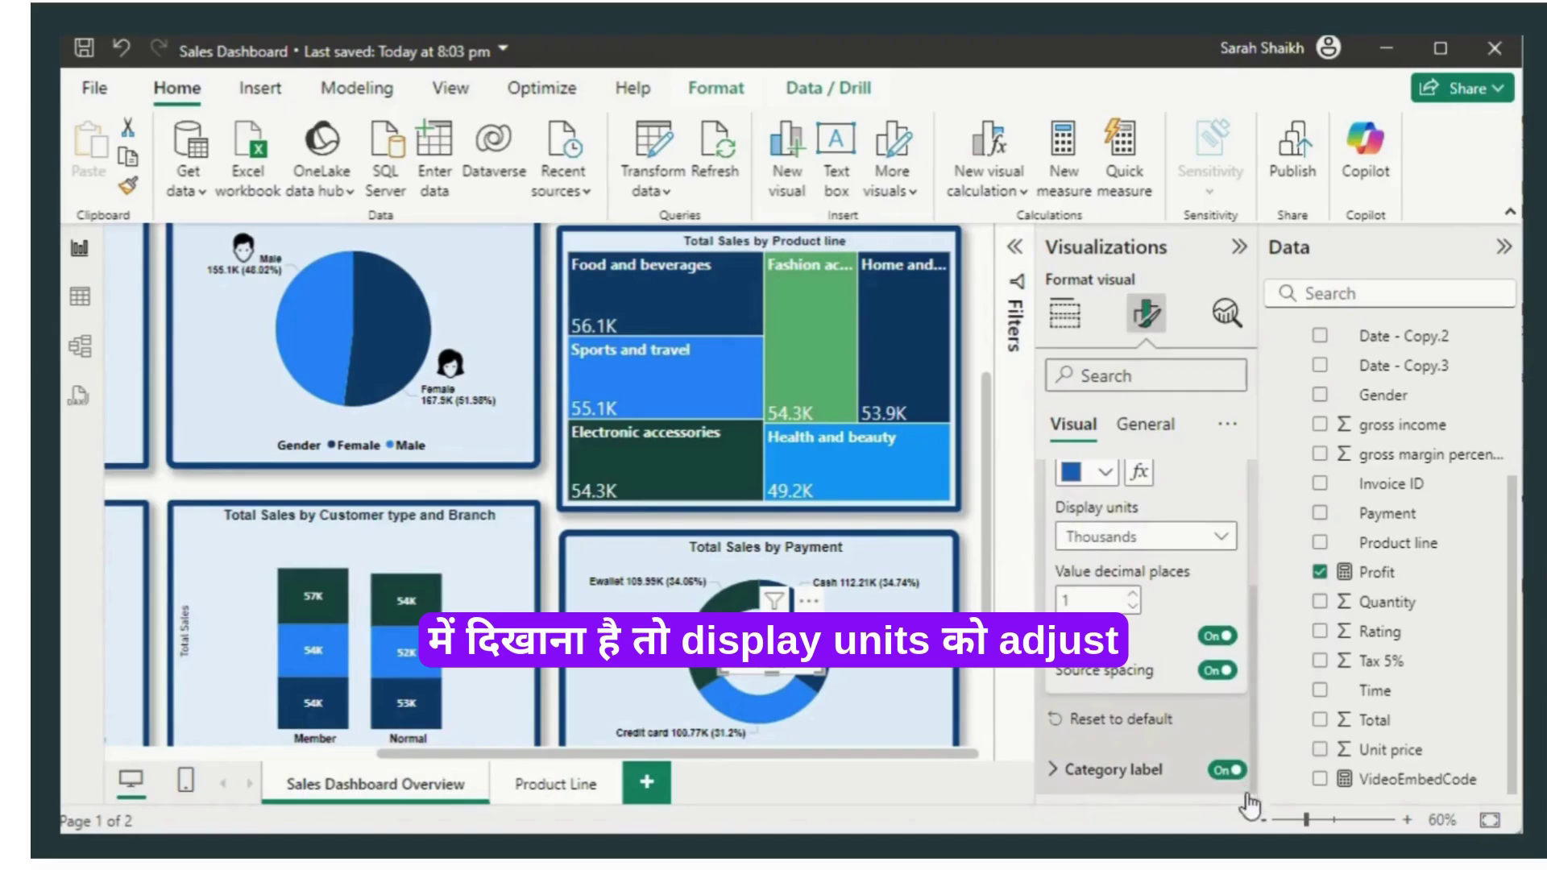
pyautogui.click(1143, 423)
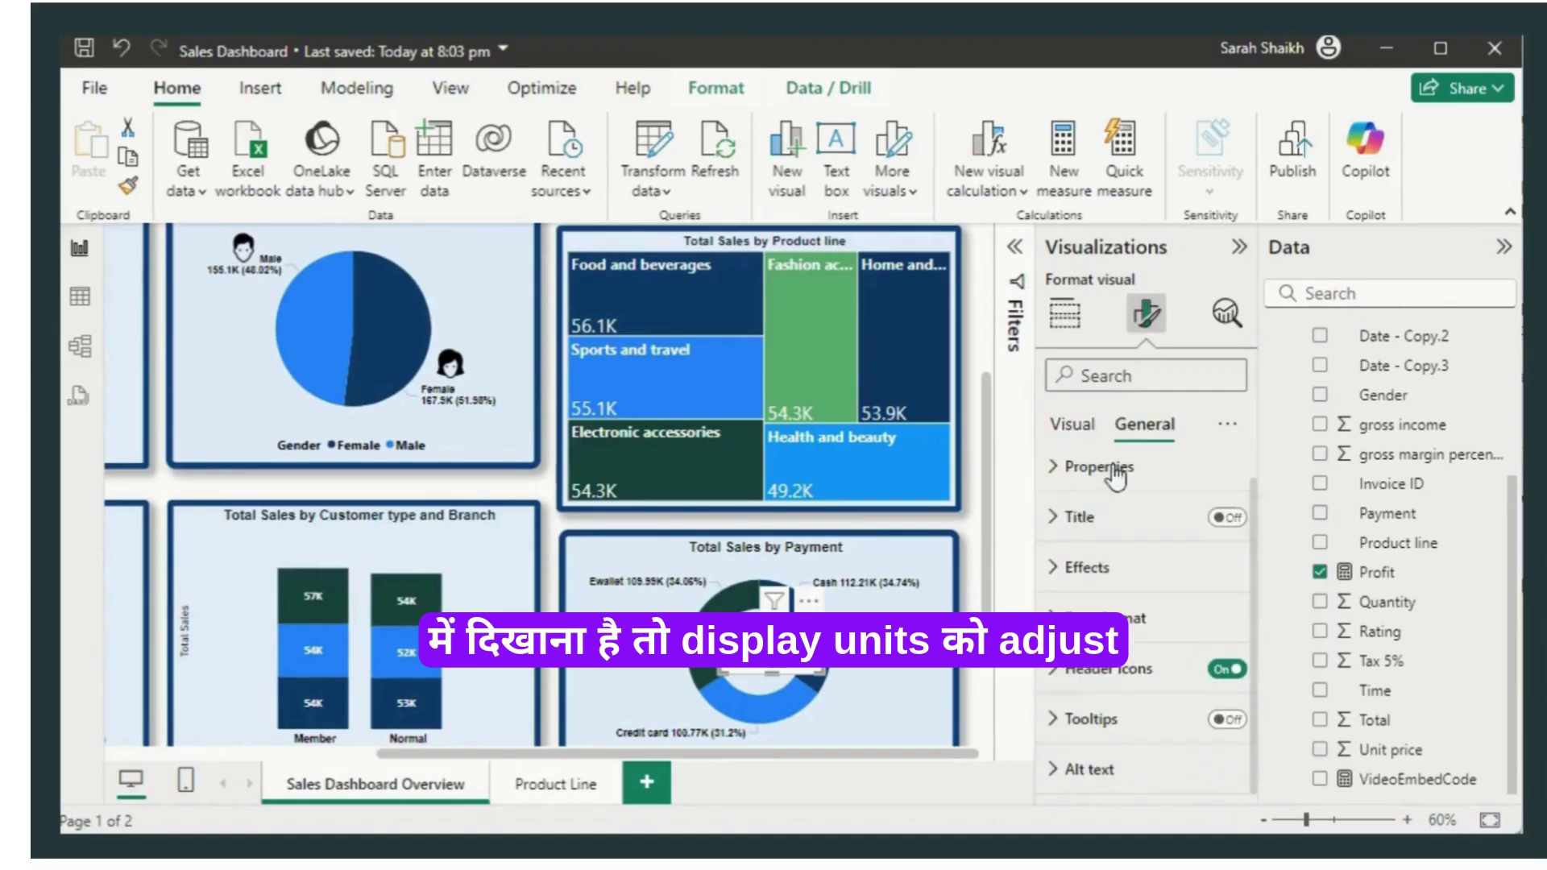
pyautogui.click(1056, 567)
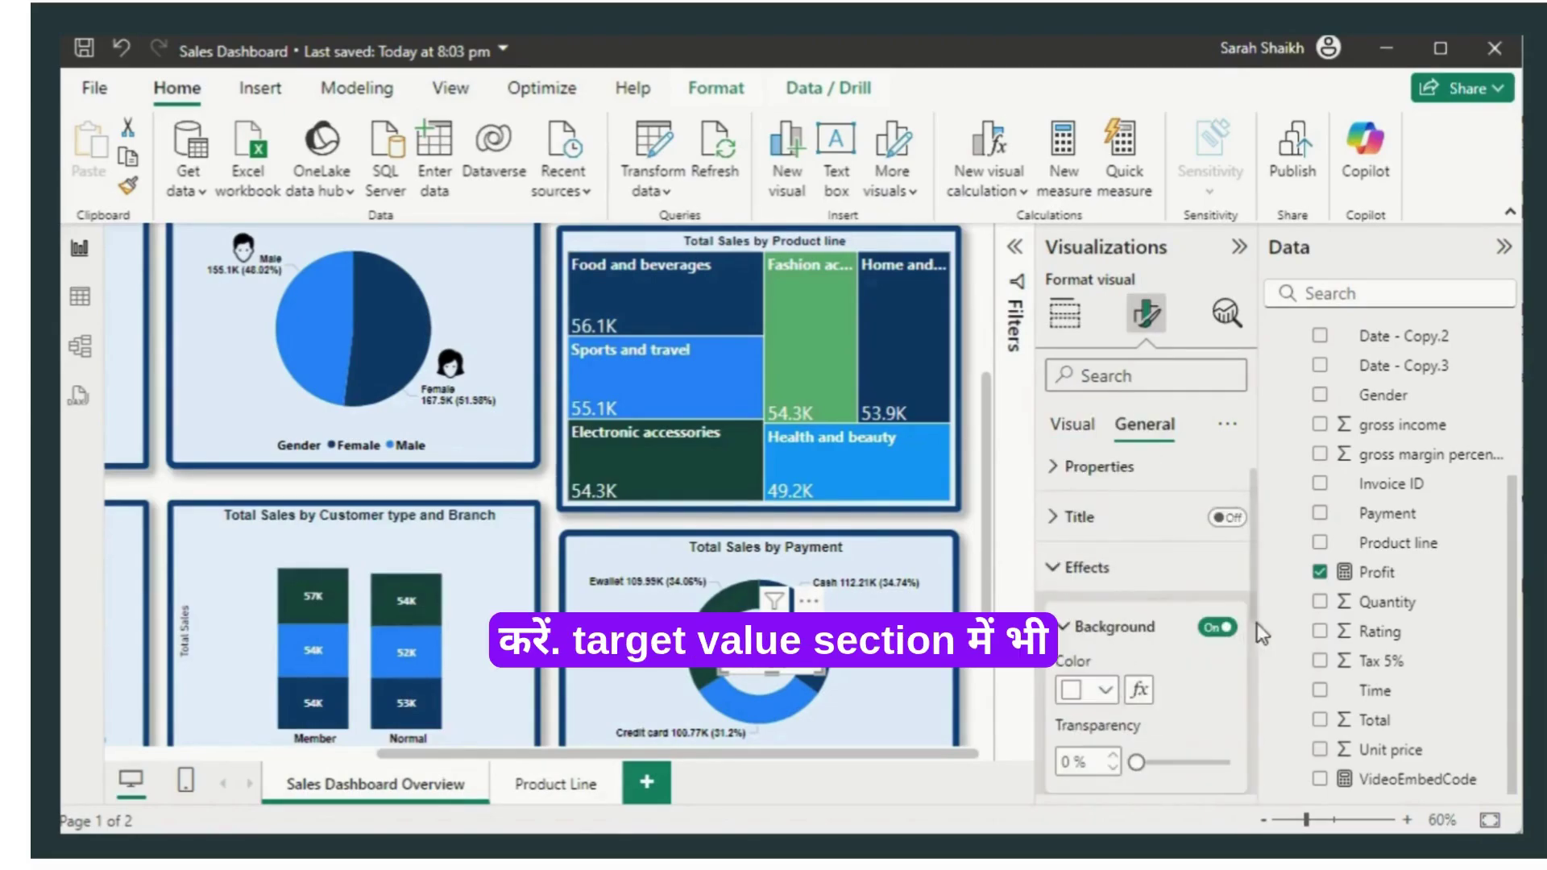
pyautogui.click(1105, 690)
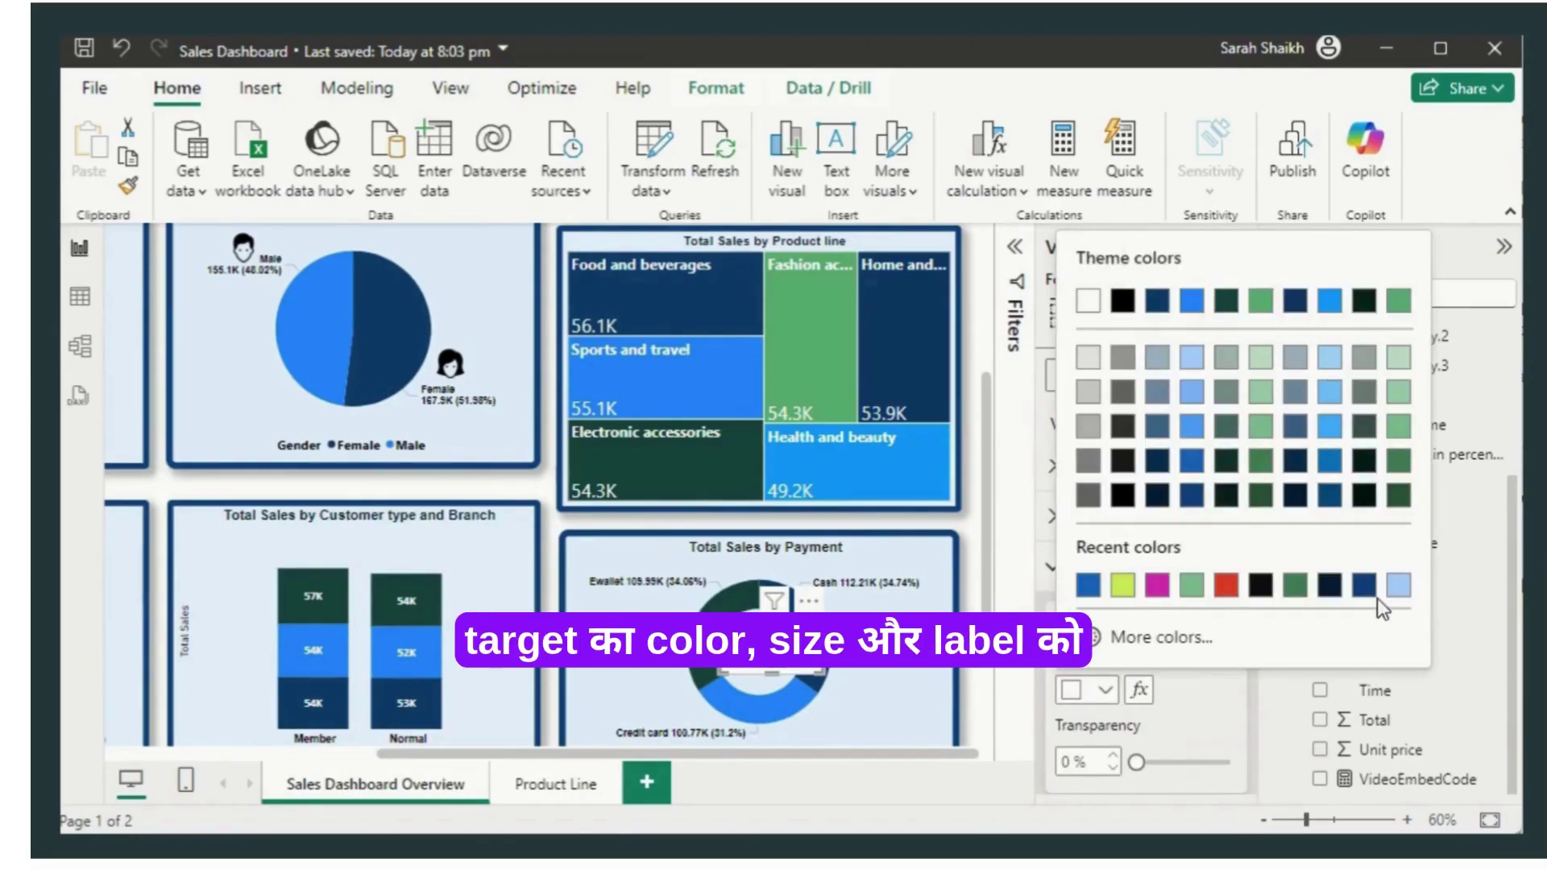
pyautogui.click(1398, 586)
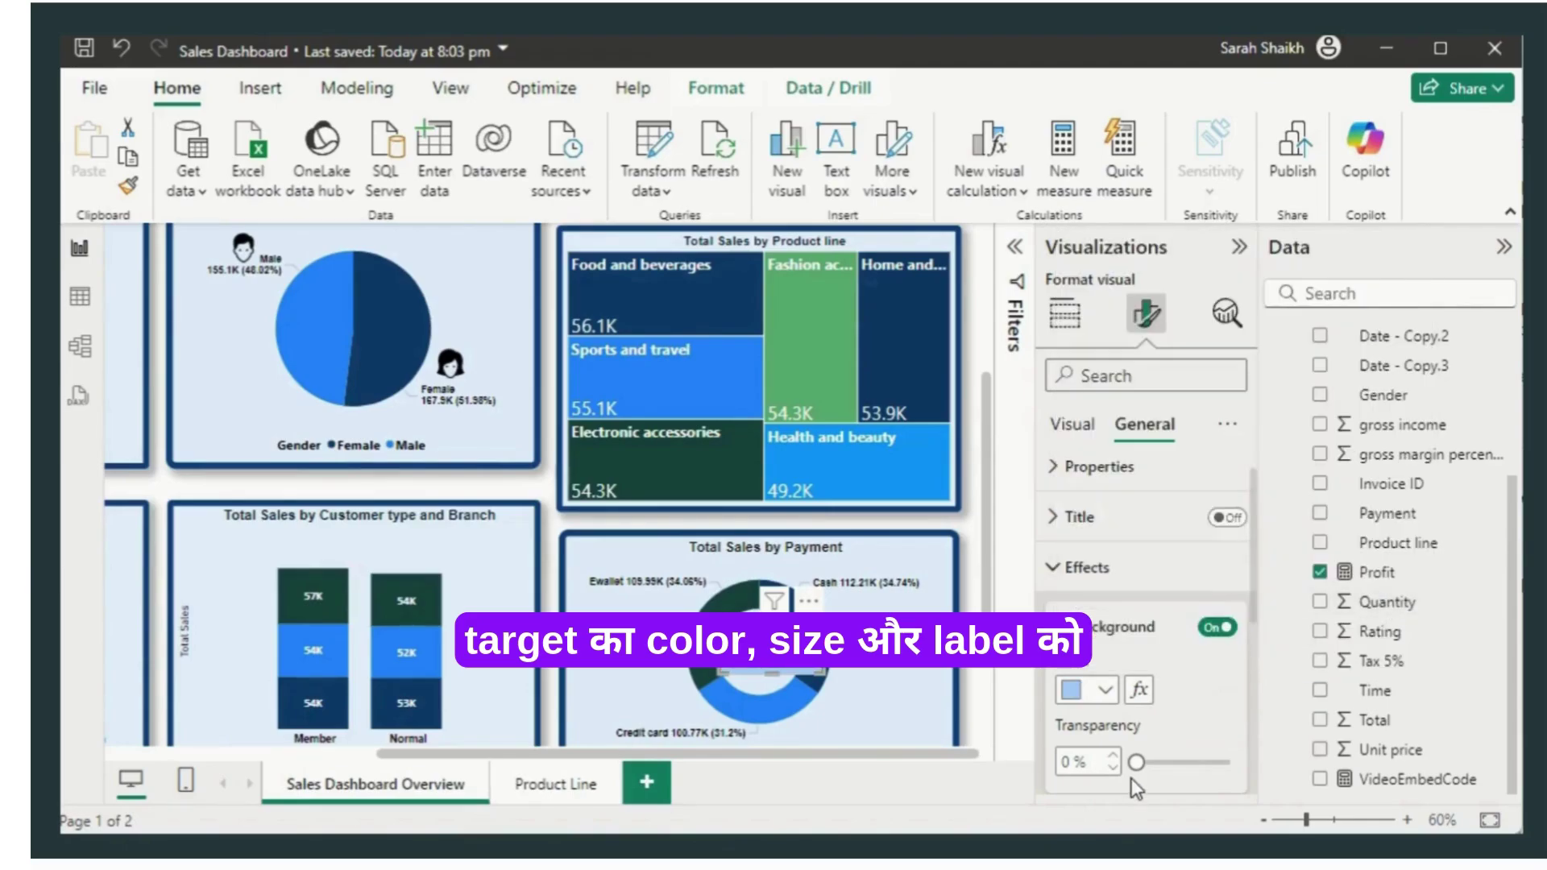
pyautogui.moveTo(1132, 778); pyautogui.dragTo(1245, 780)
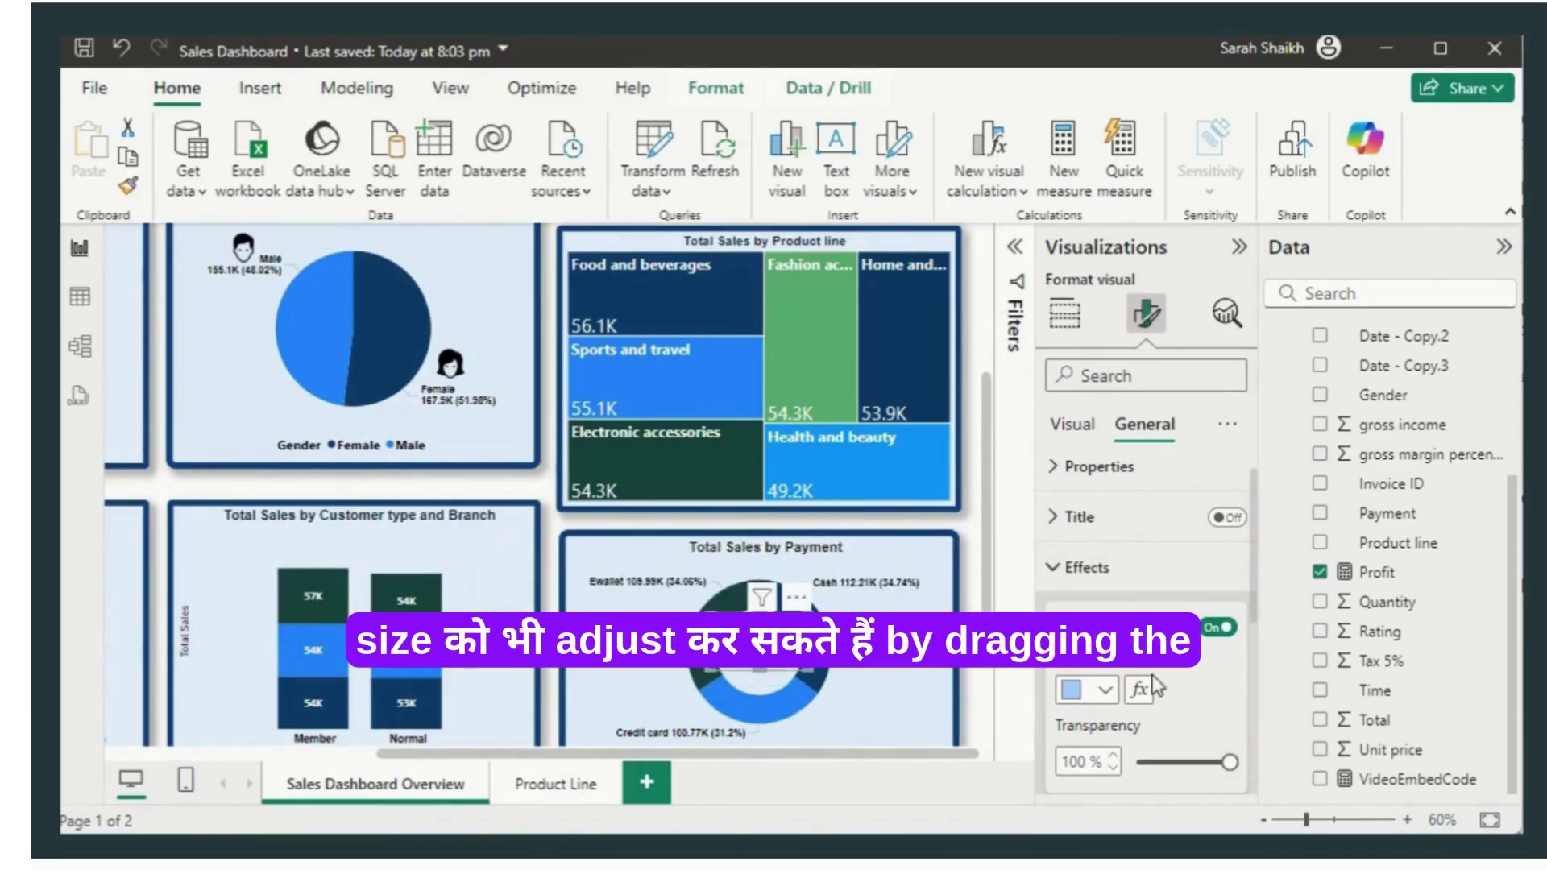
# Step: Make the Profit card's category label bold at size 13, try the Symbol font and replace it with another font
pyautogui.moveTo(1250, 600); pyautogui.dragTo(1259, 804)
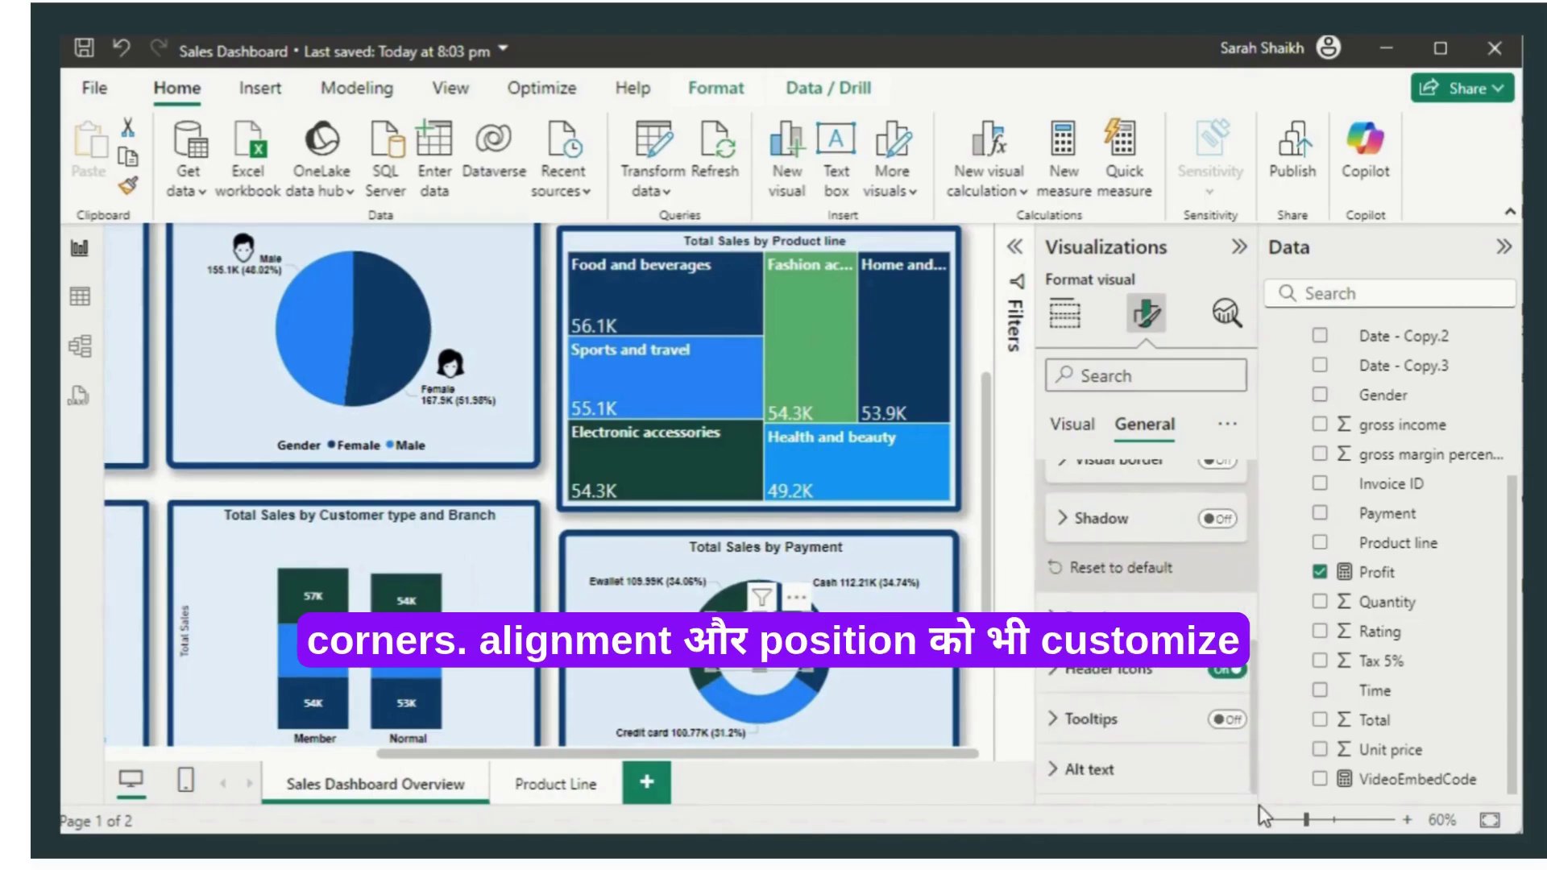
pyautogui.moveTo(1259, 743); pyautogui.dragTo(1258, 559)
pyautogui.scroll(-4, 1262, 686)
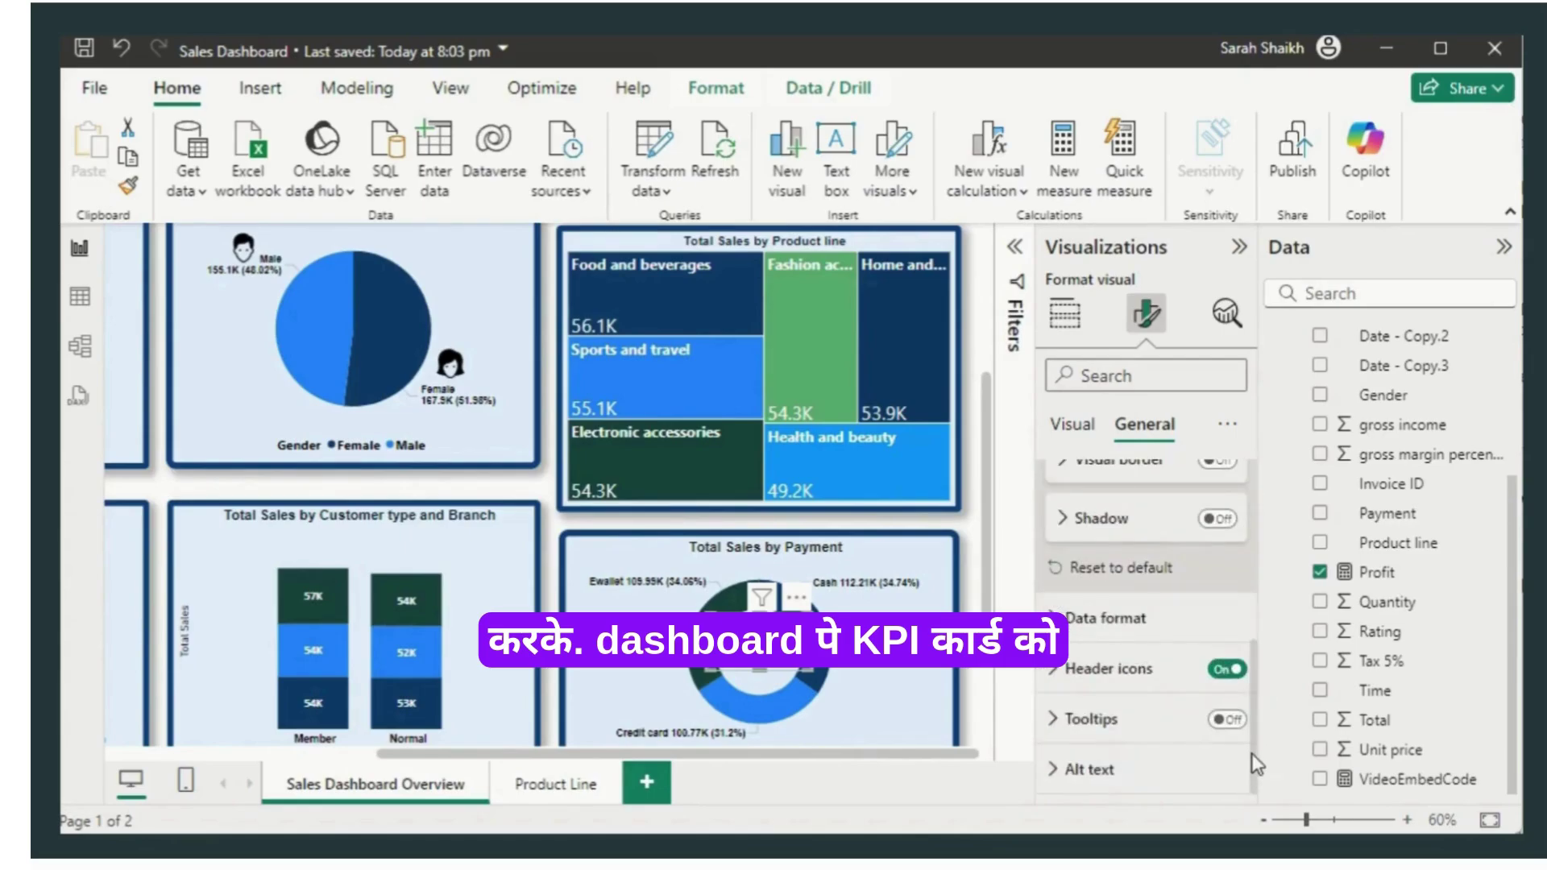
pyautogui.click(1074, 427)
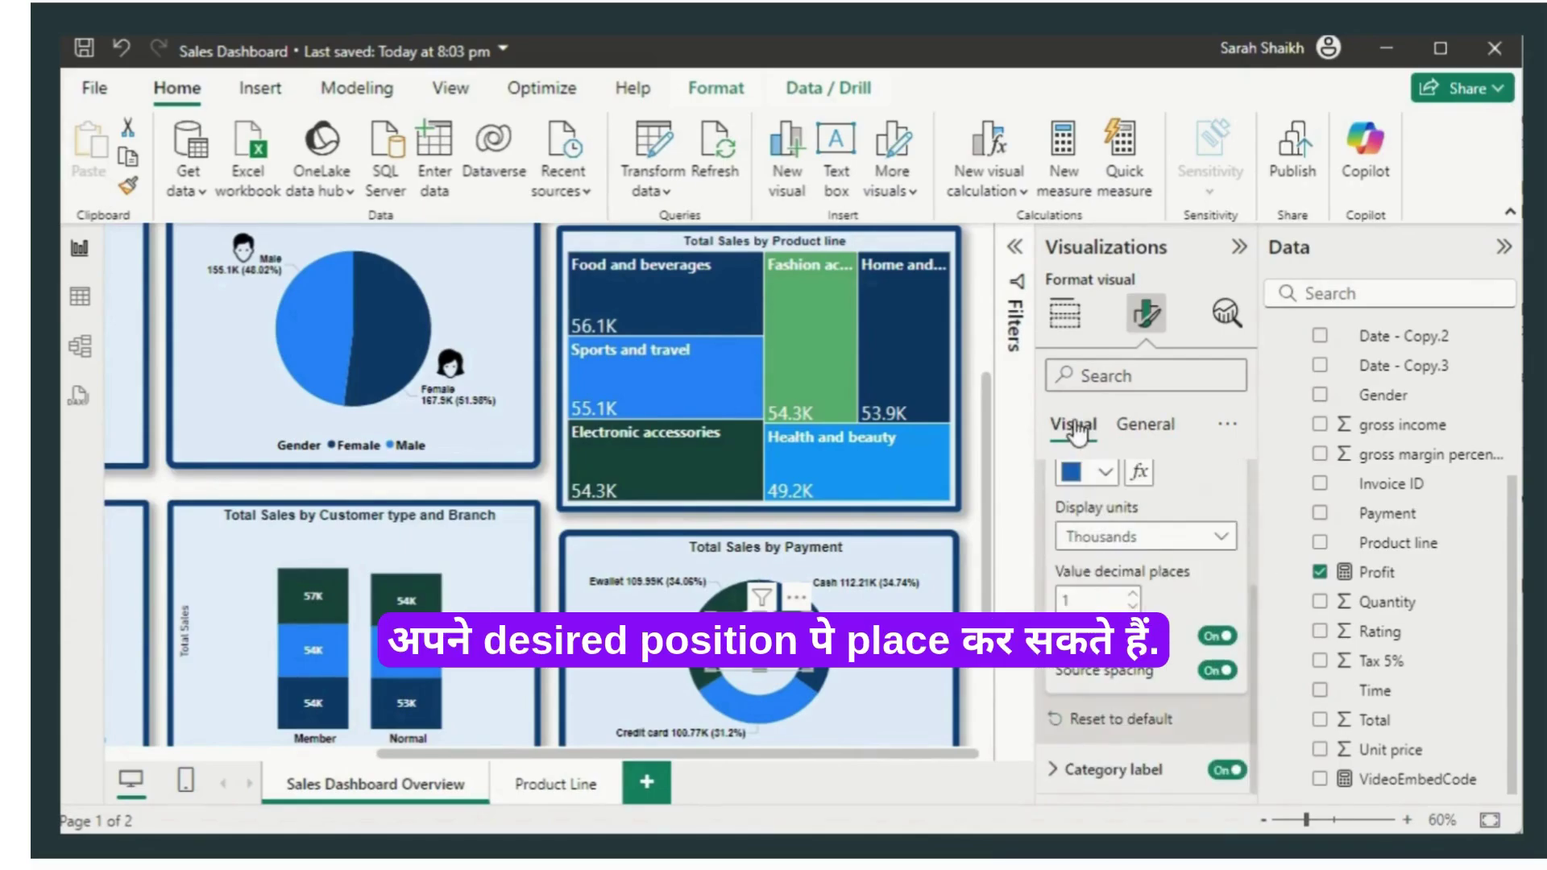
pyautogui.click(1055, 769)
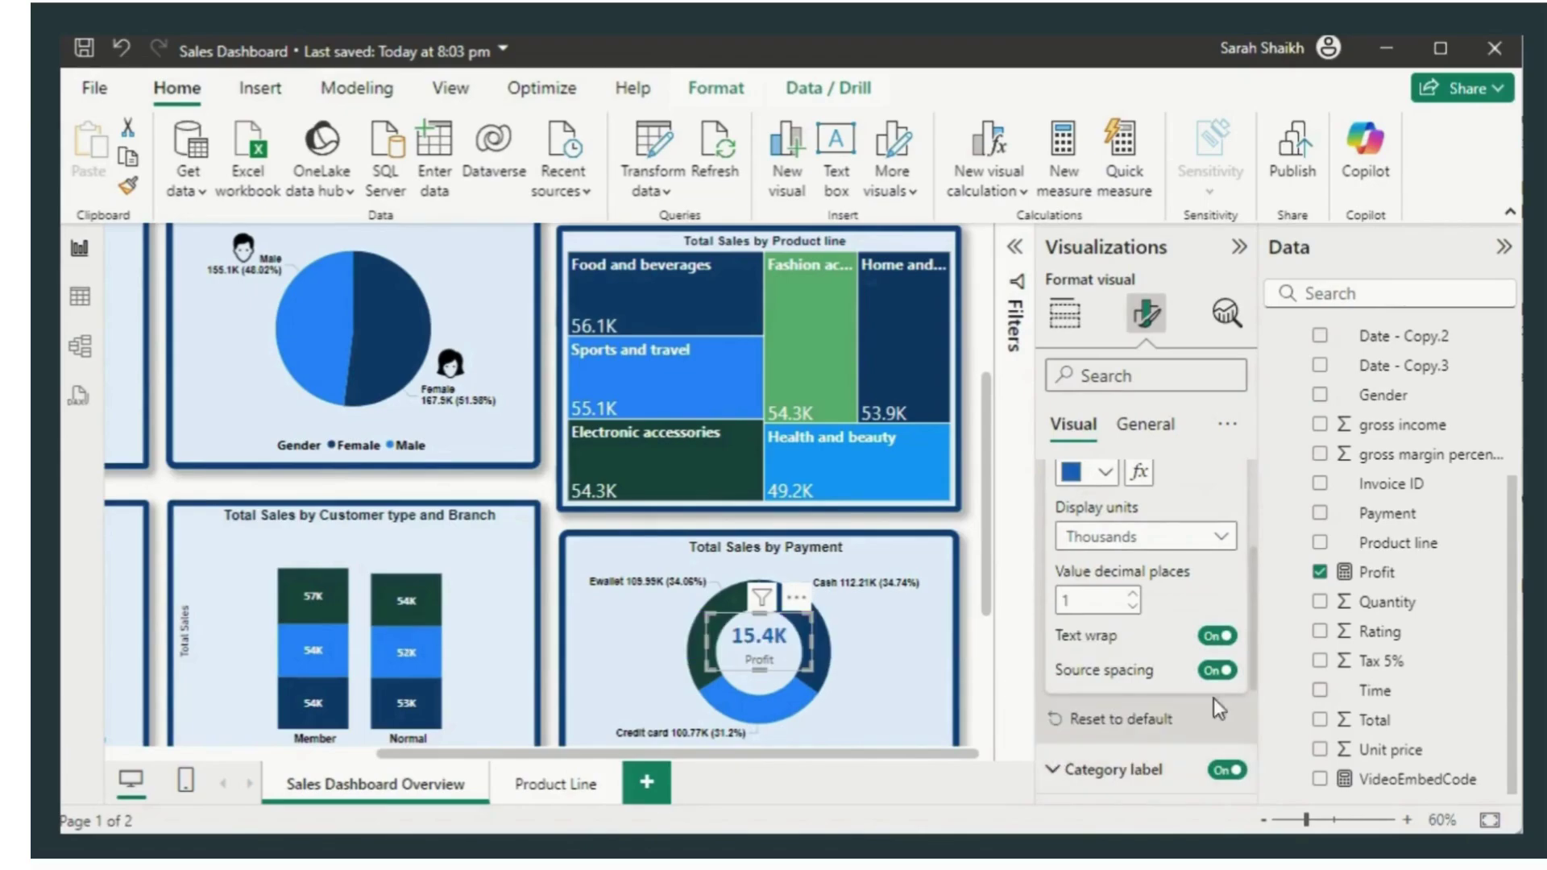
pyautogui.scroll(-3, 1257, 683)
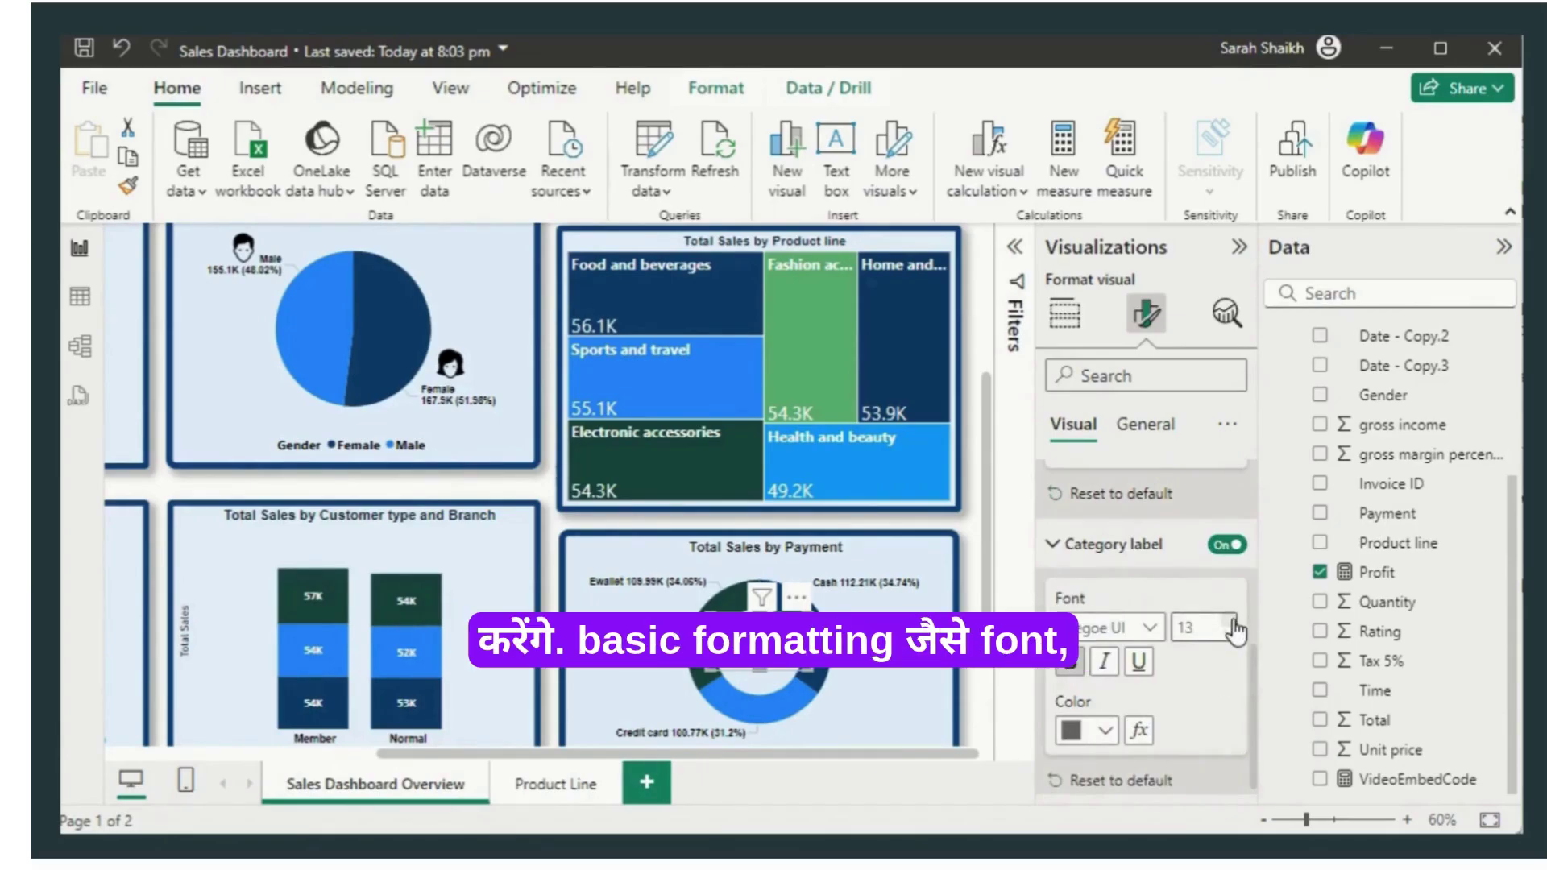
pyautogui.click(1160, 629)
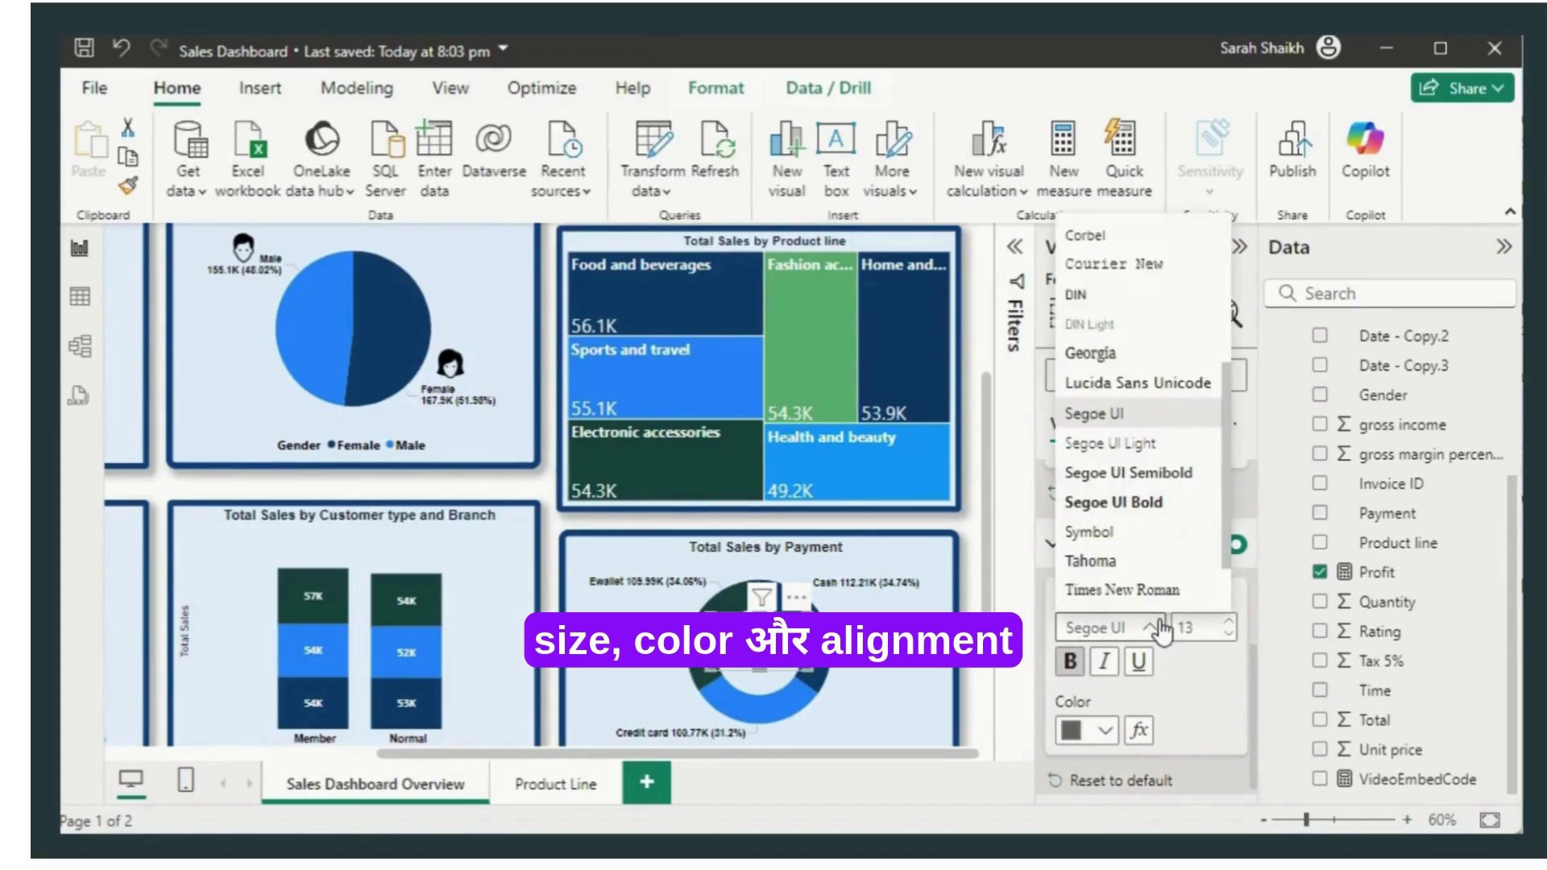
pyautogui.click(1109, 540)
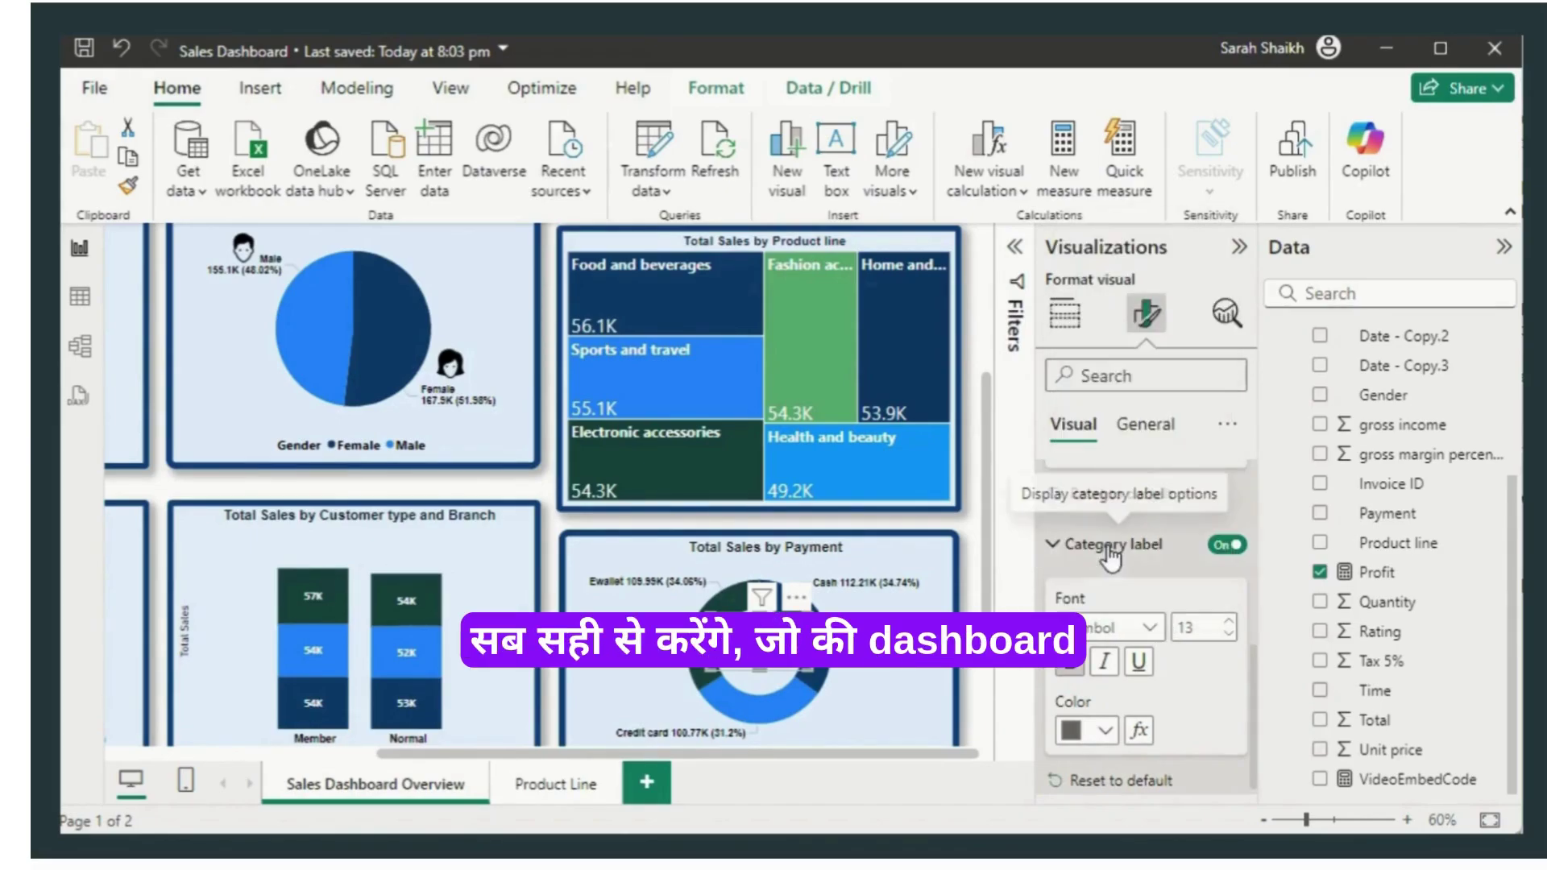
pyautogui.click(1128, 629)
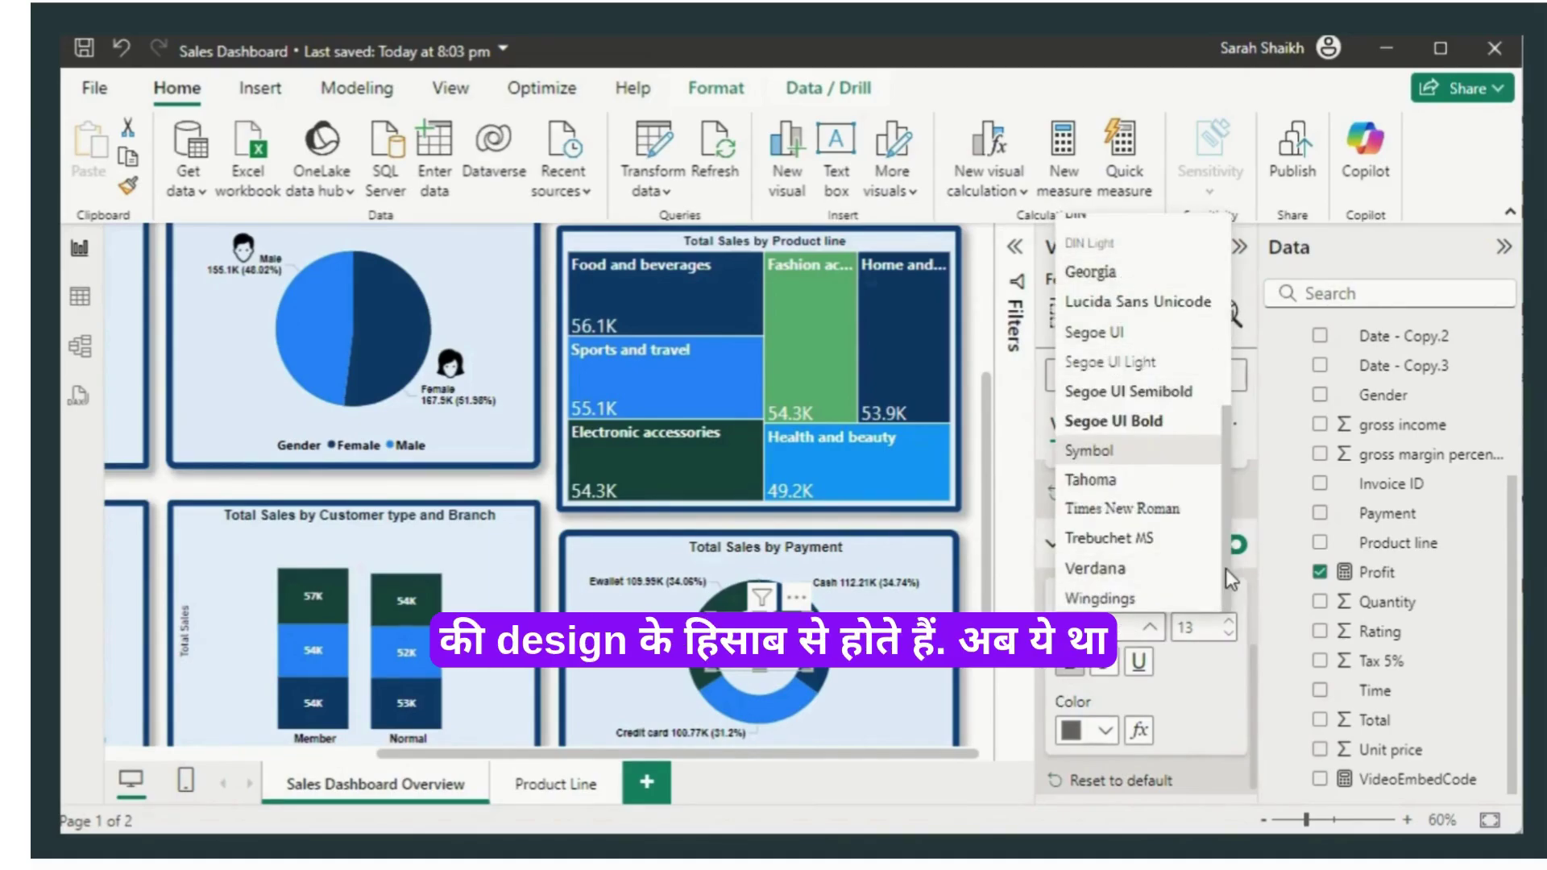
pyautogui.moveTo(1222, 518); pyautogui.dragTo(1221, 322)
pyautogui.click(1084, 317)
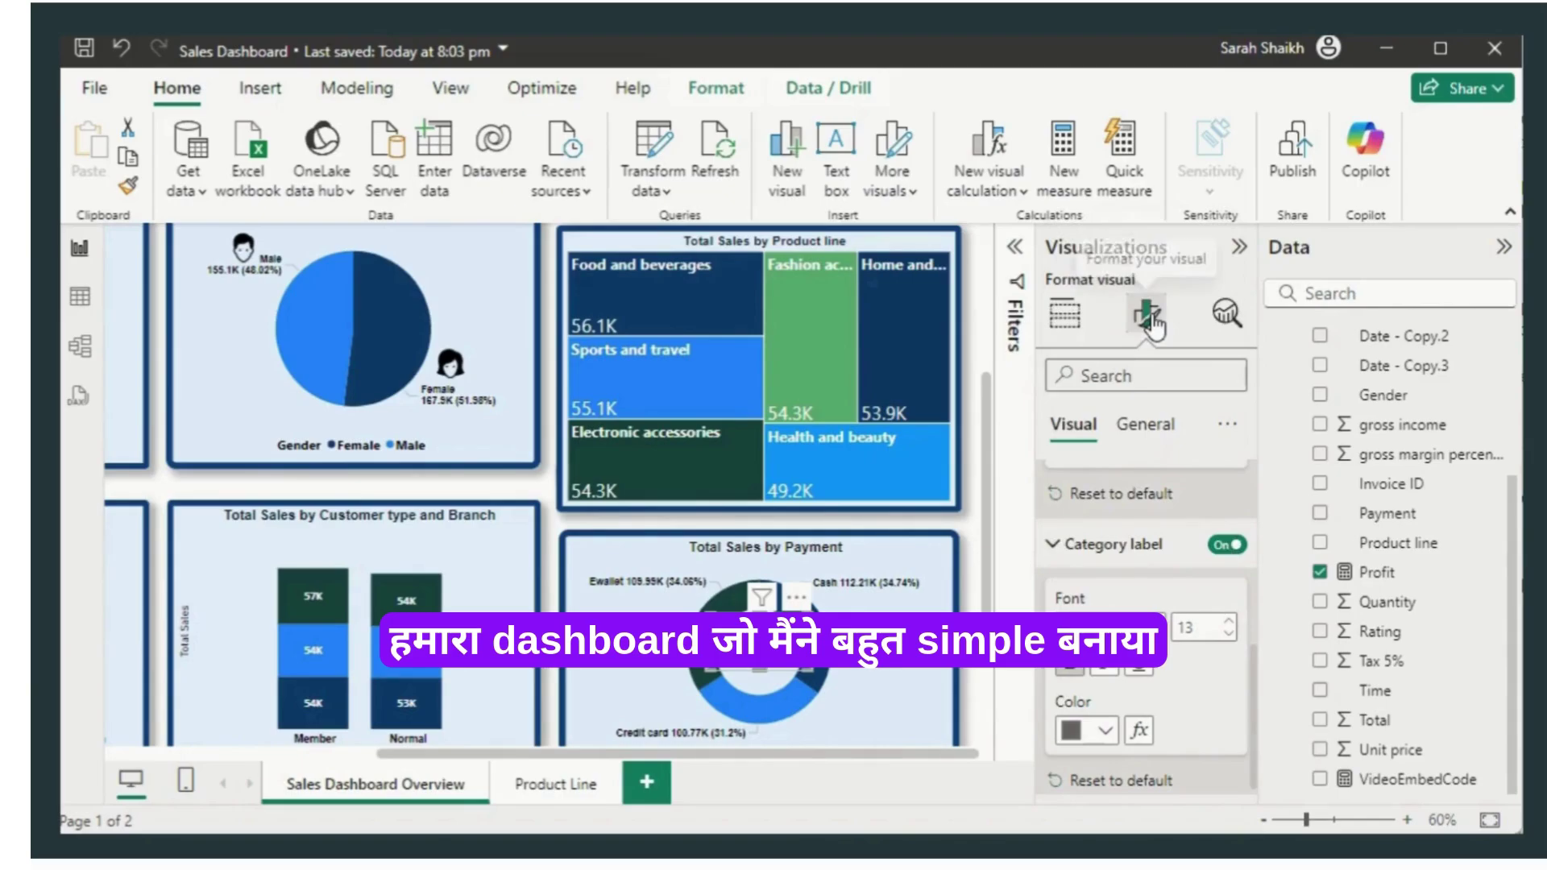
pyautogui.click(806, 612)
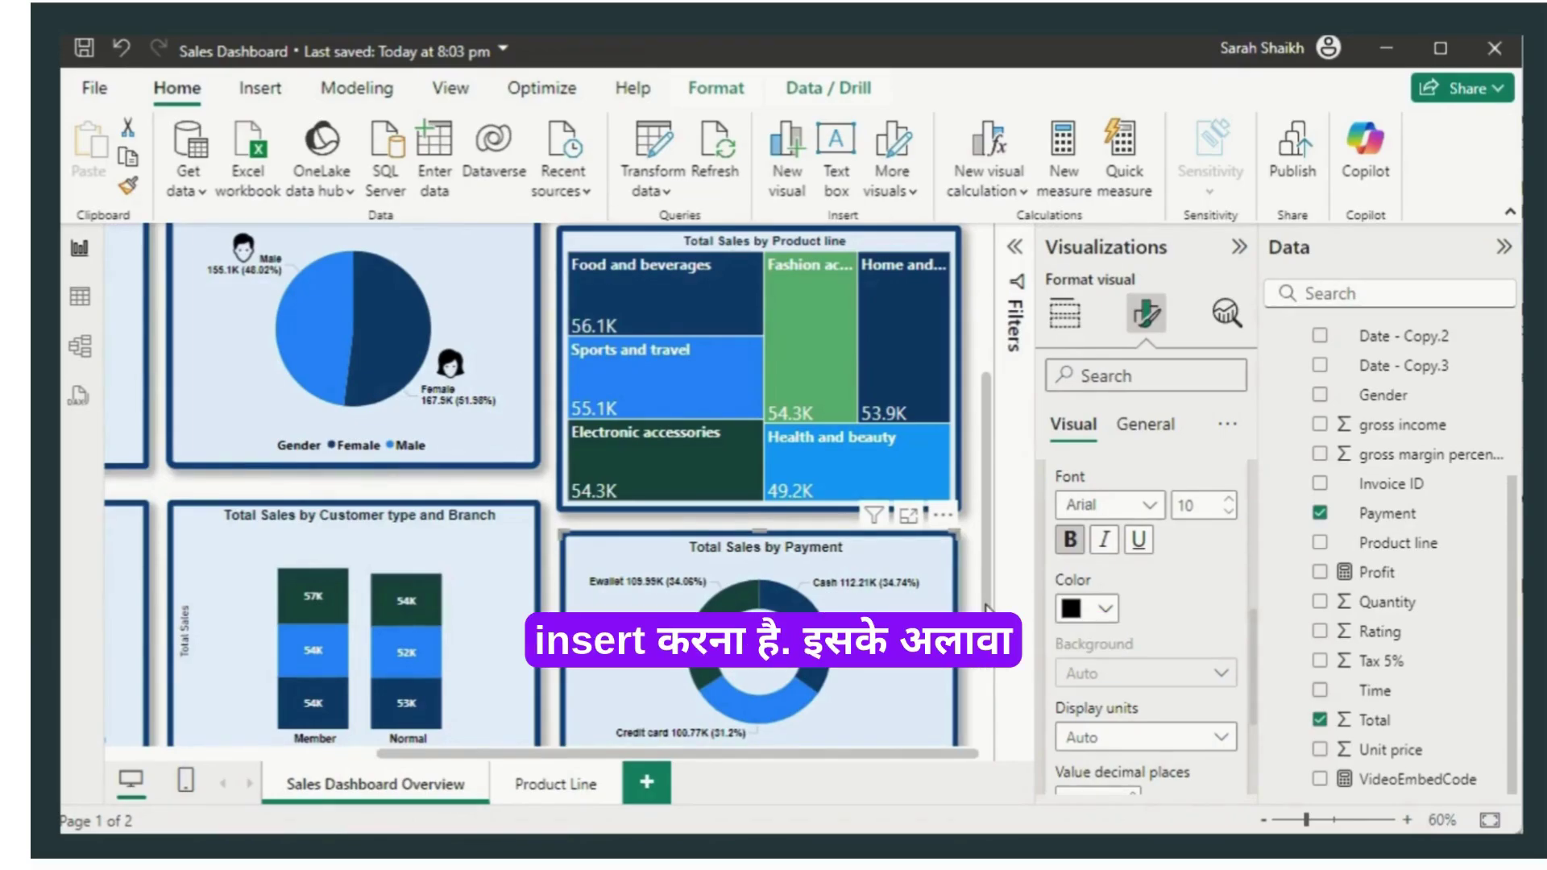
pyautogui.moveTo(985, 604)
pyautogui.mouseDown()
pyautogui.moveTo(989, 747)
pyautogui.moveTo(996, 520)
pyautogui.moveTo(999, 611)
pyautogui.mouseUp()
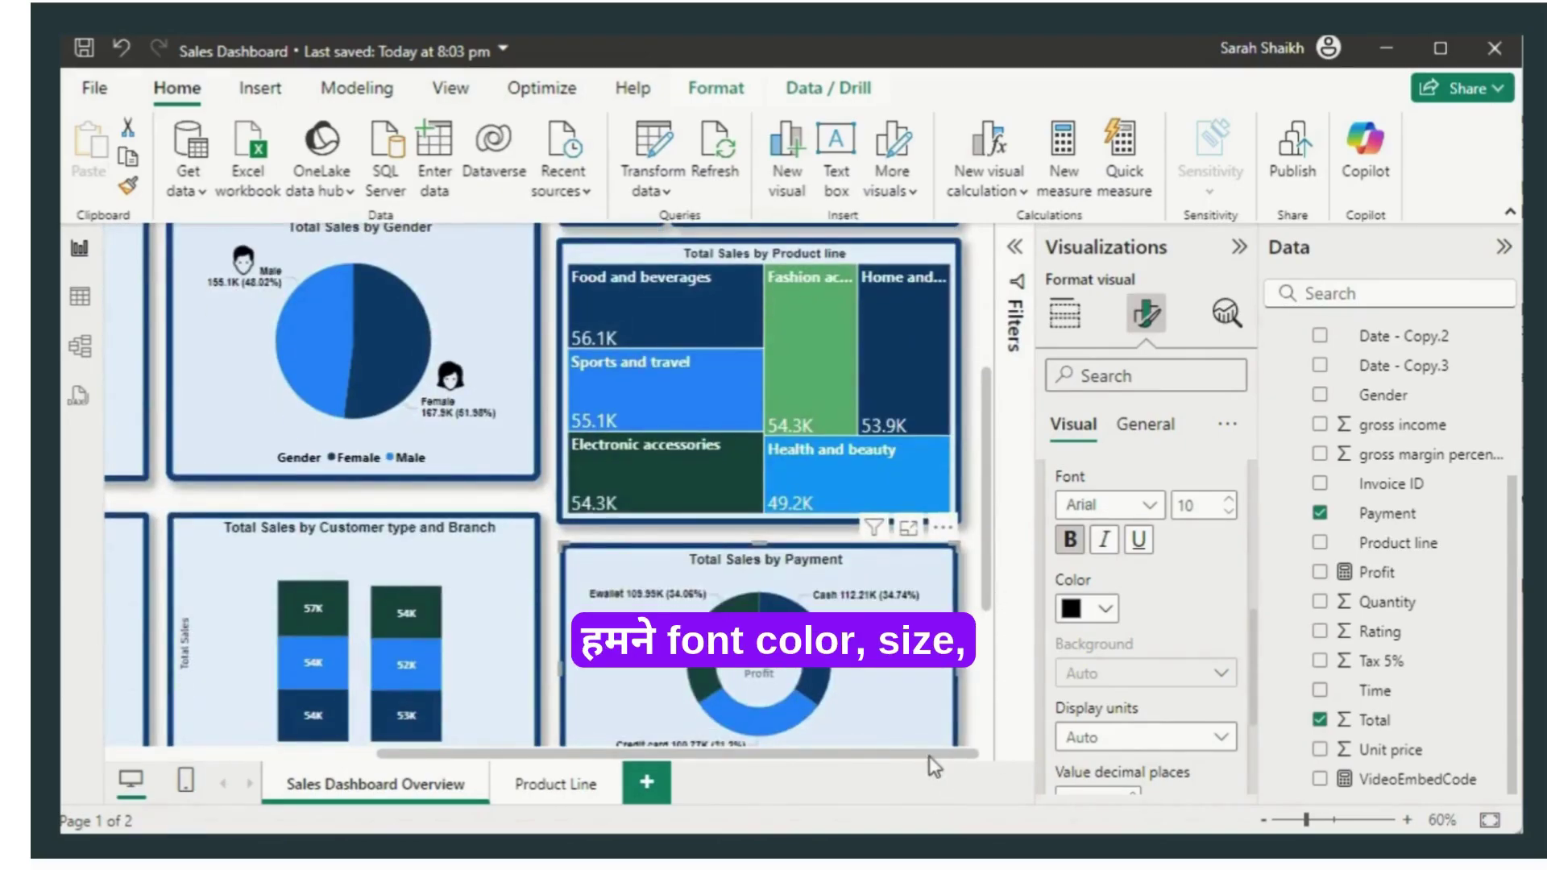
pyautogui.moveTo(932, 757); pyautogui.dragTo(991, 753)
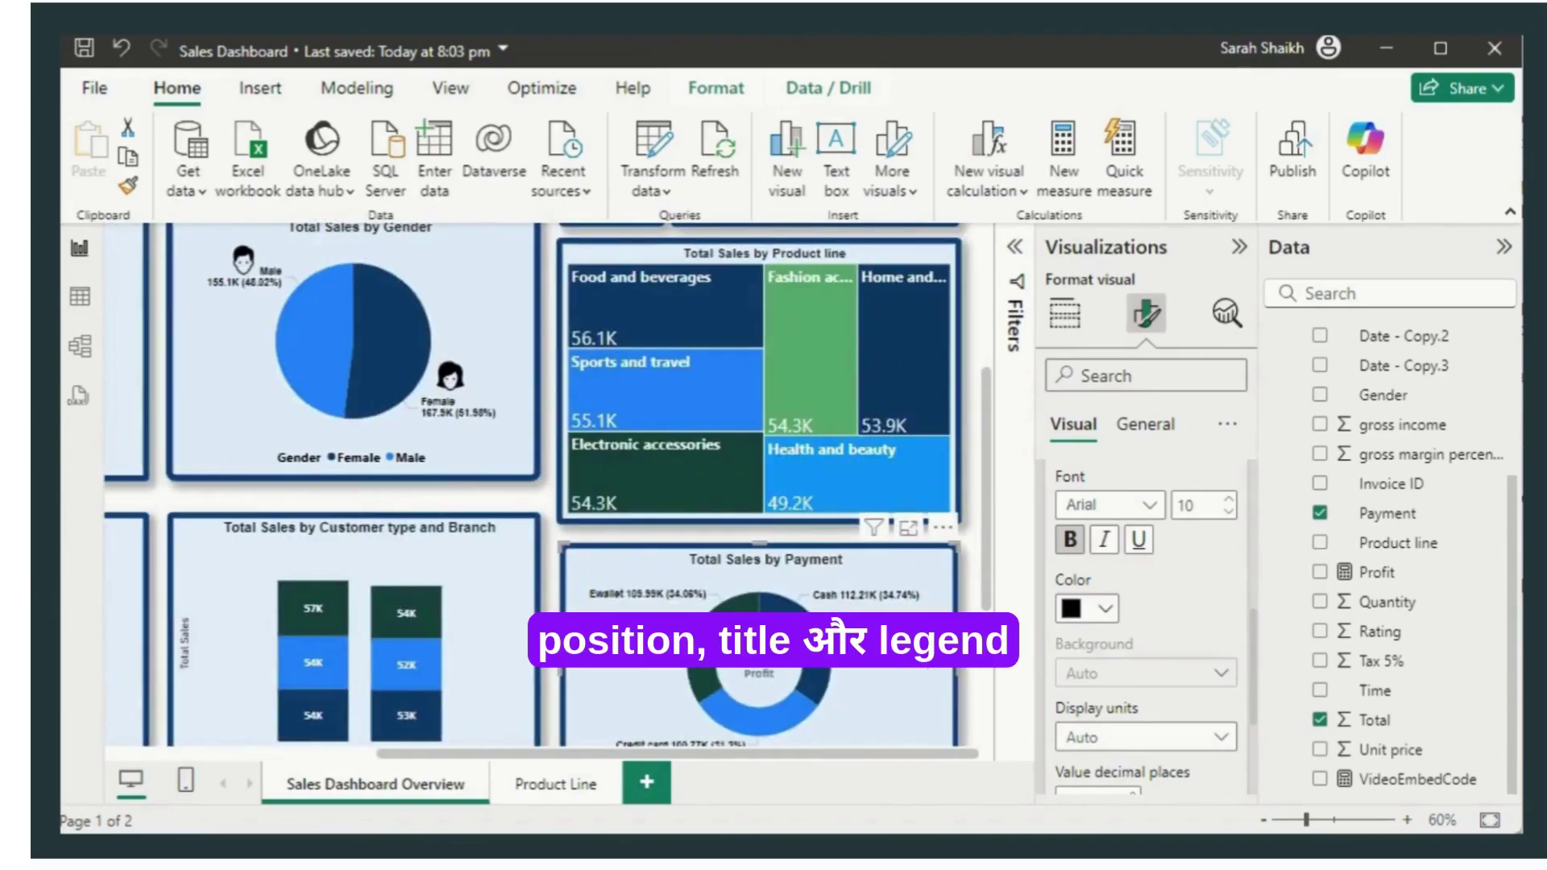